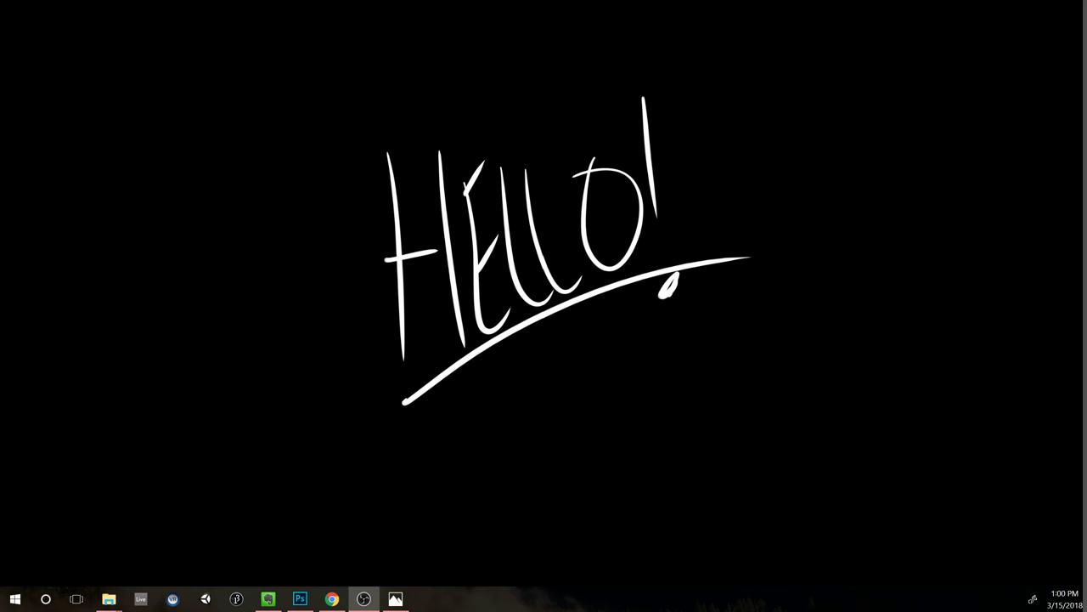
Step: Switch to the Sand-Pilot.psd document, show it in standard screen mode and activate the Brush tool
key("alt+Tab")
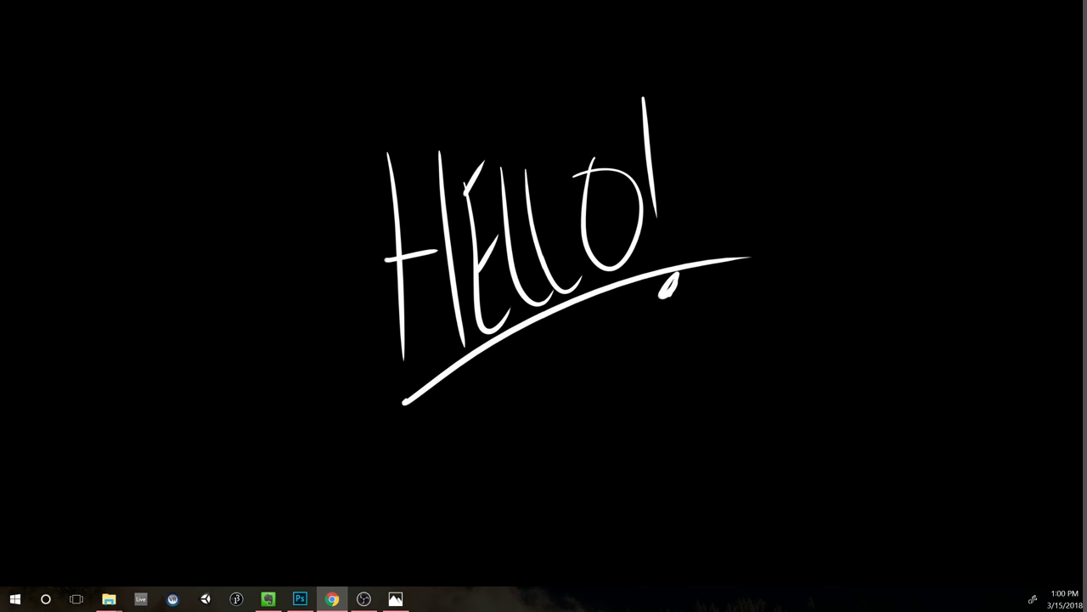
left_click(753, 162)
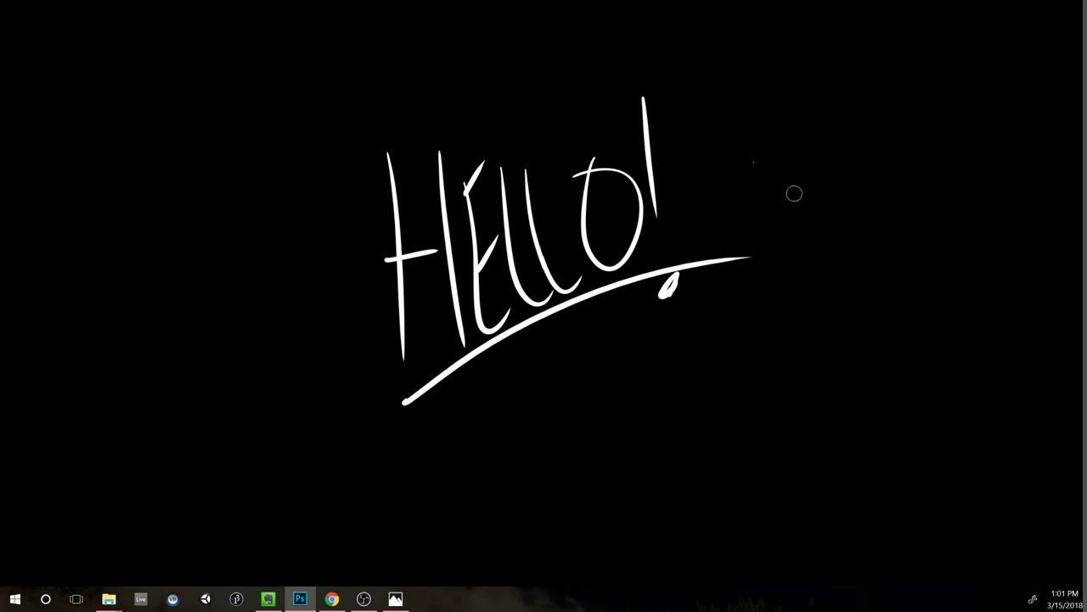
mouse_move(788, 194)
left_mouse_down()
mouse_move(781, 176)
mouse_move(812, 173)
mouse_move(785, 195)
mouse_move(780, 187)
left_mouse_up()
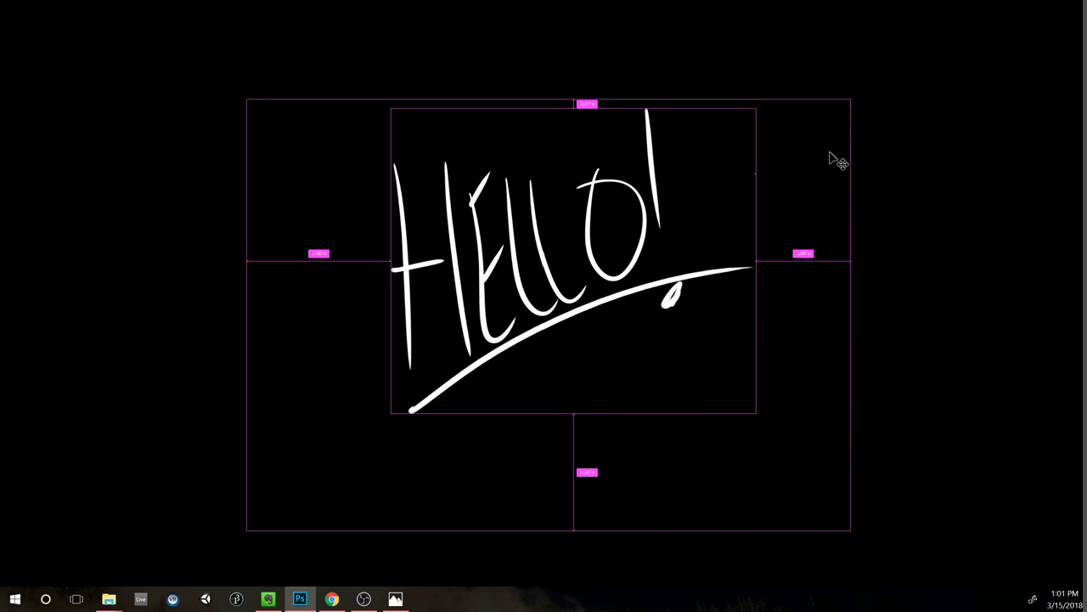
key("ctrl+Tab")
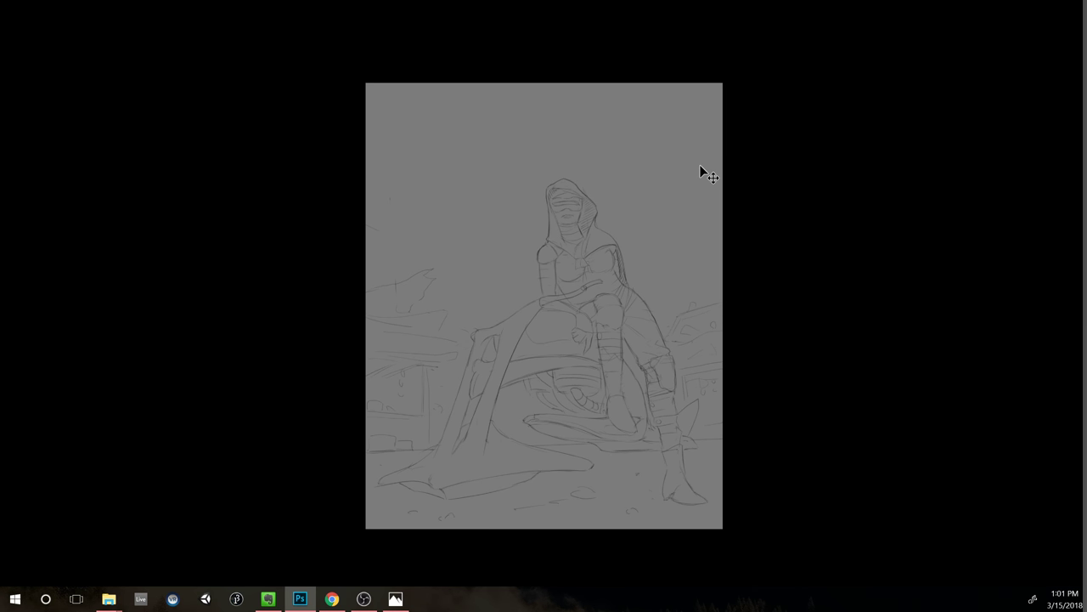
key("f")
key("f")
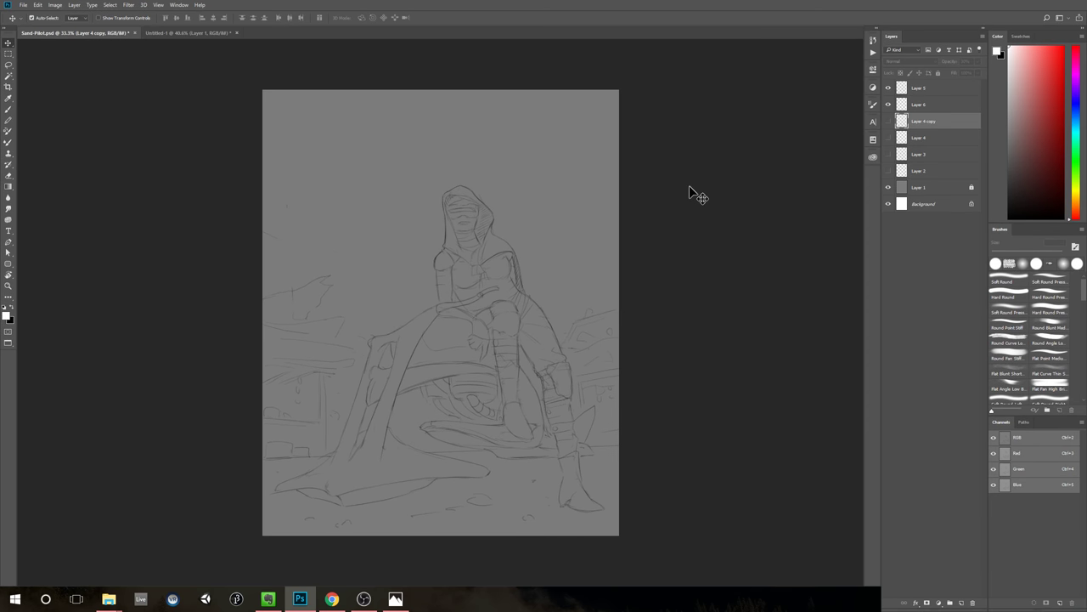
key("b")
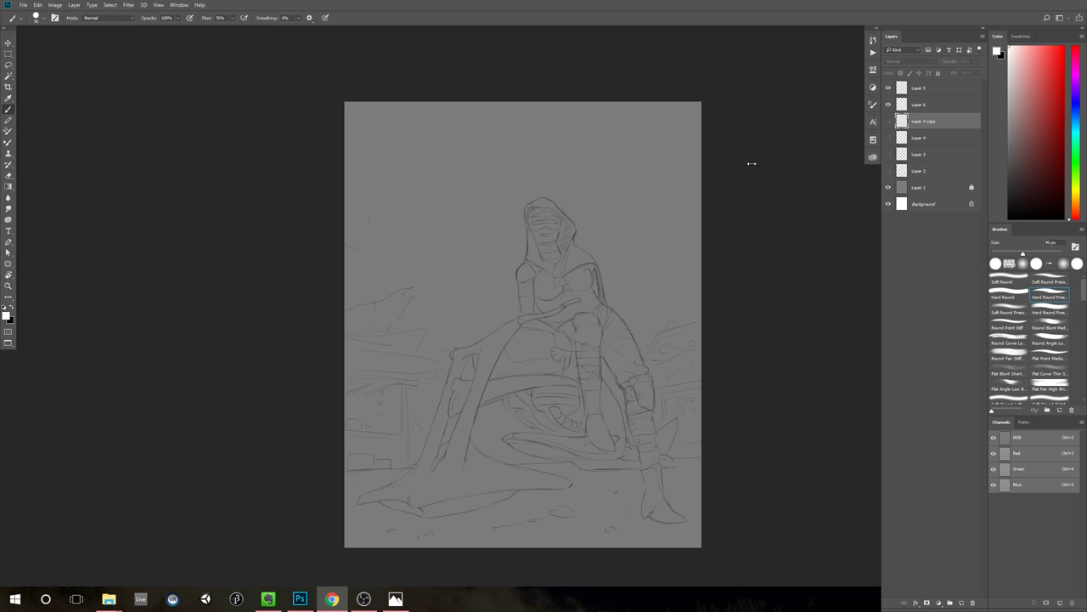
Step: Compare the line drawing on white and on grey by hiding Layer 1 and showing it again
left_click(958, 123)
left_click_drag(774, 196, 754, 210)
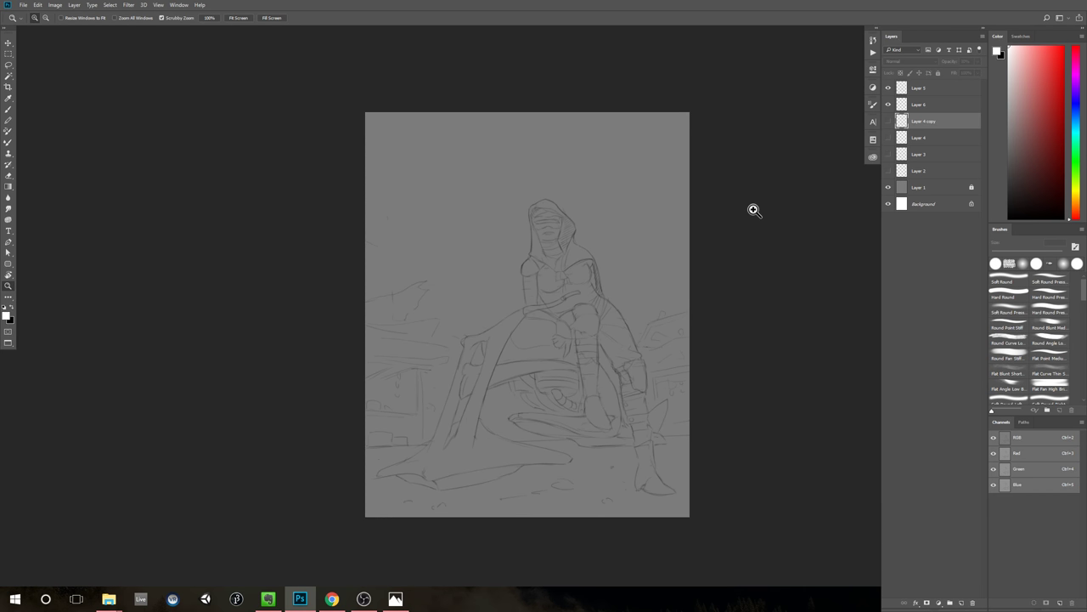
left_click_drag(739, 199, 725, 198)
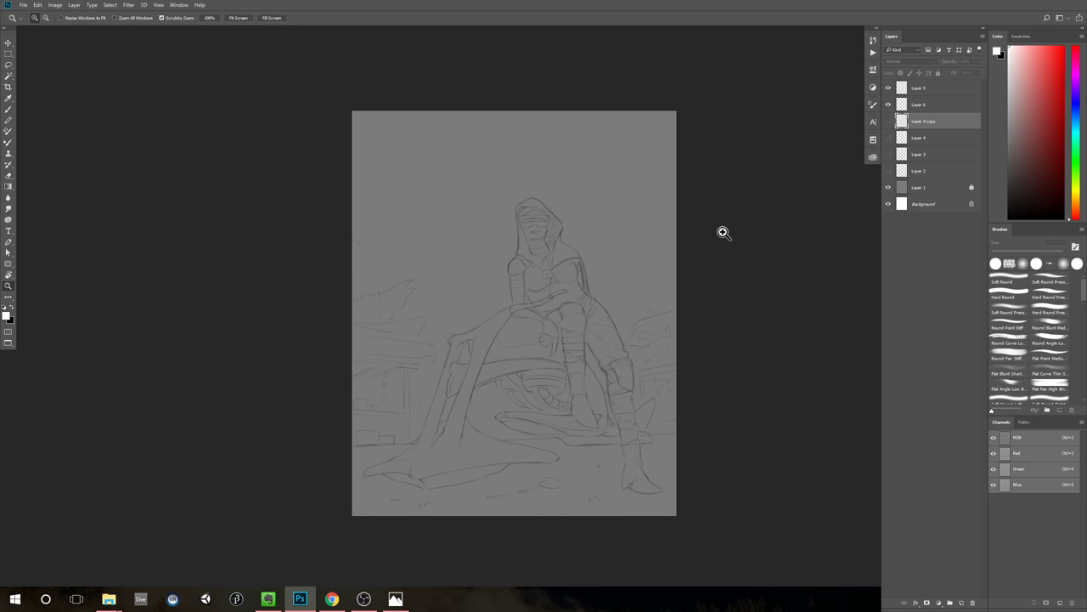
left_click(888, 187)
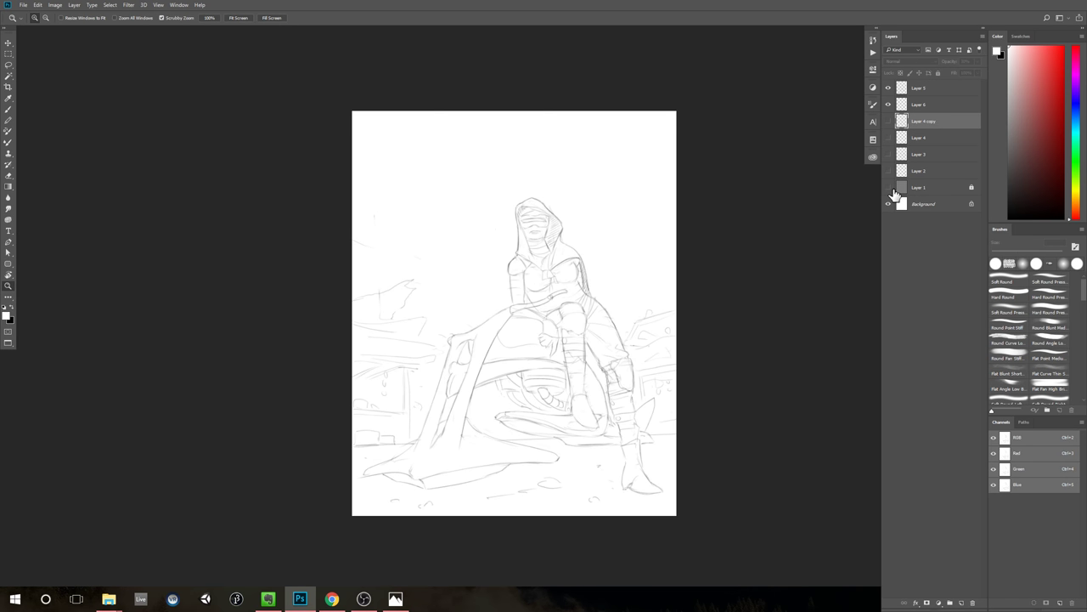
left_click(889, 187)
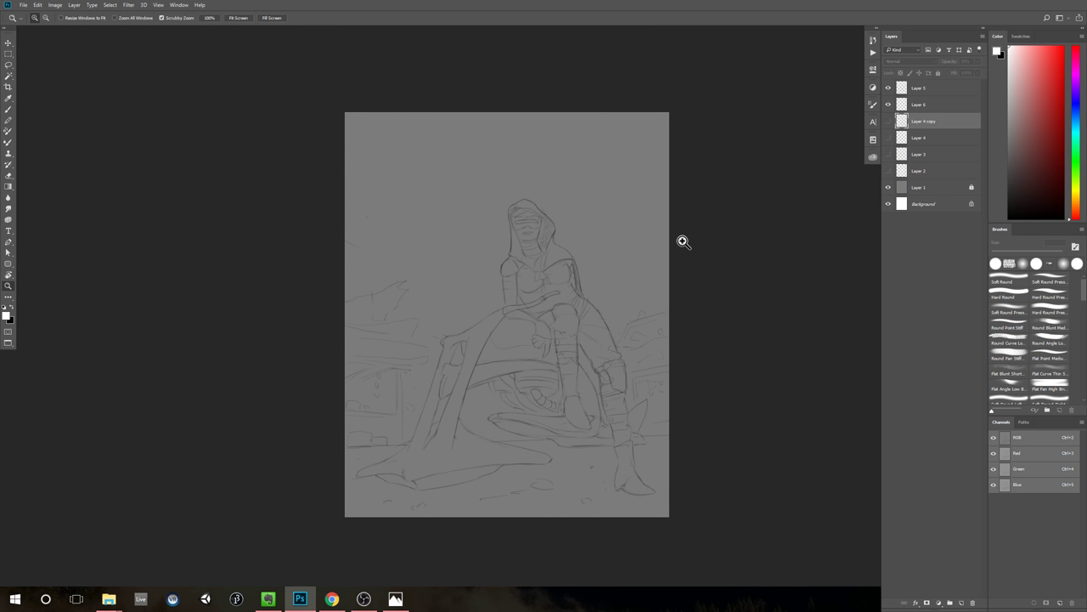
Step: Paint trial white brush marks on Layer 6 over the seated figure's face and body
left_click_drag(683, 243, 693, 245)
left_click_drag(780, 255, 773, 245)
left_click_drag(647, 253, 650, 253)
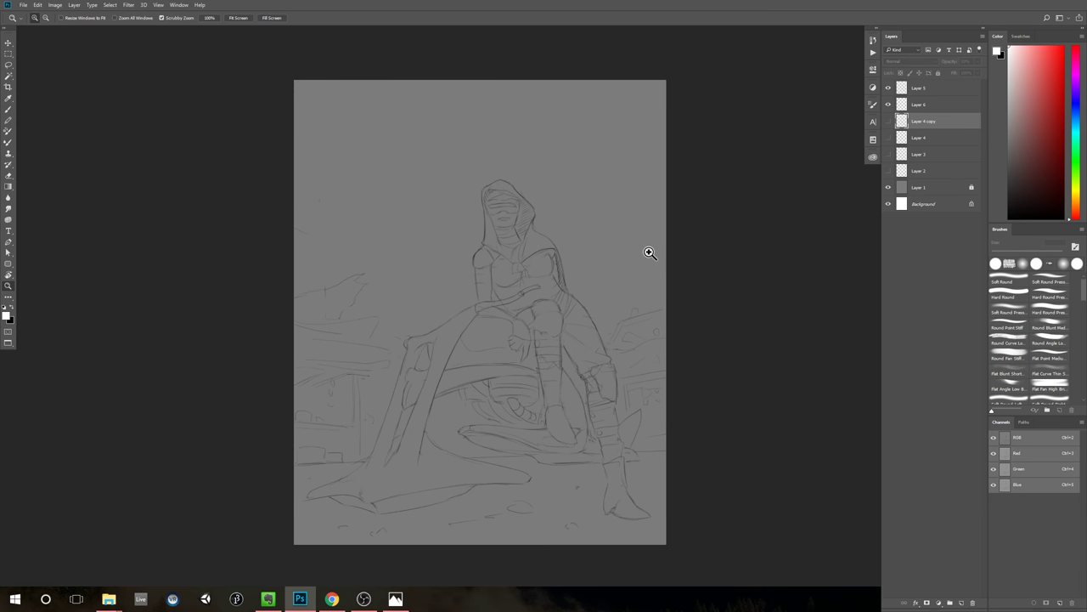
left_click(650, 252)
left_click(919, 105)
key("b")
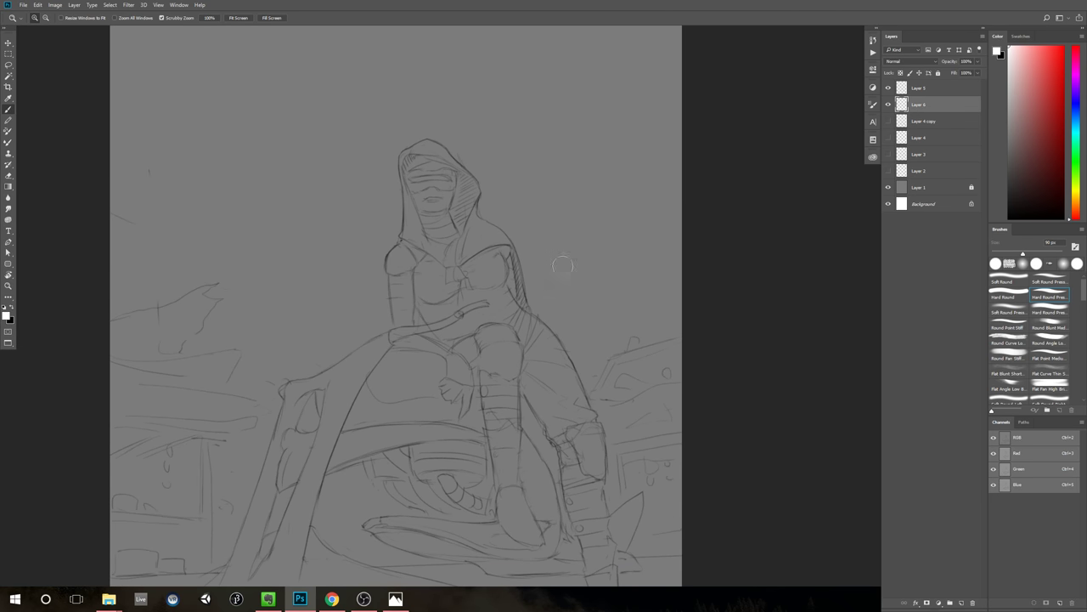
left_click(425, 166)
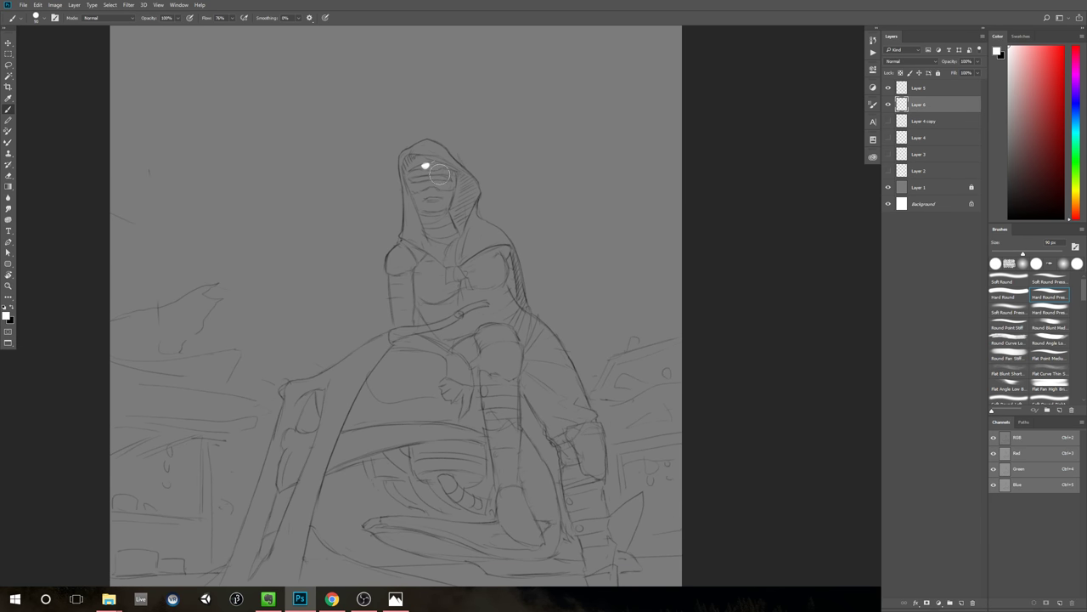
left_click(427, 175)
scroll(643, 223, "down", 3)
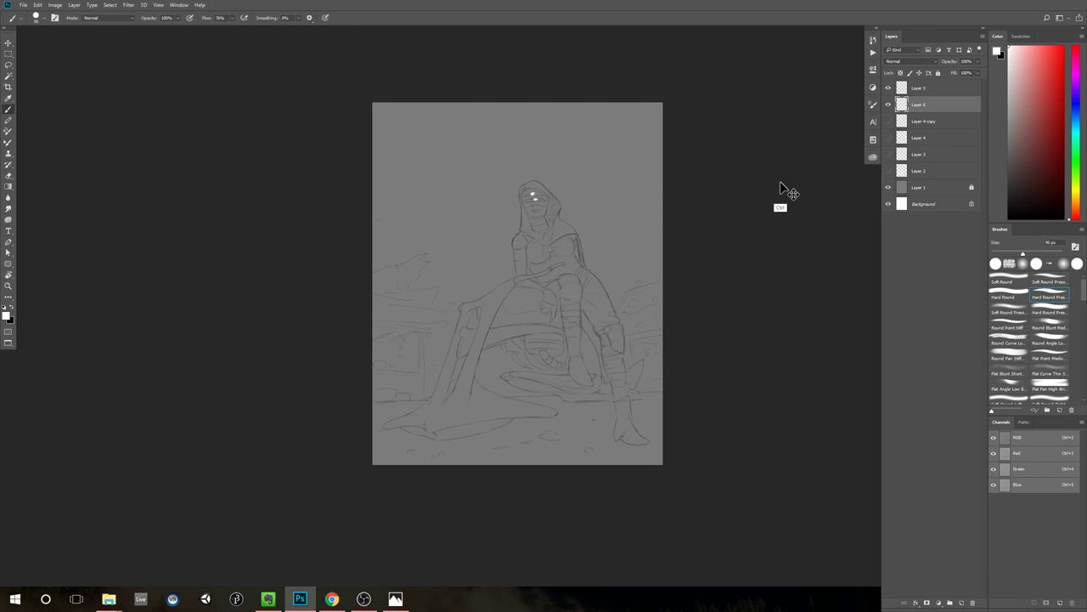
left_click(565, 280)
left_click(579, 360)
mouse_move(511, 284)
left_mouse_down()
mouse_move(493, 298)
mouse_move(469, 378)
left_mouse_up()
Step: Undo all the white trial brush marks on the figure
key("ctrl+alt+z")
key("ctrl+alt+z")
key("ctrl+alt+z")
key("ctrl+alt+z")
key("ctrl+alt+z")
key("ctrl+alt+z")
key("space")
left_click_drag(727, 211, 734, 245)
key("ctrl+space")
left_click_drag(734, 244, 745, 209)
key("space")
key("ctrl+space")
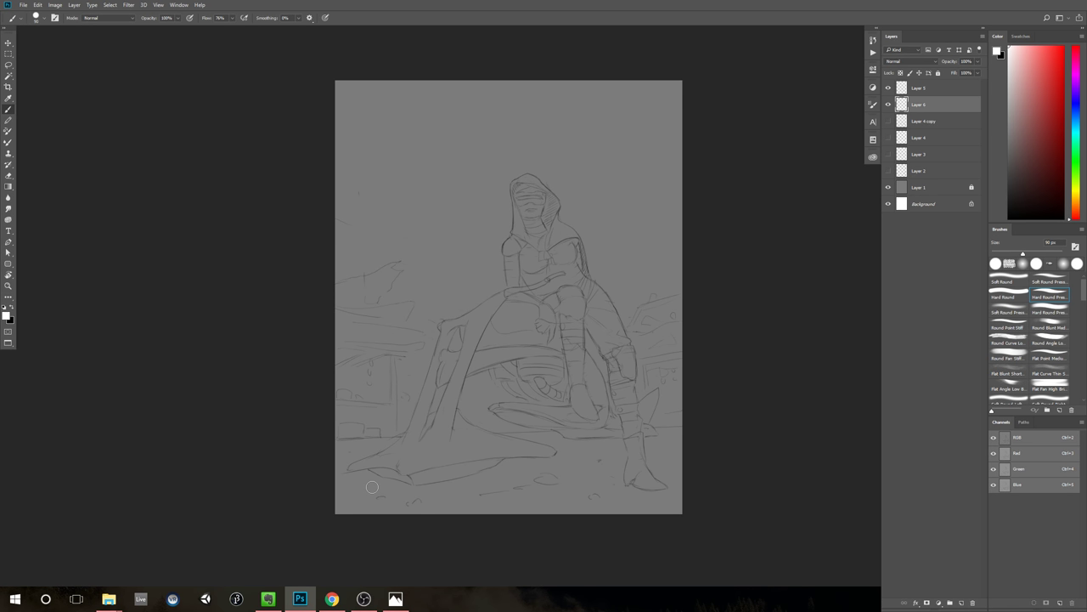
Step: Hide Layer 5 and Layer 6, and show the rough sketch on Layer 2
left_click_drag(662, 213, 657, 214)
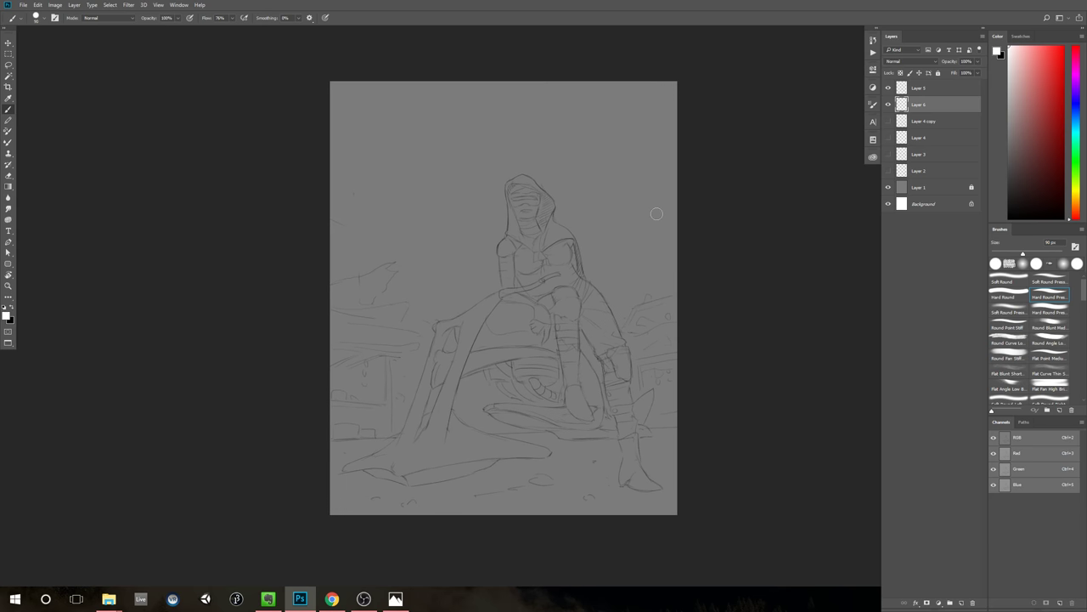
left_click(889, 103)
left_click(888, 103)
left_click_drag(889, 103, 889, 87)
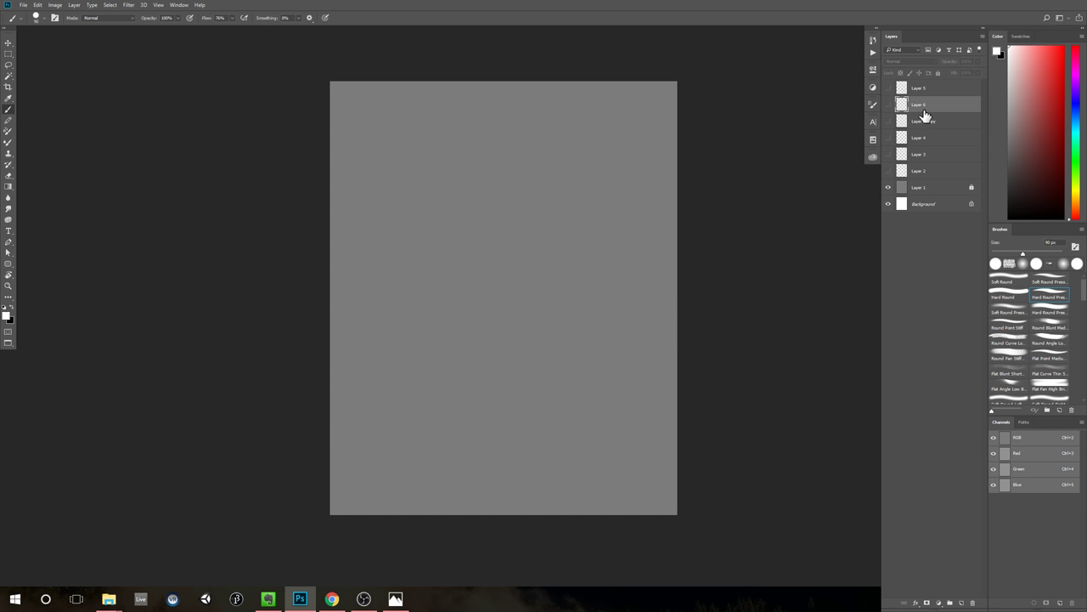
left_click(889, 171)
left_click(888, 171)
left_click(889, 171)
left_click_drag(802, 219, 784, 218)
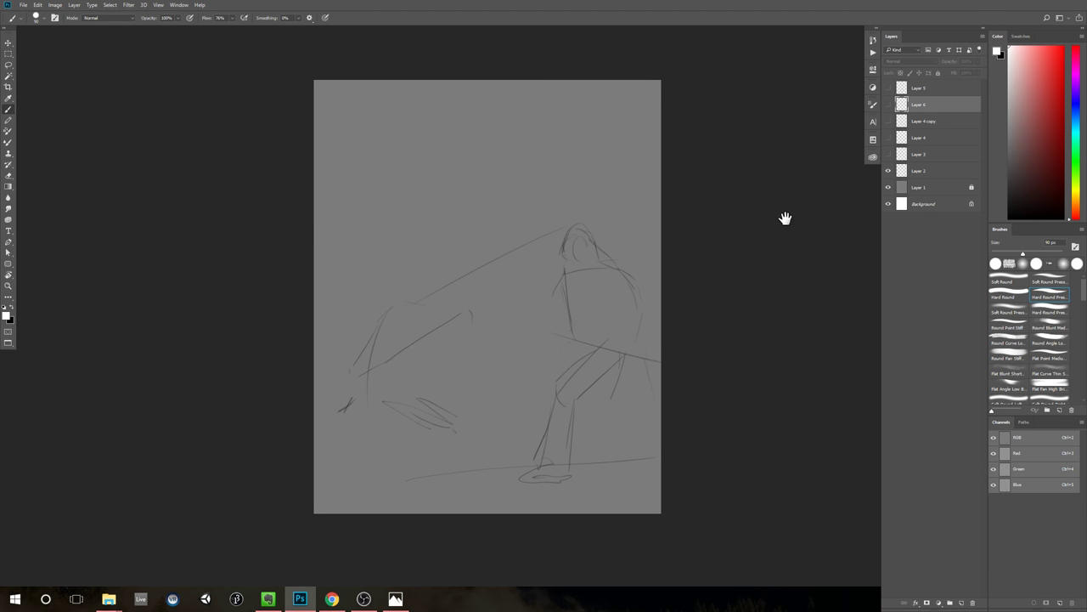
Step: Compare the rough composition sketches on Layers 2, 3 and 4 by showing them one at a time
left_click(889, 171)
left_click(889, 154)
left_click(889, 154)
left_click(888, 138)
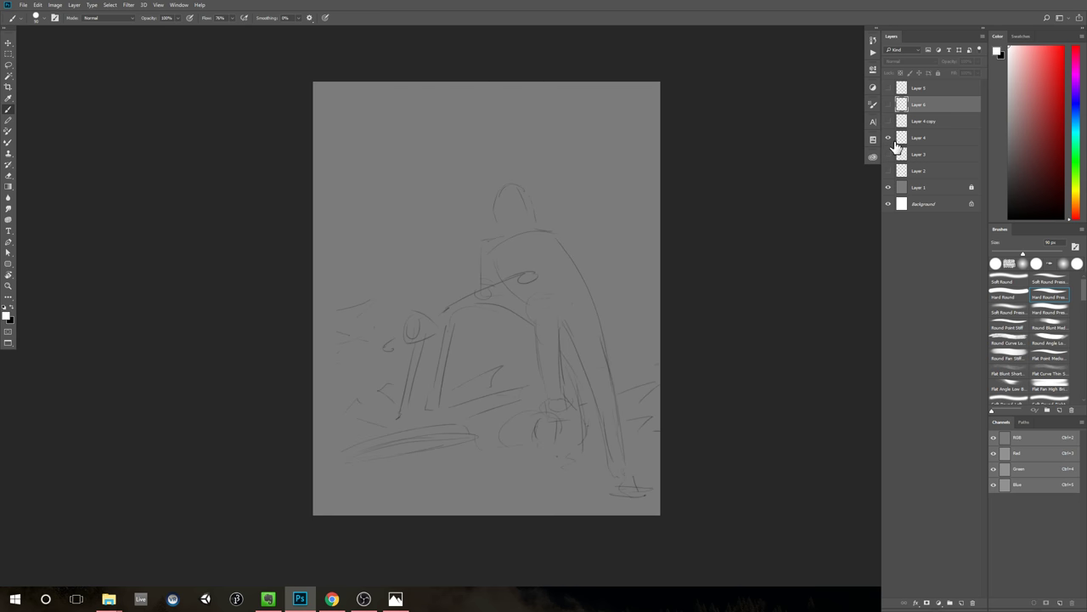
left_click(888, 139)
left_click(889, 154)
left_click(889, 154)
left_click(889, 171)
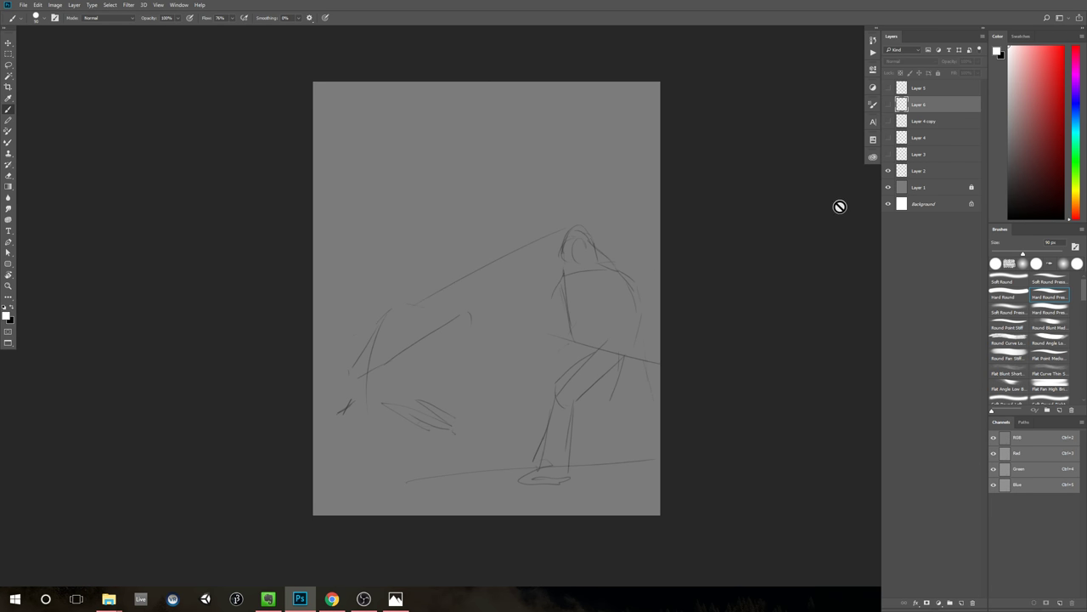
Step: On Layer 2, draw bold black strokes for the ground line and the vehicle's main frame over the rough sketch
scroll(772, 243, "down", 1)
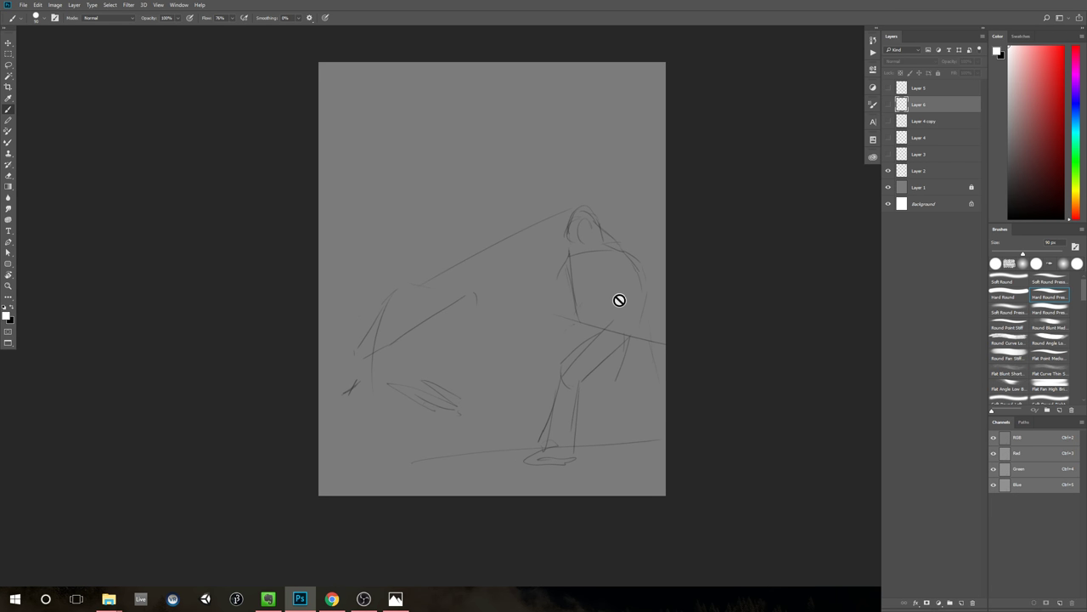
left_click(944, 177)
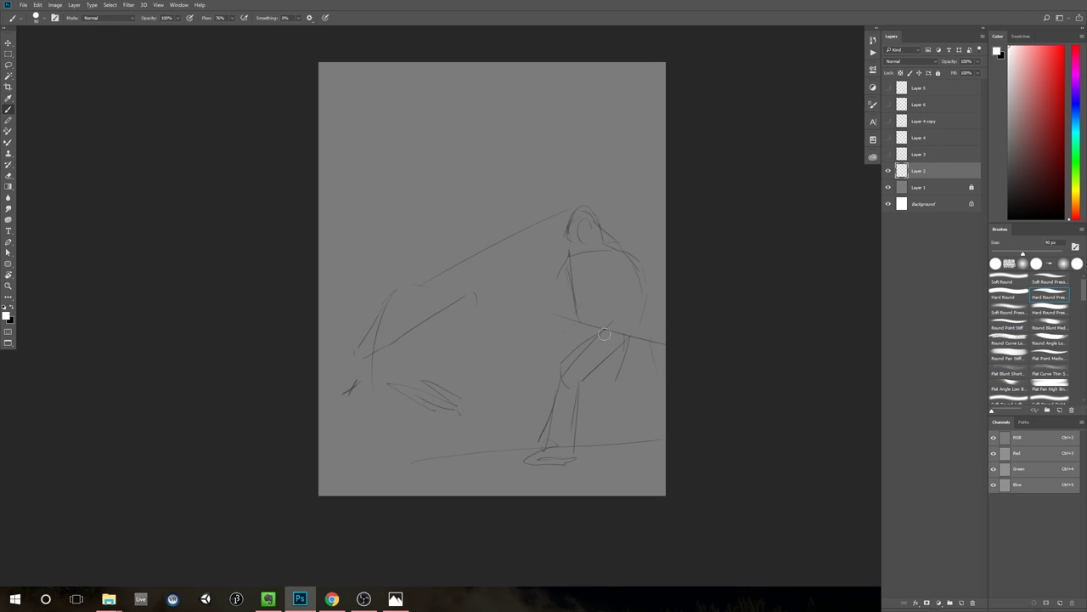
key("x")
key("x")
key("x")
mouse_move(406, 286)
left_mouse_down()
mouse_move(376, 455)
mouse_move(619, 447)
mouse_move(504, 310)
mouse_move(636, 363)
left_mouse_up()
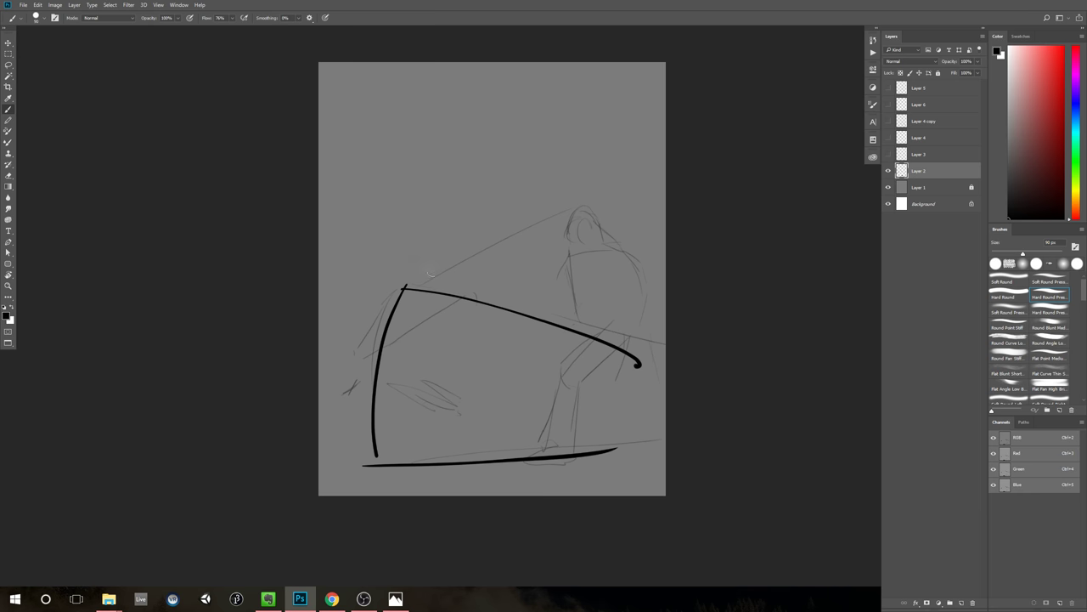
key("ctrl+z")
mouse_move(397, 303)
left_mouse_down()
mouse_move(417, 256)
mouse_move(650, 353)
mouse_move(642, 416)
left_mouse_up()
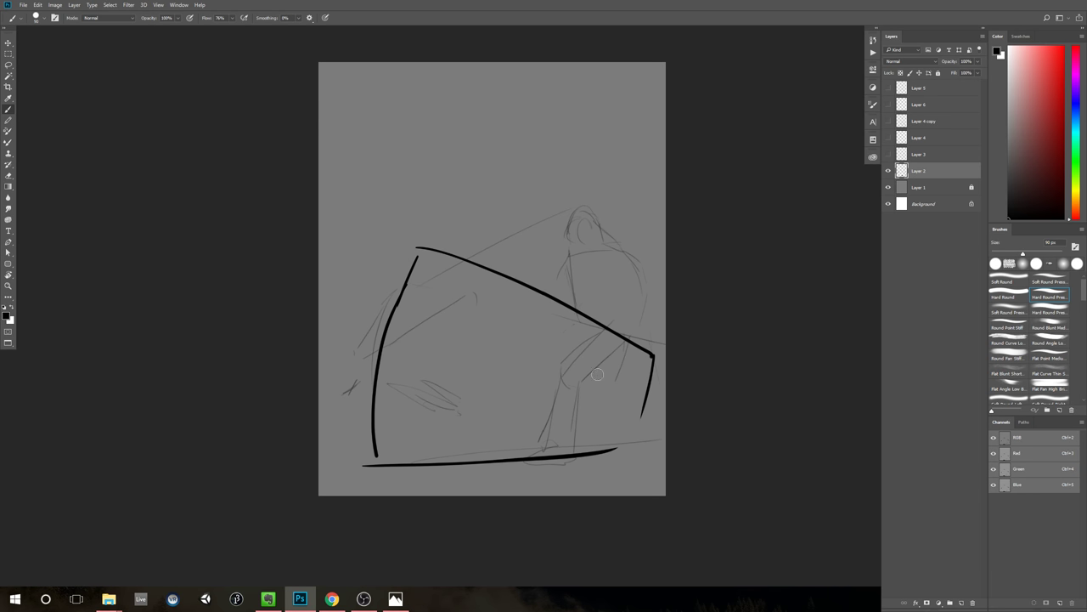
Step: Draw the vehicle's raised front section and a large round front wheel with a hub in bold black strokes
left_click_drag(423, 239, 396, 297)
mouse_move(413, 239)
left_mouse_down()
mouse_move(508, 279)
mouse_move(410, 357)
left_mouse_up()
mouse_move(417, 225)
left_mouse_down()
mouse_move(407, 255)
mouse_move(448, 338)
left_mouse_up()
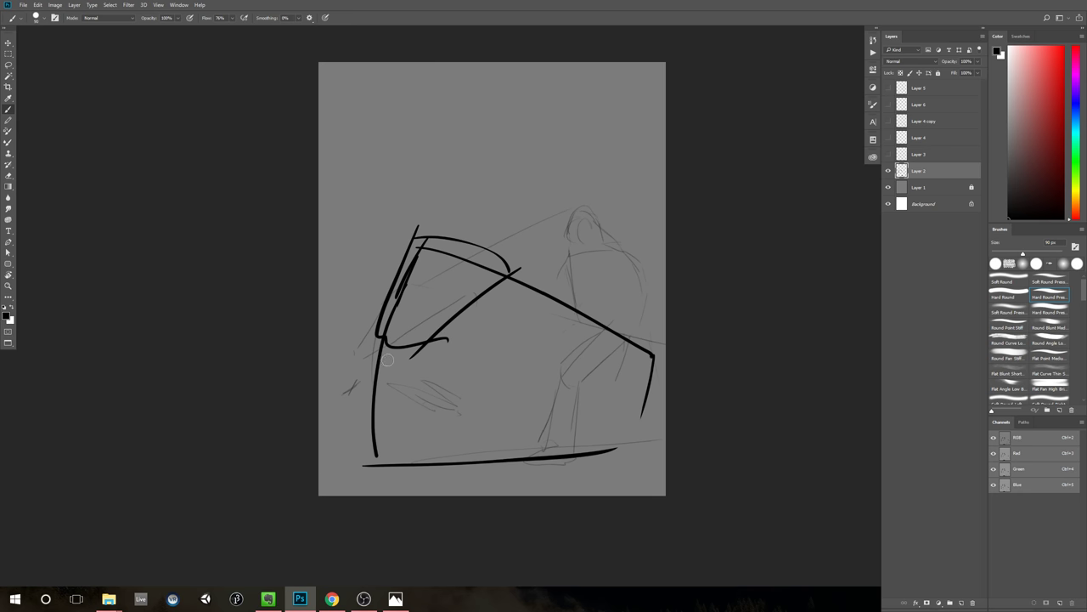
mouse_move(386, 355)
left_mouse_down()
mouse_move(338, 409)
mouse_move(439, 353)
mouse_move(408, 395)
left_mouse_up()
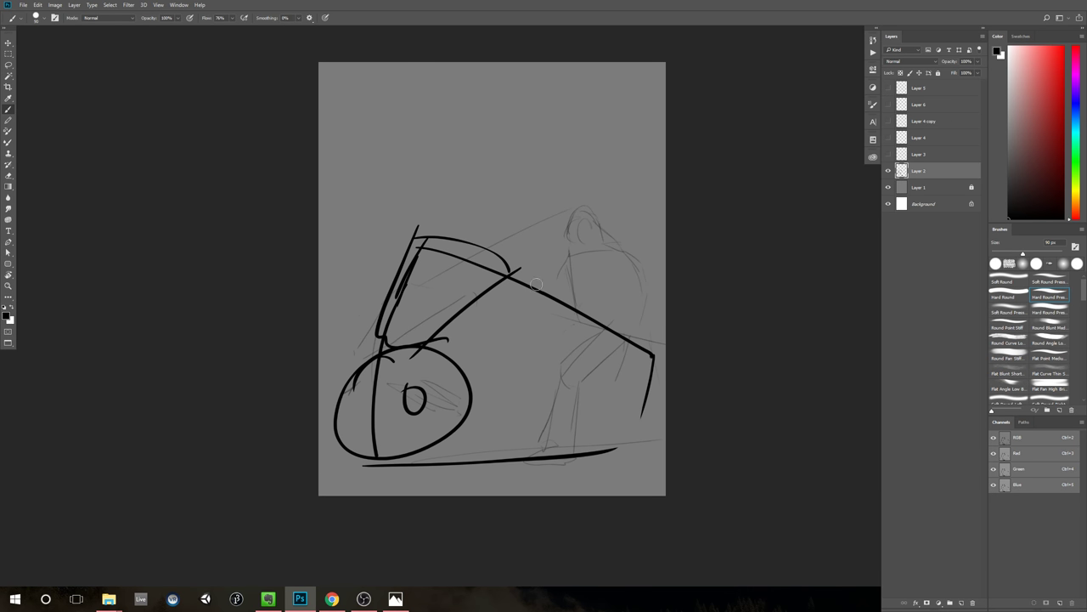
Step: Draw the figure's head, back, torso, arm and legs in bold black strokes at the rear of the vehicle
mouse_move(581, 223)
left_mouse_down()
mouse_move(597, 218)
mouse_move(650, 304)
left_mouse_up()
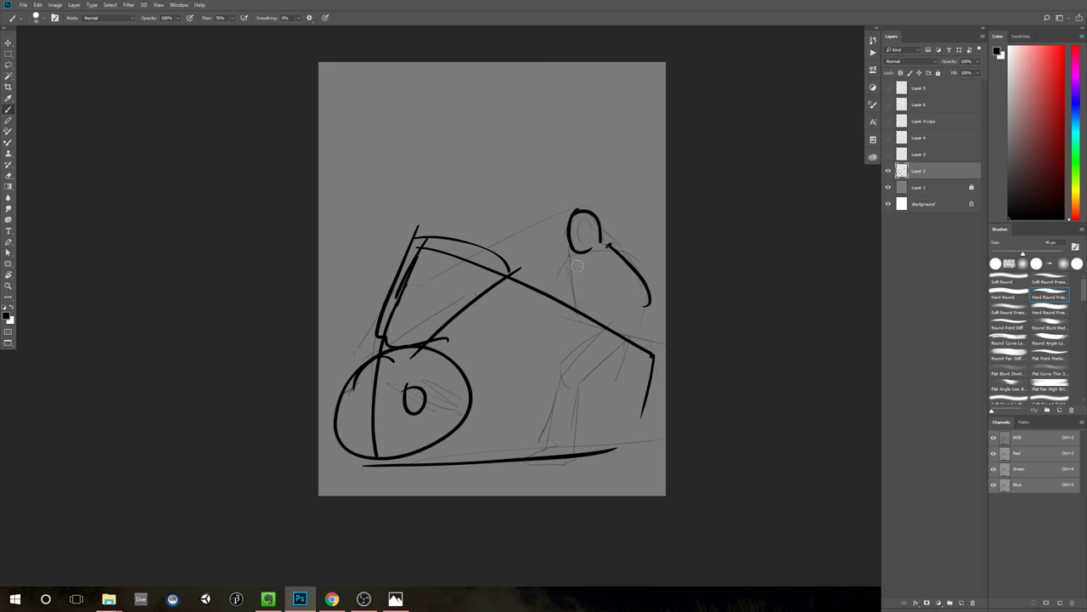
mouse_move(594, 251)
left_mouse_down()
mouse_move(631, 378)
mouse_move(605, 389)
left_mouse_up()
mouse_move(633, 349)
left_mouse_down()
mouse_move(573, 425)
mouse_move(614, 447)
mouse_move(540, 463)
left_mouse_up()
left_click_drag(555, 304, 581, 263)
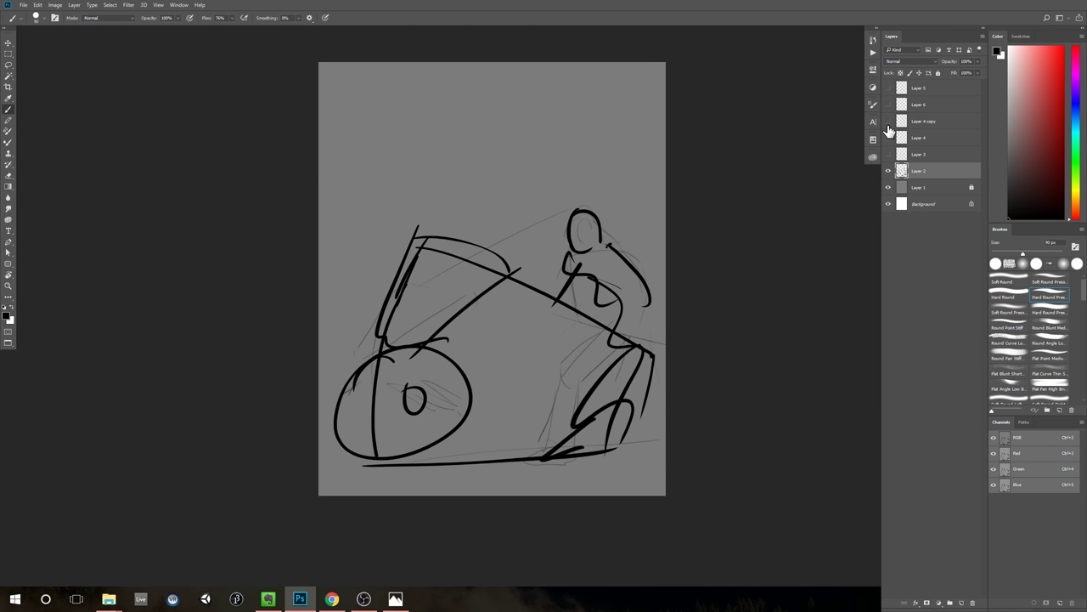
Step: Hide Layer 2, show the rough sketch on Layer 3 and make Layer 3 the active layer
left_click(888, 154)
left_click(889, 171)
scroll(649, 271, "up", 2)
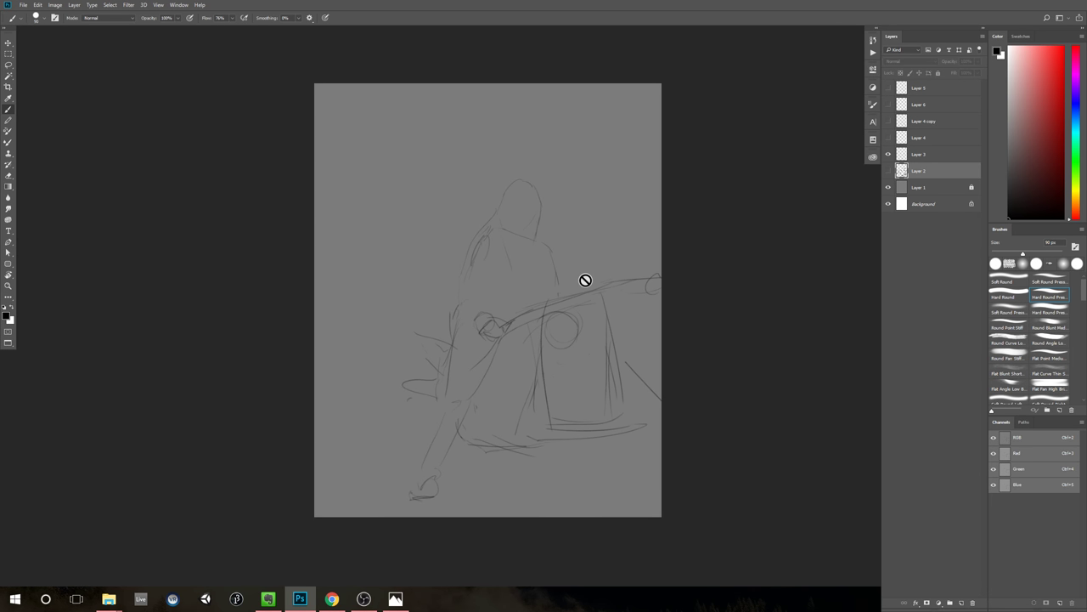
left_click(944, 156)
key("ctrl+n")
key("Return")
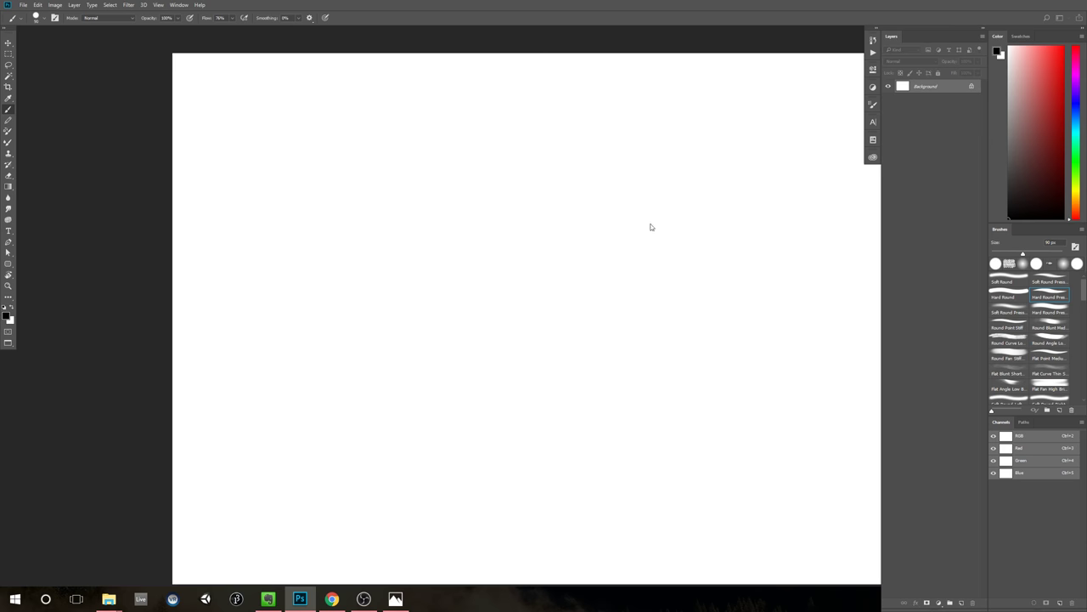
key("ctrl+w")
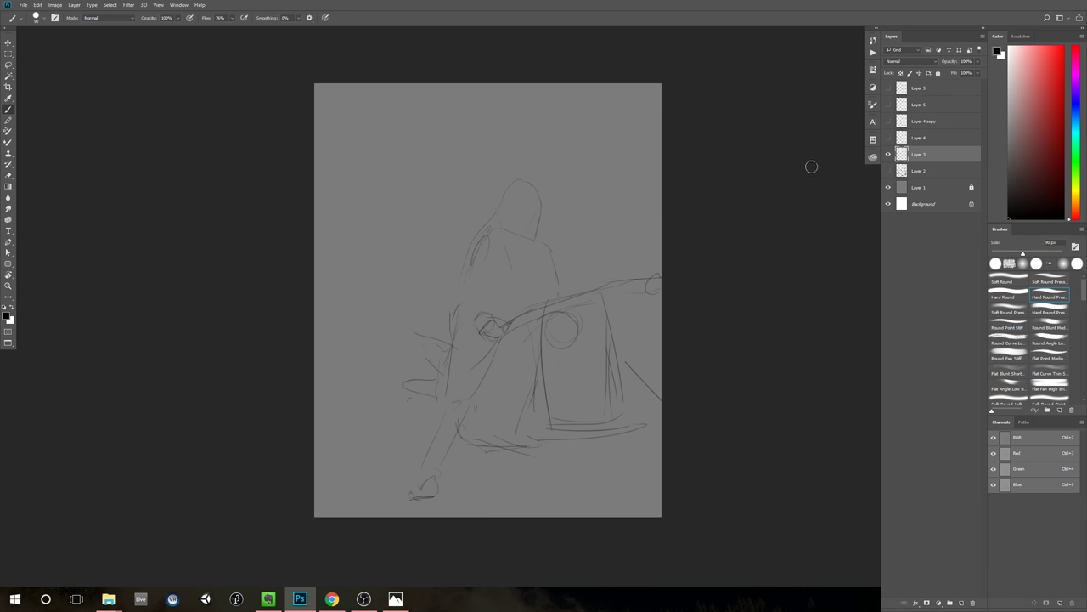
Step: Try a bold black outline extending the vehicle's front downward on Layer 3, and undo it
left_click_drag(672, 229, 655, 245)
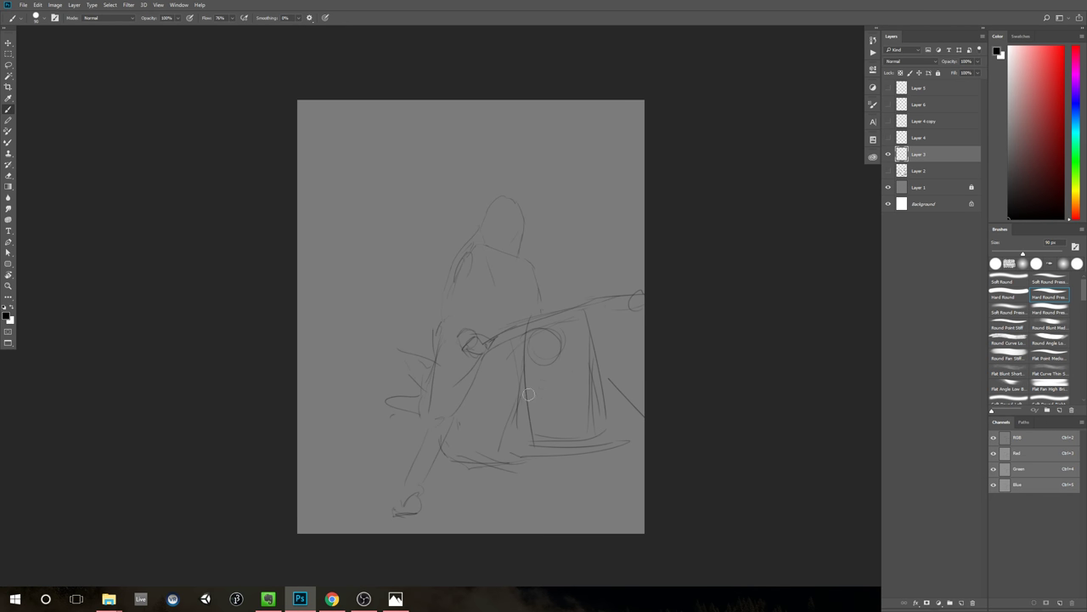
mouse_move(519, 371)
left_mouse_down()
mouse_move(512, 435)
mouse_move(593, 347)
left_mouse_up()
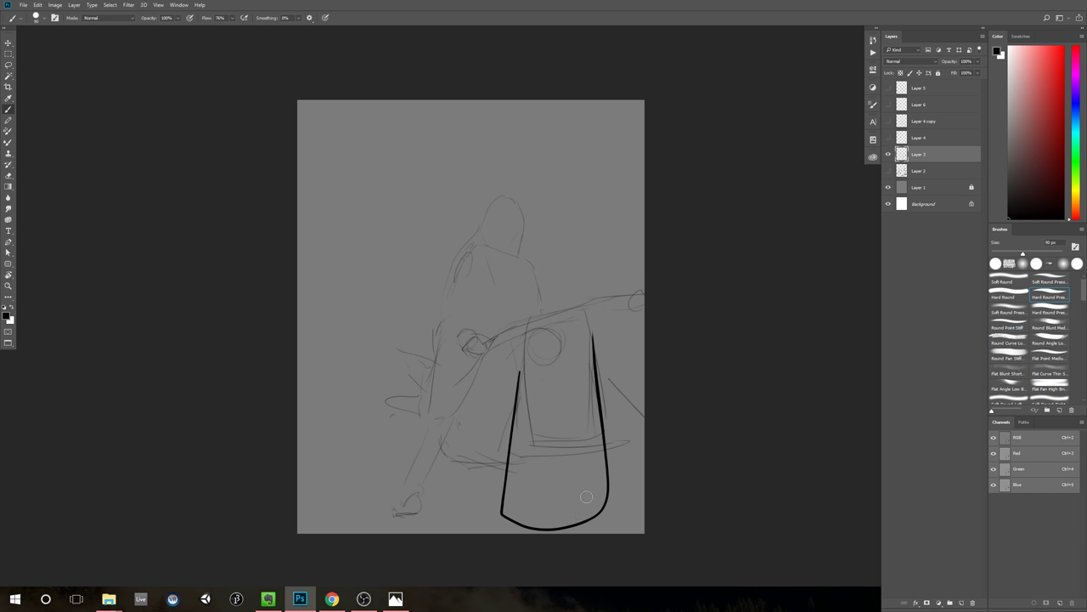
key("ctrl+z")
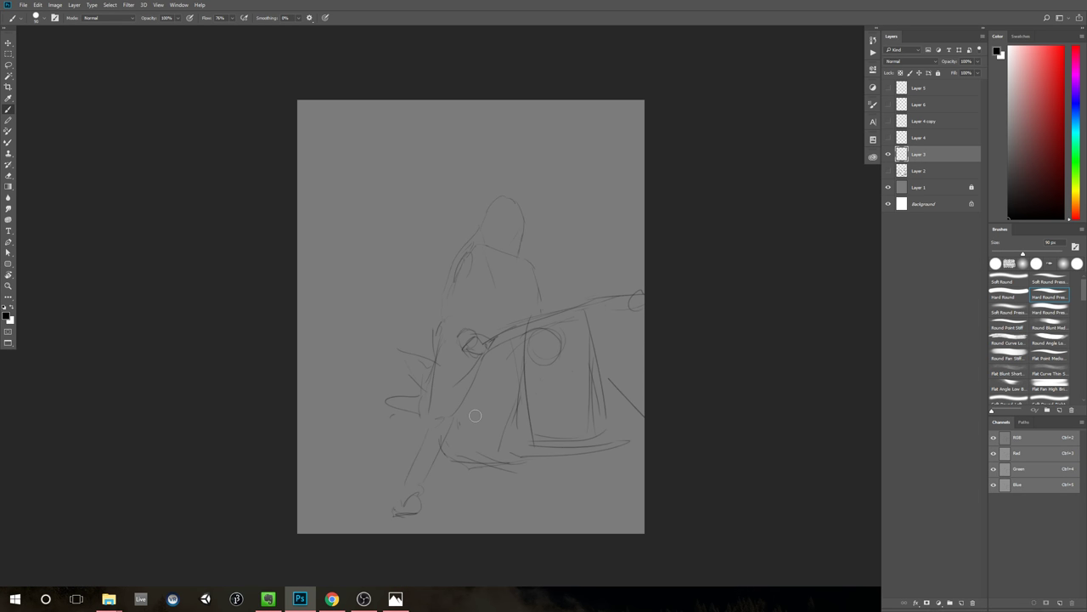
Step: Hide Layer 3 and show the Layer 2 sketch
left_click(888, 153)
left_click(888, 171)
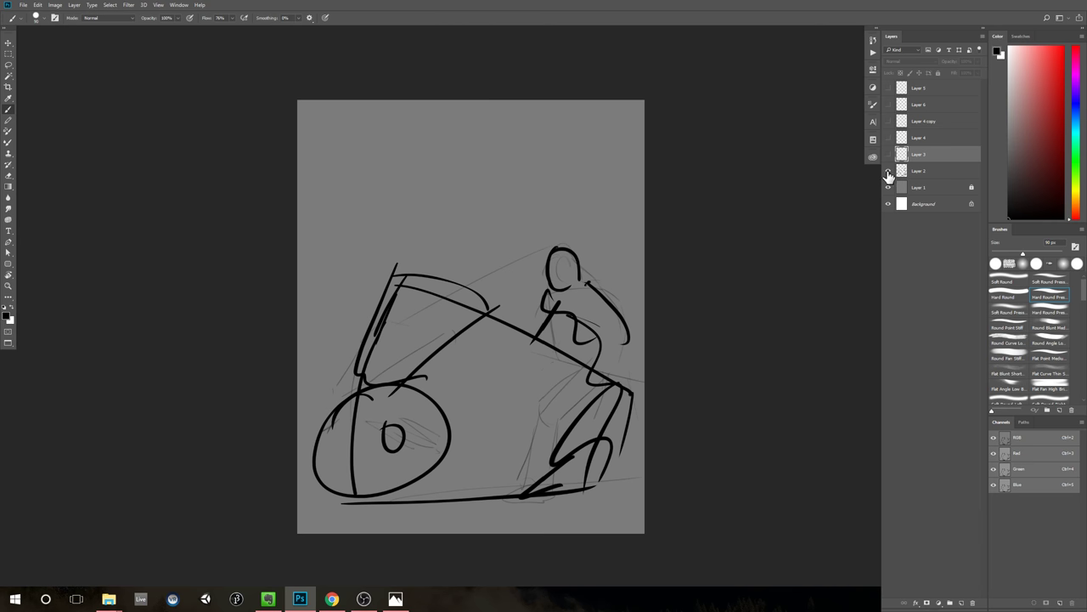
Step: Switch from the Layer 2 sketch through Layer 3 to Layer 4, leaving only Layer 4's sketch shown and active
left_click(889, 171)
left_click(888, 154)
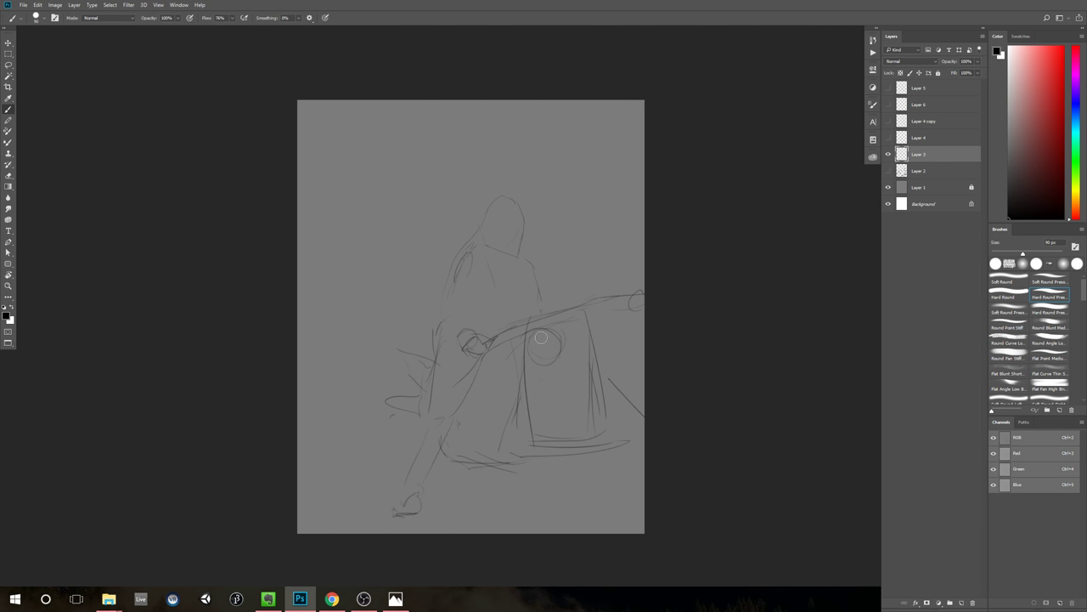
left_click(888, 154)
left_click(889, 137)
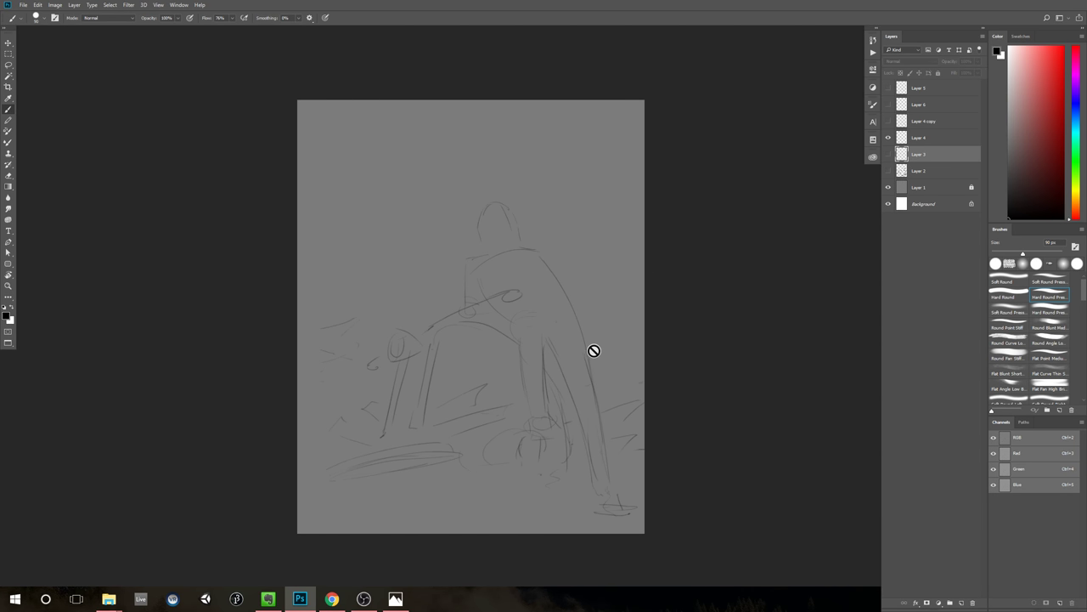
left_click_drag(640, 351, 628, 318)
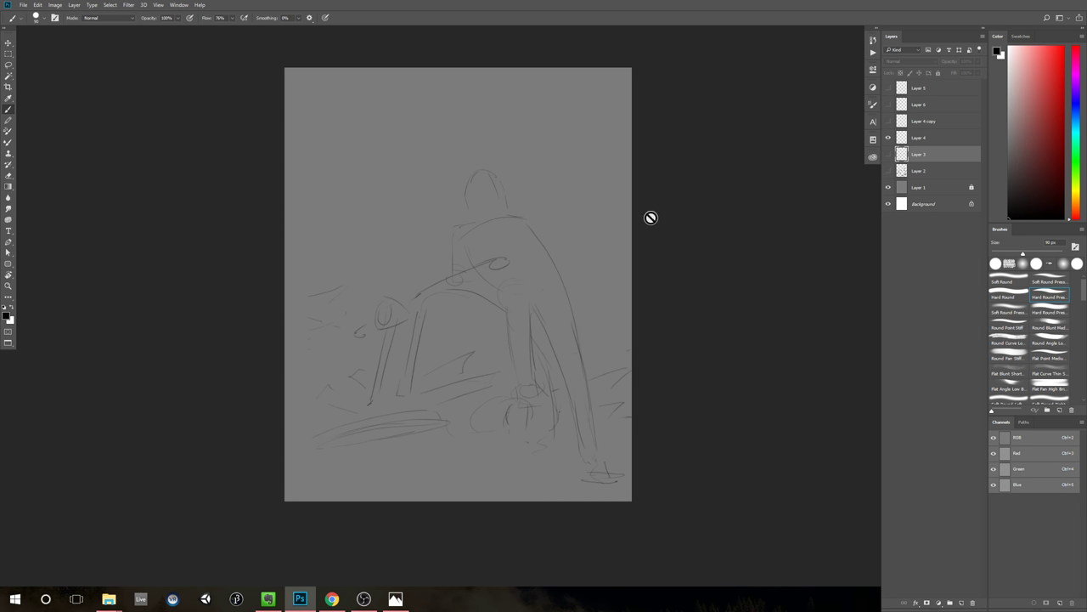
left_click(932, 140)
Step: Try a bold black curve from the figure's shoulder down to the outstretched foot on Layer 4, and undo it
left_click_drag(579, 287, 593, 305)
left_click_drag(593, 298, 629, 295)
key("b")
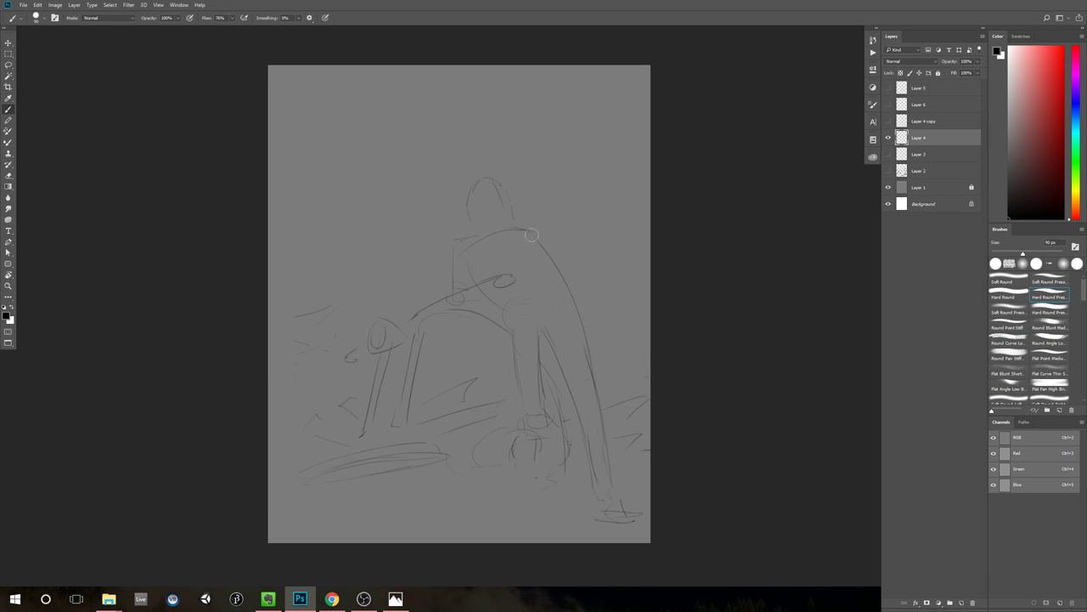
left_click_drag(521, 226, 586, 491)
key("ctrl+z")
mouse_move(521, 225)
left_mouse_down()
mouse_move(602, 392)
mouse_move(622, 508)
left_mouse_up()
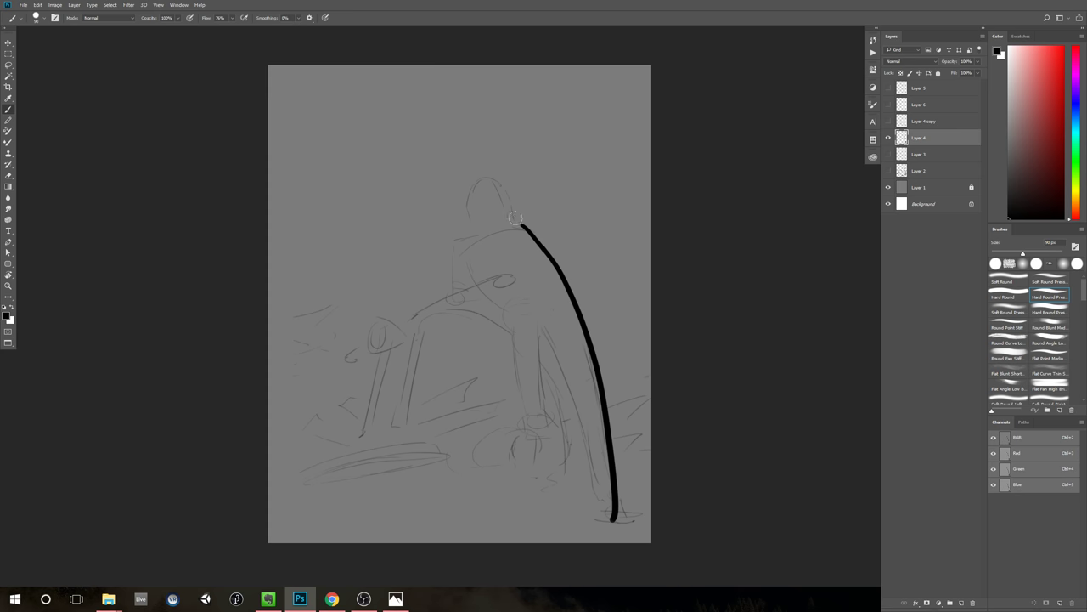
left_click_drag(617, 512, 647, 543)
key("ctrl+z")
key("ctrl+z")
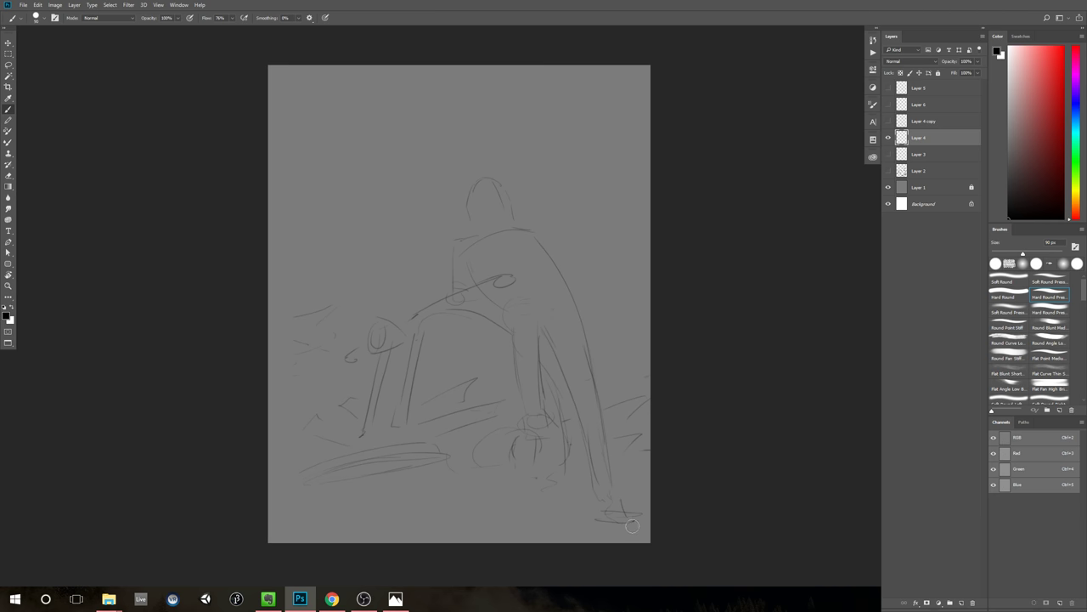
Step: Choose red and draw bold construction lines over the vehicle's front, body and base on Layer 4
left_click_drag(1039, 82, 1055, 75)
left_click_drag(561, 252, 537, 343)
key("ctrl+z")
mouse_move(495, 278)
left_mouse_down()
mouse_move(365, 340)
mouse_move(391, 364)
mouse_move(386, 399)
mouse_move(440, 446)
mouse_move(446, 471)
mouse_move(629, 425)
mouse_move(602, 427)
left_mouse_up()
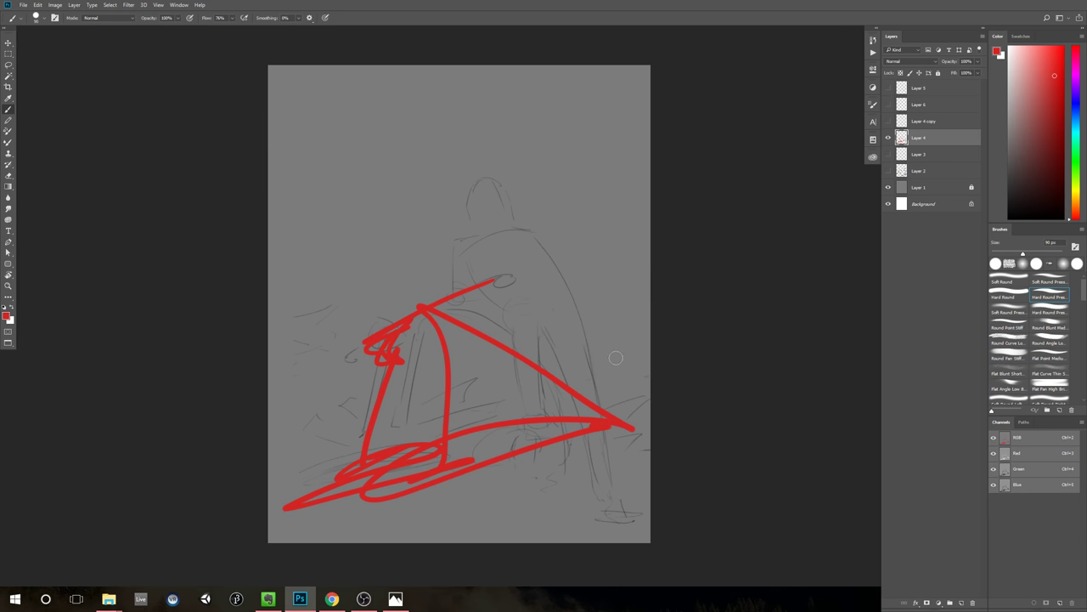
Step: Compare with the Layer 2 sketch, return to Layer 4 alone and undo the red construction lines
left_click(889, 137)
left_click(888, 171)
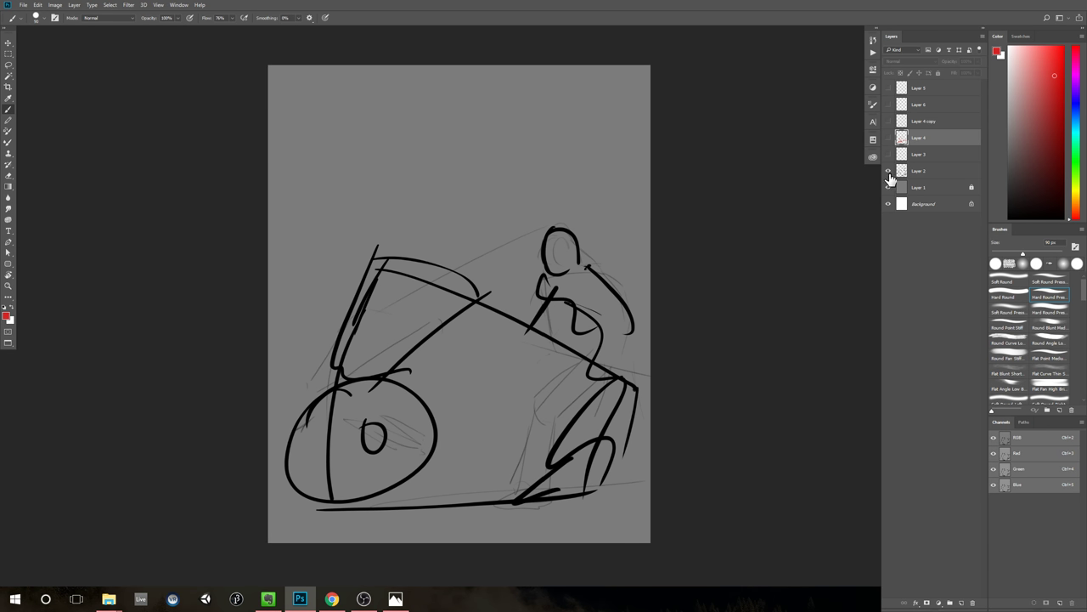
left_click(888, 171)
left_click(889, 138)
key("ctrl+z")
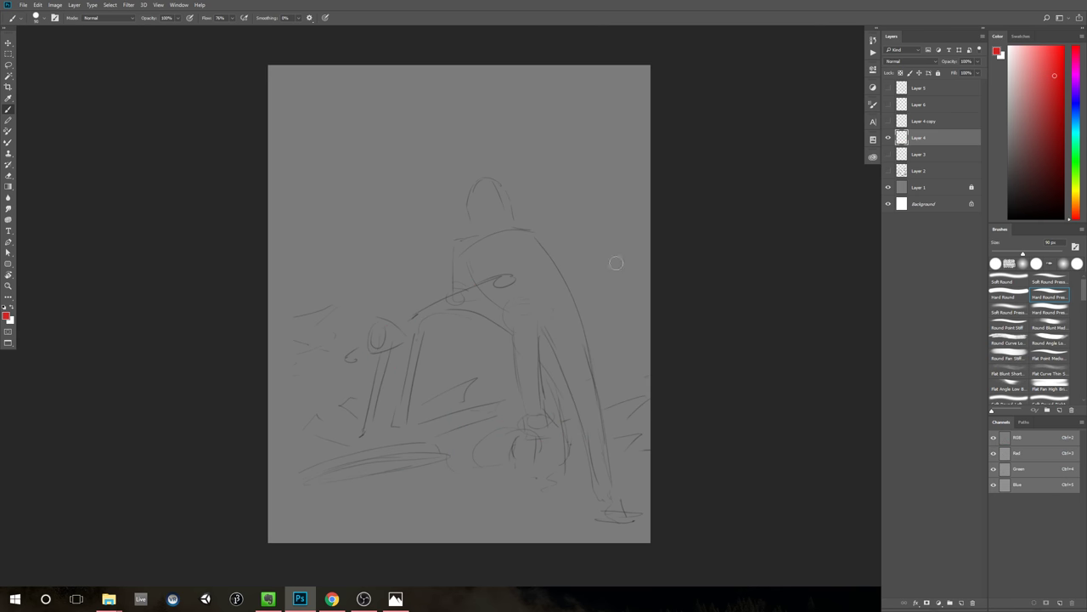
Step: Draw a large red triangle framing the figure and vehicle, with a descending diagonal and a ground line across the canvas
mouse_move(311, 483)
left_mouse_down()
mouse_move(486, 179)
mouse_move(631, 458)
mouse_move(410, 473)
mouse_move(307, 481)
left_mouse_up()
left_click_drag(641, 484, 618, 496)
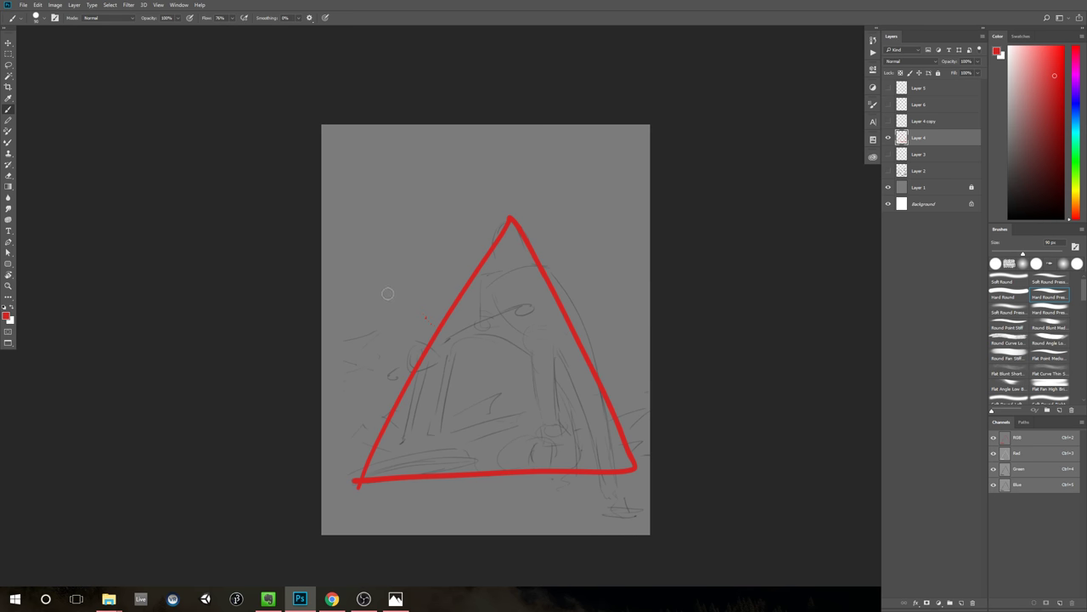
left_click_drag(323, 261, 674, 461)
left_click_drag(265, 503, 833, 468)
scroll(635, 493, "down", 2)
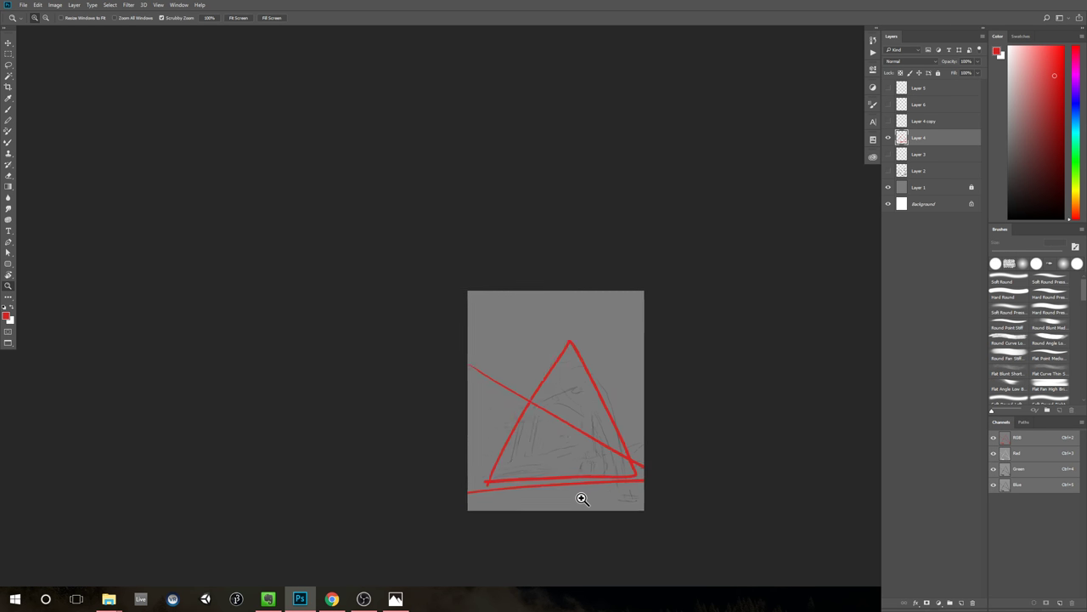
Step: Hatch the area between the red diagonal and the ground line with zigzag strokes
scroll(635, 493, "up", 2)
mouse_move(314, 281)
left_mouse_down()
mouse_move(365, 322)
mouse_move(354, 455)
mouse_move(520, 408)
mouse_move(603, 469)
left_mouse_up()
key("z")
mouse_move(671, 251)
left_mouse_down()
mouse_move(626, 272)
mouse_move(566, 364)
left_mouse_up()
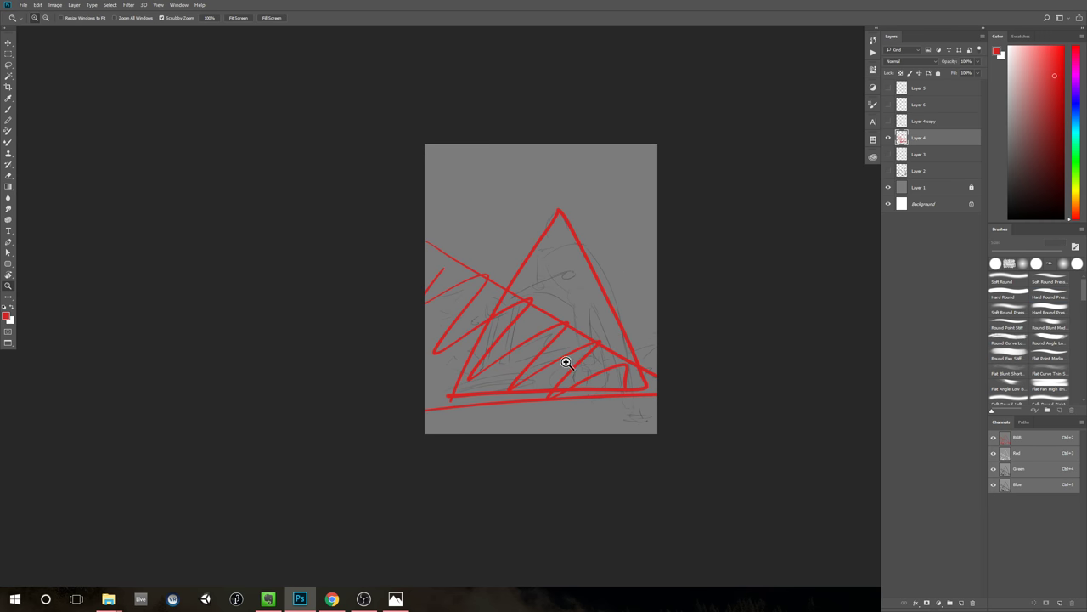
Step: Undo the red hatching, ground line, diagonal and triangle on Layer 4
key("ctrl+z")
key("ctrl+z")
left_click_drag(624, 334, 583, 318)
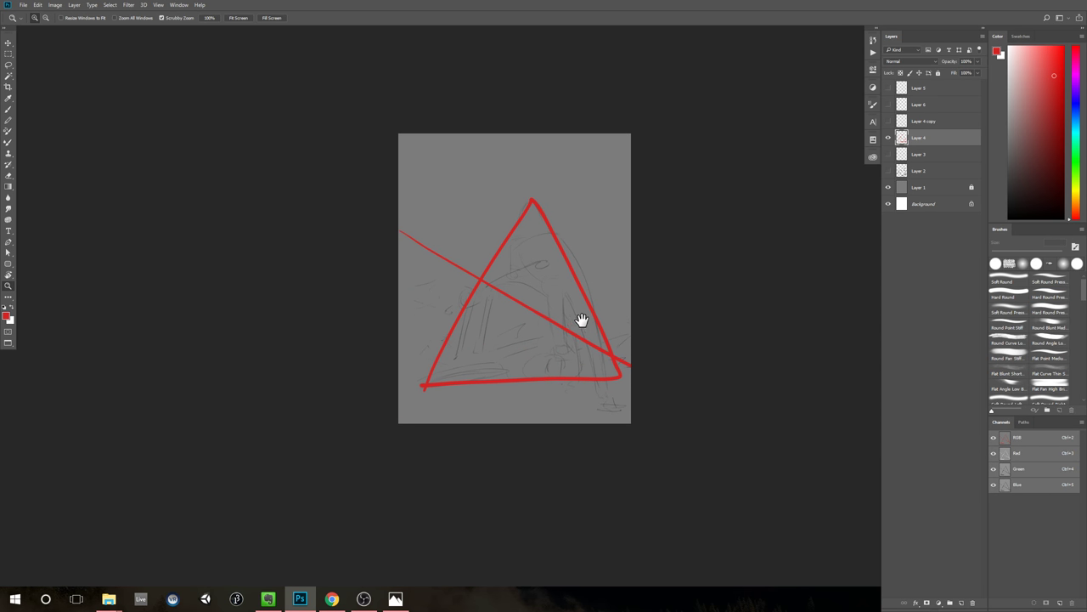
key("ctrl+z")
key("ctrl+z")
left_click(586, 313)
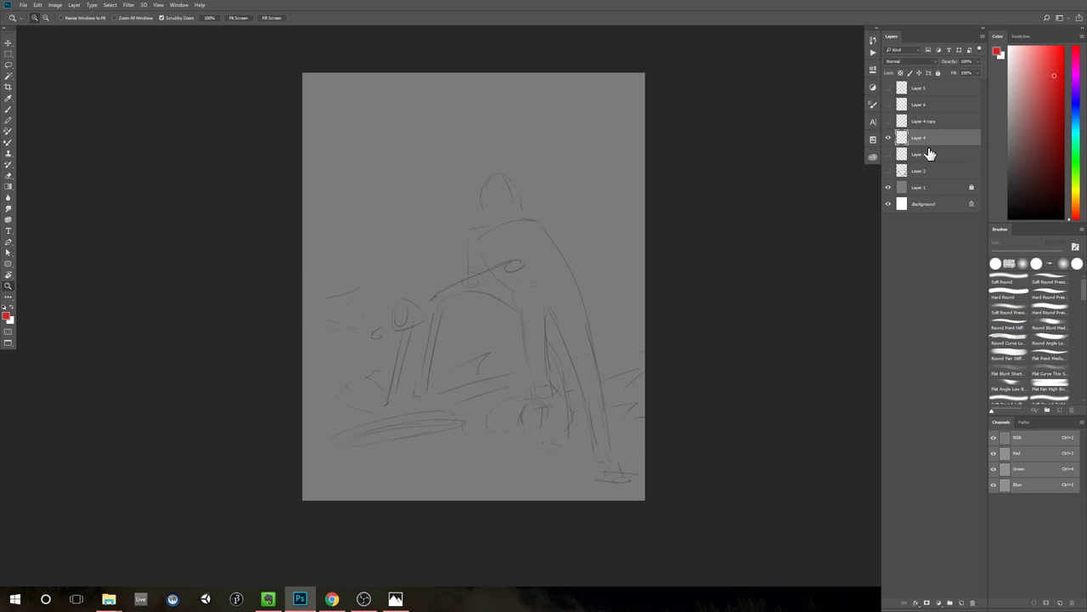
Step: Show Layer 4 copy, hide Layer 4, make Layer 4 copy active and set its opacity to 100%
key("b")
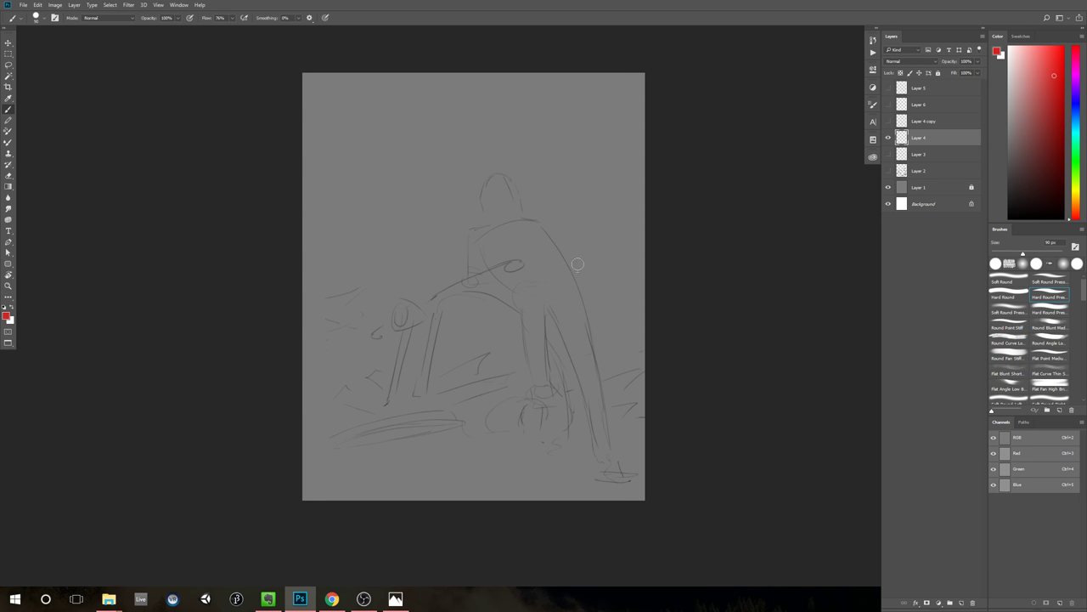
left_click(889, 121)
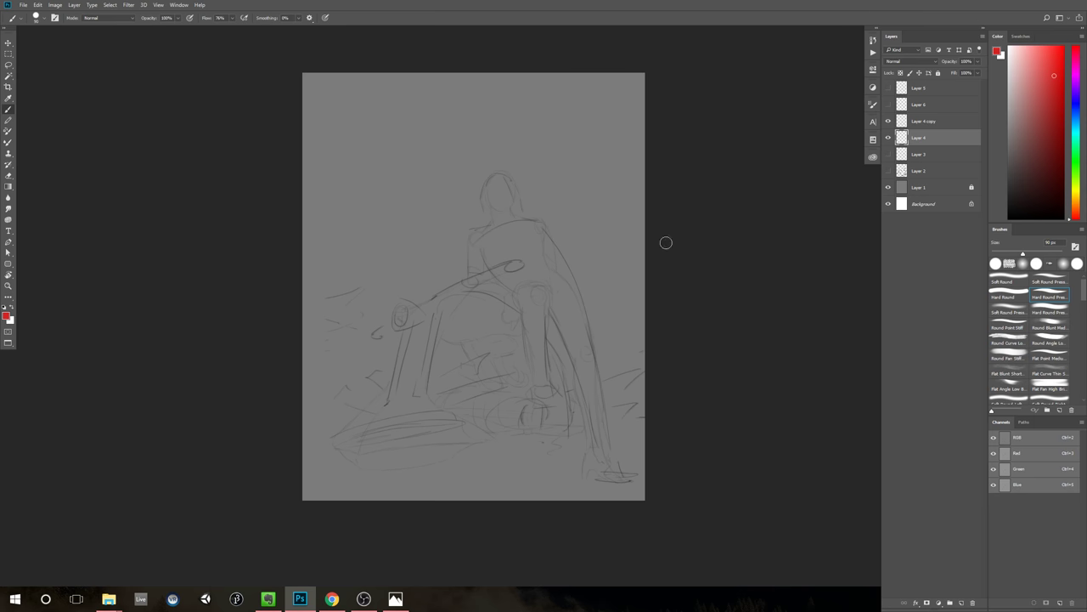
left_click(889, 138)
left_click(918, 122)
key("v")
key("0")
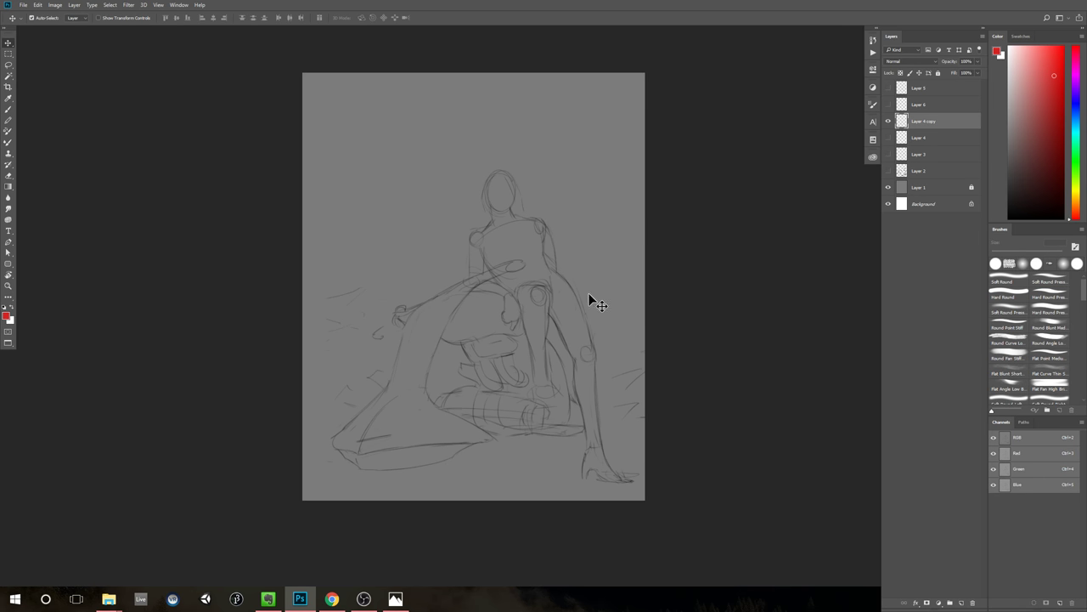
left_click_drag(592, 289, 602, 275)
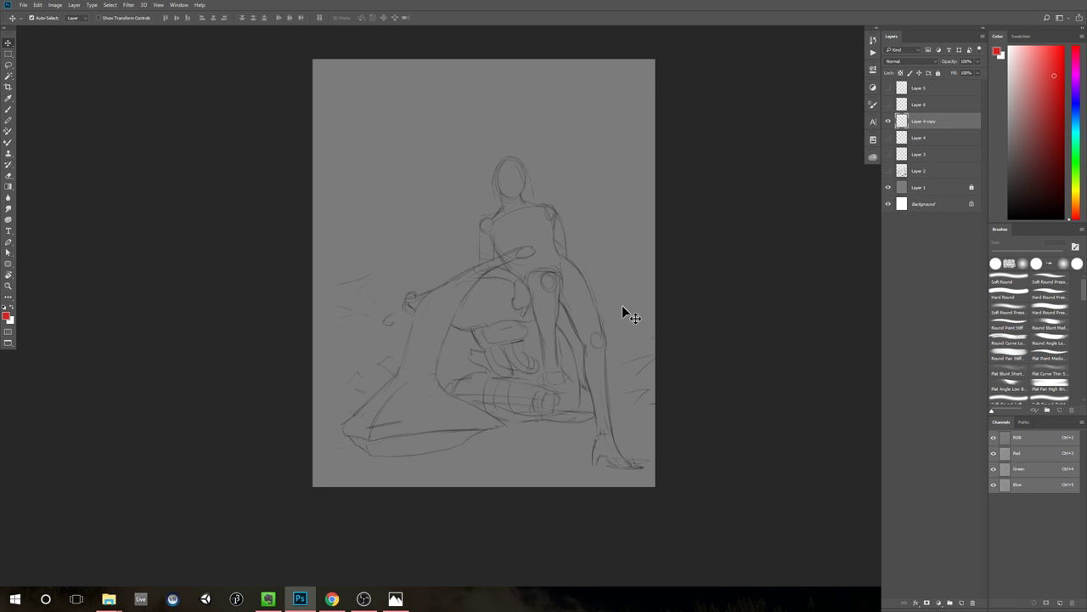
key("b")
left_click_drag(644, 252, 640, 270)
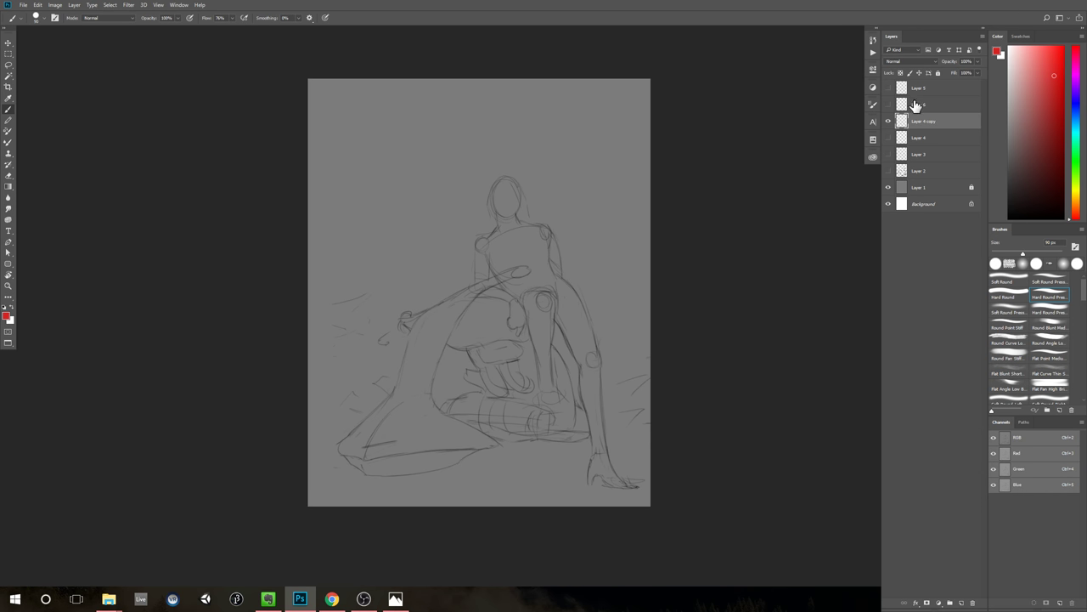
Step: Hide Layer 4 copy, show Layer 6 and Layer 5, and make Layer 5 the active layer
left_click(888, 104)
left_click(889, 121)
left_click(888, 88)
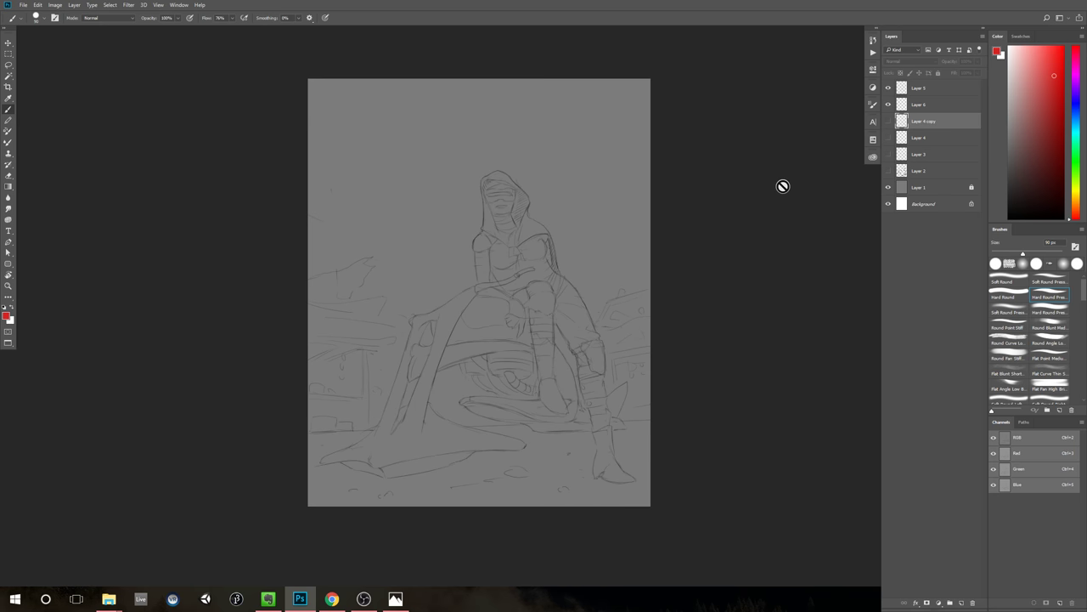
left_click(918, 91)
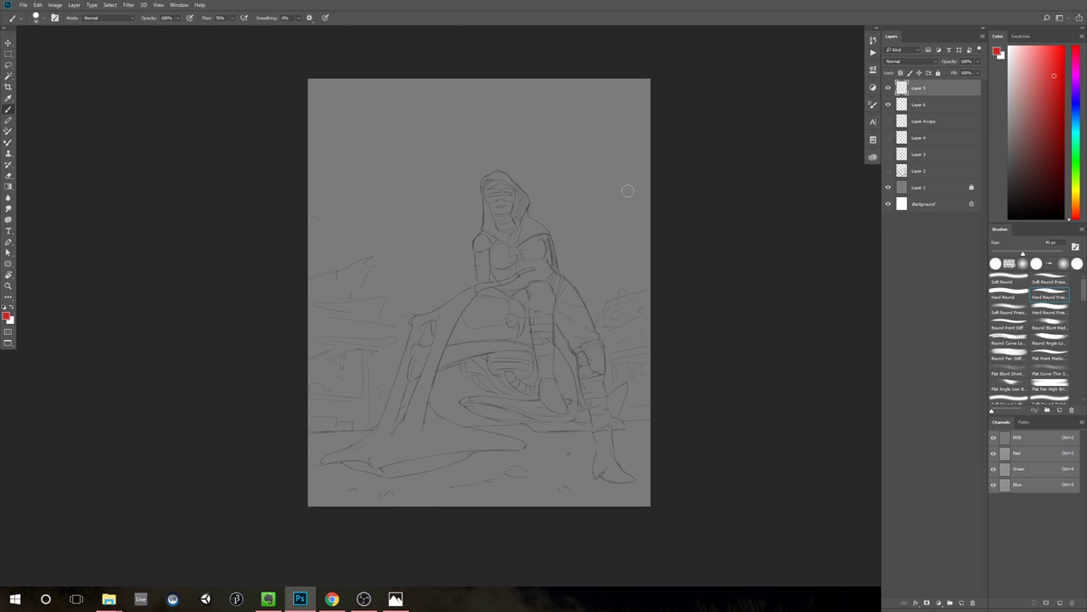
Step: Compare the Layer 5 line drawing with the Layer 4 copy sketch by switching their visibility off and on
left_click(889, 121)
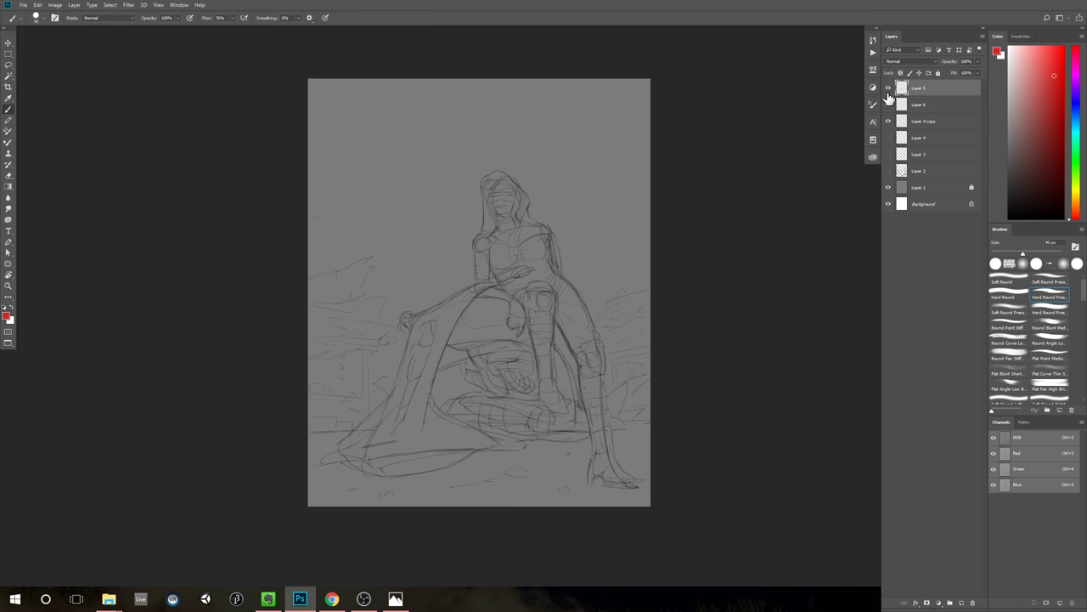
left_click(889, 88)
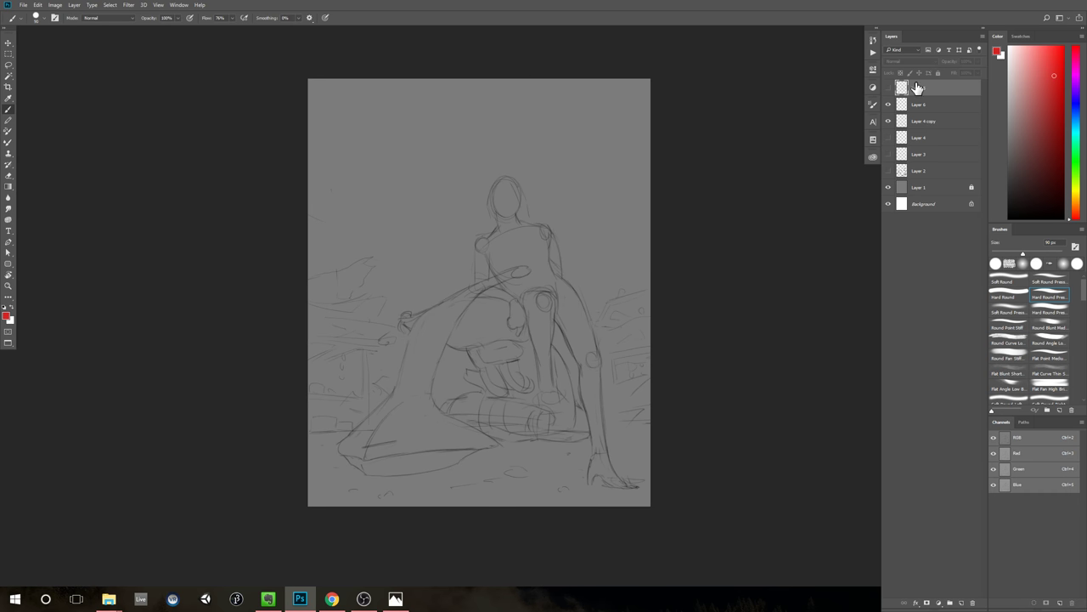
left_click(890, 88)
left_click(889, 88)
left_click(890, 89)
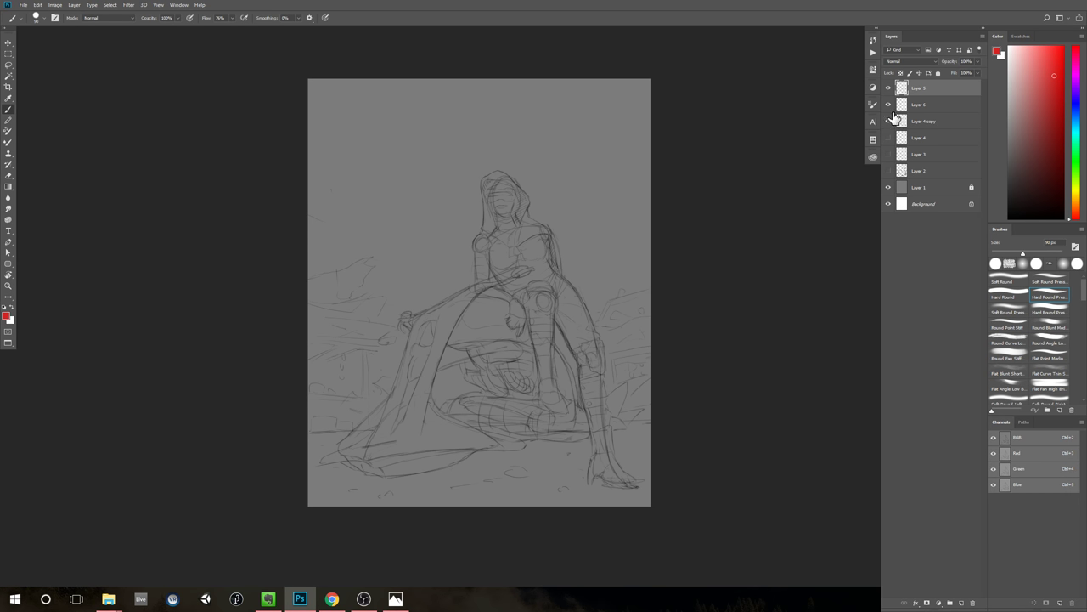
left_click(889, 90)
left_click(889, 90)
left_click(890, 122)
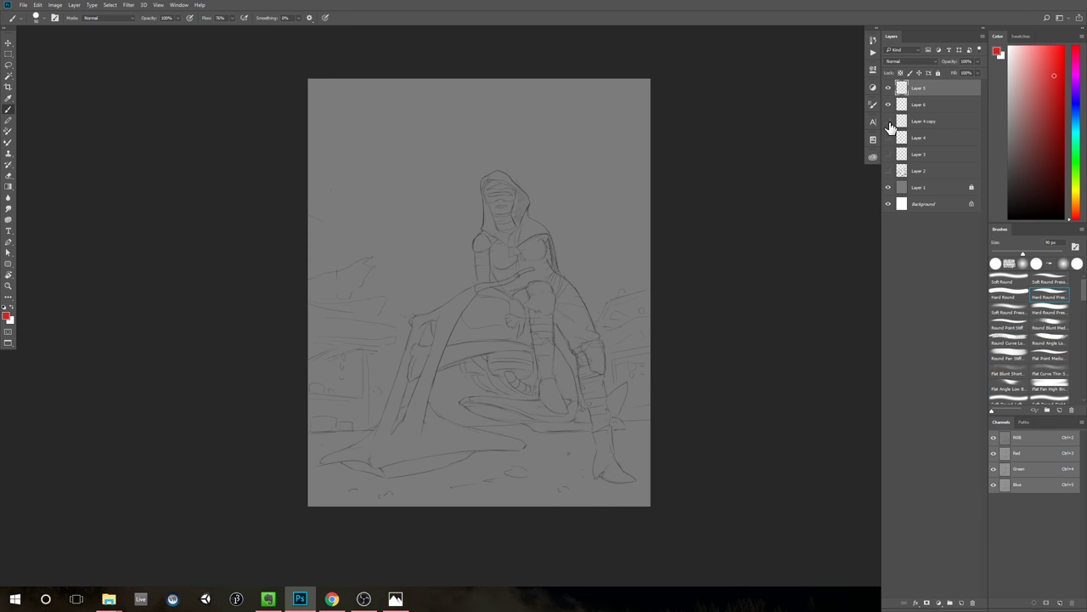
left_click(890, 122)
left_click(889, 88)
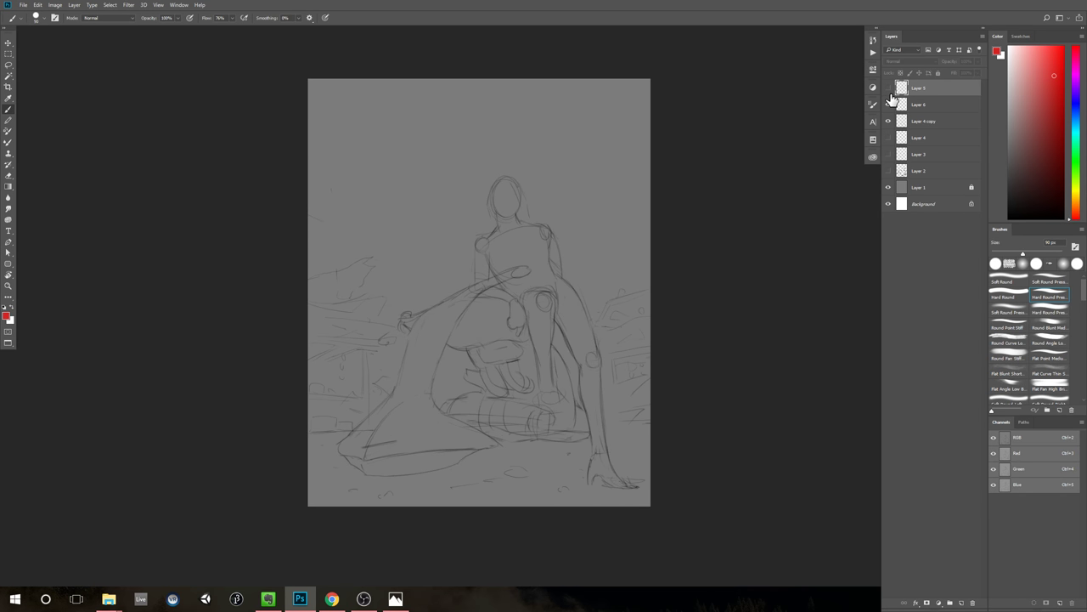
left_click(890, 88)
left_click(889, 122)
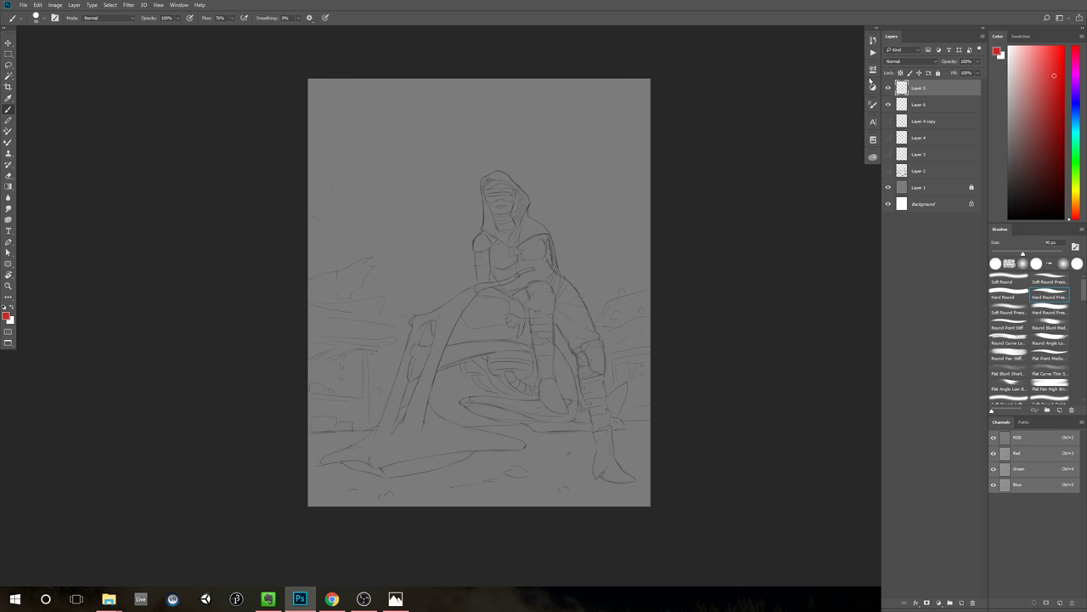
Step: Check the background drawing on Layer 6 by hiding it and showing it again
left_click(889, 106)
left_click(889, 106)
left_click_drag(680, 195, 679, 203)
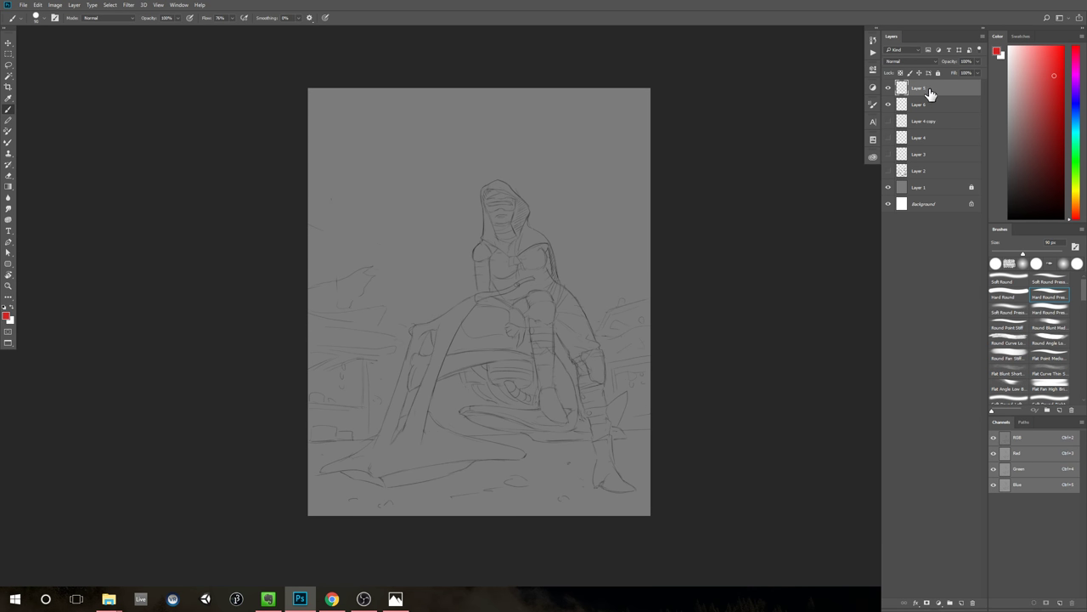
Step: Add a new layer above Layer 5 and choose the Round Blunt Medium brush preset
key("ctrl+shift+alt+n")
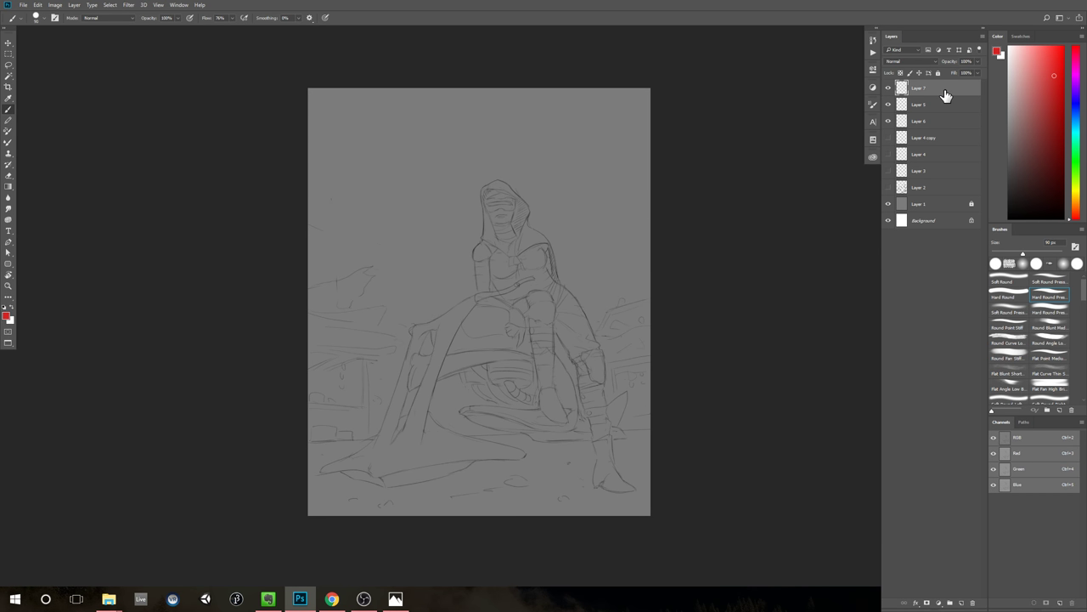
right_click(383, 171)
scroll(451, 268, "down", 2)
left_click(453, 264)
left_click(711, 175)
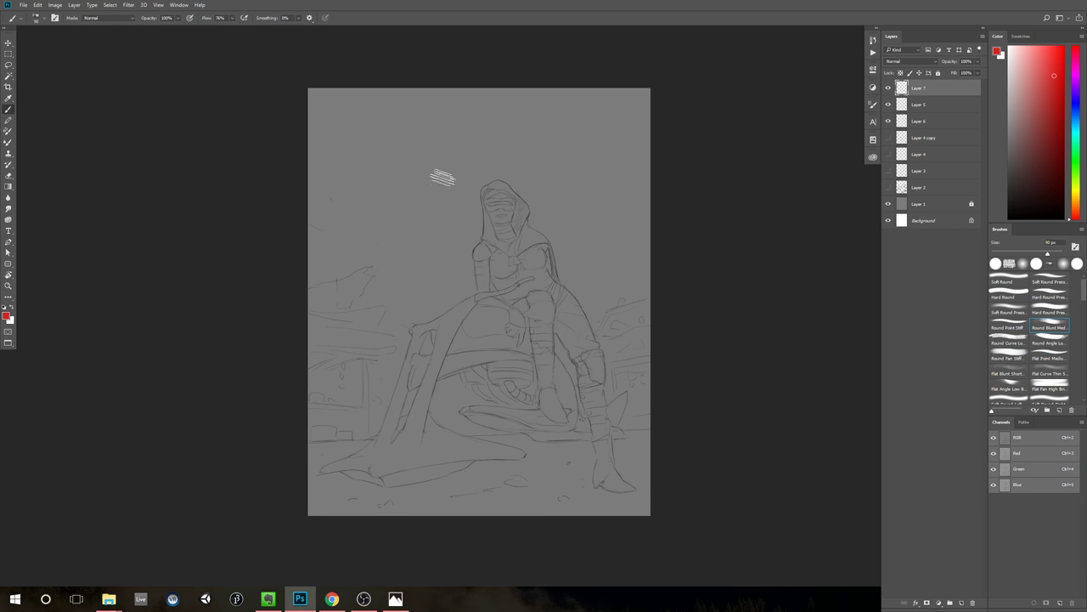
Step: Try two brush colours, ending on a dark grey, with test strokes in the empty sky and undo both strokes
left_click_drag(1050, 114, 998, 117)
mouse_move(371, 170)
left_mouse_down()
mouse_move(417, 167)
mouse_move(416, 219)
left_mouse_up()
key("ctrl+z")
left_click_drag(1017, 113, 996, 155)
mouse_move(367, 145)
left_mouse_down()
mouse_move(413, 175)
mouse_move(399, 214)
left_mouse_up()
key("ctrl+z")
Step: Reduce the brush size to 70 px, trying strokes in the empty area beside the hooded head and undoing them
mouse_move(470, 201)
left_mouse_down()
mouse_move(514, 239)
mouse_move(550, 238)
mouse_move(529, 211)
left_mouse_up()
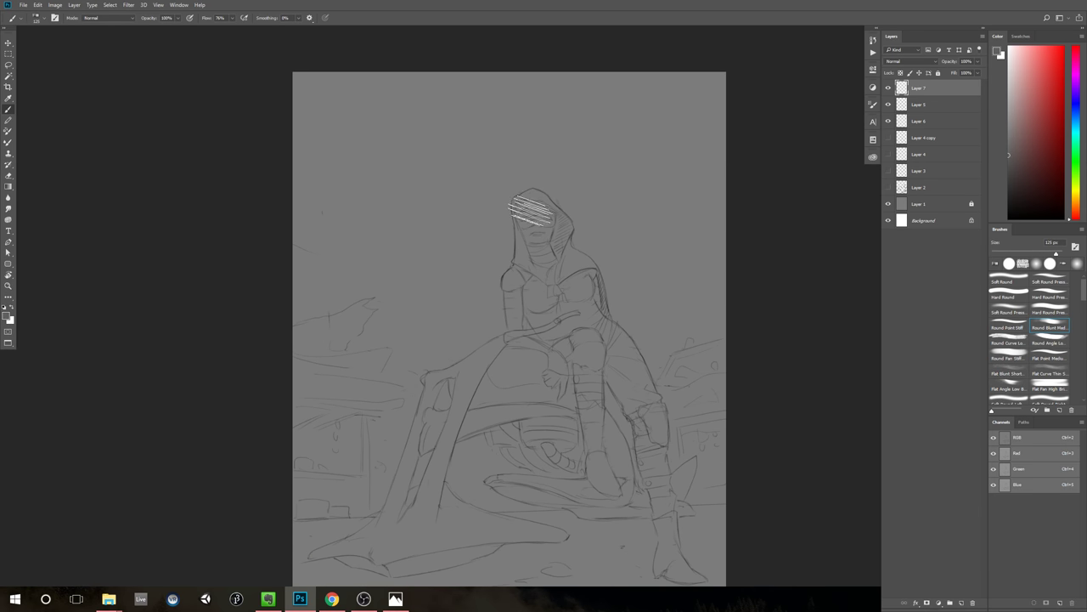
key("bracketleft")
key("bracketleft")
key("bracketleft")
key("bracketleft")
key("ctrl+z")
left_click_drag(348, 136, 408, 225)
key("ctrl+z")
left_click_drag(372, 126, 411, 209)
key("ctrl+z")
Step: Choose a slightly darker grey, test it, and paint the outline of a large head beside the hooded figure
left_click_drag(1011, 155, 1009, 164)
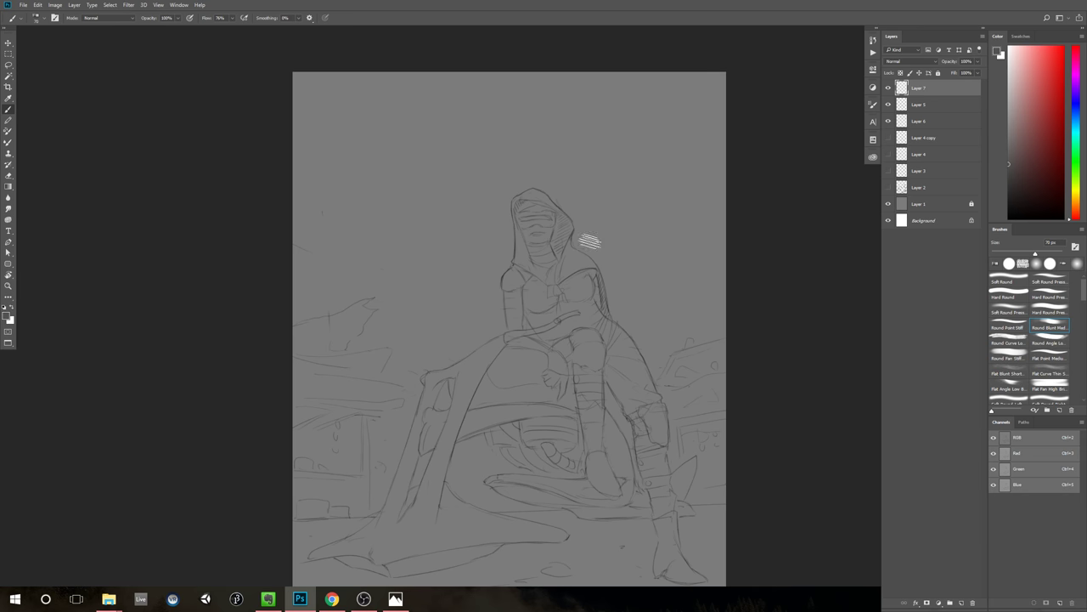
mouse_move(384, 134)
left_mouse_down()
mouse_move(407, 170)
mouse_move(415, 216)
left_mouse_up()
key("ctrl+z")
mouse_move(344, 149)
left_mouse_down()
mouse_move(467, 88)
mouse_move(469, 194)
mouse_move(354, 141)
mouse_move(396, 264)
mouse_move(508, 198)
mouse_move(457, 290)
left_mouse_up()
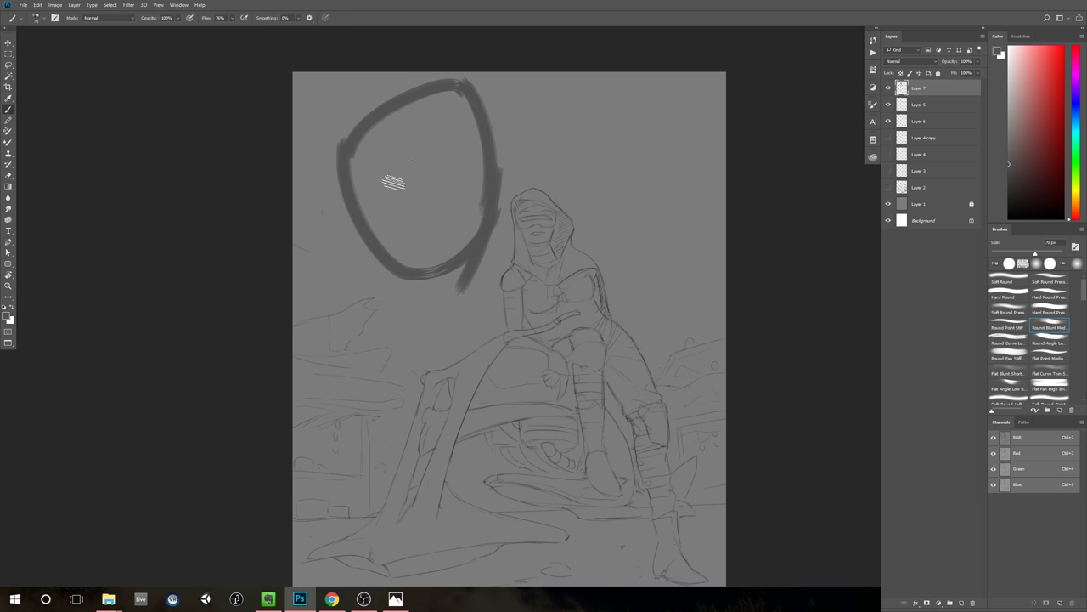
Step: Paint dark eye sockets, a nose shadow and a chin shadow inside the head, and erase the stray stroke below the jaw
mouse_move(391, 177)
left_mouse_down()
mouse_move(422, 185)
mouse_move(413, 186)
mouse_move(481, 175)
left_mouse_up()
left_click_drag(442, 218, 458, 218)
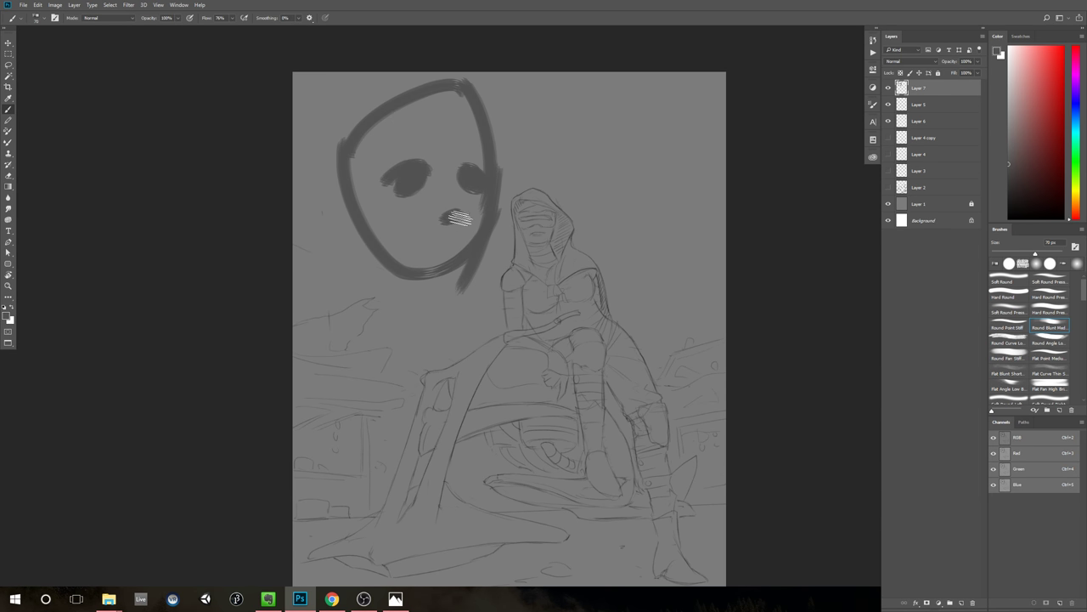
mouse_move(399, 263)
left_mouse_down()
mouse_move(461, 253)
mouse_move(485, 267)
mouse_move(432, 287)
mouse_move(439, 306)
mouse_move(444, 287)
mouse_move(484, 262)
left_mouse_up()
key("e")
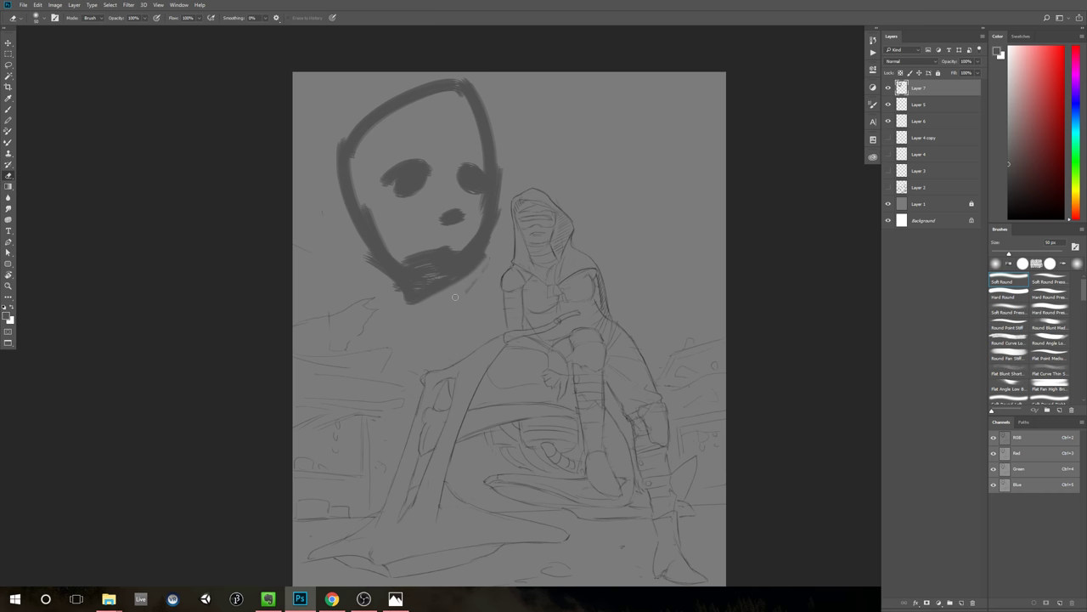
left_click_drag(431, 299, 411, 303)
key("b")
left_click_drag(401, 258, 454, 272)
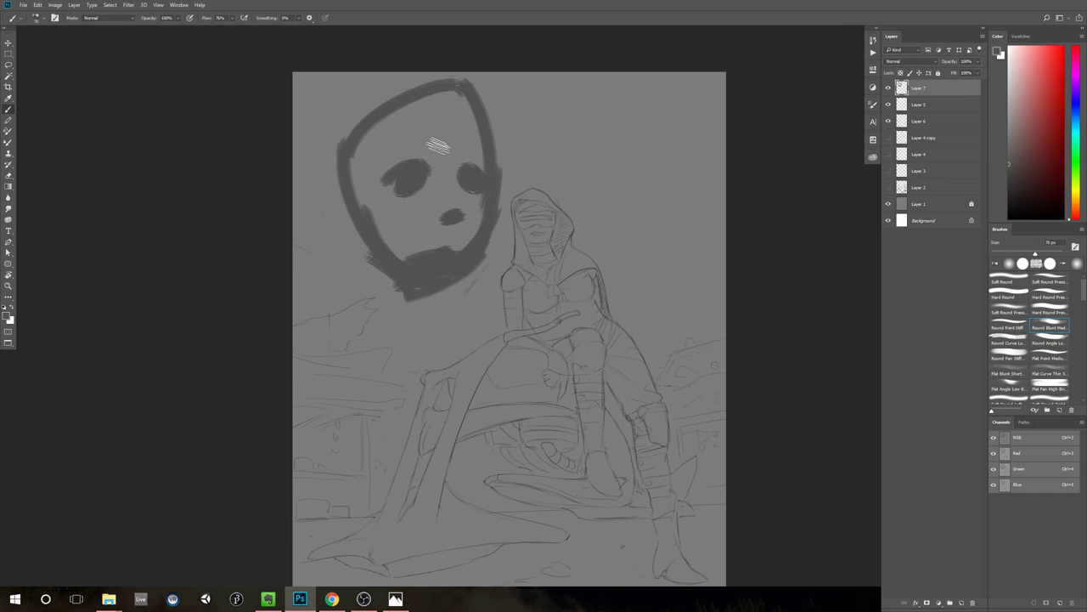
Step: Choose a lighter grey and paint highlights on the head's forehead, brows, nose and upper lip area
left_click(437, 135)
left_click(1009, 136)
left_click_drag(542, 174, 560, 187)
left_click(1010, 116)
left_click_drag(392, 134, 445, 124)
left_click_drag(390, 166, 415, 155)
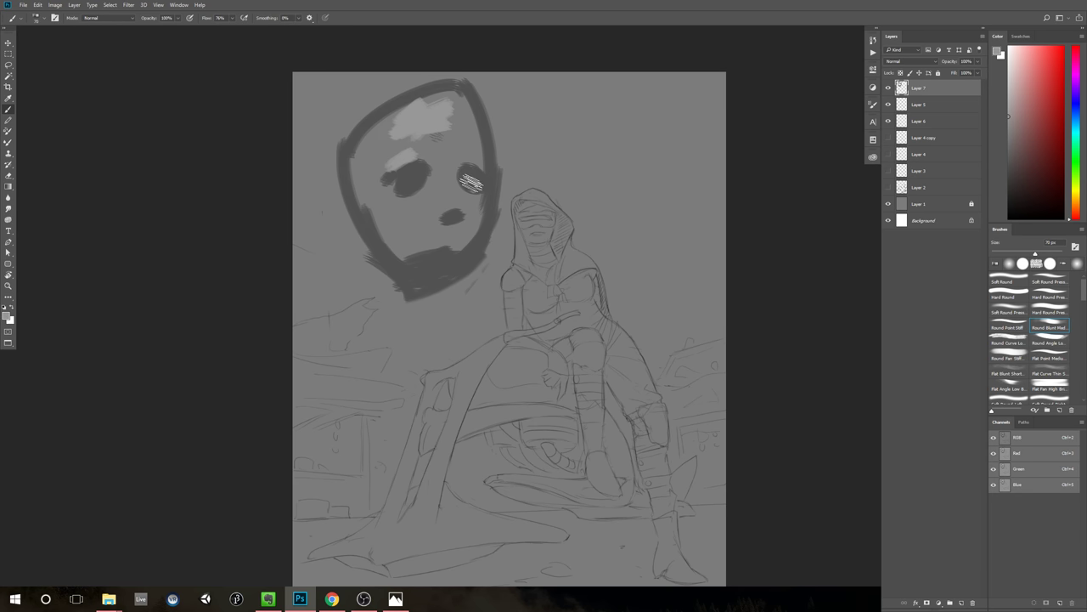
left_click(469, 166)
left_click_drag(447, 196, 456, 212)
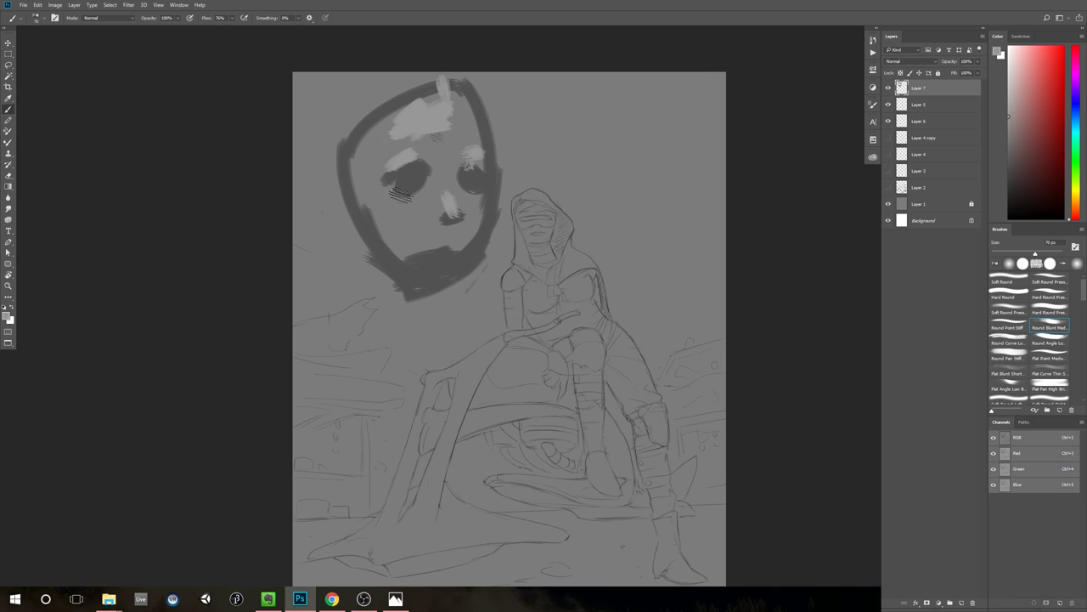
left_click_drag(438, 217, 406, 249)
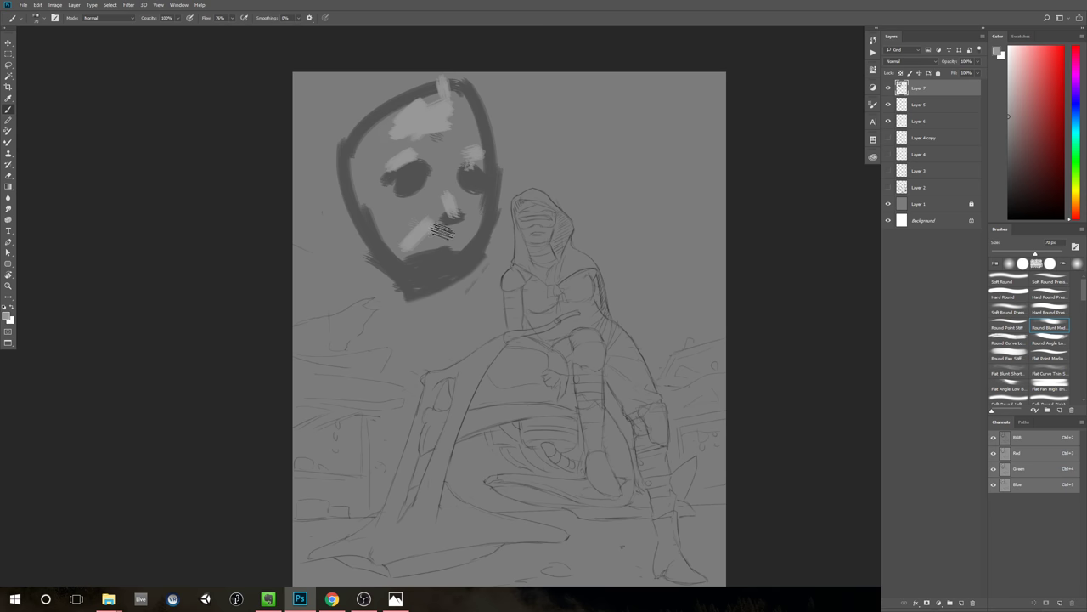
Step: Extend the light grey highlights across the head's forehead, brow, nose and cheek
left_click(476, 271, "alt")
left_click(482, 267, "ctrl")
mouse_move(454, 201)
left_mouse_down()
mouse_move(427, 167)
mouse_move(404, 213)
mouse_move(467, 206)
left_mouse_up()
left_click_drag(623, 222, 578, 243)
key("ctrl+0")
key("b")
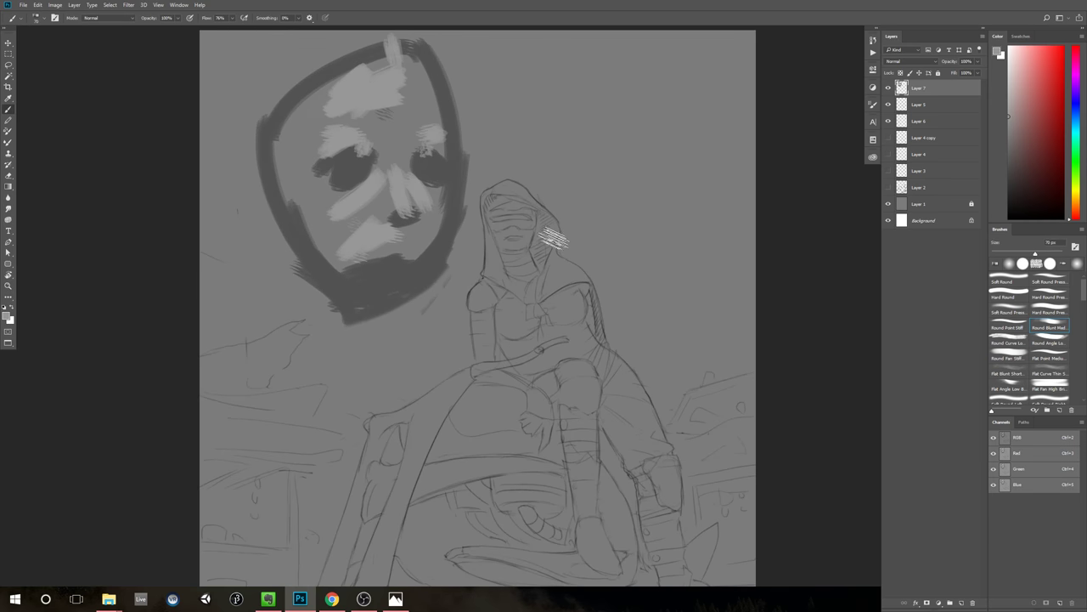
mouse_move(397, 115)
left_mouse_down()
mouse_move(354, 81)
mouse_move(404, 61)
mouse_move(397, 108)
mouse_move(392, 65)
mouse_move(319, 108)
mouse_move(369, 92)
mouse_move(400, 56)
mouse_move(310, 109)
mouse_move(377, 88)
mouse_move(387, 104)
mouse_move(325, 117)
mouse_move(345, 136)
left_mouse_up()
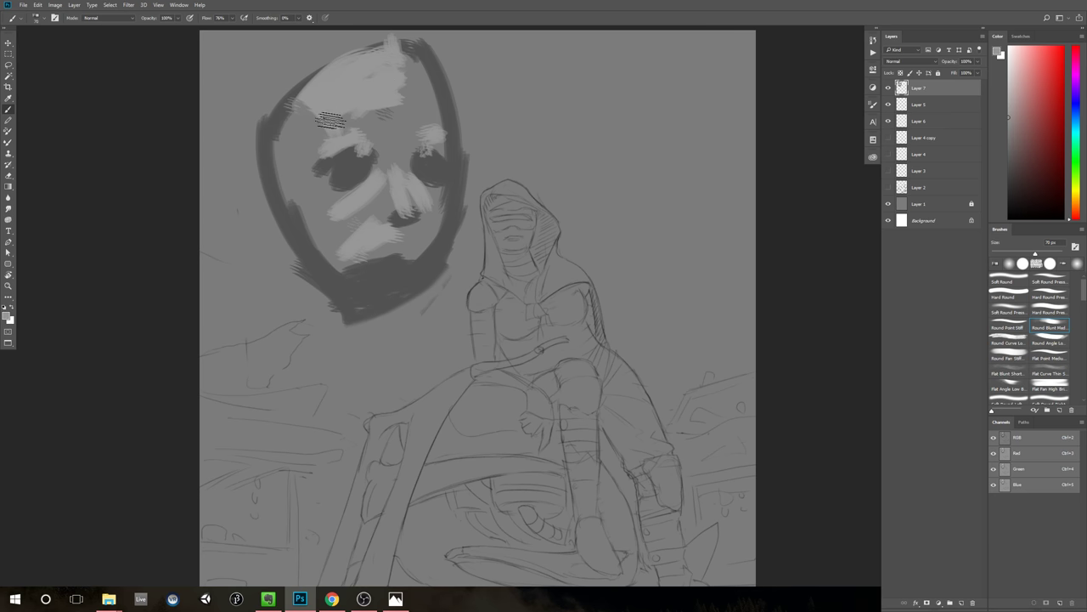
mouse_move(320, 177)
left_mouse_down()
mouse_move(386, 207)
mouse_move(372, 184)
left_mouse_up()
Step: Reduce the brush size and paint mid-grey eyelids inside the head's dark eye sockets
mouse_move(564, 292)
left_mouse_down()
mouse_move(535, 295)
mouse_move(466, 223)
left_mouse_up()
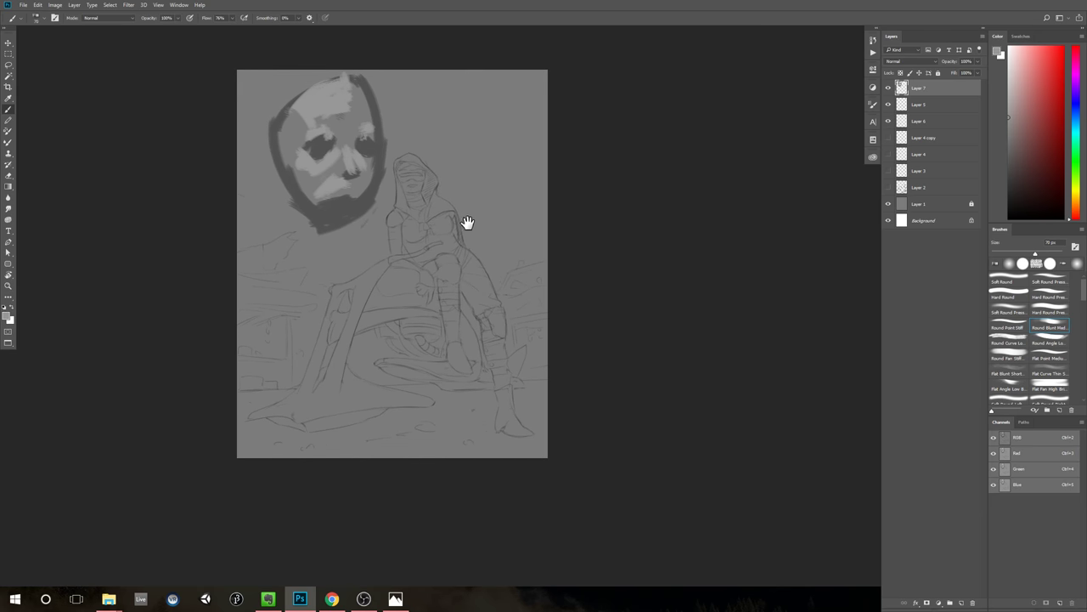
left_click(466, 211)
left_click_drag(435, 189, 505, 244)
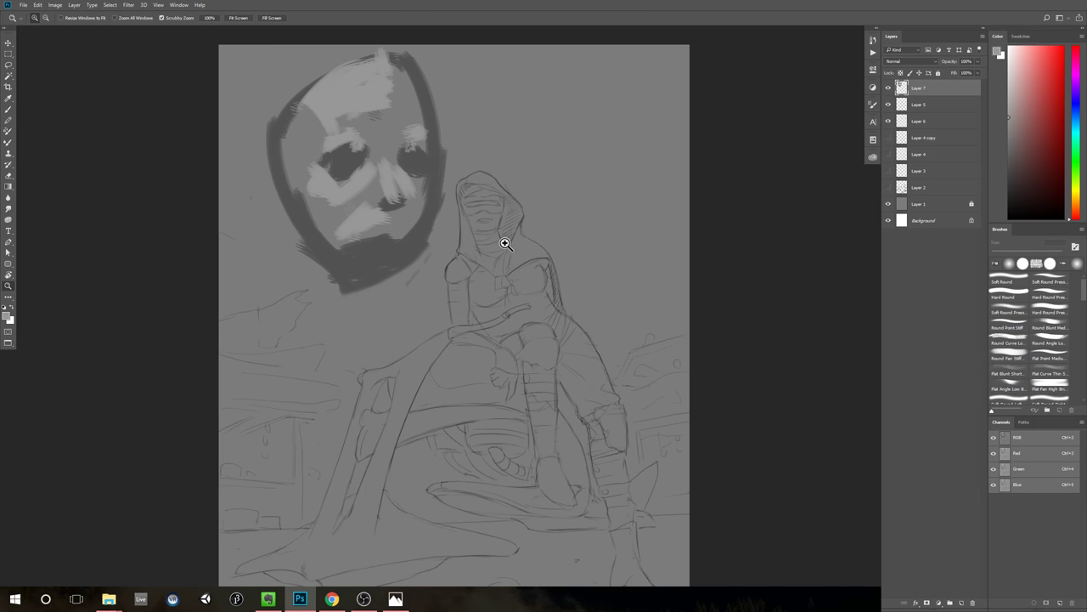
mouse_move(449, 221)
left_mouse_down()
mouse_move(486, 249)
mouse_move(415, 298)
mouse_move(491, 272)
left_mouse_up()
left_click_drag(370, 143, 386, 152)
left_click(369, 216, "alt")
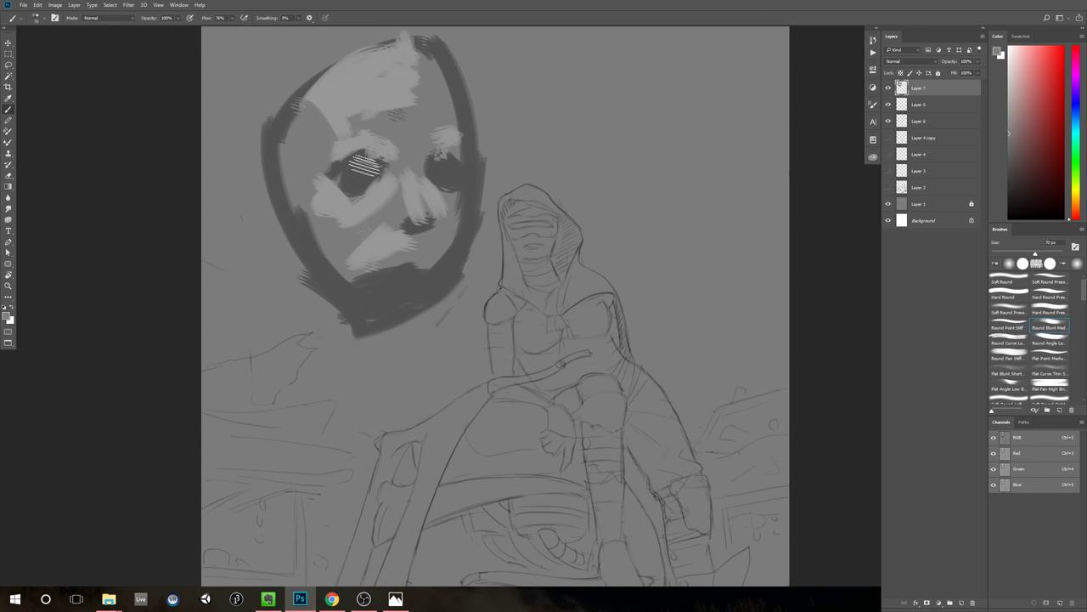
key("bracketleft")
key("bracketleft")
key("bracketleft")
key("bracketleft")
key("bracketleft")
left_click_drag(337, 166, 369, 158)
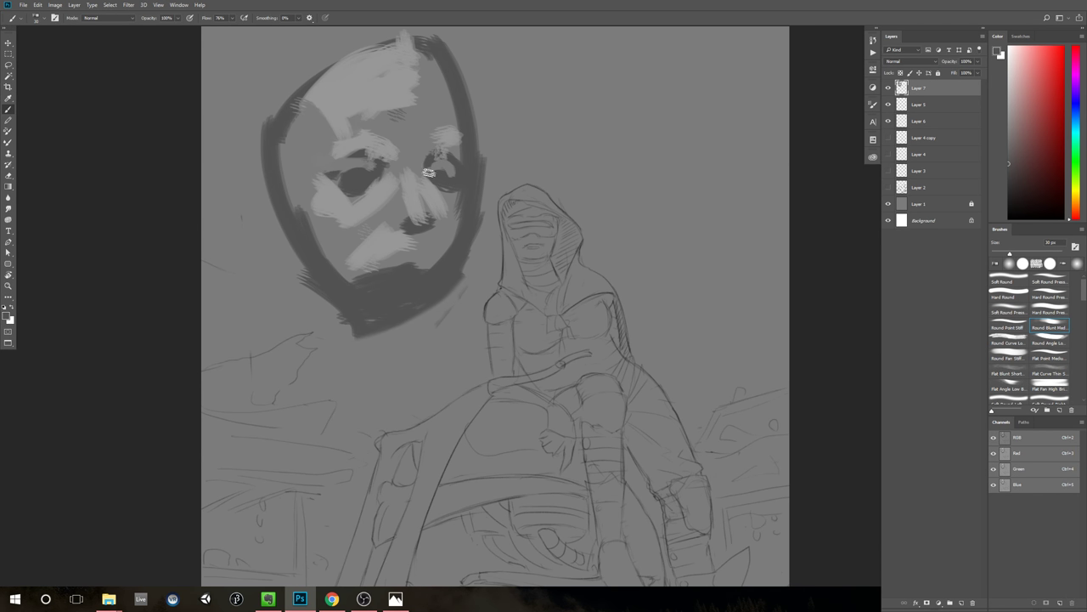
Step: Paint small shadow accents beside and beneath the head's nose
key("z")
mouse_move(495, 236)
left_mouse_down()
mouse_move(442, 279)
mouse_move(459, 267)
left_mouse_up()
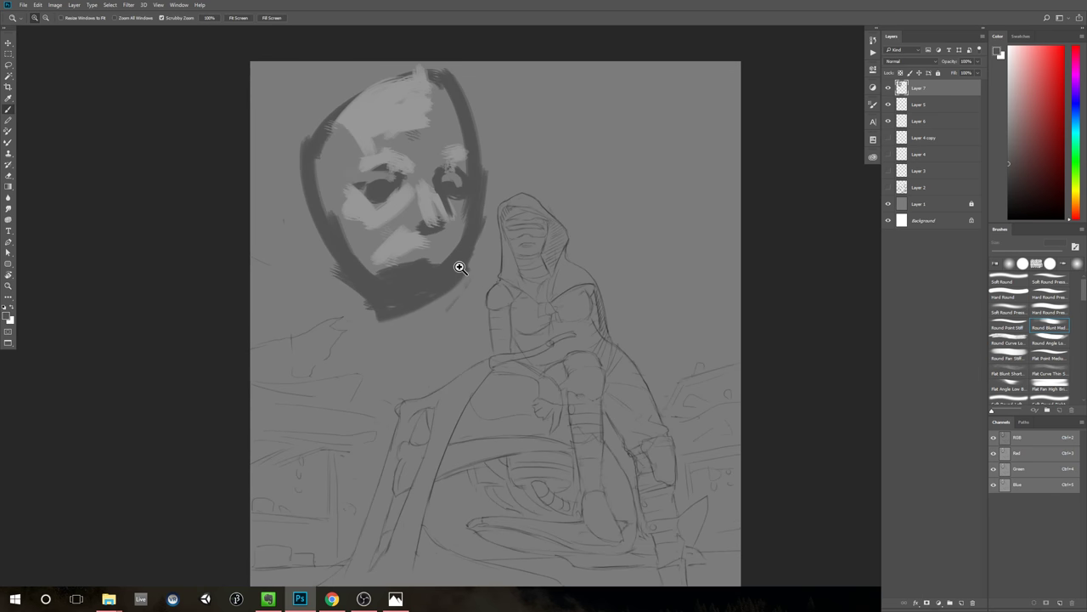
key("b")
left_click_drag(457, 214, 442, 227)
scroll(442, 281, "down", 4)
scroll(473, 235, "up", 5)
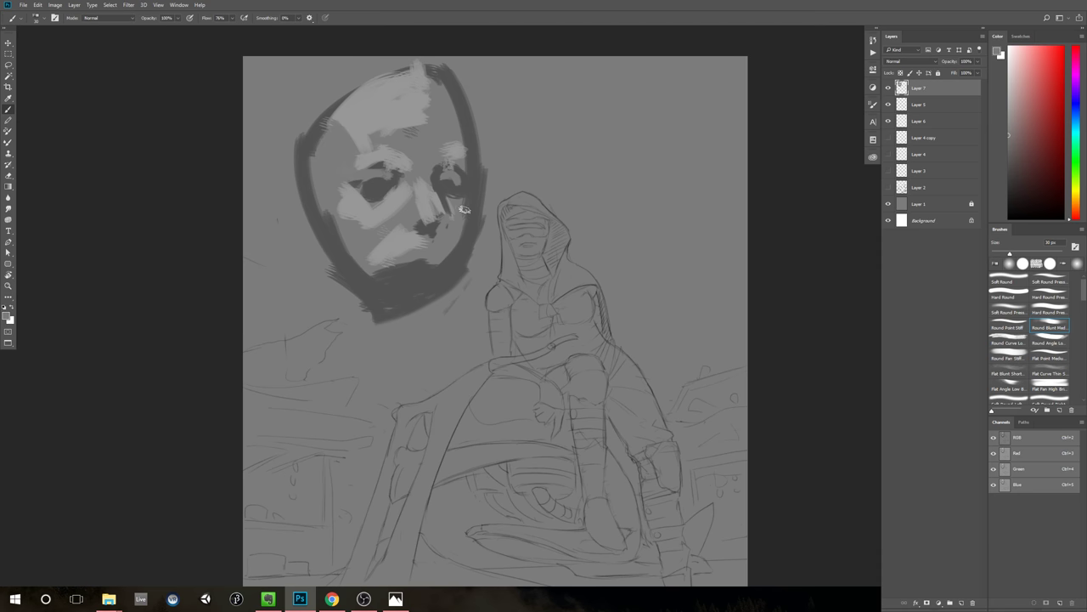
Step: Paint the head's chin and lip planes in mid grey and a dark mouth, sampling tones from the face
left_click_drag(382, 272, 423, 258)
left_click_drag(403, 284, 435, 258)
left_click(417, 279, "alt")
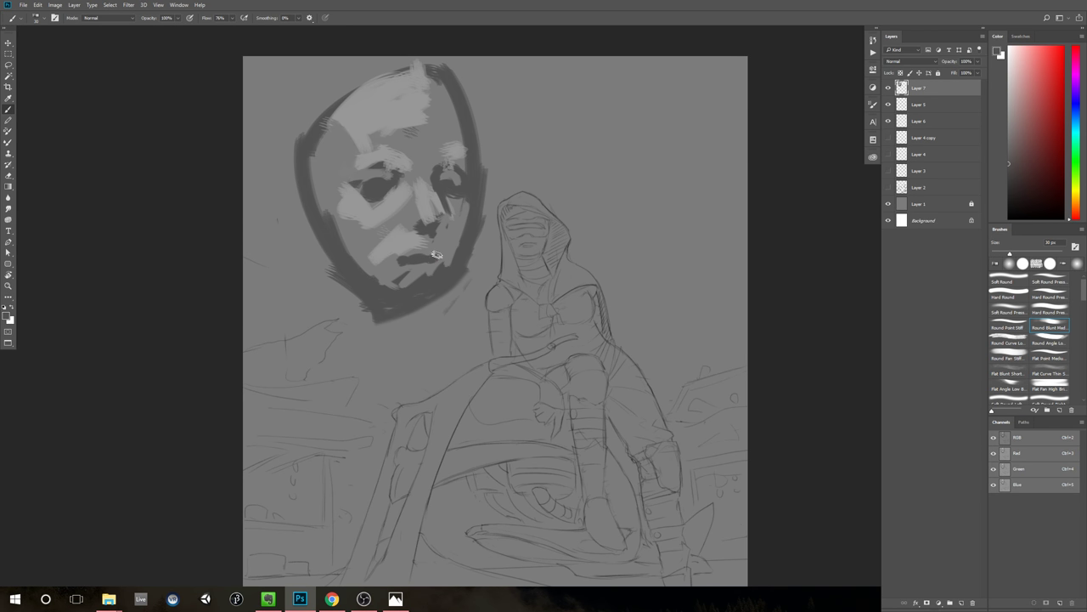
left_click(416, 252, "alt")
left_click(378, 273, "alt")
mouse_move(435, 272)
left_mouse_down()
mouse_move(418, 273)
mouse_move(432, 325)
mouse_move(455, 323)
left_mouse_up()
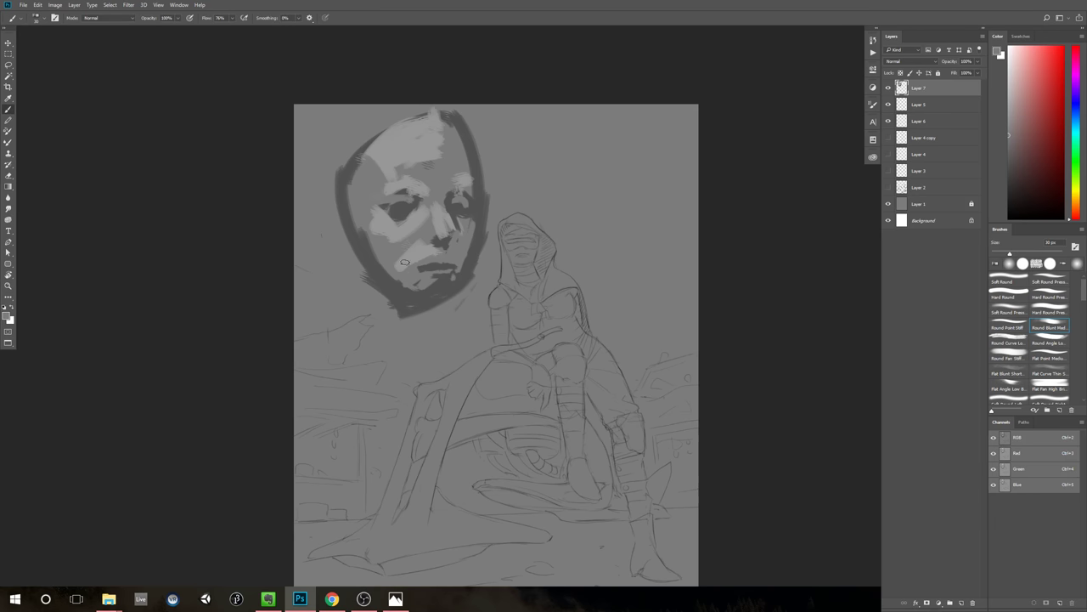
Step: Set the brush opacity to 50% and blend a sampled half-tone into the cheek shading
left_click(389, 237, "alt")
key("5")
mouse_move(374, 236)
left_mouse_down()
mouse_move(386, 256)
mouse_move(408, 238)
mouse_move(393, 263)
left_mouse_up()
left_click(415, 236, "alt")
left_click(415, 236, "alt")
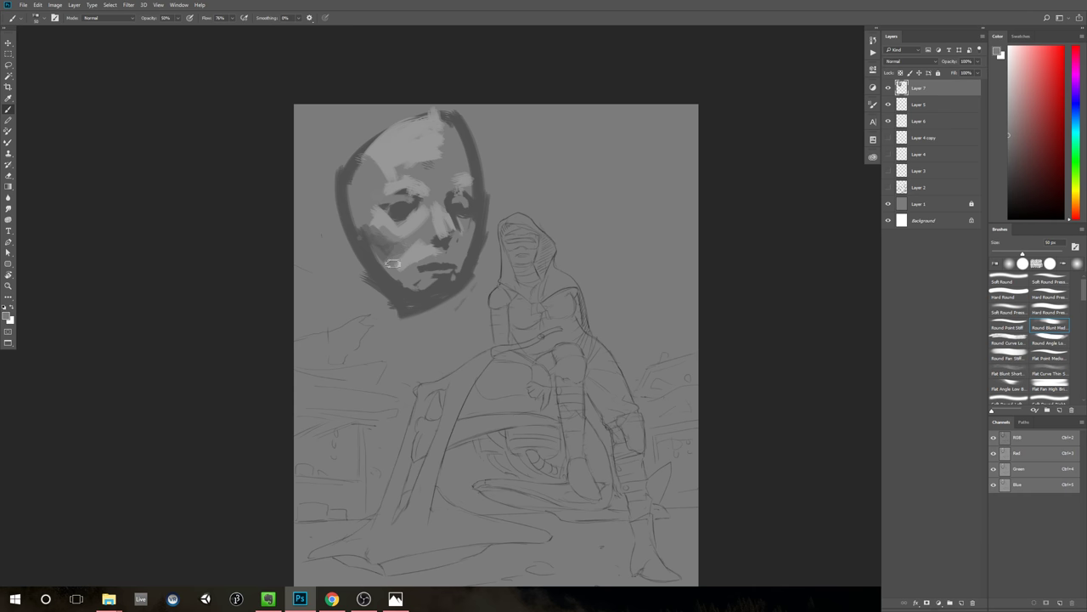
Step: Delete Layer 7 with the head study and inspect the remaining sketch
scroll(640, 308, "down", 2)
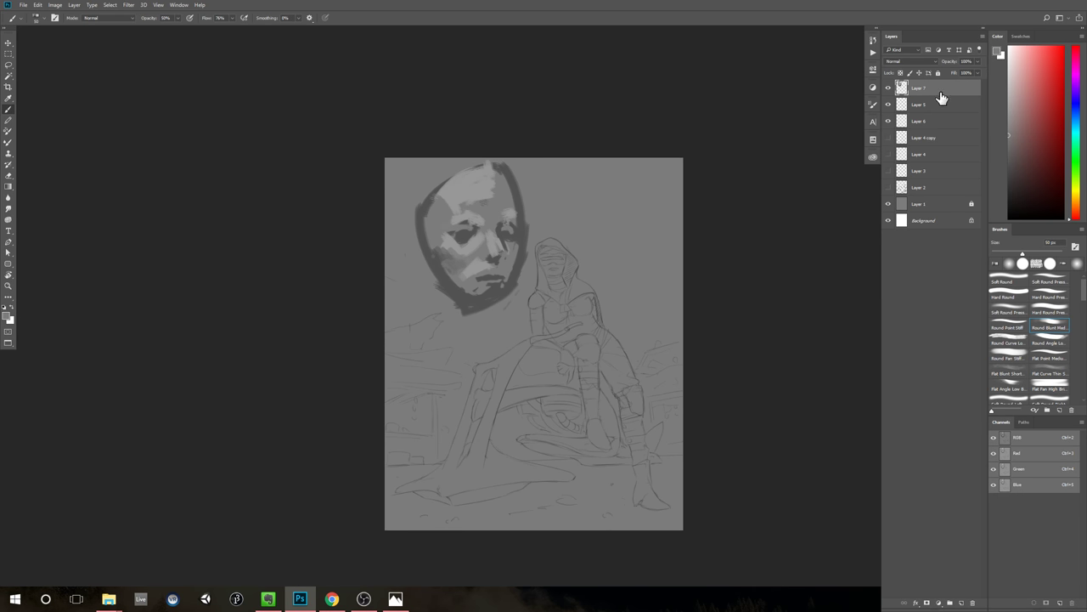
key("Delete")
left_click_drag(624, 294, 588, 234)
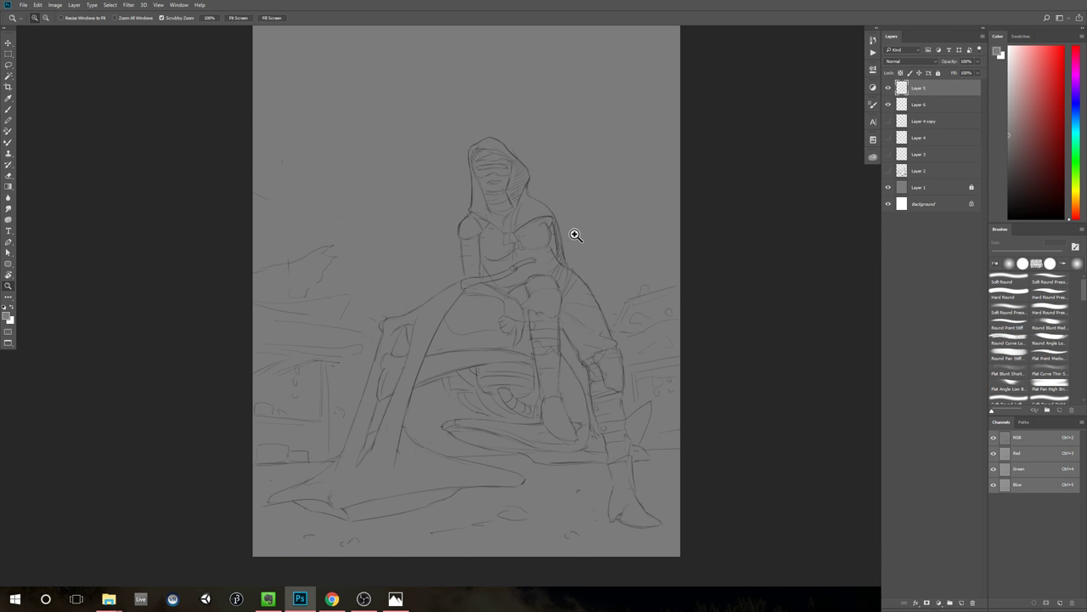
left_click(889, 88)
left_click_drag(734, 185, 722, 211)
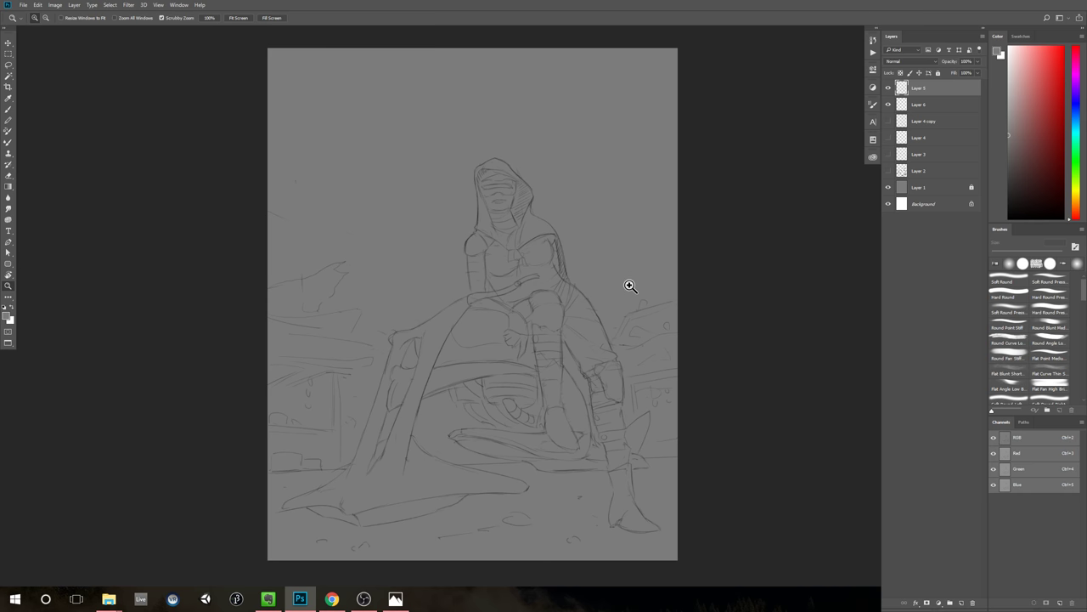
mouse_move(707, 218)
left_mouse_down()
mouse_move(685, 229)
mouse_move(695, 226)
left_mouse_up()
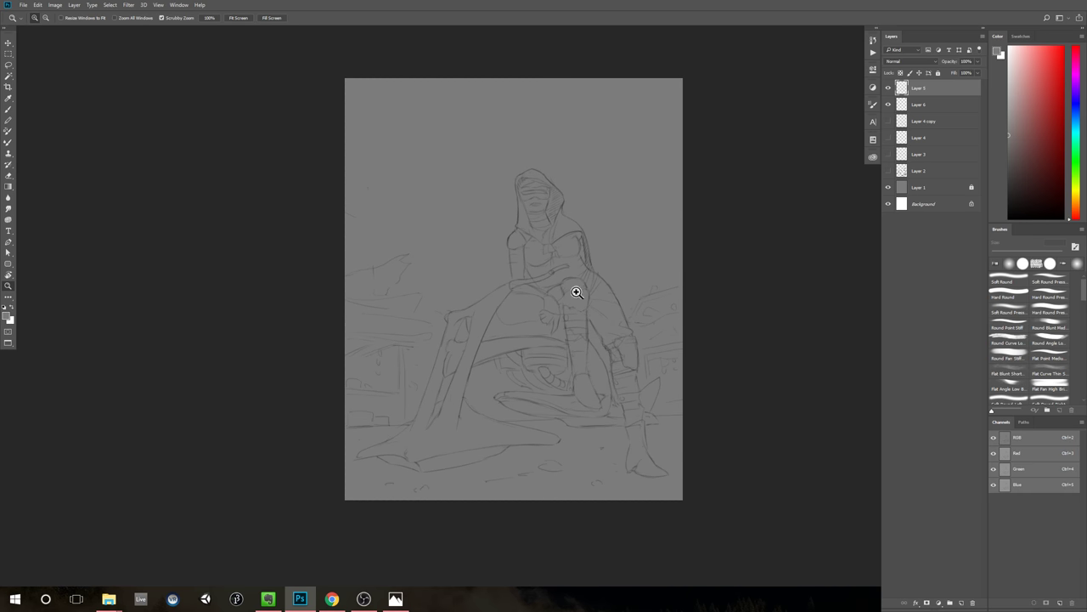
Step: Choose a red brush colour and a Hard Round Pressure brush preset
key("b")
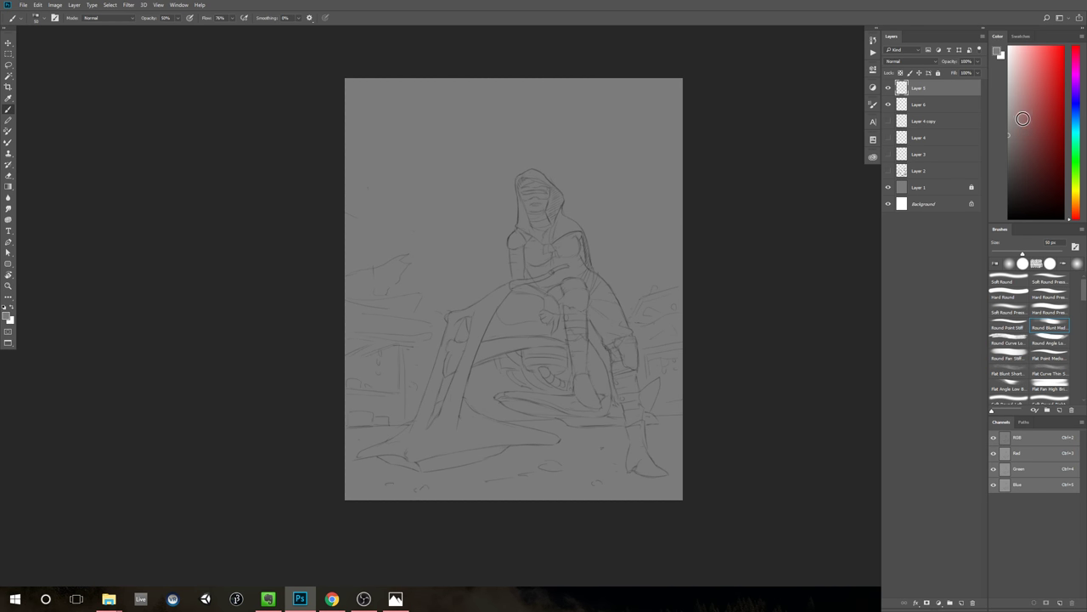
left_click_drag(1023, 119, 1050, 89)
right_click(670, 218)
double_click(742, 297)
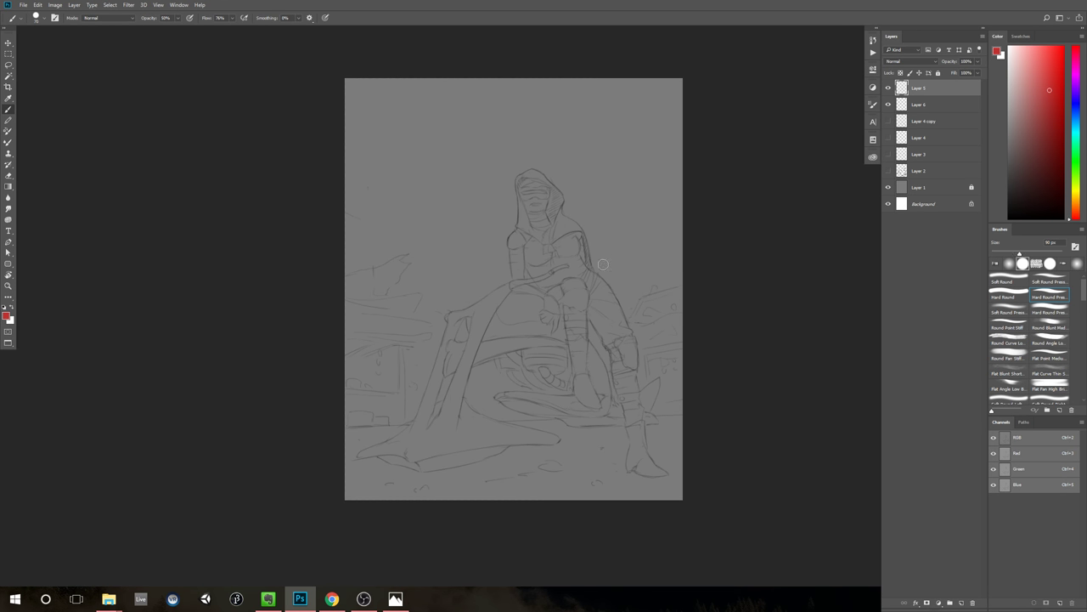
key("ctrl+z")
key("ctrl+z")
Step: Draw red direction lines from the figure's chest towards the background, down along the leg, and diagonally across the ground
left_click_drag(531, 241, 429, 277)
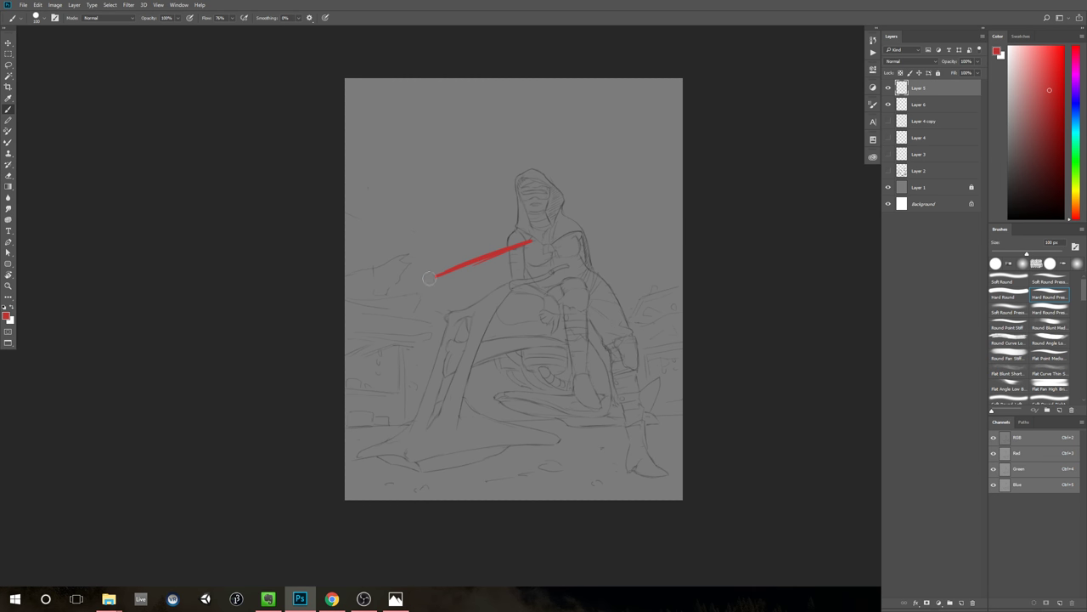
mouse_move(659, 322)
left_mouse_down()
mouse_move(603, 342)
mouse_move(678, 336)
left_mouse_up()
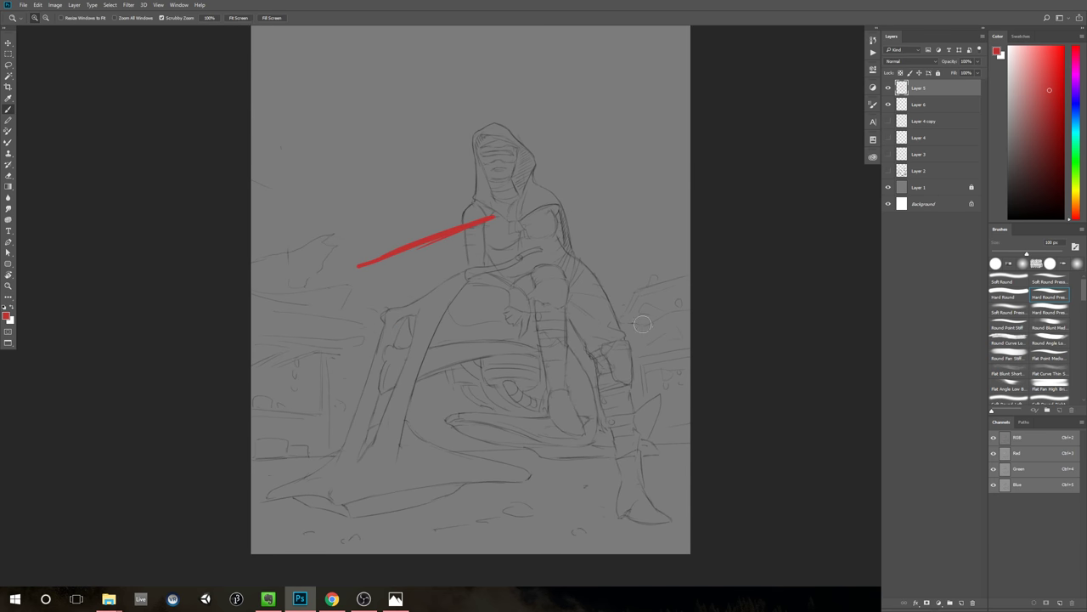
key("ctrl+z")
mouse_move(379, 257)
left_mouse_down()
mouse_move(512, 217)
mouse_move(384, 253)
mouse_move(358, 282)
left_mouse_up()
scroll(566, 274, "down", 3)
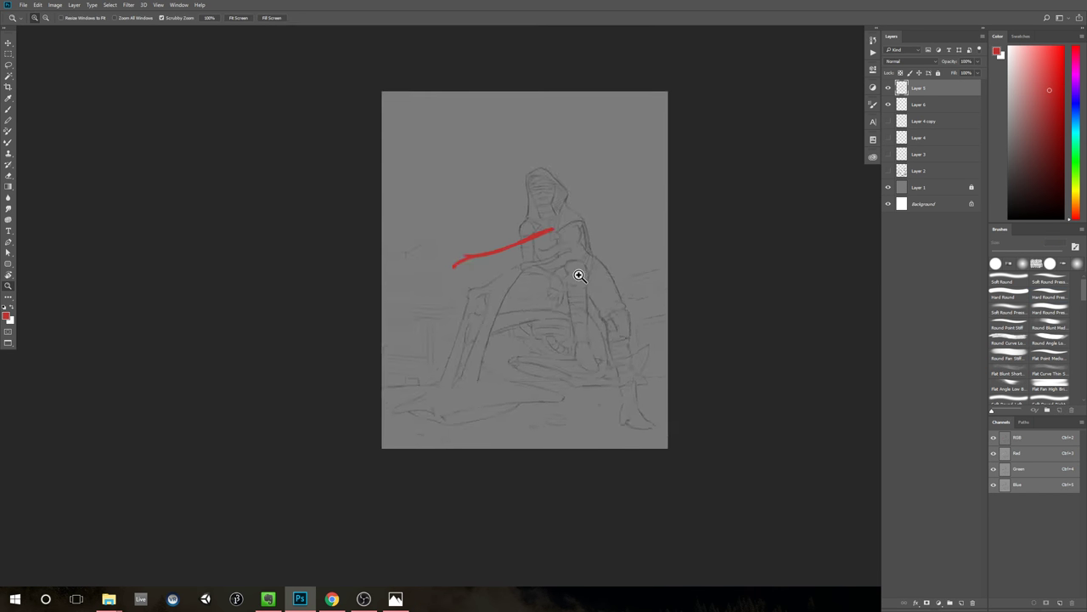
left_click_drag(563, 235, 663, 341)
left_click_drag(487, 413, 661, 349)
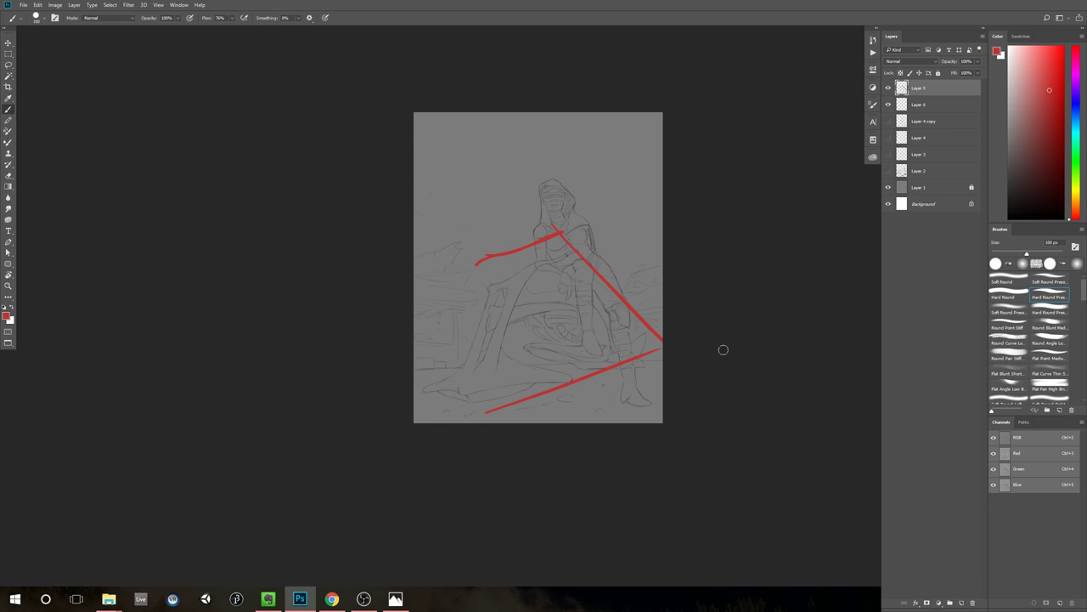
Step: Undo the red direction lines drawn over the sketch
key("ctrl+alt+z")
key("ctrl+alt+z")
key("ctrl+alt+z")
scroll(595, 285, "up", 2)
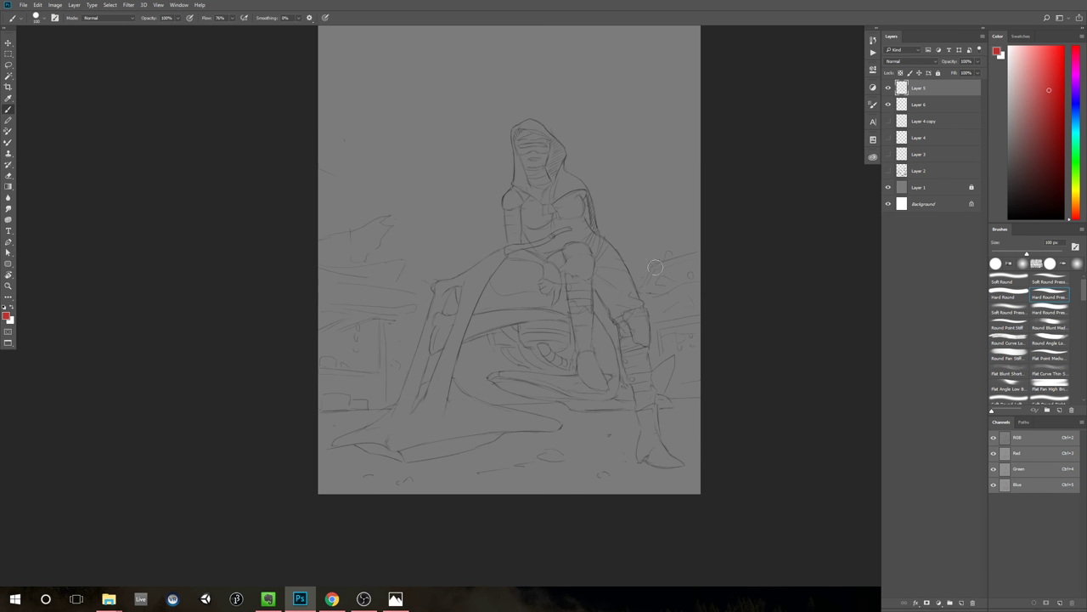
Step: Outline the figure's torso, hips and upper leg as simple red forms and add a downward arrow beside them
left_click_drag(662, 254, 643, 263)
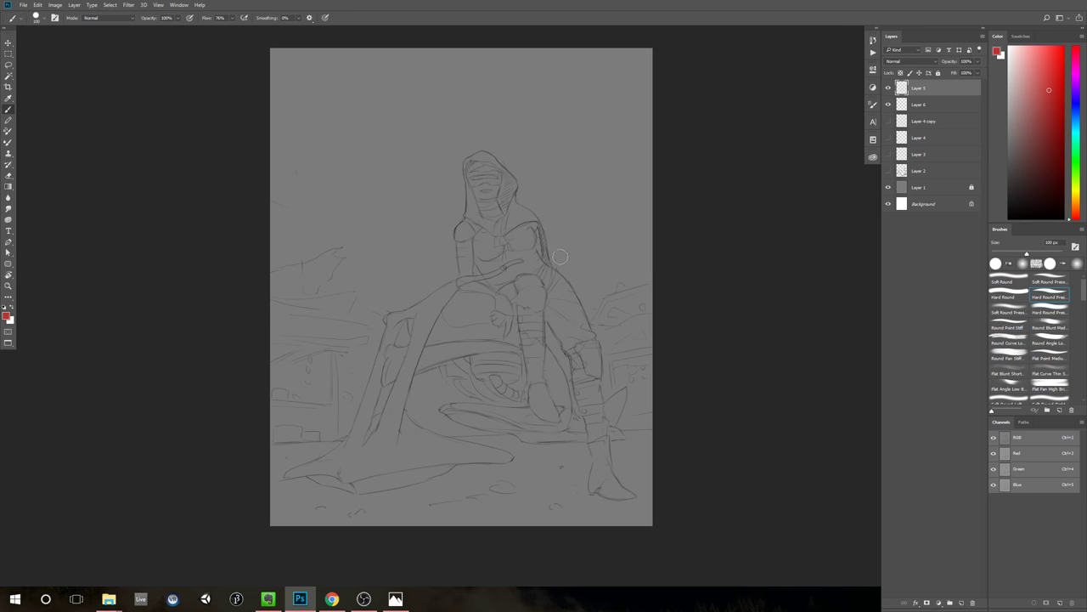
scroll(560, 256, "up", 1)
mouse_move(527, 247)
left_mouse_down()
mouse_move(475, 285)
mouse_move(461, 269)
mouse_move(481, 287)
mouse_move(533, 265)
mouse_move(533, 247)
mouse_move(526, 259)
mouse_move(445, 236)
mouse_move(515, 224)
mouse_move(518, 269)
mouse_move(536, 286)
left_mouse_up()
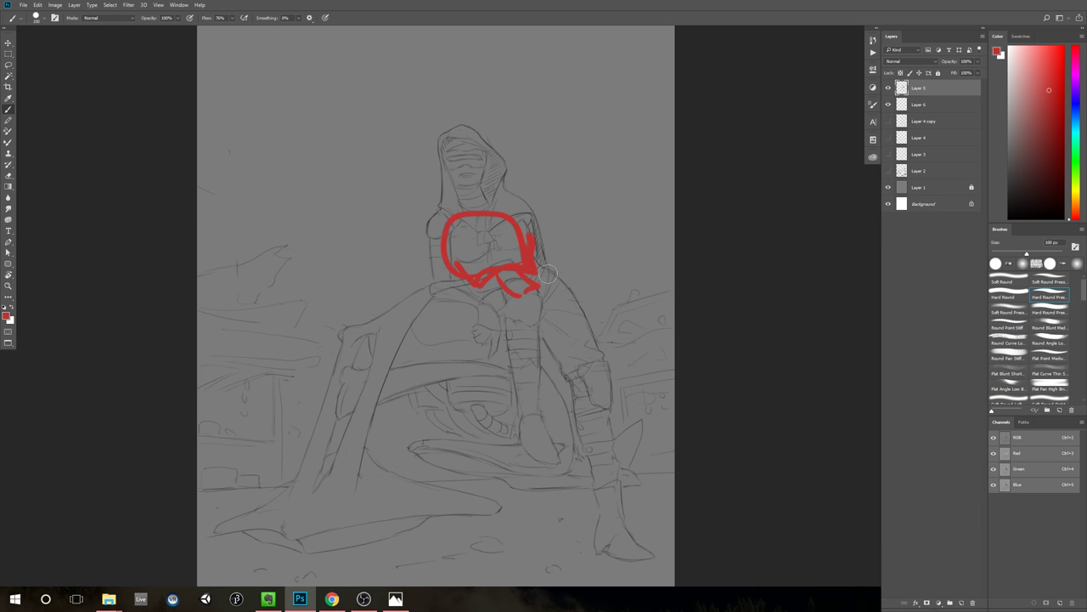
mouse_move(491, 289)
left_mouse_down()
mouse_move(552, 287)
mouse_move(558, 273)
mouse_move(586, 327)
mouse_move(552, 287)
mouse_move(533, 307)
mouse_move(584, 383)
mouse_move(567, 293)
mouse_move(594, 367)
left_mouse_up()
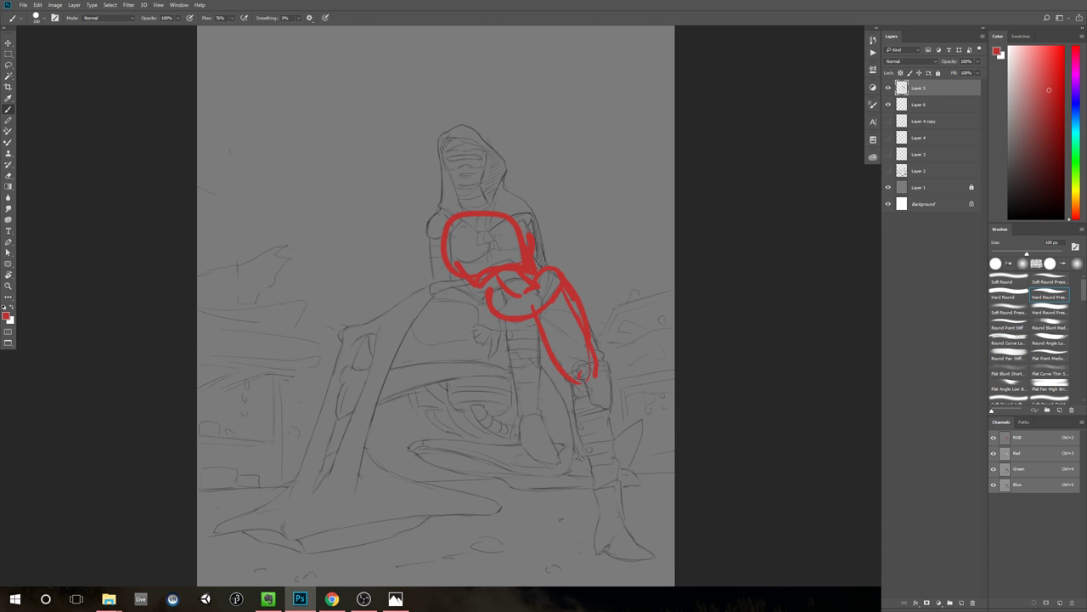
mouse_move(552, 226)
left_mouse_down()
mouse_move(581, 284)
mouse_move(588, 277)
left_mouse_up()
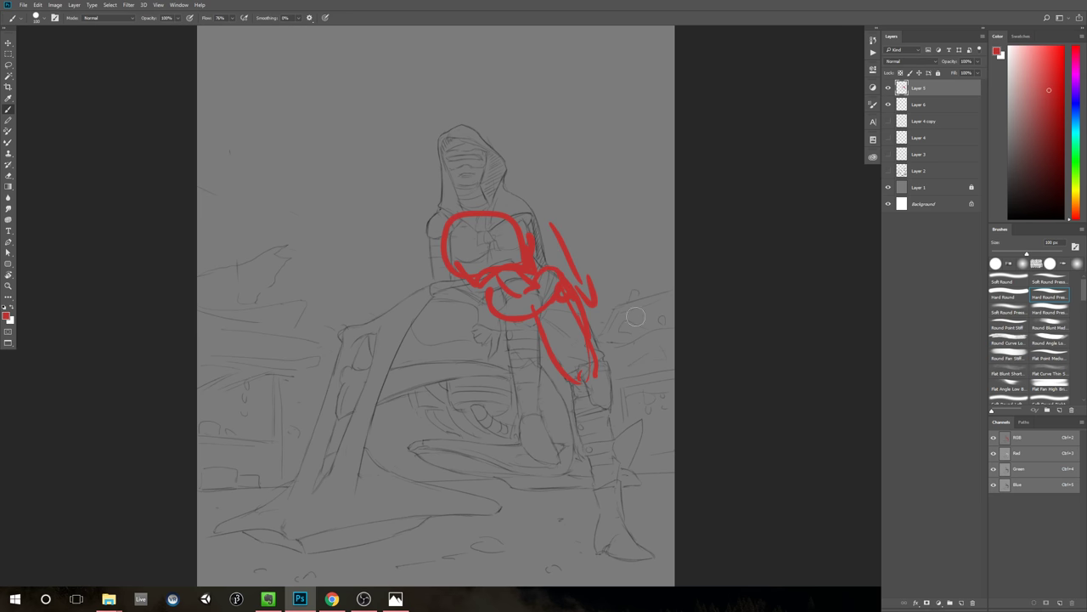
Step: Undo the red body forms and step further back until the deleted Layer 7 with the head study is restored
mouse_move(654, 327)
left_mouse_down()
mouse_move(612, 323)
mouse_move(680, 296)
left_mouse_up()
key("b")
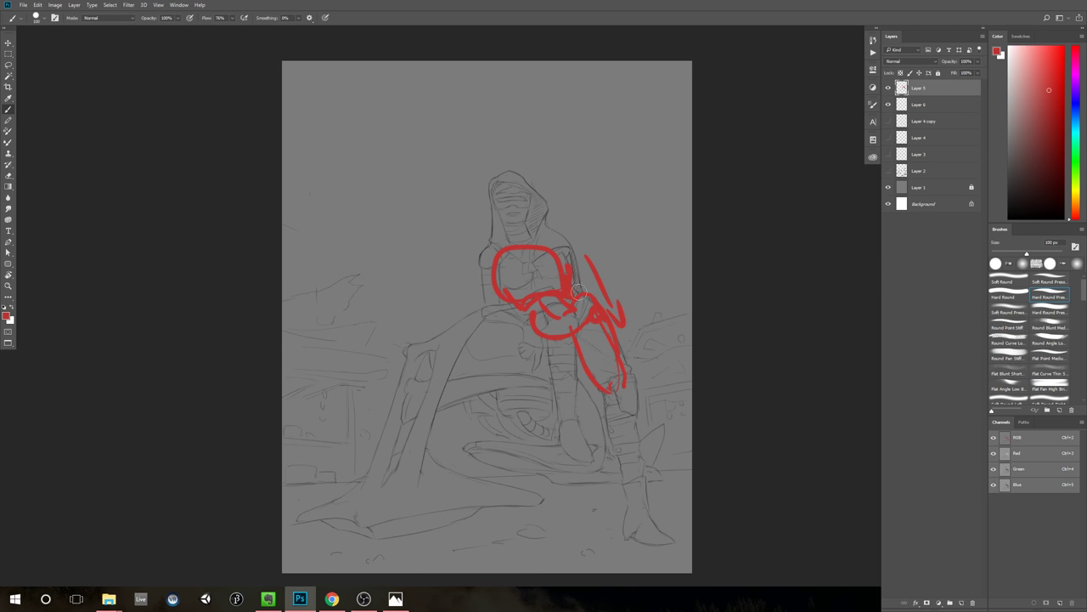
key("ctrl+alt+z")
key("ctrl+alt+z")
key("ctrl+alt+z")
key("ctrl+alt+z")
key("ctrl+alt+z")
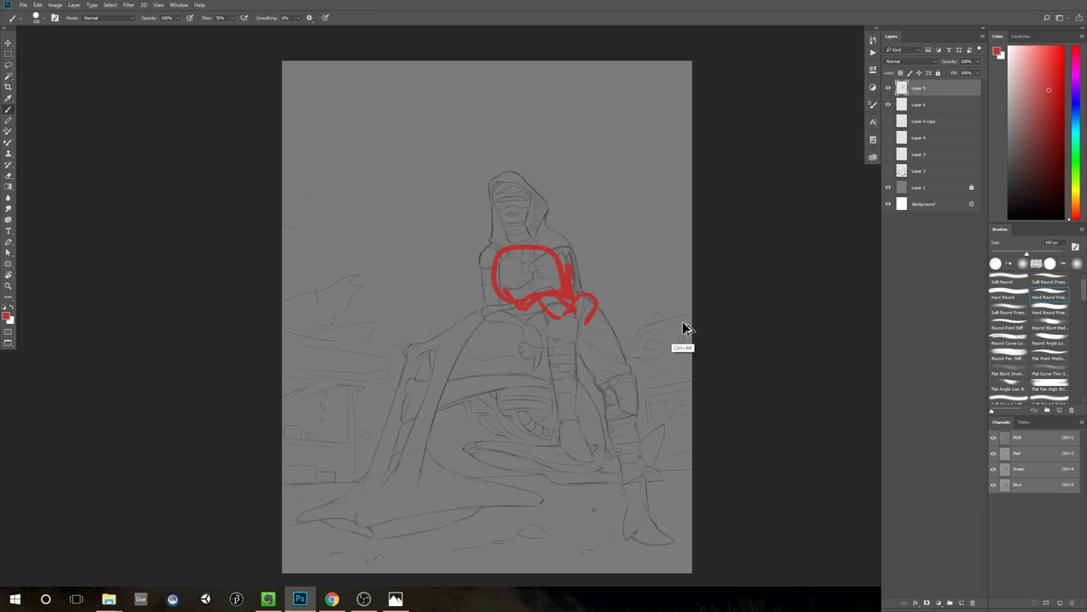
key("ctrl+alt+z")
key("ctrl+alt+z")
key("ctrl+alt+z")
key("ctrl+alt+z")
key("ctrl+alt+z")
key("ctrl+alt+z")
key("ctrl+alt+z")
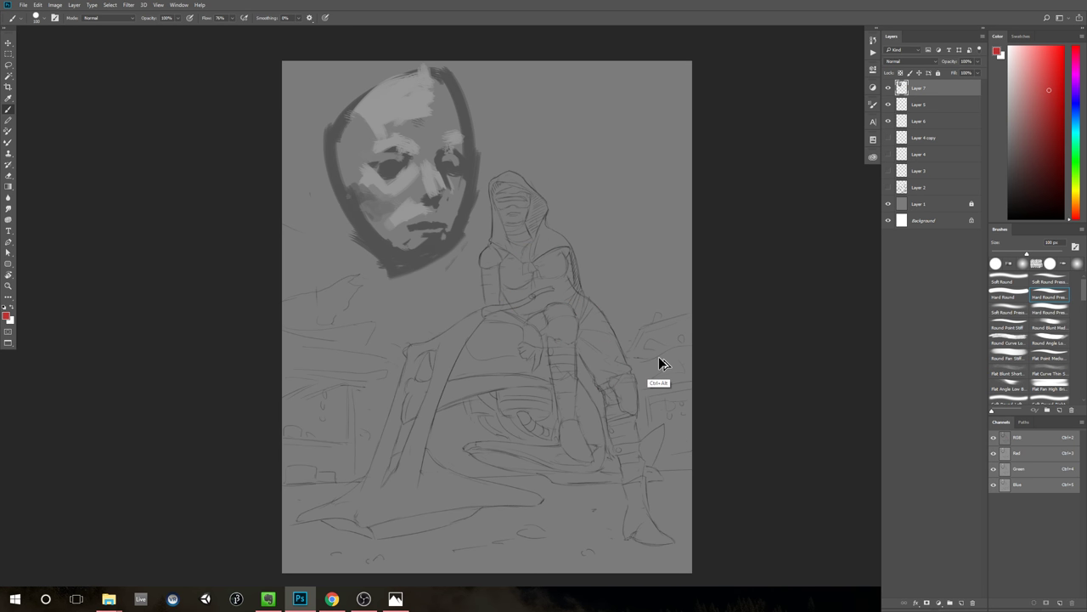
Step: Step through the history until Layer 7 with the head study is removed and the sketch has no red marks
key("ctrl+z")
left_click(890, 90)
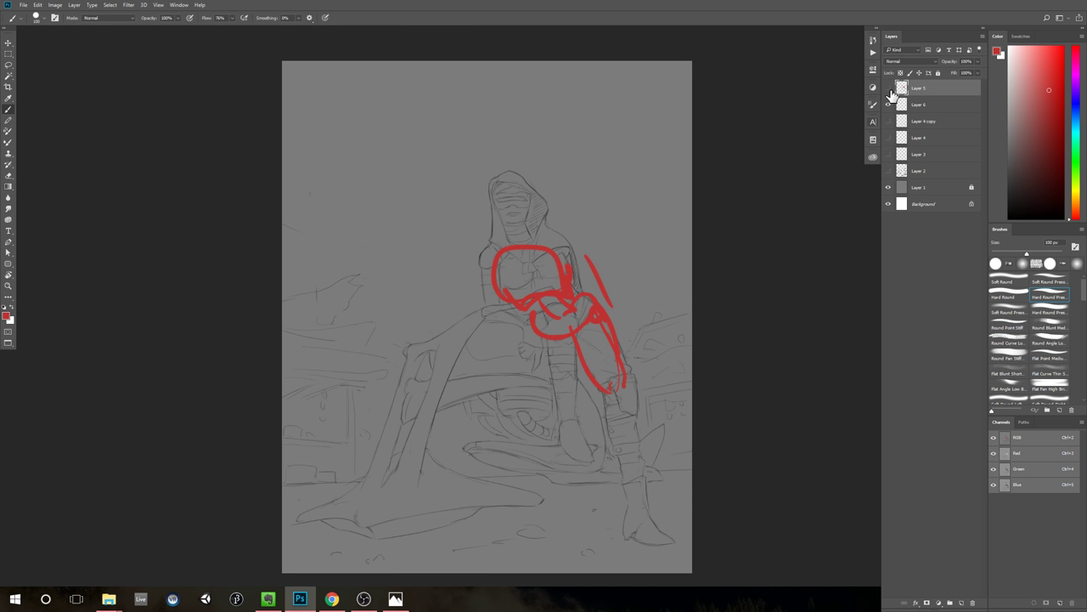
left_click(890, 90)
key("ctrl+z")
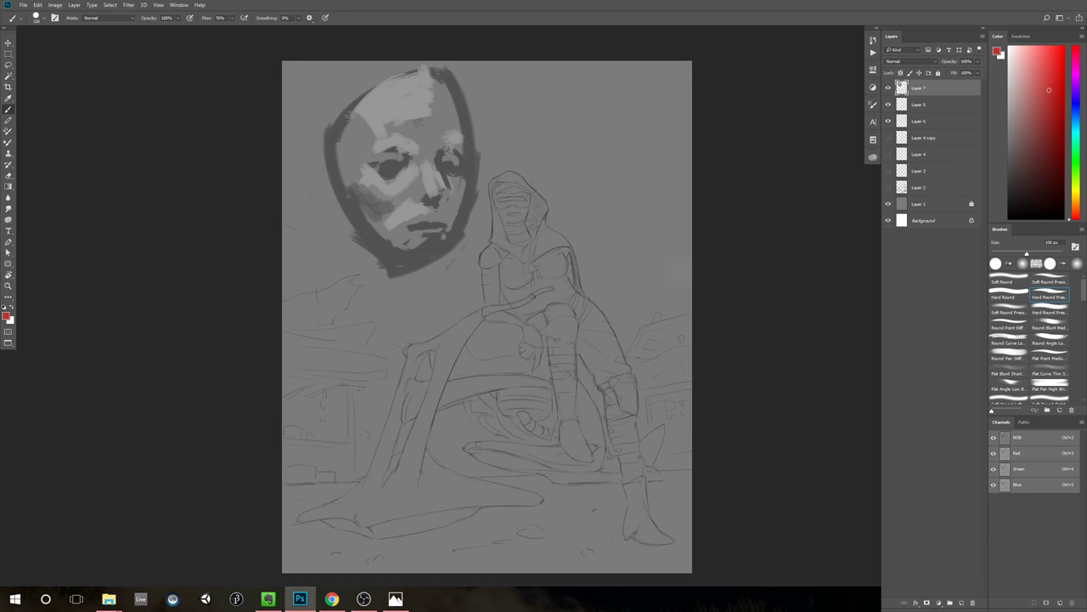
key("ctrl+alt+z")
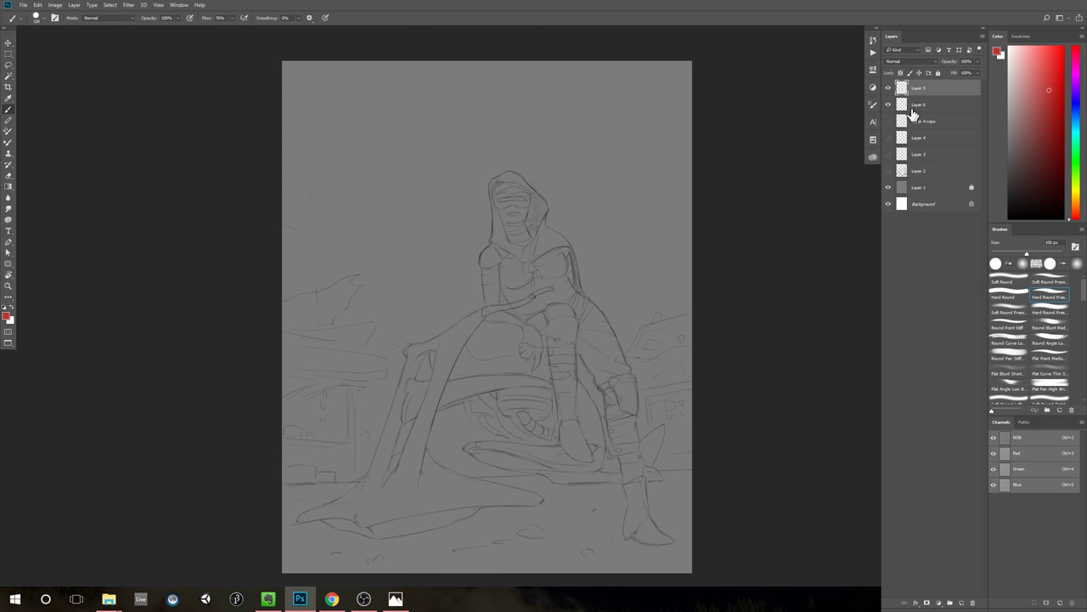
Step: Flip the whole canvas horizontally to check the composition mirrored
key("z")
mouse_move(768, 207)
left_mouse_down()
mouse_move(716, 255)
mouse_move(688, 243)
left_mouse_up()
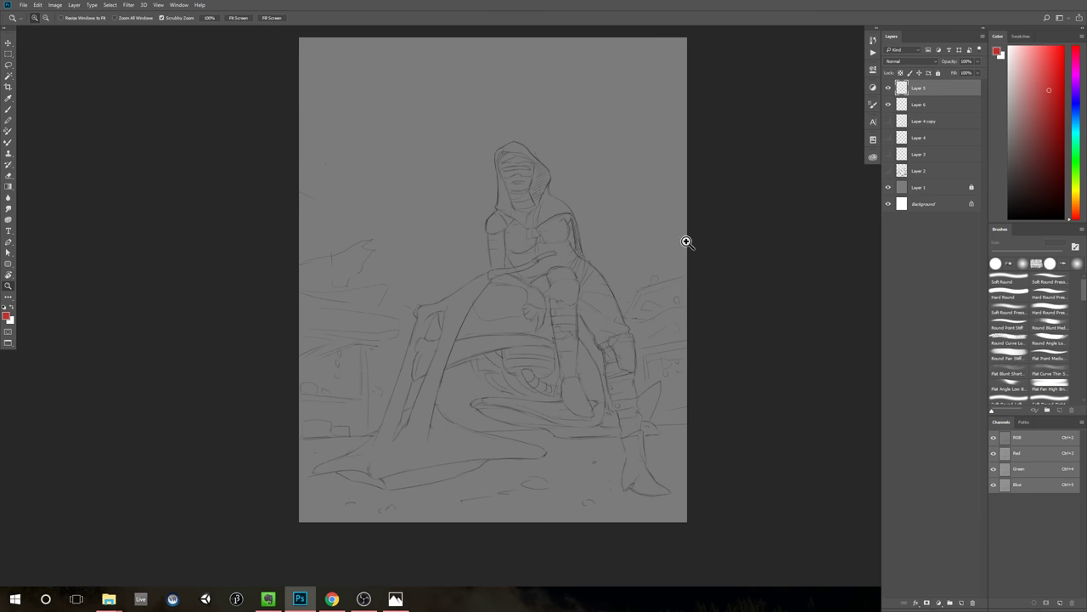
left_click_drag(603, 257, 637, 254)
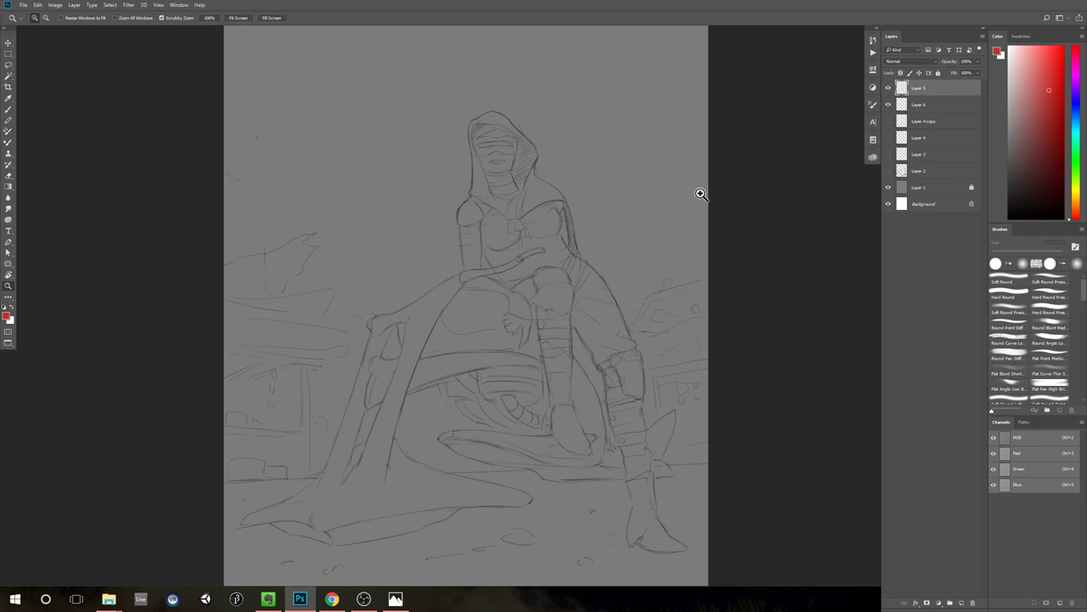
mouse_move(708, 218)
left_mouse_down()
mouse_move(643, 275)
mouse_move(600, 265)
mouse_move(683, 221)
left_mouse_up()
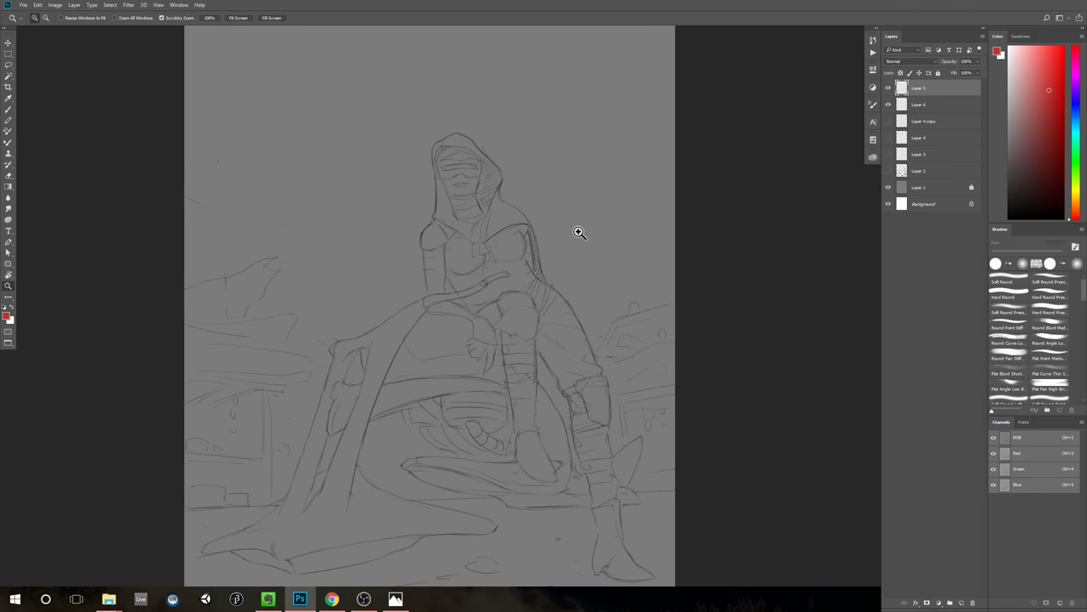
key("l")
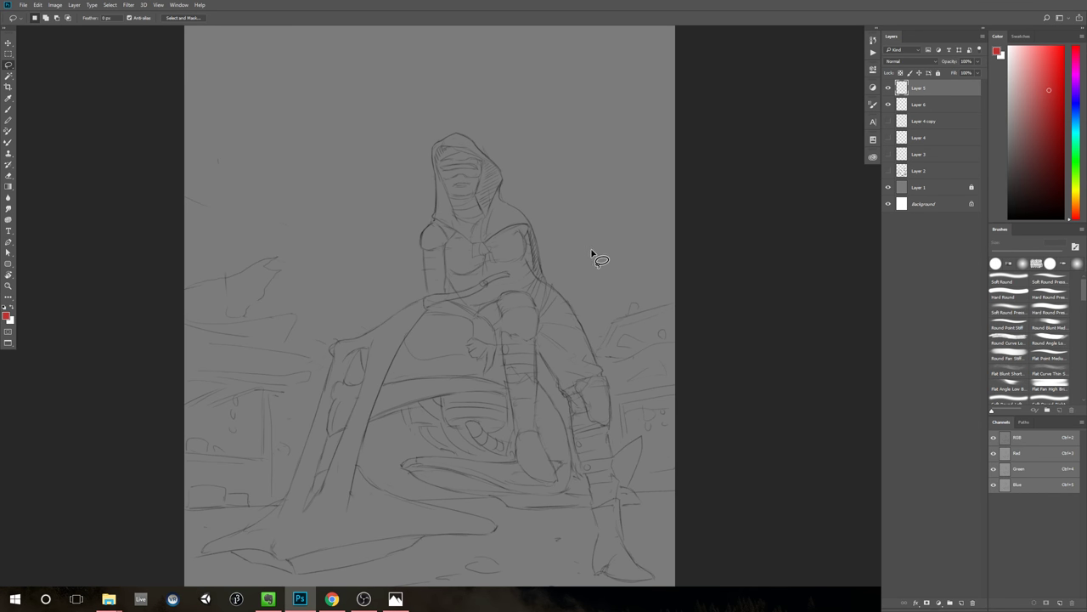
key("z")
left_click(575, 282, "alt")
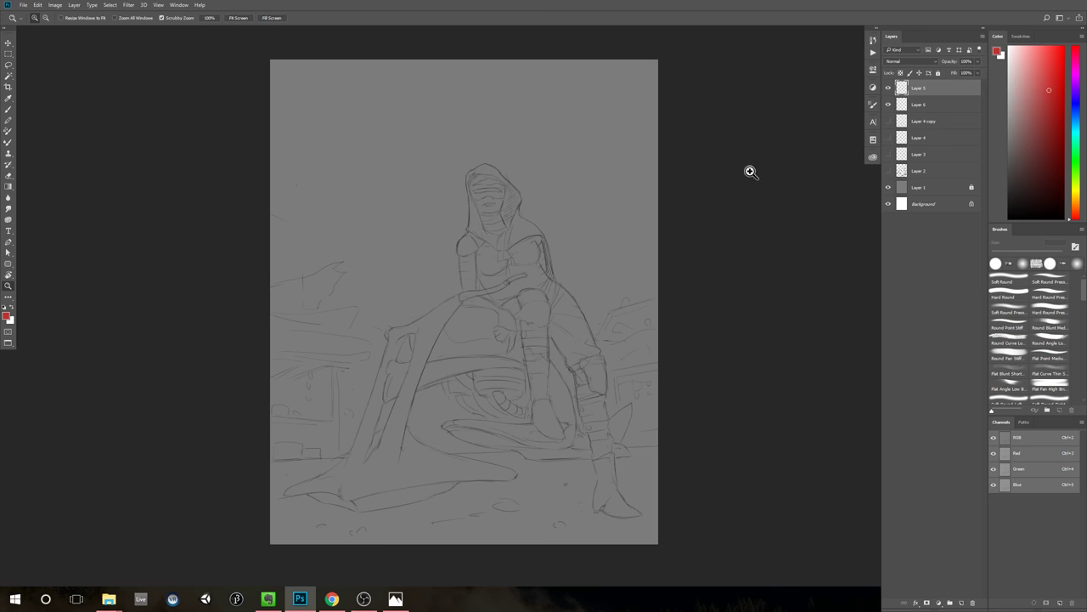
left_click(55, 4)
mouse_move(85, 82)
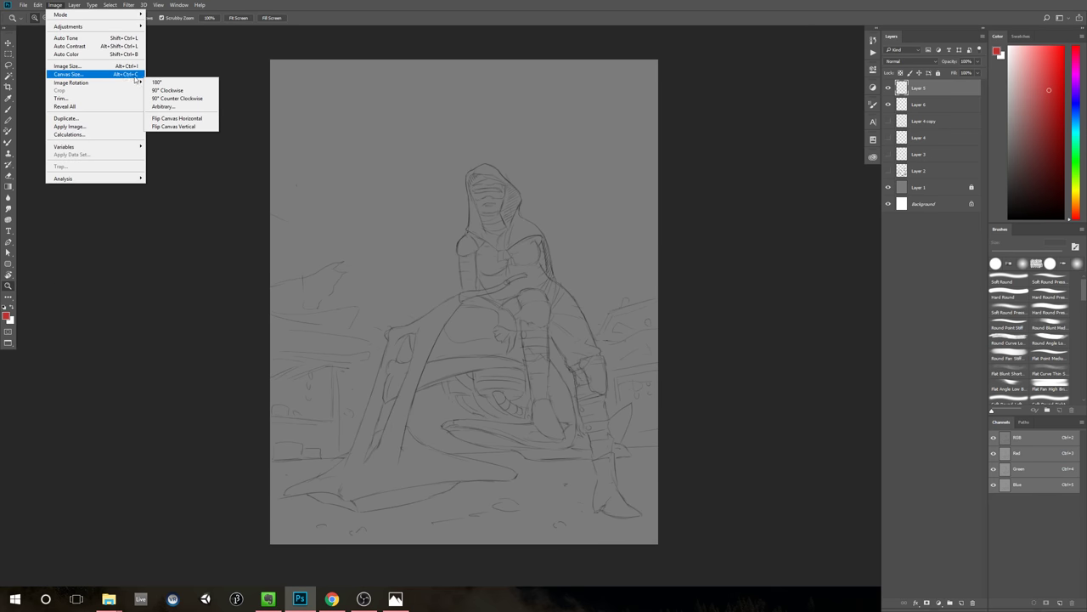
left_click(202, 119)
left_click_drag(696, 232, 640, 239)
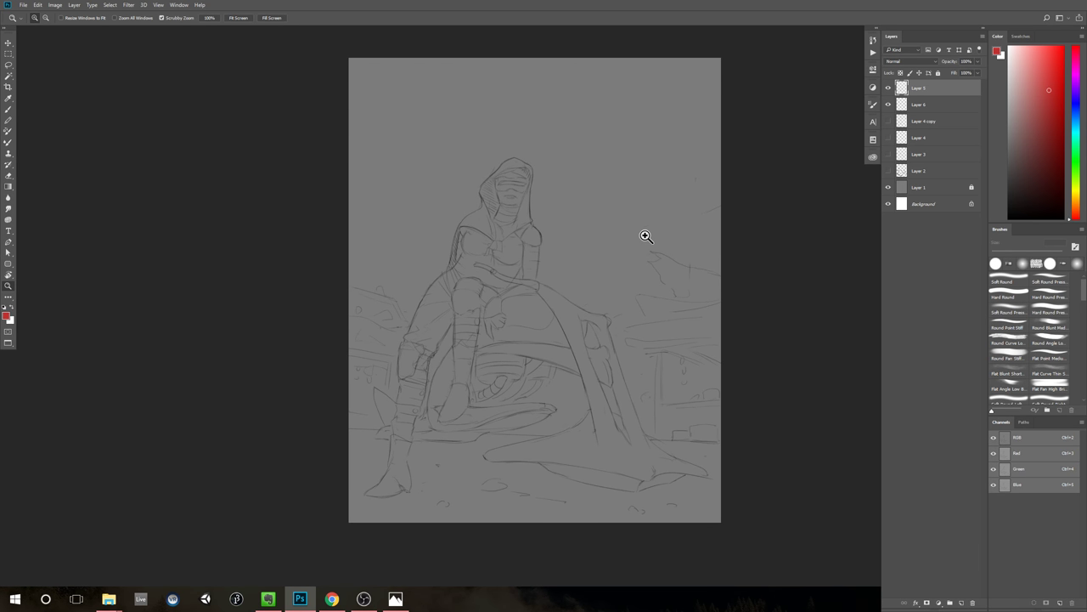
key("alt")
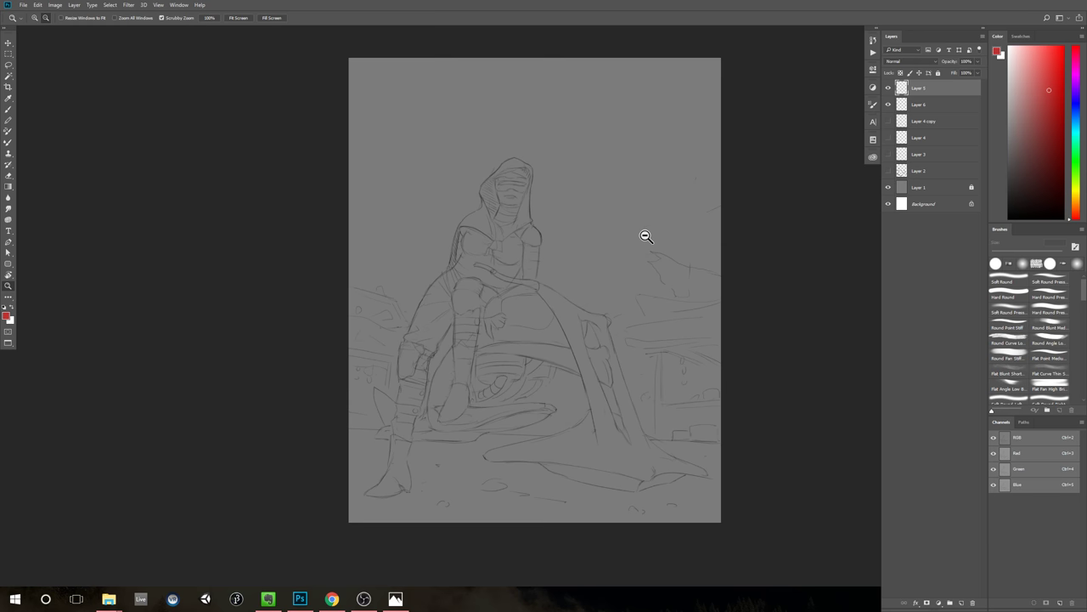
key("alt+Tab")
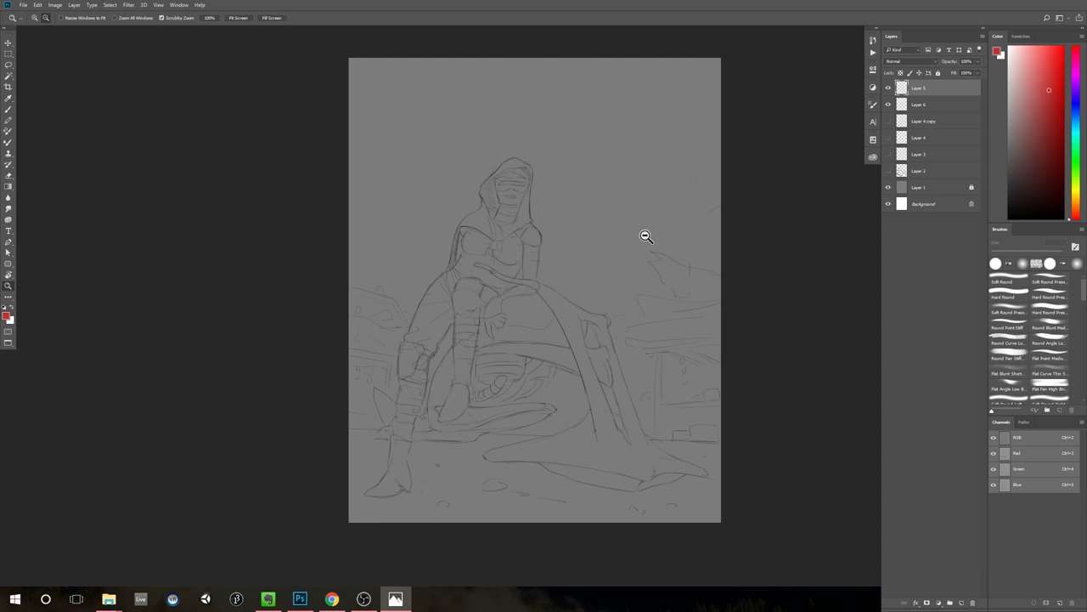
left_click_drag(670, 245, 677, 264)
left_click(592, 272)
left_click(587, 274)
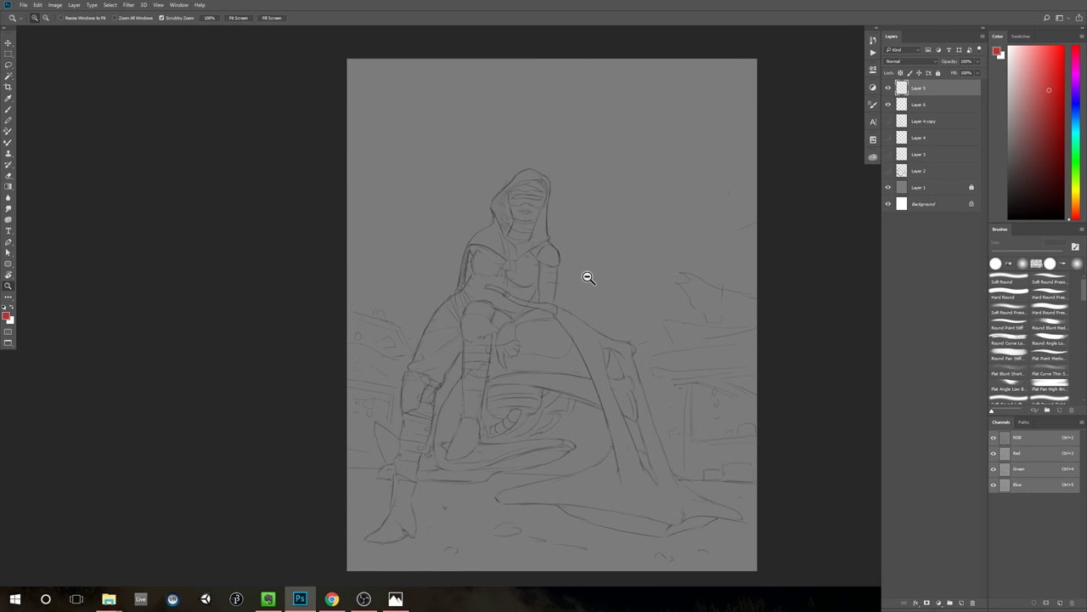
left_click(605, 280)
Step: Lasso the figure's head and upper torso on Layer 5, nudge them slightly up and to the right with Free Transform, and deselect
key("l")
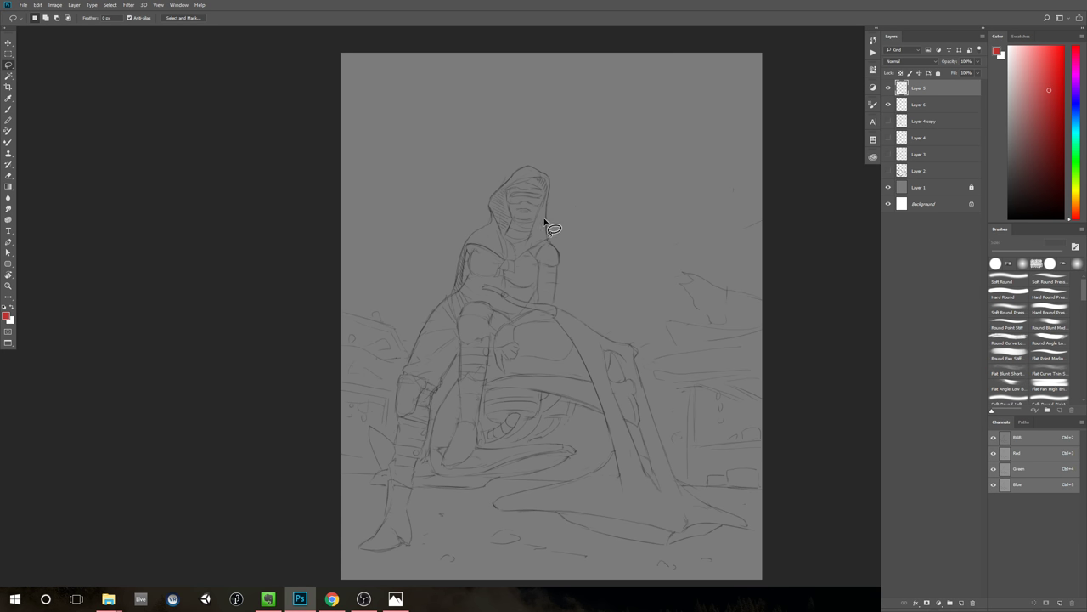
left_click_drag(618, 220, 591, 211)
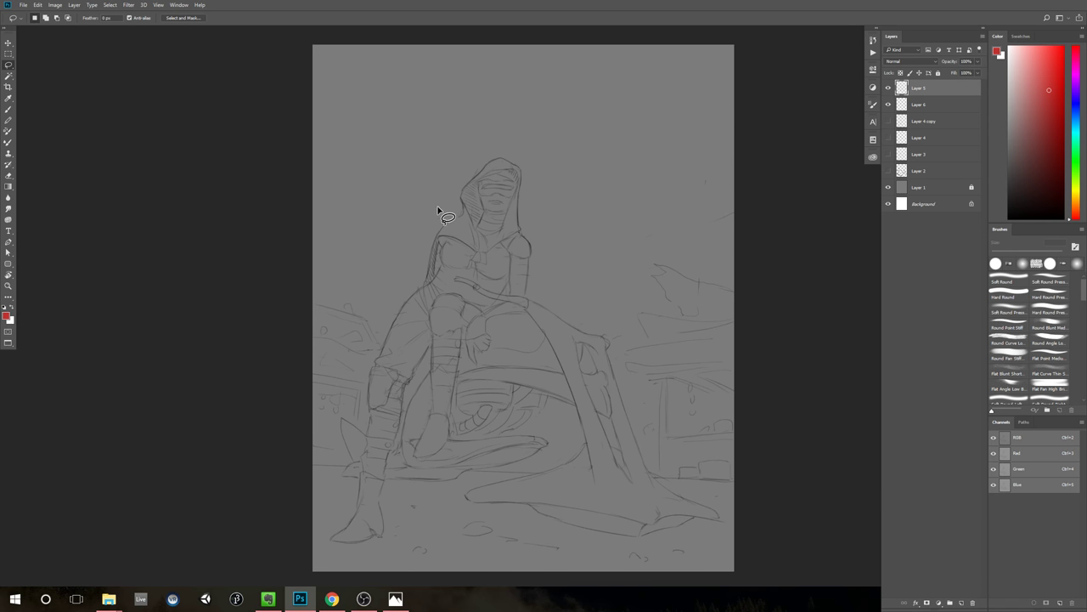
mouse_move(437, 209)
left_mouse_down()
mouse_move(419, 251)
mouse_move(438, 288)
mouse_move(458, 290)
mouse_move(451, 275)
mouse_move(514, 290)
mouse_move(540, 275)
mouse_move(556, 196)
mouse_move(483, 151)
left_mouse_up()
key("ctrl+t")
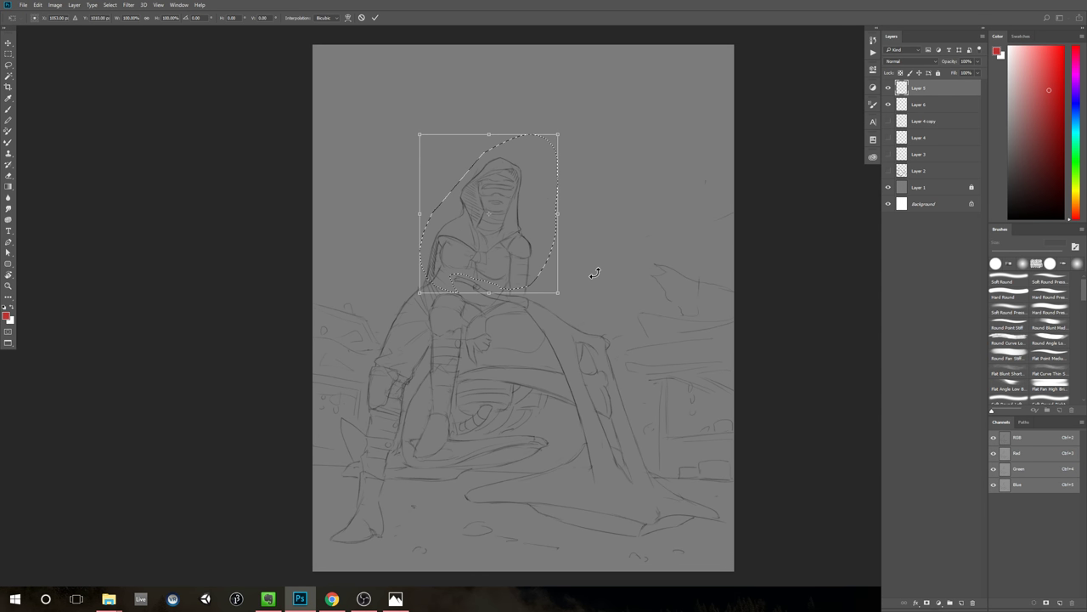
key("shift+Up")
key("shift+Up")
key("shift+Up")
key("shift+Up")
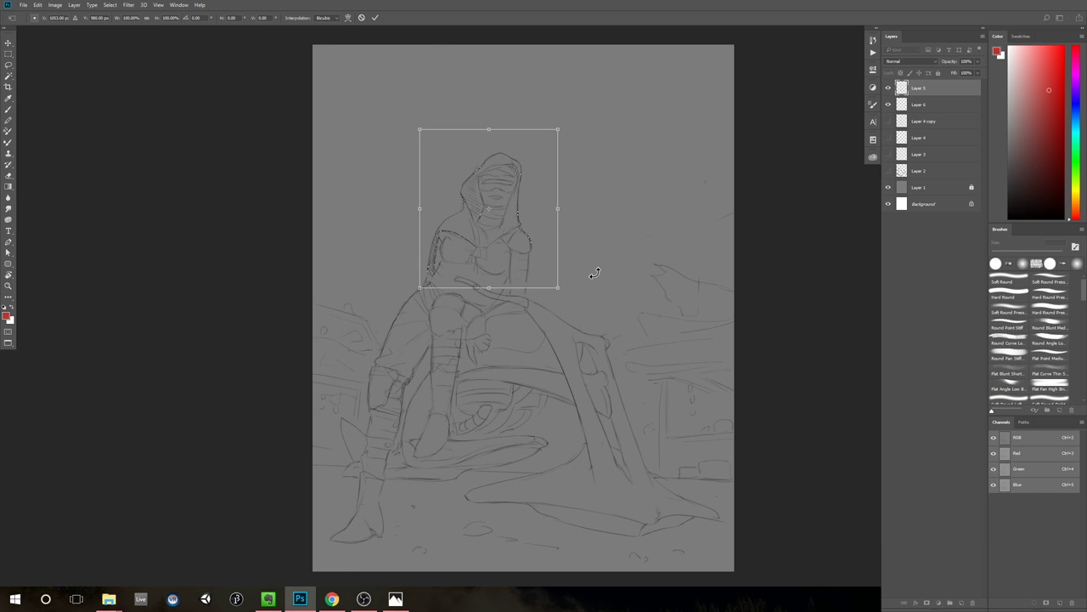
key("shift+Right")
key("shift+Right")
key("Up")
key("Up")
key("Up")
key("Up")
key("Up")
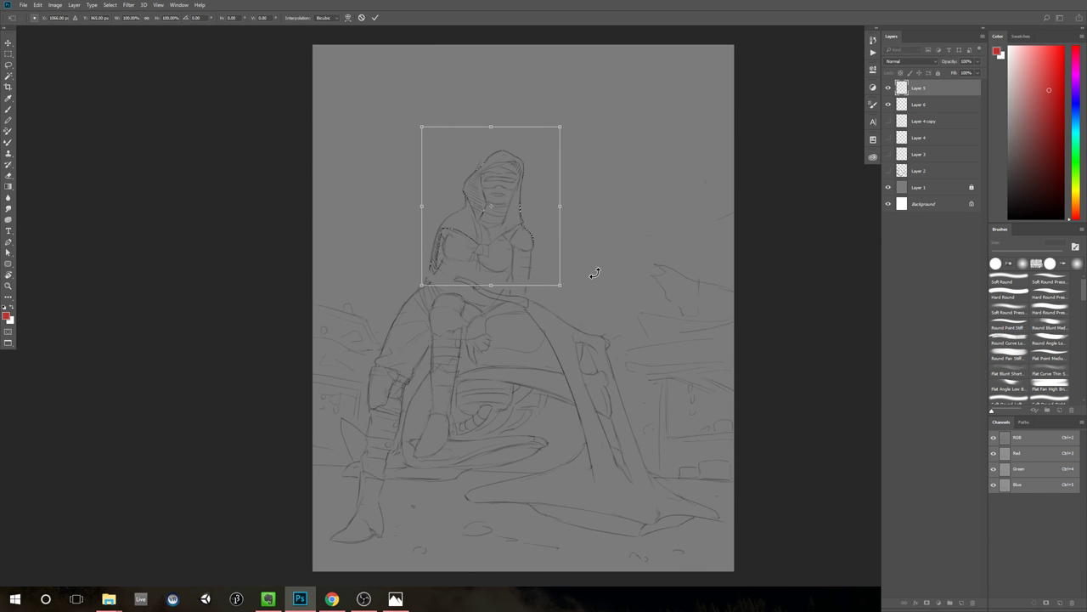
key("Left")
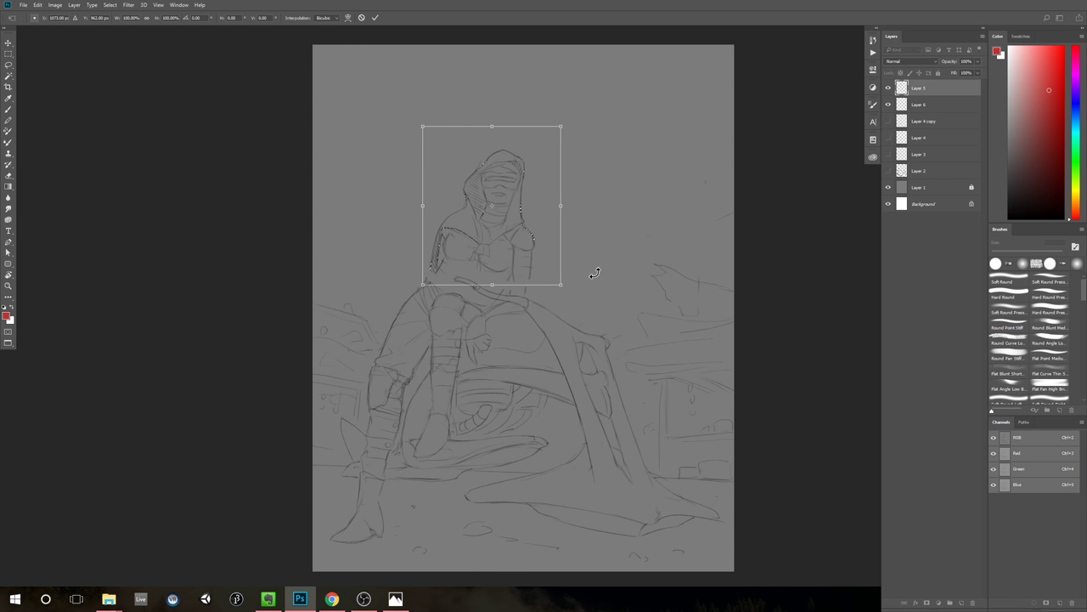
key("Left")
key("Left")
key("Left")
key("Return")
key("b")
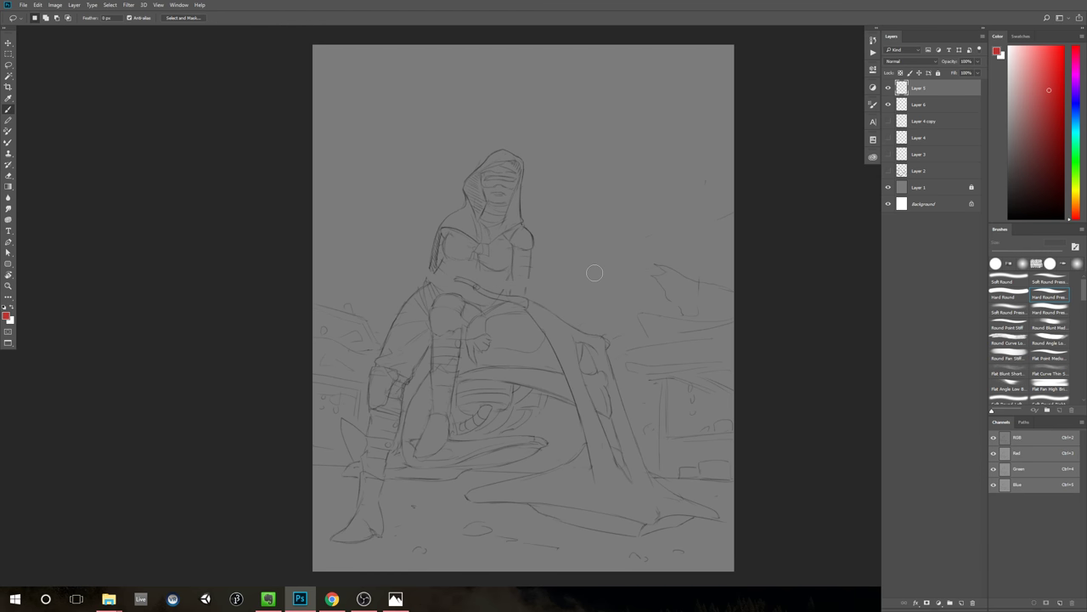
key("ctrl+space")
left_click_drag(714, 209, 657, 233)
key("ctrl+space")
left_click(718, 216)
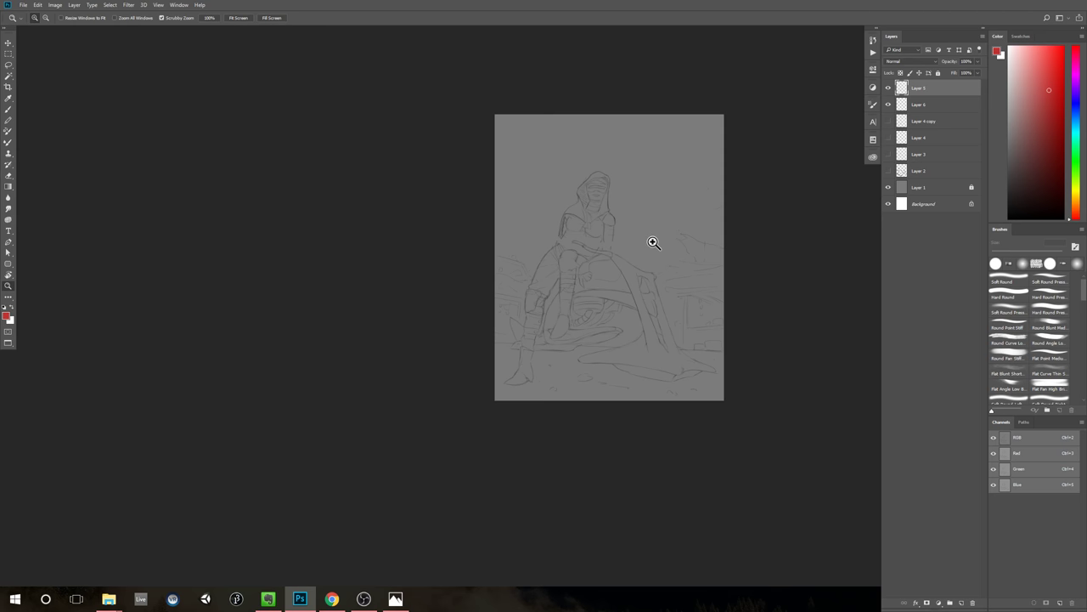
mouse_move(654, 242)
left_mouse_down()
mouse_move(689, 243)
mouse_move(701, 229)
left_mouse_up()
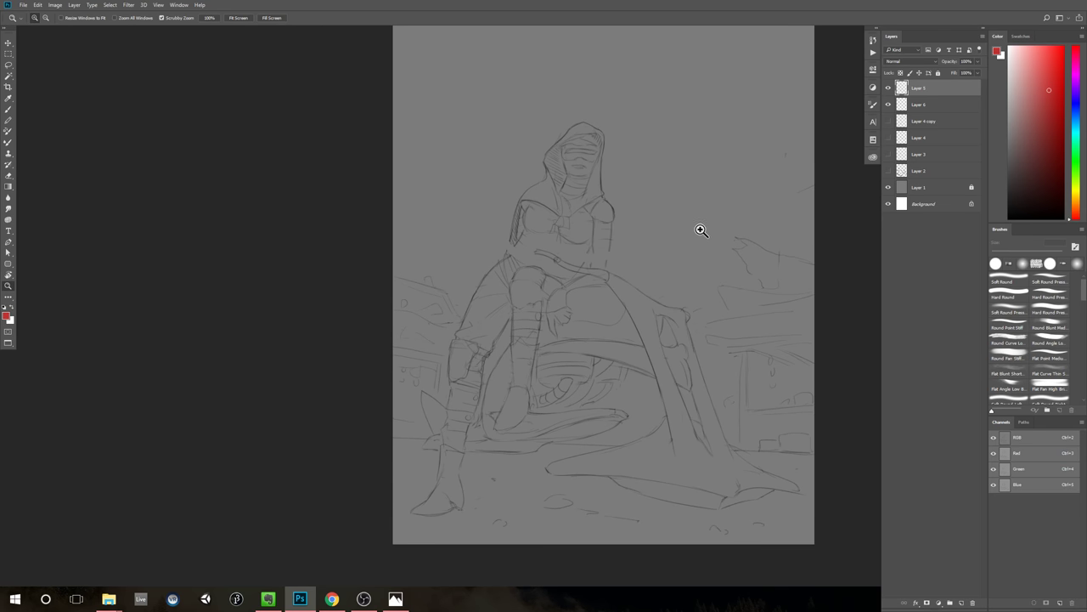
left_click_drag(779, 215, 747, 235)
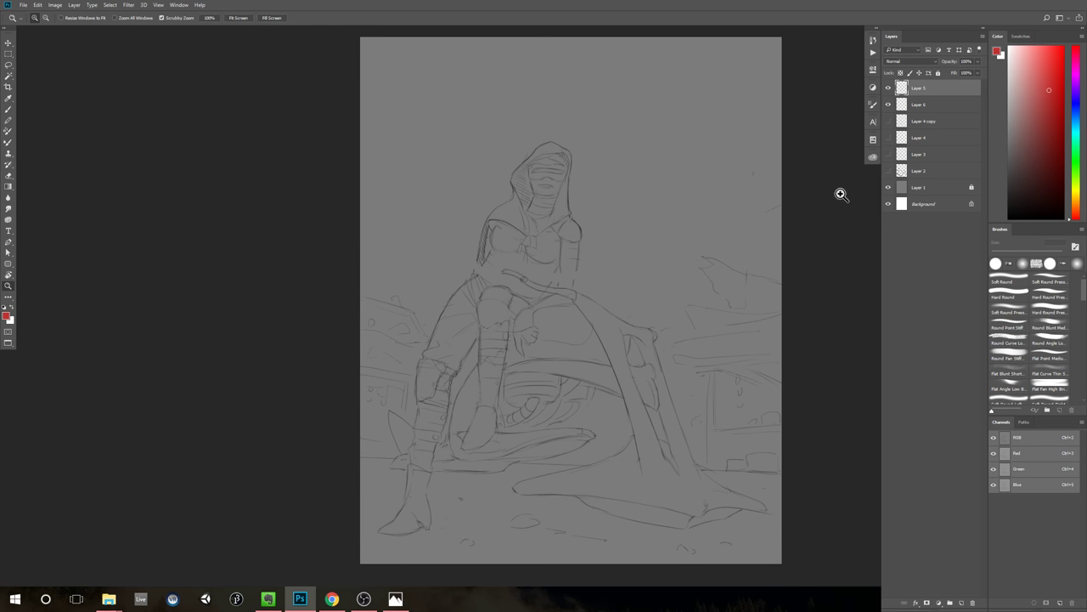
Step: Bring up the history of the document's recent edits
left_click(872, 40)
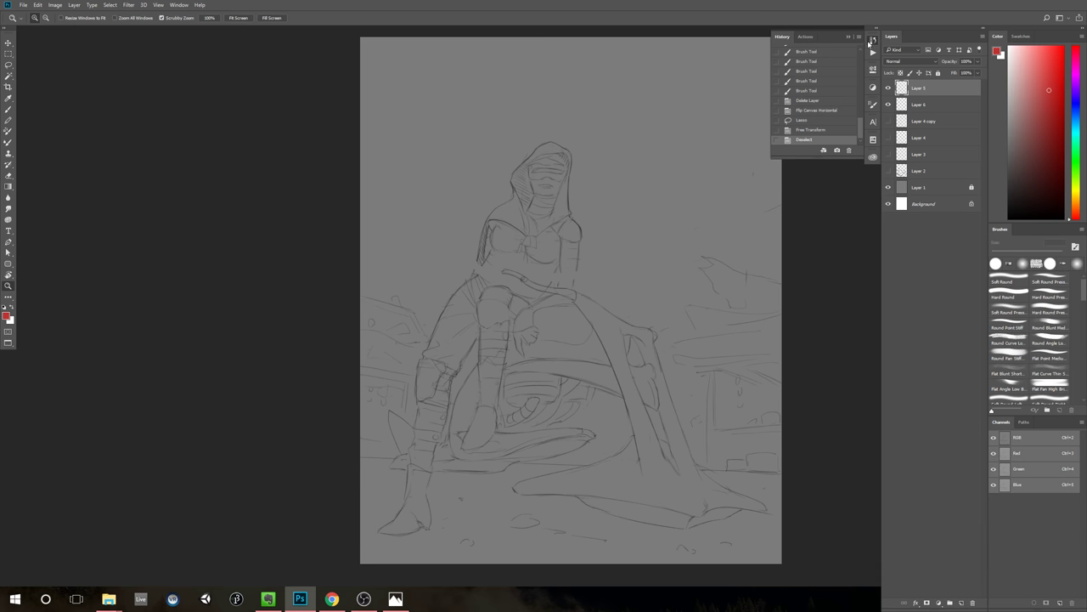
left_click(873, 41)
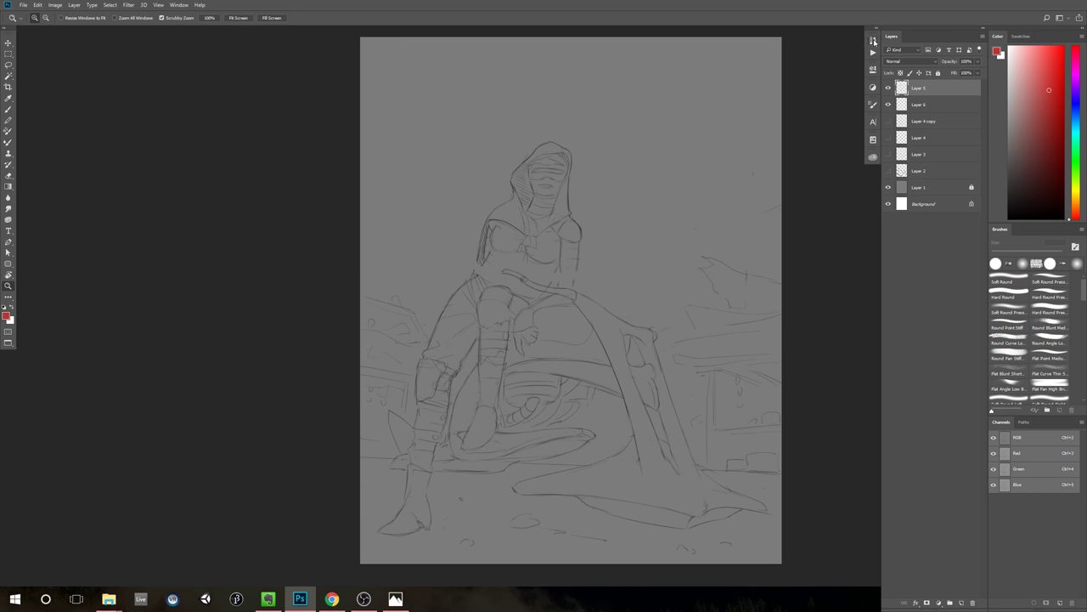
left_click(873, 41)
left_click(874, 41)
left_click(179, 5)
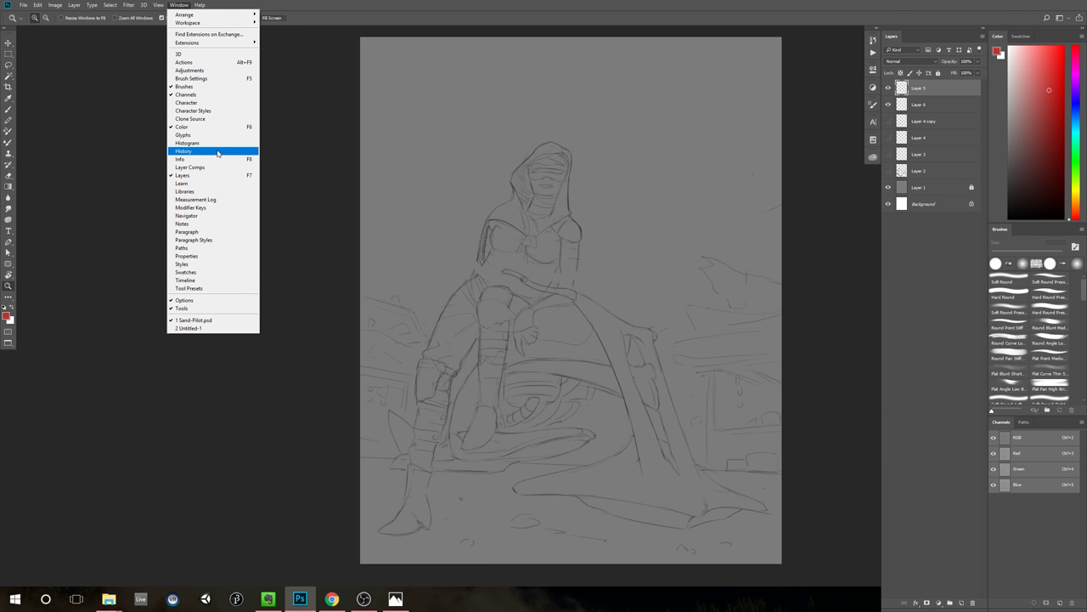
left_click(238, 420)
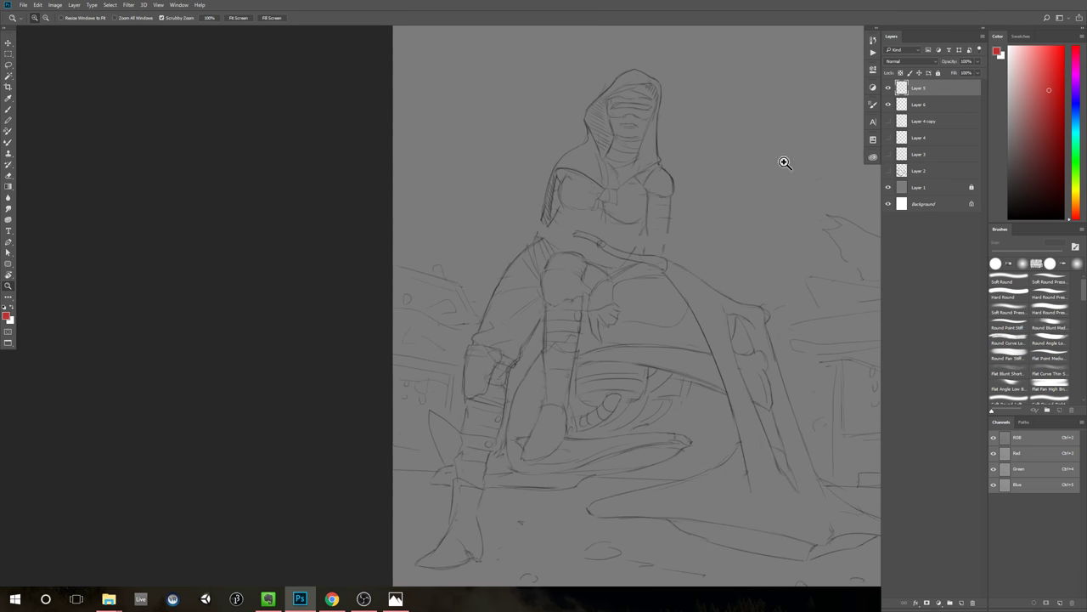
left_click_drag(746, 214, 612, 243)
scroll(612, 244, "down", 1)
left_click(873, 40)
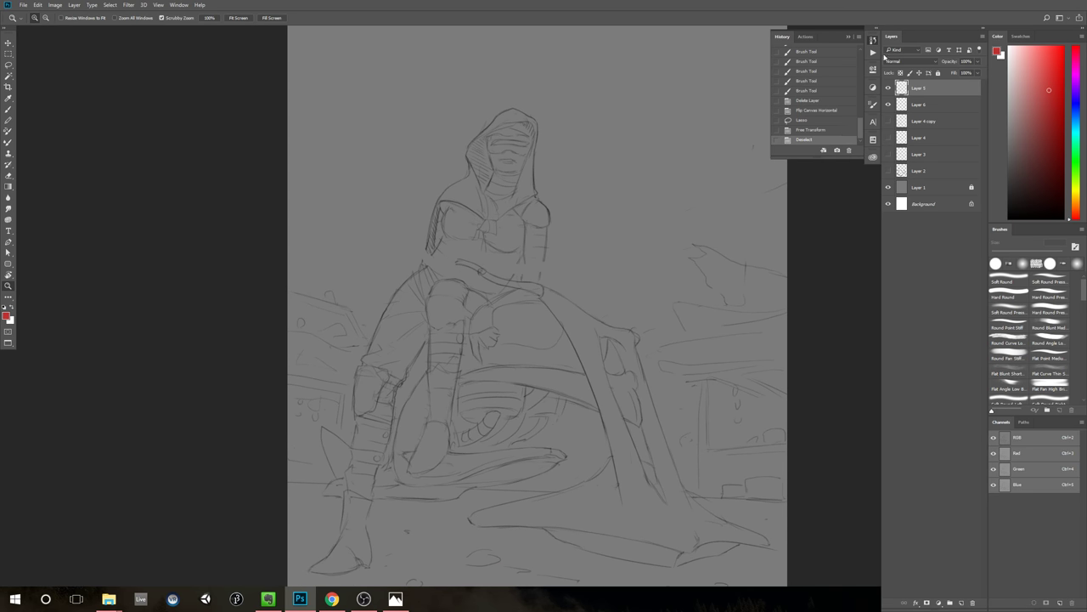
Step: Compare the figure before and after the upper-body shift using the Lasso and Free Transform history states, then return to the Deselect state
left_click(823, 131)
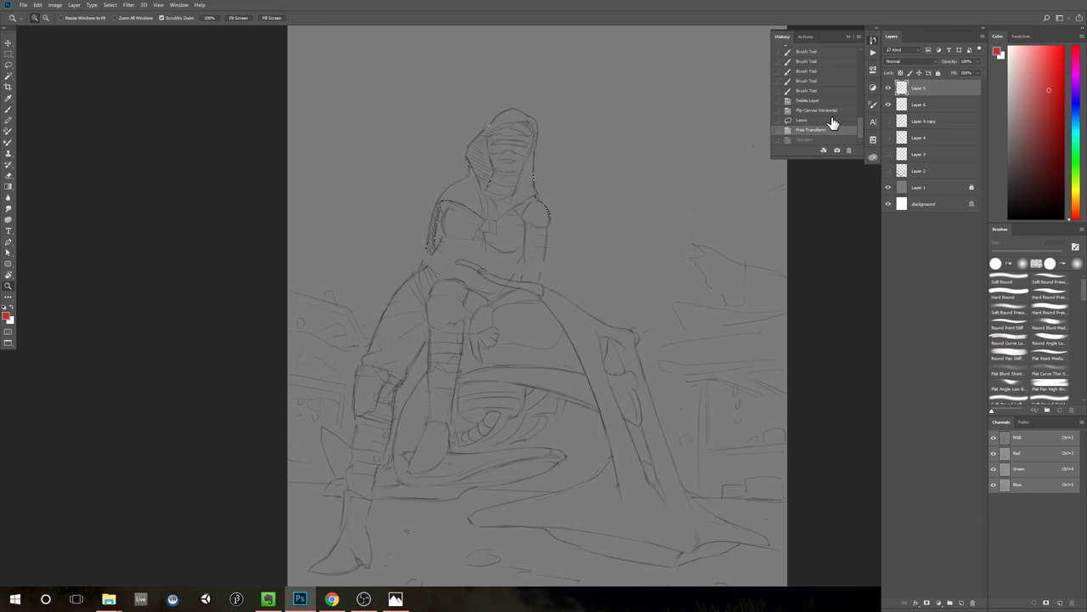
left_click(833, 121)
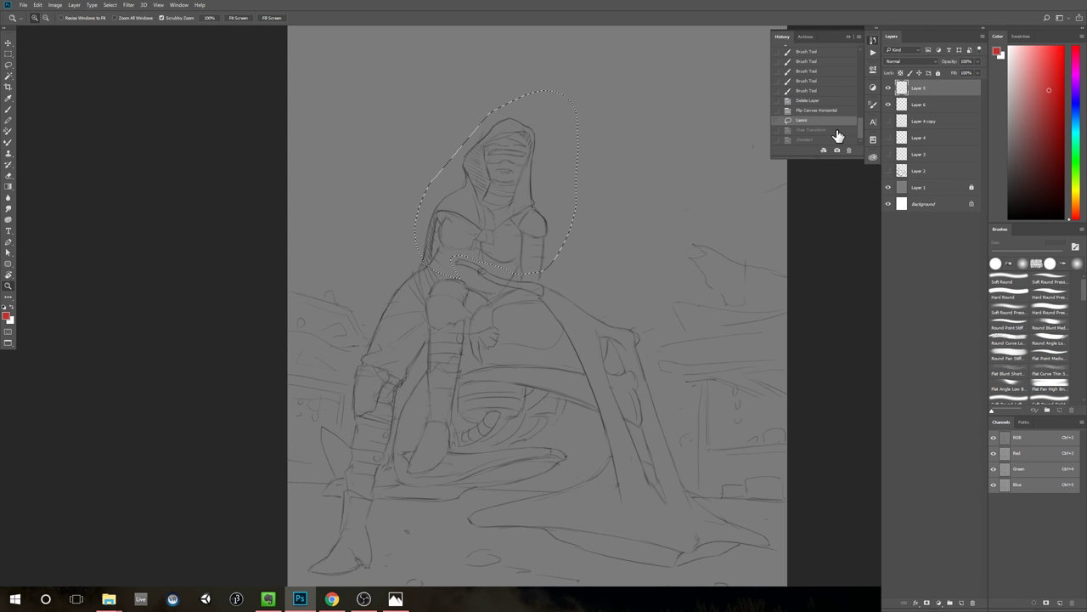
left_click(839, 129)
left_click(837, 120)
left_click(838, 129)
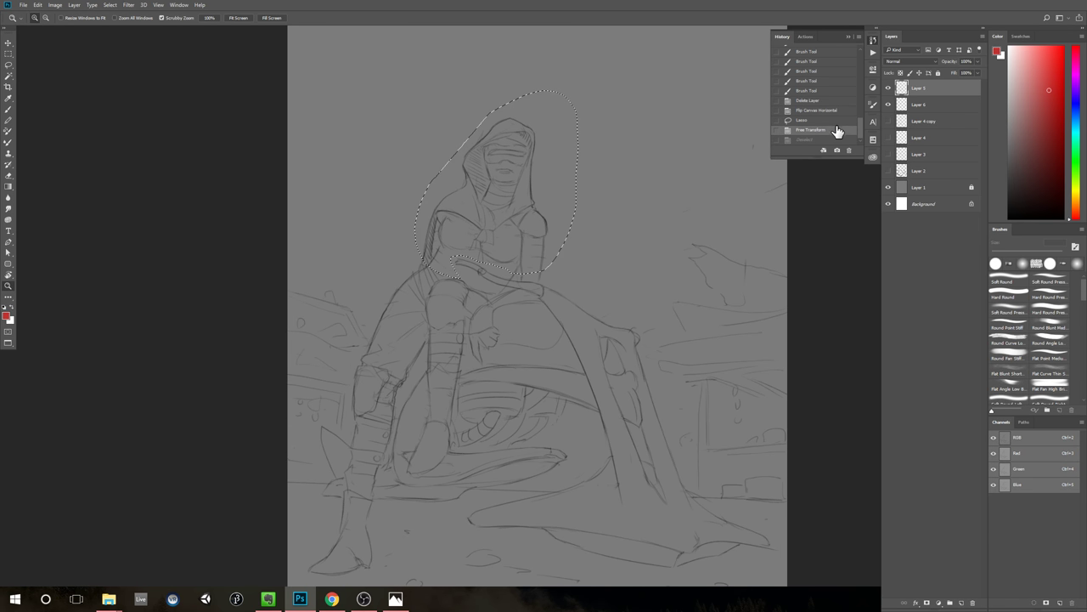
left_click(839, 121)
left_click(831, 131)
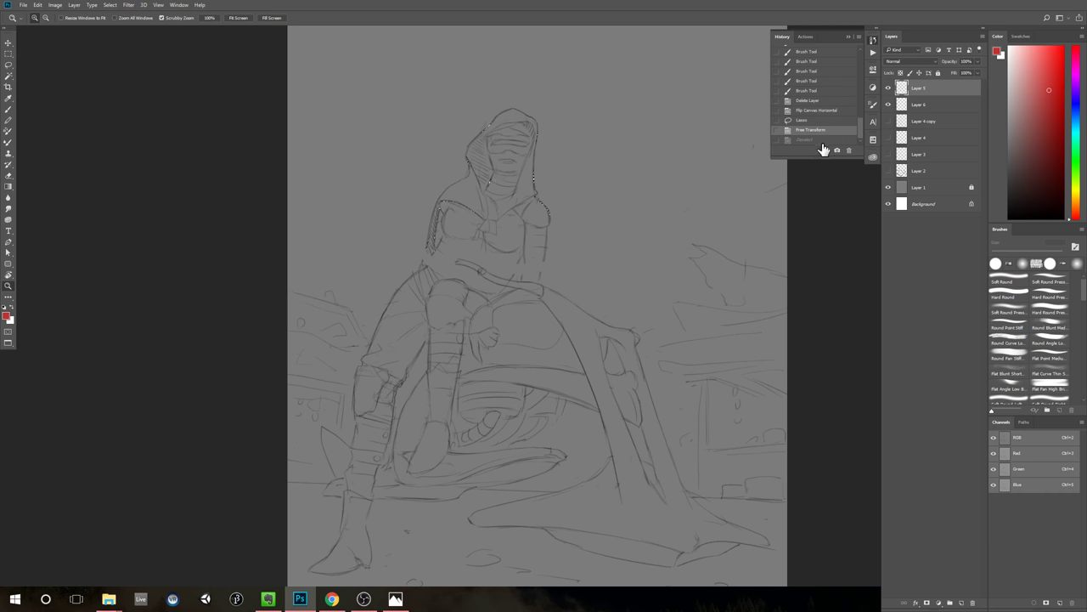
left_click(822, 140)
mouse_move(781, 229)
left_mouse_down()
mouse_move(617, 269)
mouse_move(649, 262)
left_mouse_up()
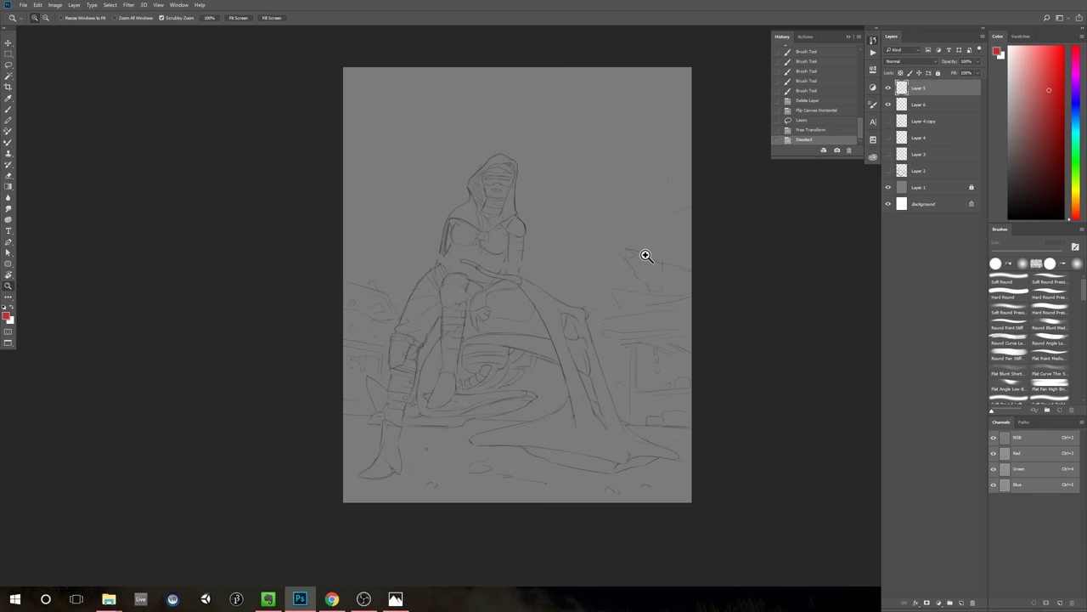
mouse_move(520, 267)
left_mouse_down()
mouse_move(562, 279)
mouse_move(571, 269)
left_mouse_up()
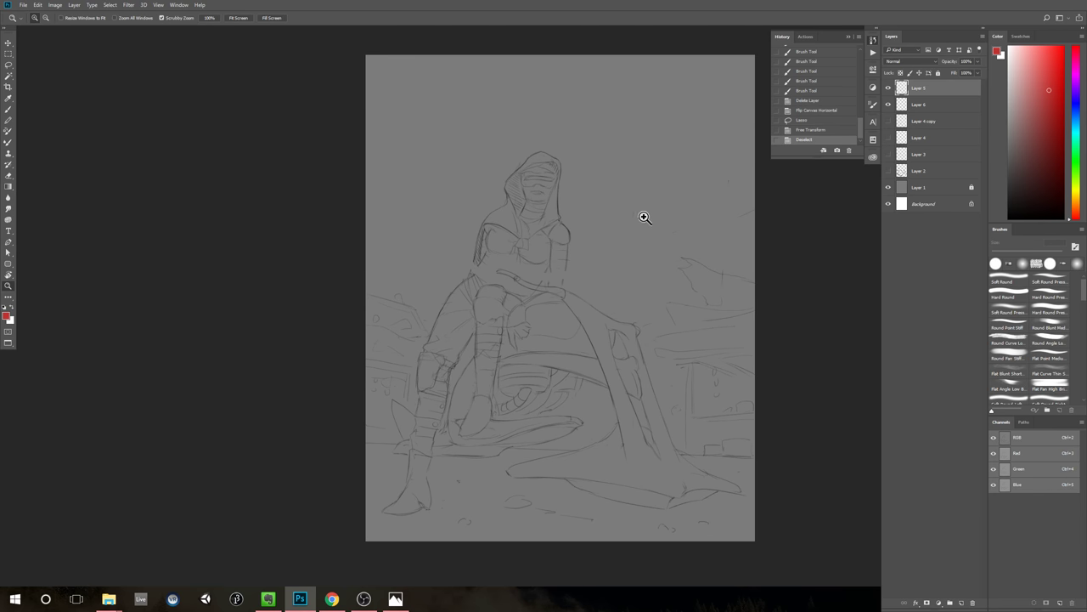
scroll(546, 279, "up", 1)
key("b")
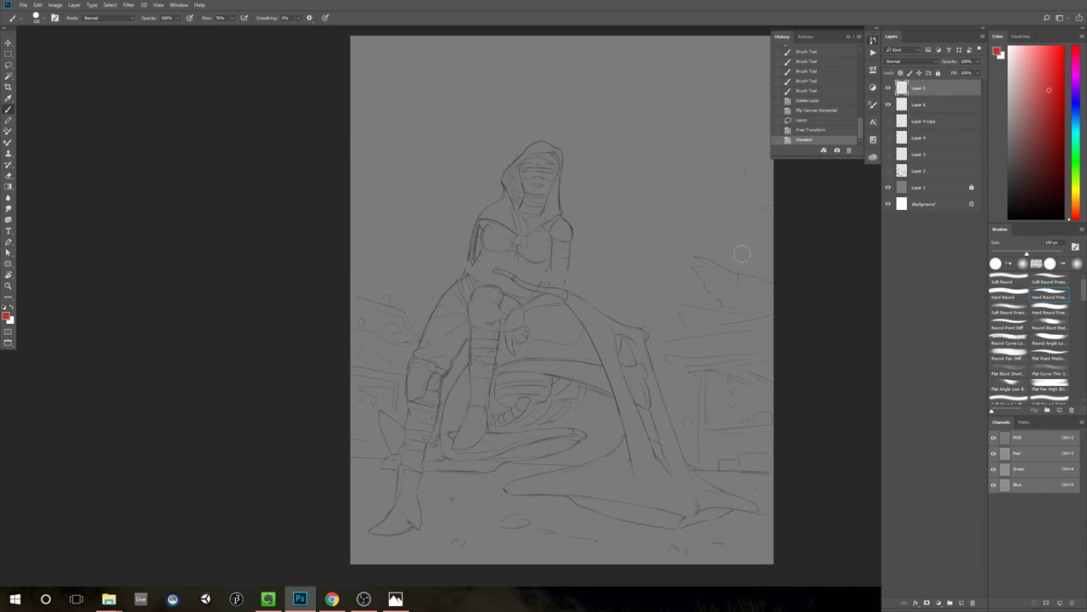
Step: Lasso the sketch area on Layer 5 spanning the figure's outstretched arm and hand
left_click_drag(618, 308, 578, 306)
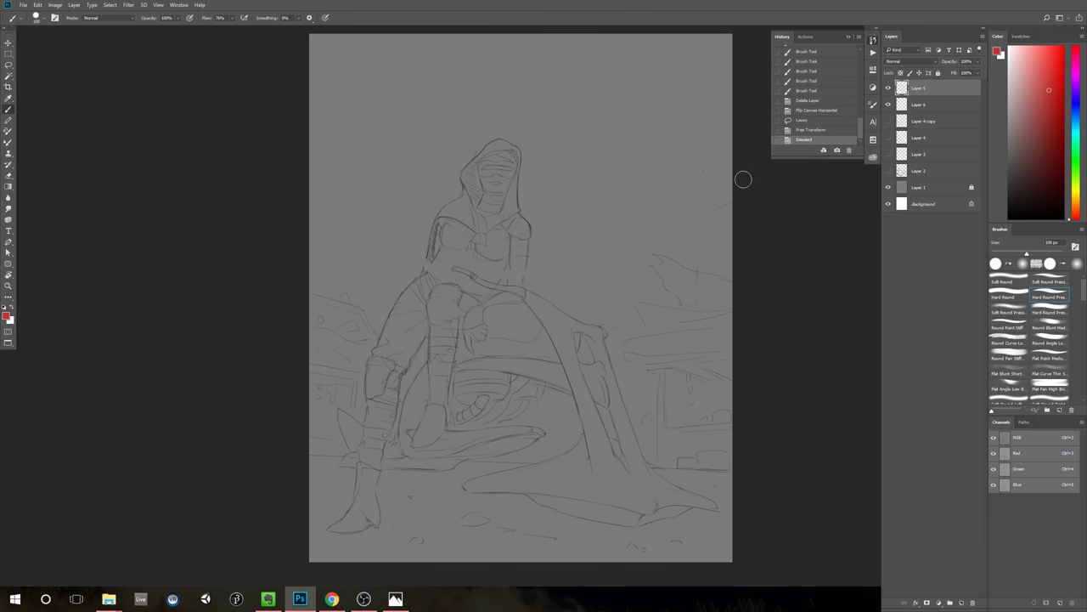
key("l")
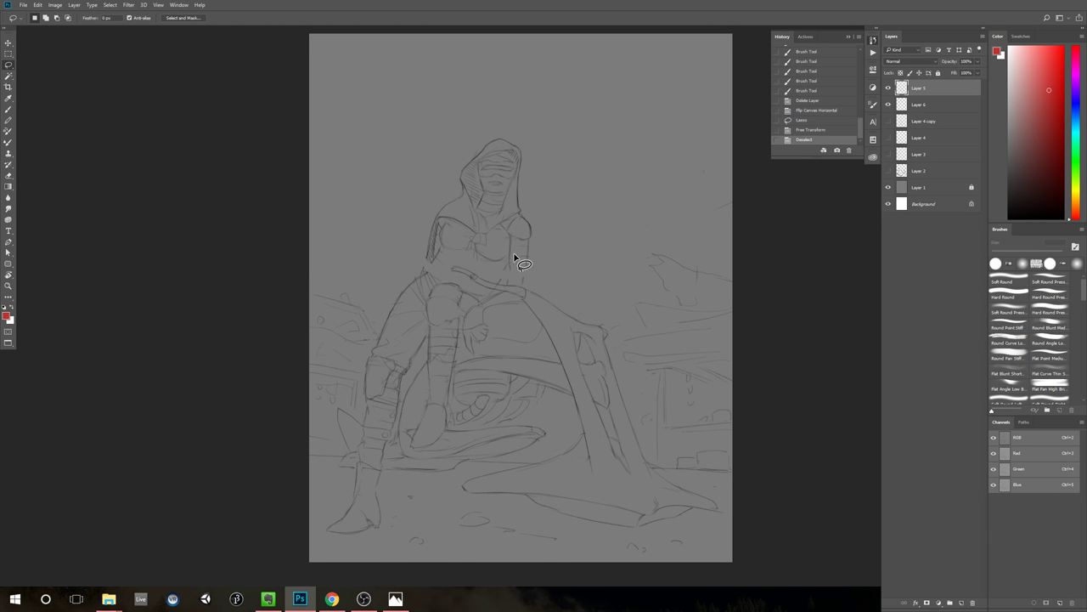
mouse_move(489, 273)
left_mouse_down()
mouse_move(458, 262)
mouse_move(449, 271)
mouse_move(522, 295)
mouse_move(542, 342)
mouse_move(627, 349)
mouse_move(604, 303)
mouse_move(531, 281)
left_mouse_up()
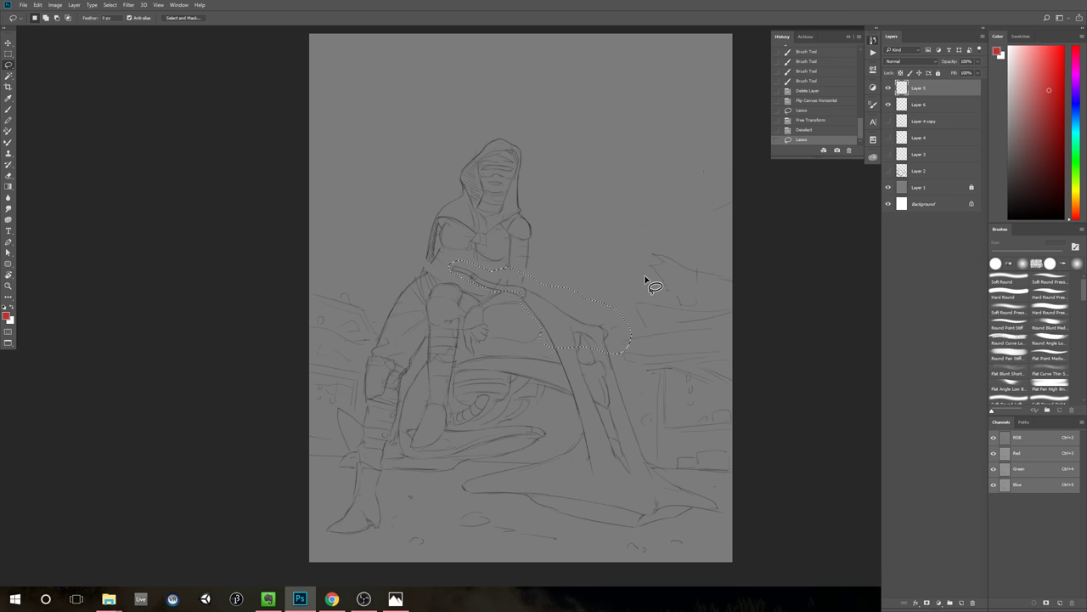
Step: Move the lassoed arm section up to shoulder height with Free Transform, nudging it slightly sideways, and clear the selection
key("ctrl+t")
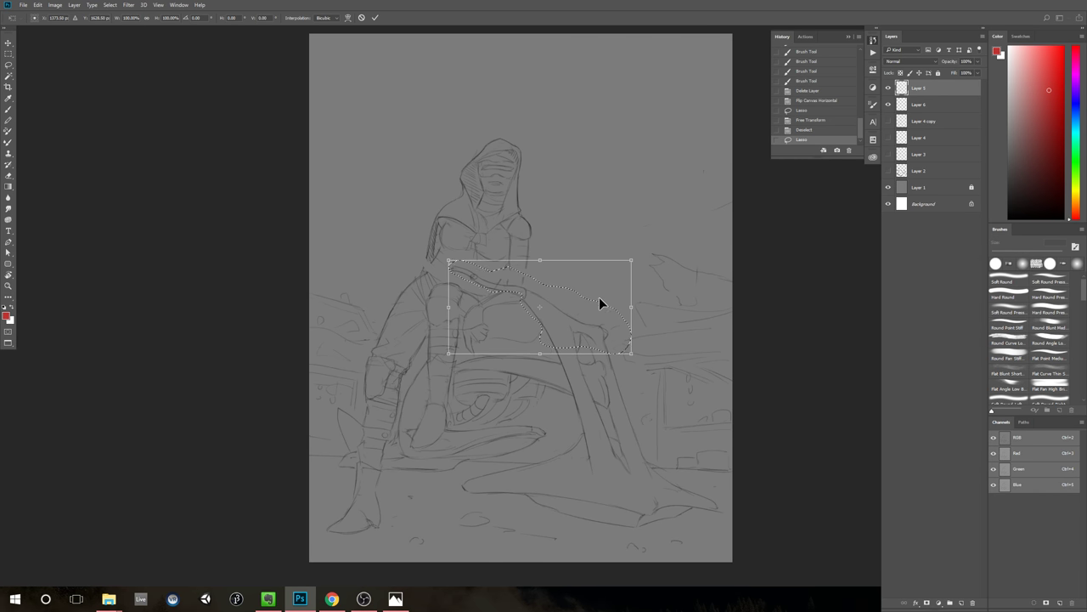
left_click_drag(608, 311, 602, 281)
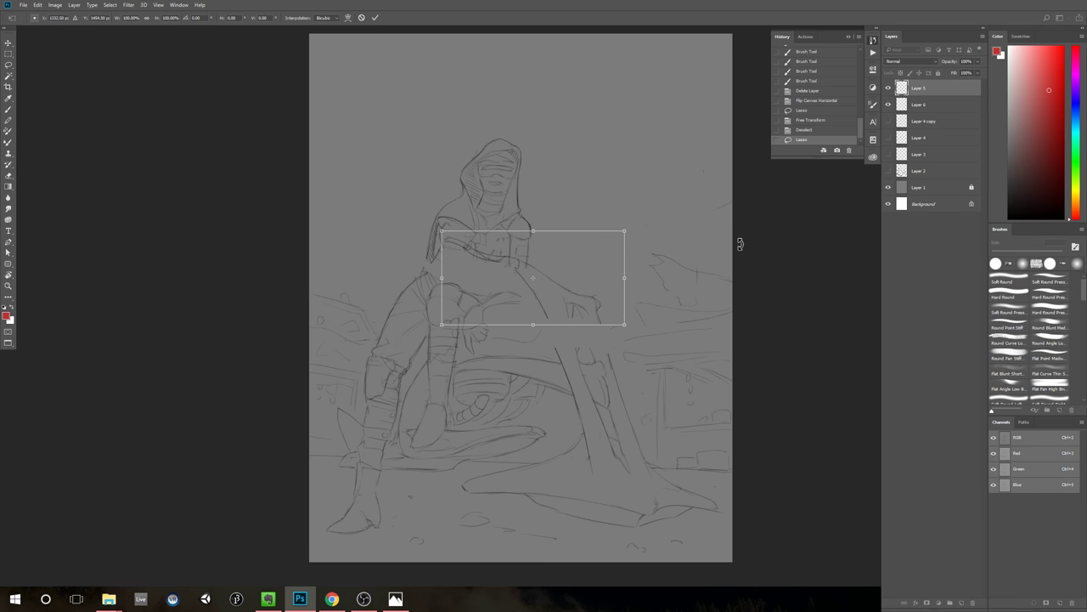
key("Up")
key("Up")
key("Up")
key("Up")
key("Left")
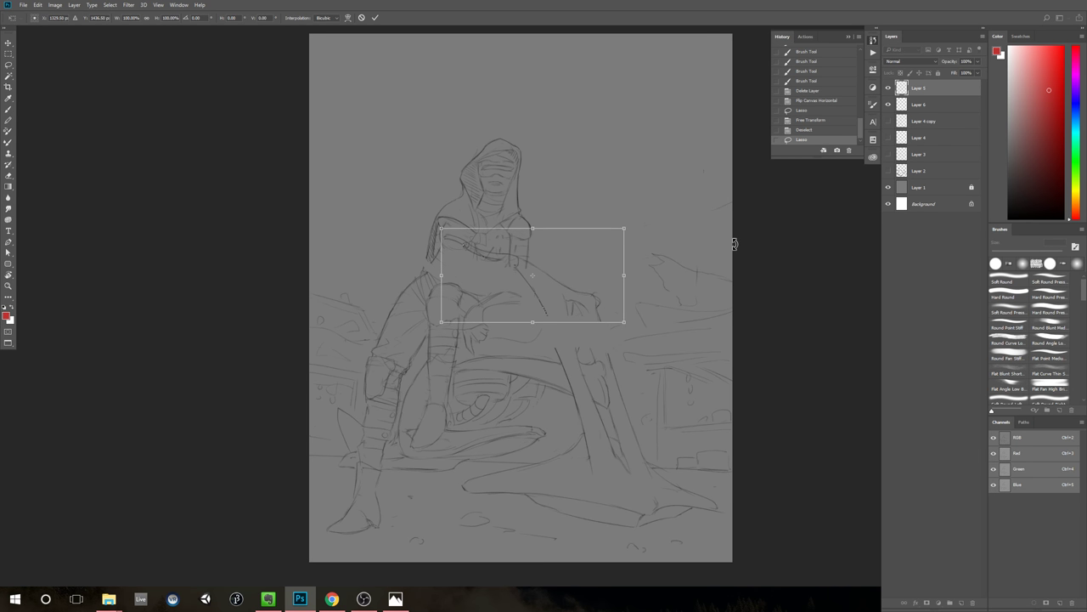
key("Up")
key("Up")
key("Up")
key("Left")
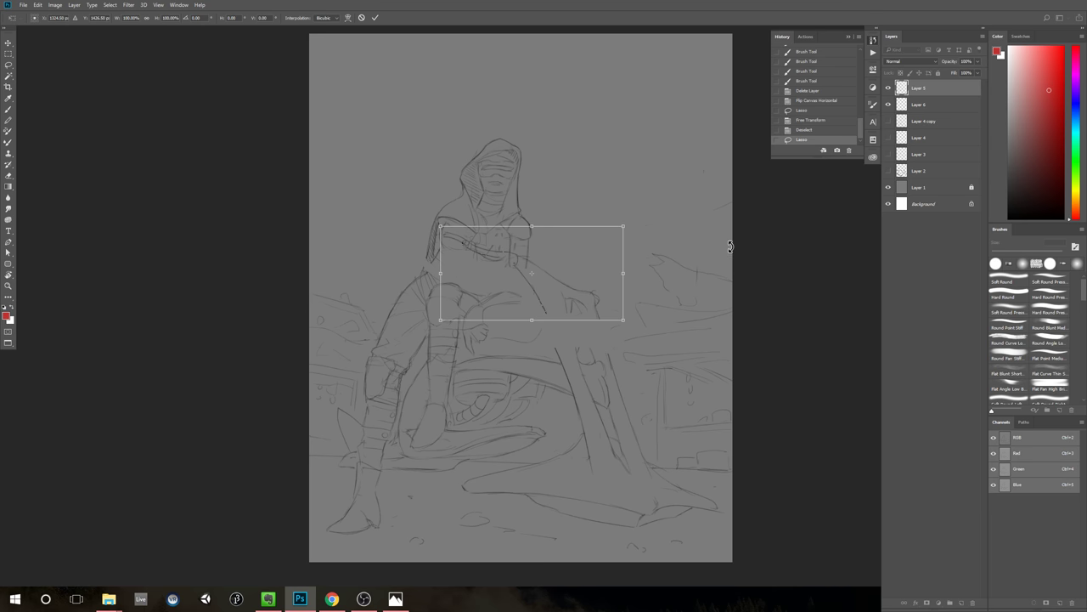
key("shift+Up")
key("shift+Up")
key("shift+Up")
key("shift+Left")
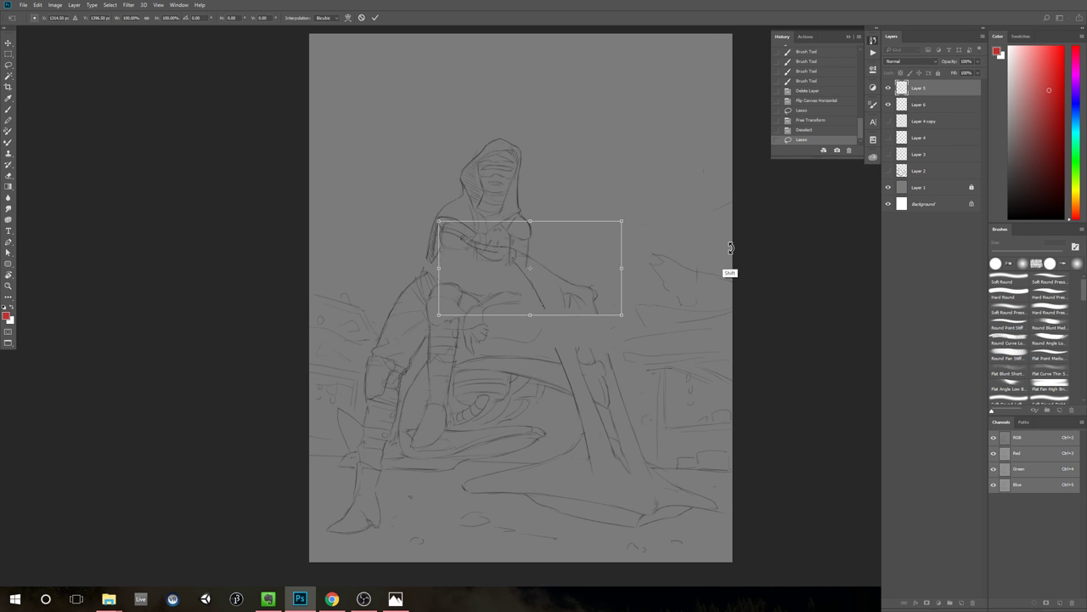
key("shift+Up")
key("shift+Up")
key("shift+Up")
key("shift+Up")
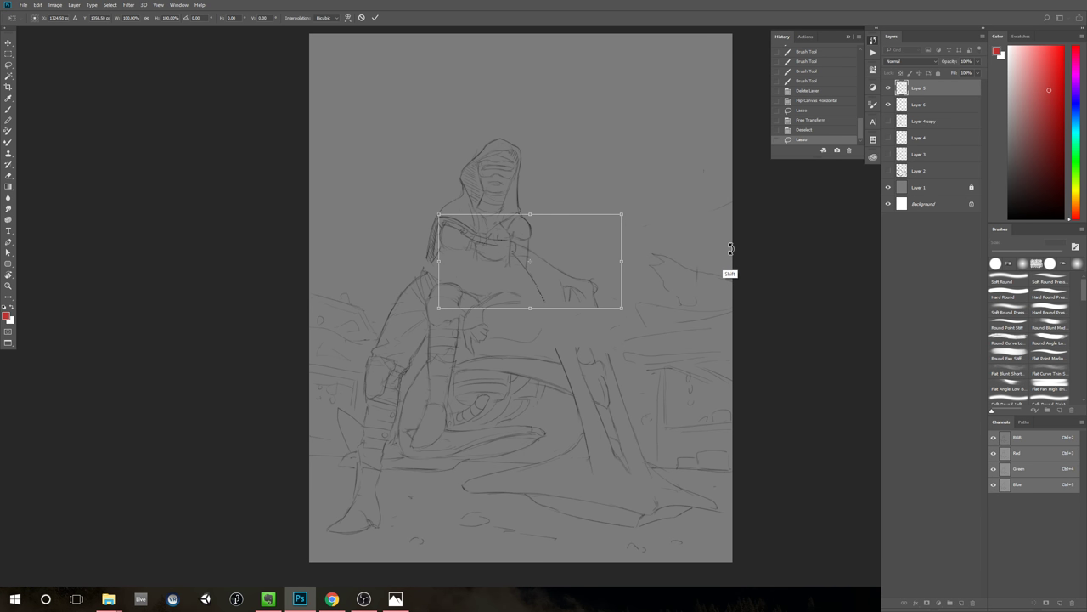
key("shift+Right")
key("shift+Left")
key("Return")
key("z")
mouse_move(704, 250)
left_mouse_down()
mouse_move(664, 276)
mouse_move(692, 267)
mouse_move(689, 286)
left_mouse_up()
key("l")
key("ctrl+d")
left_click_drag(695, 281, 663, 303)
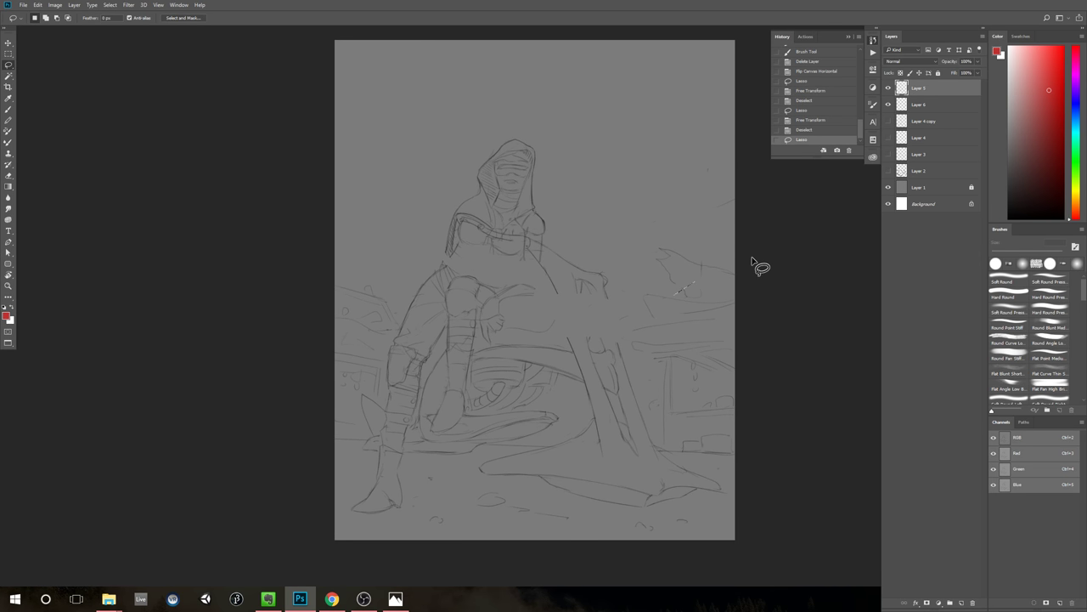
key("ctrl+d")
Step: Duplicate Layer 5 and toggle the original layer's visibility, leaving both versions shown
key("z")
mouse_move(724, 226)
left_mouse_down()
mouse_move(689, 281)
mouse_move(719, 267)
mouse_move(708, 265)
mouse_move(728, 246)
mouse_move(740, 256)
left_mouse_up()
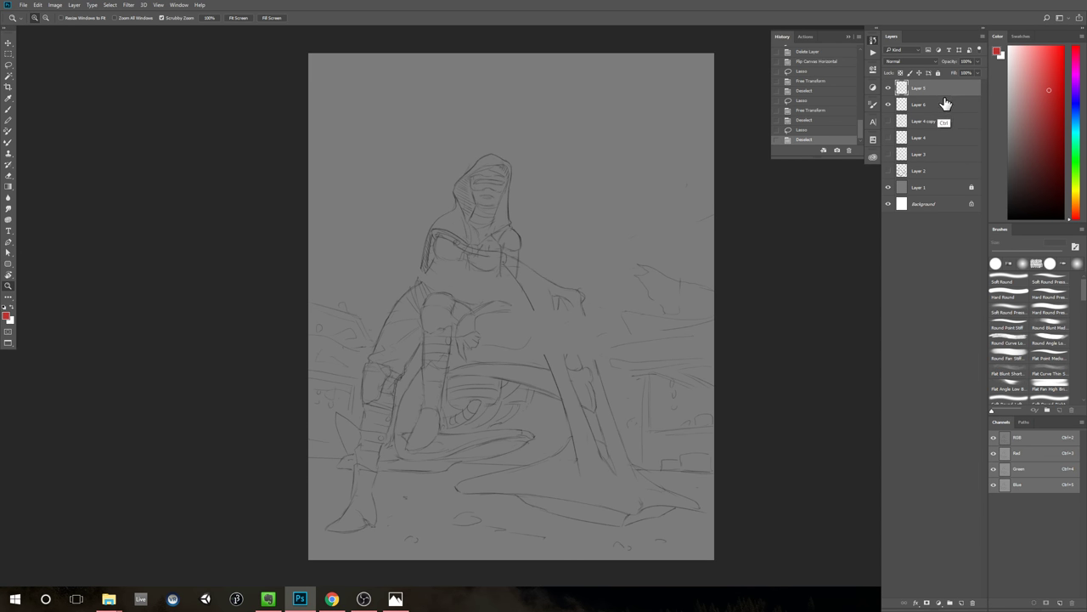
key("ctrl+j")
left_click(888, 104)
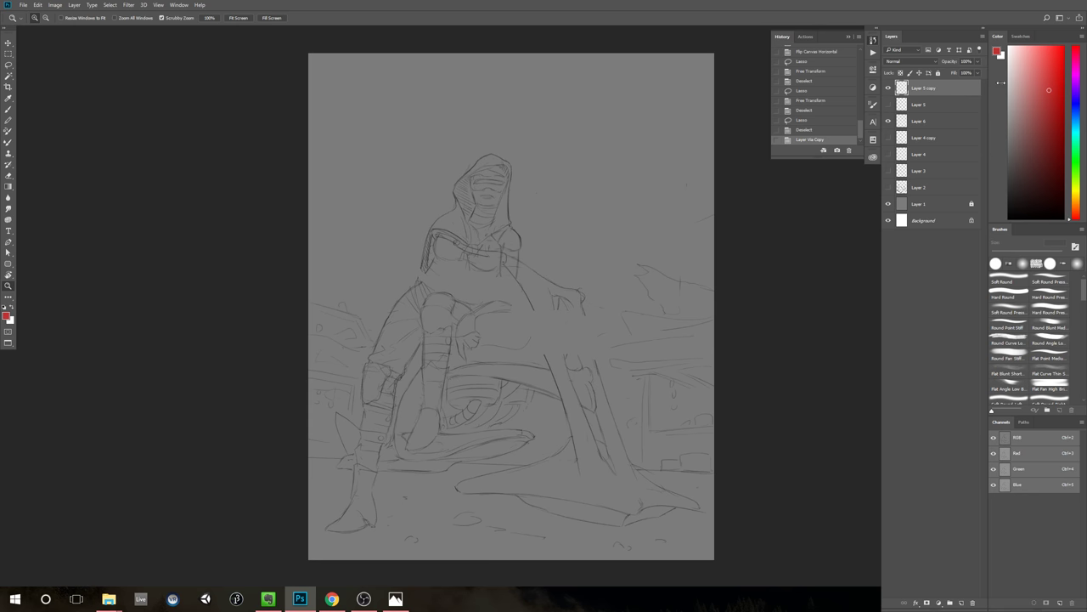
left_click(889, 104)
Step: Rename the original Layer 5 as Sketch
double_click(918, 103)
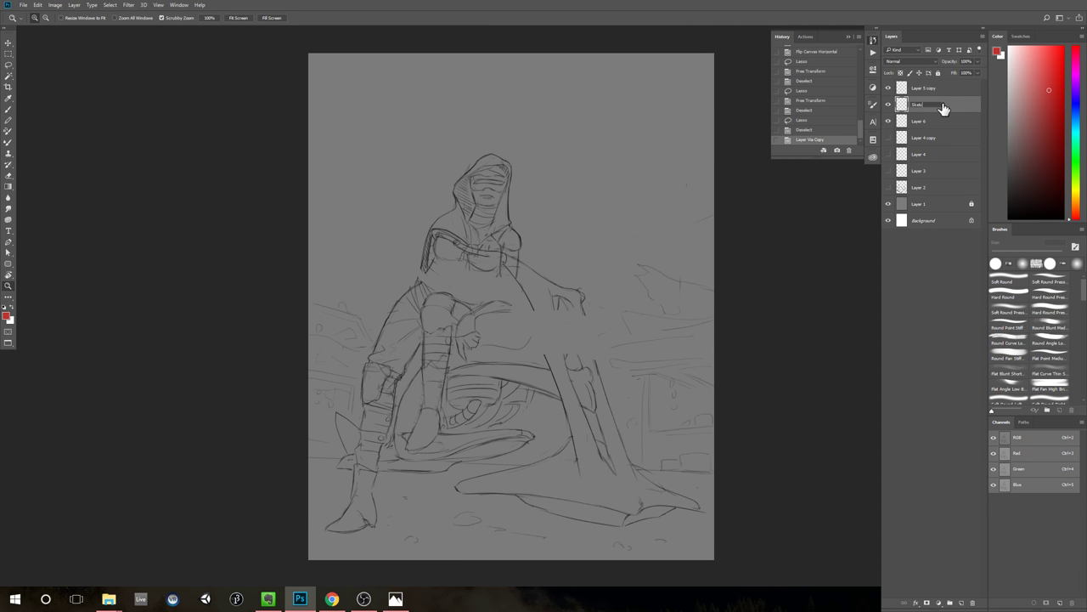
type("Sketch")
key("Return")
Step: Place the Sketch layer below Layer 6, hide it, and make Layer 5 copy the active layer
key("ctrl+bracketleft")
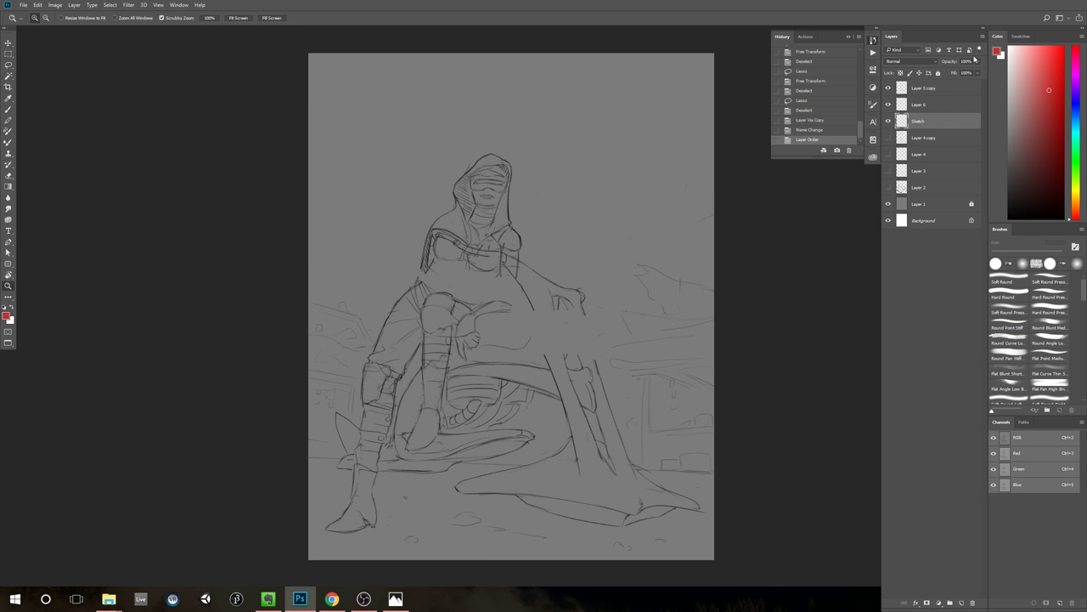
left_click(889, 120)
left_click(929, 89)
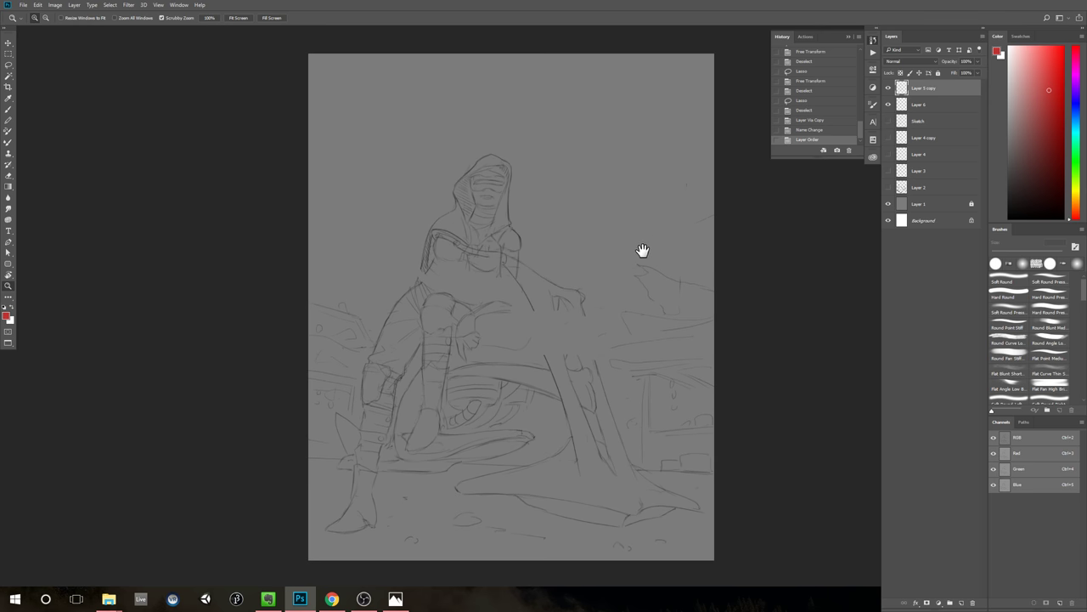
Step: Erase a small stray bit of line near the figure's waist on Layer 5 copy
left_click_drag(643, 250, 684, 270)
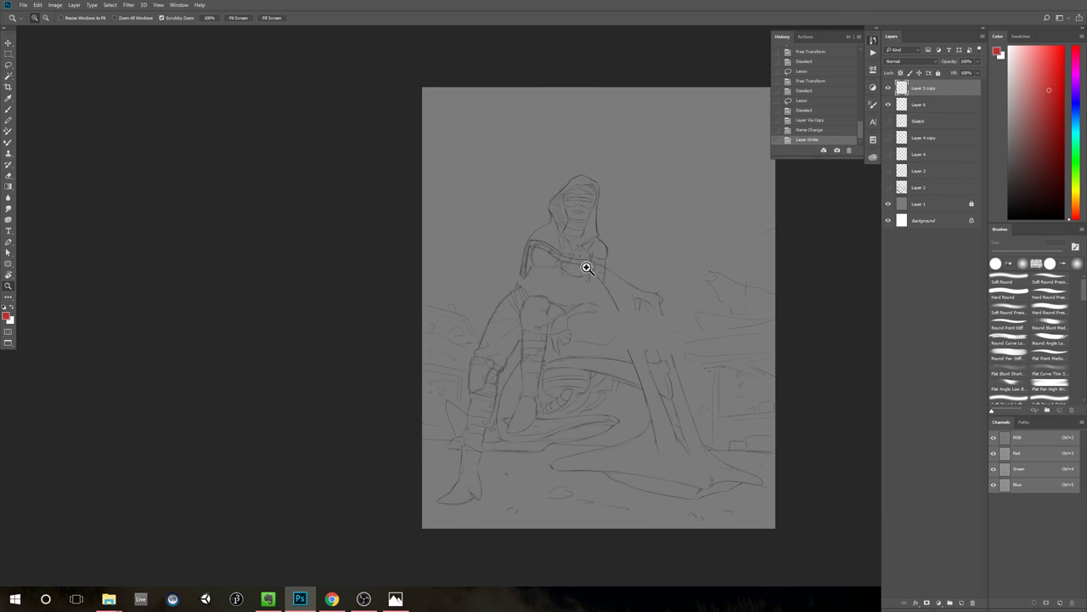
left_click_drag(567, 274, 598, 273)
key("e")
left_click_drag(501, 279, 511, 279)
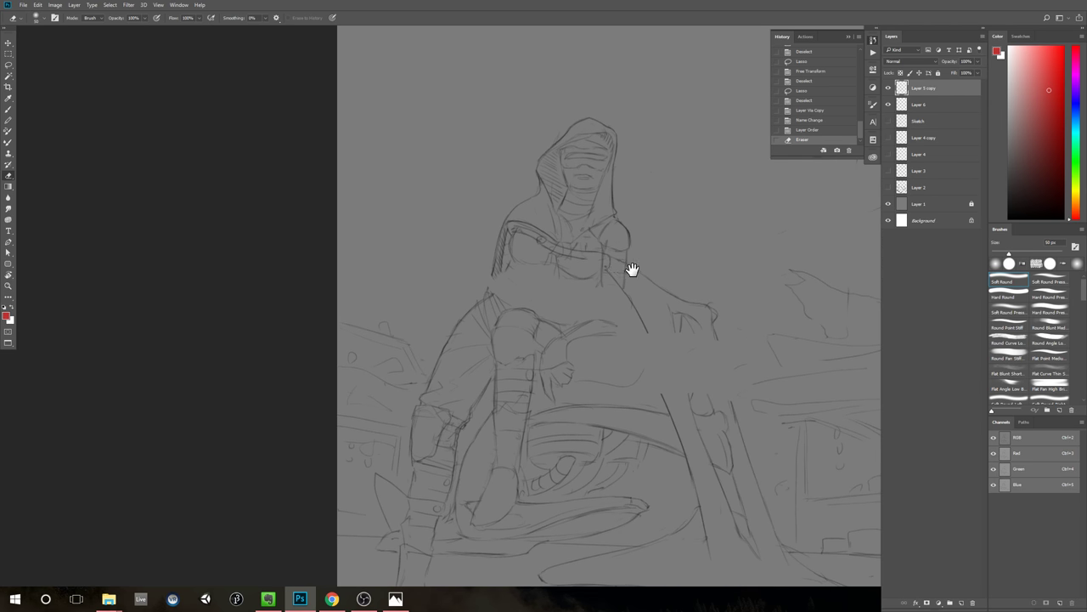
left_click_drag(632, 267, 456, 271)
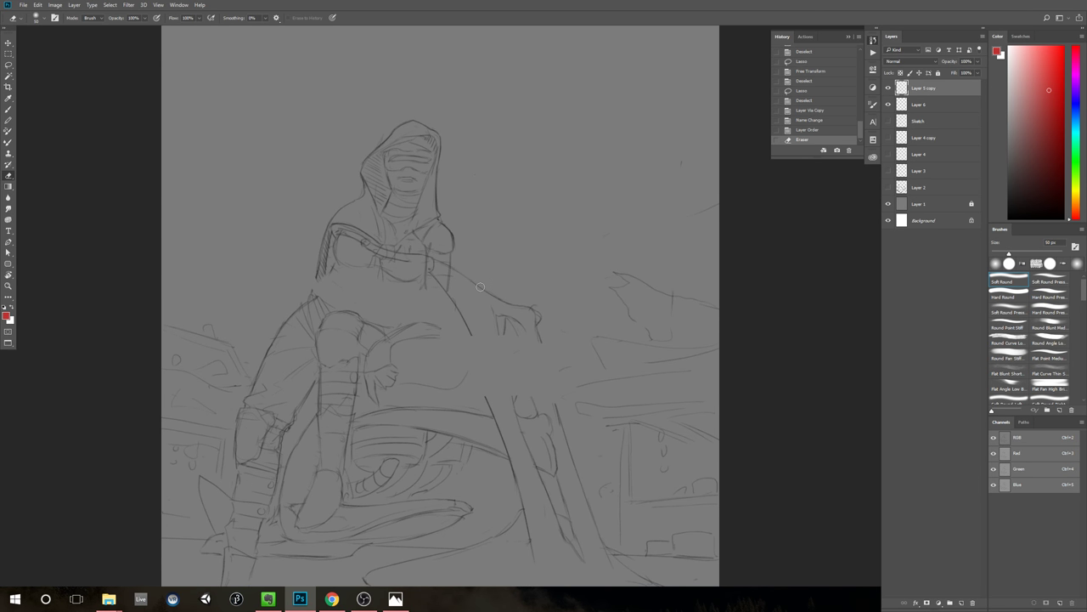
key("b")
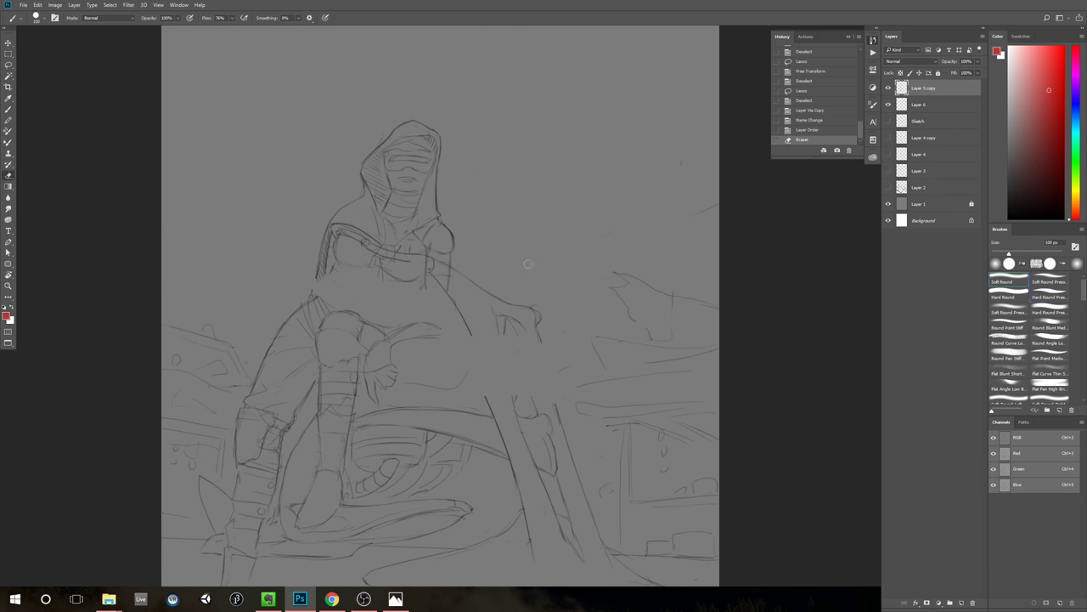
key("e")
key("b")
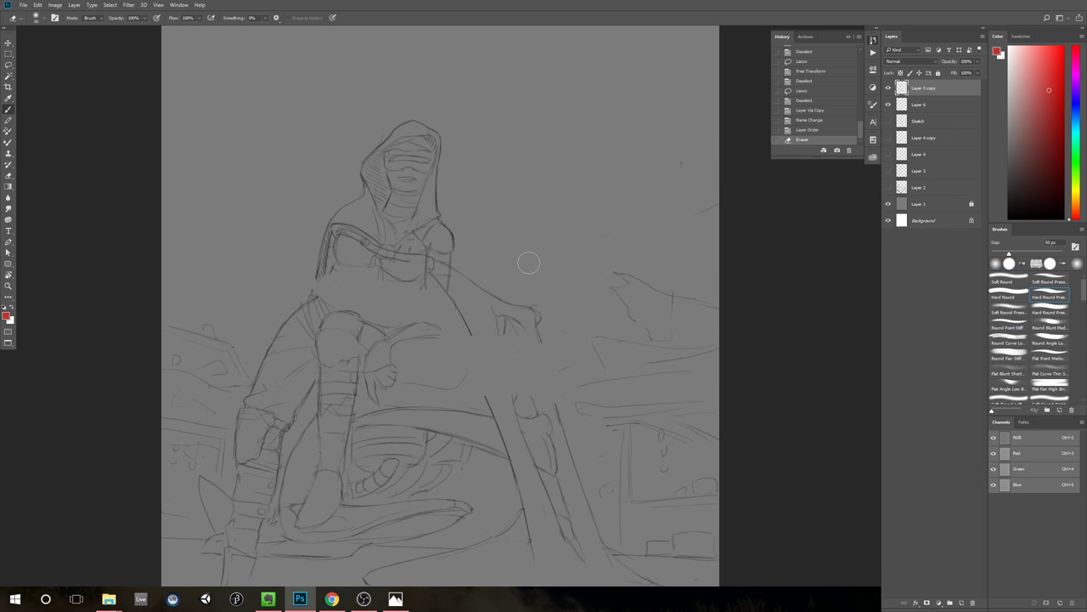
Step: Close the history of the document's recent edits
key("z")
left_click_drag(660, 216, 622, 239)
left_click(873, 40)
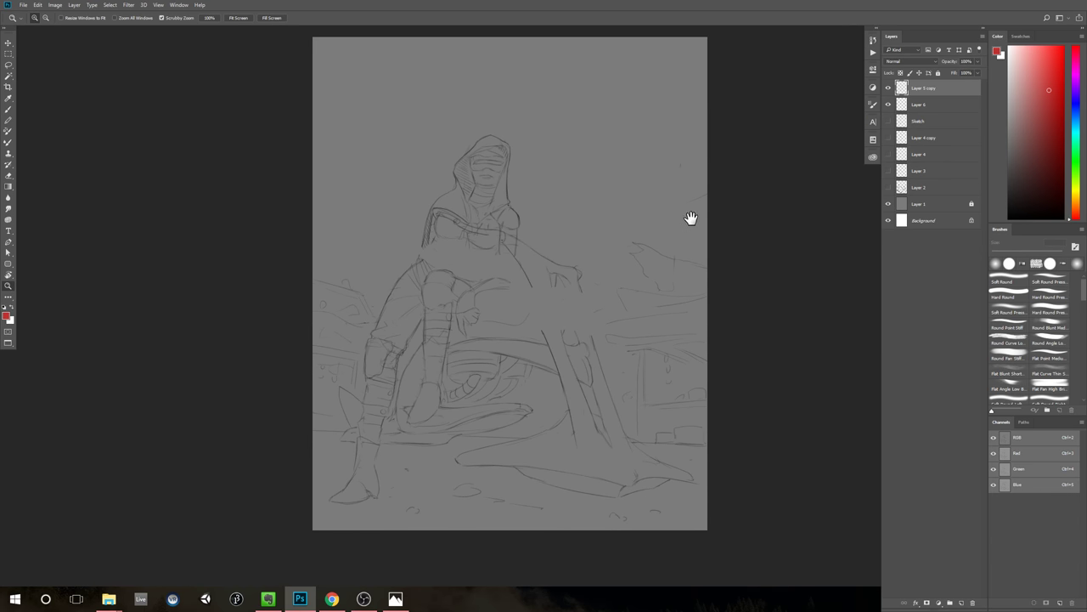
Step: Load a 15 px Kyle's Drawing Box HB Pencil Pro preset for the Brush tool
left_click_drag(690, 219, 683, 245)
key("b")
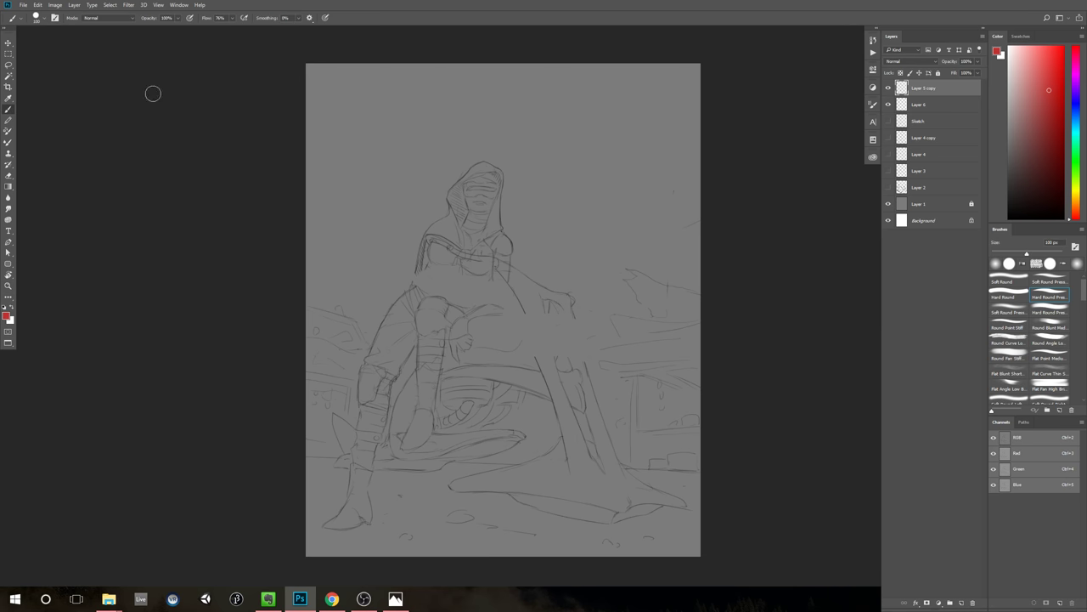
left_click(20, 17)
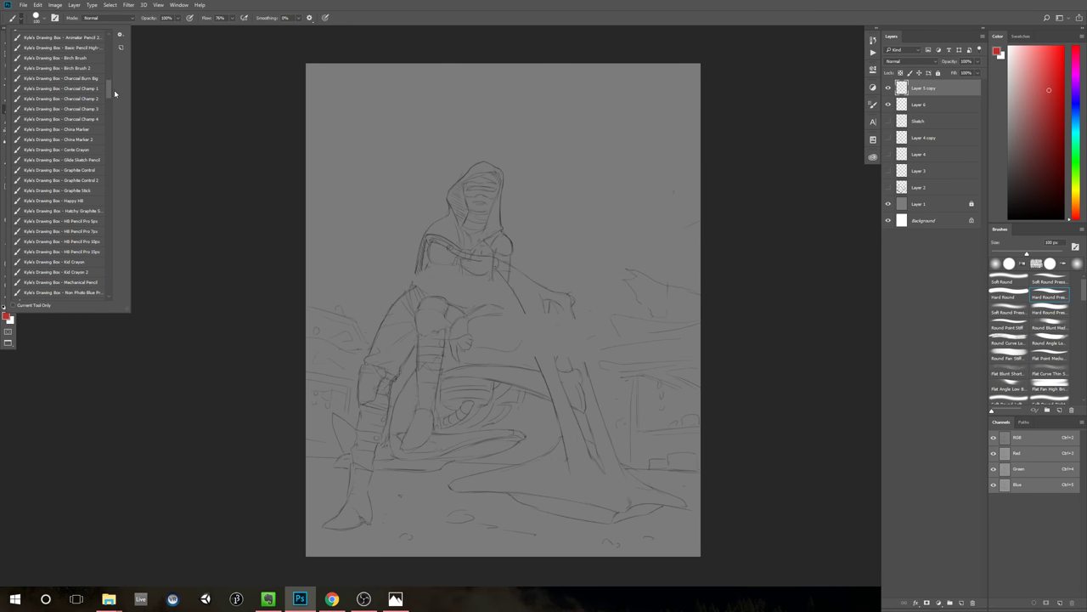
left_click_drag(107, 91, 108, 96)
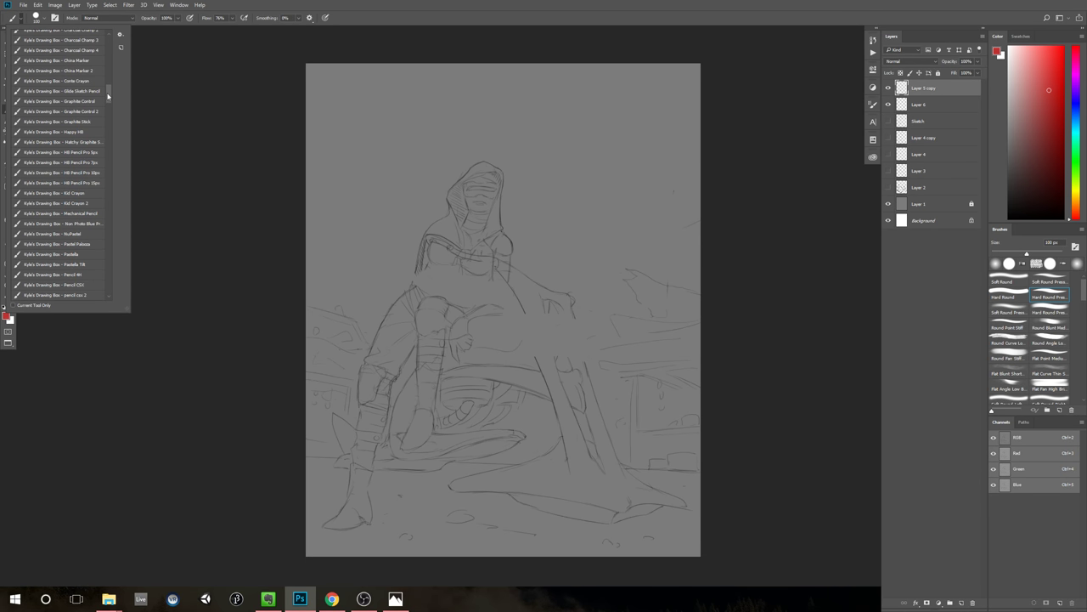
left_click(97, 183)
left_click(235, 180)
Step: Test the pencil brush with short strokes in the empty background beside the figure, undoing each one
left_click_drag(374, 243, 412, 210)
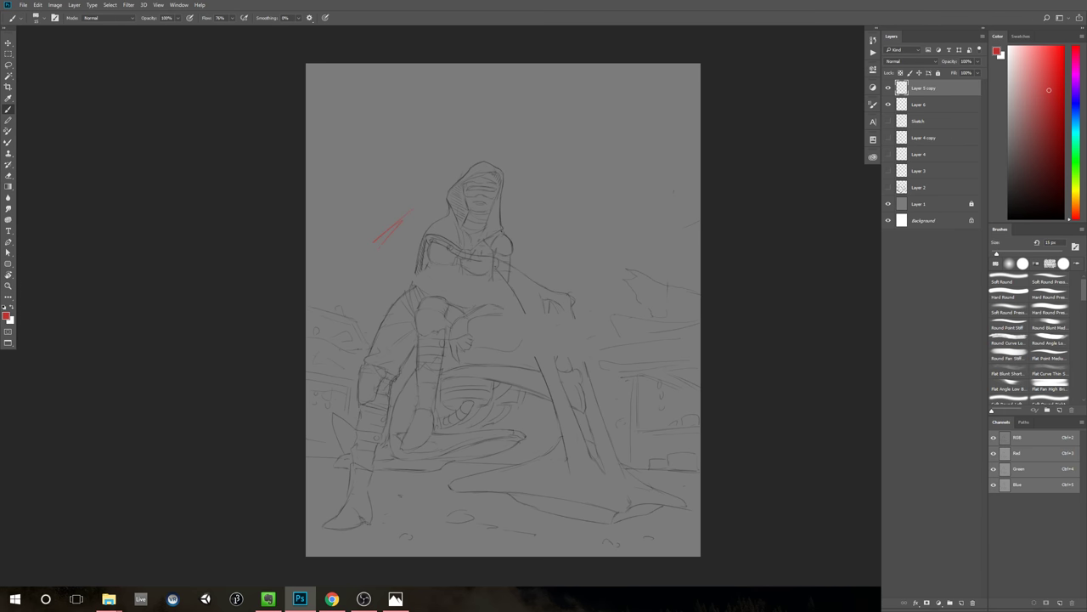
key("ctrl+z")
left_click_drag(683, 273, 668, 272)
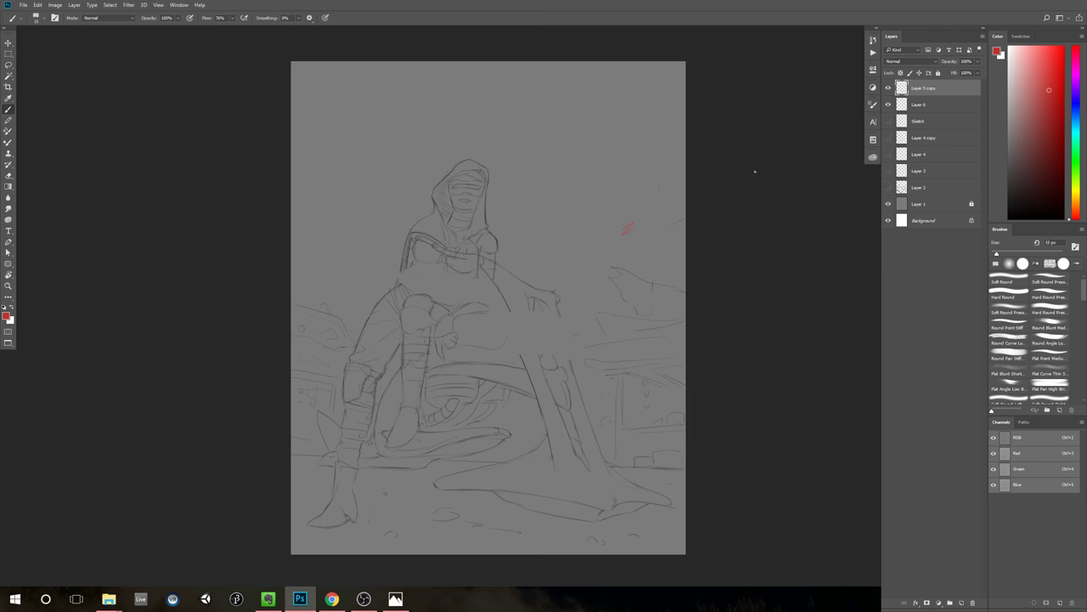
key("ctrl+z")
mouse_move(623, 252)
left_mouse_down()
mouse_move(655, 239)
mouse_move(631, 242)
left_mouse_up()
key("ctrl+z")
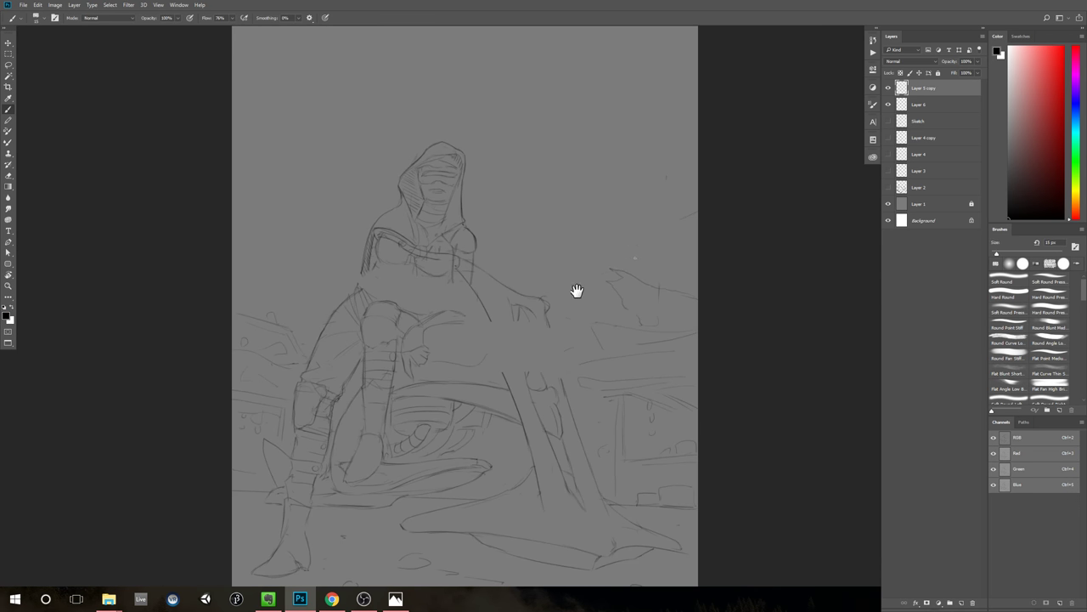
Step: Enlarge the image proportionally to a height of 5000 pixels, resampling with Preserve Details 2.0
left_click_drag(575, 289, 586, 280)
scroll(608, 264, "down", 3)
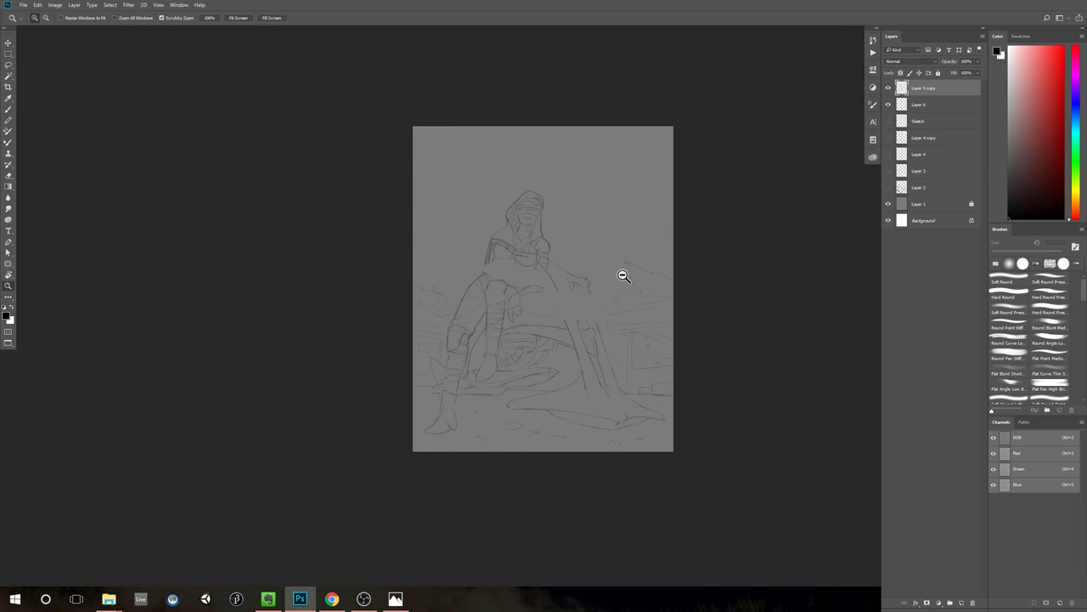
scroll(633, 263, "up", 1)
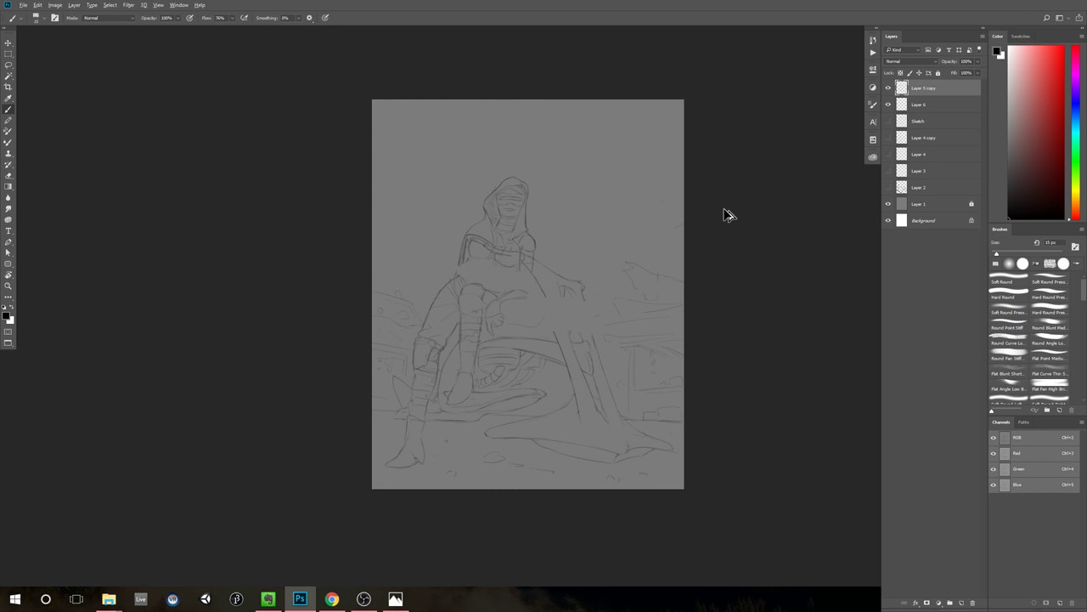
key("space")
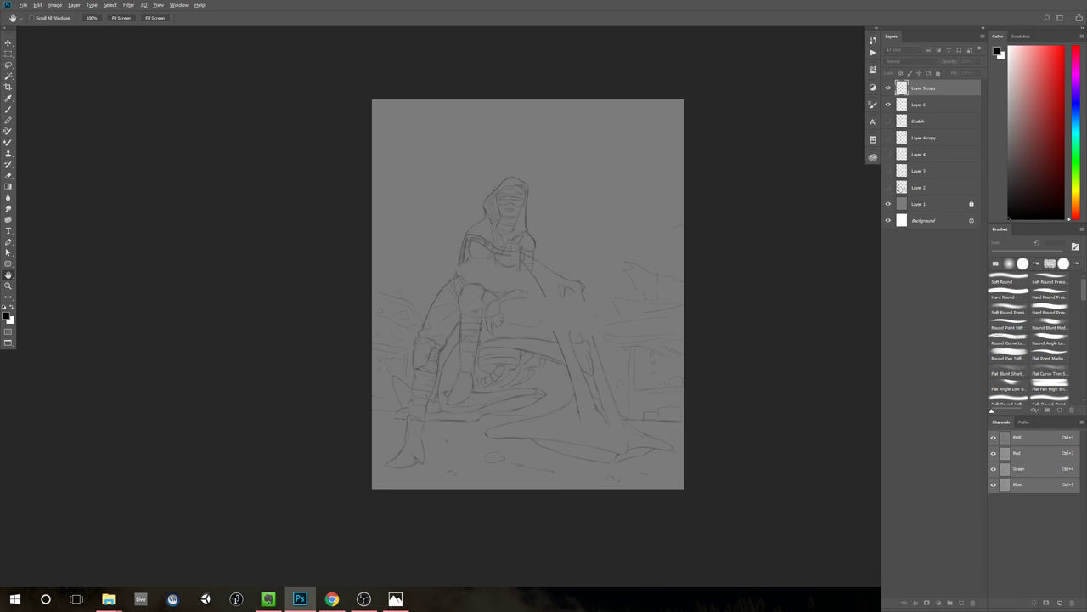
key("ctrl+alt+i")
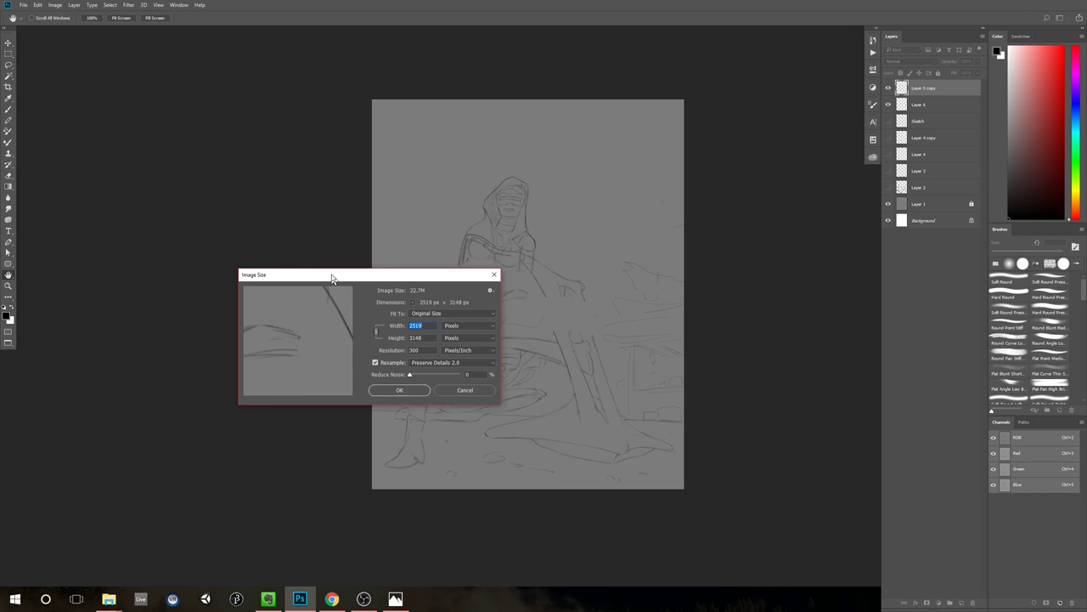
left_click_drag(374, 281, 282, 160)
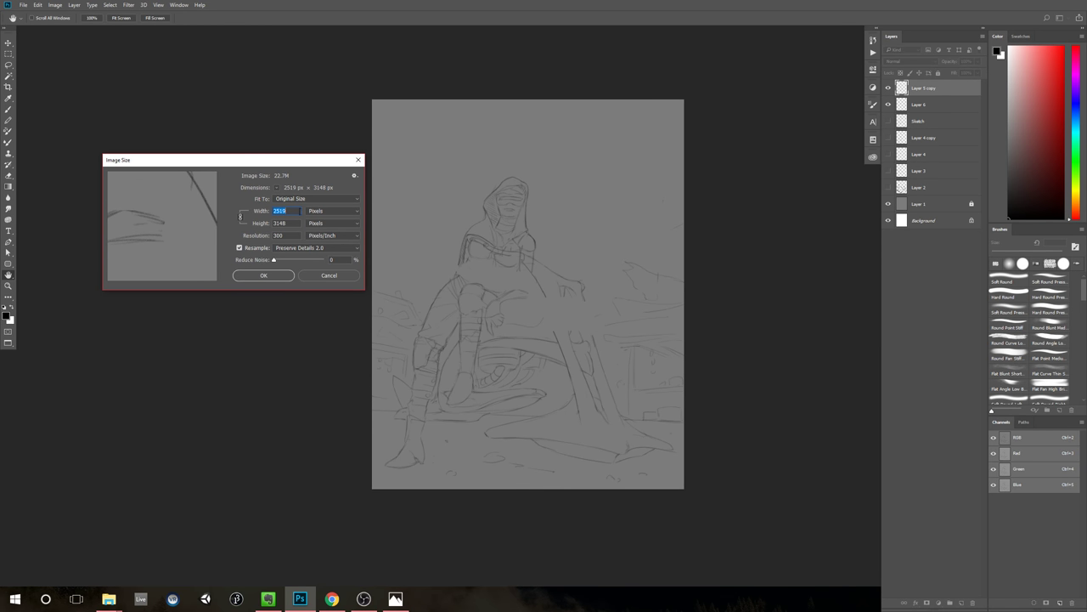
key("Tab")
type("5000")
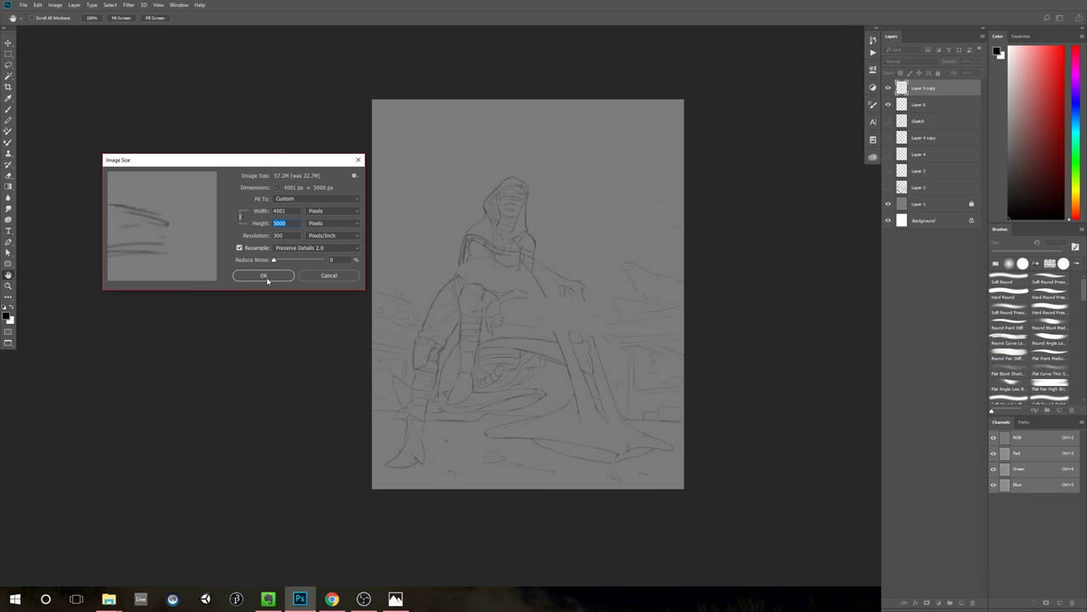
left_click(265, 277)
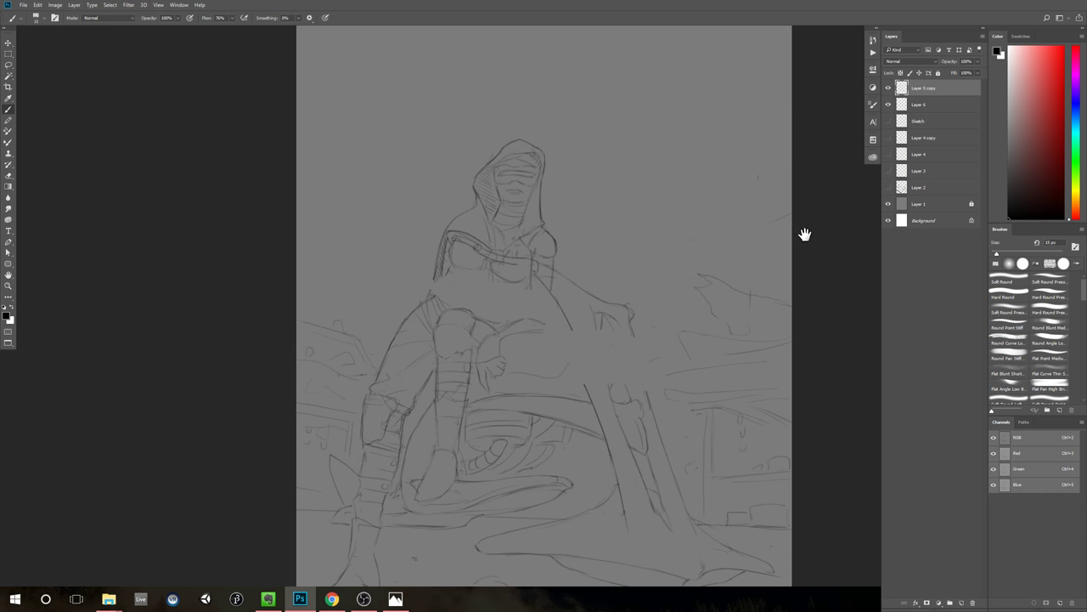
left_click_drag(804, 234, 722, 243)
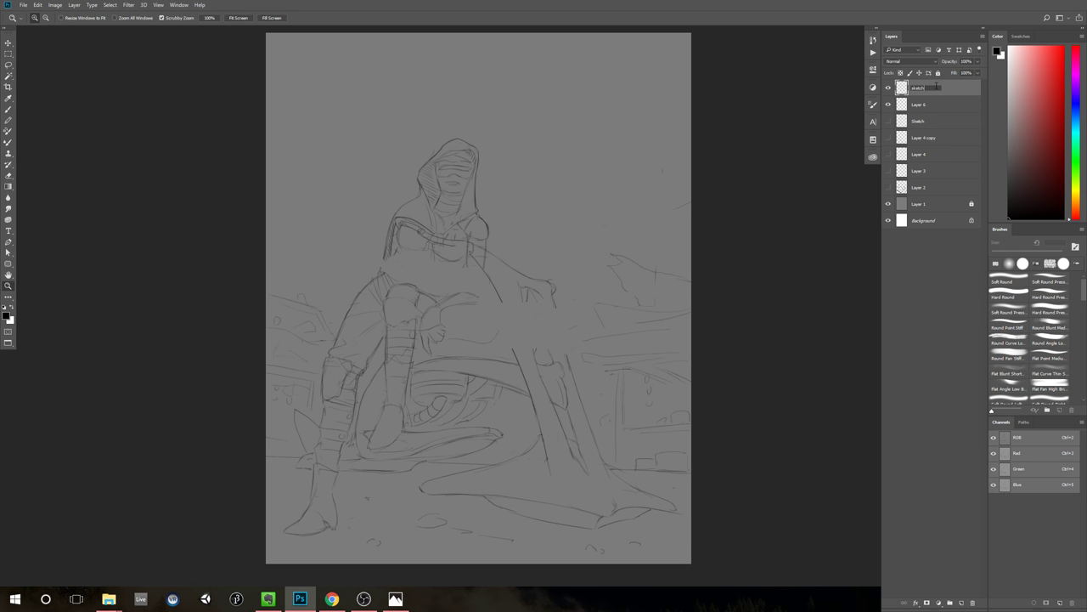
Step: Rename the older hidden Sketch layer to Sketch-ORI and colour-label it and the hidden layers down to Layer 2 red
left_click(926, 120)
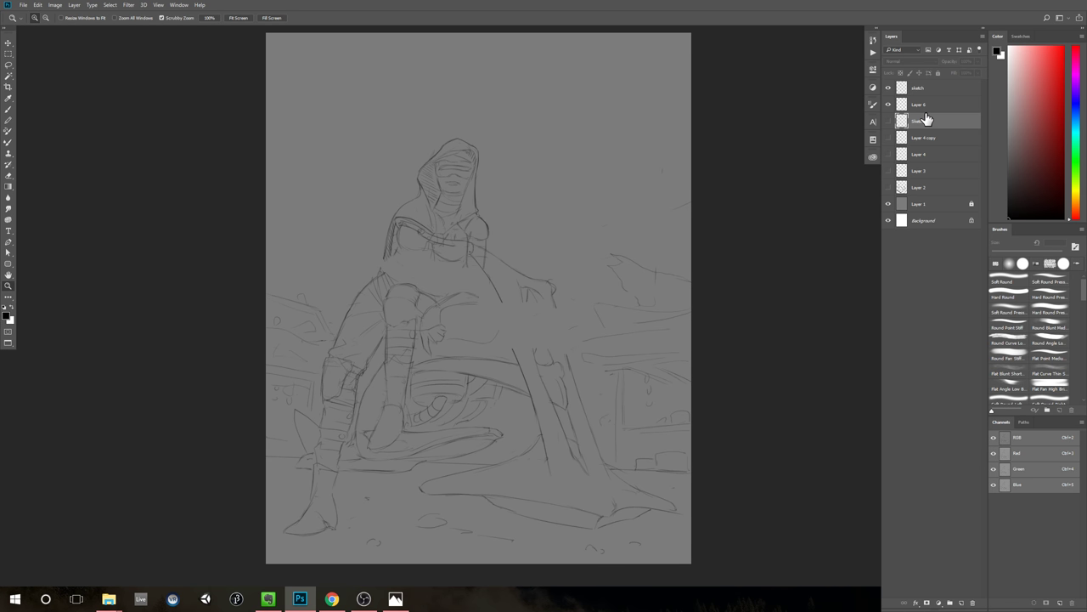
double_click(933, 119)
left_click(934, 187, "shift")
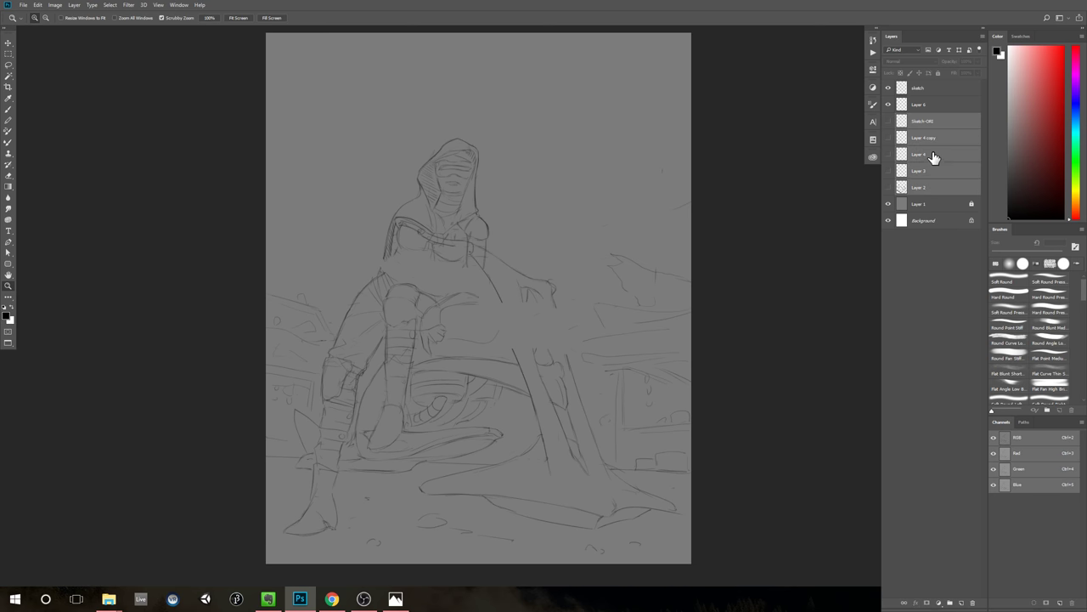
right_click(939, 146)
left_click(956, 446)
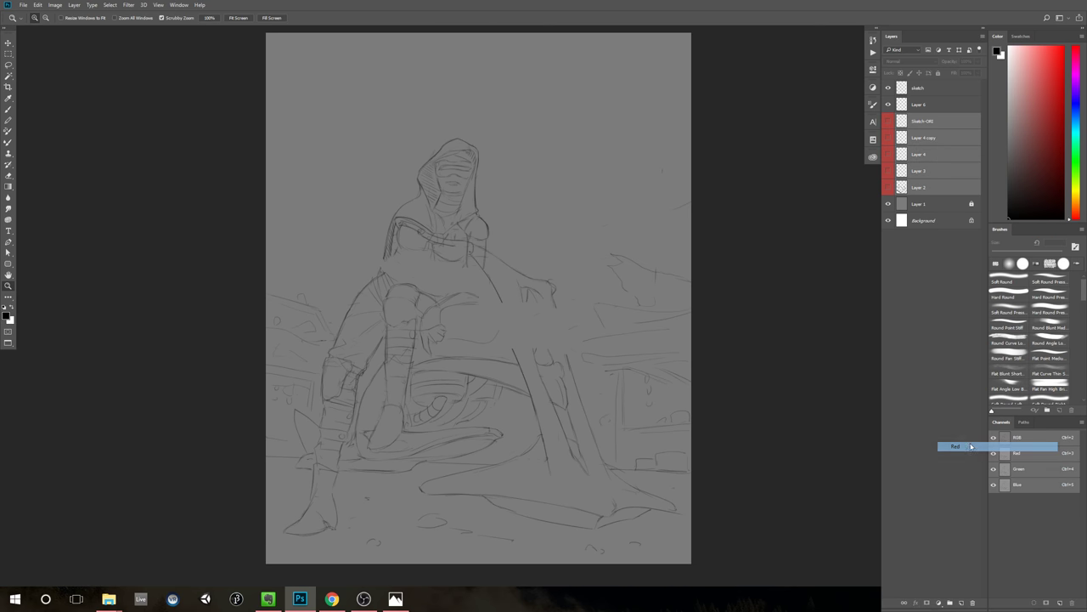
Step: On the top sketch layer, draw the figure's missing waist contours between the chest and hips with the pencil brush
left_click(957, 92)
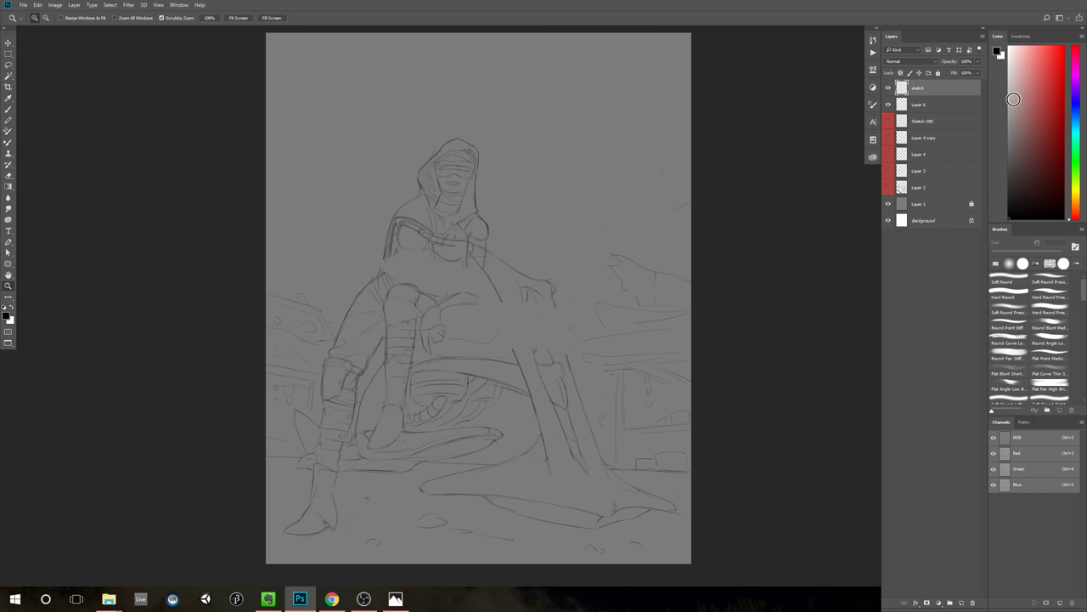
key("b")
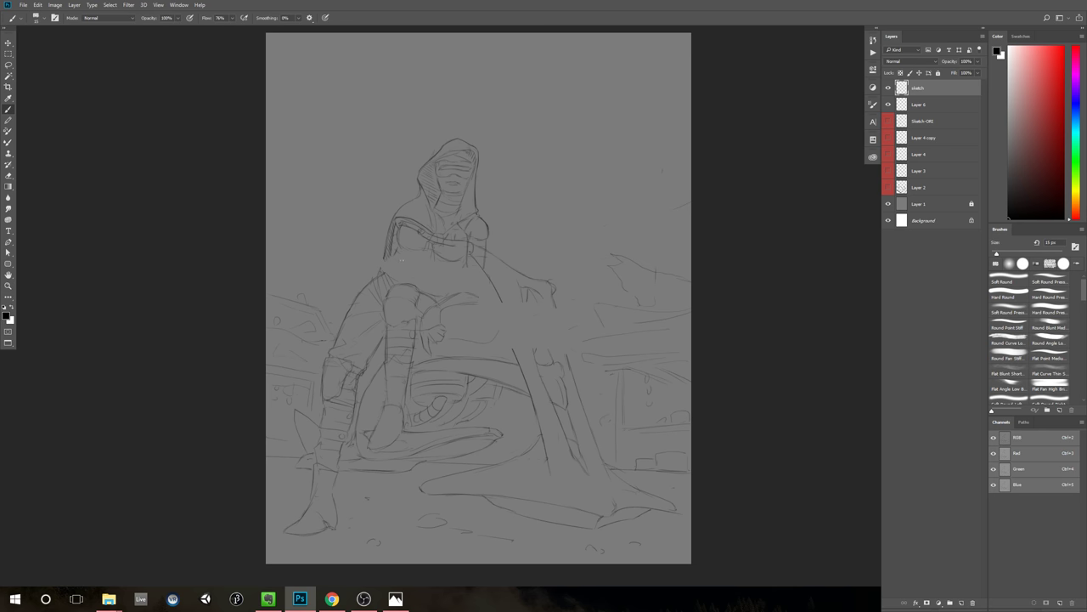
left_click_drag(461, 294, 538, 303)
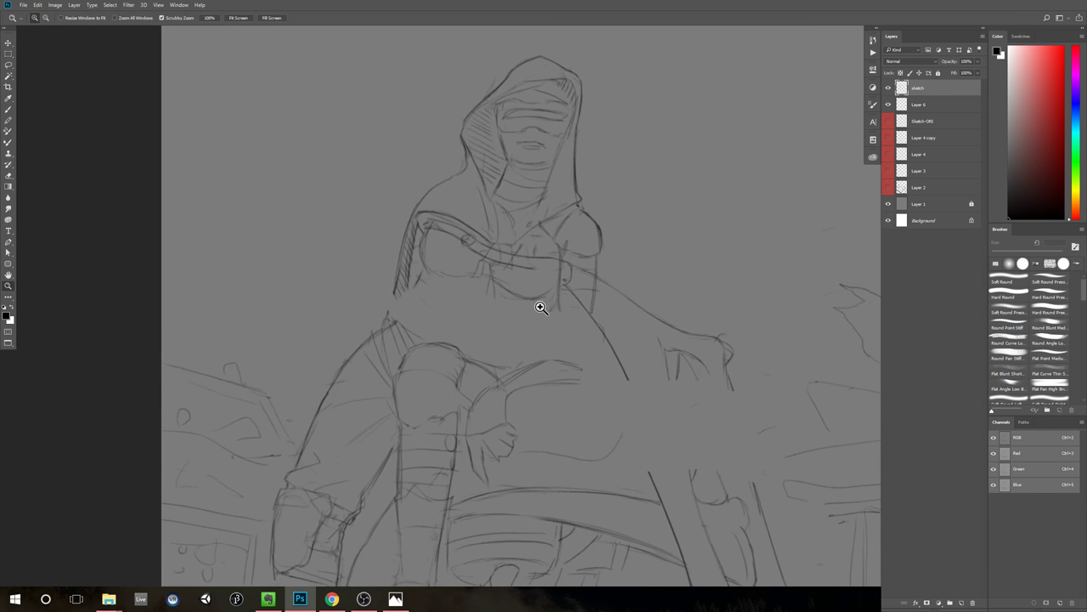
left_click_drag(473, 313, 457, 253)
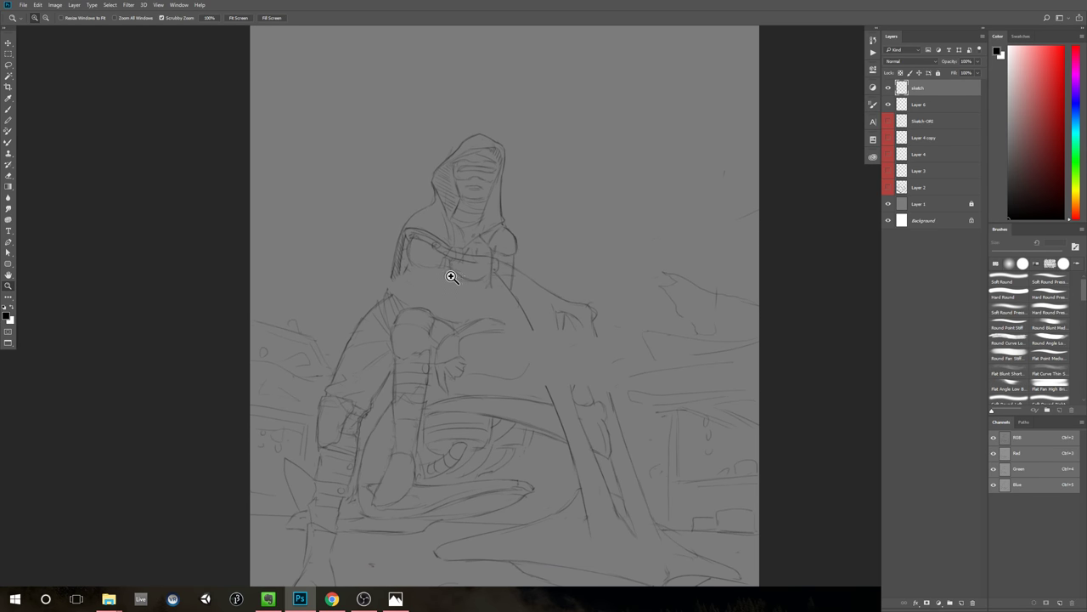
key("b")
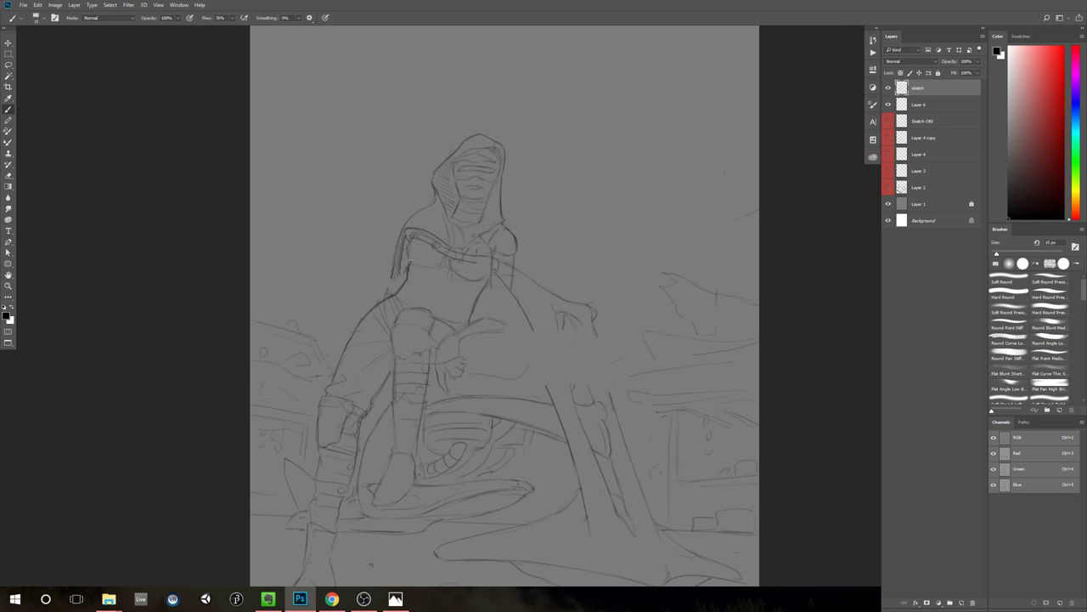
Step: Draw two pencil lines for the arm below the shoulder, running down beside the waist
scroll(715, 250, "down", 3)
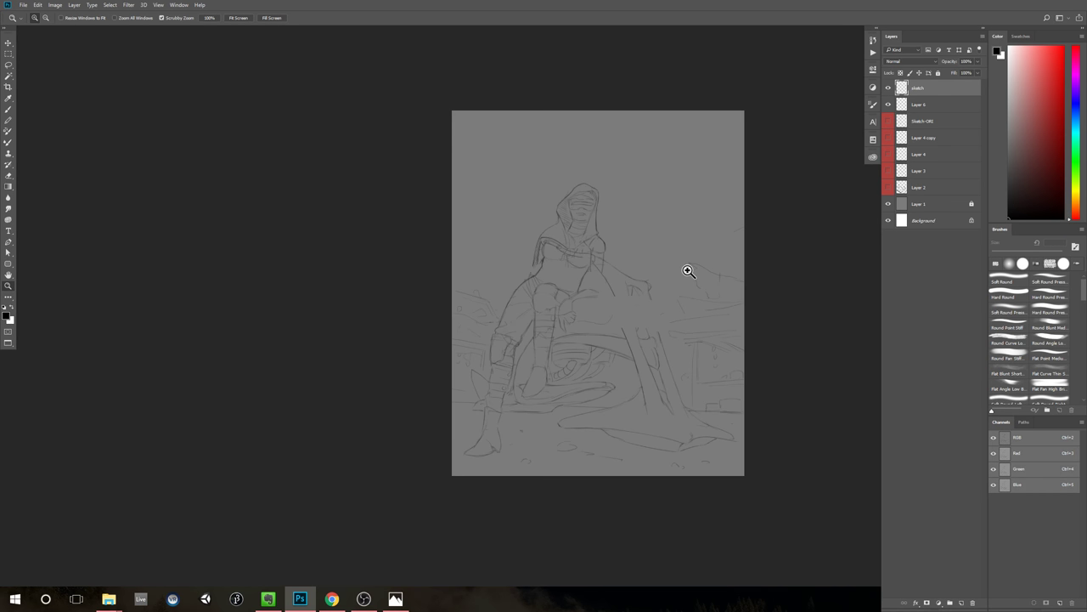
key("z")
left_click(594, 258)
key("b")
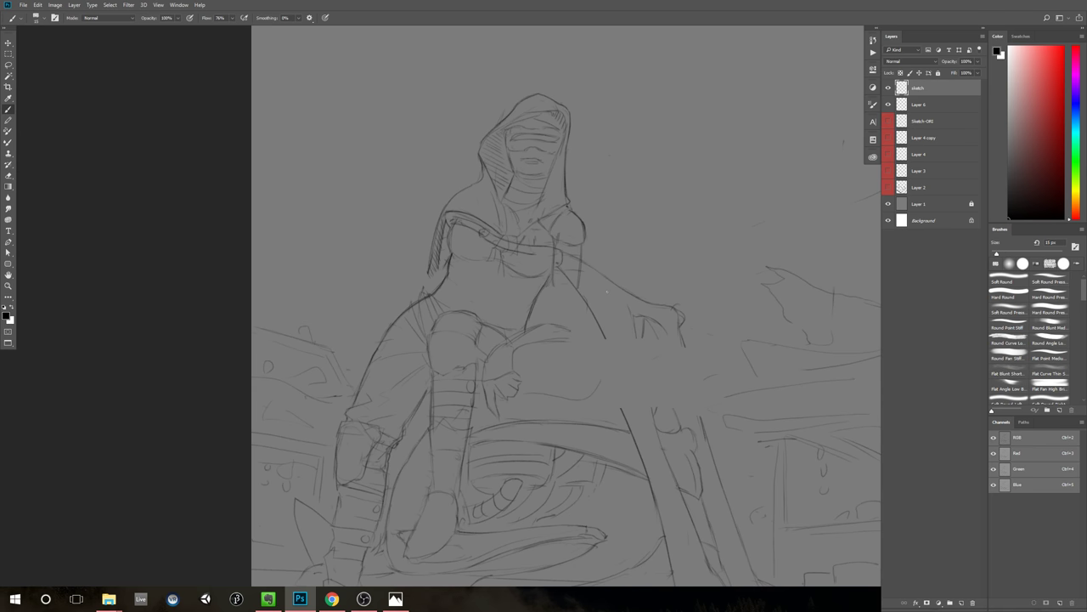
left_click_drag(556, 254, 553, 303)
left_click_drag(582, 253, 581, 304)
Step: Extend the arm lines down to the seat and redraw the curved contour the figure sits on
scroll(717, 270, "down", 3)
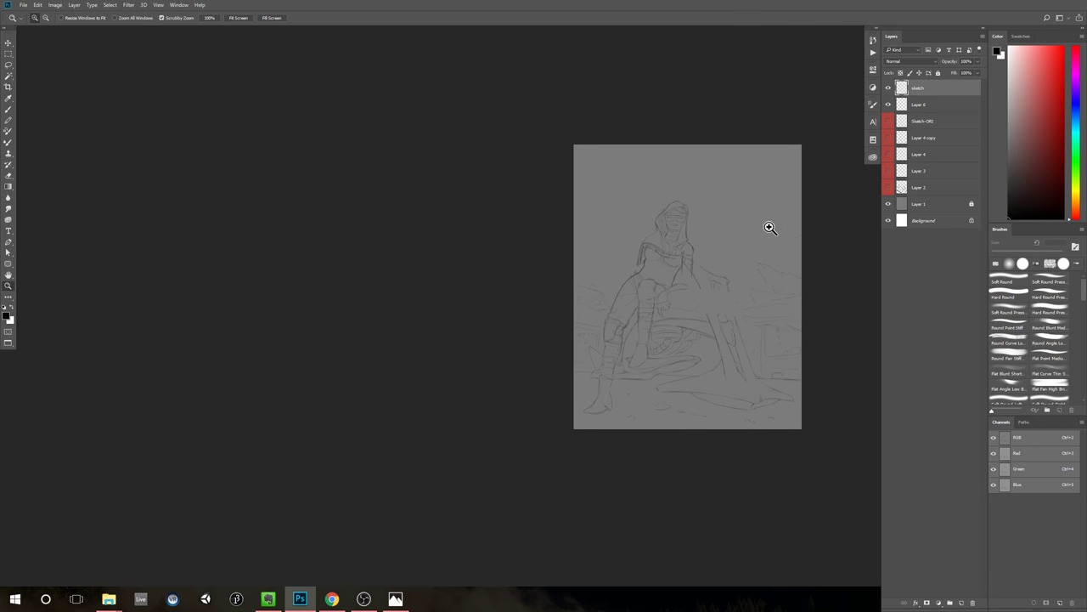
scroll(767, 226, "up", 1)
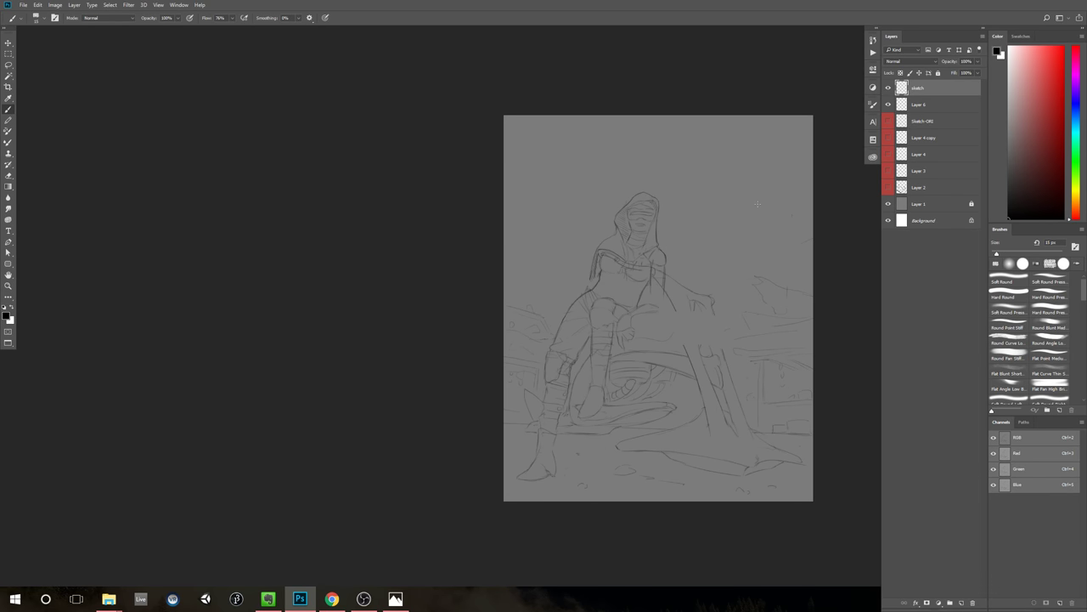
scroll(775, 204, "down", 2)
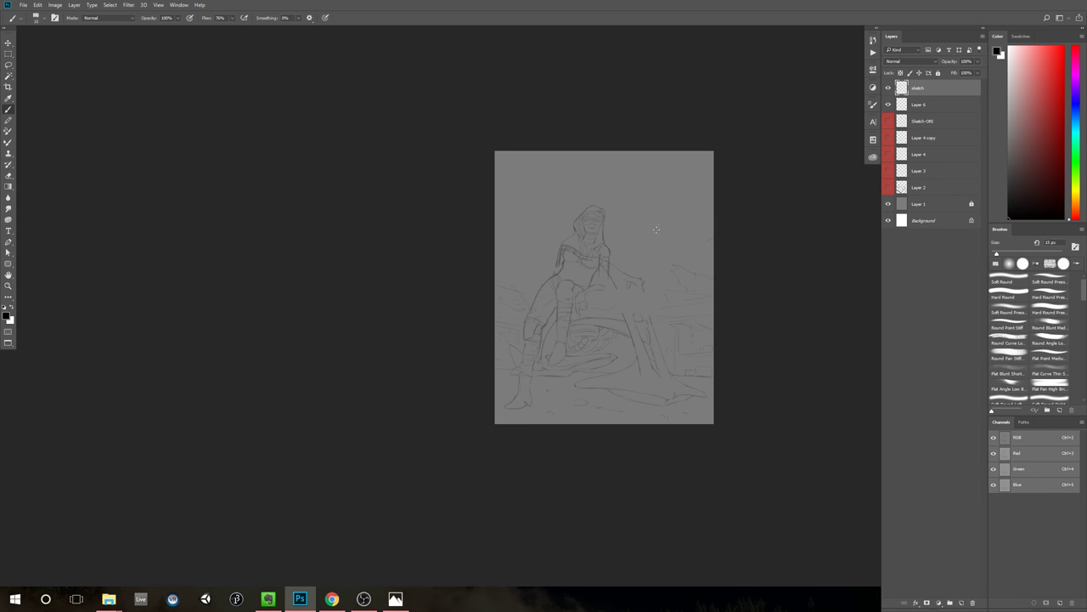
scroll(655, 229, "up", 4)
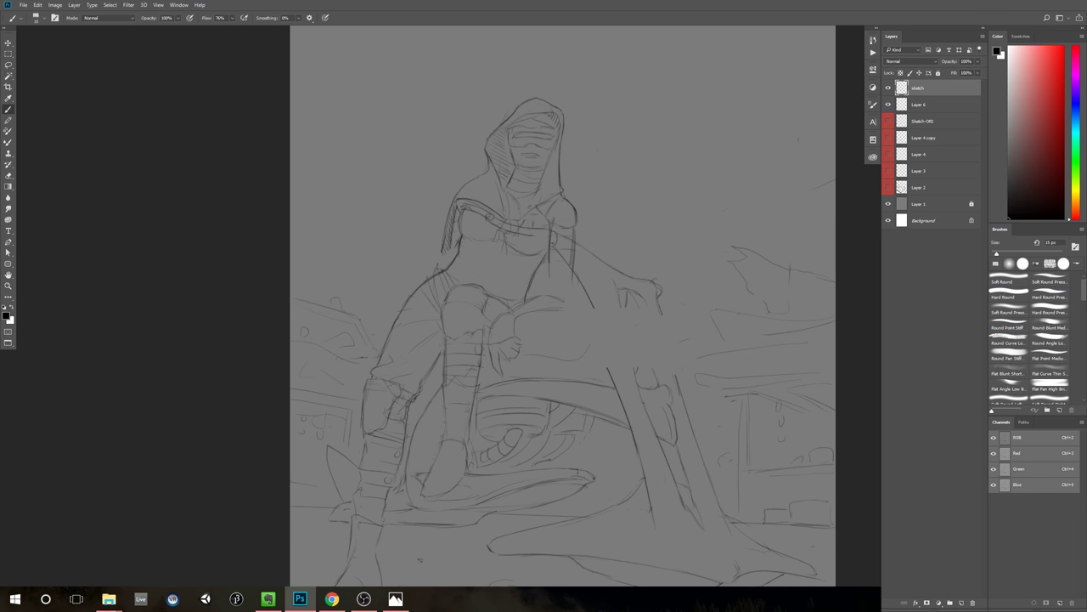
mouse_move(550, 258)
left_mouse_down()
mouse_move(554, 300)
mouse_move(574, 308)
mouse_move(526, 299)
left_mouse_up()
key("ctrl+z")
left_click_drag(595, 308, 523, 300)
Step: Enlarge the soft round eraser to 125 px and erase the hand beside the knee and the lower arm lines
scroll(637, 382, "down", 3, "alt")
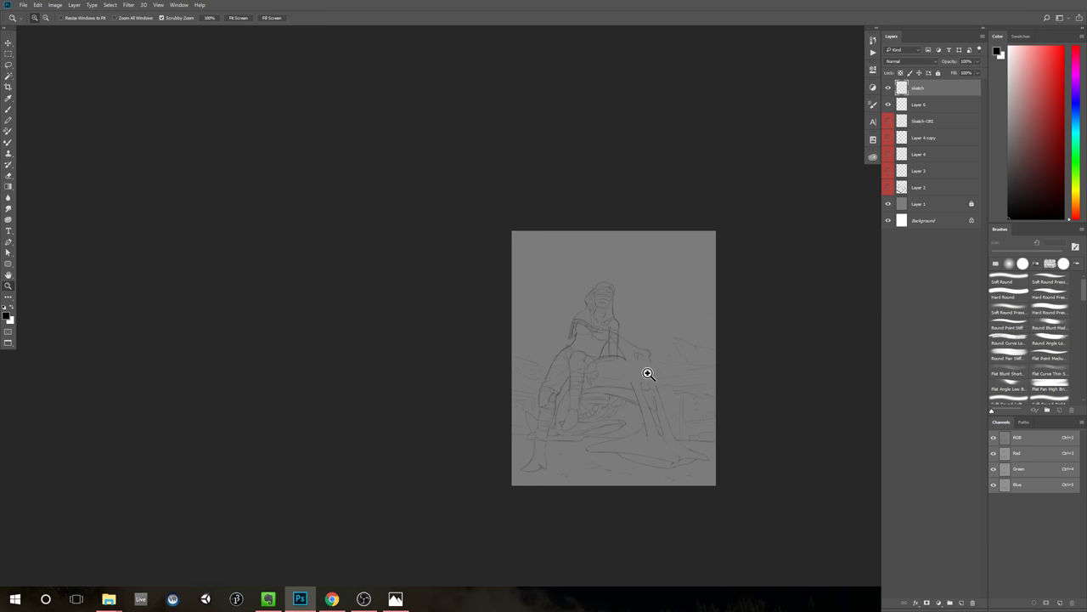
scroll(646, 374, "up", 1, "alt")
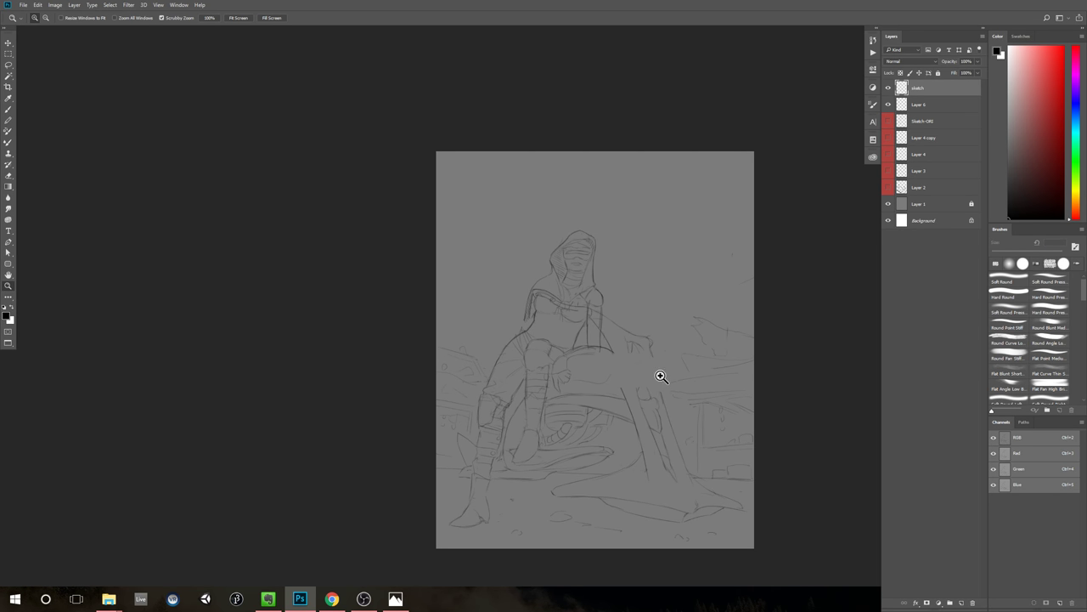
scroll(661, 374, "up", 2, "alt")
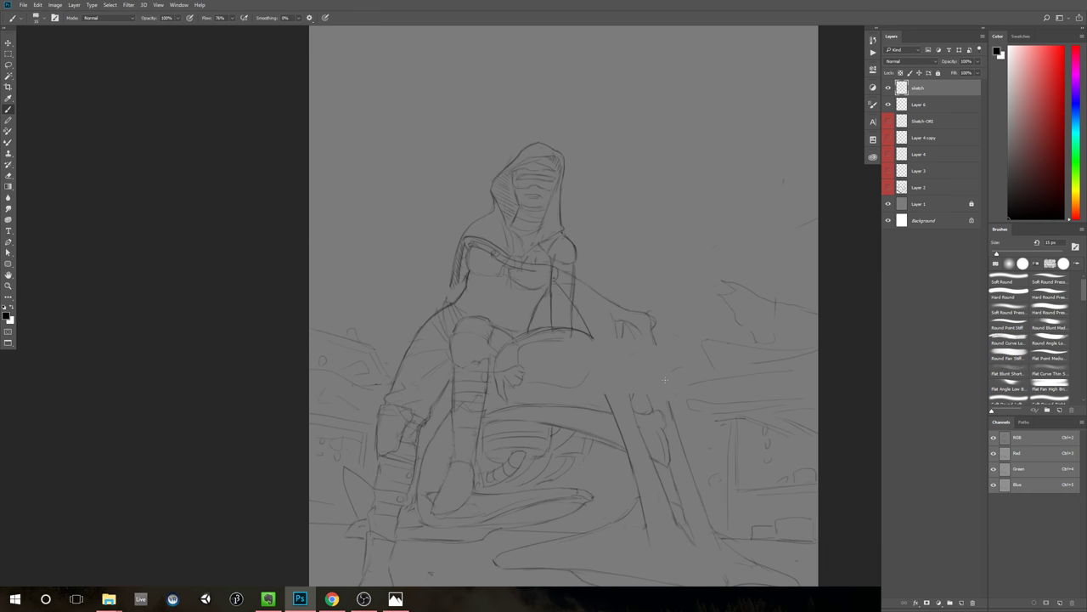
key("e")
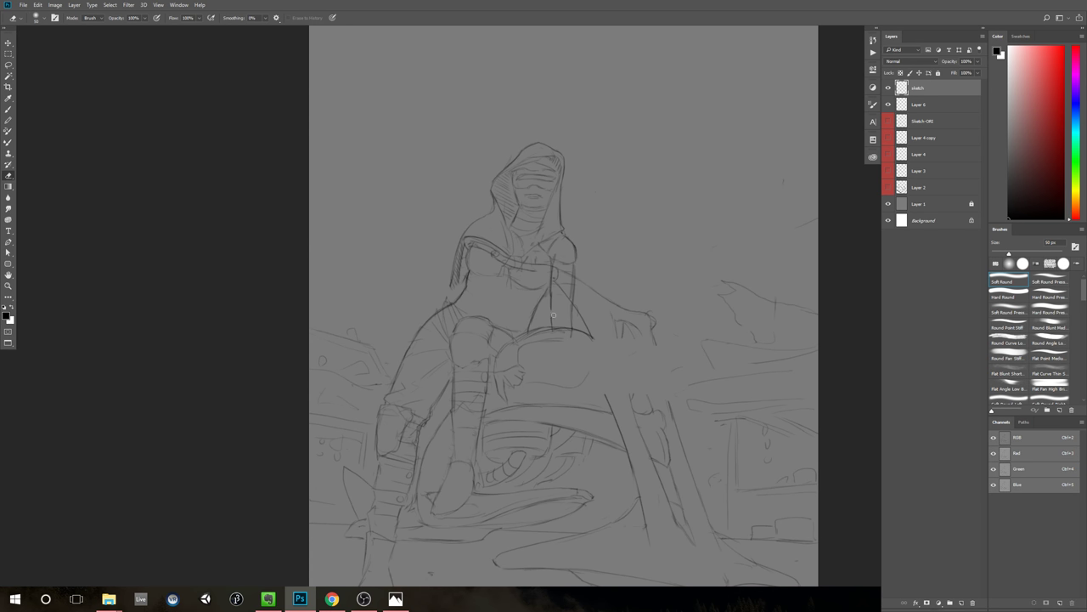
key("bracketright")
key("bracketright")
key("bracketright")
key("bracketright")
key("bracketright")
key("bracketright")
key("b")
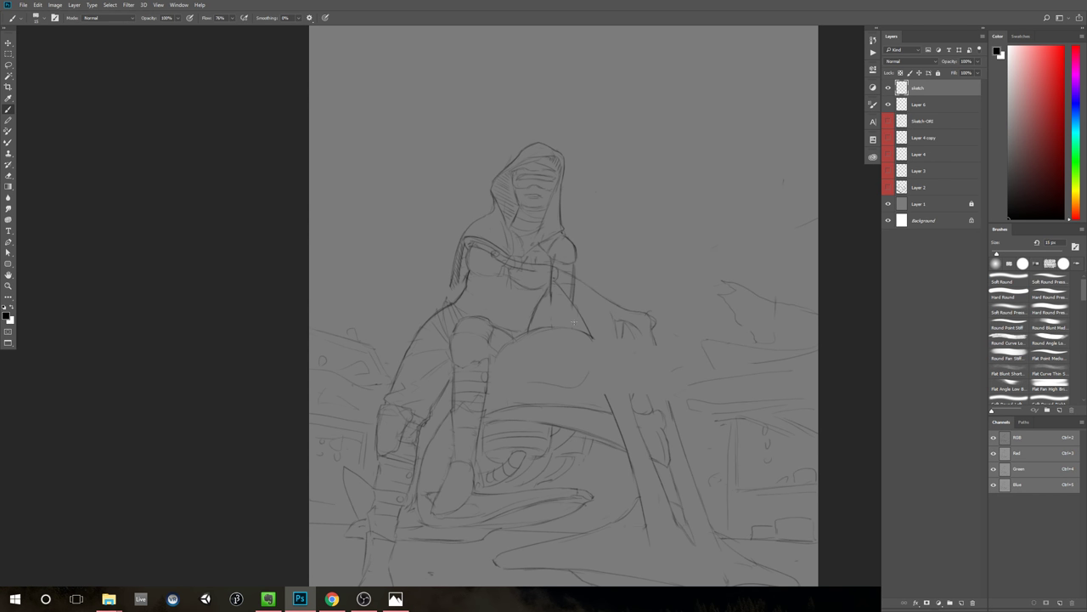
Step: Redraw the seat's curved upper contour beside the knee and clean up its far end with the eraser
left_click_drag(640, 343, 612, 226)
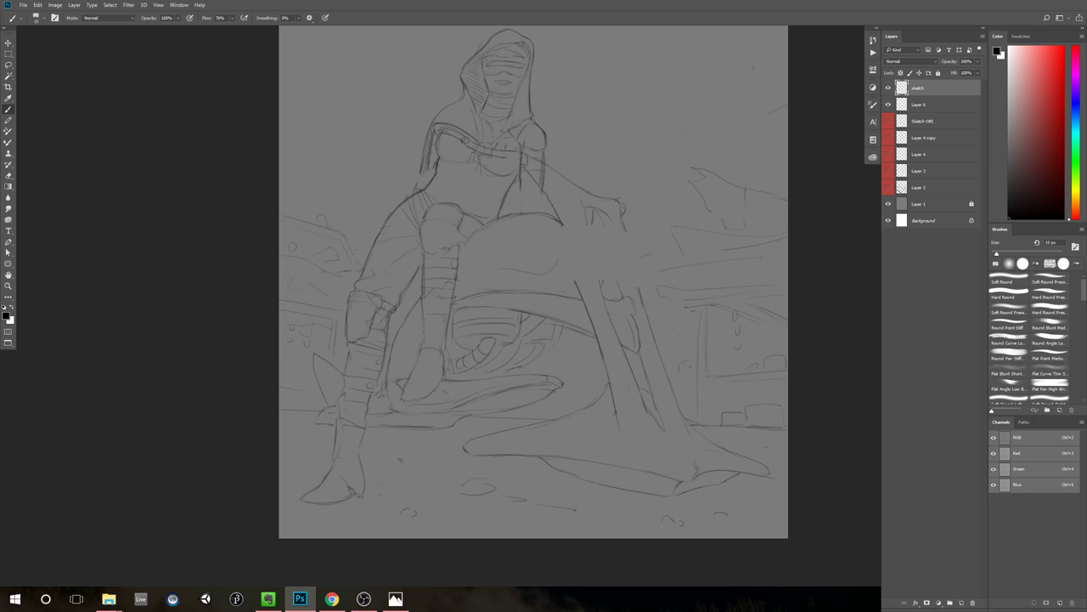
key("ctrl+z")
mouse_move(491, 225)
left_mouse_down()
mouse_move(560, 224)
mouse_move(495, 236)
mouse_move(508, 223)
mouse_move(478, 245)
left_mouse_up()
key("e")
key("b")
left_click_drag(520, 216, 544, 214)
key("e")
left_click_drag(549, 219, 534, 212)
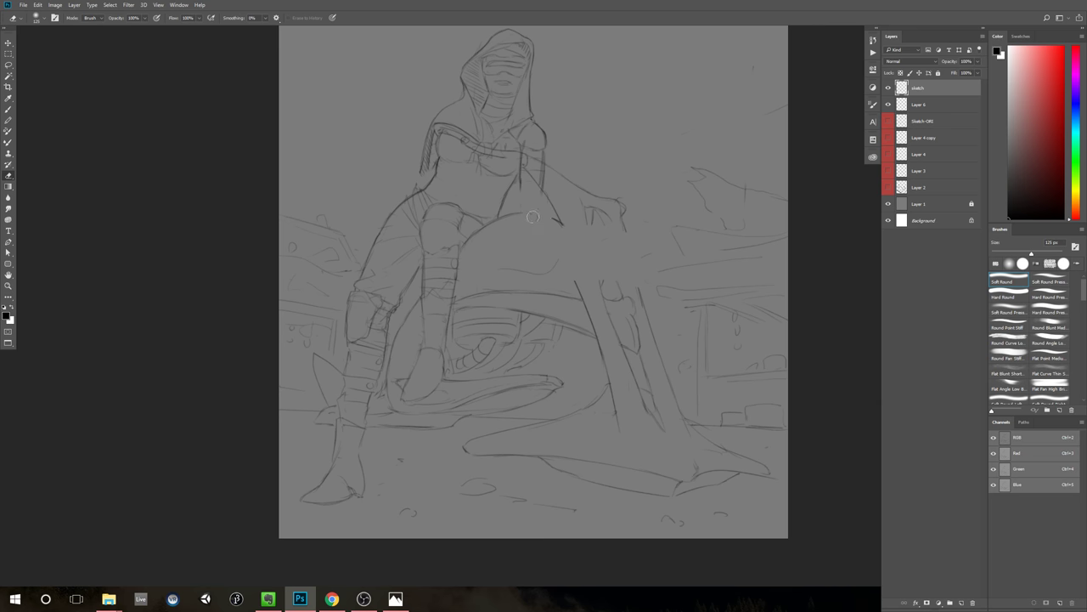
key("b")
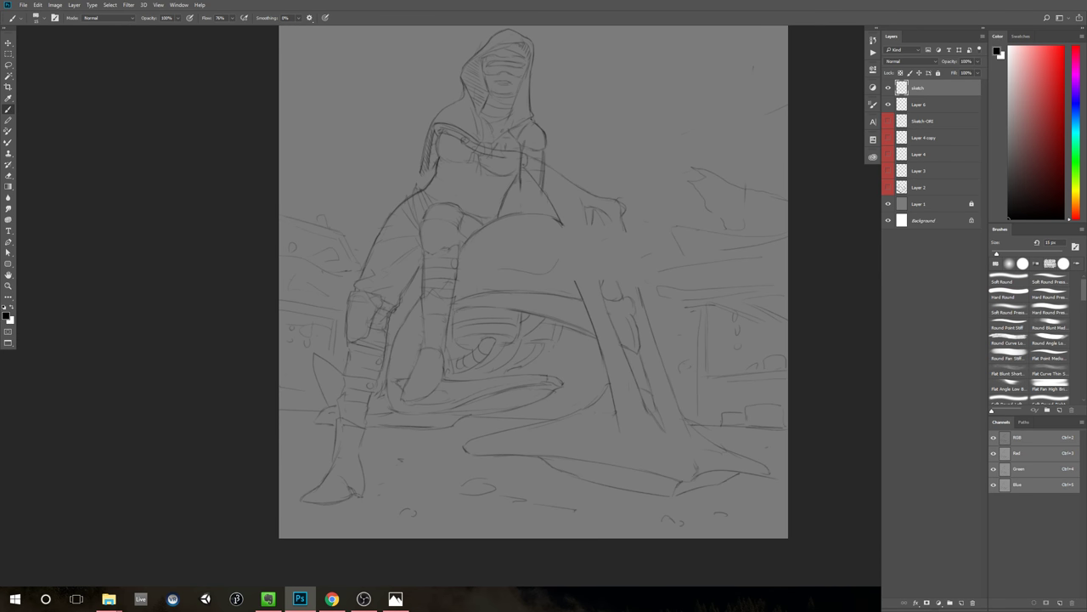
Step: Erase the dark ends of the old edge lines between the seat curve and the long slanted shape
mouse_move(669, 244)
left_mouse_down()
mouse_move(576, 277)
mouse_move(517, 276)
mouse_move(602, 276)
mouse_move(523, 292)
left_mouse_up()
left_click_drag(548, 286, 572, 276)
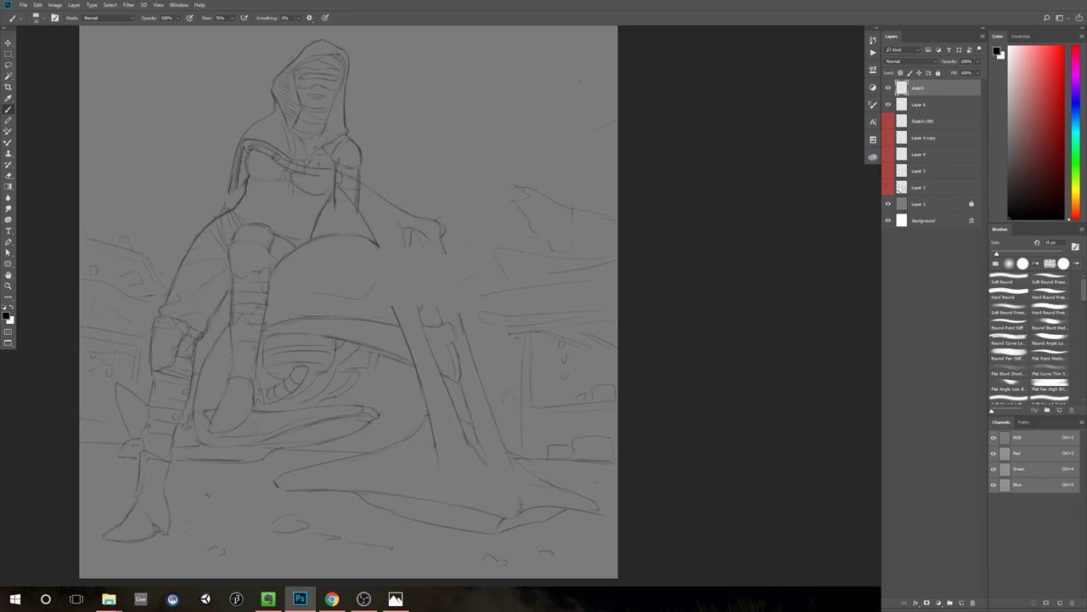
left_click_drag(372, 243, 396, 314)
key("ctrl+z")
key("e")
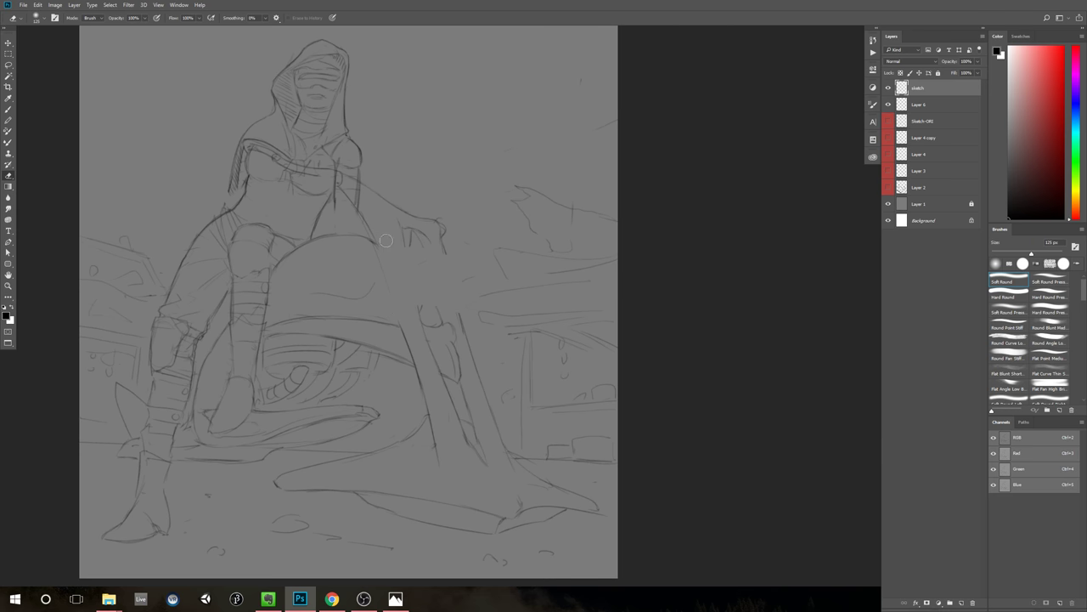
key("b")
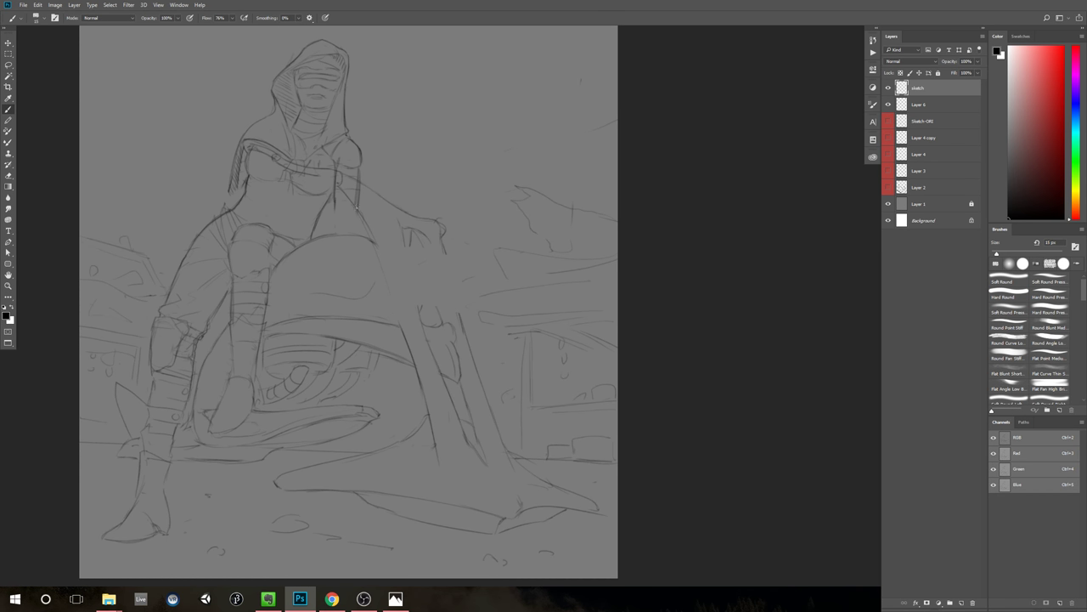
Step: Draw the near edge of the long slanted shape from the seat curve downward, plus its inner contour, undoing unsatisfactory strokes
left_click_drag(380, 243, 397, 319)
left_click_drag(385, 272, 402, 317)
key("ctrl+z")
left_click_drag(380, 253, 397, 323)
key("ctrl+z")
key("ctrl+z")
left_click_drag(371, 239, 406, 344)
left_click_drag(414, 294, 426, 347)
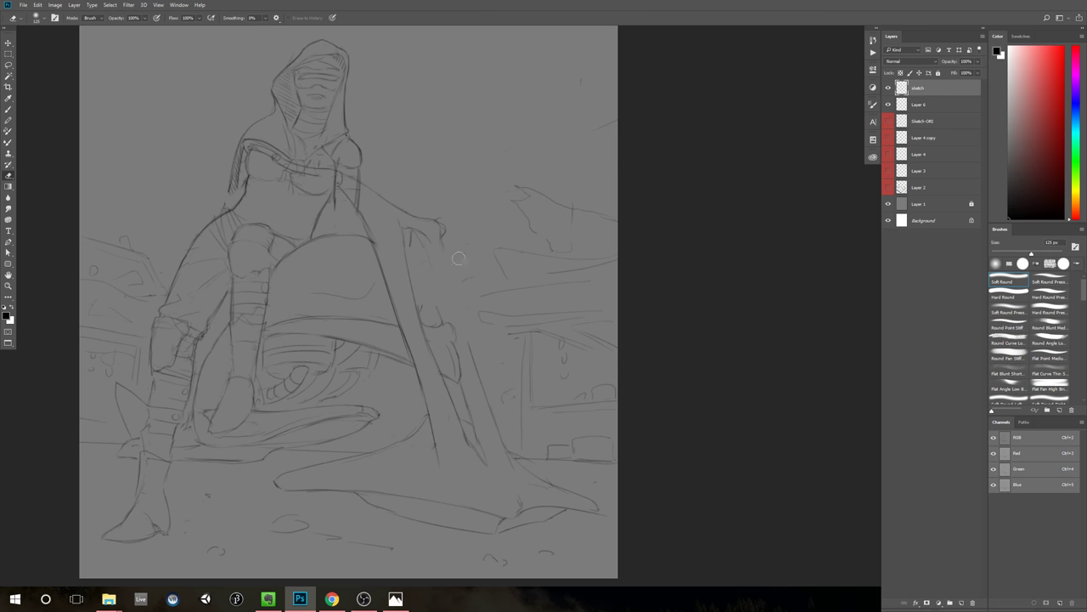
Step: Draw the slanted shape's far edge from the outstretched hand to the ground on a rotated canvas, then restore the upright view
left_click_drag(445, 265, 460, 328)
key("ctrl+z")
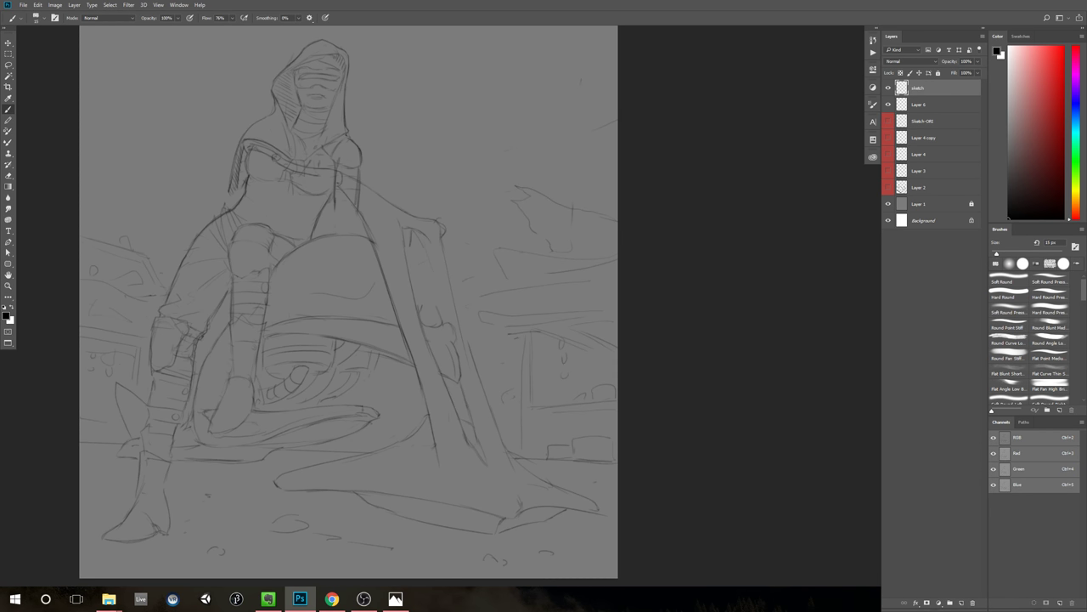
key("r")
mouse_move(466, 212)
left_mouse_down()
mouse_move(478, 175)
mouse_move(515, 165)
left_mouse_up()
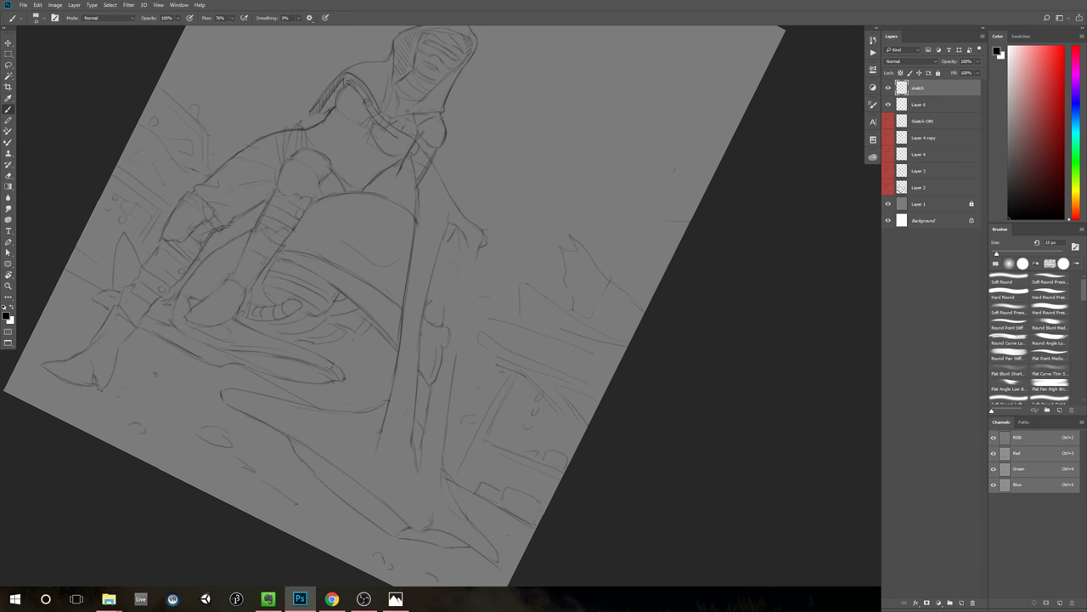
left_click_drag(478, 248, 453, 444)
key("ctrl+z")
left_click_drag(479, 247, 448, 435)
key("r")
mouse_move(614, 260)
left_mouse_down()
mouse_move(566, 212)
mouse_move(600, 241)
mouse_move(561, 249)
left_mouse_up()
left_click_drag(621, 226, 626, 273)
Step: Extend the cloak's back edge behind the shoulder down to the hip and tidy its end with the eraser
scroll(620, 273, "up", 5)
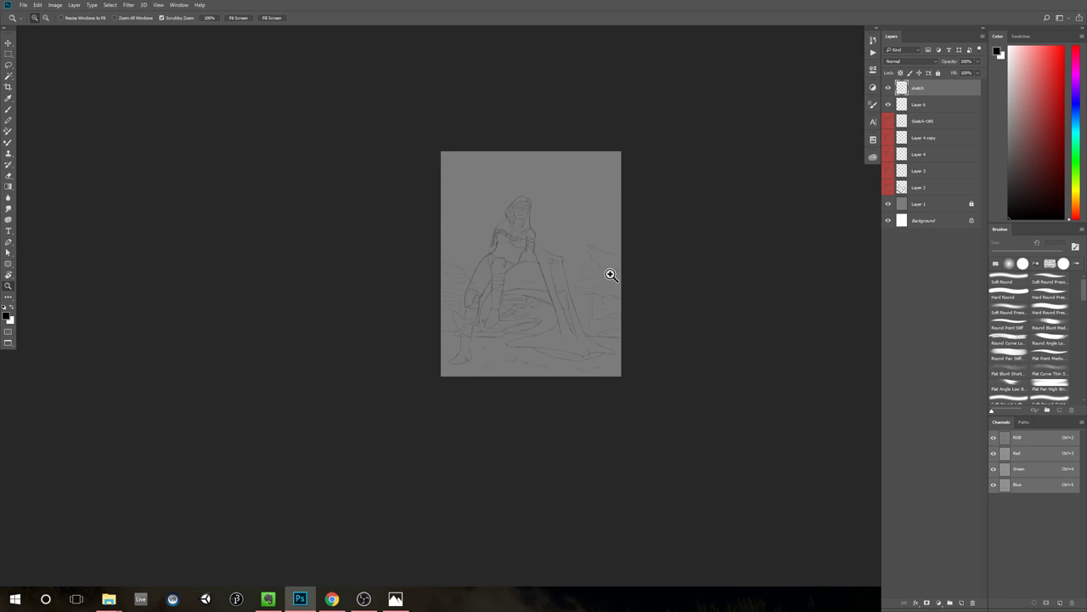
scroll(599, 284, "up", 2)
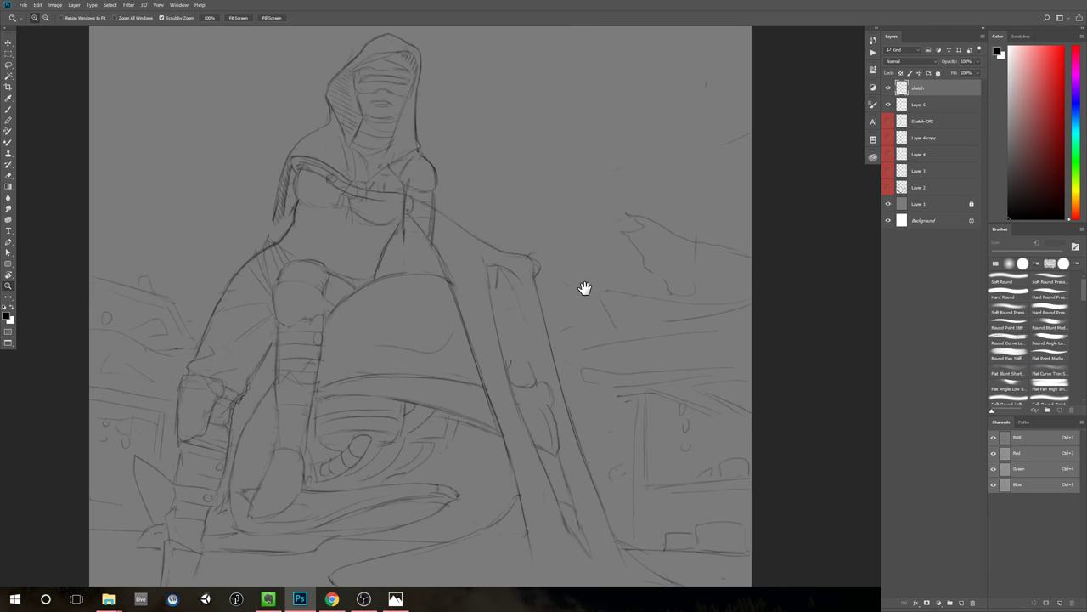
key("b")
scroll(583, 274, "down", 4)
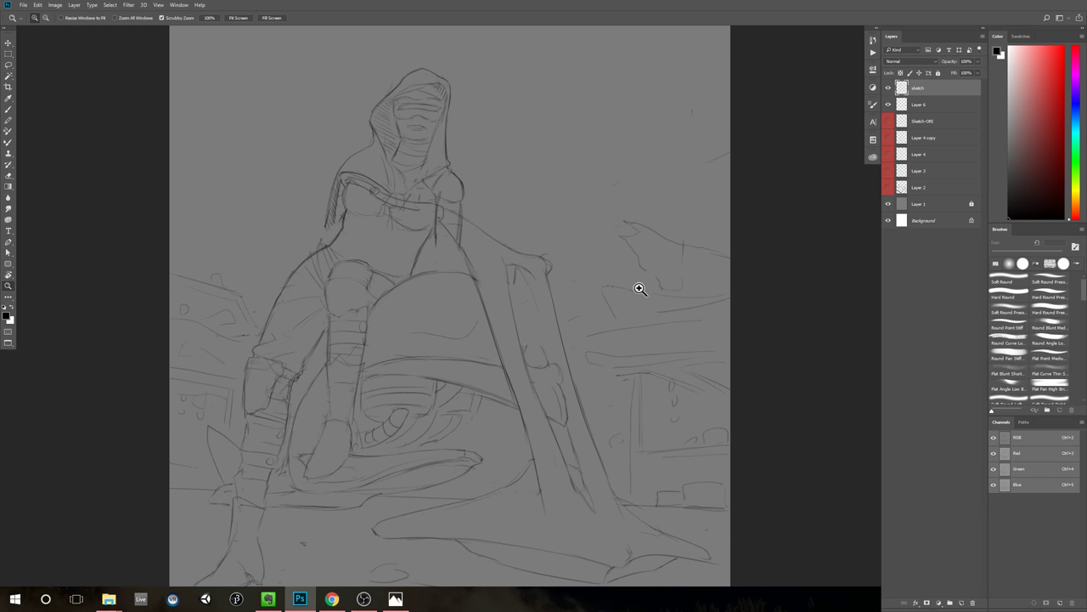
key("z")
mouse_move(597, 389)
left_mouse_down()
mouse_move(566, 407)
mouse_move(605, 471)
left_mouse_up()
mouse_move(480, 273)
left_mouse_down()
mouse_move(504, 290)
mouse_move(445, 213)
left_mouse_up()
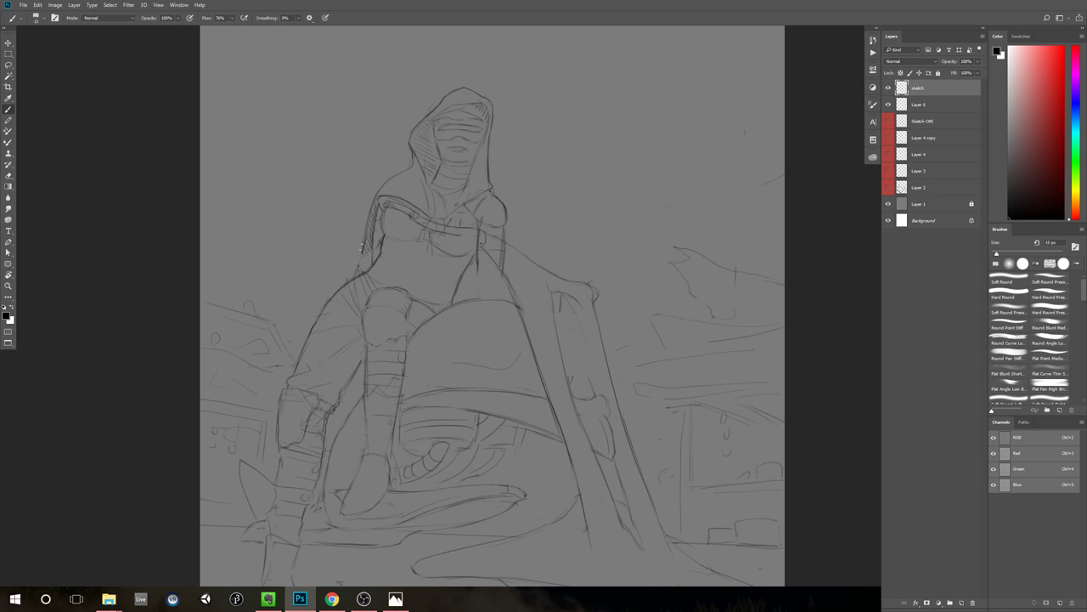
key("e")
left_click_drag(358, 262, 354, 271)
key("b")
Step: Reinforce the pencil lines along the figure's side, from the cloak strip behind the shoulder to the thigh
key("z")
mouse_move(570, 281)
left_mouse_down()
mouse_move(541, 291)
mouse_move(561, 284)
left_mouse_up()
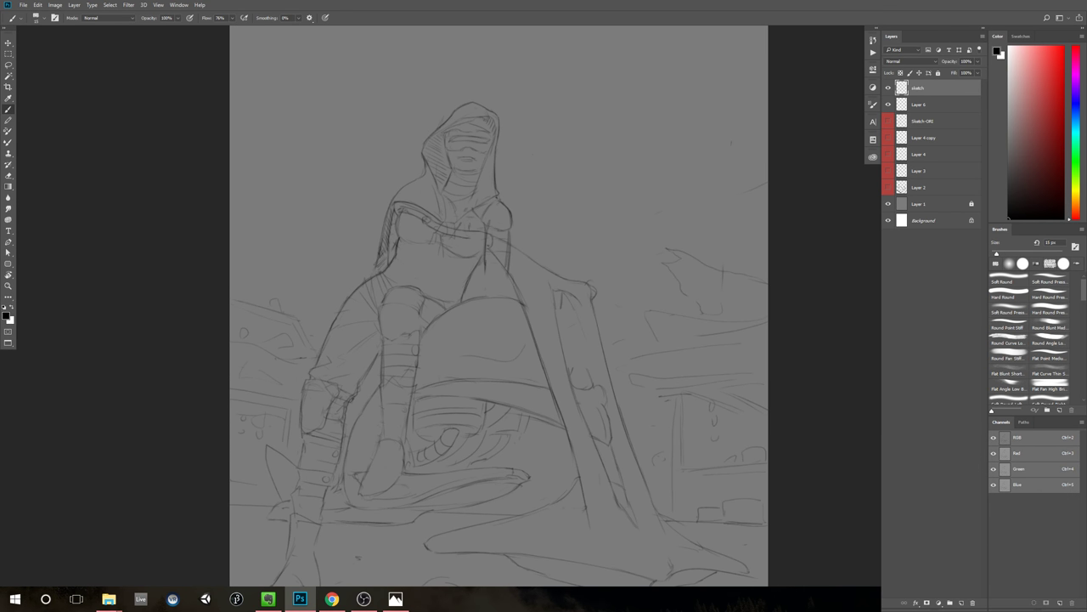
mouse_move(397, 222)
left_mouse_down()
mouse_move(389, 349)
mouse_move(378, 356)
left_mouse_up()
left_click_drag(383, 351, 397, 341)
key("z")
mouse_move(578, 361)
left_mouse_down()
mouse_move(529, 391)
mouse_move(547, 352)
left_mouse_up()
key("space")
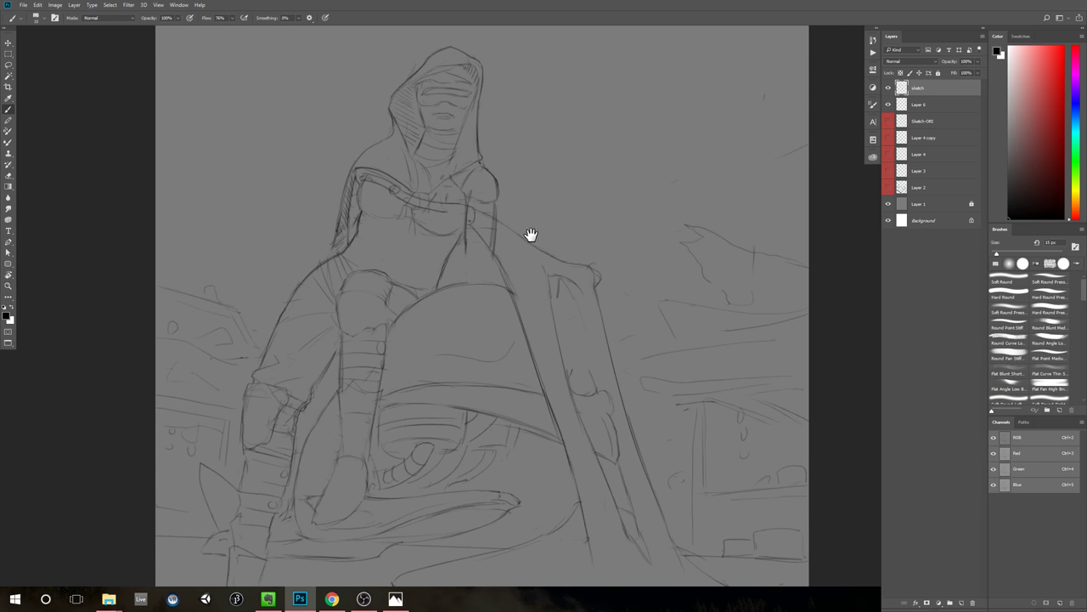
left_click_drag(532, 235, 515, 269)
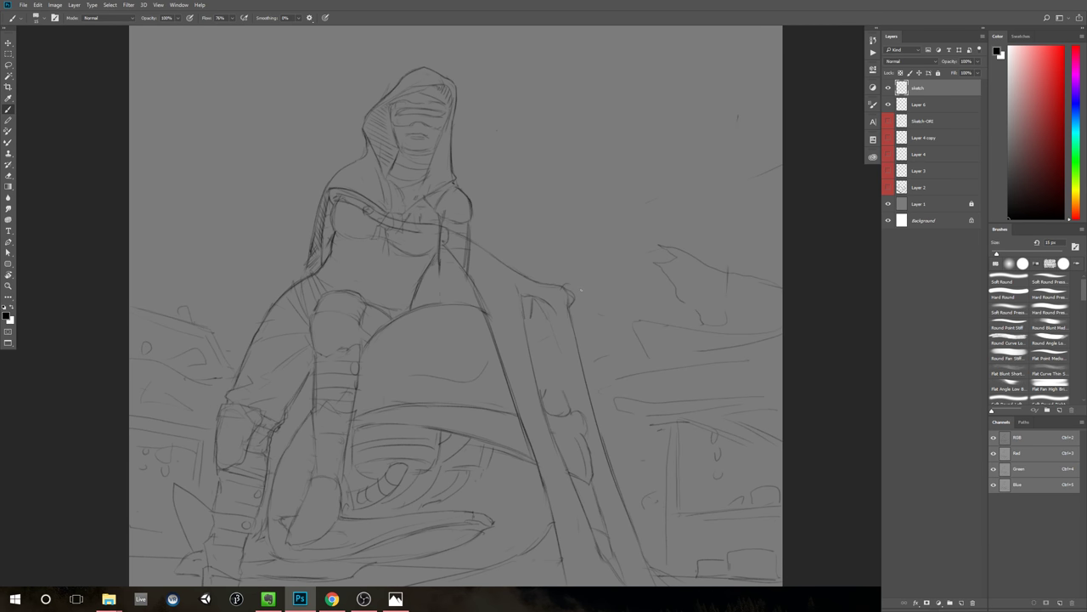
Step: Try sketching a small hand at the end of the outstretched arm, then undo its strokes
mouse_move(581, 280)
left_mouse_down()
mouse_move(594, 296)
mouse_move(568, 289)
mouse_move(599, 299)
left_mouse_up()
scroll(632, 264, "down", 3)
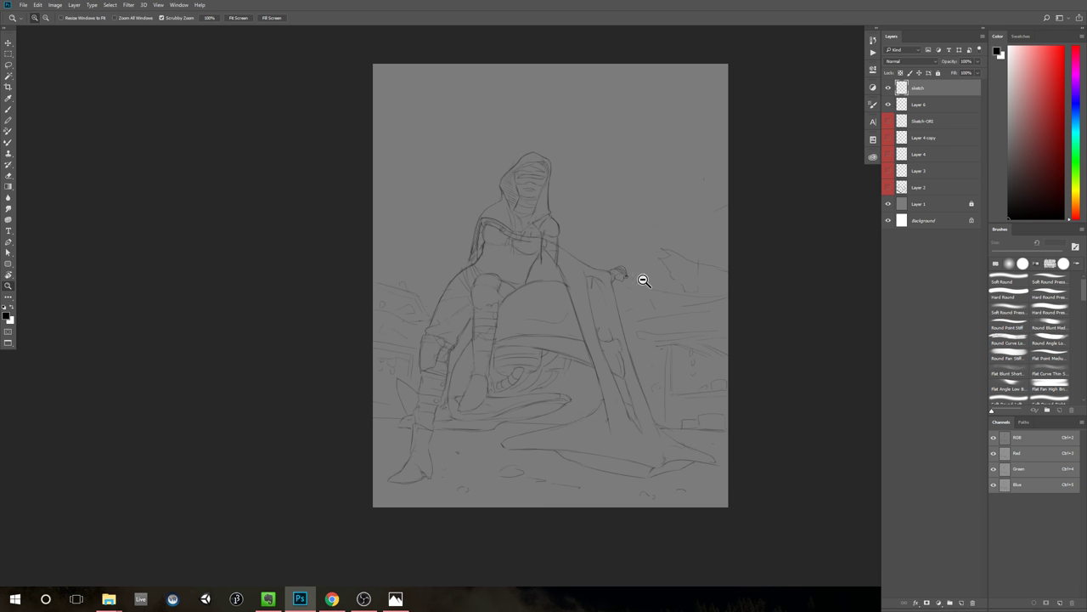
scroll(629, 281, "up", 1)
mouse_move(537, 262)
left_mouse_down()
mouse_move(559, 274)
mouse_move(541, 282)
mouse_move(539, 260)
mouse_move(620, 262)
left_mouse_up()
left_click_drag(530, 282, 600, 268)
left_click_drag(608, 265, 627, 268)
mouse_move(722, 258)
left_mouse_down()
mouse_move(683, 274)
mouse_move(707, 269)
mouse_move(680, 257)
left_mouse_up()
key("b")
key("ctrl+z")
key("ctrl+z")
key("ctrl+z")
key("ctrl+z")
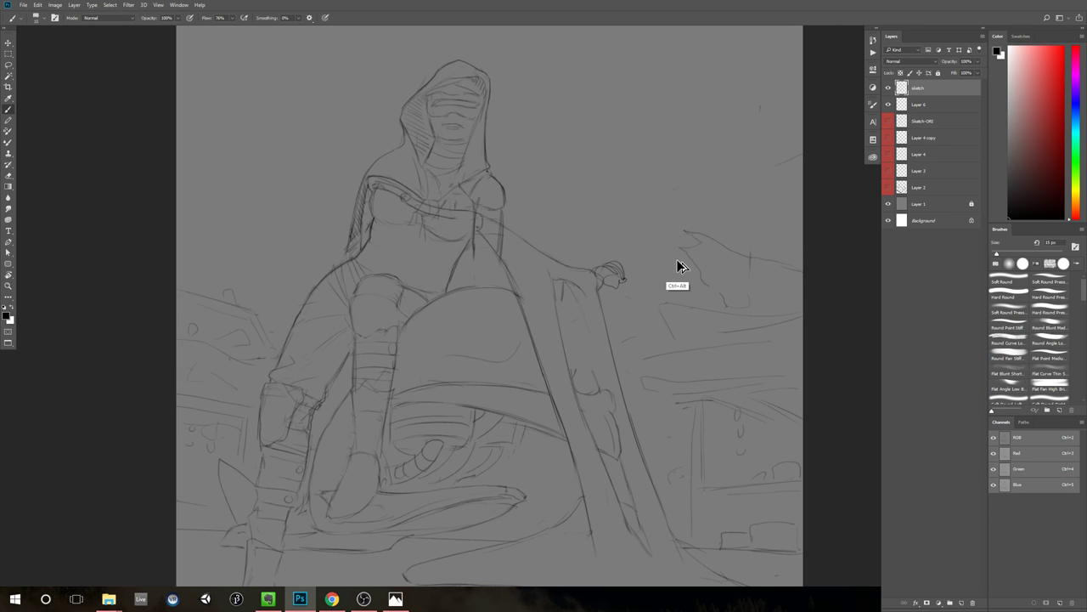
Step: Try sketching a boxy fist in front of the chest with wrist lines beneath it, then undo the strokes
left_click_drag(637, 258, 678, 292)
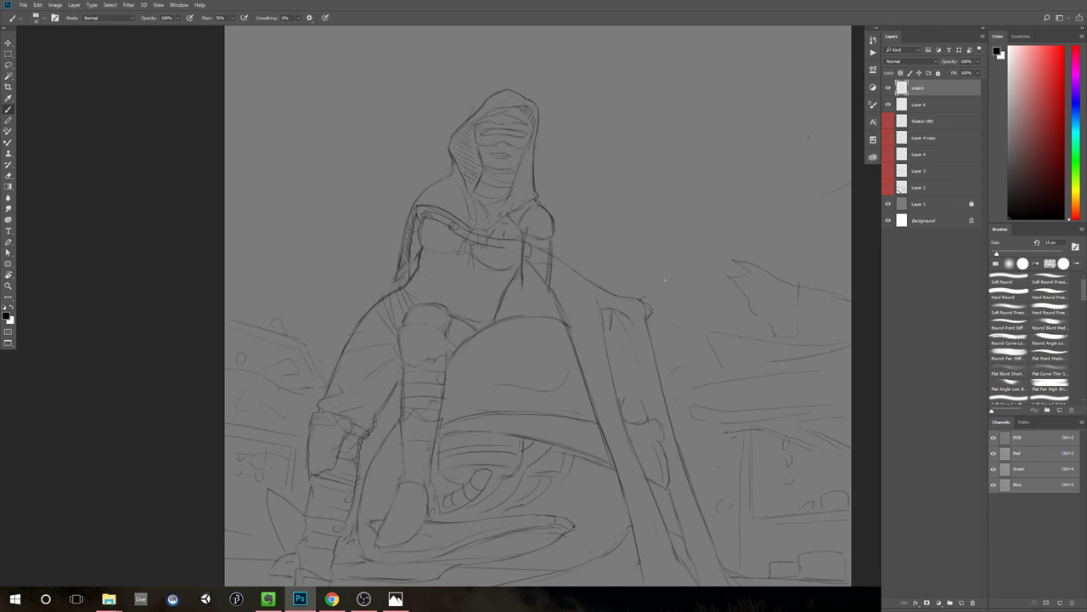
mouse_move(487, 244)
left_mouse_down()
mouse_move(516, 237)
mouse_move(523, 259)
left_mouse_up()
left_click_drag(515, 234, 527, 264)
left_click_drag(524, 264, 488, 261)
left_click_drag(634, 270, 584, 304)
key("b")
left_click_drag(613, 270, 648, 262)
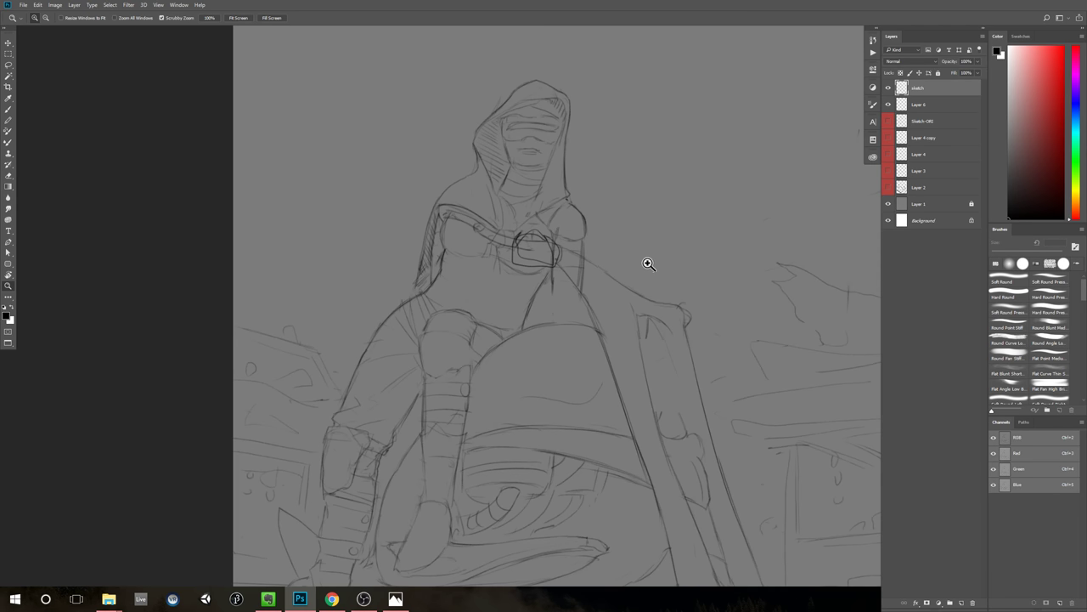
mouse_move(540, 265)
left_mouse_down()
mouse_move(556, 305)
mouse_move(578, 307)
left_mouse_up()
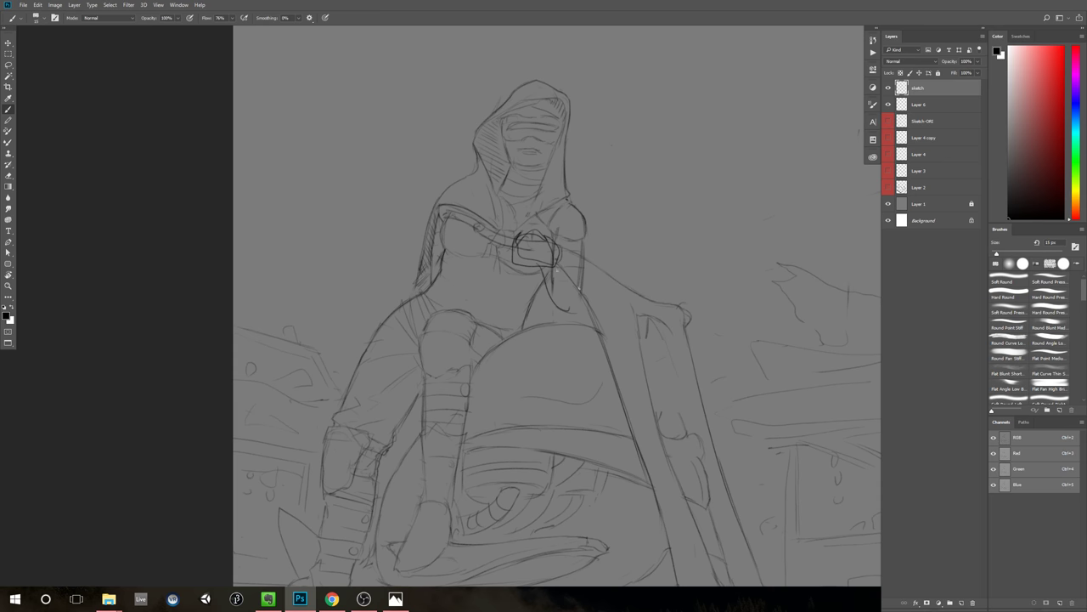
left_click_drag(544, 272, 574, 315)
left_click_drag(697, 263, 643, 292)
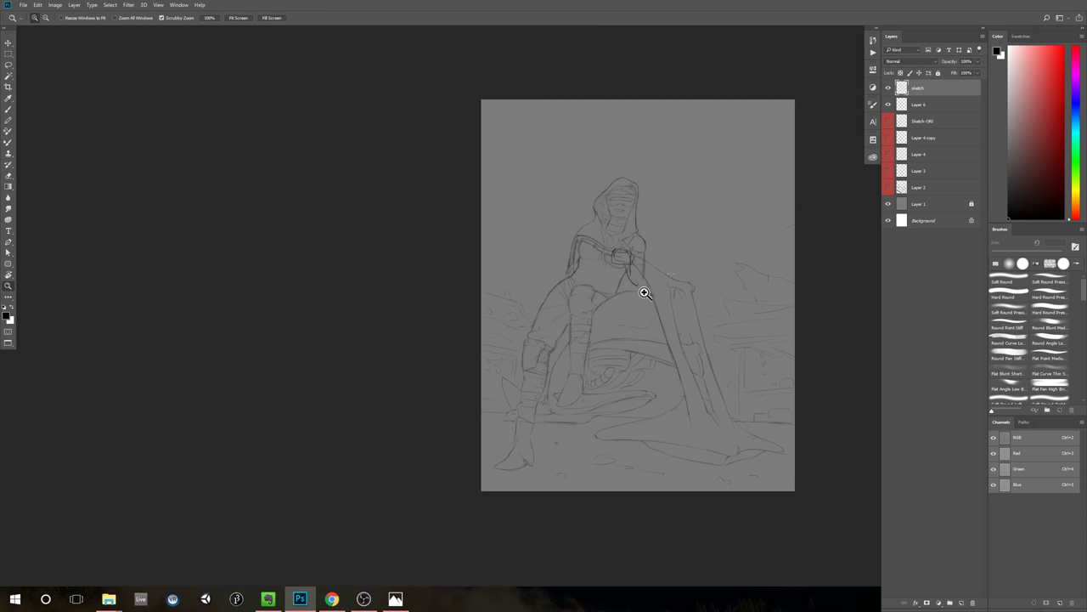
left_click(747, 235, "ctrl+alt")
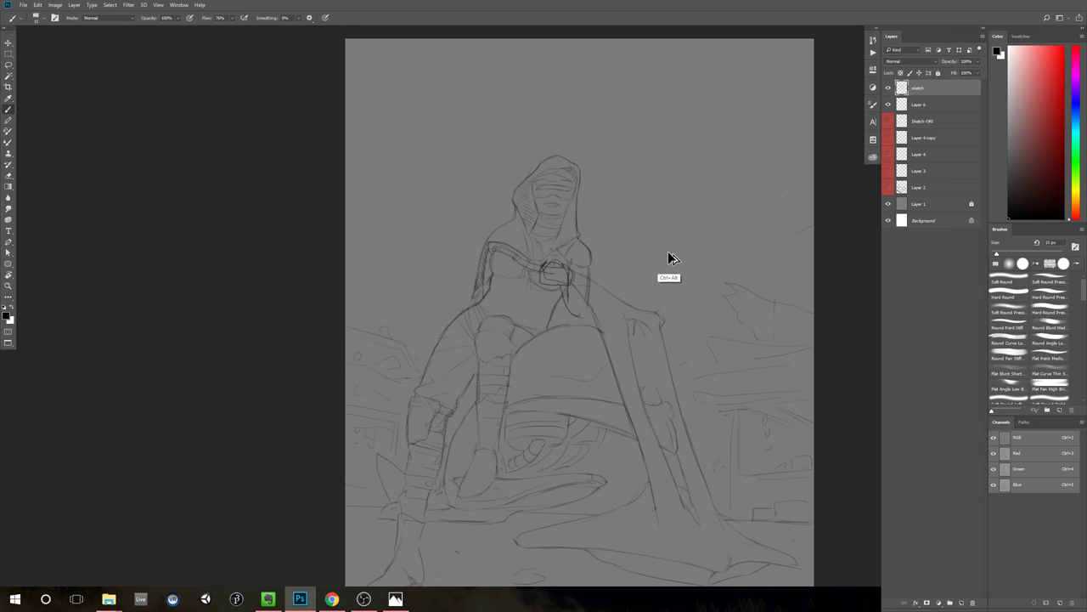
key("ctrl+alt+z")
key("ctrl+alt+z")
key("ctrl+alt+z")
Step: Try sketching a straight forearm and hand hanging below the shoulder over the seat's curved edge, then erase them
mouse_move(632, 329)
left_mouse_down()
mouse_move(640, 287)
mouse_move(558, 297)
left_mouse_up()
left_click(633, 292)
key("b")
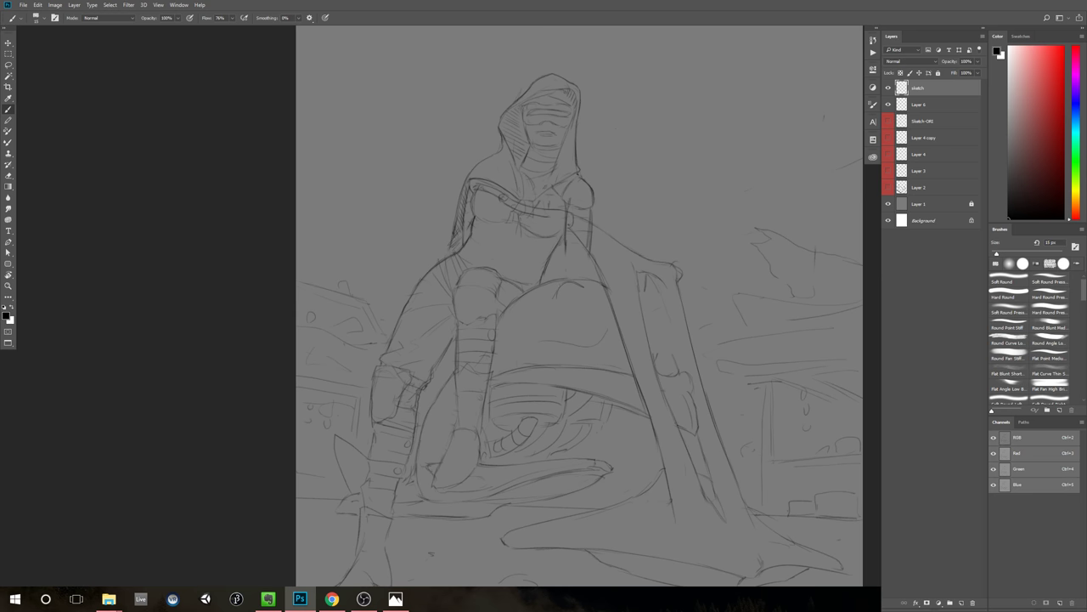
left_click_drag(664, 306, 588, 312)
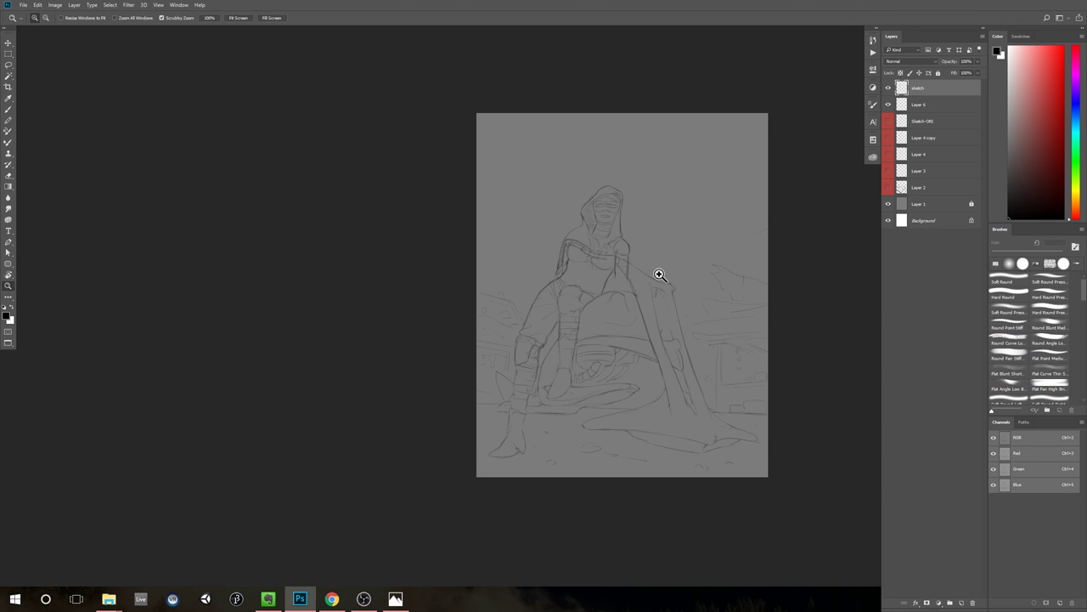
left_click_drag(656, 273, 669, 272)
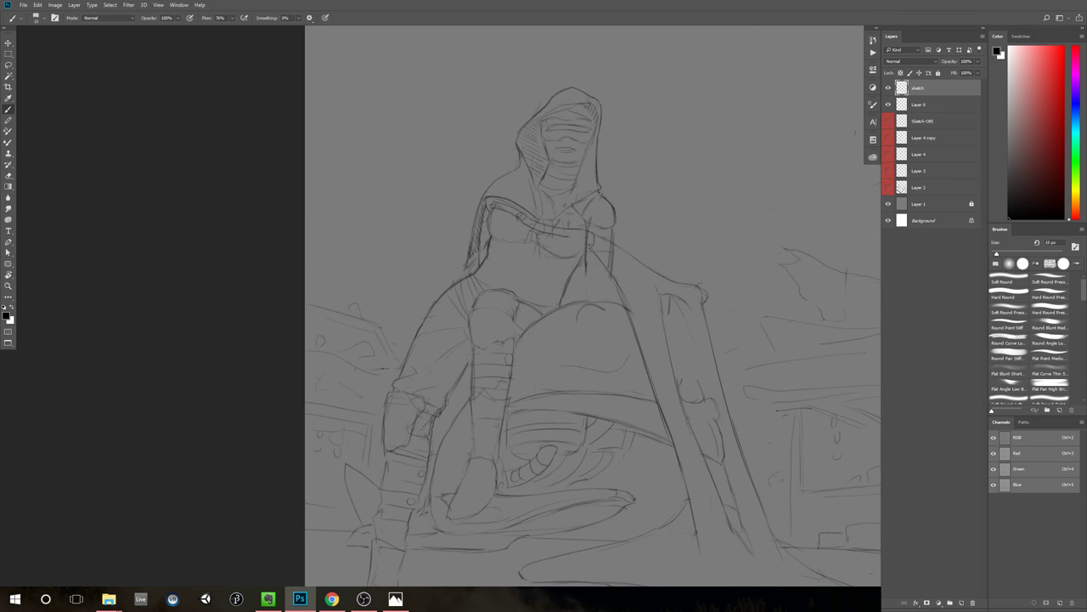
mouse_move(583, 273)
left_mouse_down()
mouse_move(584, 299)
mouse_move(608, 297)
left_mouse_up()
left_click_drag(604, 302, 598, 334)
mouse_move(577, 325)
left_mouse_down()
mouse_move(568, 346)
mouse_move(610, 351)
left_mouse_up()
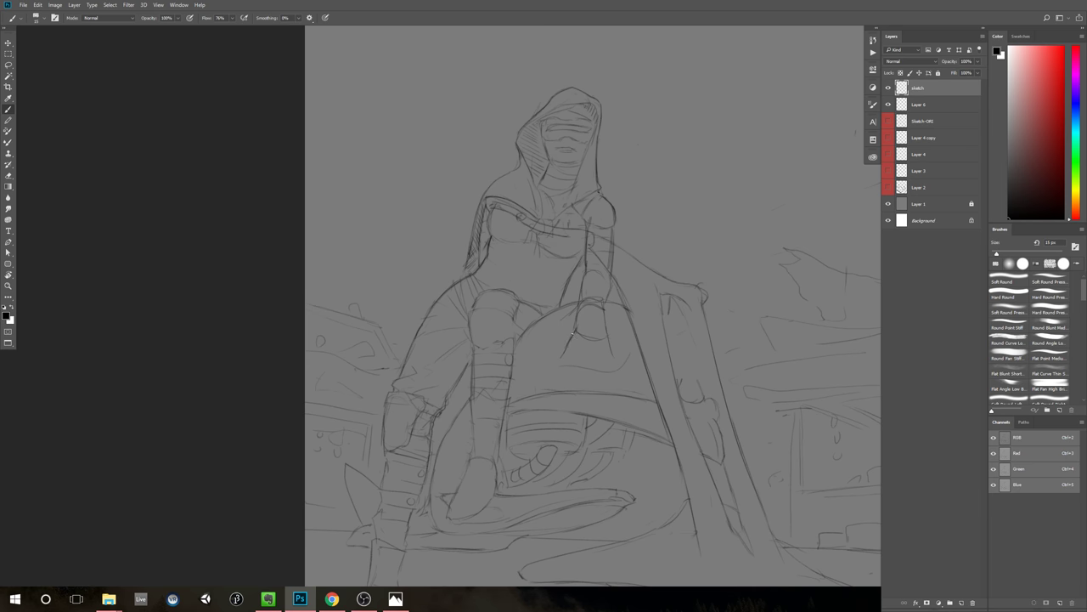
scroll(595, 362, "down", 5)
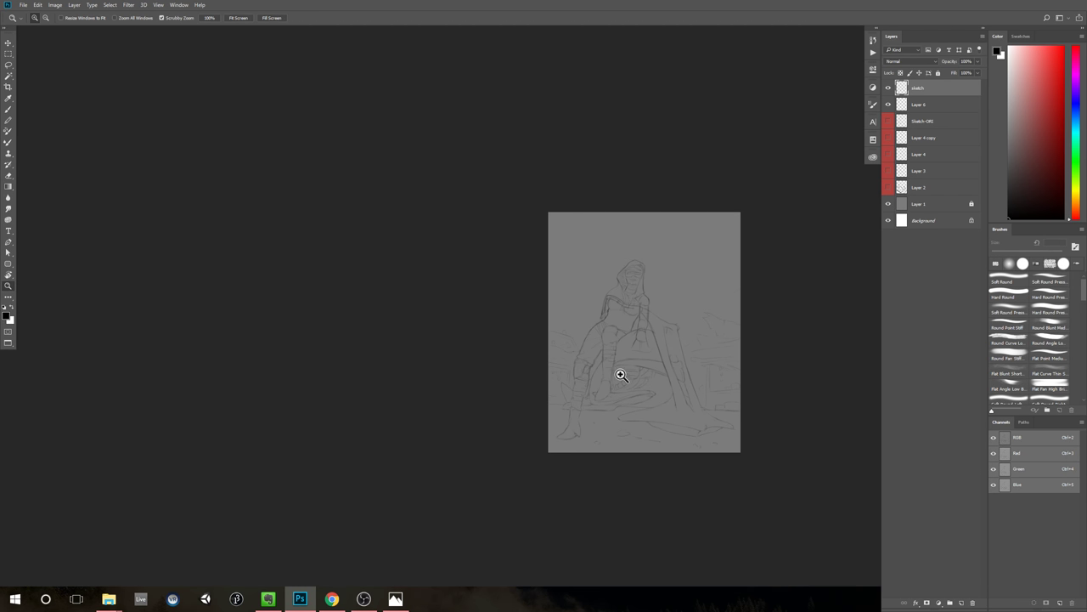
scroll(697, 296, "up", 2)
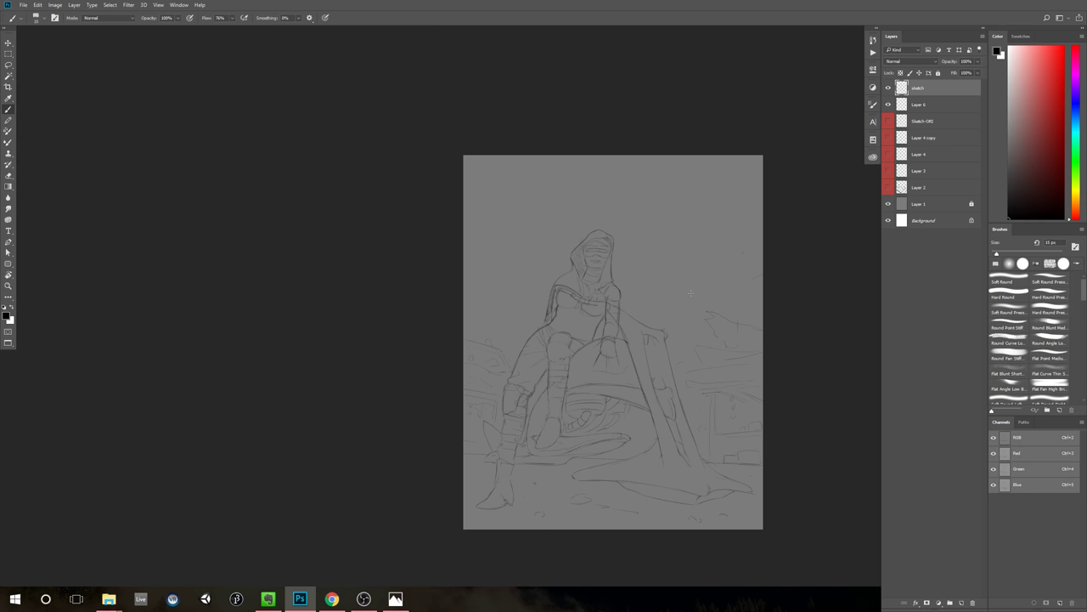
left_click_drag(663, 320, 678, 290)
left_click_drag(678, 290, 669, 296)
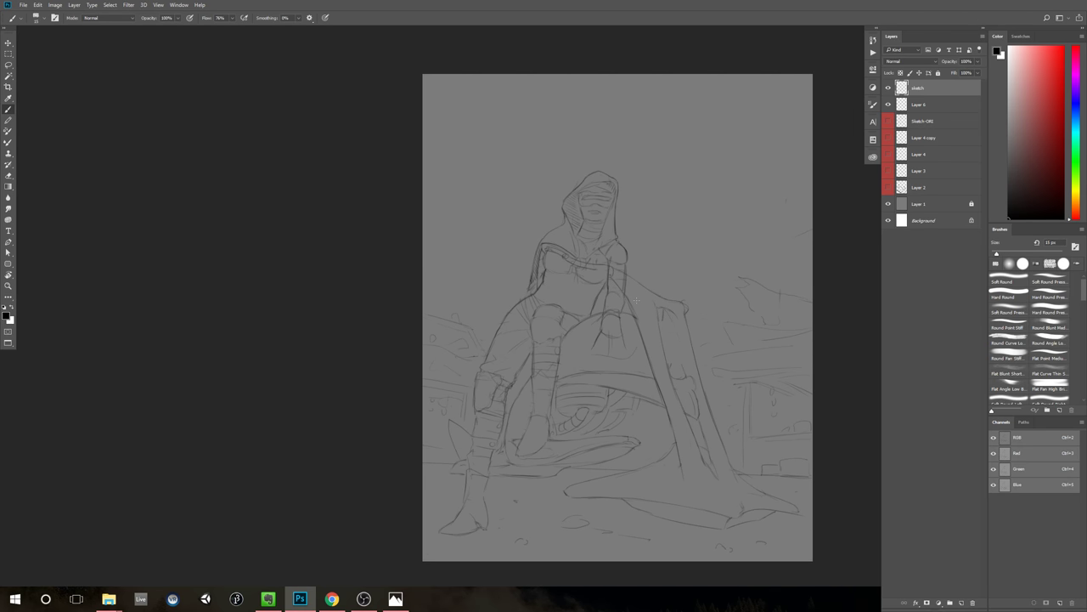
left_click_drag(710, 290, 688, 278)
left_click_drag(724, 277, 688, 285)
scroll(701, 275, "up", 3)
key("b")
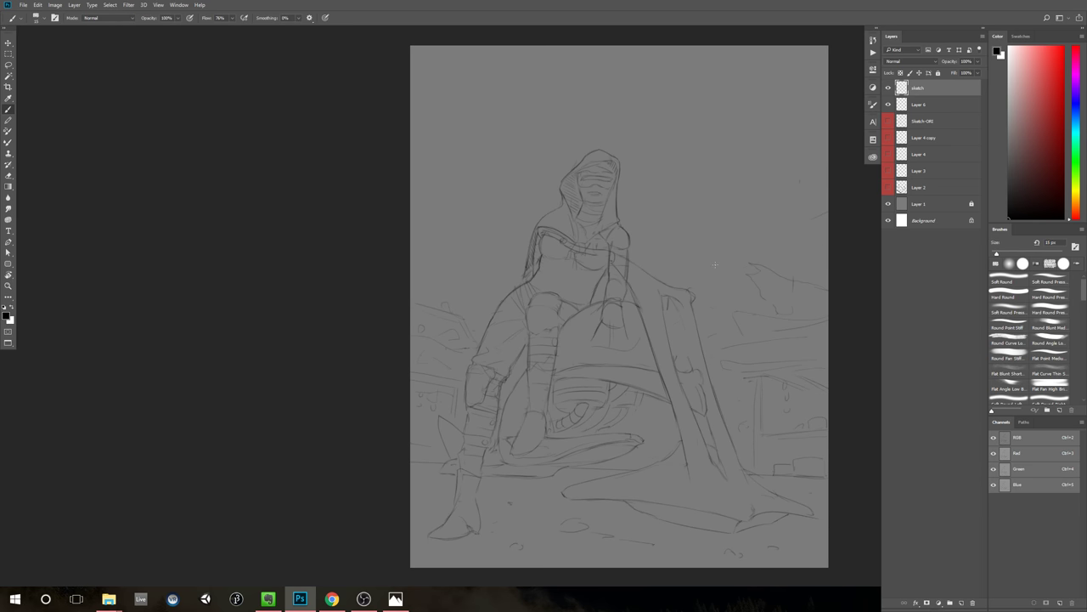
key("e")
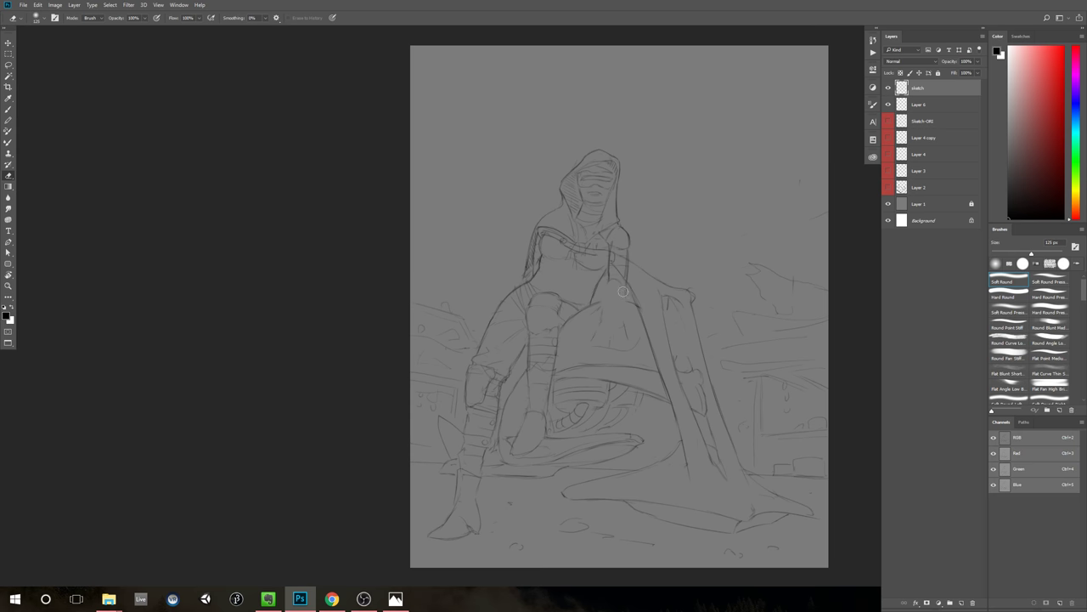
Step: Sketch the forearm bent inward toward the lap with a drooping hand, and redraw the seat's curved edge beside it
key("b")
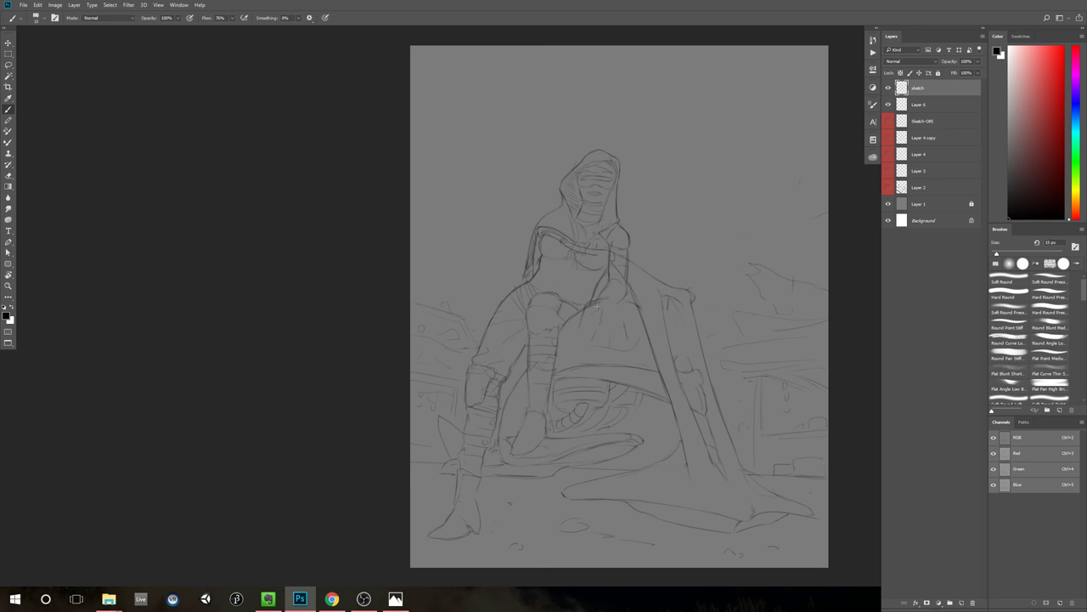
mouse_move(579, 328)
left_mouse_down()
mouse_move(600, 331)
mouse_move(584, 336)
left_mouse_up()
scroll(700, 301, "down", 3)
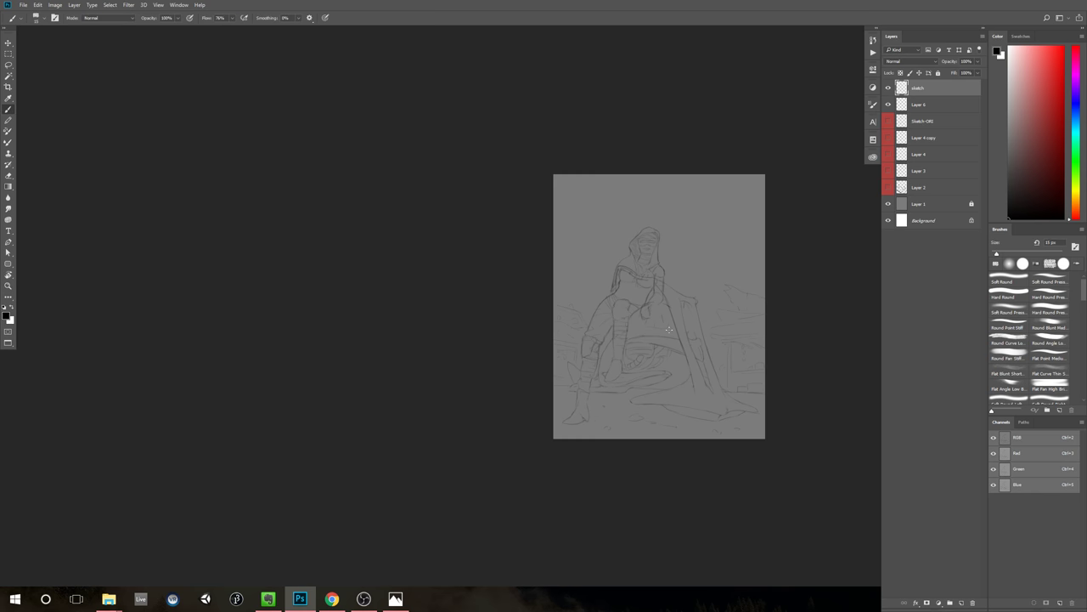
scroll(701, 288, "up", 5)
key("e")
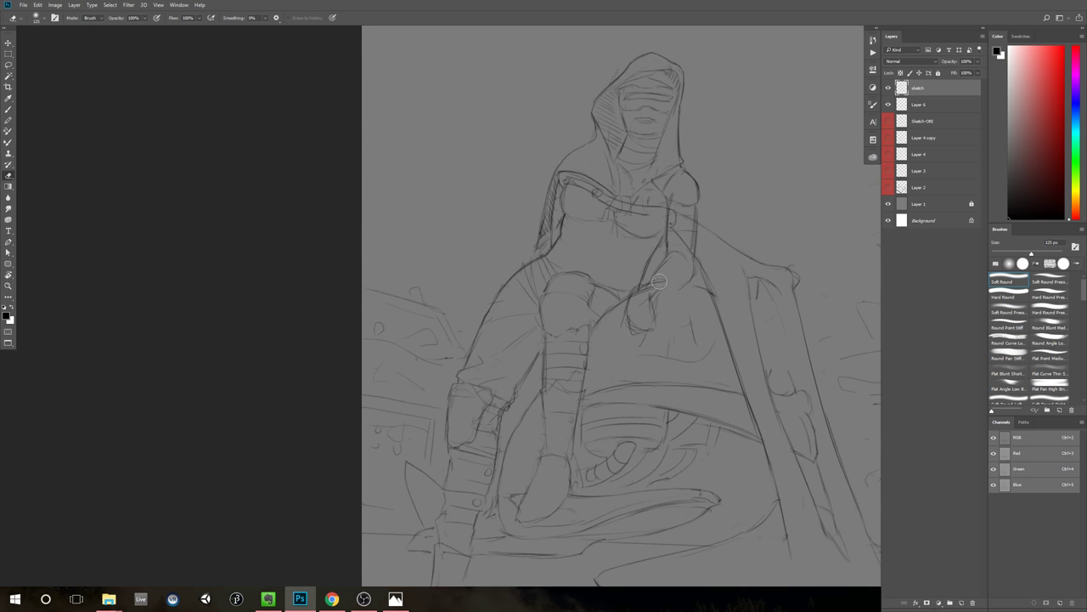
key("b")
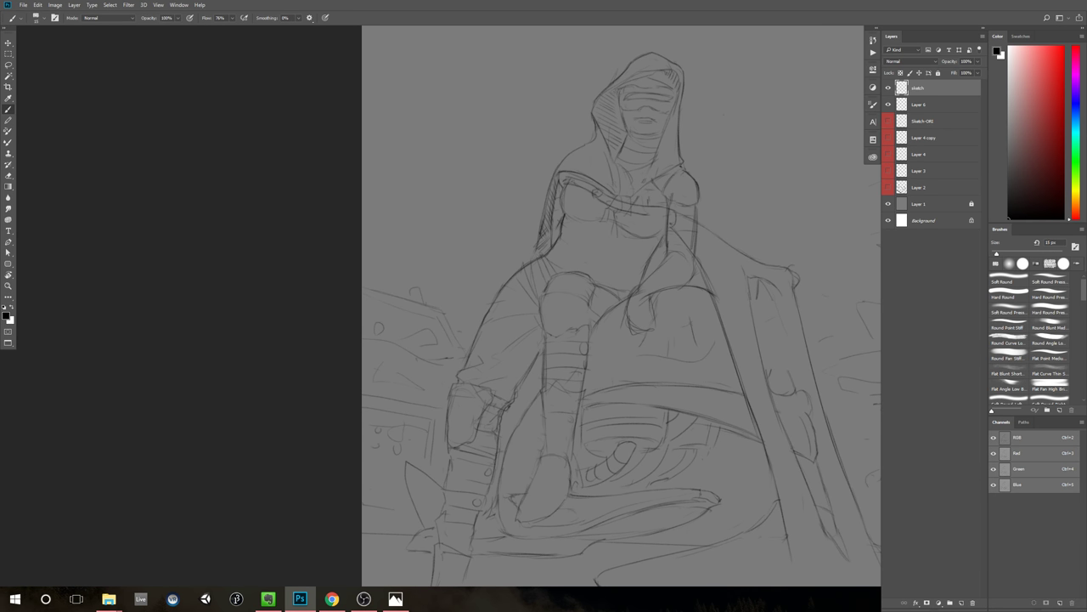
Step: Clear the overlapping lines at the wrist with a smaller eraser and redraw the hand hanging lower over the seat
scroll(683, 302, "down", 6)
mouse_move(566, 308)
left_mouse_down()
mouse_move(609, 309)
mouse_move(588, 303)
left_mouse_up()
key("e")
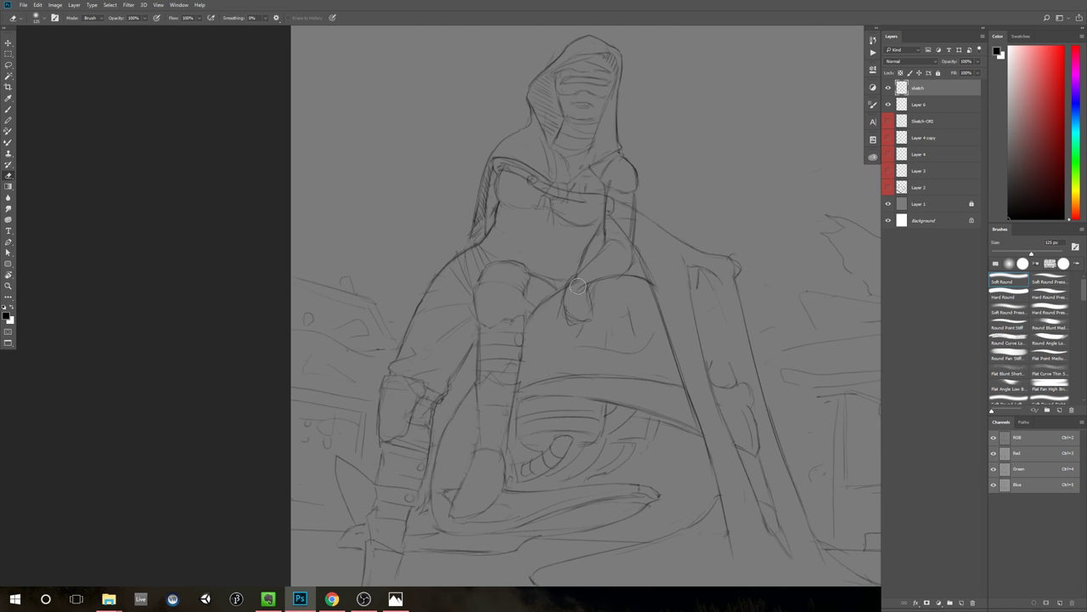
key("bracketleft")
key("bracketleft")
key("bracketleft")
key("b")
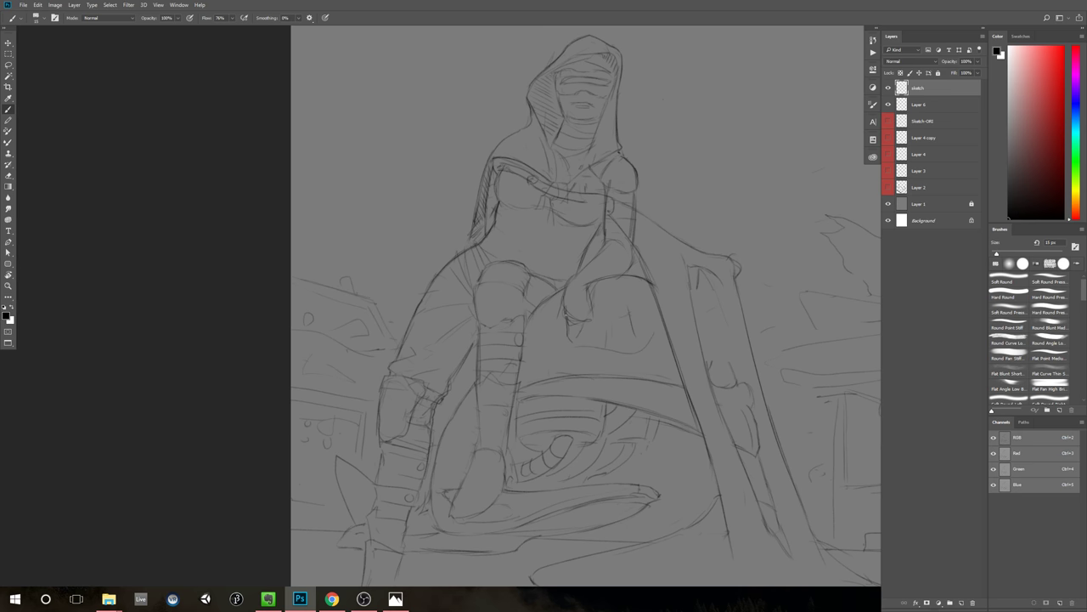
left_click_drag(582, 344, 602, 322)
Step: Rework the wrist contour where the forearm crosses the lap, erasing the stray strokes that cut across it
key("e")
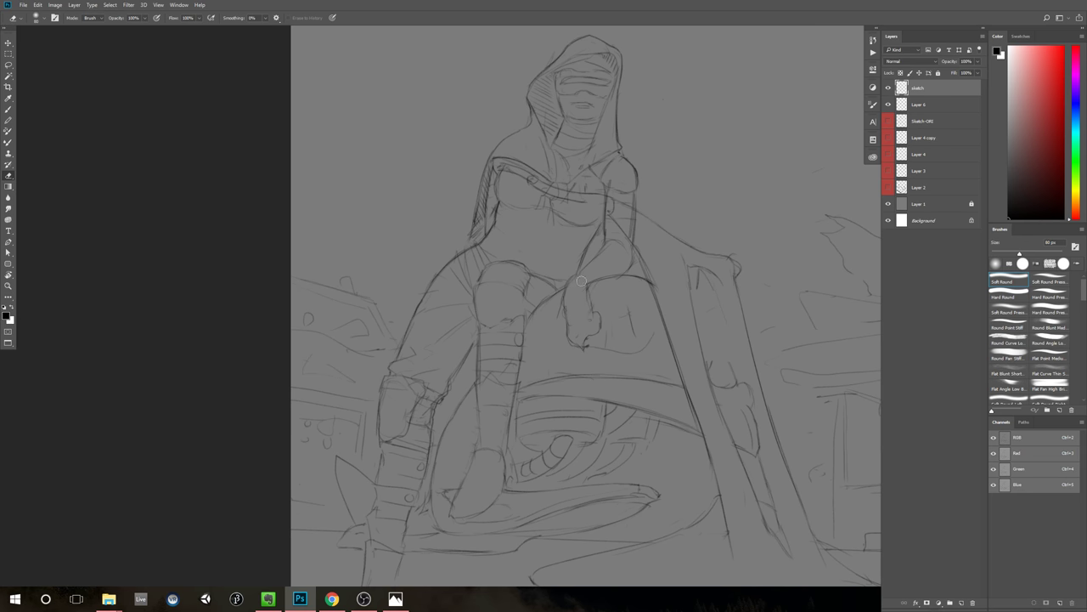
key("b")
left_click_drag(584, 268, 578, 274)
left_click_drag(568, 282, 587, 280)
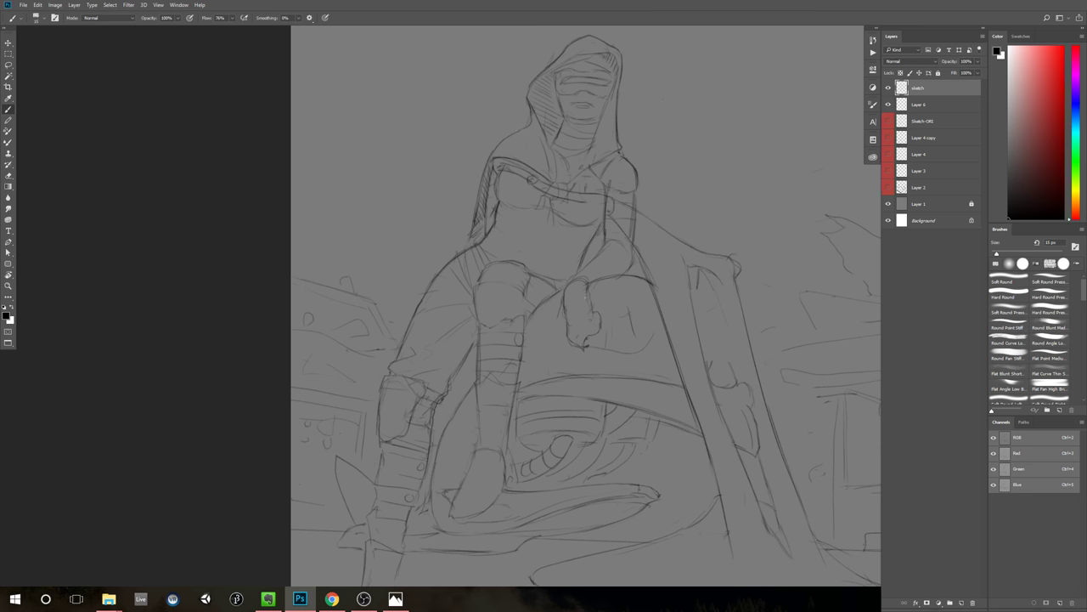
key("e")
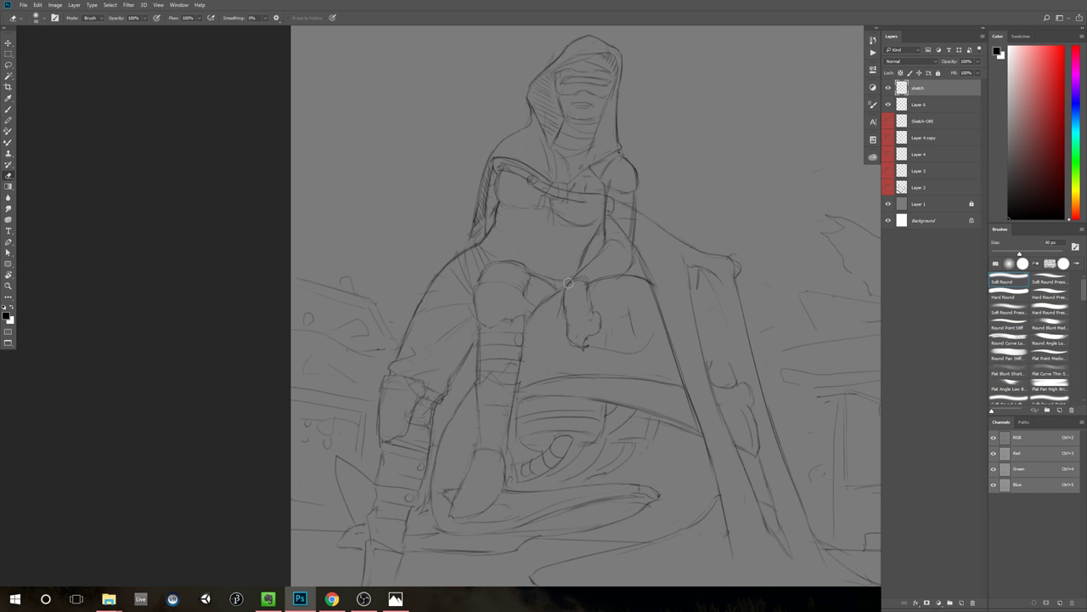
left_click_drag(584, 272, 570, 283)
key("b")
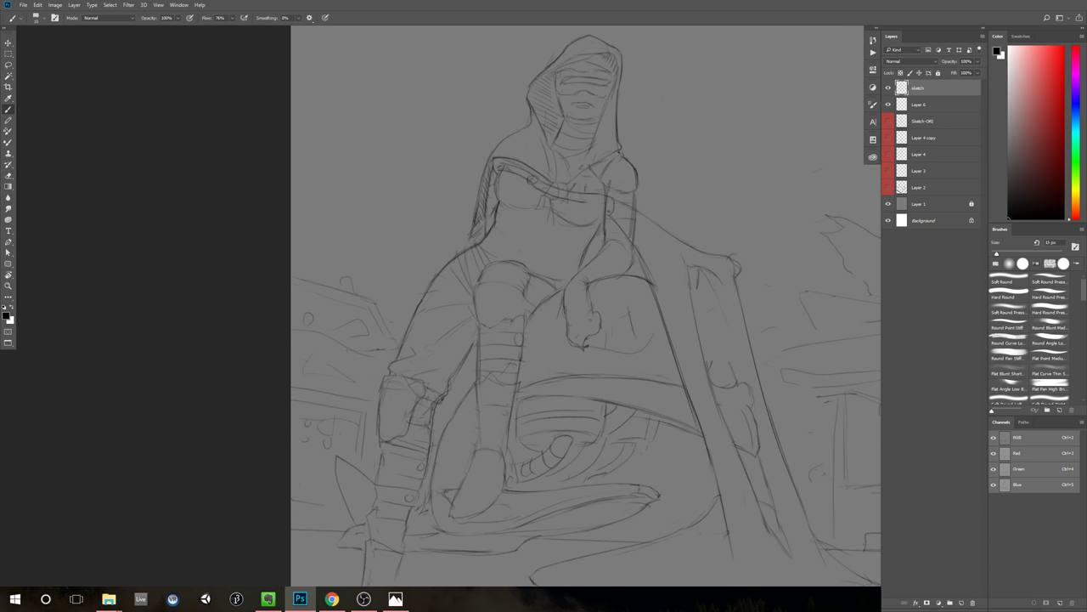
Step: Refine the outlines of the bent wrist and hanging hand by alternating short pencil strokes with eraser touch-ups
key("e")
key("b")
mouse_move(581, 278)
left_mouse_down()
mouse_move(586, 311)
mouse_move(587, 301)
mouse_move(569, 301)
mouse_move(566, 333)
left_mouse_up()
key("e")
key("b")
key("e")
key("b")
key("e")
key("b")
key("e")
key("b")
left_click_drag(642, 328, 594, 347)
left_click_drag(627, 356, 600, 370)
Step: Clean up the lower end of the hanging hand and draw an extended fingertip pointing down
scroll(601, 369, "down", 2)
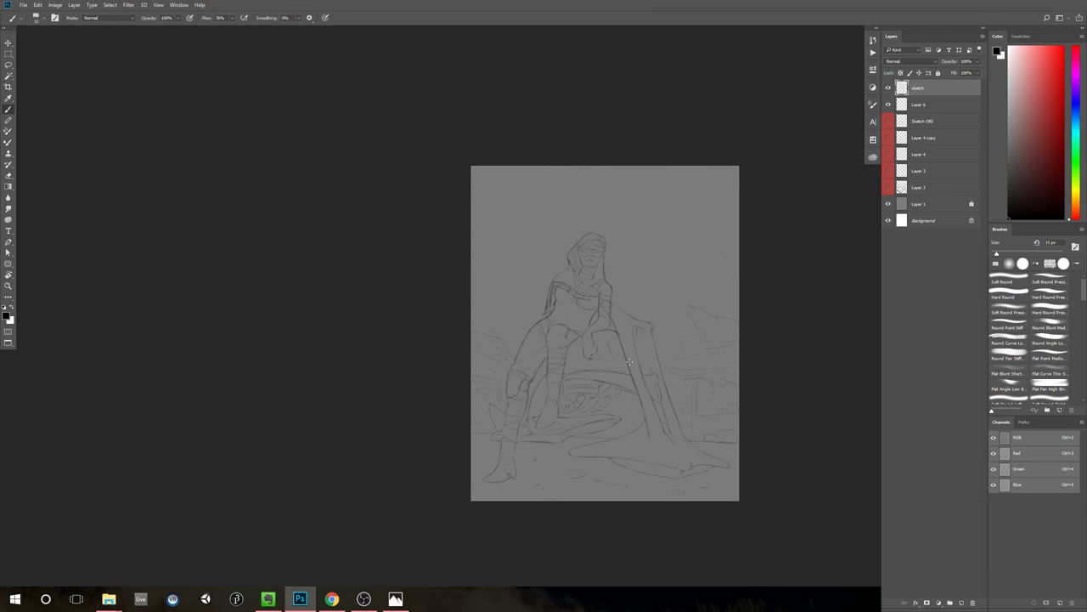
key("e")
scroll(629, 361, "up", 4)
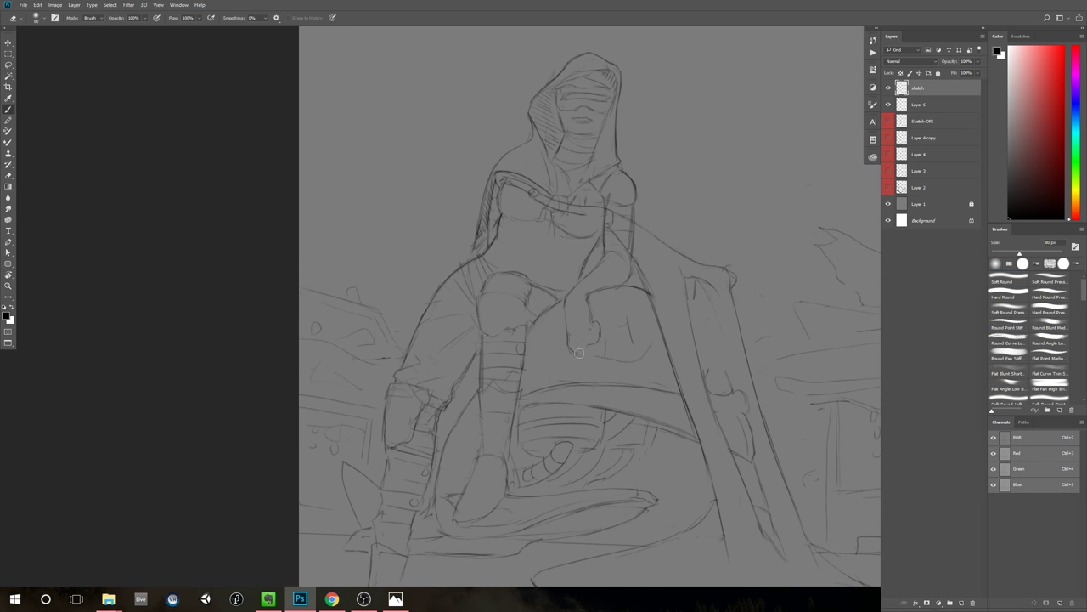
key("b")
left_click_drag(583, 348, 584, 361)
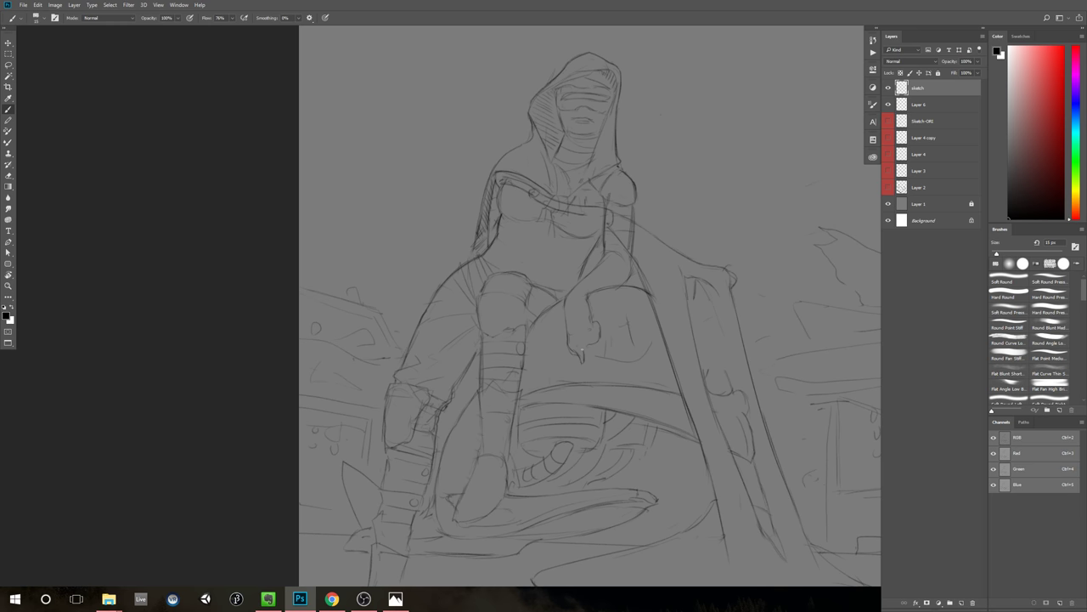
Step: Erase the lower torso line between the raised knee and the forearm and redraw it as a curved waistline
scroll(626, 340, "down", 6)
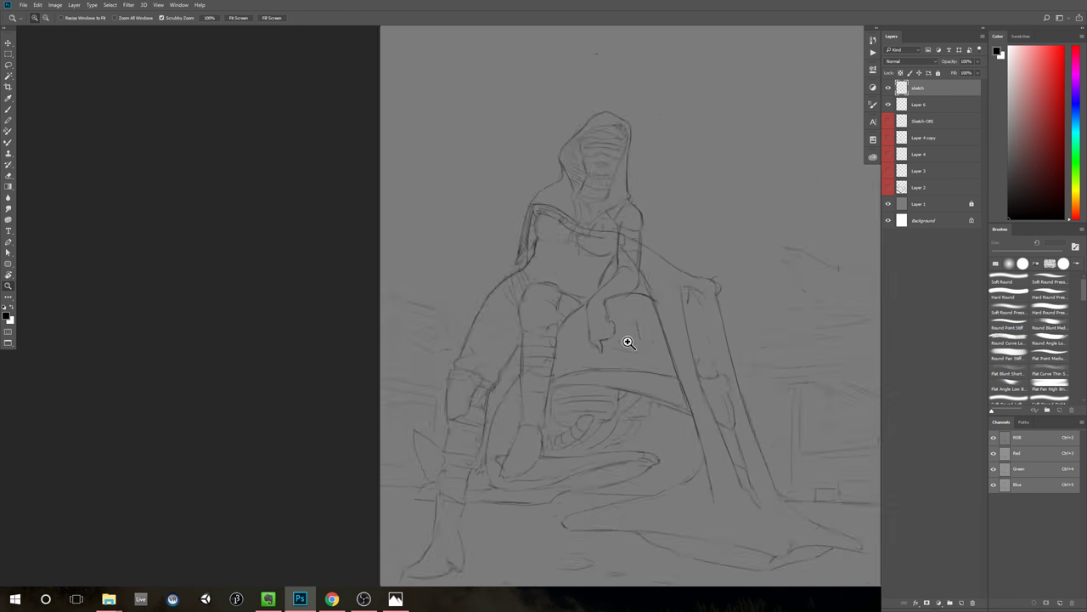
scroll(769, 295, "up", 1)
scroll(705, 337, "up", 5)
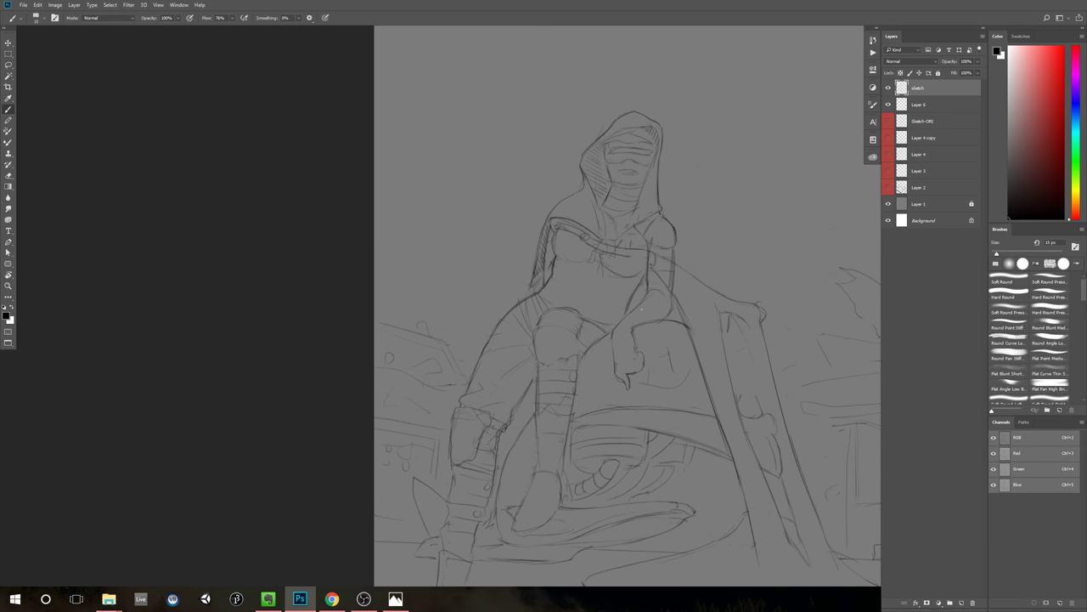
key("e")
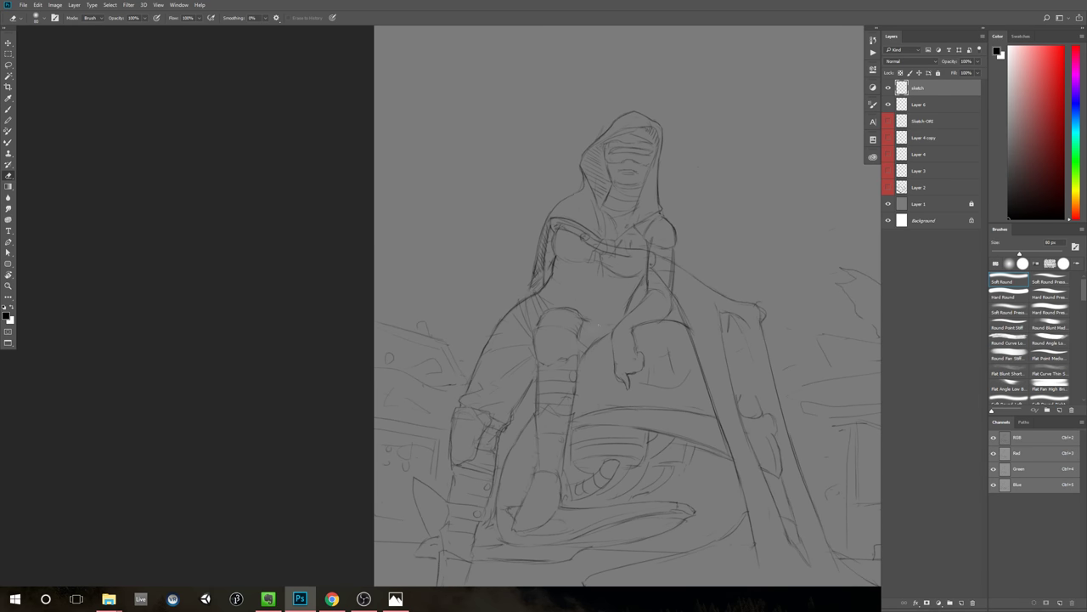
key("b")
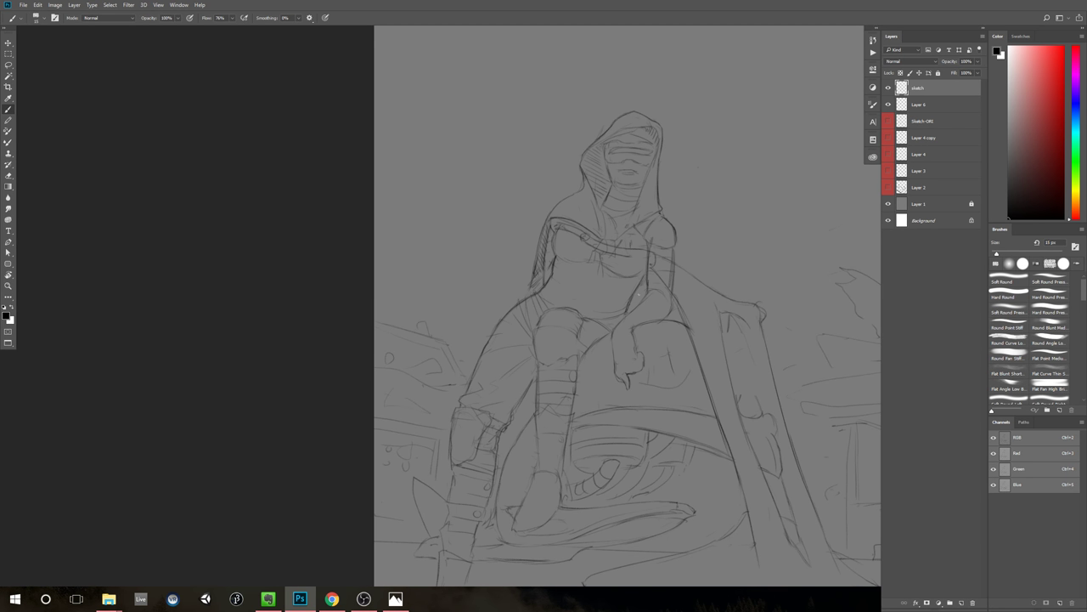
left_click_drag(636, 288, 617, 310)
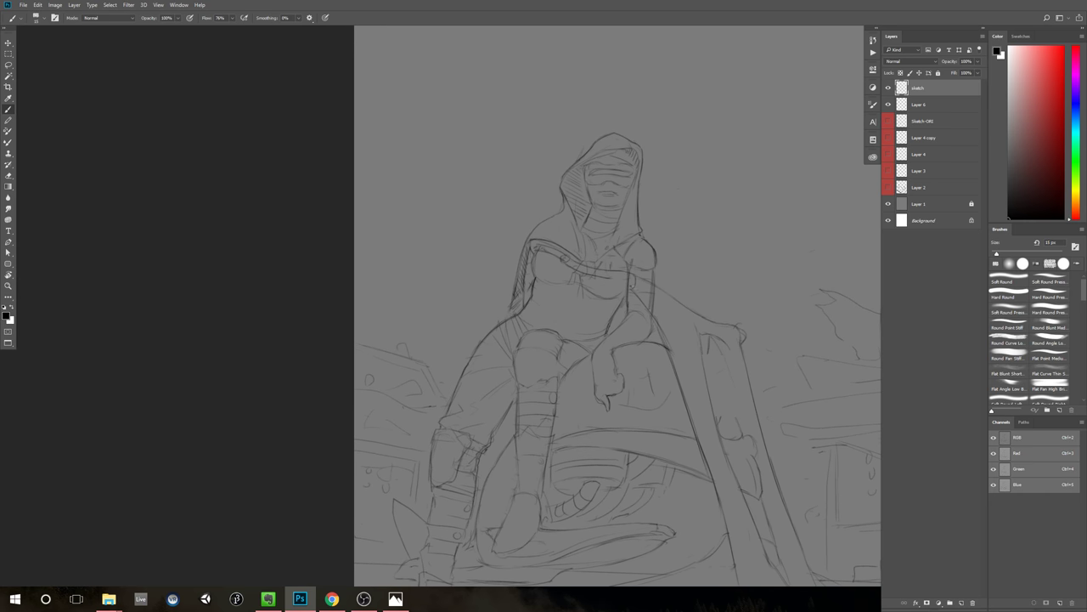
scroll(738, 294, "down", 6)
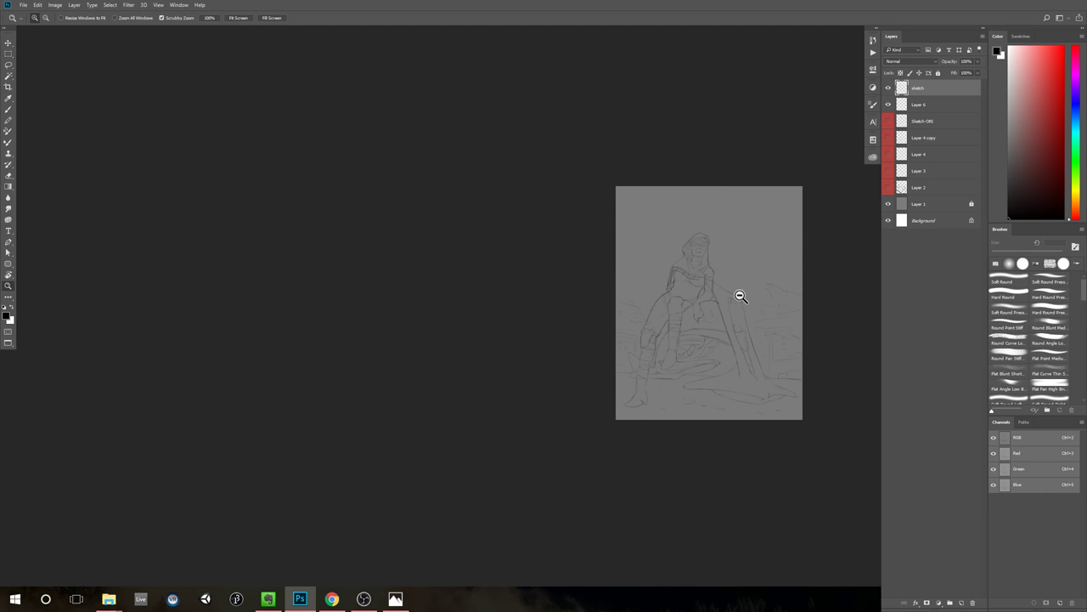
Step: Flip the whole canvas horizontally to check the figure's composition in mirror image
scroll(755, 274, "up", 2)
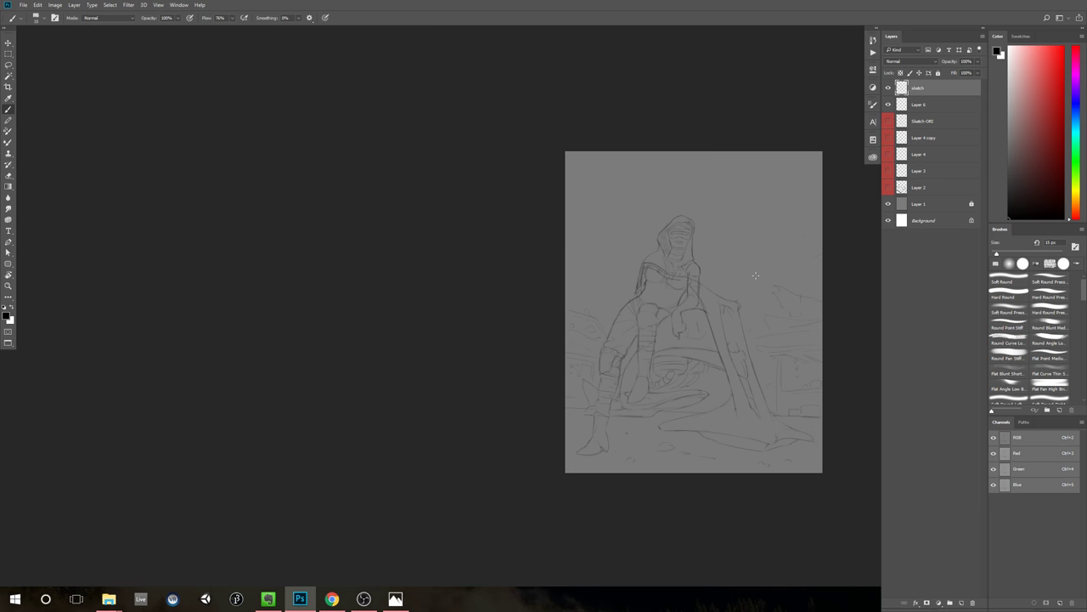
scroll(723, 279, "up", 3)
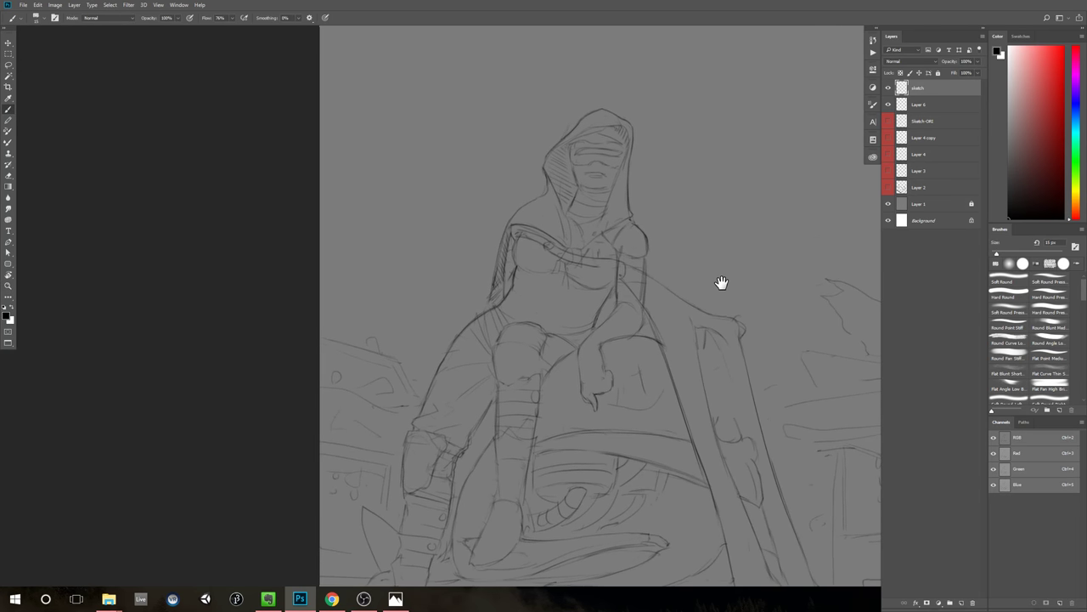
scroll(757, 304, "down", 4)
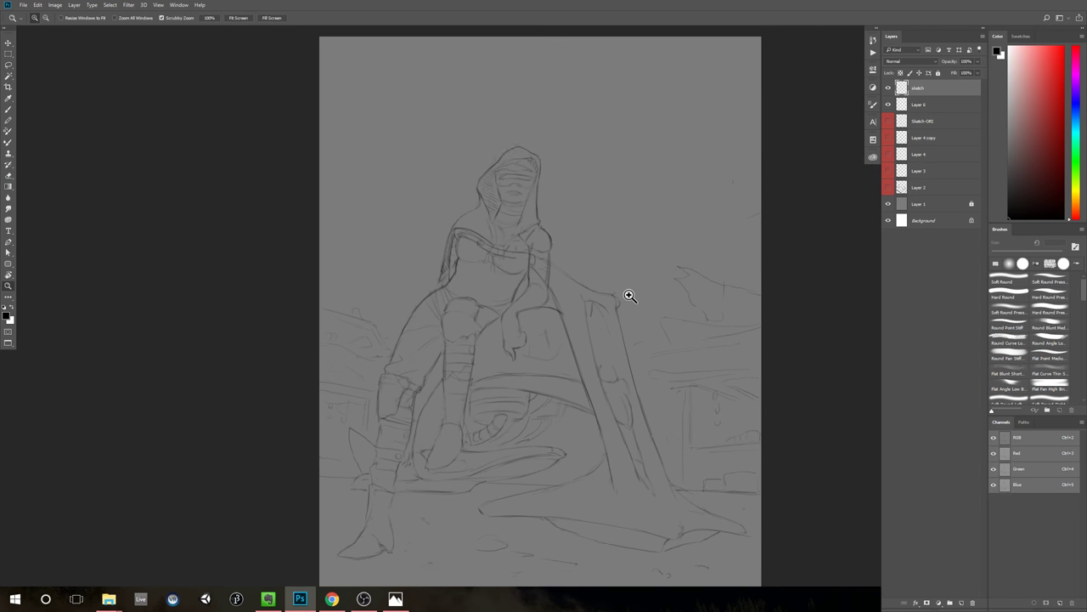
scroll(718, 299, "down", 2)
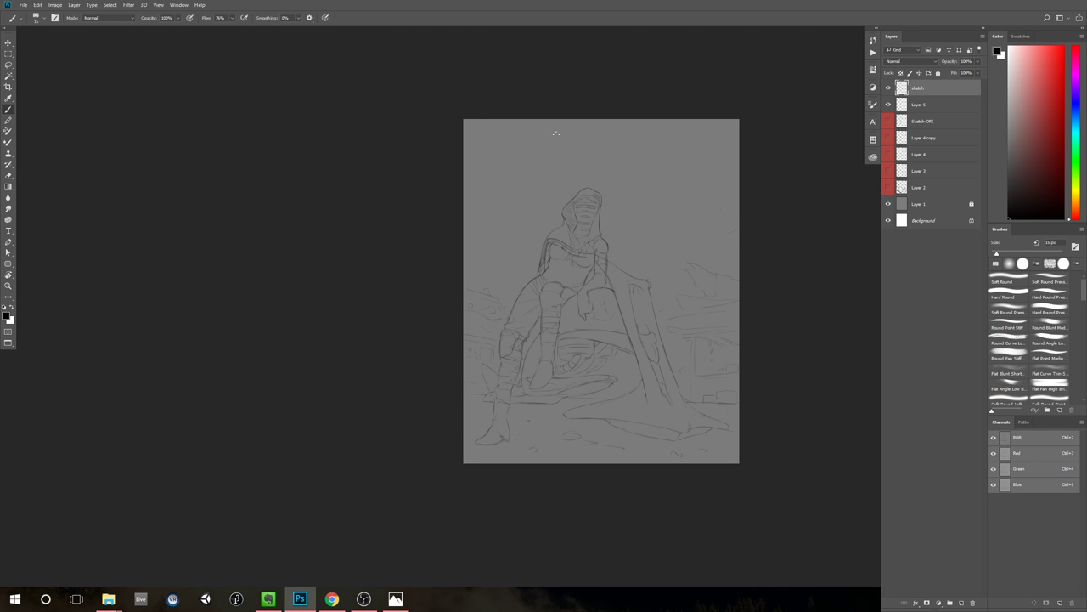
left_click(54, 4)
mouse_move(79, 84)
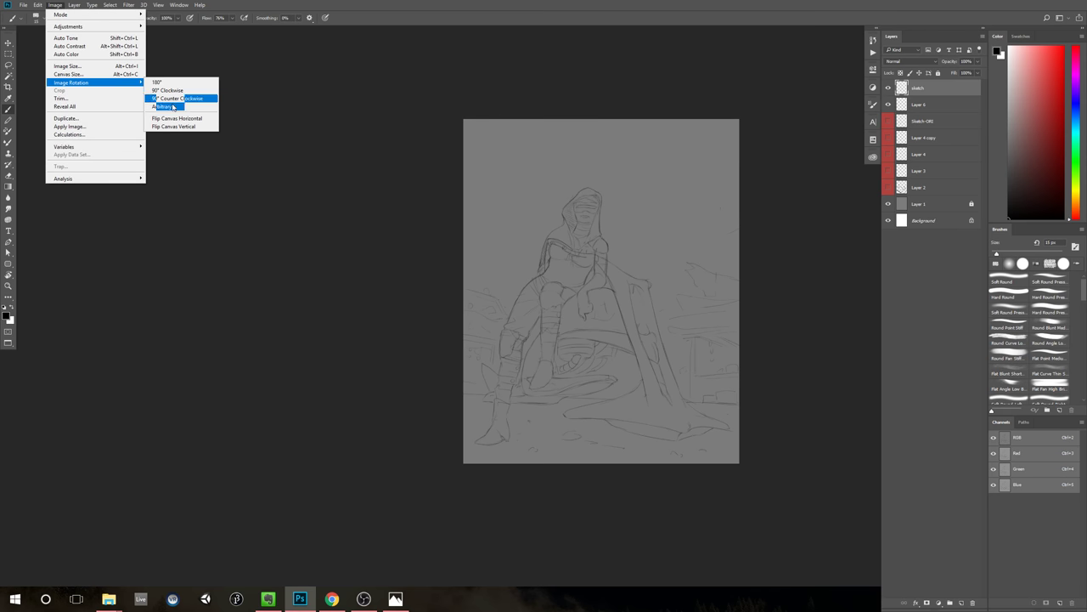
left_click(177, 118)
left_click_drag(779, 190, 700, 200)
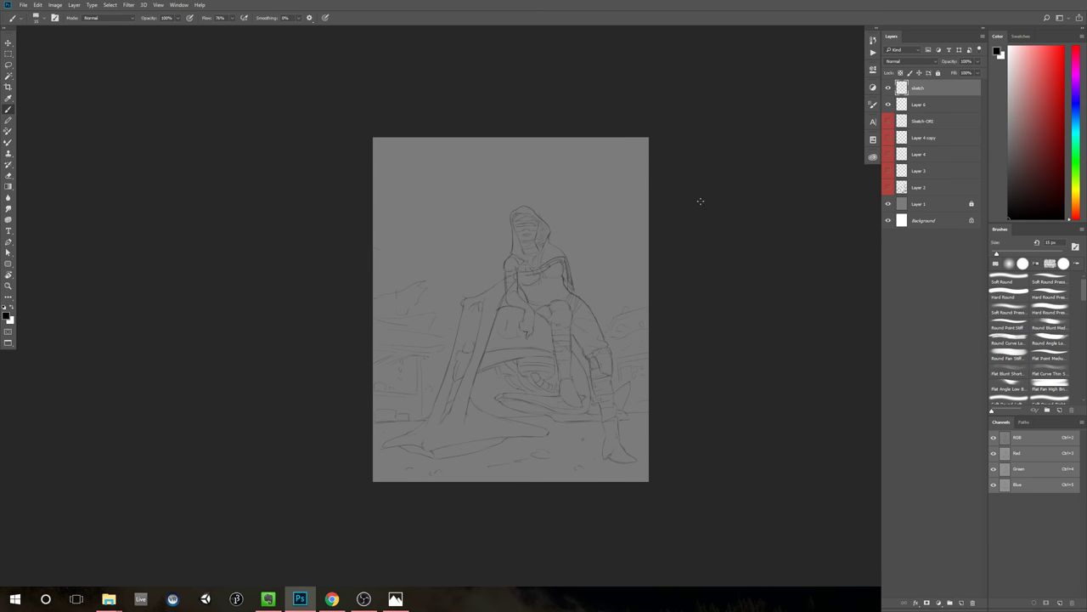
Step: Reduce the eraser size and erase the upper-arm outlines that cross the cloak draped from the shoulder
key("z")
left_click(711, 221, "alt")
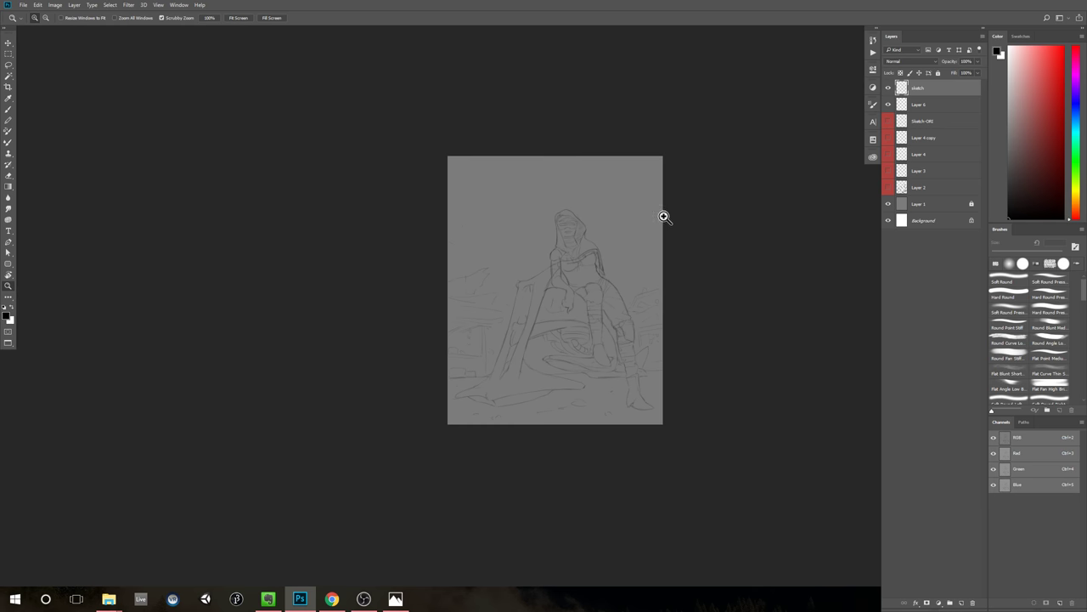
left_click(622, 236)
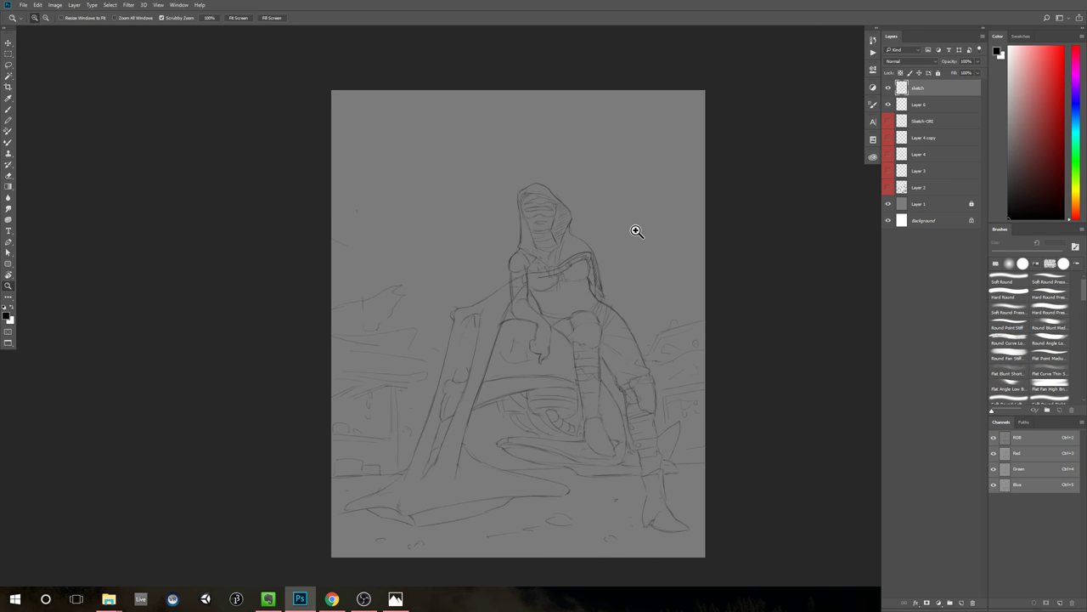
left_click(573, 280)
left_click_drag(715, 287, 713, 247)
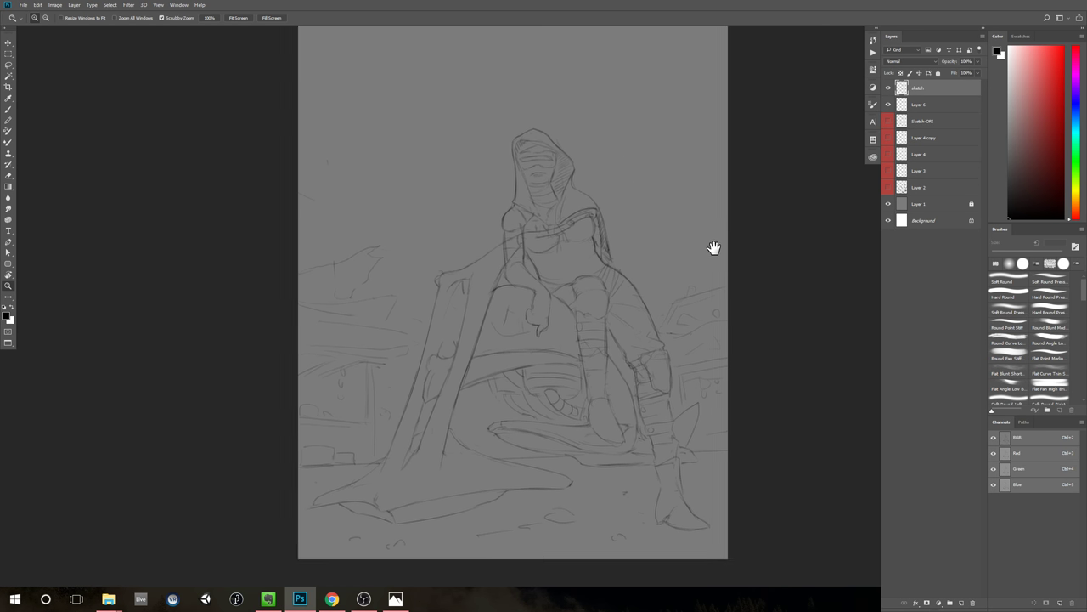
left_click_drag(568, 257, 626, 281)
left_click_drag(556, 293, 597, 284)
key("e")
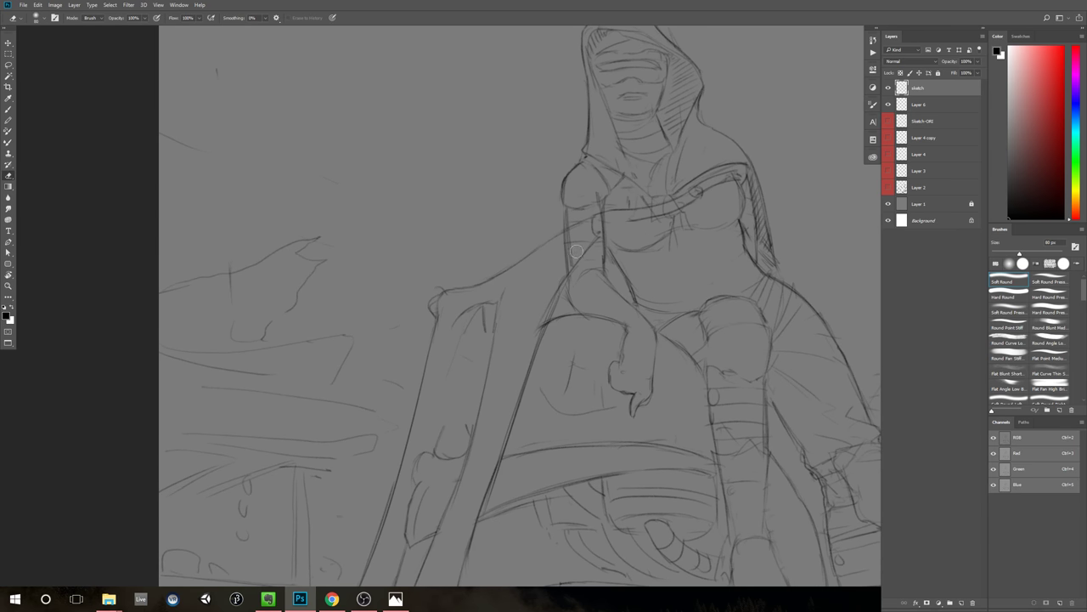
key("bracketleft")
key("bracketleft")
key("bracketleft")
key("bracketleft")
left_click_drag(571, 240, 566, 263)
left_click_drag(589, 249, 559, 293)
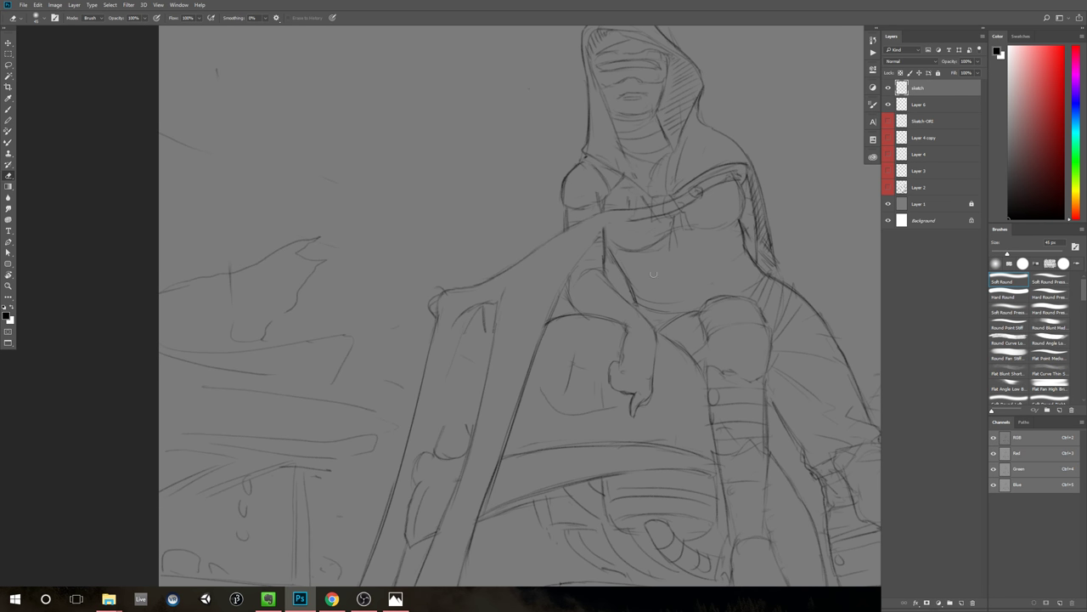
Step: Draw a straight-edged extension of the cloak band across the chest, ending beyond the far shoulder
left_click_drag(688, 267, 627, 302)
left_click_drag(765, 290, 679, 287)
mouse_move(686, 285)
left_mouse_down()
mouse_move(644, 304)
mouse_move(680, 291)
left_mouse_up()
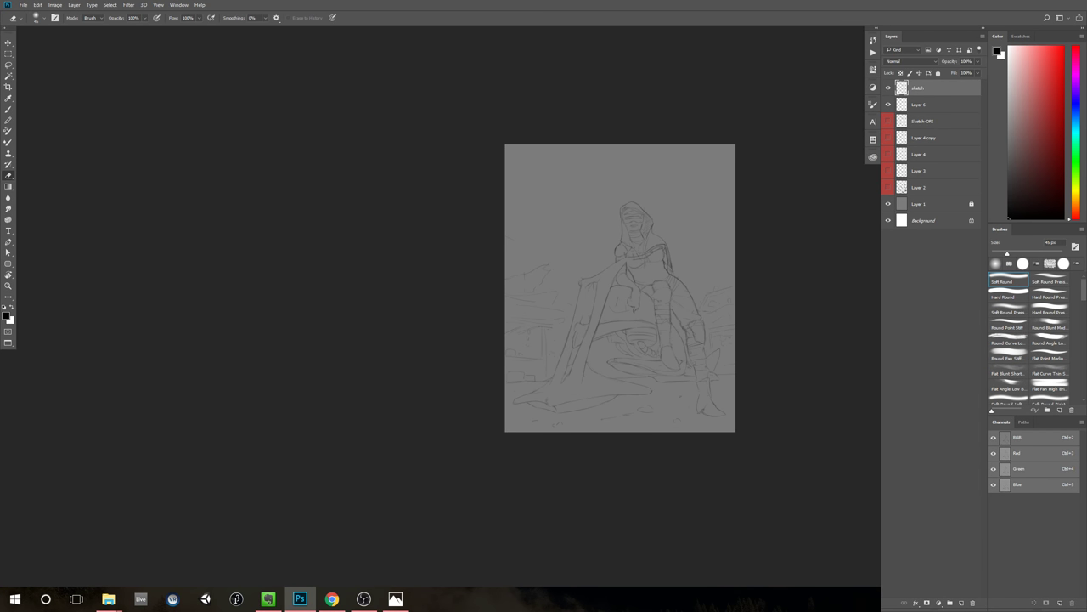
scroll(651, 266, "up", 3)
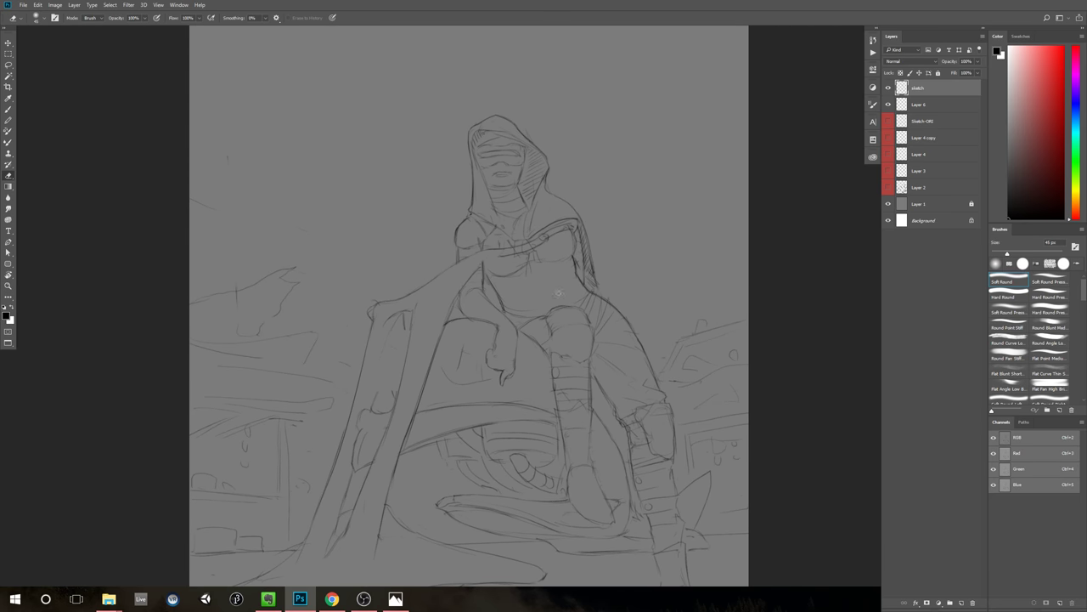
left_click_drag(535, 267, 577, 255)
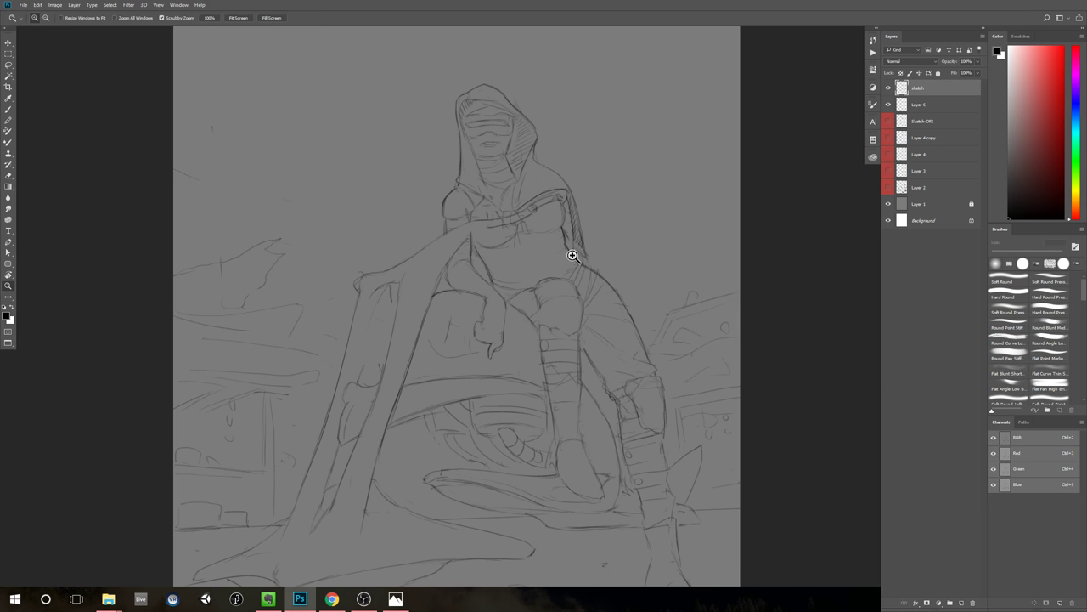
key("b")
key("z")
mouse_move(539, 218)
left_mouse_down()
mouse_move(553, 212)
mouse_move(481, 238)
left_mouse_up()
key("b")
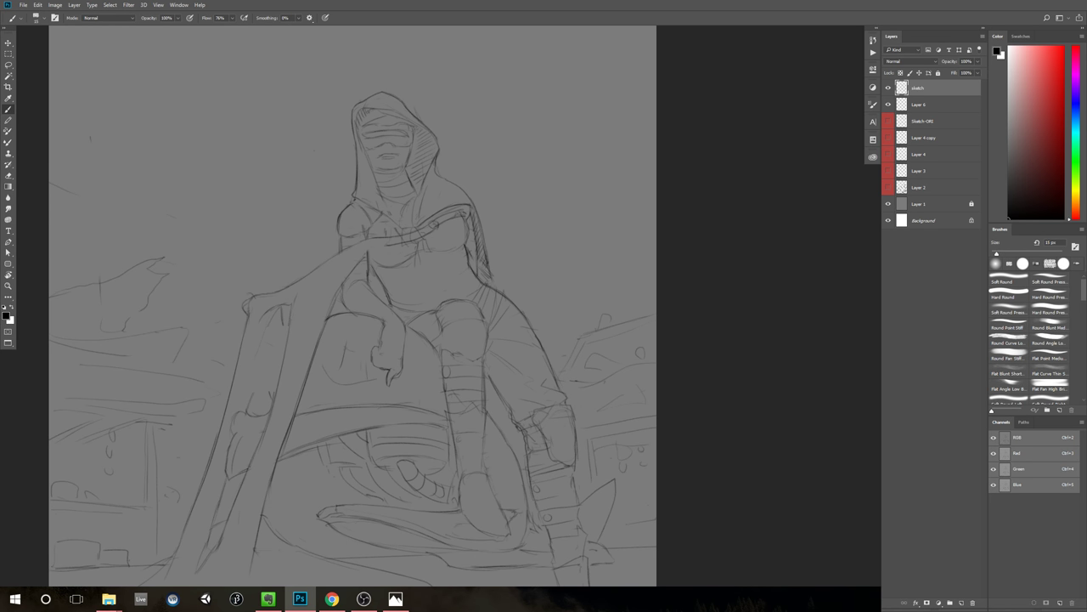
left_click_drag(424, 229, 437, 225)
mouse_move(553, 245)
left_mouse_down()
mouse_move(532, 260)
mouse_move(540, 248)
left_mouse_up()
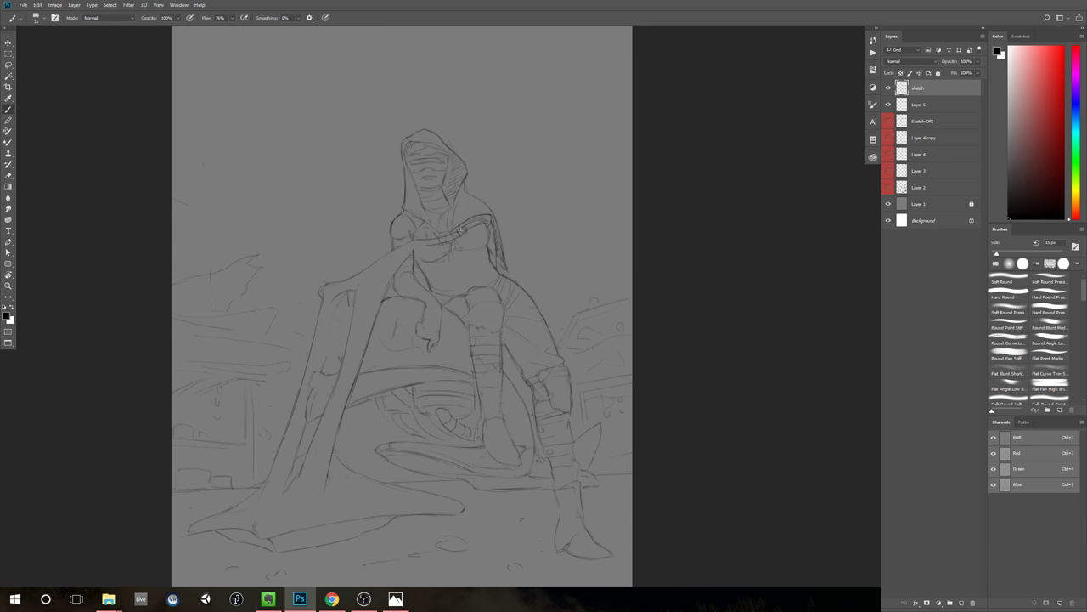
left_click_drag(469, 225, 516, 217)
Step: Erase the shoulder and cape lines that show through the extended band
scroll(573, 238, "down", 2)
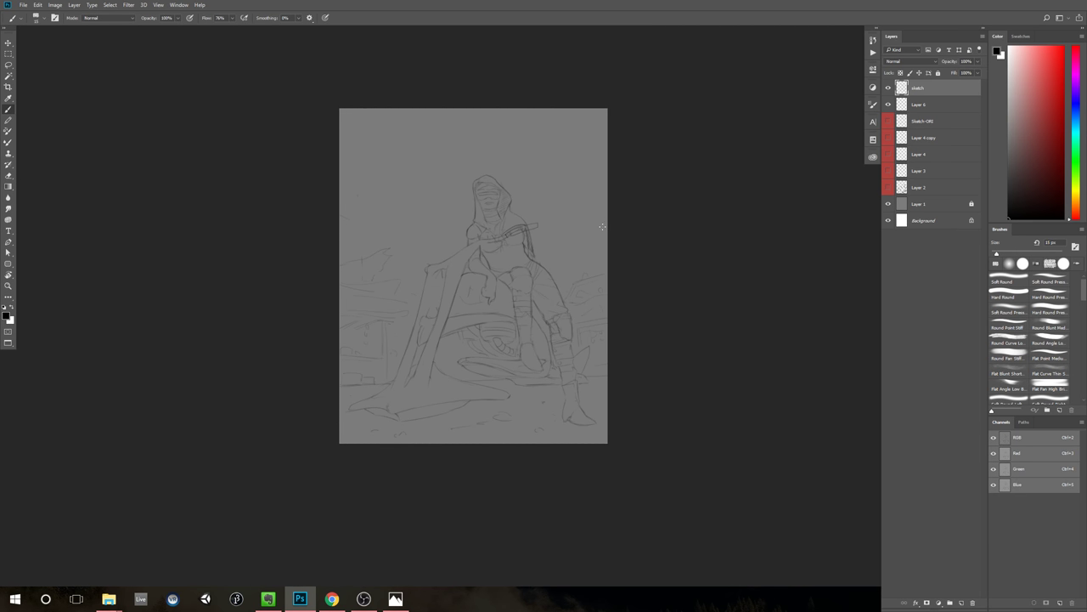
scroll(537, 235, "up", 3)
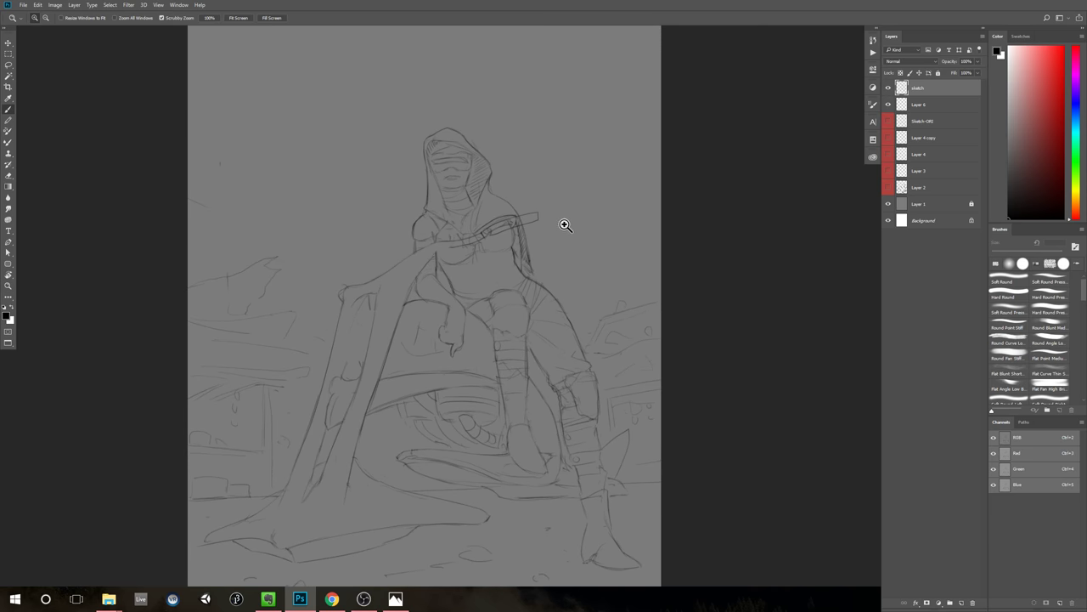
key("e")
left_click_drag(513, 223, 522, 220)
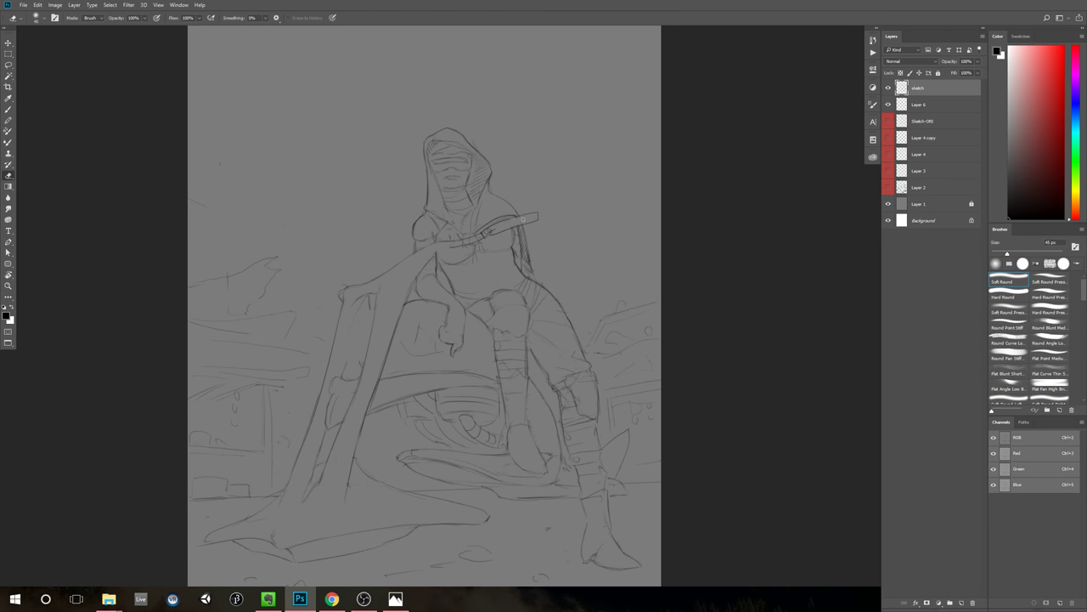
key("b")
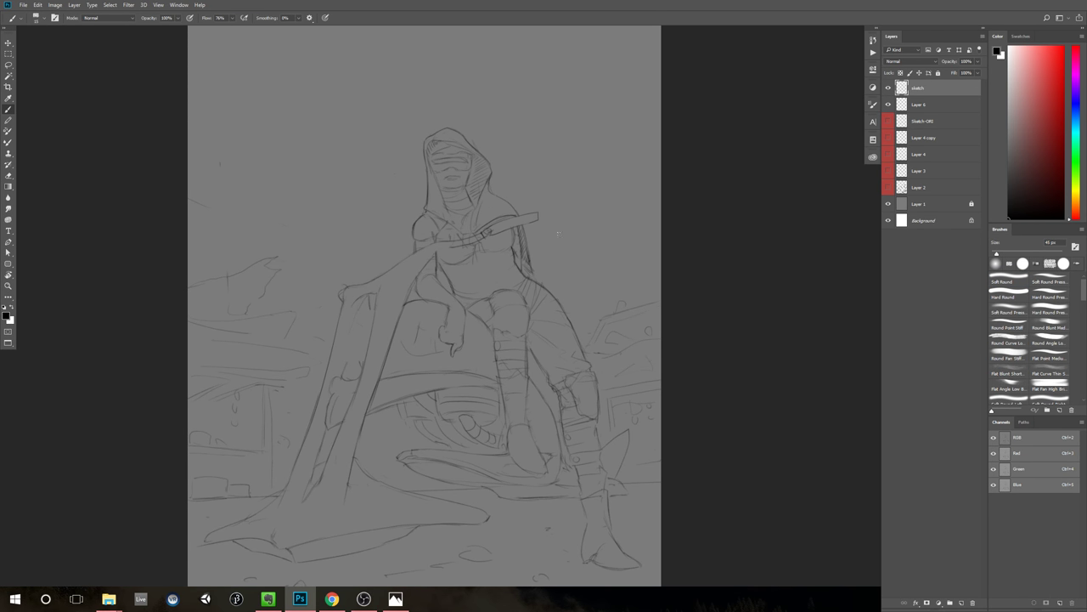
scroll(573, 247, "down", 2)
scroll(659, 207, "down", 2)
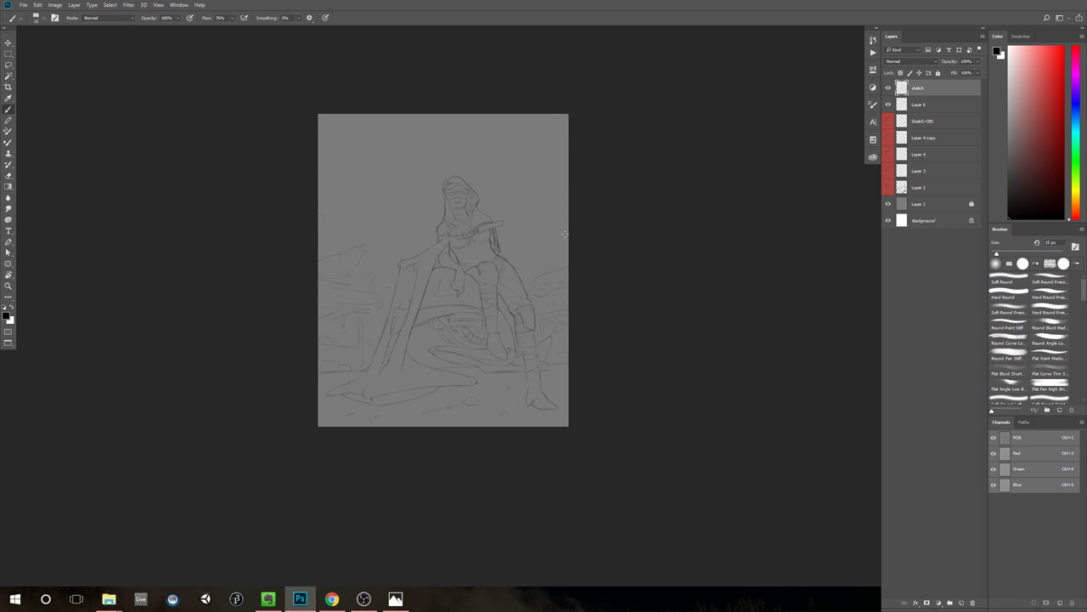
mouse_move(474, 164)
left_mouse_down()
mouse_move(518, 253)
mouse_move(550, 384)
left_mouse_up()
left_click_drag(342, 364, 386, 255)
left_click_drag(464, 404, 496, 409)
key("ctrl+alt+z")
key("ctrl+alt+z")
key("ctrl+alt+z")
key("ctrl+alt+z")
Step: Erase the straight lower edge of the band beyond the chest and redraw it as a ragged, wavy contour
left_click_drag(484, 247, 539, 225)
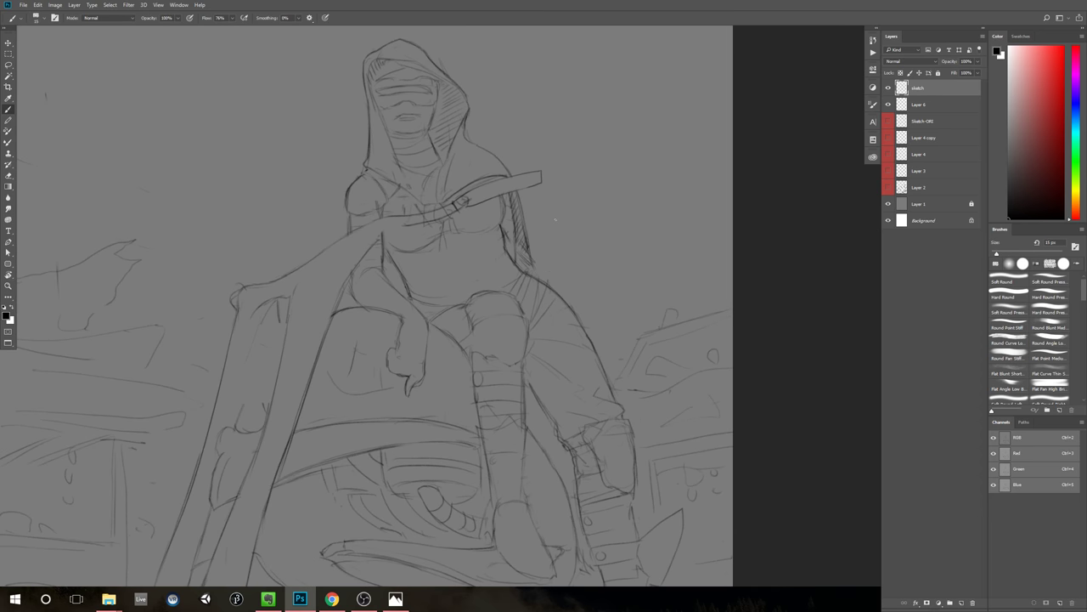
key("e")
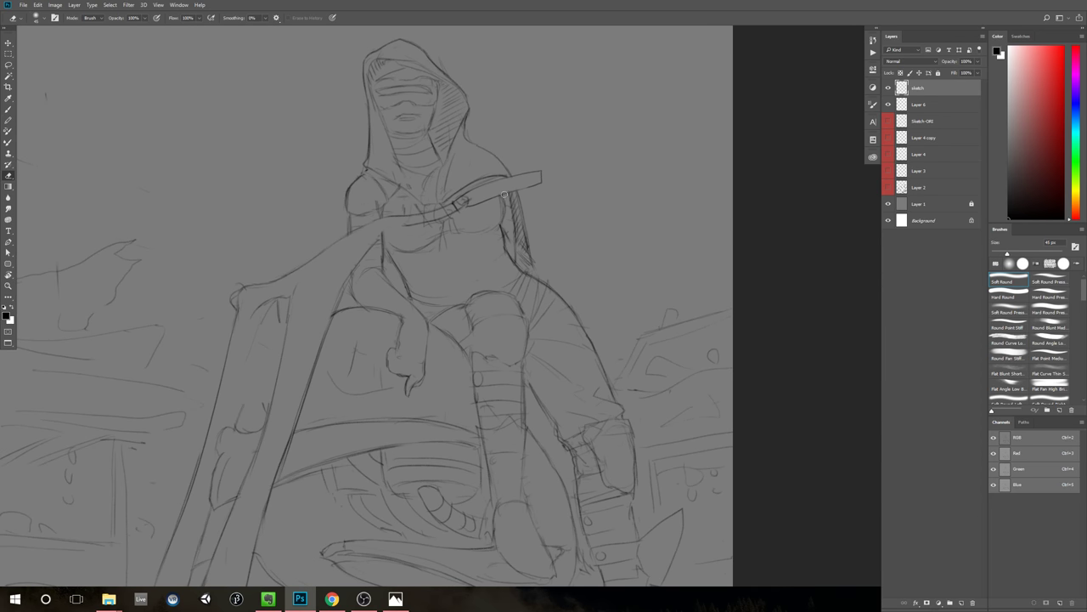
left_click_drag(481, 199, 498, 198)
key("b")
mouse_move(543, 168)
left_mouse_down()
mouse_move(468, 204)
mouse_move(508, 193)
left_mouse_up()
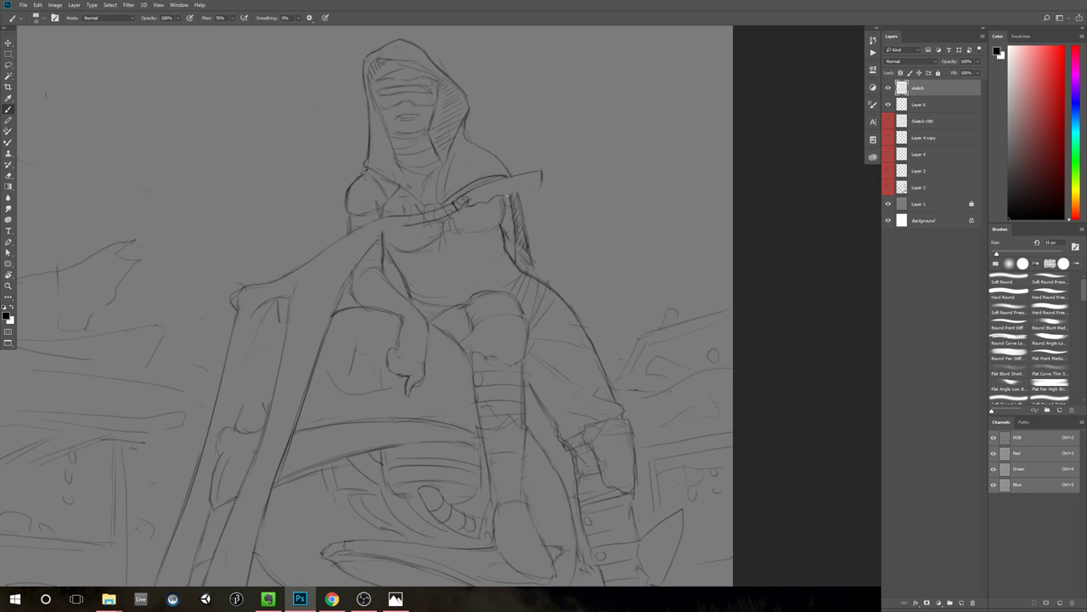
key("e")
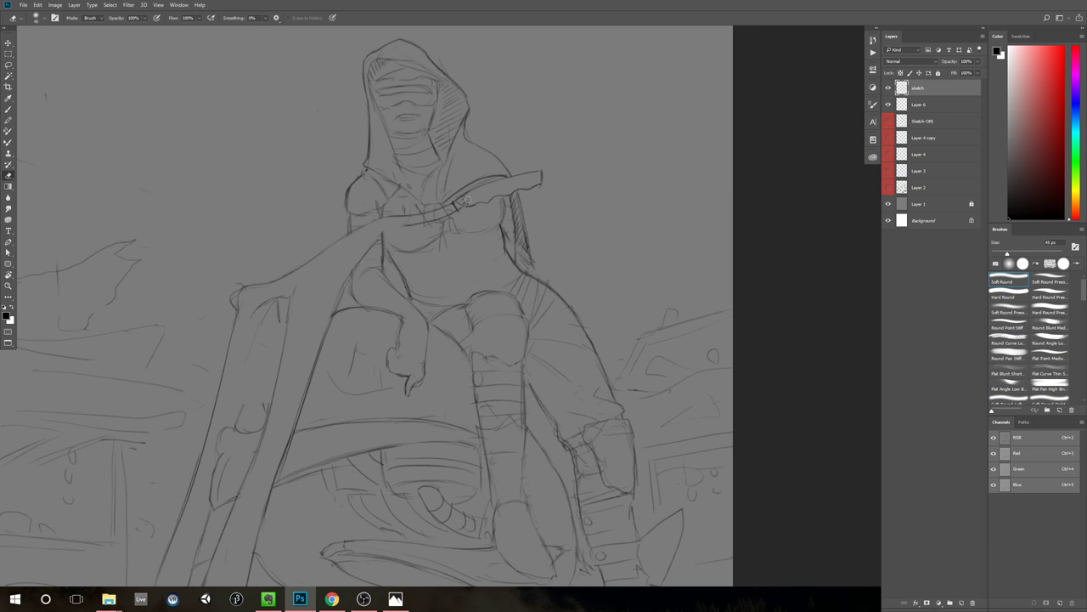
Step: Reshape the band's free end past the shoulder into an uneven, closed tip and clean up its edges
key("b")
key("z")
mouse_move(550, 239)
left_mouse_down()
mouse_move(488, 255)
mouse_move(529, 231)
left_mouse_up()
key("b")
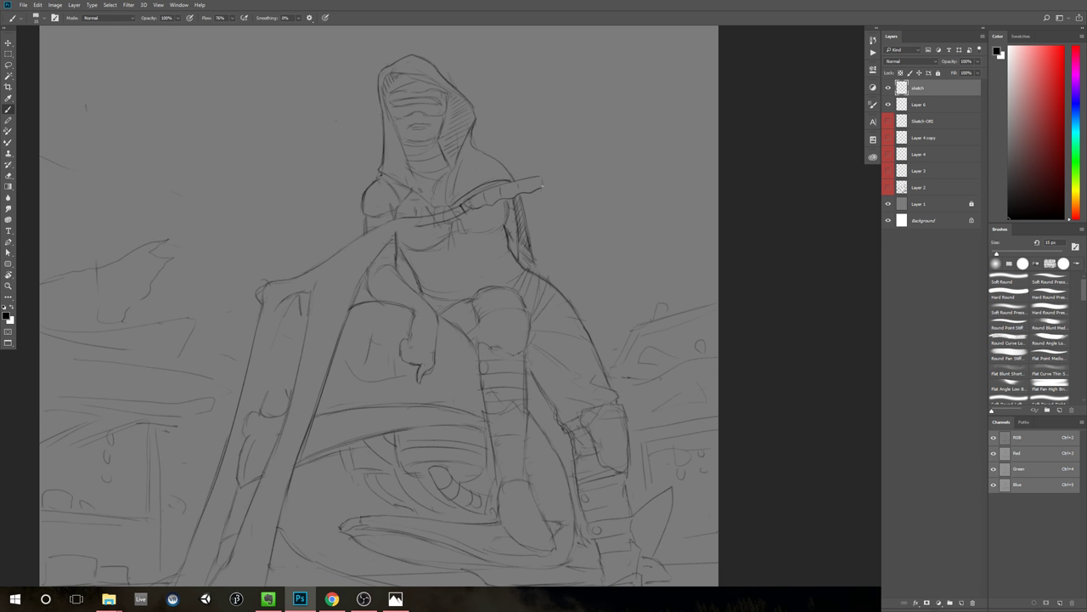
key("e")
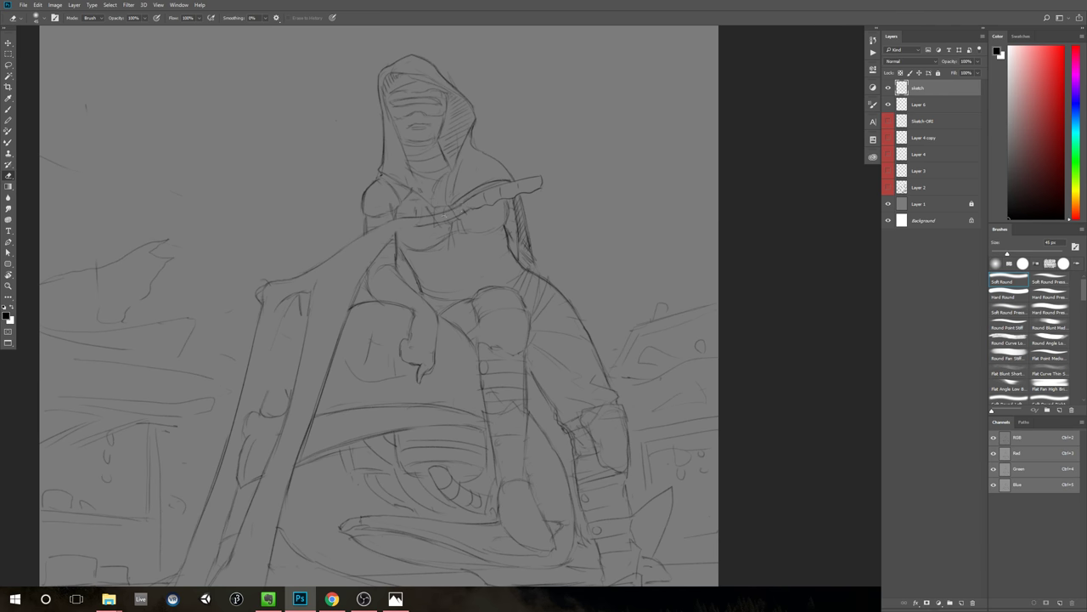
key("b")
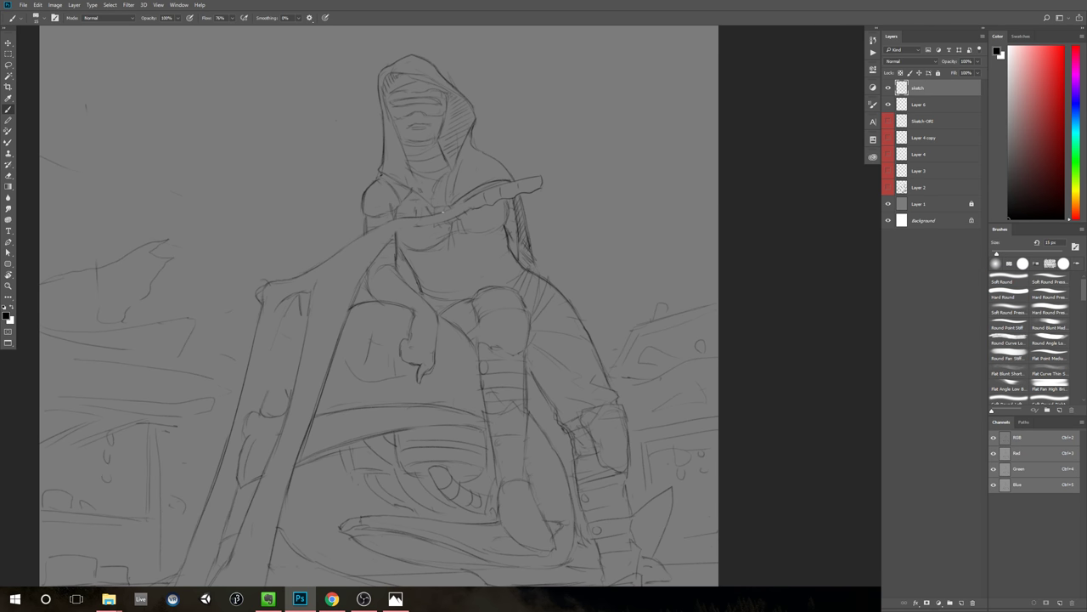
Step: Redraw the band's contour across the chest as a continuous line, erasing the stray strokes inside it
left_click_drag(442, 212, 466, 200)
key("b")
key("e")
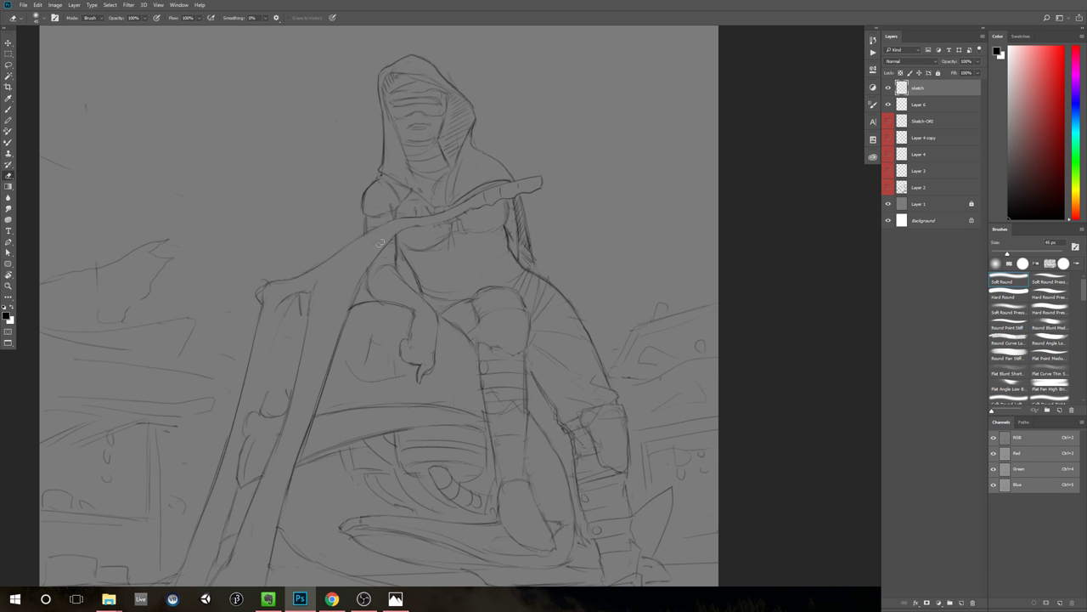
key("b")
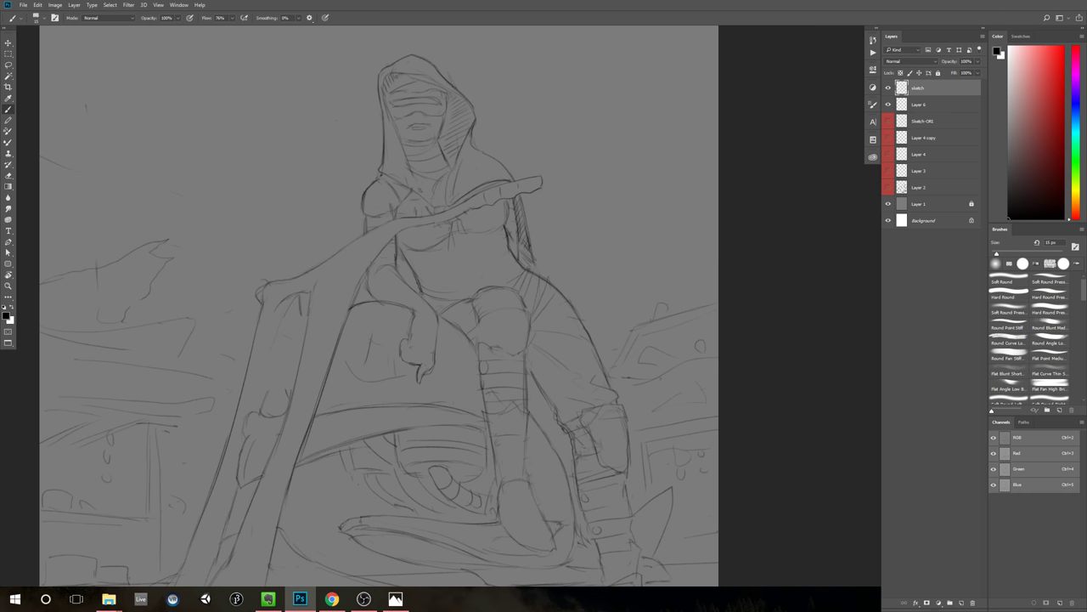
key("e")
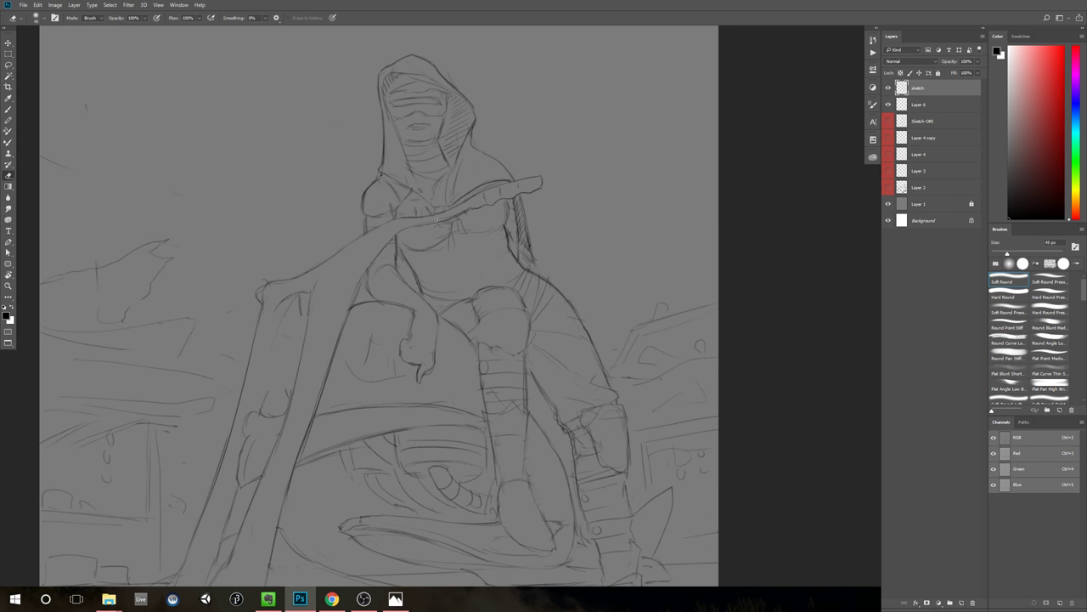
key("b")
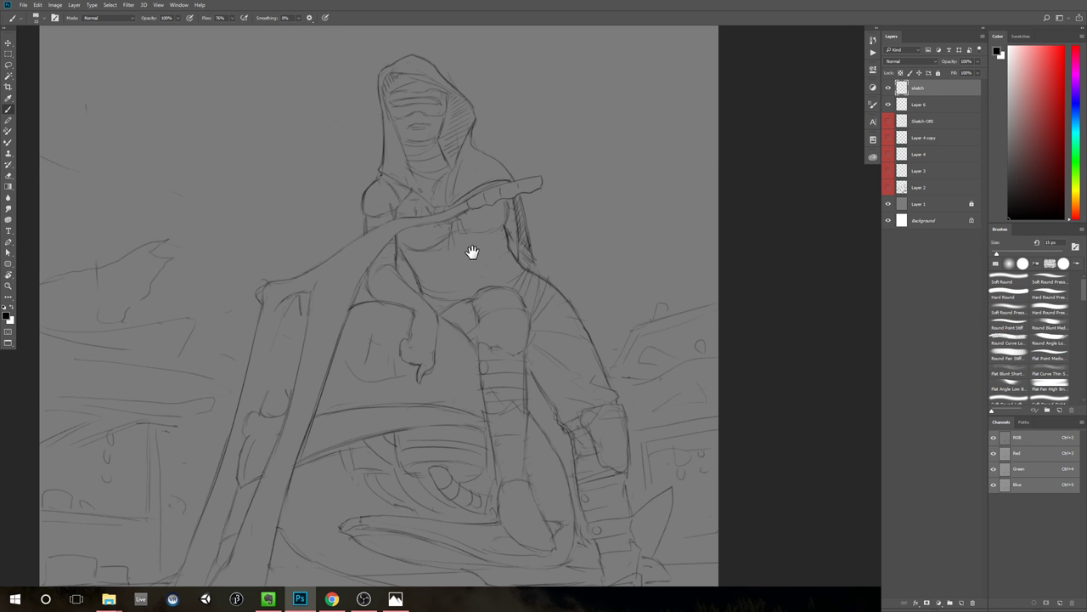
Step: Touch up the lines around the band at the neckline and chest with the eraser and a short pencil stroke
scroll(472, 251, "down", 4)
scroll(449, 267, "up", 1)
key("e")
scroll(505, 235, "up", 3)
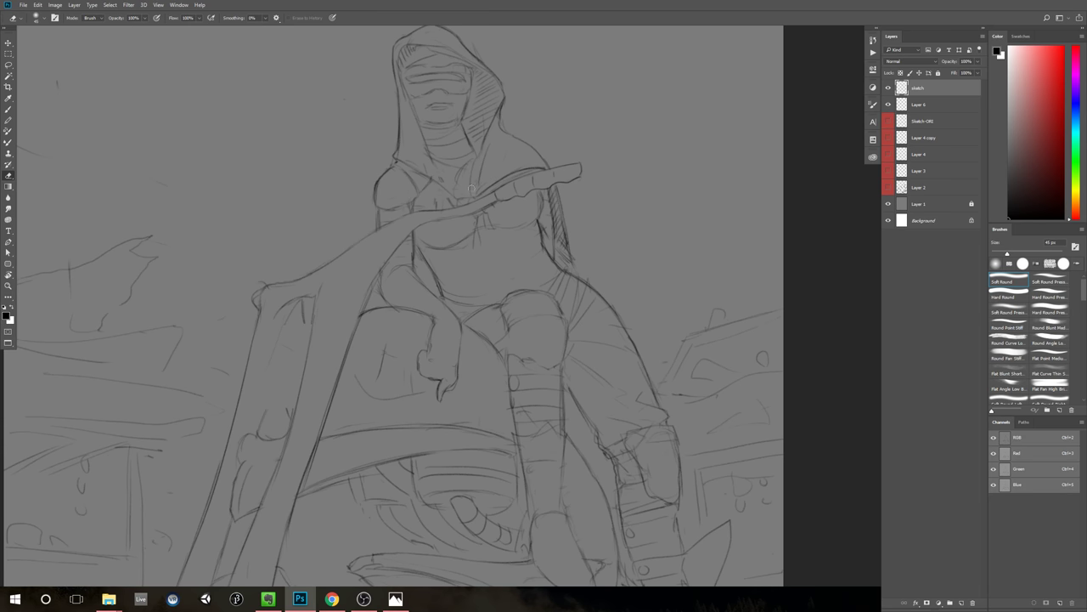
left_click_drag(566, 208, 523, 255)
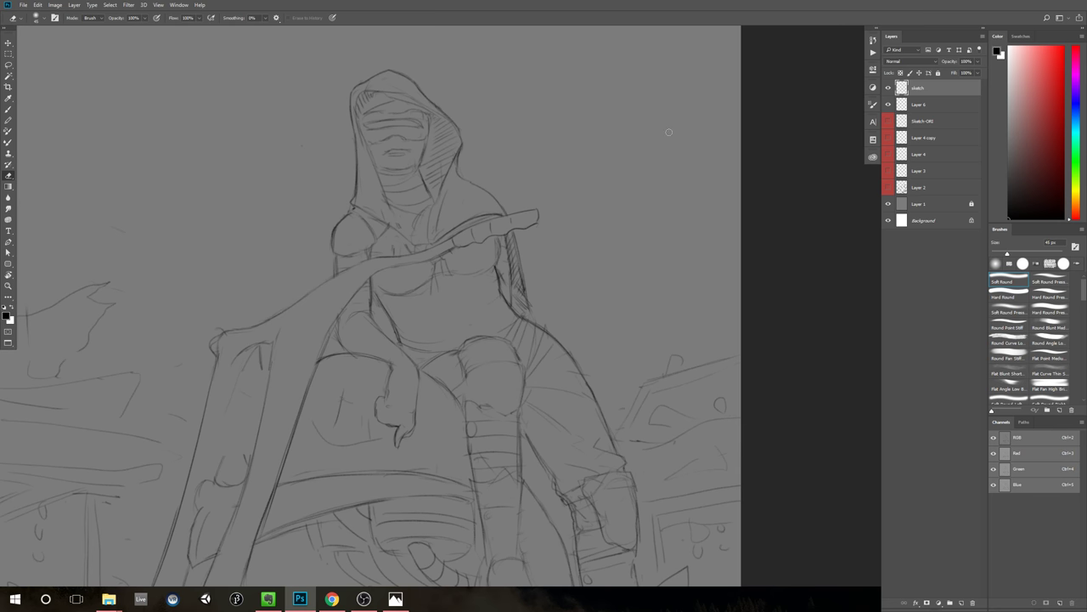
key("b")
left_click_drag(372, 274, 442, 254)
key("ctrl+space")
left_click_drag(540, 294, 467, 297)
key("space")
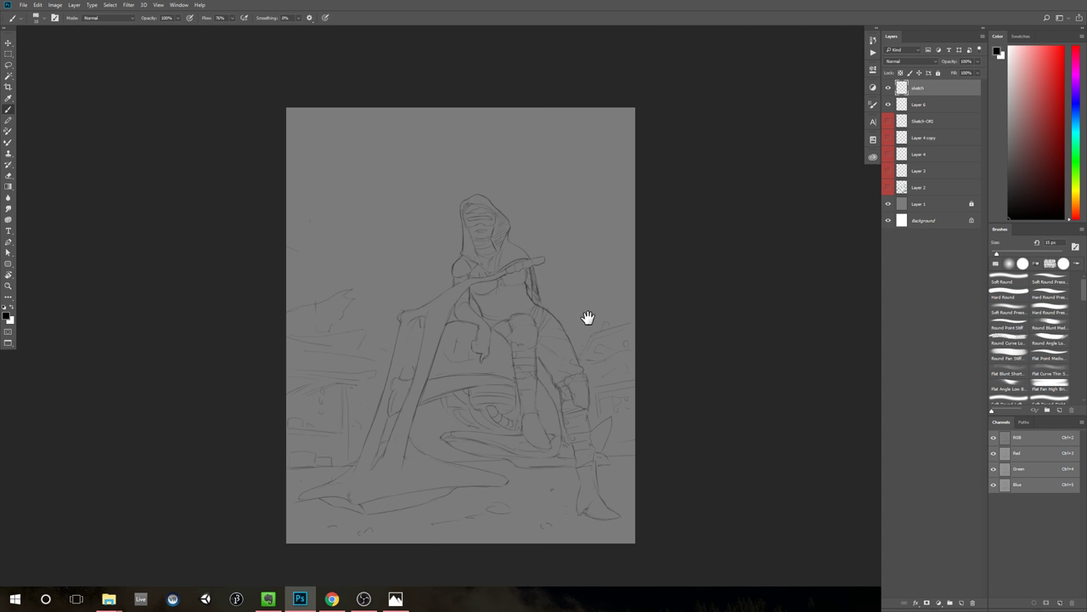
Step: Examine the whole figure and the reworked band across the chest at several zoom levels
mouse_move(624, 323)
left_mouse_down()
mouse_move(601, 294)
mouse_move(551, 308)
mouse_move(586, 306)
left_mouse_up()
key("ctrl+space")
key("ctrl+space")
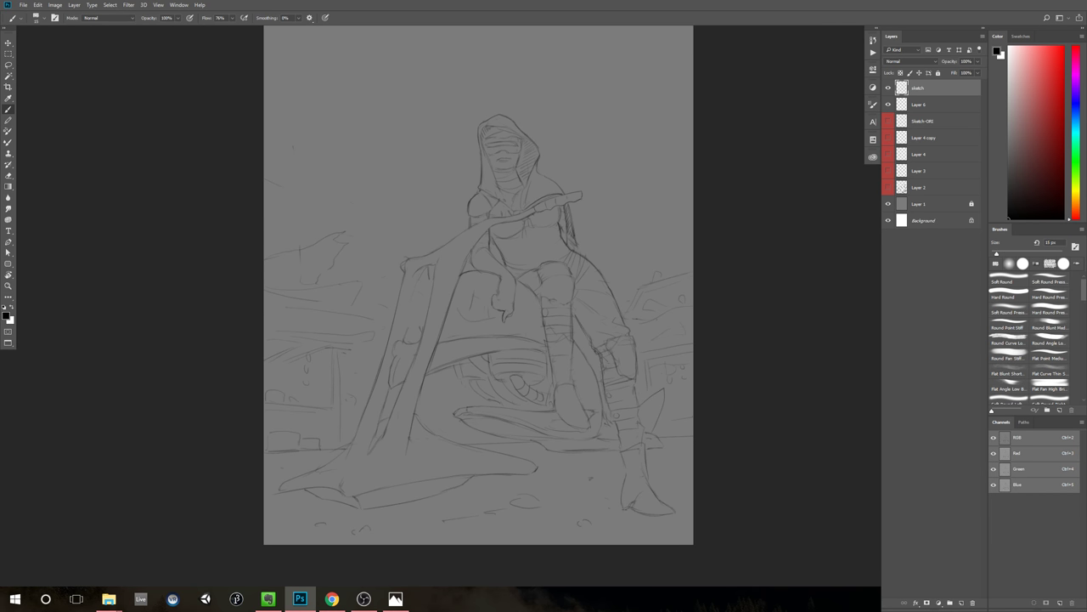
key("ctrl+space")
left_click_drag(549, 262, 515, 265)
key("space")
key("ctrl+space")
left_click_drag(604, 245, 558, 234)
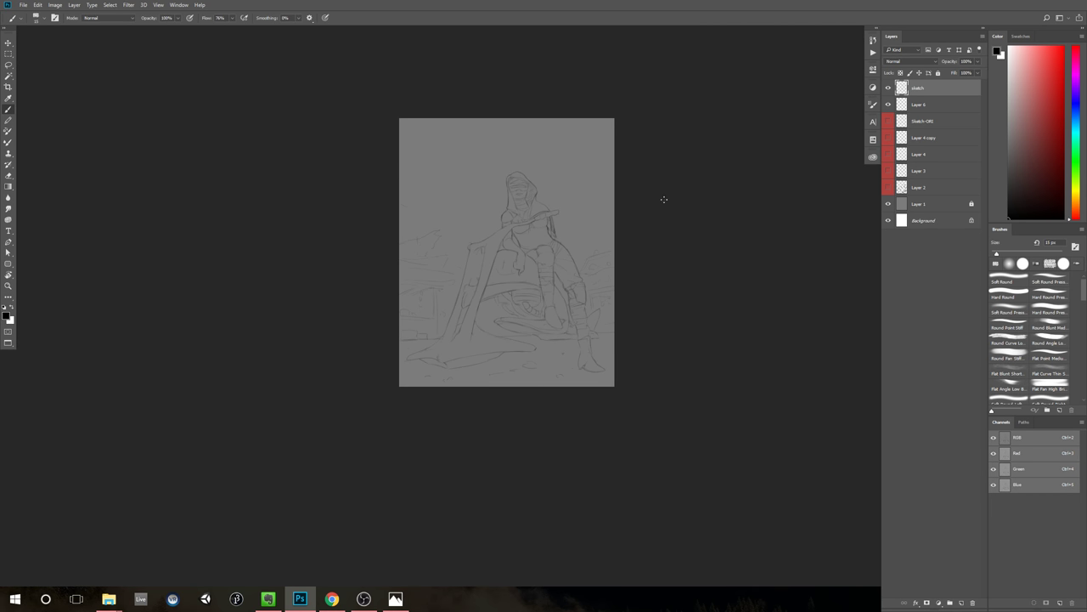
scroll(584, 227, "up", 1)
scroll(586, 229, "up", 2)
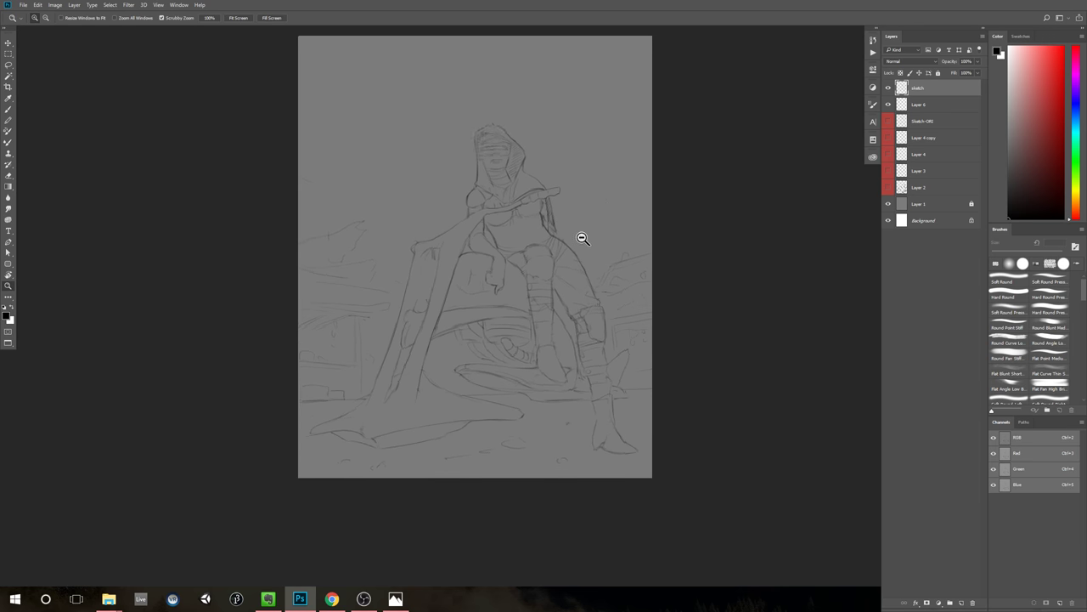
key("e")
key("b")
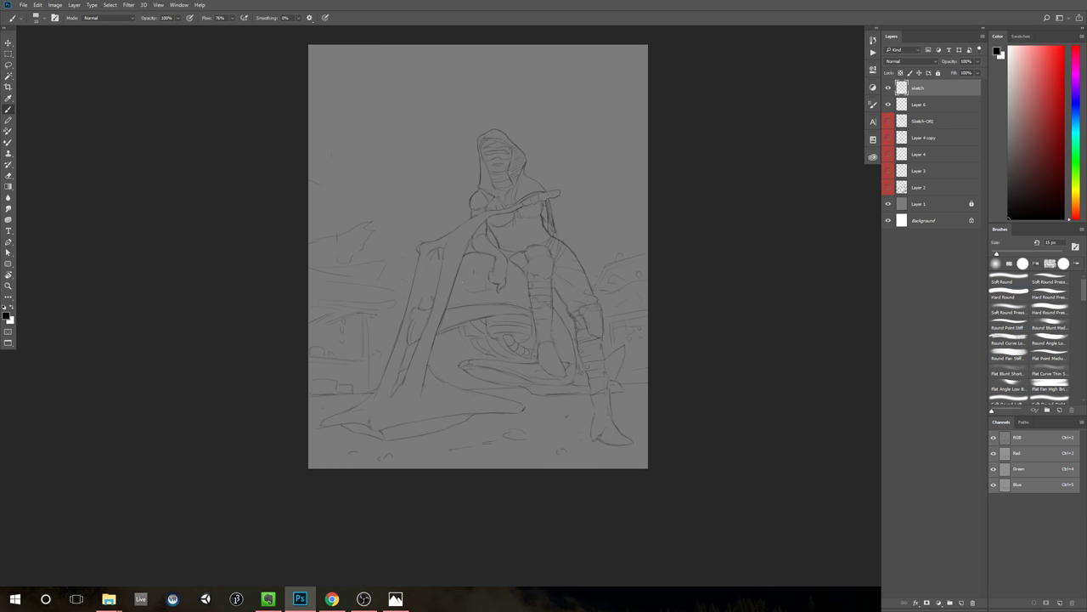
Step: Erase and redraw the upper contour of the narrow opening between the cloak's two hanging folds
scroll(471, 277, "up", 2)
left_click_drag(429, 225, 405, 319)
key("e")
key("b")
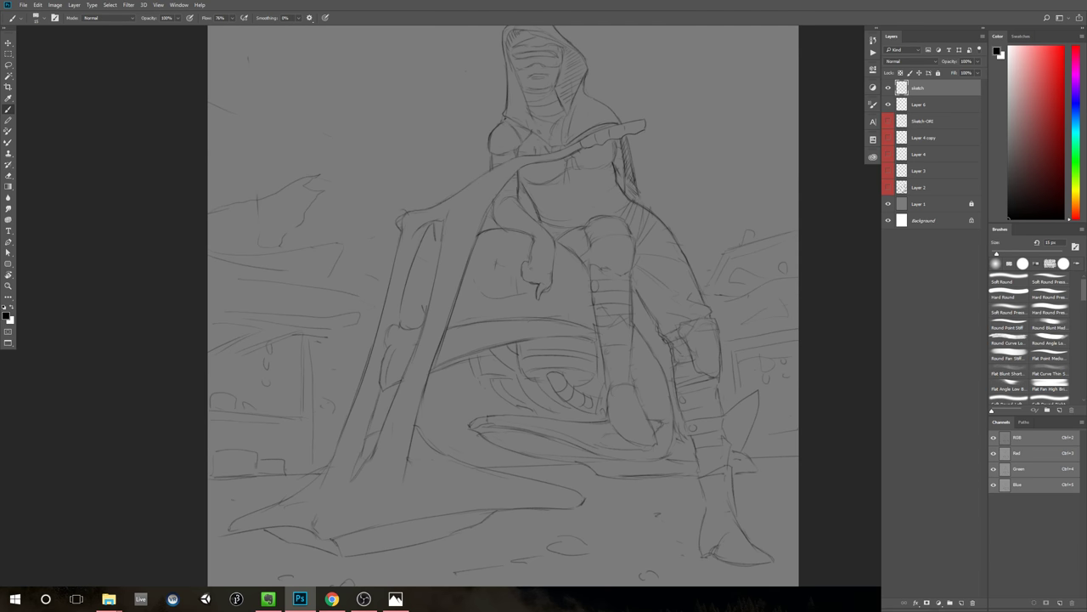
left_click_drag(430, 225, 423, 238)
left_click_drag(480, 321, 416, 323)
left_click_drag(485, 387, 527, 346)
left_click_drag(467, 192, 474, 191)
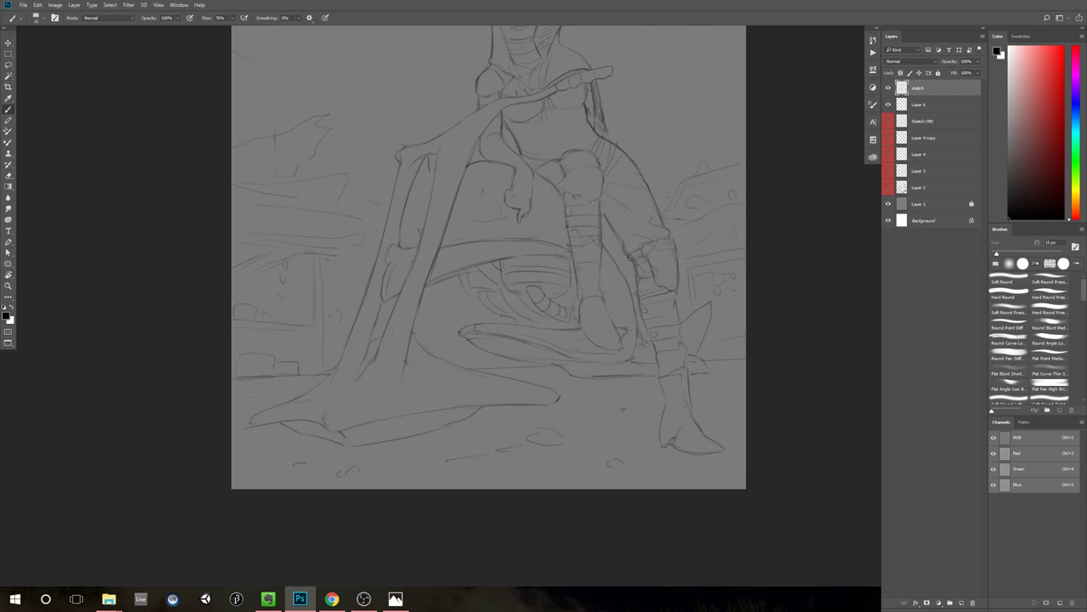
key("e")
key("b")
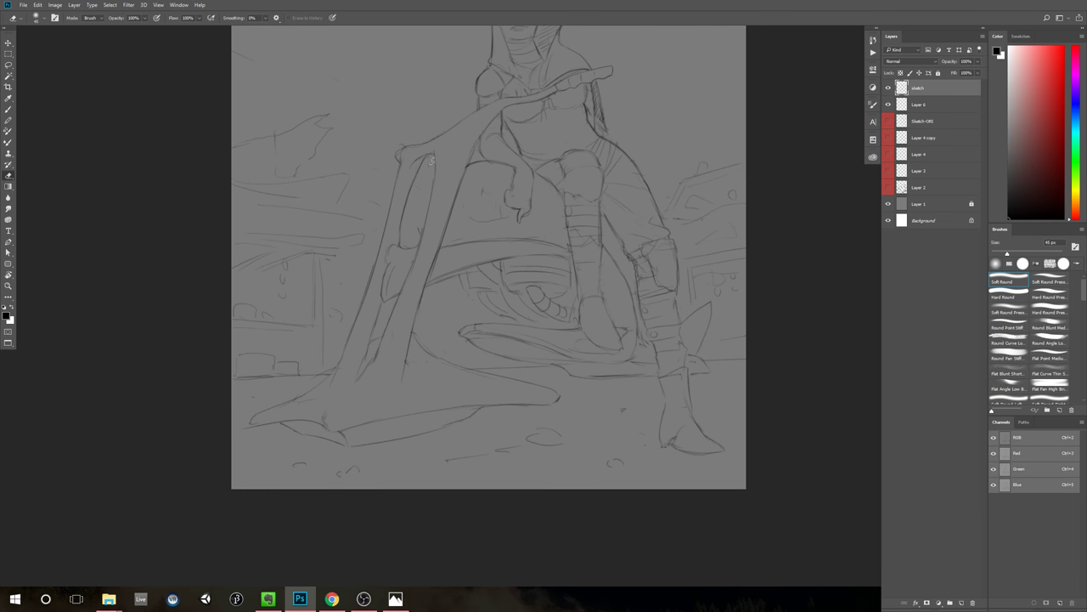
Step: Draw a curved inner line inside the narrow opening between the hanging folds to suggest thickness
left_click_drag(537, 272, 400, 362)
scroll(500, 321, "down", 1)
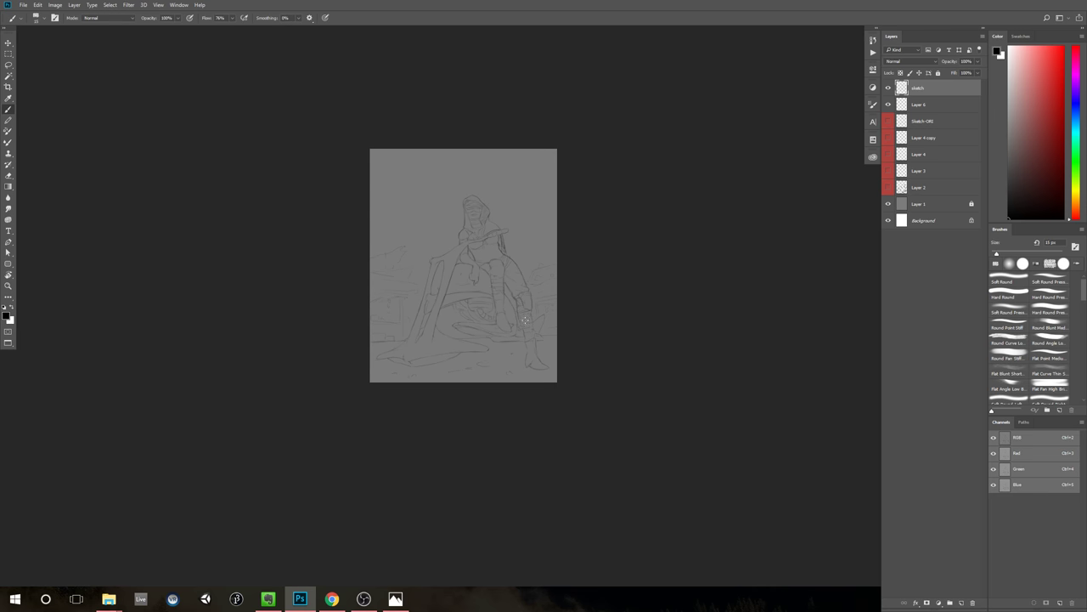
left_click_drag(586, 305, 550, 282)
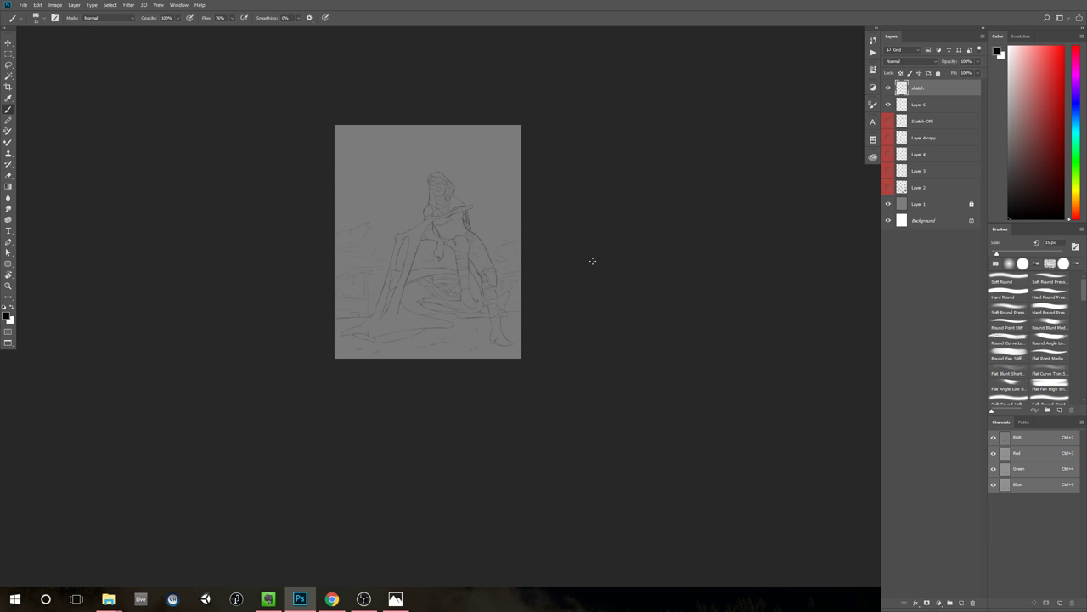
scroll(439, 208, "up", 4)
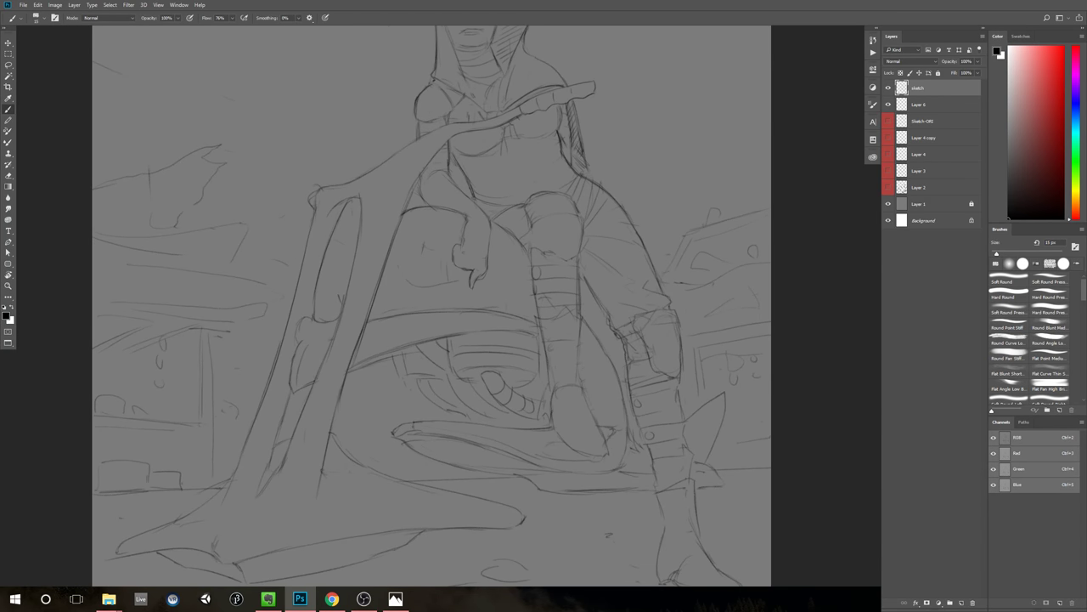
left_click_drag(359, 227, 343, 284)
left_click_drag(348, 241, 337, 281)
left_click_drag(456, 304, 400, 306)
mouse_move(515, 315)
left_mouse_down()
mouse_move(503, 303)
mouse_move(523, 305)
left_mouse_up()
scroll(498, 340, "up", 2)
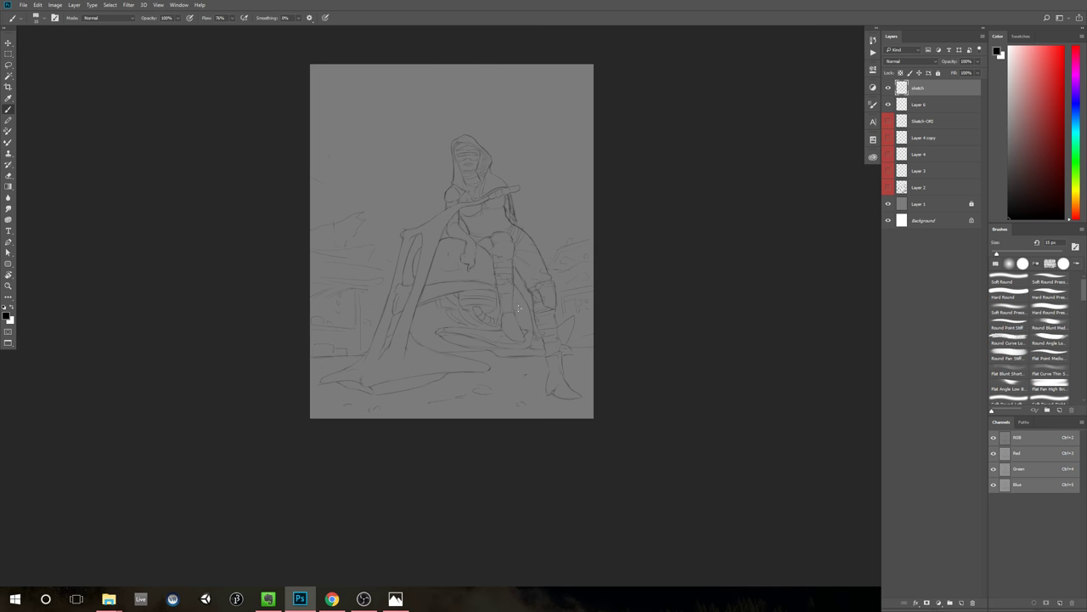
Step: Clean up and redraw the horizontal band's upper edge where it meets the inner hanging fold
scroll(442, 312, "up", 3)
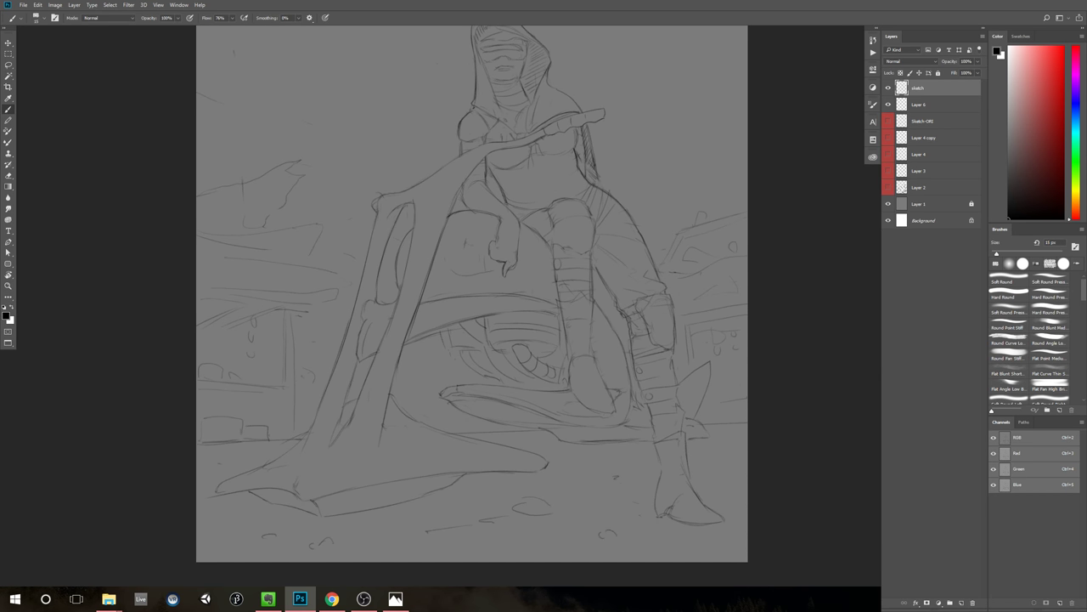
key("e")
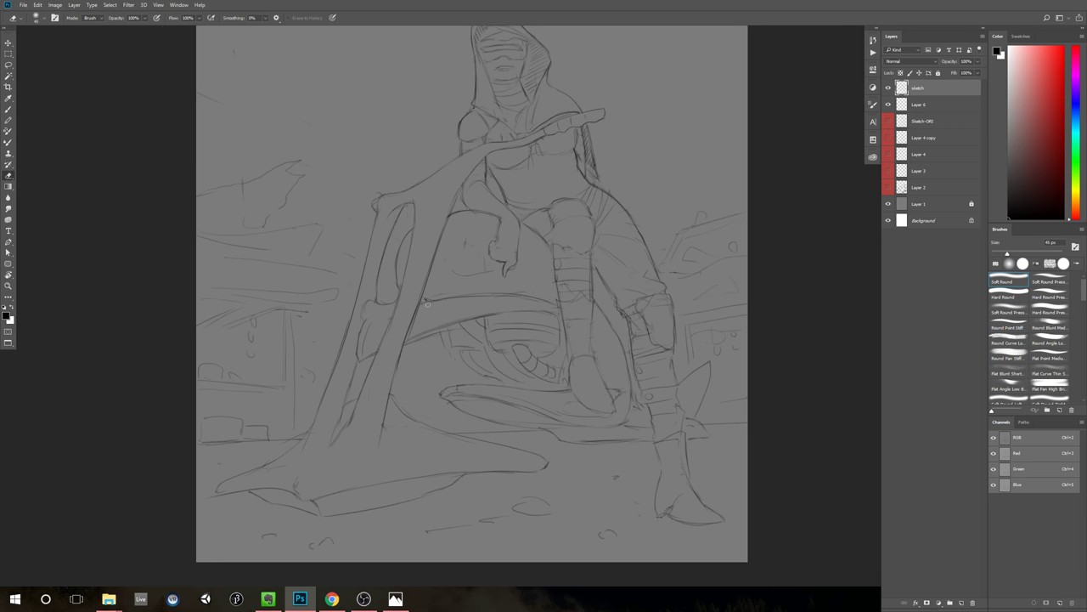
key("b")
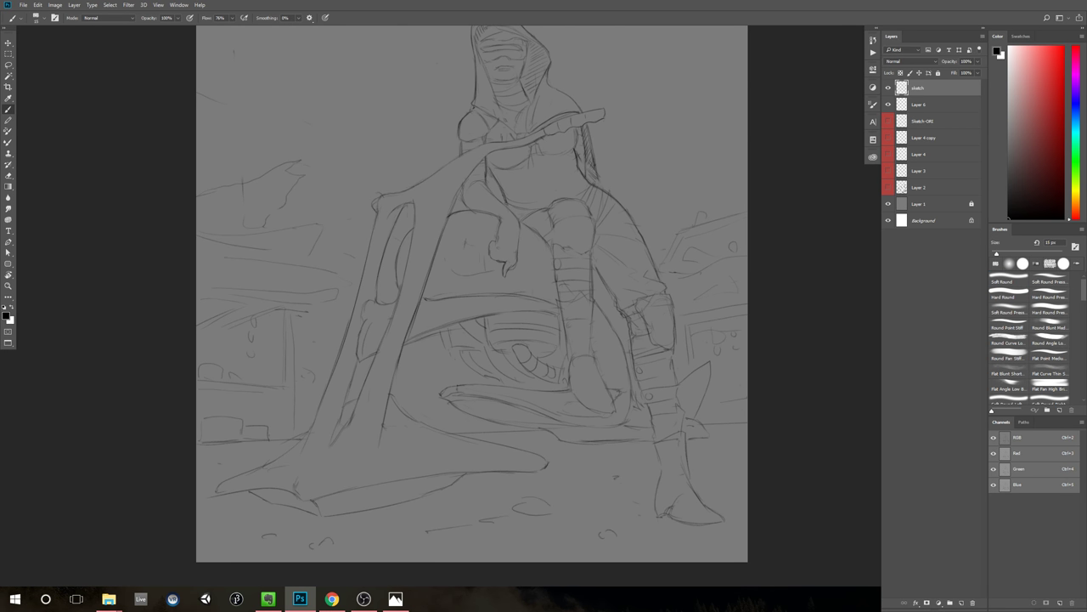
left_click_drag(530, 300, 582, 280)
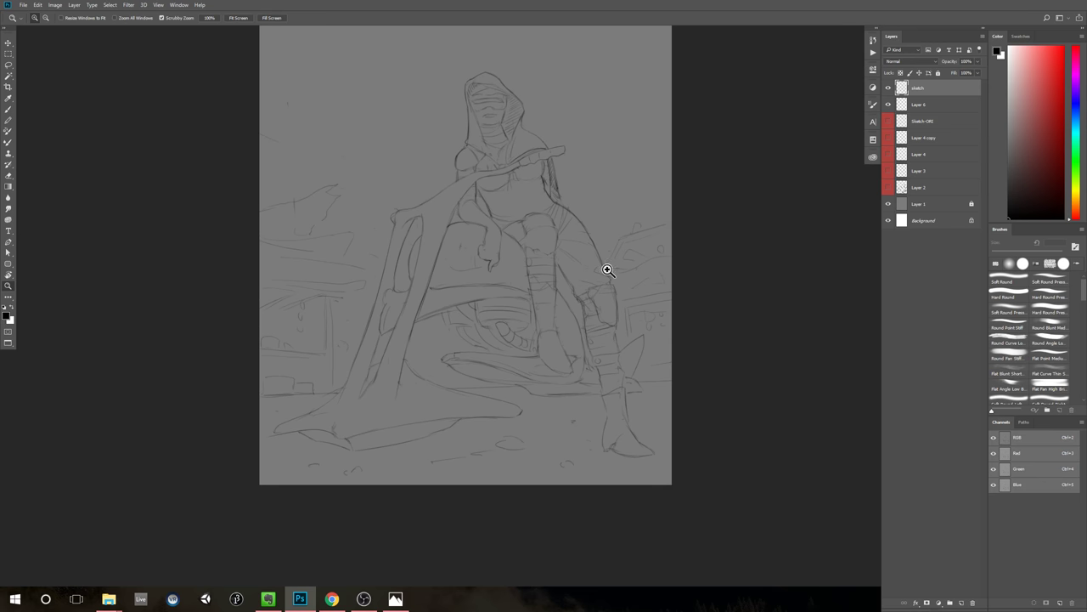
left_click_drag(482, 284, 479, 301)
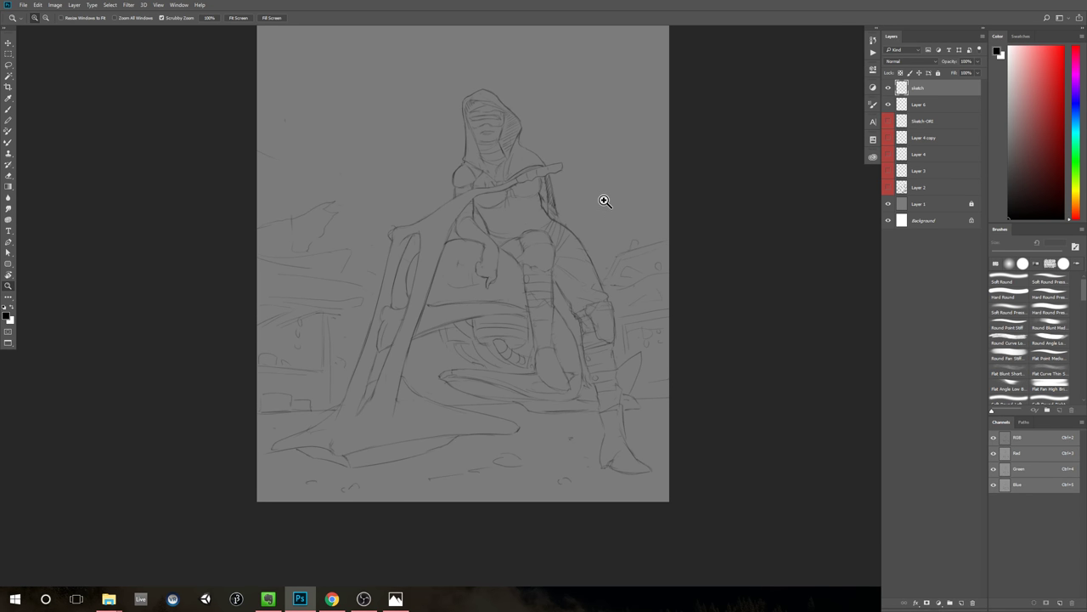
Step: Flip the canvas horizontally and view the whole mirrored sketch
left_click(55, 4)
mouse_move(93, 83)
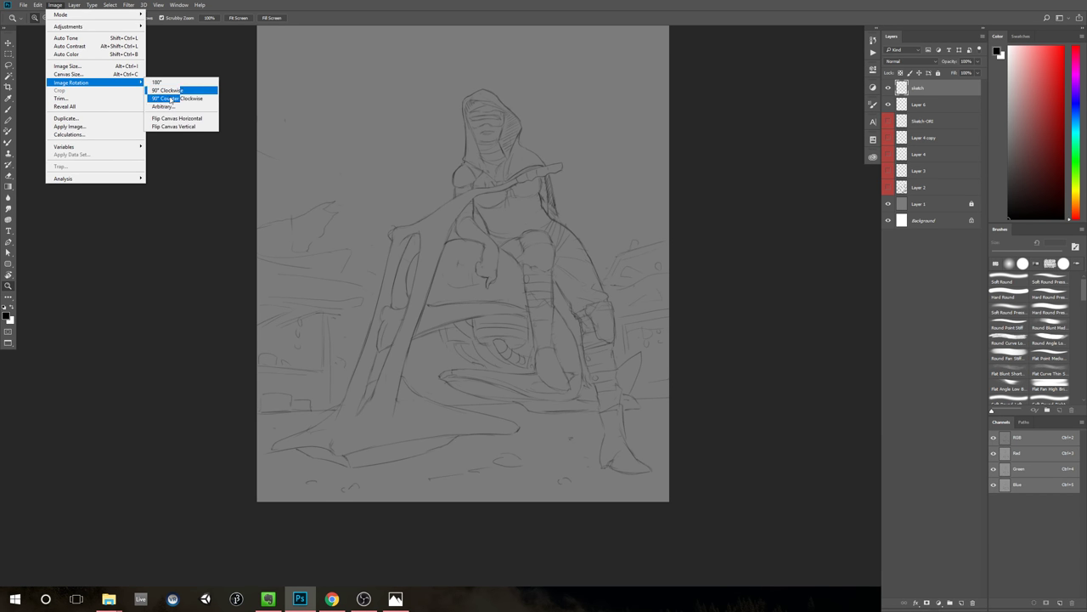
left_click(189, 118)
mouse_move(745, 193)
left_mouse_down()
mouse_move(712, 220)
mouse_move(737, 214)
mouse_move(719, 228)
mouse_move(725, 219)
left_mouse_up()
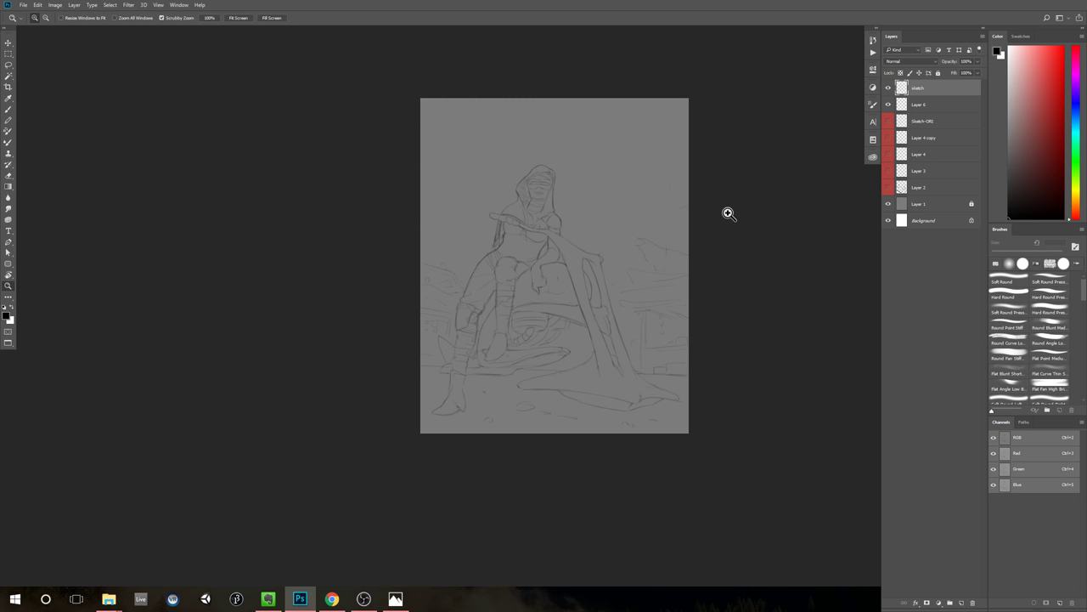
Step: Draw curved upper and lower edges of a wrap around the two hanging folds, level with the horizontal band
left_click(595, 320)
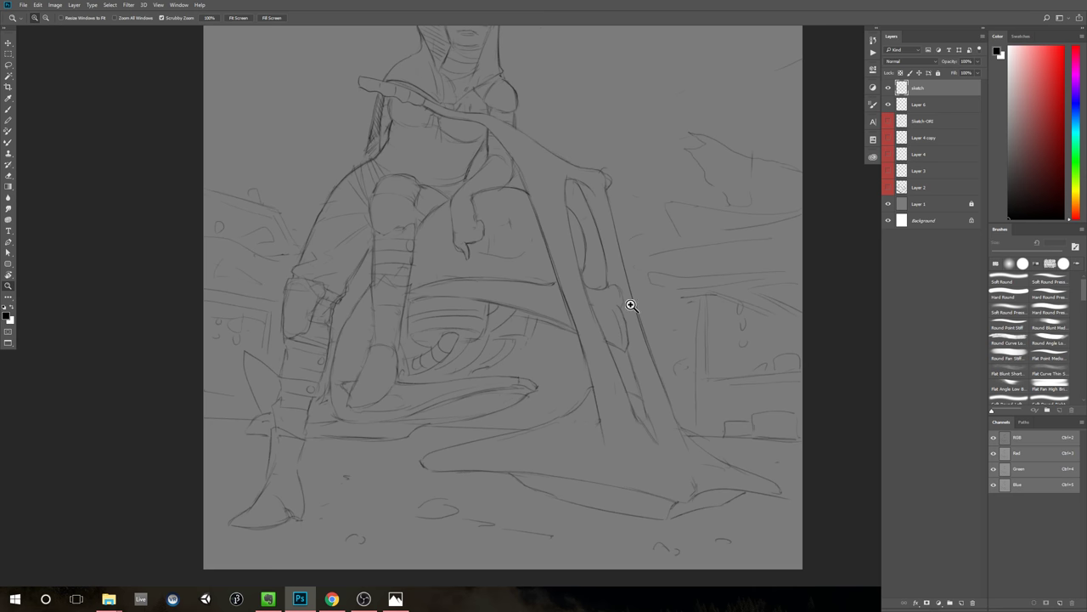
key("b")
mouse_move(595, 288)
left_mouse_down()
mouse_move(514, 235)
mouse_move(529, 246)
left_mouse_up()
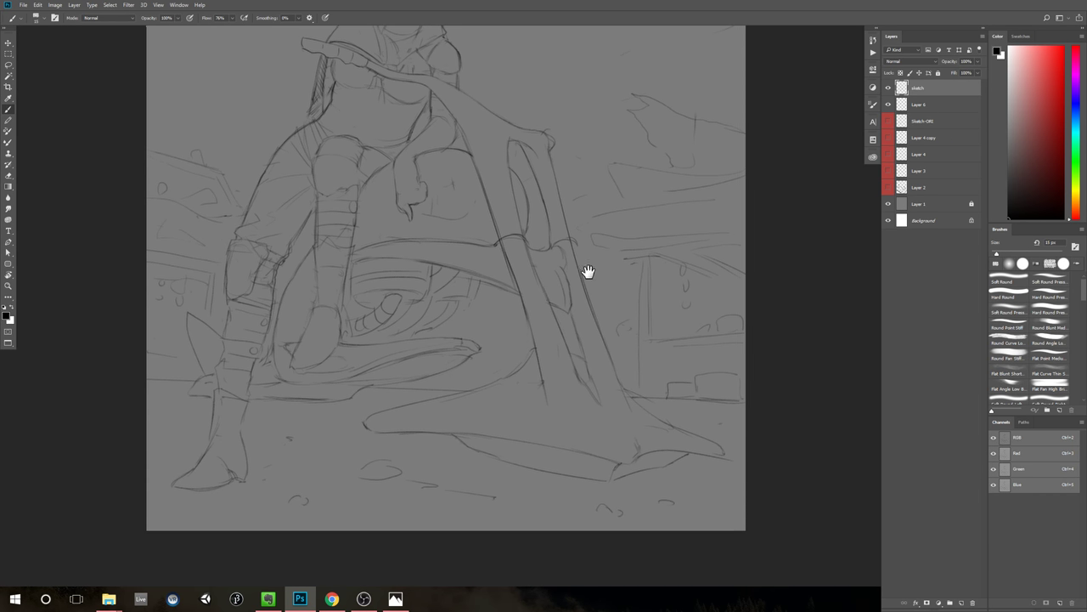
mouse_move(599, 272)
left_mouse_down()
mouse_move(462, 269)
mouse_move(413, 227)
mouse_move(433, 287)
left_mouse_up()
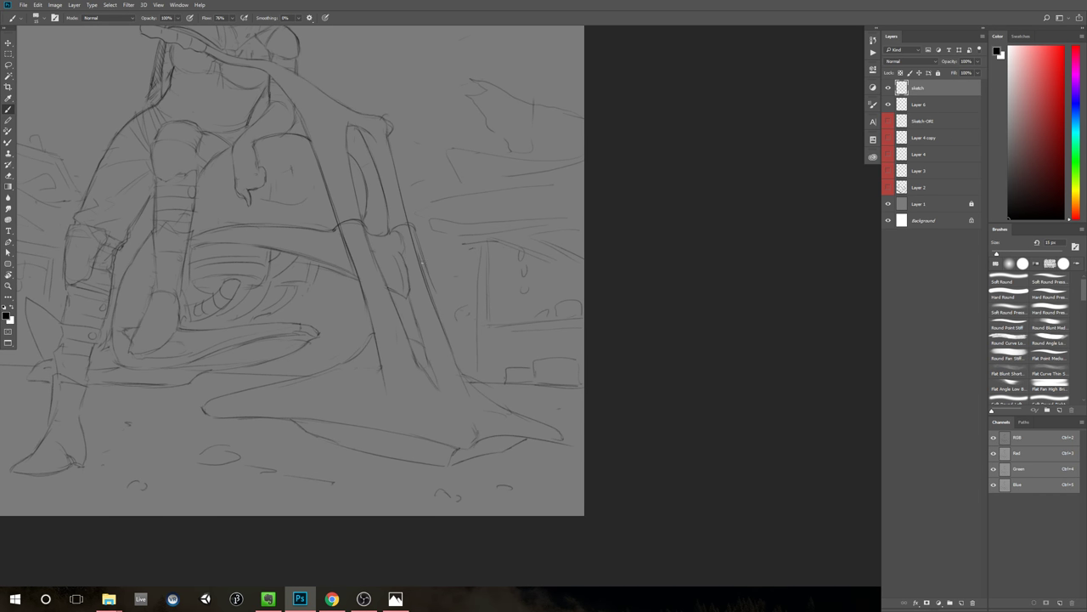
left_click_drag(496, 323, 509, 354)
mouse_move(496, 350)
left_mouse_down()
mouse_move(529, 338)
mouse_move(523, 311)
mouse_move(497, 297)
left_mouse_up()
key("b")
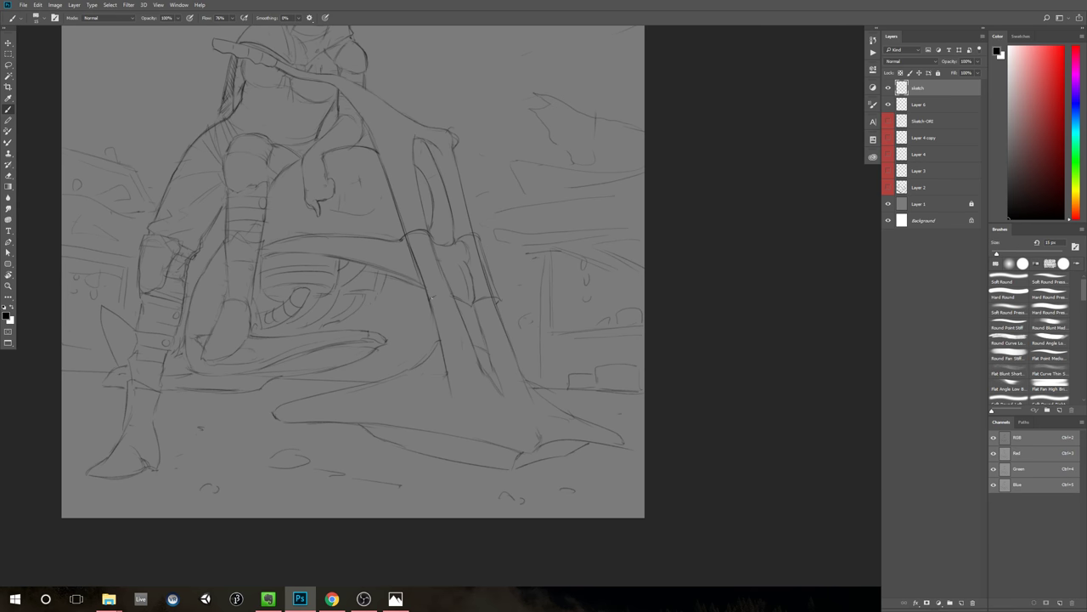
left_click_drag(431, 297, 450, 295)
scroll(543, 291, "down", 3)
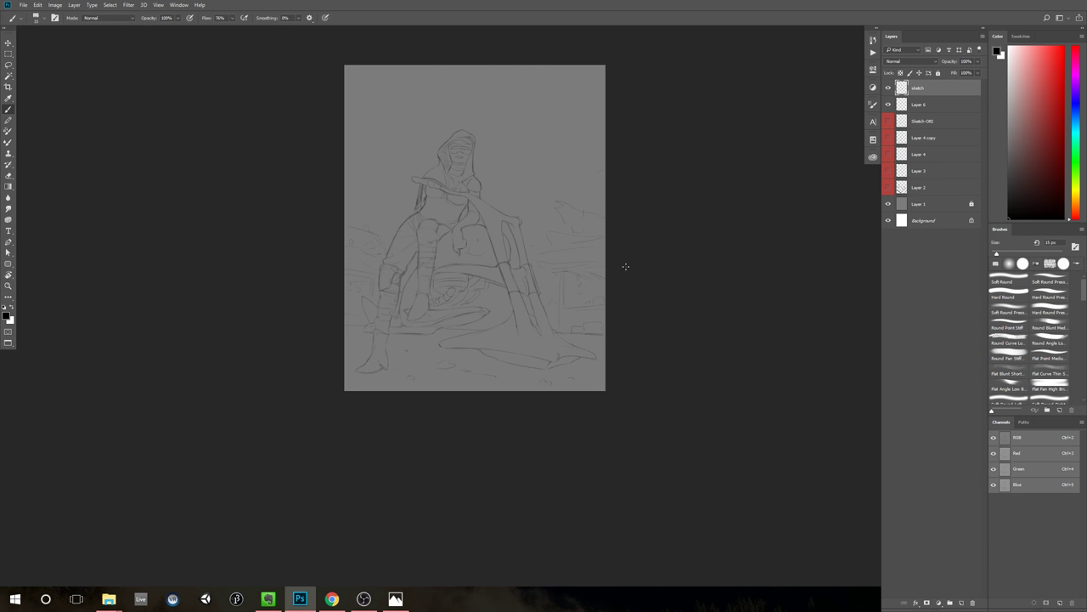
Step: Erase the stray marks at the wrap's upper edge and draw the inner fold line down to its lower edge
left_click_drag(608, 282, 520, 294)
left_click_drag(500, 282, 550, 270, "ctrl")
left_click_drag(323, 252, 492, 199)
key("e")
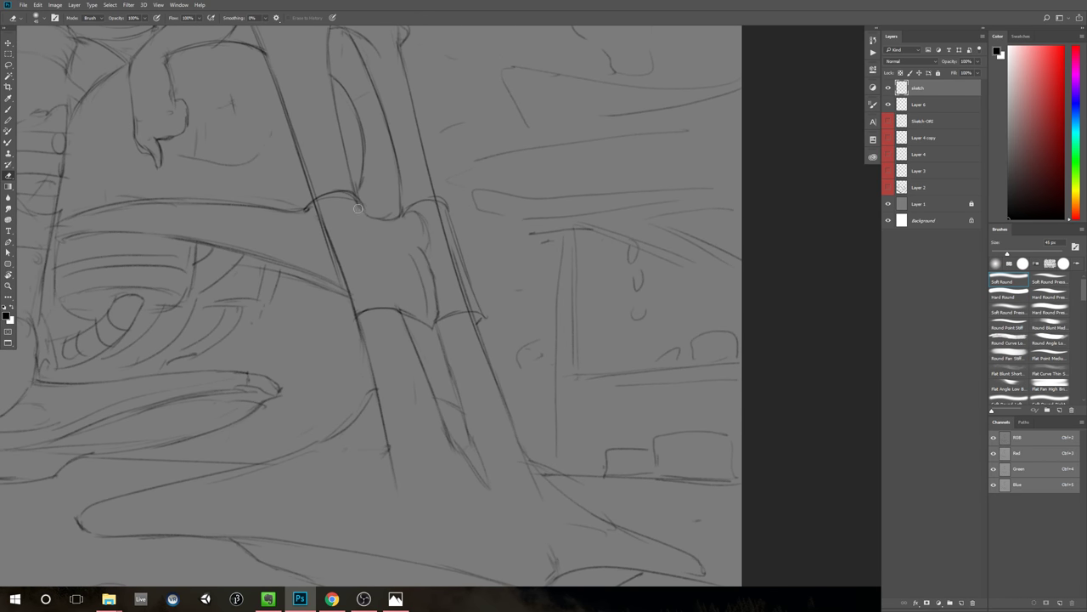
key("b")
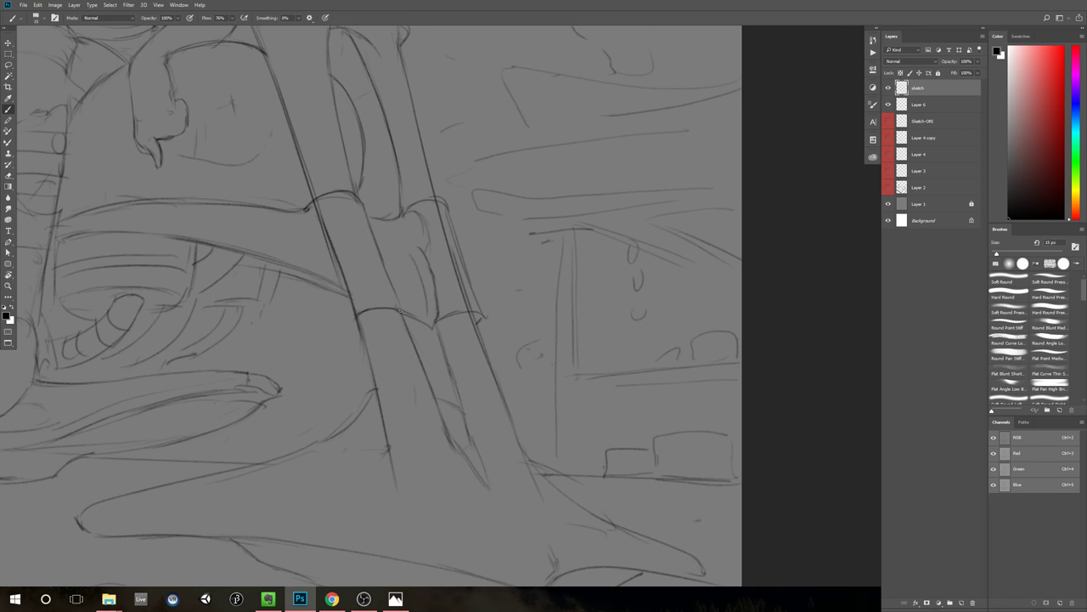
Step: Replace the wrap's doubled outer edge with a single clean line and close its lower outer corner
key("e")
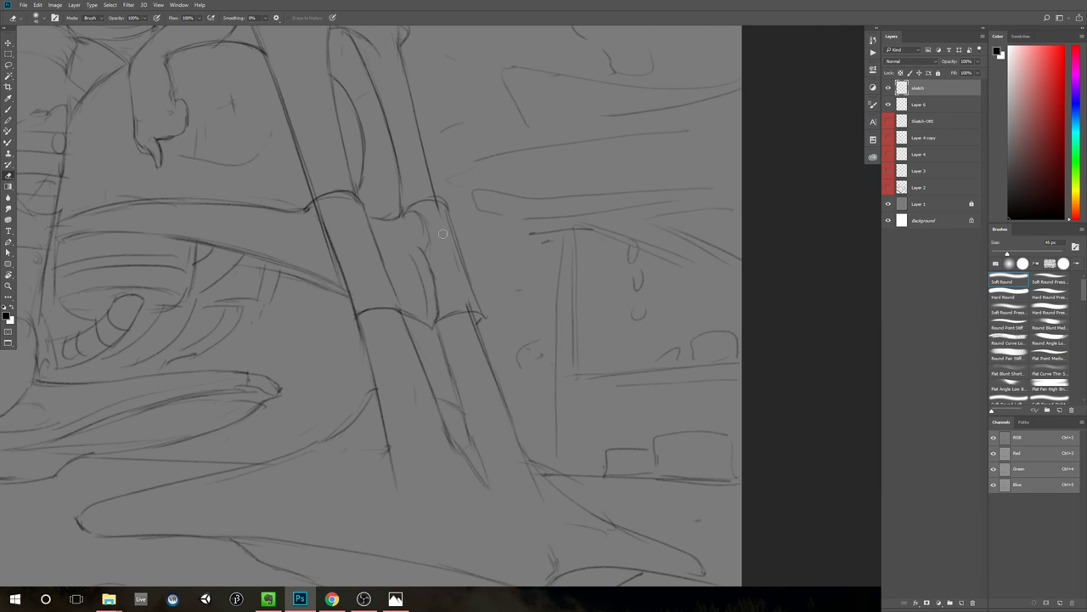
key("b")
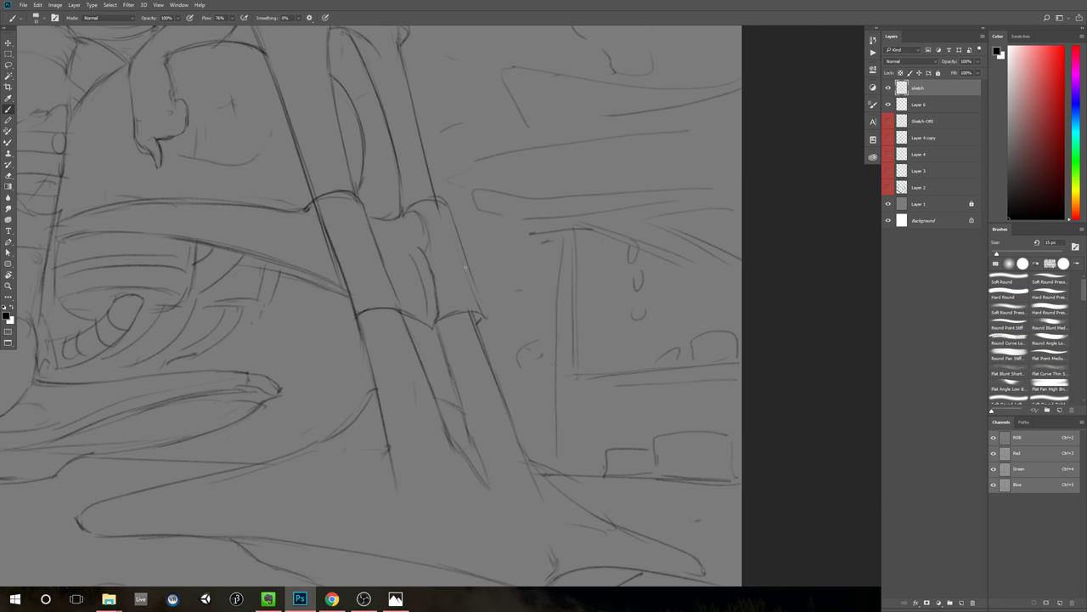
key("e")
key("b")
key("e")
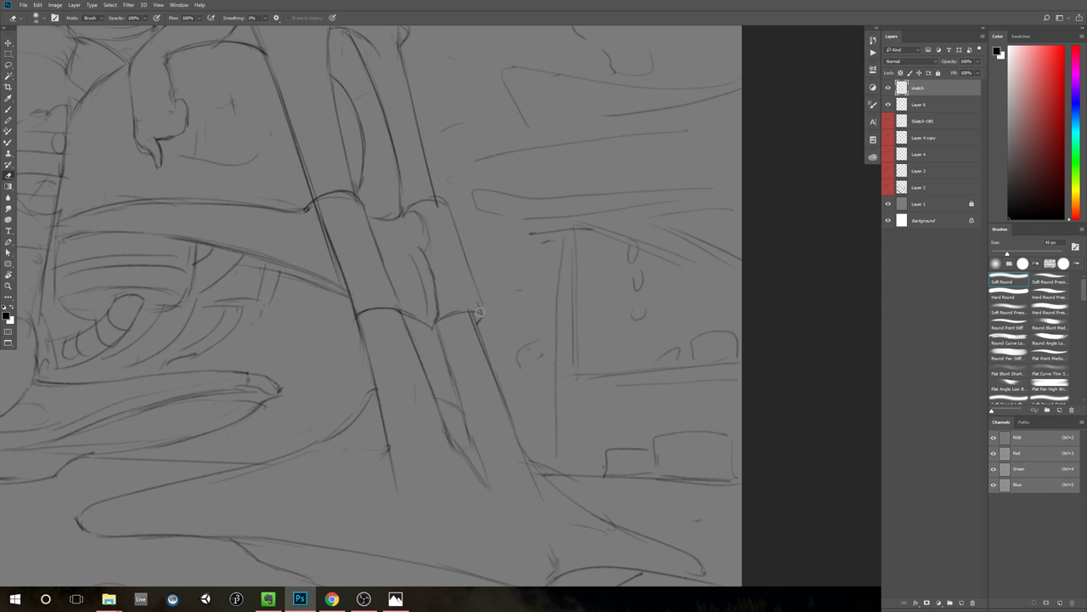
key("b")
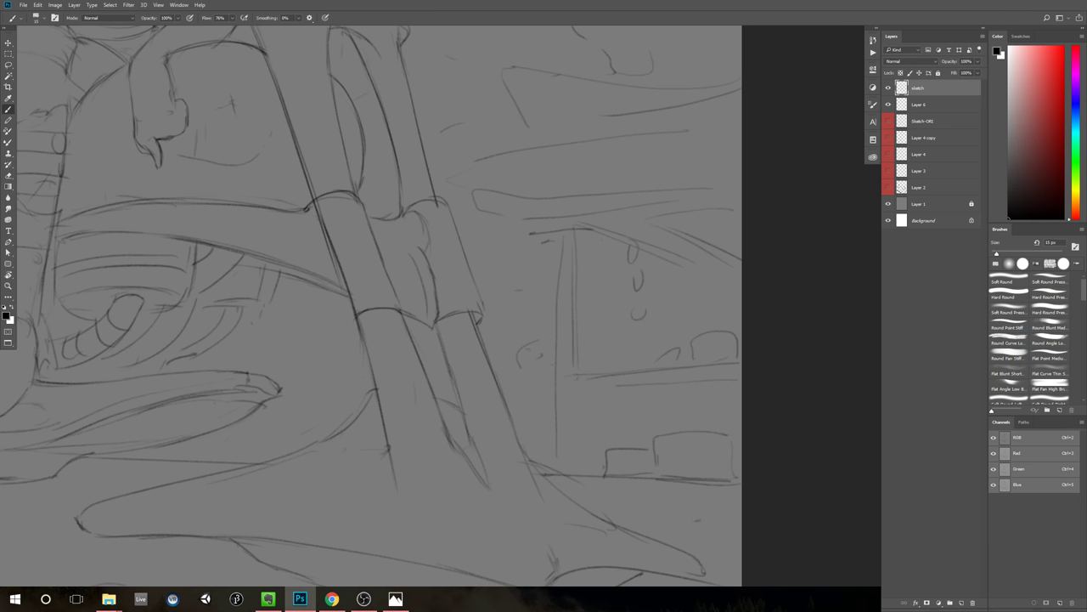
Step: Erase the fold line separating the horizontal band from the wrap and connect the band's underside to the wrap's lower edge
key("e")
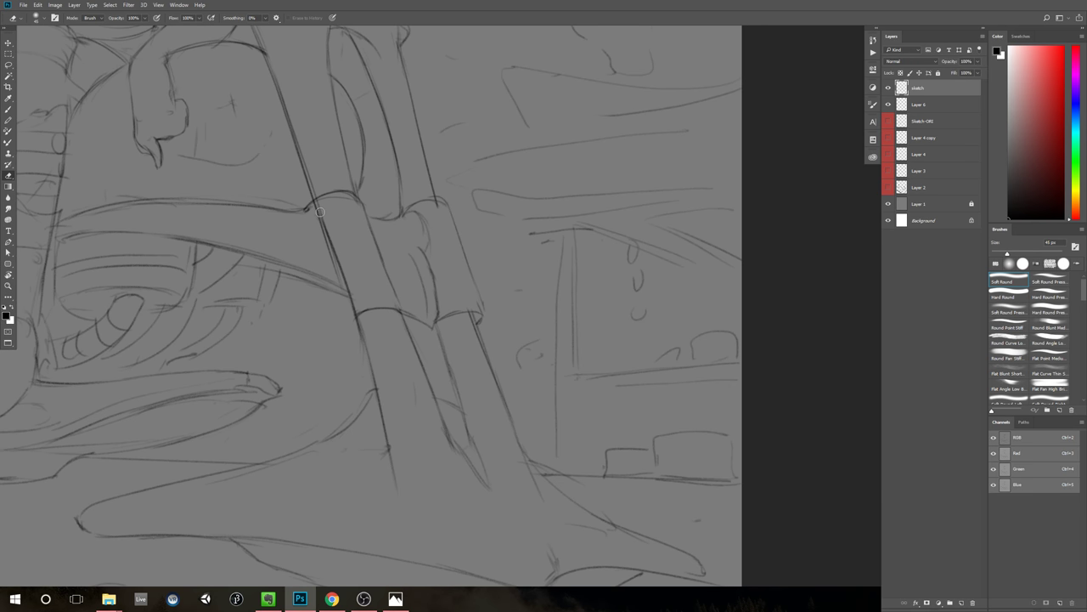
mouse_move(320, 209)
left_mouse_down()
mouse_move(349, 300)
mouse_move(311, 229)
left_mouse_up()
key("b")
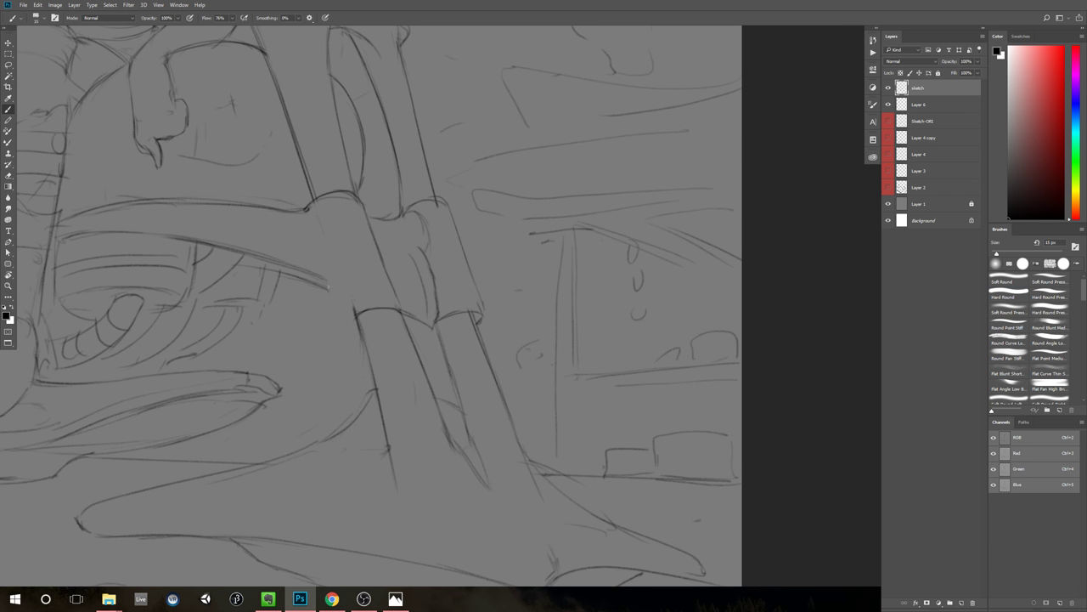
mouse_move(342, 319)
left_mouse_down()
mouse_move(358, 323)
mouse_move(358, 307)
left_mouse_up()
key("e")
key("b")
left_click_drag(519, 303, 487, 328)
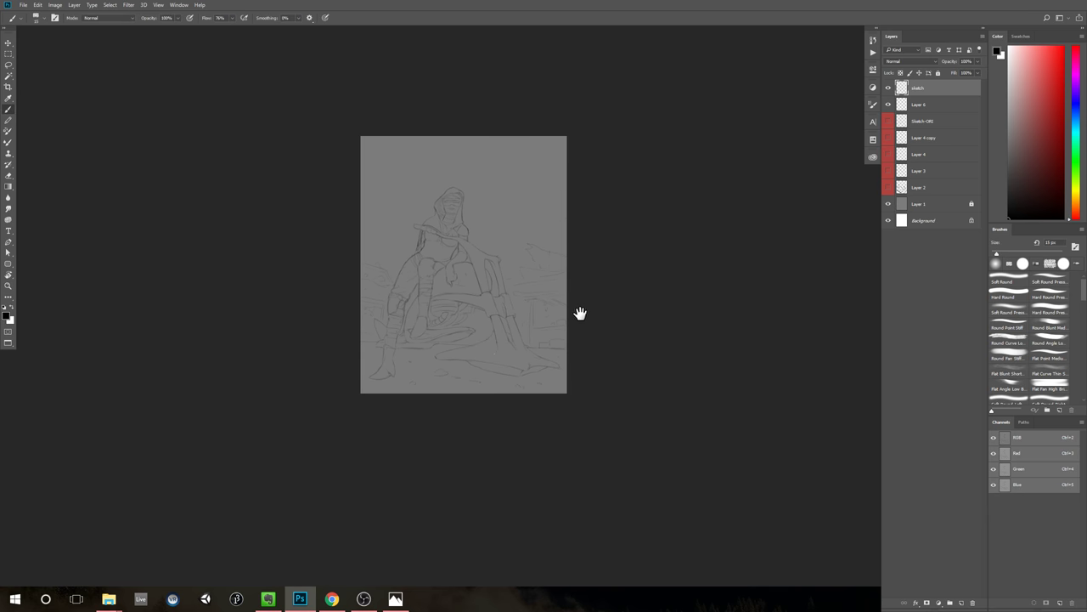
Step: Redraw the inner line of the outer hanging fold down to the wrap's upper edge
scroll(527, 306, "up", 4)
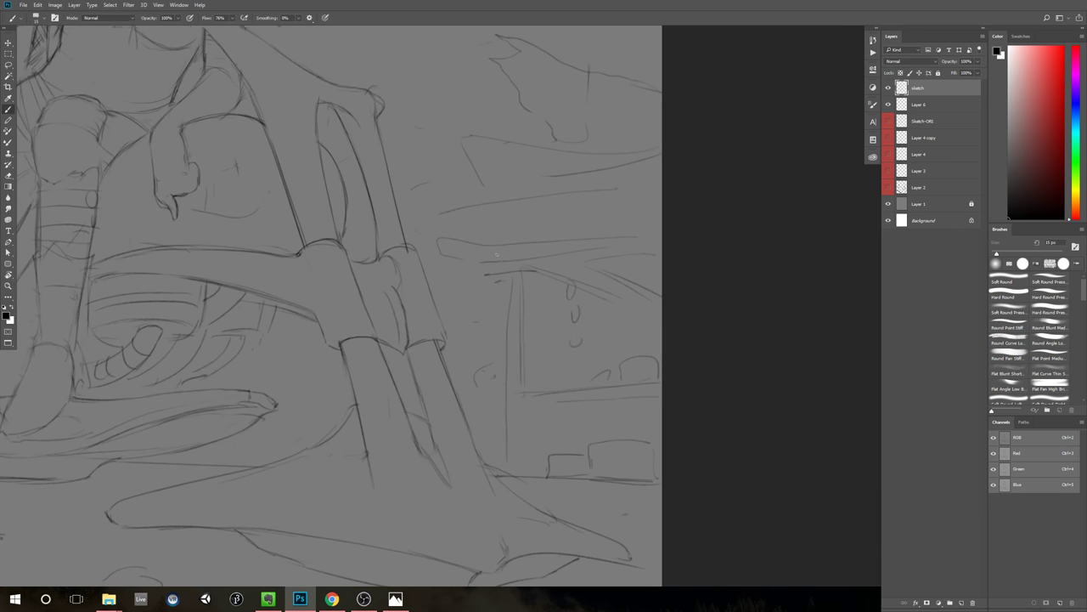
scroll(497, 254, "down", 1)
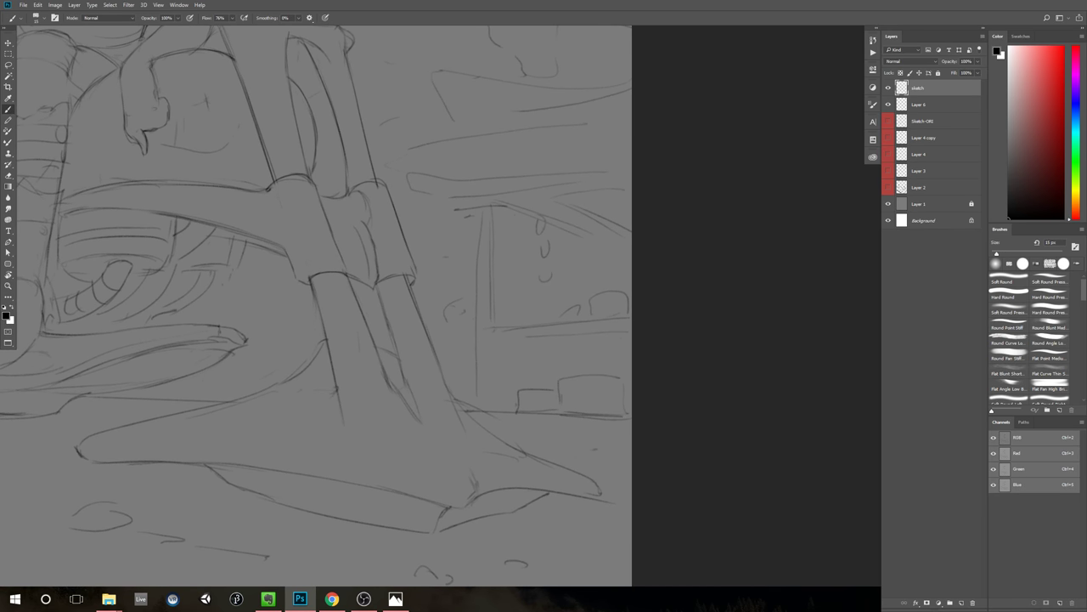
key("e")
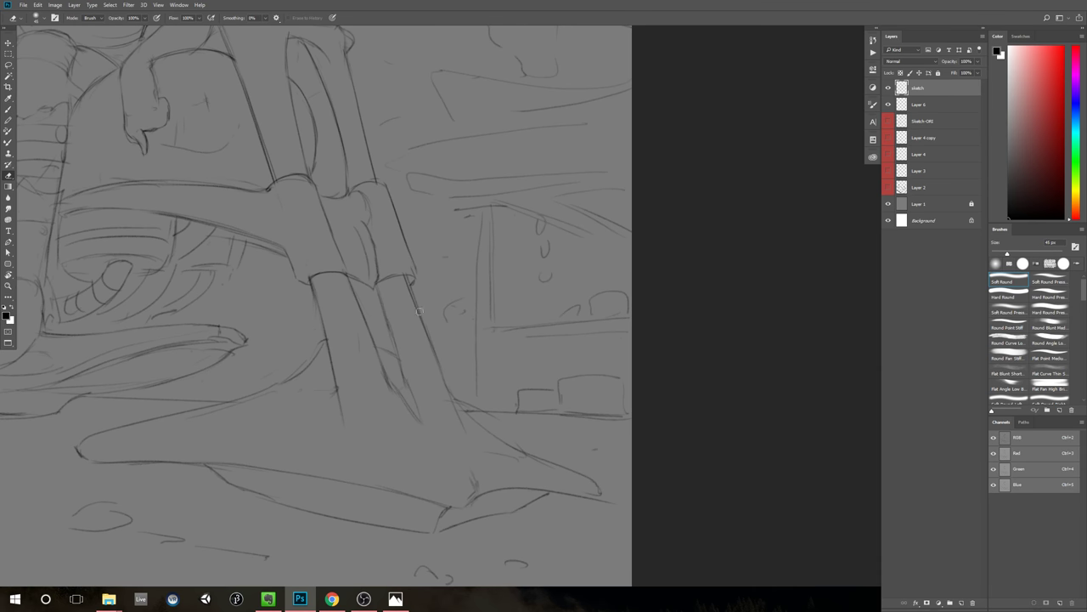
scroll(419, 312, "up", 1)
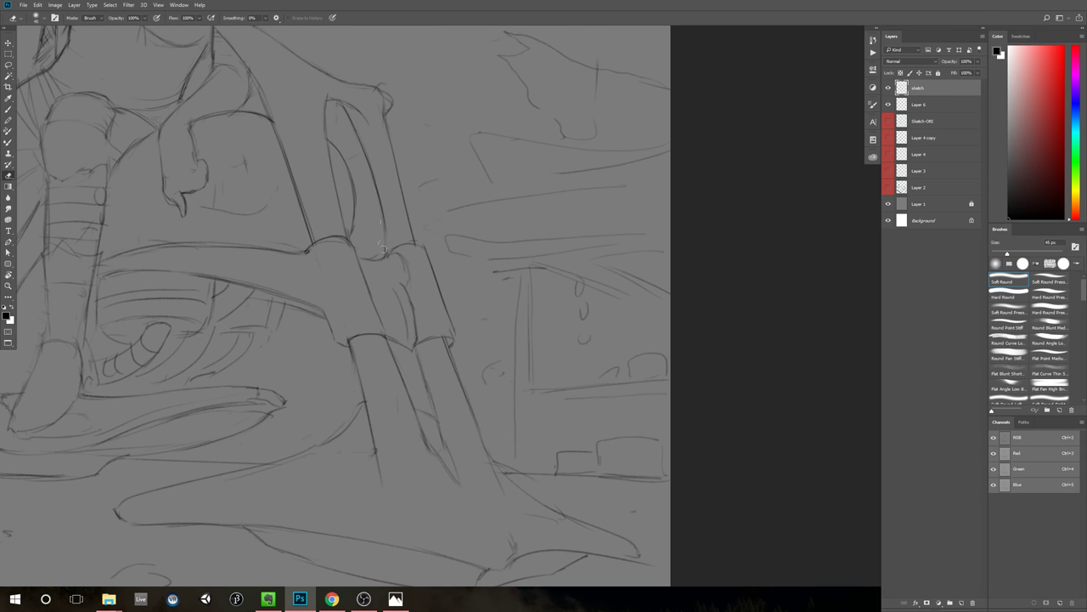
key("b")
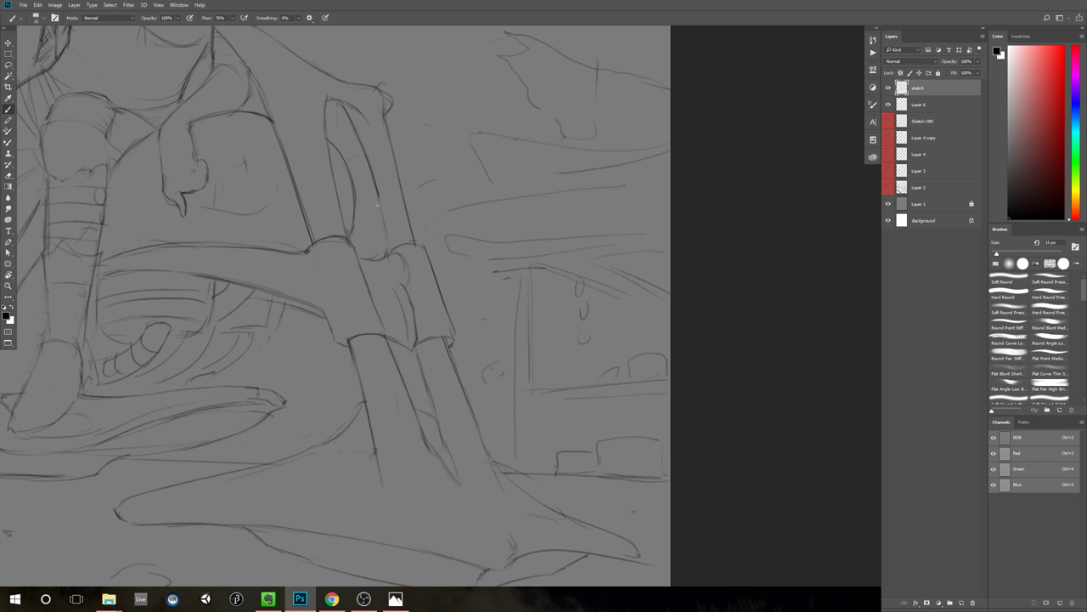
left_click_drag(376, 192, 390, 252)
key("e")
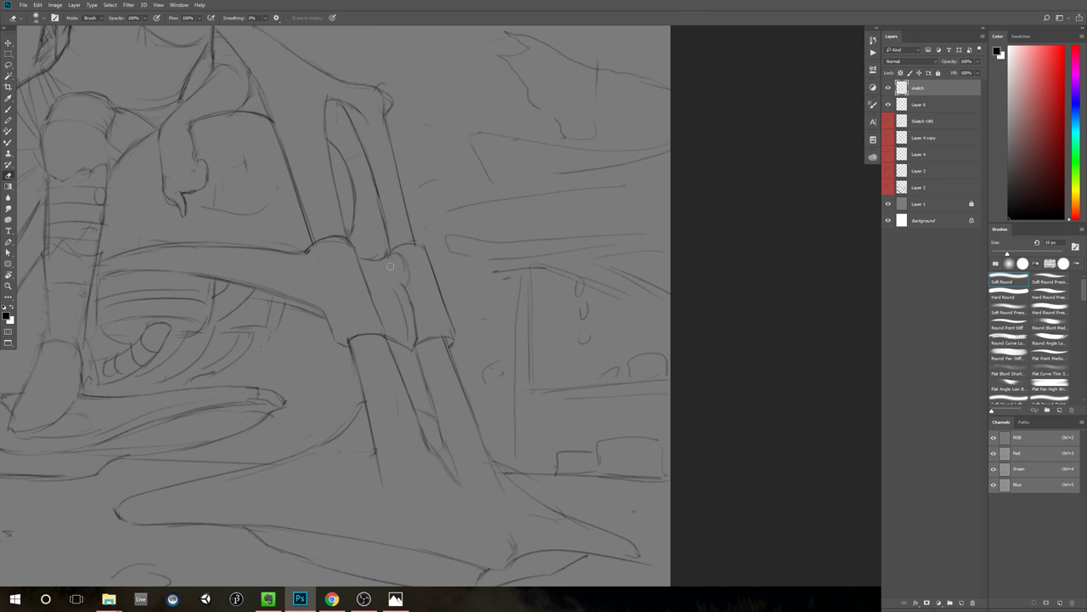
Step: Erase the jagged fold line on the wrap's outer section and redraw it down to the lower edge
key("b")
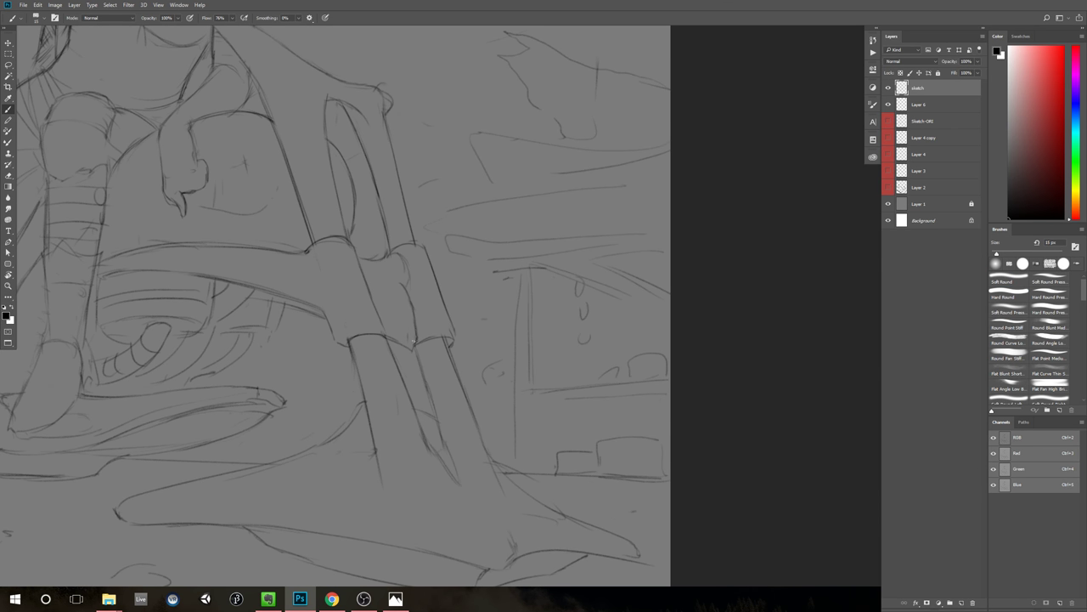
key("e")
left_click_drag(403, 294, 413, 342)
key("b")
mouse_move(407, 265)
left_mouse_down()
mouse_move(395, 295)
mouse_move(409, 347)
left_mouse_up()
left_click_drag(452, 364, 426, 334)
key("e")
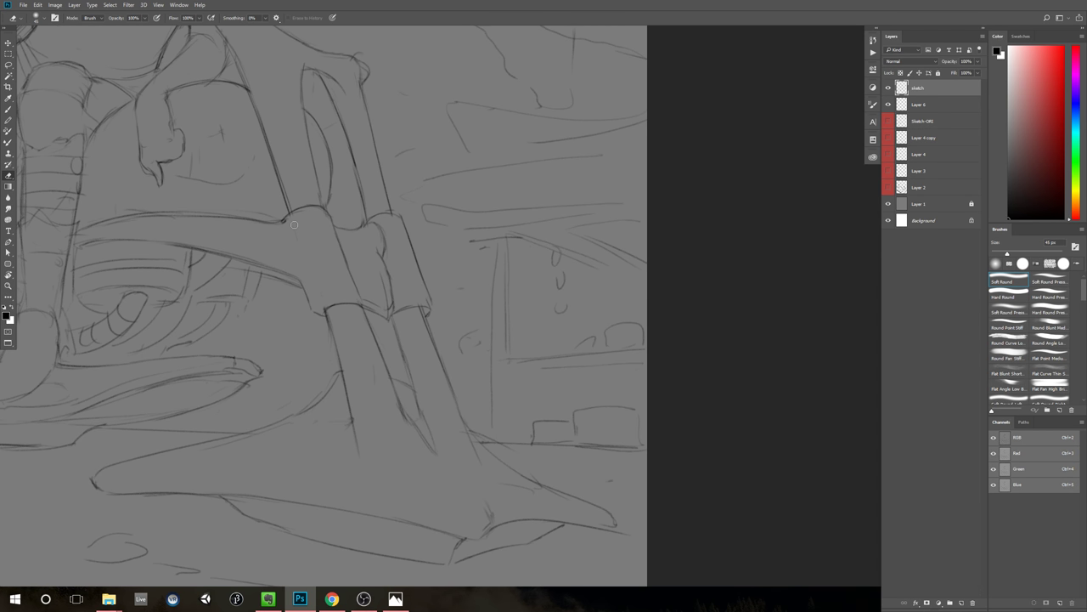
left_click_drag(377, 284, 402, 283)
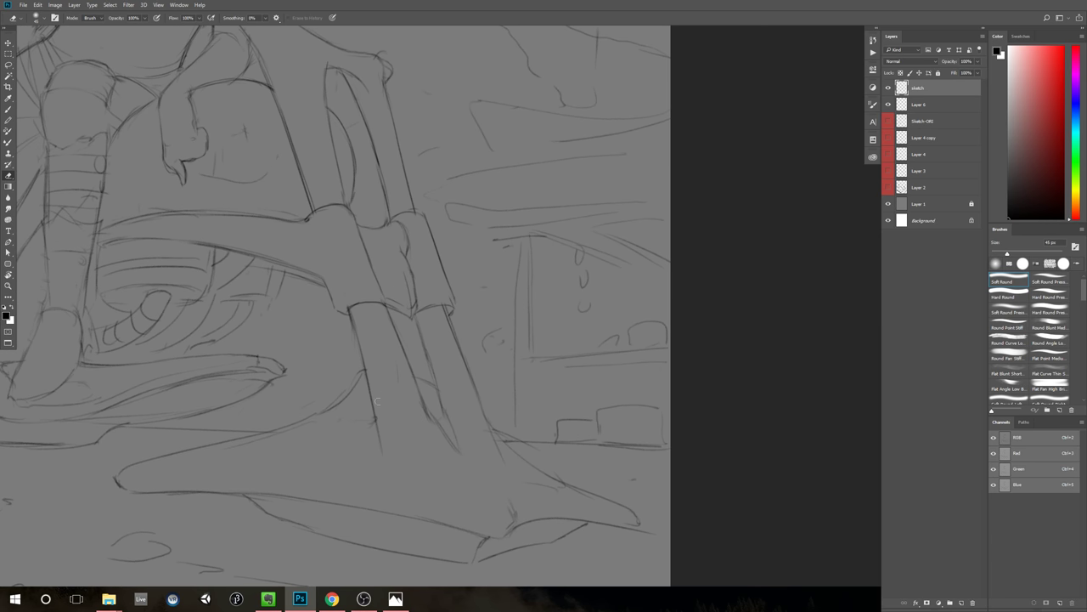
Step: Draw the wrap's inner side edge where the horizontal band meets it and erase the band lines touching that edge
key("b")
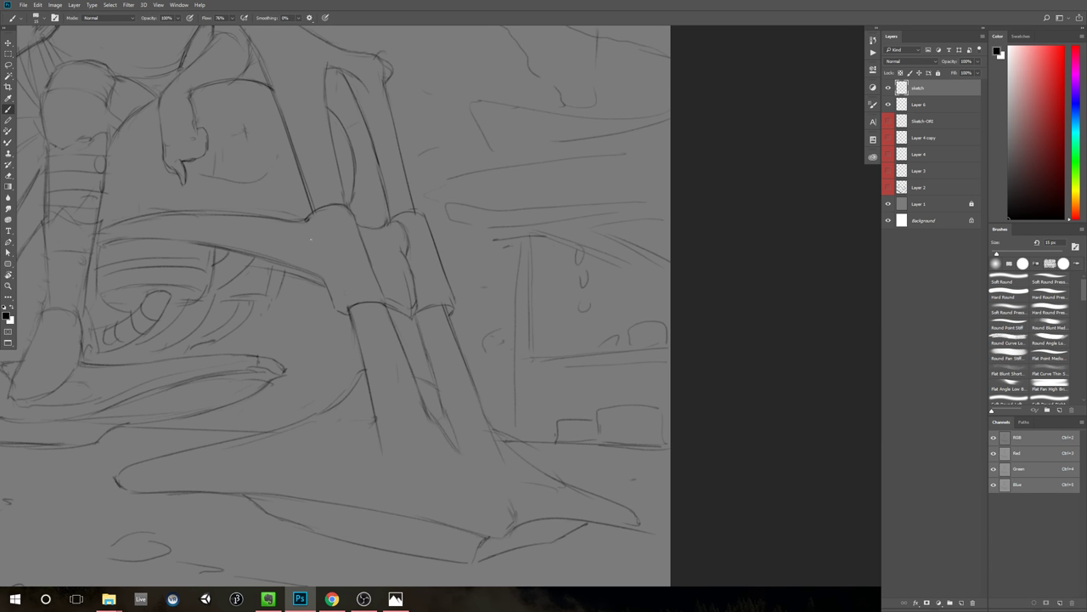
left_click_drag(307, 223, 311, 241)
left_click_drag(440, 334, 470, 342)
key("b")
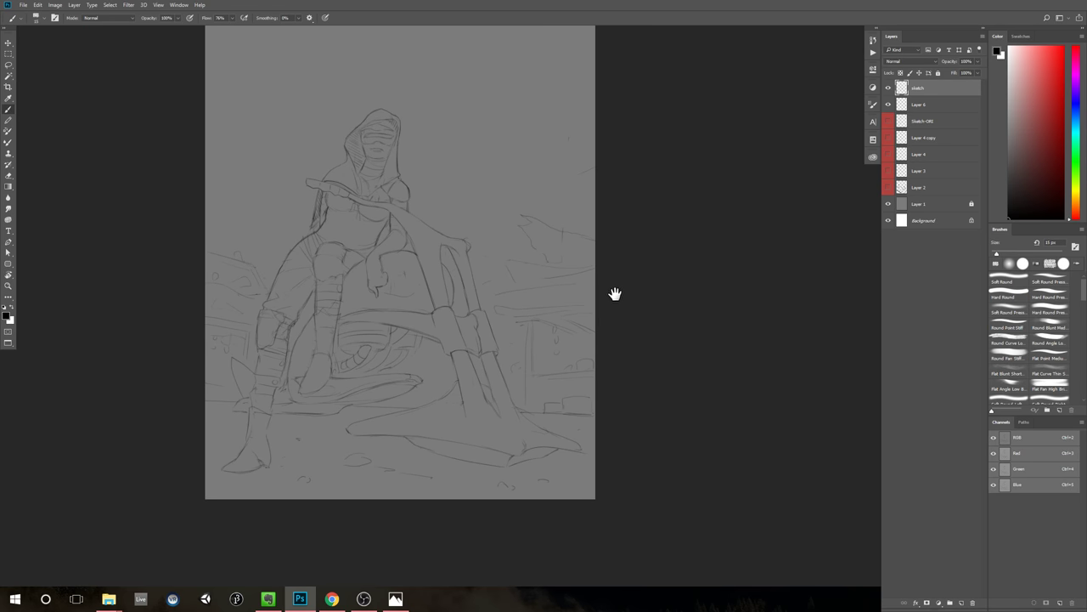
key("z")
scroll(629, 264, "down", 2)
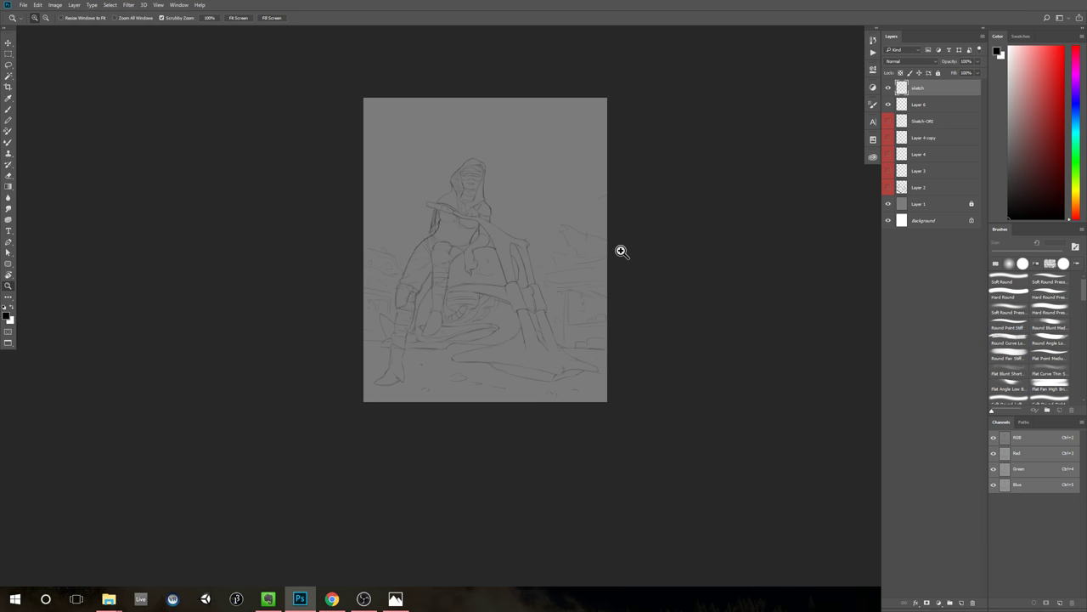
scroll(569, 280, "up", 1)
scroll(580, 278, "up", 3)
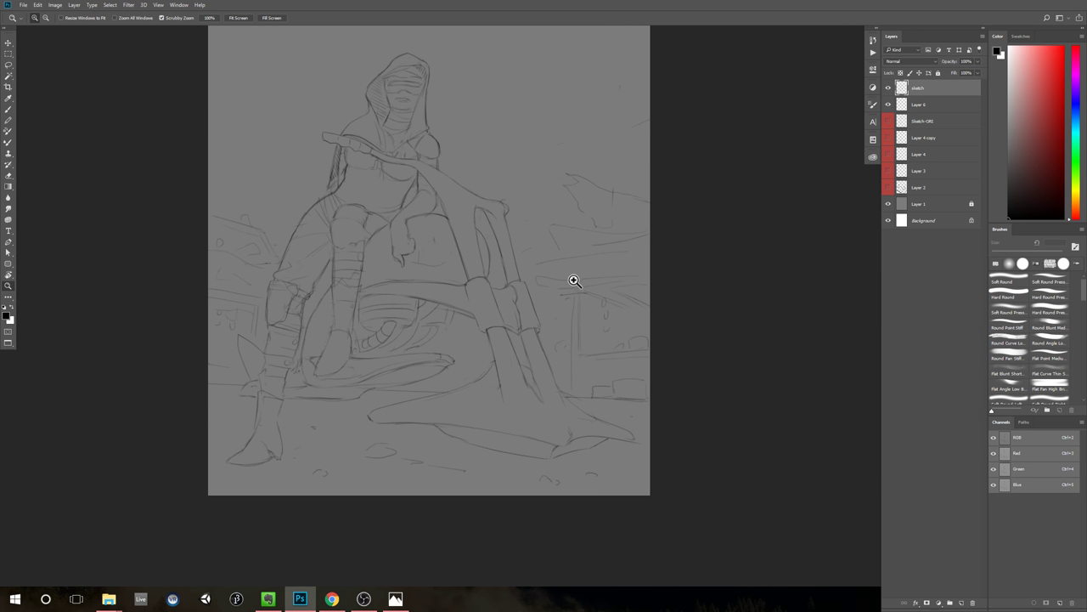
key("b")
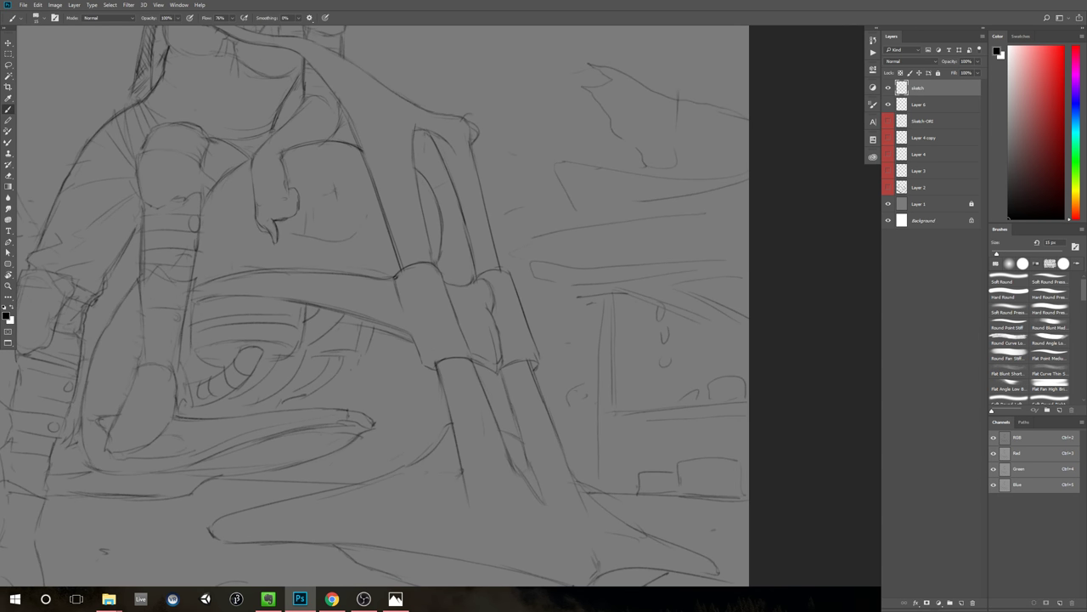
left_click_drag(395, 282, 421, 363)
key("e")
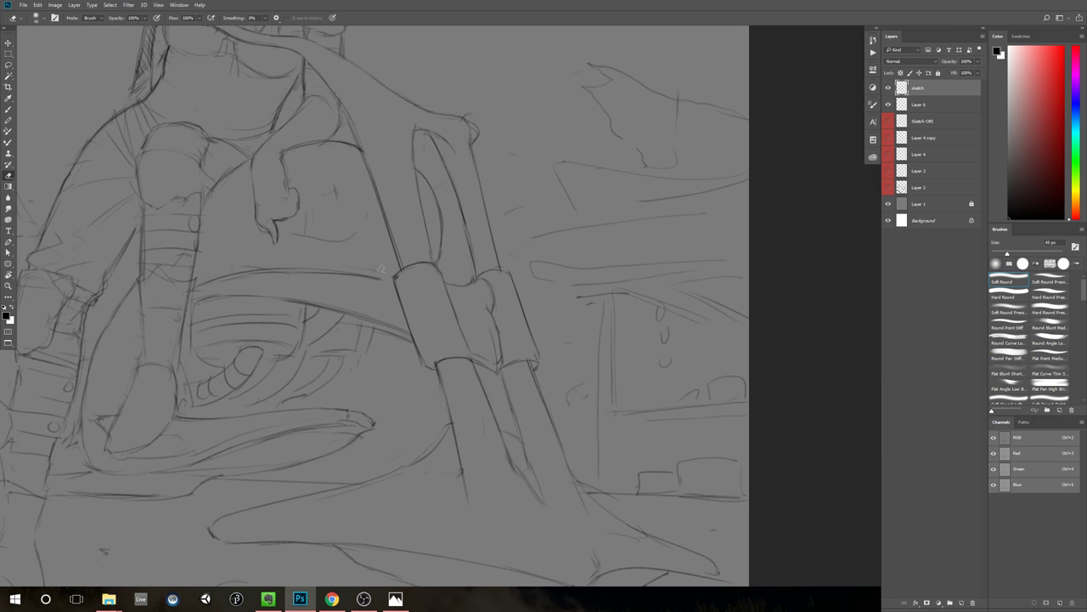
key("b")
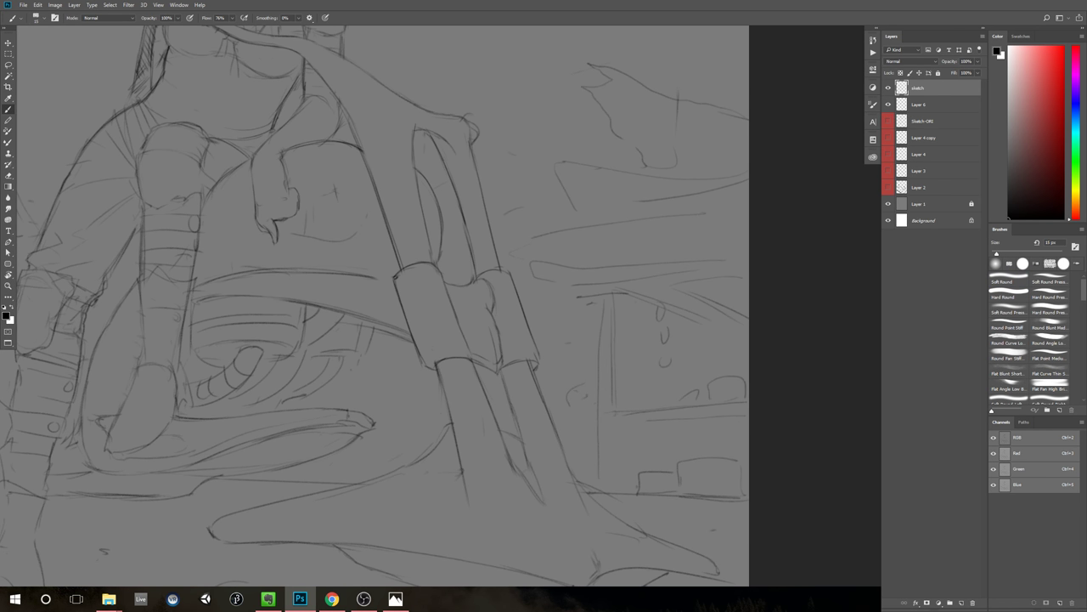
Step: Redraw the outer edge of the outer hanging fold as one clean line from its upper corner to the wrap
left_click_drag(508, 274, 502, 320)
key("e")
key("b")
mouse_move(444, 217)
left_mouse_down()
mouse_move(472, 326)
mouse_move(473, 222)
mouse_move(496, 312)
left_mouse_up()
key("e")
key("b")
key("ctrl+z")
left_click_drag(470, 210, 495, 313)
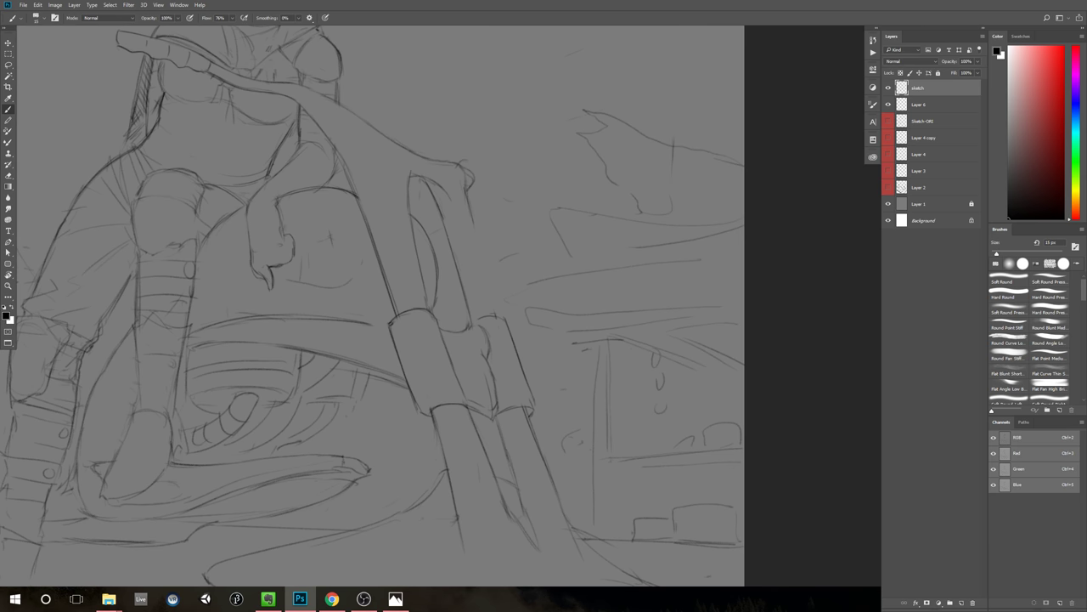
key("ctrl+z")
left_click_drag(469, 209, 497, 315)
left_click_drag(578, 403, 528, 337)
mouse_move(640, 279)
left_mouse_down()
mouse_move(645, 293)
mouse_move(635, 295)
mouse_move(634, 272)
left_mouse_up()
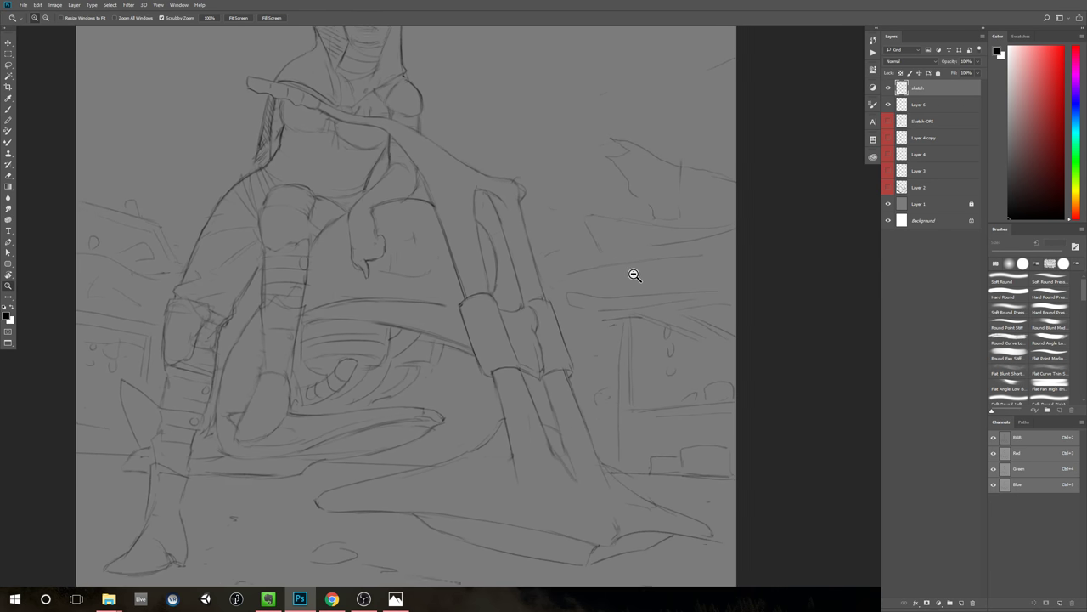
Step: Erase the horizontal band's end beside the wrap and draw a narrow collar between the band and the wrap
key("b")
key("e")
left_click_drag(460, 351, 467, 351)
key("b")
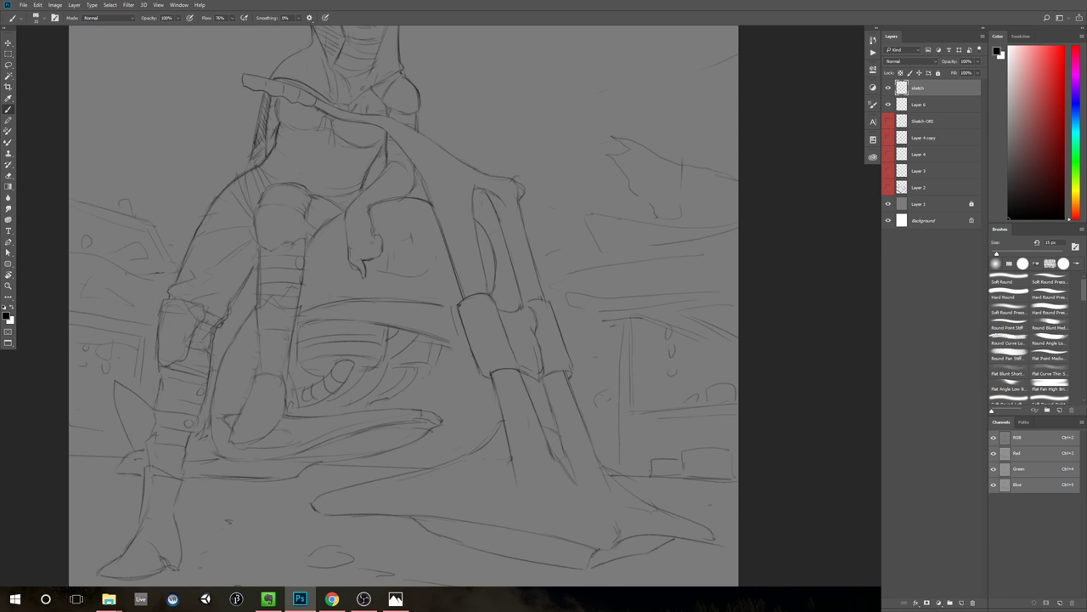
left_click_drag(452, 304, 458, 340)
mouse_move(546, 387)
left_mouse_down()
mouse_move(510, 392)
mouse_move(583, 382)
left_mouse_up()
key("e")
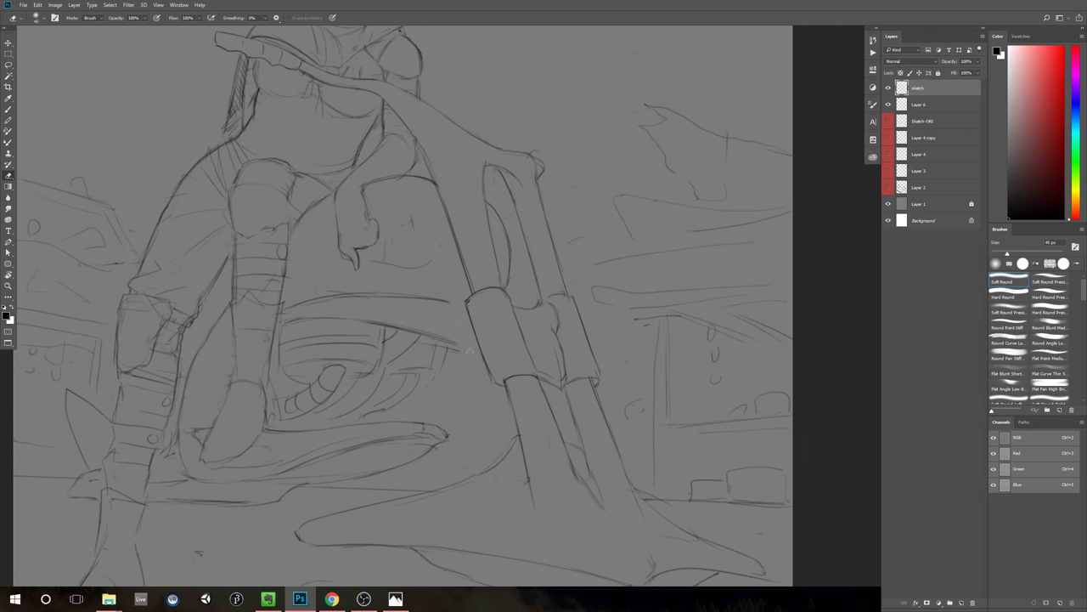
key("b")
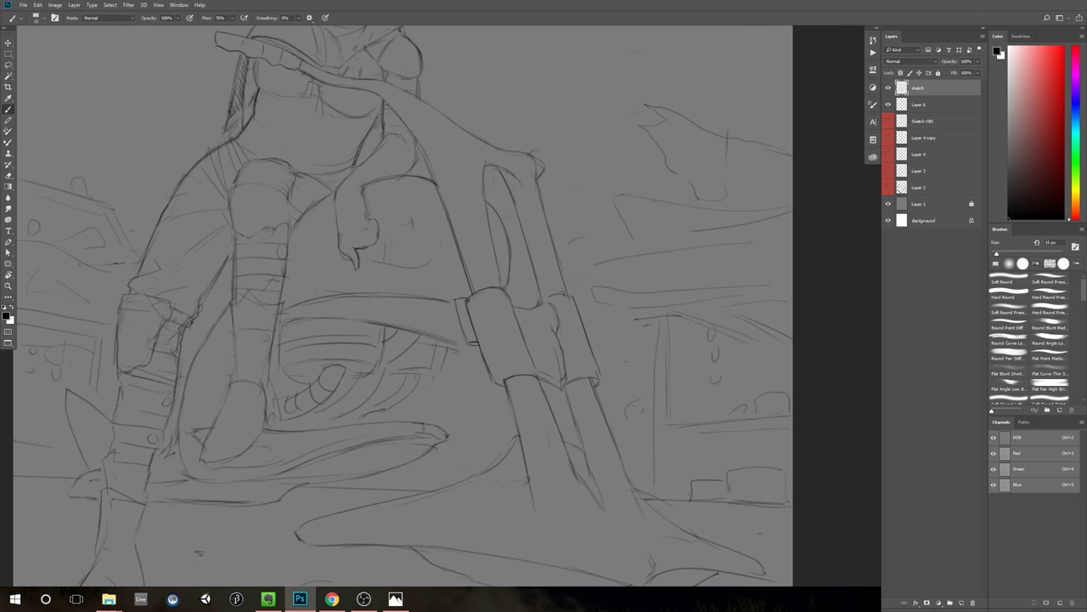
left_click_drag(622, 336, 520, 338)
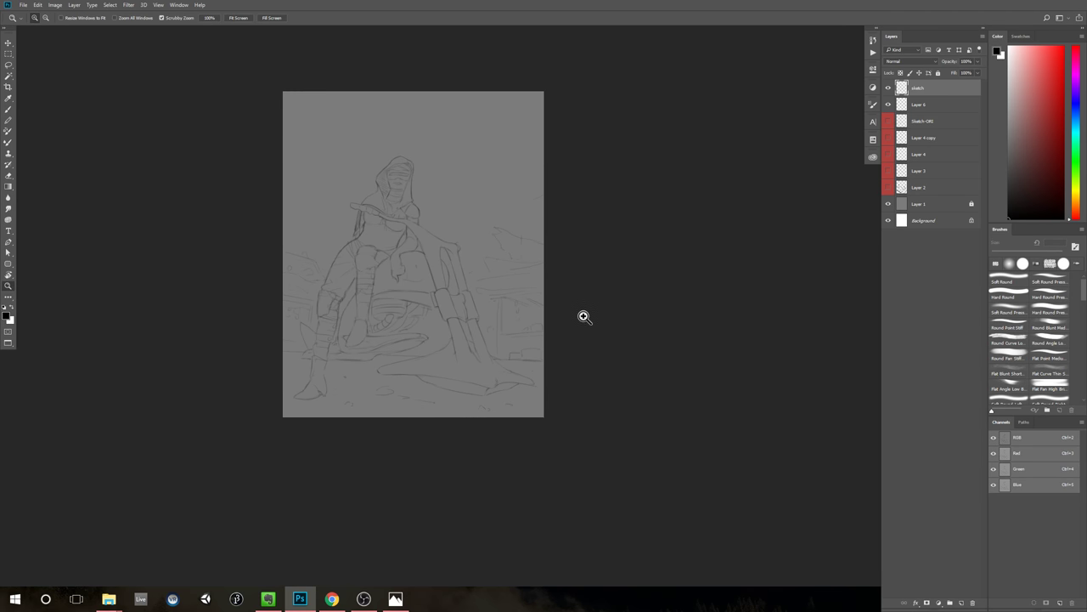
Step: Replace the wavy fold line on the wrap's outer section with a smooth curve down to the lower edge
left_click(462, 294)
key("b")
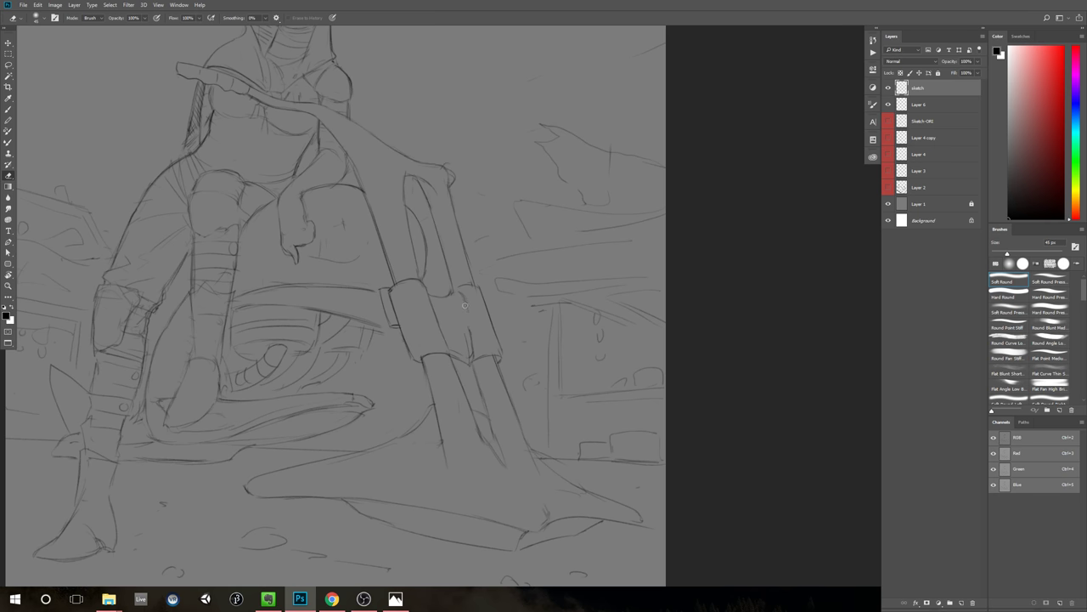
key("b")
left_click_drag(466, 295, 472, 344)
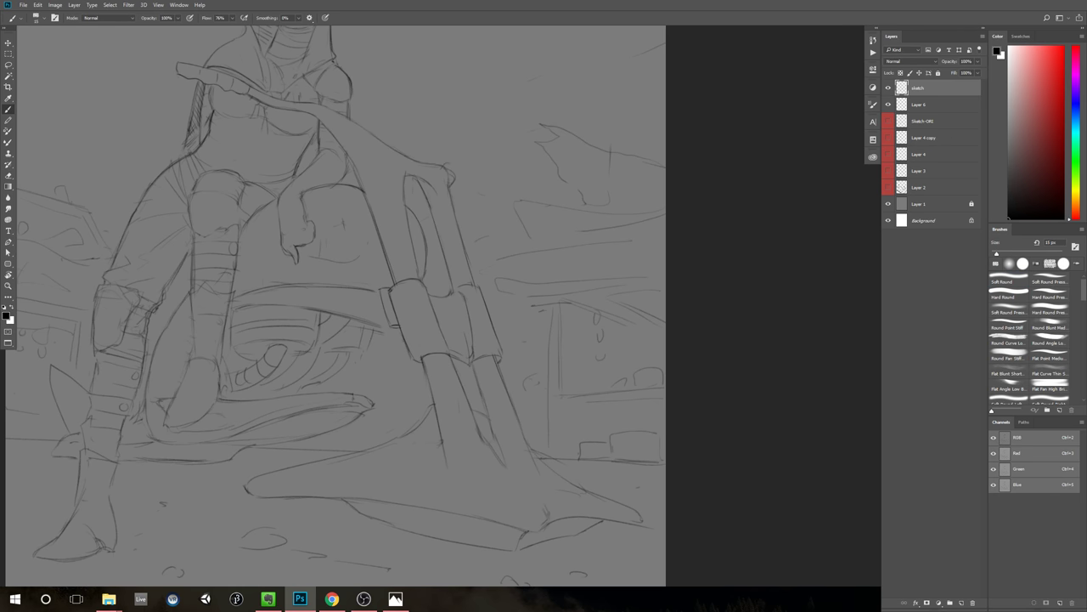
left_click_drag(542, 337, 450, 333)
left_click_drag(506, 309, 624, 313)
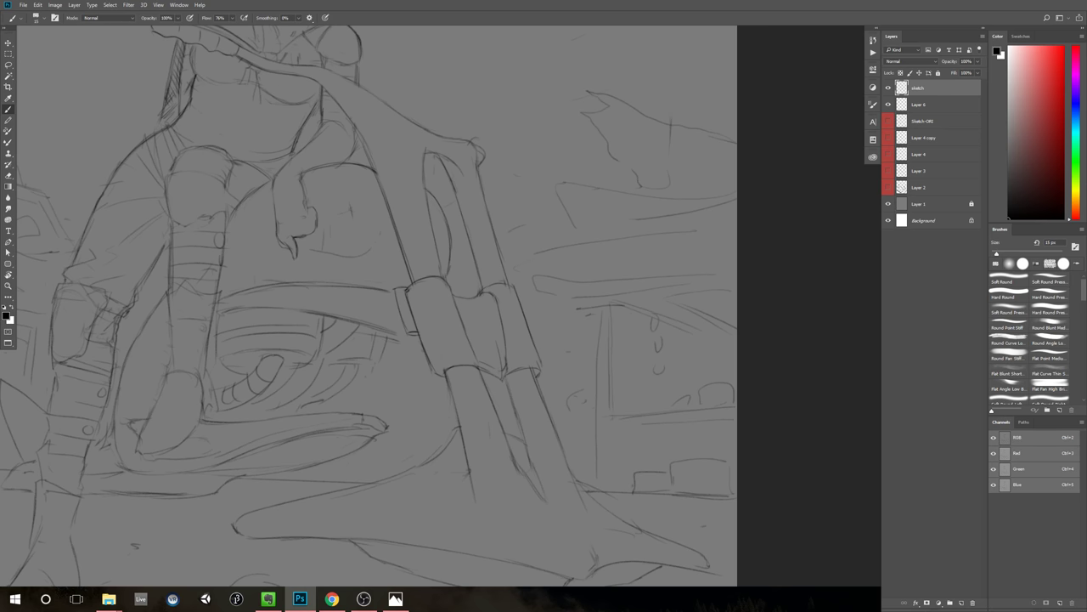
left_click_drag(531, 289, 463, 288)
left_click_drag(514, 238, 551, 235)
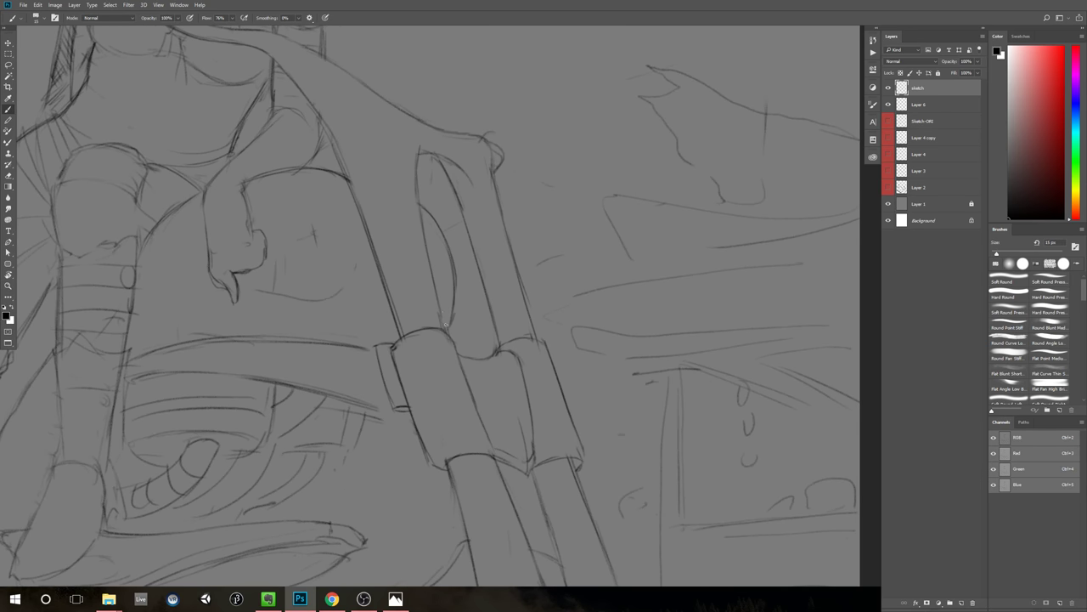
mouse_move(446, 311)
left_mouse_down()
mouse_move(441, 339)
mouse_move(447, 332)
left_mouse_up()
key("ctrl+z")
Step: Erase the overlapping lines at the lower ends of the two hanging folds and redraw where they meet the ground cloth
left_click_drag(584, 344, 531, 342)
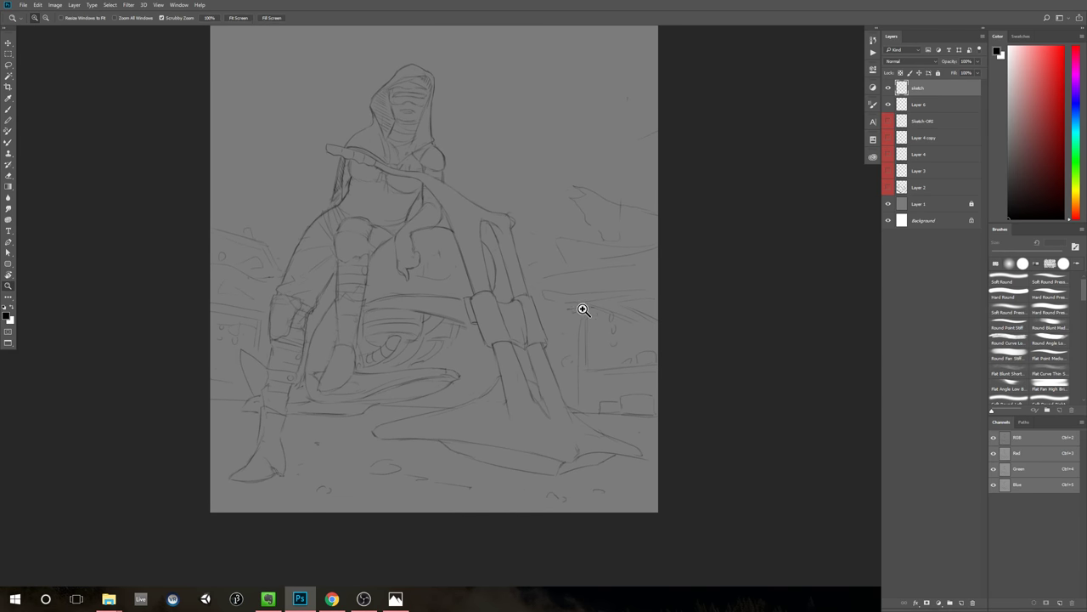
left_click_drag(583, 309, 552, 311)
mouse_move(628, 362)
left_mouse_down()
mouse_move(588, 303)
mouse_move(596, 302)
left_mouse_up()
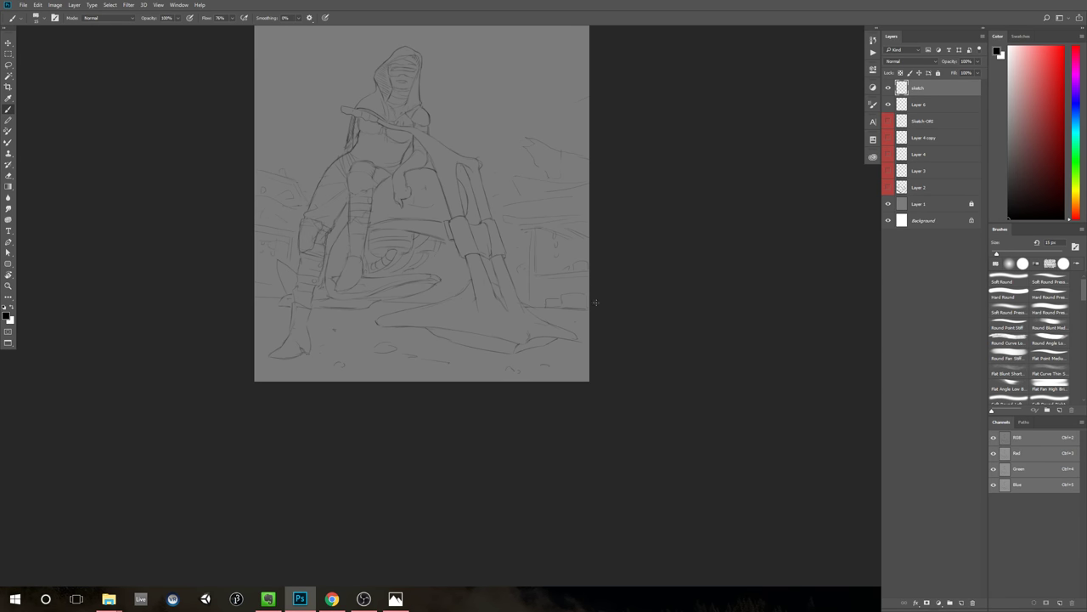
mouse_move(511, 320)
left_mouse_down()
mouse_move(529, 301)
mouse_move(517, 308)
left_mouse_up()
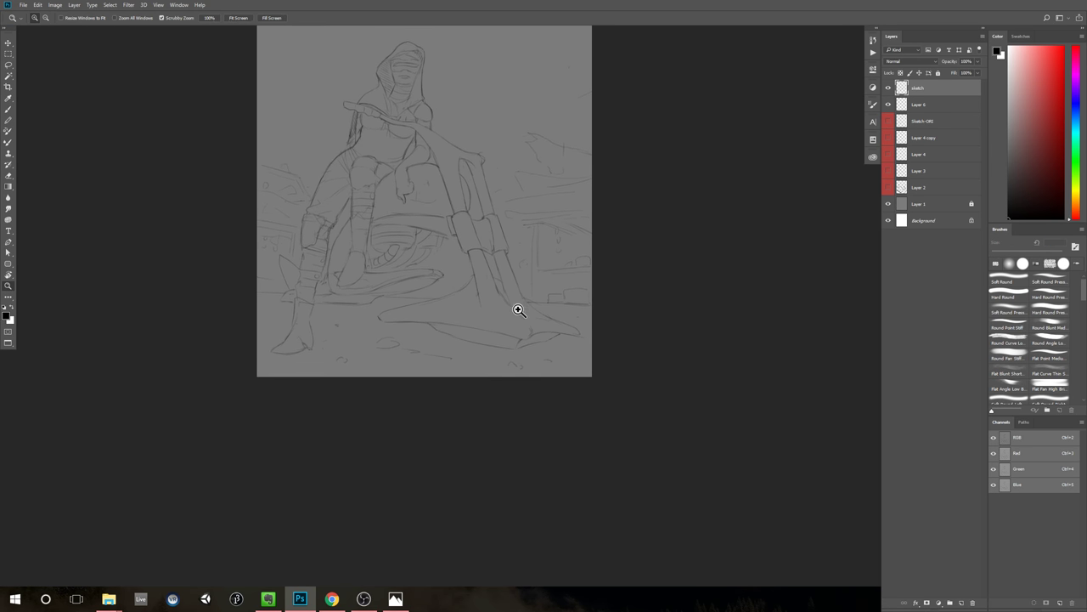
scroll(518, 309, "up", 2)
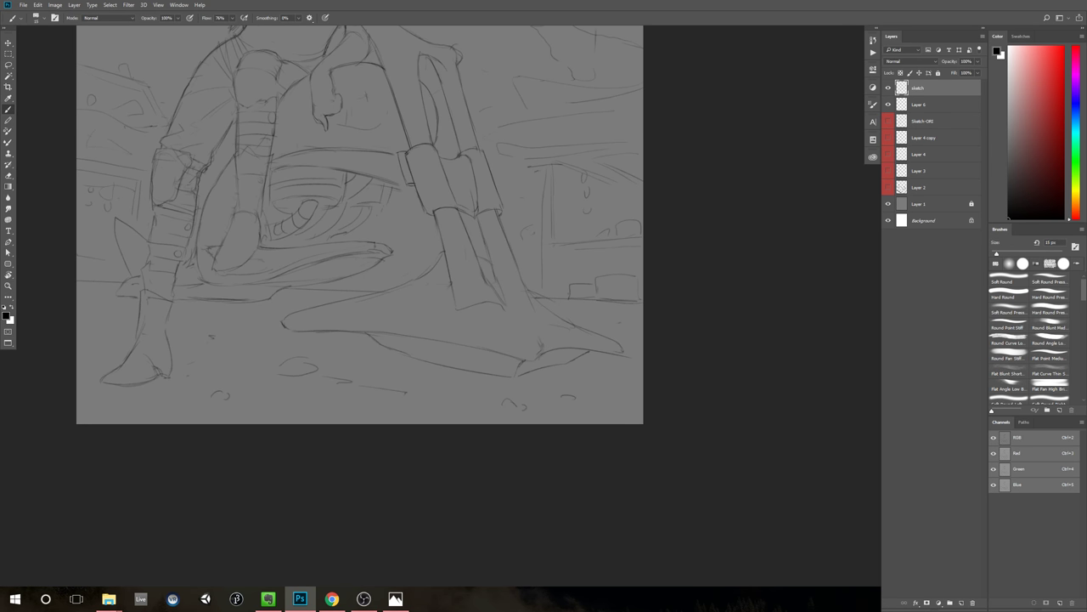
key("e")
mouse_move(492, 283)
left_mouse_down()
mouse_move(503, 302)
mouse_move(486, 279)
mouse_move(498, 296)
mouse_move(533, 302)
mouse_move(511, 336)
mouse_move(535, 331)
mouse_move(532, 350)
left_mouse_up()
key("b")
left_click_drag(537, 335, 560, 336)
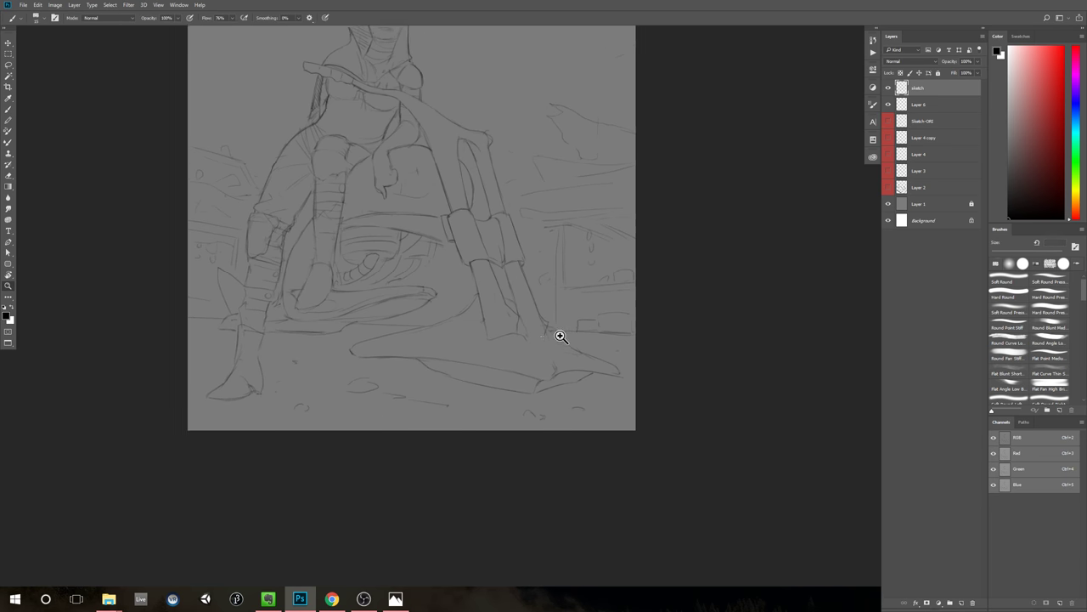
key("e")
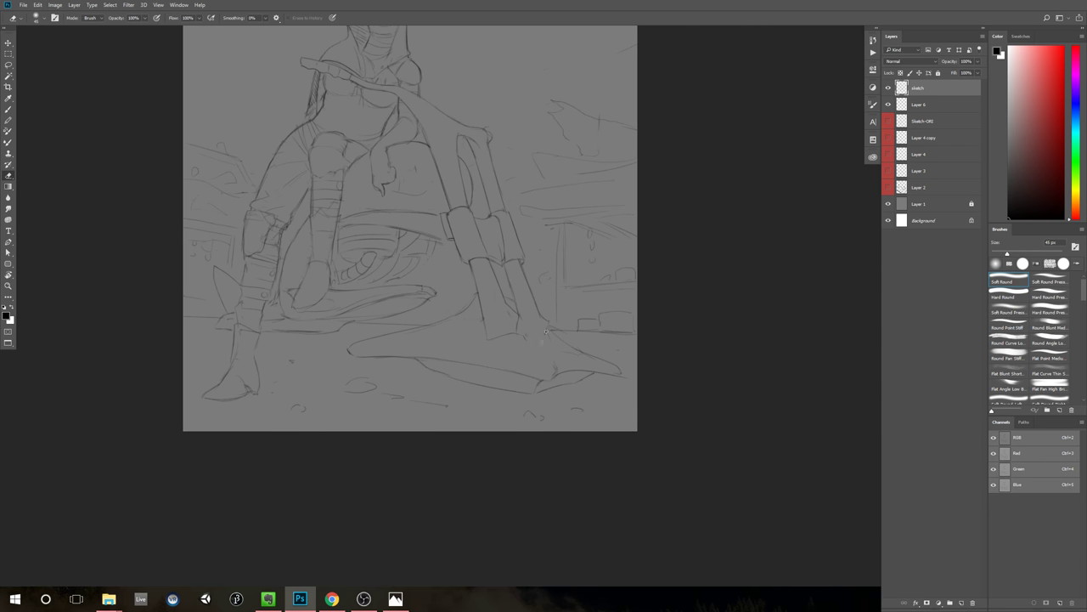
key("b")
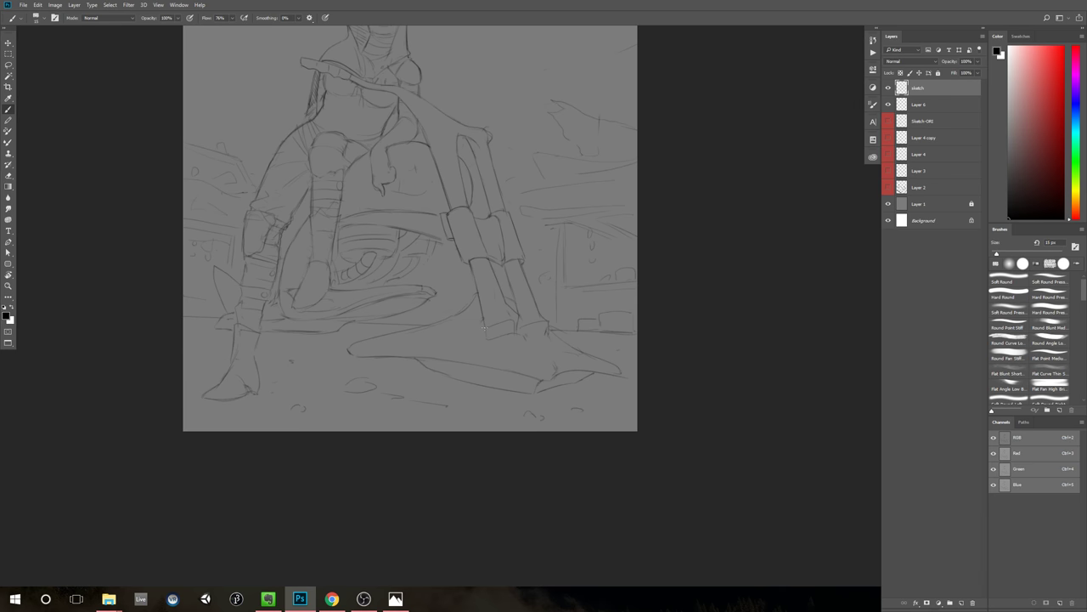
Step: Draw curved drapery folds in the ground cloth around the lower ends of the two hanging folds
mouse_move(550, 334)
left_mouse_down()
mouse_move(574, 349)
mouse_move(532, 372)
left_mouse_up()
mouse_move(614, 414)
left_mouse_down()
mouse_move(580, 432)
mouse_move(637, 392)
left_mouse_up()
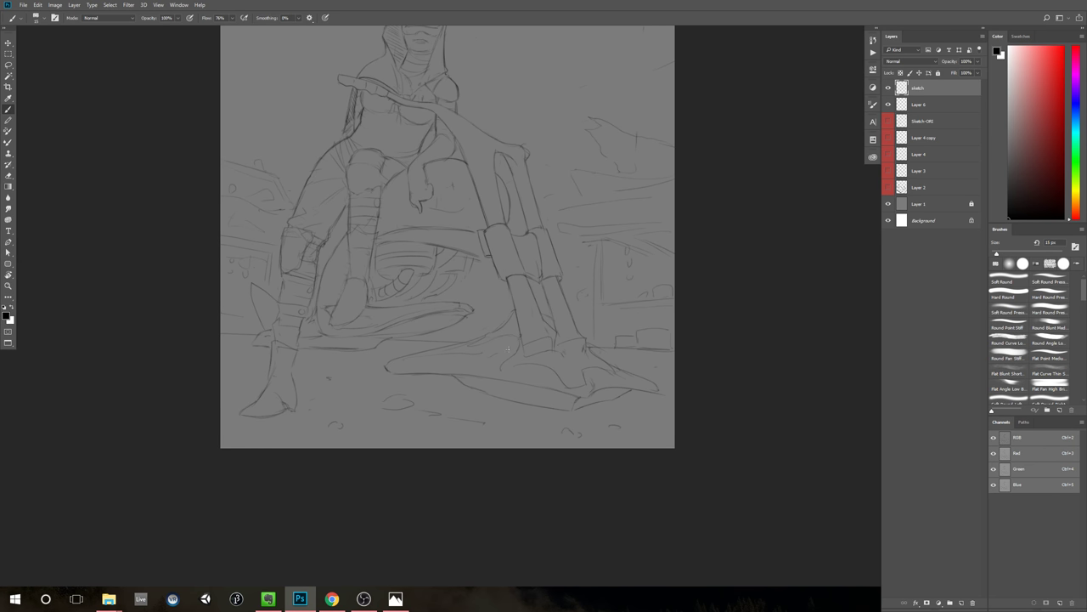
key("ctrl+space")
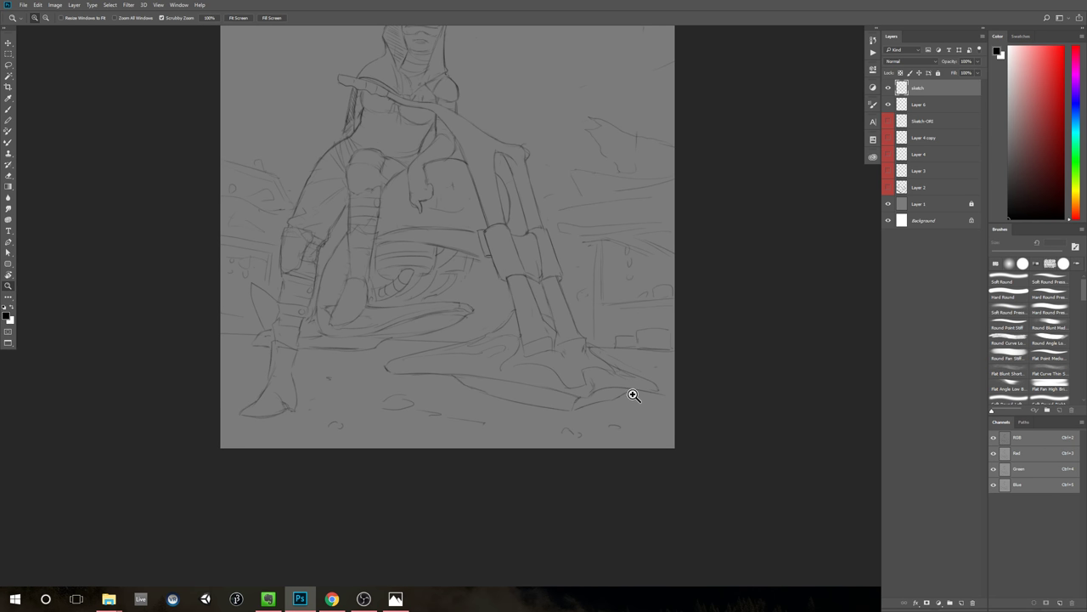
Step: Examine the composition of the hooded figure and its surroundings at several zoom levels
mouse_move(634, 394)
left_mouse_down()
mouse_move(575, 403)
mouse_move(649, 385)
left_mouse_up()
key("ctrl+space")
key("e")
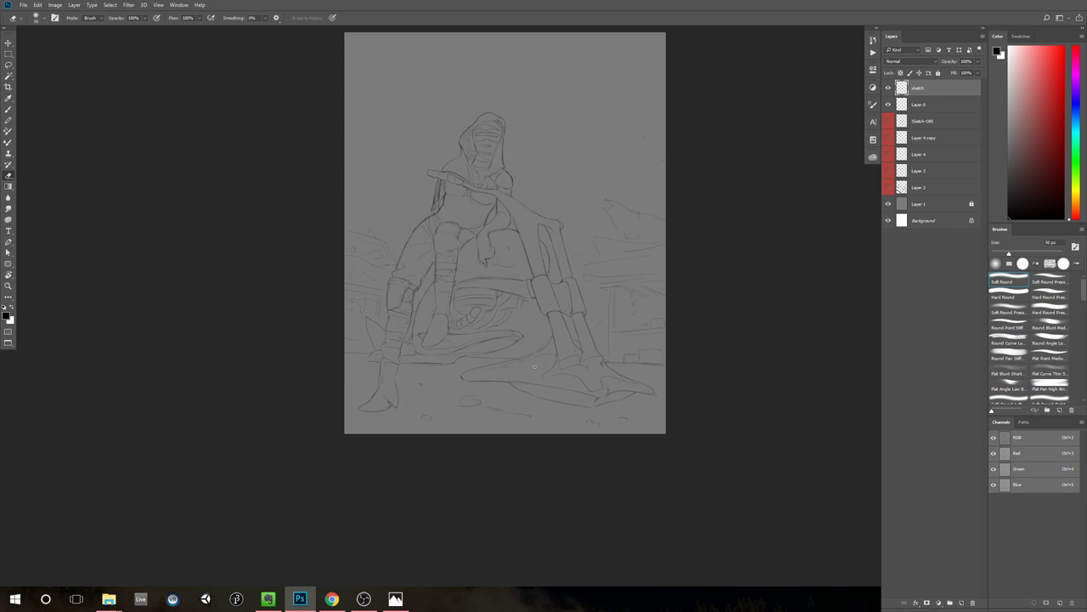
key("b")
key("ctrl+space")
left_click_drag(488, 372, 512, 369)
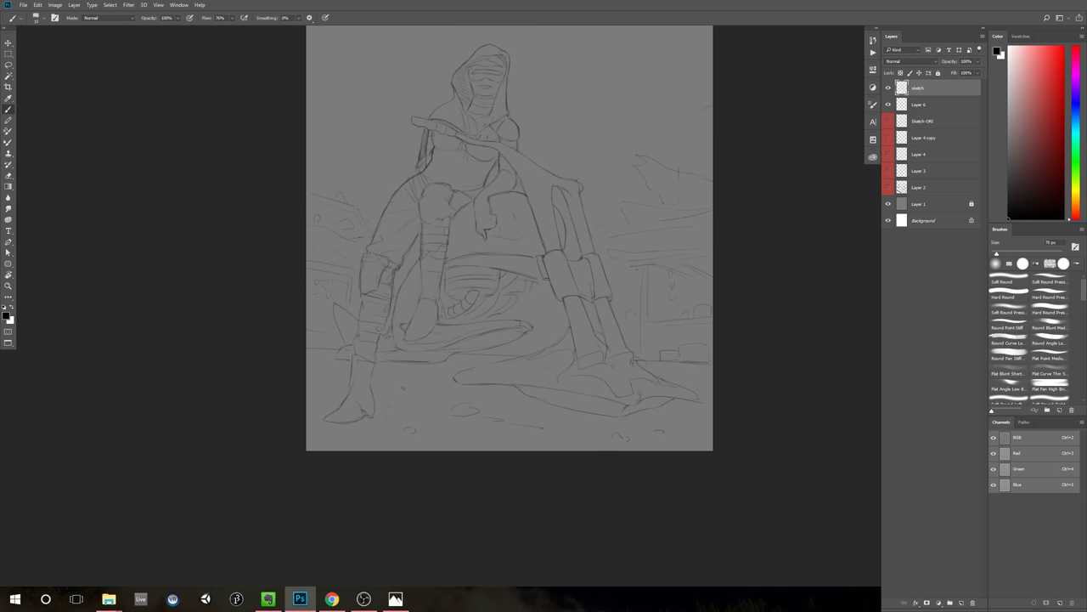
key("z")
scroll(521, 401, "down", 5)
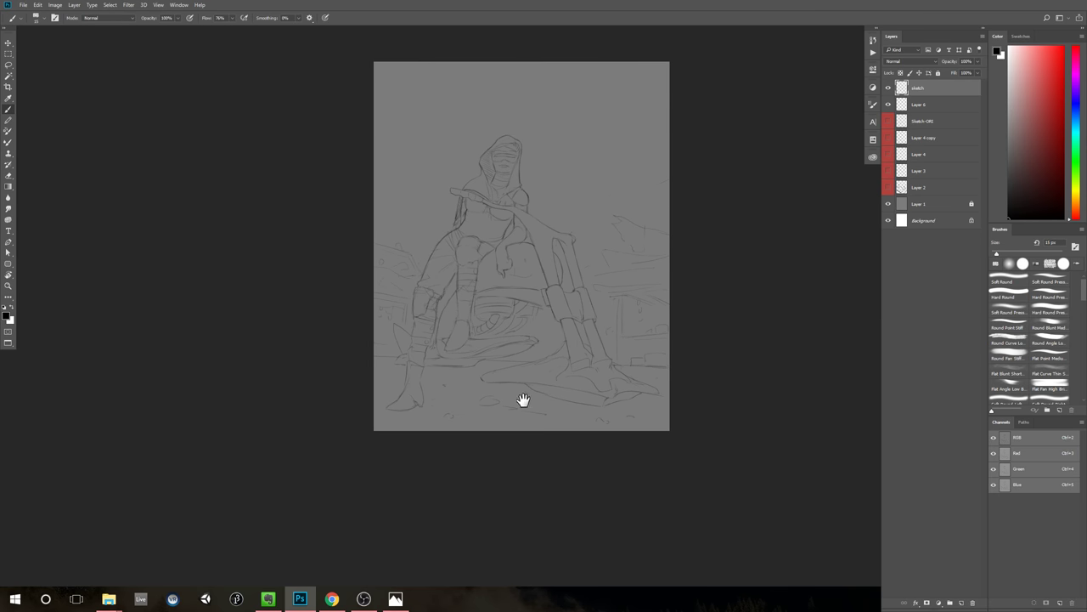
scroll(578, 313, "up", 1)
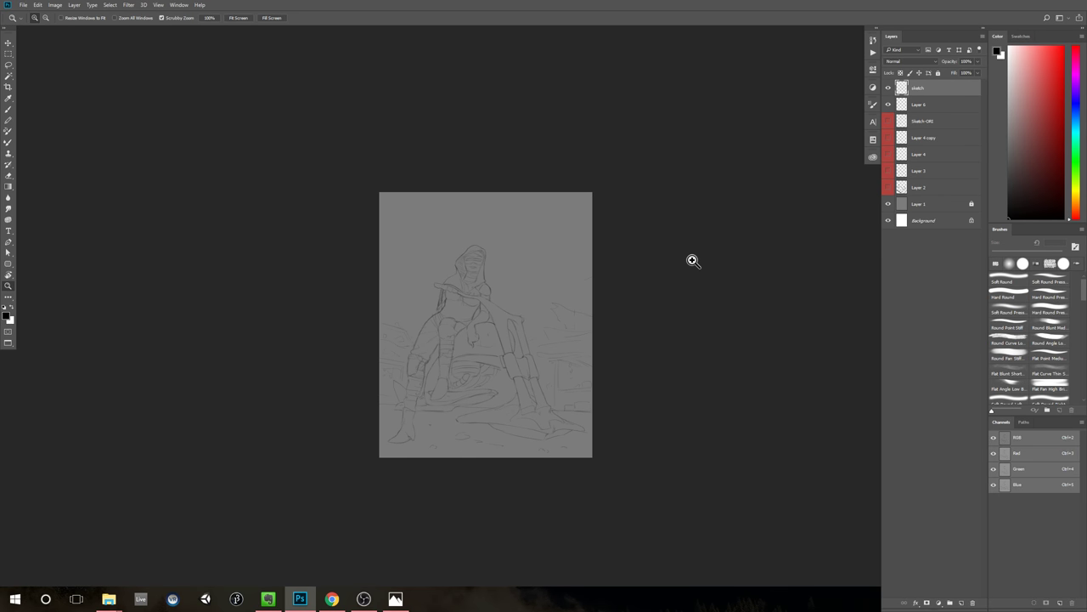
scroll(680, 267, "up", 2)
left_click_drag(673, 280, 723, 246)
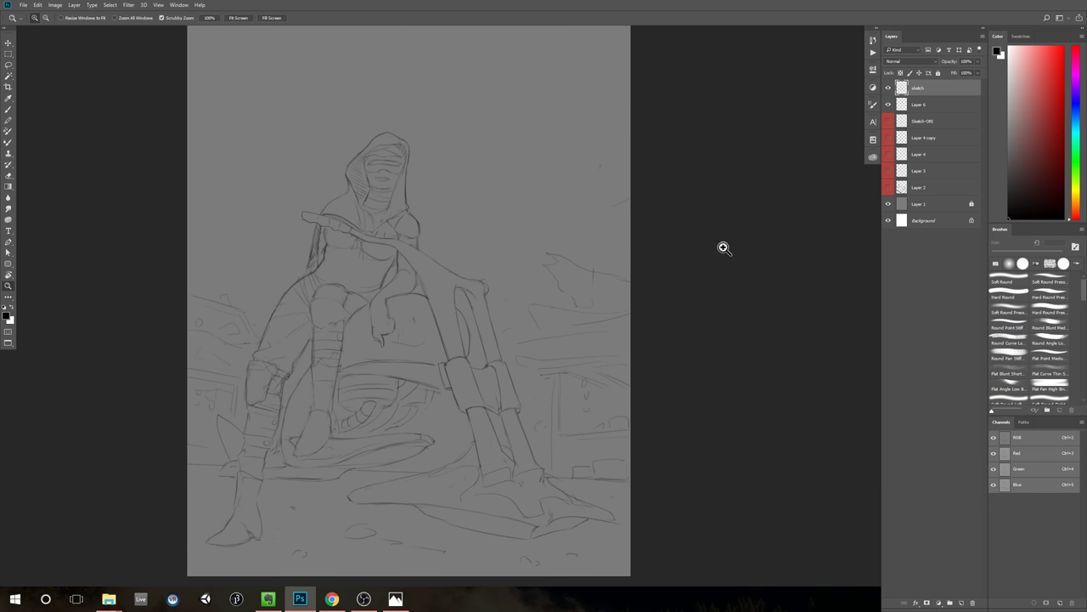
scroll(704, 252, "down", 1)
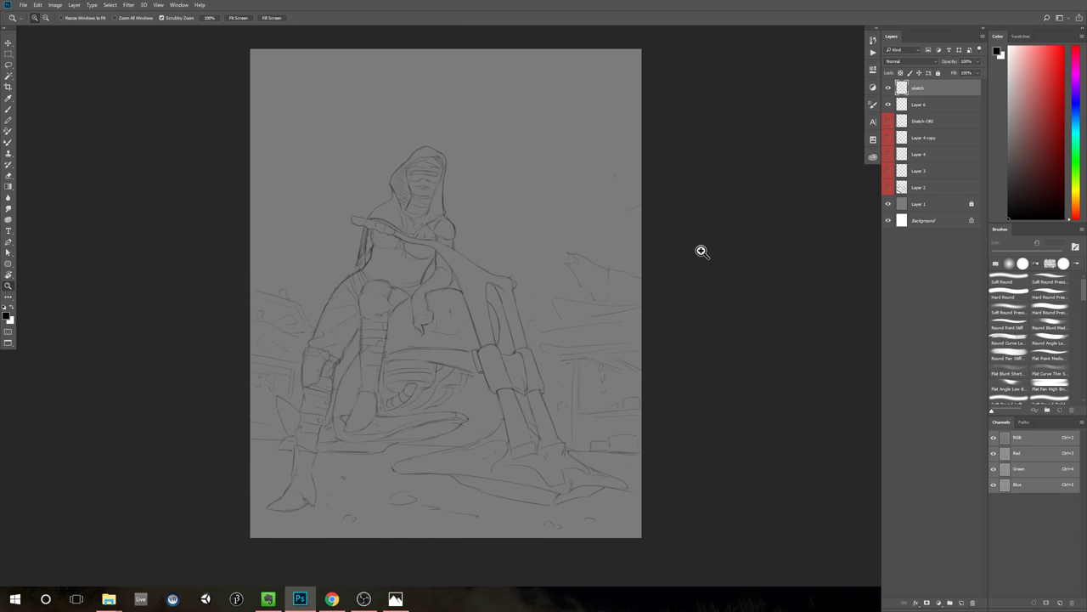
scroll(658, 249, "down", 3)
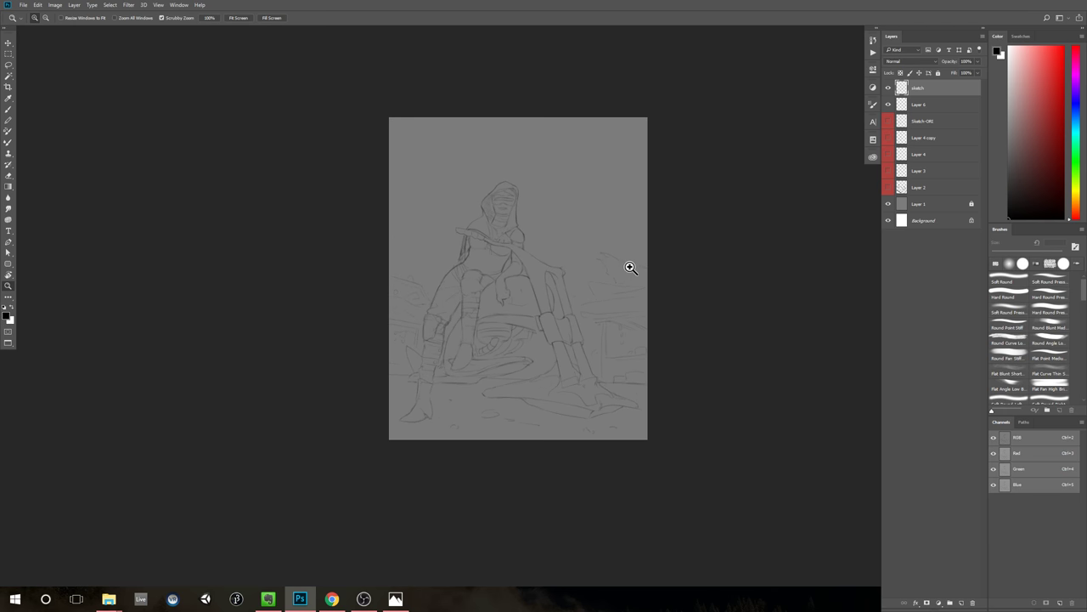
scroll(619, 259, "up", 1)
scroll(583, 267, "up", 2)
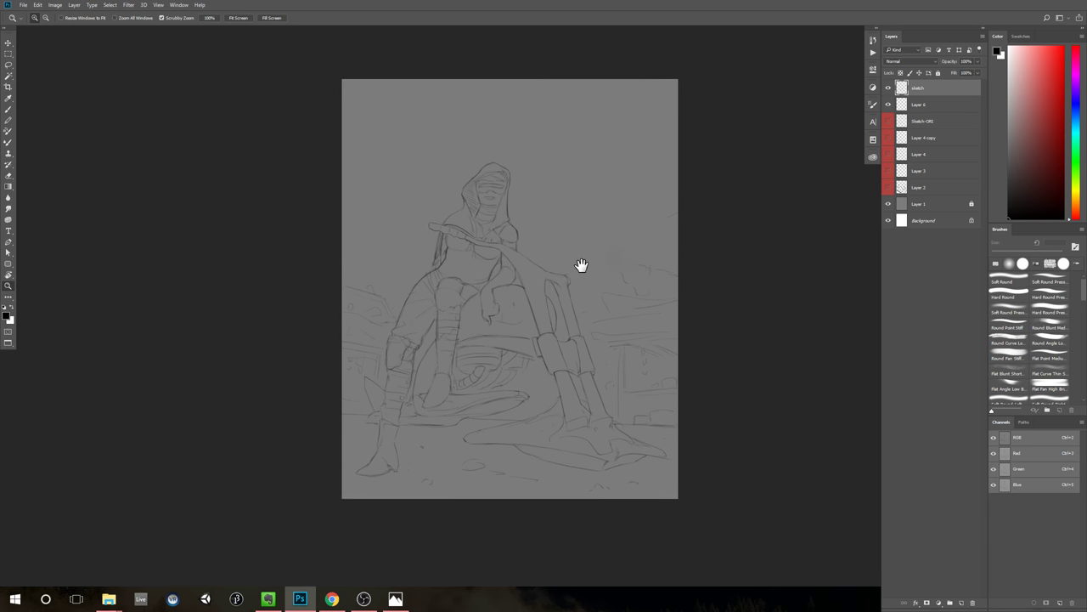
left_click_drag(621, 292, 579, 275)
Step: Try sketching an oval with a cone-like form behind it above the upper joint of the large weapon
key("b")
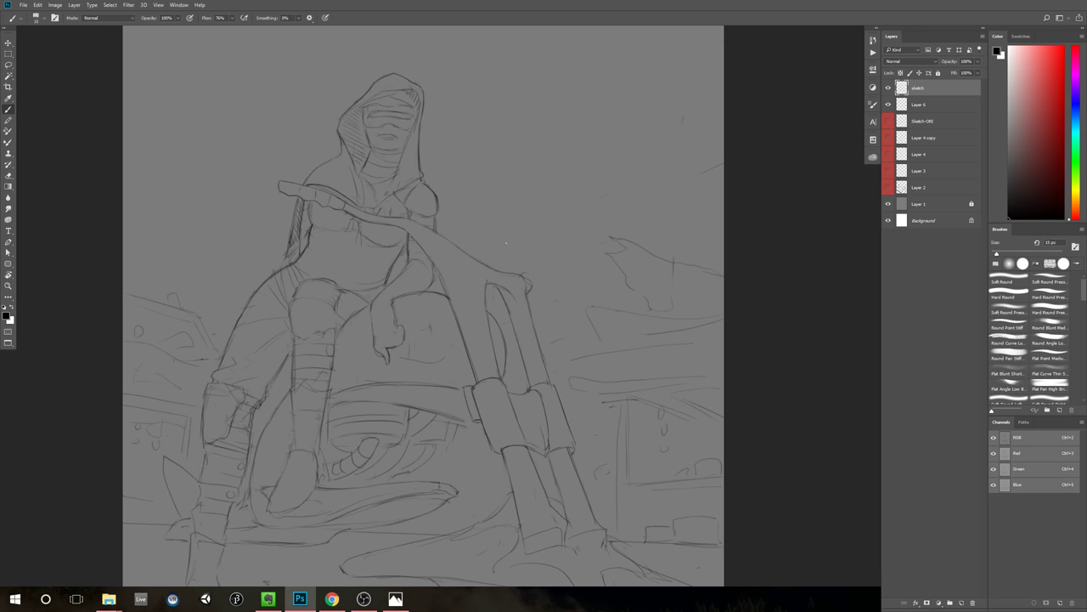
scroll(619, 331, "down", 2)
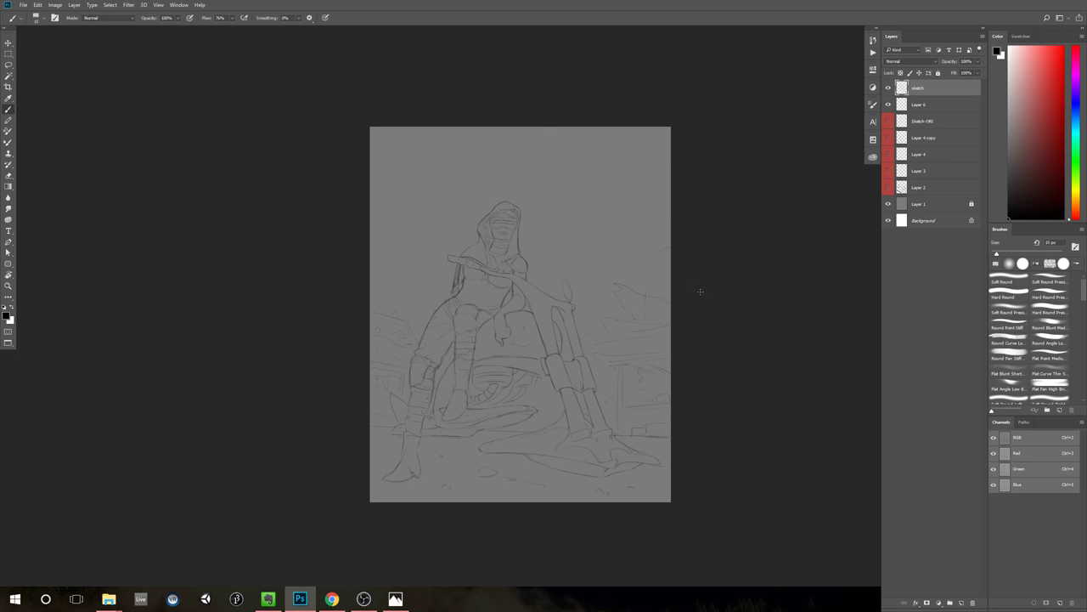
key("z")
scroll(650, 303, "up", 2)
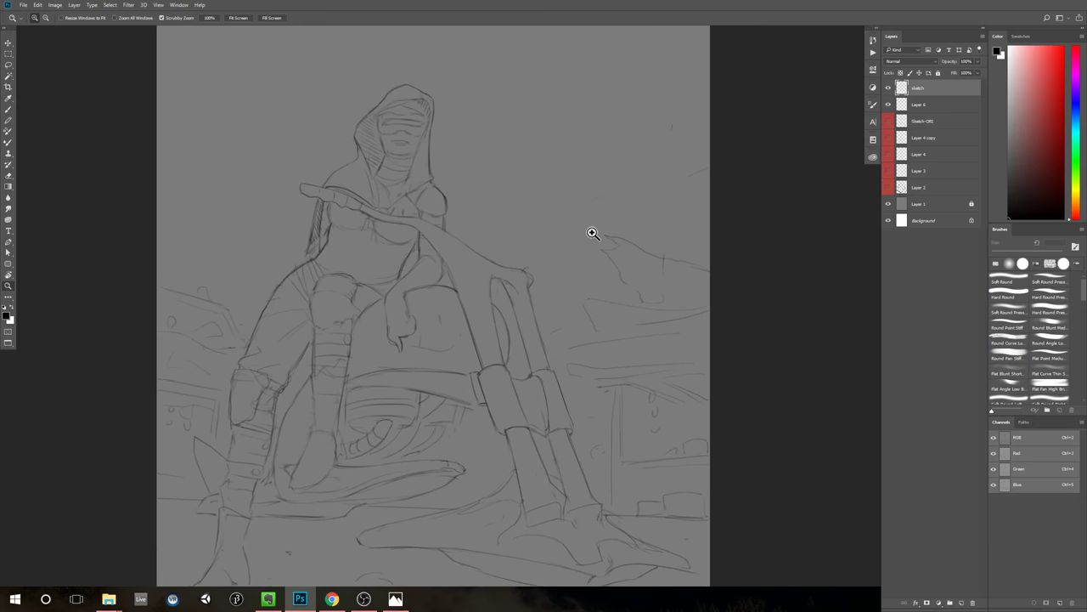
key("b")
mouse_move(592, 233)
left_mouse_down()
mouse_move(573, 253)
mouse_move(530, 231)
mouse_move(513, 256)
left_mouse_up()
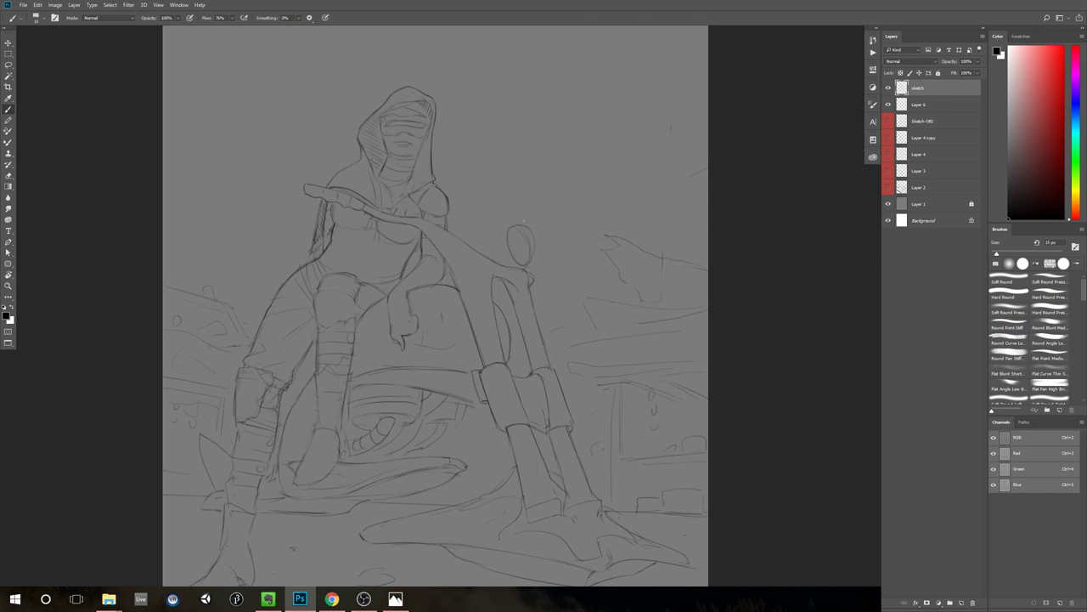
key("ctrl+alt+z")
key("ctrl+alt+z")
mouse_move(513, 230)
left_mouse_down()
mouse_move(525, 227)
mouse_move(513, 253)
left_mouse_up()
left_click_drag(624, 342, 674, 320)
mouse_move(596, 208)
left_mouse_down()
mouse_move(556, 195)
mouse_move(494, 238)
mouse_move(535, 253)
left_mouse_up()
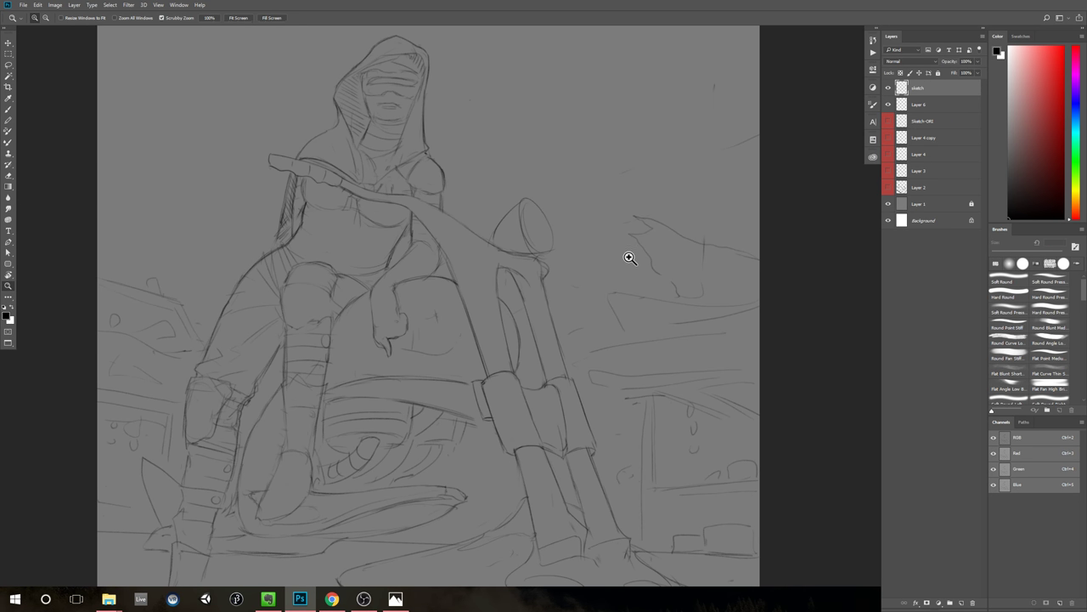
Step: Try connecting the cone-shaped form to the weapon's shaft with a short neck and reinforce its inner contour
scroll(626, 253, "down", 3)
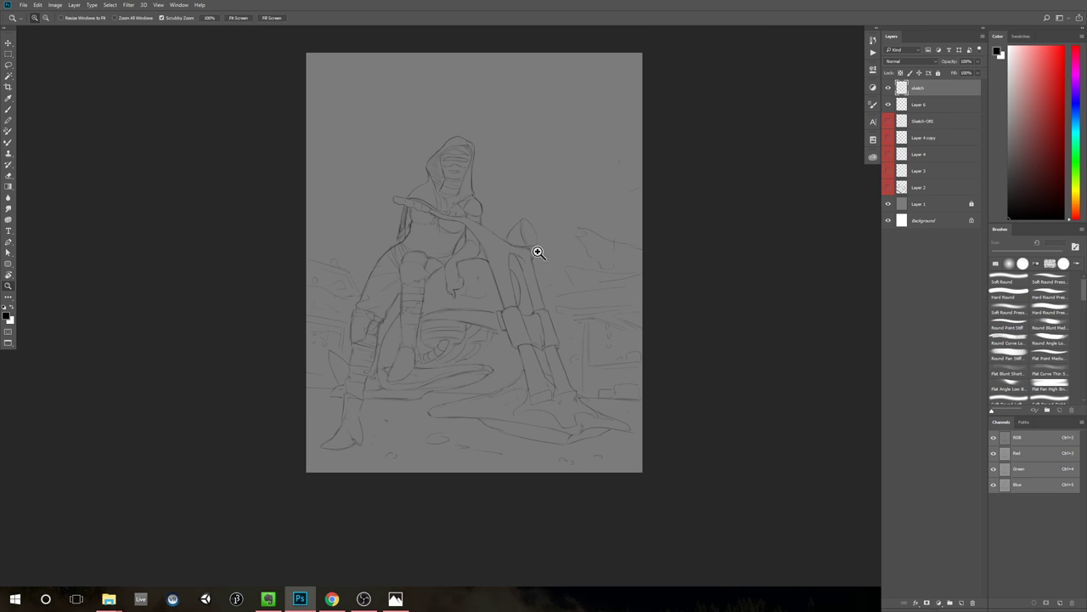
scroll(536, 250, "up", 3)
left_click_drag(459, 227, 472, 260)
key("ctrl+z")
mouse_move(459, 227)
left_mouse_down()
mouse_move(493, 246)
mouse_move(472, 259)
mouse_move(497, 246)
left_mouse_up()
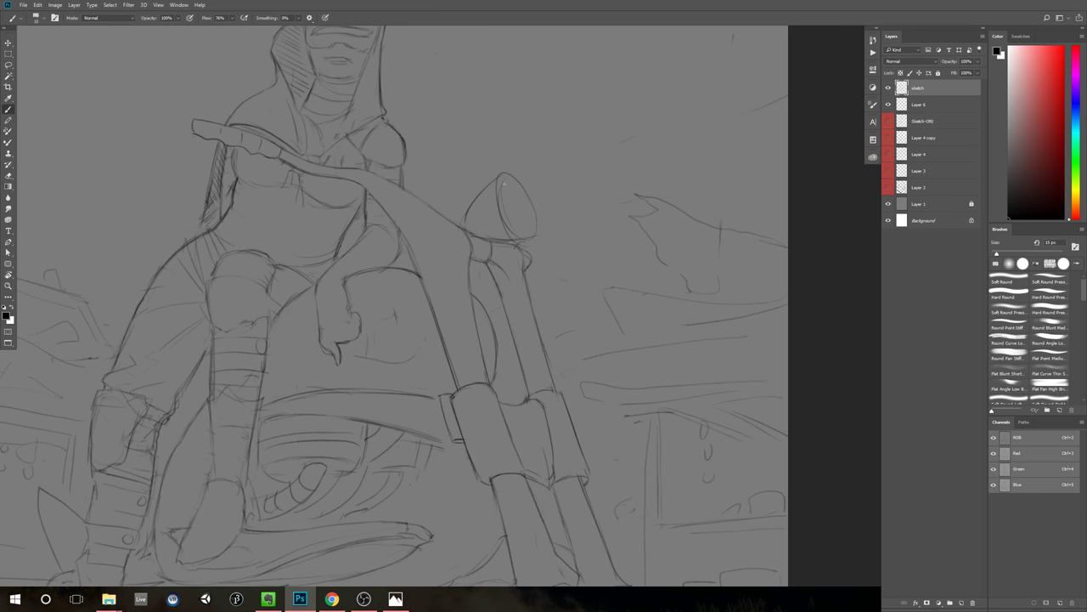
mouse_move(501, 190)
left_mouse_down()
mouse_move(531, 238)
mouse_move(517, 192)
mouse_move(502, 182)
mouse_move(526, 202)
mouse_move(528, 231)
left_mouse_up()
scroll(627, 308, "down", 4)
left_click_drag(621, 318, 577, 258)
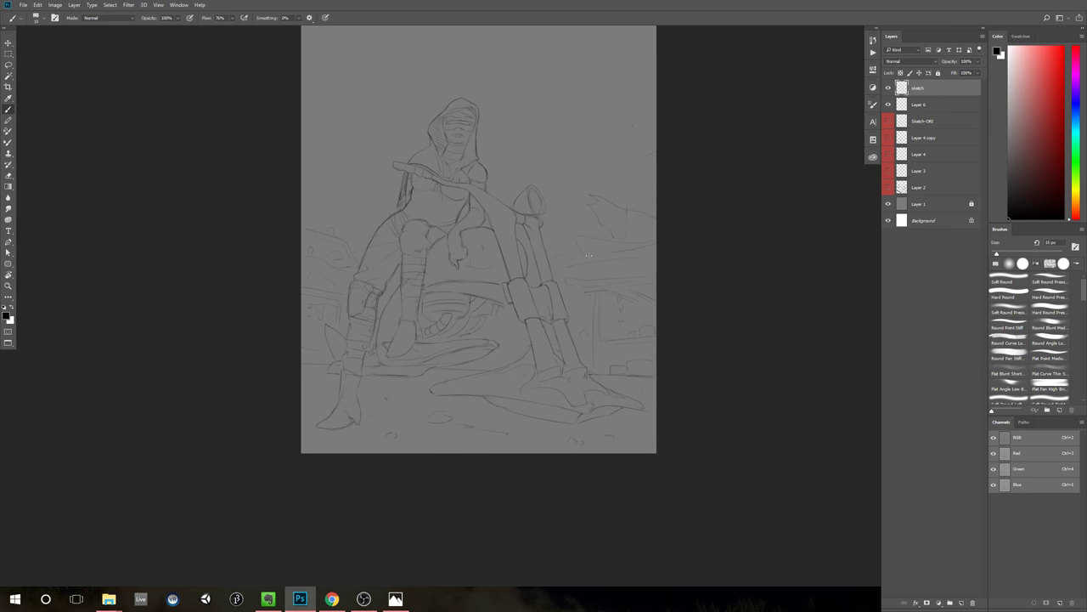
Step: Check the cone-shaped form against the whole composition and remove it from above the weapon's joint
scroll(600, 249, "down", 3)
left_click_drag(627, 205, 607, 230)
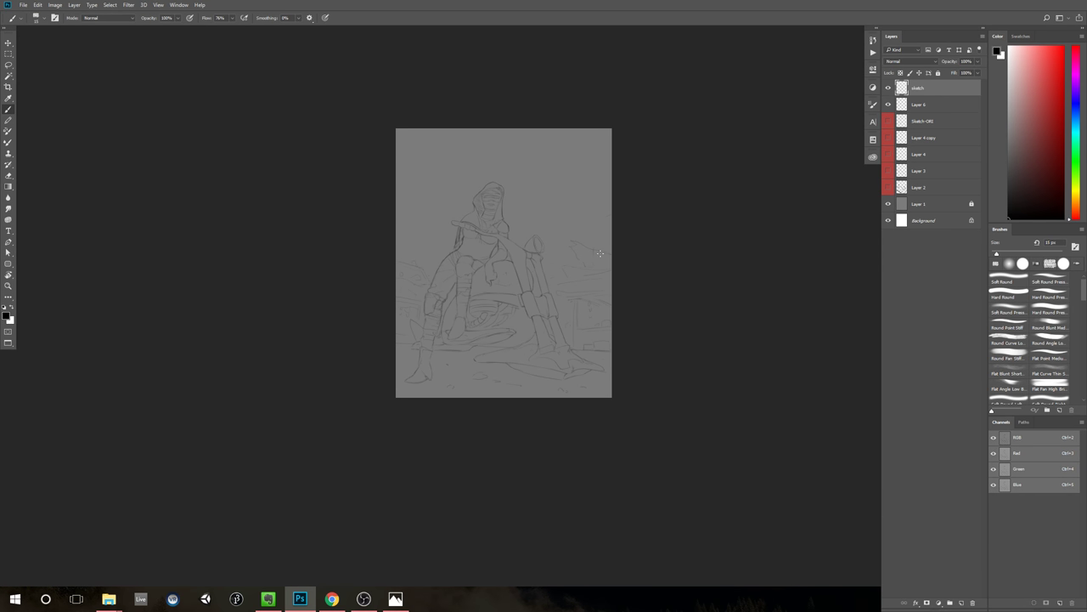
scroll(600, 253, "down", 2)
scroll(604, 242, "up", 4)
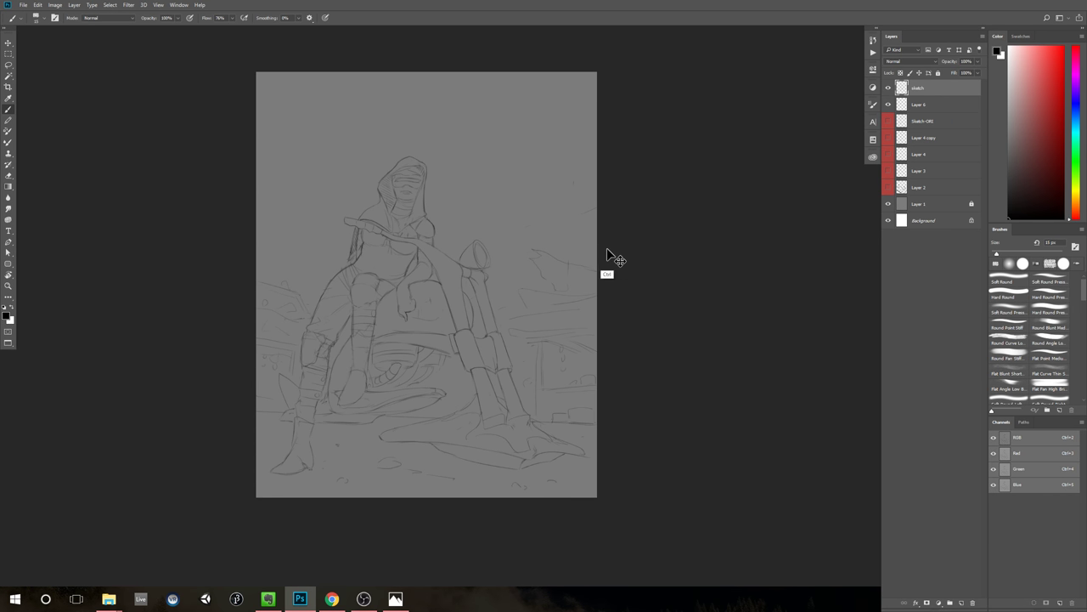
key("alt")
left_click_drag(609, 252, 644, 227)
left_click_drag(645, 227, 621, 241)
left_click(555, 244)
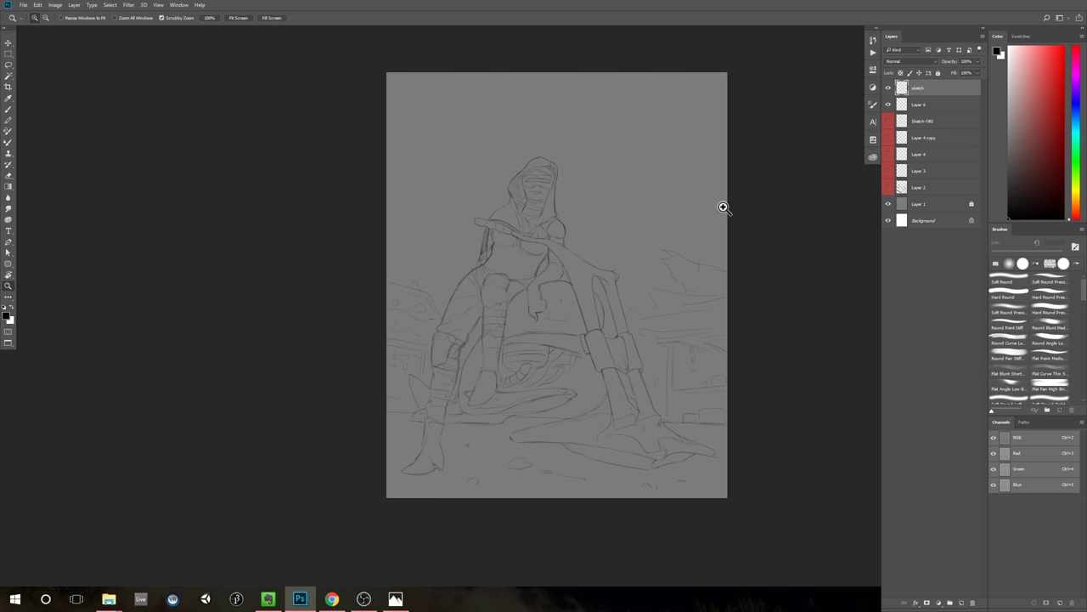
Step: Erase the shoulder outline behind the raised weapon handle and redraw it with the brush
left_click(563, 252)
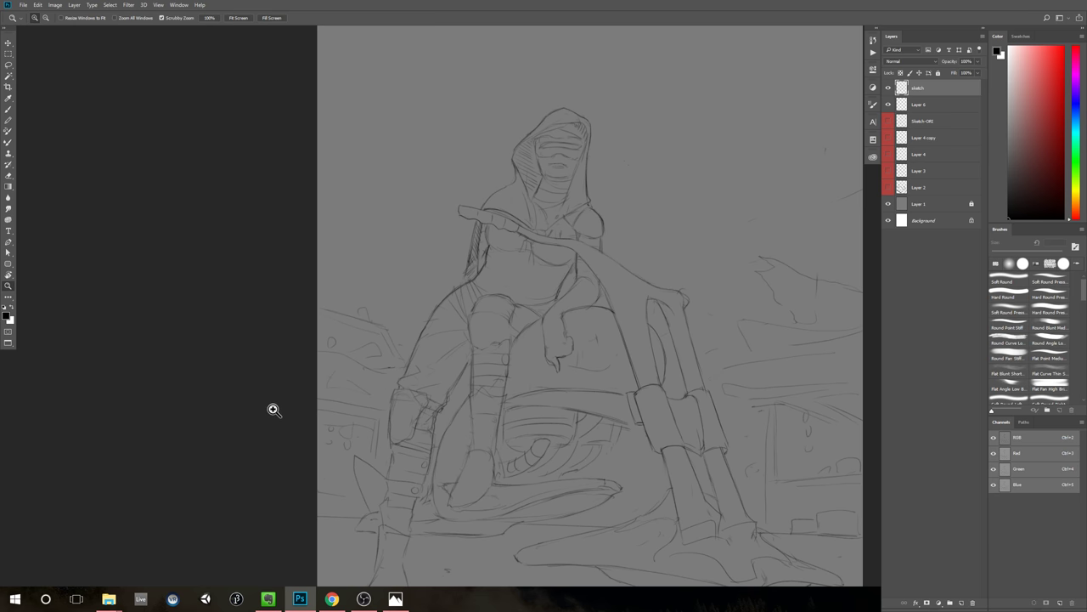
mouse_move(657, 243)
left_mouse_down()
mouse_move(670, 221)
mouse_move(675, 254)
left_mouse_up()
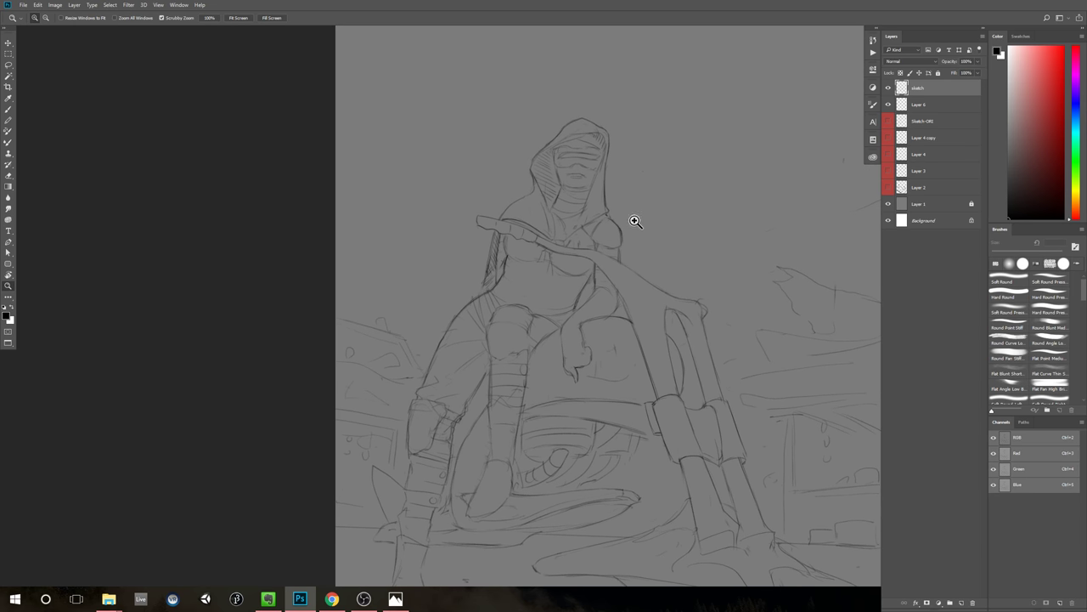
left_click(616, 228)
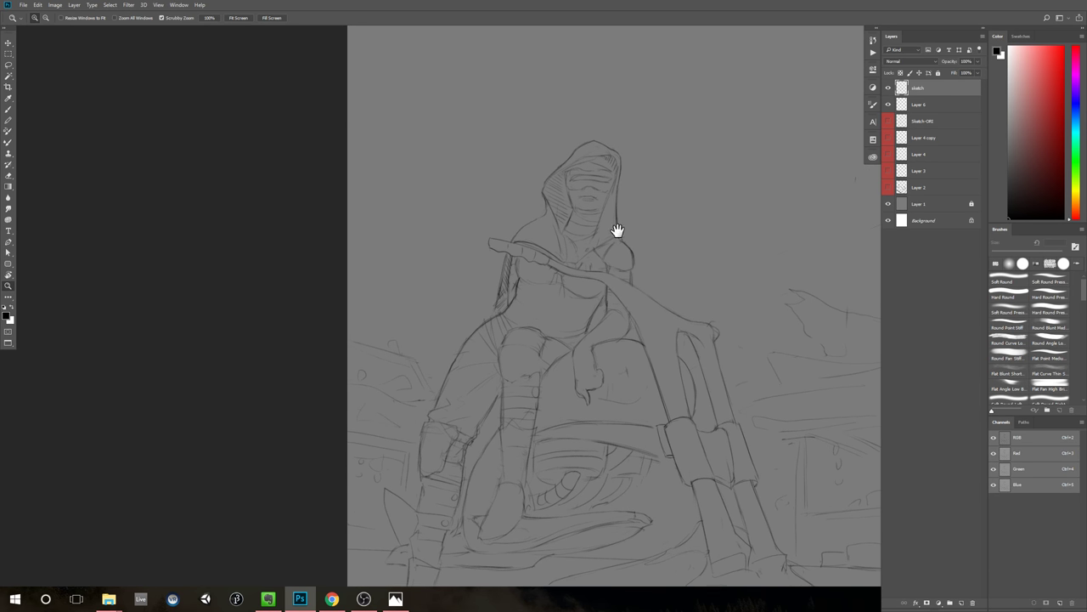
key("e")
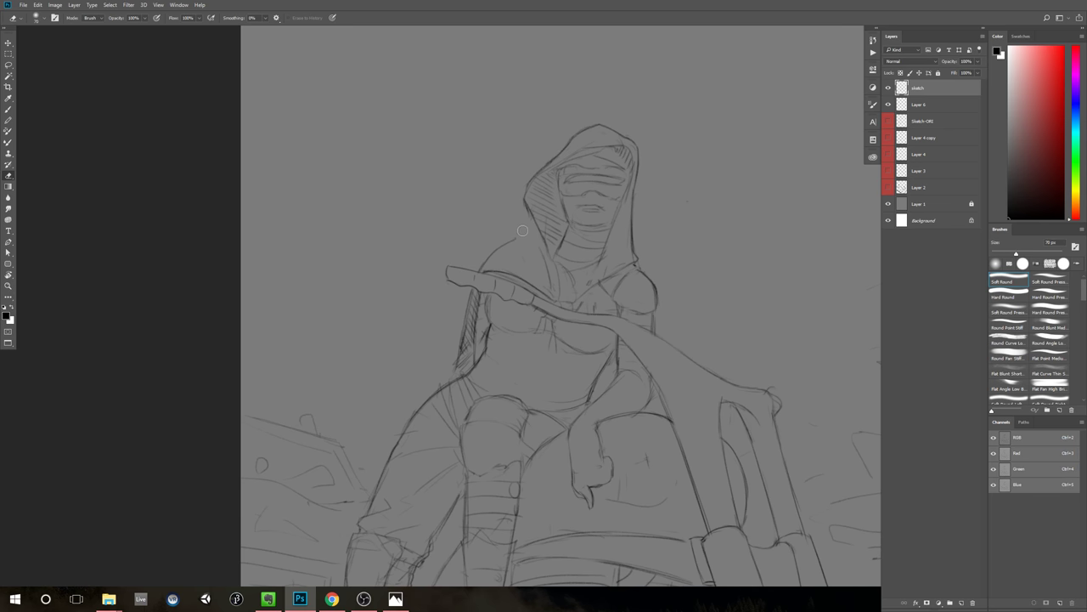
key("b")
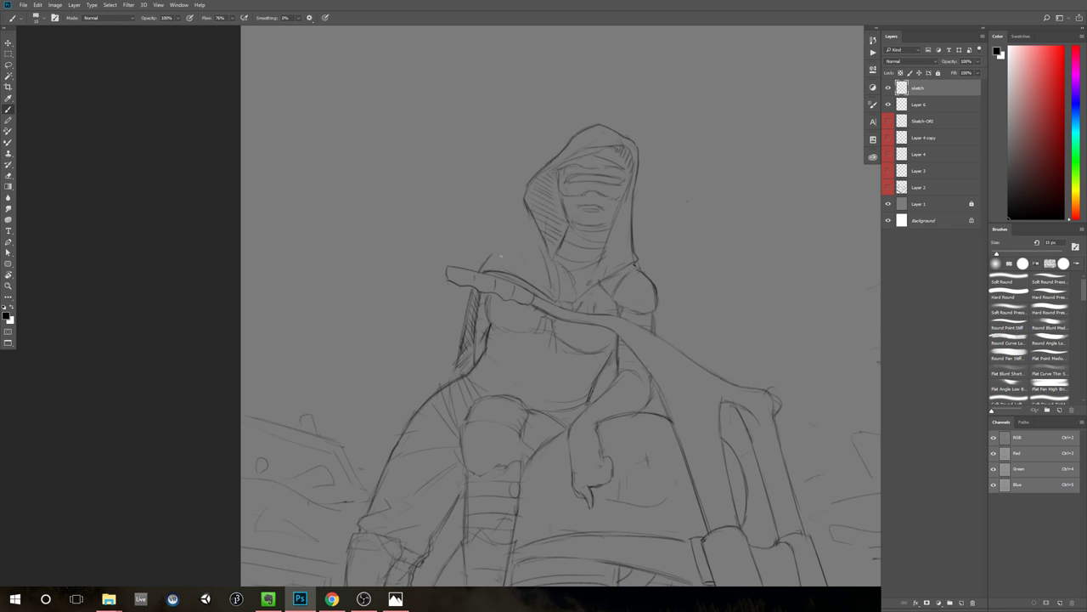
left_click_drag(493, 254, 497, 253)
Step: Join the shoulder outline to the hood and add a short cross line on the weapon's handle below the chest
key("z")
left_click_drag(740, 323, 691, 332)
mouse_move(691, 332)
left_mouse_down()
mouse_move(635, 236)
mouse_move(608, 226)
left_mouse_up()
key("z")
mouse_move(628, 168)
left_mouse_down()
mouse_move(638, 230)
mouse_move(712, 234)
left_mouse_up()
key("z")
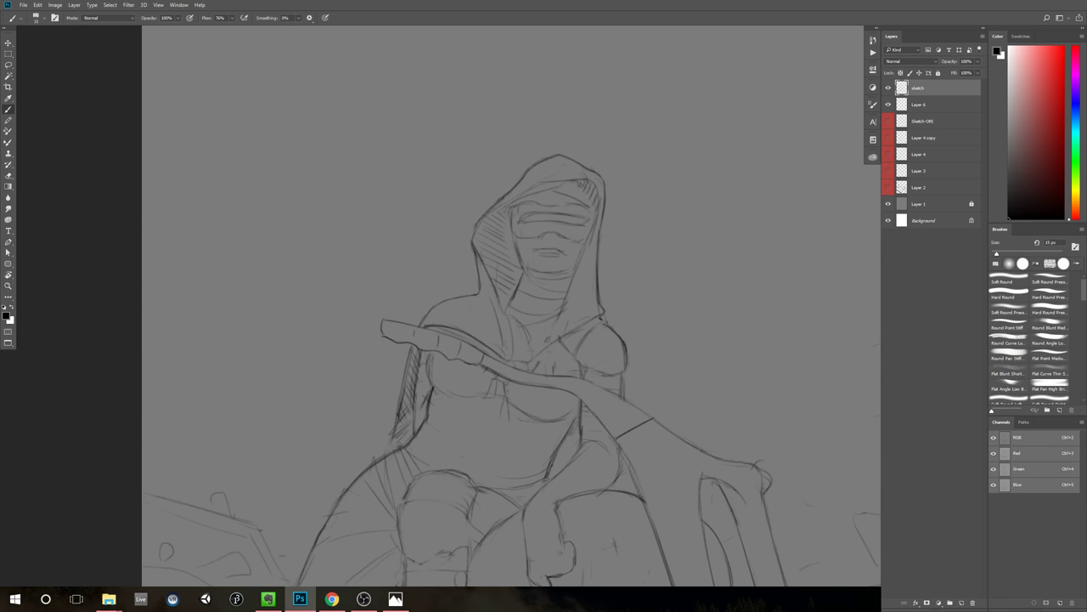
Step: Clean up the hood opening's edge beside the face with a smaller eraser and redraw it down to the neck
key("e")
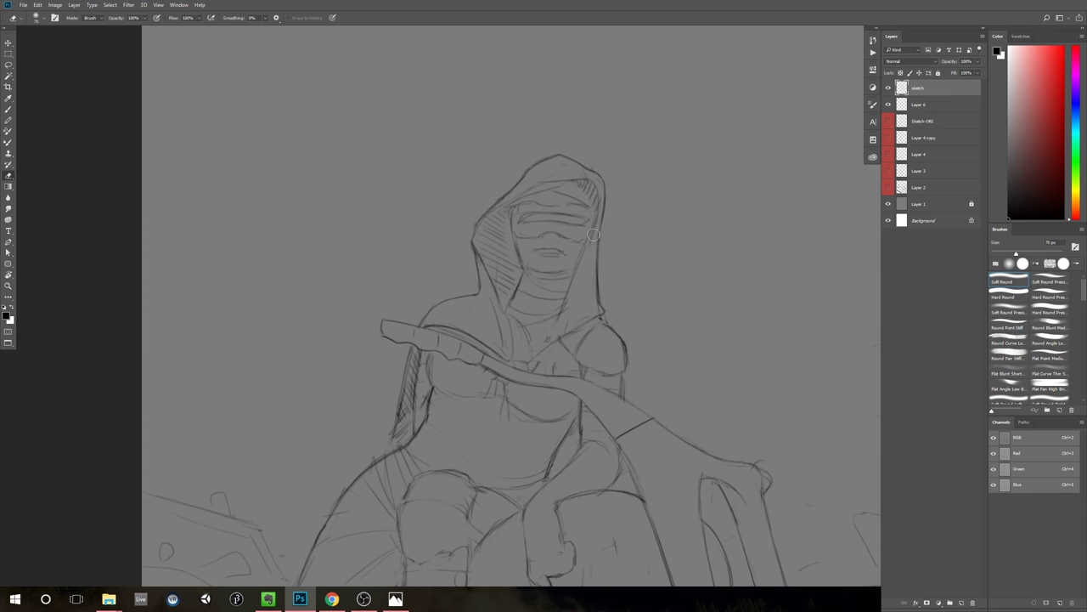
key("bracketleft")
key("bracketleft")
key("b")
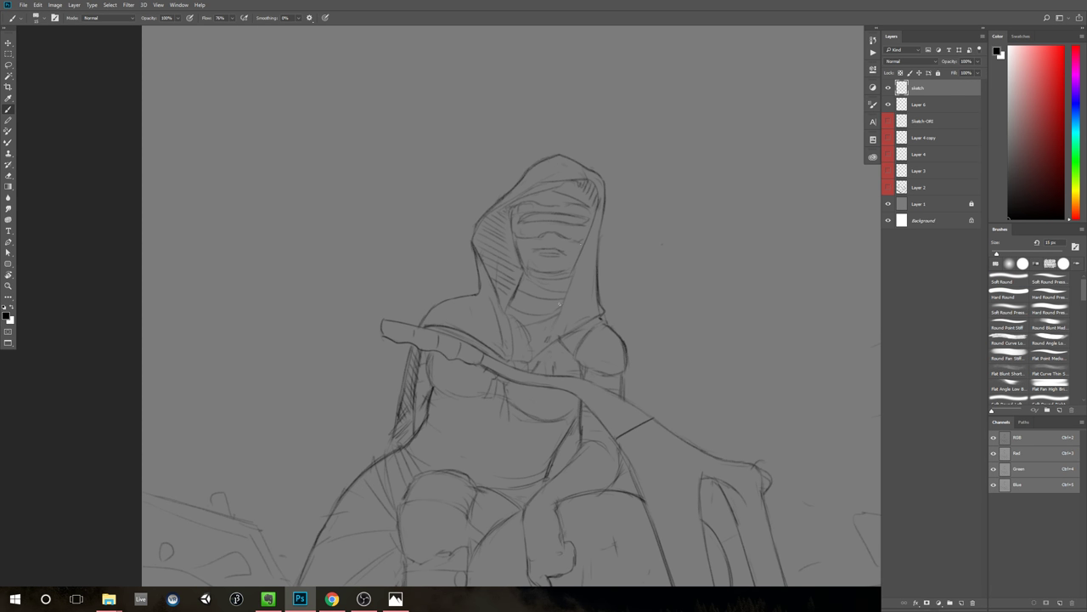
left_click_drag(597, 205, 563, 311)
key("e")
key("b")
Step: Extend the hood's inner edge from the neck down to the chest, erasing the stray lines around it
left_click_drag(568, 287, 555, 342)
key("e")
key("b")
key("e")
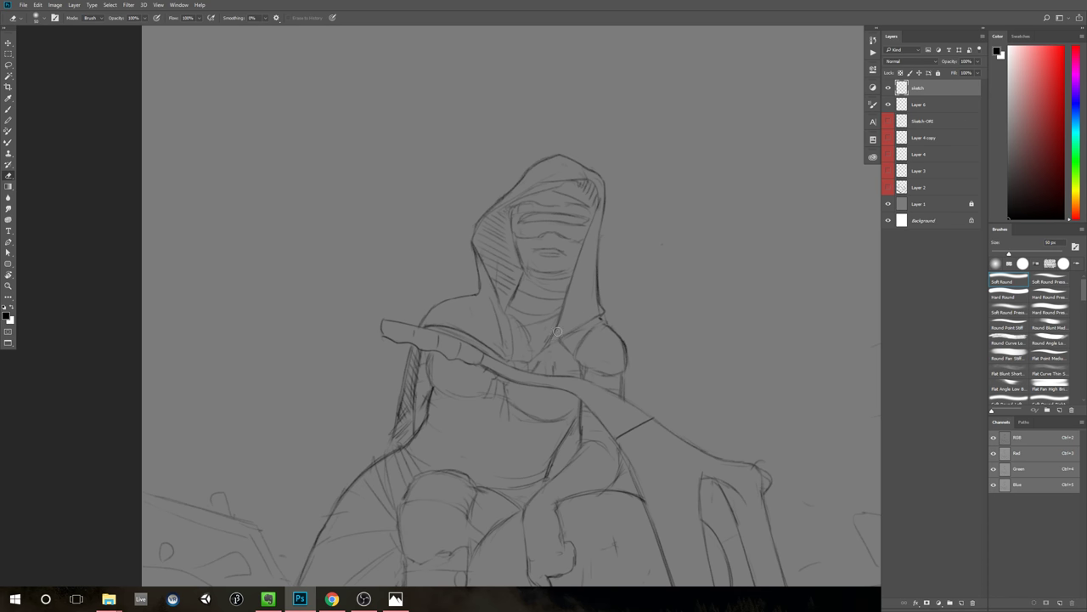
key("b")
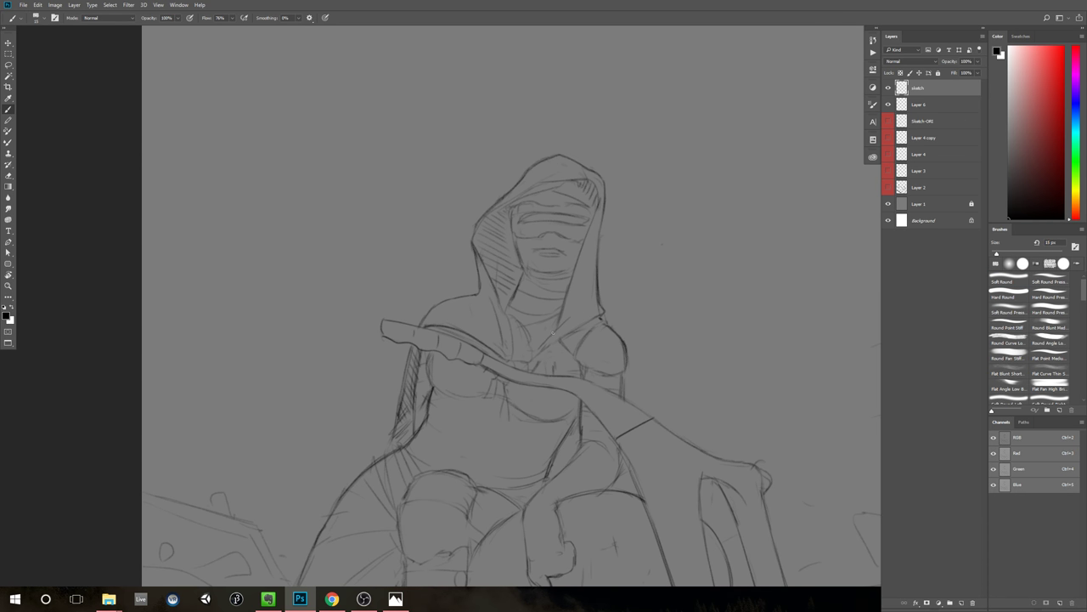
Step: Erase the hood's lower corner above the round shoulder and redraw it as a pointed fold
key("e")
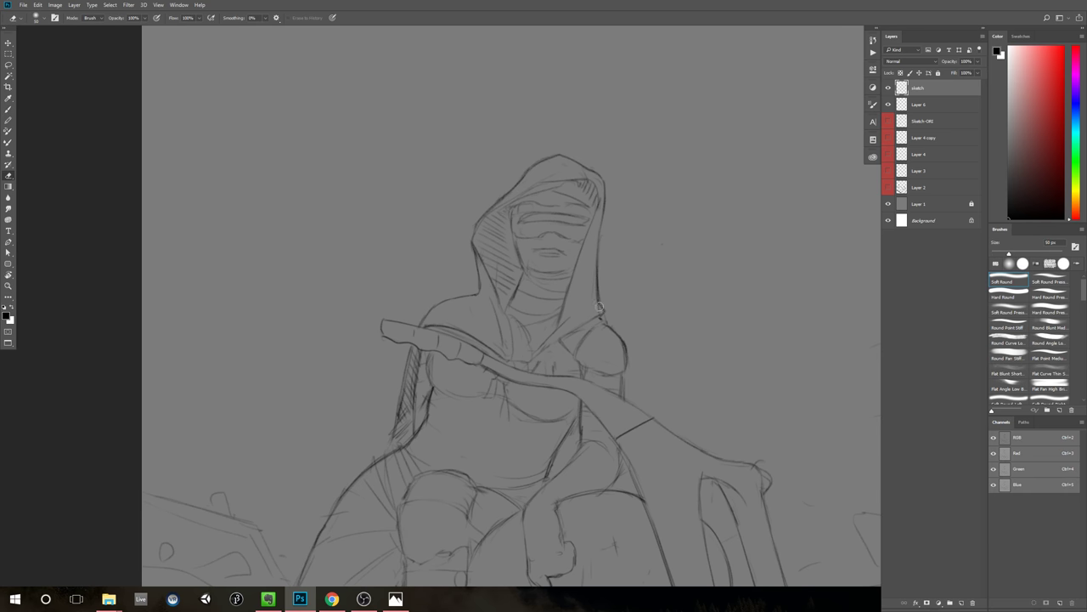
mouse_move(600, 307)
left_mouse_down()
mouse_move(588, 270)
mouse_move(597, 316)
left_mouse_up()
key("b")
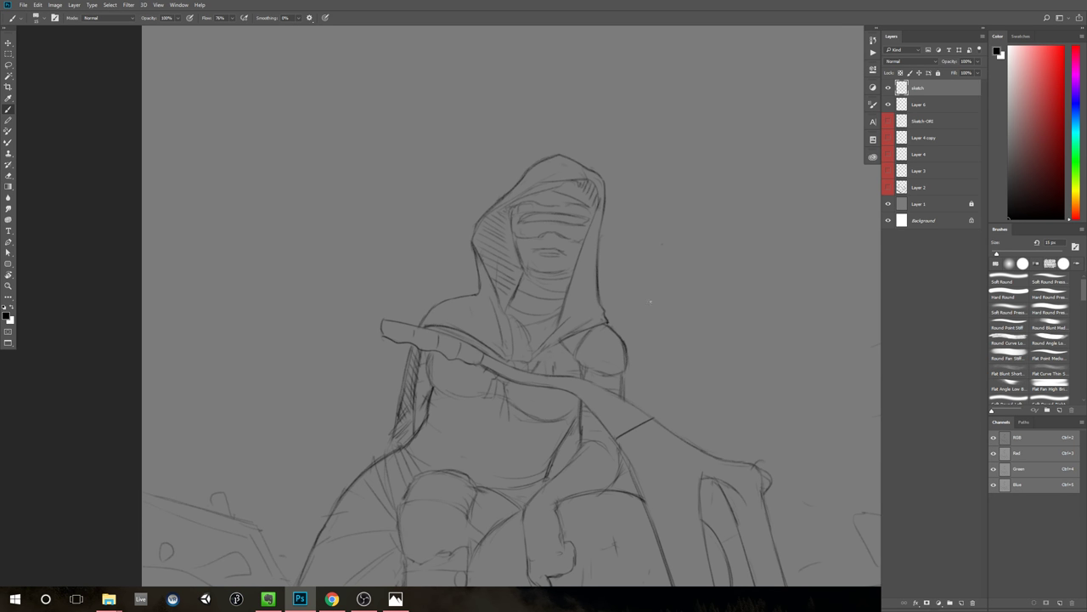
Step: Erase the rough lines around the neck wraps and redraw the hood's inner edge beside the shaded side
scroll(650, 301, "down", 5)
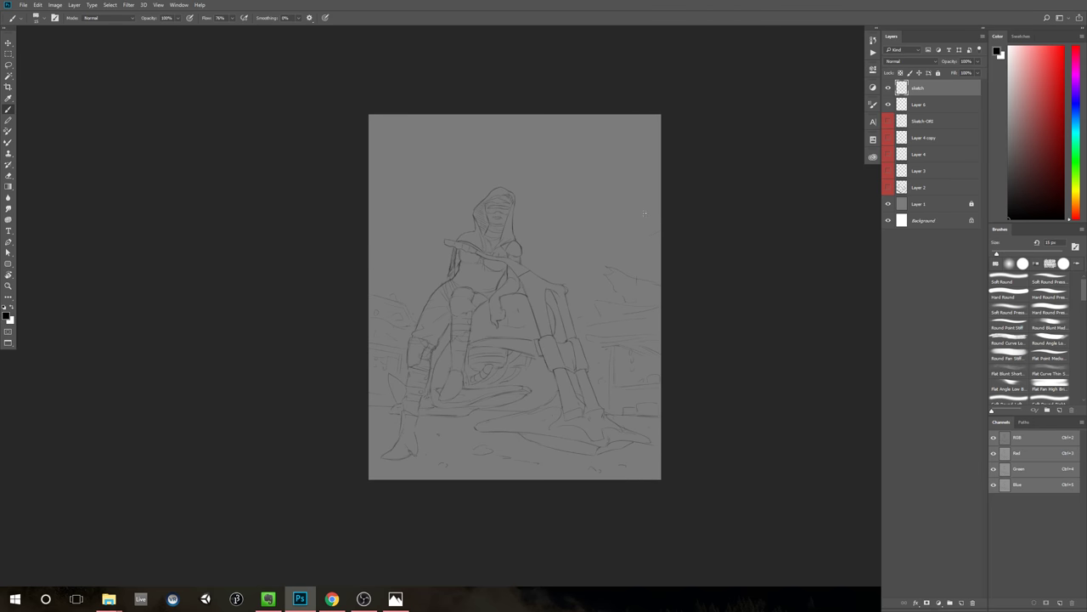
left_click_drag(575, 200, 628, 221)
key("z")
mouse_move(550, 251)
left_mouse_down()
mouse_move(608, 259)
mouse_move(580, 273)
left_mouse_up()
key("z")
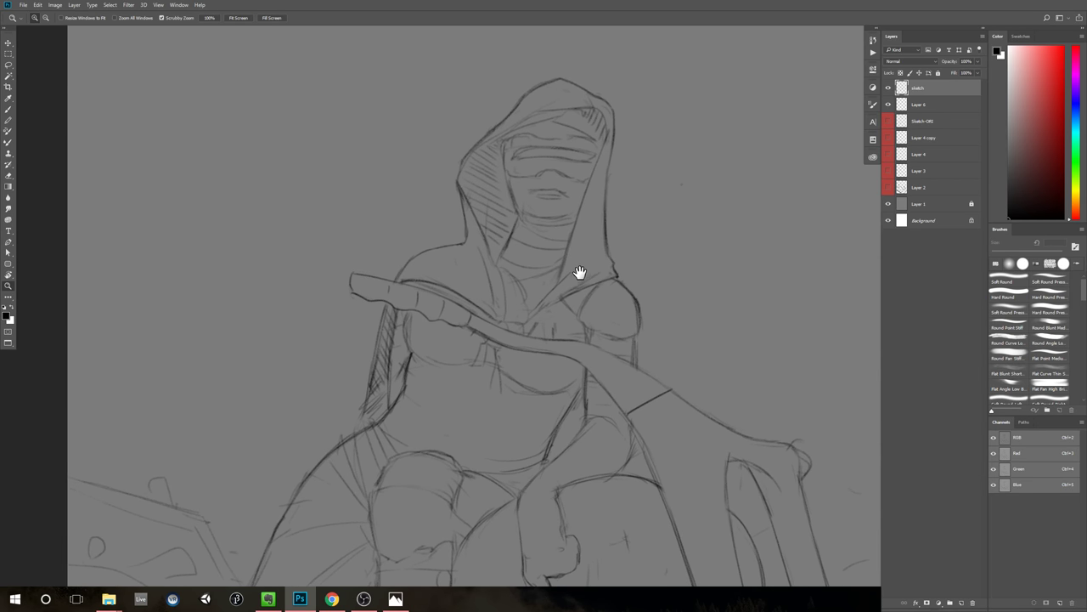
key("e")
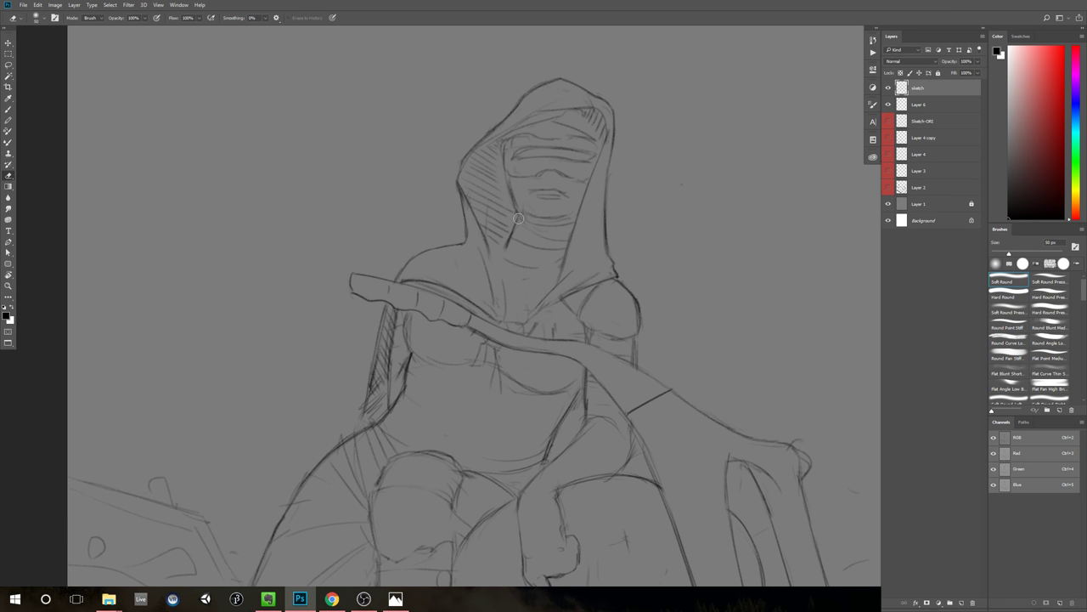
key("b")
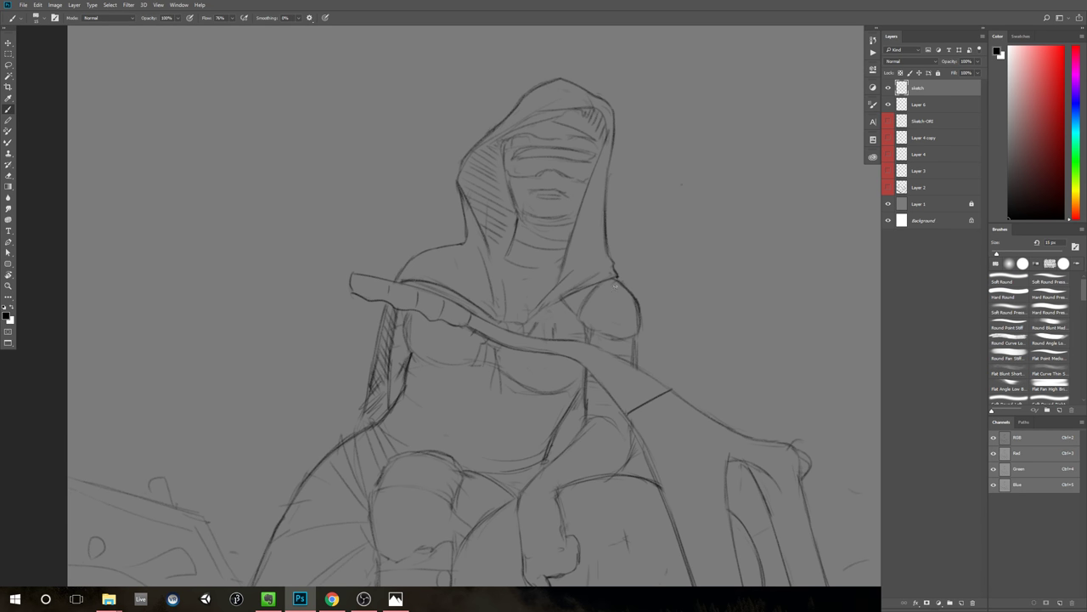
Step: Erase the rough shoulder line beside the hood's shaded side and redraw it up to the hood's outer edge
scroll(615, 287, "down", 3)
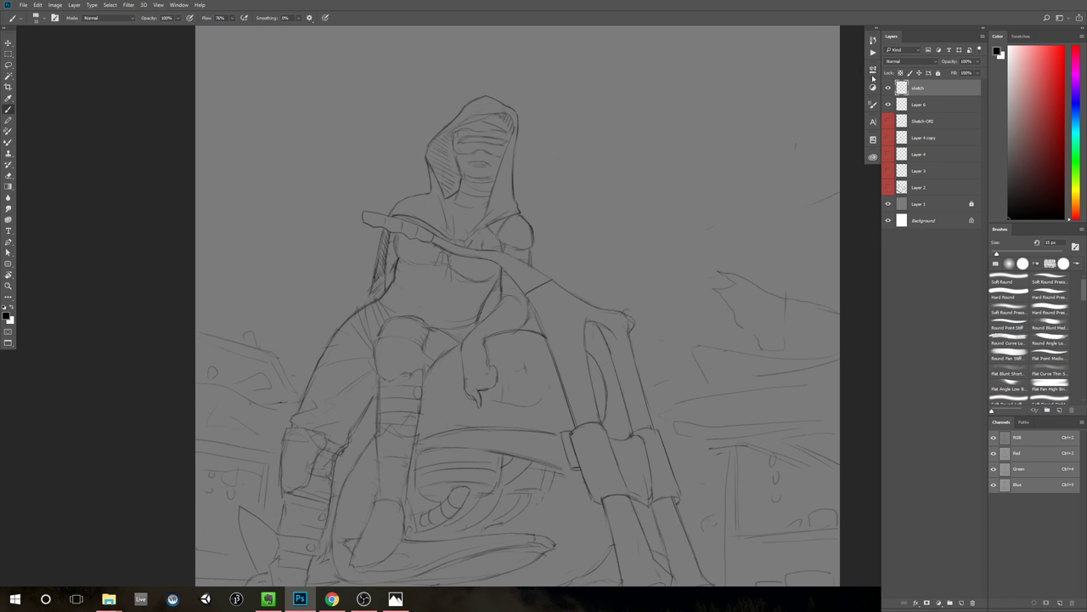
key("e")
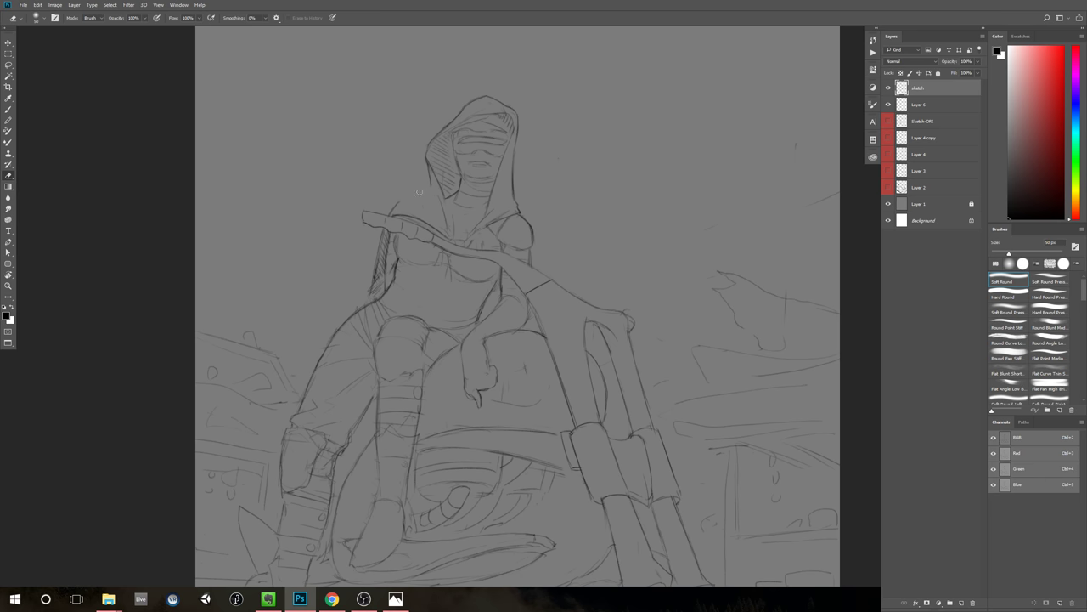
left_click_drag(401, 200, 396, 205)
key("b")
mouse_move(434, 197)
left_mouse_down()
mouse_move(392, 209)
mouse_move(432, 188)
left_mouse_up()
key("e")
key("b")
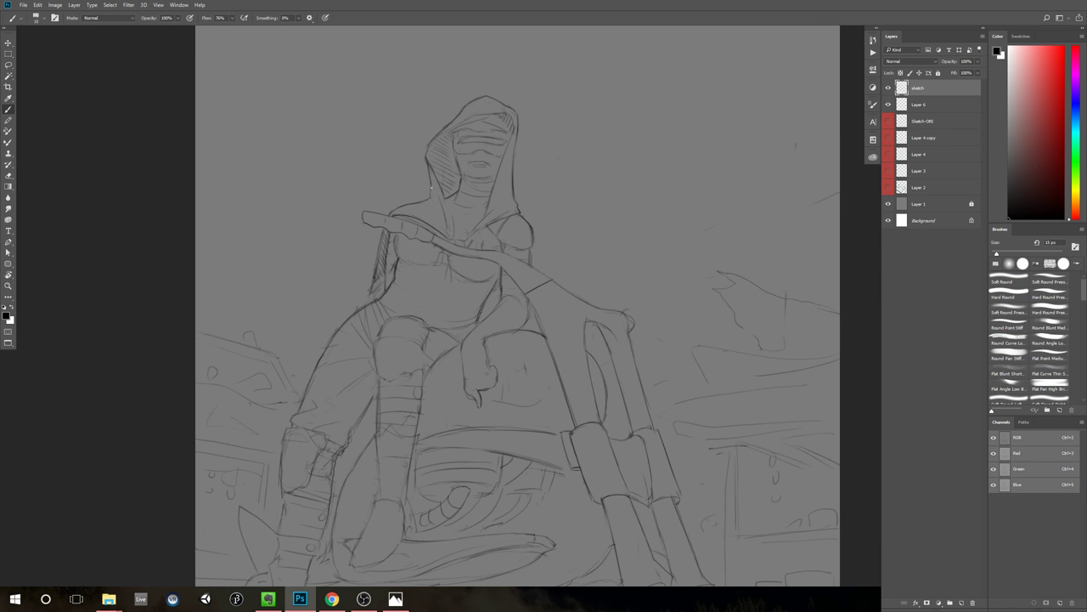
Step: Flip the whole canvas horizontally to check the figure's proportions in mirror view
scroll(599, 184, "down", 4)
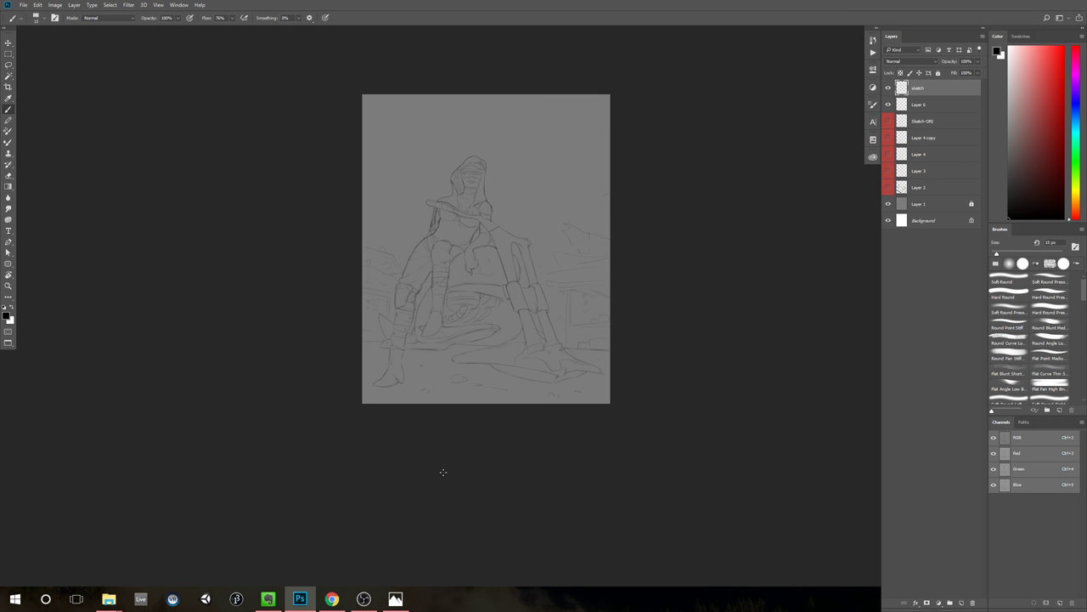
left_click(55, 4)
mouse_move(85, 83)
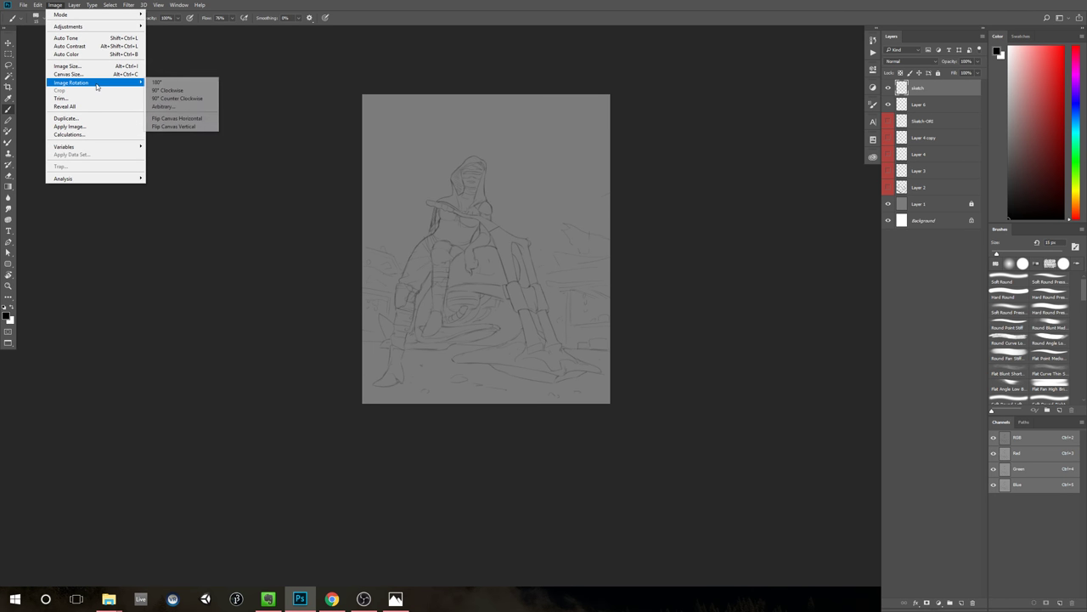
left_click(206, 118)
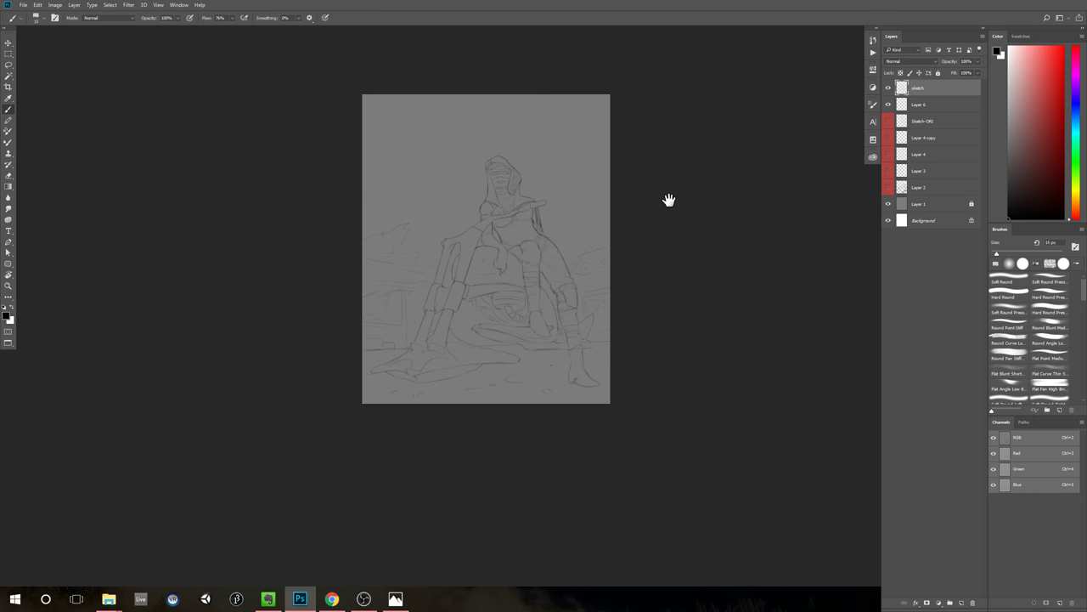
left_click_drag(668, 201, 571, 209)
scroll(571, 209, "up", 1)
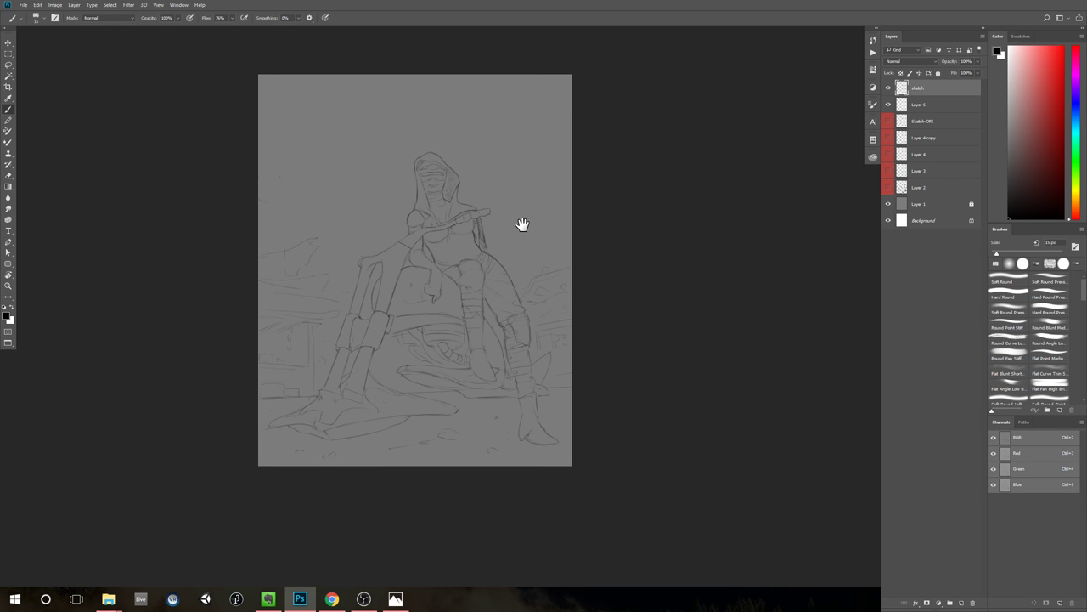
scroll(522, 222, "up", 2)
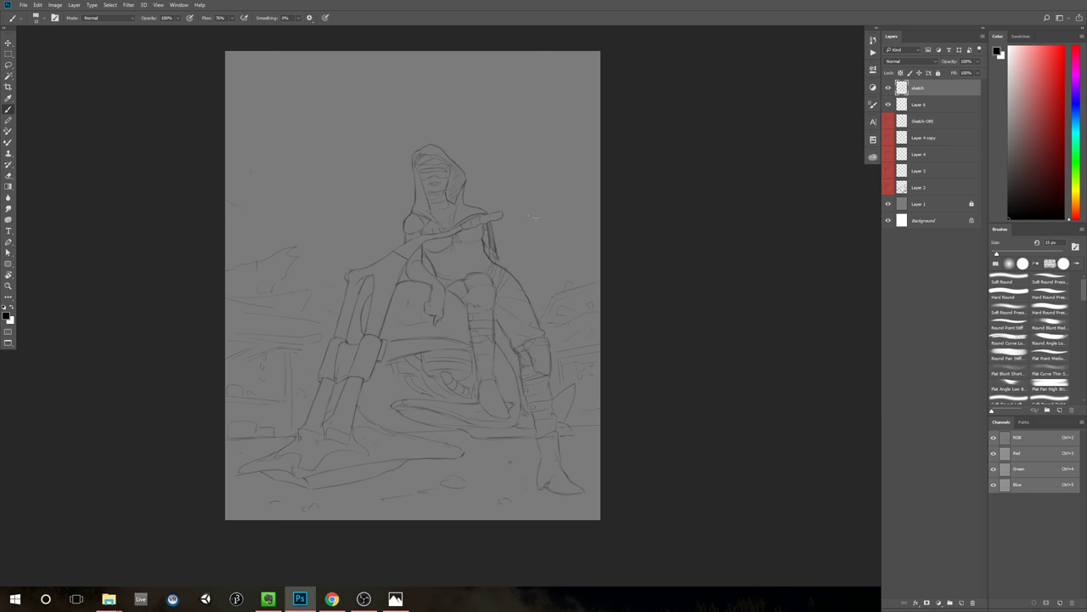
Step: Mark the shoulder widths on both sides of the neck with temporary guide strokes, and undo them
left_click_drag(515, 223, 526, 221)
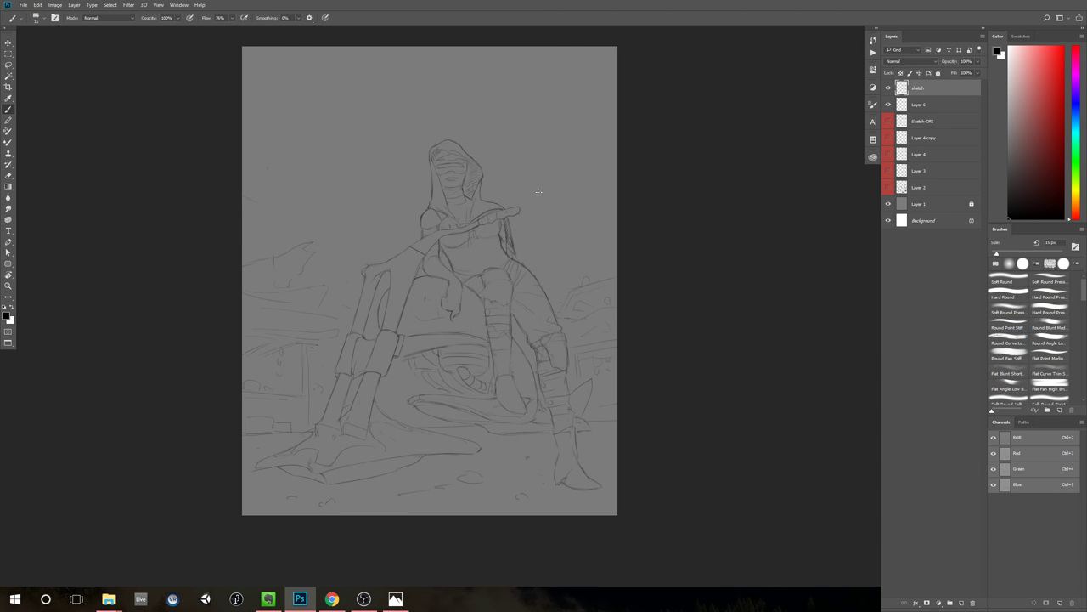
mouse_move(535, 231)
left_mouse_down()
mouse_move(546, 221)
mouse_move(532, 231)
mouse_move(539, 195)
left_mouse_up()
left_click_drag(697, 206, 651, 201)
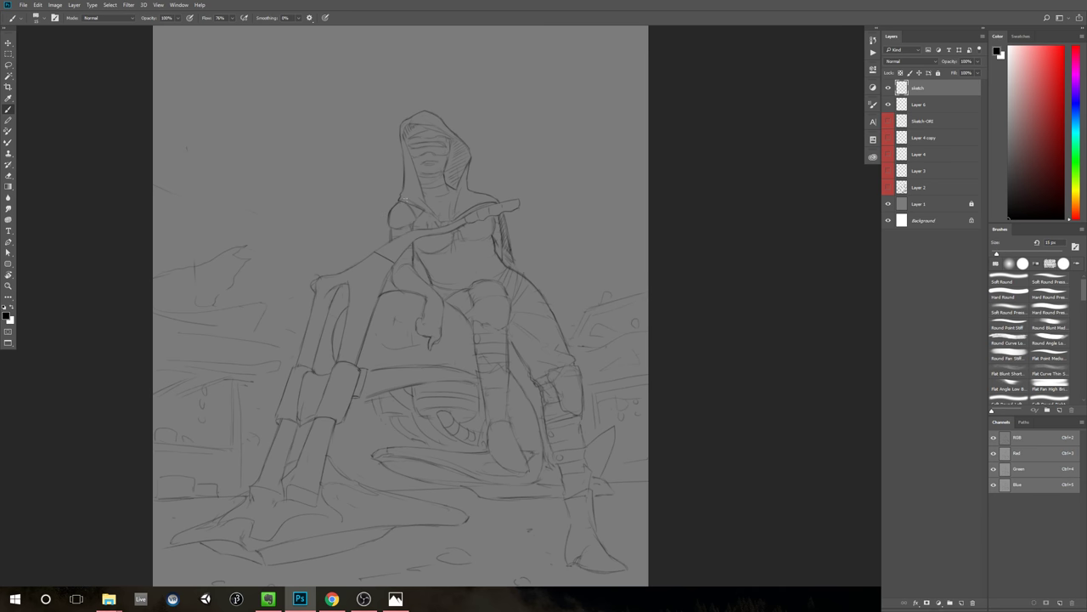
mouse_move(387, 202)
left_mouse_down()
mouse_move(498, 186)
mouse_move(454, 185)
mouse_move(505, 194)
left_mouse_up()
left_click_drag(442, 257, 389, 257)
key("ctrl+alt+z")
key("ctrl+alt+z")
key("ctrl+alt+z")
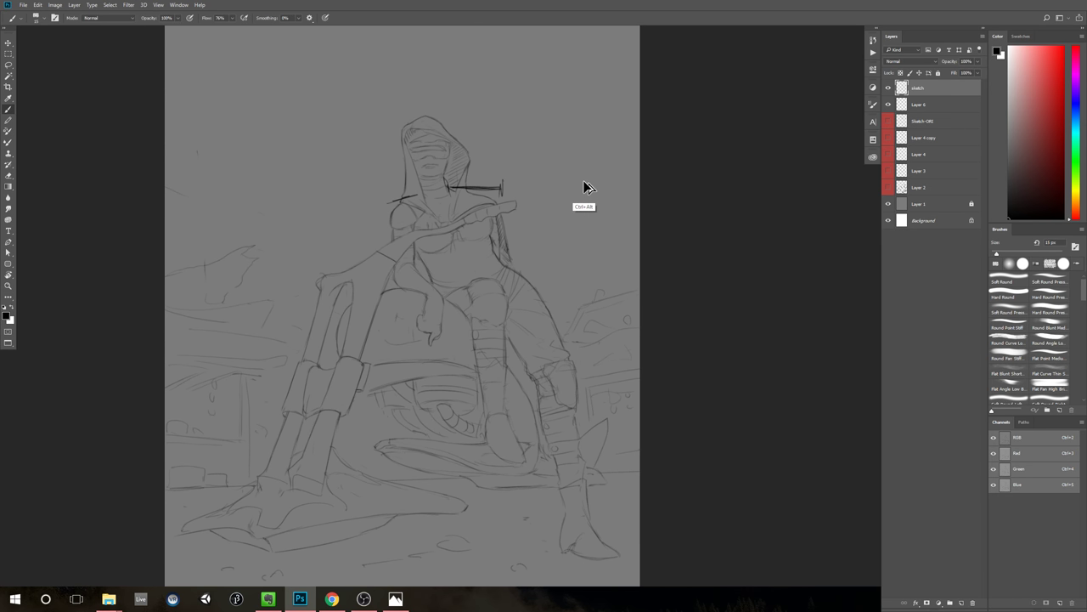
key("ctrl+alt+z")
key("ctrl+alt+z")
Step: Try a narrower shoulder on the hood's shaded side, erasing the old shoulder line and the hatched shape behind the torso with a larger eraser
mouse_move(579, 232)
left_mouse_down()
mouse_move(525, 258)
mouse_move(560, 243)
left_mouse_up()
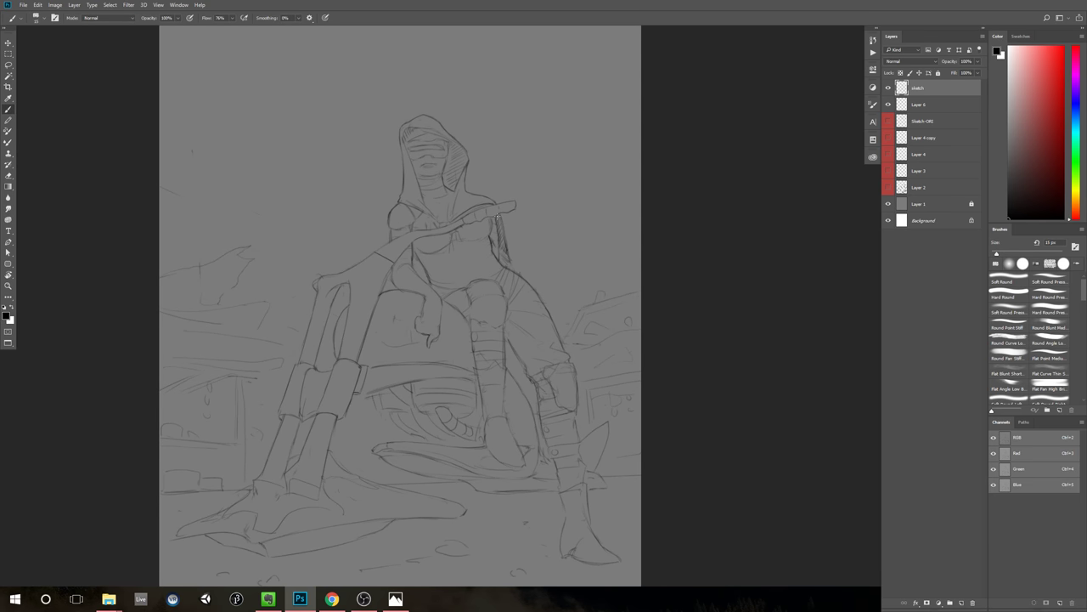
mouse_move(543, 219)
left_mouse_down()
mouse_move(524, 223)
mouse_move(558, 216)
left_mouse_up()
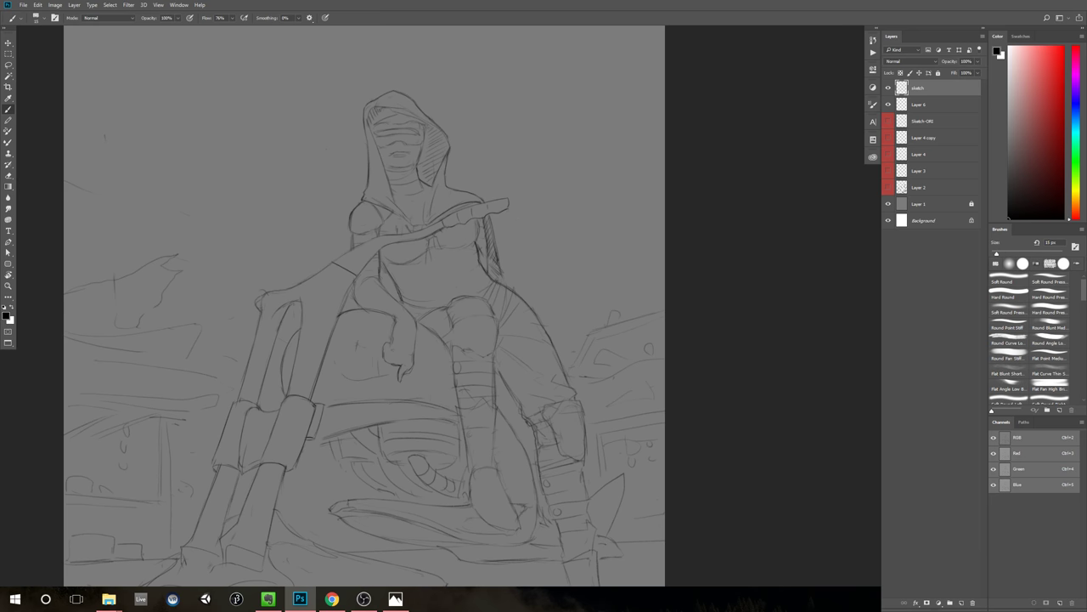
key("e")
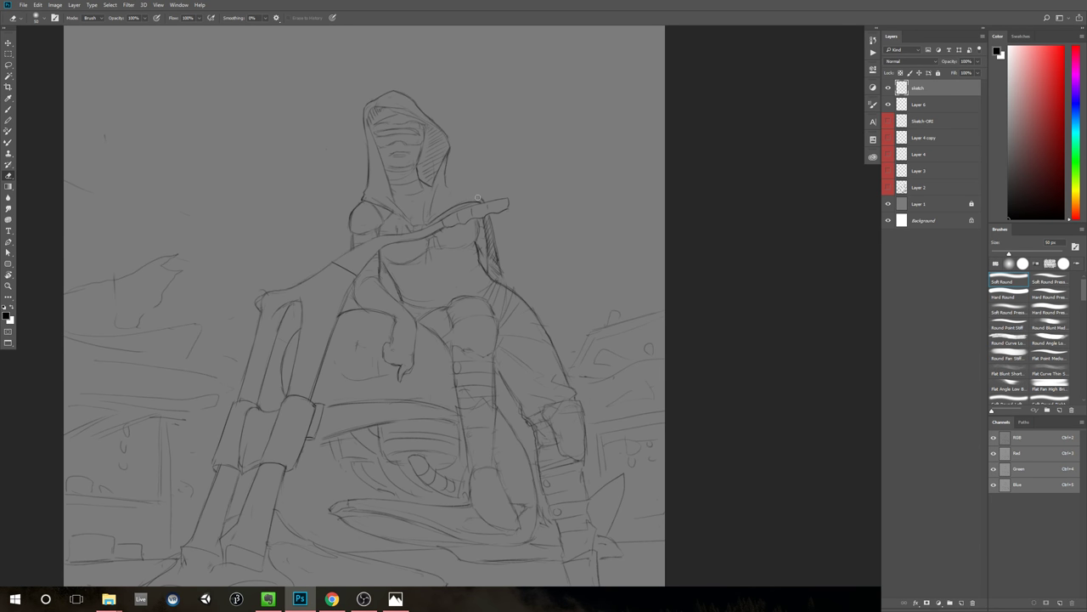
key("bracketright")
key("bracketright")
key("bracketright")
key("bracketright")
mouse_move(496, 239)
left_mouse_down()
mouse_move(486, 224)
mouse_move(498, 273)
left_mouse_up()
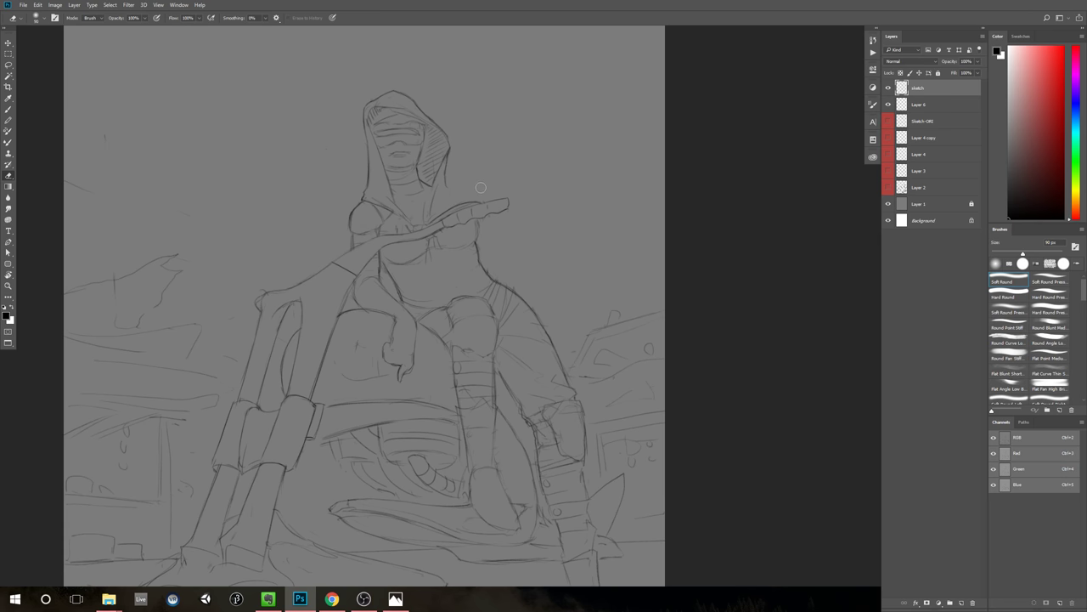
key("b")
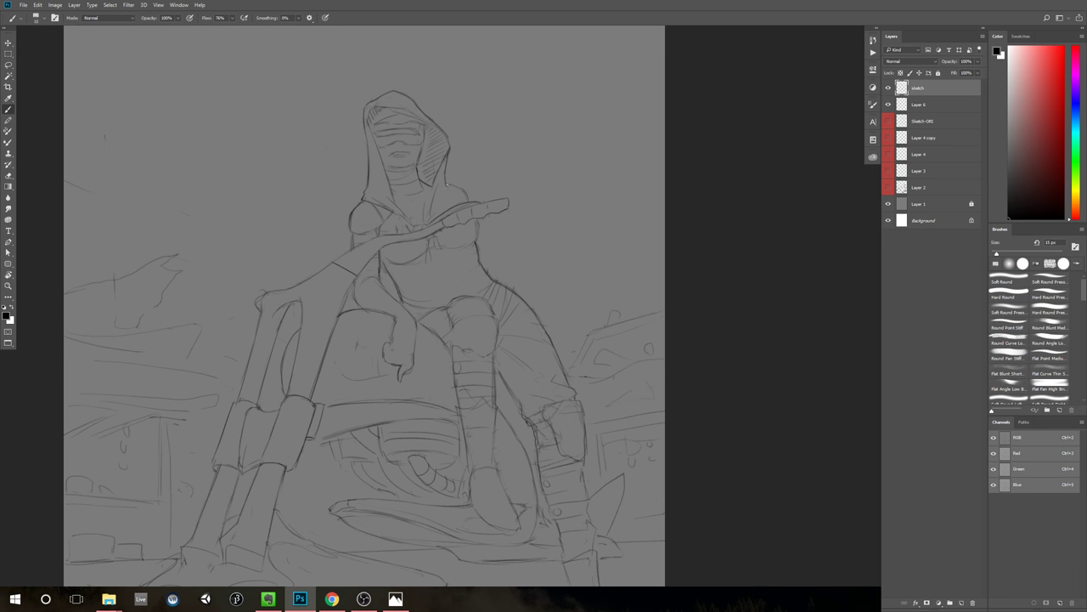
scroll(510, 272, "down", 4)
scroll(502, 280, "up", 4)
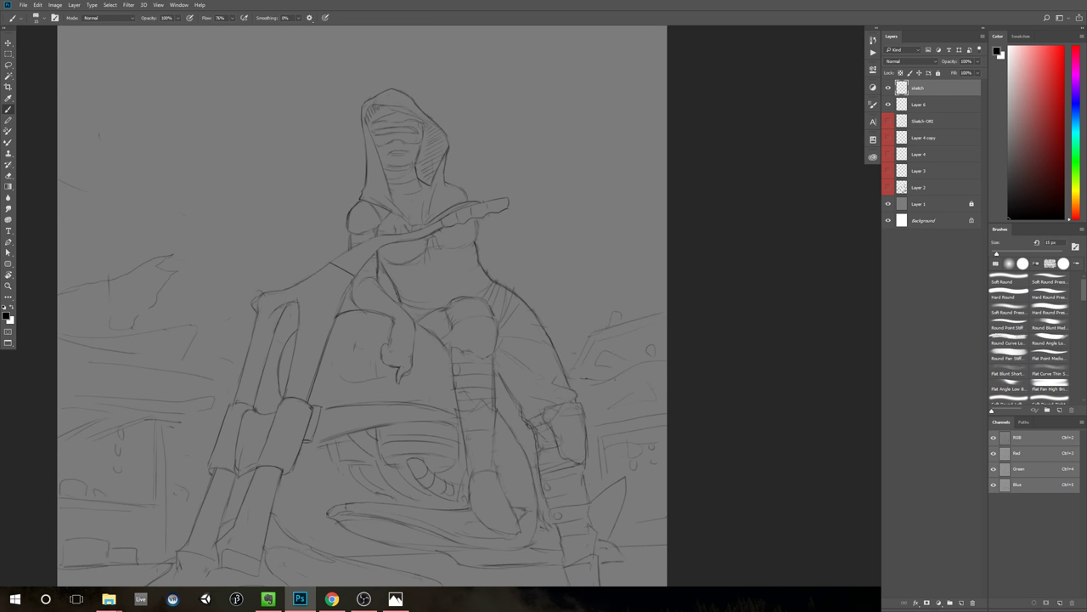
Step: Revert the drawing to the Flip Canvas Horizontal history state, discarding the narrower shoulder
key("ctrl+alt+z")
key("z")
scroll(544, 306, "down", 4)
scroll(621, 340, "up", 3)
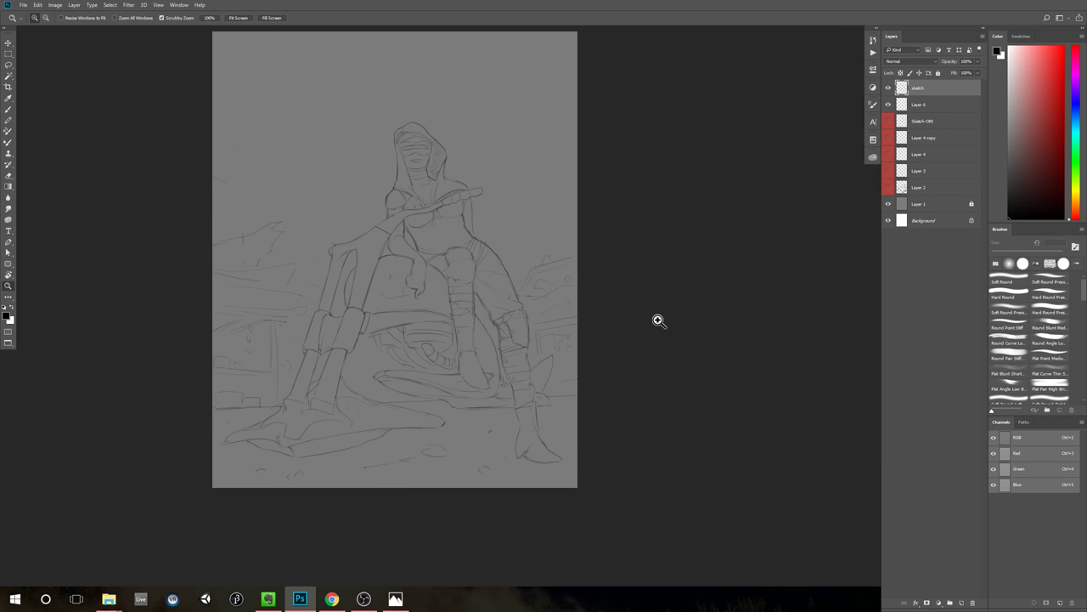
left_click(873, 41)
left_click_drag(861, 130, 860, 121)
left_click(842, 103)
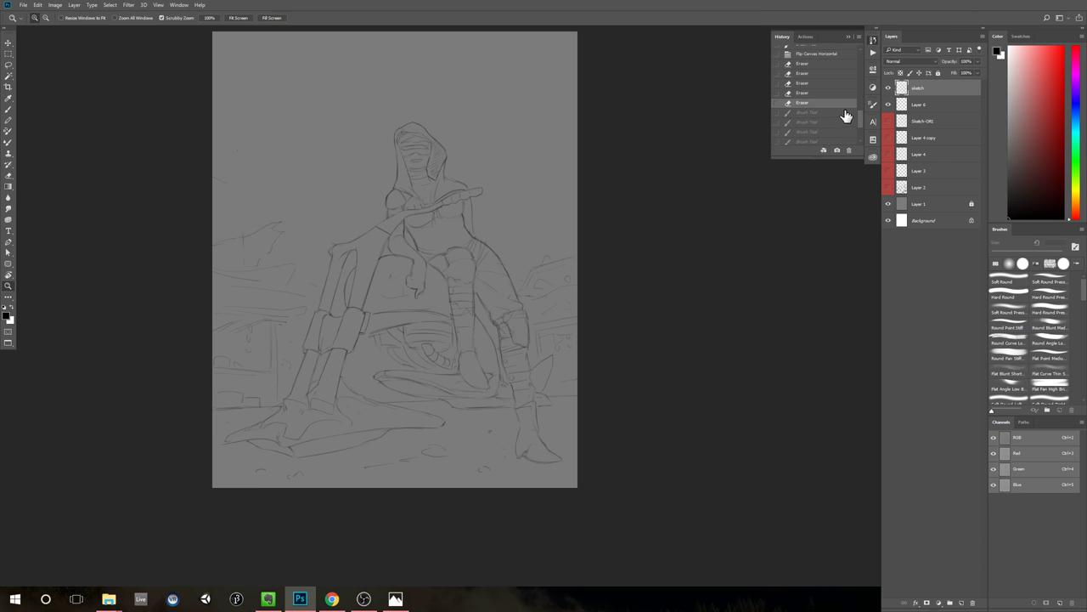
left_click(841, 85)
left_click(838, 67)
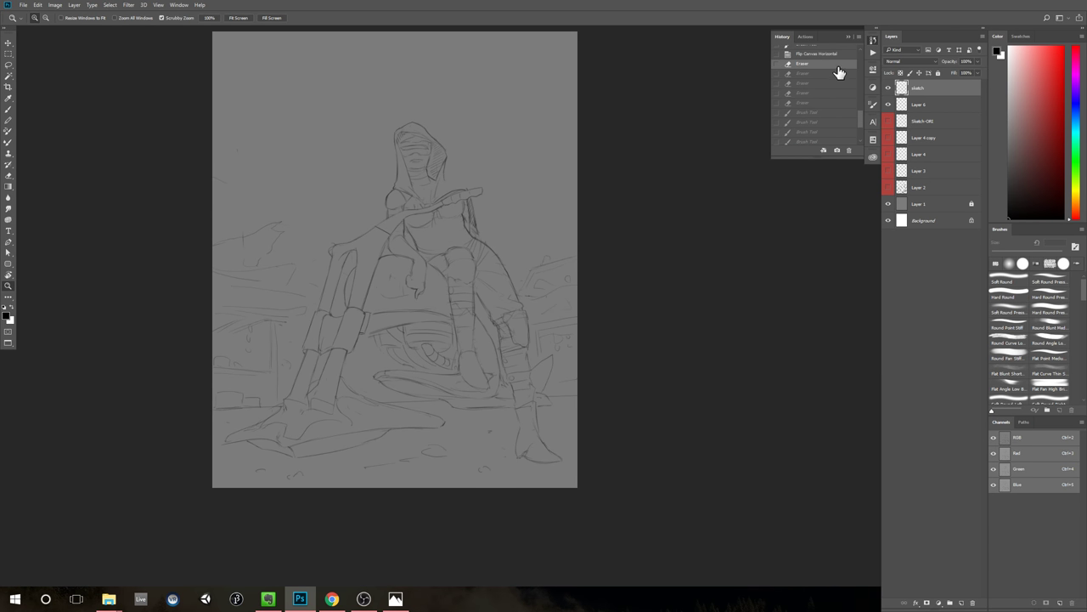
left_click(839, 54)
Step: Lasso the round shoulder together with the part of its arm below the weapon
left_click_drag(598, 267, 610, 265)
left_click_drag(474, 238, 530, 259)
left_click(508, 254)
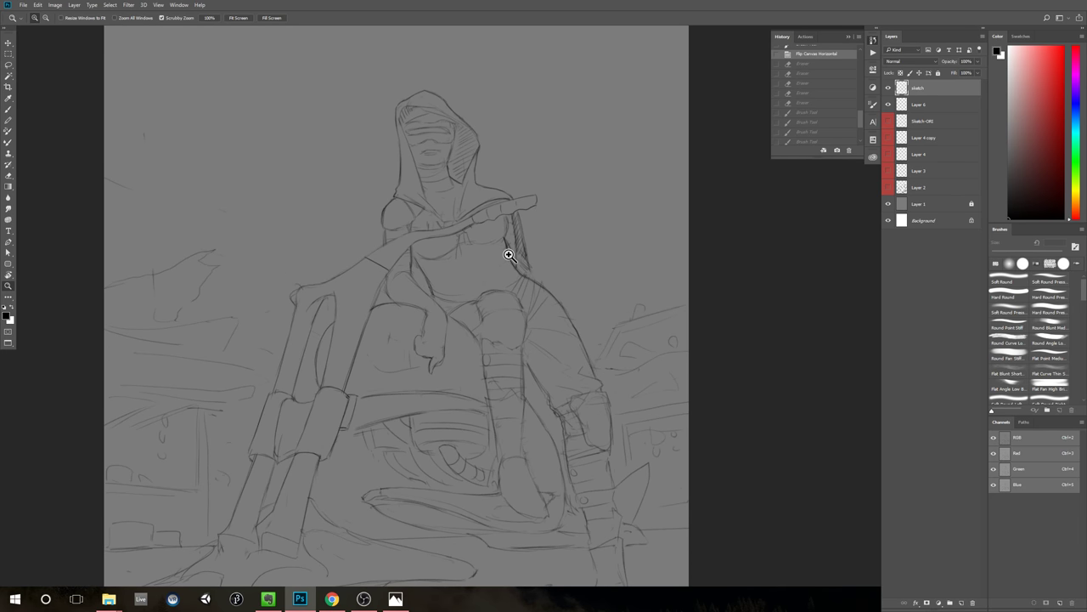
key("l")
mouse_move(391, 196)
left_mouse_down()
mouse_move(416, 228)
mouse_move(397, 234)
mouse_move(403, 163)
mouse_move(387, 184)
left_mouse_up()
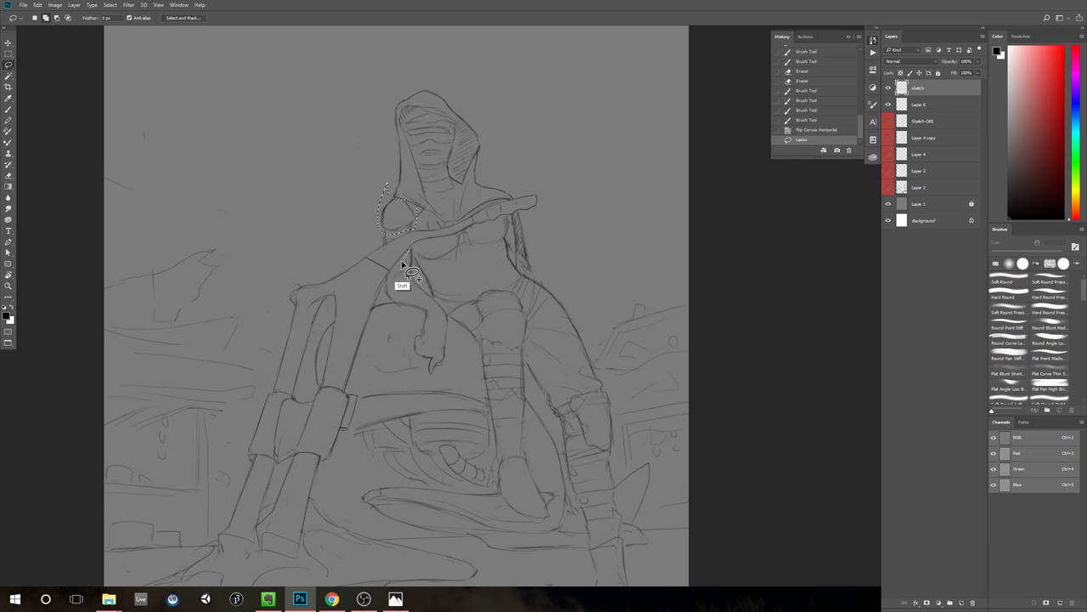
mouse_move(403, 264)
left_mouse_down()
mouse_move(383, 290)
mouse_move(420, 289)
mouse_move(412, 246)
mouse_move(379, 247)
mouse_move(397, 234)
left_mouse_up()
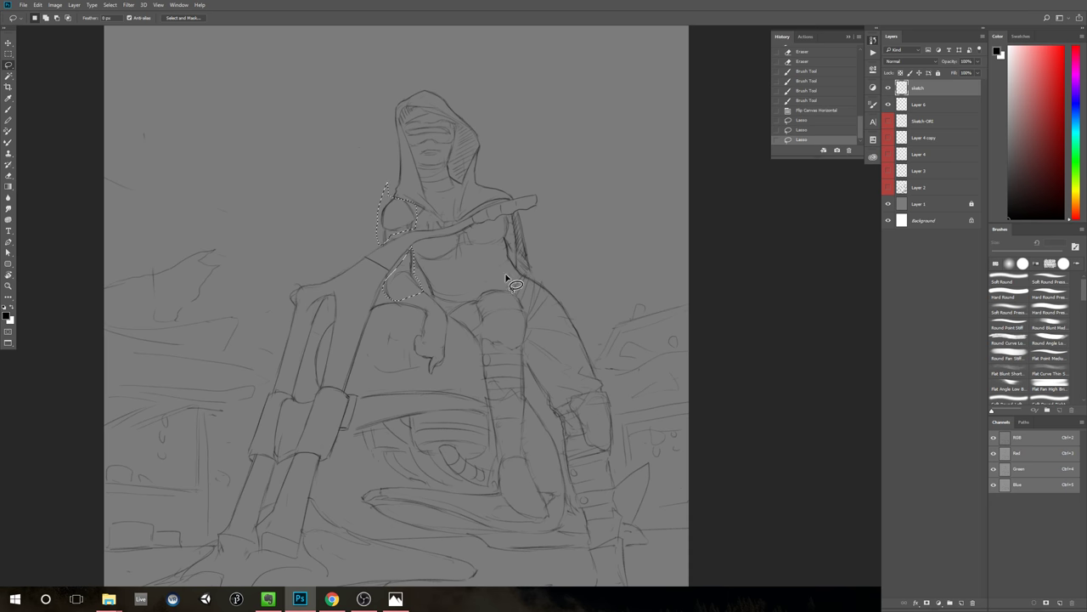
Step: Move the selected shoulder and arm parts about 76 px outward with Free Transform and deselect them
key("ctrl+t")
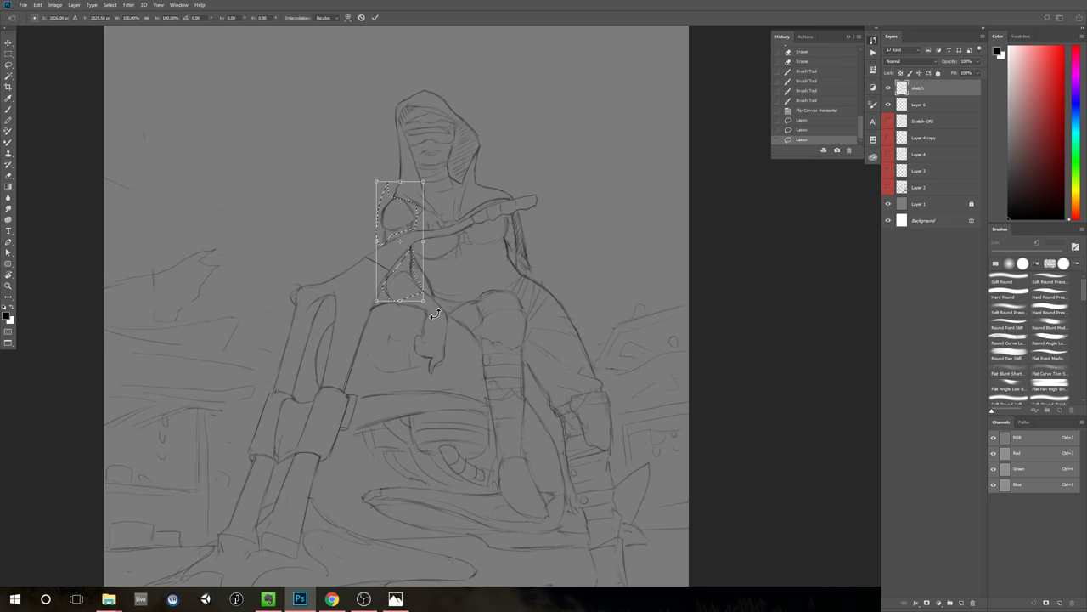
key("shift+Left")
key("shift+Left")
key("shift+Left")
key("shift+Left")
key("shift+Left")
key("shift+Left")
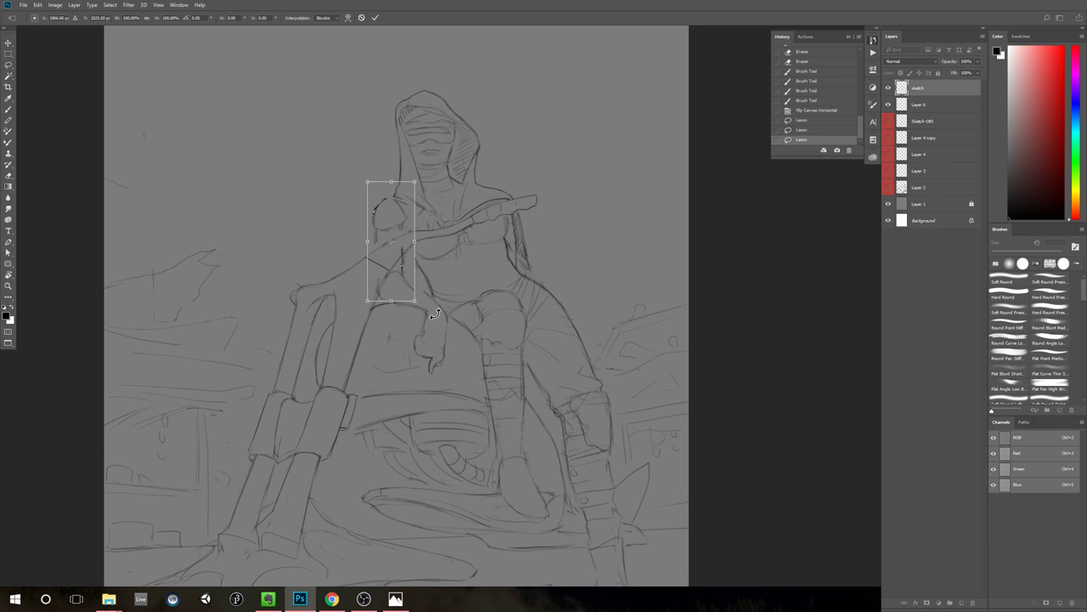
key("shift+Left")
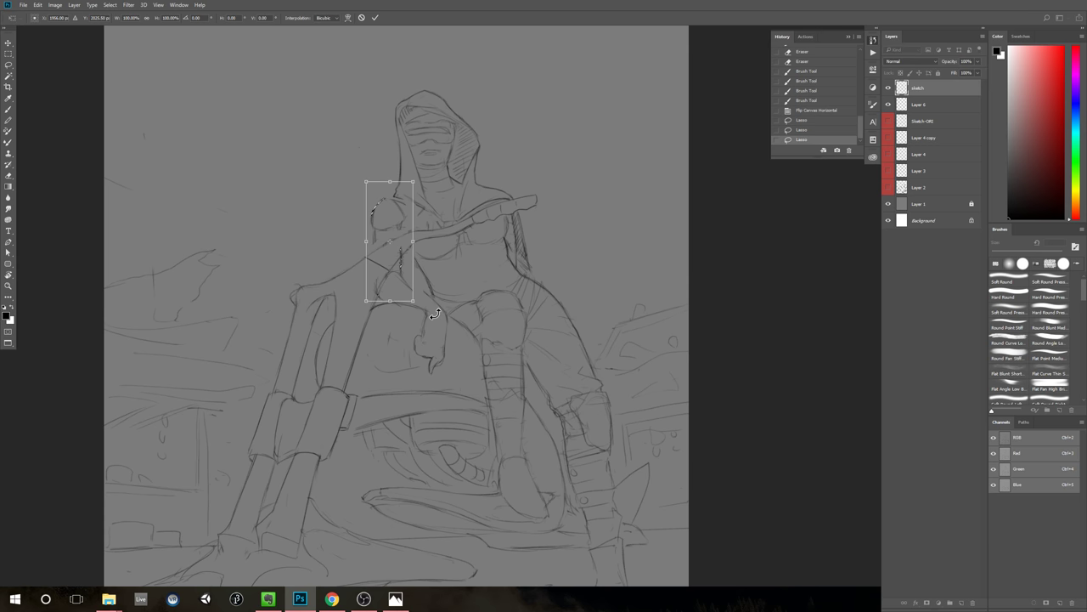
key("Left")
key("Left")
key("Left")
key("Left")
key("Left")
key("Left")
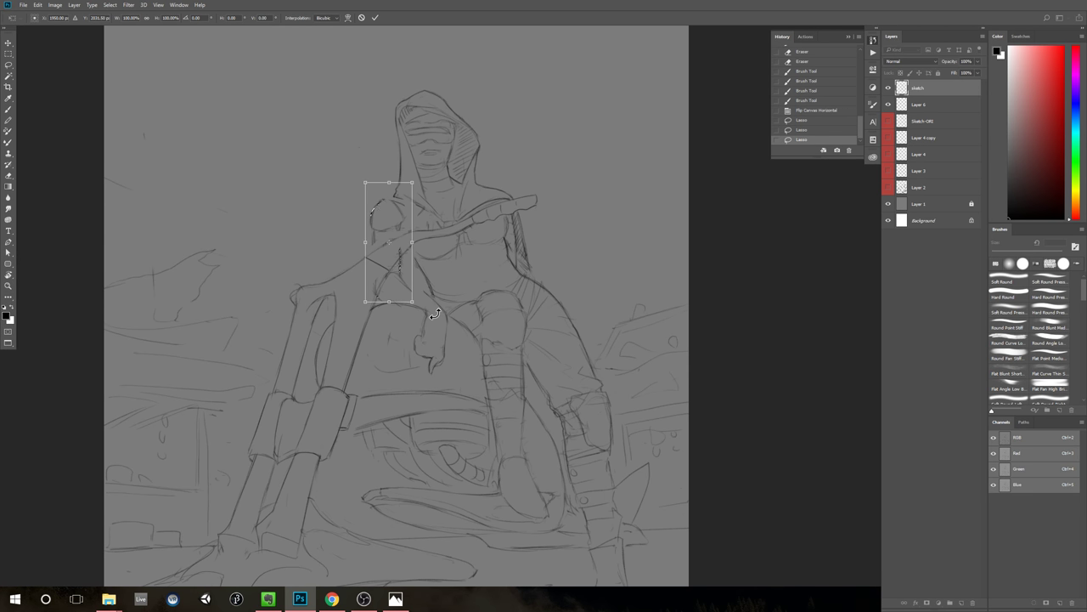
key("Return")
key("ctrl+d")
Step: Redraw the top of the moved round shoulder, joining it to the hood's lower corner
key("z")
mouse_move(697, 235)
left_mouse_down()
mouse_move(656, 262)
mouse_move(707, 244)
mouse_move(663, 265)
mouse_move(558, 241)
left_mouse_up()
key("b")
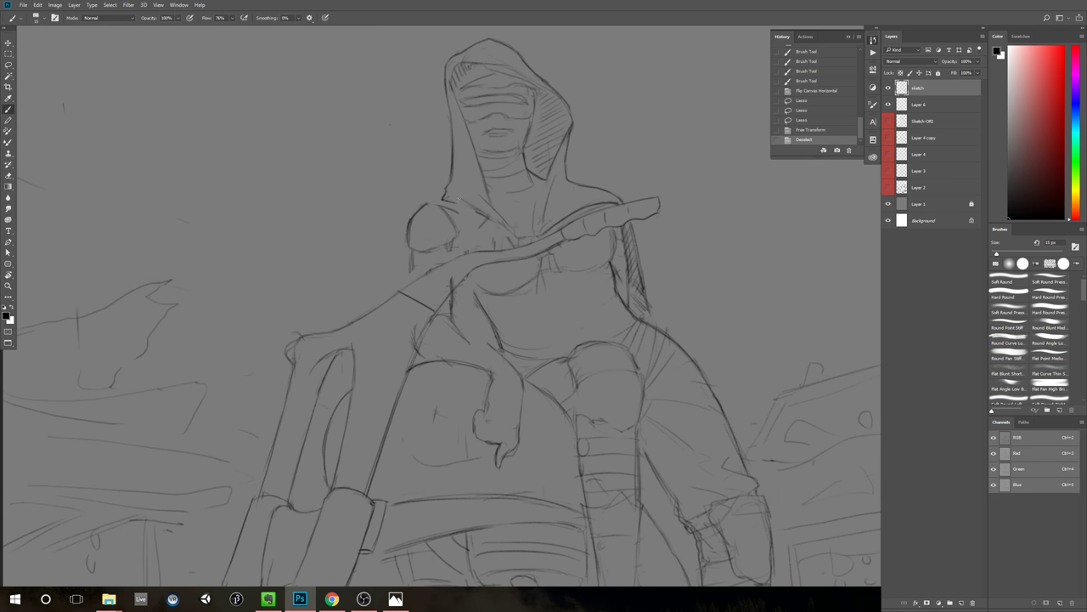
left_click_drag(443, 201, 412, 220)
Step: Erase the band line across the weapon and the arm lines overlapping its lower edge
key("e")
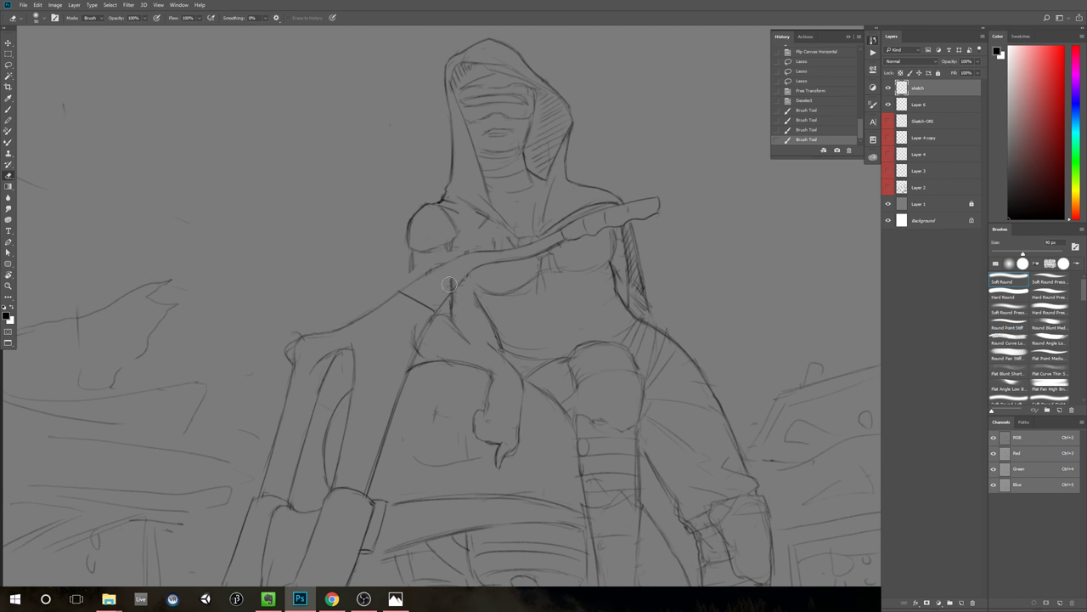
left_click_drag(455, 275, 450, 284)
left_click_drag(452, 278, 437, 306)
mouse_move(435, 309)
left_mouse_down()
mouse_move(401, 298)
mouse_move(430, 294)
left_mouse_up()
left_click_drag(407, 334, 407, 341)
left_click(409, 337)
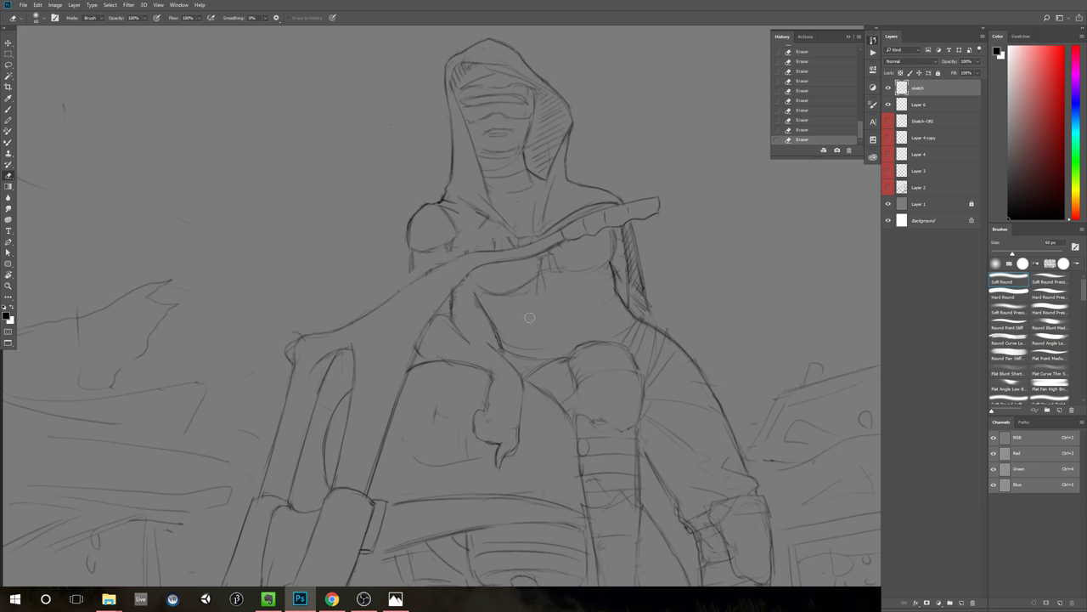
Step: Rotate the canvas and redraw the arm's outline below the weapon down to the forearm, erasing the rough lines around it
key("r")
mouse_move(529, 317)
left_mouse_down()
mouse_move(425, 185)
mouse_move(507, 209)
mouse_move(498, 238)
left_mouse_up()
key("b")
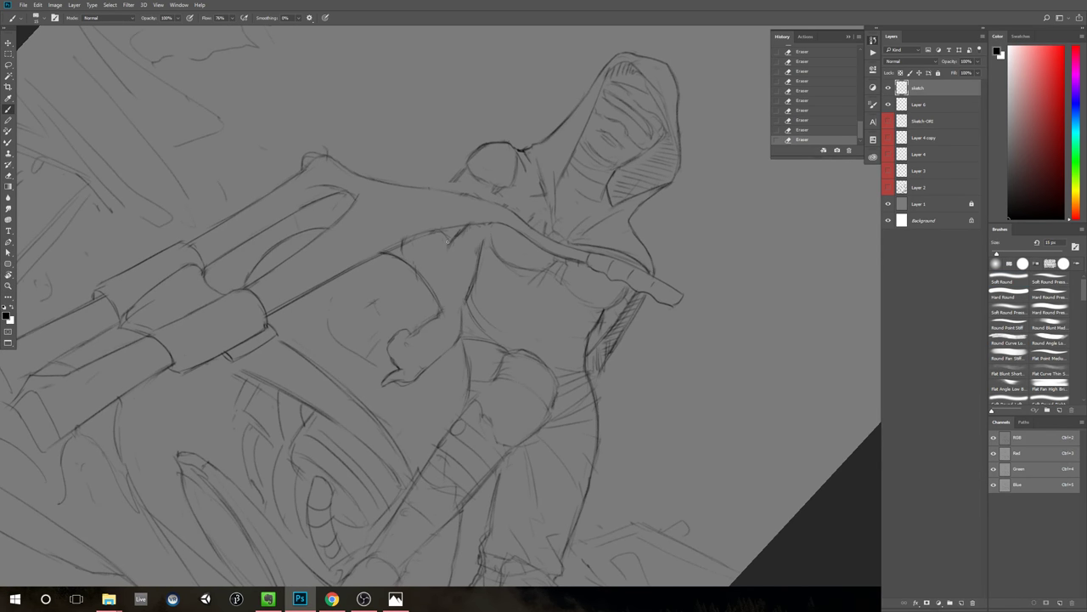
left_click_drag(447, 241, 453, 295)
key("e")
left_click_drag(397, 237, 456, 284)
key("b")
key("e")
key("b")
key("e")
key("b")
Step: Set the canvas upright and erase the stray lines under the round shoulder, beside the chest and below the weapon
key("r")
left_click_drag(715, 170, 630, 79)
left_click_drag(578, 151, 580, 111)
left_click_drag(558, 178, 590, 138)
key("z")
left_click(589, 138)
key("e")
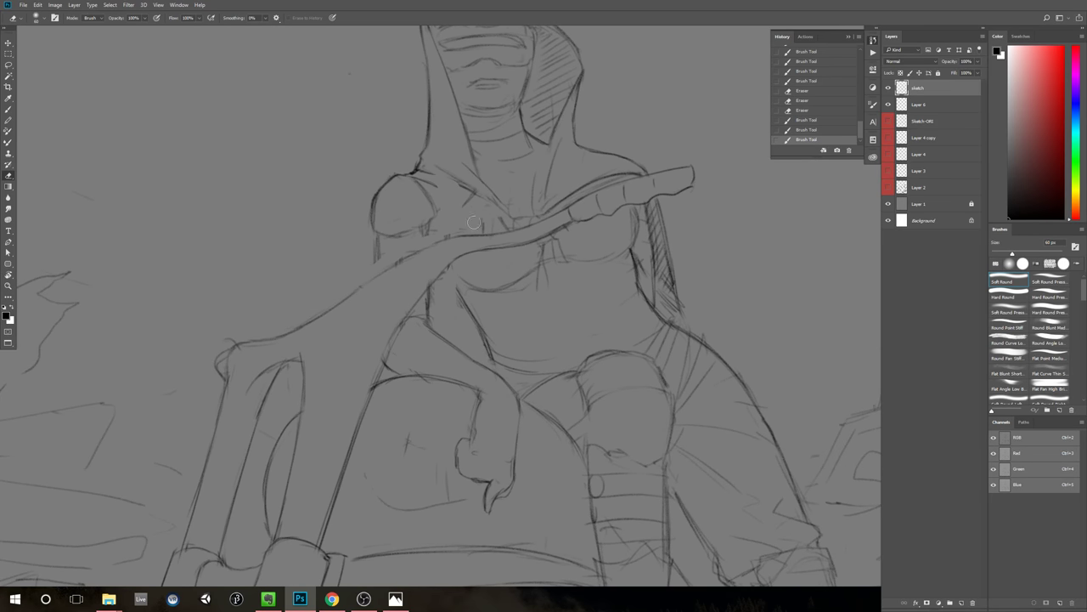
left_click_drag(442, 230, 424, 244)
mouse_move(426, 246)
left_mouse_down()
mouse_move(395, 268)
mouse_move(435, 255)
mouse_move(386, 278)
mouse_move(381, 255)
mouse_move(424, 230)
left_mouse_up()
left_click_drag(477, 201, 452, 221)
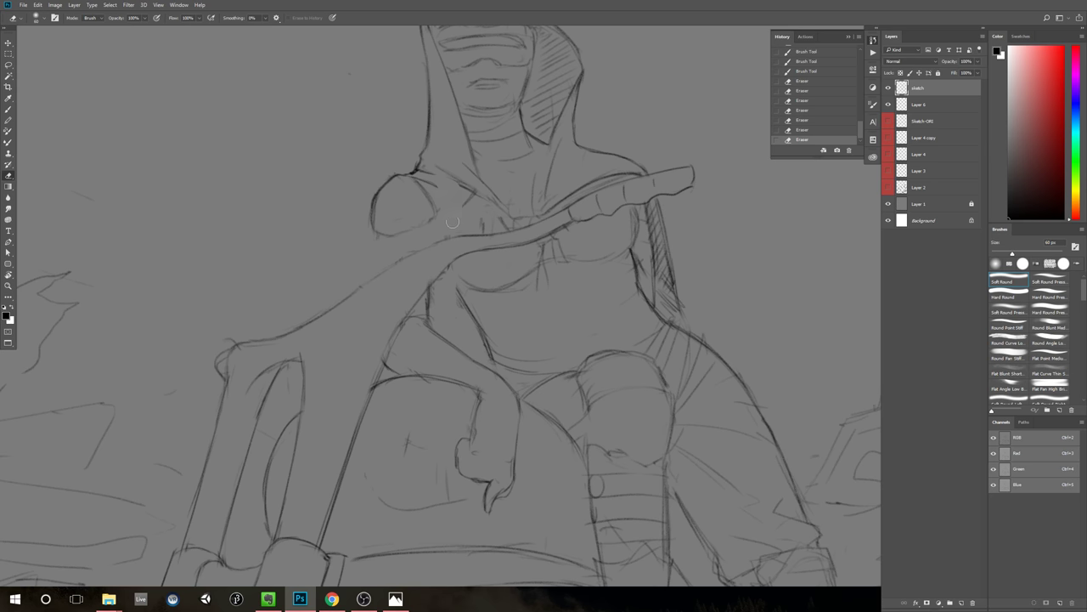
left_click_drag(450, 275, 434, 296)
Step: Redraw the middle stretch of the weapon shaft's upper edge, then erase and tidy the line dropping from its underside to the arm
key("b")
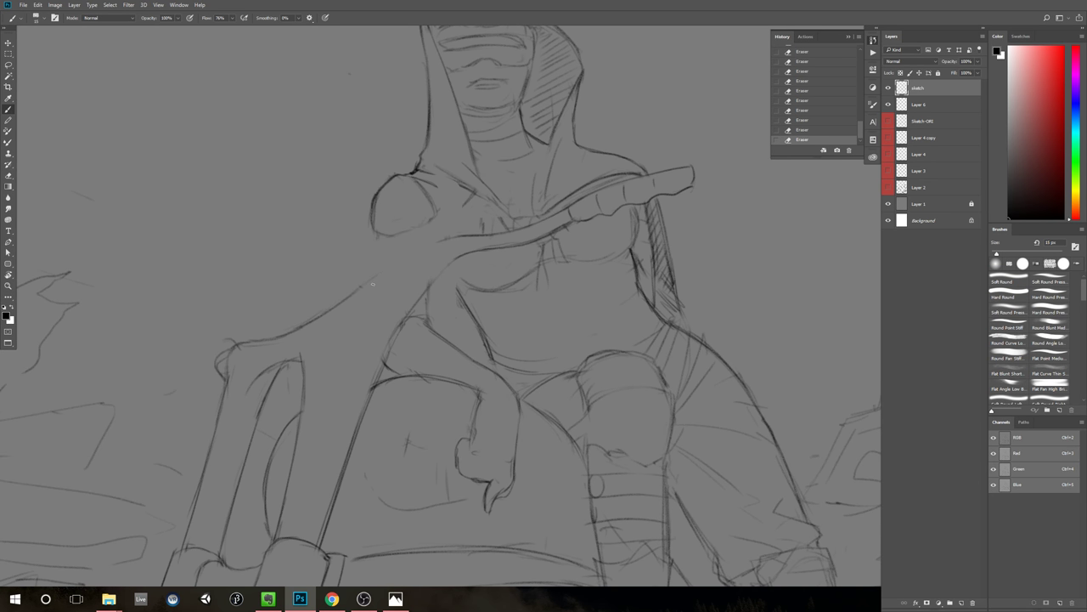
mouse_move(357, 289)
left_mouse_down()
mouse_move(458, 237)
mouse_move(453, 260)
mouse_move(432, 285)
left_mouse_up()
key("e")
left_click_drag(430, 287, 412, 312)
key("b")
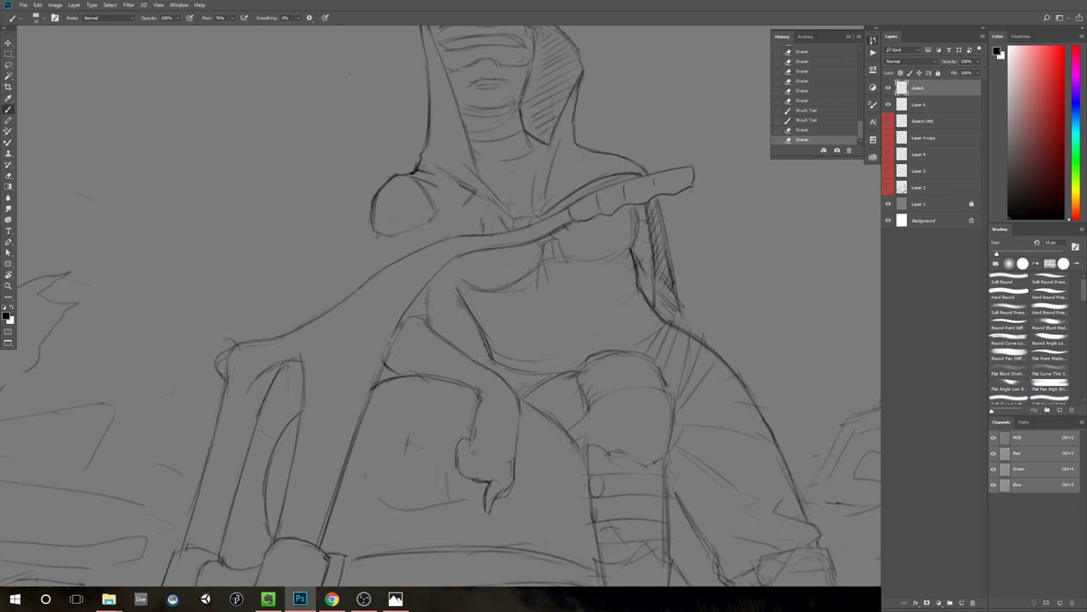
left_click_drag(462, 252, 413, 305)
key("ctrl+z")
left_click_drag(460, 255, 386, 350)
key("ctrl+z")
mouse_move(465, 254)
left_mouse_down()
mouse_move(426, 297)
mouse_move(382, 366)
mouse_move(460, 251)
mouse_move(366, 409)
mouse_move(409, 381)
left_mouse_up()
key("ctrl+z")
left_click_drag(460, 279, 402, 315)
key("ctrl+z")
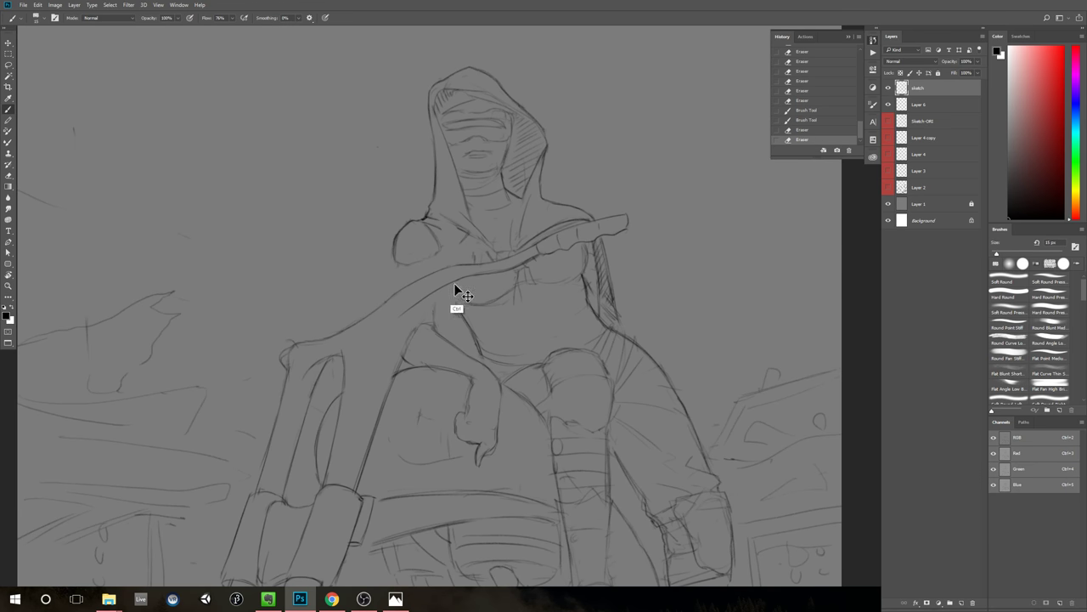
Step: Draw the rounded lower end of the band along the weapon shaft and the short arm line running down from it to the forearm
mouse_move(462, 279)
left_mouse_down()
mouse_move(422, 297)
mouse_move(388, 337)
left_mouse_up()
mouse_move(396, 321)
left_mouse_down()
mouse_move(434, 332)
mouse_move(390, 378)
left_mouse_up()
scroll(383, 383, "up", 5)
key("b")
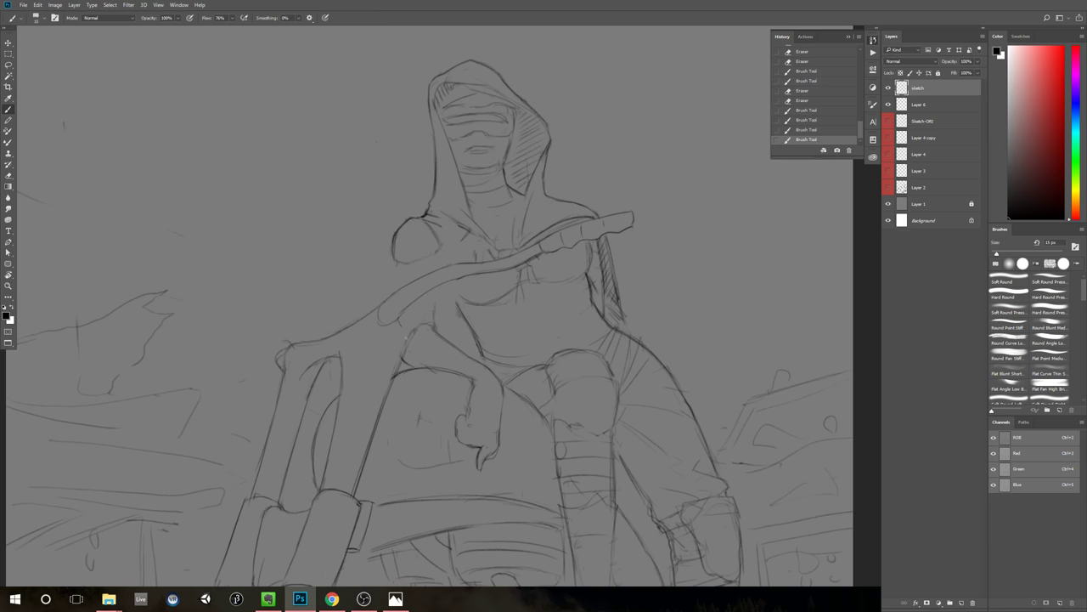
left_click_drag(406, 337, 402, 355)
left_click_drag(406, 338, 397, 369)
left_click_drag(461, 401, 289, 415)
left_click_drag(530, 377, 519, 311)
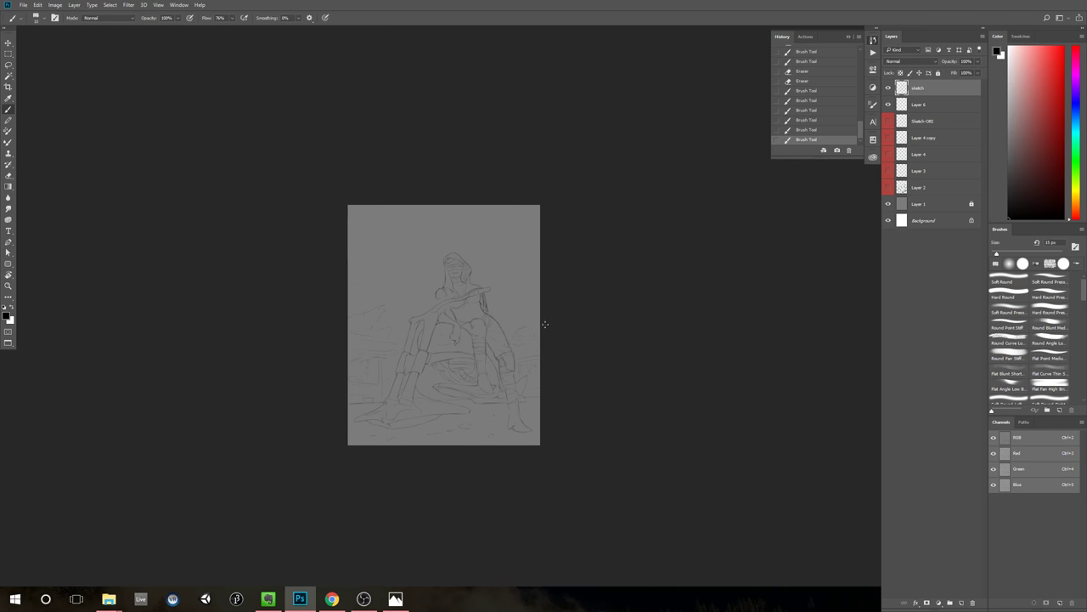
scroll(457, 323, "up", 5)
left_click_drag(441, 314, 439, 344)
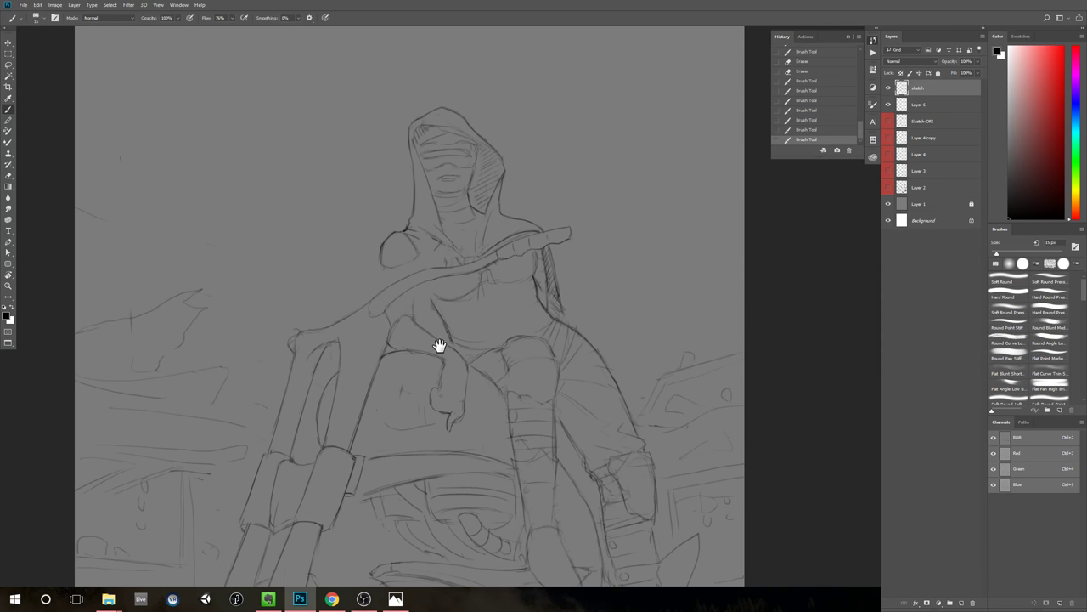
scroll(440, 347, "up", 4)
Step: Clean the area under the shaft and draw the upper arm's outer and inner lines from the round shoulder down past the weapon
key("e")
left_click_drag(399, 275, 397, 292)
key("b")
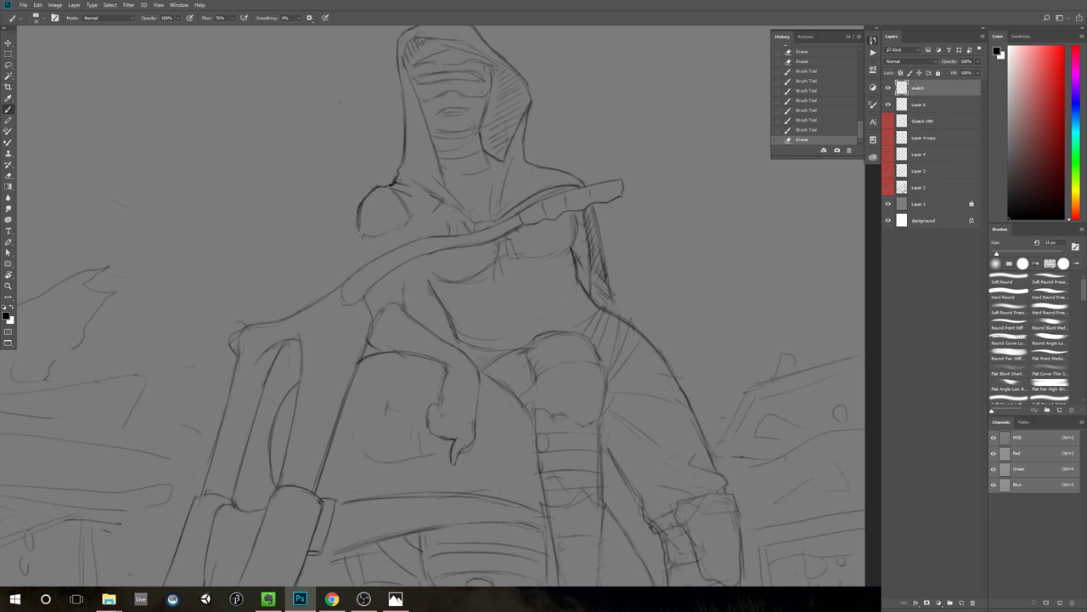
mouse_move(360, 232)
left_mouse_down()
mouse_move(360, 269)
mouse_move(406, 272)
left_mouse_up()
key("ctrl+z")
key("e")
key("b")
left_click_drag(404, 270, 403, 291)
left_click_drag(405, 289, 403, 304)
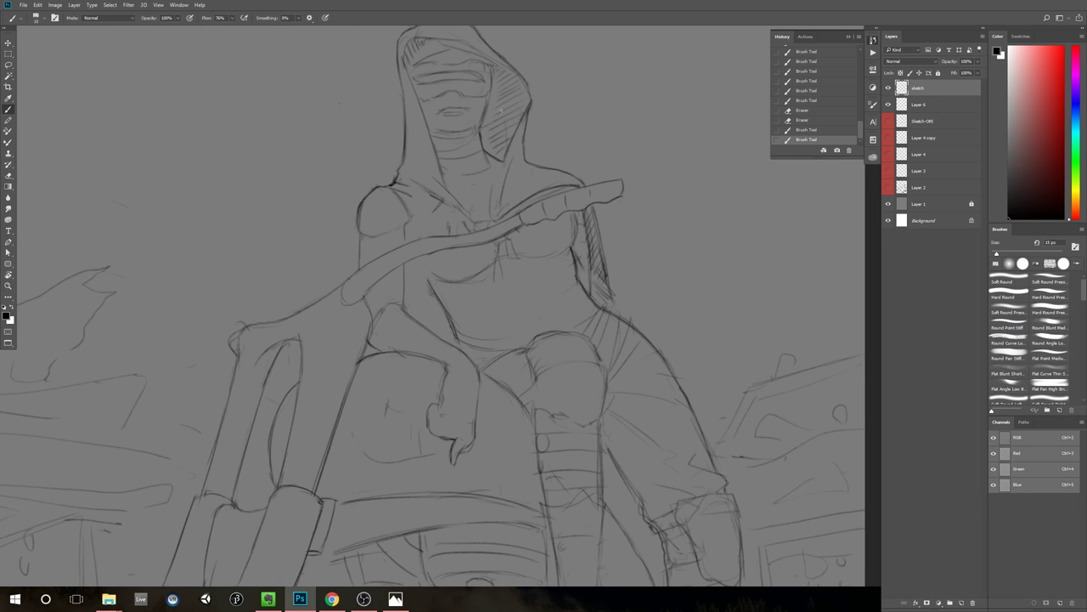
left_click_drag(406, 261, 413, 270)
left_click_drag(407, 262, 438, 302)
mouse_move(562, 358)
left_mouse_down()
mouse_move(536, 422)
mouse_move(517, 385)
mouse_move(468, 396)
mouse_move(543, 389)
left_mouse_up()
left_click_drag(456, 316, 495, 298)
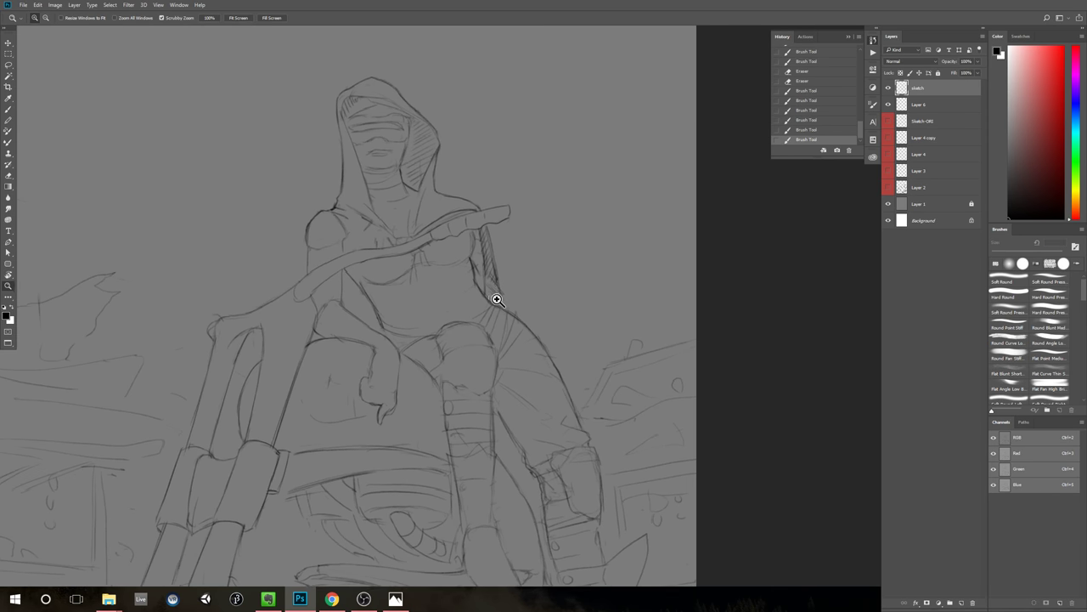
Step: Redraw the torso's side line beside the arm, curving from under the chest down to the waist behind the forearm
key("e")
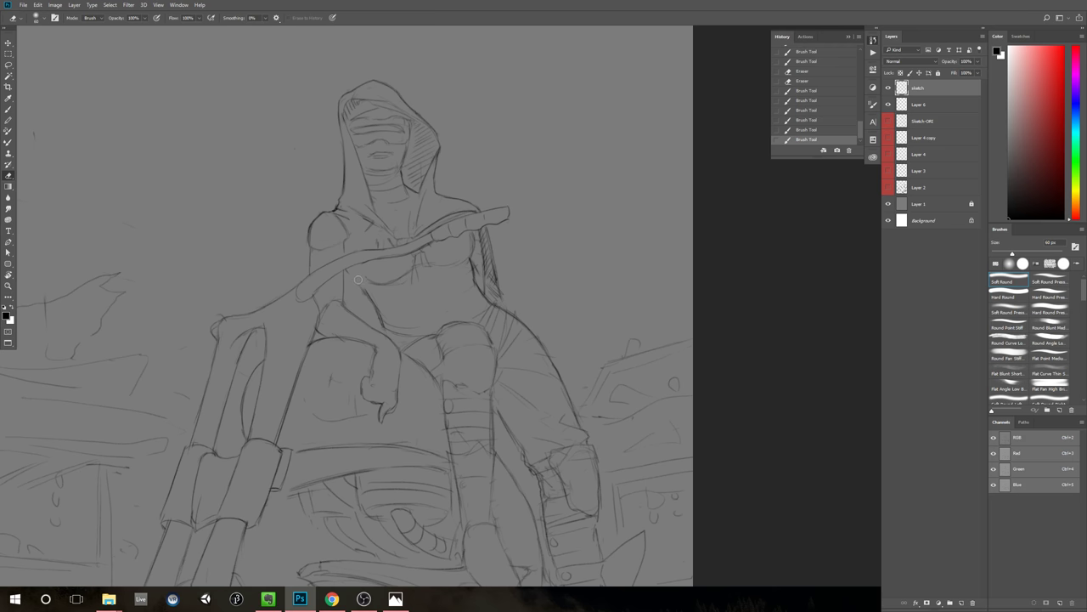
key("b")
mouse_move(358, 279)
left_mouse_down()
mouse_move(350, 273)
mouse_move(371, 299)
left_mouse_up()
mouse_move(361, 285)
left_mouse_down()
mouse_move(439, 285)
mouse_move(365, 297)
mouse_move(386, 321)
mouse_move(367, 302)
mouse_move(385, 274)
mouse_move(371, 296)
left_mouse_up()
key("e")
key("b")
left_click_drag(360, 284, 373, 300)
left_click_drag(369, 293, 400, 337)
left_click_drag(381, 311, 401, 338)
key("ctrl+z")
key("ctrl+space")
left_click_drag(631, 330, 597, 358)
key("ctrl+z")
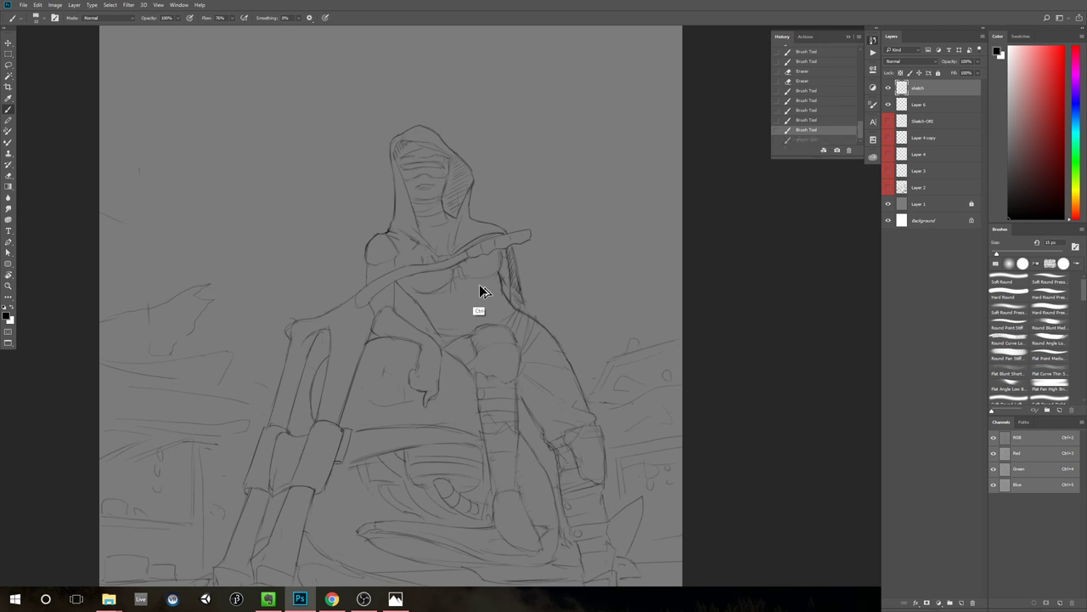
key("ctrl+shift+z")
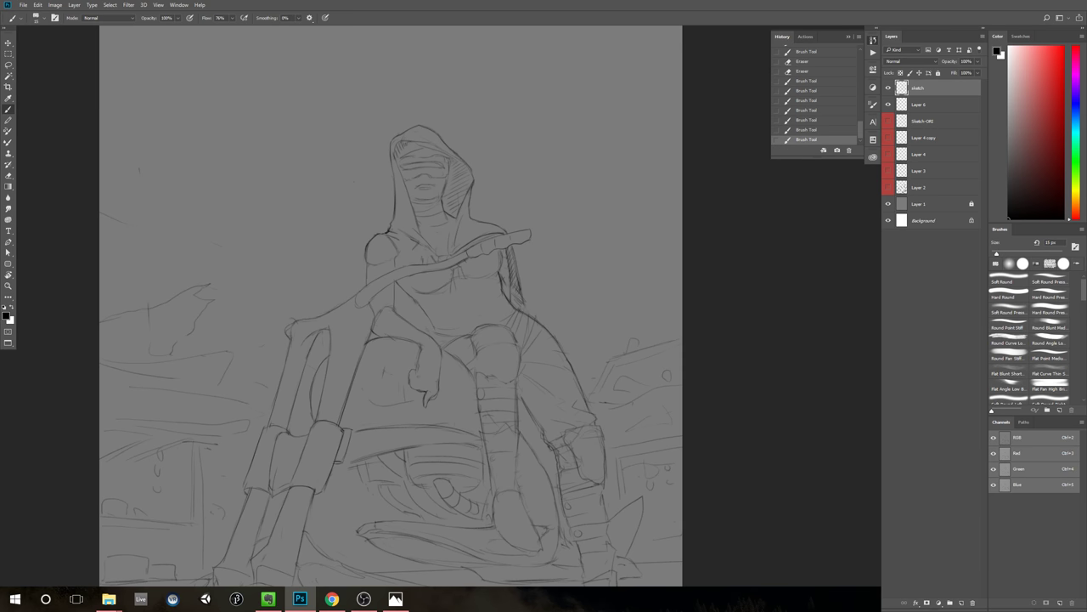
Step: Strengthen the bend of the waist line just above the forearm with short brush strokes
key("e")
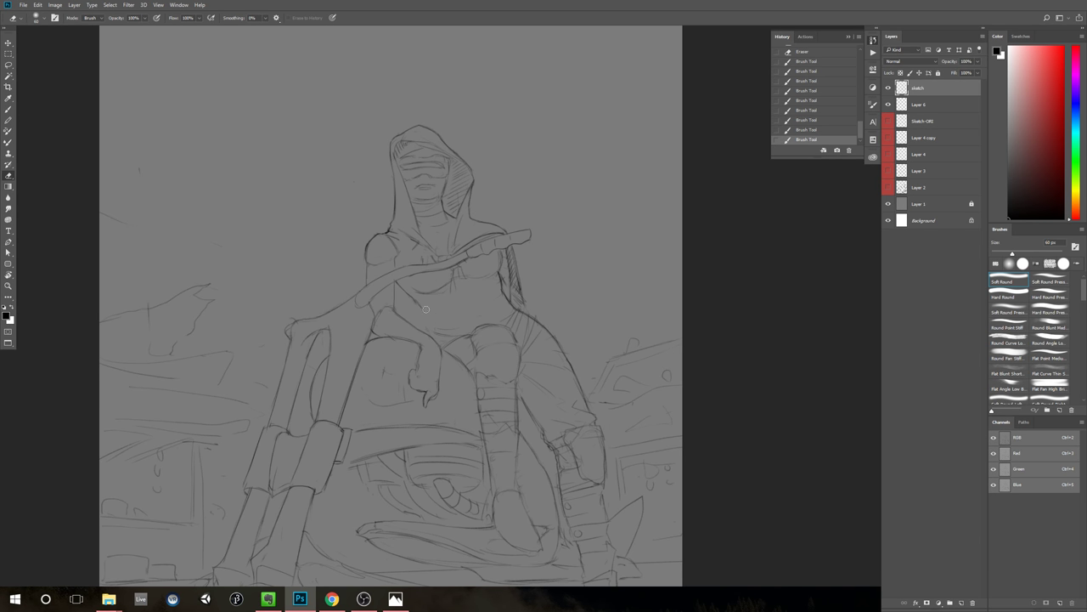
key("b")
left_click_drag(426, 309, 420, 304)
left_click_drag(415, 297, 428, 324)
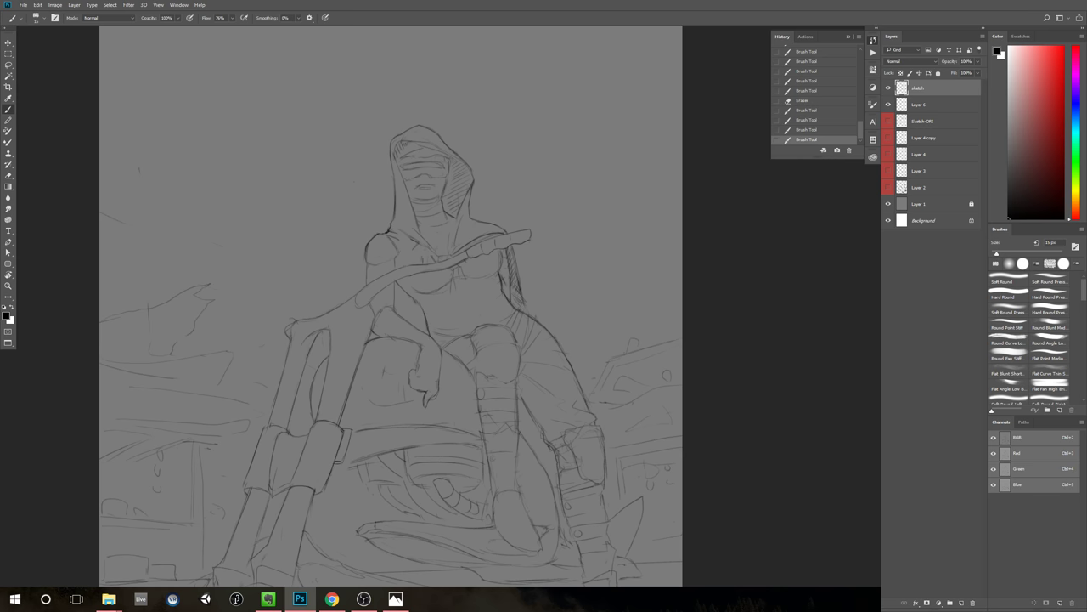
left_click(420, 306)
left_click(422, 310)
Step: Flip the whole canvas horizontally and check the figure's shoulders and arm in the mirrored view
mouse_move(571, 317)
left_mouse_down()
mouse_move(522, 331)
mouse_move(408, 289)
mouse_move(449, 273)
left_mouse_up()
key("z")
mouse_move(581, 243)
left_mouse_down()
mouse_move(558, 260)
mouse_move(589, 248)
mouse_move(577, 254)
left_mouse_up()
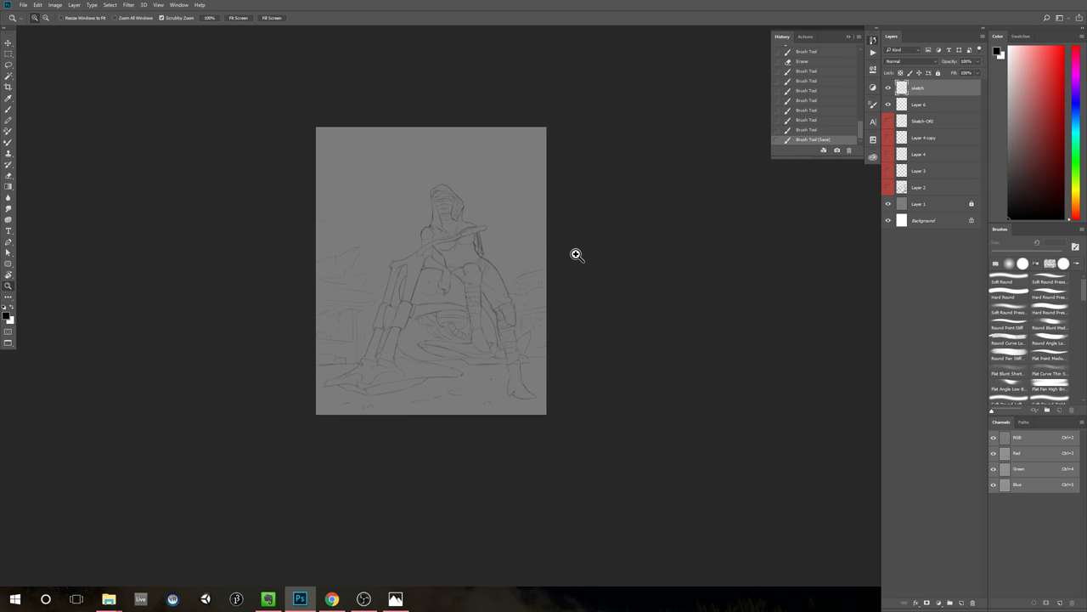
left_click(105, 4)
mouse_move(54, 4)
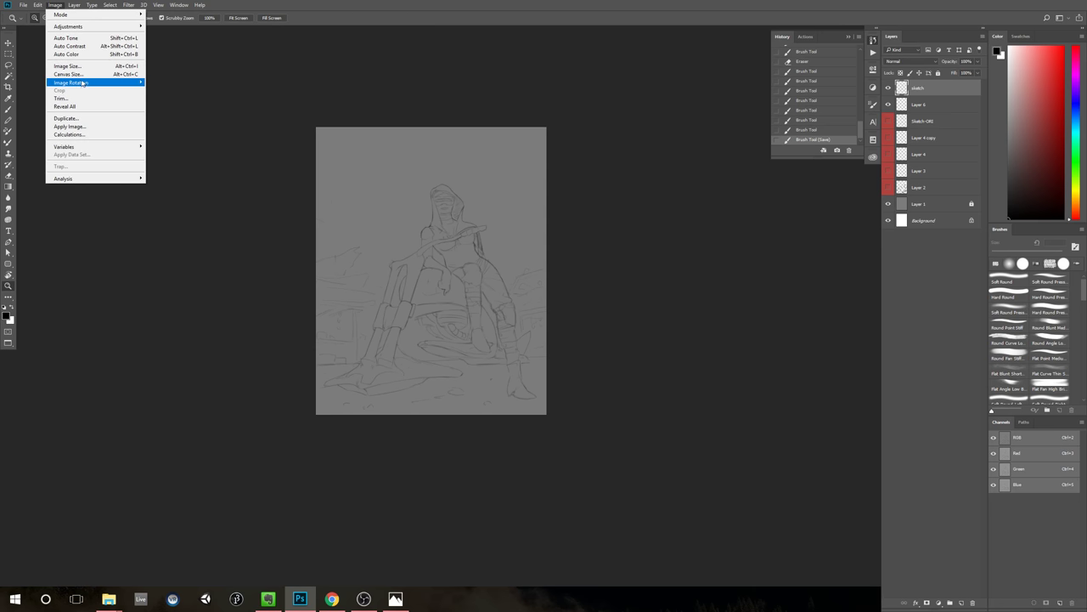
mouse_move(85, 84)
left_click(181, 117)
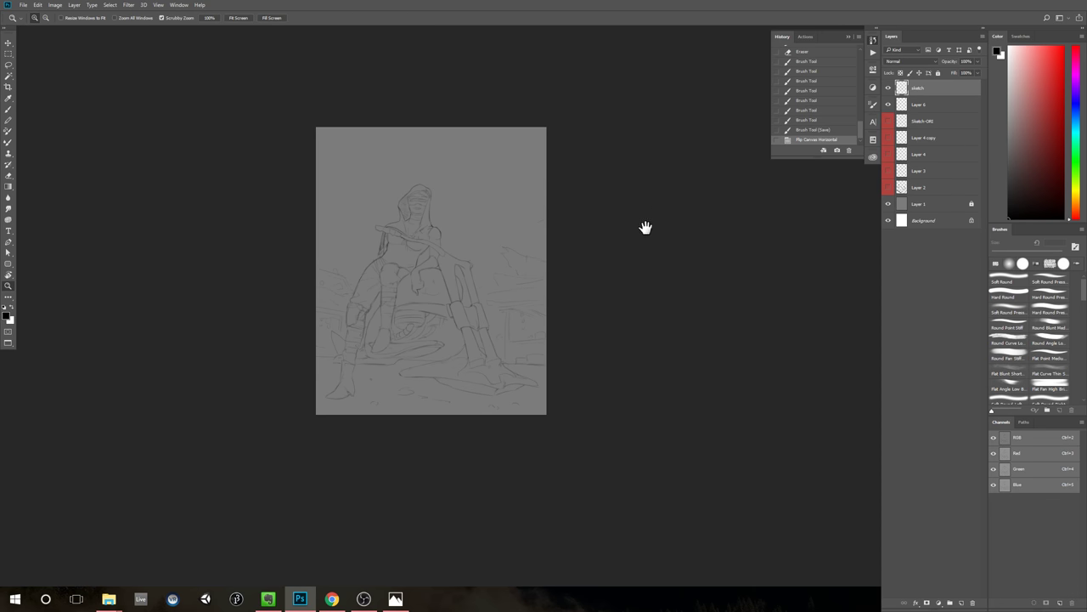
left_click(524, 258)
left_click_drag(617, 223, 706, 226)
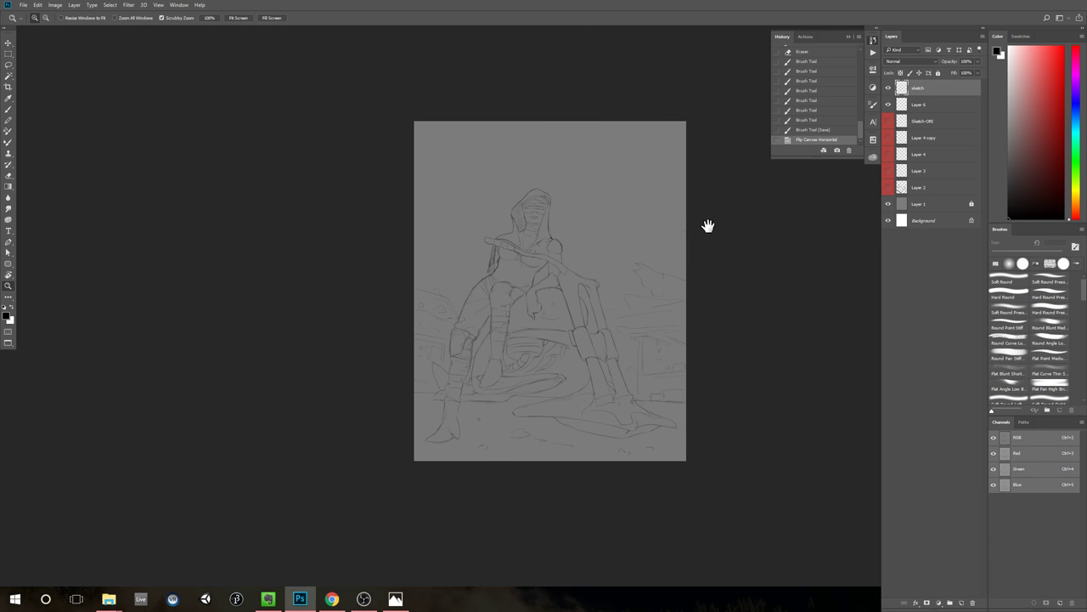
left_click(553, 232)
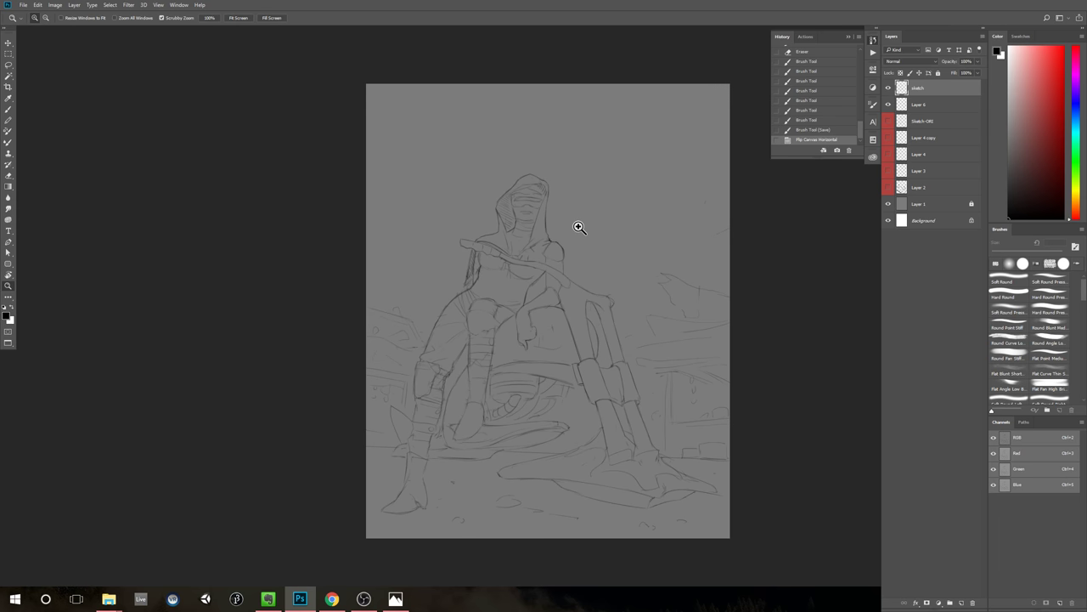
left_click_drag(550, 230, 559, 251)
left_click_drag(550, 251, 578, 233)
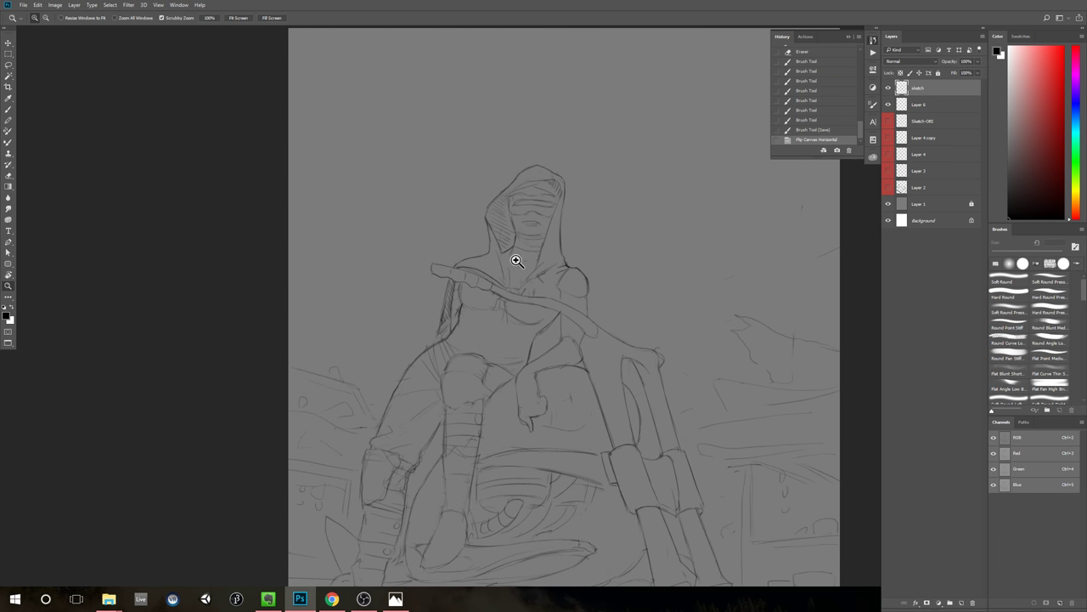
left_click_drag(515, 259, 537, 252)
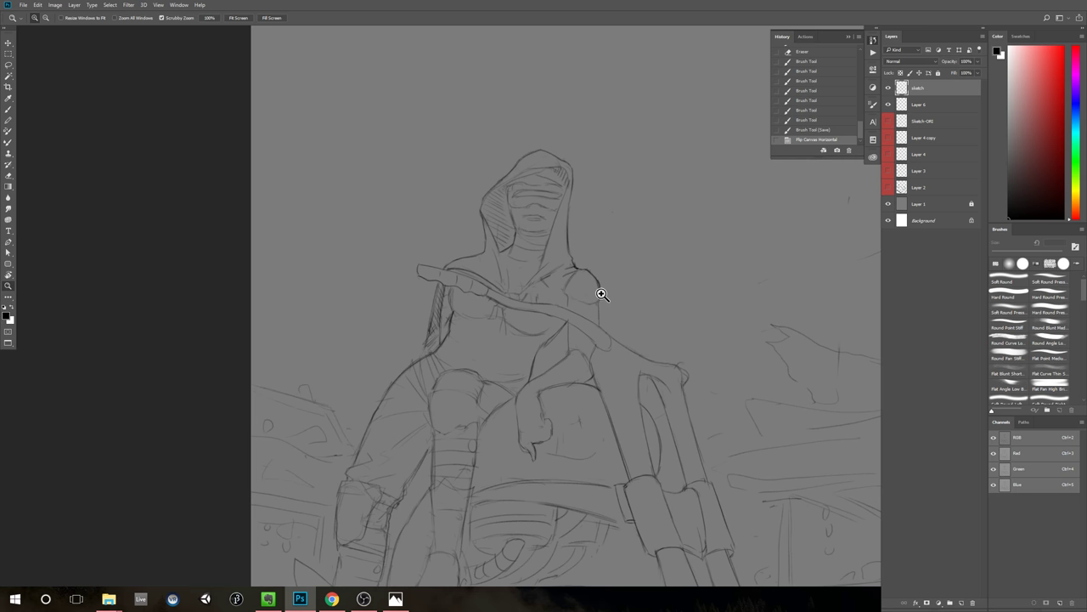
Step: Lasso the shoulder and hatched strip behind the weapon's tip, exclude the weapon, shift the selection inward toward the neck, and deselect
key("l")
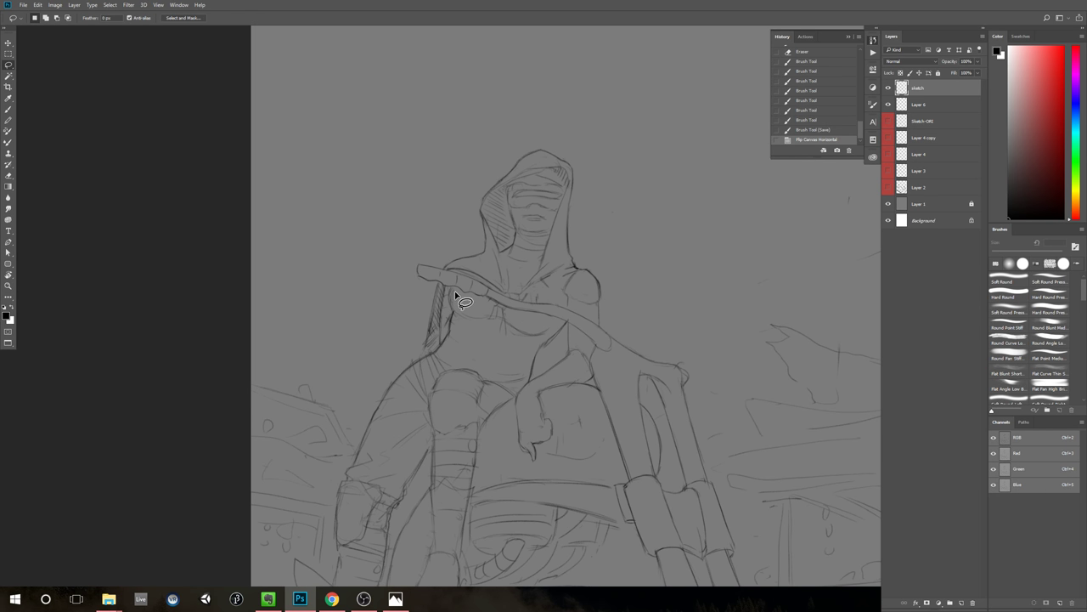
mouse_move(443, 348)
left_mouse_down()
mouse_move(417, 349)
mouse_move(405, 292)
mouse_move(449, 237)
mouse_move(489, 253)
mouse_move(491, 298)
mouse_move(459, 350)
left_mouse_up()
key("alt")
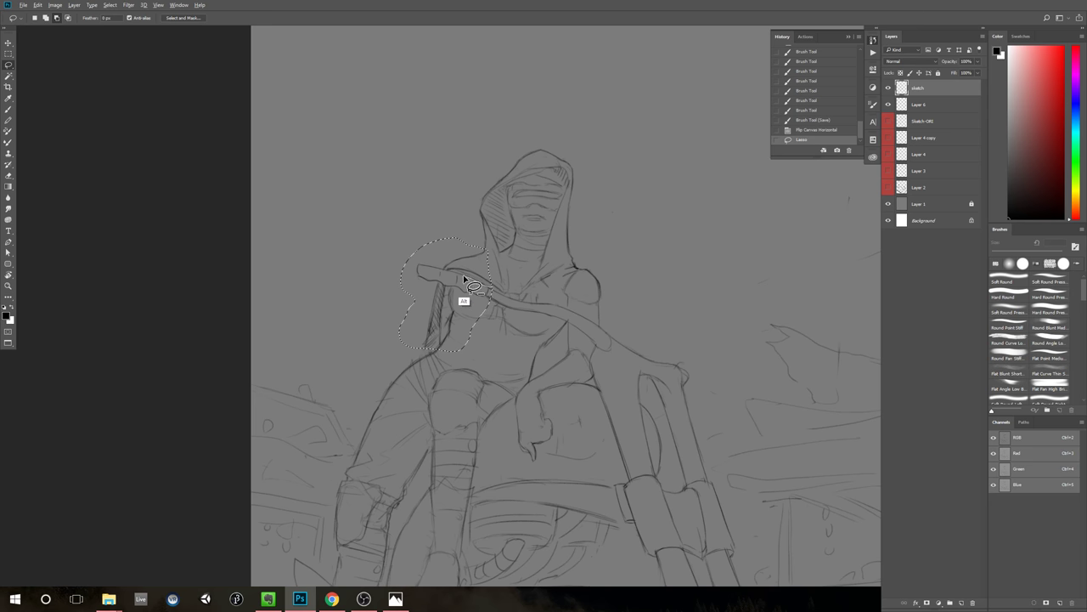
left_click_drag(416, 281, 418, 284)
key("ctrl+t")
key("shift+Right")
key("shift+Right")
key("shift+Right")
key("shift+Right")
key("shift+Right")
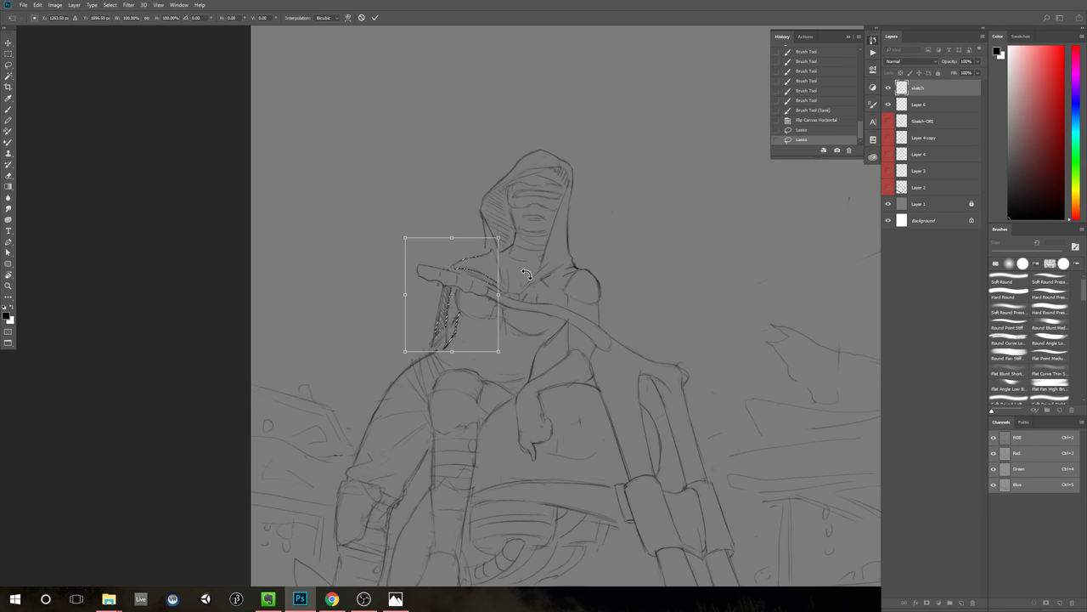
key("Right")
key("Right")
key("Right")
key("Right")
key("Right")
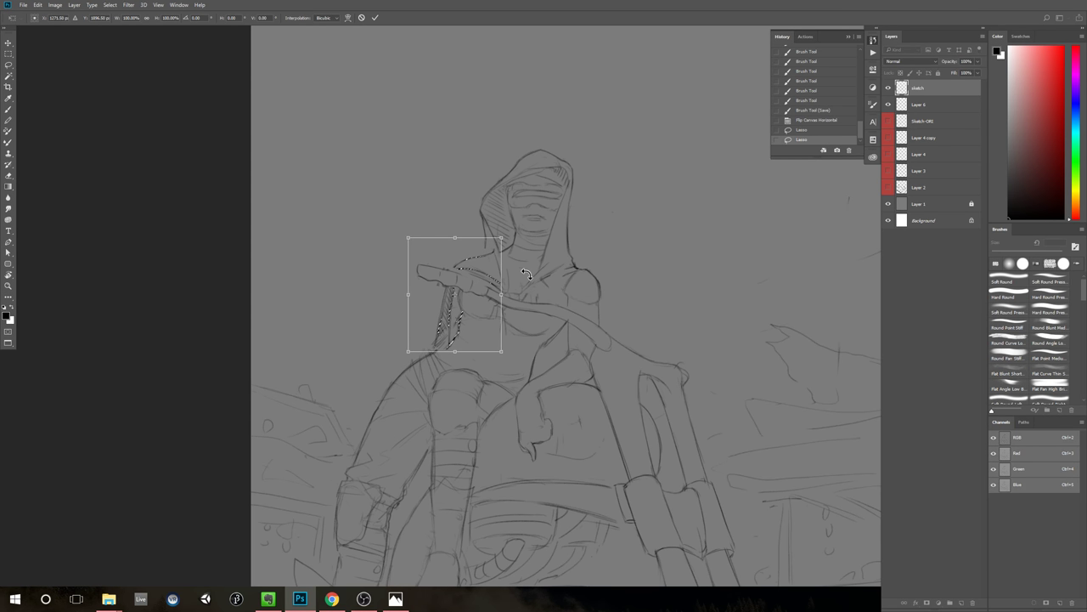
key("Return")
key("ctrl+d")
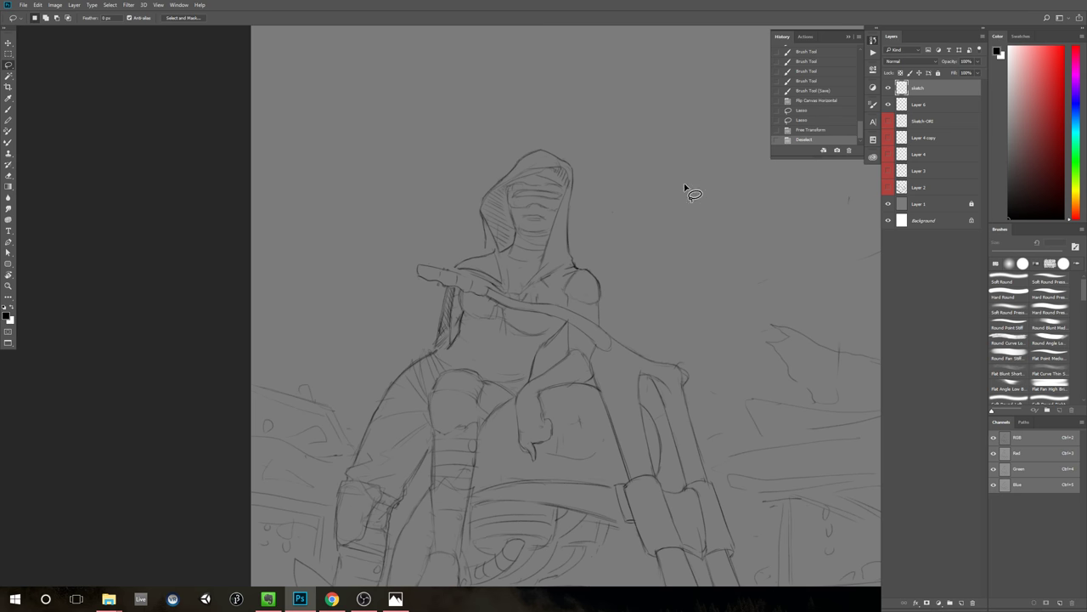
Step: Redraw the hood's lower corner and the shoulder curve beside it so they join the shifted shoulder
key("z")
mouse_move(685, 187)
left_mouse_down()
mouse_move(641, 259)
mouse_move(692, 224)
left_mouse_up()
key("e")
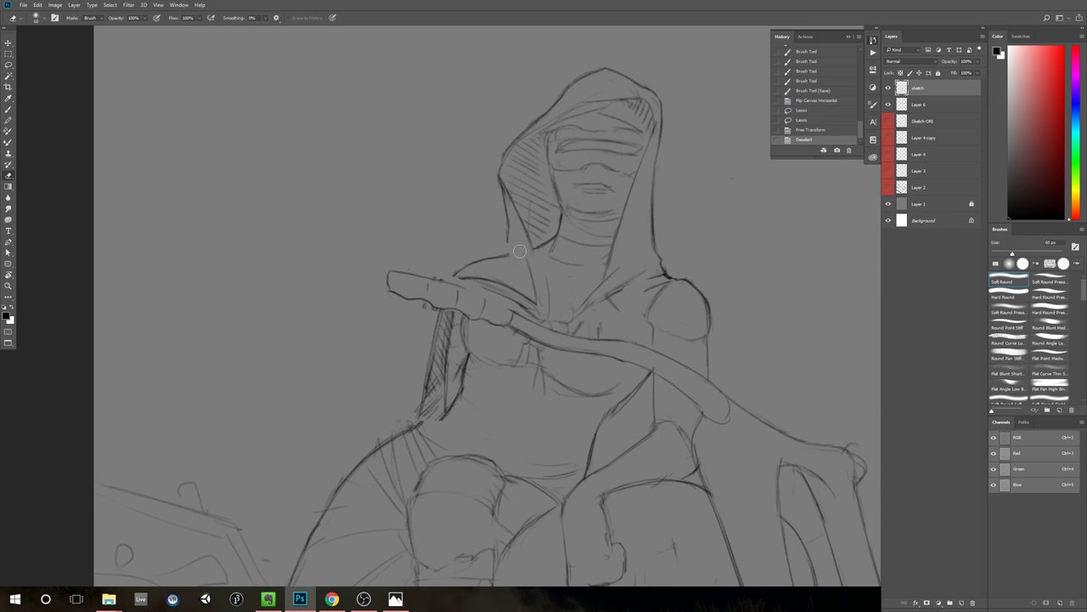
key("b")
left_click_drag(518, 243, 498, 255)
mouse_move(497, 257)
left_mouse_down()
mouse_move(523, 261)
mouse_move(535, 294)
left_mouse_up()
key("e")
key("b")
Step: Erase the hatched strip and stray lines beside the torso, then redraw the side line from below the weapon's tip to the hip
key("e")
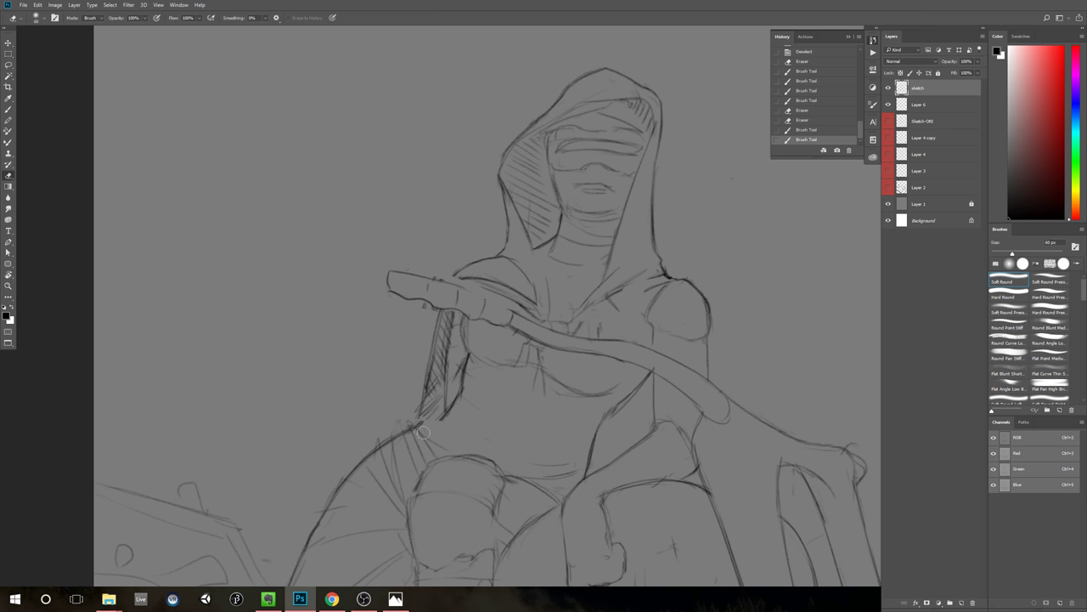
left_click_drag(443, 423, 455, 411)
mouse_move(454, 419)
left_mouse_down()
mouse_move(470, 411)
mouse_move(464, 401)
left_mouse_up()
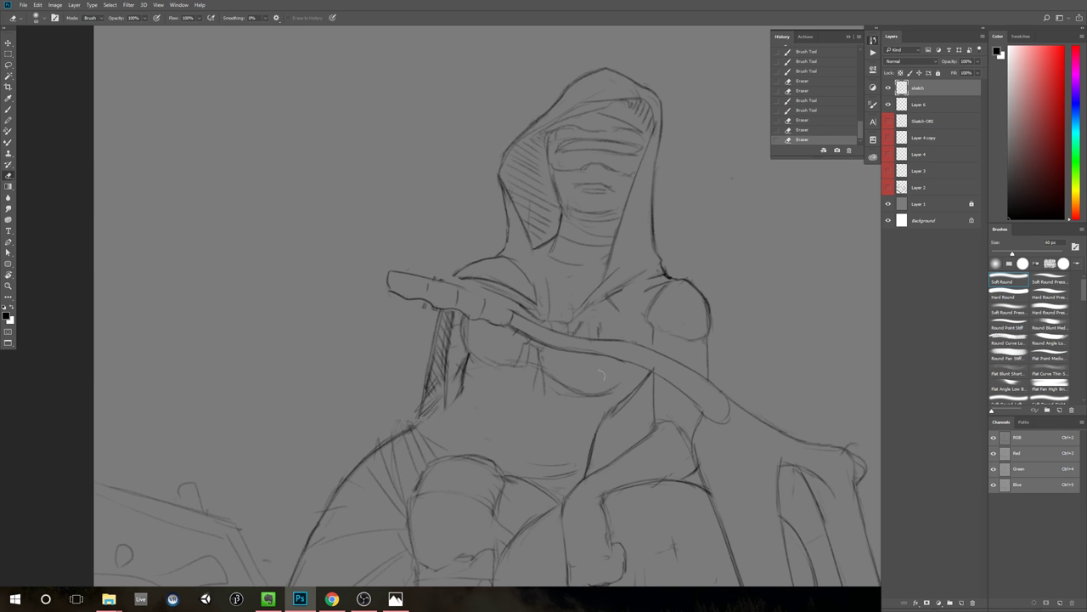
mouse_move(647, 377)
left_mouse_down()
mouse_move(655, 296)
mouse_move(636, 284)
mouse_move(514, 270)
mouse_move(517, 248)
left_mouse_up()
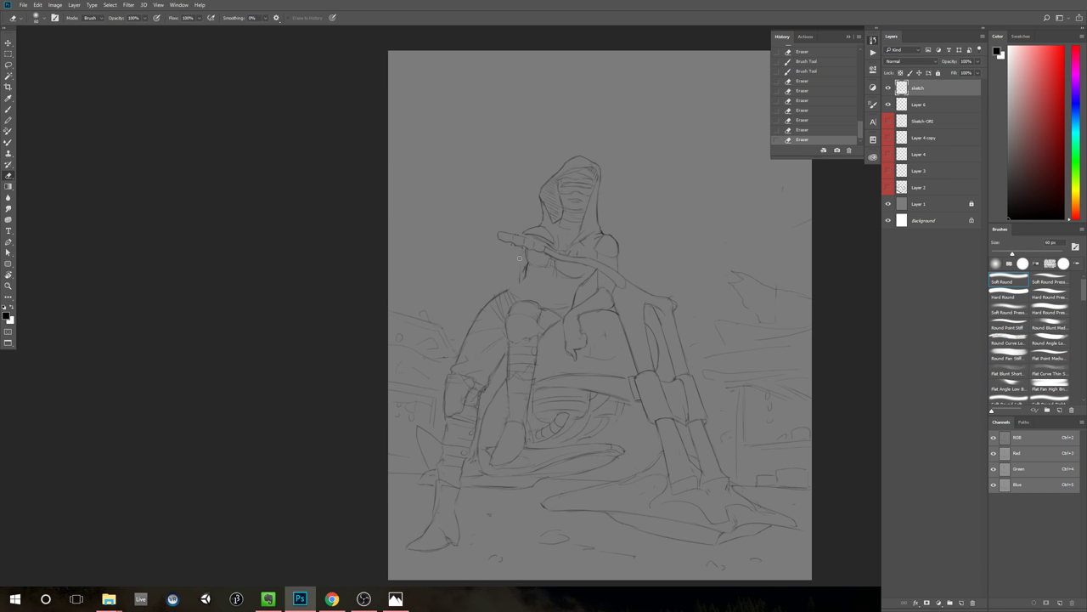
key("b")
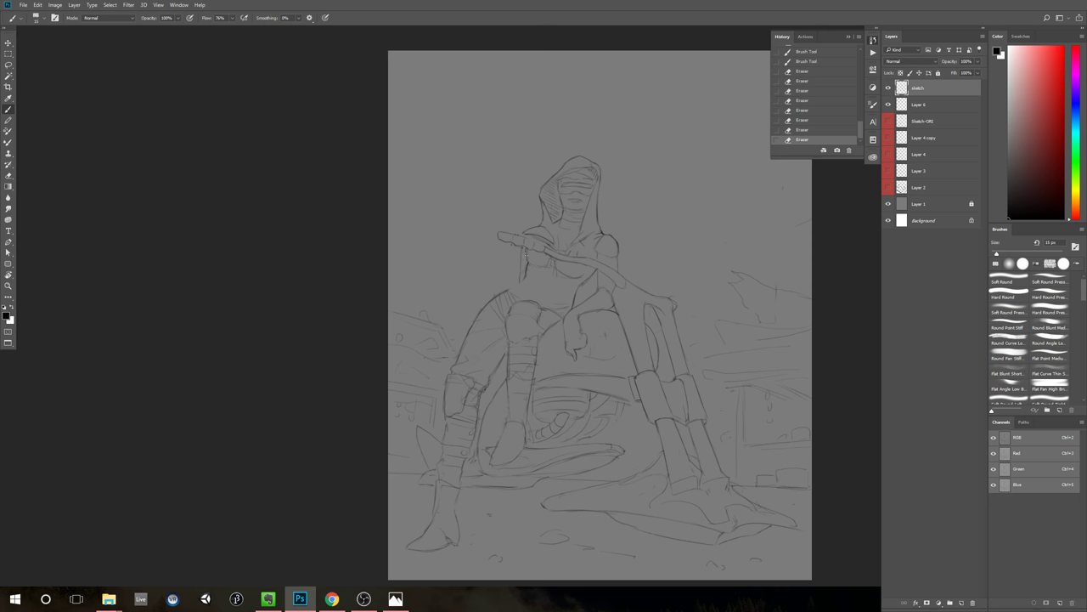
mouse_move(520, 269)
left_mouse_down()
mouse_move(520, 256)
mouse_move(523, 278)
left_mouse_up()
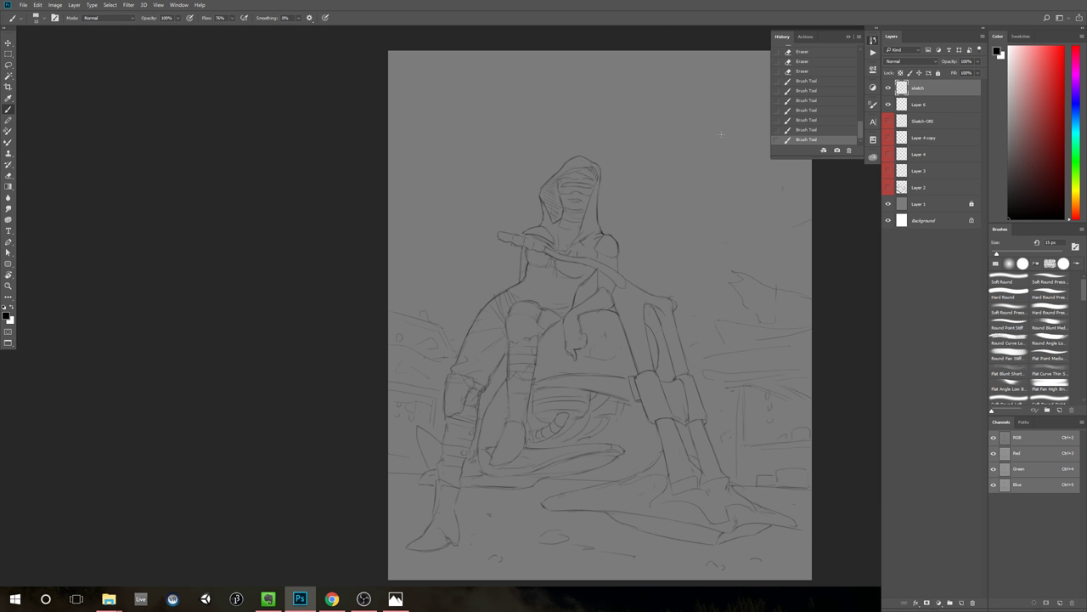
scroll(626, 292, "down", 2)
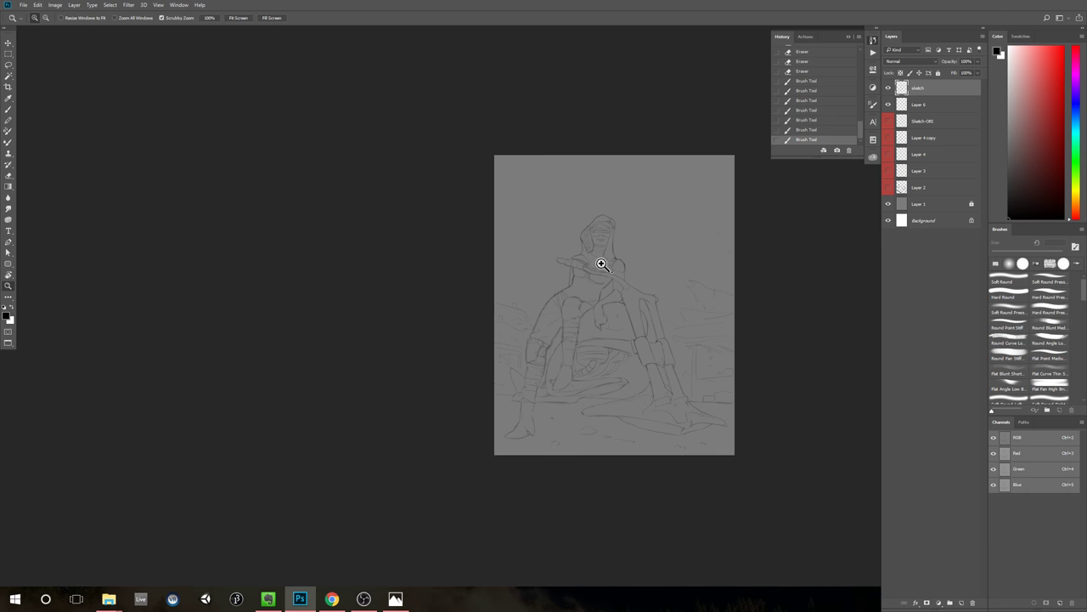
scroll(600, 264, "up", 2)
left_click_drag(558, 293, 472, 426)
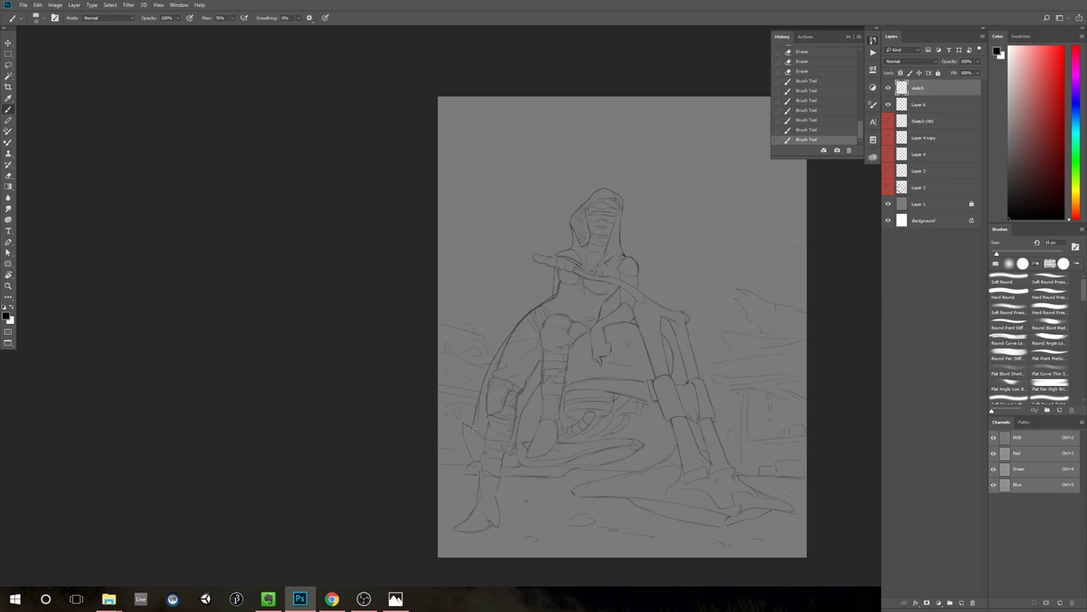
key("ctrl+z")
left_click_drag(573, 287, 469, 433)
left_click_drag(580, 287, 469, 416)
key("ctrl+z")
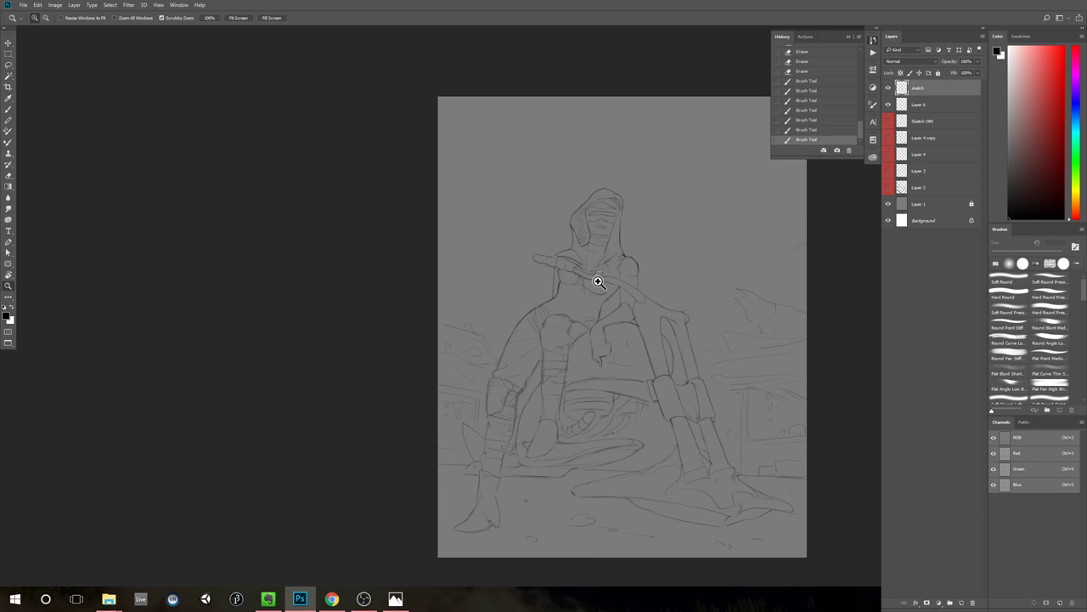
Step: Erase the old bust curve and stray chest lines just below the weapon's shaft
scroll(598, 276, "up", 1)
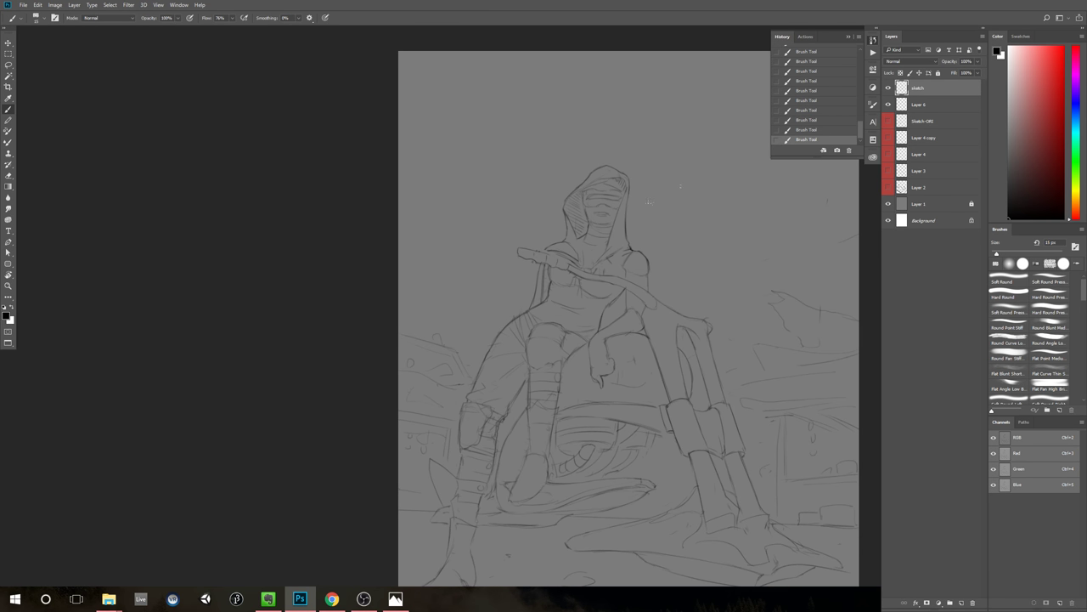
key("e")
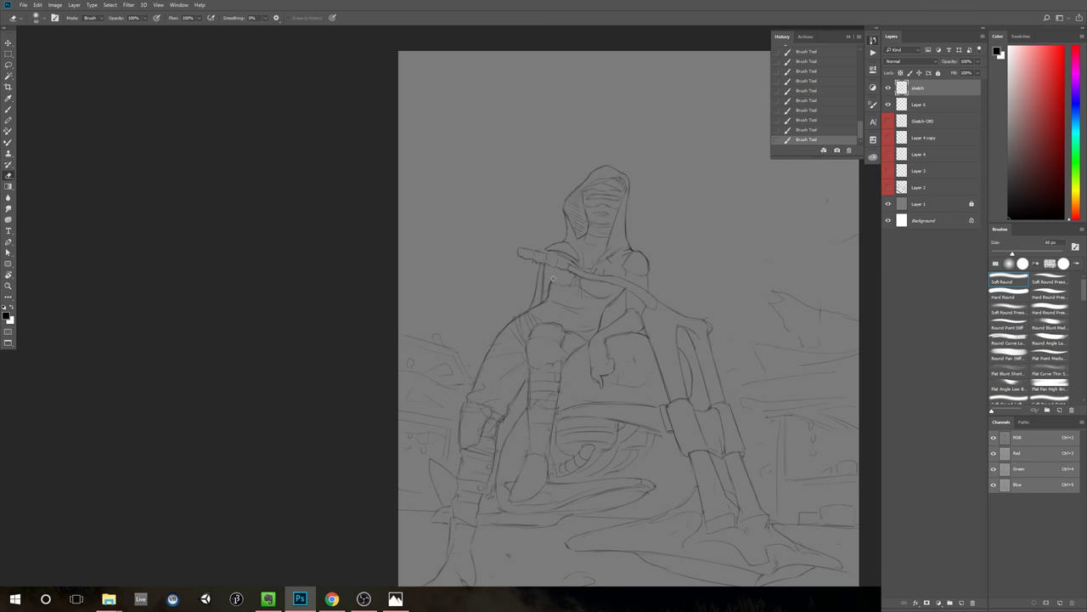
left_click_drag(562, 282, 594, 290)
key("b")
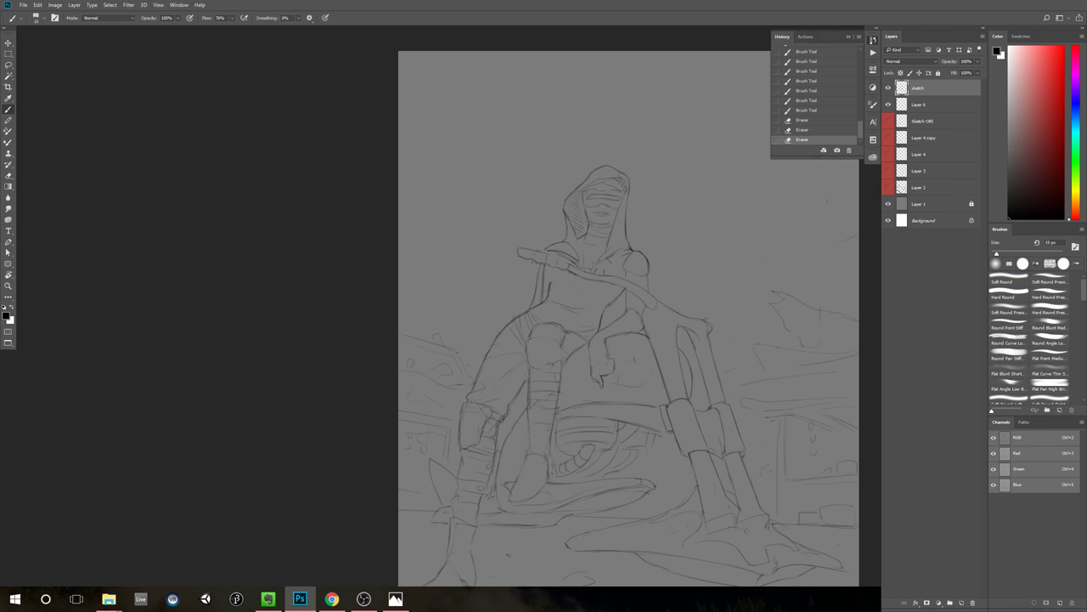
Step: Redraw the torso's side contour beneath the weapon's handle and sketch new bust curves across the chest
left_click_drag(551, 270, 548, 282)
left_click_drag(552, 270, 550, 284)
left_click_drag(550, 272, 549, 294)
key("e")
key("b")
left_click_drag(551, 271, 549, 284)
left_click_drag(551, 274, 550, 291)
mouse_move(624, 295)
left_mouse_down()
mouse_move(608, 307)
mouse_move(584, 292)
left_mouse_up()
left_click_drag(583, 291, 591, 296)
key("z")
left_click_drag(752, 244, 703, 261)
left_click_drag(763, 246, 739, 265)
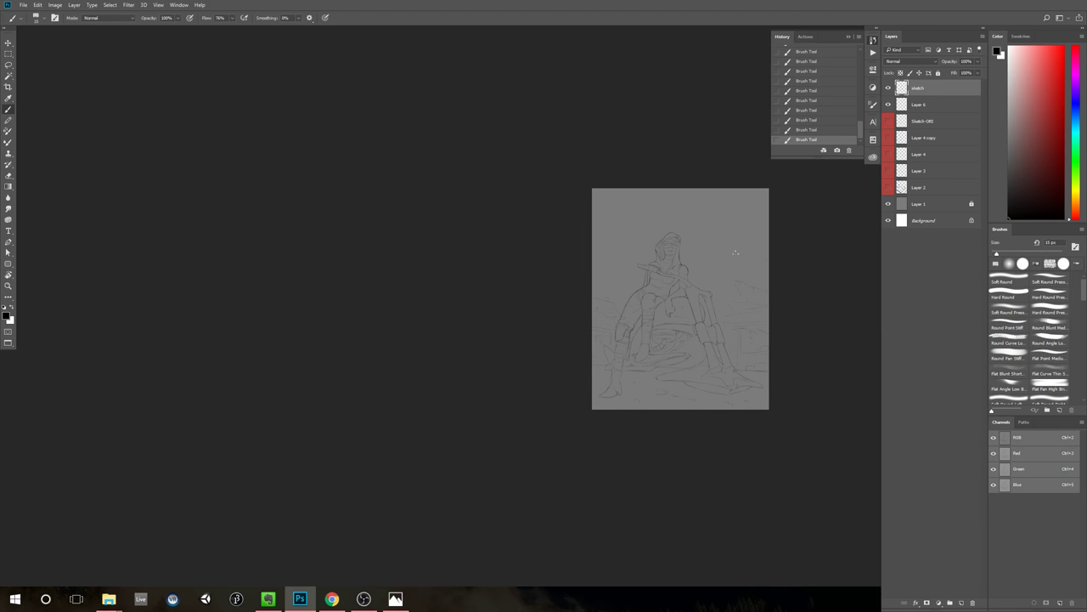
Step: Erase the upper arm line below the rounded shoulder near the weapon's shaft and redraw it more cleanly
key("z")
scroll(679, 275, "up", 3)
scroll(682, 274, "down", 2)
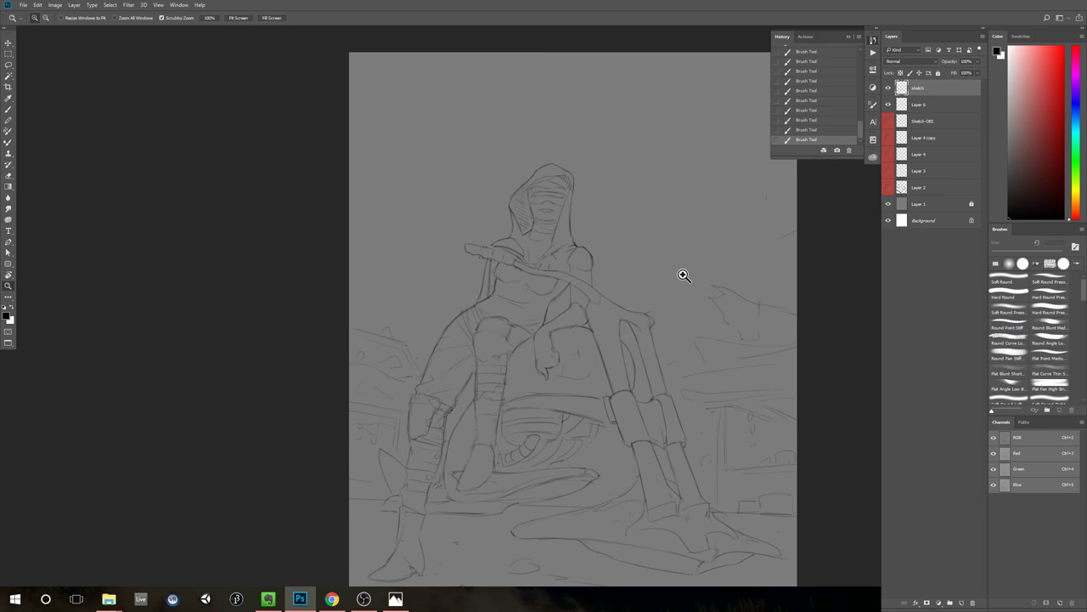
left_click(613, 287)
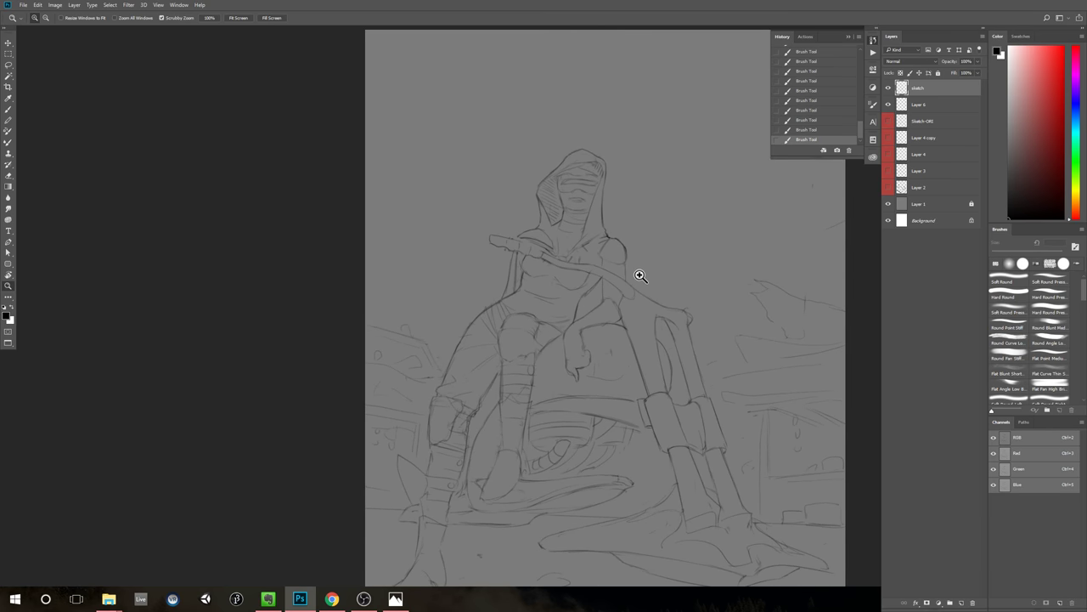
scroll(629, 254, "up", 2)
key("b")
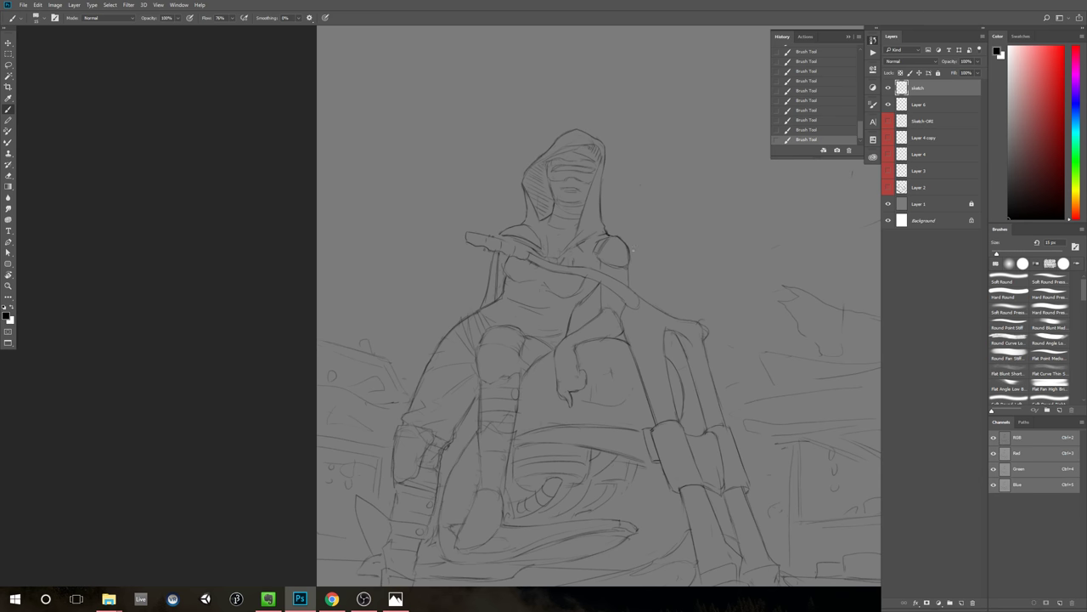
key("e")
left_click_drag(630, 267, 603, 264)
key("b")
left_click(626, 269)
scroll(627, 349, "down", 4)
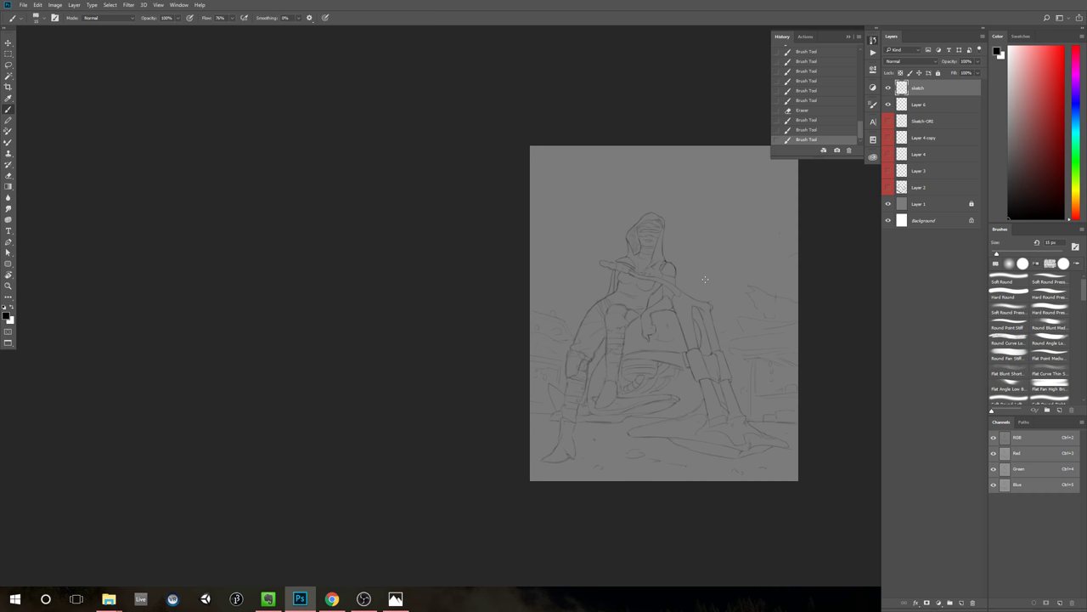
Step: Draw curved wrap bands around the upper arm below the shoulder and along the forearm resting on the knee
key("e")
scroll(651, 275, "up", 5)
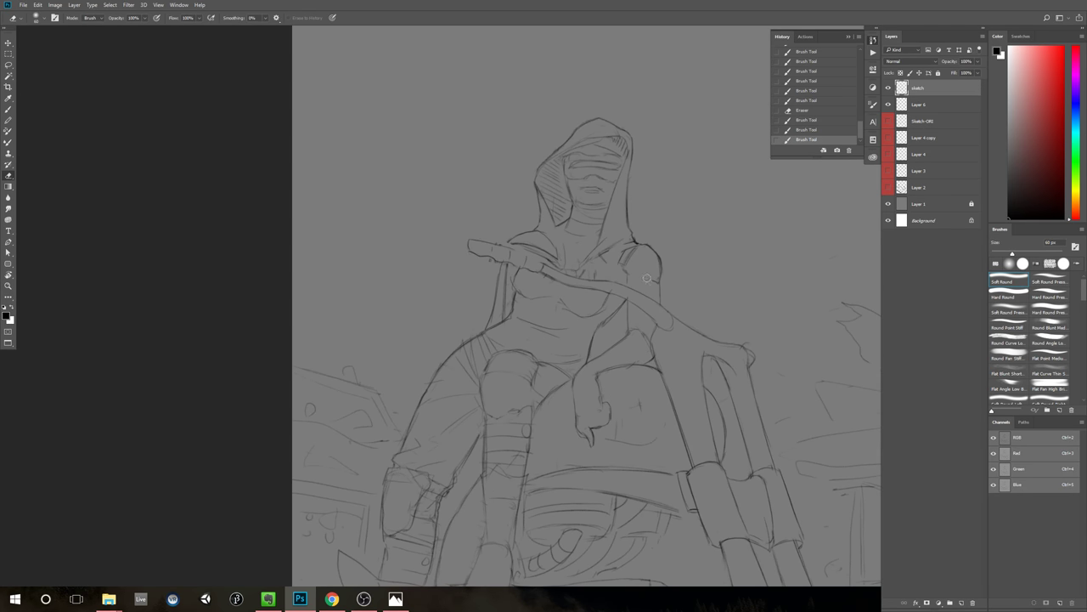
key("b")
mouse_move(647, 277)
left_mouse_down()
mouse_move(629, 273)
mouse_move(661, 275)
mouse_move(660, 302)
mouse_move(596, 262)
left_mouse_up()
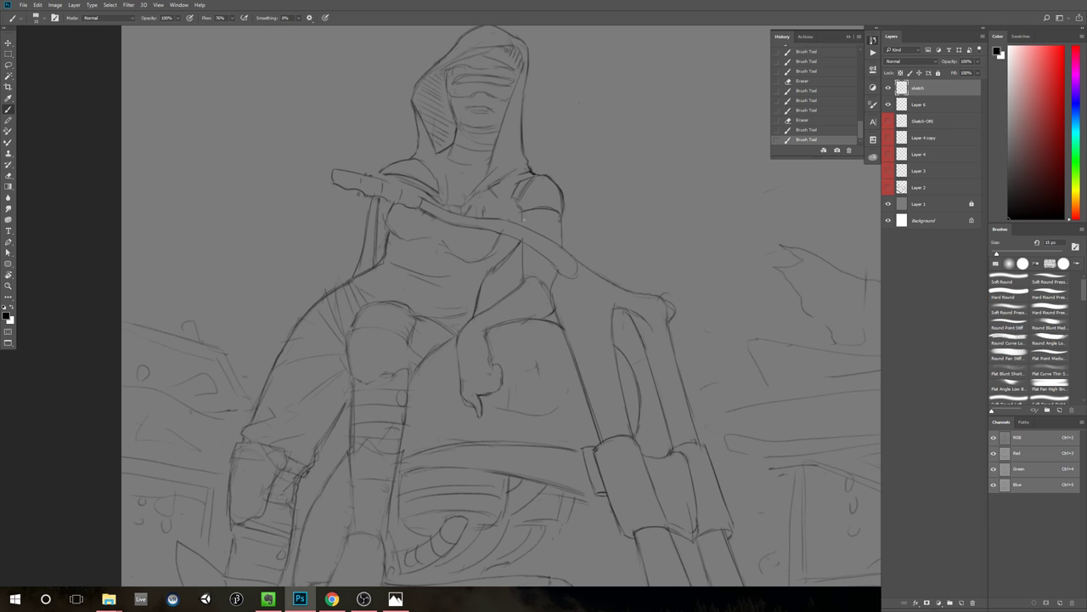
left_click_drag(517, 193, 527, 220)
left_click_drag(544, 230, 563, 234)
key("ctrl+z")
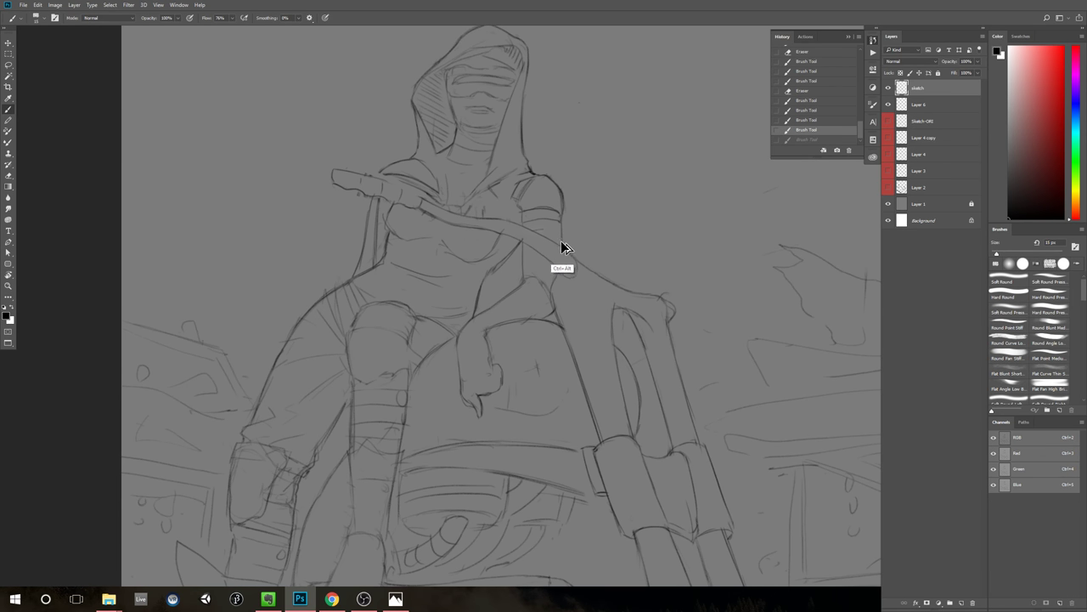
key("ctrl+shift+z")
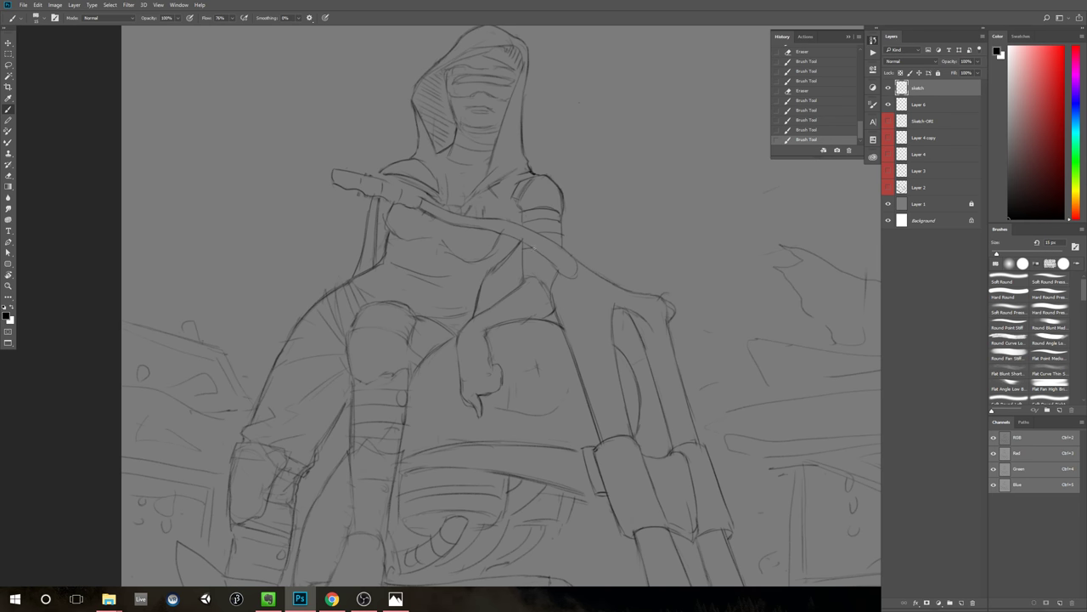
mouse_move(523, 246)
left_mouse_down()
mouse_move(523, 267)
mouse_move(536, 262)
mouse_move(541, 276)
mouse_move(512, 308)
mouse_move(568, 307)
mouse_move(454, 226)
mouse_move(434, 225)
left_mouse_up()
key("ctrl+space")
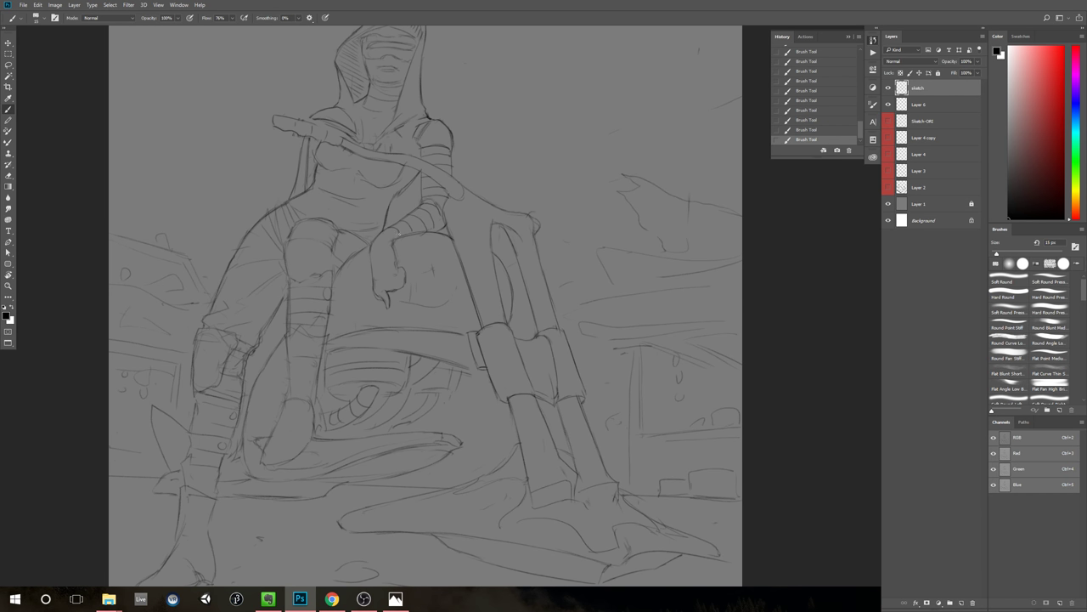
left_click_drag(492, 253, 503, 287)
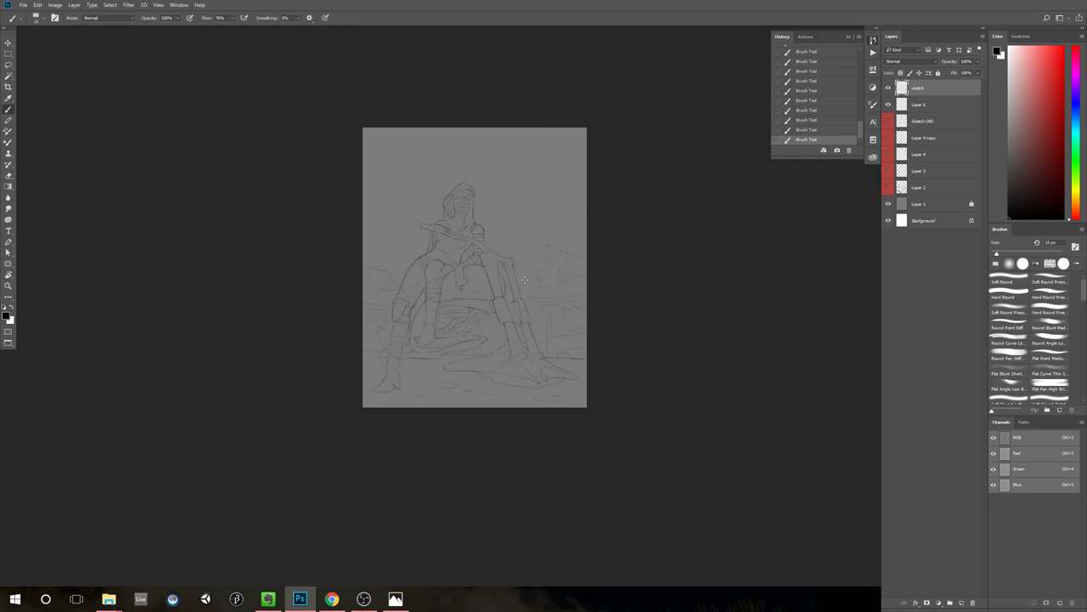
Step: Clean up and redraw the lines where the wrapped arm meets the weapon, and save the document
scroll(497, 282, "up", 1)
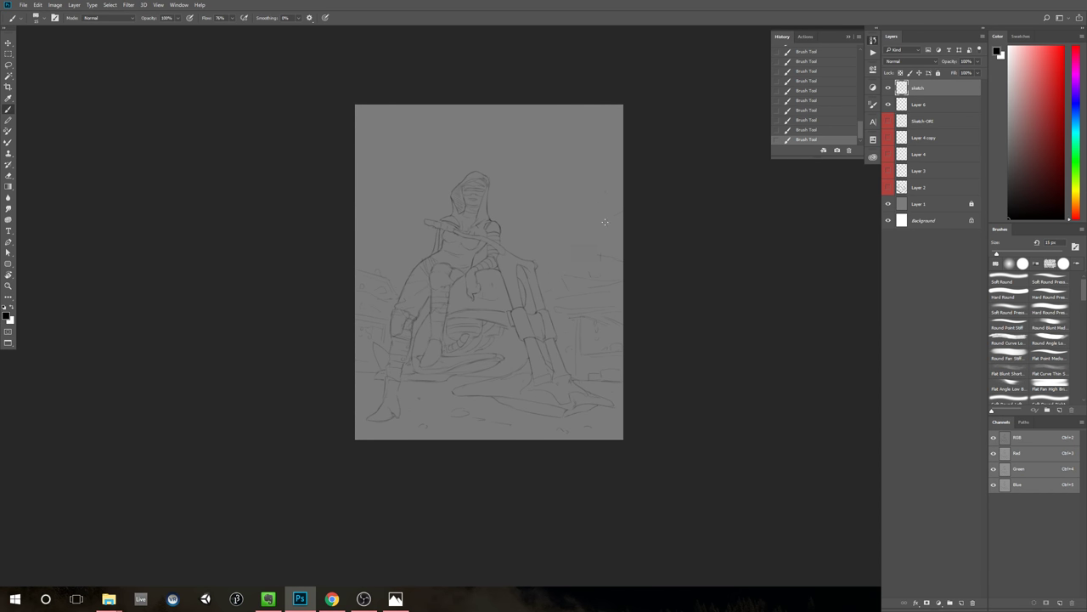
left_click_drag(637, 291, 634, 272)
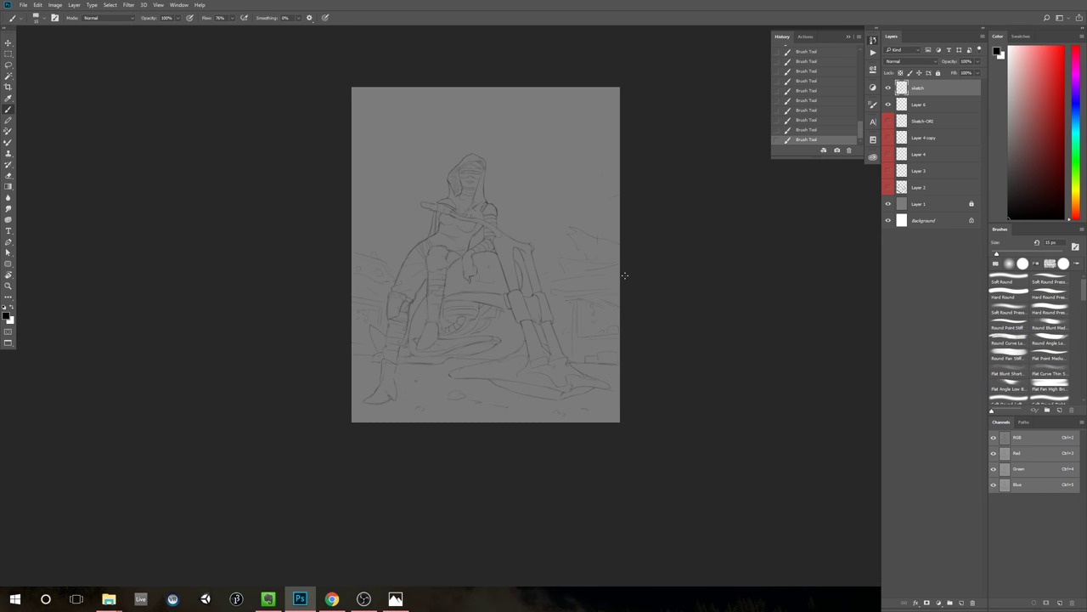
scroll(518, 246, "up", 5)
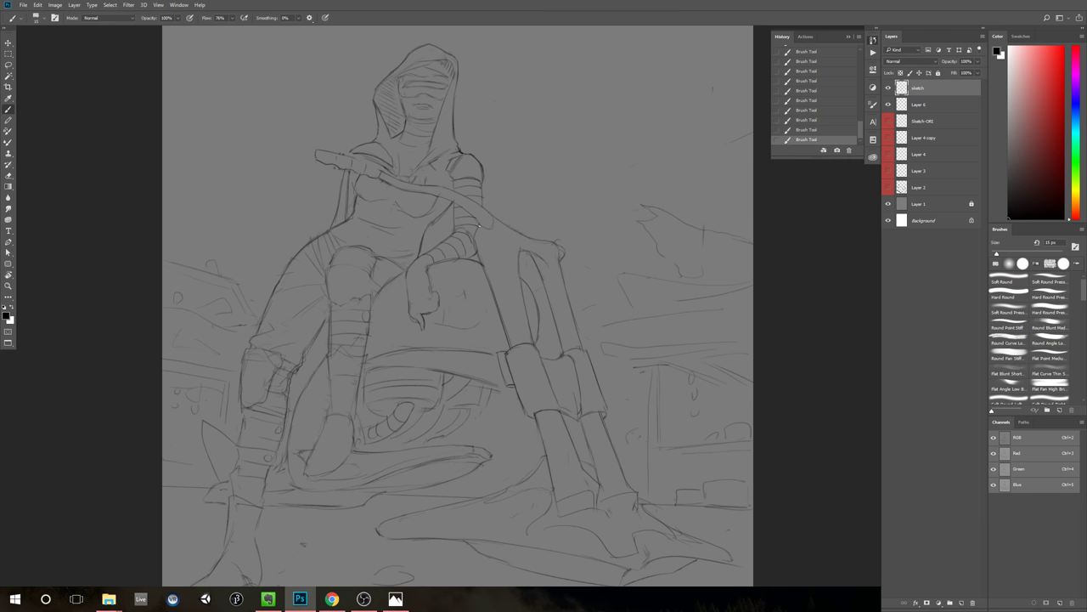
key("e")
left_click_drag(481, 230, 503, 322)
key("b")
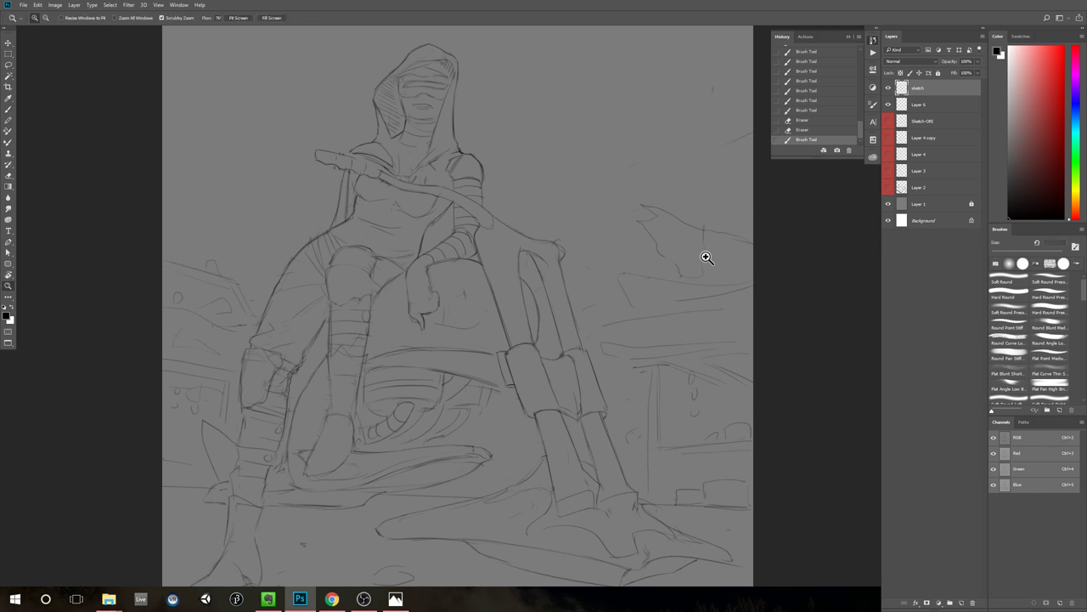
scroll(700, 260, "down", 3)
key("ctrl+s")
mouse_move(762, 243)
left_mouse_down()
mouse_move(736, 272)
mouse_move(751, 260)
left_mouse_up()
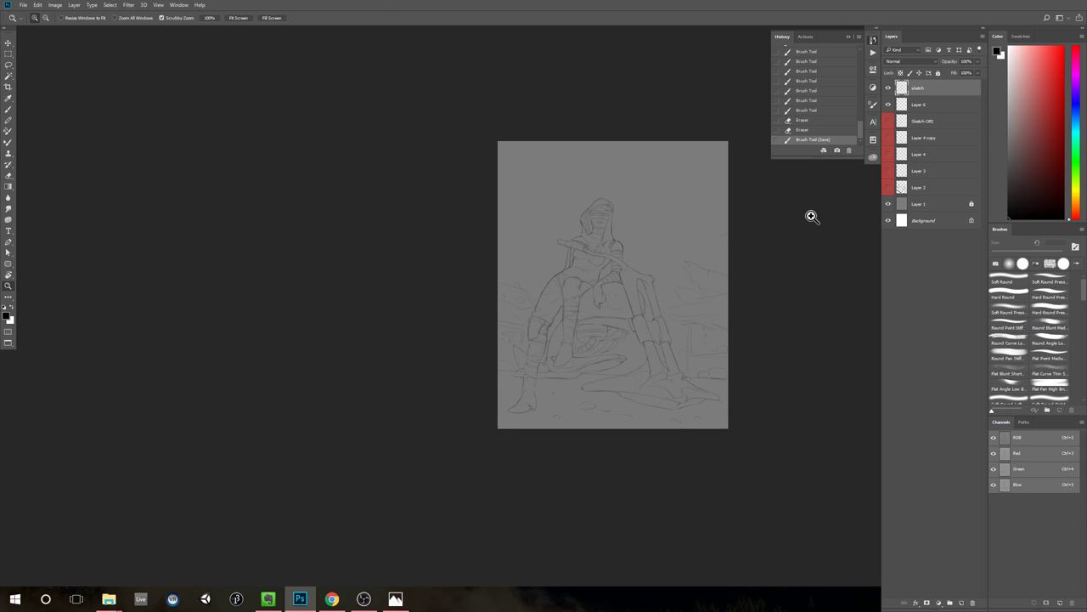
scroll(813, 223, "up", 1)
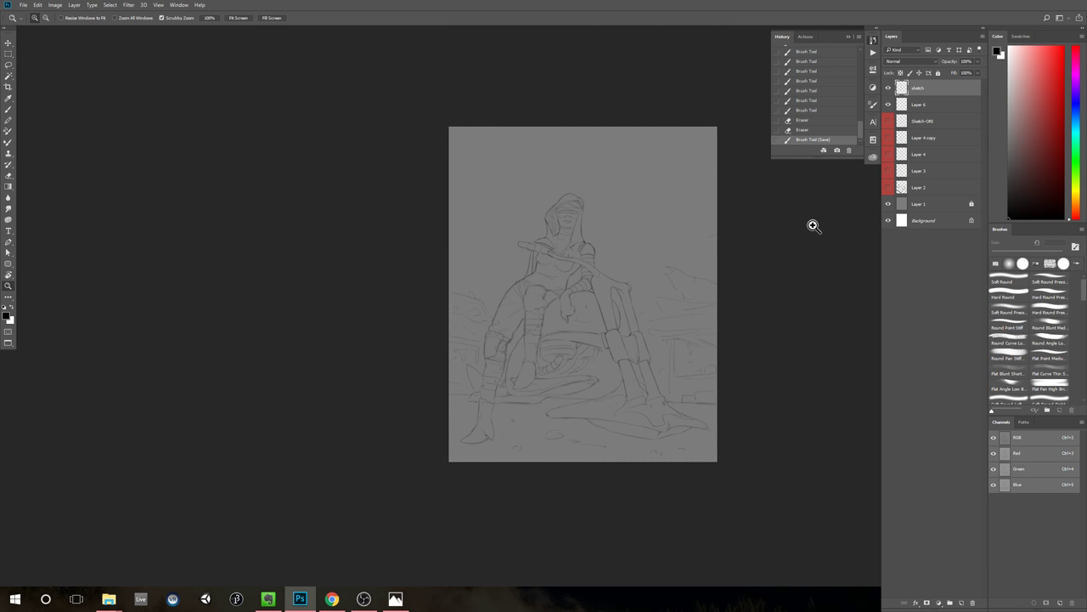
Step: Compare the current sketch with the hidden original sketch layer by swapping their visibility and restoring it
left_click(888, 89)
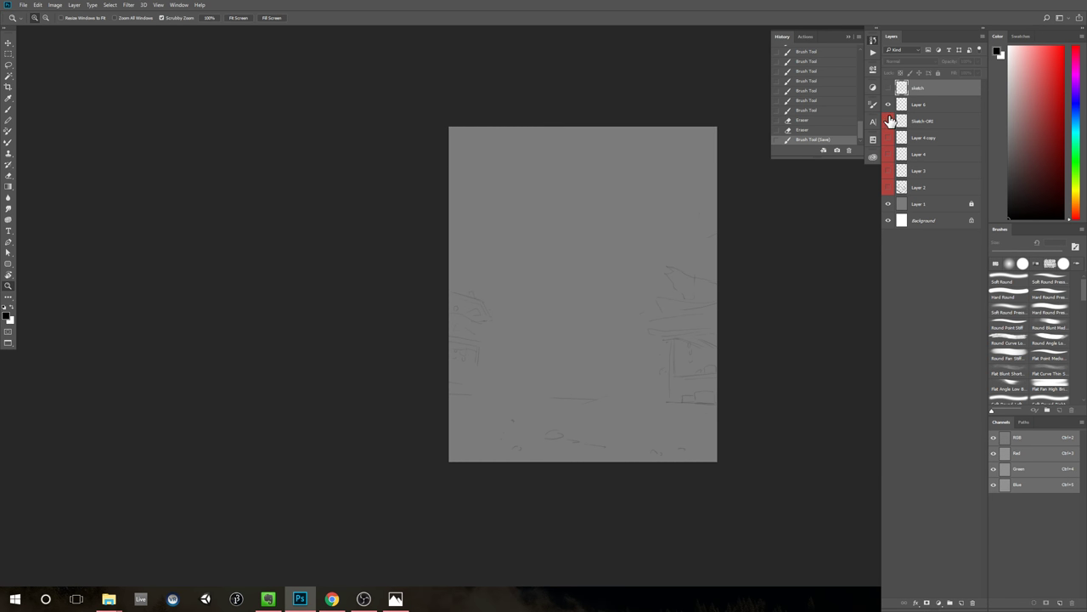
left_click(889, 121)
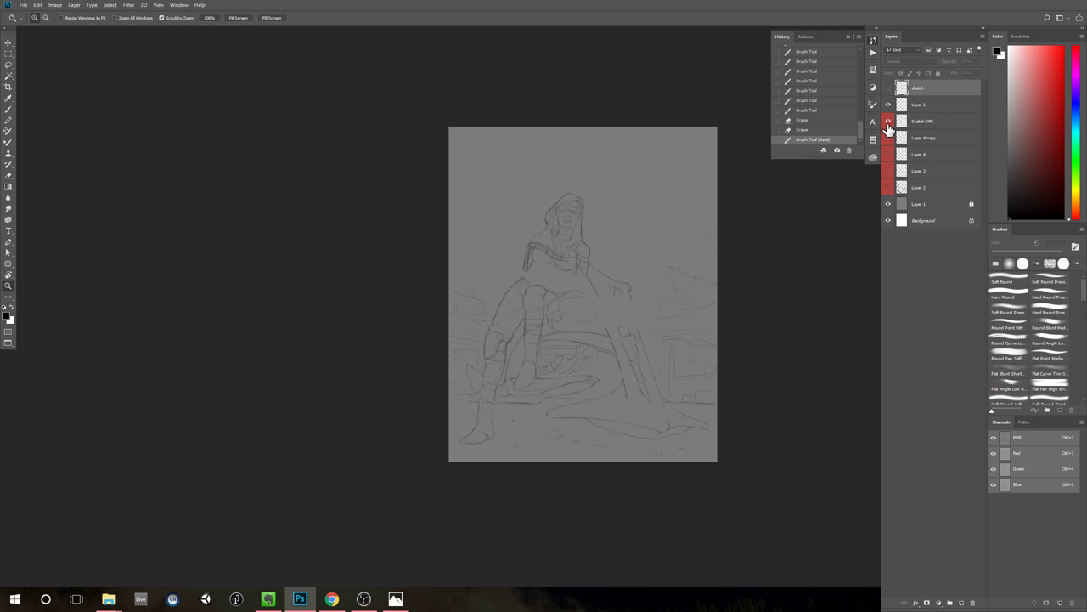
left_click(889, 89)
left_click(889, 121)
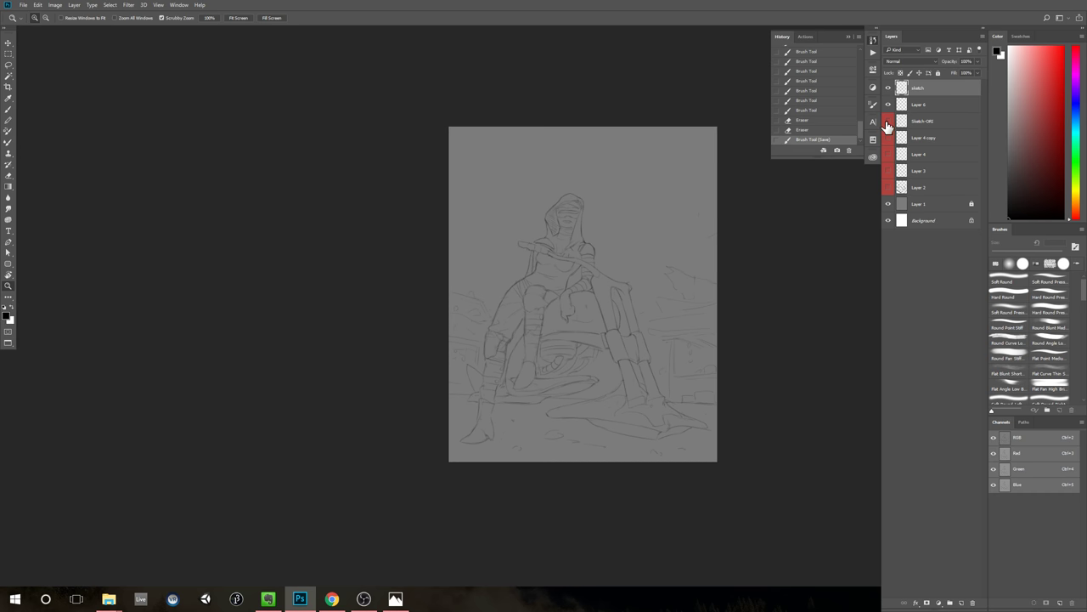
Step: Compare the drawing with its opening snapshot in the history, and return to the latest saved state
left_click_drag(861, 129, 866, 52)
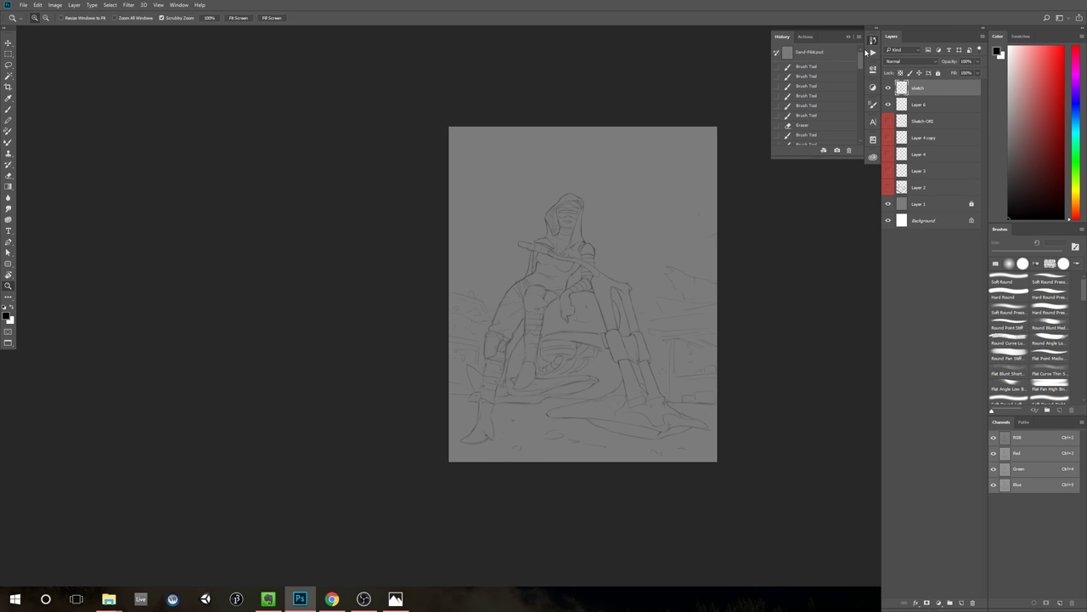
left_click(821, 53)
left_click(657, 284)
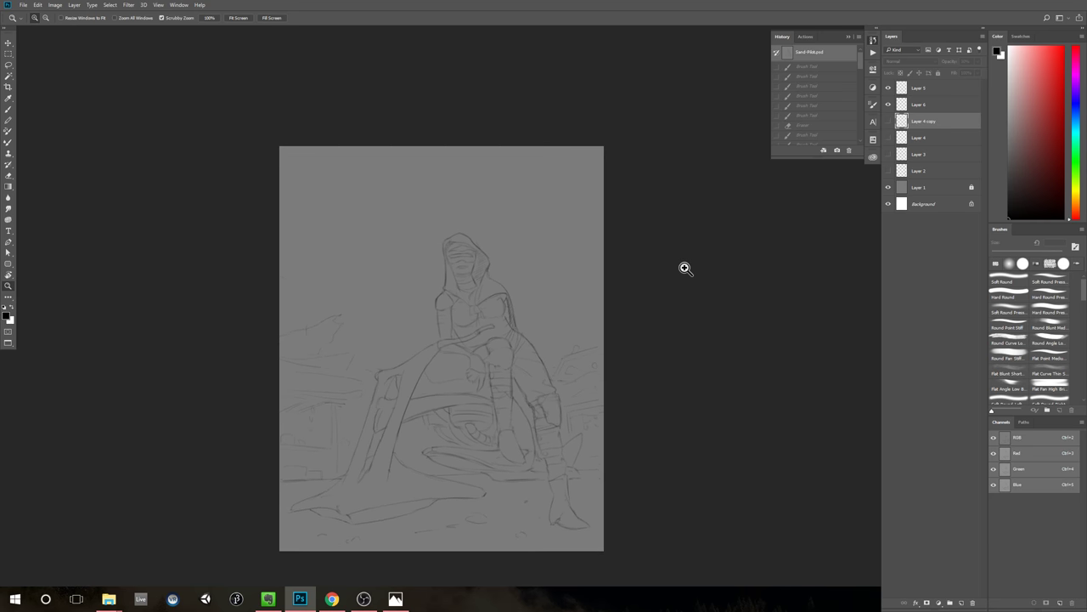
left_click_drag(861, 63, 861, 134)
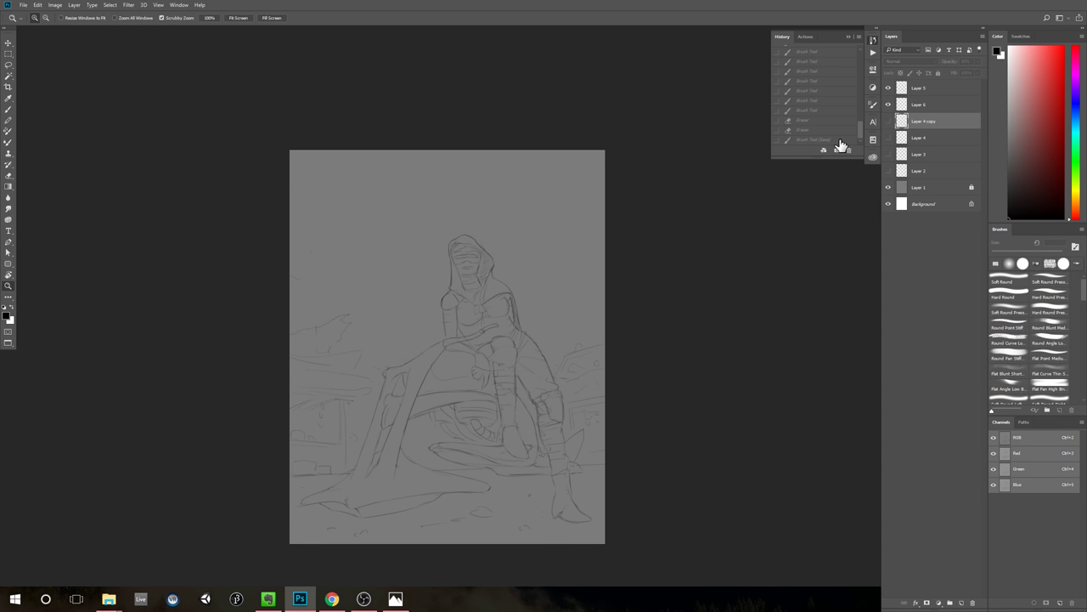
left_click(840, 140)
left_click(758, 266, "alt")
left_click_drag(757, 266, 760, 263)
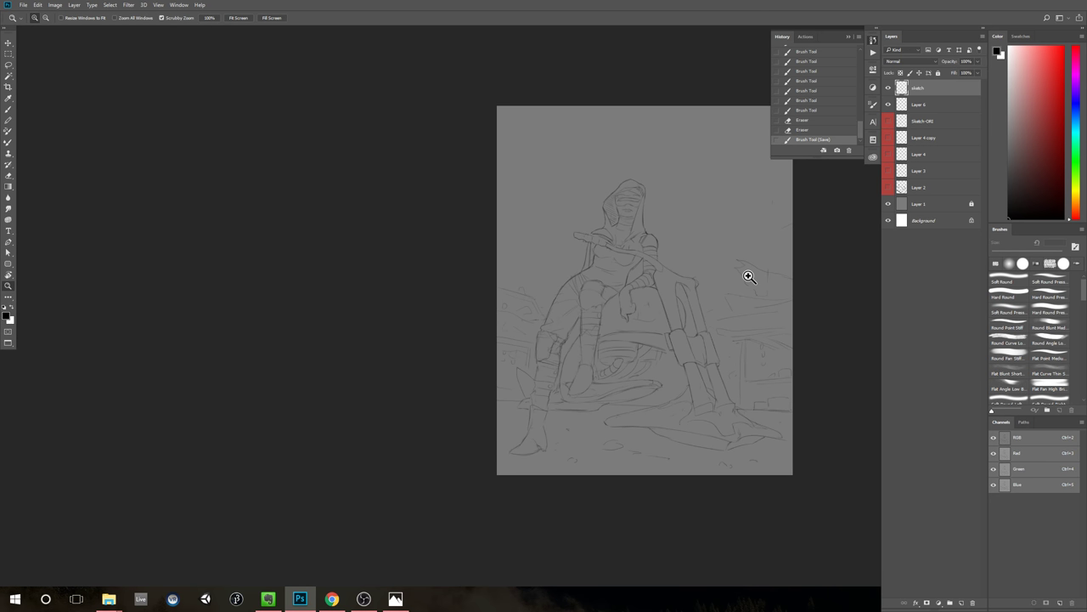
Step: Zoom in on the figure's upper body and collapse the History panel to free the canvas area
left_click(801, 217)
left_click(694, 238)
left_click(619, 260)
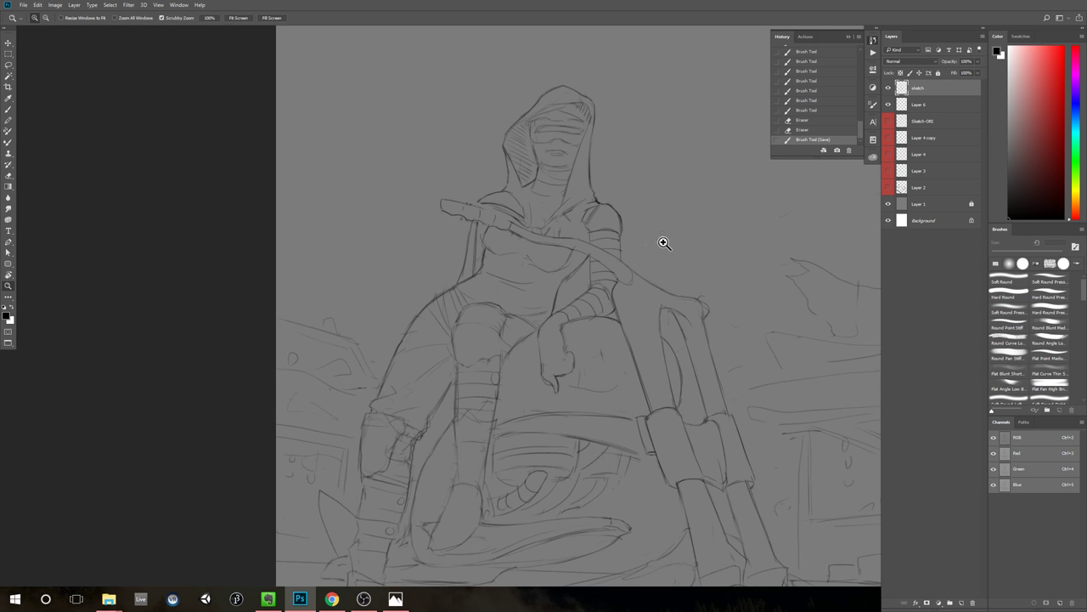
left_click(612, 255)
left_click(635, 271)
key("e")
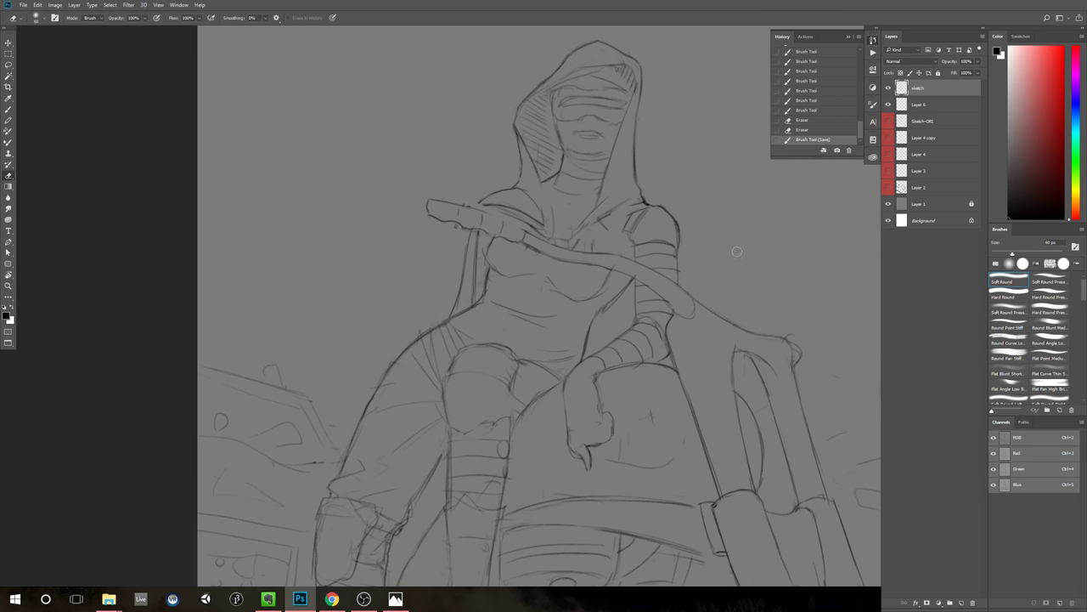
left_click(873, 43)
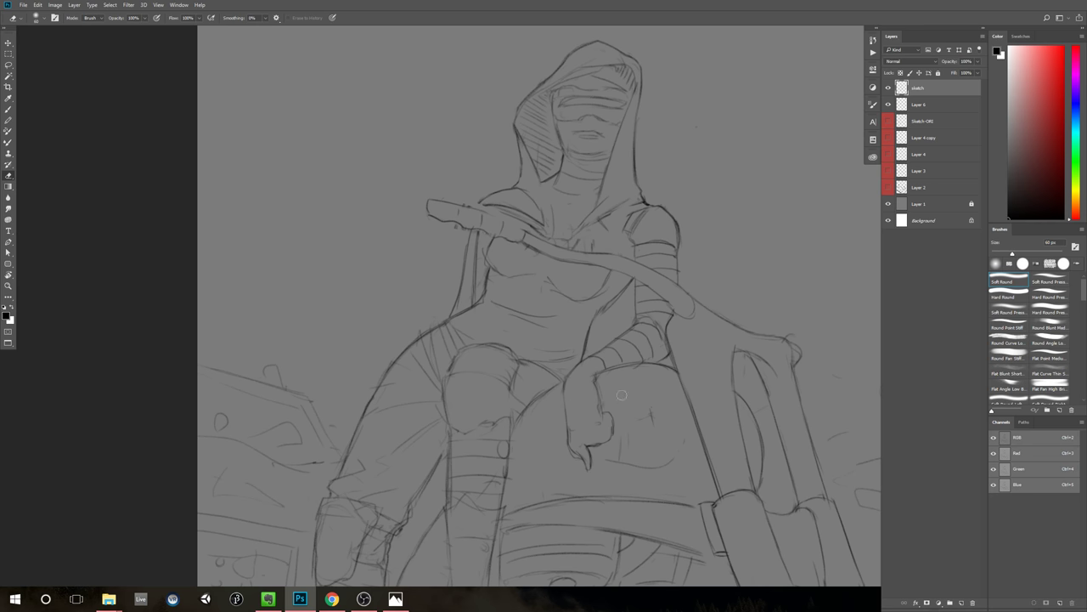
Step: Rotate the canvas until the weapon's handle lies nearly level, and rework the handle's upper outline into rounded segments beside the shoulder
key("r")
left_click_drag(600, 213, 617, 280)
key("b")
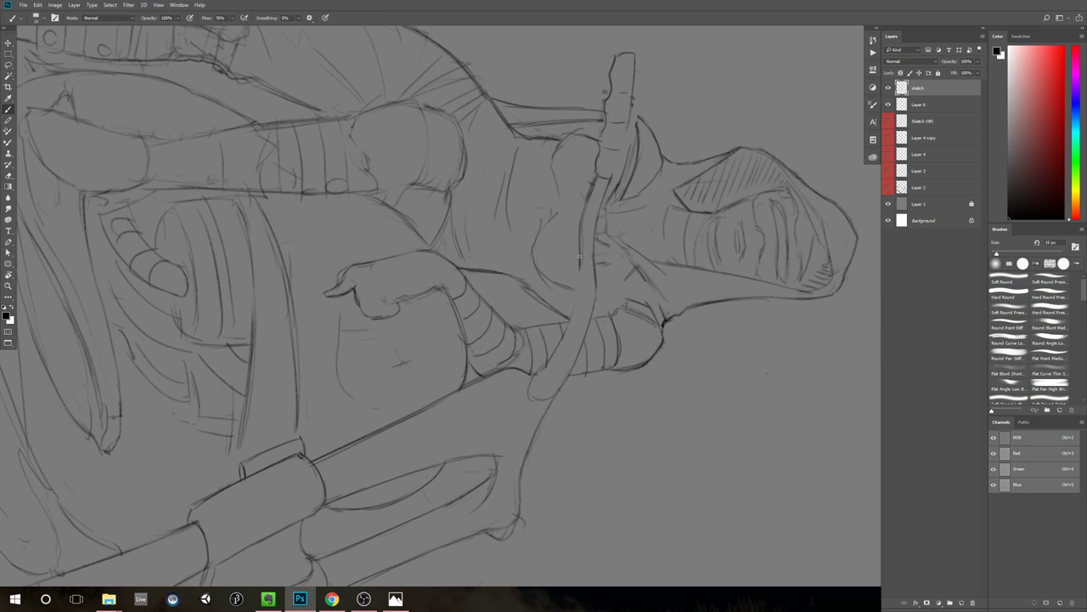
key("r")
left_click_drag(738, 273, 399, 238)
left_click_drag(584, 312, 697, 242)
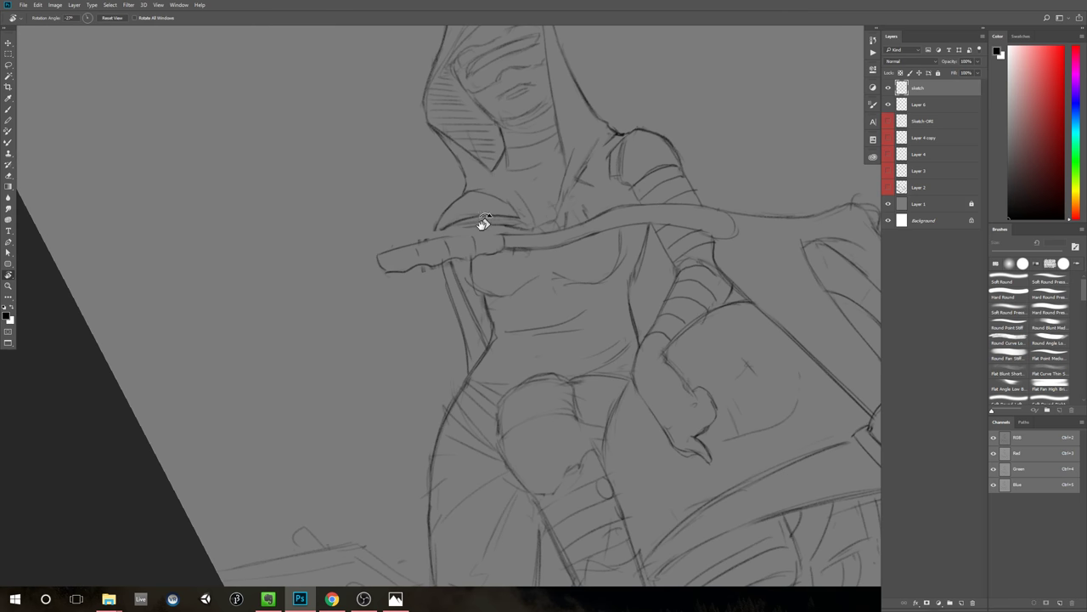
key("b")
mouse_move(479, 231)
left_mouse_down()
mouse_move(502, 234)
mouse_move(382, 253)
mouse_move(416, 279)
mouse_move(473, 254)
left_mouse_up()
key("e")
key("b")
key("e")
key("b")
key("e")
key("b")
Step: Reduce the eraser to 30 px and refine the weapon handle's underside and rounded end with scalloped grip outlines
key("e")
key("bracketleft")
key("bracketleft")
key("bracketleft")
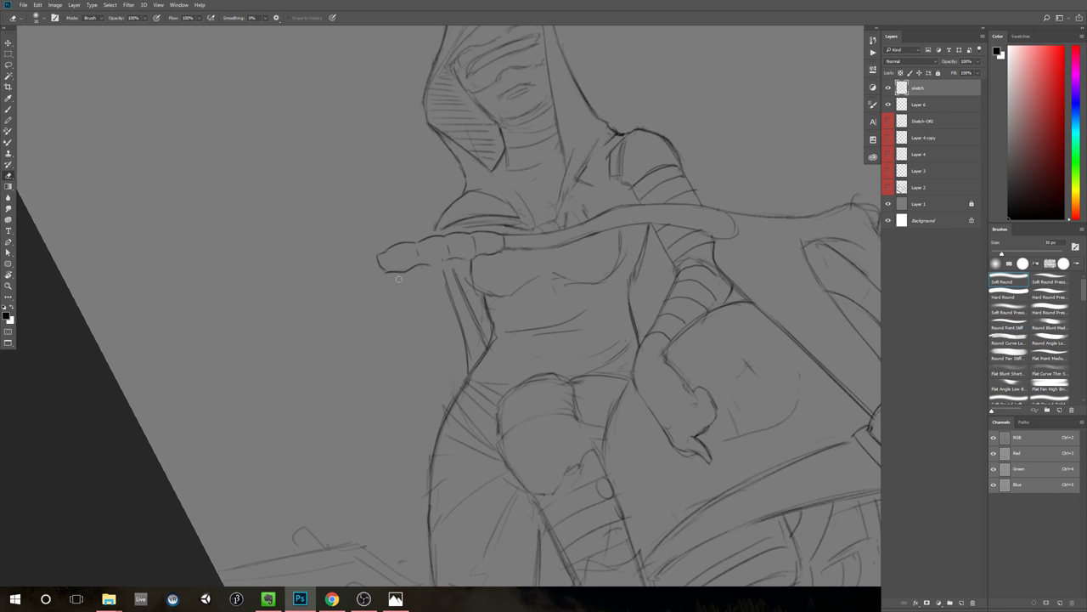
key("b")
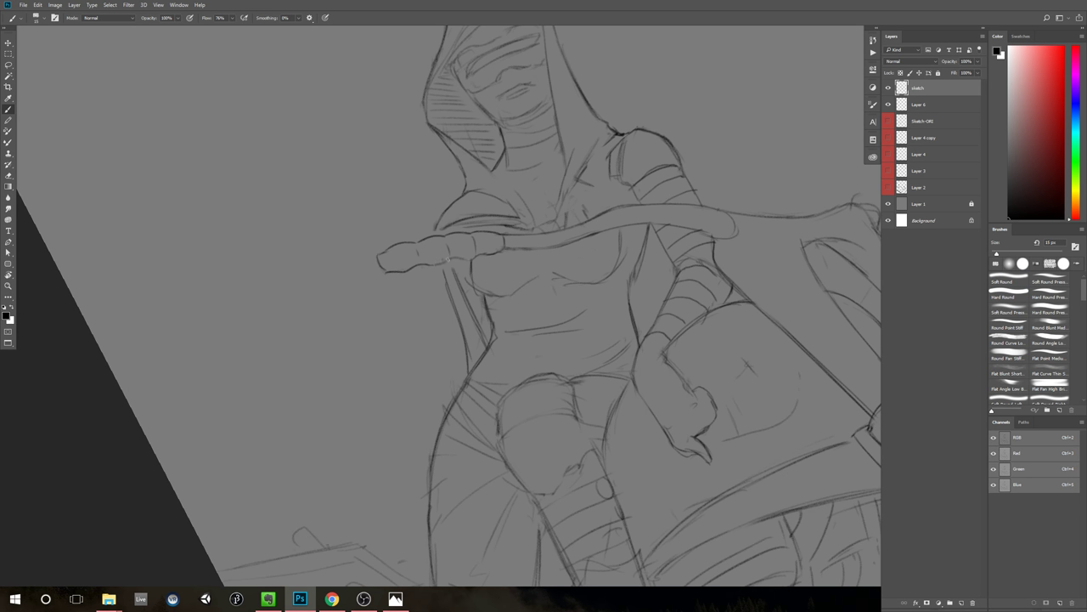
left_click_drag(428, 265, 470, 257)
key("e")
key("b")
key("e")
left_click_drag(386, 274, 387, 271)
key("b")
mouse_move(537, 274)
left_mouse_down()
mouse_move(479, 291)
mouse_move(540, 265)
left_mouse_up()
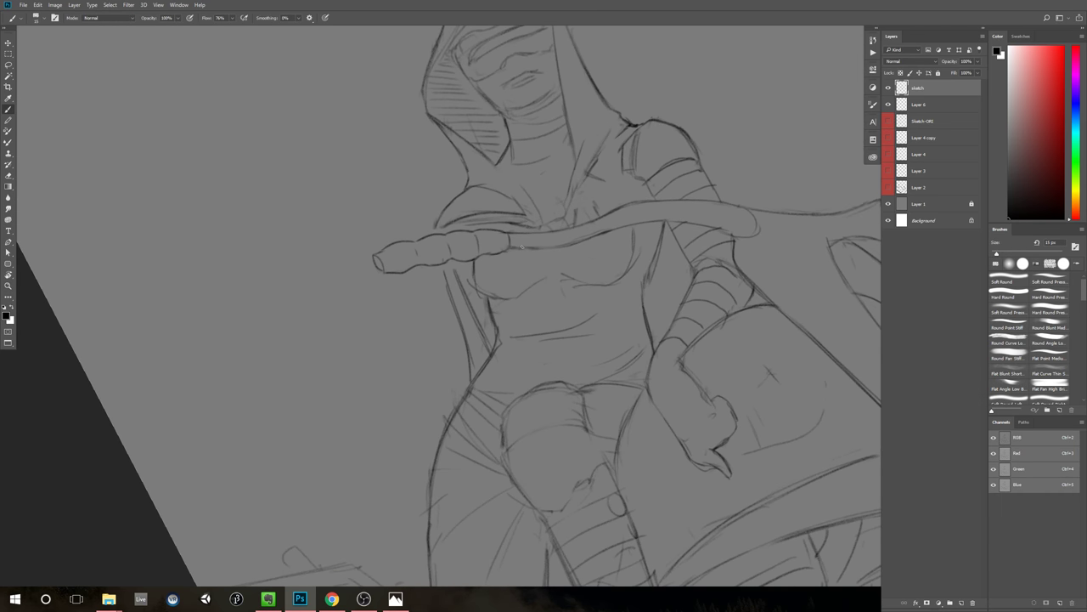
Step: Erase the rough edge at the inner end of the weapon's grip and redraw the shaft line leading out of it
key("e")
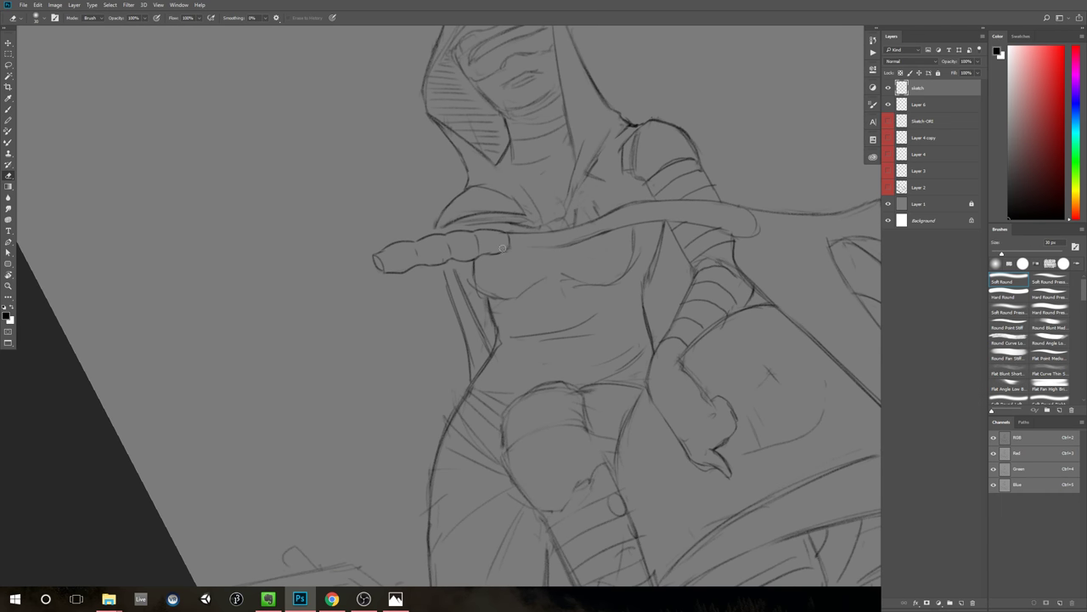
key("b")
left_click_drag(508, 248, 576, 243)
left_click_drag(510, 247, 588, 240)
Step: Return the canvas to its upright orientation, and clean up and redraw the chest outline just beneath the weapon's grip
key("r")
mouse_move(762, 114)
left_mouse_down()
mouse_move(799, 260)
mouse_move(723, 294)
mouse_move(485, 278)
left_mouse_up()
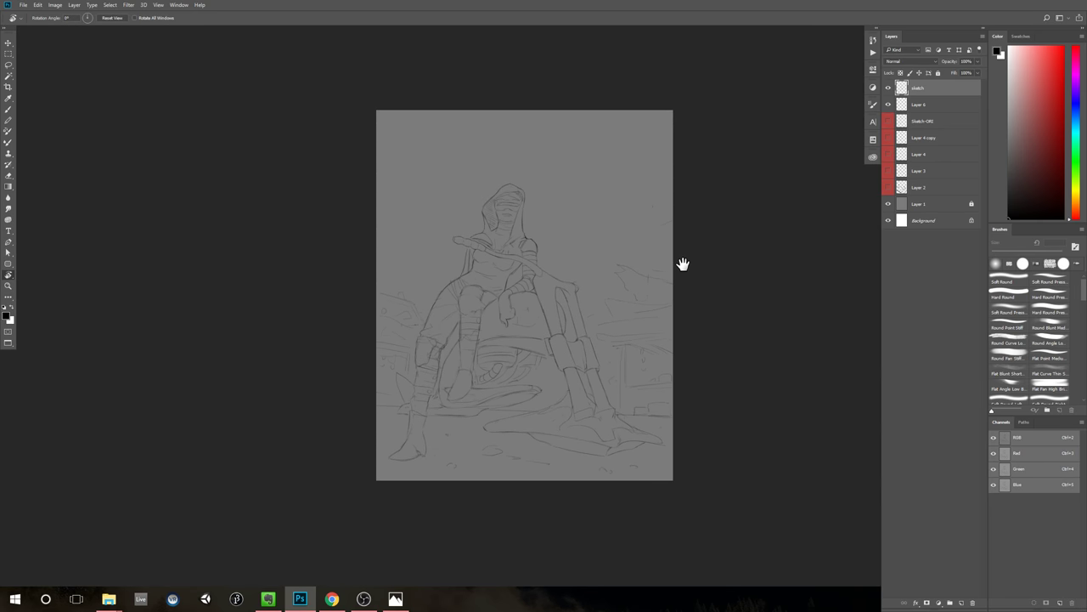
left_click_drag(683, 282, 639, 263)
left_click_drag(522, 268, 556, 277)
mouse_move(461, 215)
left_mouse_down()
mouse_move(500, 274)
mouse_move(517, 266)
left_mouse_up()
key("e")
left_click_drag(374, 214, 412, 239)
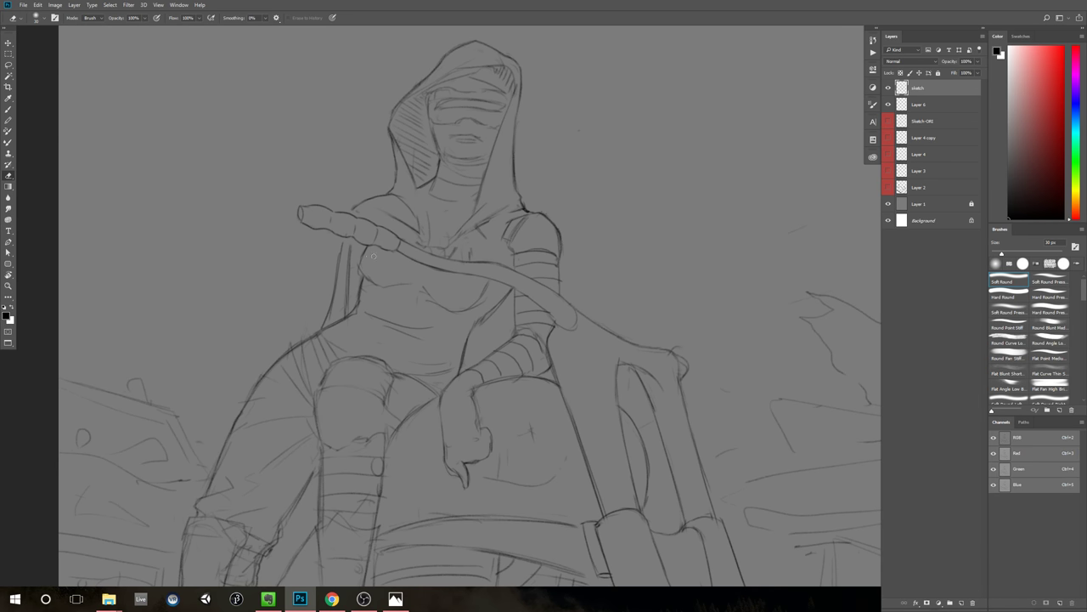
key("b")
left_click_drag(363, 252, 359, 274)
key("e")
key("b")
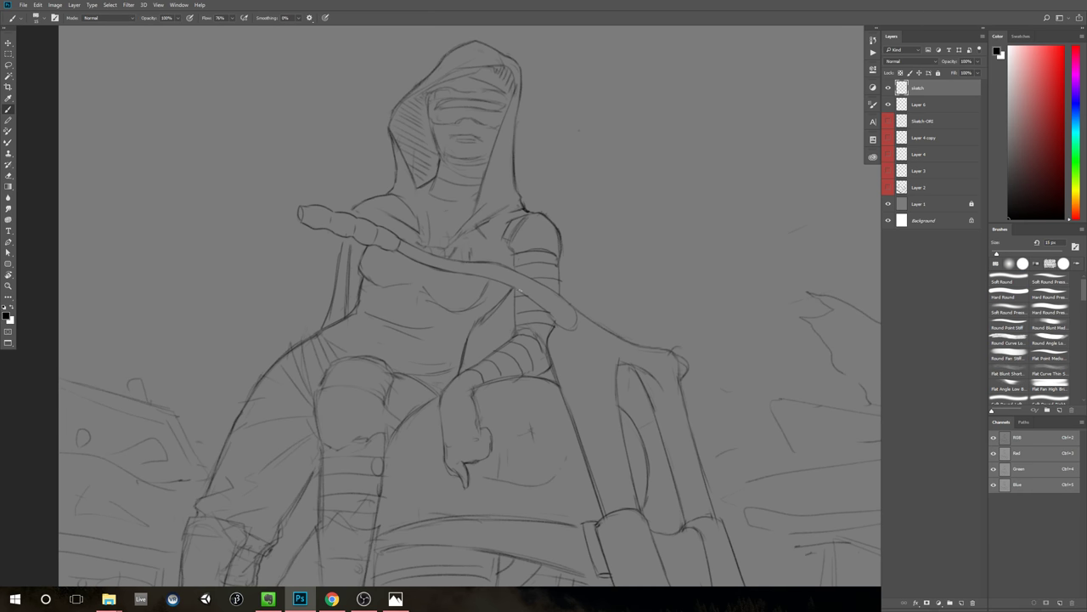
Step: Clean up the torso and cloth lines between the chest and the wrapped arm, just below the weapon's shaft
key("e")
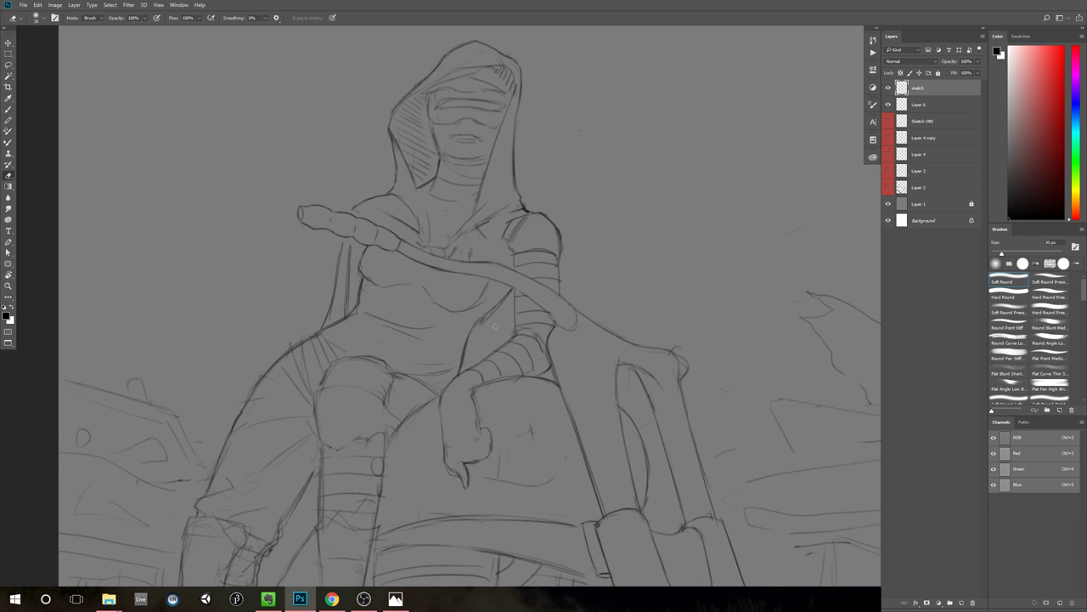
key("b")
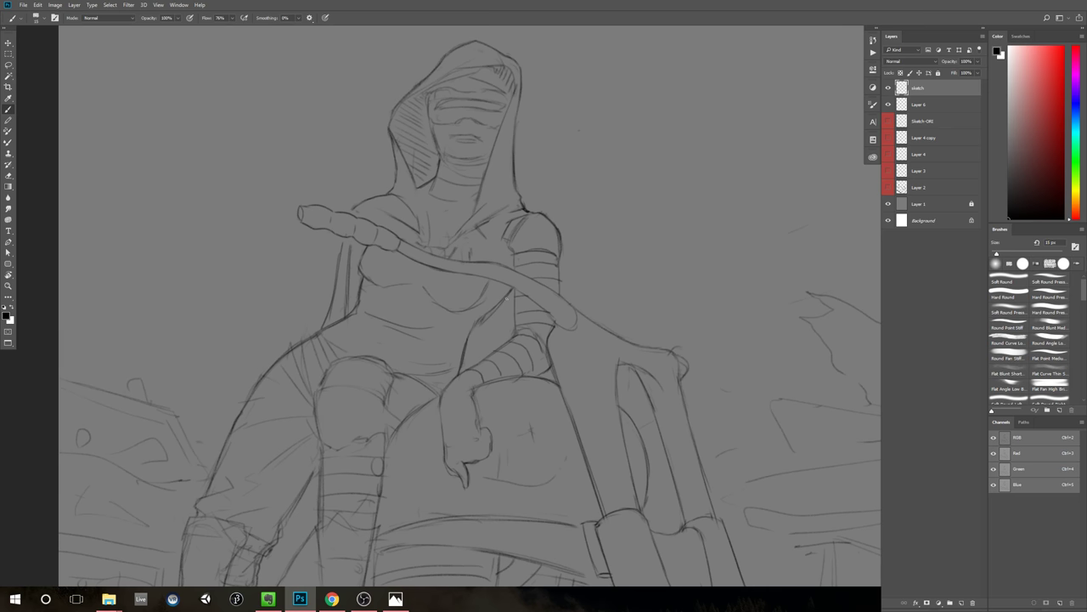
key("e")
mouse_move(502, 306)
left_mouse_down()
mouse_move(487, 319)
mouse_move(506, 299)
left_mouse_up()
key("b")
Step: Erase the stray sketch marks at the neckline above the shaft and redraw the collar's folds
key("e")
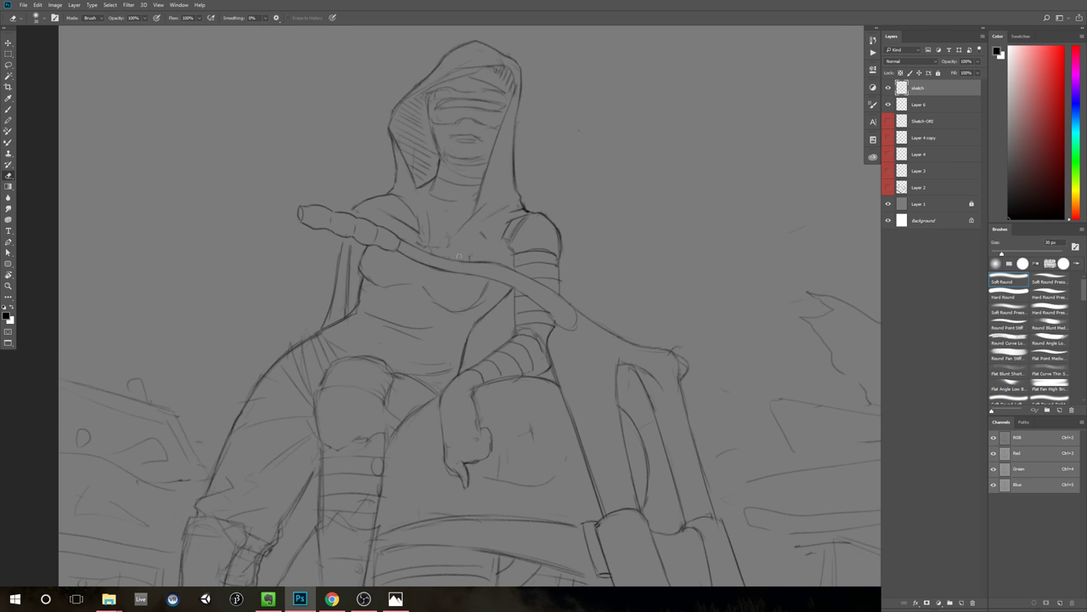
key("b")
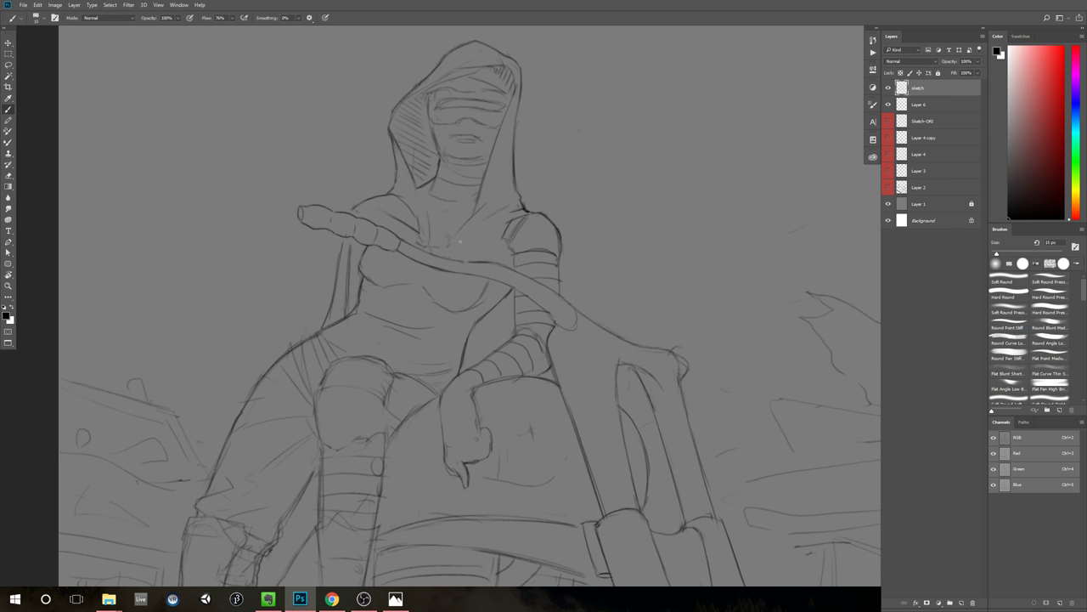
key("e")
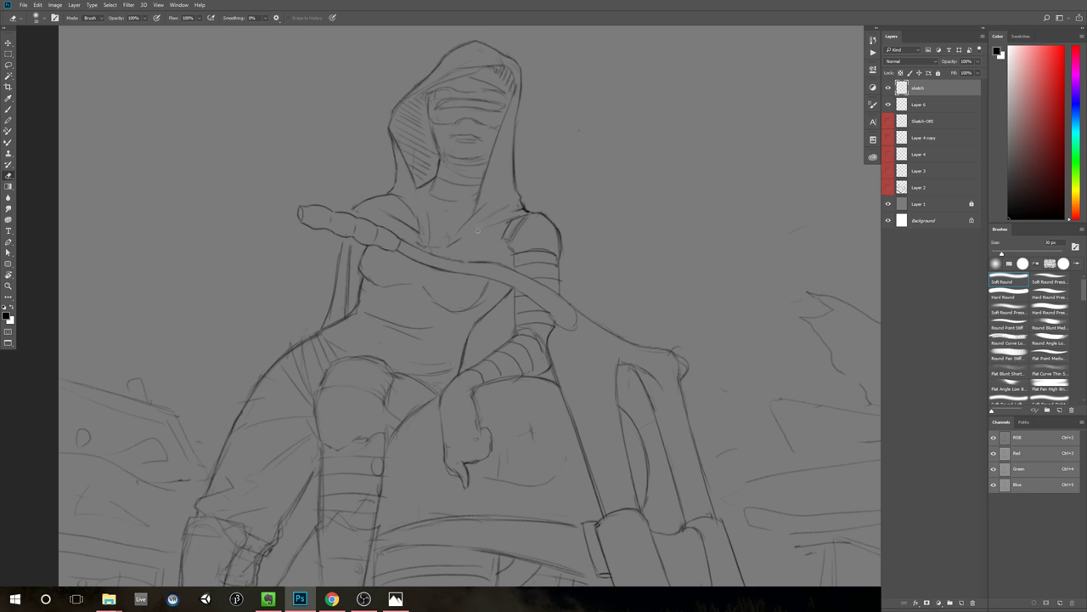
key("b")
left_click_drag(566, 239, 499, 270)
mouse_move(616, 229)
left_mouse_down()
mouse_move(606, 252)
mouse_move(588, 231)
left_mouse_up()
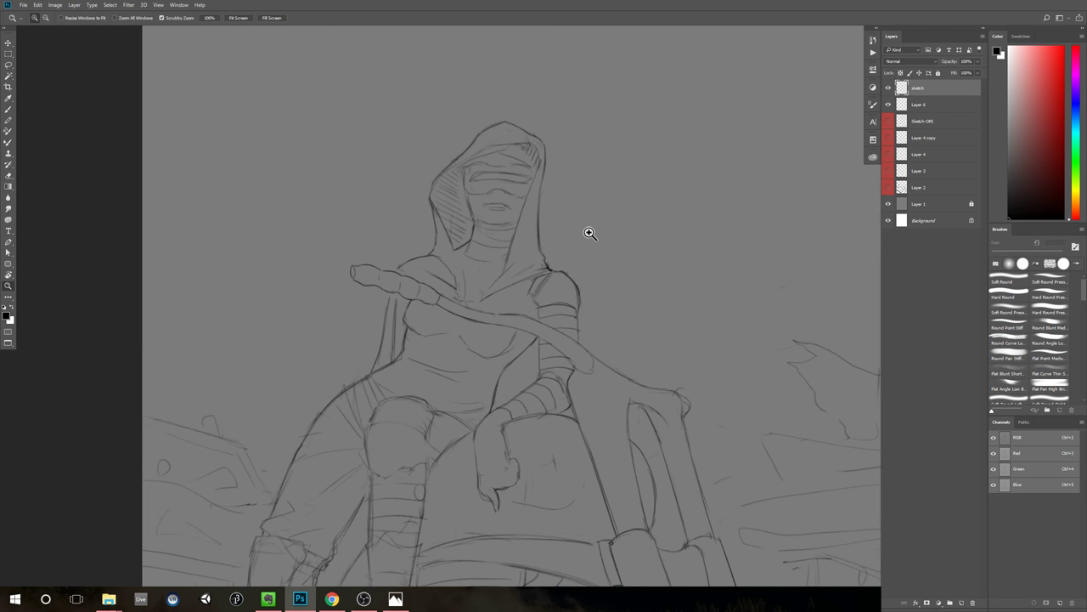
Step: Extend the hood's front edge down the neck and sketch a small knot where the two sides of the collar meet
left_click_drag(452, 245, 461, 270)
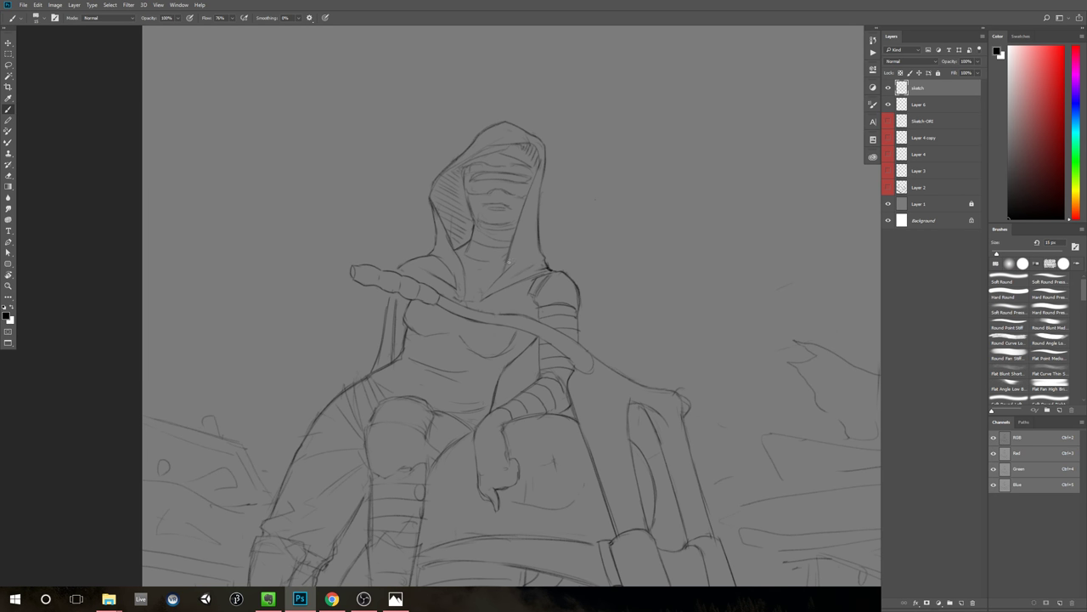
left_click_drag(486, 280, 465, 300)
key("e")
key("b")
key("e")
key("b")
key("e")
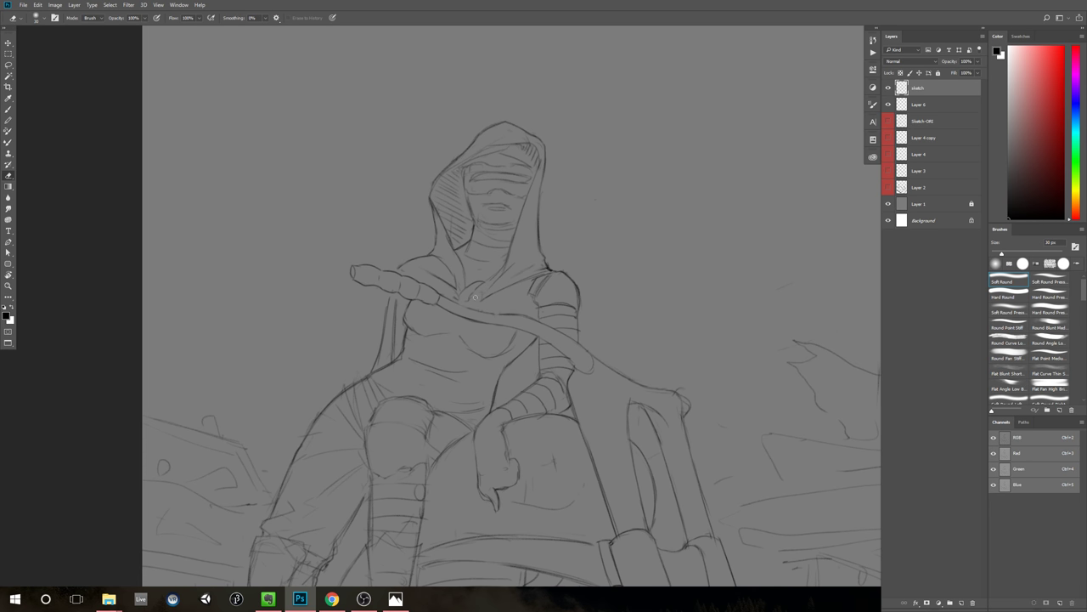
key("b")
left_click_drag(457, 287, 459, 298)
key("e")
key("b")
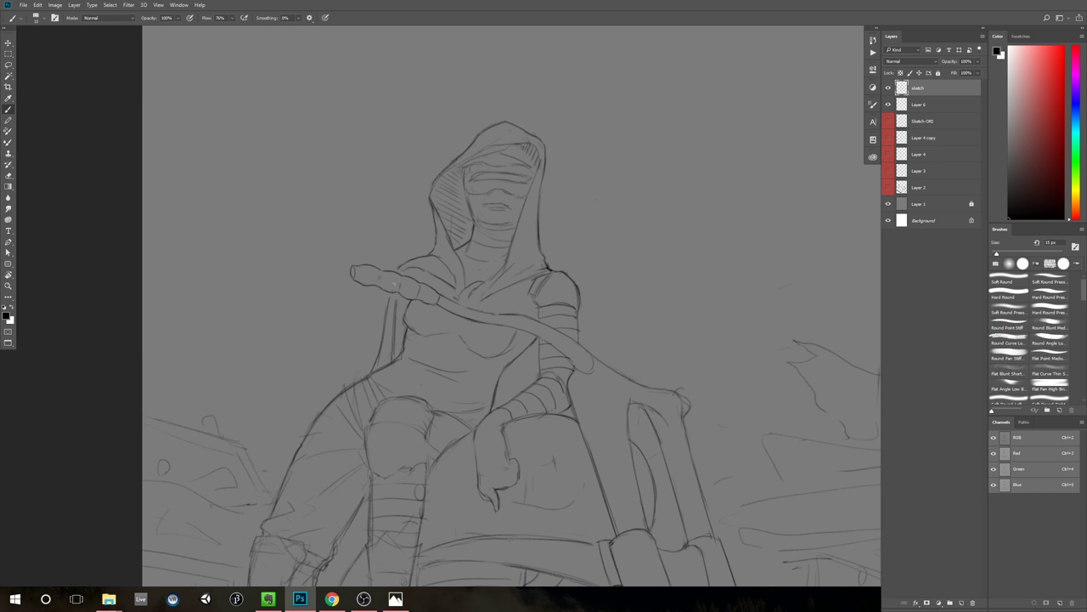
Step: Check the upper body with the canvas turned sideways, restore the upright view and review the whole figure
key("r")
left_click_drag(394, 155, 600, 157)
key("ctrl+space")
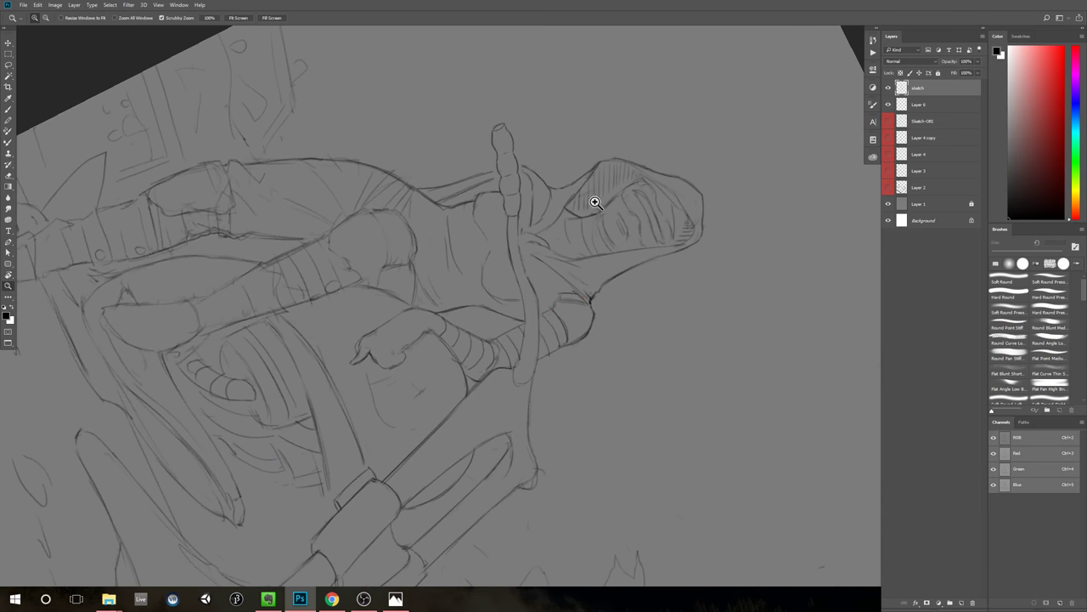
left_click(595, 201)
key("b")
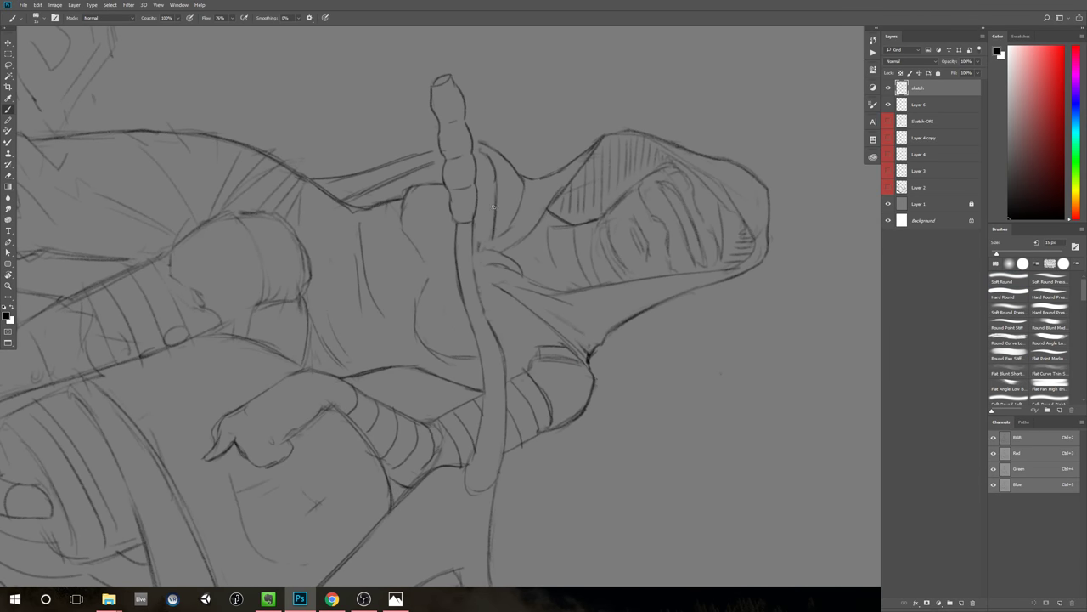
key("r")
left_click_drag(711, 245, 572, 100)
key("ctrl+space")
left_click_drag(613, 221, 598, 228)
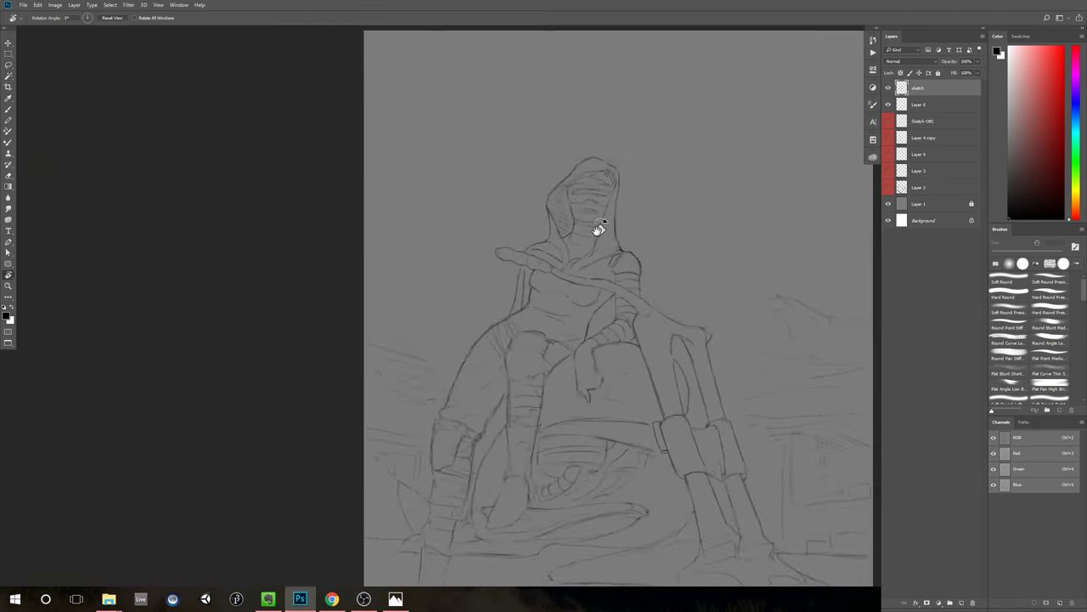
left_click_drag(696, 243, 717, 236)
scroll(716, 236, "down", 5)
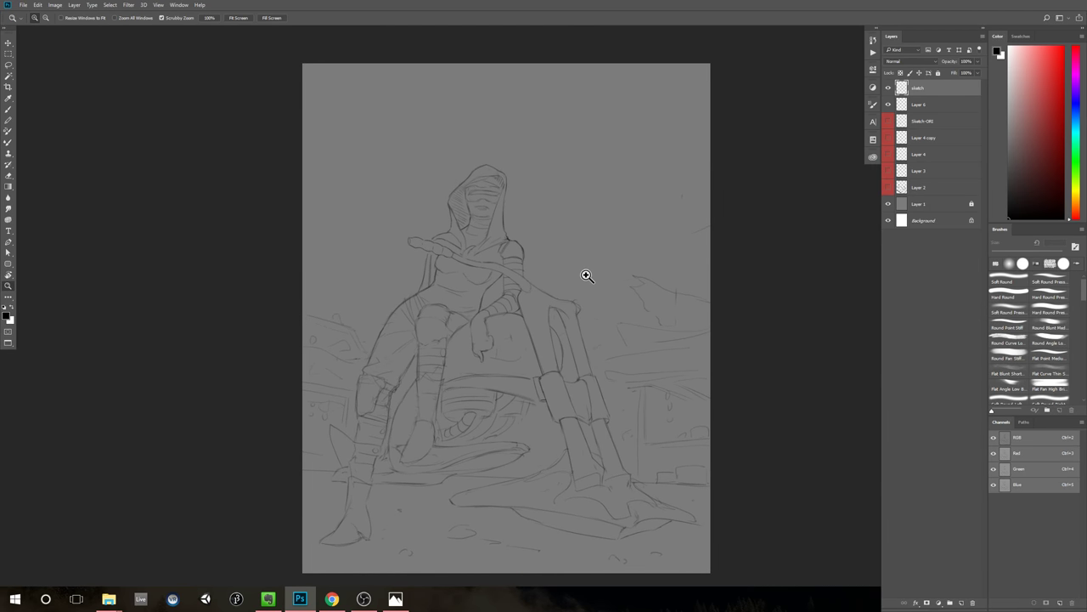
Step: Draw the scarf's loose end hanging from the collar knot below the weapon's shaft, over the middle of the chest
key("b")
scroll(549, 267, "up", 5)
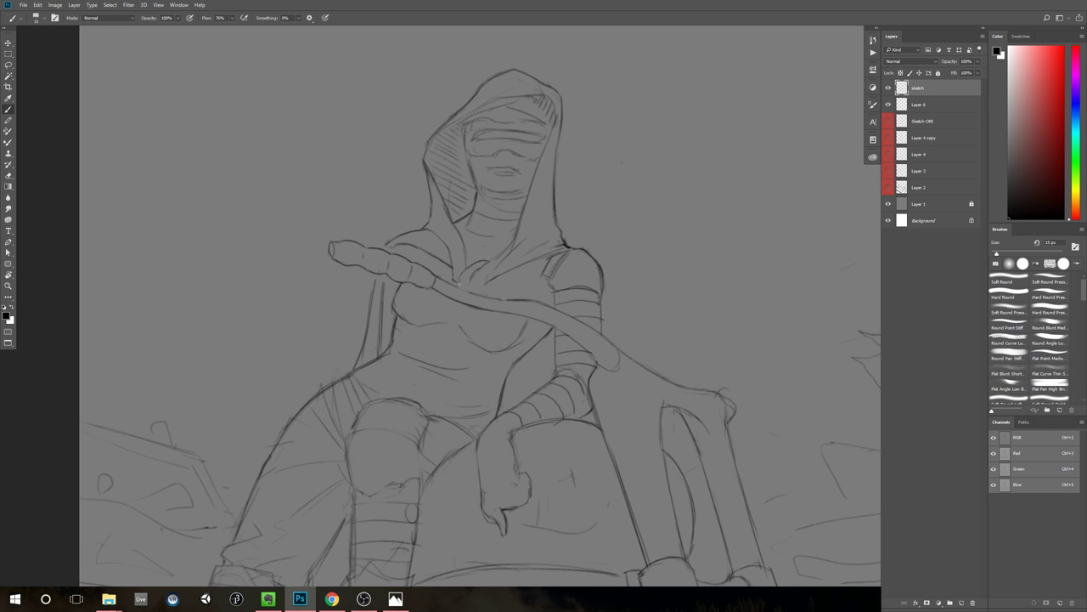
mouse_move(451, 300)
left_mouse_down()
mouse_move(440, 321)
mouse_move(461, 334)
left_mouse_up()
key("e")
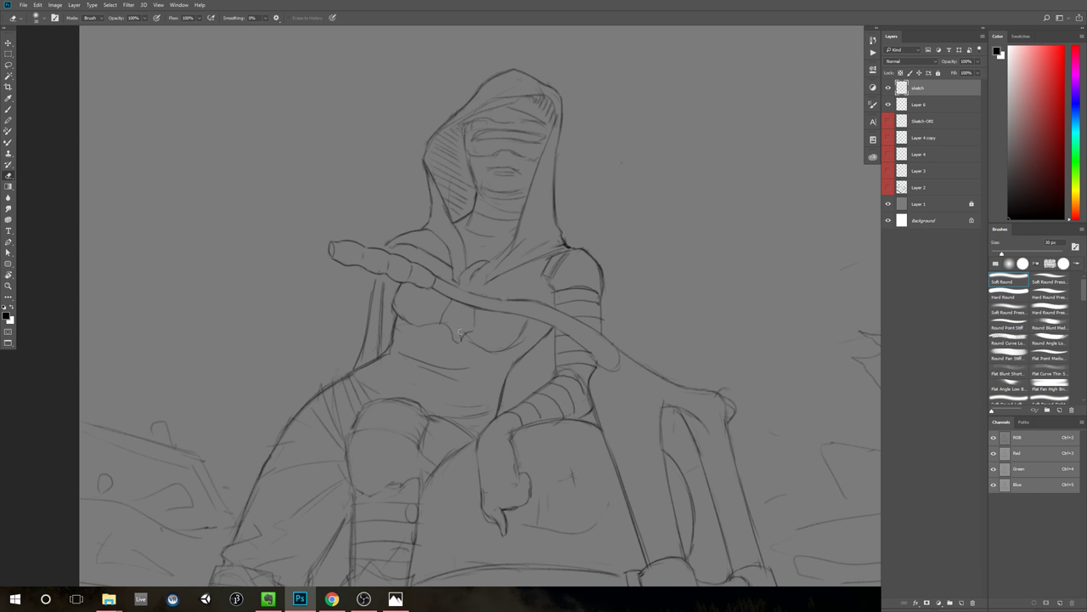
key("b")
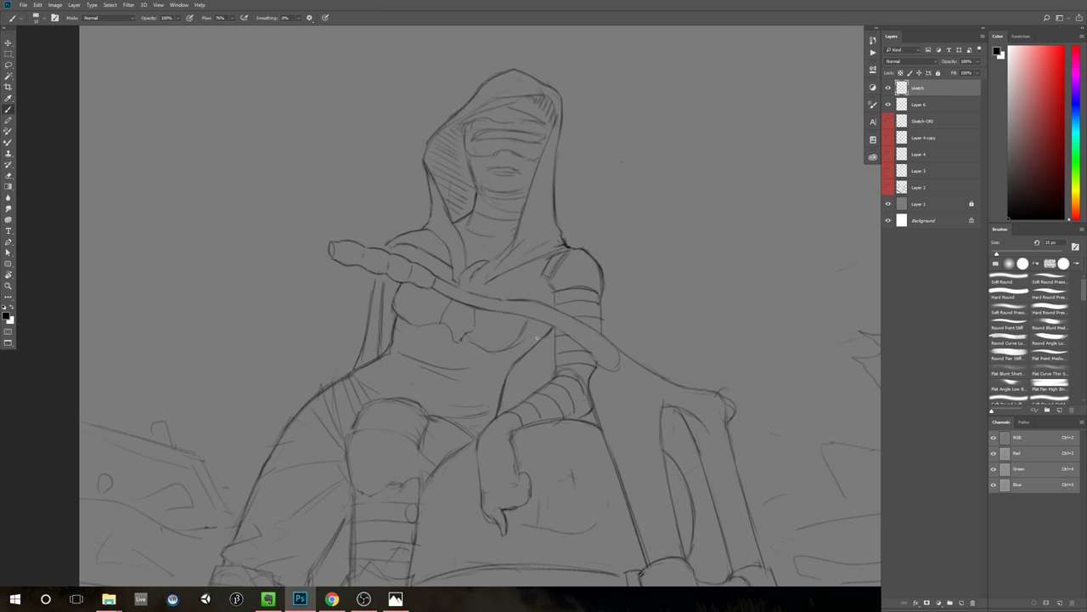
left_click_drag(537, 339, 460, 386)
left_click_drag(542, 337, 566, 327)
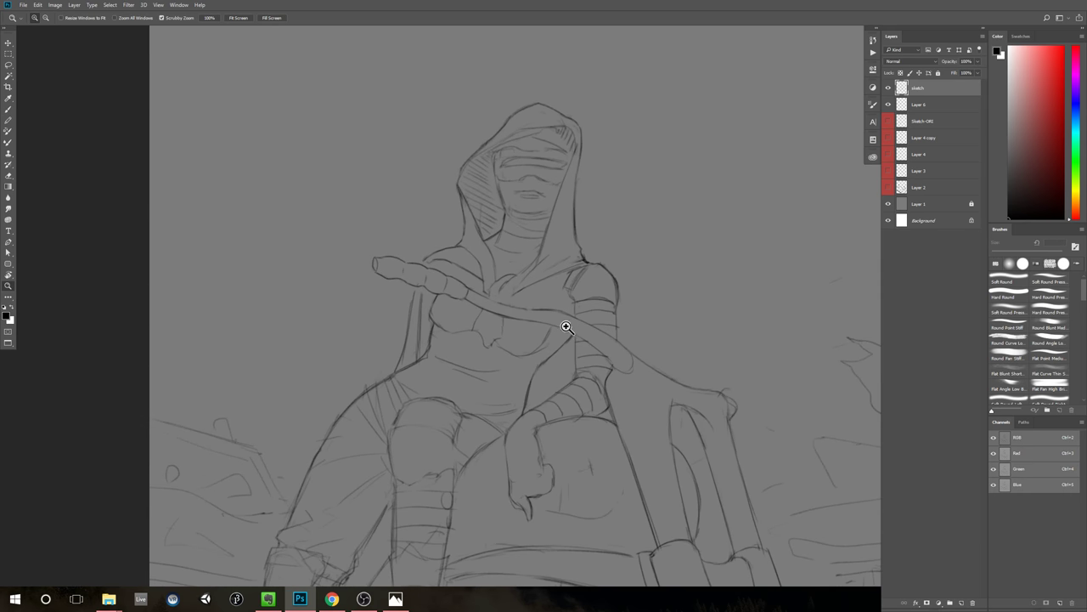
Step: Erase the ragged tip of the hanging scarf end and redraw it with cleaner edges between the chest contours
key("e")
mouse_move(488, 349)
left_mouse_down()
mouse_move(479, 332)
mouse_move(469, 344)
left_mouse_up()
key("b")
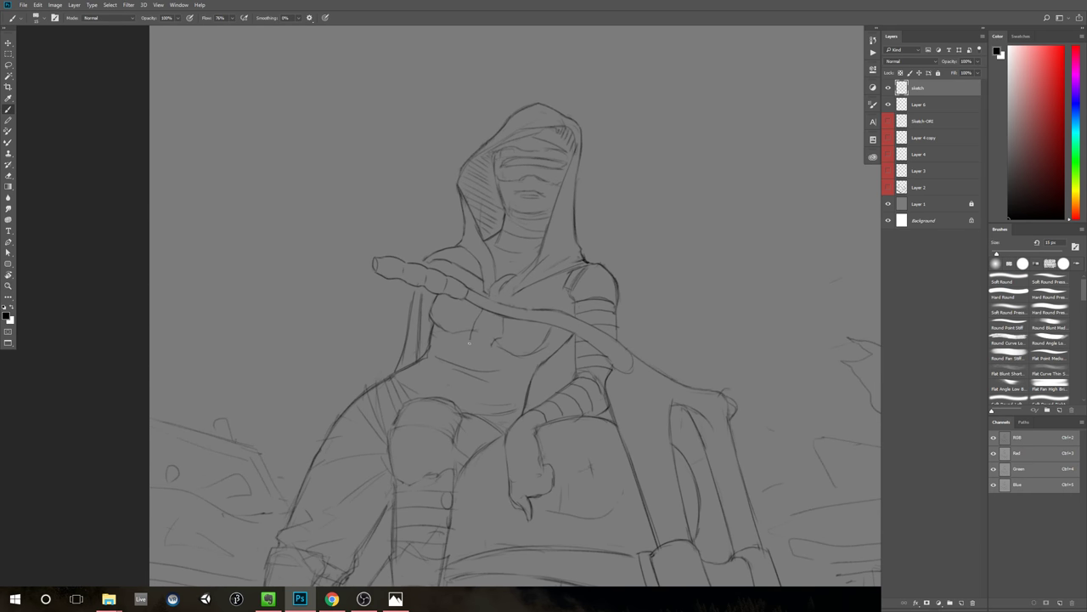
key("e")
mouse_move(500, 338)
left_mouse_down()
mouse_move(493, 345)
mouse_move(498, 337)
left_mouse_up()
key("b")
key("e")
key("b")
key("e")
key("b")
Step: Refine the collar knot's folds above the shaft and tidy the neck lines inside the hood
mouse_move(571, 323)
left_mouse_down("ctrl")
mouse_move(560, 328)
mouse_move(577, 324)
left_mouse_up("ctrl")
left_click_drag(498, 304, 502, 278)
key("e")
key("b")
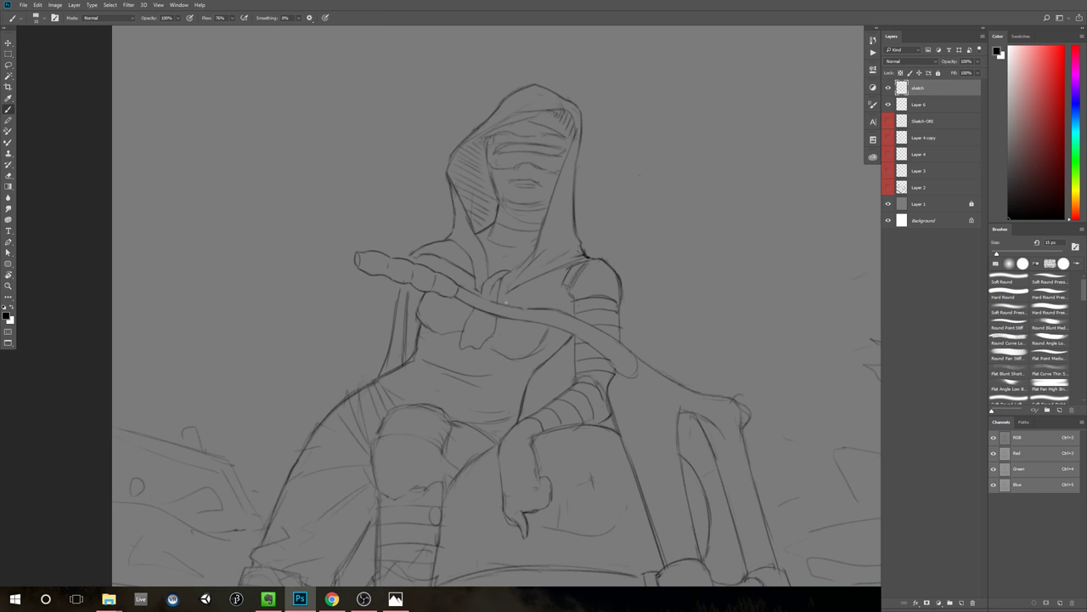
left_click_drag(499, 291, 507, 274)
key("e")
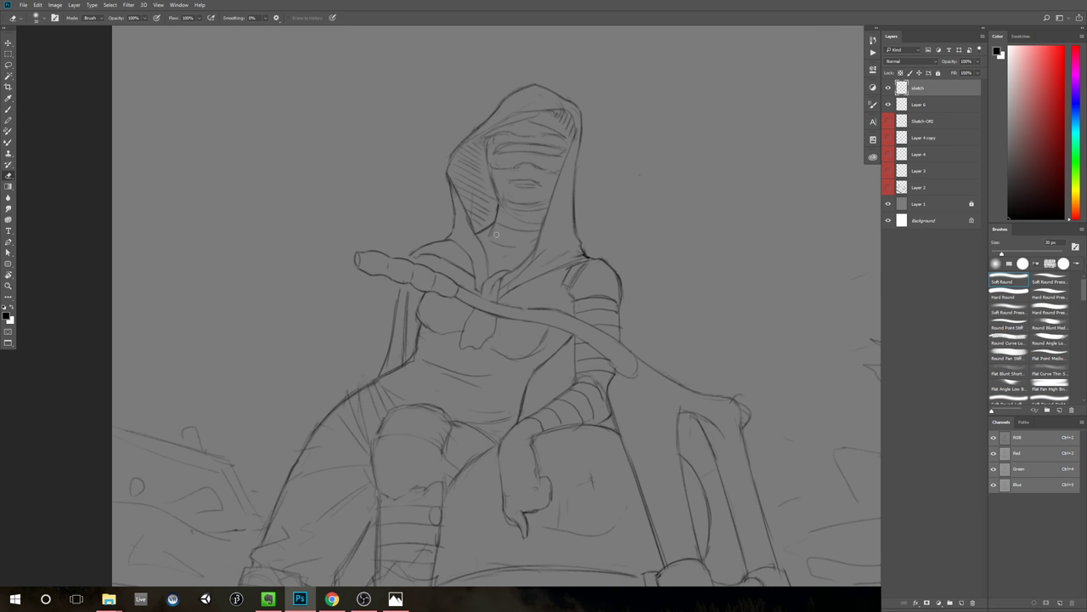
key("b")
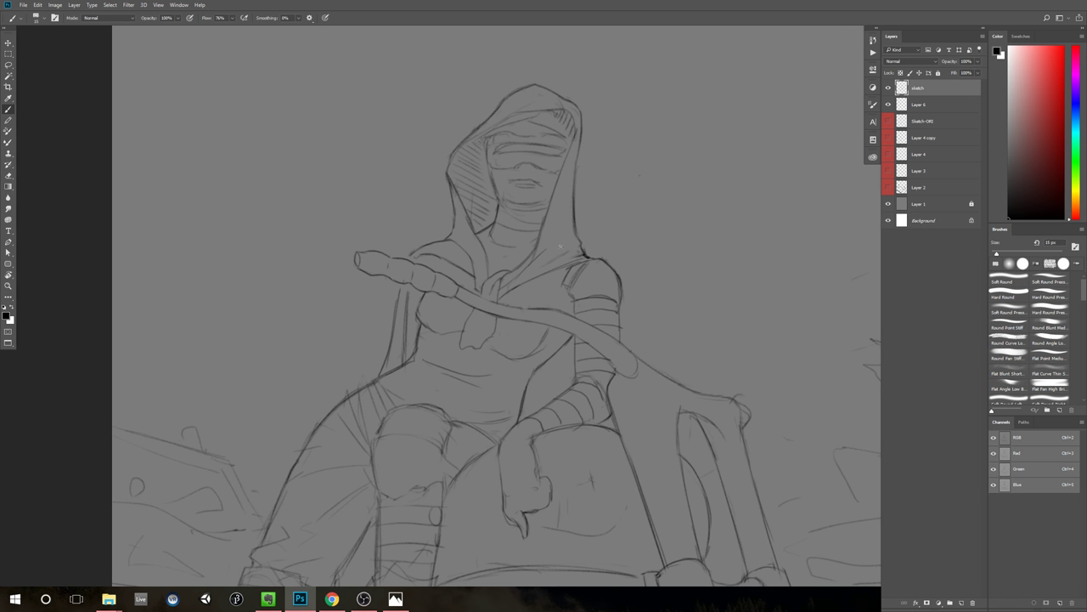
left_click_drag(538, 241, 505, 251)
Step: Review the new collar knot and scarf end up close and against the whole composition
key("ctrl+space")
left_click_drag(553, 291, 497, 324)
key("ctrl+space")
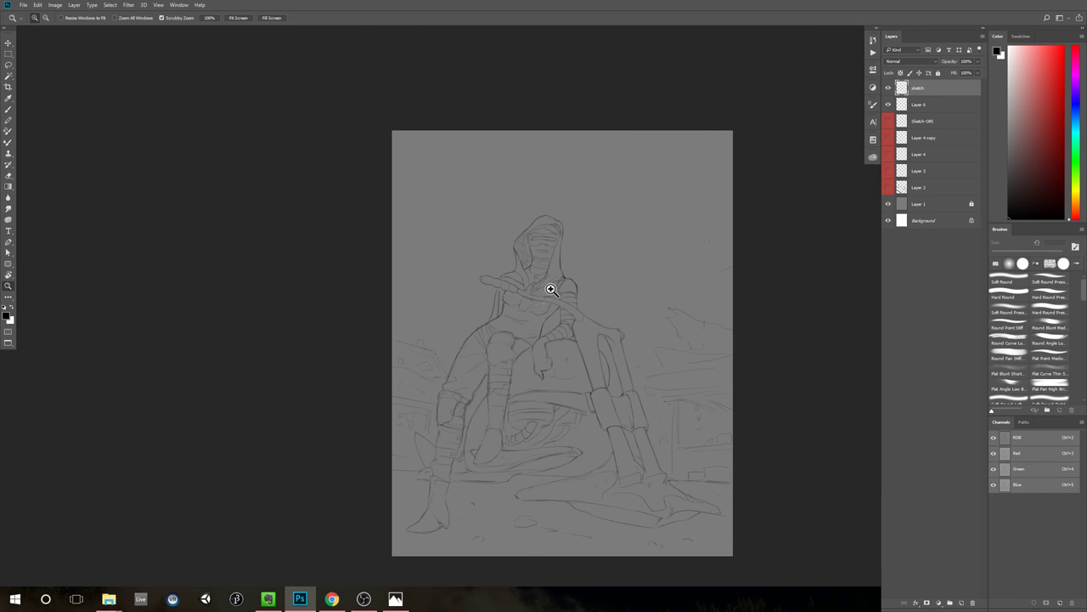
left_click(550, 288)
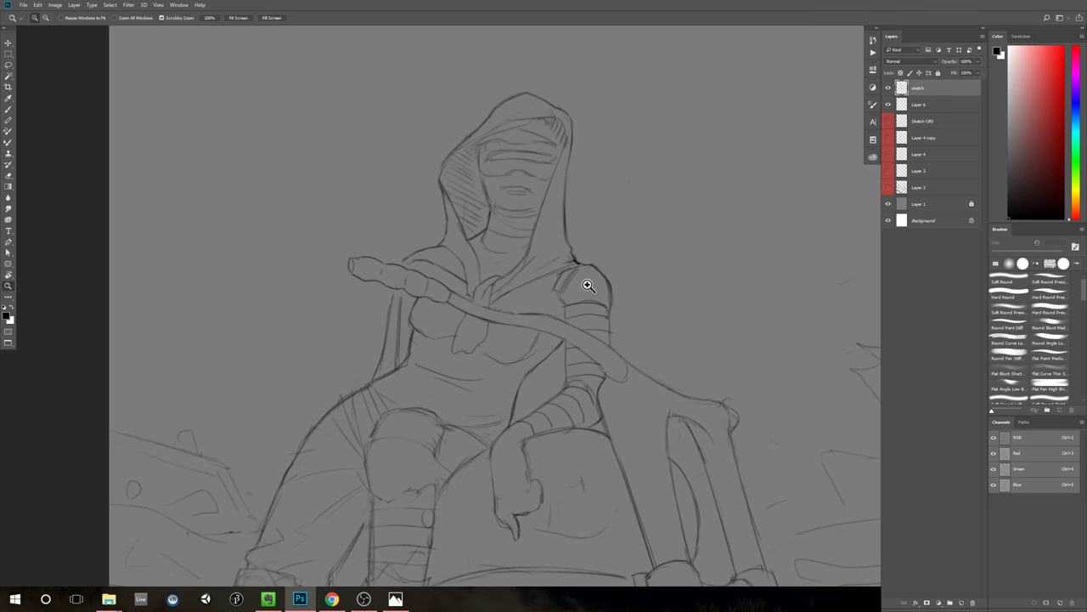
left_click_drag(587, 285, 556, 289)
key("space")
mouse_move(651, 291)
left_mouse_down()
mouse_move(639, 253)
mouse_move(616, 278)
left_mouse_up()
key("ctrl+space")
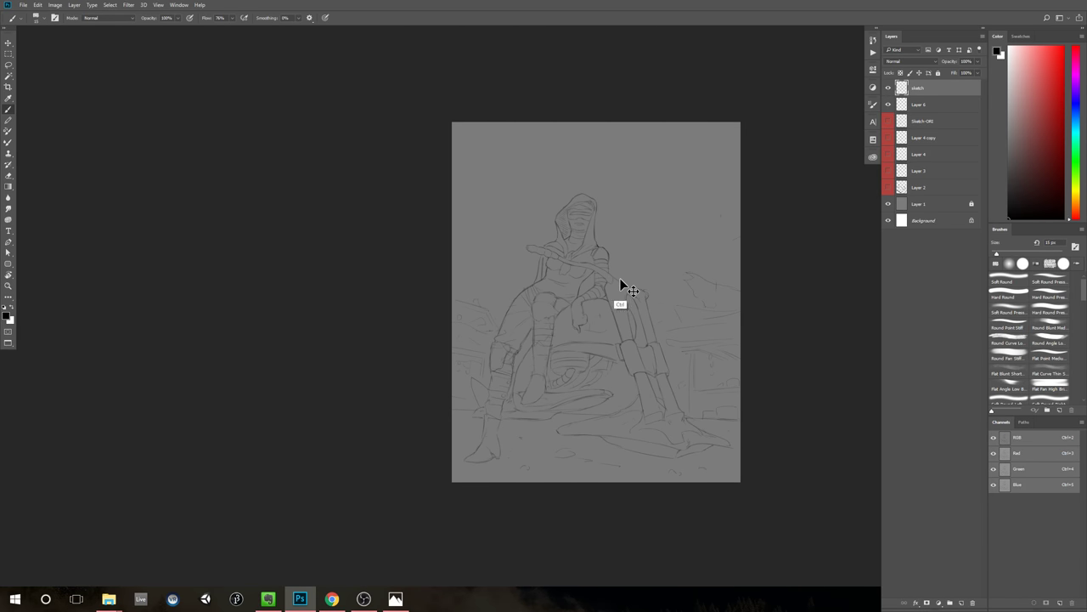
key("ctrl+plus")
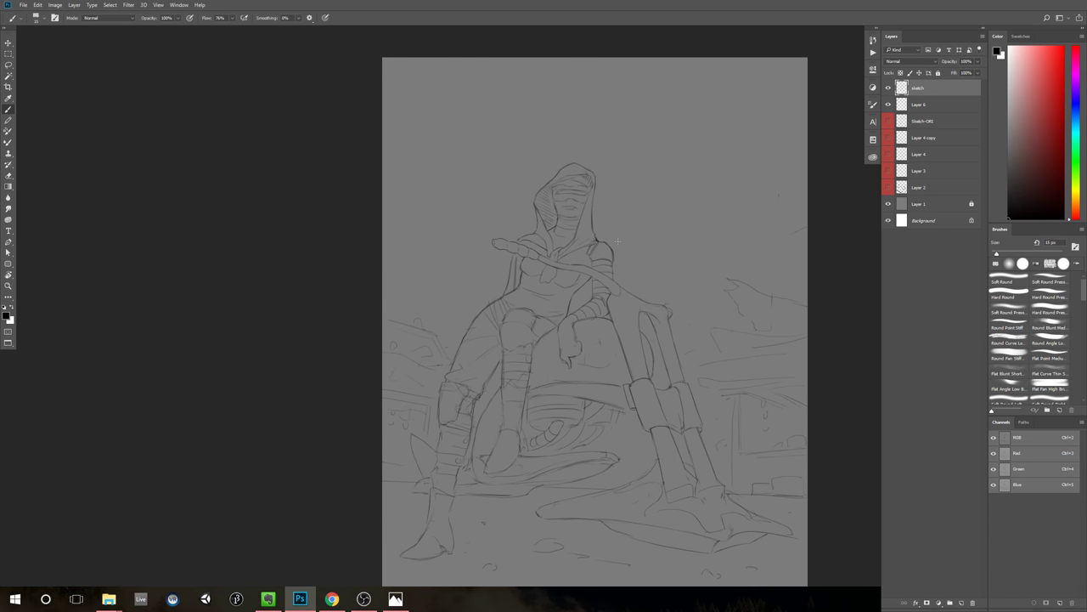
key("ctrl+space")
left_click_drag(647, 240, 618, 244)
key("space")
mouse_move(683, 270)
left_mouse_down()
mouse_move(593, 289)
mouse_move(640, 271)
left_mouse_up()
key("ctrl+space")
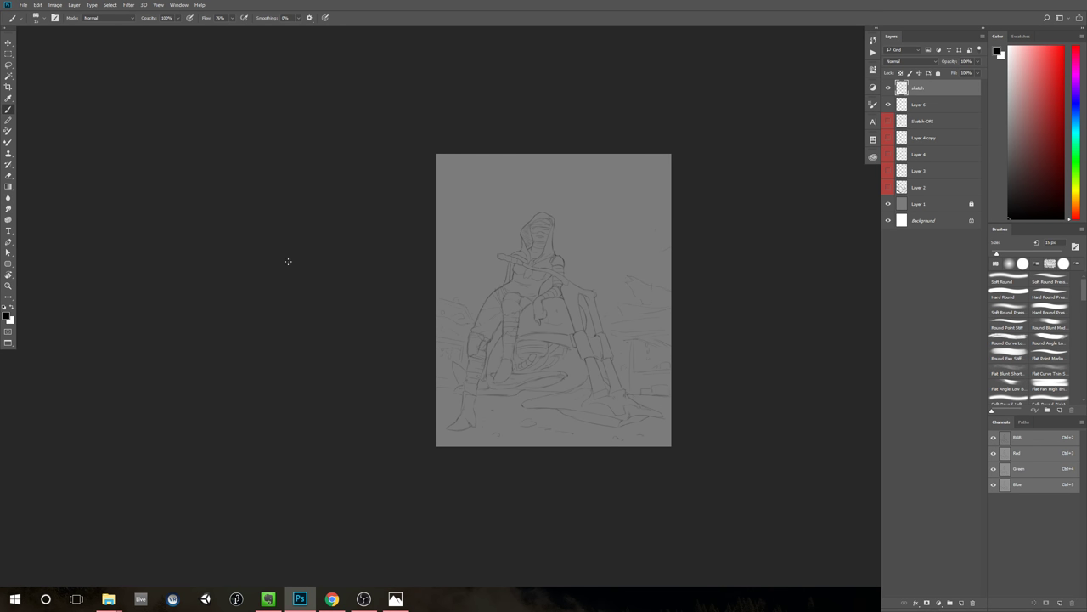
Step: Flip the canvas horizontally and frame the figure's upper body
left_click(74, 4)
mouse_move(139, 83)
left_click(177, 118)
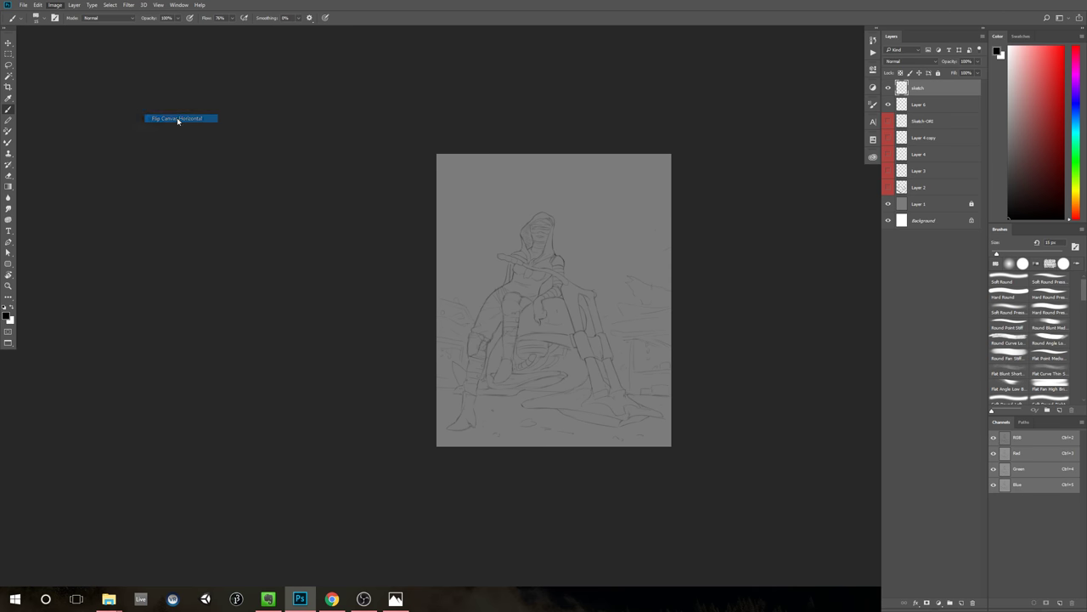
left_click_drag(701, 253, 638, 272)
left_click_drag(522, 301, 564, 283)
Step: Clean up the cloak lines behind the torso and redraw the chest outline beneath the weapon's grip on the mirrored figure
key("b")
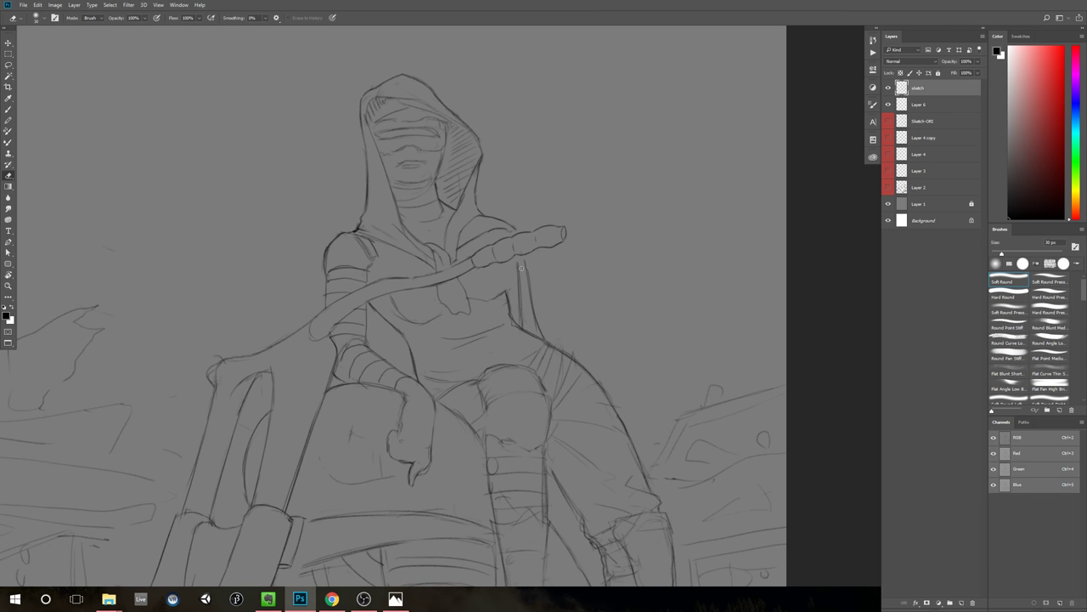
key("b")
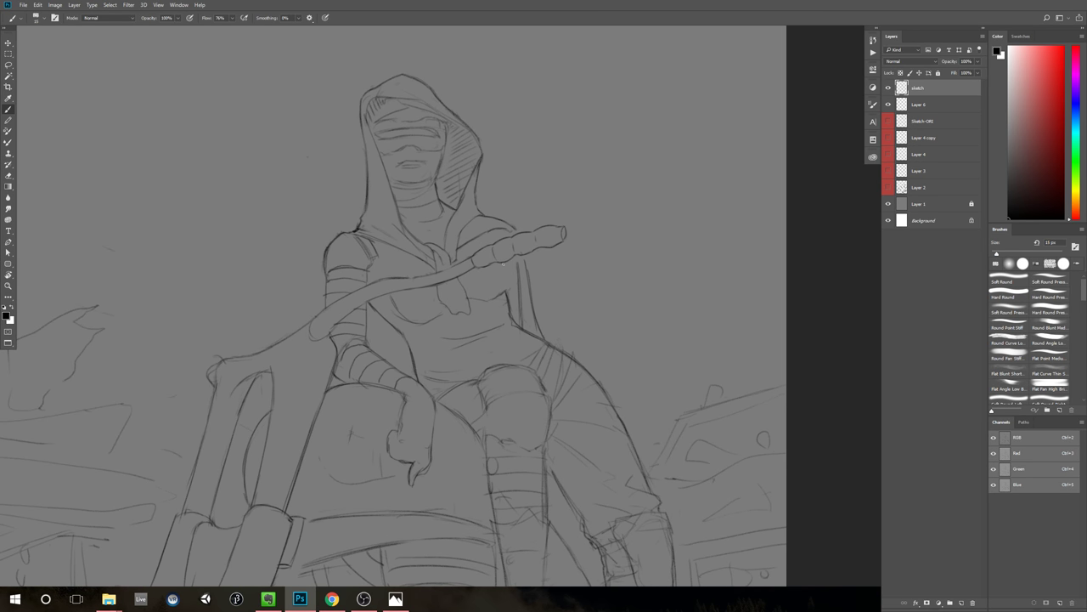
left_click_drag(503, 264, 507, 286)
key("ctrl+space")
left_click_drag(574, 359, 486, 365)
key("ctrl+space")
left_click_drag(513, 331, 619, 328)
key("e")
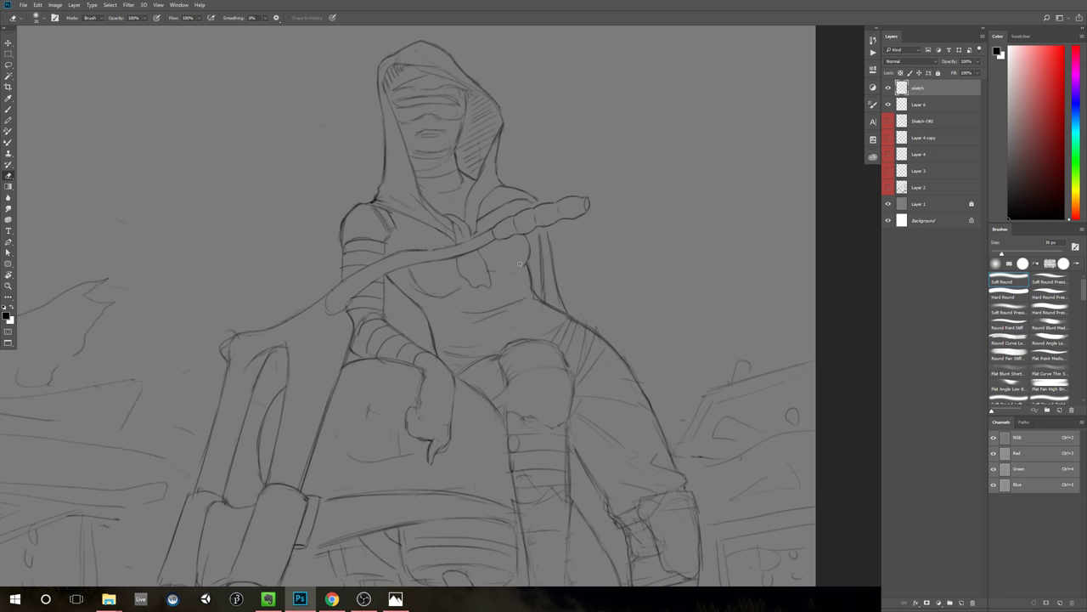
key("b")
left_click_drag(624, 324, 567, 363)
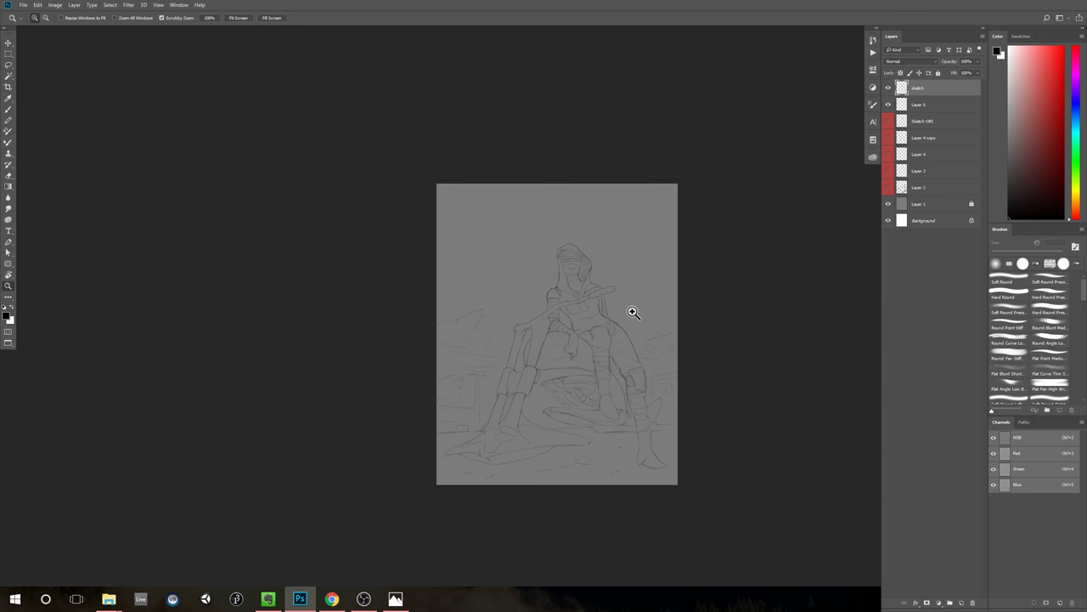
Step: Try to draw a raised collar around the neck below the chin
left_click_drag(637, 302, 658, 280)
left_click_drag(503, 309, 494, 318)
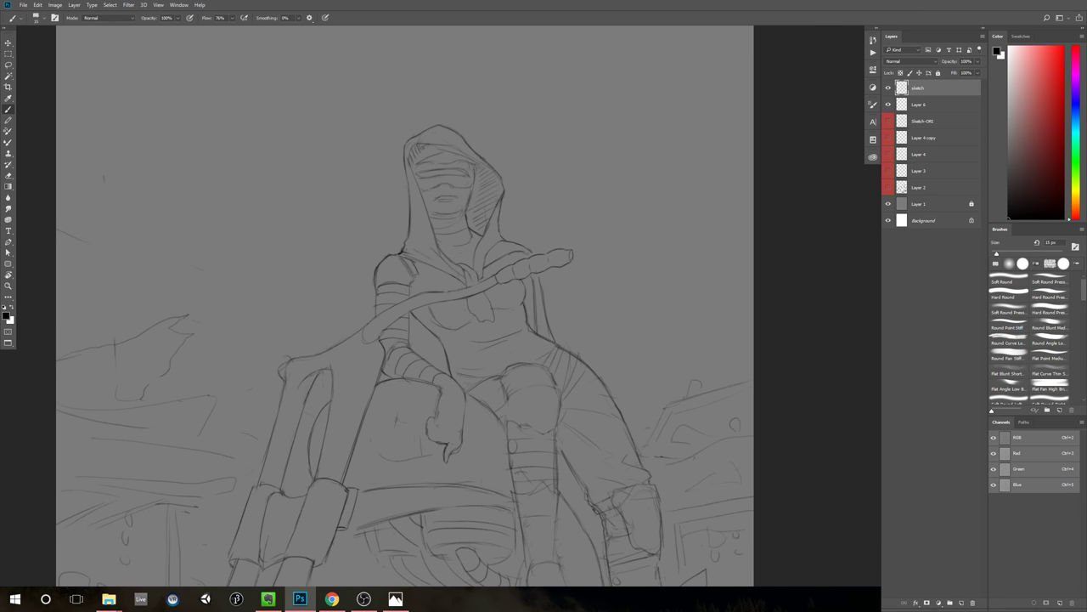
left_click_drag(604, 360, 523, 332)
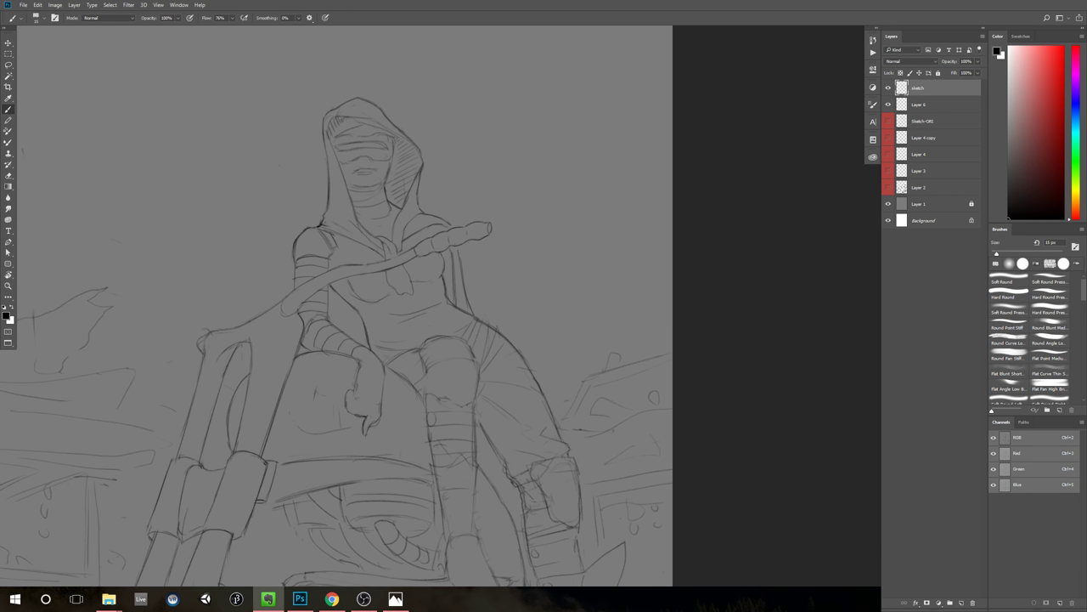
mouse_move(354, 204)
left_mouse_down()
mouse_move(368, 214)
mouse_move(393, 198)
left_mouse_up()
key("ctrl+z")
left_click_drag(366, 214, 392, 216)
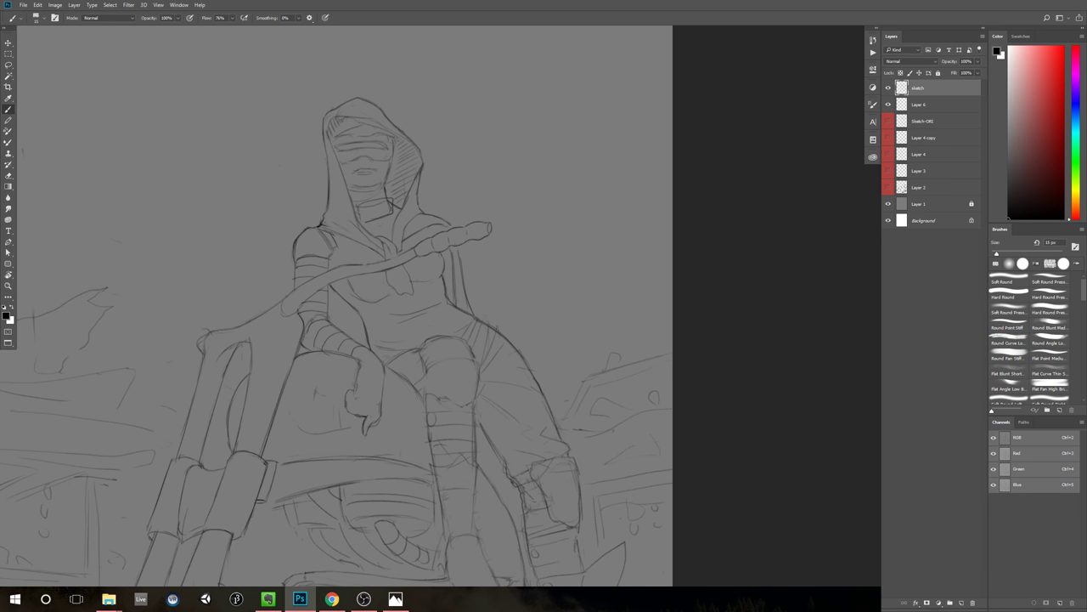
mouse_move(472, 262)
left_mouse_down()
mouse_move(433, 280)
mouse_move(469, 273)
left_mouse_up()
key("ctrl+alt+z")
key("ctrl+alt+z")
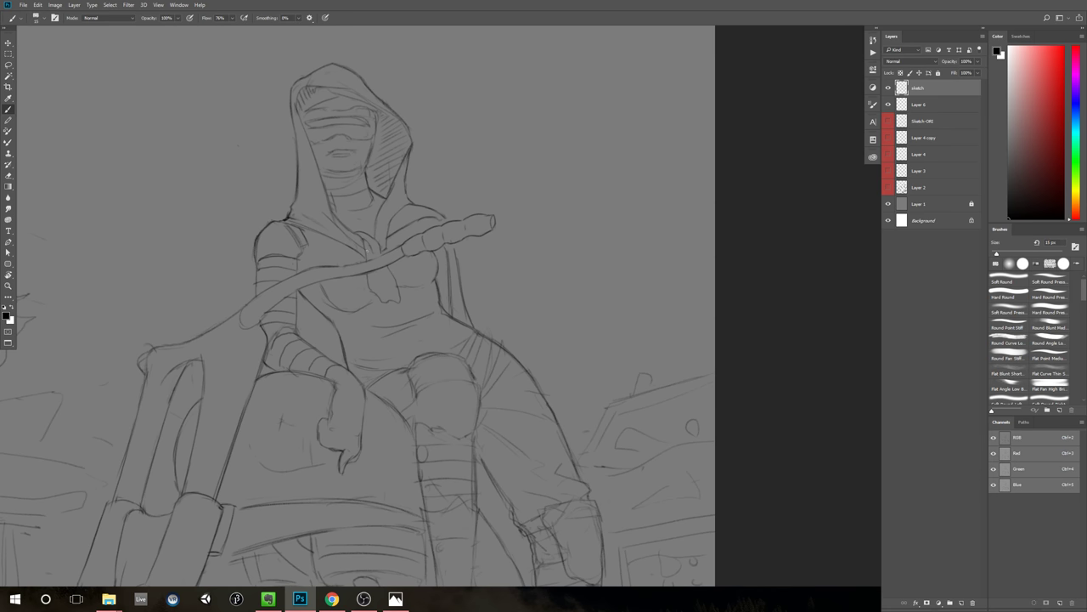
Step: Sketch the outline of a high collar-like mask below the figure's mouth, inside the hood, and trim its stray edges
scroll(444, 219, "down", 4)
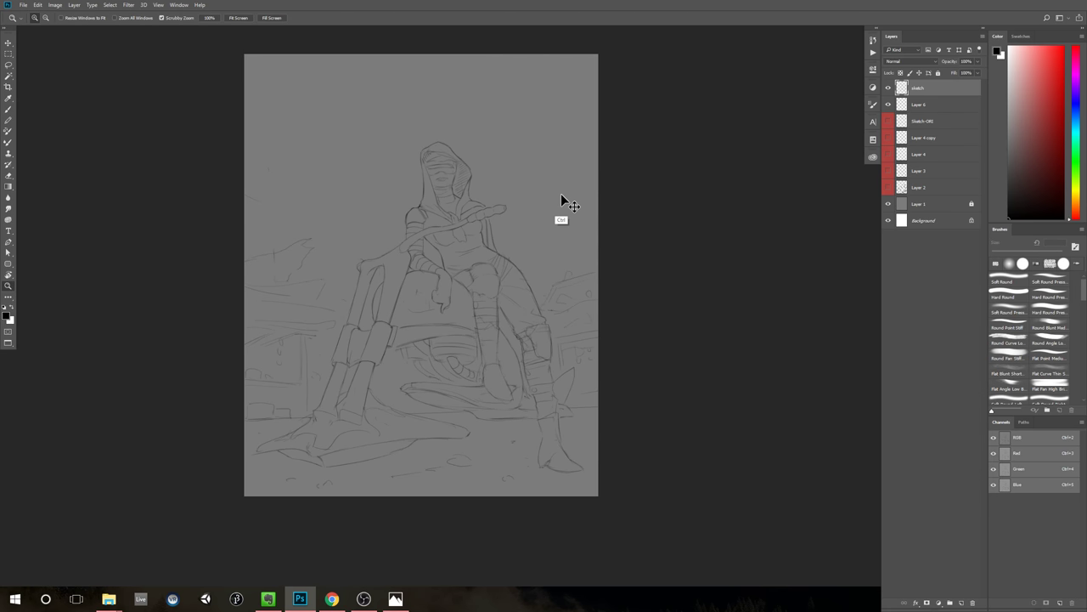
scroll(583, 204, "down", 2)
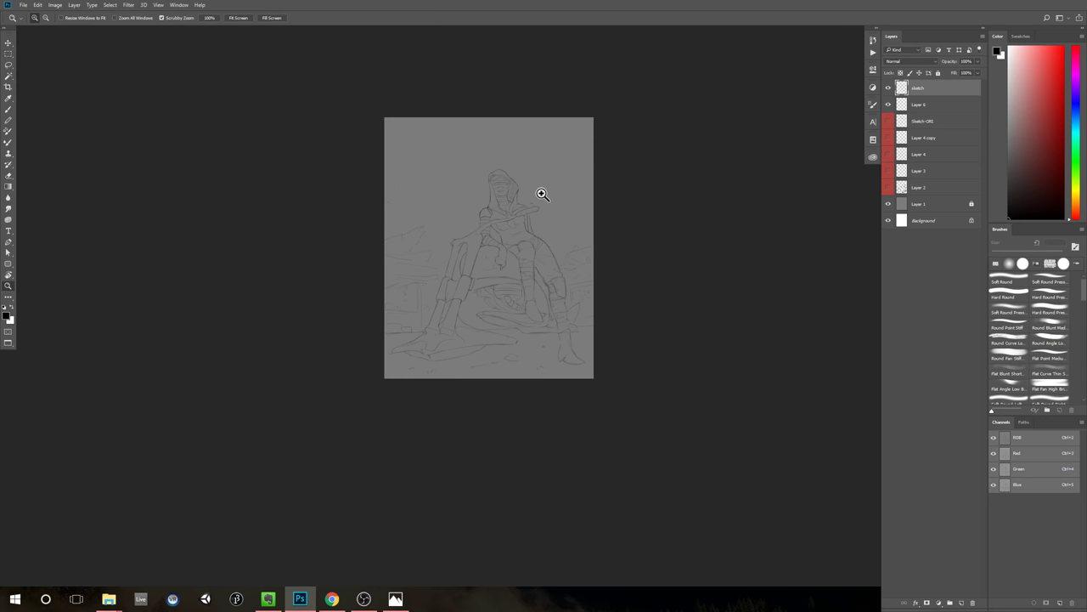
scroll(542, 193, "up", 1)
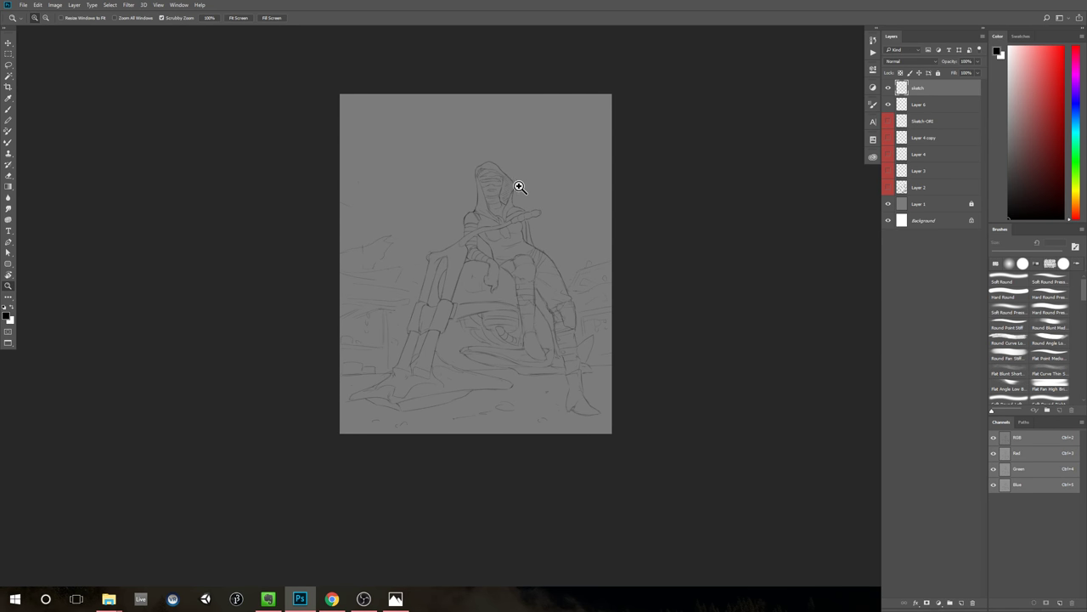
scroll(527, 184, "up", 3)
left_click_drag(687, 199, 616, 179)
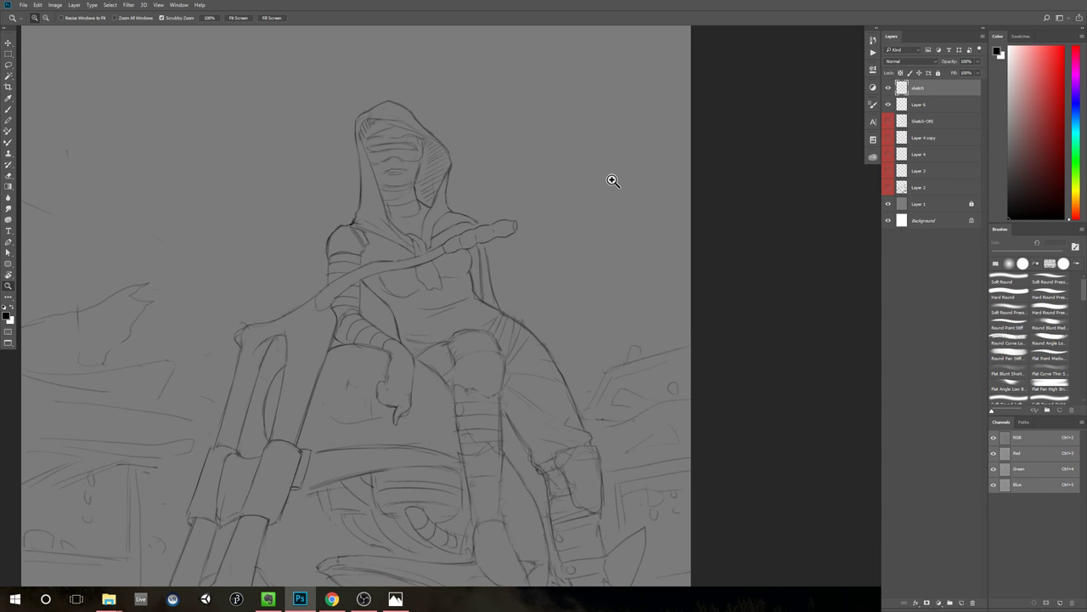
key("b")
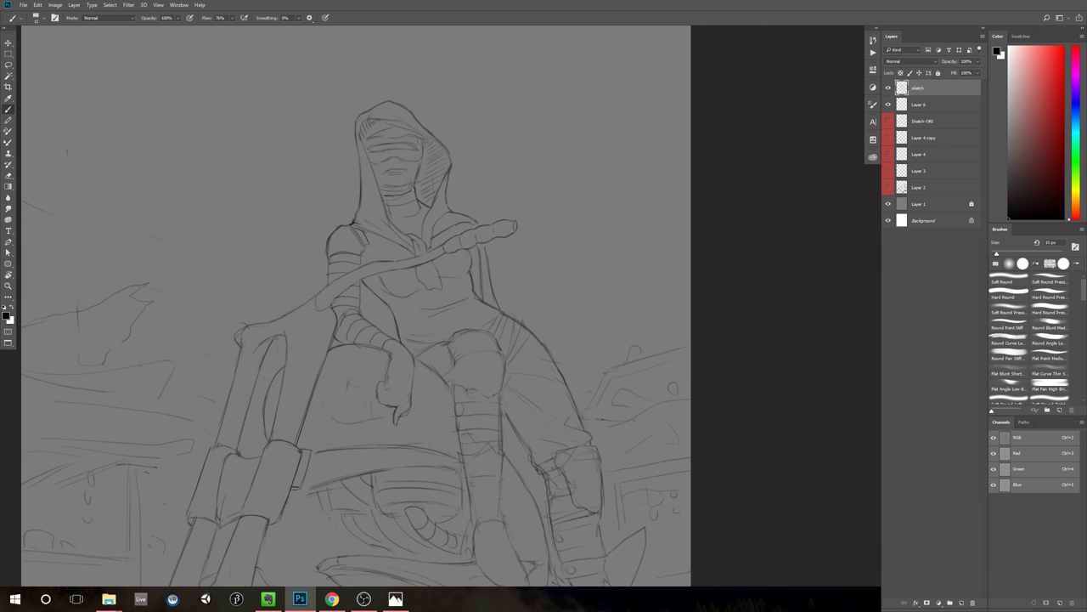
key("e")
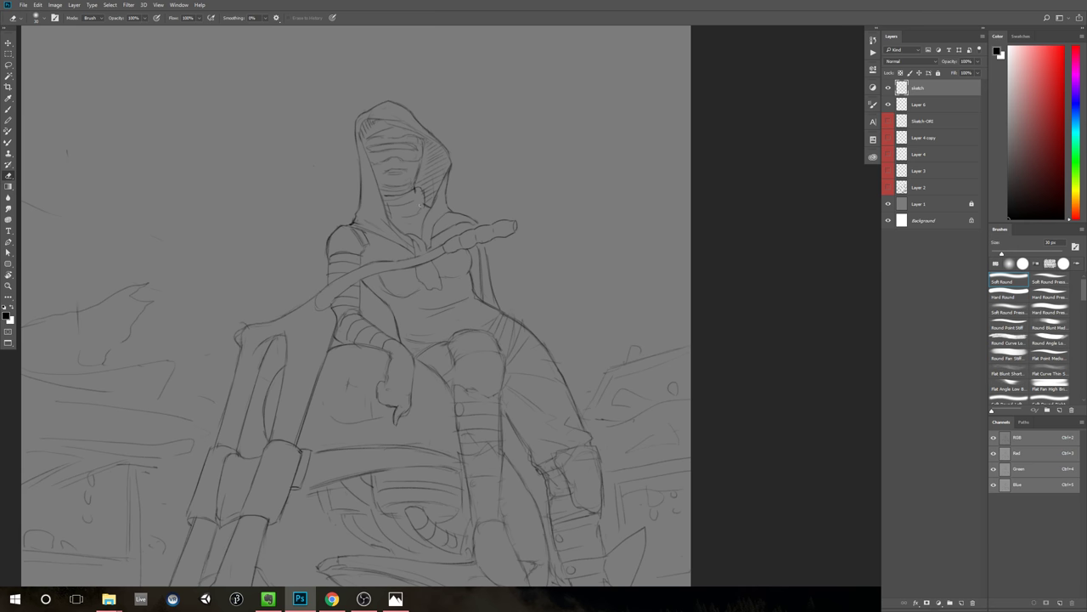
key("b")
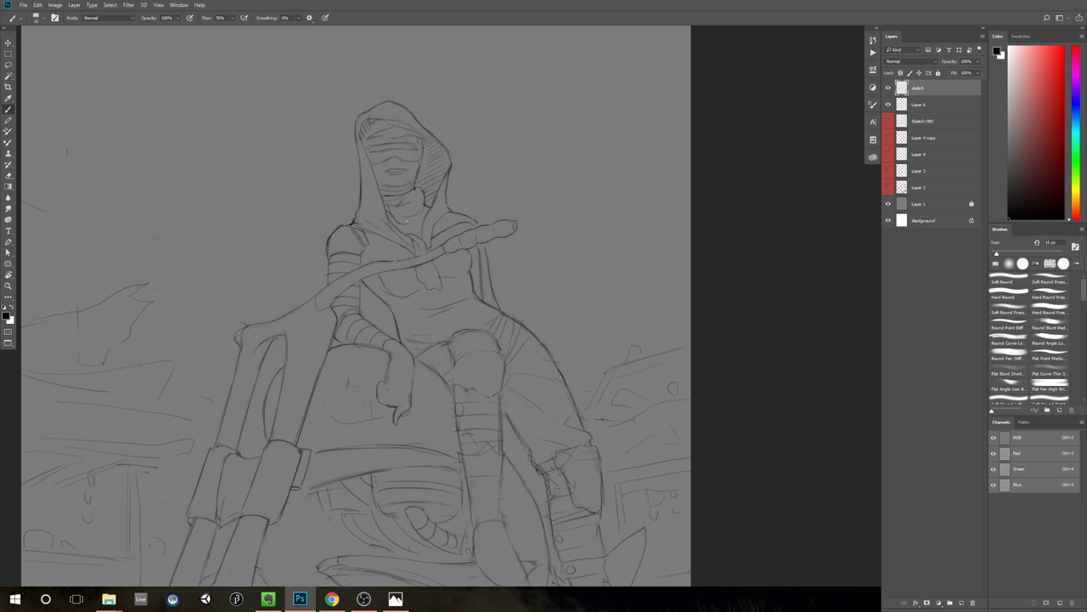
Step: Add an oval vent with hatched lines at the lower front of the mask
left_click_drag(399, 218, 411, 208)
mouse_move(404, 213)
left_mouse_down()
mouse_move(420, 211)
mouse_move(404, 218)
left_mouse_up()
key("e")
key("b")
mouse_move(542, 219)
left_mouse_down()
mouse_move(515, 218)
mouse_move(536, 224)
left_mouse_up()
left_click_drag(506, 222, 533, 223)
left_click(532, 223)
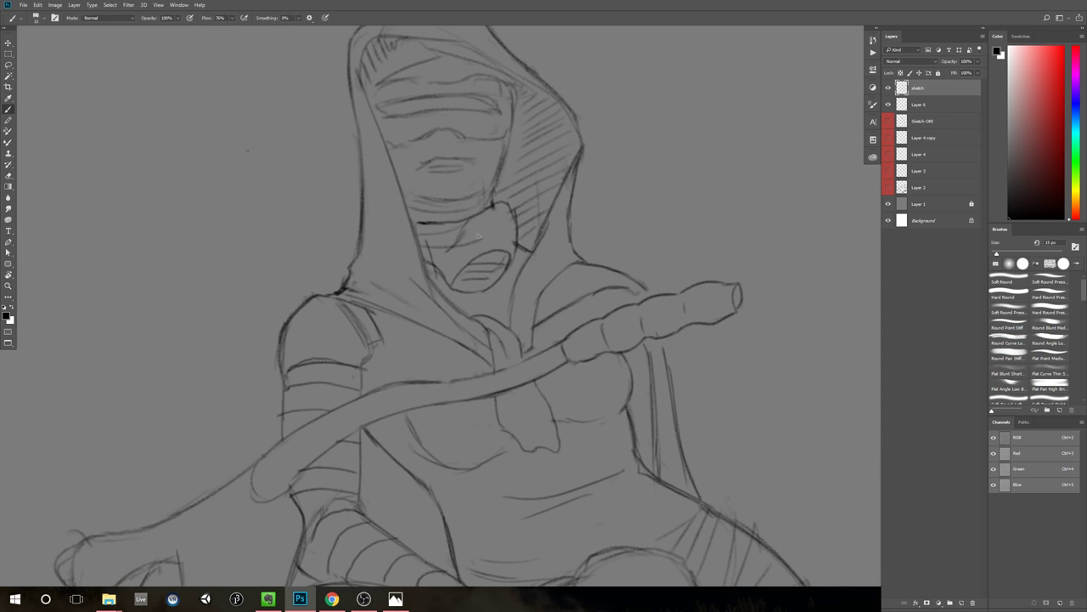
Step: Erase the stray lines inside the mask, firm up its upper rim and add three small holes on its side
key("e")
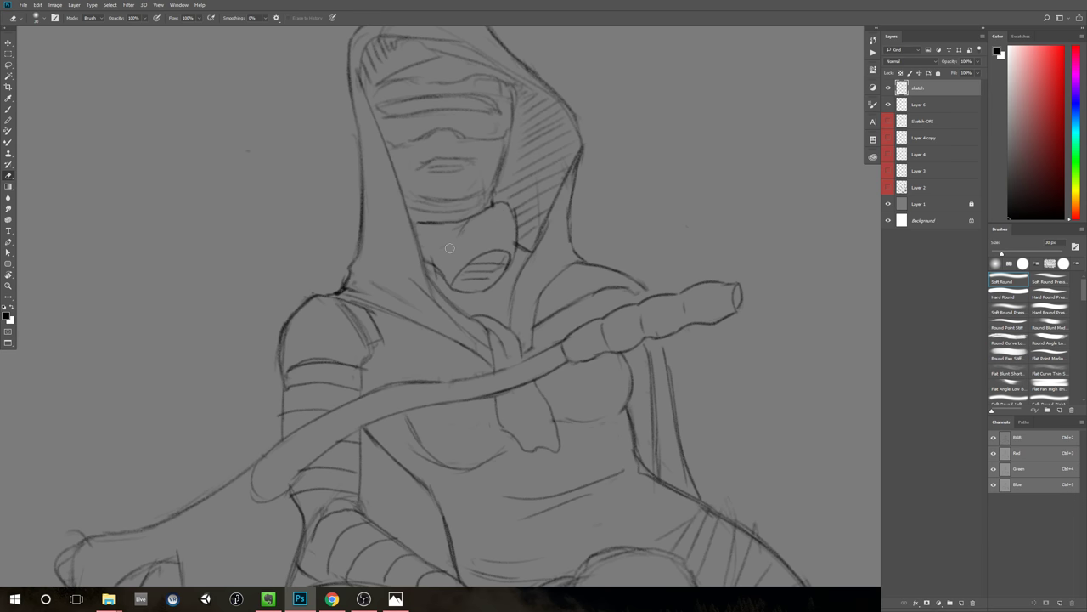
key("b")
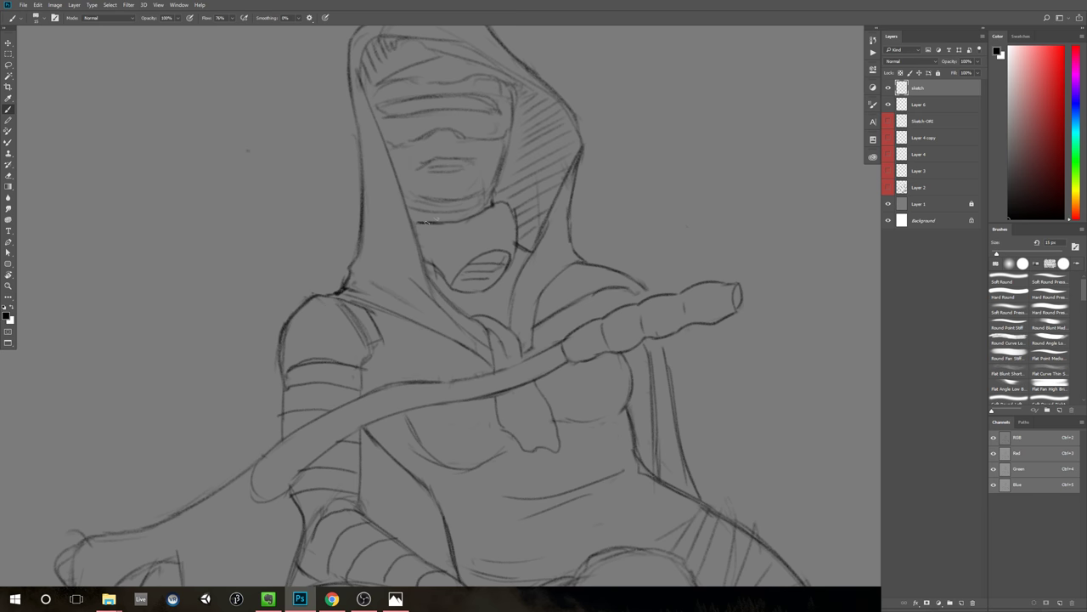
left_click_drag(413, 224, 425, 221)
key("e")
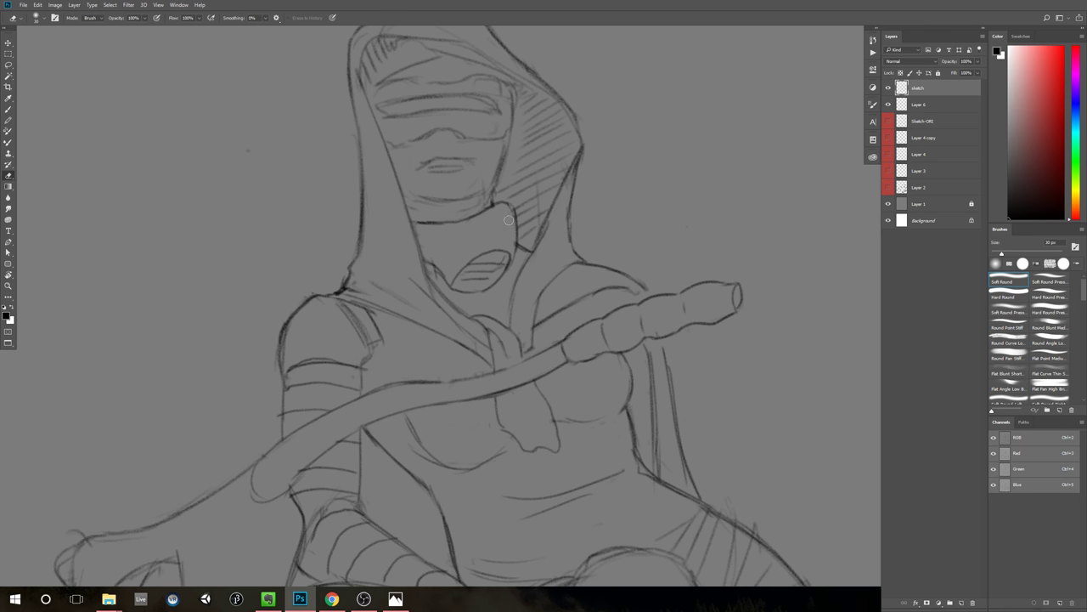
key("b")
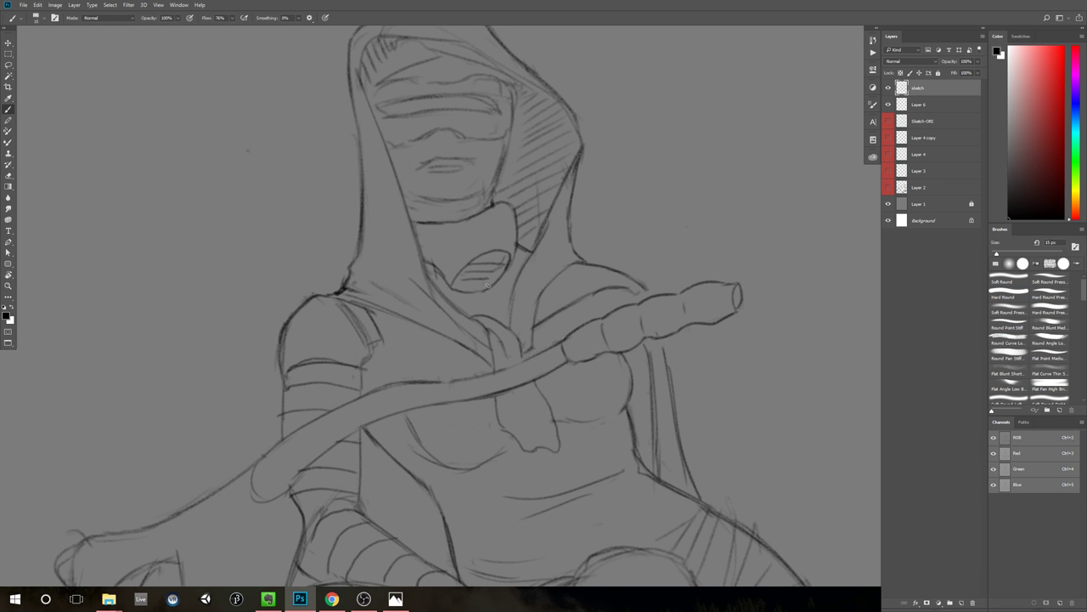
key("e")
key("b")
left_click(466, 229)
left_click(452, 246)
left_click(444, 262)
Step: Review the new mask up close and against the whole composition
left_click_drag(575, 249, 522, 280)
left_click_drag(633, 255, 609, 244)
left_click_drag(616, 246, 569, 276)
left_click(582, 282, "alt")
left_click(620, 243)
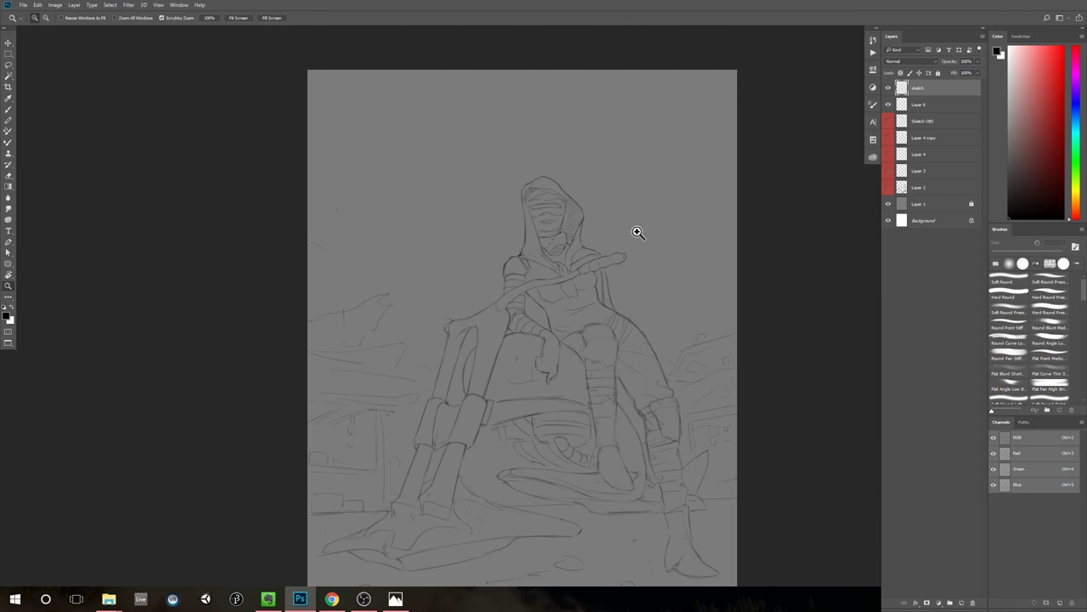
left_click(586, 243)
left_click(554, 248)
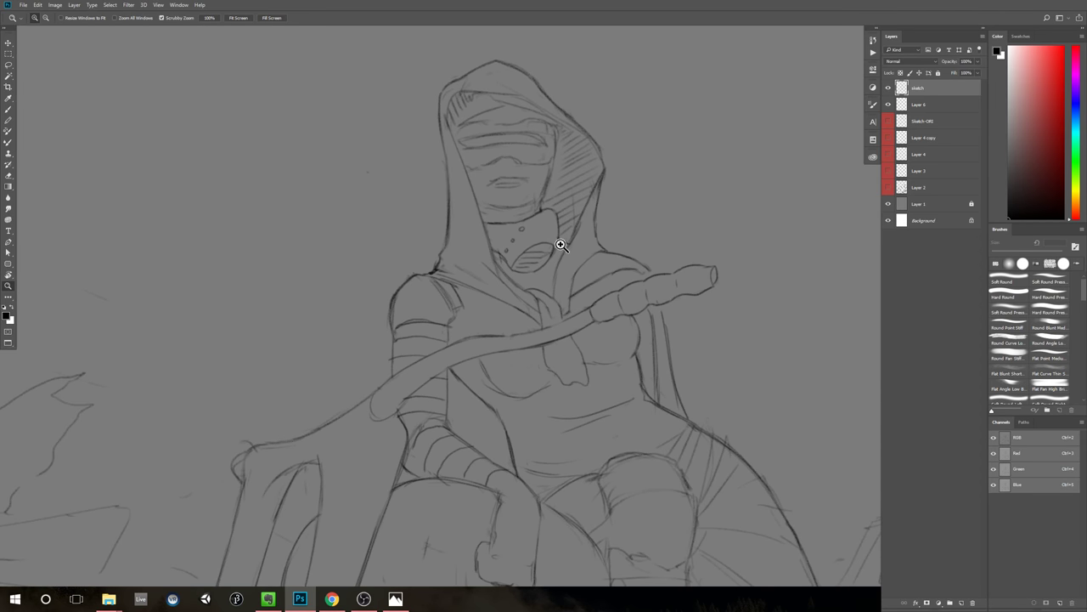
key("b")
left_click_drag(649, 257, 553, 263)
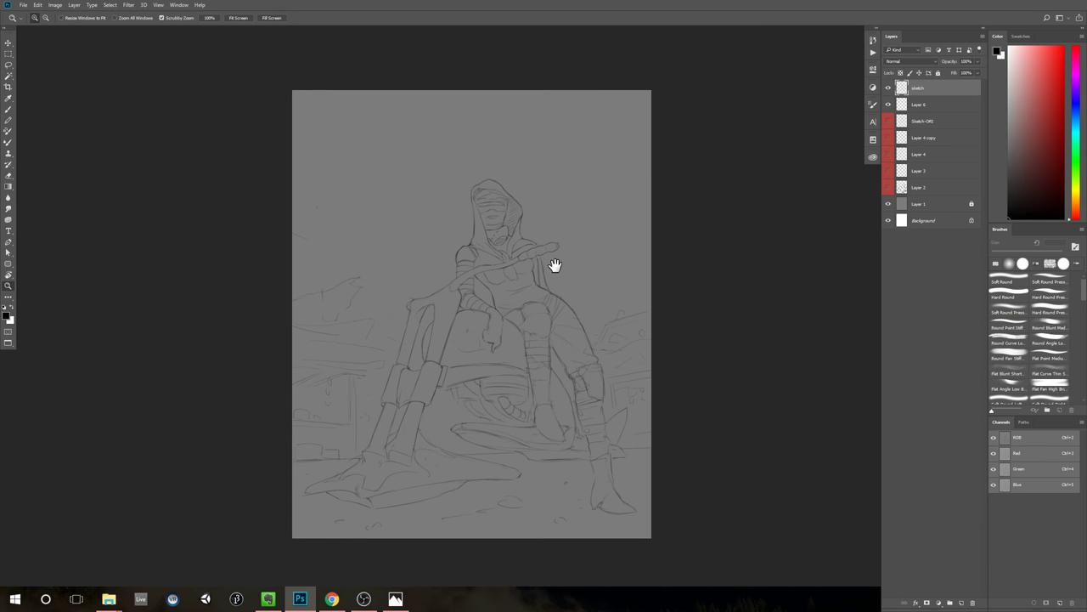
left_click(565, 263, "alt")
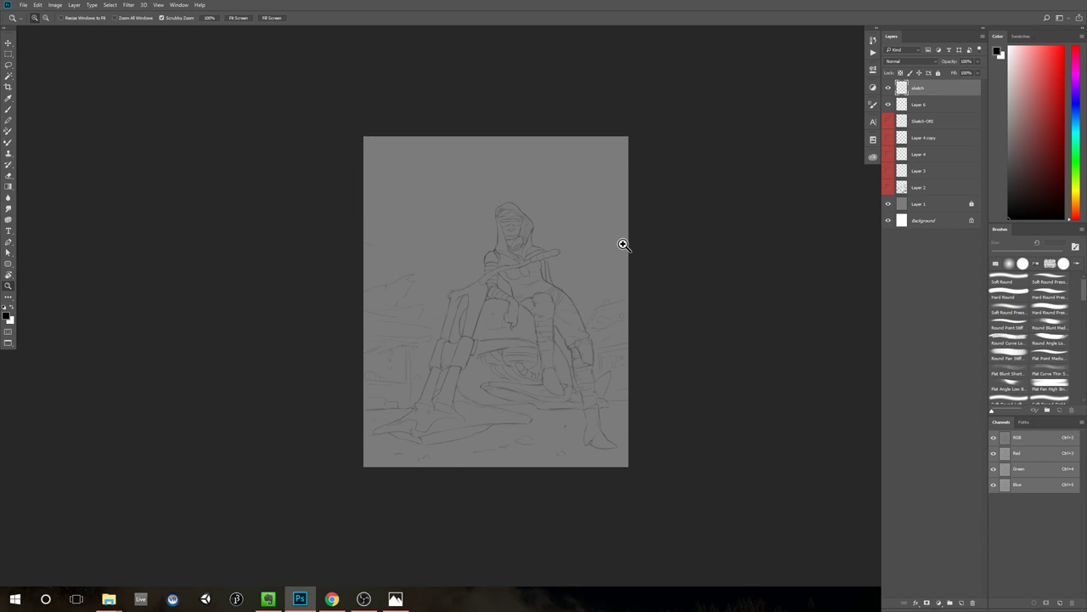
left_click_drag(581, 248, 595, 241)
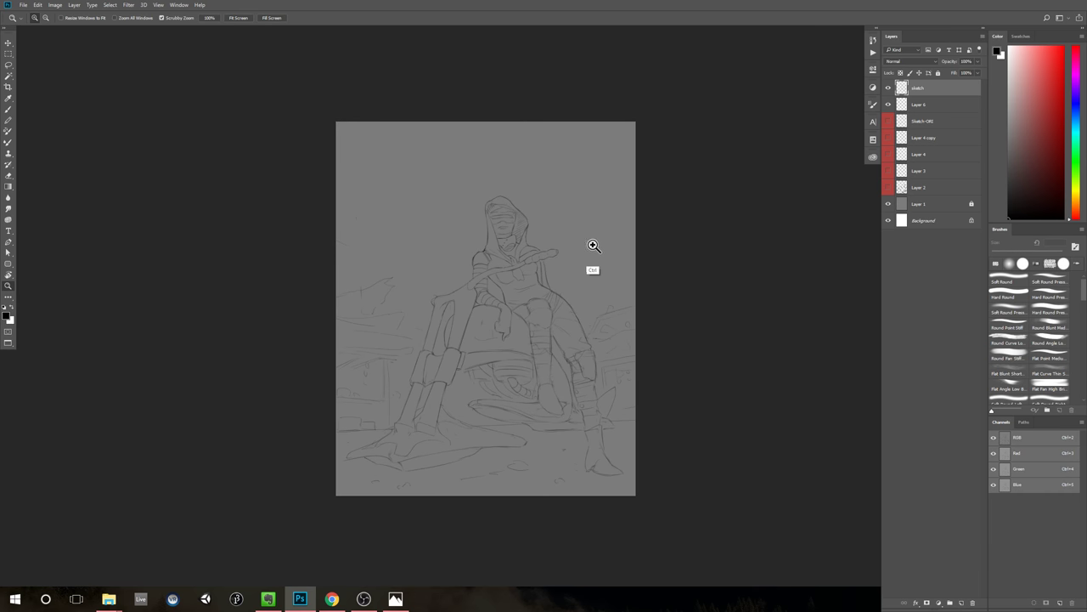
left_click_drag(566, 285, 576, 267)
left_click_drag(576, 264, 597, 249)
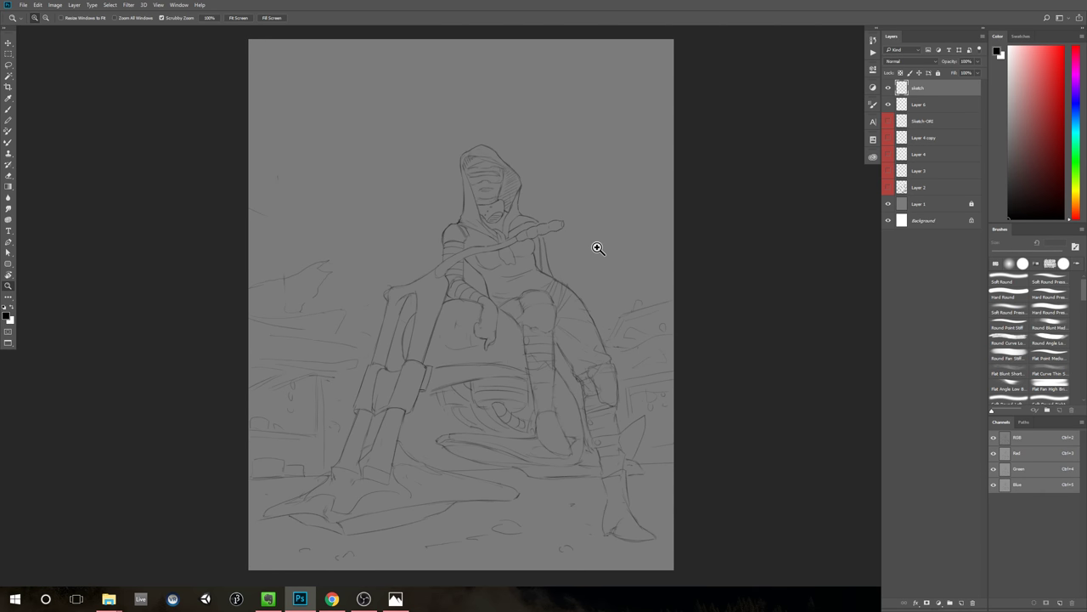
left_click(515, 209)
mouse_move(518, 228)
left_mouse_down()
mouse_move(521, 218)
mouse_move(456, 256)
left_mouse_up()
Step: Erase the wide mask below the mouth and sketch a narrower, rounded respirator with an inner arch in its place
key("e")
mouse_move(467, 219)
left_mouse_down()
mouse_move(495, 201)
mouse_move(480, 205)
mouse_move(484, 195)
mouse_move(497, 192)
mouse_move(504, 224)
mouse_move(487, 241)
mouse_move(457, 238)
mouse_move(486, 257)
left_mouse_up()
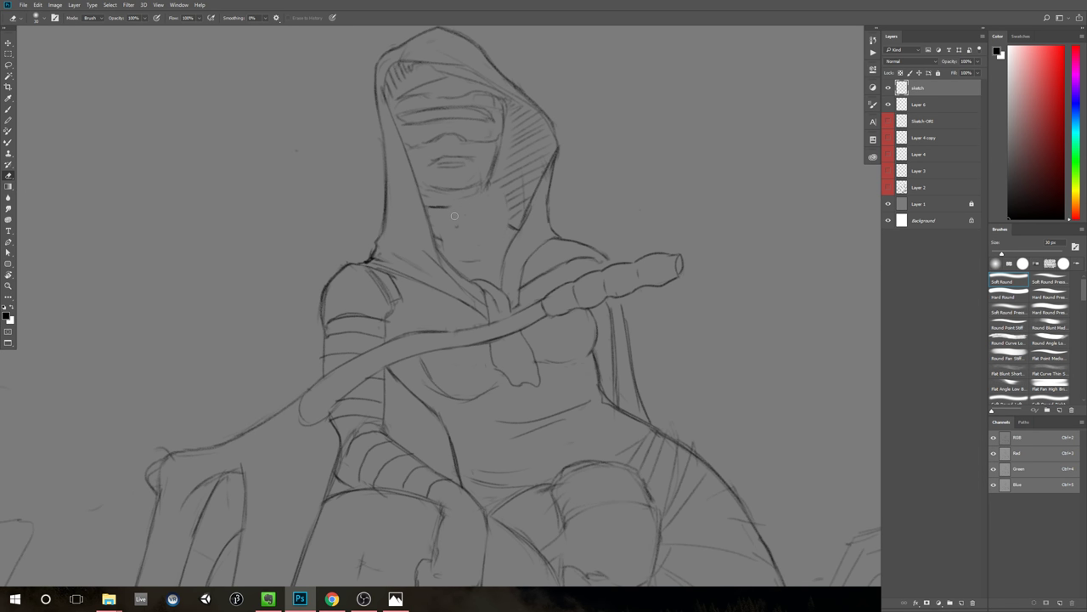
key("b")
mouse_move(463, 199)
left_mouse_down()
mouse_move(494, 236)
mouse_move(490, 203)
mouse_move(431, 230)
mouse_move(468, 255)
mouse_move(463, 230)
mouse_move(486, 221)
mouse_move(490, 244)
mouse_move(500, 230)
mouse_move(492, 242)
mouse_move(498, 197)
mouse_move(520, 181)
mouse_move(501, 223)
left_mouse_up()
key("ctrl+z")
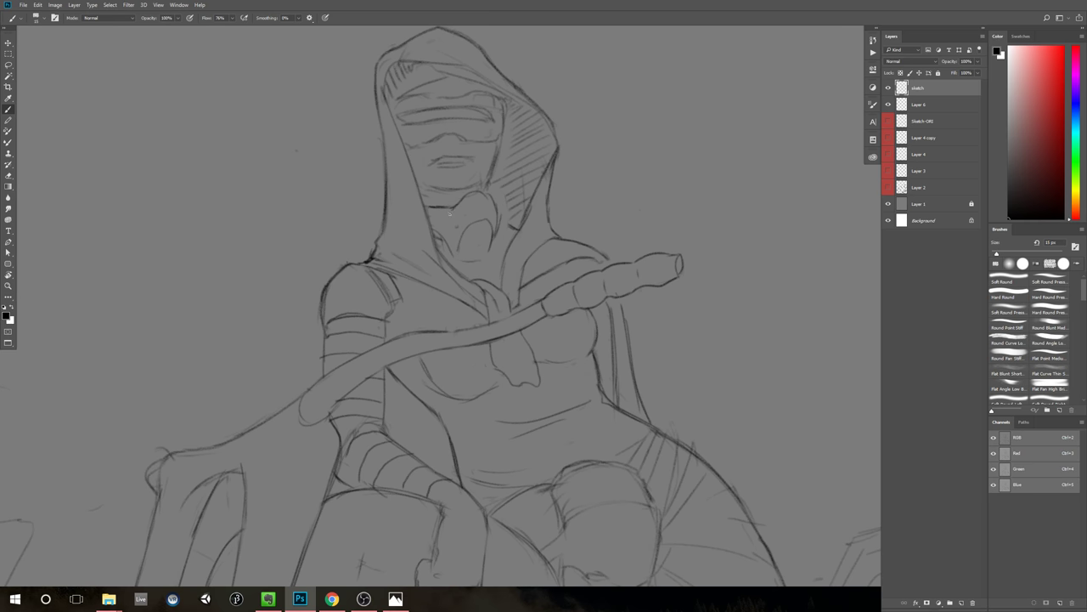
Step: Clean up the respirator's side edge and draw the rim line connecting it to the hood's inner edge
key("e")
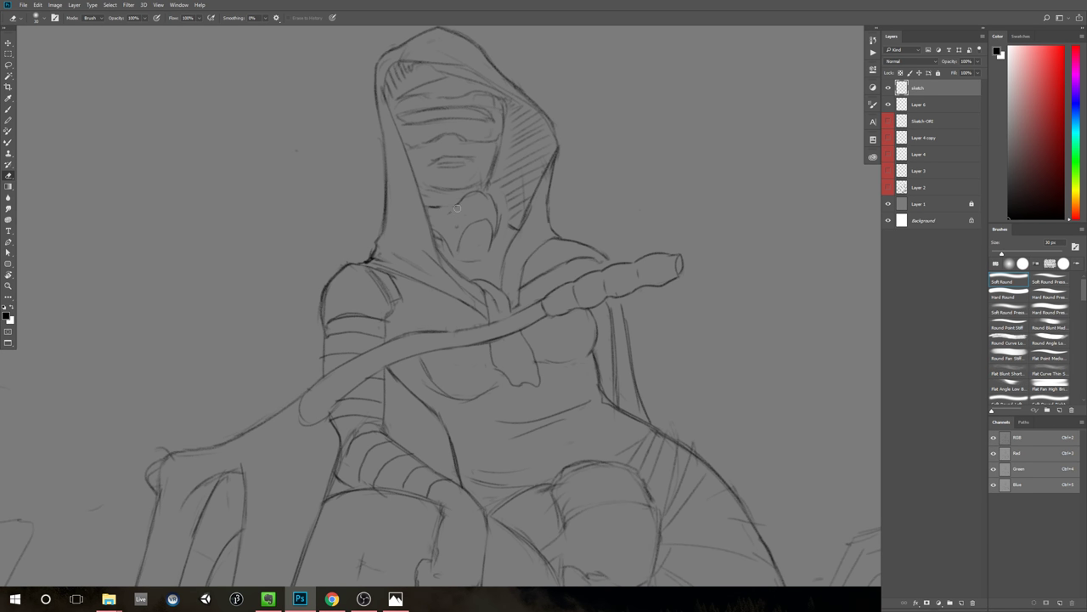
key("b")
left_click_drag(440, 207, 454, 208)
Step: Examine the redrawn respirator at several magnifications and judge how it reads within the full figure
left_click_drag(568, 245, 519, 274)
left_click_drag(518, 274, 443, 261)
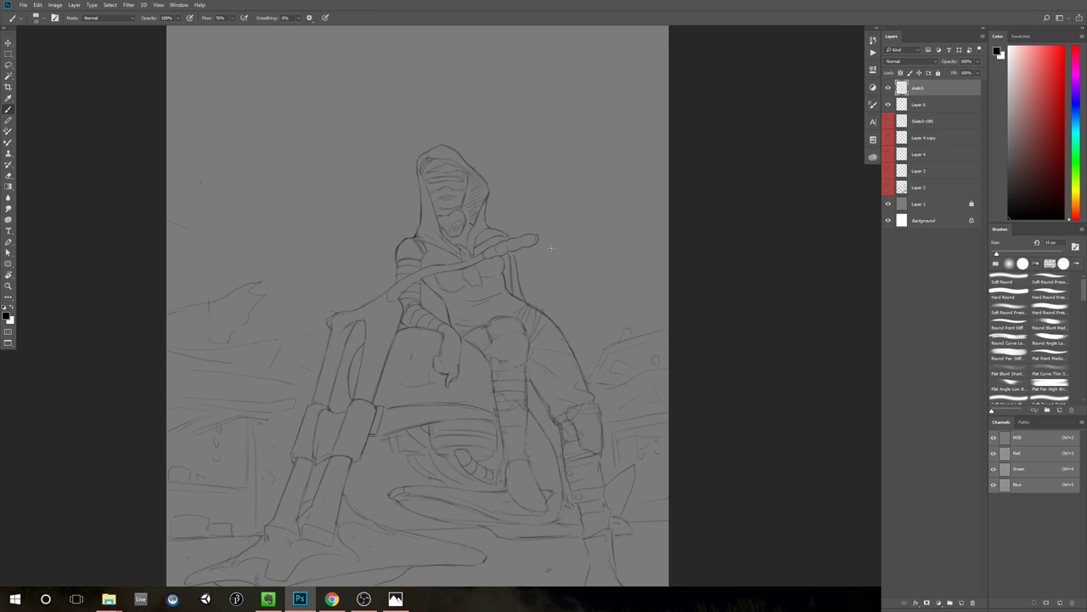
scroll(550, 248, "down", 3)
key("z")
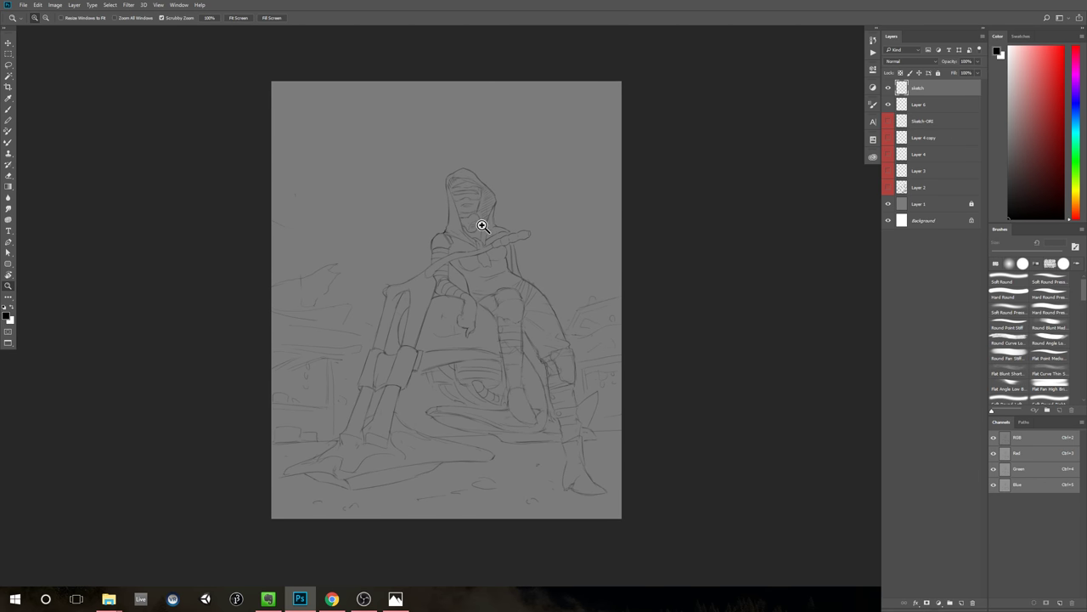
left_click(482, 226)
key("b")
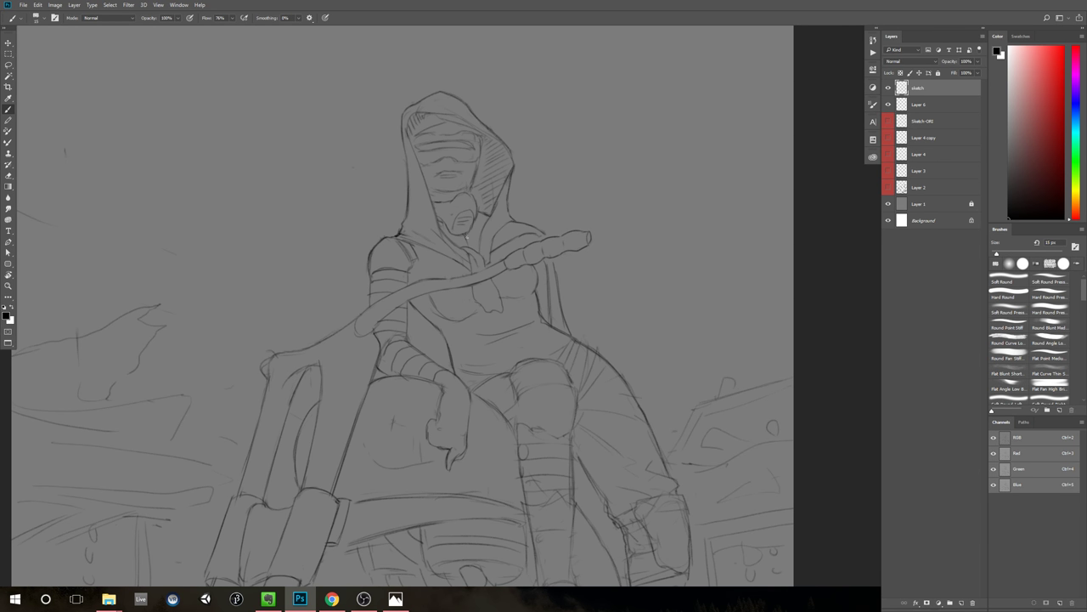
scroll(579, 261, "down", 3)
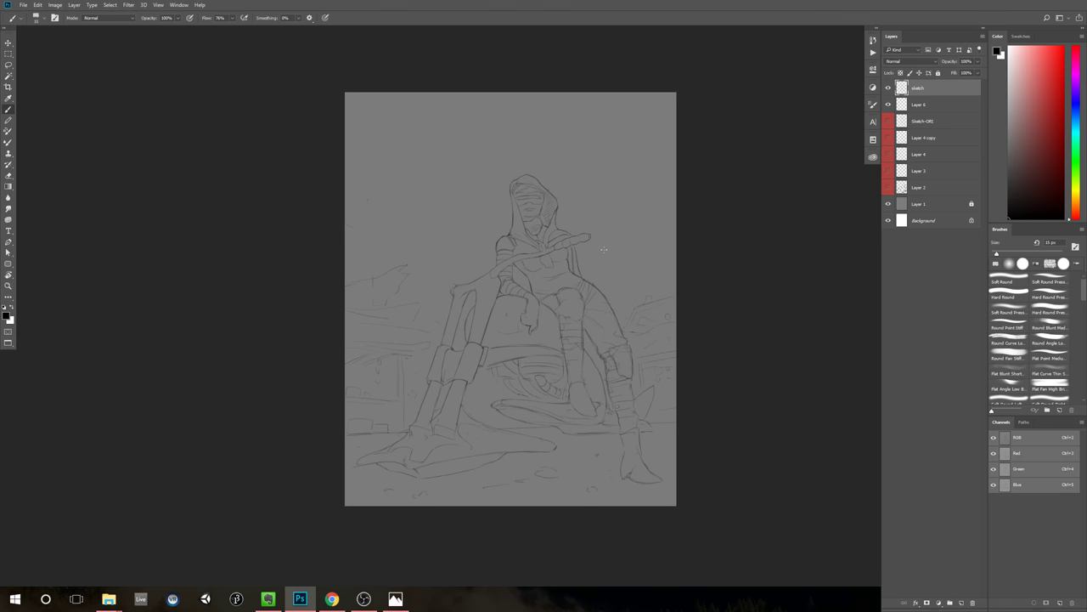
scroll(549, 235, "up", 3)
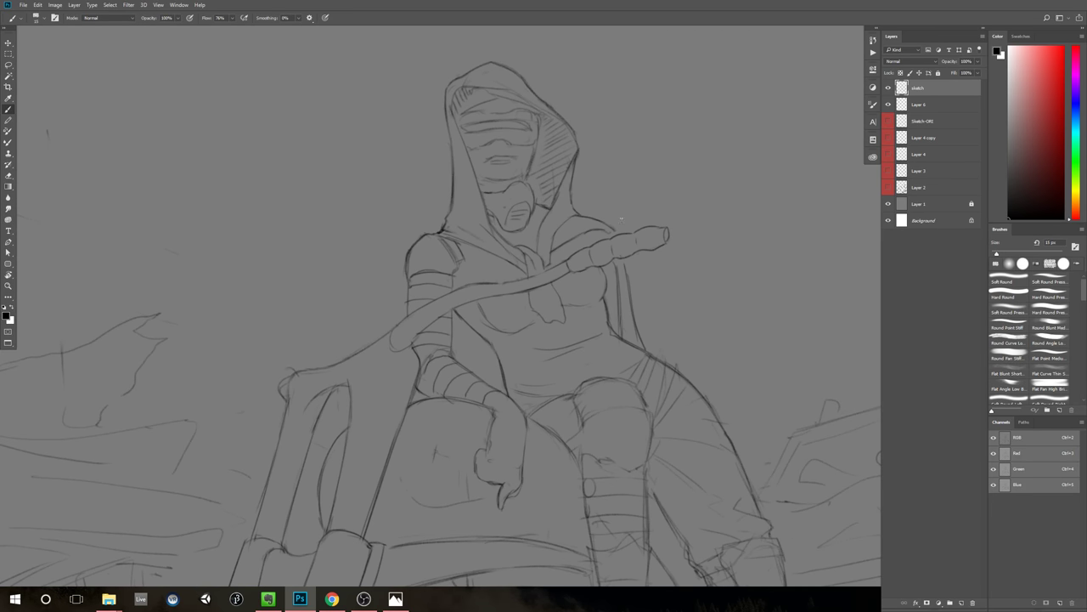
key("z")
mouse_move(629, 221)
left_mouse_down()
mouse_move(577, 240)
mouse_move(598, 240)
left_mouse_up()
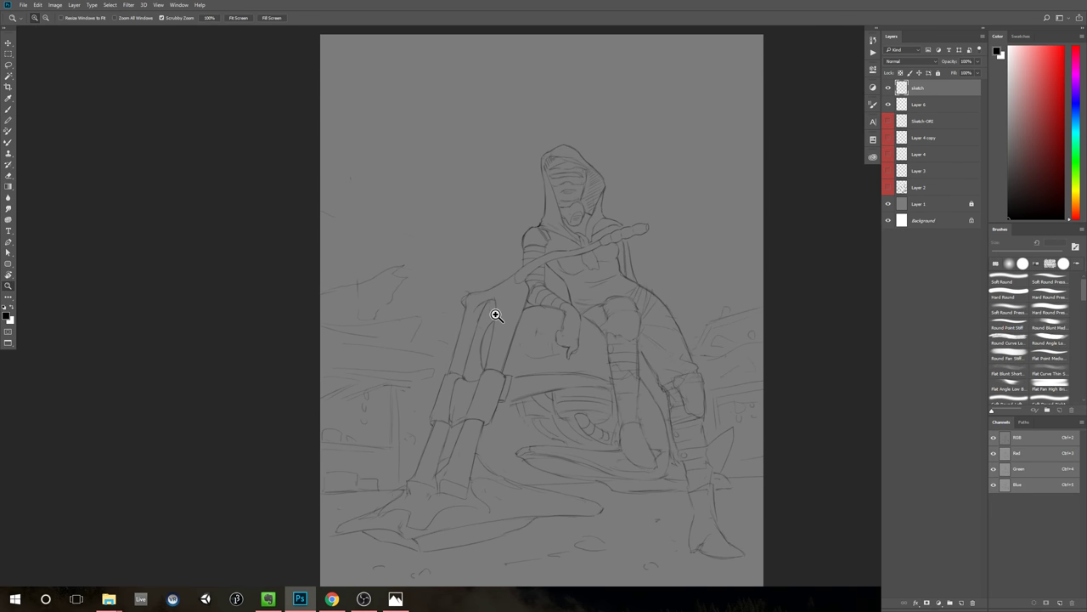
scroll(632, 224, "down", 2)
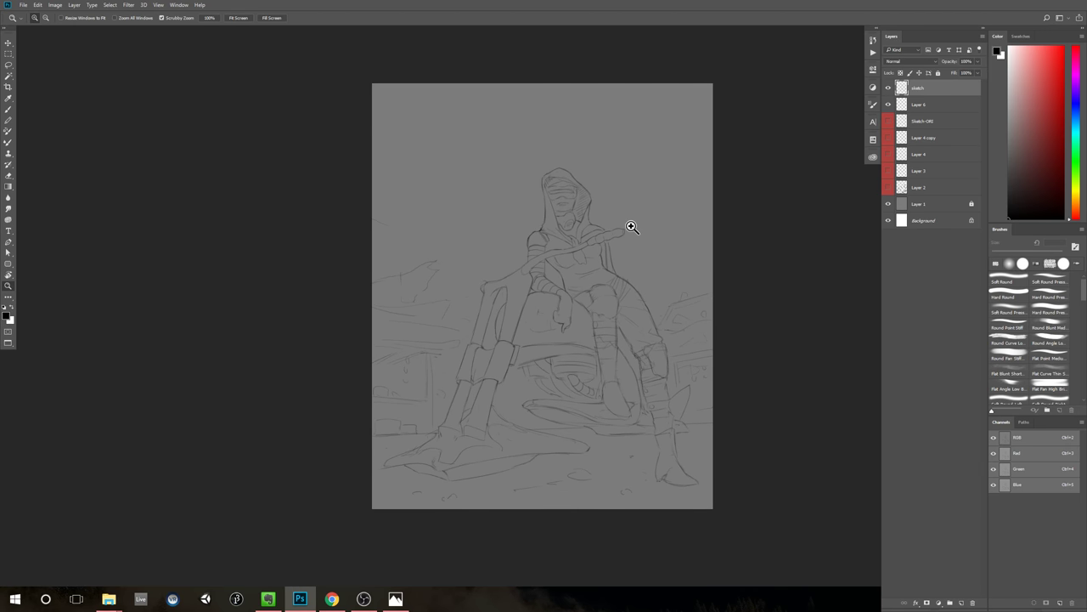
scroll(613, 212, "up", 3)
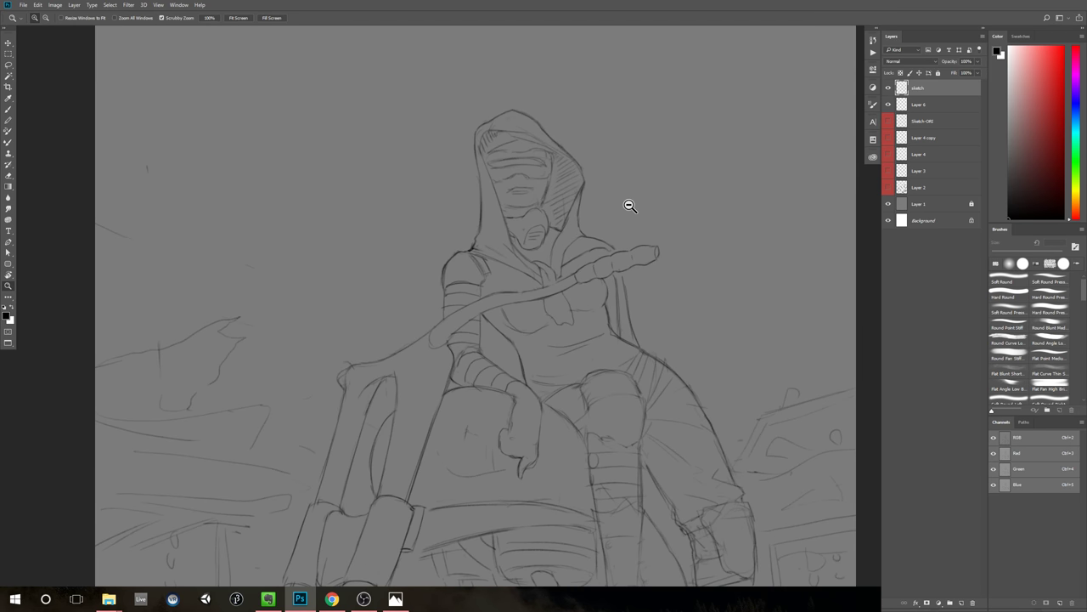
scroll(629, 206, "down", 1)
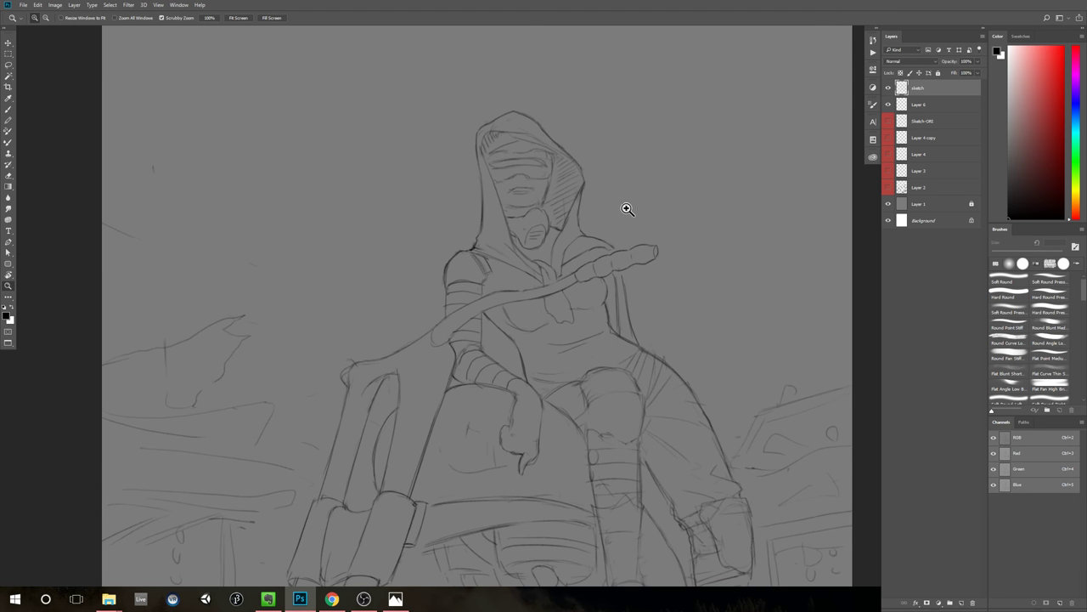
Step: Step the document history back to its earliest eraser state, dropping the recent respirator redesigns
left_click(873, 41)
scroll(820, 108, "up", 3)
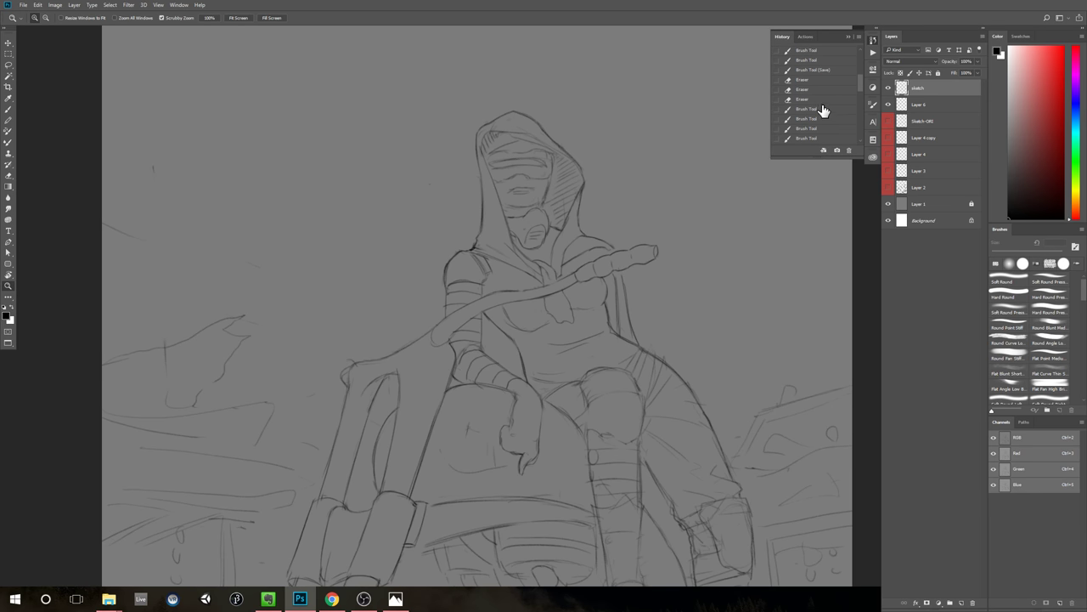
left_click(822, 109)
left_click(831, 70)
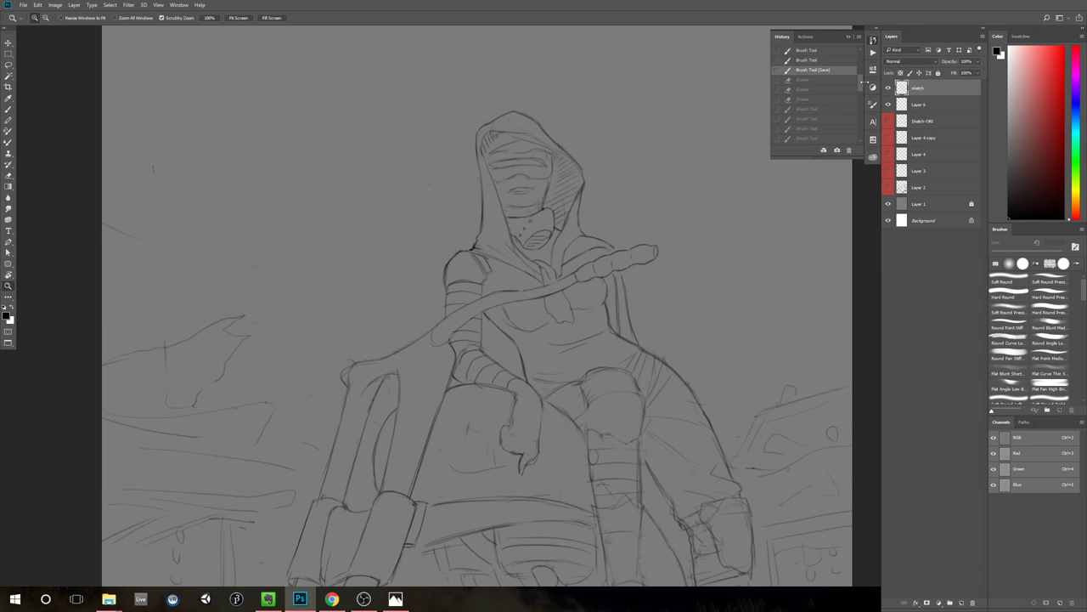
left_click_drag(860, 85, 861, 61)
left_click(833, 105)
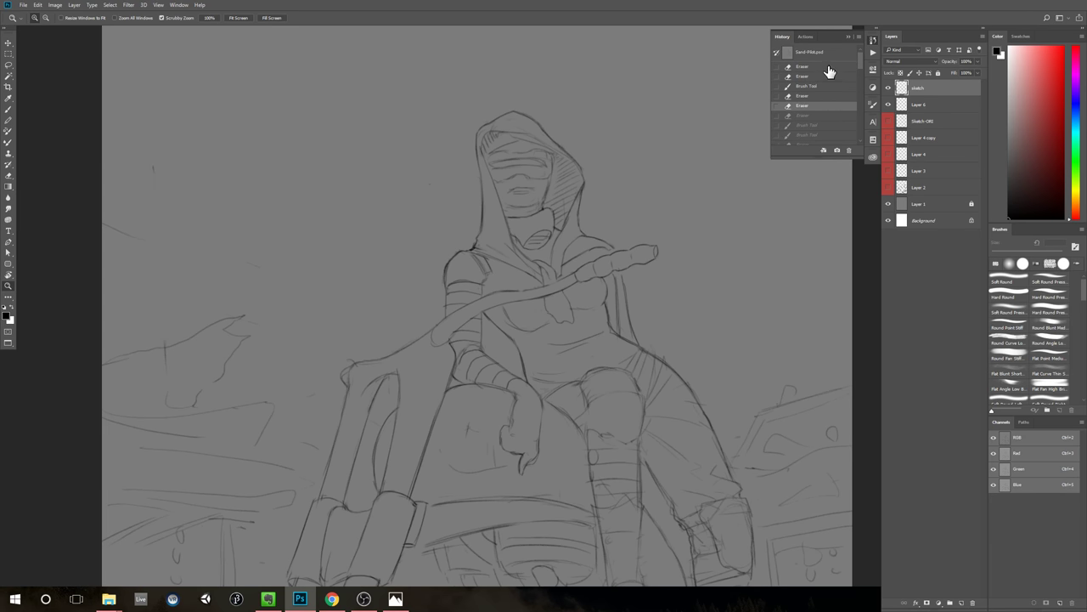
left_click(828, 68)
Step: Erase the respirator below the mouth with an enlarged eraser, clearing the neck area inside the hood
left_click(636, 228)
key("e")
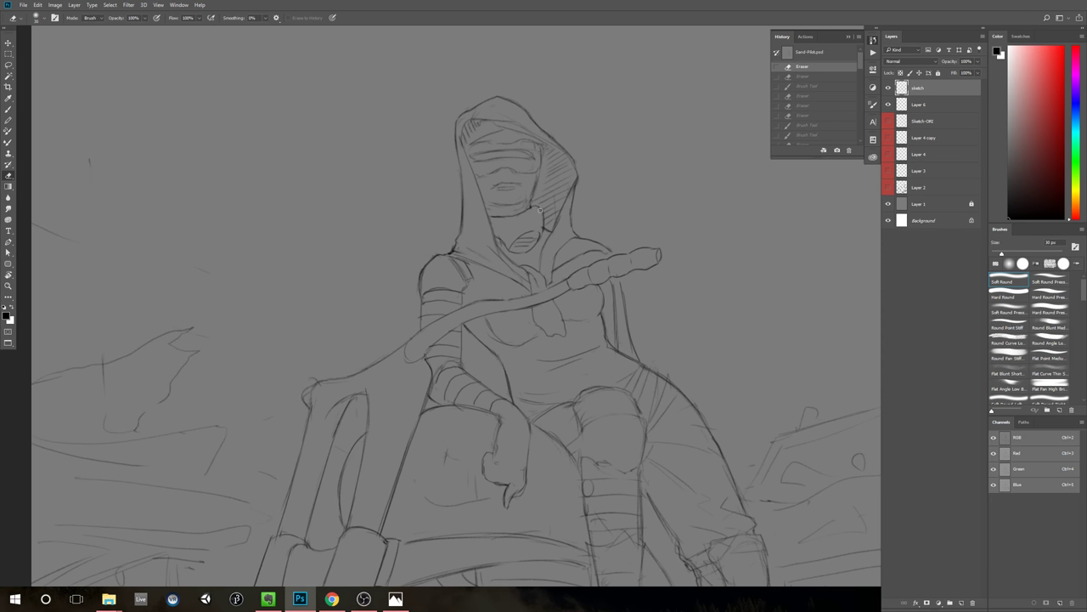
mouse_move(540, 210)
left_mouse_down()
mouse_move(542, 219)
mouse_move(537, 209)
mouse_move(501, 228)
mouse_move(516, 247)
mouse_move(533, 243)
mouse_move(511, 246)
mouse_move(501, 218)
mouse_move(503, 229)
left_mouse_up()
key("bracketright")
mouse_move(501, 236)
left_mouse_down()
mouse_move(508, 245)
mouse_move(510, 215)
mouse_move(540, 213)
left_mouse_up()
key("b")
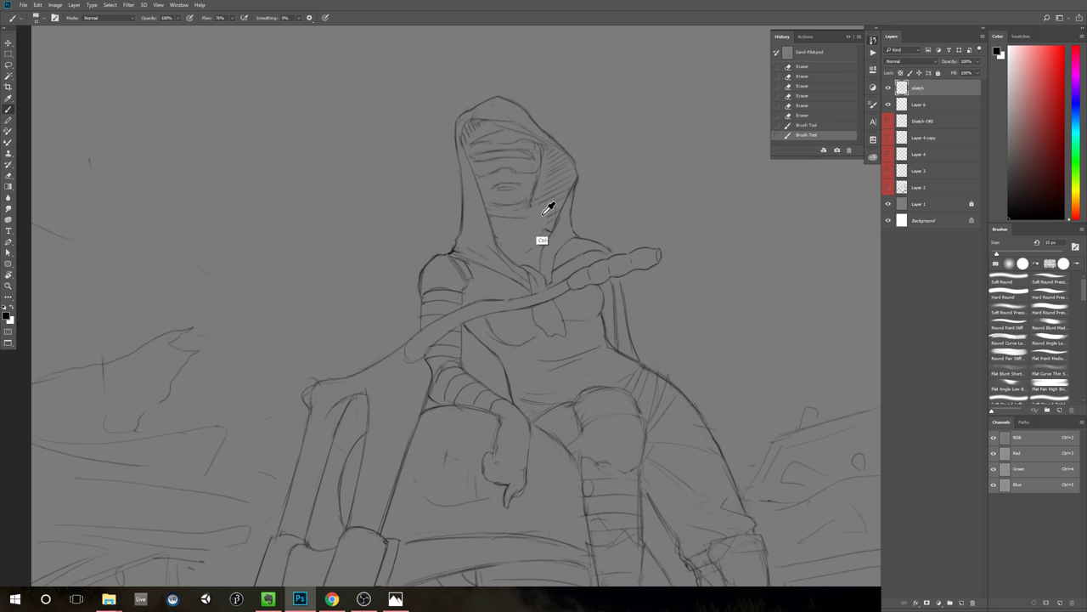
Step: Undo the last stroke and sketch the first loose scarf folds across the neck in the cleared area
key("ctrl+z")
mouse_move(536, 216)
left_mouse_down()
mouse_move(526, 237)
mouse_move(534, 224)
mouse_move(510, 225)
left_mouse_up()
key("e")
mouse_move(499, 219)
left_mouse_down()
mouse_move(522, 249)
mouse_move(541, 234)
mouse_move(534, 222)
mouse_move(543, 234)
left_mouse_up()
key("b")
key("e")
key("b")
mouse_move(541, 224)
left_mouse_down()
mouse_move(536, 251)
mouse_move(508, 256)
left_mouse_up()
key("e")
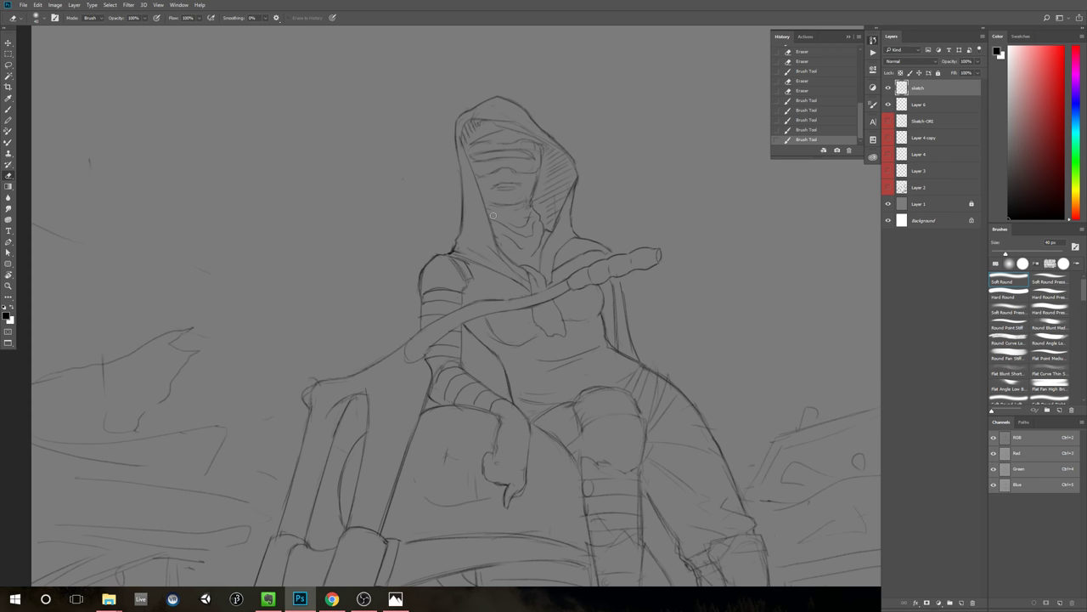
Step: Draw the scarf's edge from the hood's inner rim across the neck and down toward the collar knot
key("b")
mouse_move(493, 214)
left_mouse_down()
mouse_move(541, 239)
mouse_move(525, 266)
mouse_move(534, 256)
left_mouse_up()
key("e")
key("b")
key("e")
key("b")
Step: Redraw the short neck line below the jaw where it meets the scarf and the shaded side of the hood
left_click_drag(534, 205, 534, 226)
key("e")
key("b")
left_click_drag(530, 208, 530, 217)
left_click_drag(530, 206, 527, 216)
left_click_drag(529, 204, 533, 233)
key("e")
key("b")
Step: Close the history list and judge the scarf design up close and against the whole composition
mouse_move(629, 253)
left_mouse_down()
mouse_move(586, 279)
mouse_move(594, 286)
mouse_move(582, 298)
left_mouse_up()
key("z")
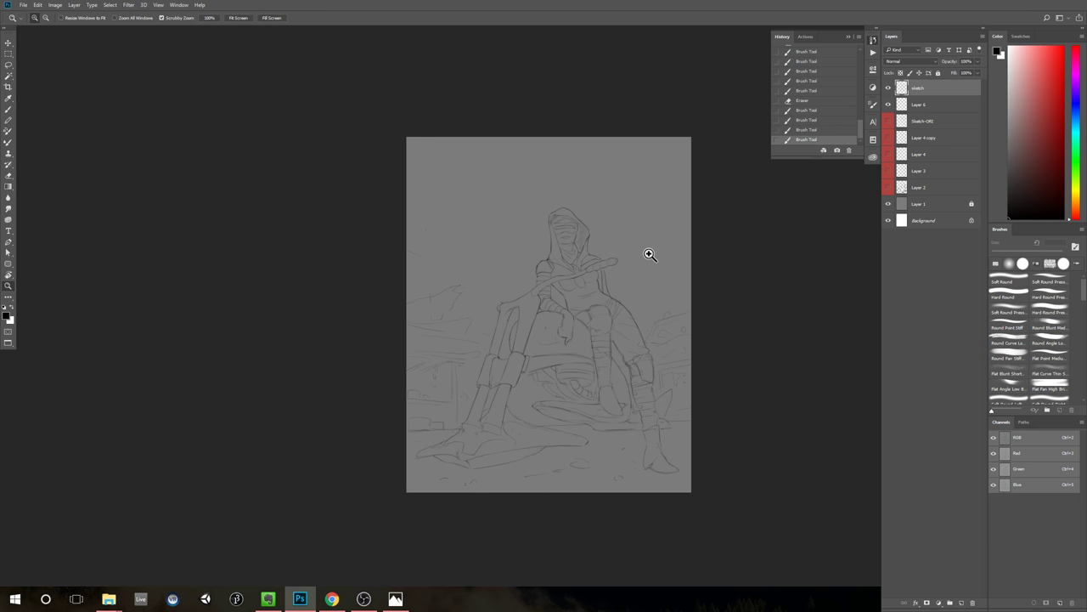
left_click(581, 243)
left_click(592, 234)
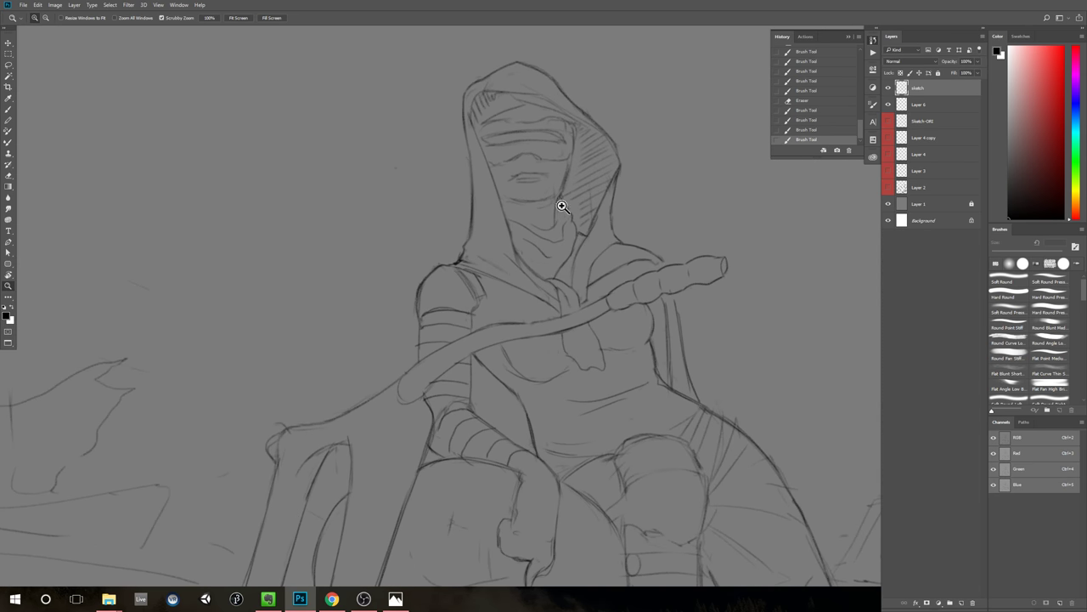
left_click(872, 40)
key("b")
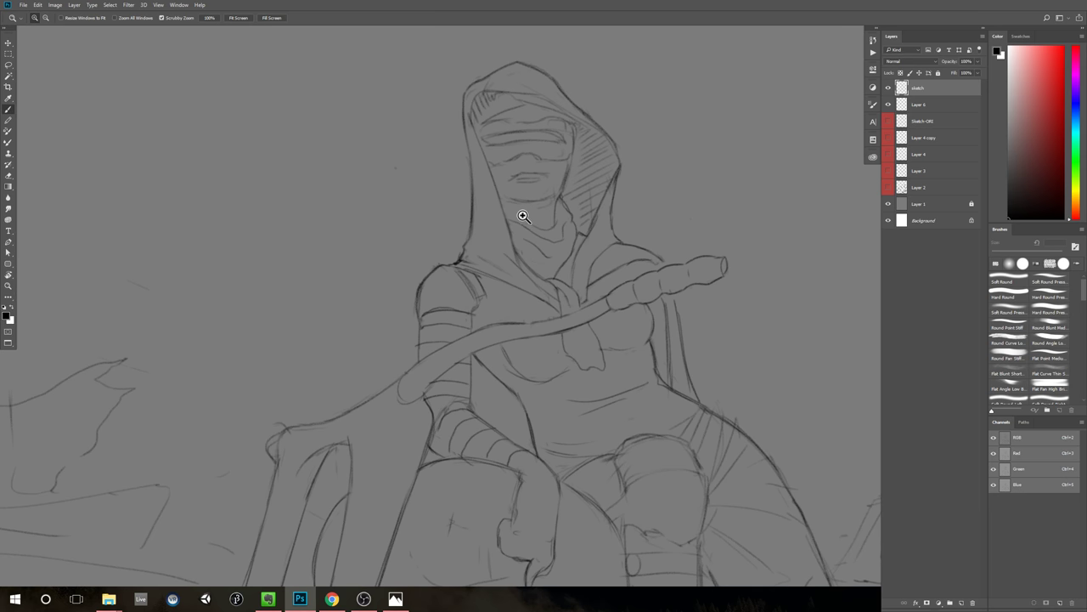
key("ctrl+0")
left_click_drag(607, 219, 557, 189)
key("z")
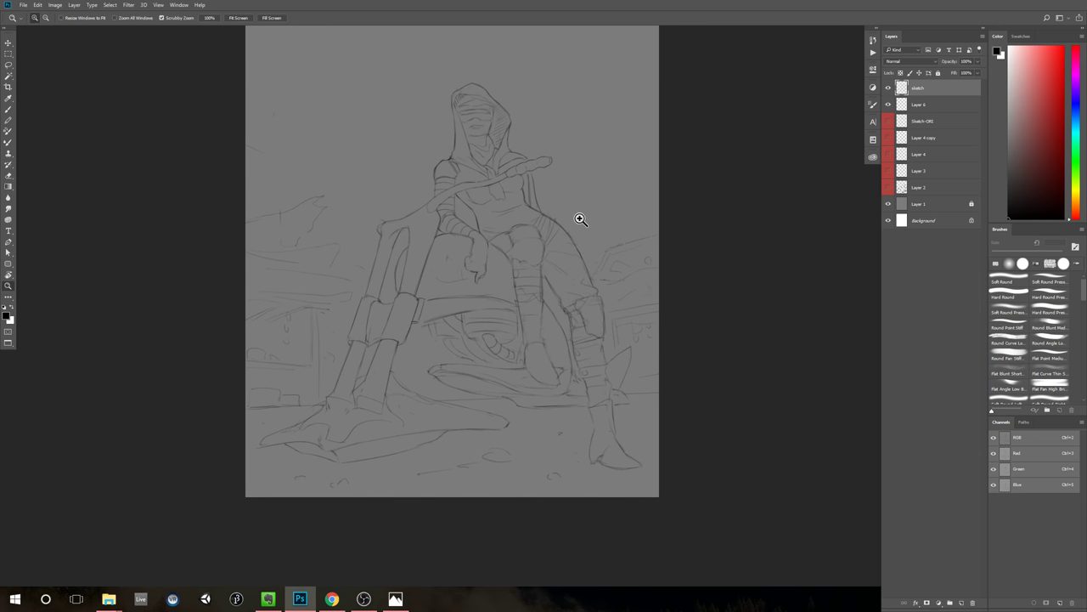
left_click(588, 215, "alt")
left_click_drag(645, 229, 662, 247)
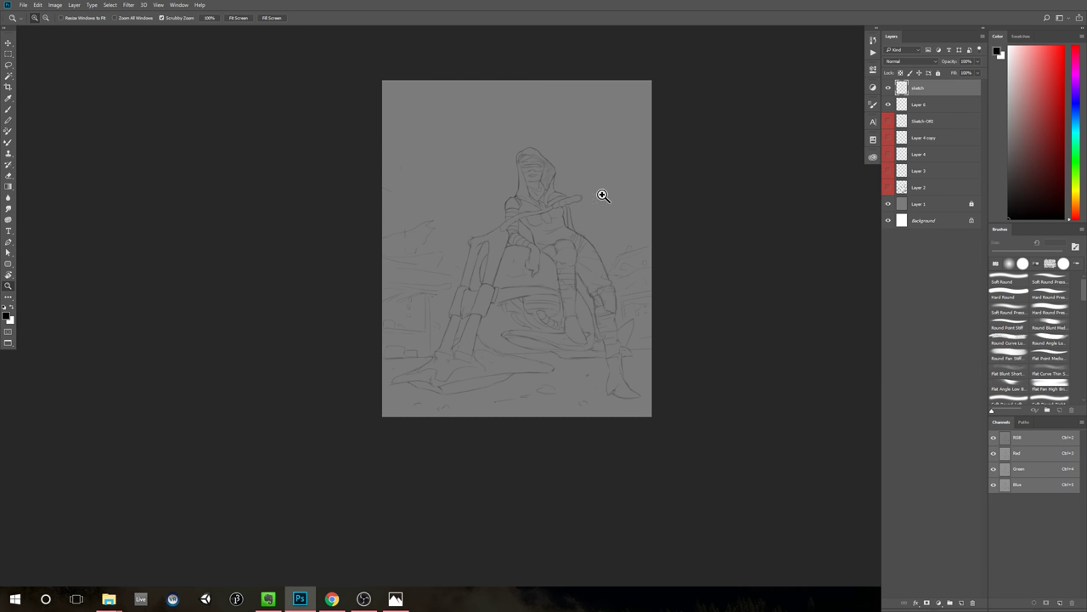
left_click_drag(566, 175, 567, 219)
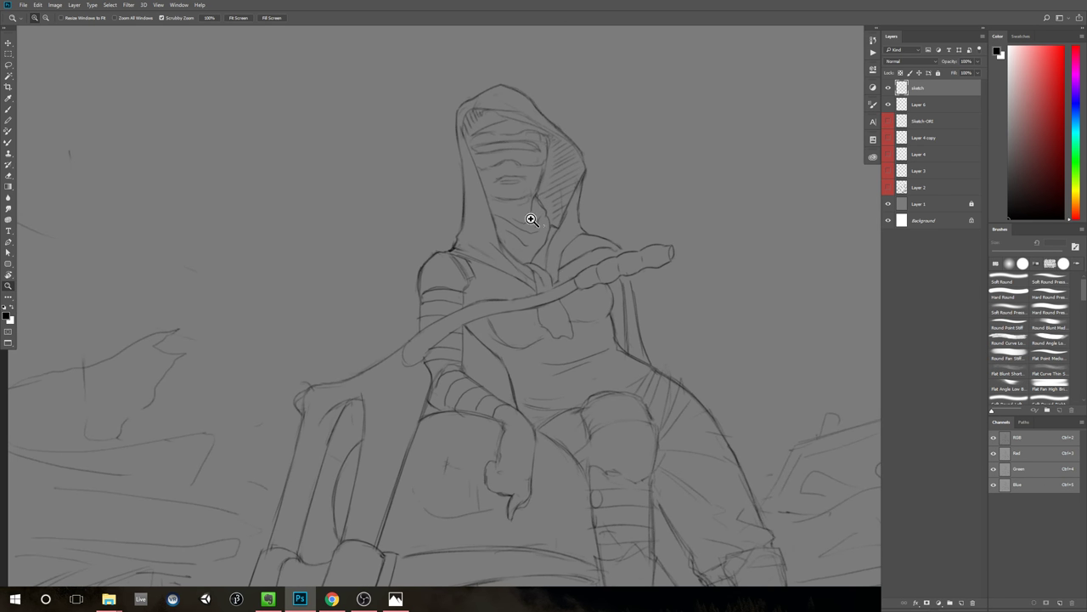
Step: Refine the scarf's upper edge across the neck with alternating brush and eraser touches
key("b")
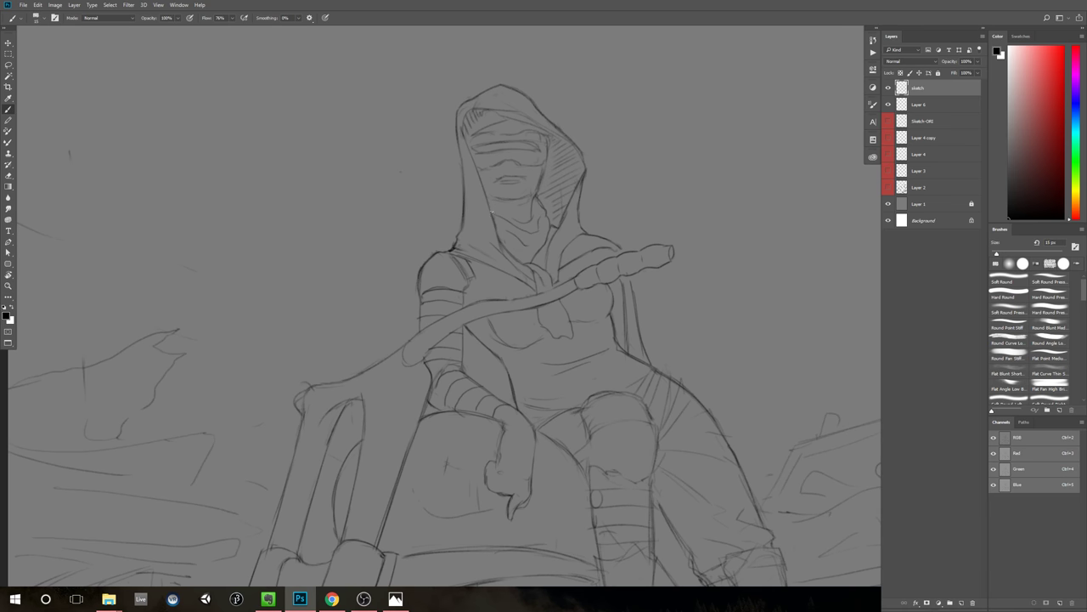
left_click_drag(491, 210, 540, 228)
key("e")
key("b")
key("e")
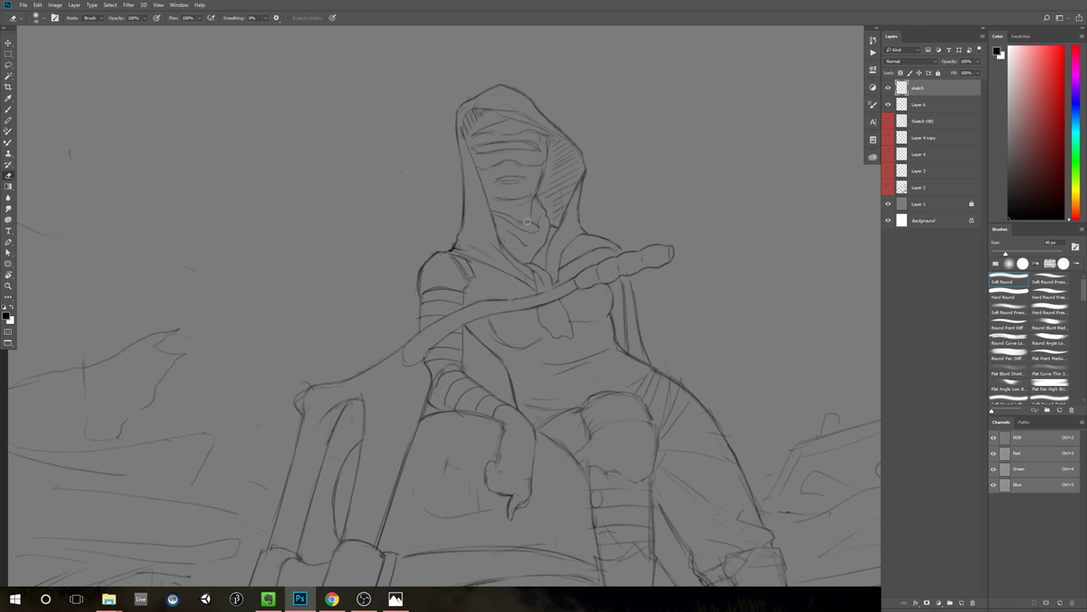
key("b")
scroll(650, 247, "down", 3)
scroll(646, 242, "up", 2)
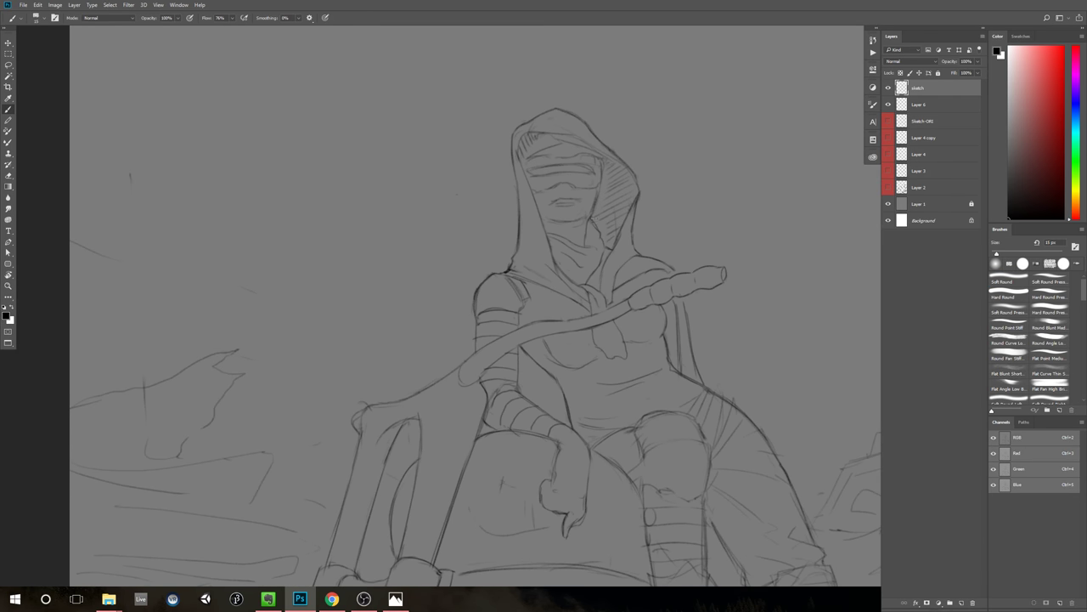
Step: Add fold lines to the lower part of the scarf, running down toward the knot
mouse_move(597, 246)
left_mouse_down()
mouse_move(598, 265)
mouse_move(579, 280)
left_mouse_up()
key("e")
key("b")
left_click_drag(623, 192, 602, 247)
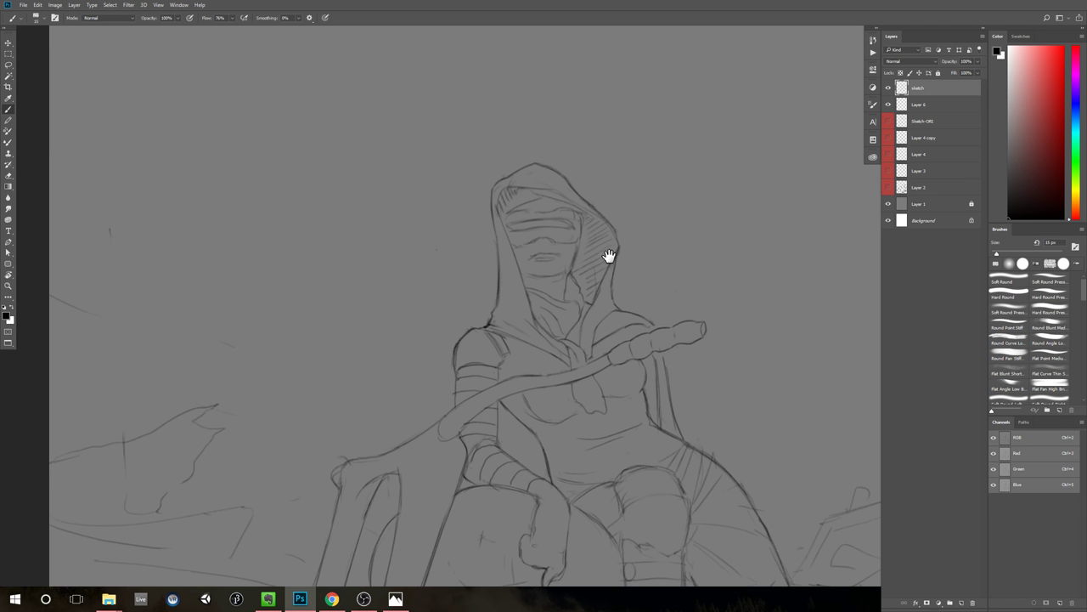
left_click_drag(580, 304, 567, 293)
left_click_drag(604, 252, 536, 162)
Step: Rotate the canvas and redraw the hood's inner rim around the forehead and the shaded side of the face
key("z")
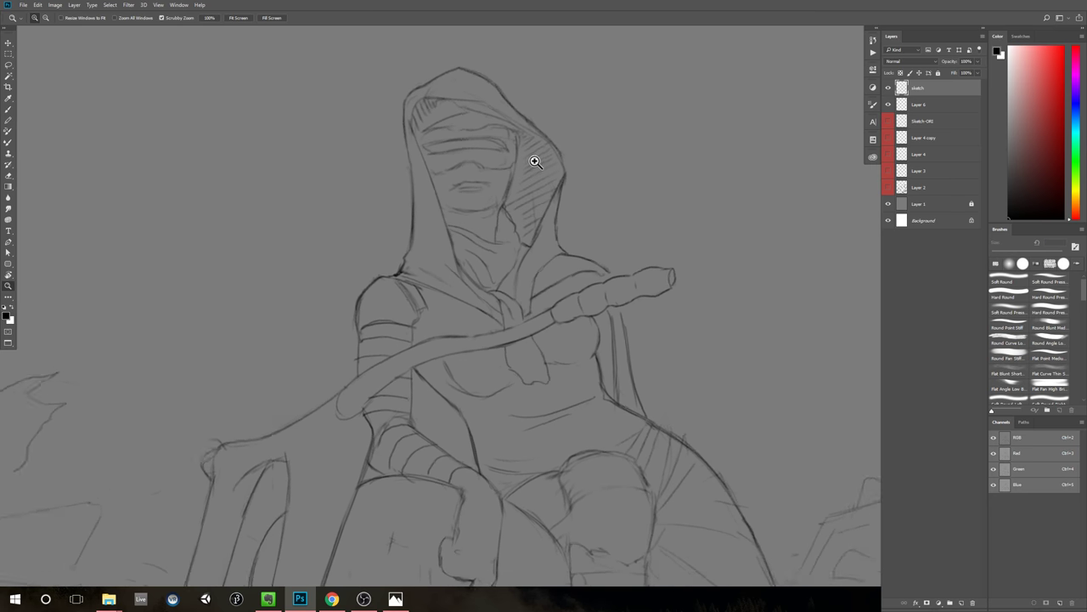
scroll(535, 161, "up", 1)
key("e")
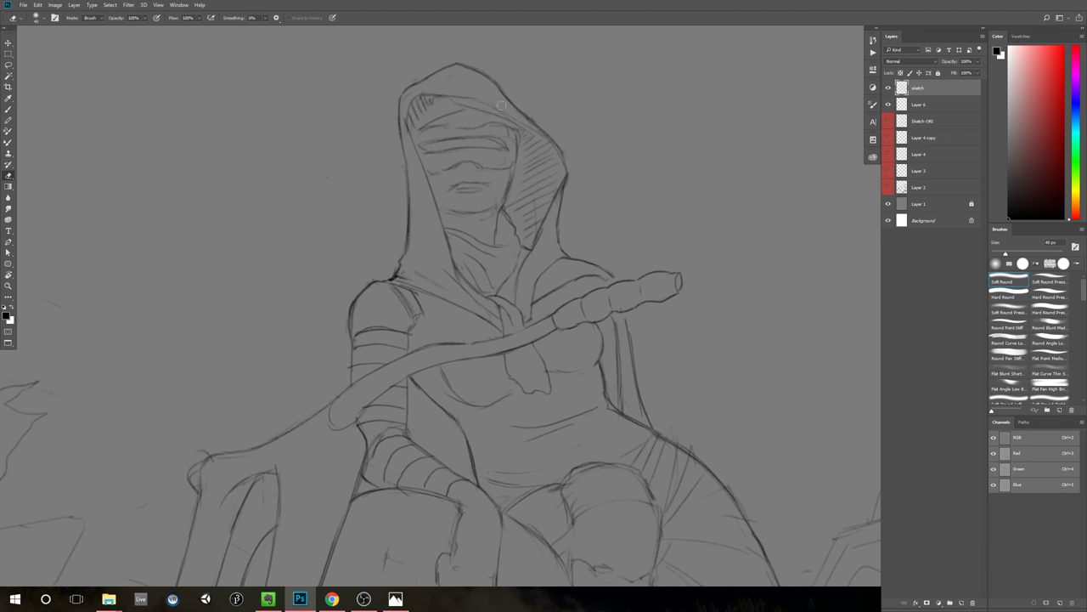
key("r")
mouse_move(501, 104)
left_mouse_down()
mouse_move(670, 73)
mouse_move(541, 218)
mouse_move(529, 274)
left_mouse_up()
key("e")
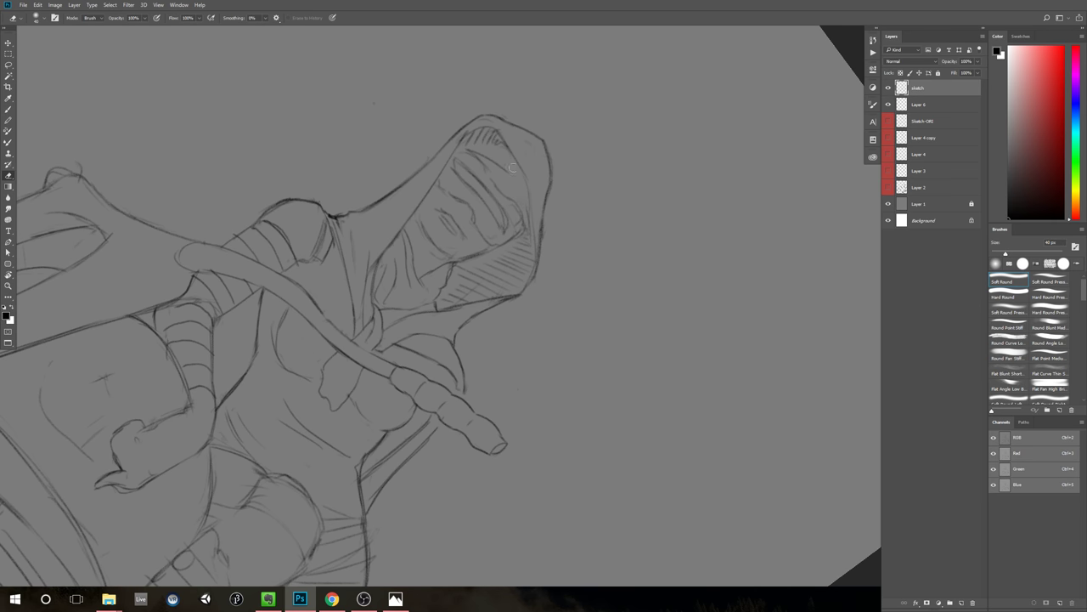
key("b")
left_click_drag(530, 199, 534, 248)
key("e")
key("b")
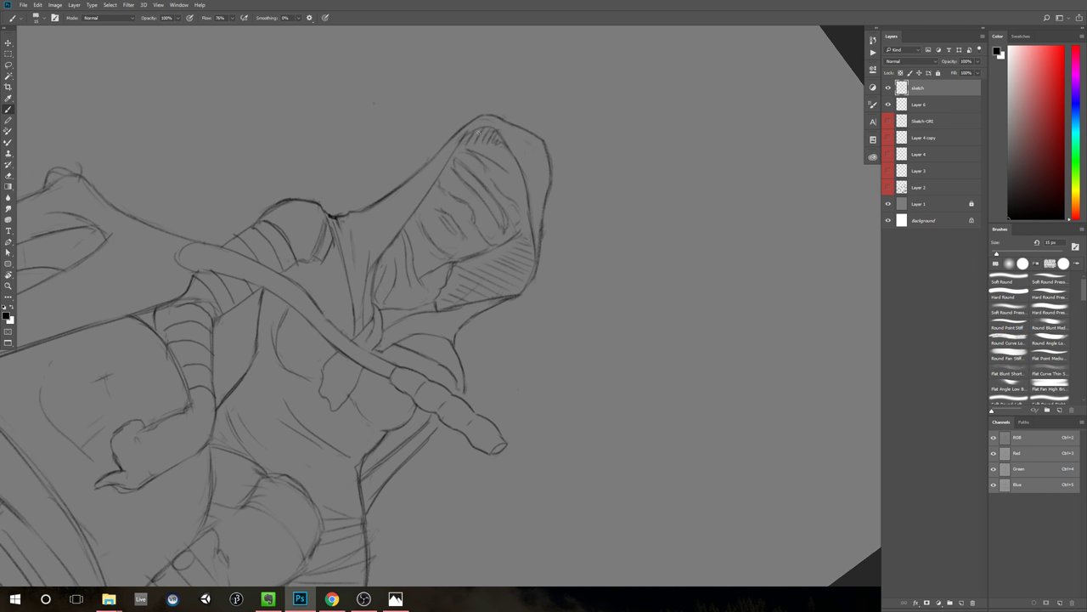
Step: Redraw the hood's inner edge along the unshaded side of the face and clean stray marks near the rim
left_click_drag(457, 143, 437, 184)
key("ctrl+z")
left_click_drag(459, 146, 424, 195)
key("e")
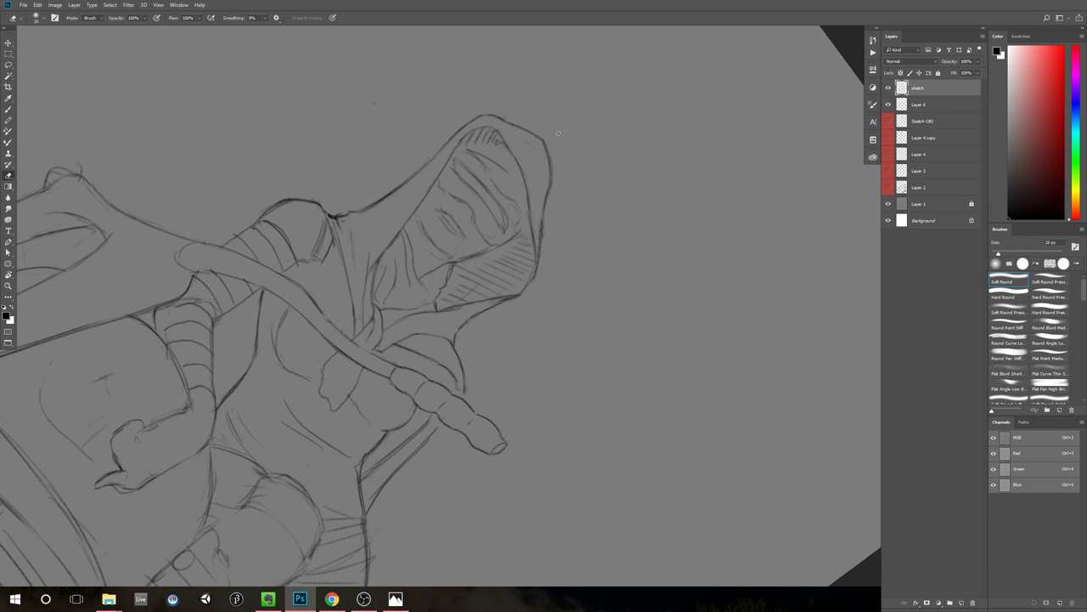
left_click_drag(518, 154, 529, 177)
Step: Rotate the canvas back upright and examine the reworked hood and scarf at several magnifications
key("r")
left_click_drag(641, 131, 498, 84)
key("ctrl+space")
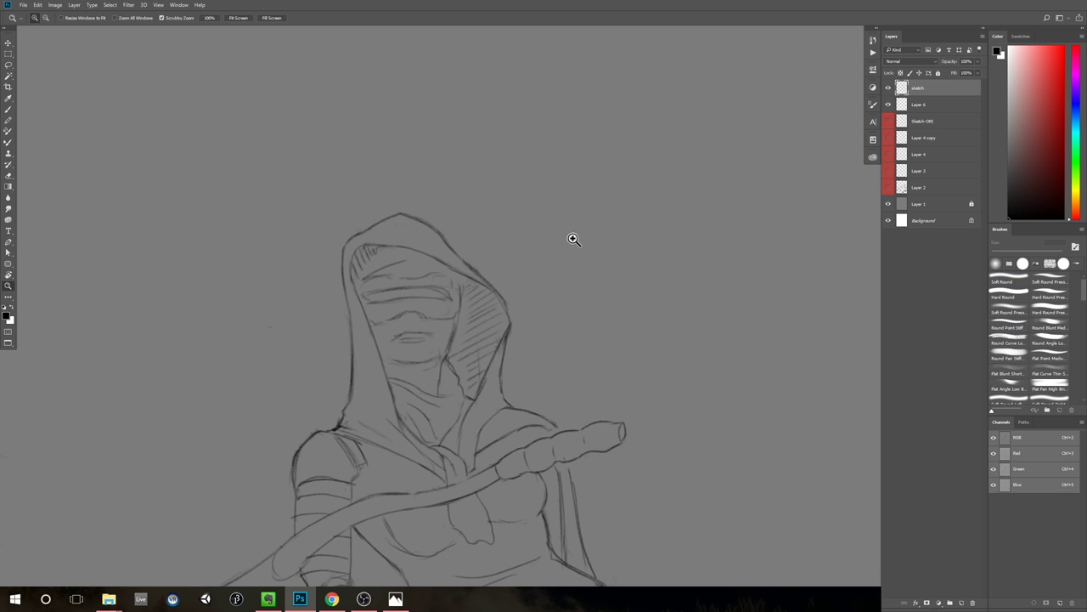
left_click_drag(569, 242, 489, 246)
left_click_drag(668, 308, 562, 177)
key("z")
left_click_drag(497, 145, 578, 137)
scroll(542, 162, "down", 2)
key("b")
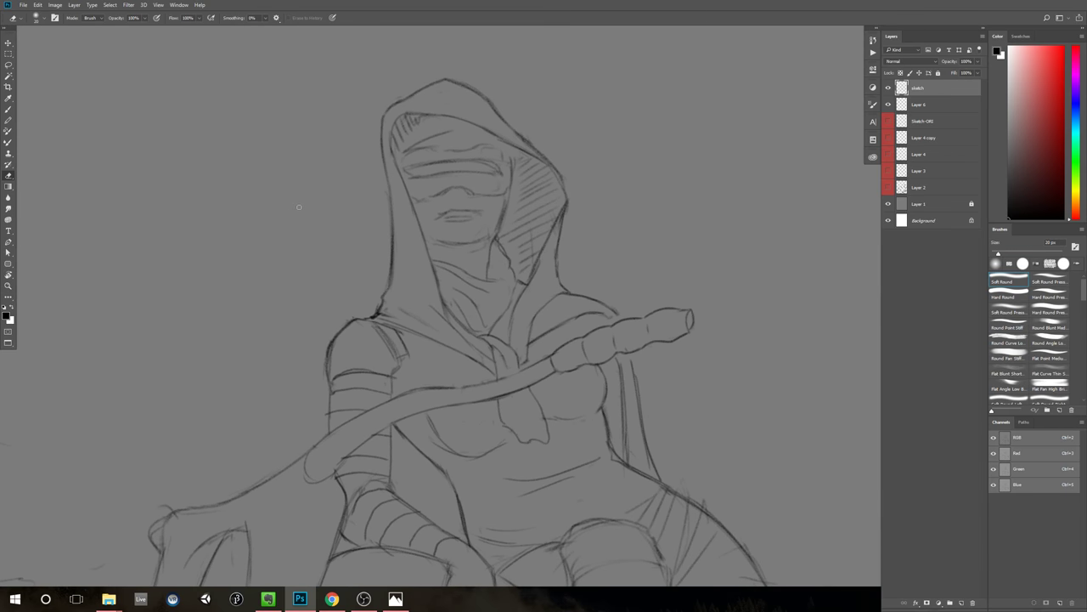
key("e")
scroll(521, 211, "down", 4)
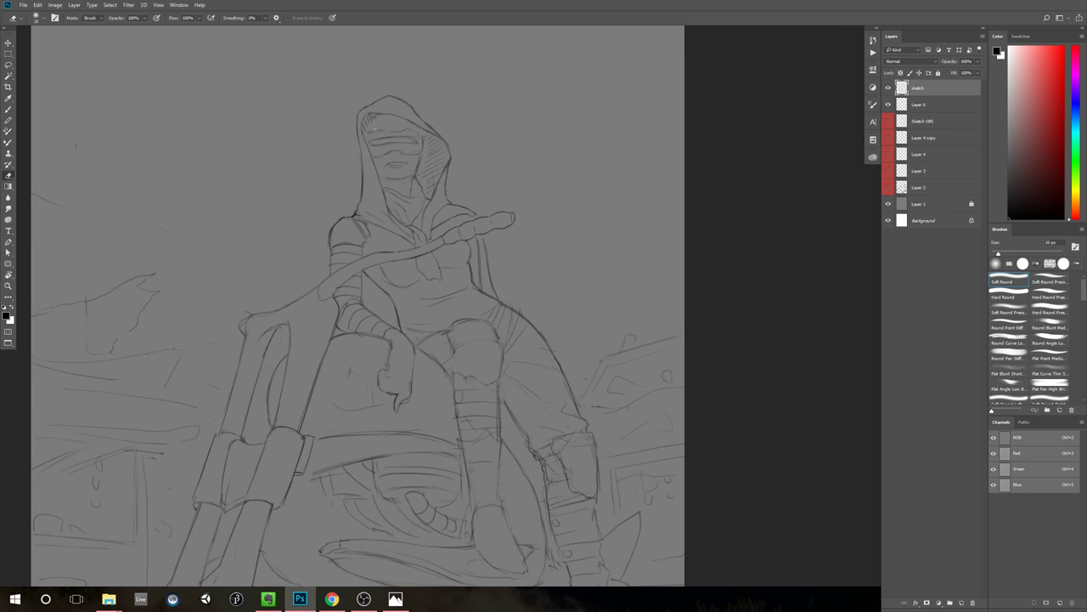
Step: Redraw the visor's eye slit as a narrow, rounded horizontal bar, erasing the old loose lines around it
key("b")
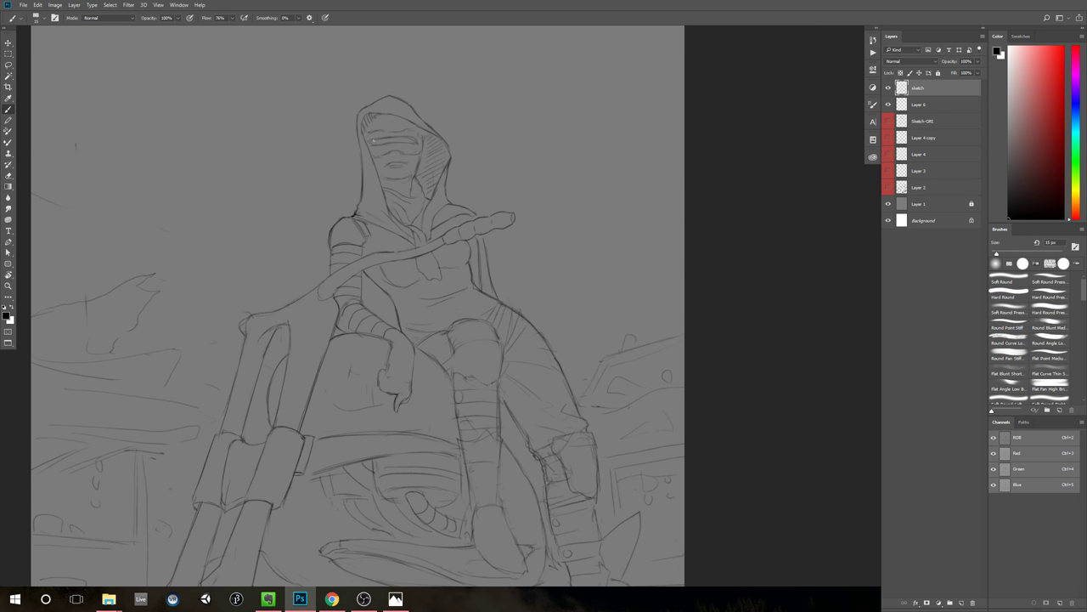
left_click_drag(404, 136, 419, 137)
key("e")
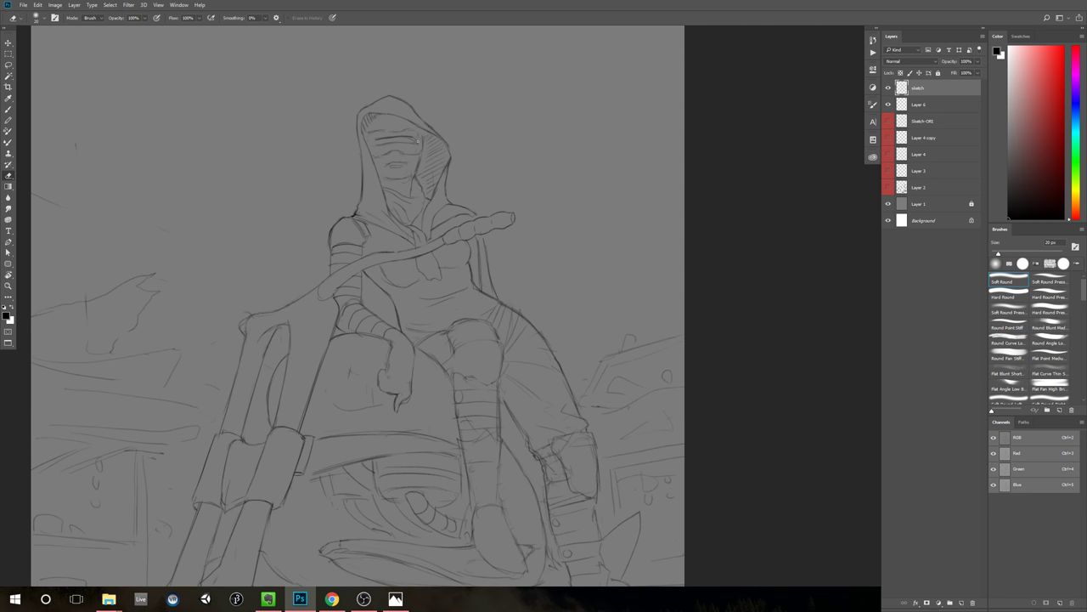
key("b")
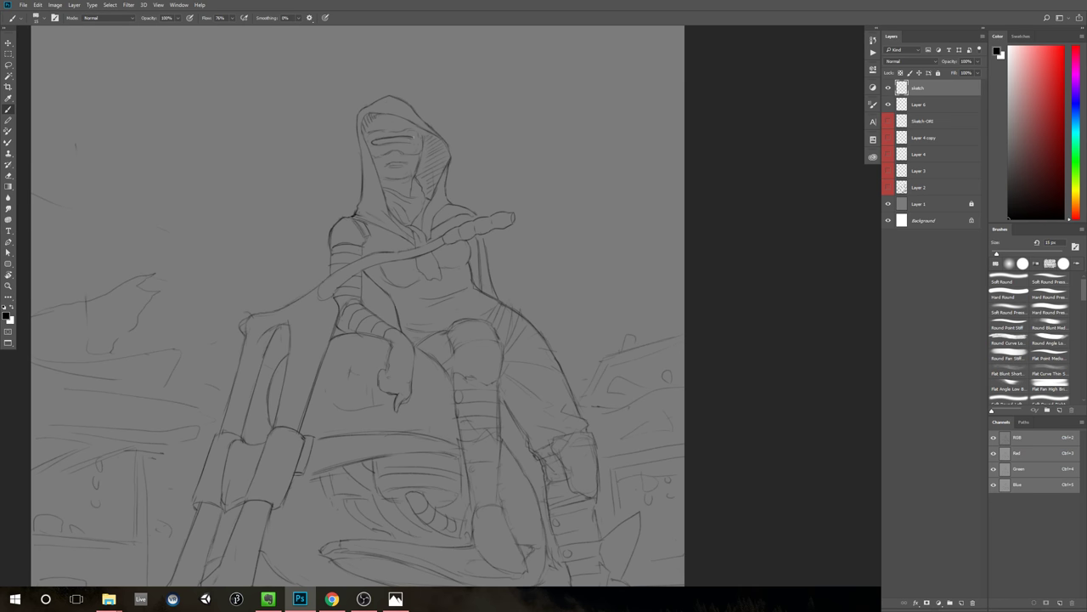
key("e")
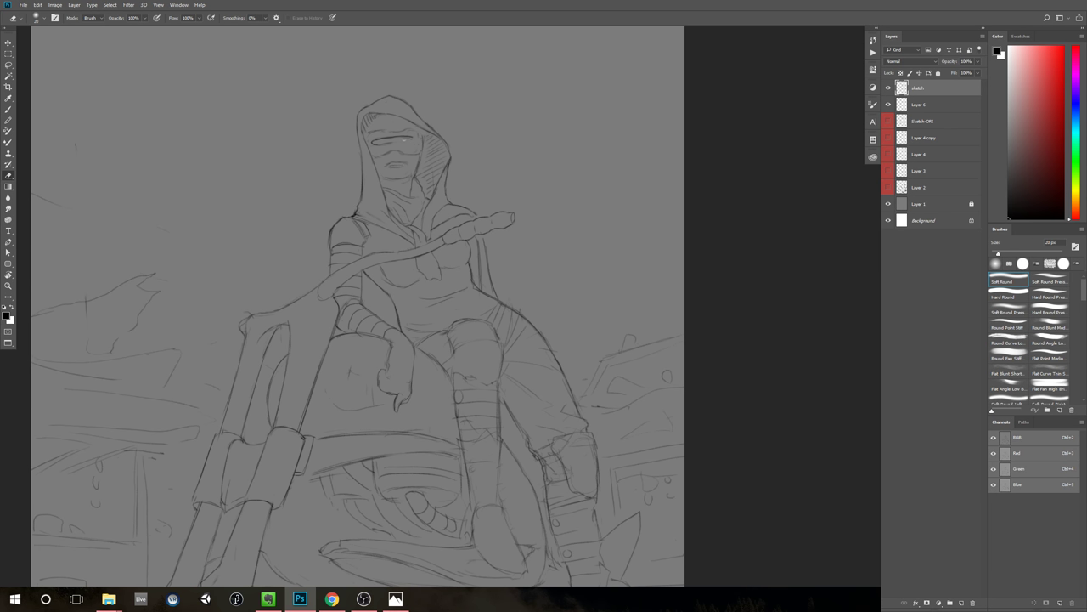
key("b")
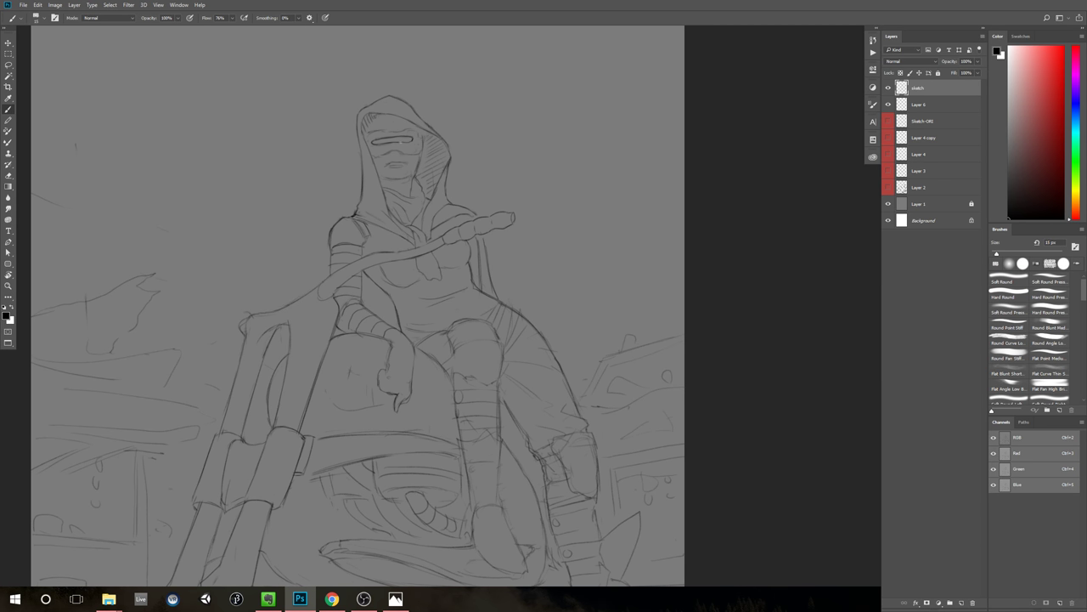
Step: Erase the middle of the visor's lower edge and draw a small arched notch over the nose
key("z")
left_click_drag(564, 170, 498, 195)
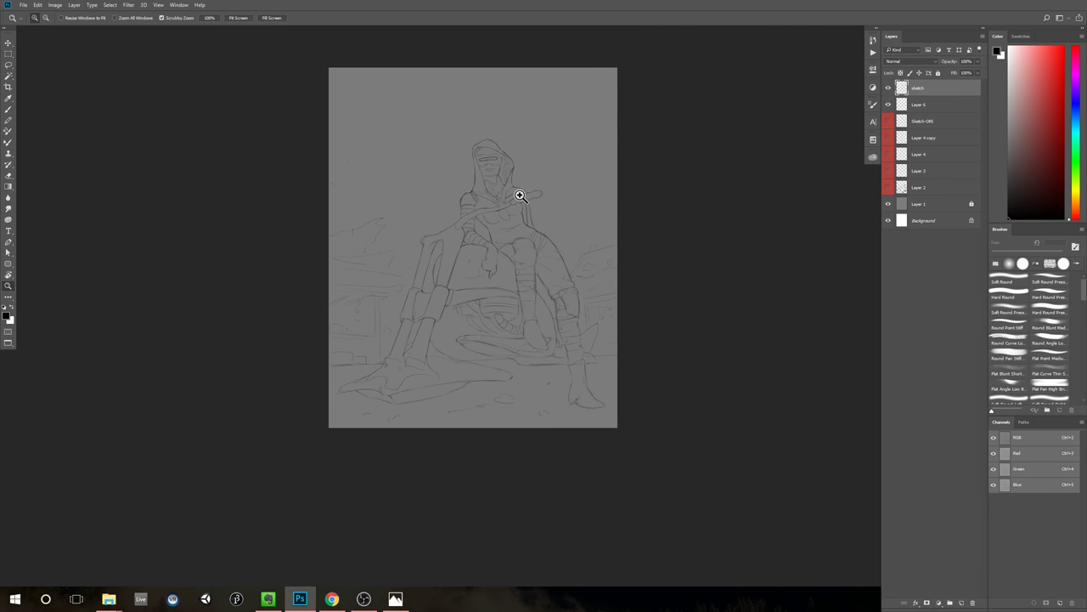
left_click_drag(509, 155, 561, 154)
key("e")
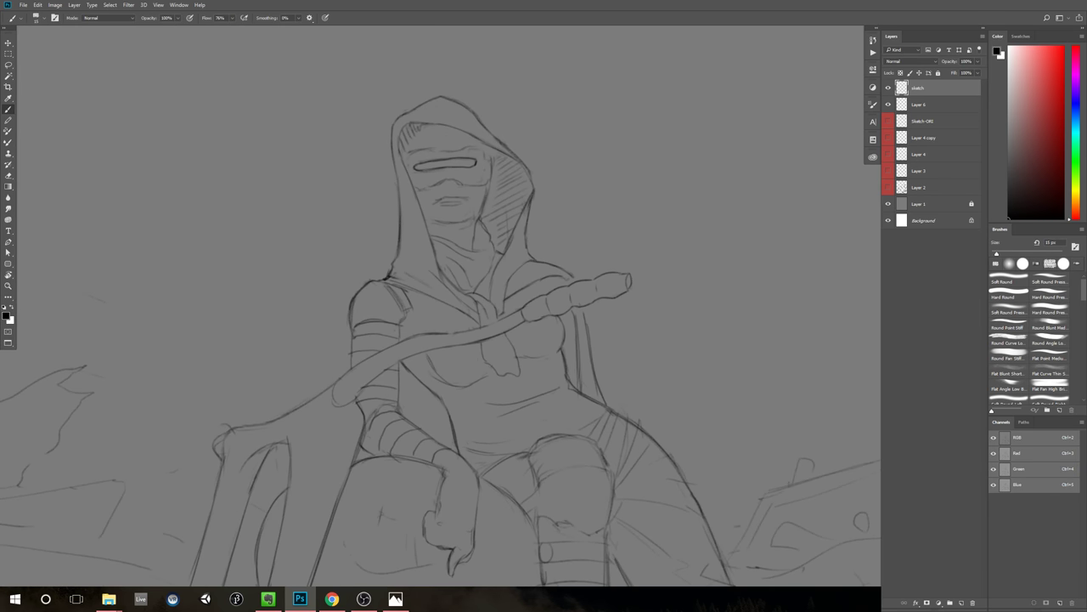
left_click_drag(444, 180, 450, 180)
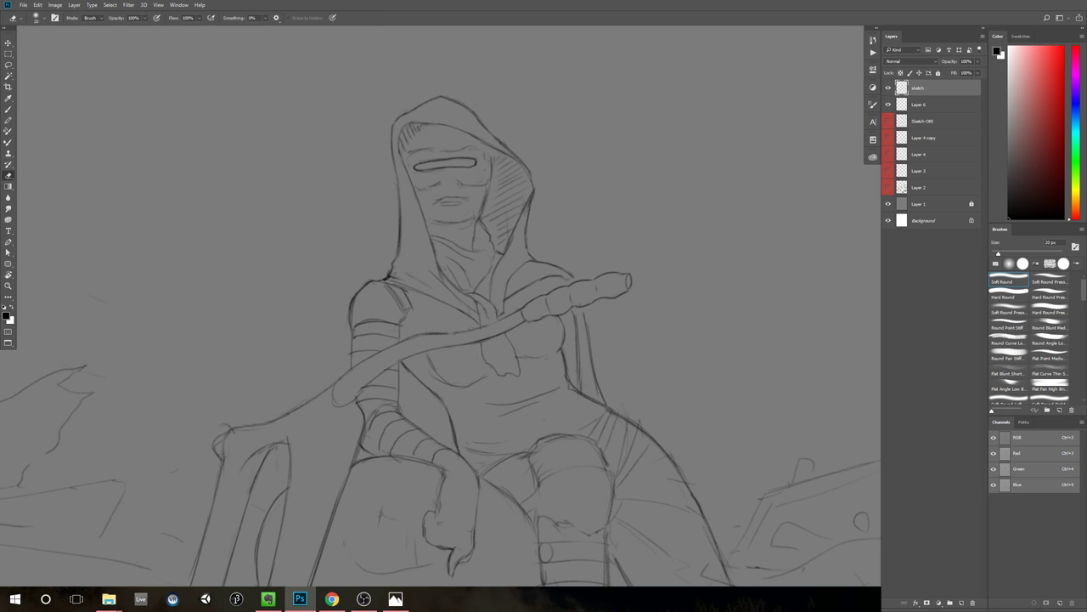
key("b")
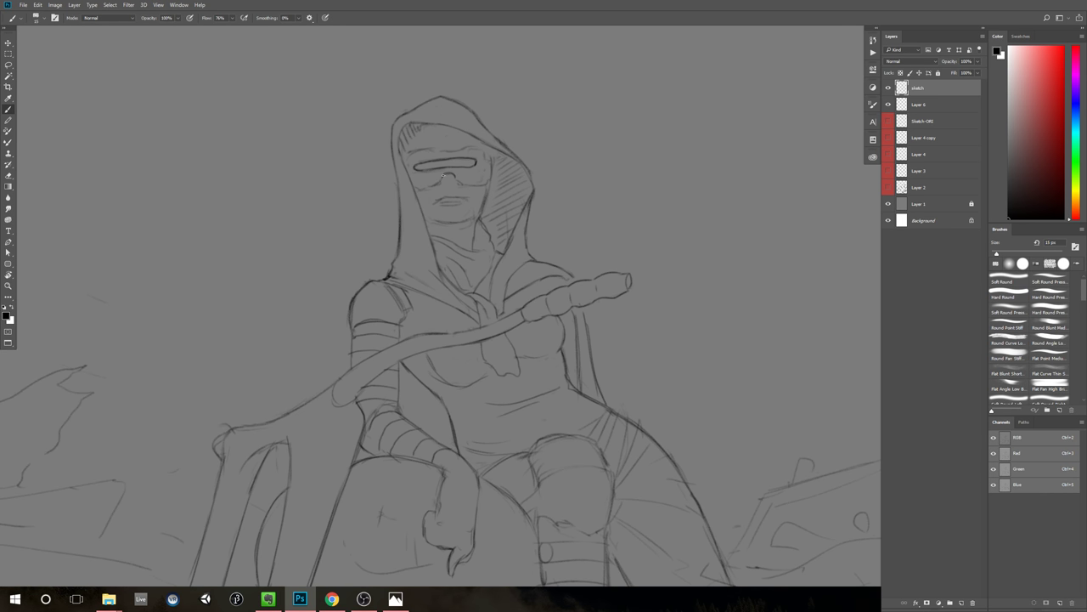
key("e")
left_click(457, 180)
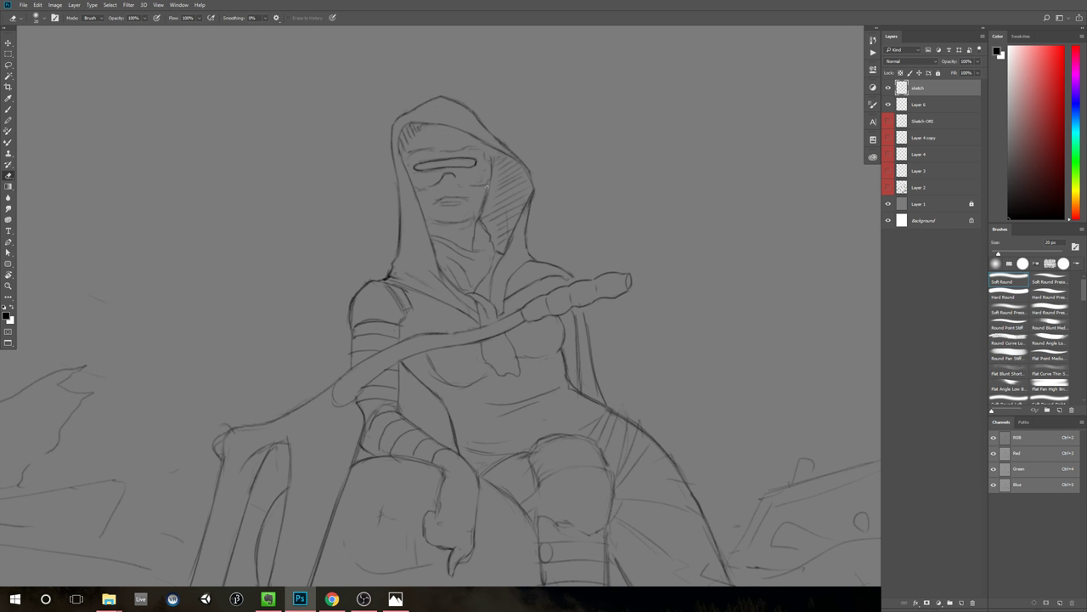
Step: Redraw the visor's lower edge as curved contours on both sides of the notch and sketch the nose tip beneath it
key("b")
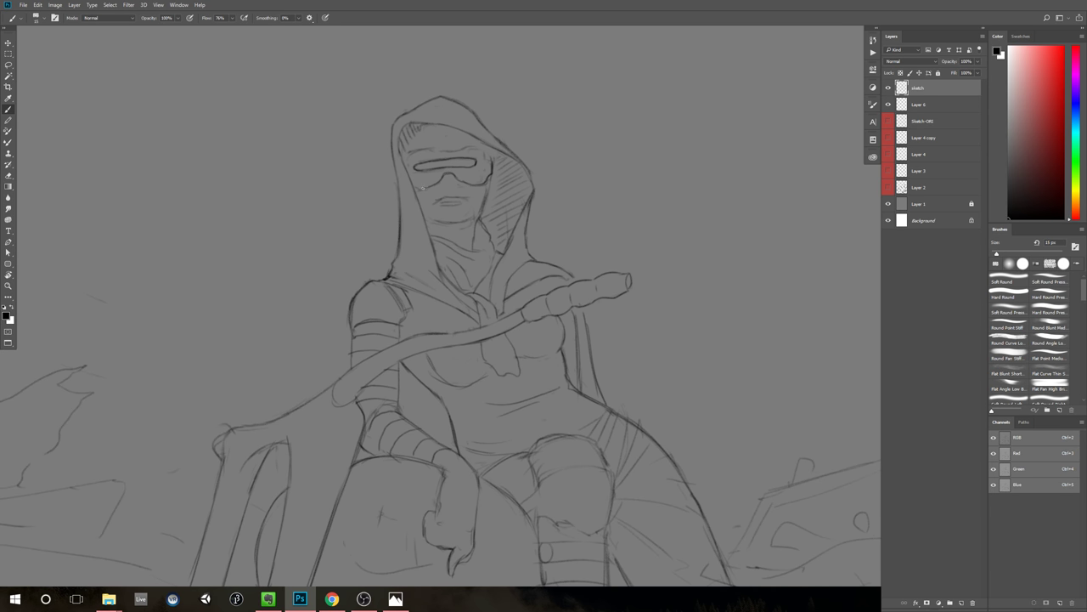
key("e")
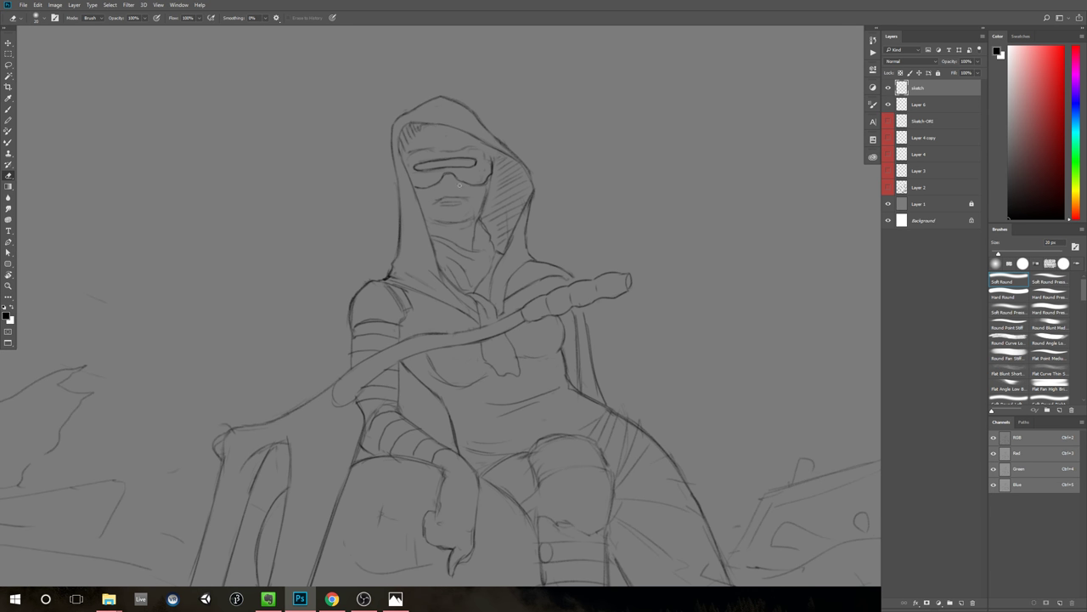
key("b")
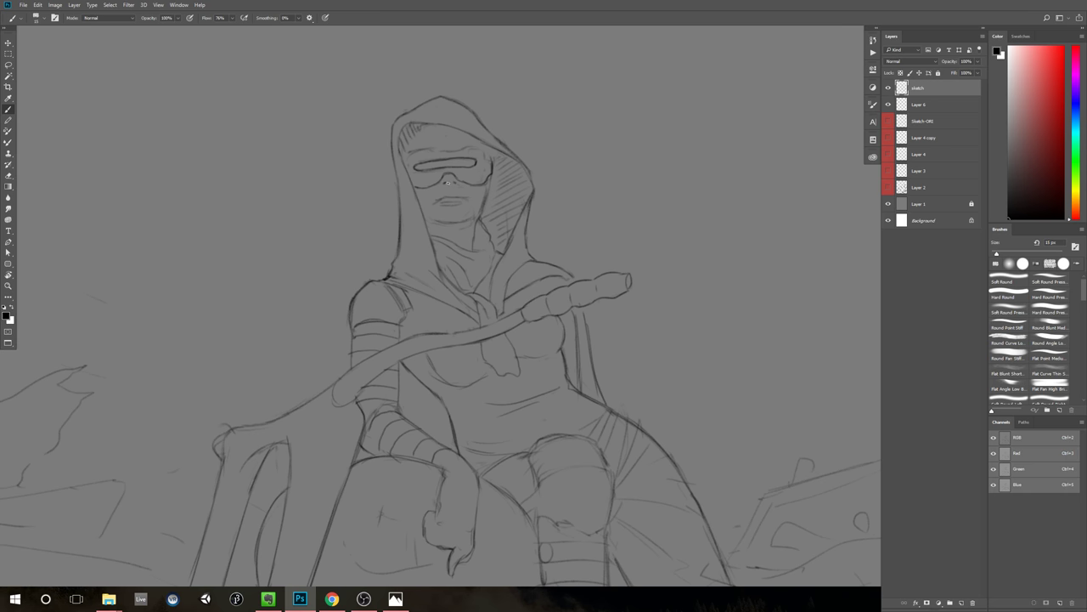
key("e")
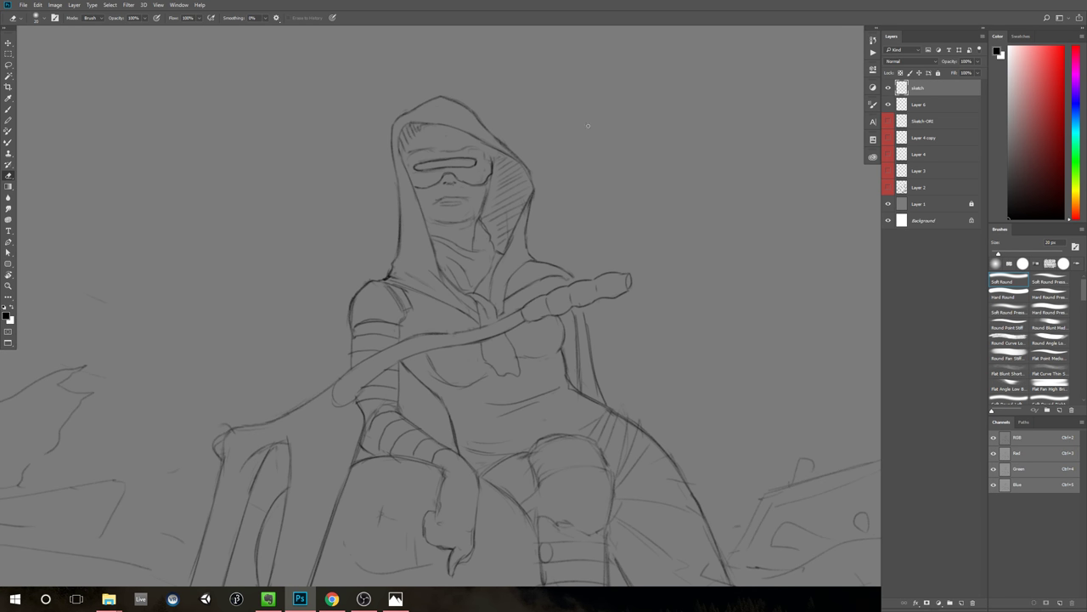
Step: Try a rounded jawline running from the chin up the shaded side of the face
key("b")
key("e")
key("b")
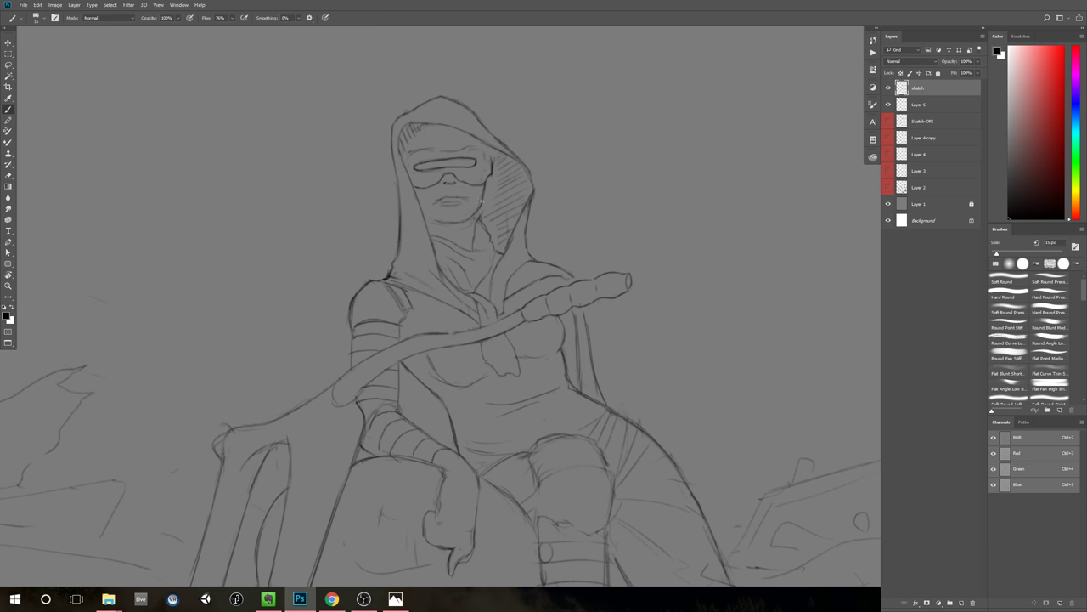
scroll(476, 252, "down", 5)
scroll(464, 274, "up", 4)
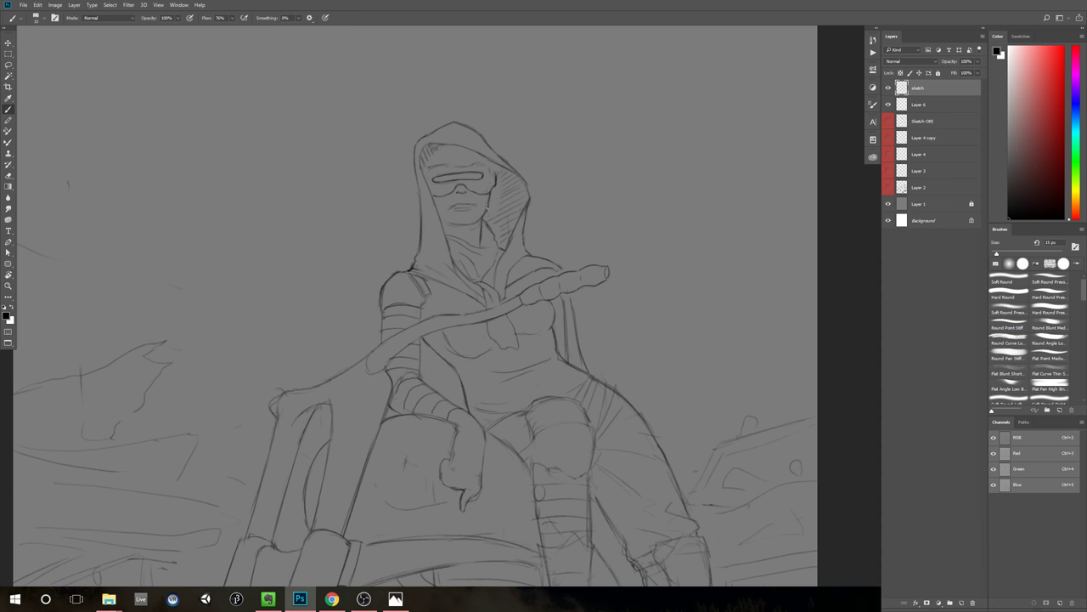
mouse_move(681, 184)
left_mouse_down()
mouse_move(658, 209)
mouse_move(551, 209)
mouse_move(586, 212)
mouse_move(596, 183)
left_mouse_up()
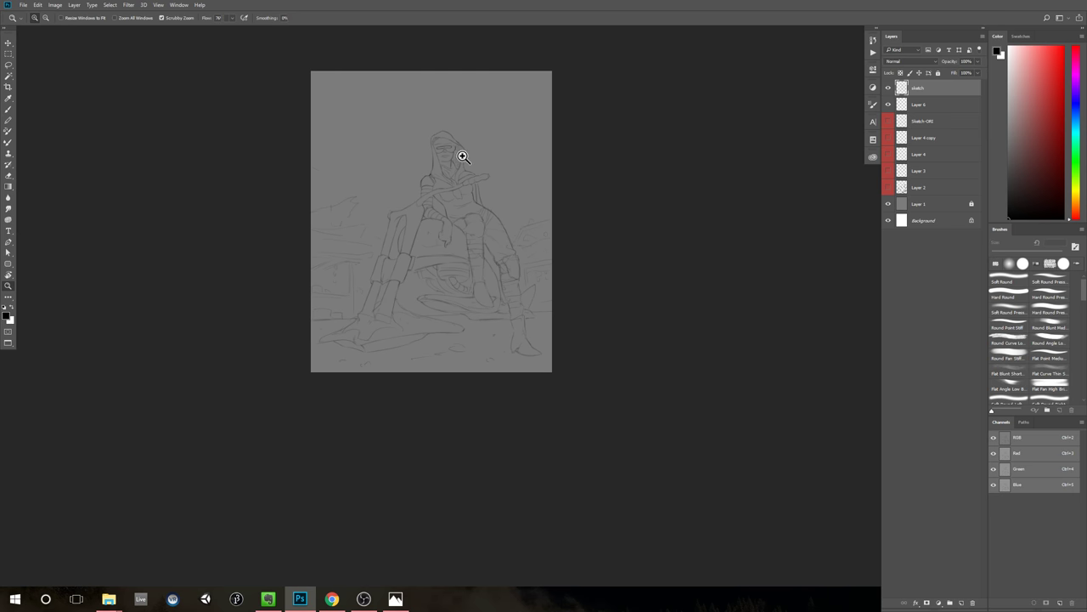
left_click_drag(461, 156, 481, 164)
Step: Erase the old jaw and chin lines and redraw a slimmer, more defined jawline below the visor
key("e")
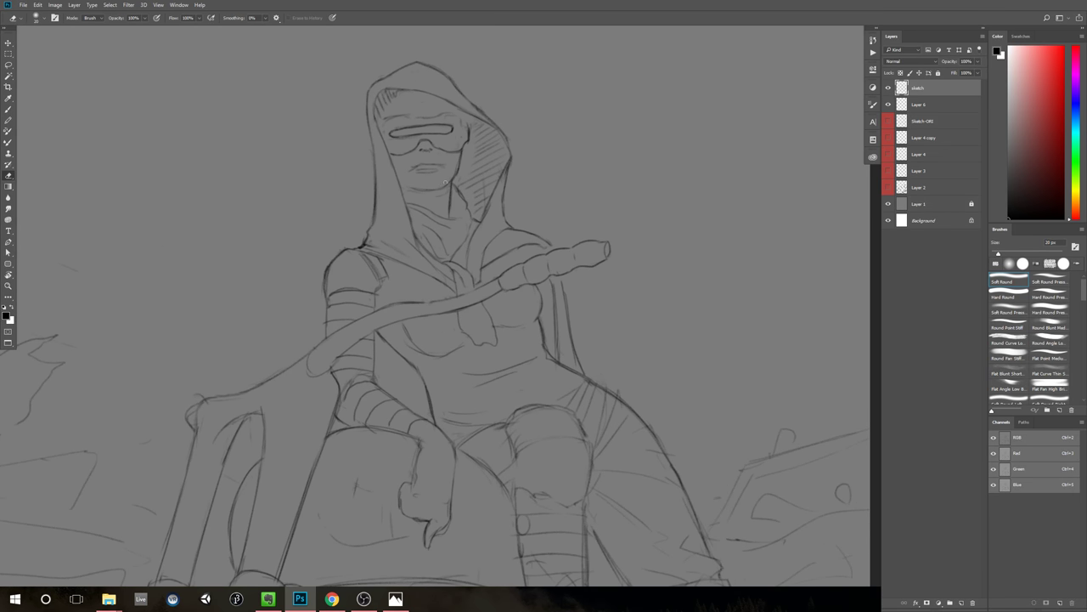
key("b")
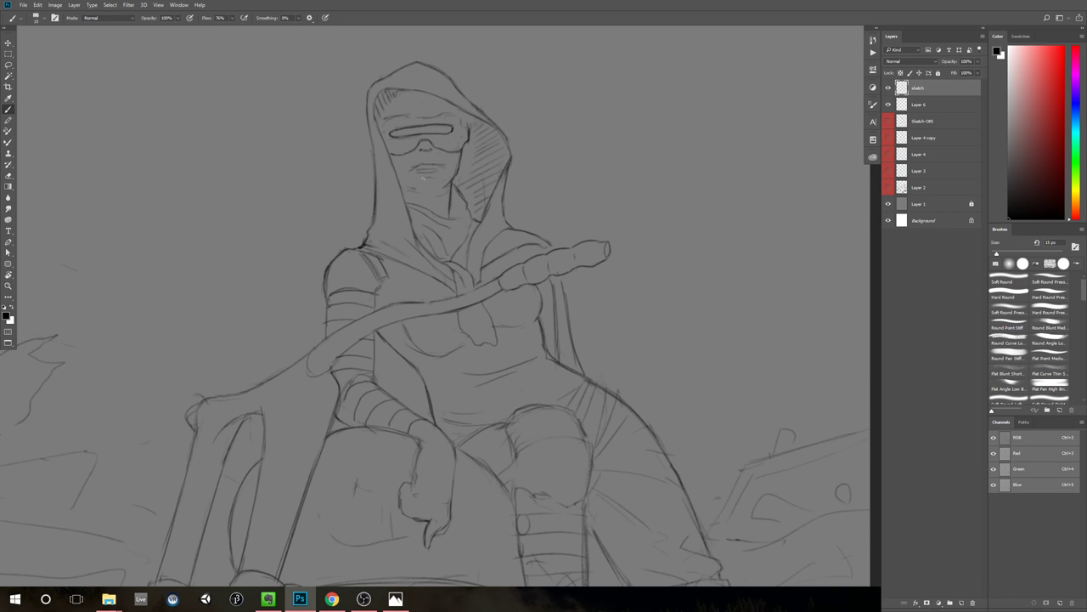
key("e")
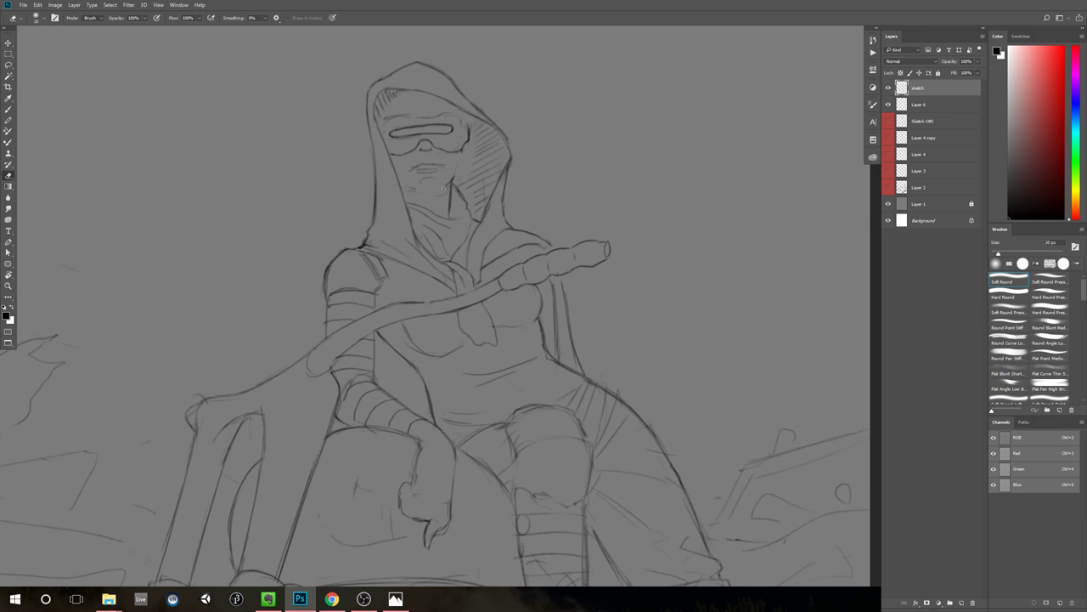
key("b")
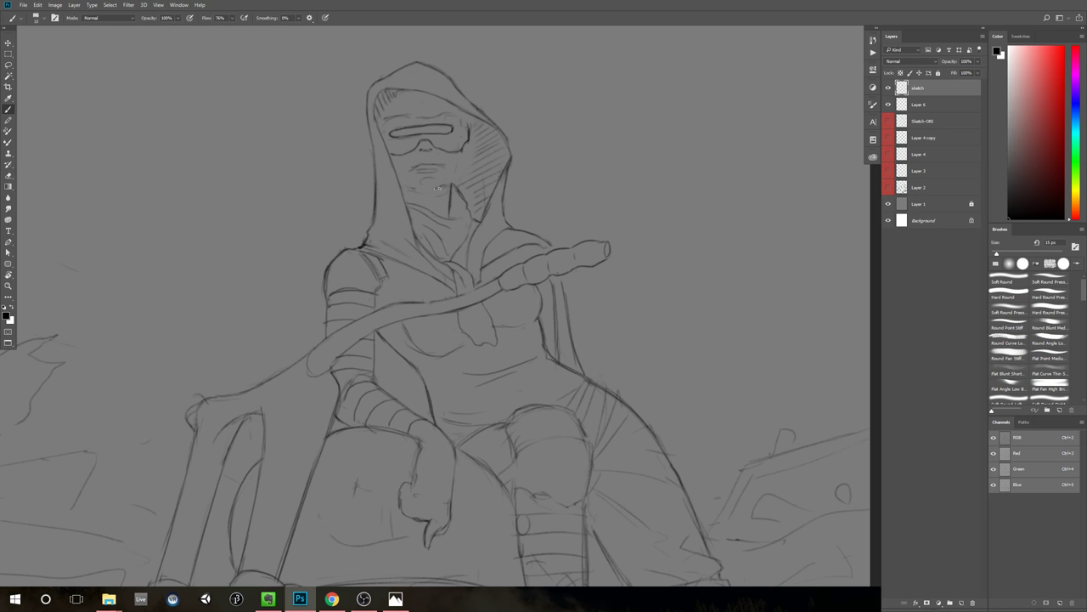
left_click_drag(422, 191, 435, 191)
left_click_drag(463, 149, 460, 163)
key("e")
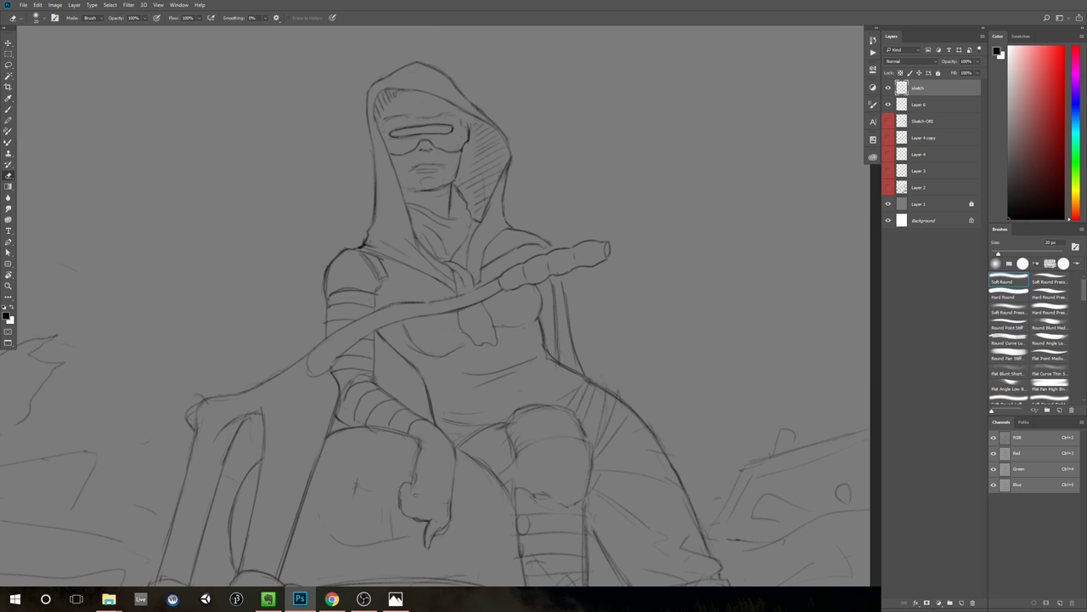
Step: Sketch wrap lines across the neck between the chin and the scarf
key("b")
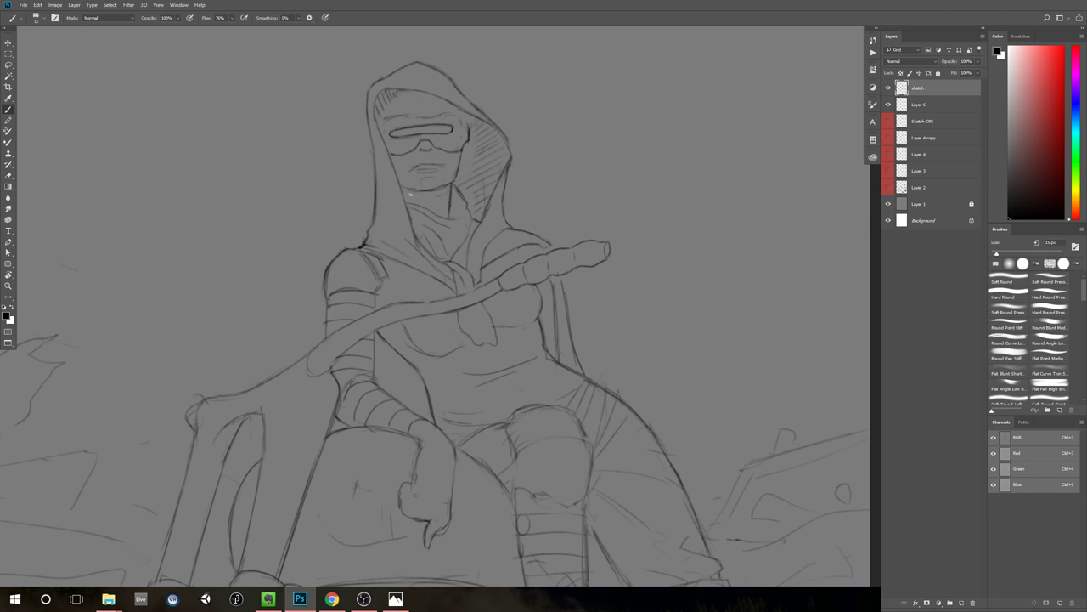
mouse_move(416, 193)
left_mouse_down()
mouse_move(451, 185)
mouse_move(431, 193)
mouse_move(451, 191)
mouse_move(445, 210)
mouse_move(417, 218)
left_mouse_up()
key("e")
key("b")
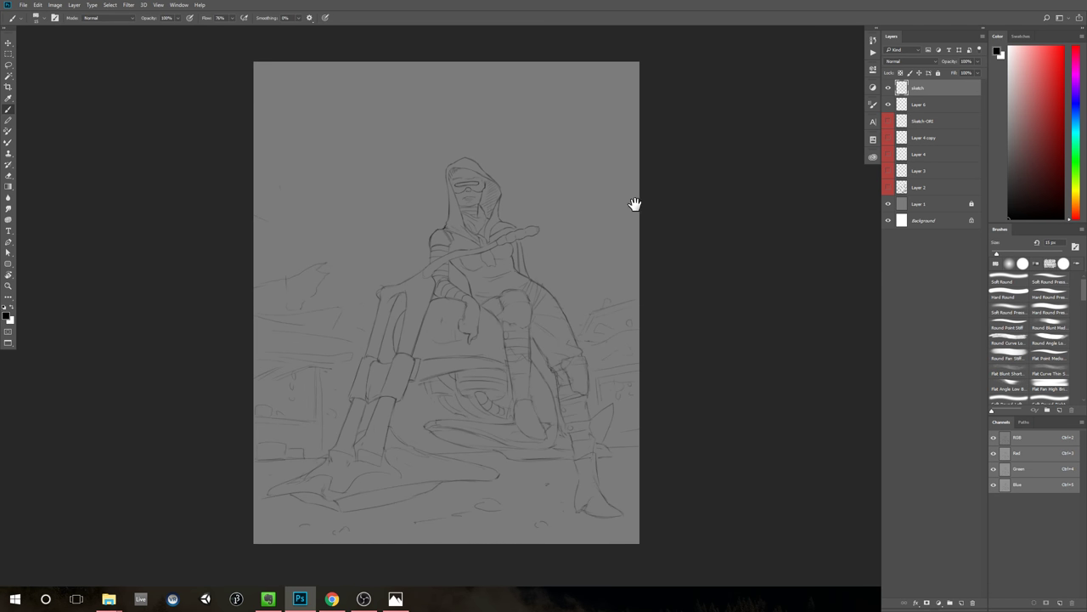
Step: Erase the old mouth and redraw it with clearly shaped lips below the nose
left_click_drag(636, 206, 520, 195)
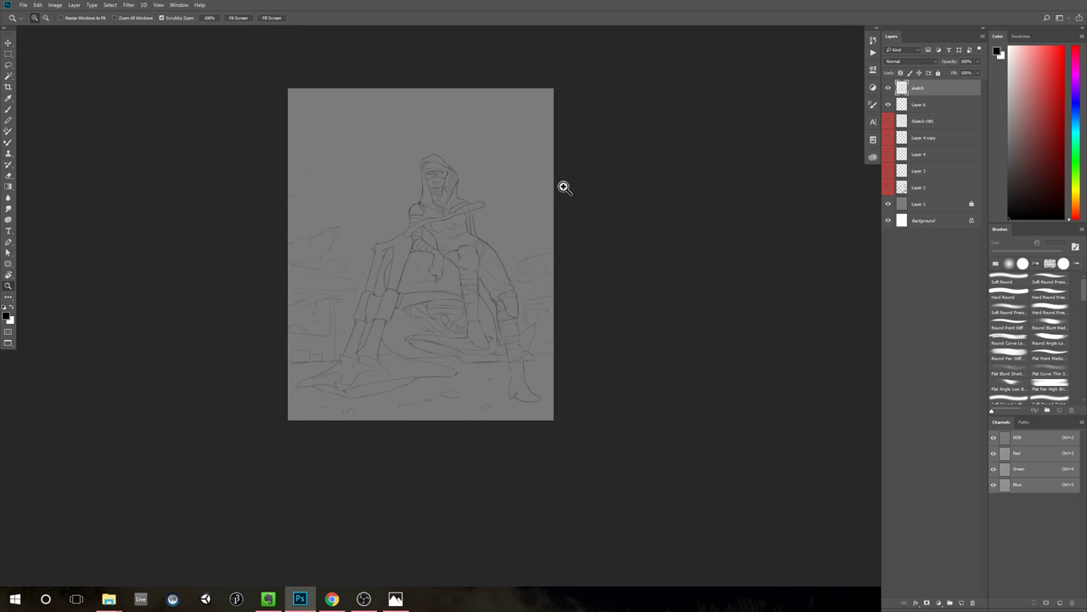
scroll(486, 168, "up", 2)
scroll(486, 169, "up", 1)
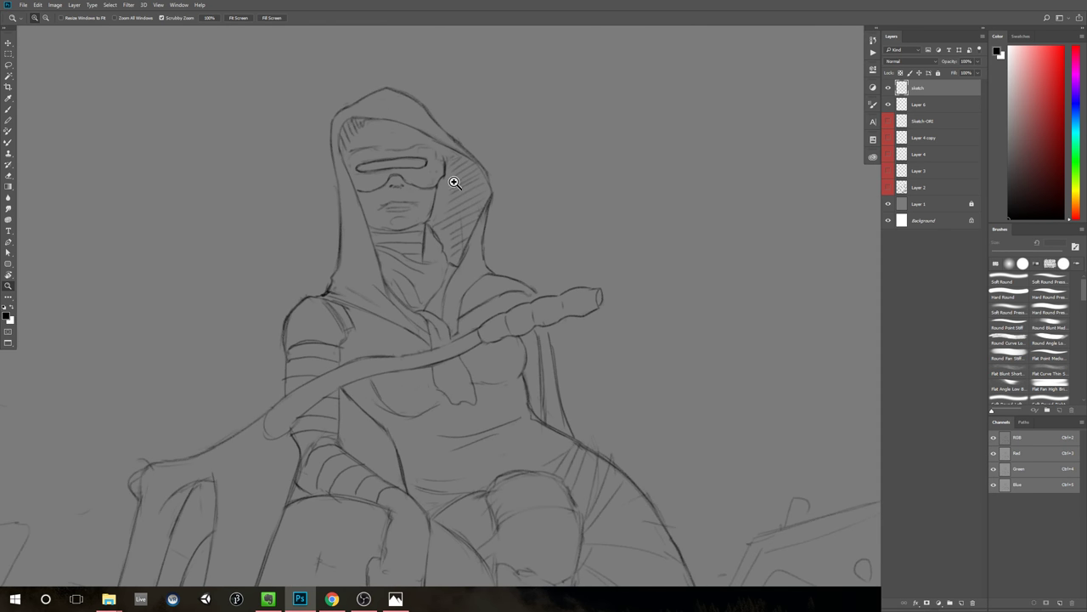
key("b")
key("e")
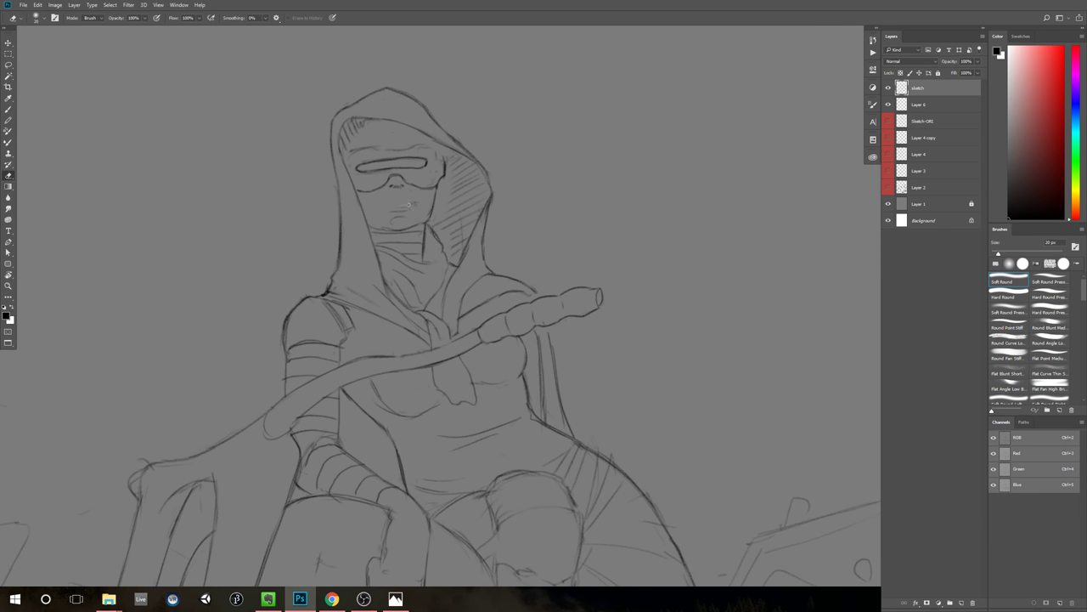
key("b")
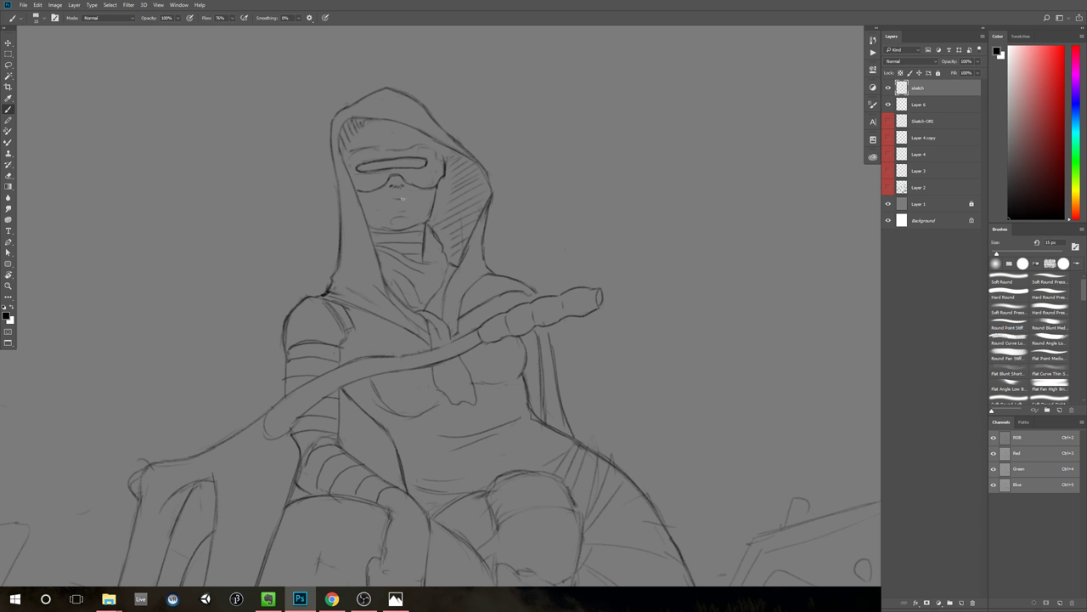
key("period")
left_click_drag(413, 202, 396, 202)
Step: Define the visor's upper edge and draw curved band lines across the forehead under the hood
left_click_drag(380, 148, 442, 153)
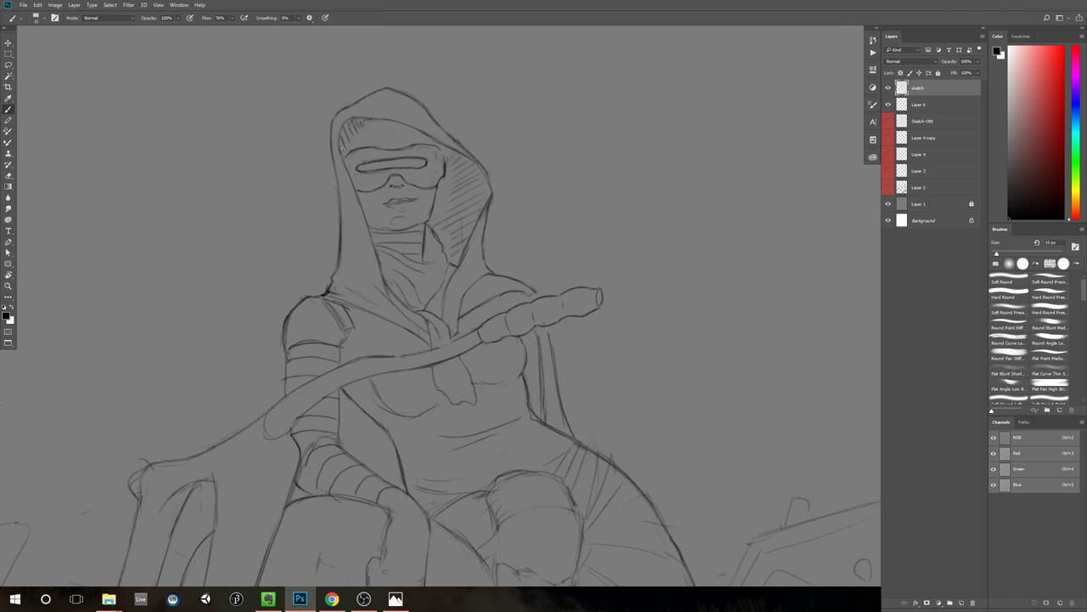
mouse_move(343, 149)
left_mouse_down()
mouse_move(367, 132)
mouse_move(415, 127)
left_mouse_up()
mouse_move(342, 158)
left_mouse_down()
mouse_move(359, 134)
mouse_move(408, 128)
left_mouse_up()
left_click_drag(350, 137, 390, 124)
Step: Examine the whole figure at reduced magnification to judge the reworked face, visor and hood
scroll(393, 213, "down", 5)
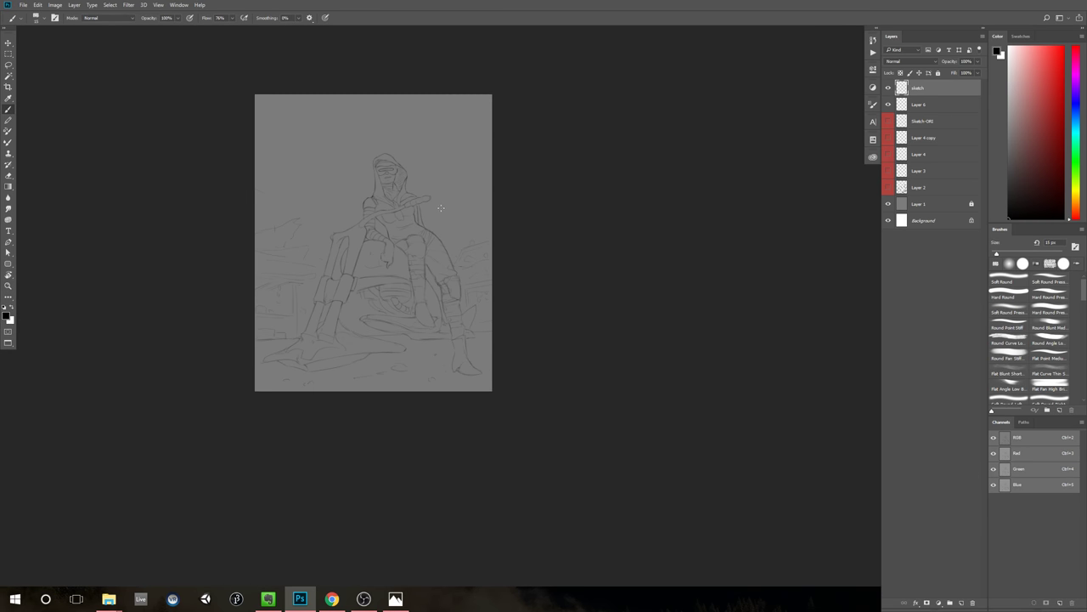
key("z")
left_click(416, 192)
left_click_drag(544, 259, 600, 244)
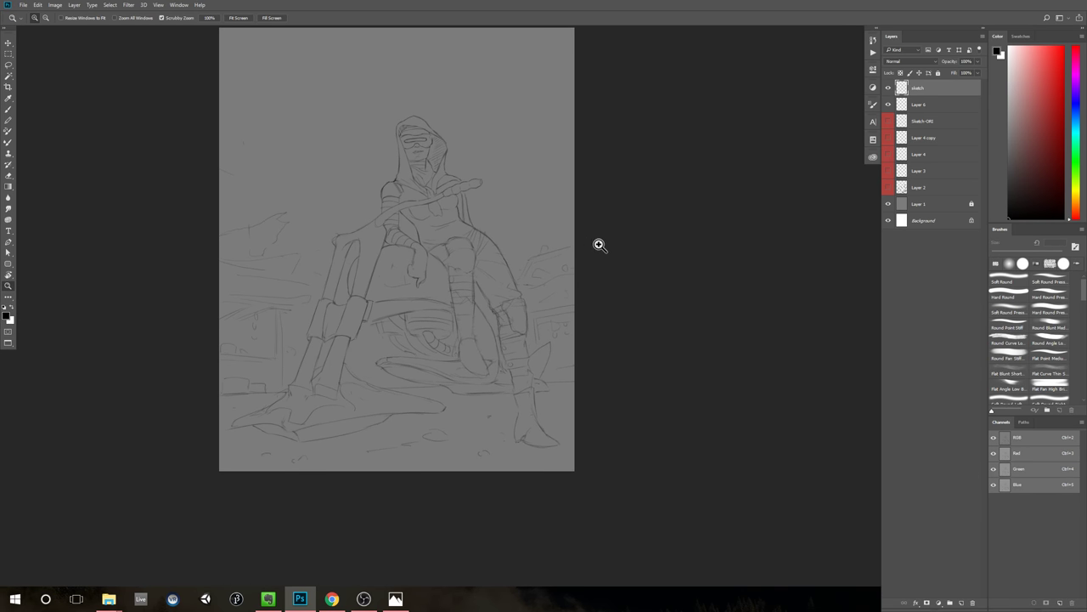
scroll(600, 244, "down", 1)
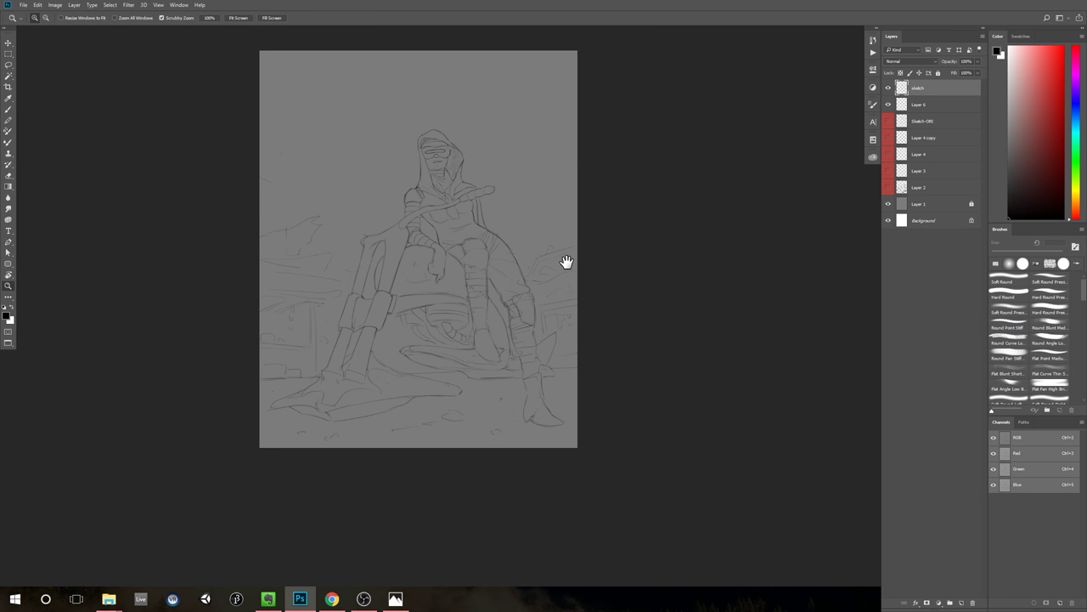
left_click_drag(565, 261, 590, 241)
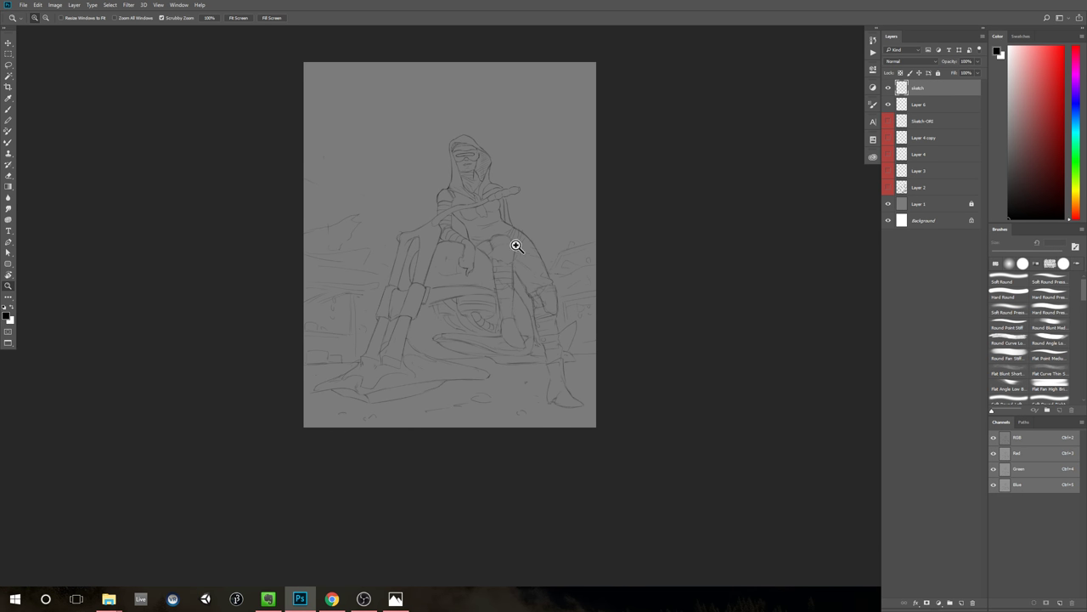
left_click_drag(585, 216, 573, 235)
left_click(575, 217)
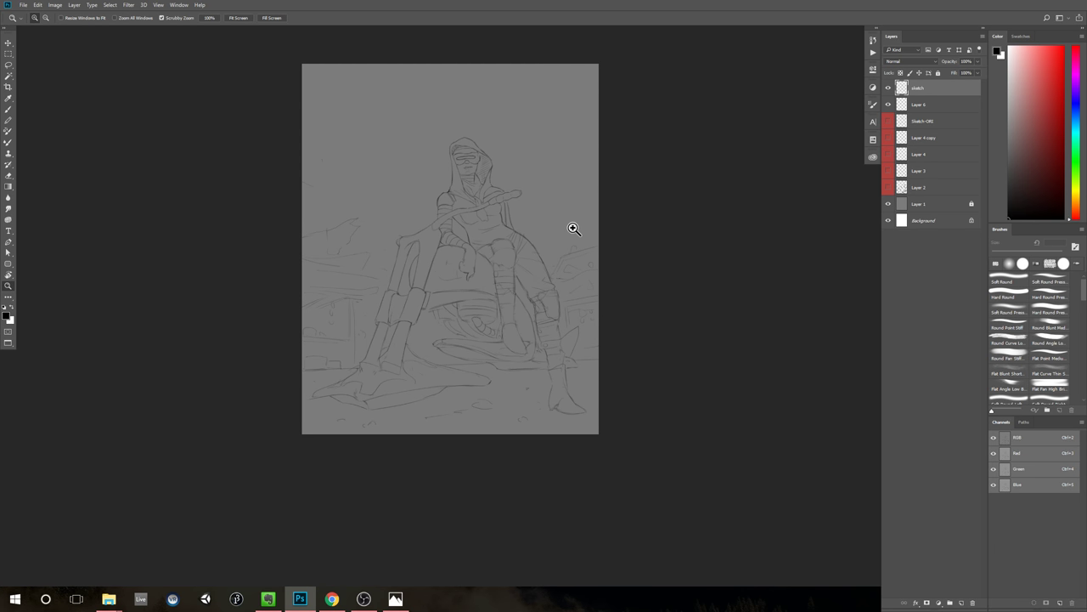
key("b")
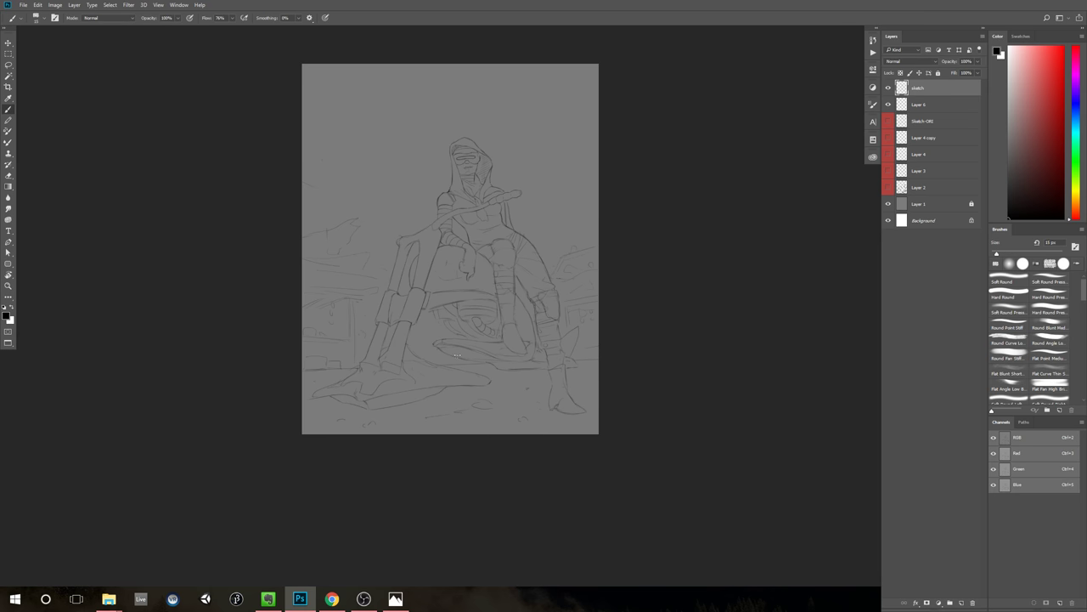
mouse_move(410, 333)
left_mouse_down()
mouse_move(297, 388)
mouse_move(364, 439)
mouse_move(472, 388)
mouse_move(366, 324)
mouse_move(308, 378)
left_mouse_up()
key("ctrl+z")
Step: Try slanted belt lines across the figure's waist and check them against the whole composition
left_click_drag(523, 207, 536, 235)
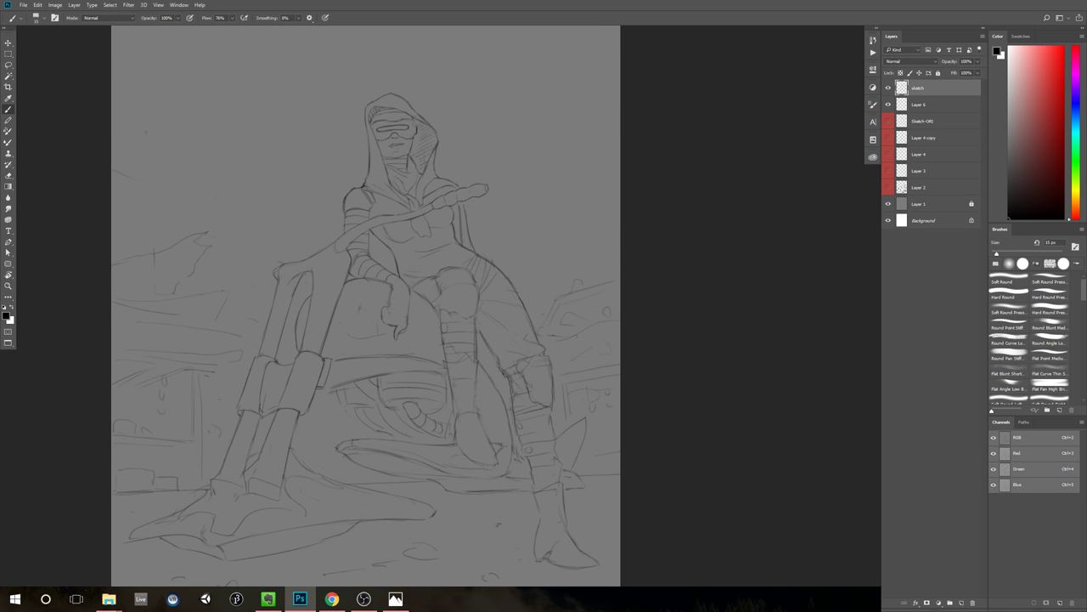
left_click_drag(459, 243, 400, 275)
left_click_drag(512, 264, 470, 281)
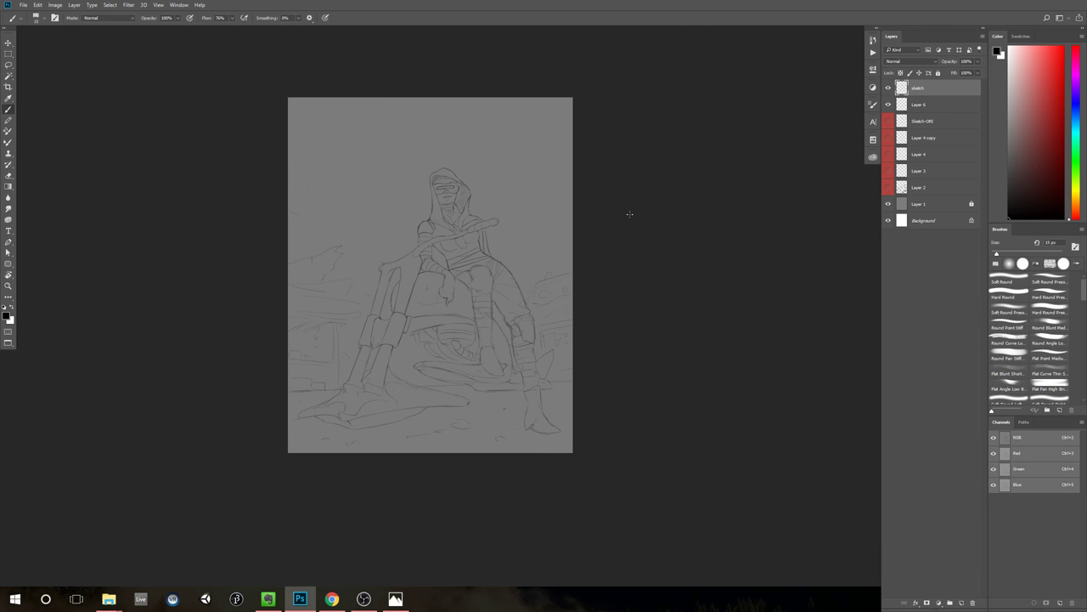
mouse_move(619, 219)
left_mouse_down()
mouse_move(587, 230)
mouse_move(606, 226)
left_mouse_up()
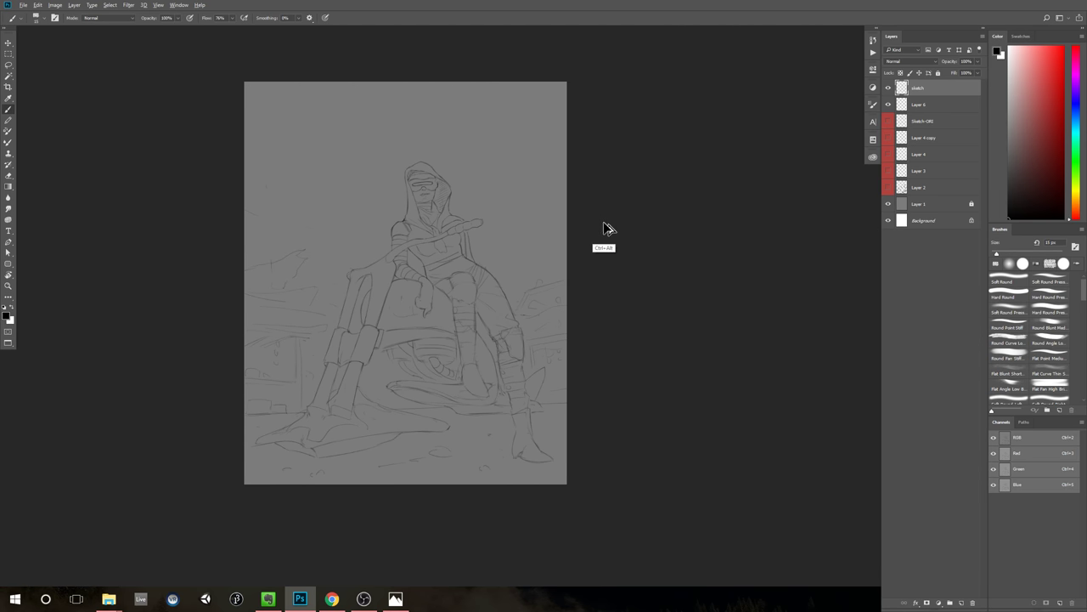
left_click_drag(545, 277, 491, 307)
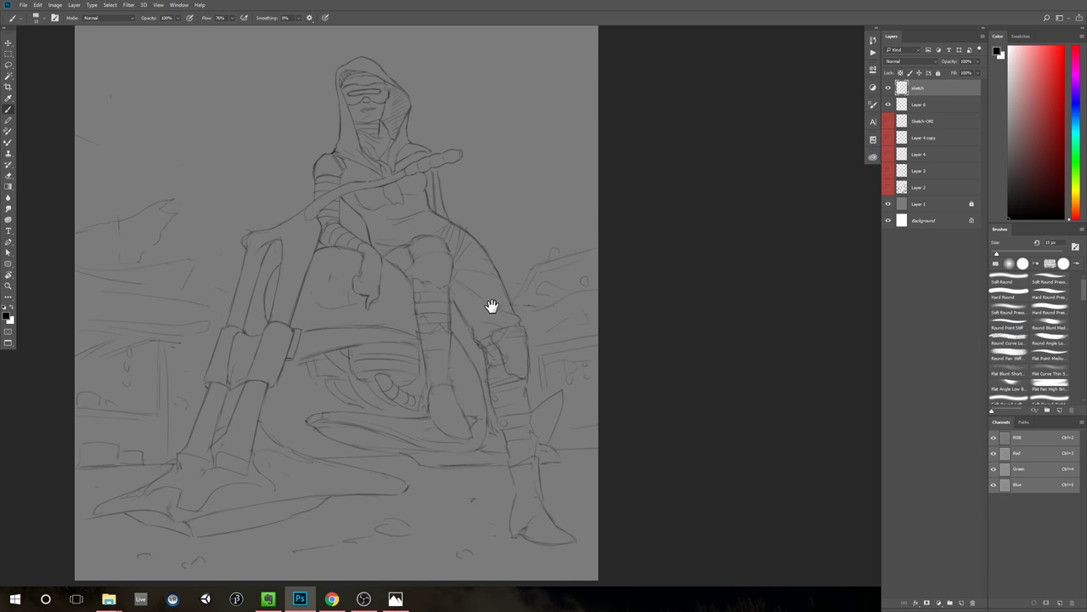
left_click_drag(562, 360, 532, 379)
left_click(531, 379, "ctrl+alt")
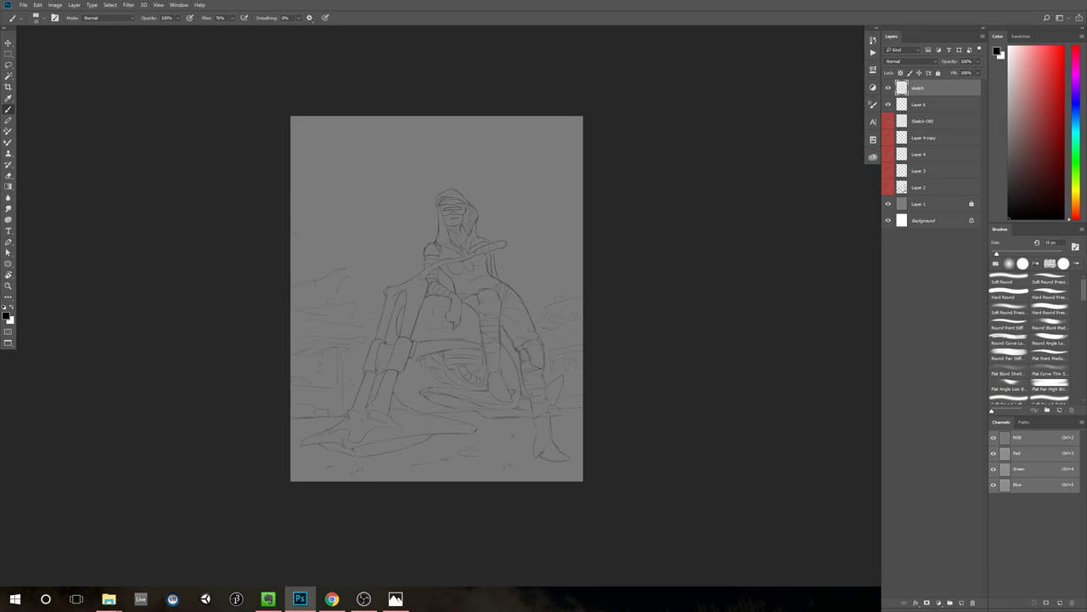
Step: Clean up the lines around the raised bent knee and draw a curved band across the top of its knee pad
left_click_drag(604, 345, 566, 339)
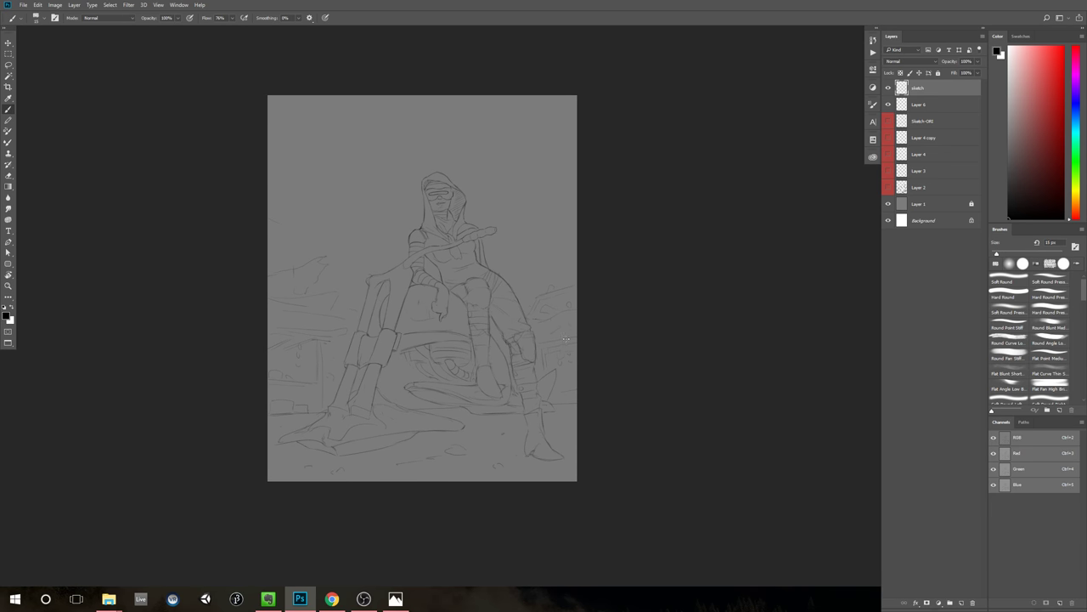
left_click(565, 338, "ctrl")
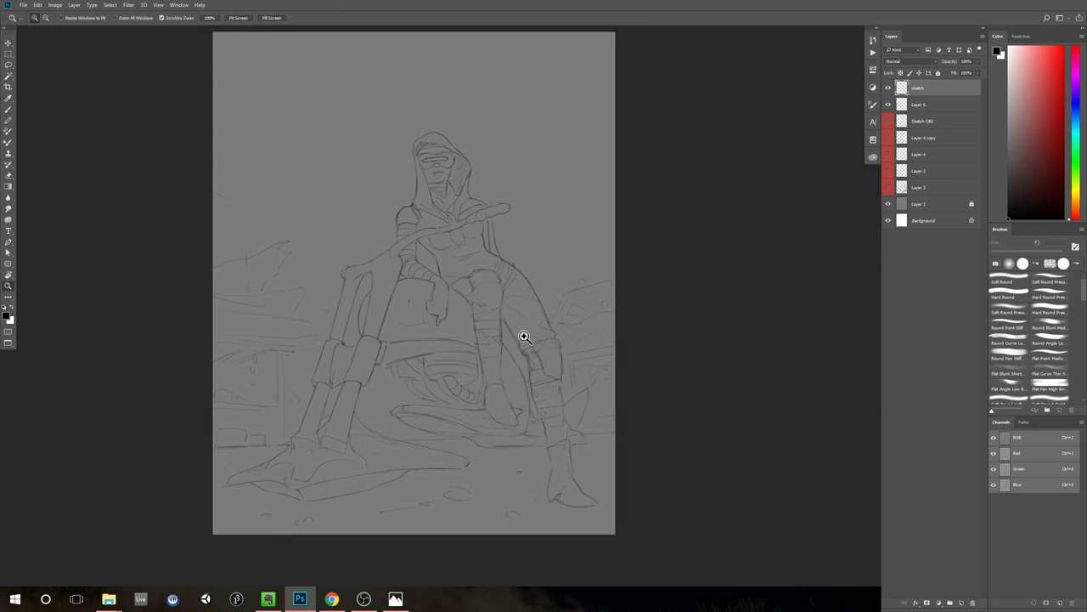
left_click(524, 338, "ctrl")
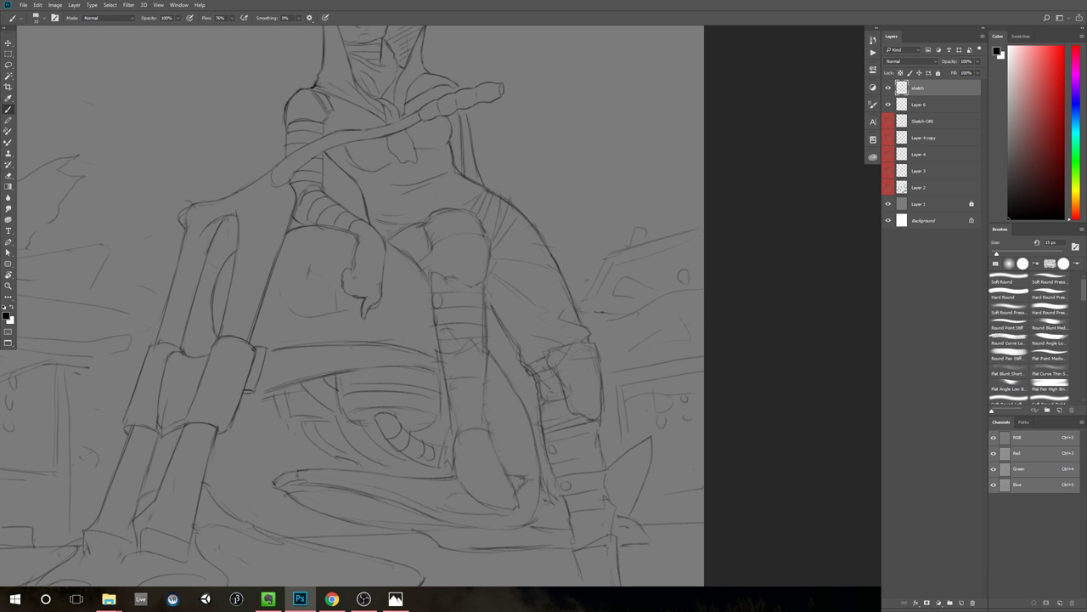
key("e")
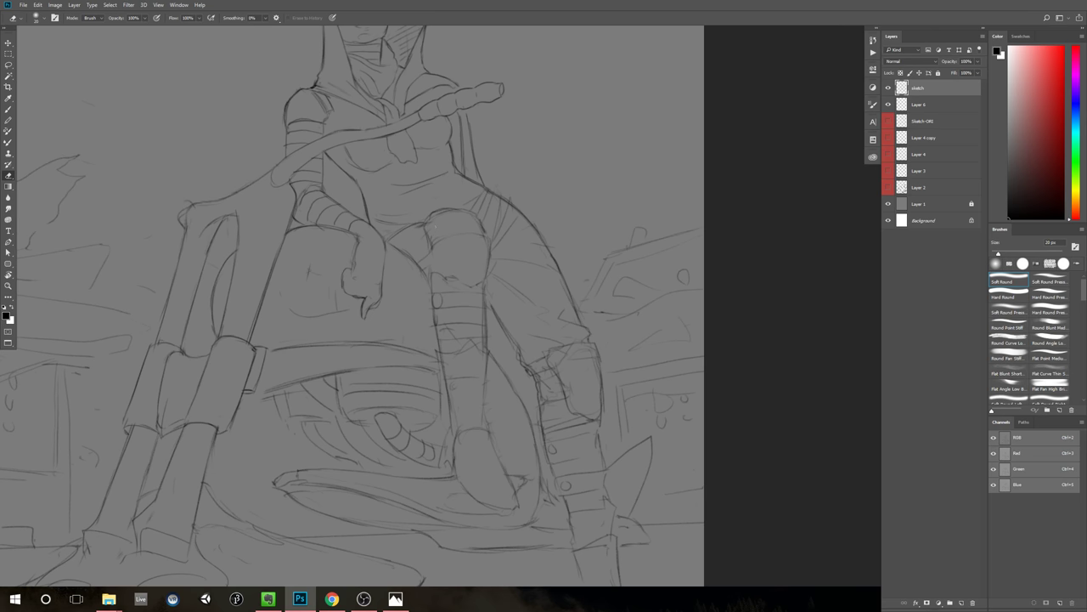
key("bracketright")
key("b")
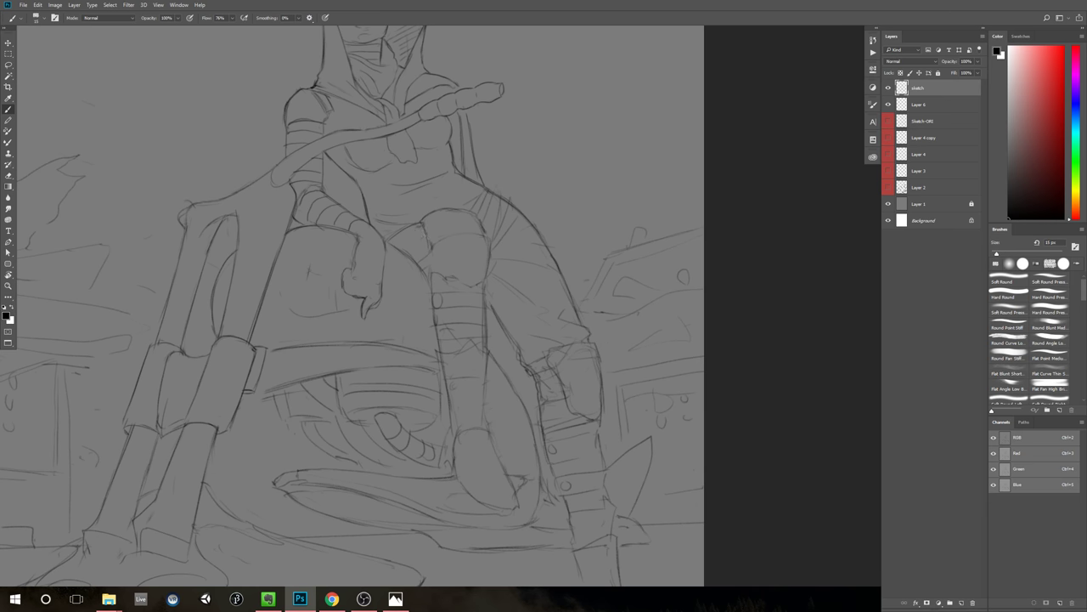
key("e")
key("b")
key("e")
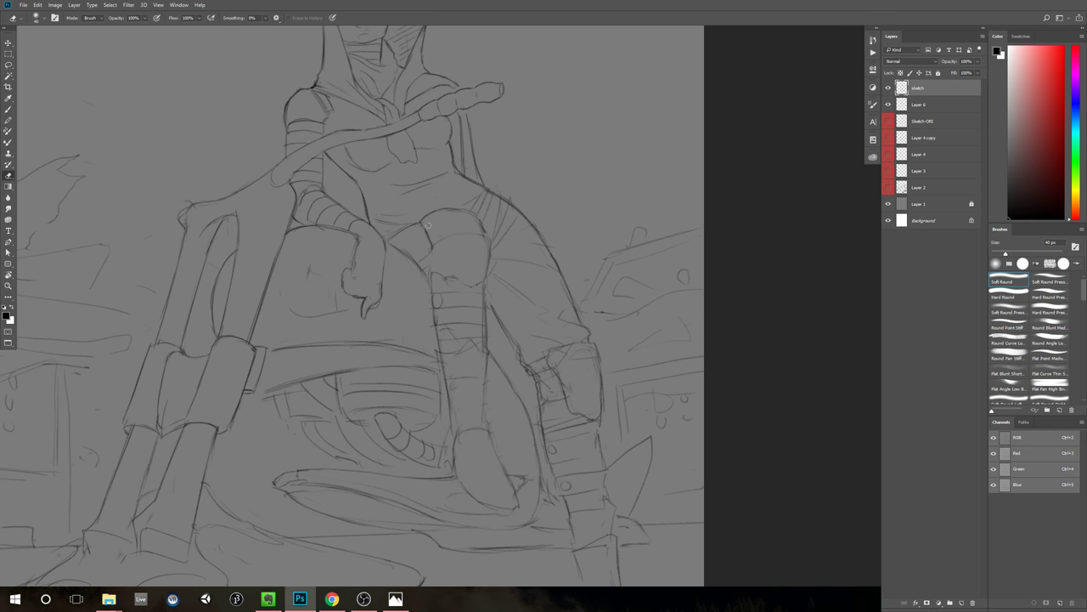
key("b")
left_click_drag(439, 241, 492, 244)
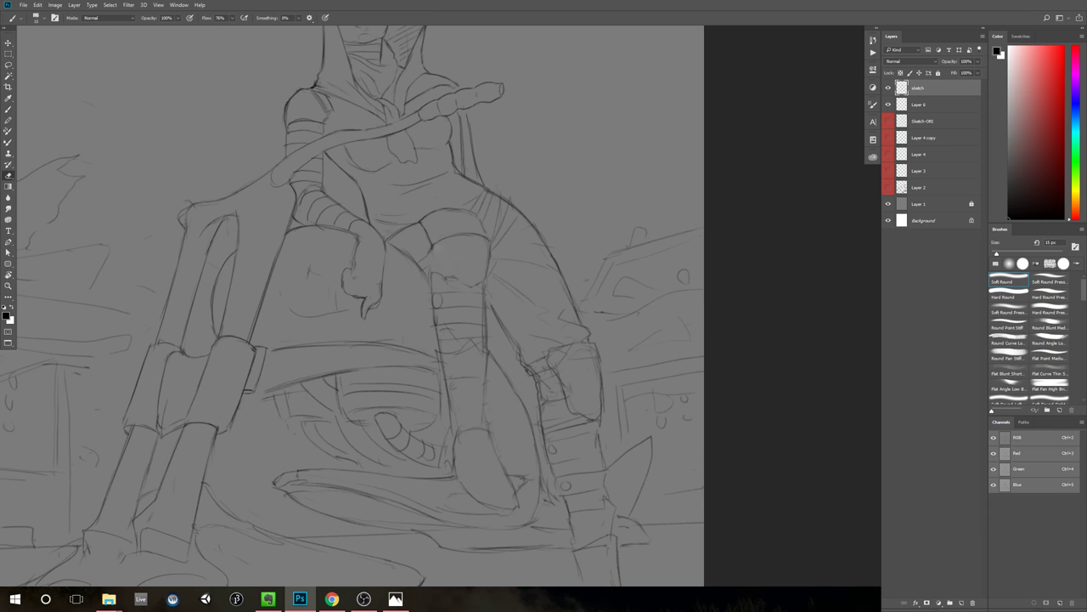
Step: Erase the rough side contour of the bent knee's pad and redraw it as a cleaner edge
key("r")
left_click_drag(519, 128, 613, 143)
key("space")
left_click_drag(609, 238, 554, 286)
key("z")
left_click_drag(552, 253, 575, 250)
key("b")
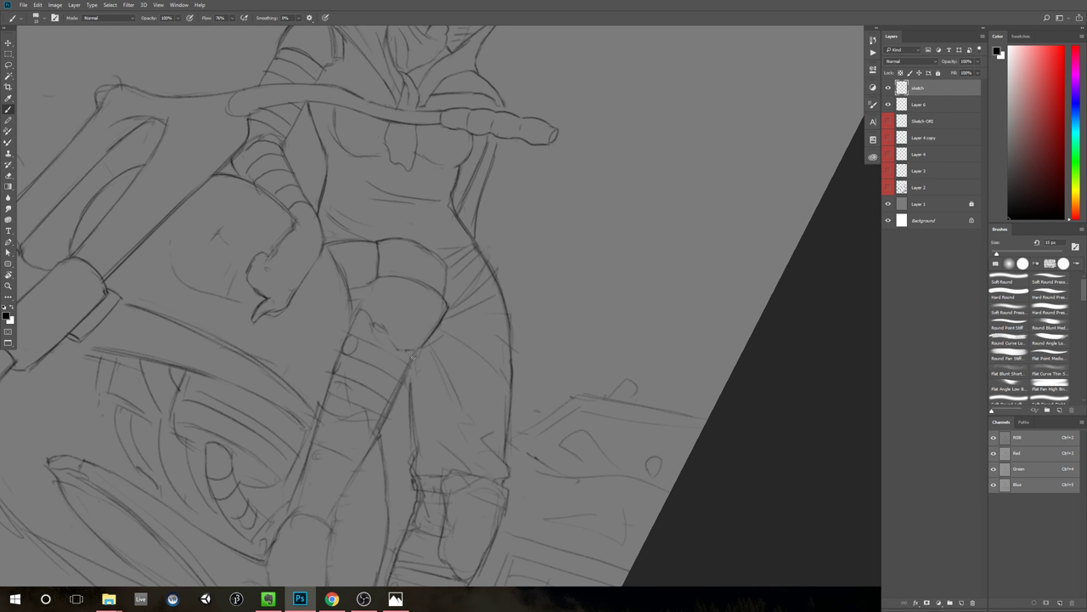
key("e")
key("b")
left_click_drag(446, 266, 441, 294)
Step: Try a new curved outline for the thigh section above the knee pad
key("r")
left_click_drag(539, 221, 571, 249)
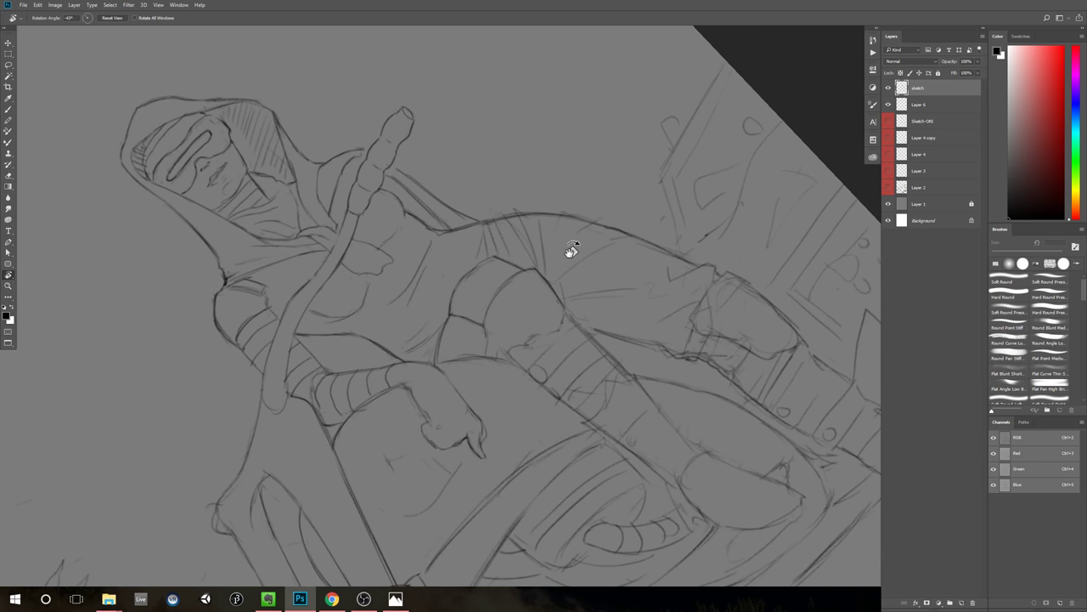
key("e")
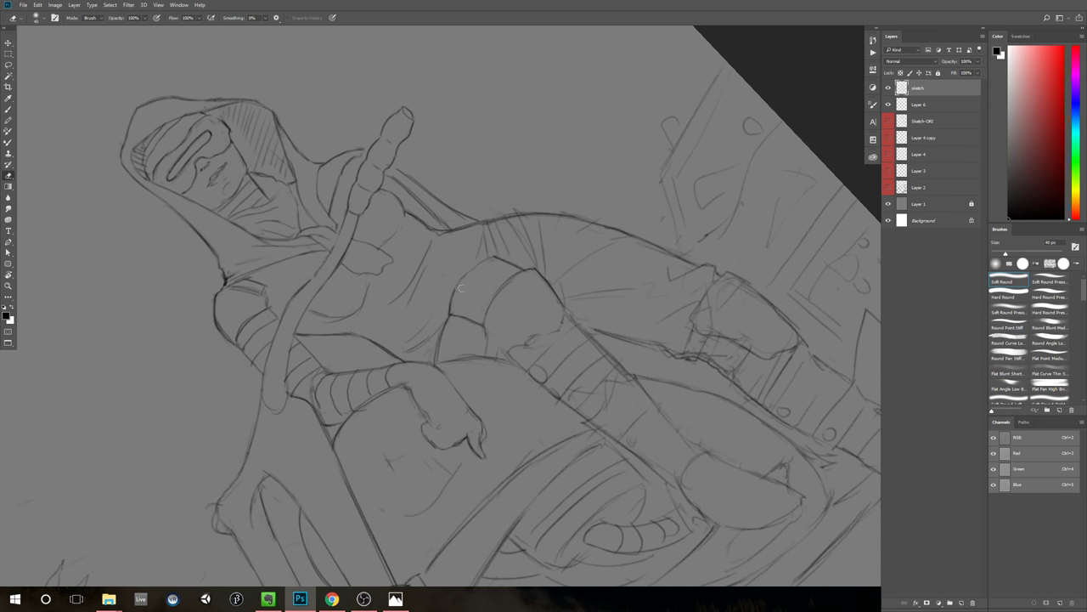
key("b")
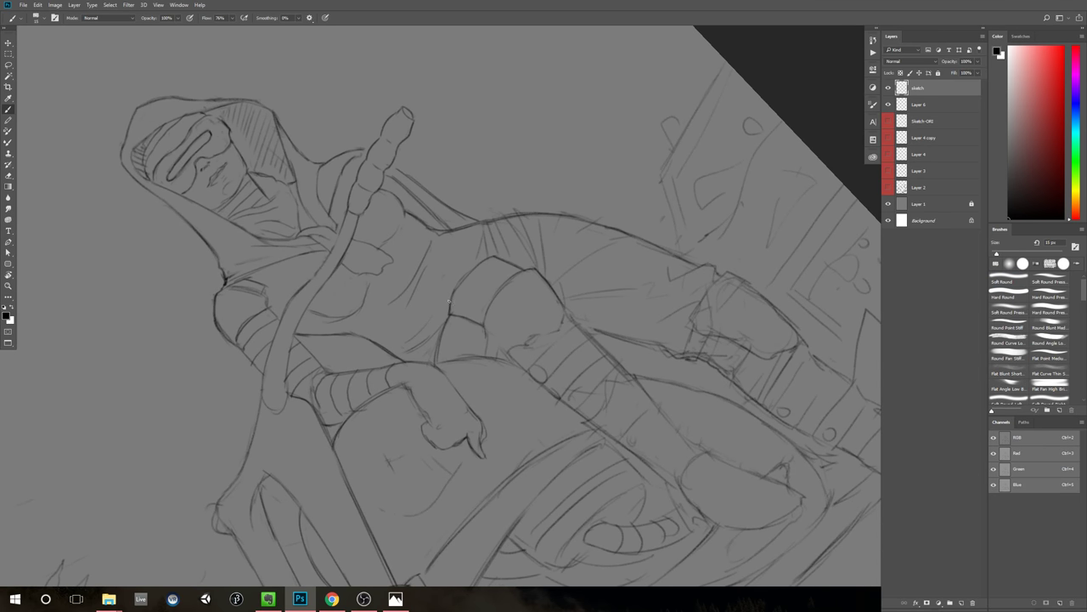
left_click_drag(449, 300, 498, 256)
key("ctrl+z")
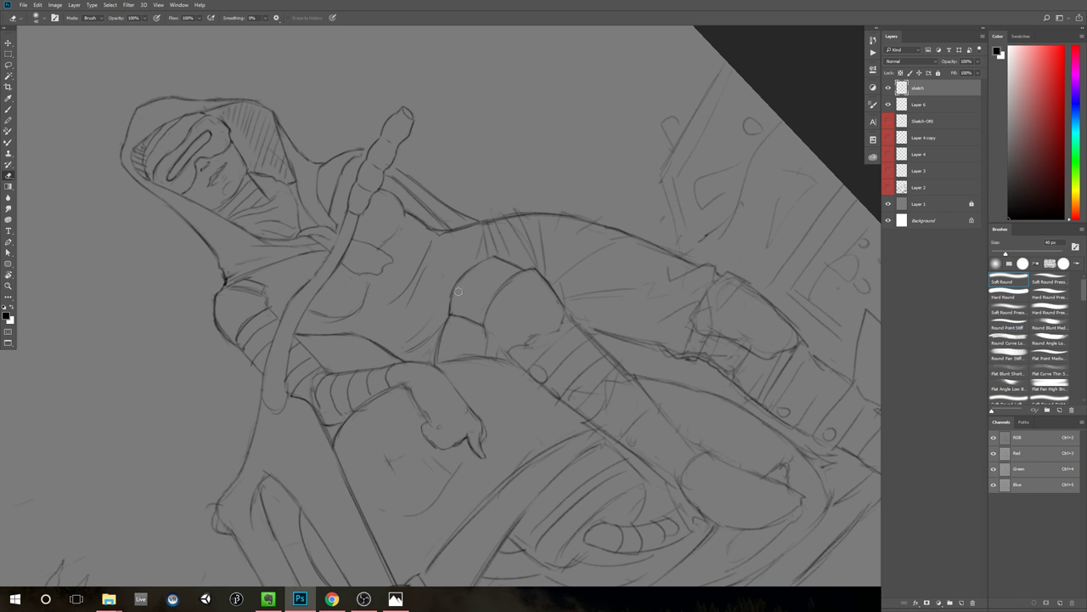
Step: Erase the thigh outline above the knee pad and redraw it as a taller, rounded dome shape
key("r")
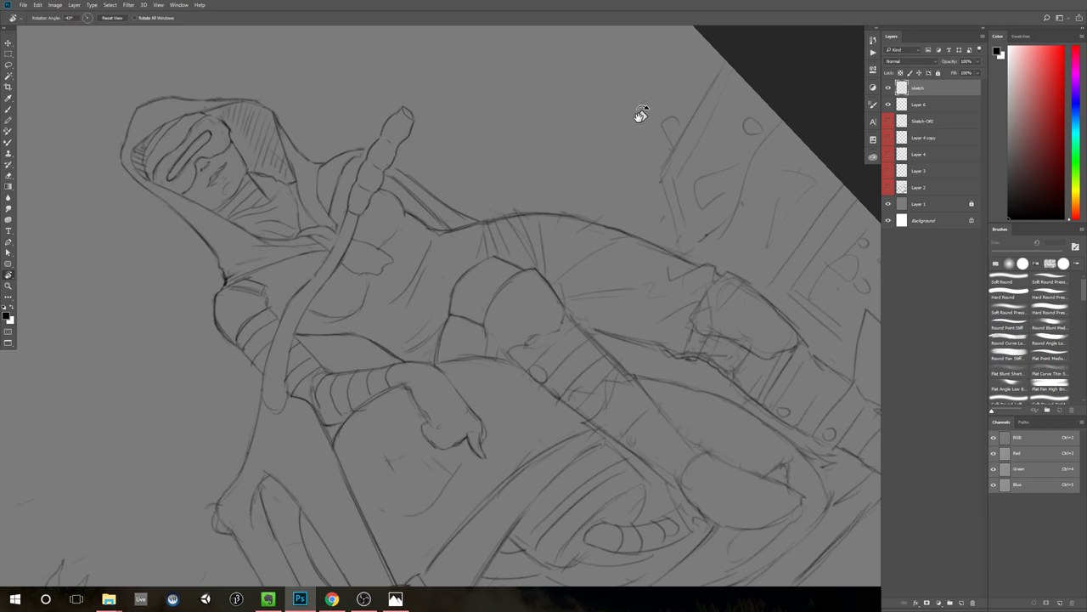
left_click_drag(679, 100, 675, 303)
key("ctrl+space")
left_click_drag(675, 302, 521, 348)
key("ctrl+space")
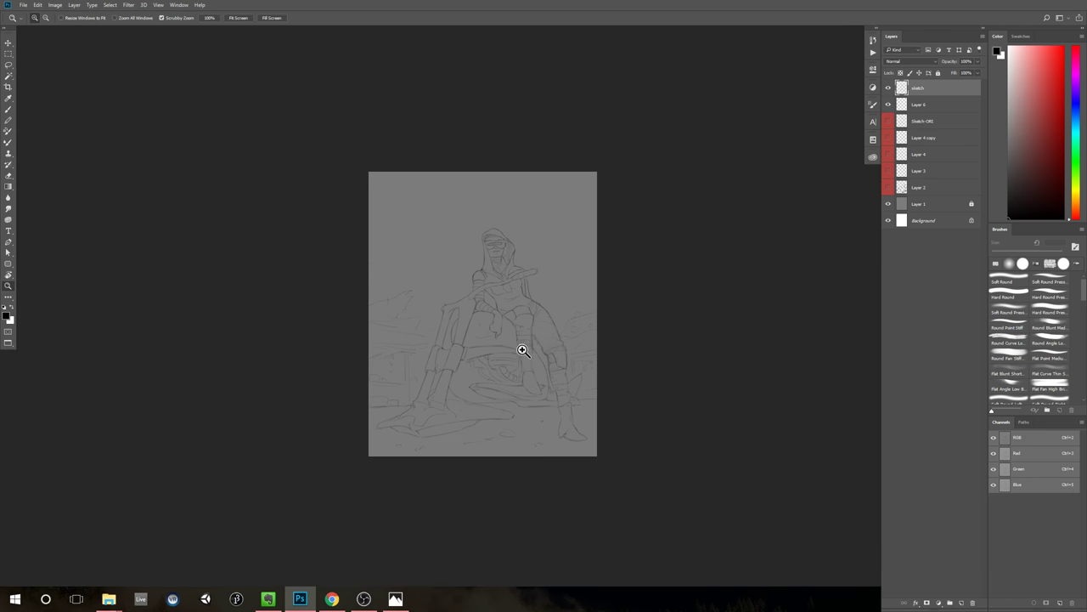
key("ctrl+space")
left_click_drag(530, 303, 587, 286)
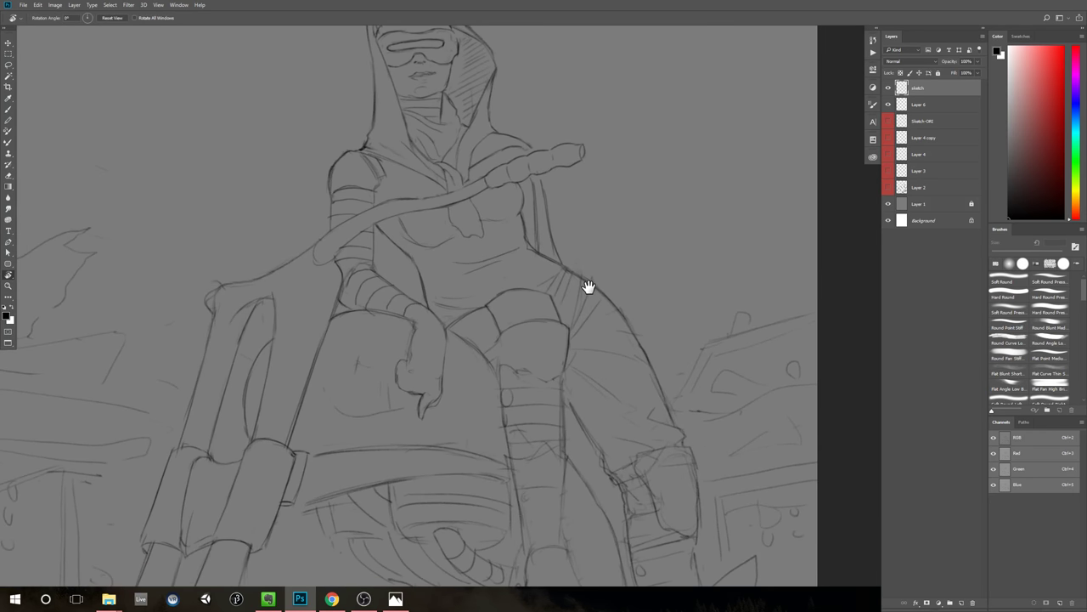
key("b")
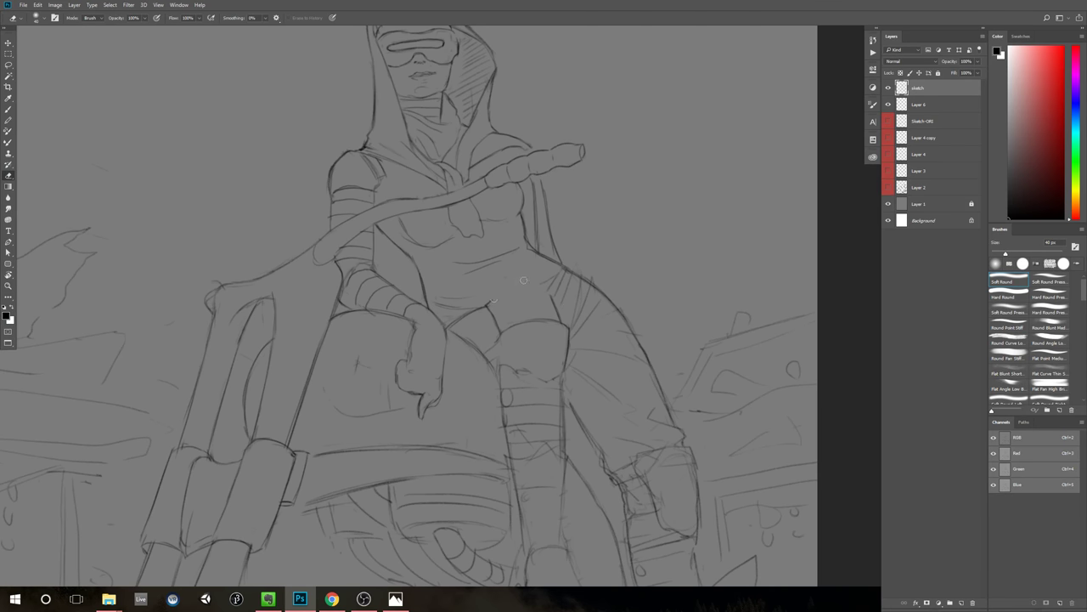
key("b")
left_click_drag(489, 308, 508, 274)
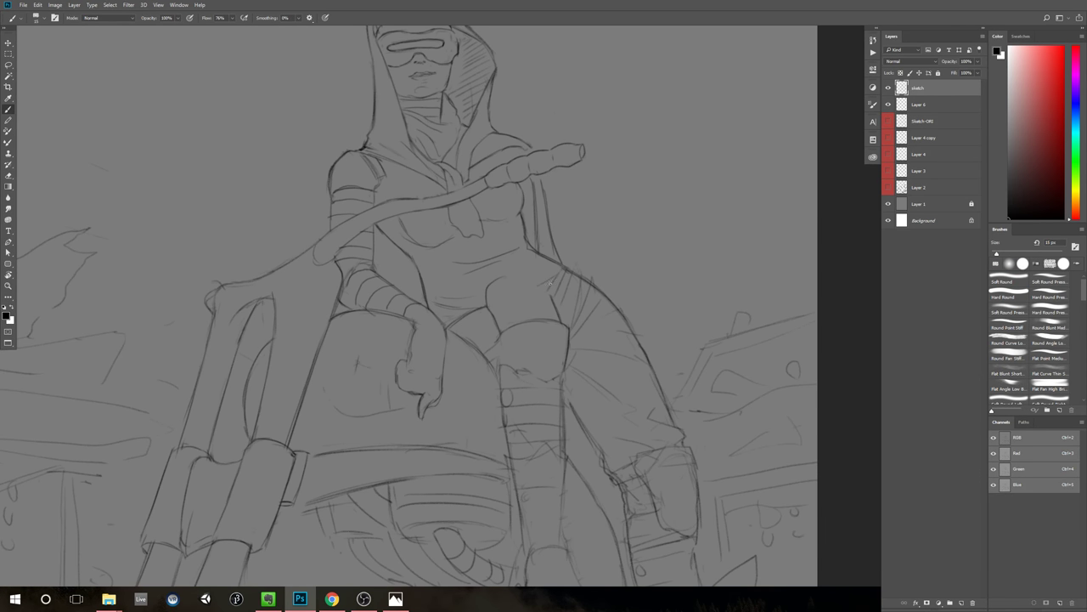
Step: Check the knee's proportions against the whole figure and refine the inner edge of the rounded shape down to the knee pad
left_click_drag(638, 390, 571, 390)
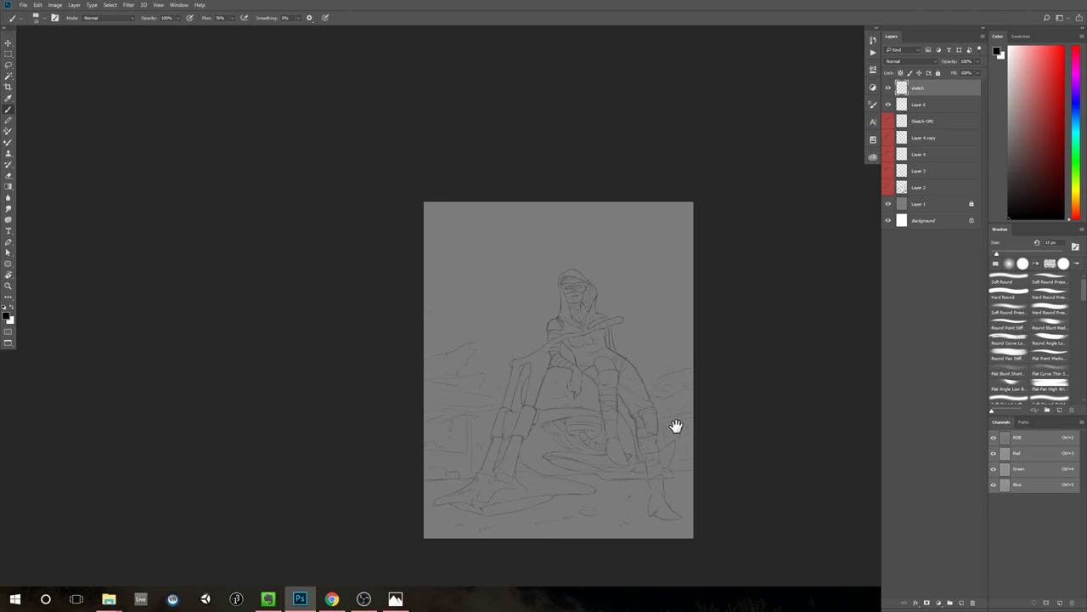
left_click_drag(677, 427, 630, 403)
scroll(595, 309, "up", 3)
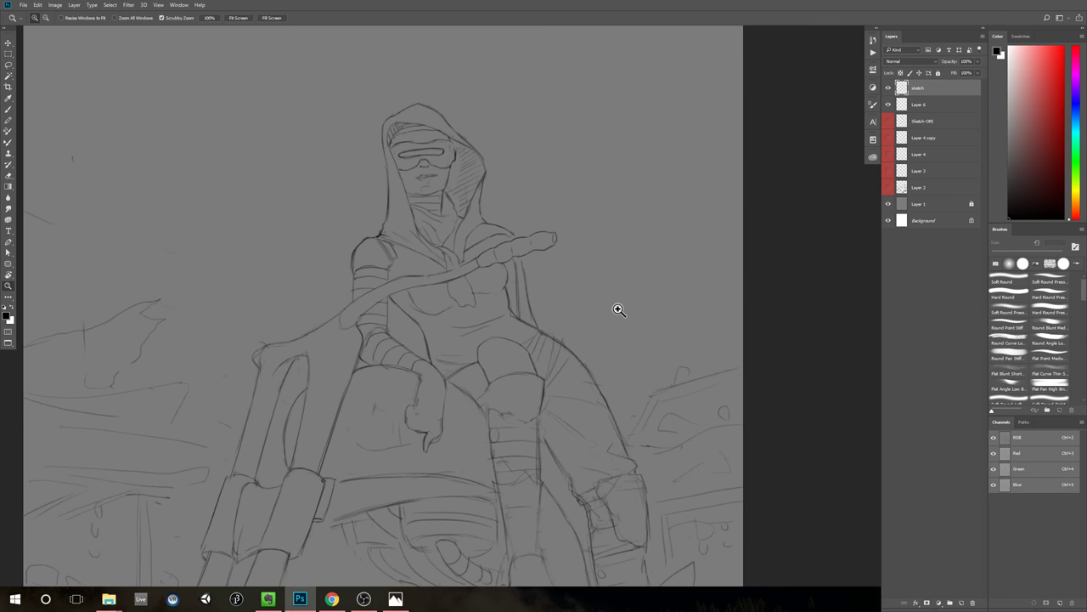
key("r")
mouse_move(617, 305)
left_mouse_down()
mouse_move(553, 301)
mouse_move(624, 291)
left_mouse_up()
left_click_drag(640, 273, 584, 214)
mouse_move(578, 255)
left_mouse_down()
mouse_move(587, 263)
mouse_move(592, 241)
left_mouse_up()
left_click_drag(582, 268, 590, 269)
scroll(590, 269, "up", 1)
key("b")
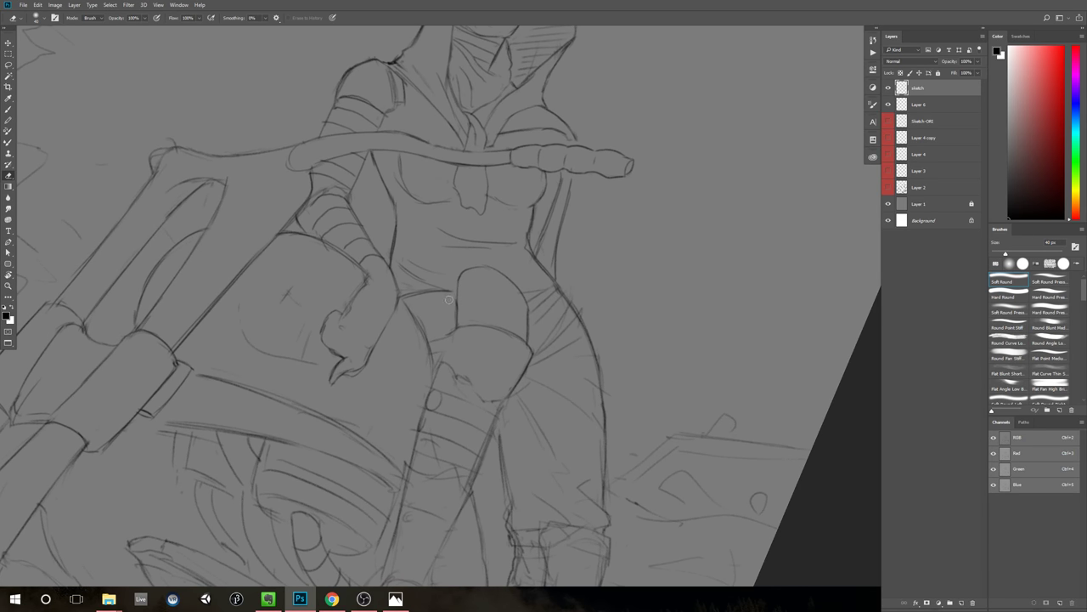
key("r")
mouse_move(561, 261)
left_mouse_down()
mouse_move(588, 208)
mouse_move(595, 220)
mouse_move(569, 243)
mouse_move(512, 231)
left_mouse_up()
key("b")
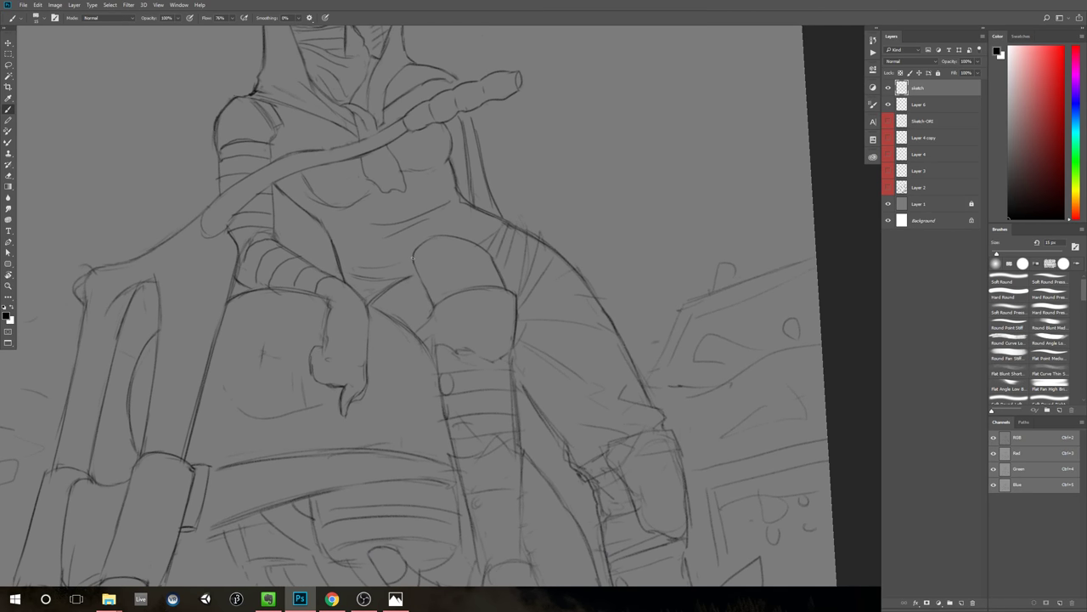
left_click_drag(411, 265, 419, 286)
mouse_move(532, 303)
left_mouse_down()
mouse_move(477, 305)
mouse_move(583, 323)
left_mouse_up()
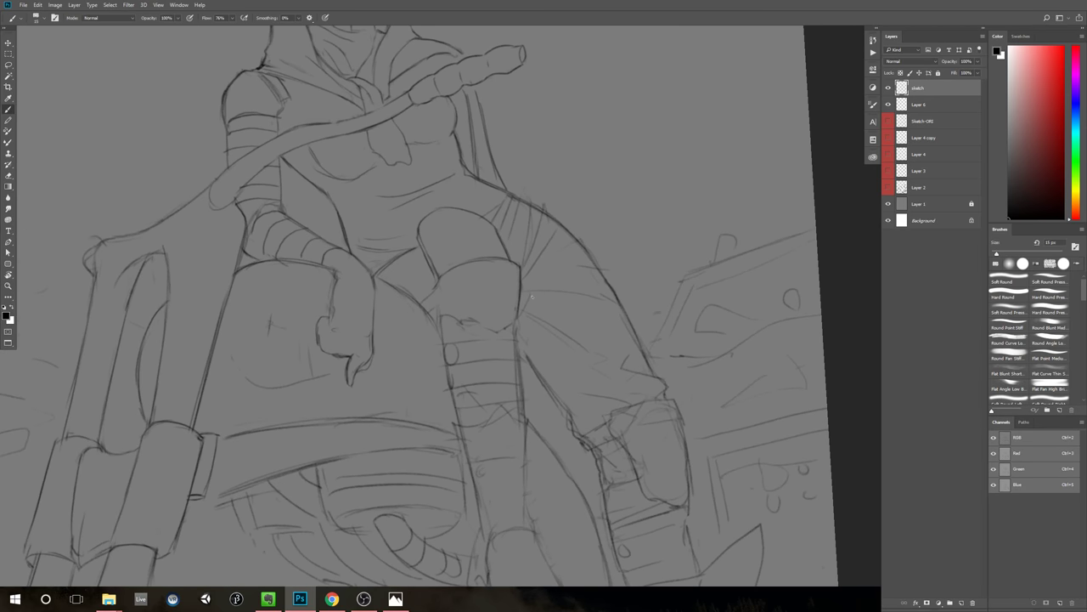
Step: Clean the join beside the knee pad and redraw the pad's side and lower edge with a small pointed corner
key("e")
left_click_drag(421, 245, 437, 278)
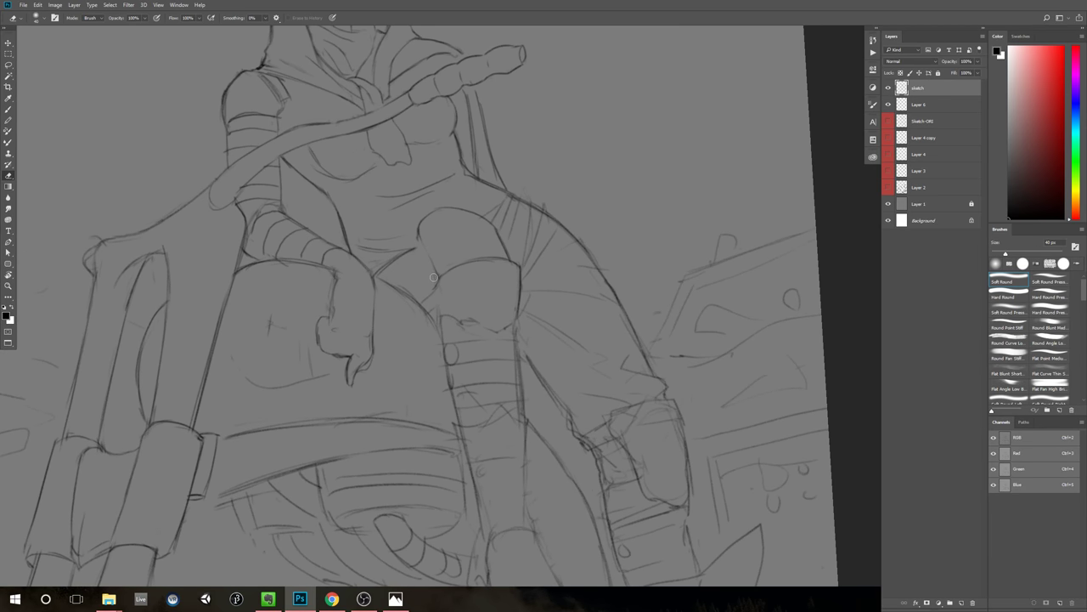
key("b")
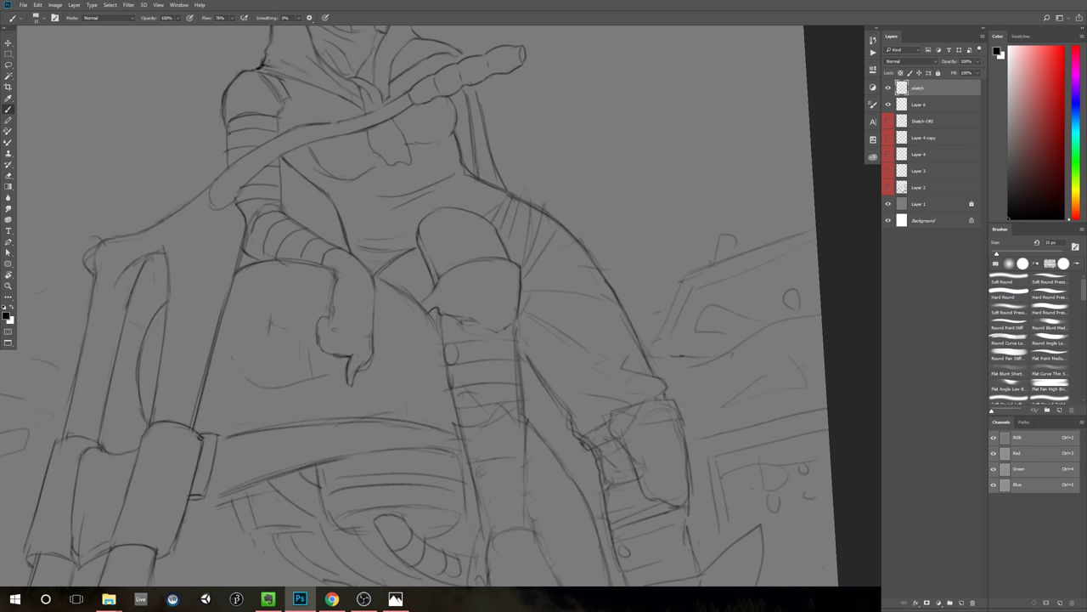
left_click_drag(441, 314, 485, 323)
key("e")
Step: Add small round rivets to both sides of the knee pad and check them against the whole figure
key("z")
left_click_drag(578, 321, 529, 357)
key("r")
left_click_drag(693, 231, 696, 244)
key("z")
mouse_move(698, 265)
left_mouse_down()
mouse_move(638, 281)
mouse_move(648, 280)
left_mouse_up()
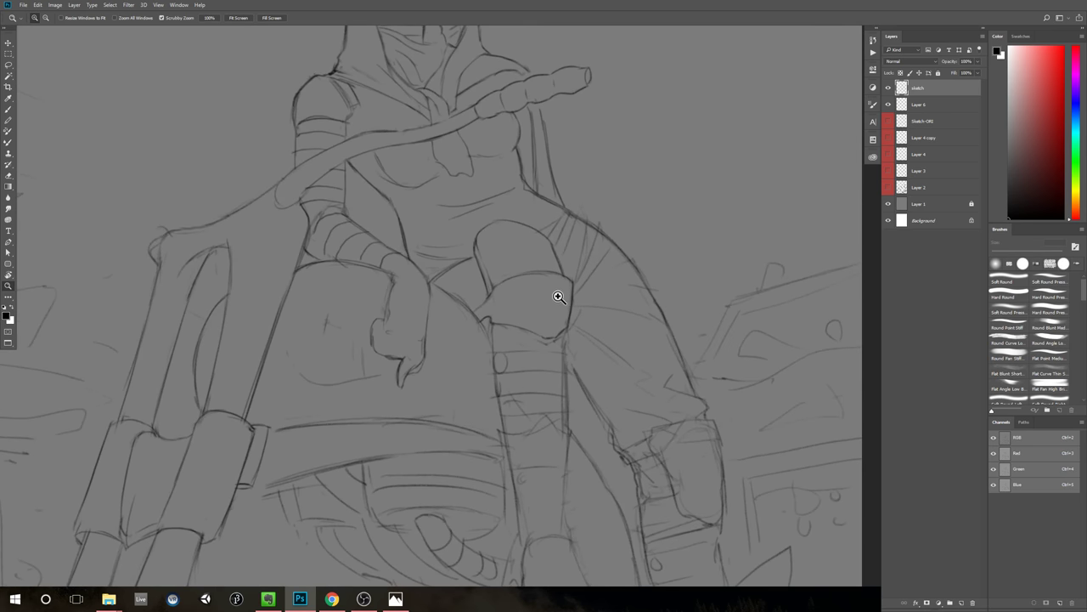
key("b")
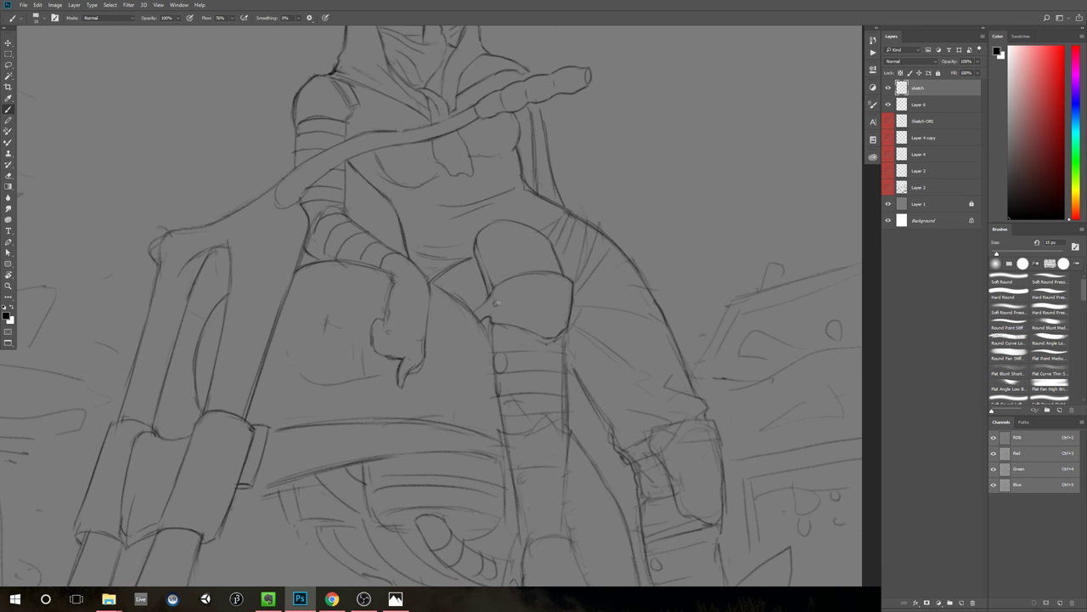
left_click_drag(497, 302, 498, 301)
scroll(578, 354, "down", 4)
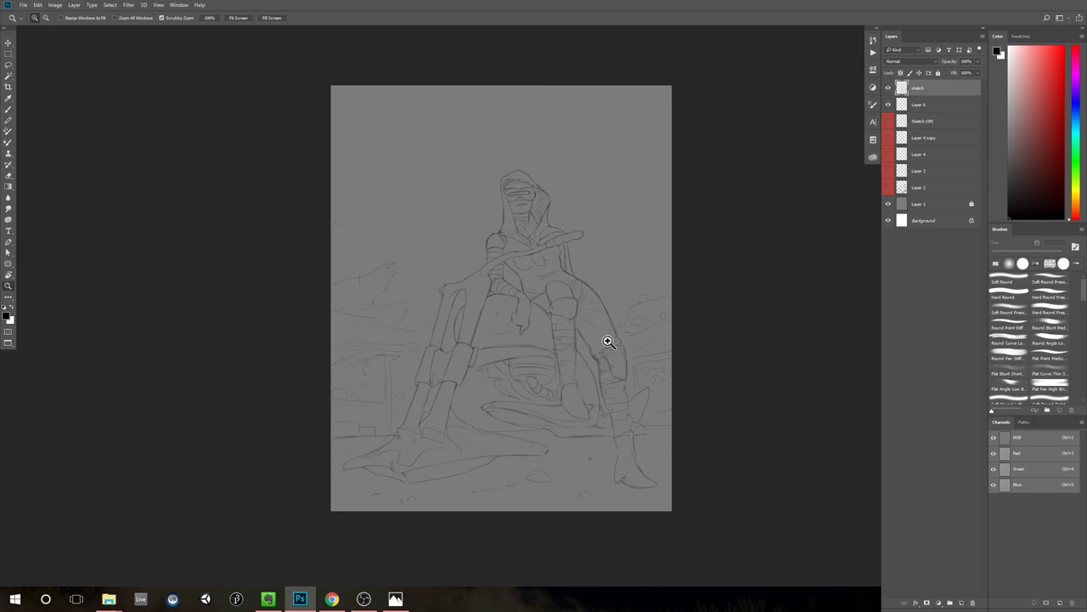
scroll(583, 318, "up", 5)
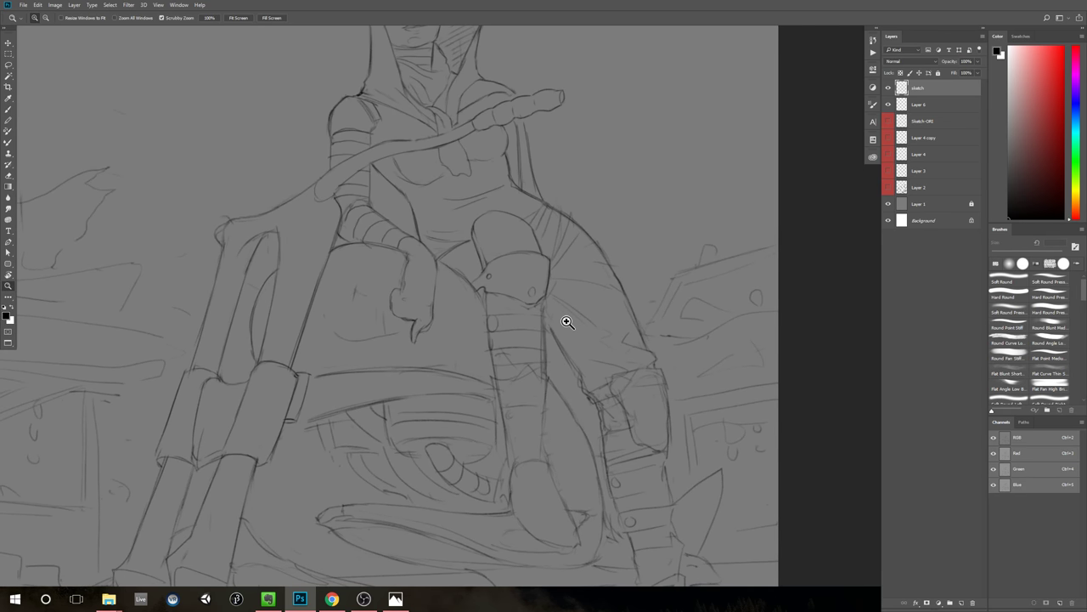
Step: Redraw the knee pad's lower edge with a smoother, firmer line and erase the excess around it
key("e")
left_click_drag(518, 305, 508, 300)
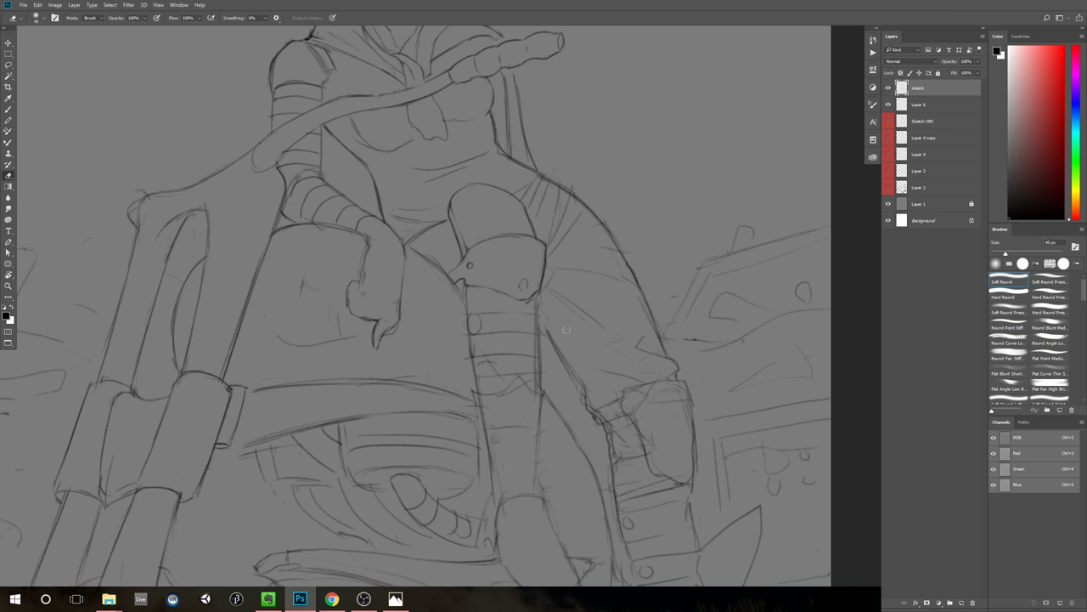
key("r")
left_click_drag(767, 245, 525, 201)
key("b")
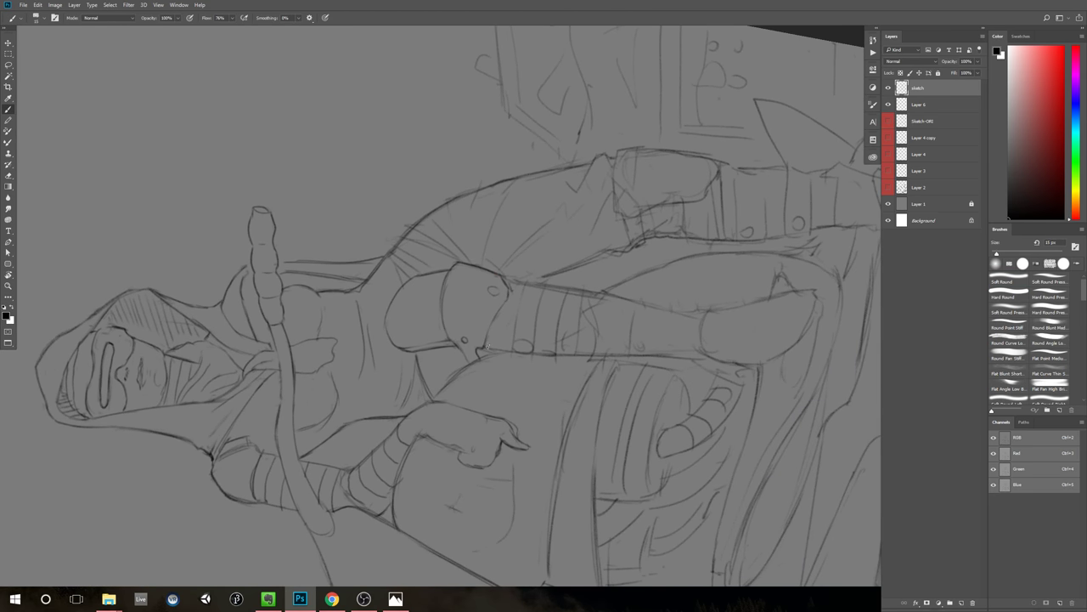
left_click_drag(487, 348, 496, 325)
key("e")
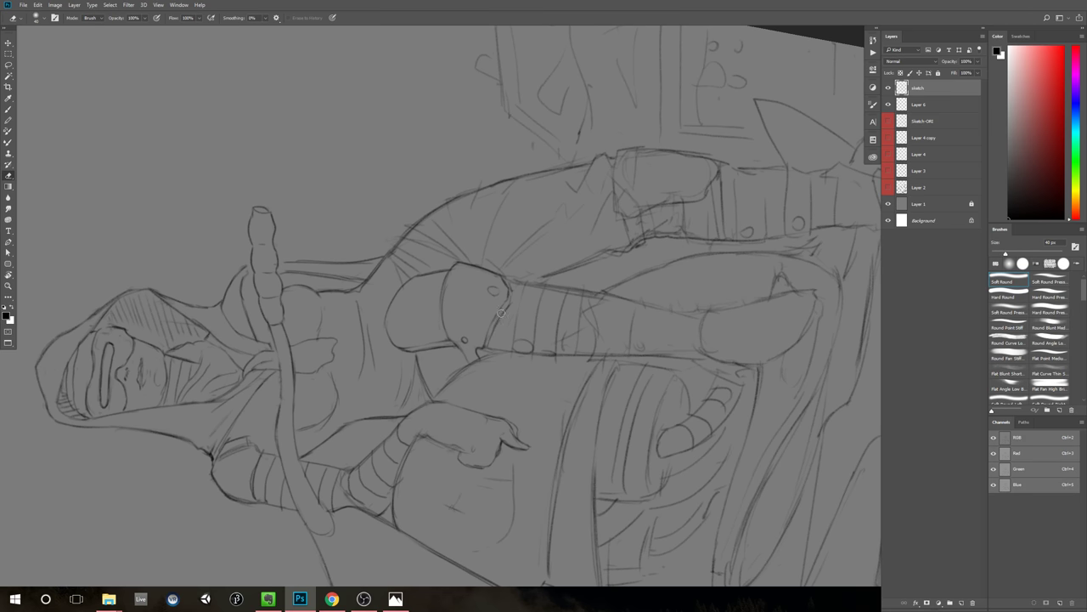
Step: Examine the whole figure upright and at reduced magnification to judge the redesigned knee pad
key("r")
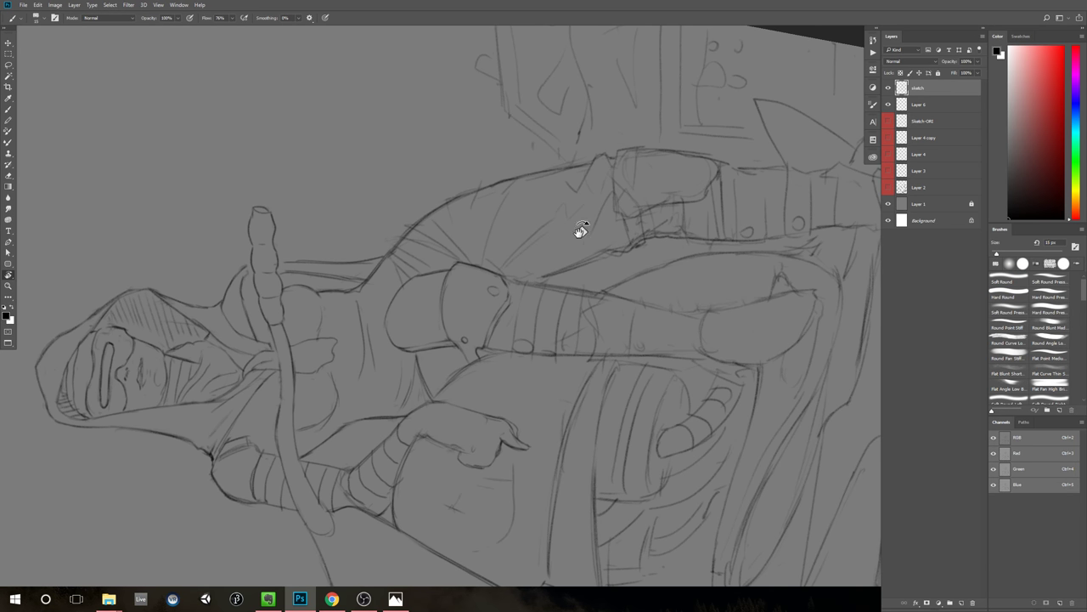
left_click_drag(582, 230, 618, 318)
key("ctrl+space")
key("space")
left_click_drag(618, 318, 594, 345)
key("ctrl+space")
key("r")
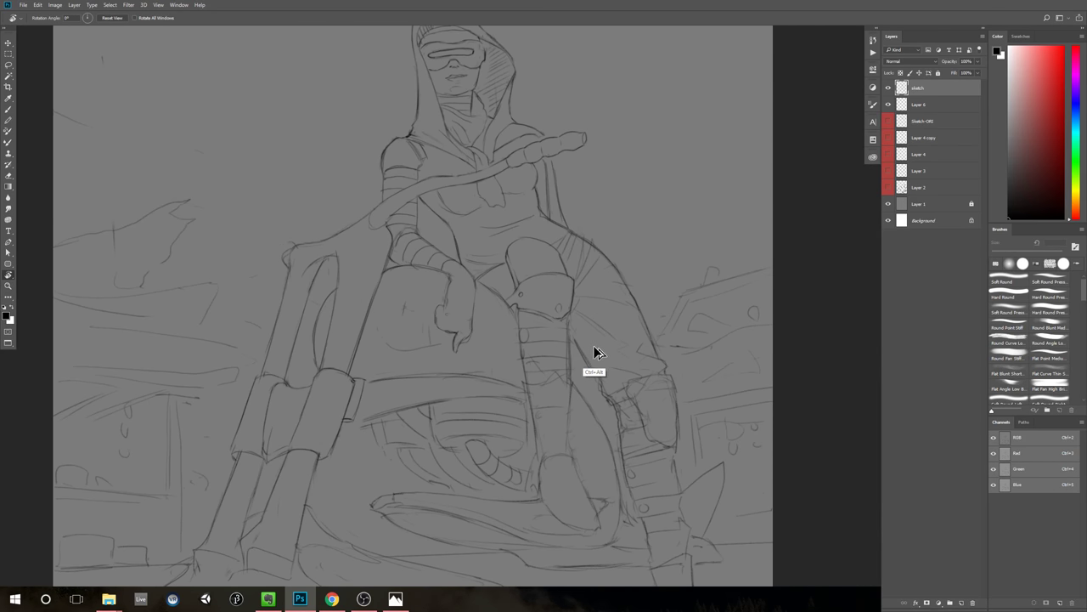
key("ctrl+space")
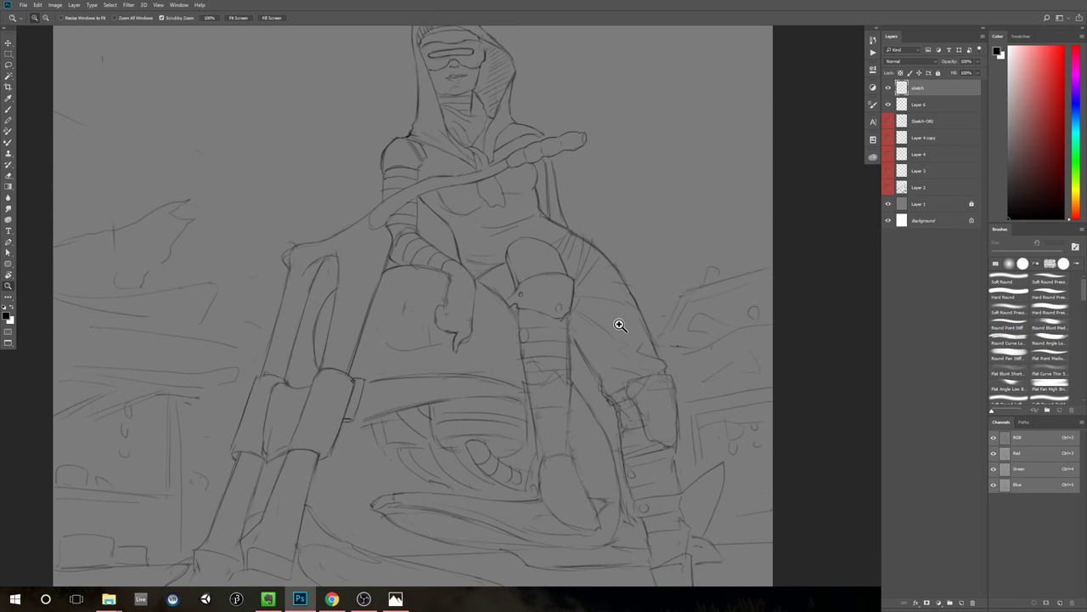
left_click_drag(619, 323, 586, 349)
key("ctrl+space")
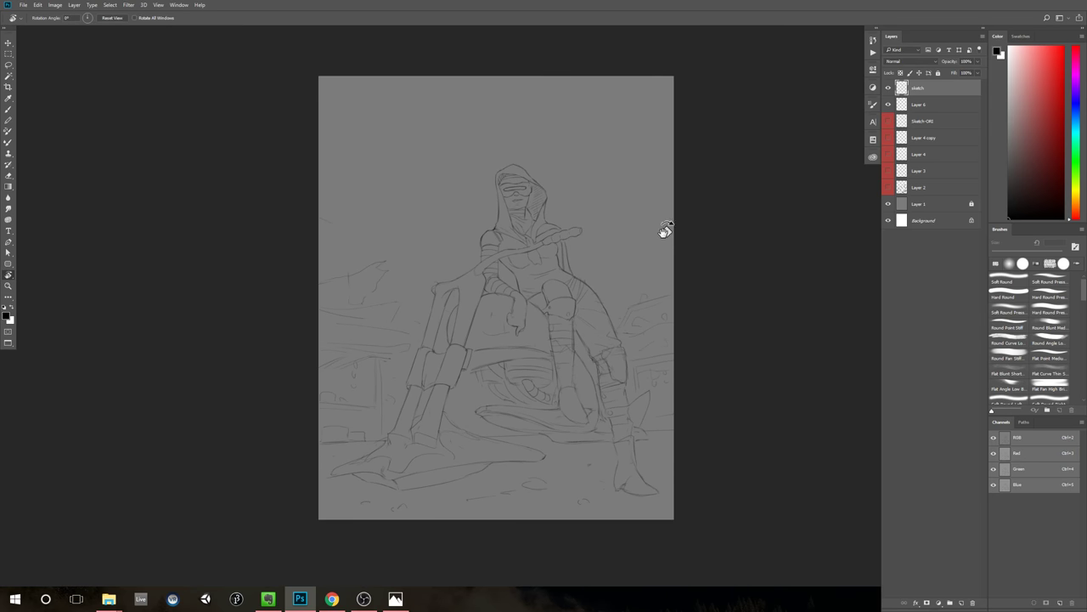
Step: Add a new layer above the sketch for inking and lower the sketch layer's opacity to 40%
key("space")
key("z")
mouse_move(672, 272)
left_mouse_down()
mouse_move(648, 284)
mouse_move(673, 265)
left_mouse_up()
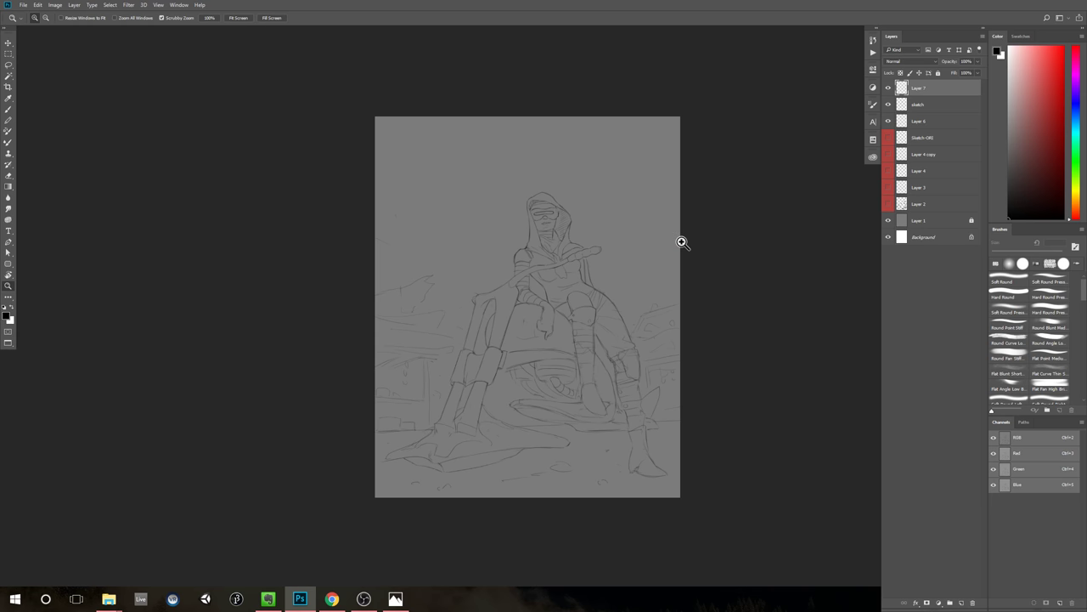
key("ctrl+shift+alt+n")
key("v")
key("5")
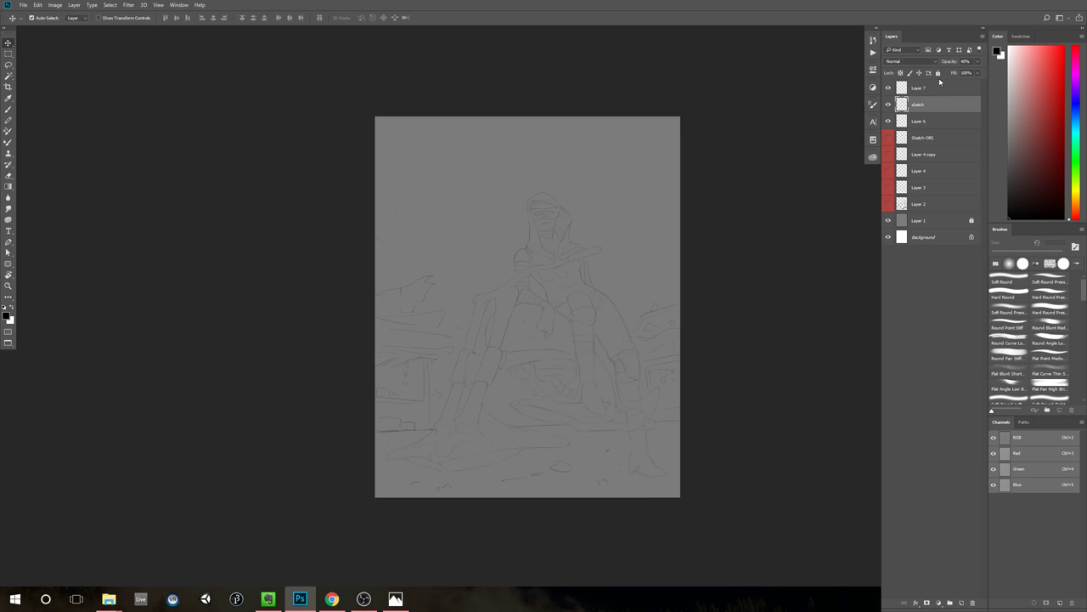
left_click(939, 88)
key("b")
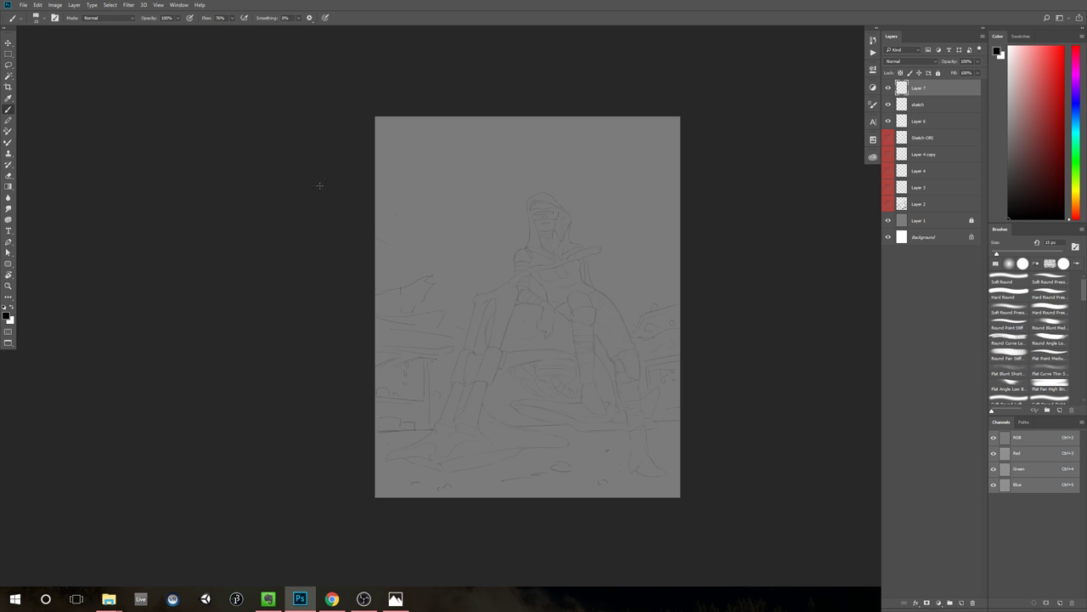
Step: Choose the brush preset Kyle's Inkbox - Clean as a Whistle Sharp
left_click(24, 5)
left_click(24, 6)
left_click(24, 5)
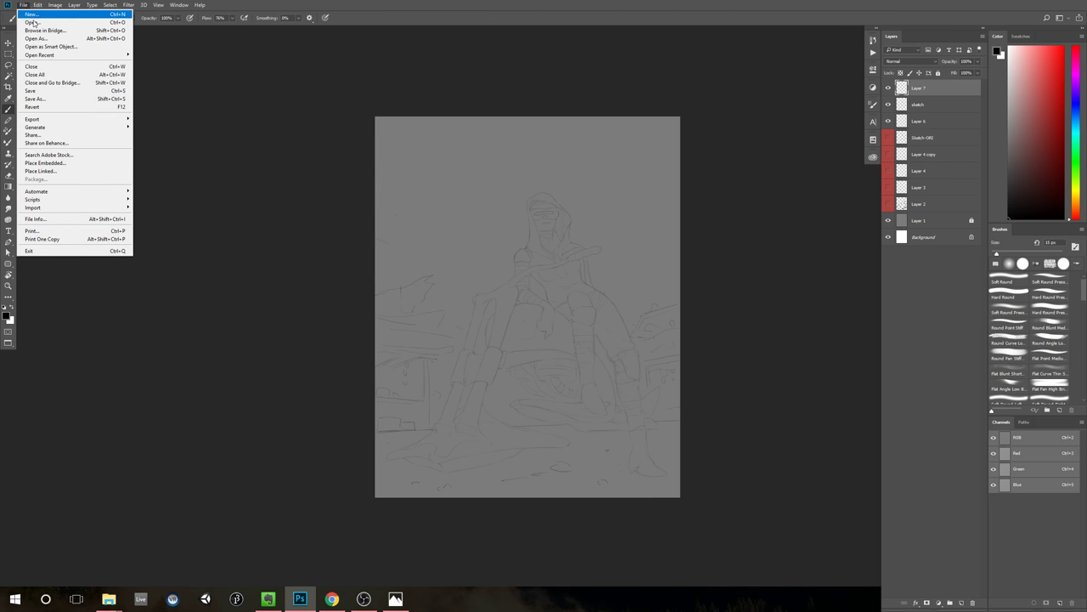
left_click(24, 5)
left_click(22, 18)
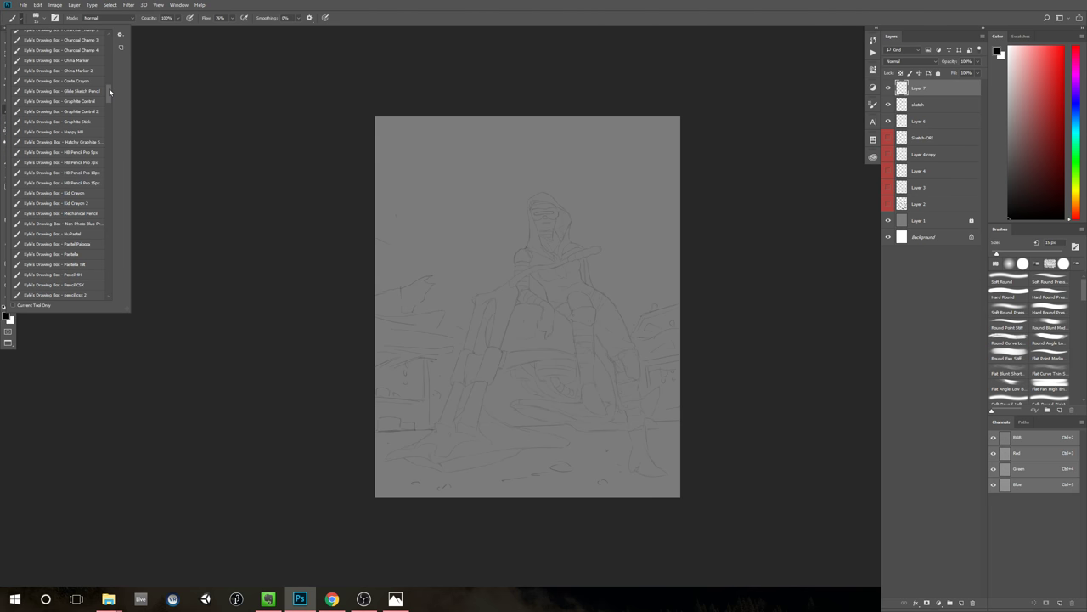
left_click_drag(109, 87, 113, 130)
scroll(113, 134, "down", 5)
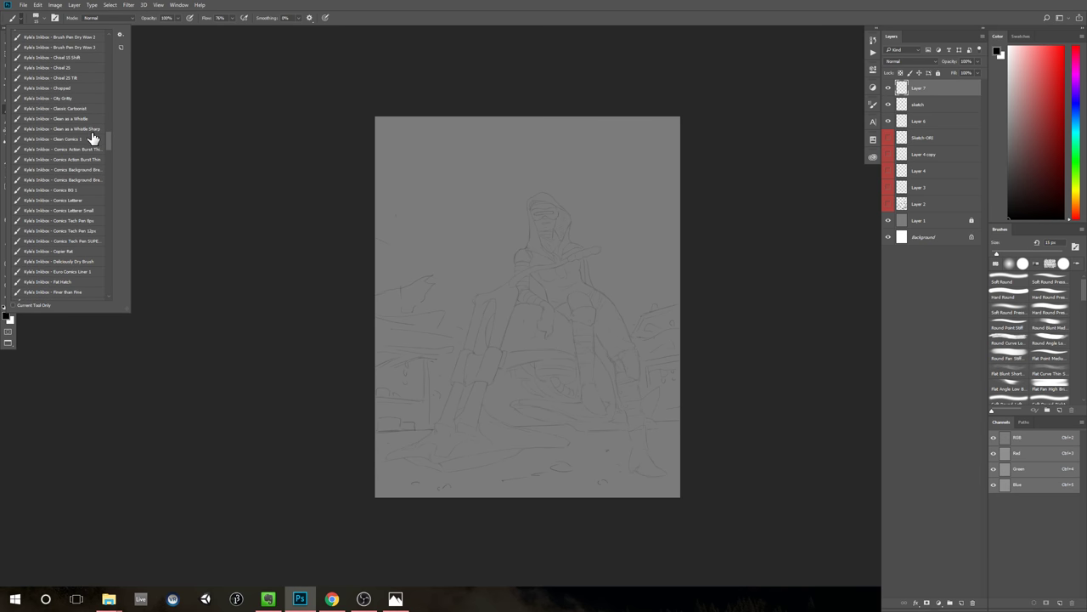
left_click(91, 130)
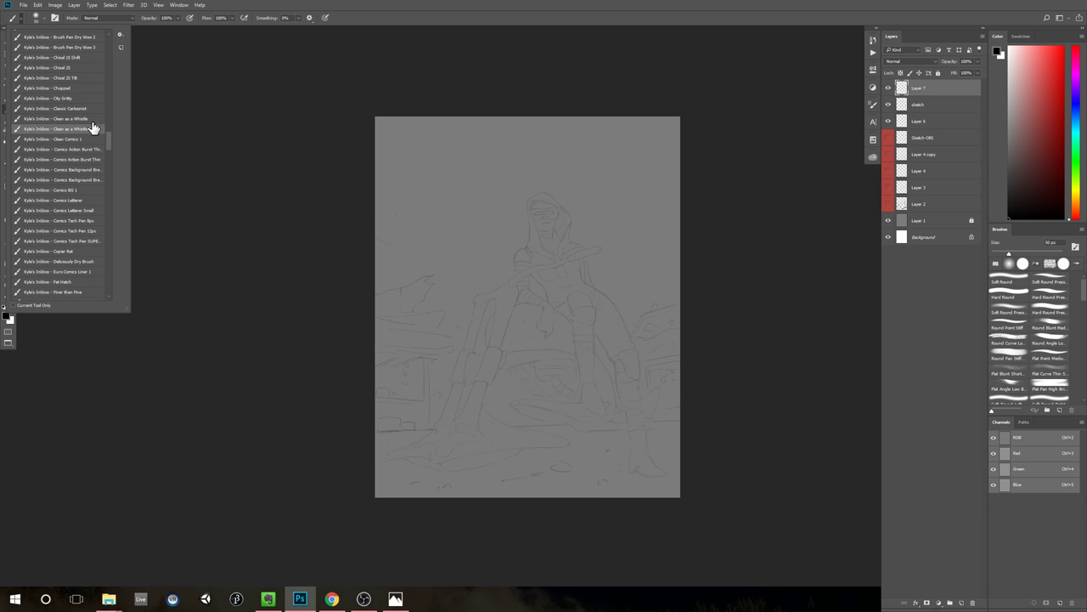
left_click(327, 277)
Step: Ink trial lines over the side of the torso, the shoulder and the upper arm's wraps
scroll(611, 277, "up", 4)
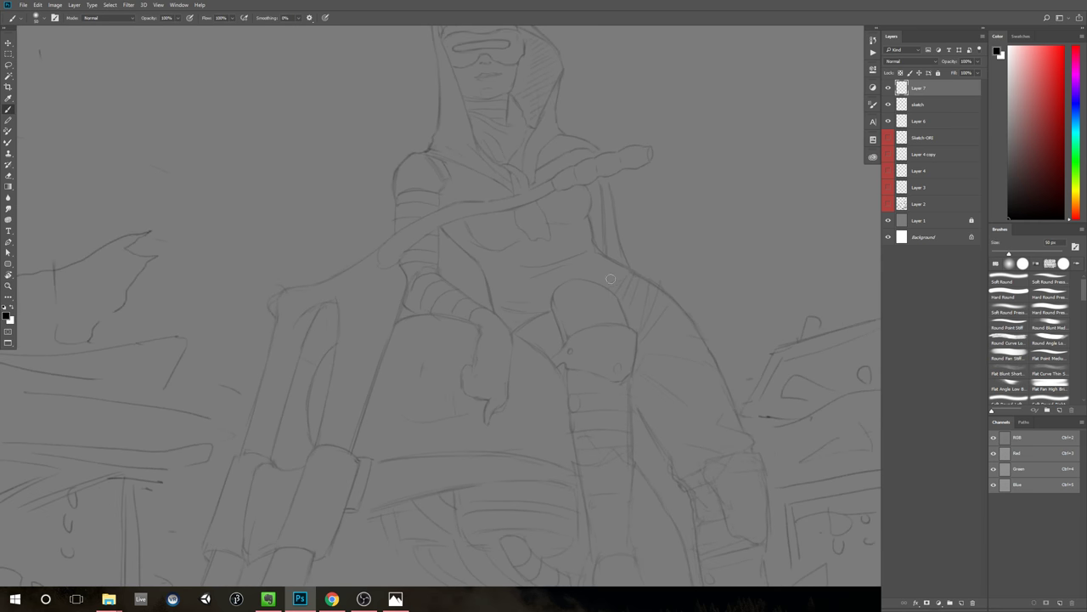
left_click_drag(588, 218, 603, 306)
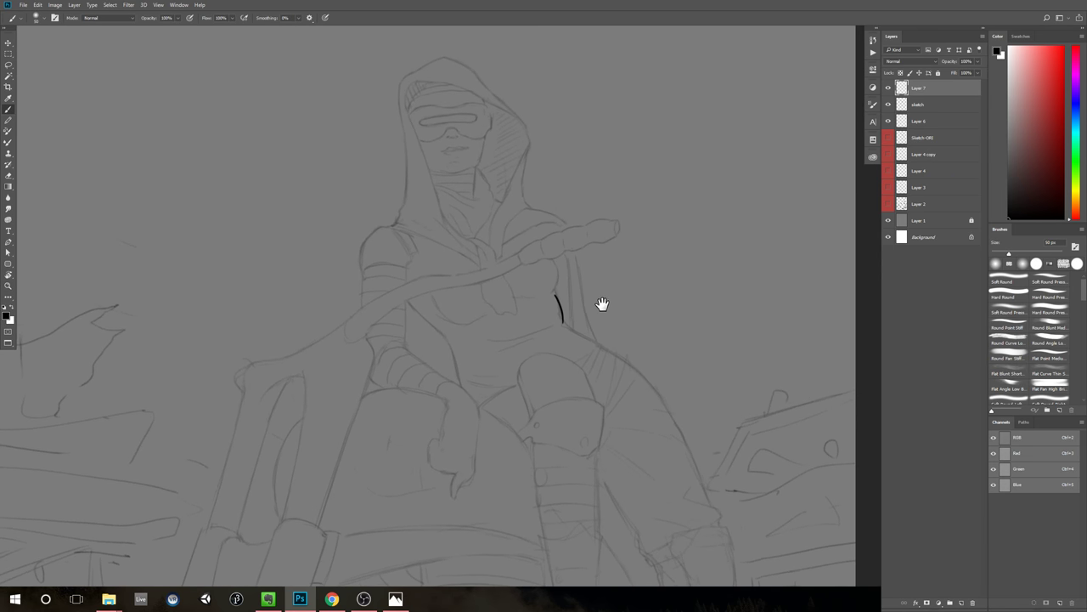
left_click_drag(552, 264, 557, 293)
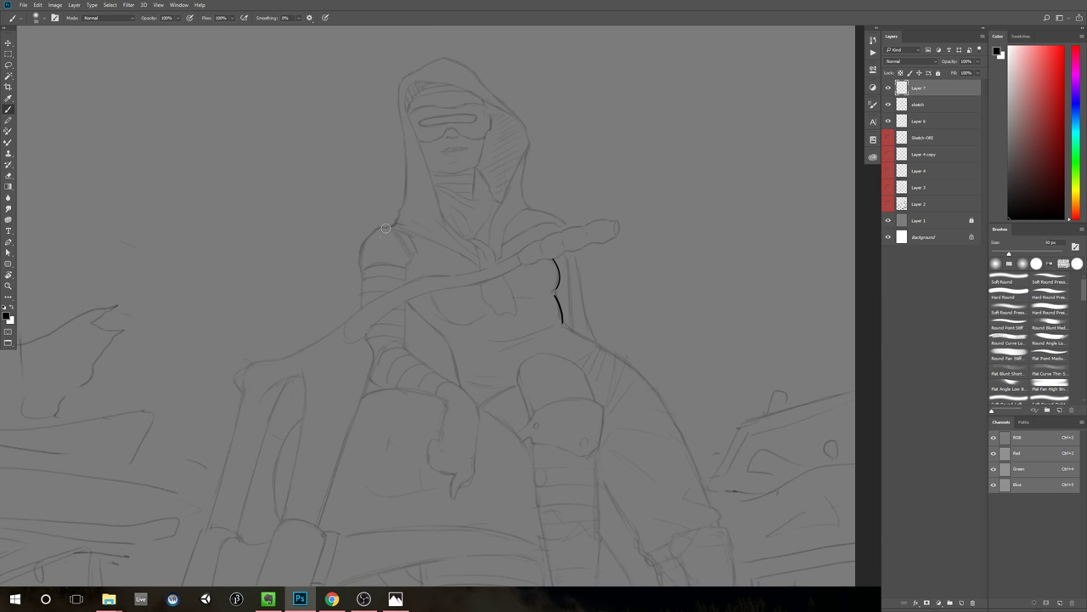
mouse_move(385, 227)
left_mouse_down()
mouse_move(361, 274)
mouse_move(361, 302)
mouse_move(405, 271)
mouse_move(399, 287)
left_mouse_up()
Step: Ink the hood's outer contour and the inner opening around the face and neck
left_click_drag(402, 79, 400, 222)
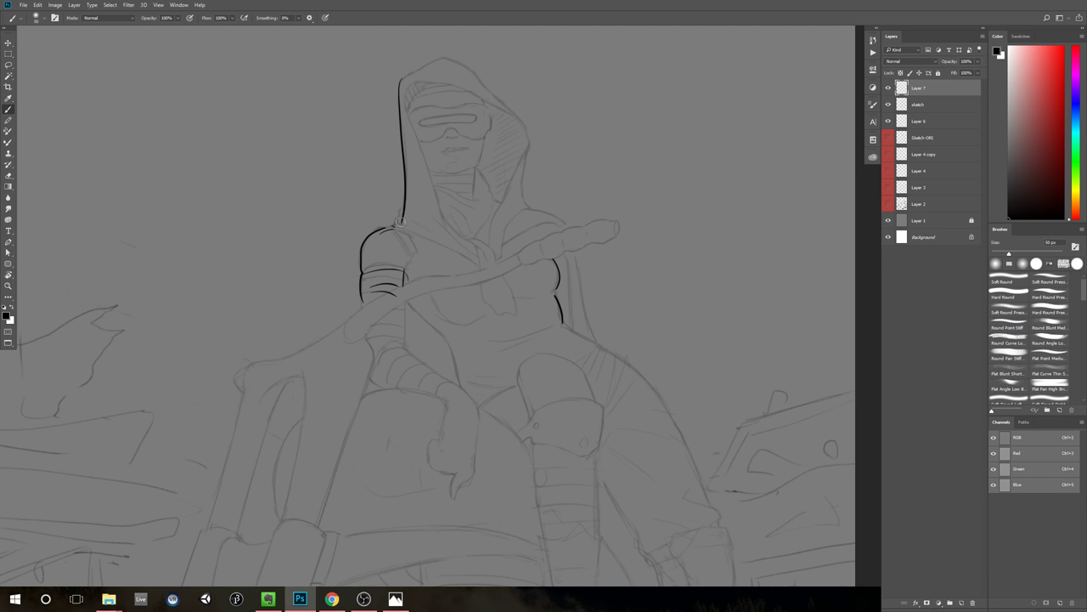
mouse_move(407, 72)
left_mouse_down()
mouse_move(456, 61)
mouse_move(528, 124)
mouse_move(519, 204)
left_mouse_up()
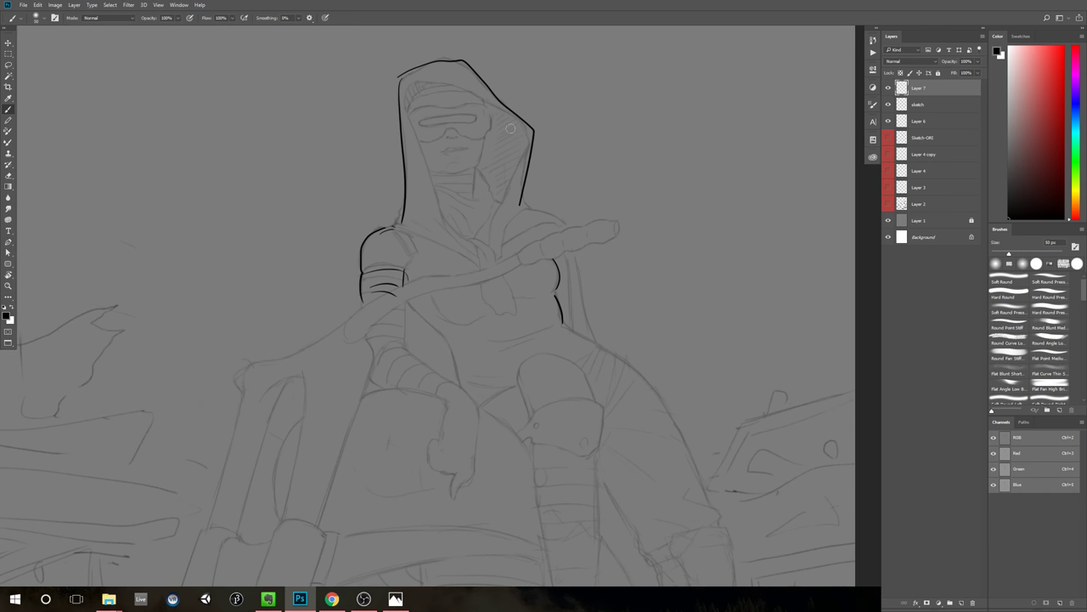
mouse_move(510, 119)
left_mouse_down()
mouse_move(522, 163)
mouse_move(497, 208)
left_mouse_up()
left_click_drag(428, 75, 516, 120)
mouse_move(421, 85)
left_mouse_down()
mouse_move(413, 110)
mouse_move(450, 214)
left_mouse_up()
Step: Compare the trial ink lines with the sketch by hiding and showing each layer
scroll(549, 362, "down", 5)
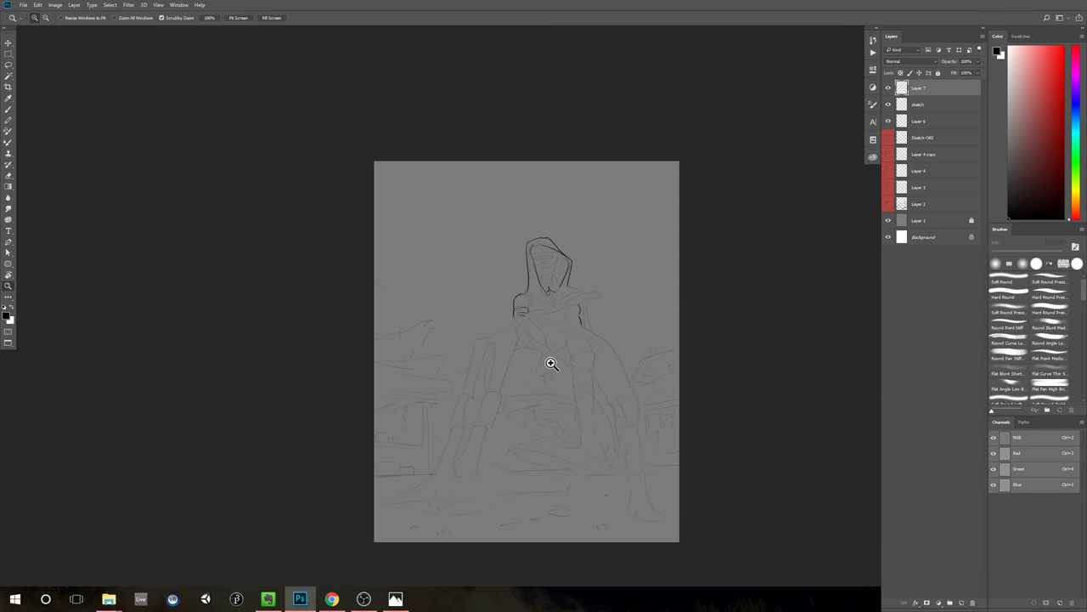
left_click(888, 103)
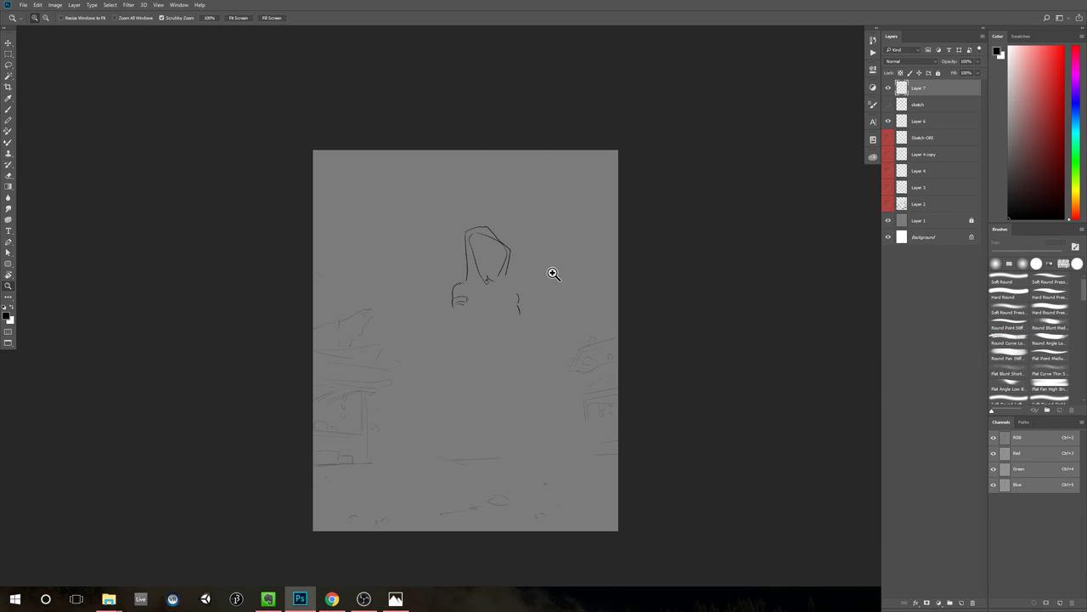
scroll(553, 276, "up", 2)
left_click_drag(551, 273, 601, 243)
key("ctrl+z")
scroll(549, 250, "up", 3)
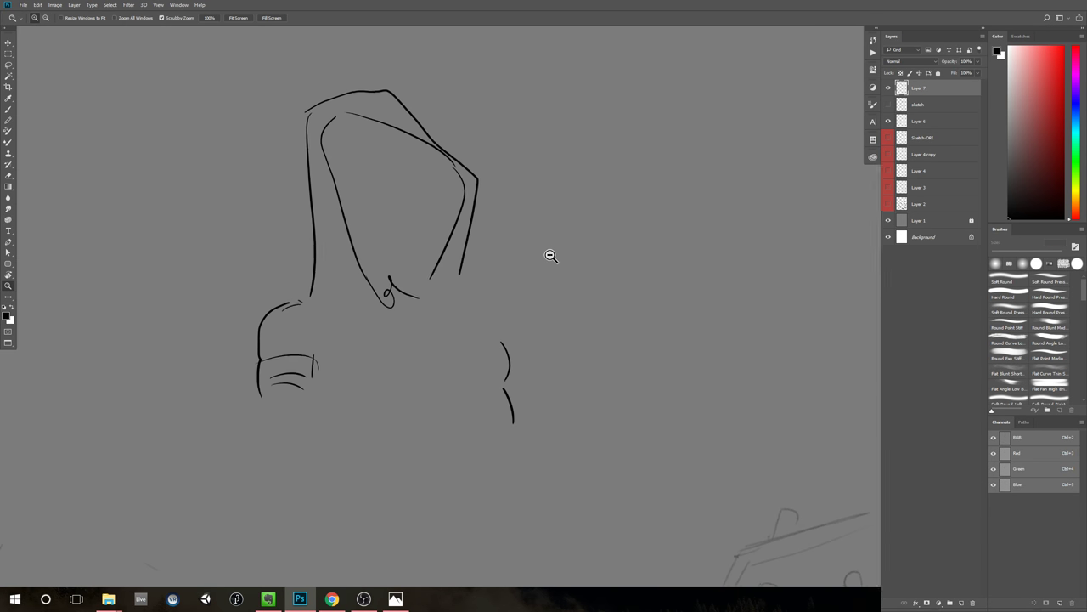
scroll(529, 267, "down", 3)
left_click(888, 105)
left_click(889, 88)
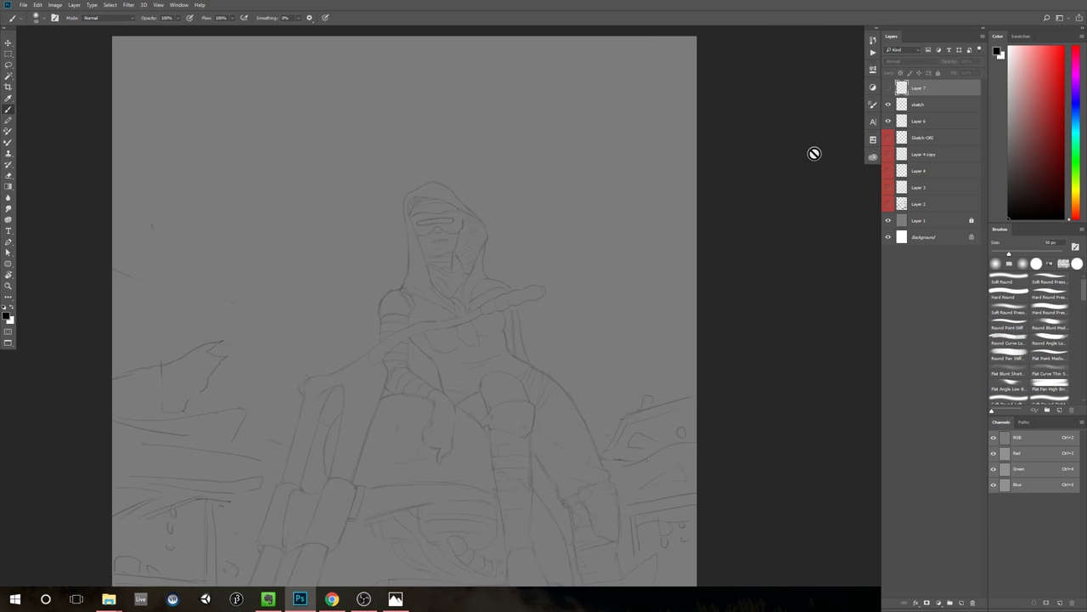
mouse_move(812, 156)
left_mouse_down()
mouse_move(776, 182)
mouse_move(744, 156)
left_mouse_up()
left_click(888, 87)
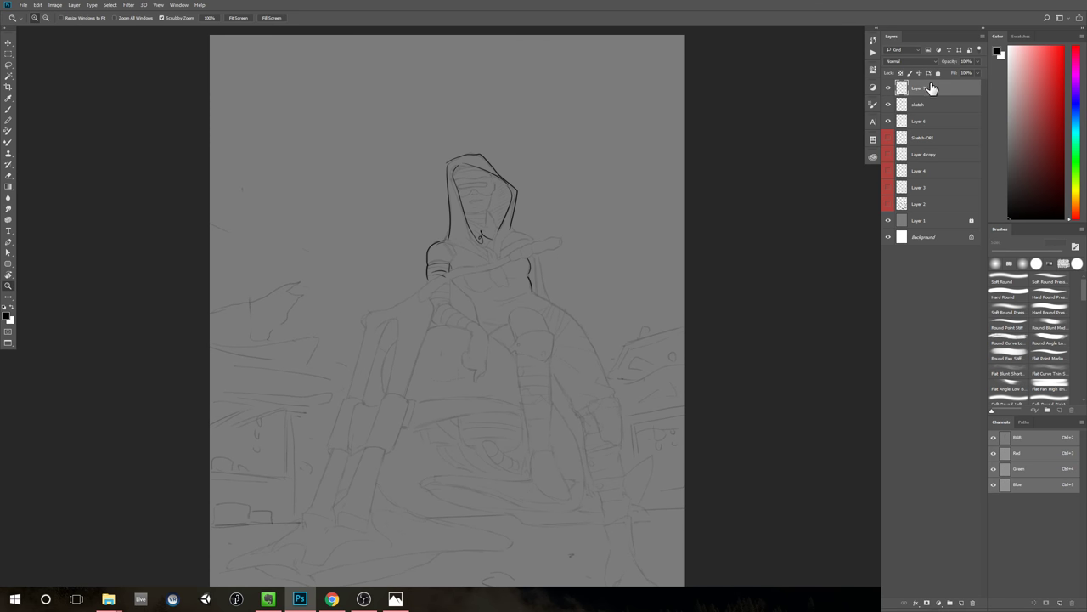
Step: Delete the trial ink layer and restore the sketch layer's opacity to 100%
key("Delete")
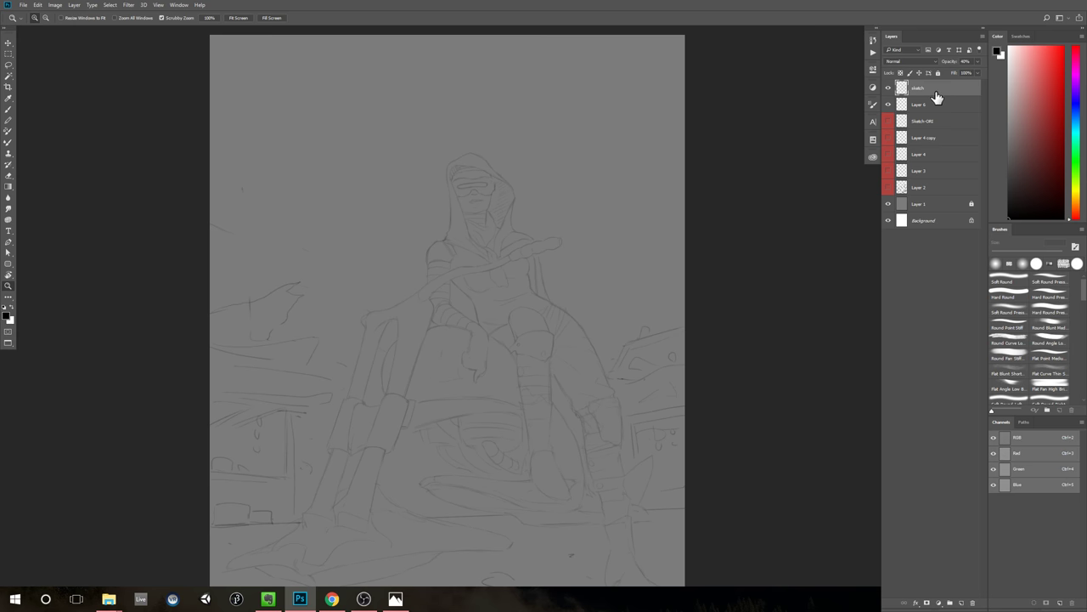
key("v")
key("0")
scroll(737, 258, "down", 1)
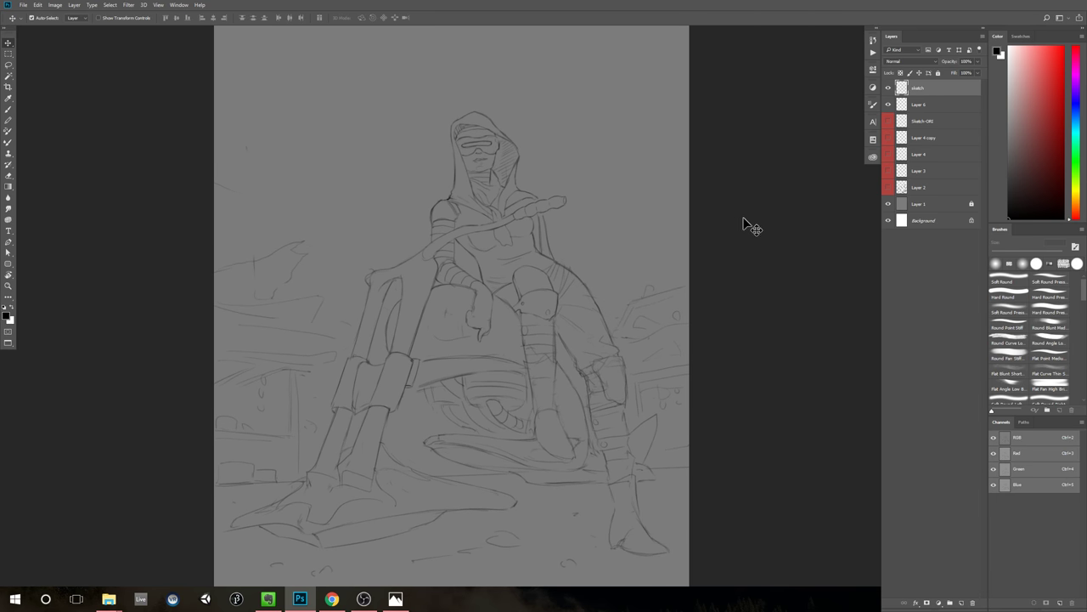
Step: Examine the whole figure with the sketch layer repeatedly hidden and shown against the background lines
key("z")
scroll(723, 228, "down", 2)
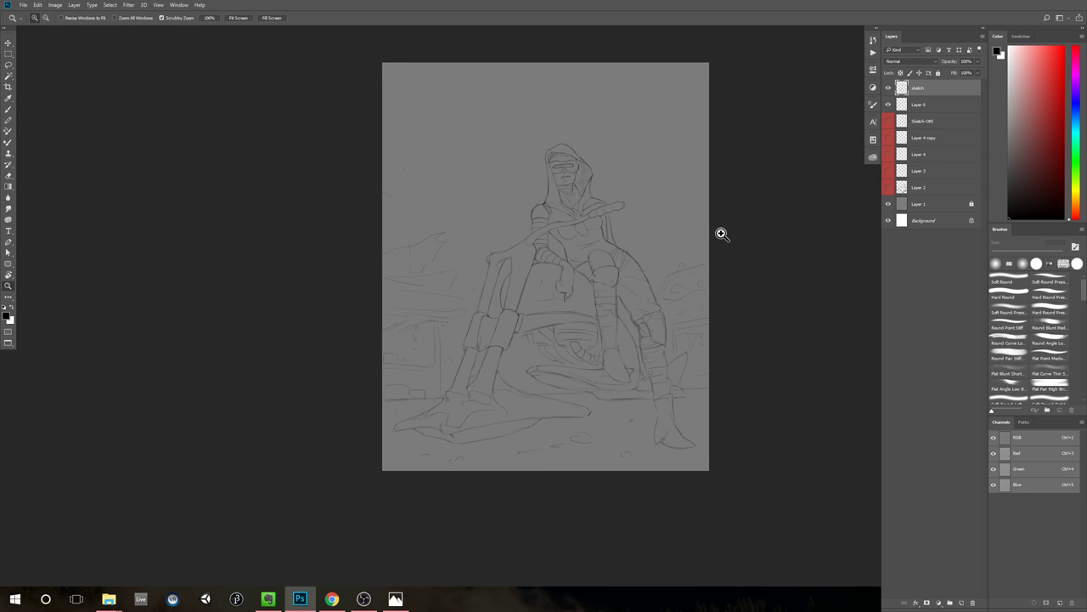
left_click(889, 89)
left_click(889, 88)
left_click(888, 89)
left_click(889, 89)
left_click(888, 89)
left_click(889, 89)
scroll(759, 209, "down", 2)
scroll(772, 257, "up", 5)
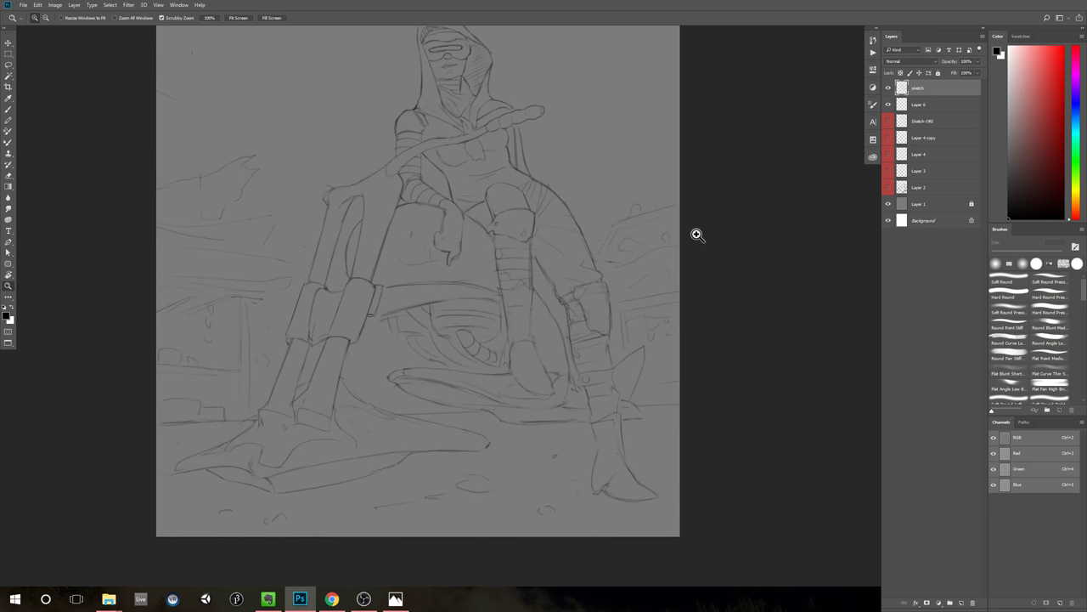
Step: Switch back to the recently used sketching brush and set its size to 12 px
mouse_move(548, 252)
left_mouse_down()
mouse_move(561, 248)
mouse_move(549, 281)
left_mouse_up()
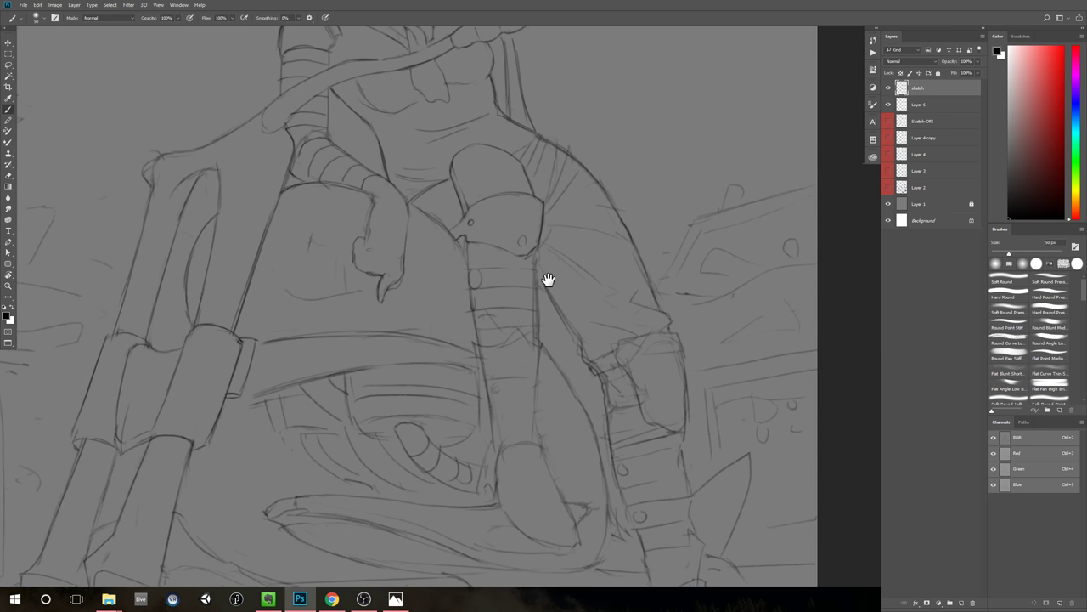
scroll(548, 279, "up", 2)
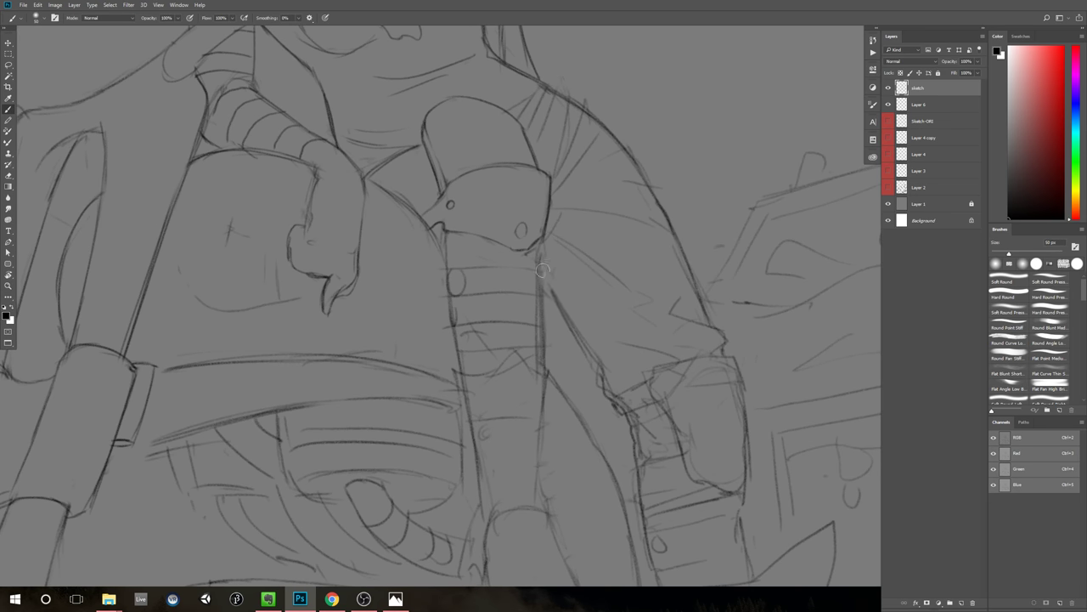
right_click(550, 293)
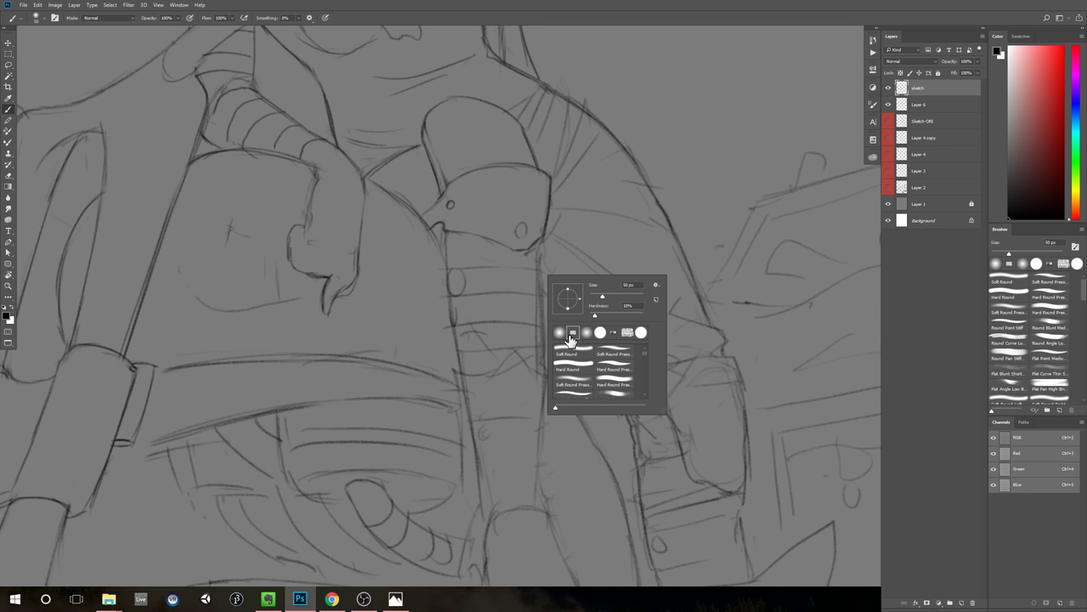
left_click(571, 336)
left_click(536, 307)
left_click_drag(574, 231, 519, 292)
key("ctrl+z")
right_click(572, 265)
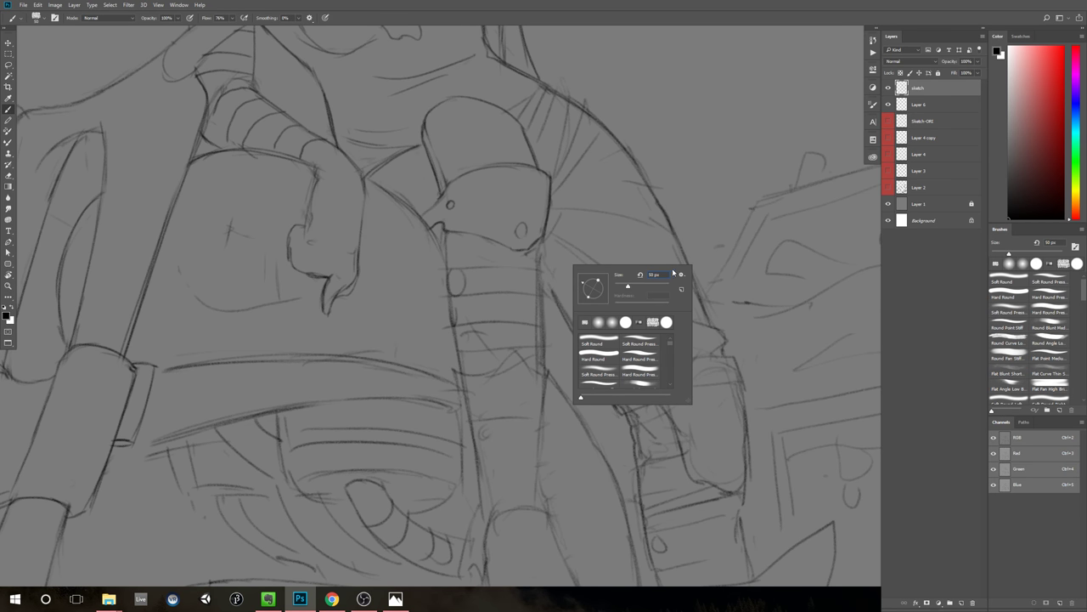
type("12")
key("Return")
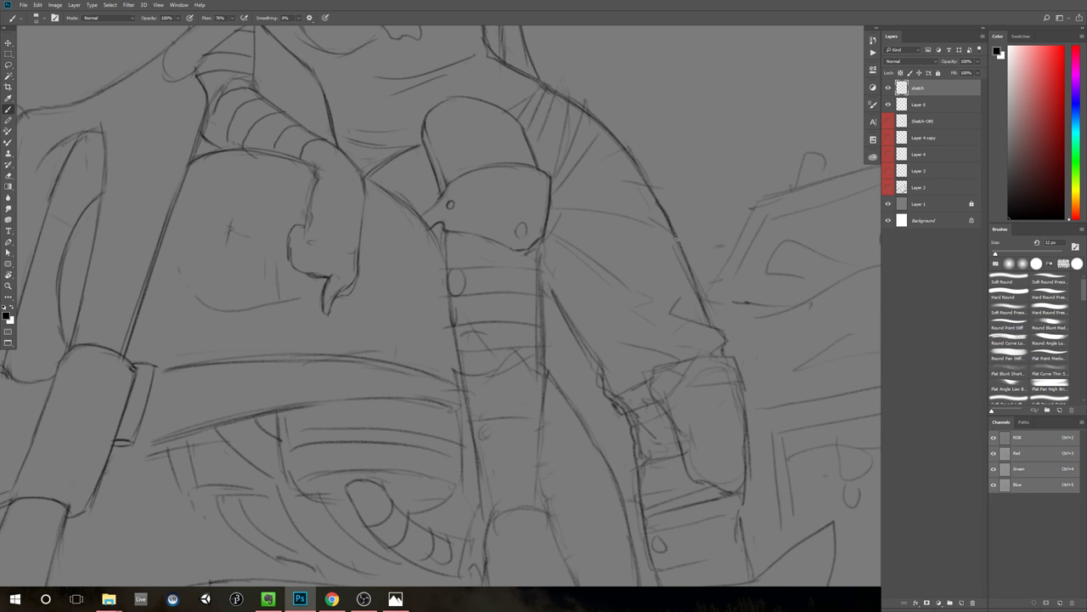
left_click_drag(681, 223, 678, 241)
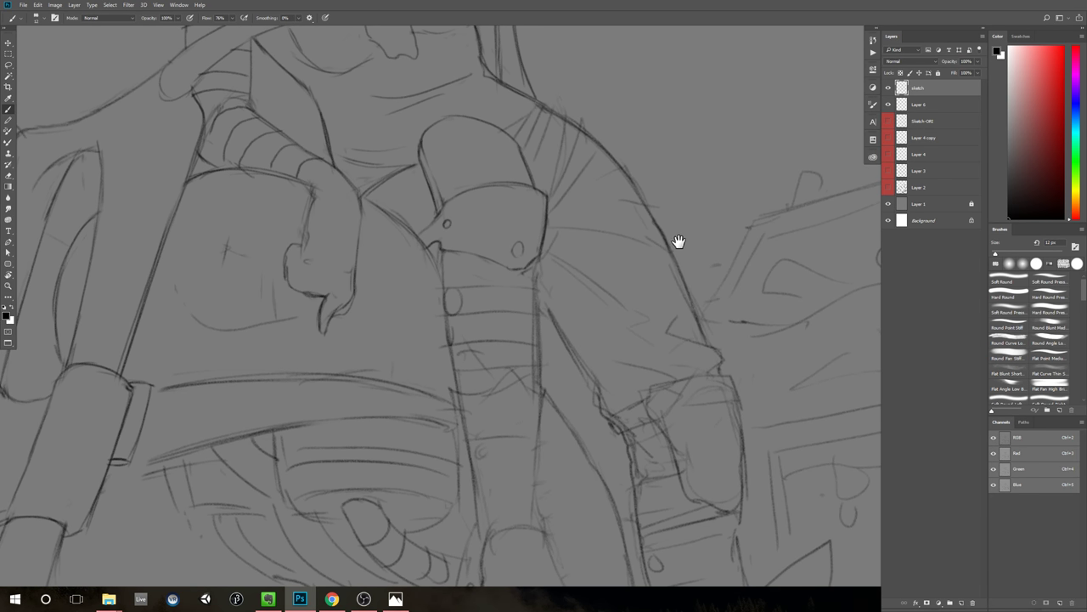
left_click(632, 277, "alt")
key("shift")
left_click_drag(683, 260, 684, 285)
mouse_move(723, 254)
left_mouse_down()
mouse_move(675, 298)
mouse_move(728, 268)
left_mouse_up()
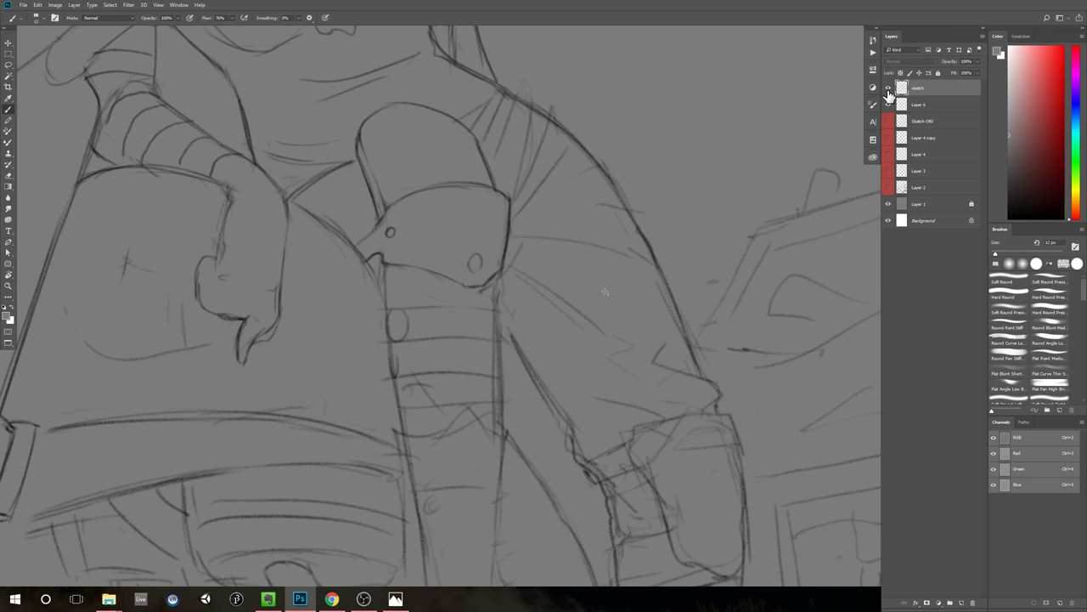
key("x")
key("d")
key("x")
key("x")
mouse_move(617, 268)
left_mouse_down()
mouse_move(597, 303)
mouse_move(604, 315)
left_mouse_up()
key("ctrl+z")
Step: Hide the extras on the canvas to remove the sampler marker over the trousers
key("z")
scroll(668, 286, "down", 5)
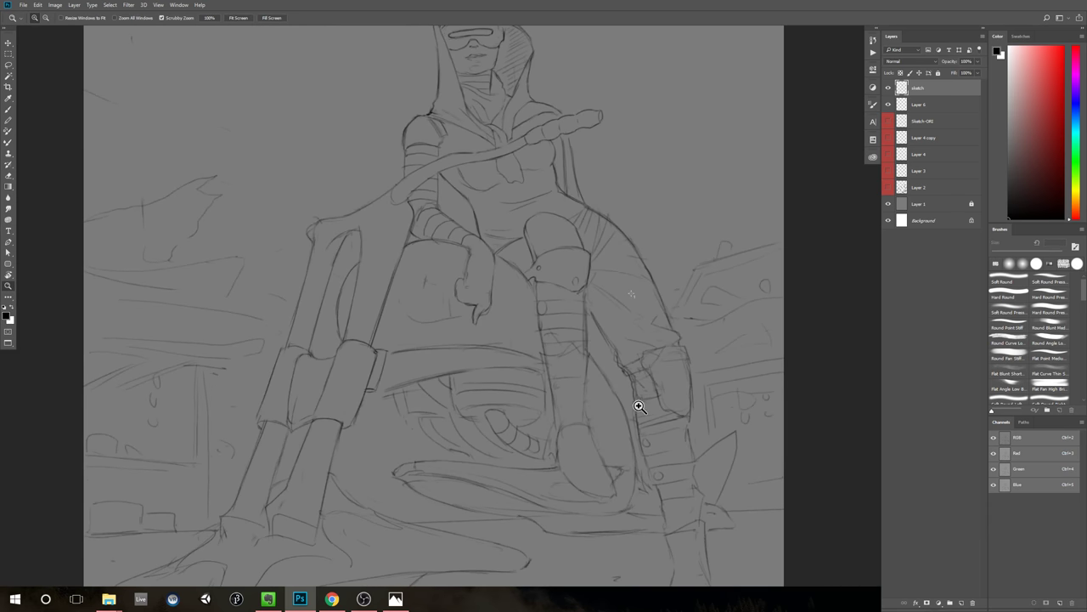
scroll(670, 294, "up", 3)
key("e")
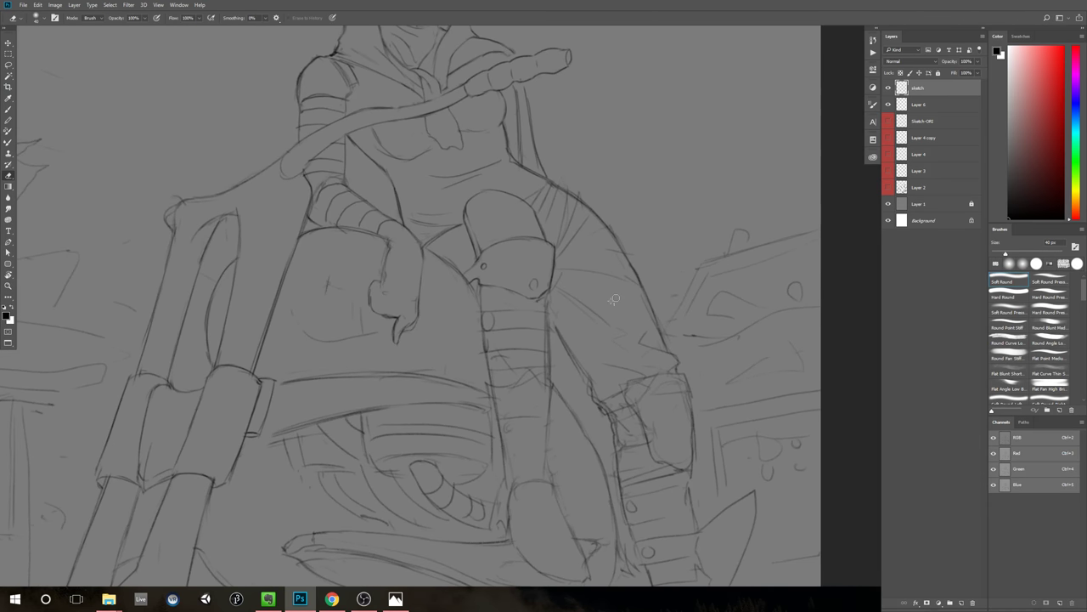
key("b")
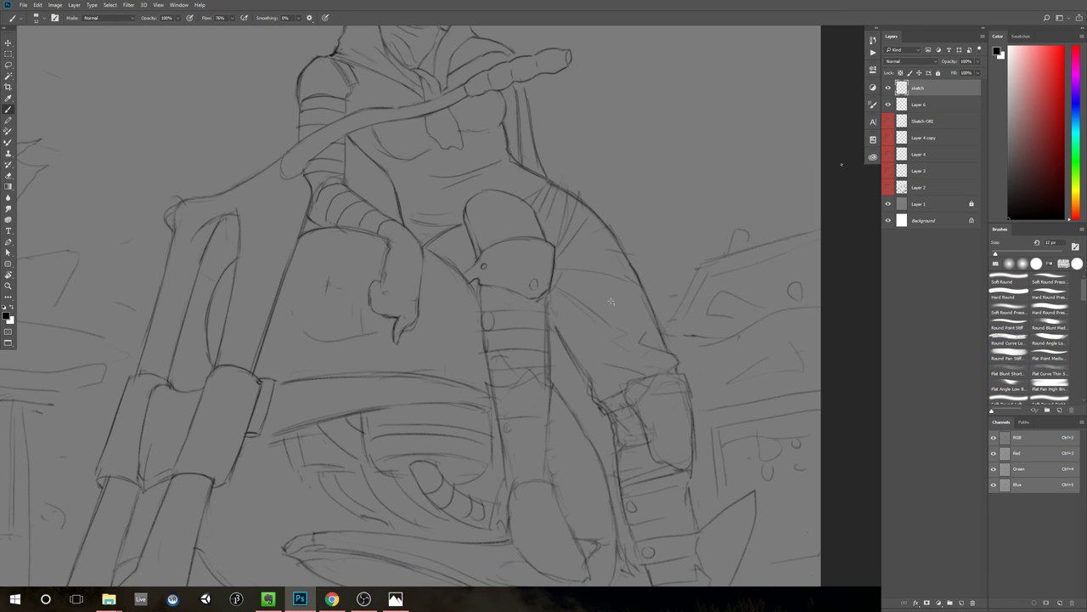
left_click(157, 4)
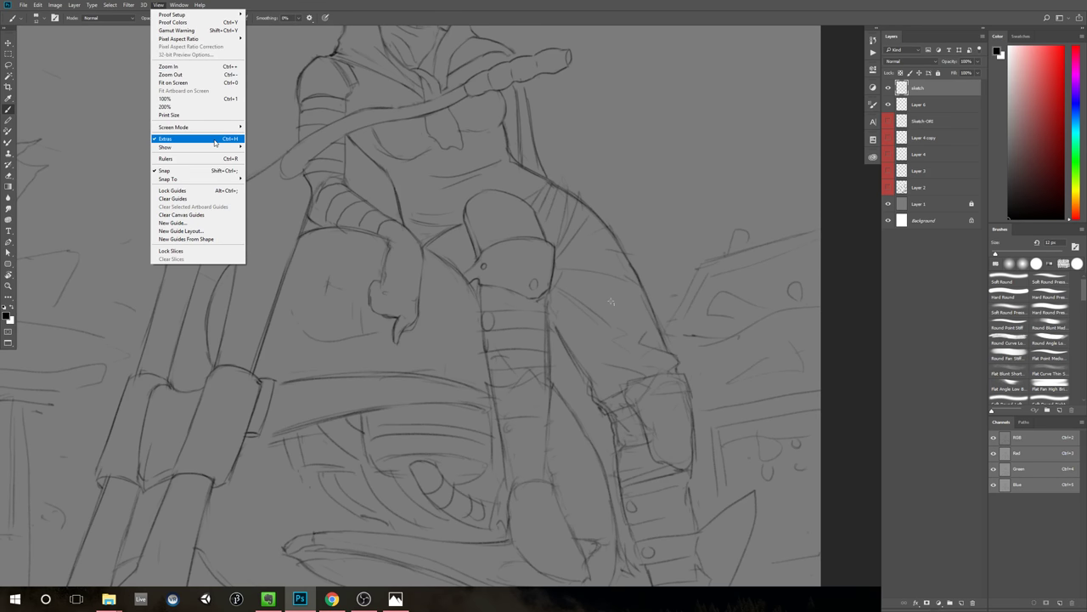
left_click(215, 143)
mouse_move(723, 252)
left_mouse_down()
mouse_move(669, 269)
mouse_move(674, 262)
left_mouse_up()
left_click_drag(542, 311, 595, 299)
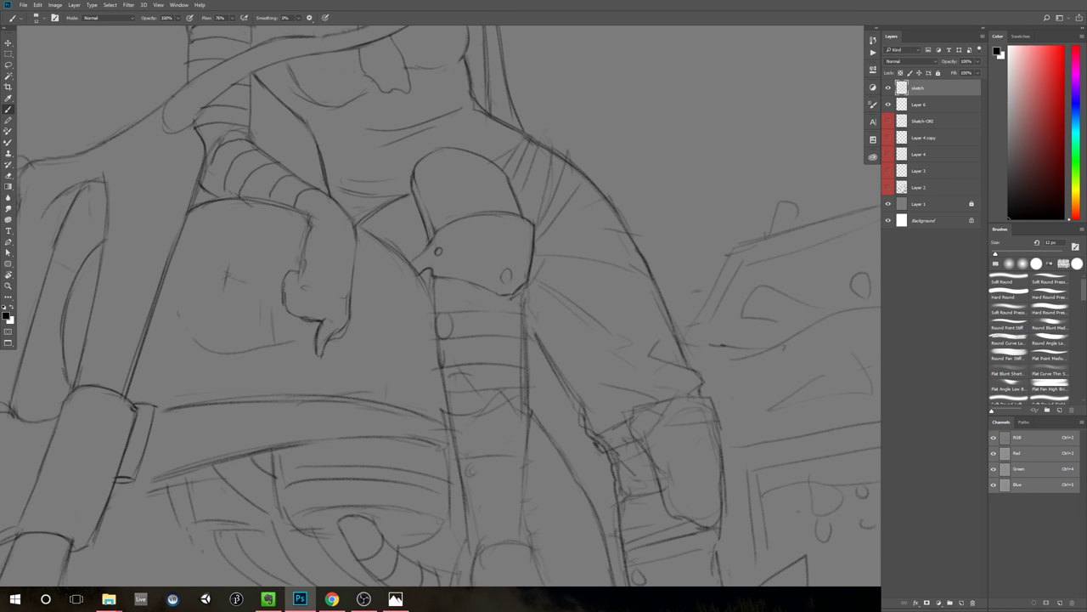
Step: Refine the wrap lines on the shin just below the knee pad, alternately drawing and erasing, and check the whole figure
scroll(546, 284, "down", 3)
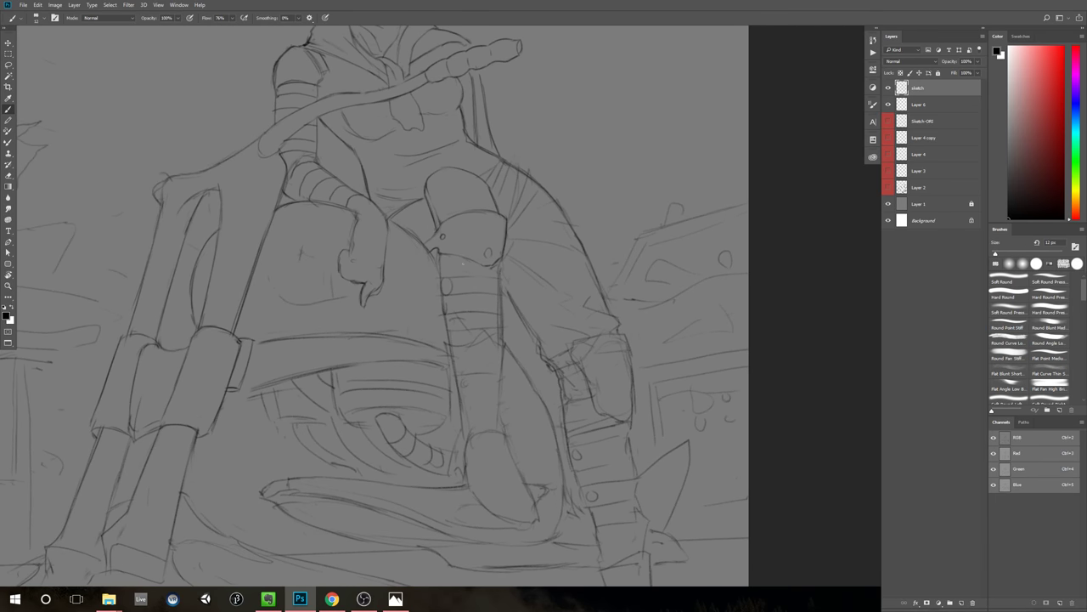
mouse_move(437, 268)
left_mouse_down()
mouse_move(497, 266)
mouse_move(456, 280)
mouse_move(502, 280)
left_mouse_up()
key("e")
key("b")
key("e")
key("b")
mouse_move(582, 349)
left_mouse_down()
mouse_move(536, 366)
mouse_move(574, 304)
mouse_move(604, 296)
mouse_move(601, 280)
left_mouse_up()
key("b")
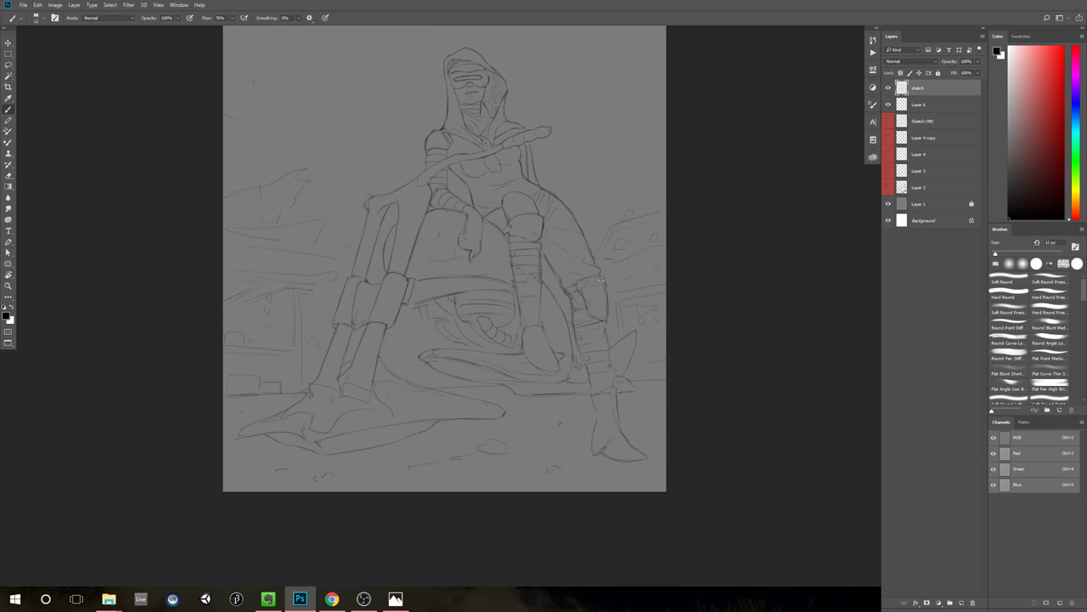
scroll(565, 291, "down", 1)
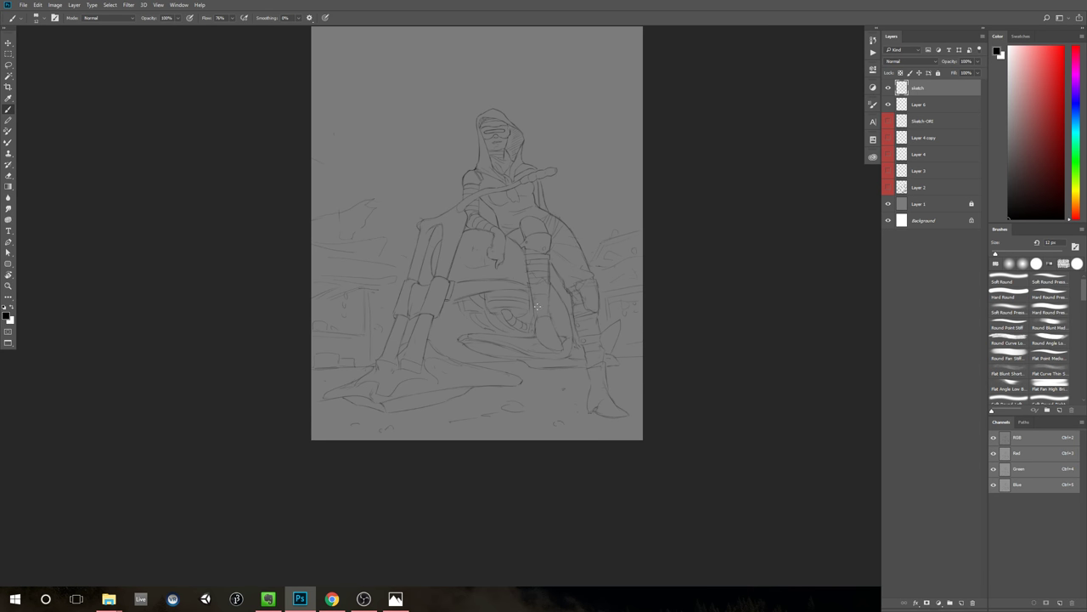
scroll(547, 268, "up", 2)
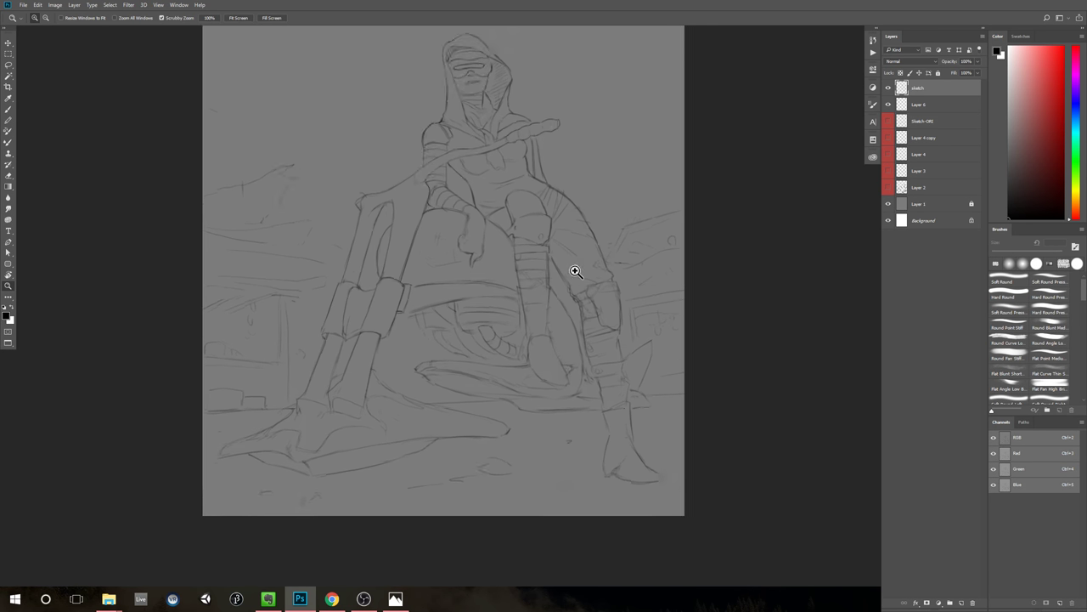
key("e")
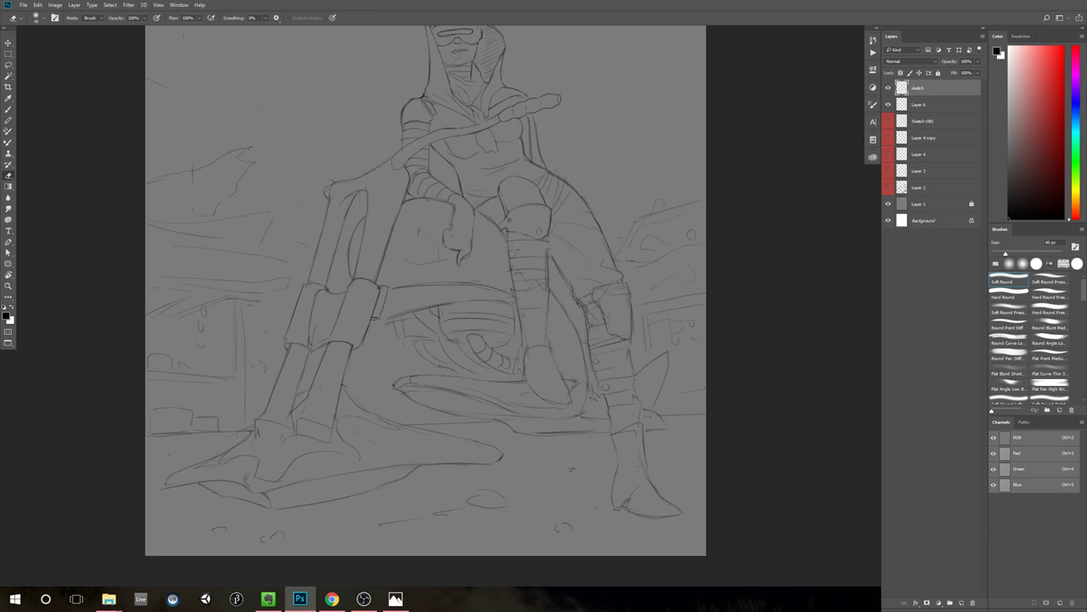
key("b")
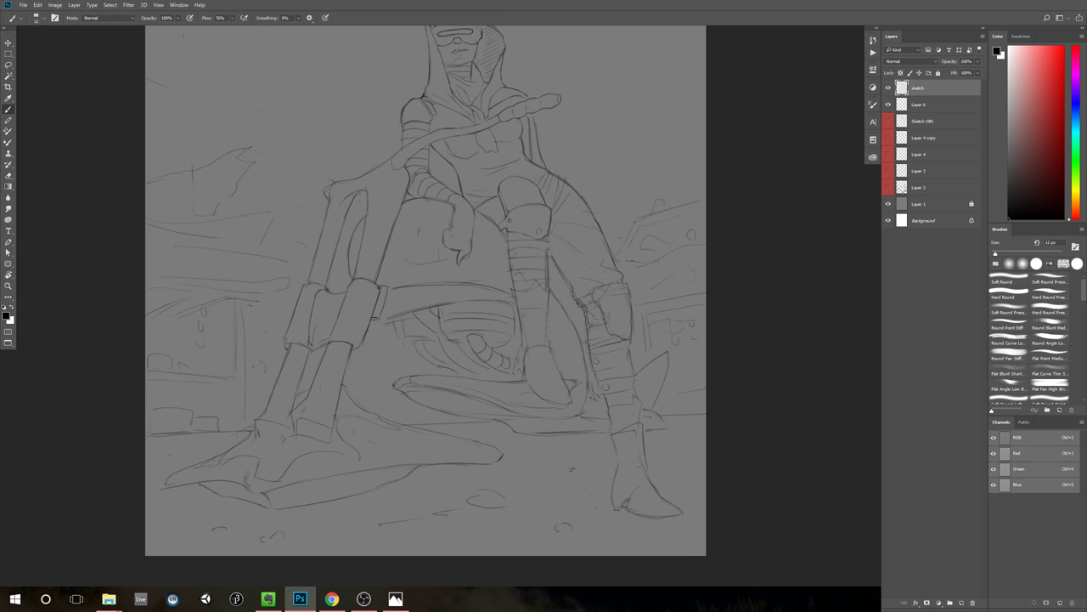
Step: Undo the last stroke and draw a wrap line across the bent leg's shin below the knee guard
key("ctrl+z")
left_click_drag(508, 247, 539, 250)
key("e")
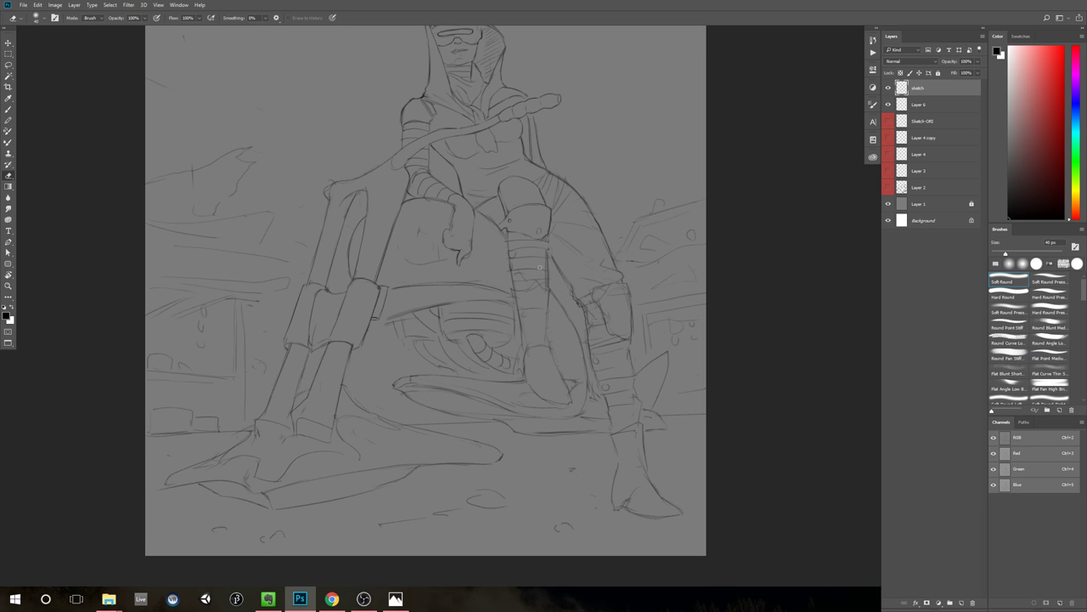
Step: Erase the rough strap lines around the middle of the bent leg's shin and redraw them as cleaner wrap bands
key("z")
left_click(747, 259, "alt")
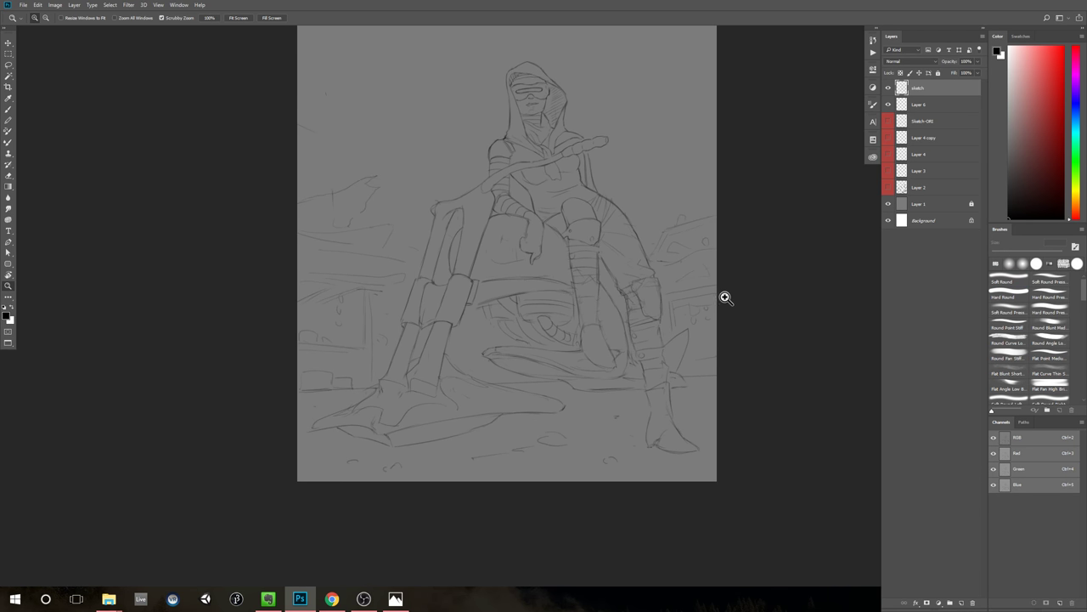
mouse_move(631, 395)
left_mouse_down()
mouse_move(621, 413)
mouse_move(662, 408)
left_mouse_up()
key("e")
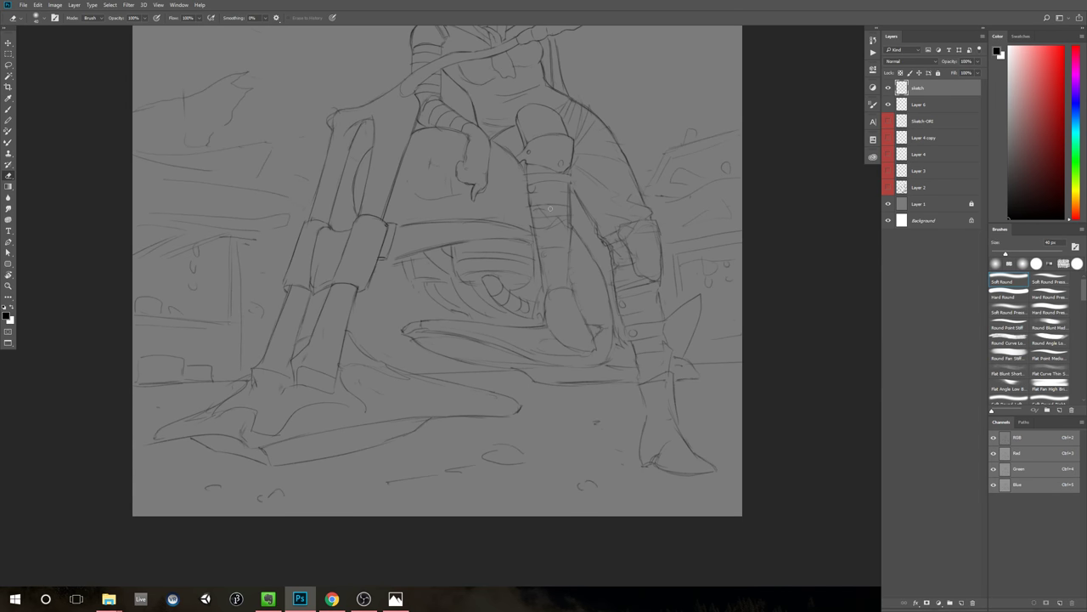
key("bracketright")
key("b")
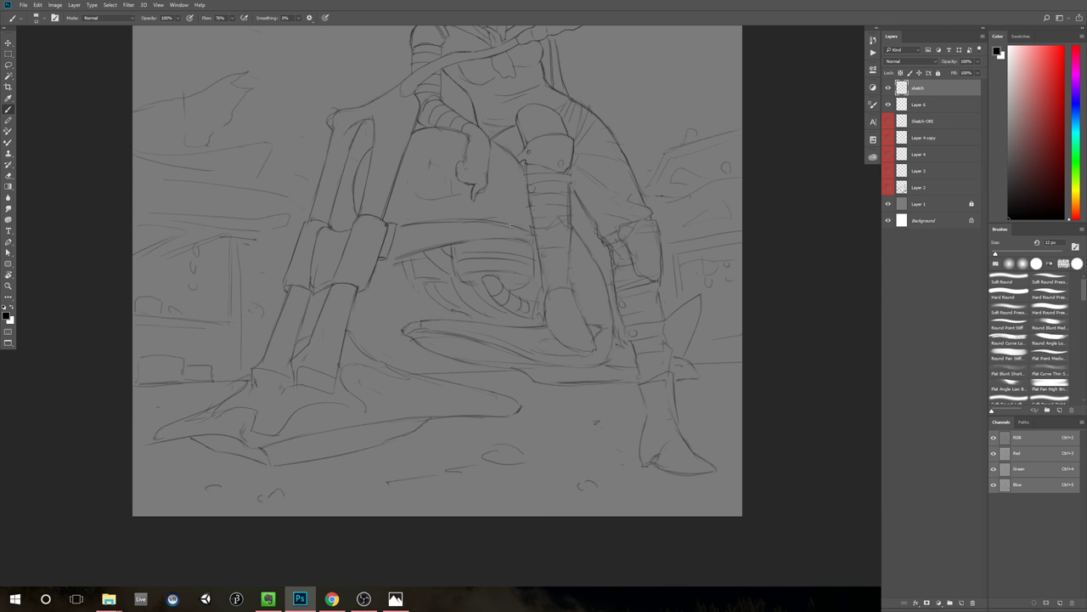
left_click_drag(537, 215, 564, 214)
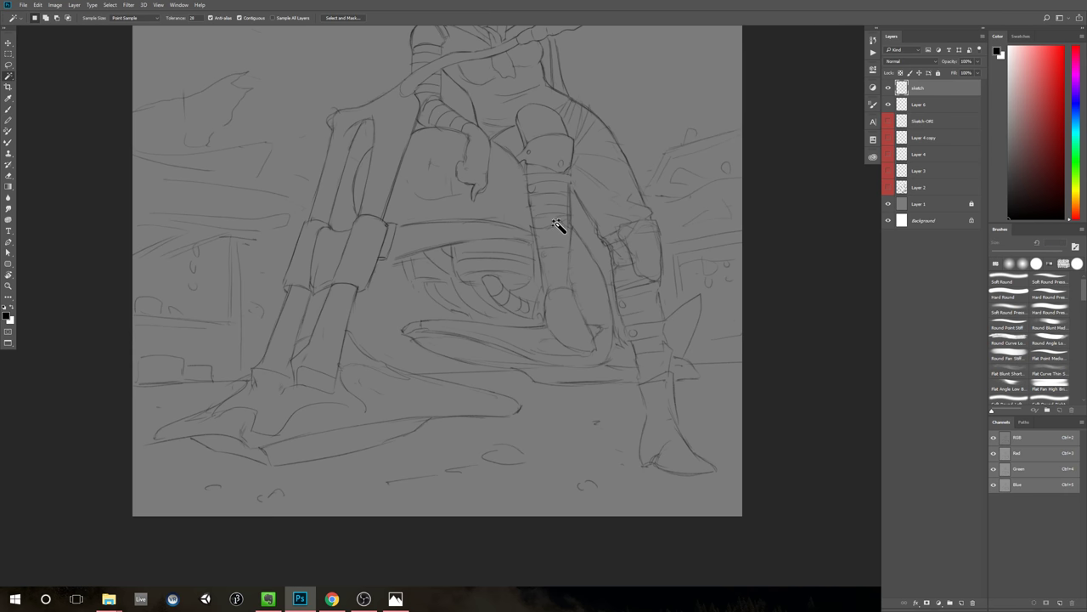
key("e")
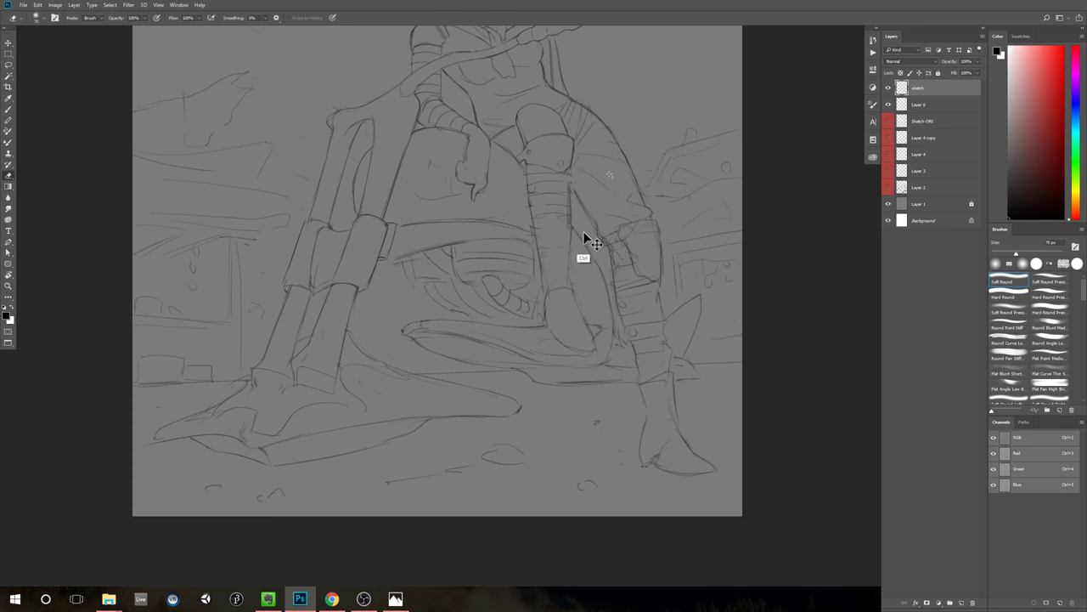
key("b")
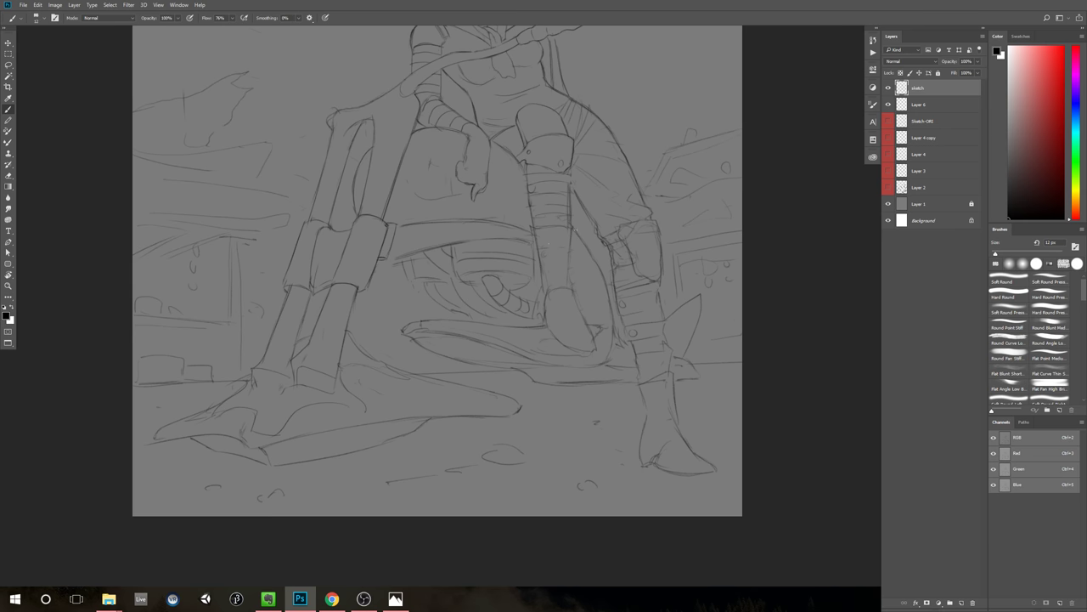
Step: Flip the whole canvas horizontally to check the seated figure in mirror view
left_click_drag(638, 253, 591, 268)
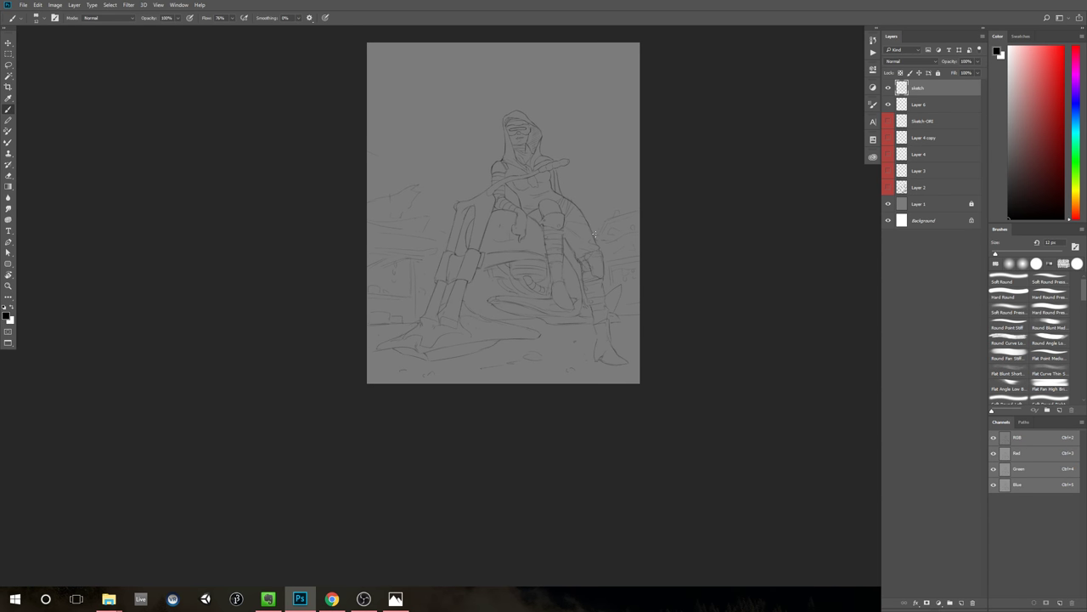
scroll(580, 243, "up", 1)
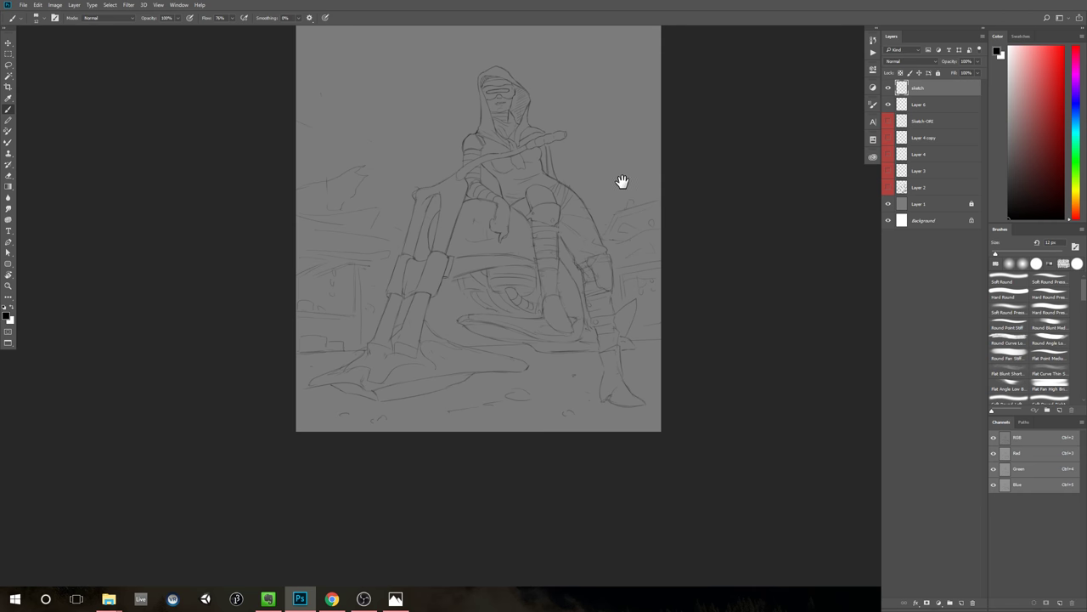
left_click_drag(621, 180, 614, 200)
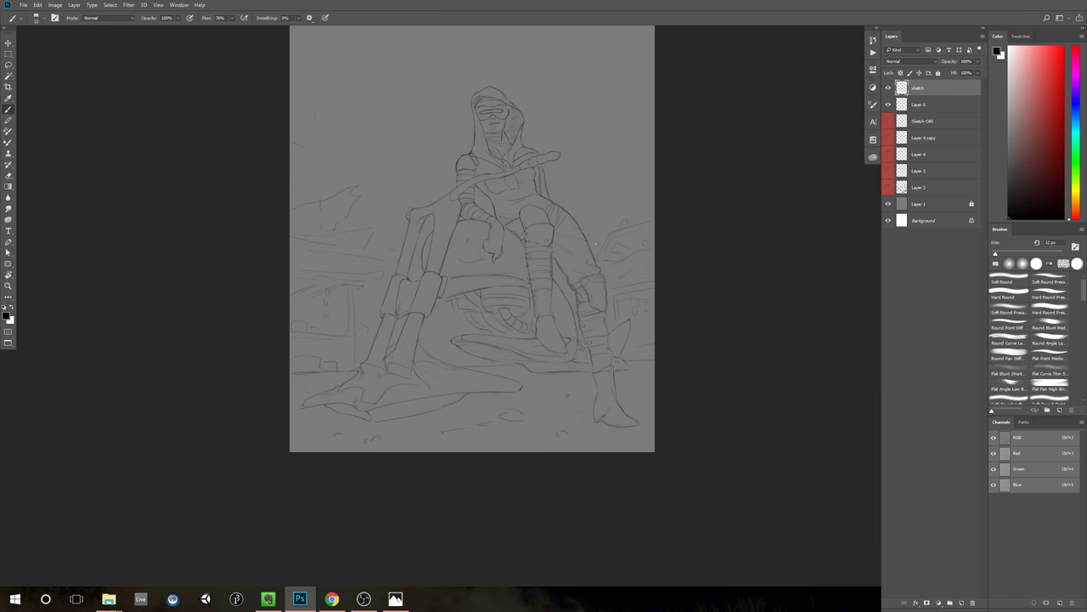
mouse_move(627, 216)
left_mouse_down()
mouse_move(607, 236)
mouse_move(615, 221)
left_mouse_up()
scroll(600, 229, "up", 1)
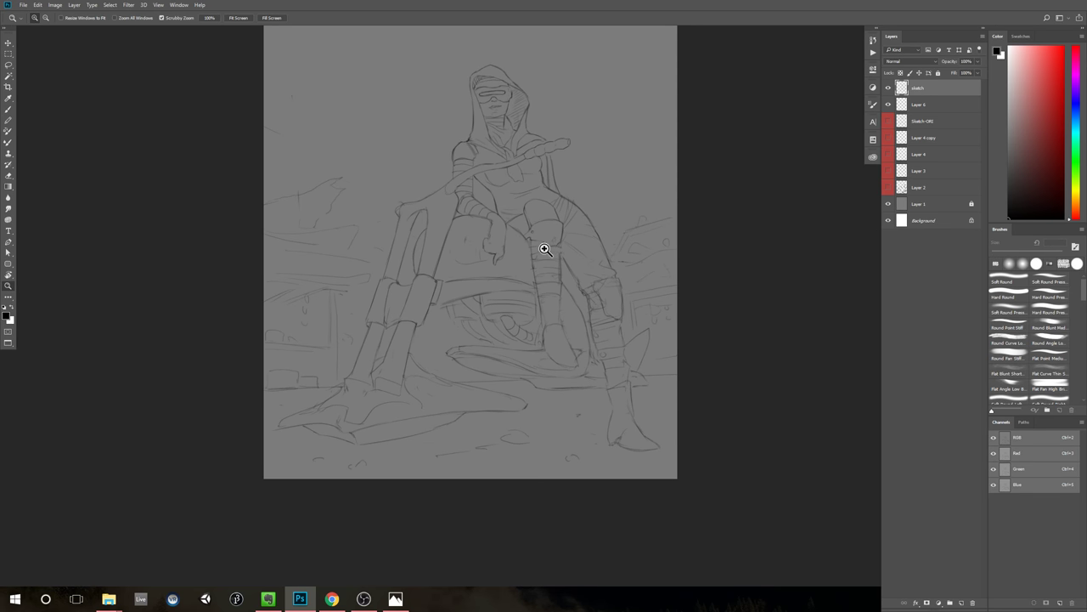
scroll(544, 247, "up", 2)
left_click_drag(614, 210, 576, 253)
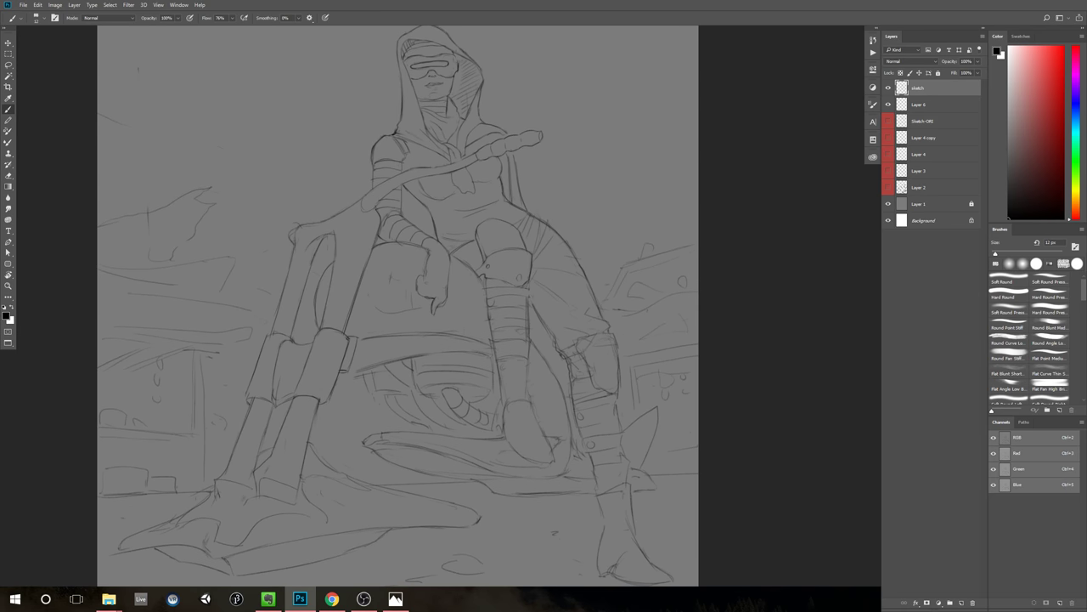
left_click(92, 4)
mouse_move(56, 5)
mouse_move(80, 83)
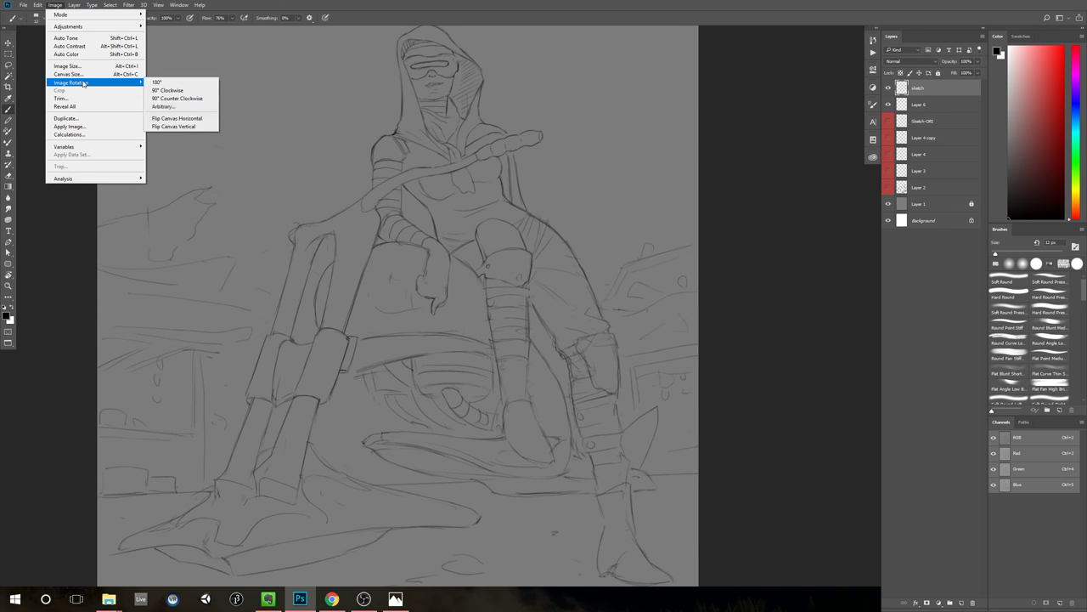
left_click(194, 118)
key("z")
left_click_drag(709, 199, 720, 238)
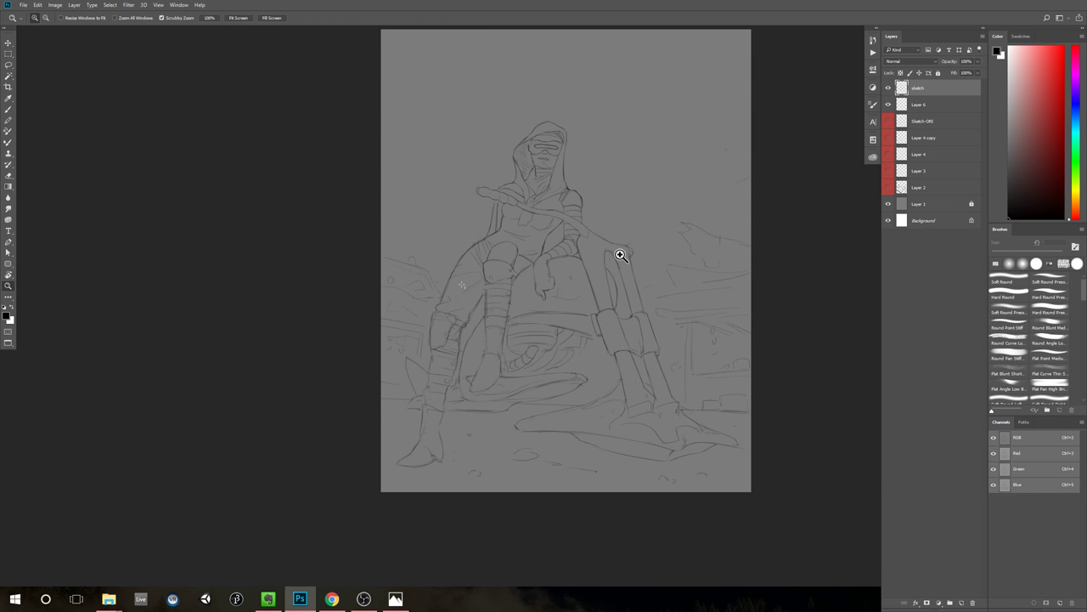
key("ctrl+semicolon")
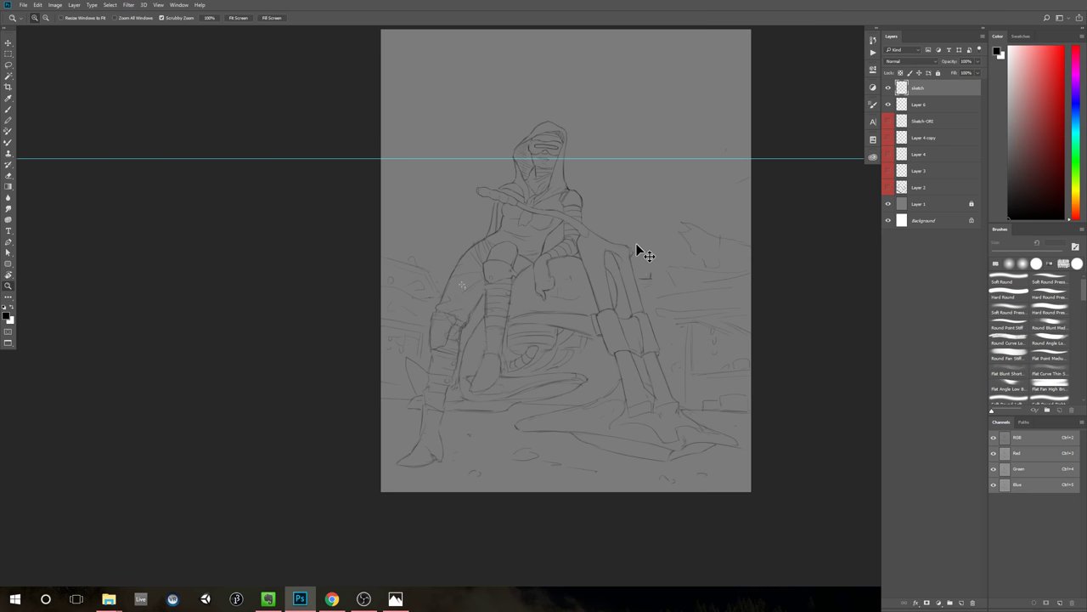
key("ctrl+semicolon")
Step: Erase the outer side edge of the figure's visor and redraw it as a tighter curve along the face
mouse_move(537, 211)
left_mouse_down()
mouse_move(566, 245)
mouse_move(609, 223)
left_mouse_up()
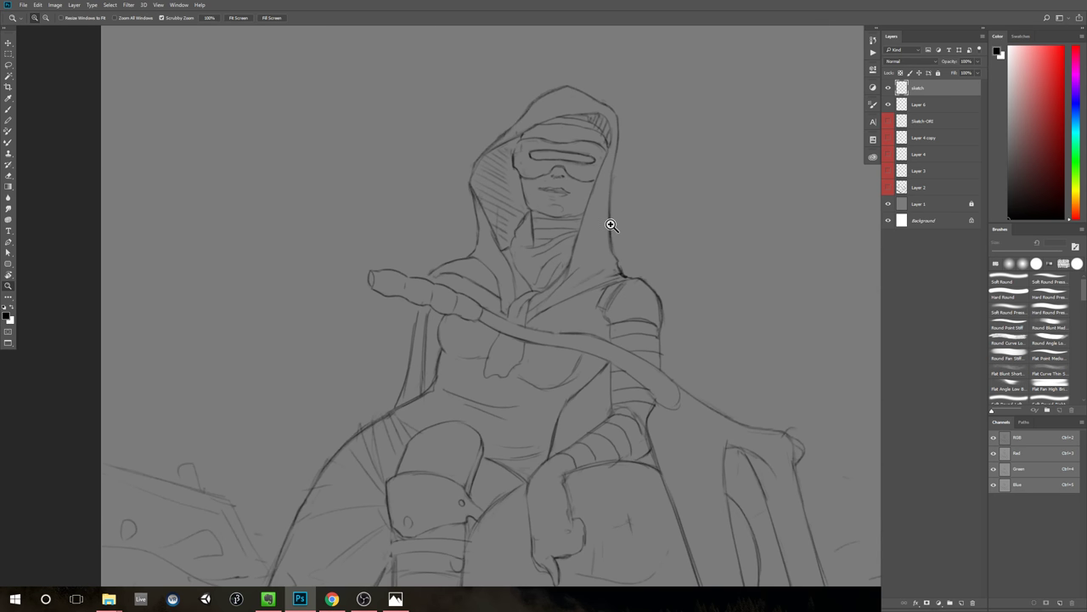
key("e")
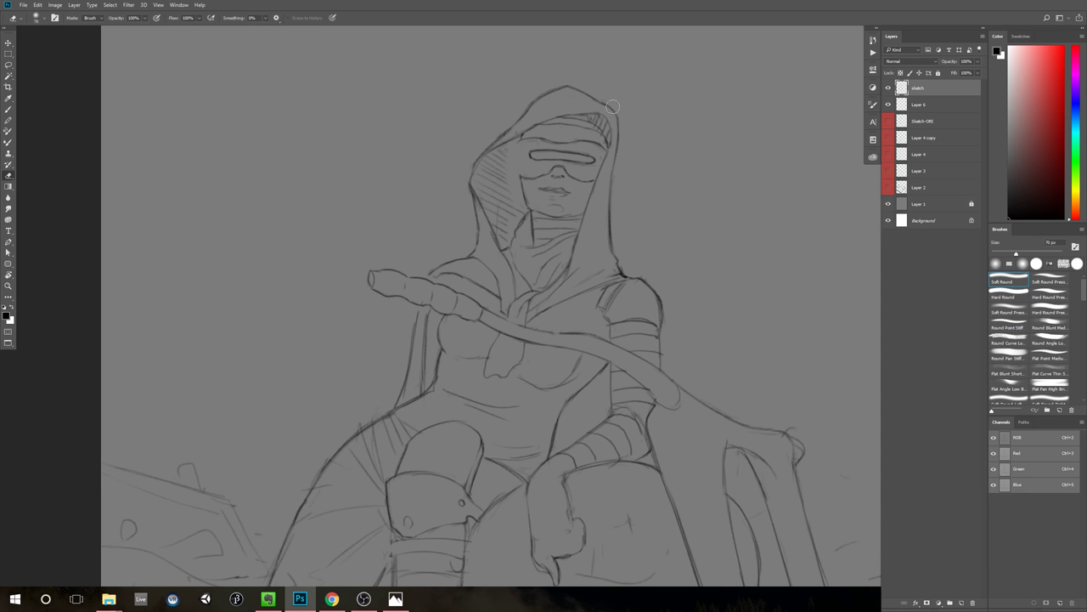
key("b")
left_click_drag(522, 138, 520, 165)
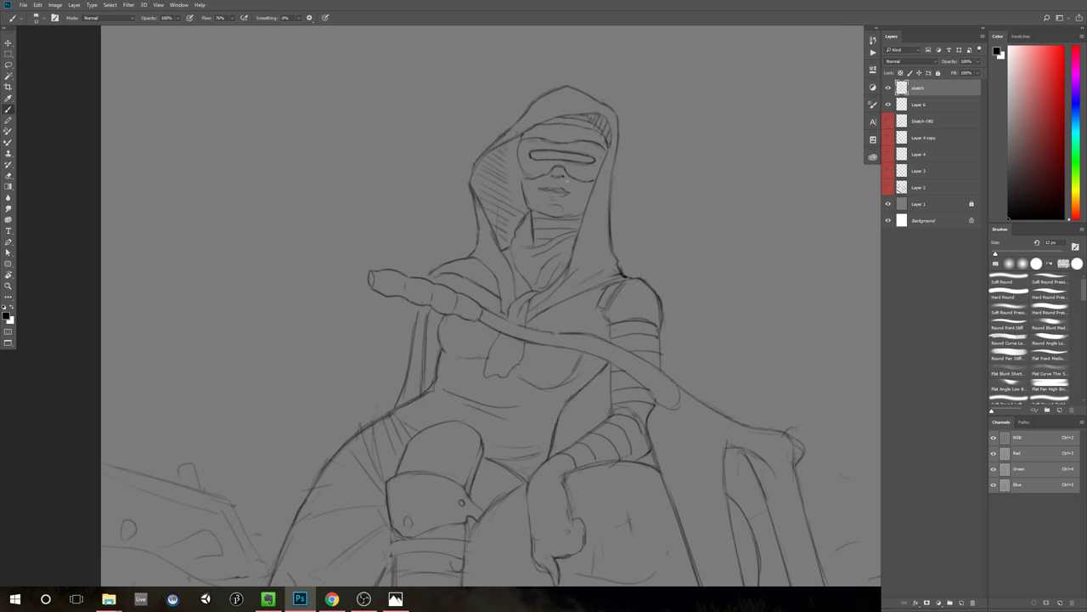
key("e")
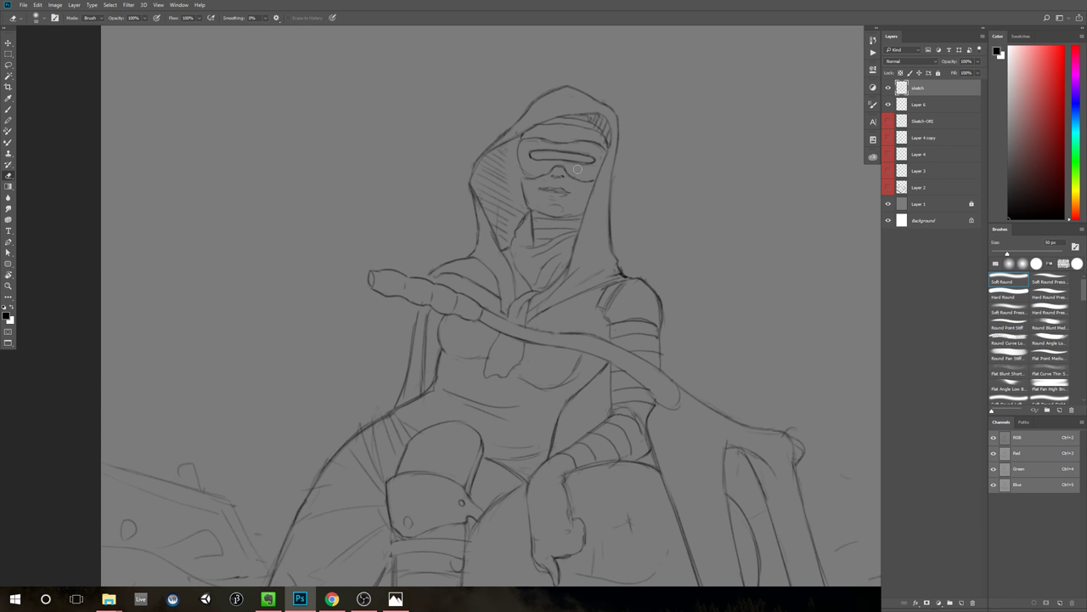
key("b")
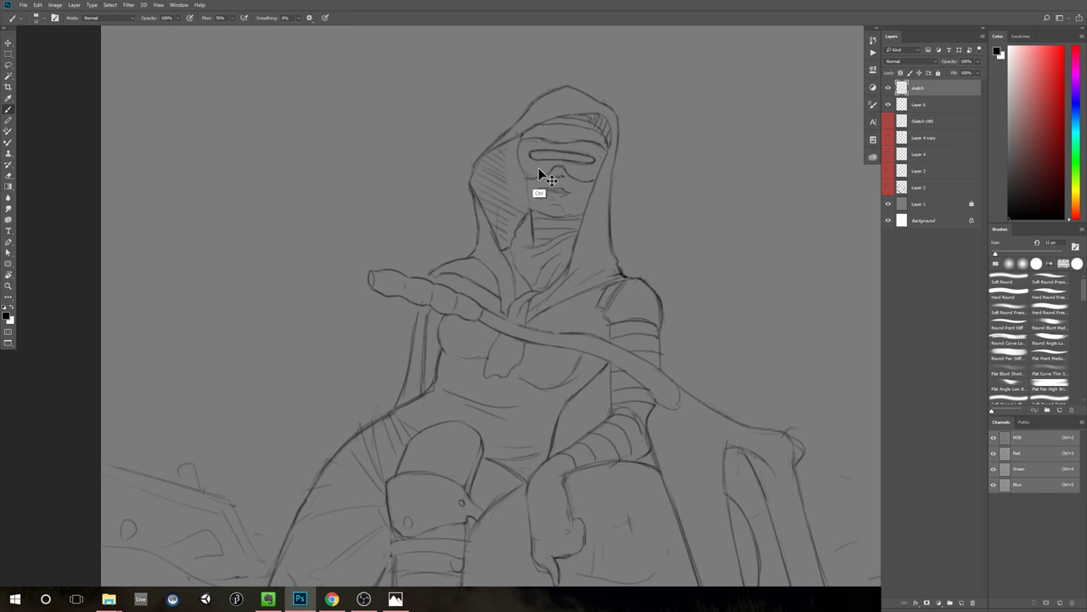
left_click_drag(524, 173, 529, 202)
Step: Erase rough strap marks on the bent leg's upper shin and redraw the wrap lines below the knee guard
left_click_drag(687, 261, 639, 265)
mouse_move(716, 279)
left_mouse_down()
mouse_move(636, 243)
mouse_move(634, 221)
left_mouse_up()
left_click_drag(636, 226, 611, 253)
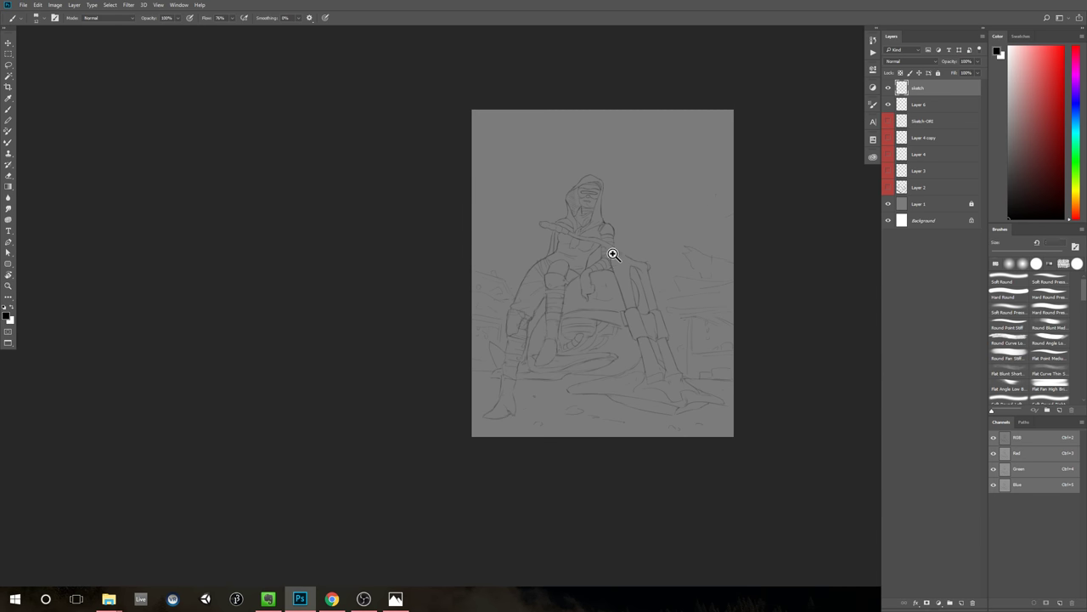
scroll(655, 258, "up", 2)
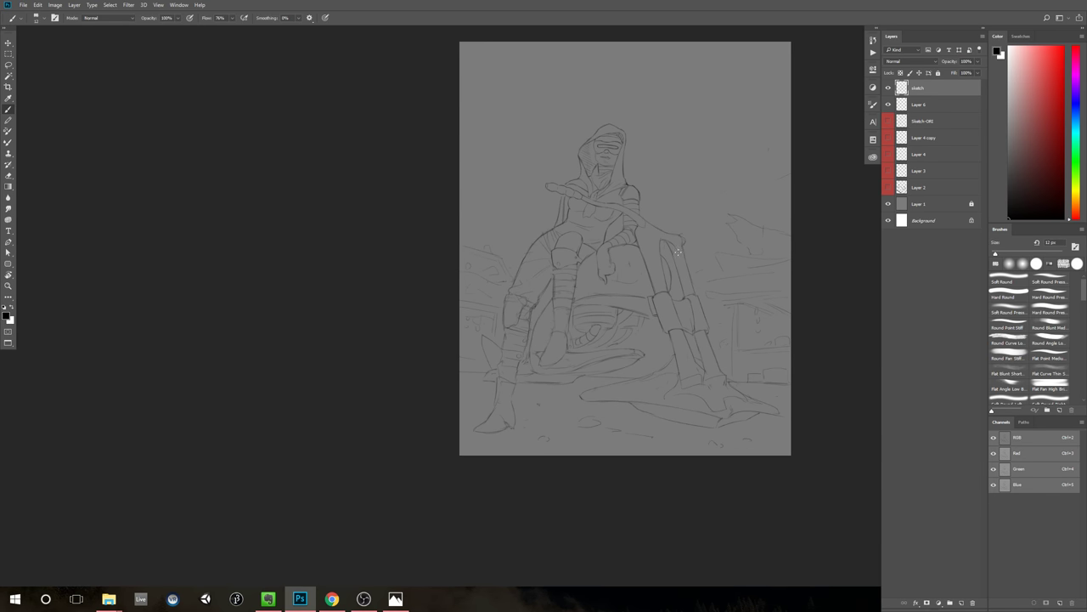
left_click_drag(712, 262, 716, 258)
scroll(664, 257, "up", 3)
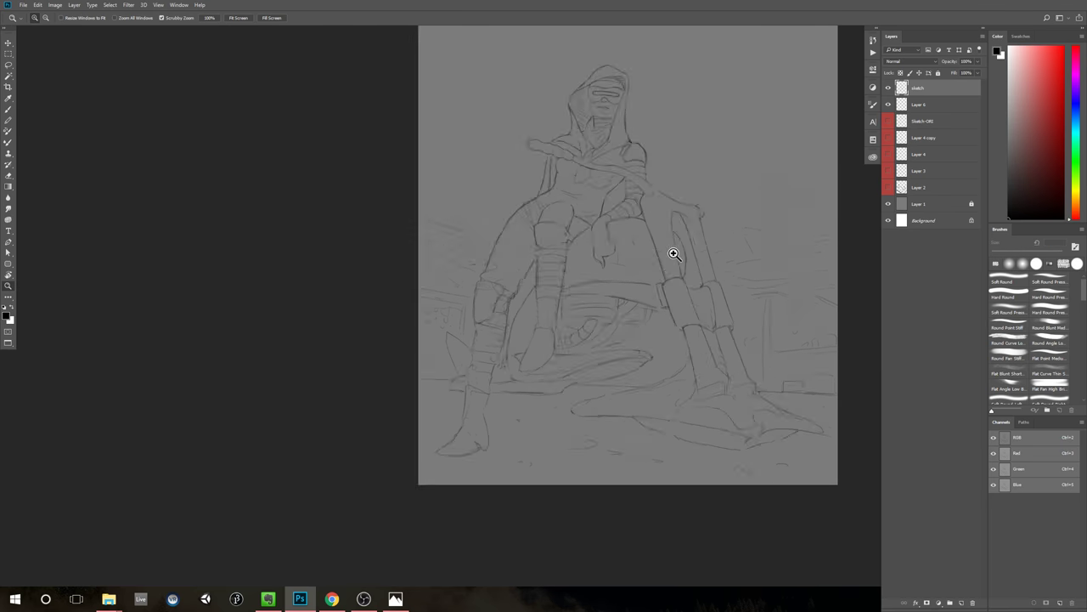
left_click_drag(577, 247, 516, 246)
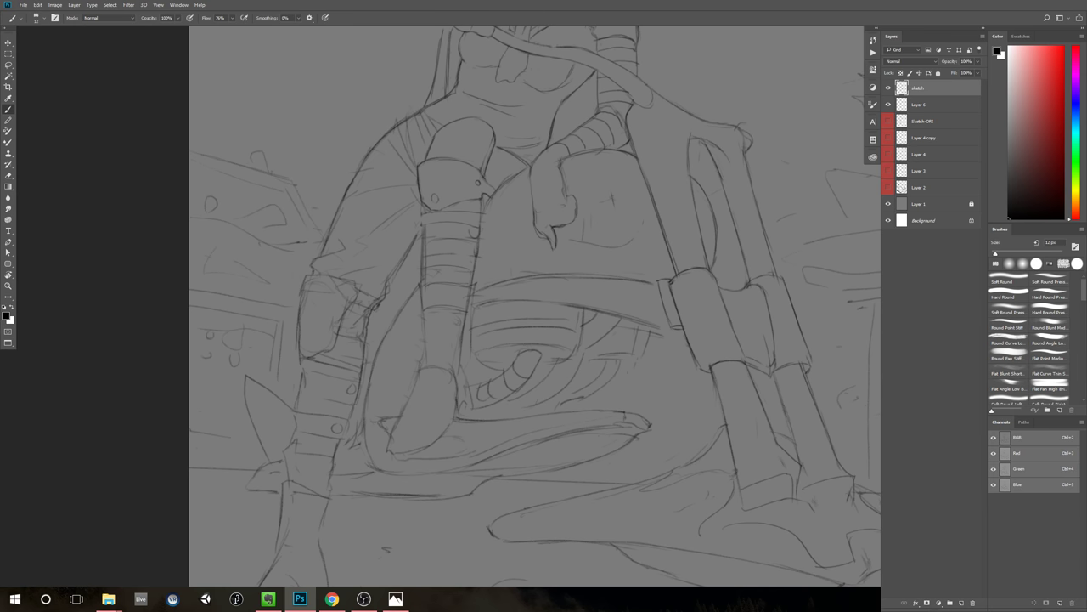
key("e")
mouse_move(439, 229)
left_mouse_down()
mouse_move(425, 235)
mouse_move(464, 238)
left_mouse_up()
key("b")
key("e")
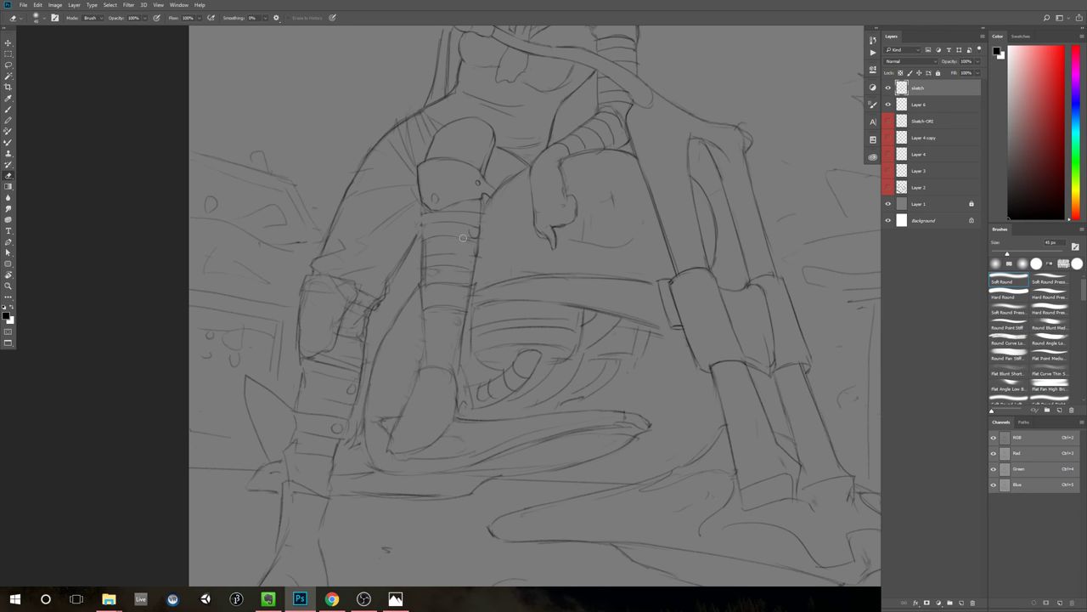
key("b")
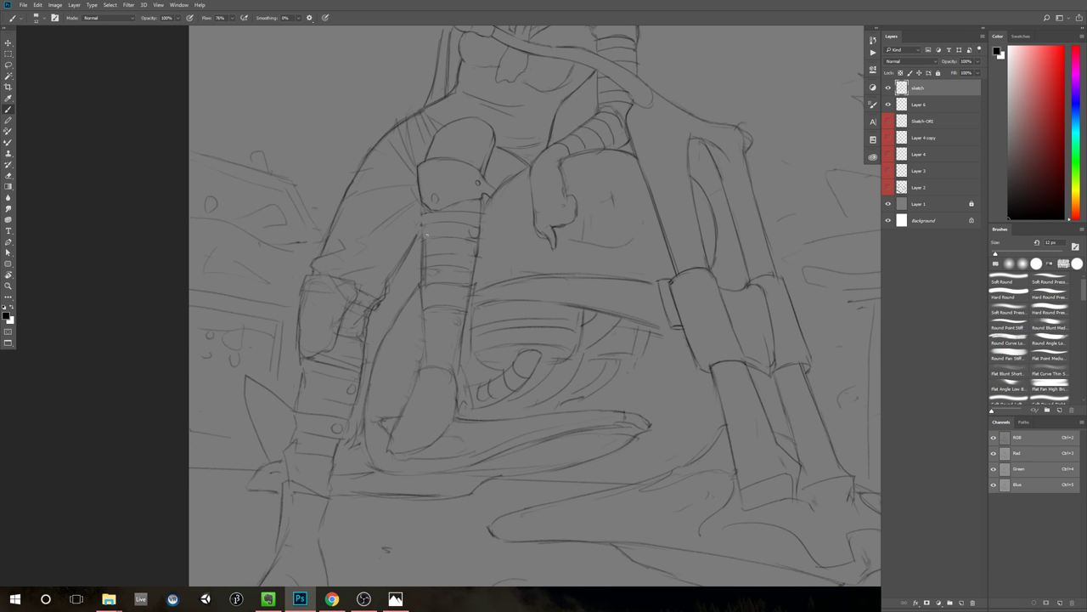
key("e")
key("b")
key("e")
Step: Rework the outer contour of the bent leg's shin so the wrap bands bulge slightly along its edge
left_click_drag(425, 240, 423, 254)
key("b")
key("e")
key("b")
key("e")
key("b")
key("e")
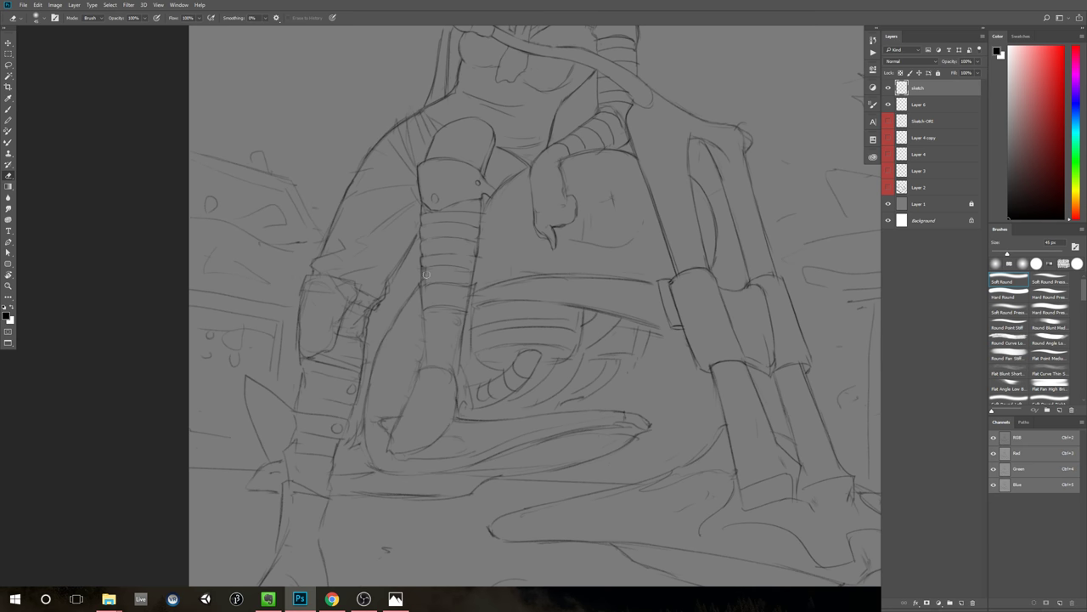
key("b")
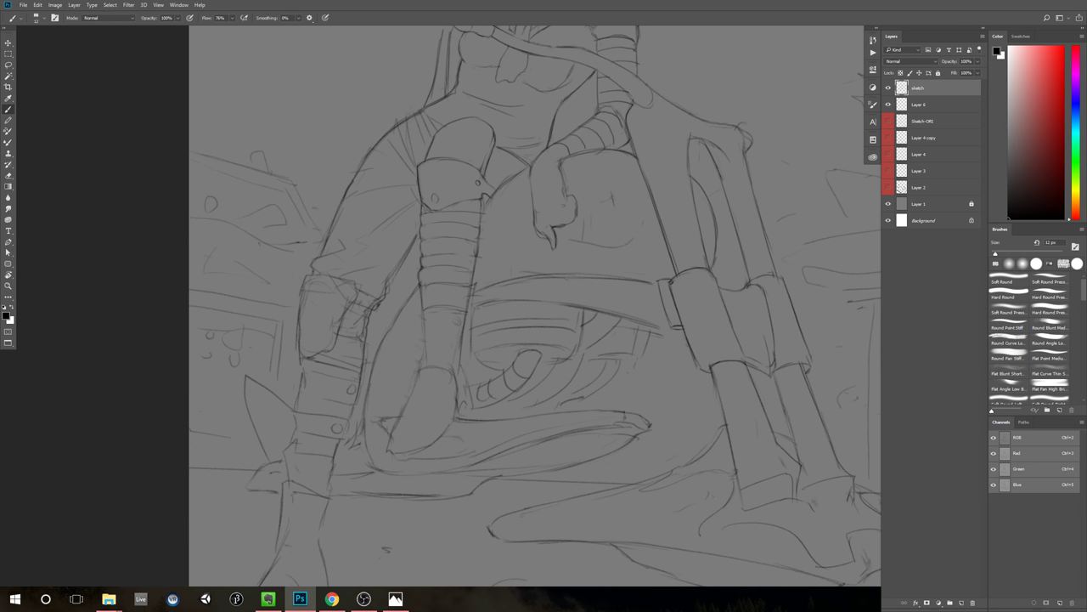
Step: Add short vertical seams and small oval fasteners to the wrap bands on the bent leg's shin
key("z")
mouse_move(595, 297)
left_mouse_down()
mouse_move(549, 323)
mouse_move(595, 311)
left_mouse_up()
key("b")
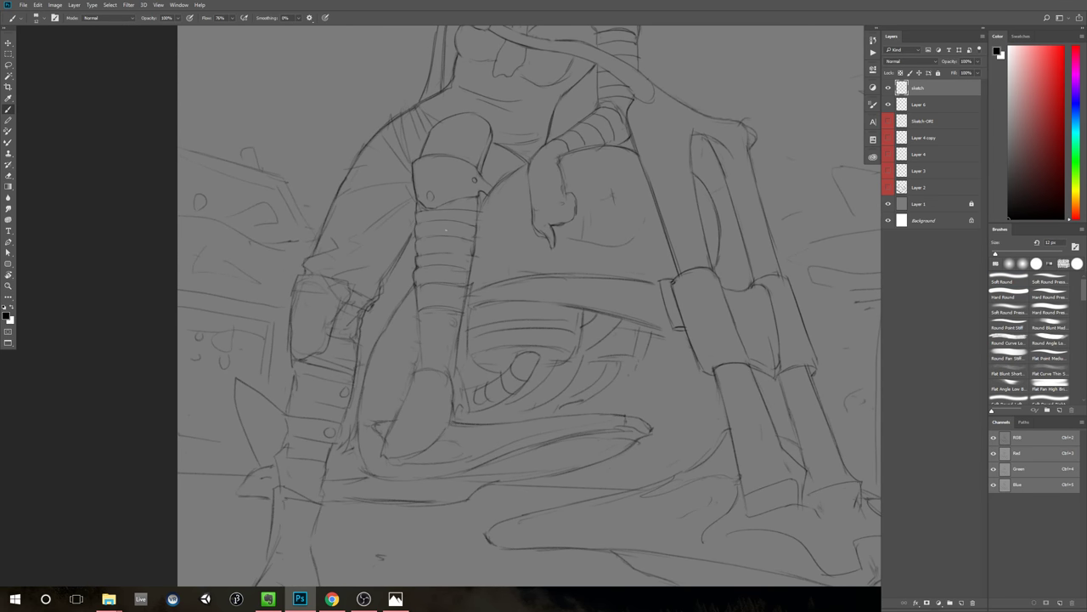
key("e")
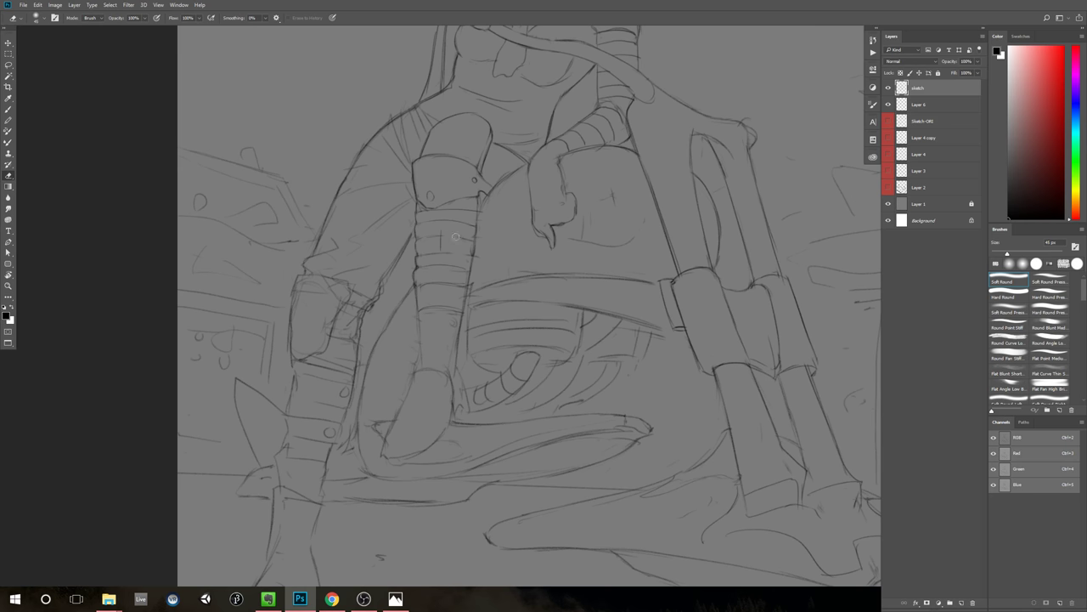
key("b")
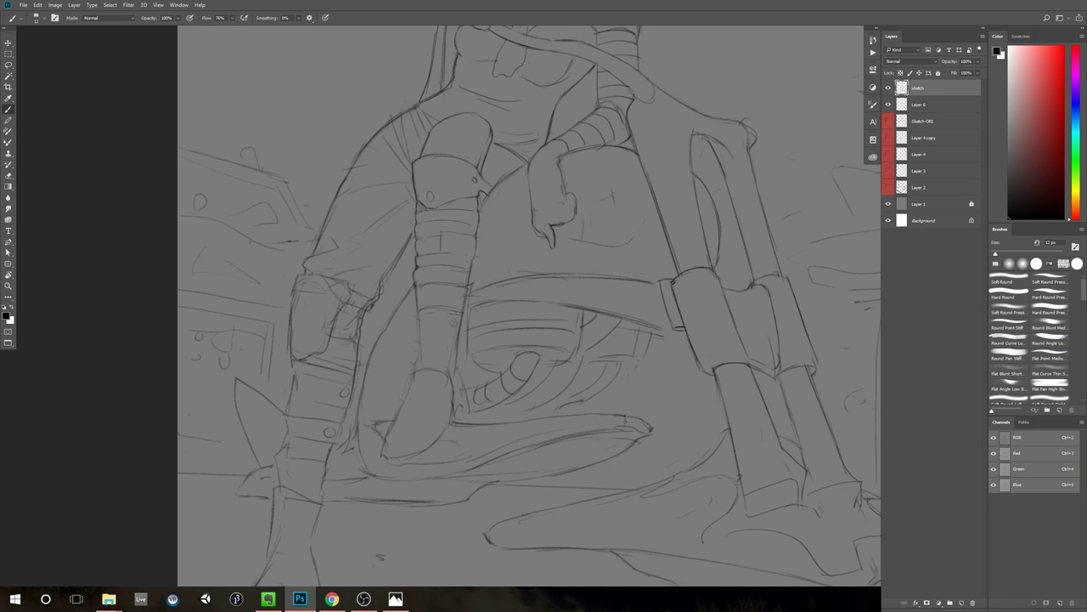
left_click_drag(471, 238, 469, 252)
Step: Erase and redraw the lowest wrap band's edge above the boot, and add a short line at its side
left_click_drag(433, 303, 463, 312)
key("e")
left_click_drag(419, 311, 455, 313)
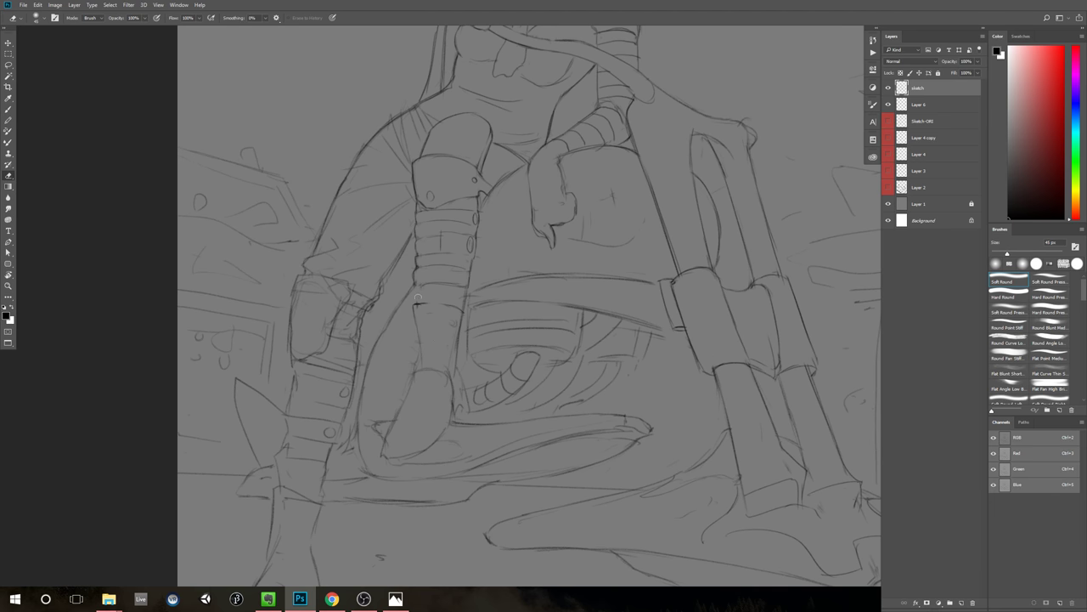
key("b")
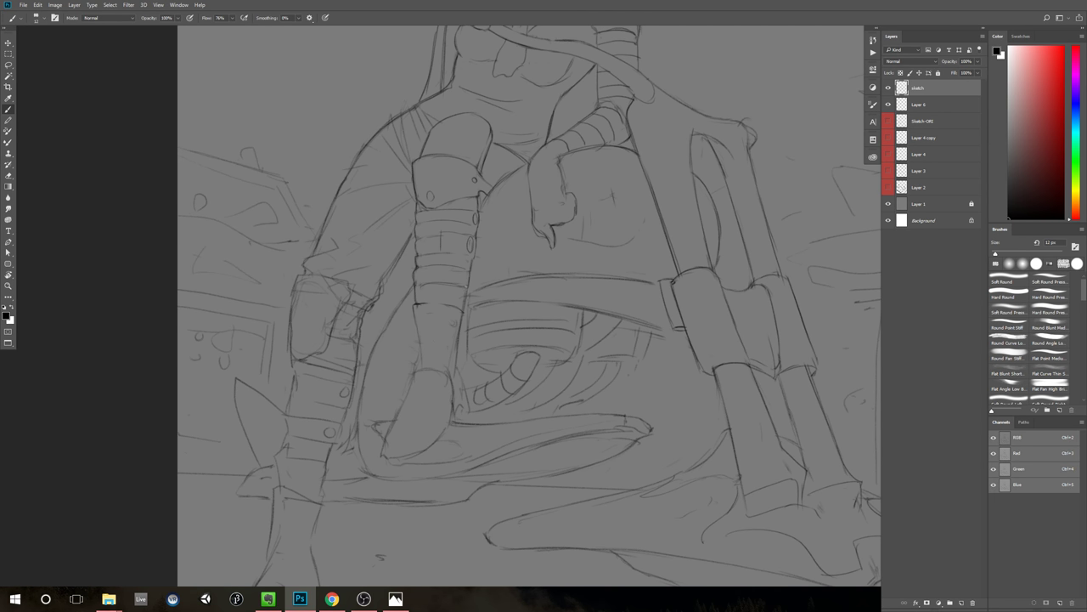
left_click_drag(464, 290, 464, 309)
left_click_drag(597, 257, 554, 278)
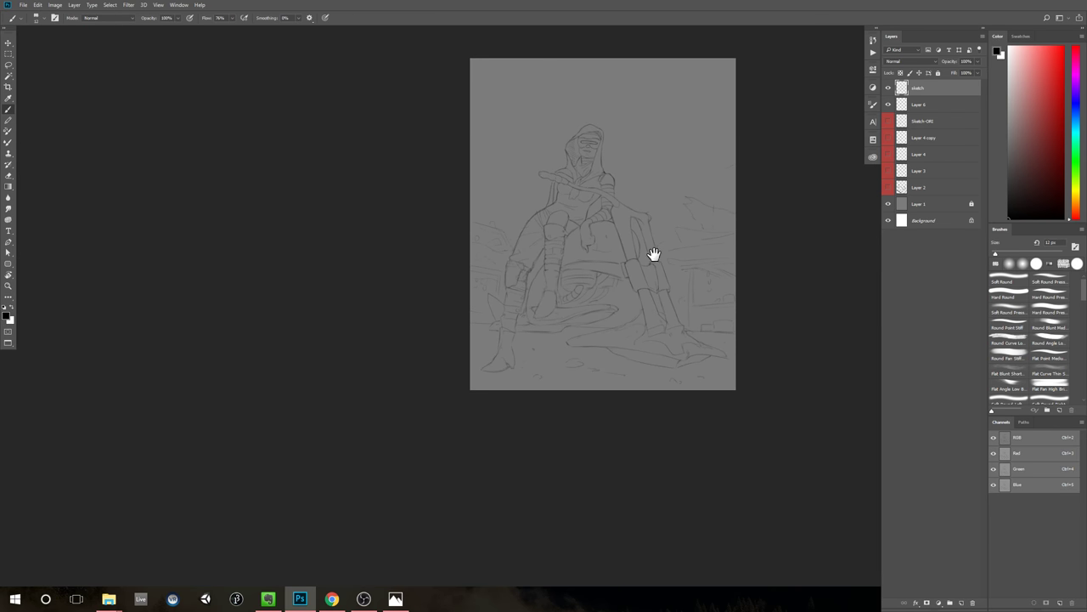
left_click_drag(669, 248, 644, 258)
left_click_drag(617, 258, 634, 251)
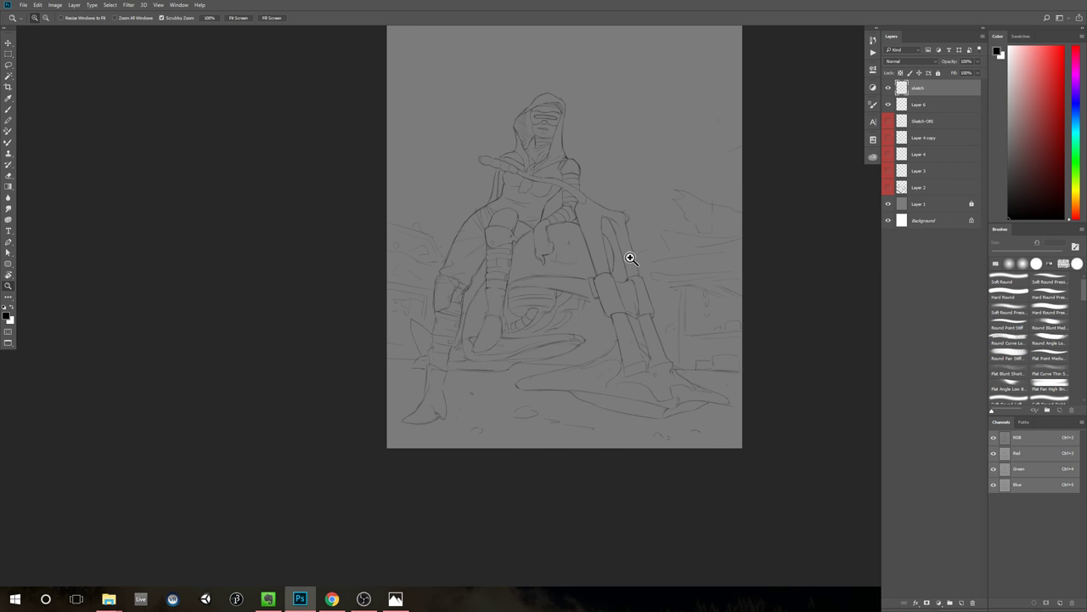
Step: Draw a short strap end sticking out behind the upper wrap band on the bent leg's shin and clean up its edge
left_click(506, 302)
left_click(535, 281)
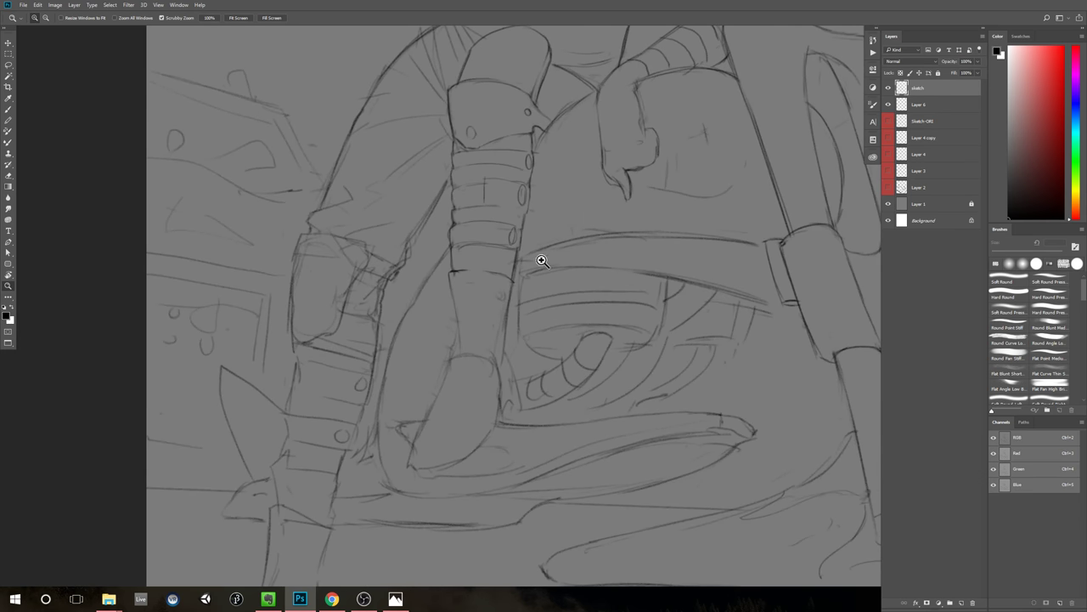
key("b")
left_click_drag(506, 202, 536, 260)
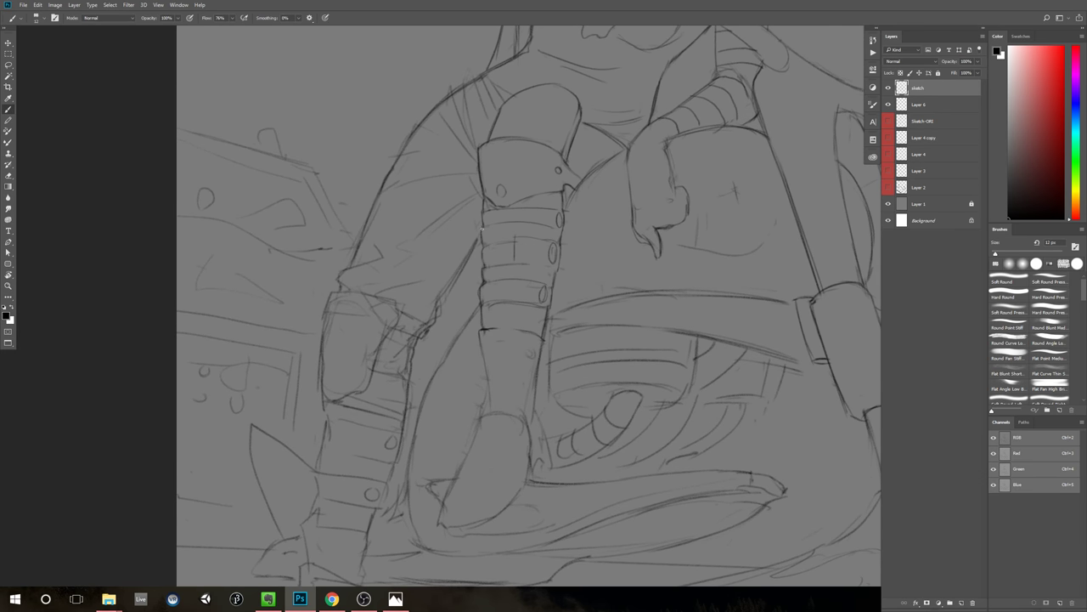
key("z")
left_click(514, 277, "alt")
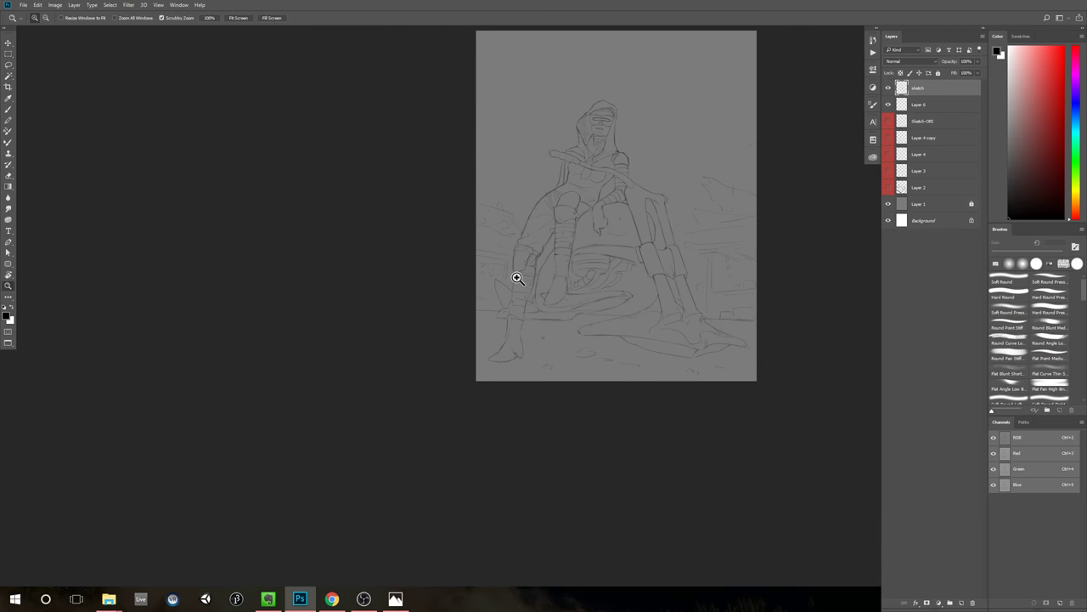
left_click_drag(518, 278, 557, 256)
key("b")
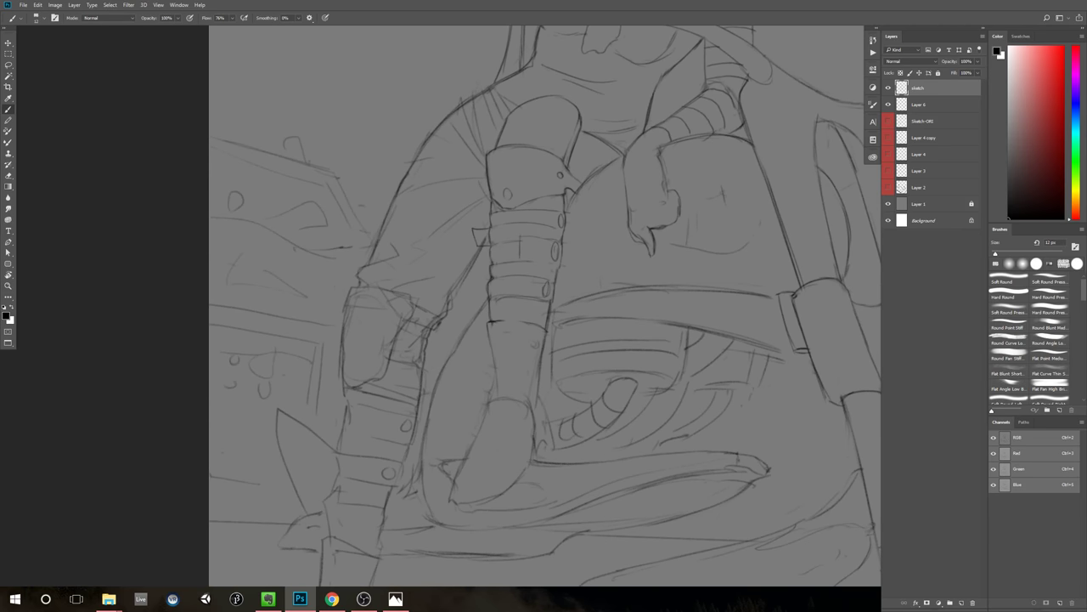
key("e")
mouse_move(487, 234)
left_mouse_down()
mouse_move(510, 250)
mouse_move(479, 243)
left_mouse_up()
Step: Add a small diamond-shaped tab with a stud behind the bent leg's calf and tidy its outline with the eraser
key("b")
key("e")
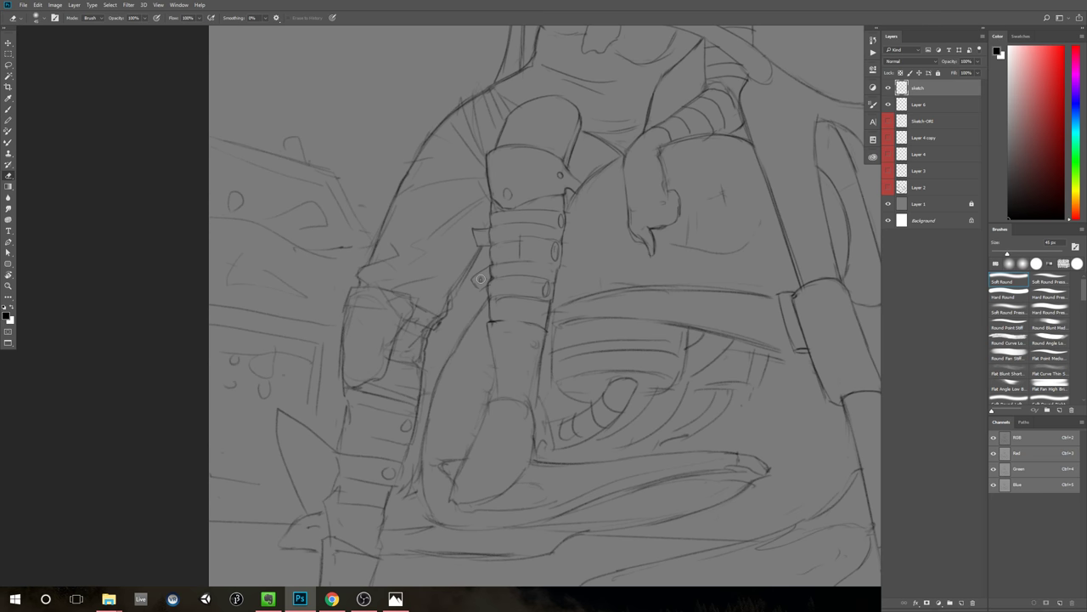
left_click_drag(481, 281, 481, 277)
key("b")
Step: Rework the bent leg's ankle into a curved cuff band above the boot, erasing stray lines along its side
scroll(529, 304, "down", 5)
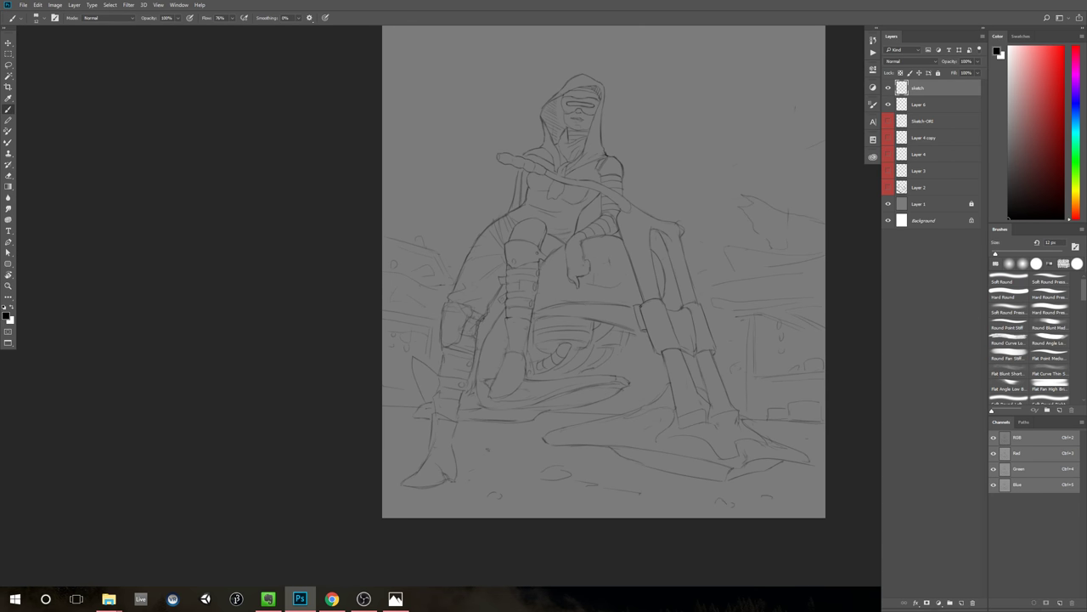
scroll(561, 308, "up", 3)
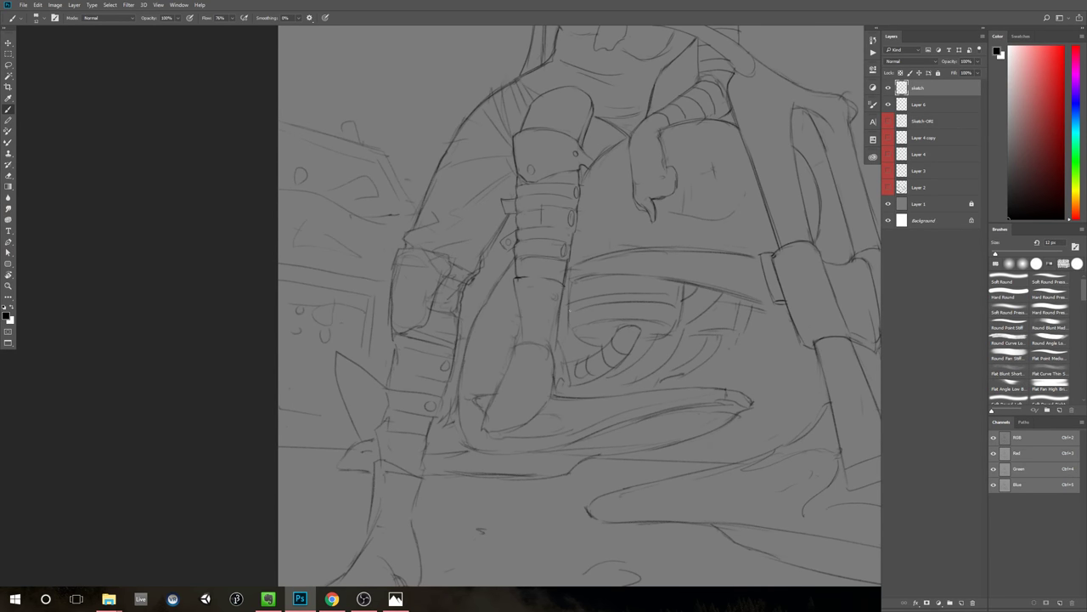
left_click_drag(633, 340, 594, 311)
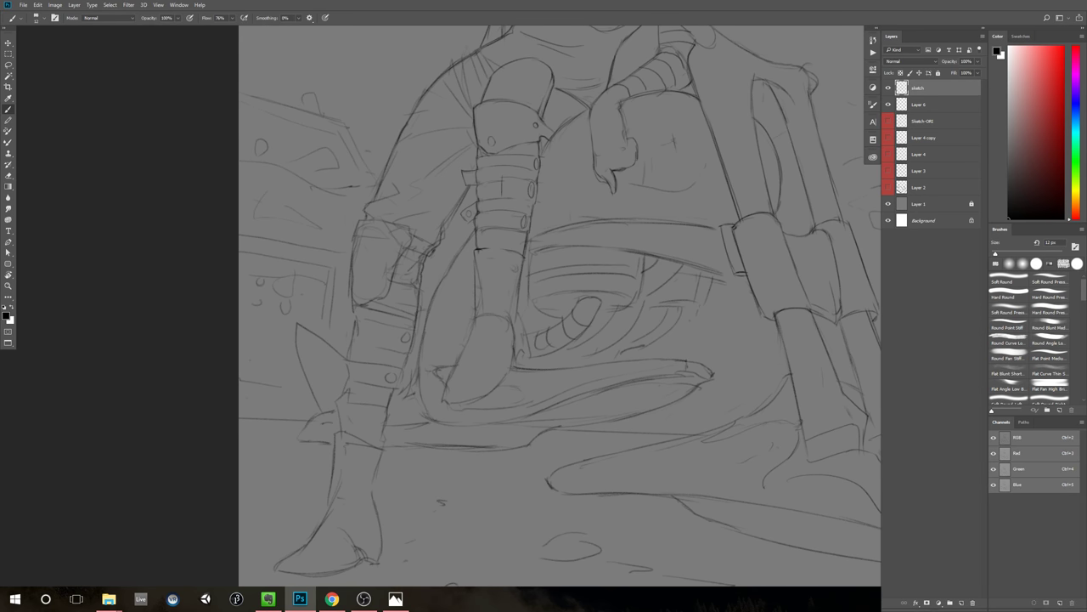
mouse_move(488, 307)
left_mouse_down()
mouse_move(510, 323)
mouse_move(474, 328)
left_mouse_up()
key("e")
key("b")
key("e")
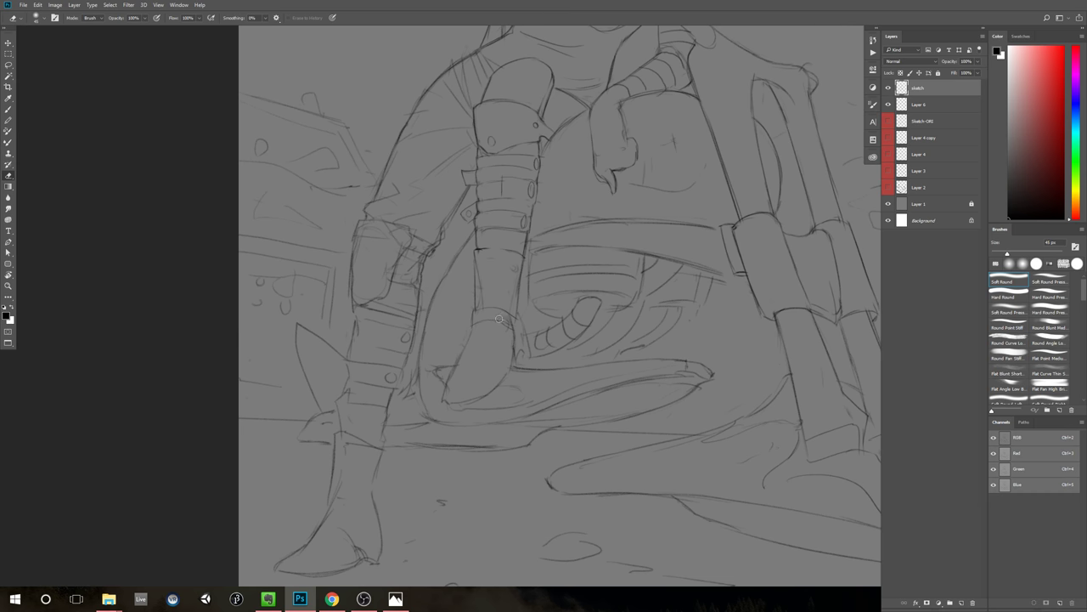
key("b")
key("e")
left_click_drag(513, 284, 515, 339)
key("b")
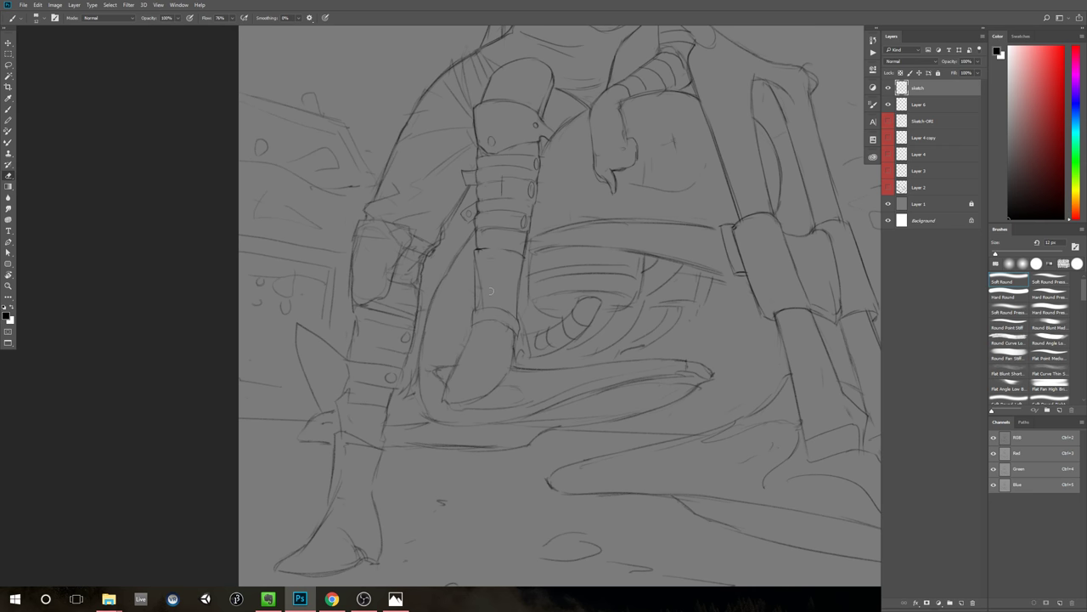
Step: Clean up and redraw the heel contour of the bent leg's boot below the ankle cuff
key("z")
left_click(566, 319, "alt")
left_click_drag(566, 319, 557, 319)
key("b")
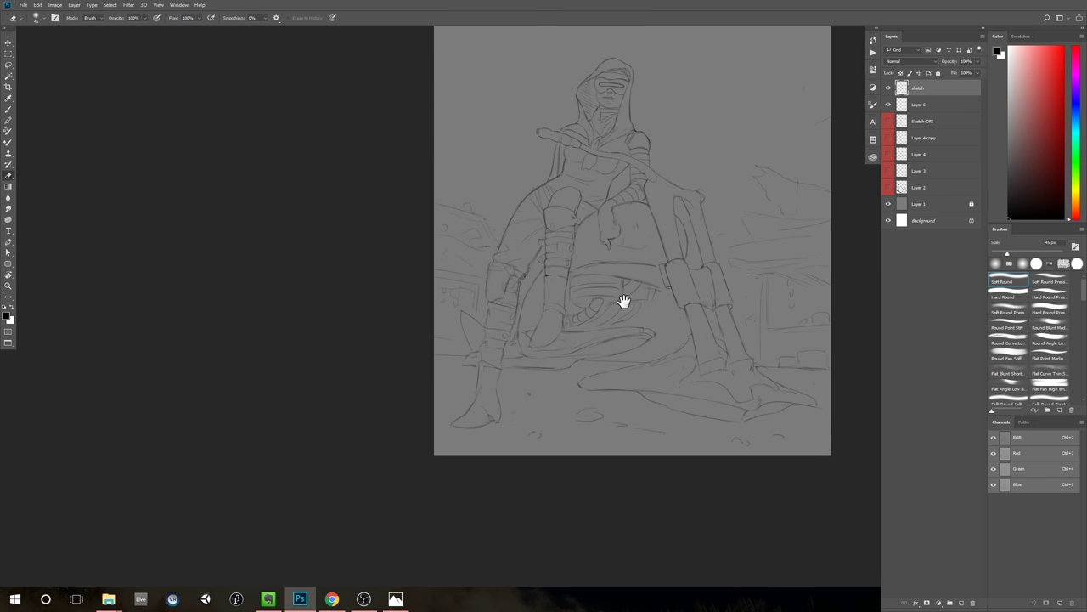
mouse_move(625, 302)
left_mouse_down()
mouse_move(608, 332)
mouse_move(583, 323)
left_mouse_up()
key("z")
key("b")
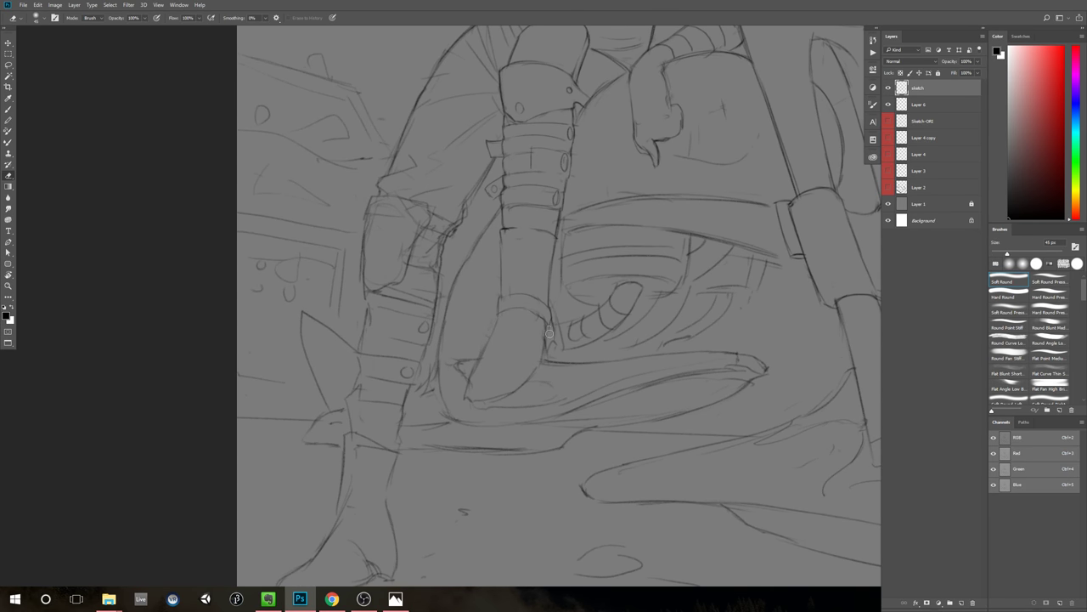
left_click_drag(551, 328, 555, 355)
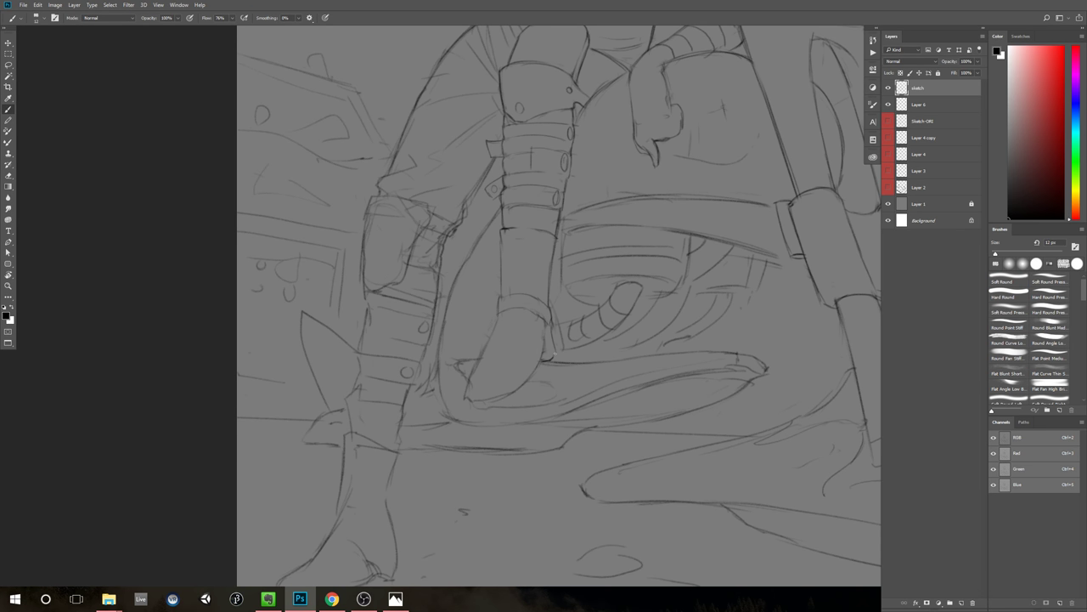
Step: Reshape the foot of the bent leg's boot by erasing rough lines and redrawing the instep, toe and sole contours
scroll(629, 325, "down", 5)
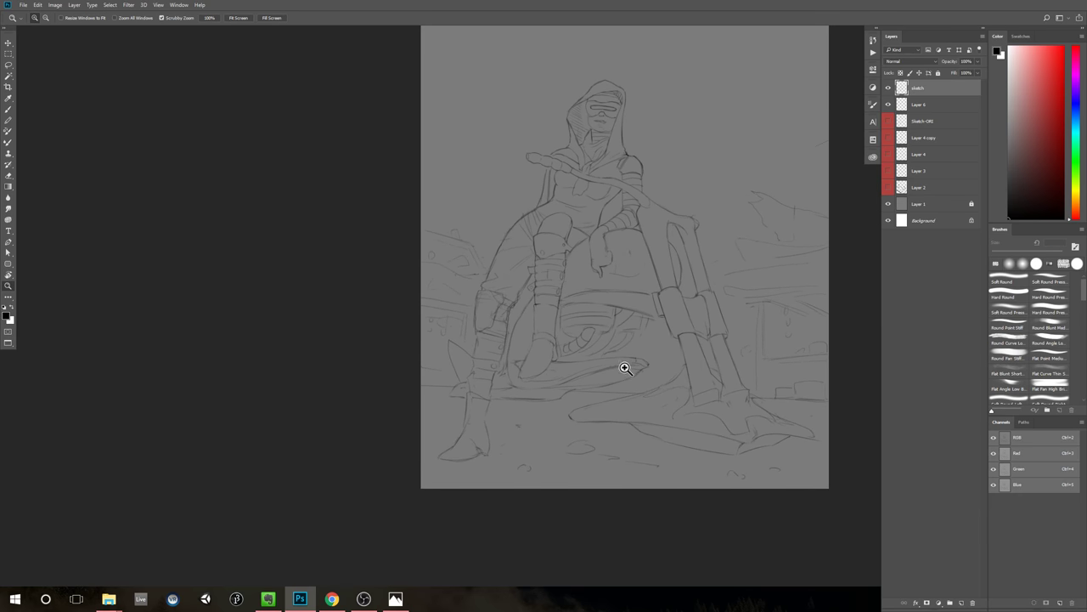
scroll(561, 376, "up", 4)
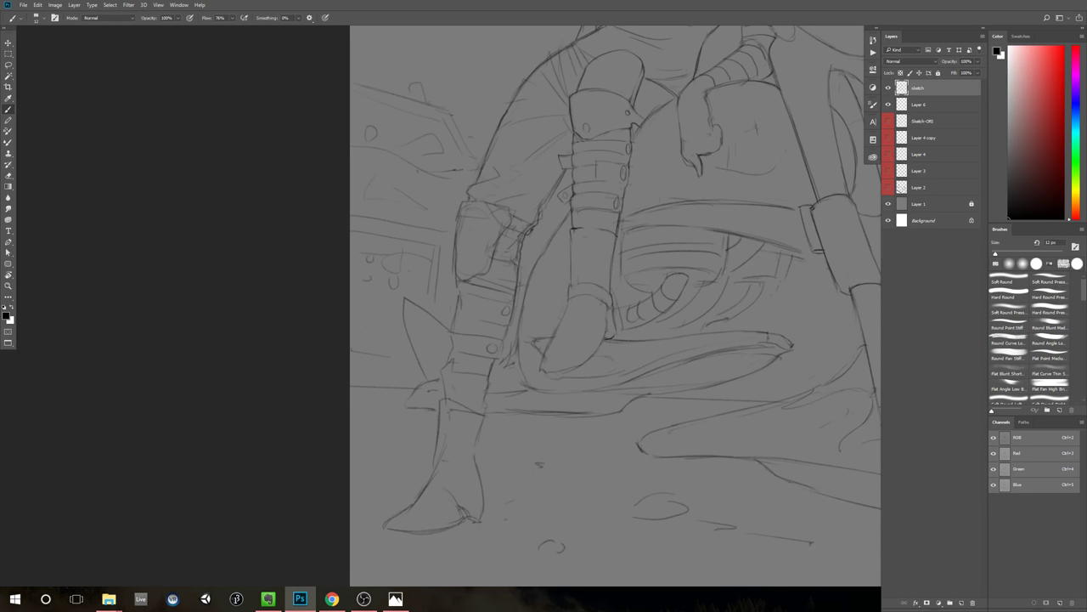
left_click_drag(560, 329, 541, 347)
key("e")
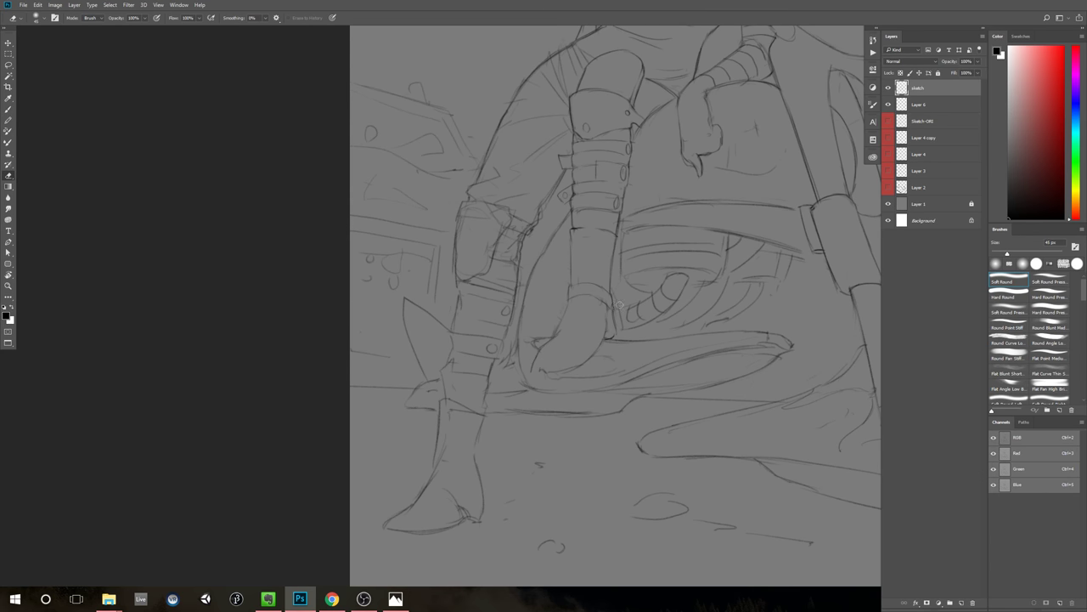
mouse_move(564, 331)
left_mouse_down()
mouse_move(537, 344)
mouse_move(552, 334)
mouse_move(531, 369)
mouse_move(537, 347)
mouse_move(531, 372)
mouse_move(562, 374)
left_mouse_up()
key("b")
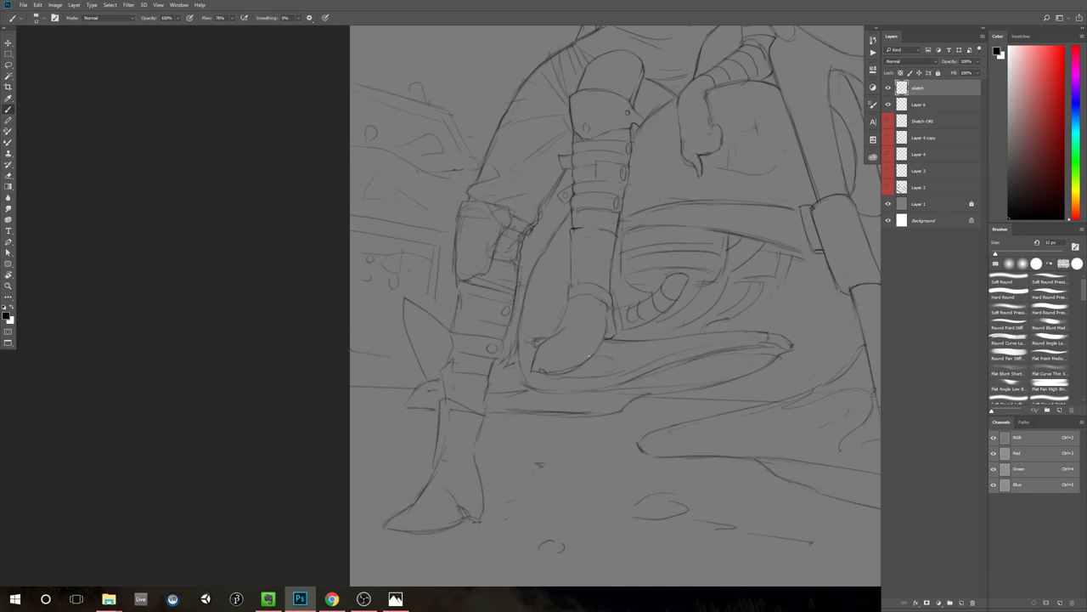
left_click_drag(605, 337, 597, 351)
key("e")
left_click_drag(564, 319, 540, 342)
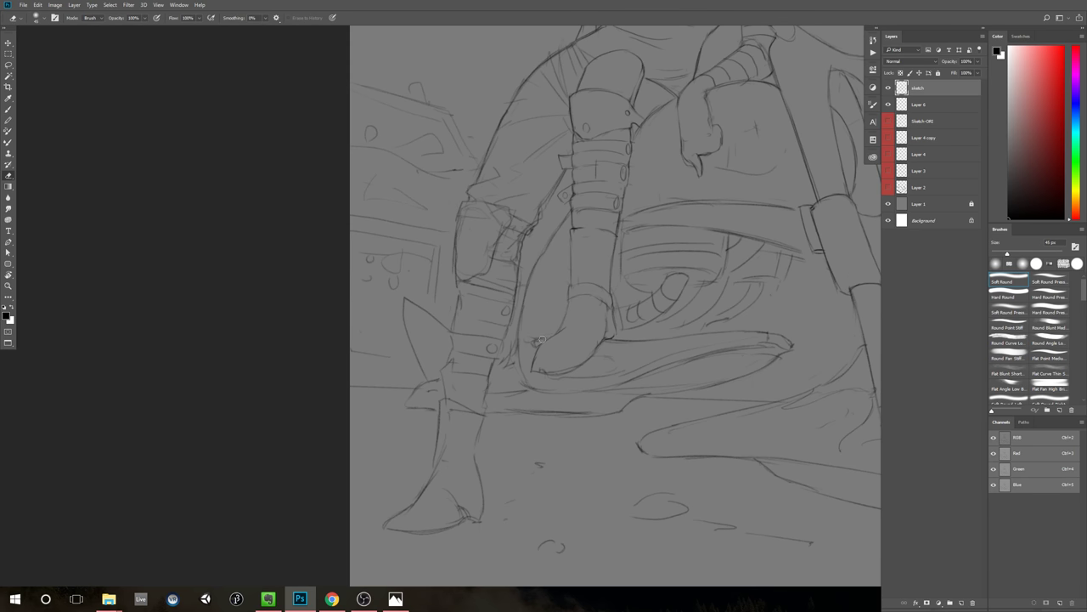
key("b")
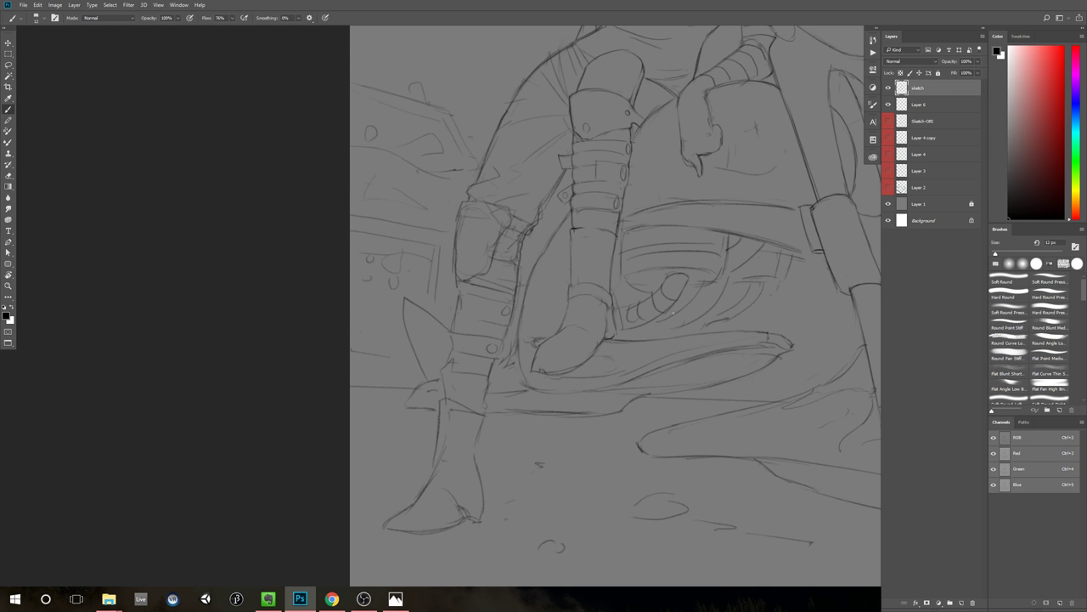
Step: Flip the canvas horizontally
key("z")
mouse_move(705, 301)
left_mouse_down()
mouse_move(663, 323)
mouse_move(641, 360)
mouse_move(734, 292)
left_mouse_up()
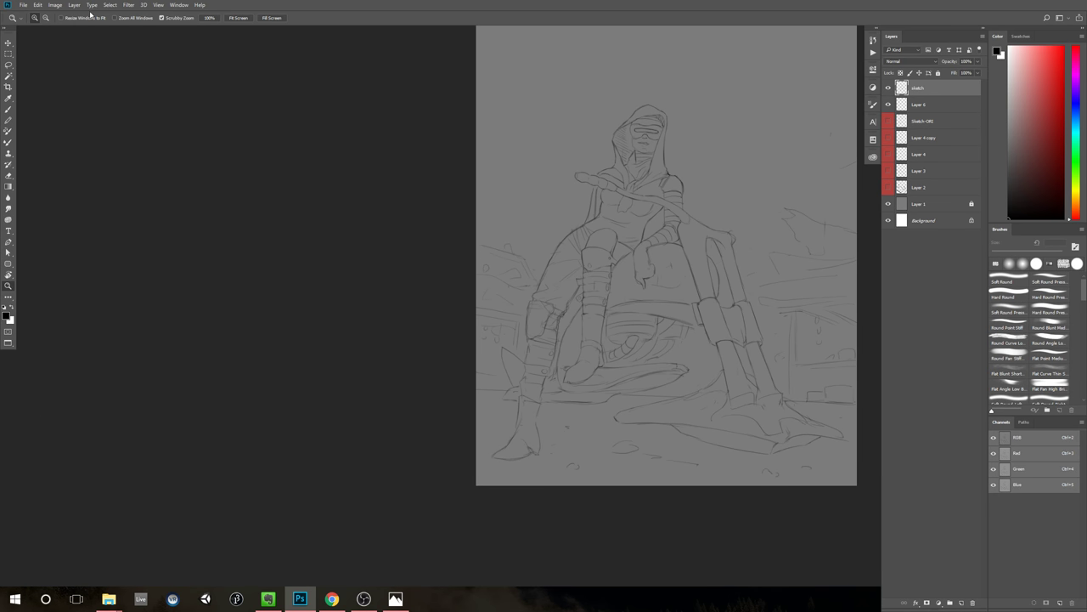
left_click(54, 4)
mouse_move(85, 86)
left_click(181, 119)
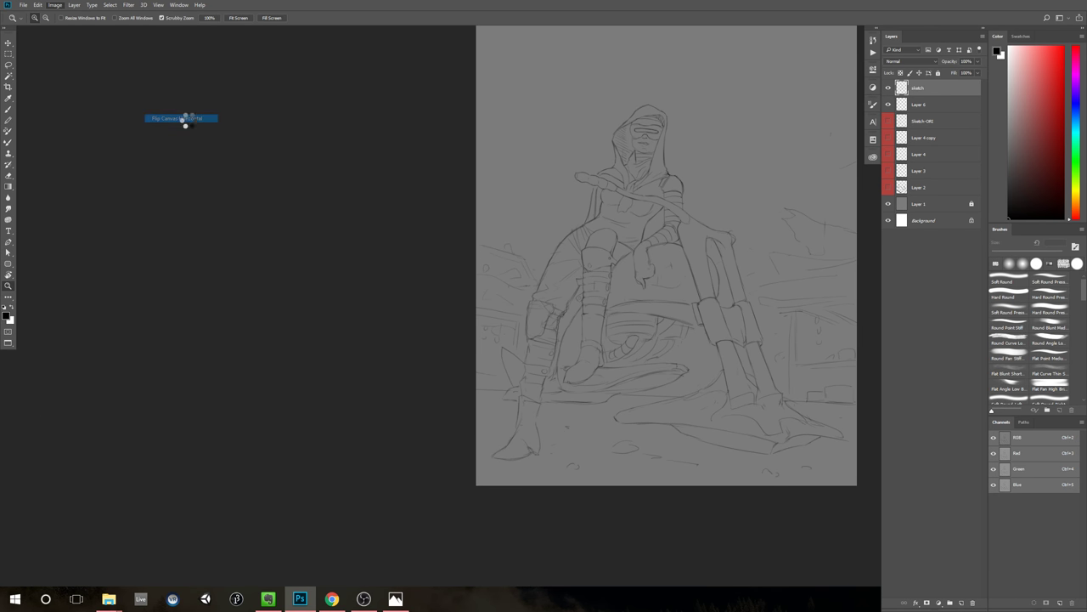
Step: Rework the toe outline of the bent leg's boot and draw a scalloped tread along its sole
left_click_drag(747, 212, 644, 218)
mouse_move(713, 290)
left_mouse_down()
mouse_move(646, 275)
mouse_move(714, 280)
left_mouse_up()
mouse_move(596, 406)
left_mouse_down()
mouse_move(626, 374)
mouse_move(641, 249)
left_mouse_up()
key("e")
mouse_move(563, 364)
left_mouse_down()
mouse_move(546, 391)
mouse_move(561, 390)
mouse_move(534, 399)
left_mouse_up()
key("b")
key("e")
key("b")
left_click_drag(470, 363, 544, 400)
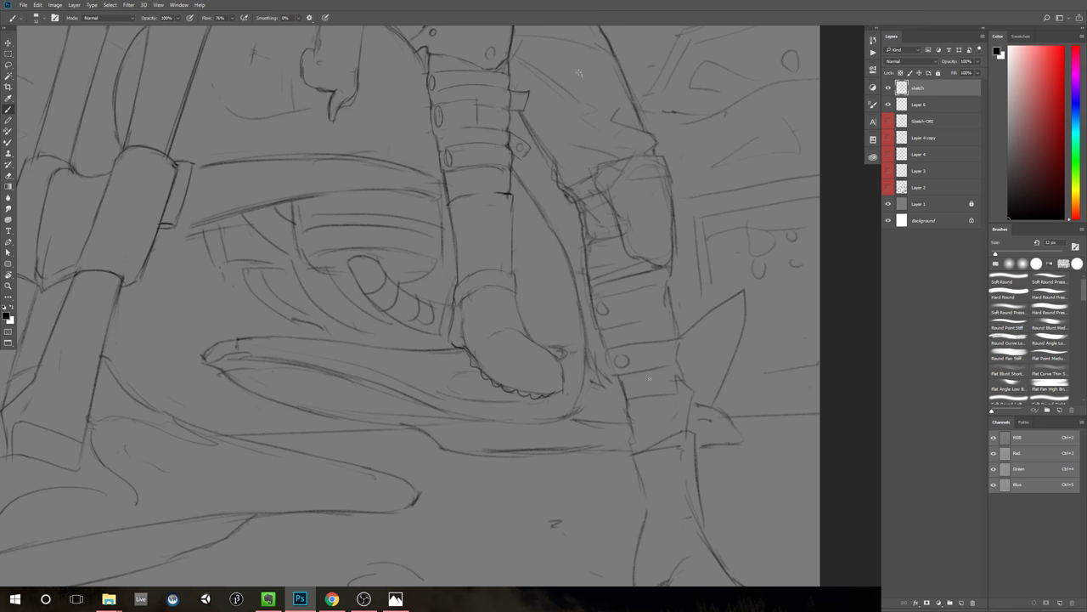
Step: Draw a curved wrap line across the bent leg's lower shin, then try a second line below it and undo it
key("z")
mouse_move(727, 299)
left_mouse_down()
mouse_move(667, 299)
mouse_move(692, 289)
mouse_move(705, 287)
mouse_move(643, 322)
left_mouse_up()
key("z")
key("space")
key("z")
key("e")
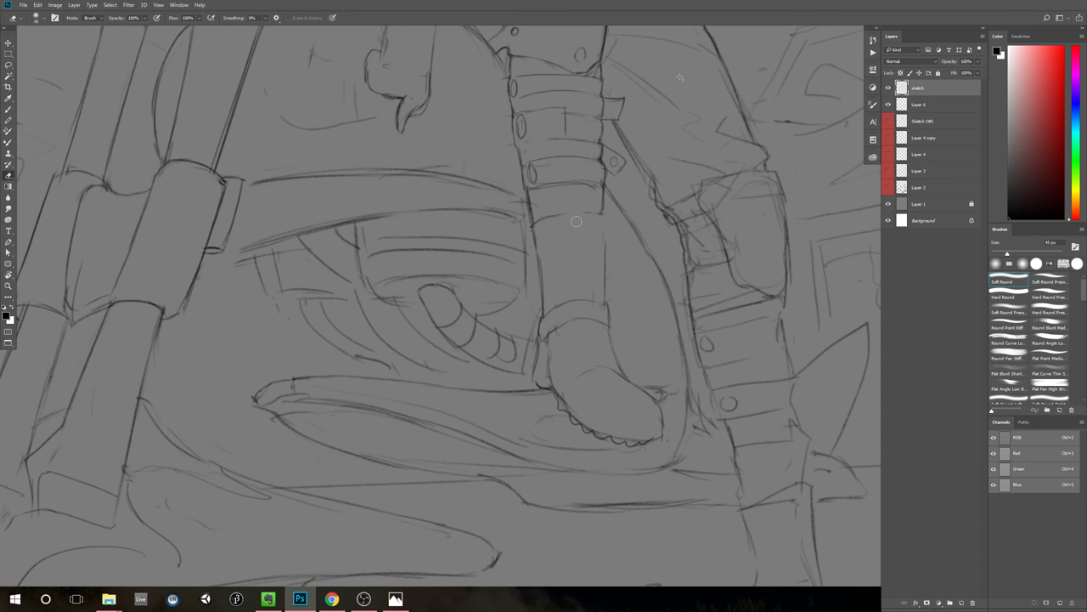
key("b")
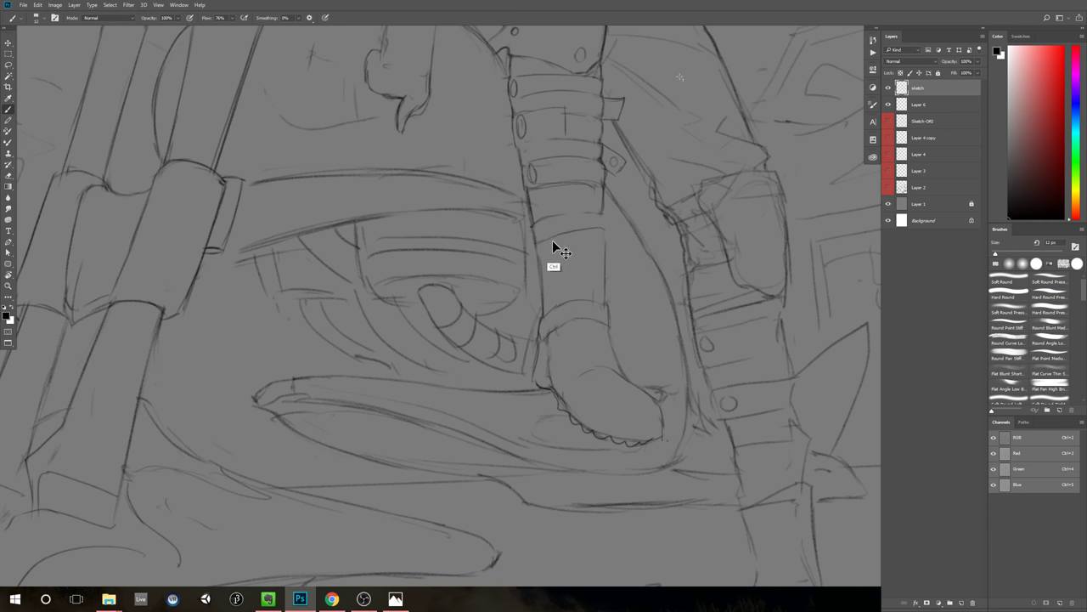
key("ctrl+z")
Step: Erase part of the bent leg's ankle cuff lines and draw a small rounded fastener on each side of the ankle
key("e")
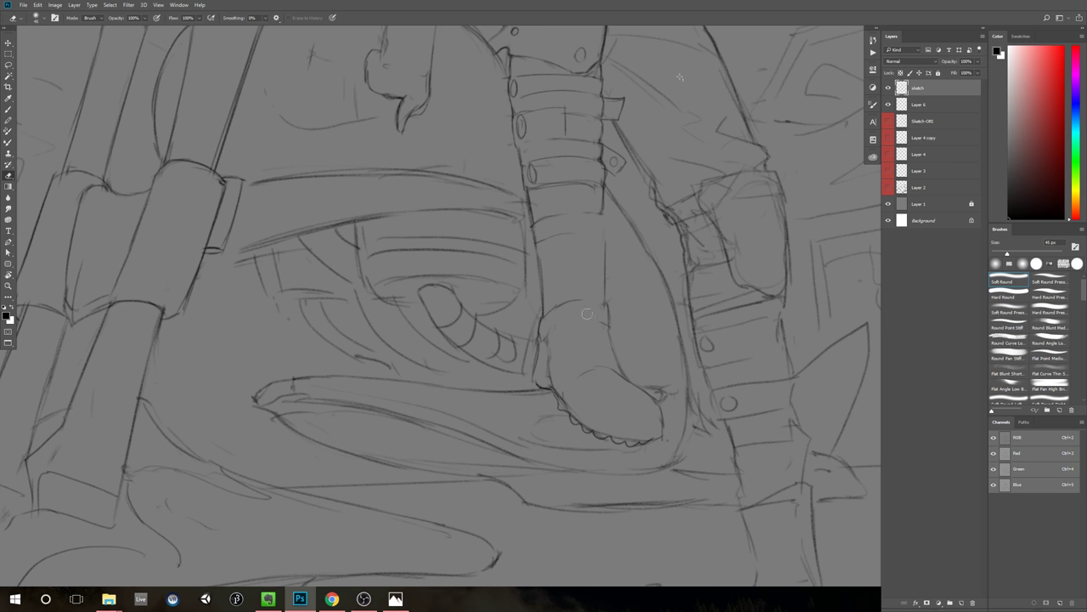
key("b")
left_click_drag(606, 307, 612, 324)
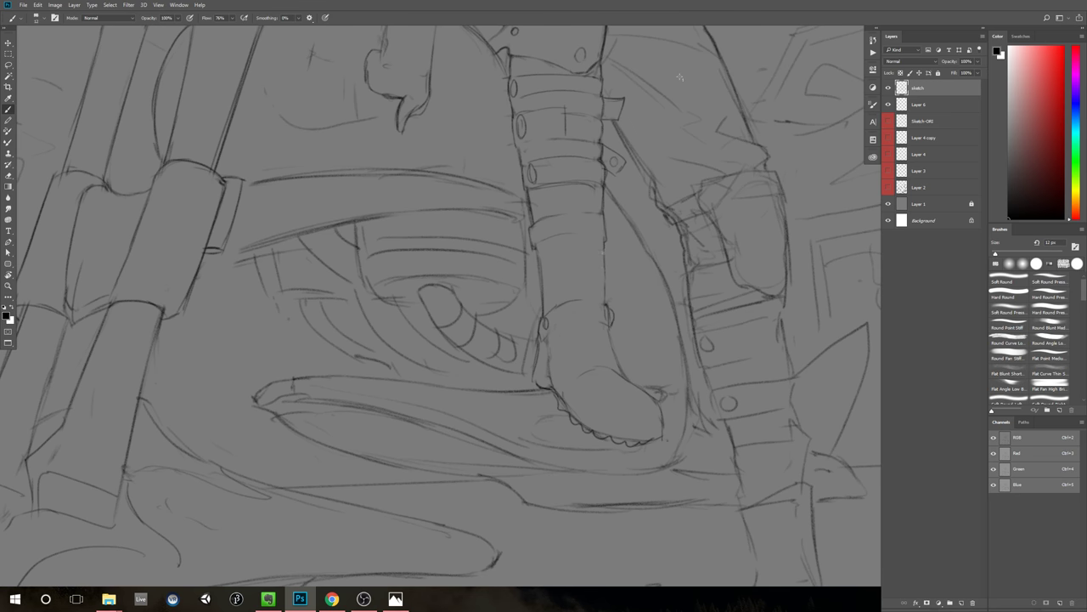
key("e")
key("b")
Step: Check the whole flipped figure, showing and hiding the guides over the sketch
left_click_drag(736, 304, 680, 328)
left_click_drag(694, 340, 532, 394)
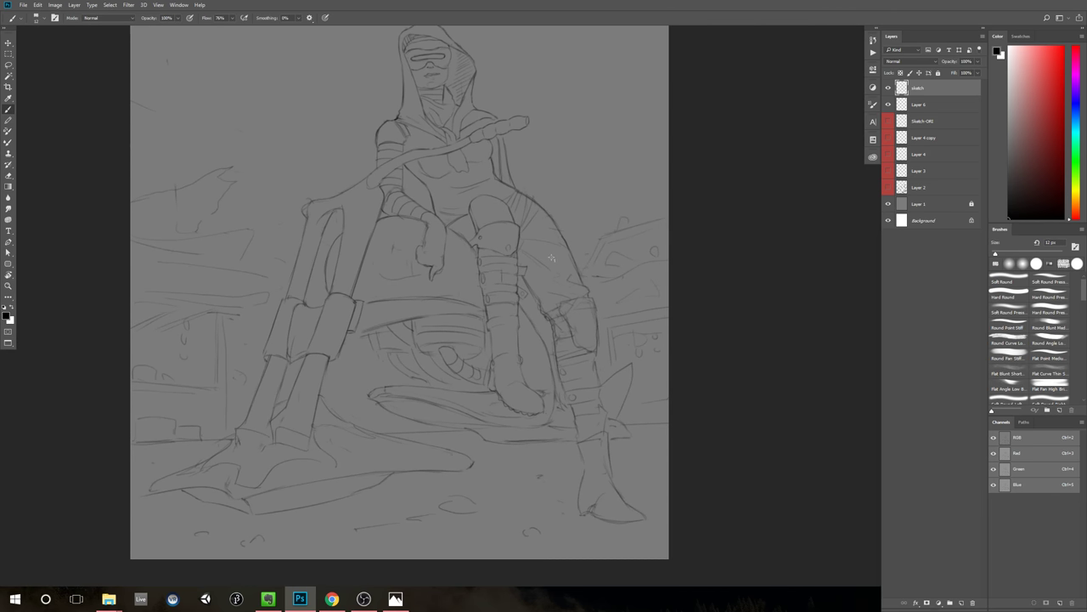
left_click_drag(648, 290, 619, 306)
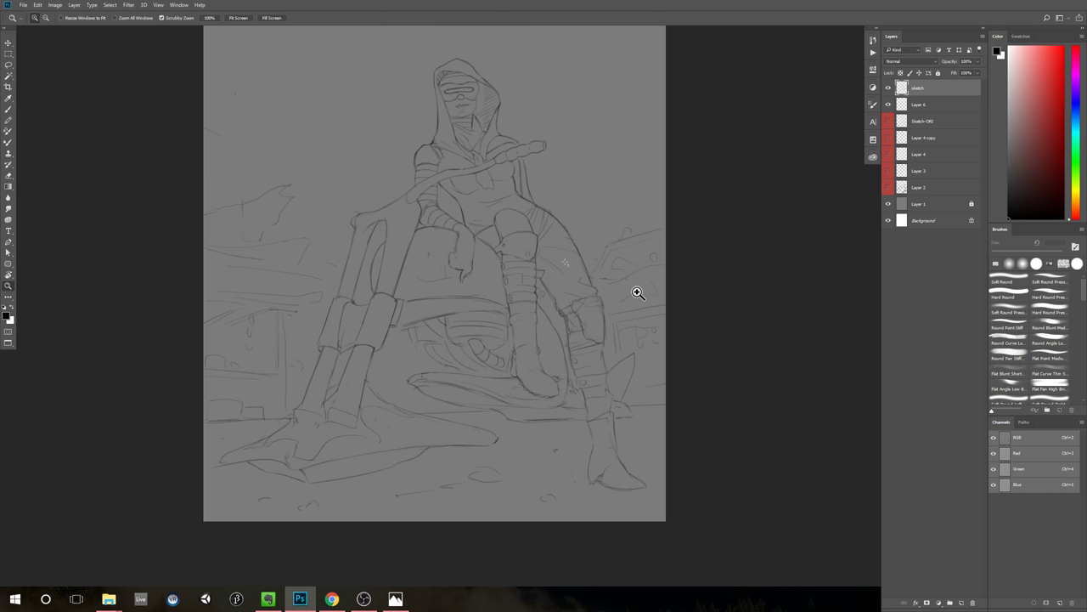
key("ctrl+semicolon")
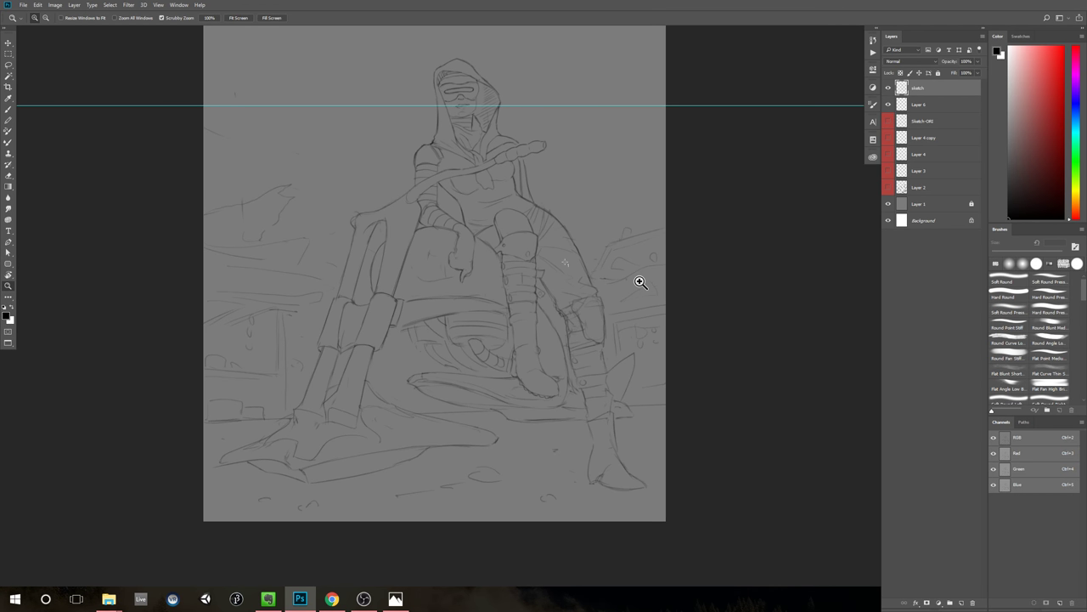
key("ctrl+semicolon")
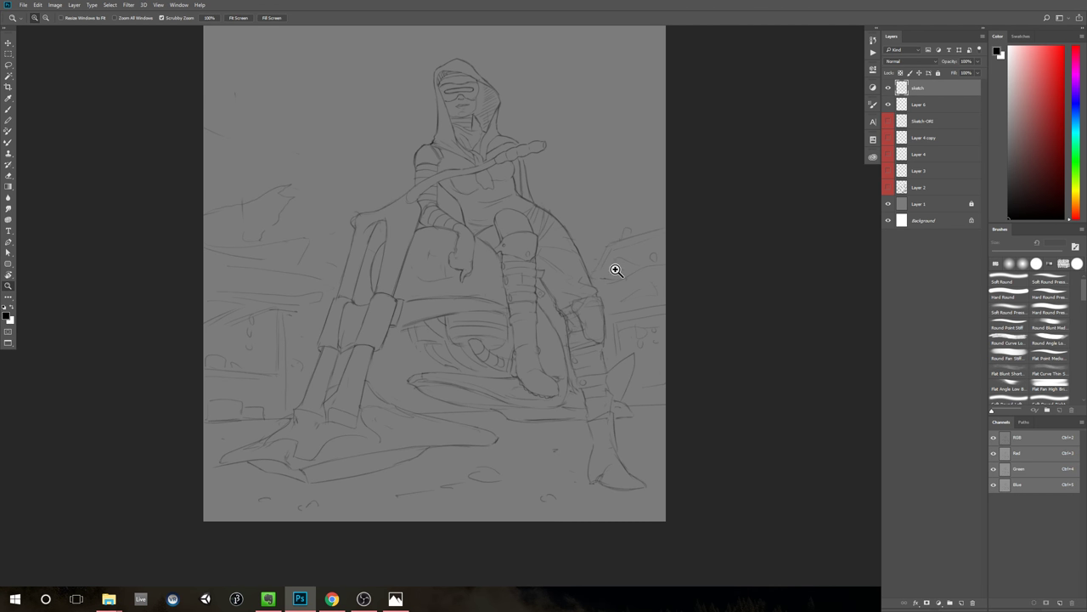
Step: Erase the scalloped tread along the sole of the bent leg's boot, leaving a smooth sole contour
left_click_drag(652, 242, 631, 269)
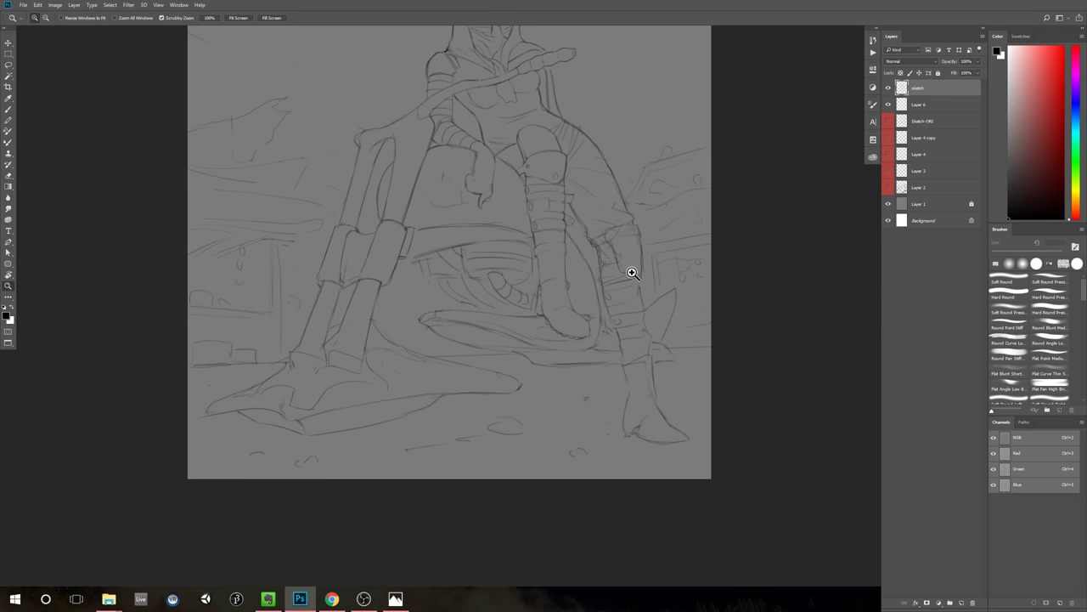
mouse_move(585, 316)
left_mouse_down()
mouse_move(600, 311)
mouse_move(583, 332)
left_mouse_up()
key("b")
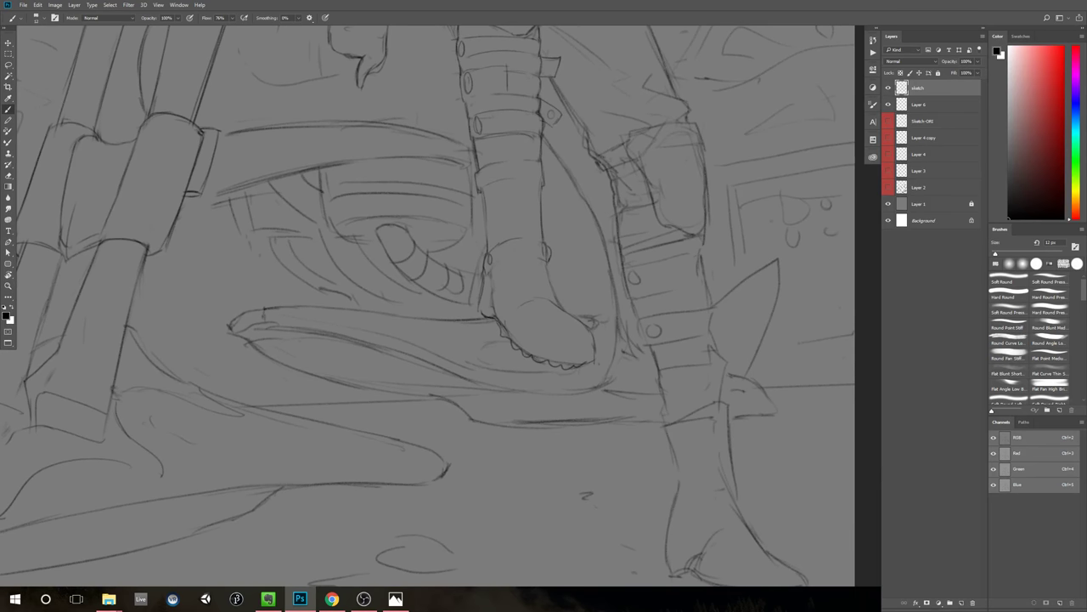
key("e")
mouse_move(499, 334)
left_mouse_down()
mouse_move(546, 374)
mouse_move(497, 344)
mouse_move(589, 384)
mouse_move(523, 359)
mouse_move(583, 374)
left_mouse_up()
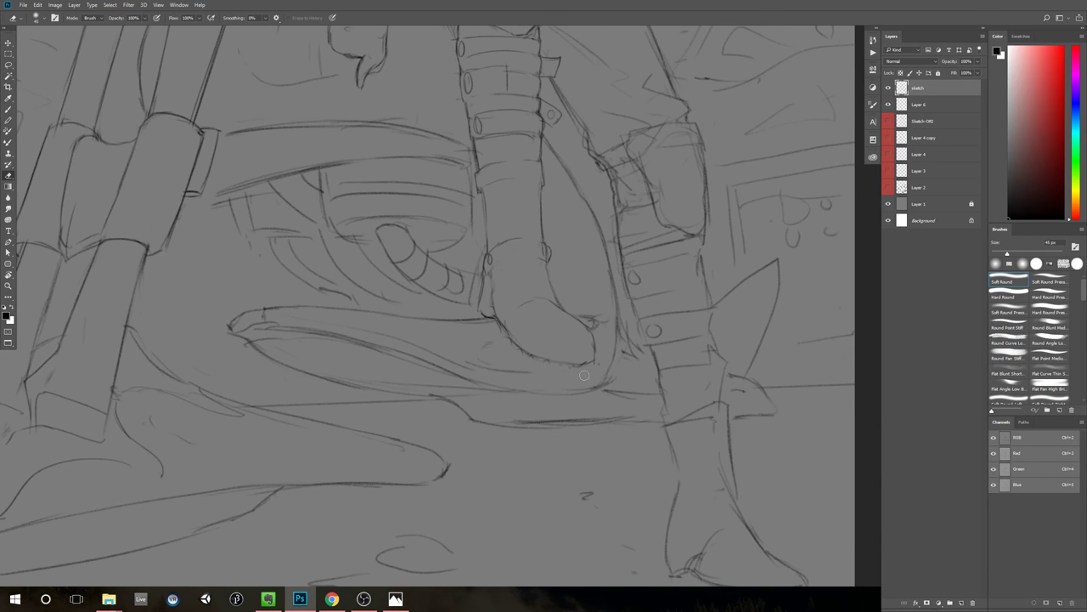
key("b")
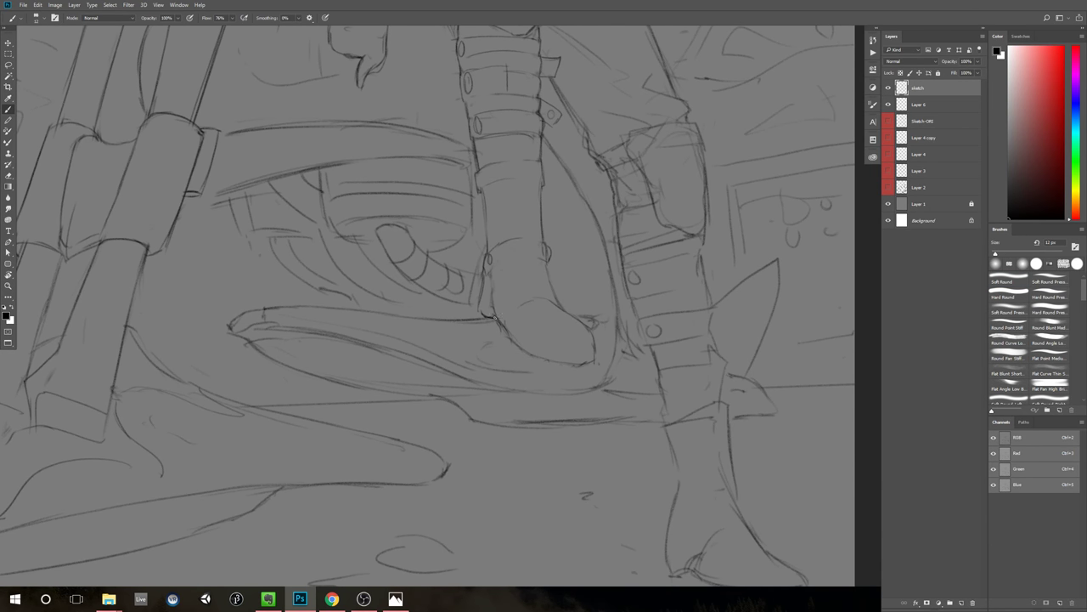
Step: Draw a curved double seam across the instep of the bent leg's boot, undoing the first attempt and redrawing it
mouse_move(496, 317)
left_mouse_down()
mouse_move(552, 289)
mouse_move(559, 303)
left_mouse_up()
key("ctrl+z")
key("ctrl+z")
left_click_drag(495, 317, 556, 299)
left_click_drag(500, 318, 562, 299)
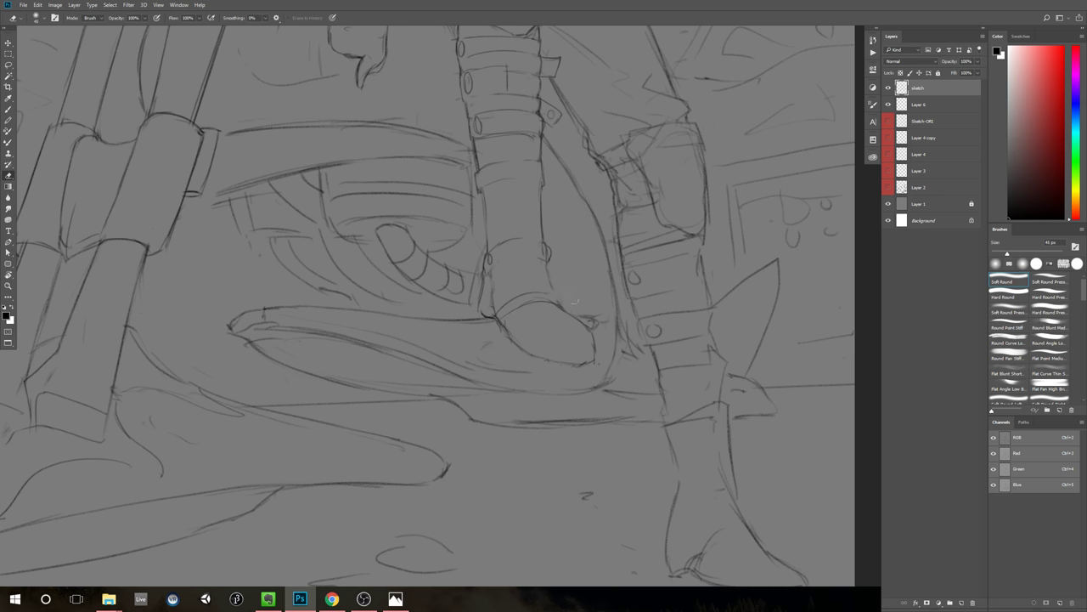
Step: Erase part of the front ankle contour on the bent leg's boot and redraw the crease where it meets the instep
key("e")
mouse_move(549, 294)
left_mouse_down()
mouse_move(575, 268)
mouse_move(561, 301)
left_mouse_up()
key("b")
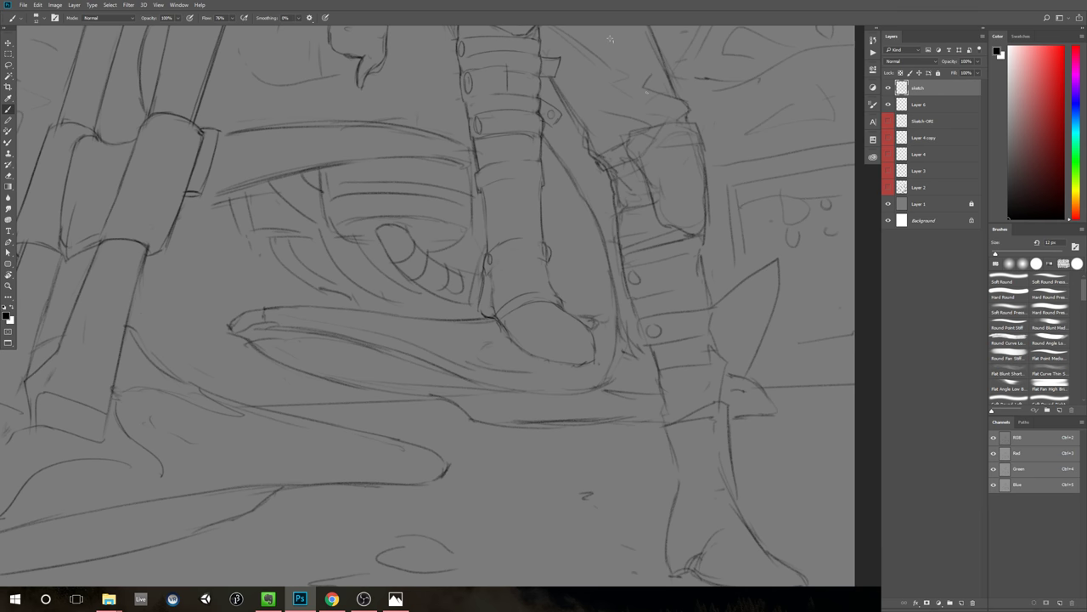
mouse_move(610, 39)
left_mouse_down()
mouse_move(602, 240)
mouse_move(559, 193)
left_mouse_up()
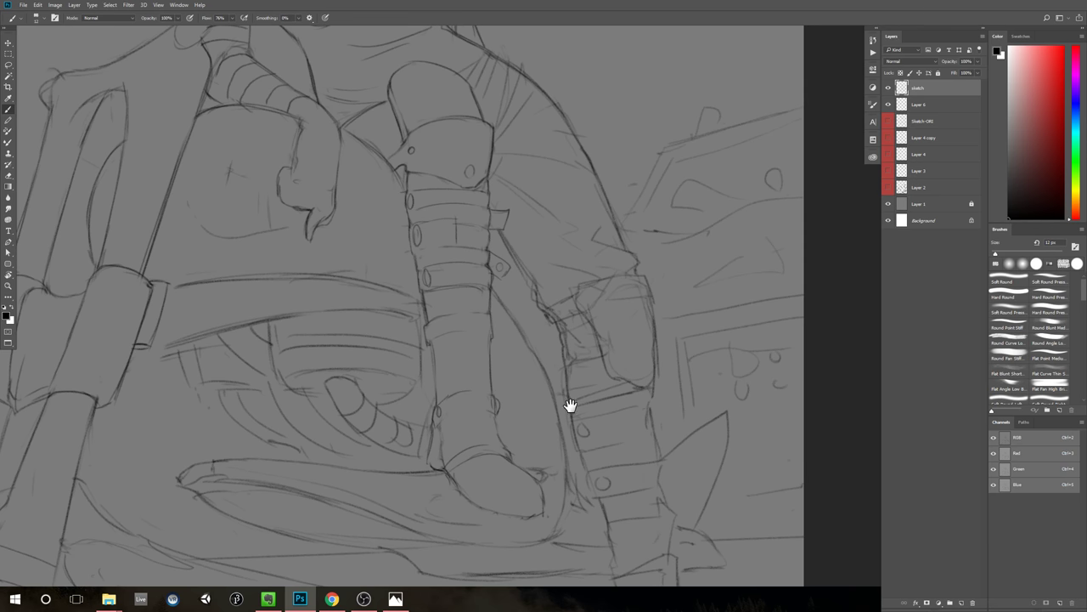
left_click_drag(570, 406, 571, 354)
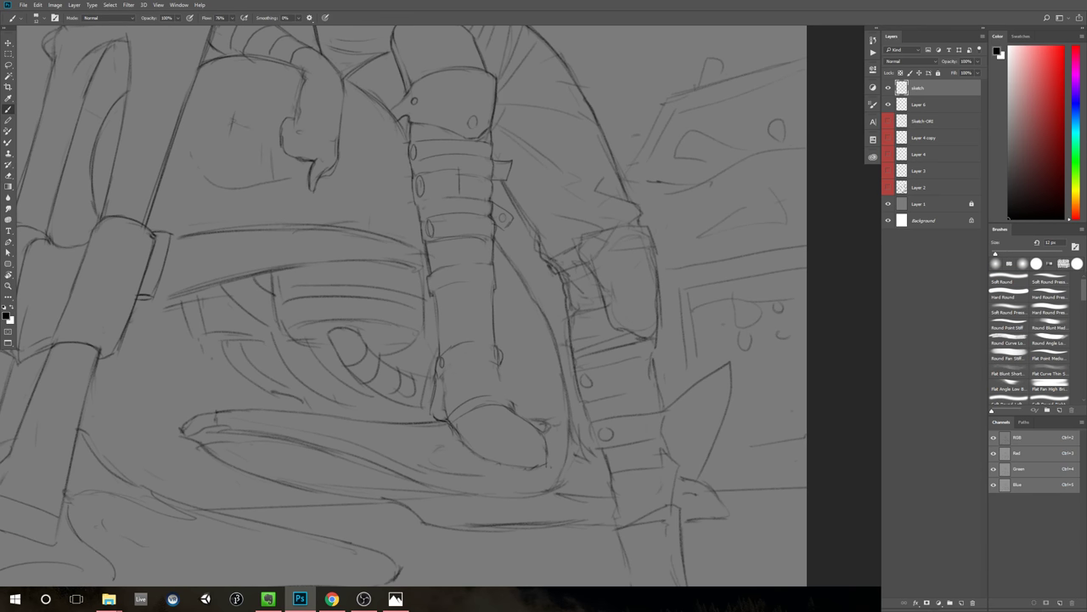
left_click_drag(498, 370, 502, 392)
left_click_drag(486, 401, 512, 395)
Step: Erase most of the seam across the bent leg's boot instep and draw a small rounded detail at the heel
key("z")
mouse_move(532, 430)
left_mouse_down()
mouse_move(448, 462)
mouse_move(530, 433)
left_mouse_up()
key("e")
mouse_move(490, 397)
left_mouse_down()
mouse_move(452, 408)
mouse_move(481, 392)
left_mouse_up()
key("b")
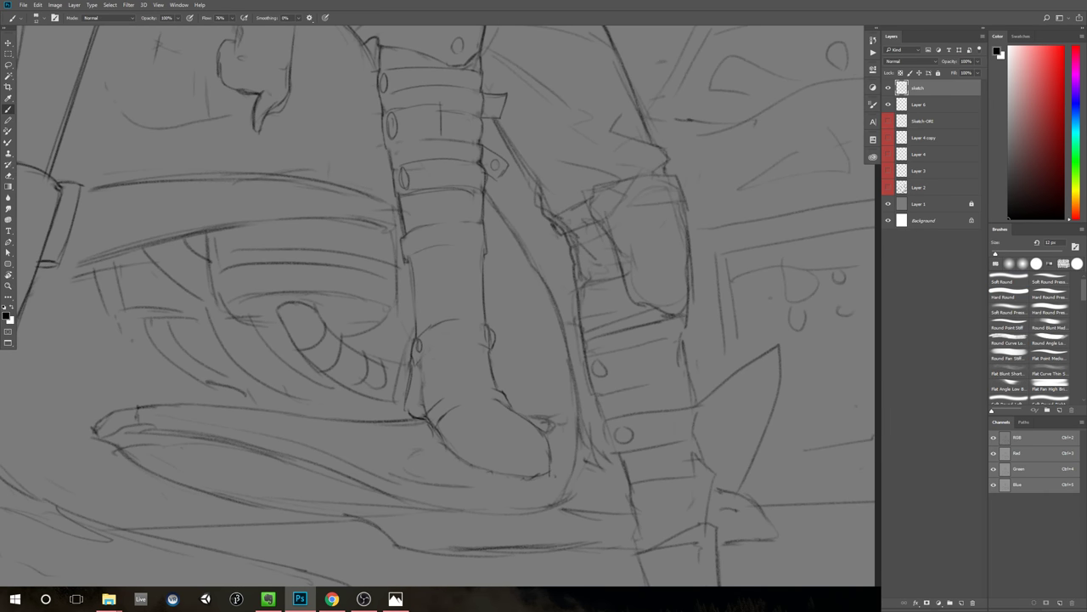
mouse_move(423, 416)
left_mouse_down()
mouse_move(437, 429)
mouse_move(432, 414)
left_mouse_up()
key("e")
key("b")
Step: Compare the whole sketch with its originally opened state in the document history, and return to the latest saved brush stroke
left_click_drag(528, 430, 354, 447)
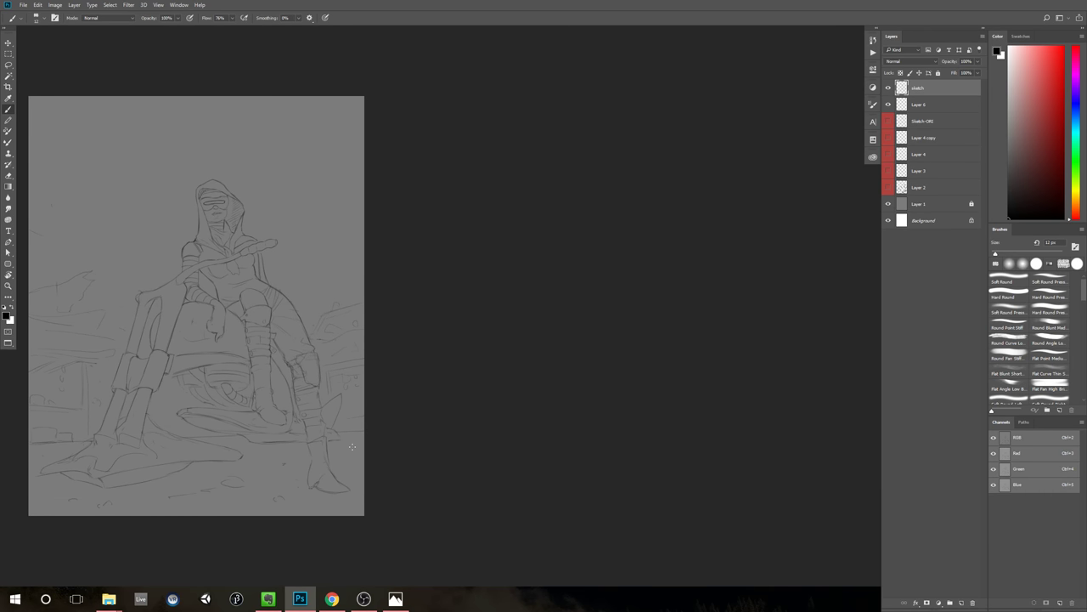
left_click_drag(440, 282, 661, 236)
key("z")
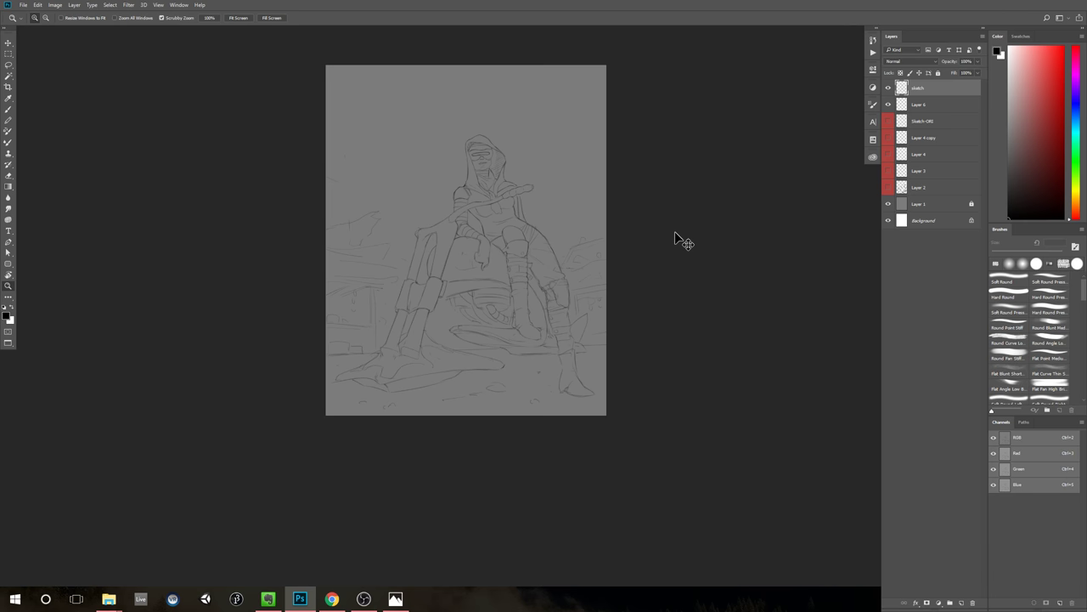
left_click_drag(750, 165, 728, 224)
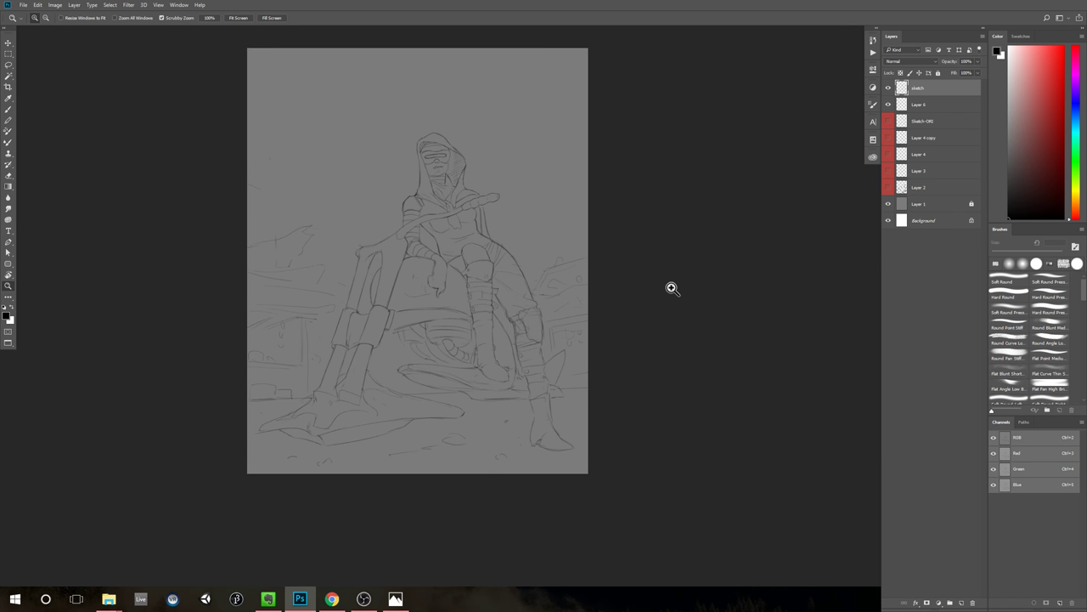
left_click(874, 40)
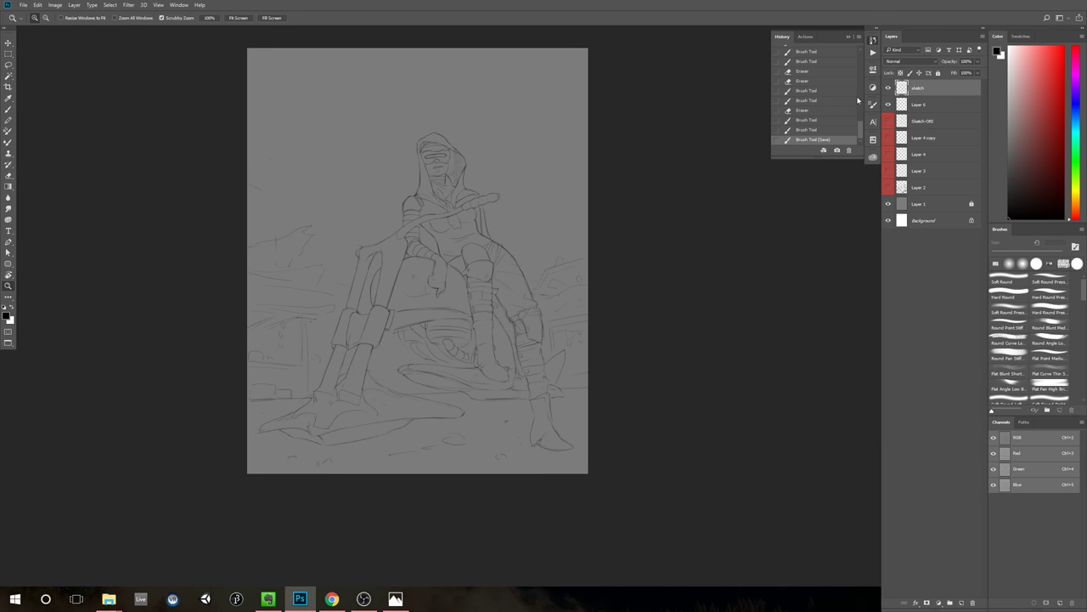
left_click_drag(861, 130, 860, 58)
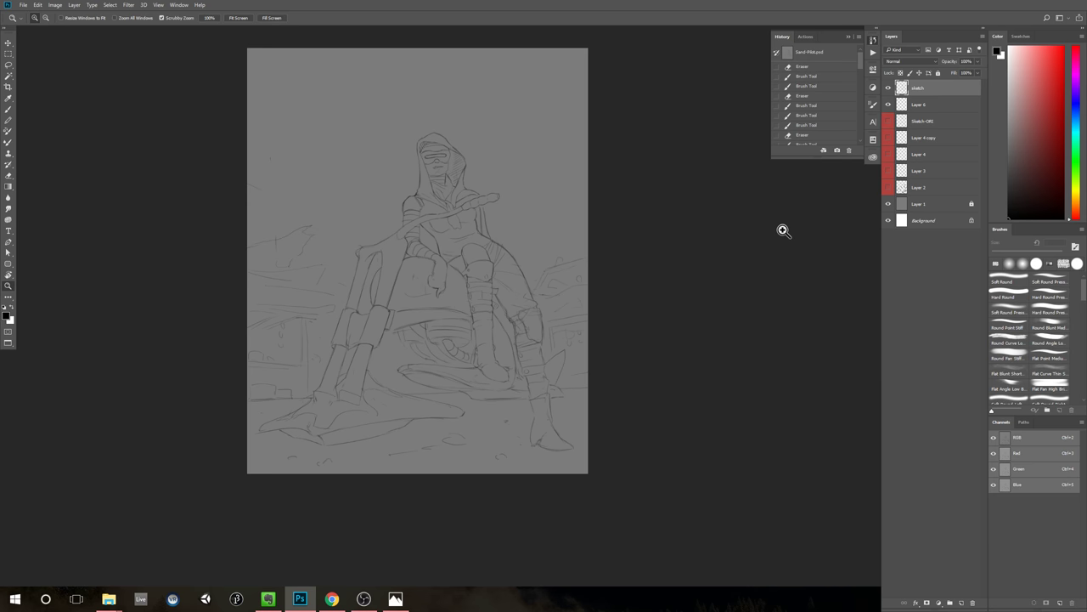
left_click(833, 57)
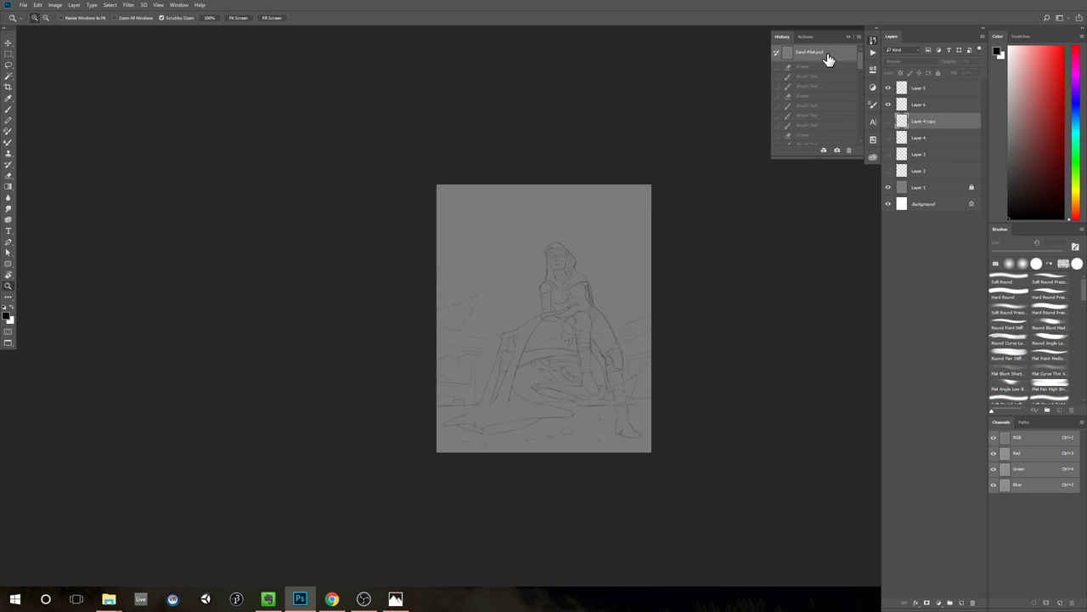
left_click(711, 287)
left_click_drag(862, 62, 860, 138)
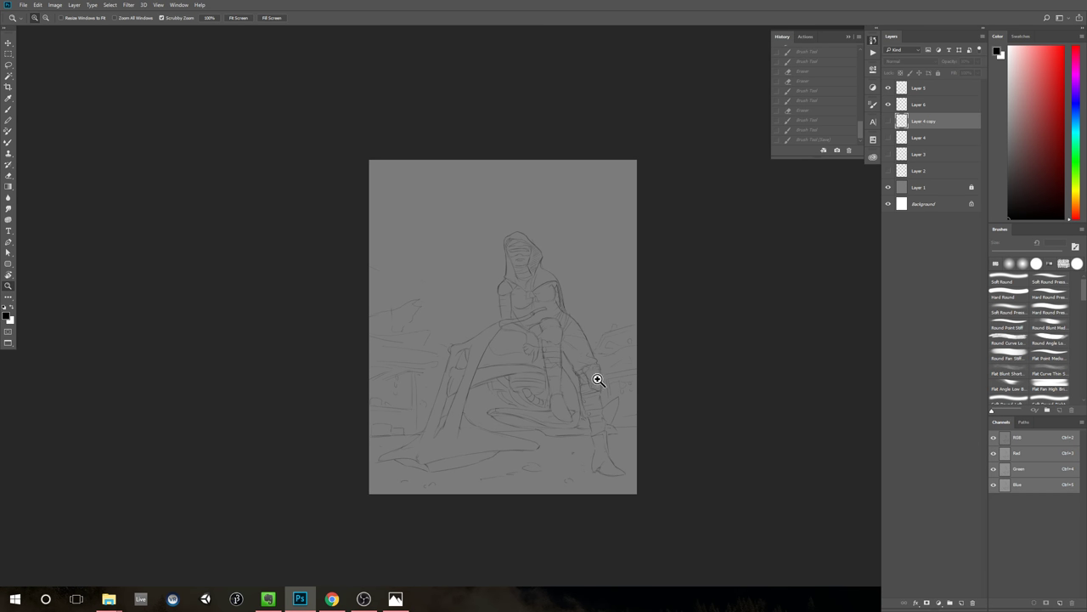
left_click(824, 139)
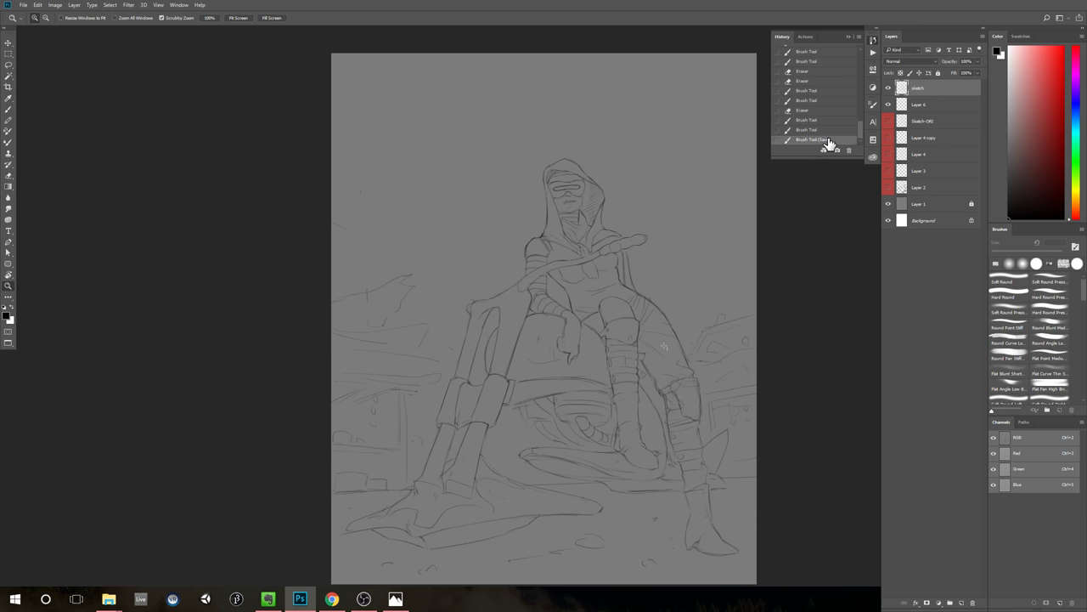
Step: Examine the hooded head and the full figure, collapsing the history and showing and hiding the guides
left_click(802, 292, "alt")
left_click_drag(782, 300, 649, 312)
left_click_drag(484, 213, 573, 195)
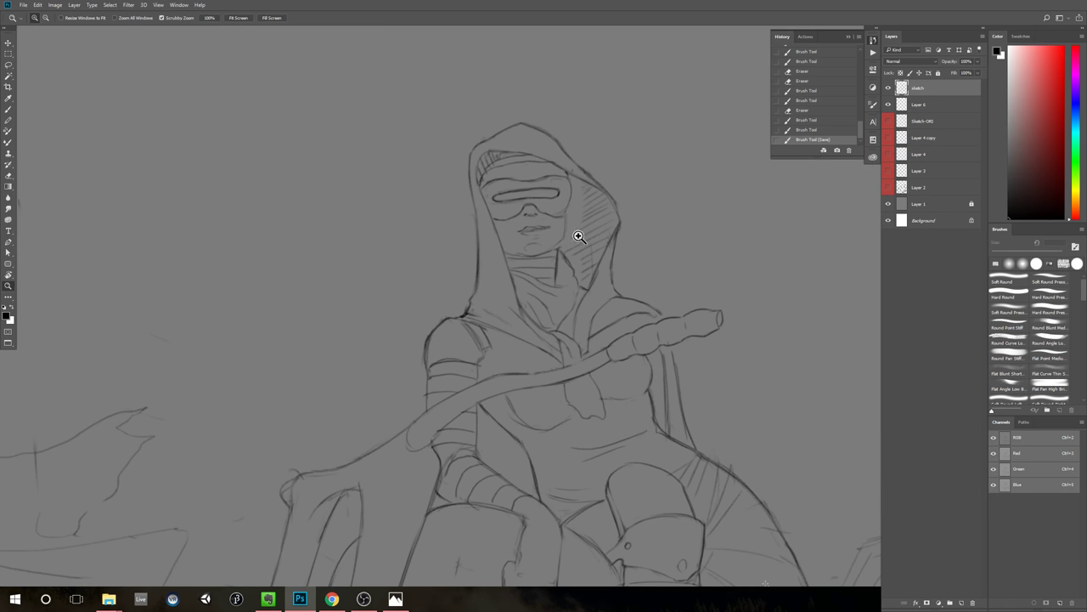
left_click_drag(733, 247, 705, 256)
left_click_drag(788, 292, 606, 289)
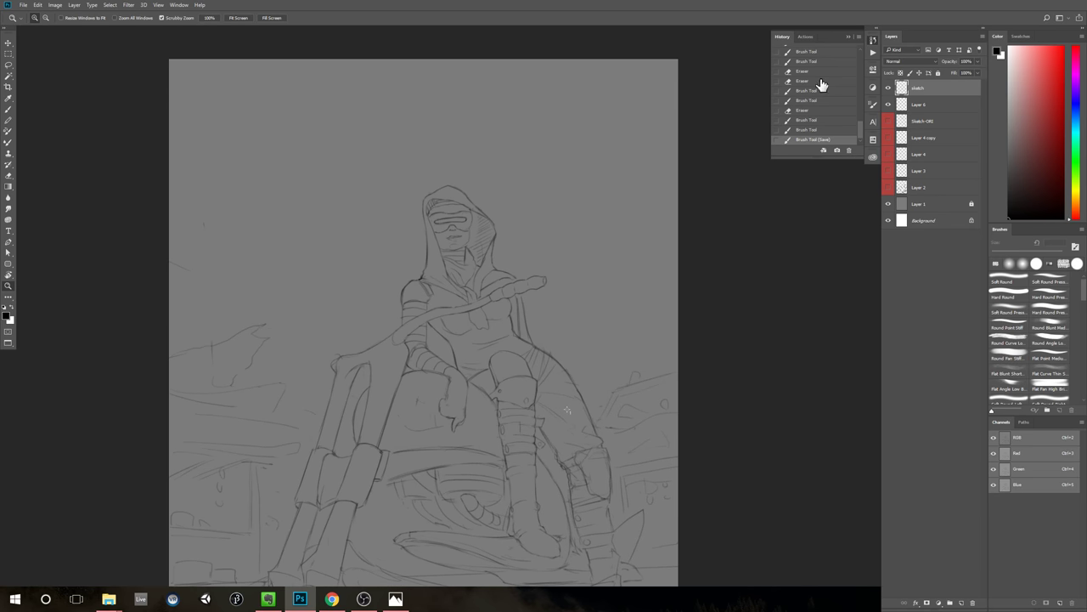
left_click(848, 37)
left_click_drag(738, 206, 713, 227)
left_click_drag(713, 291, 710, 230)
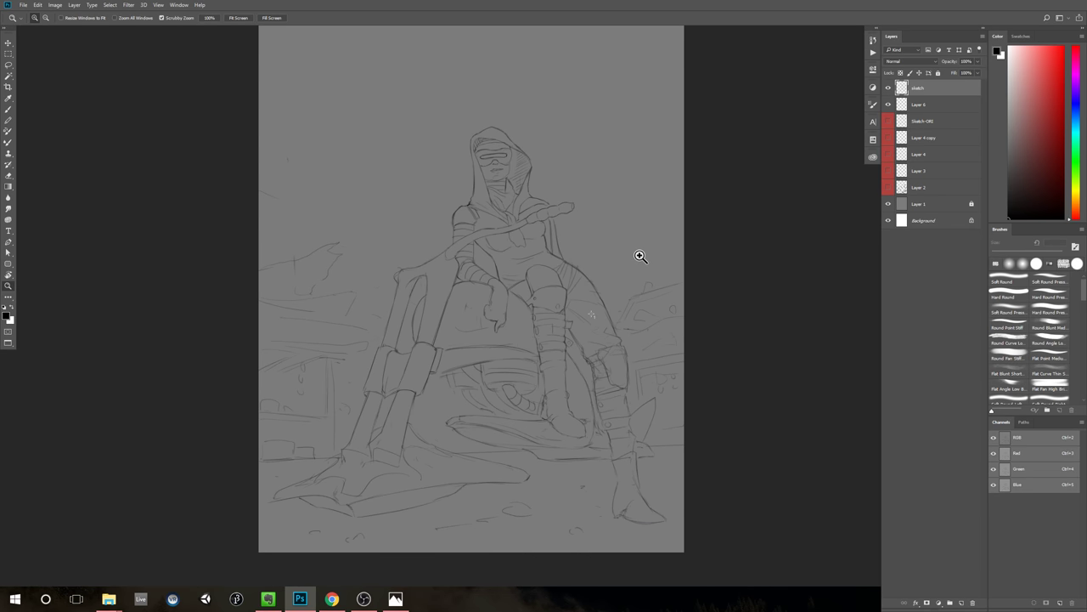
key("ctrl+semicolon")
key("ctrl+semicolon")
Step: Draw small round rivets on the front and outer edge of the figure's shoulder pad
key("b")
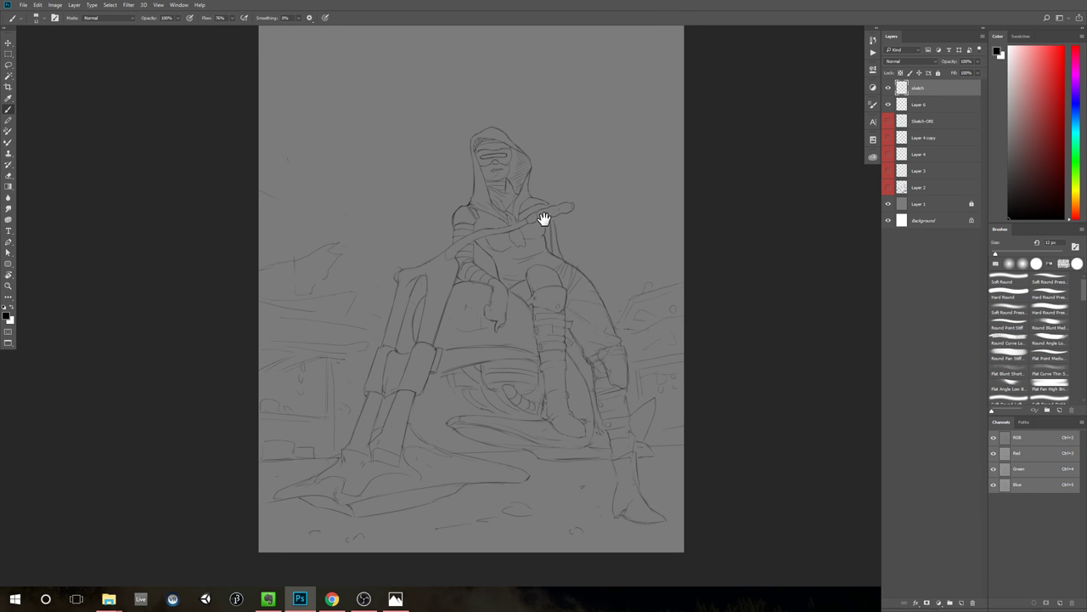
left_click_drag(488, 224, 522, 251)
left_click_drag(522, 251, 557, 252)
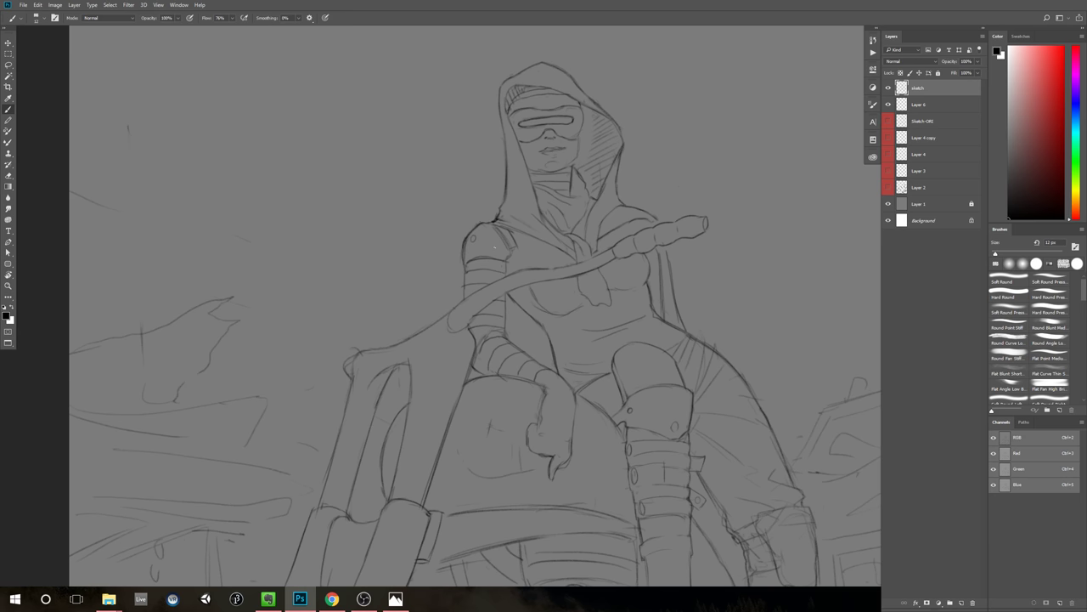
scroll(674, 258, "down", 3)
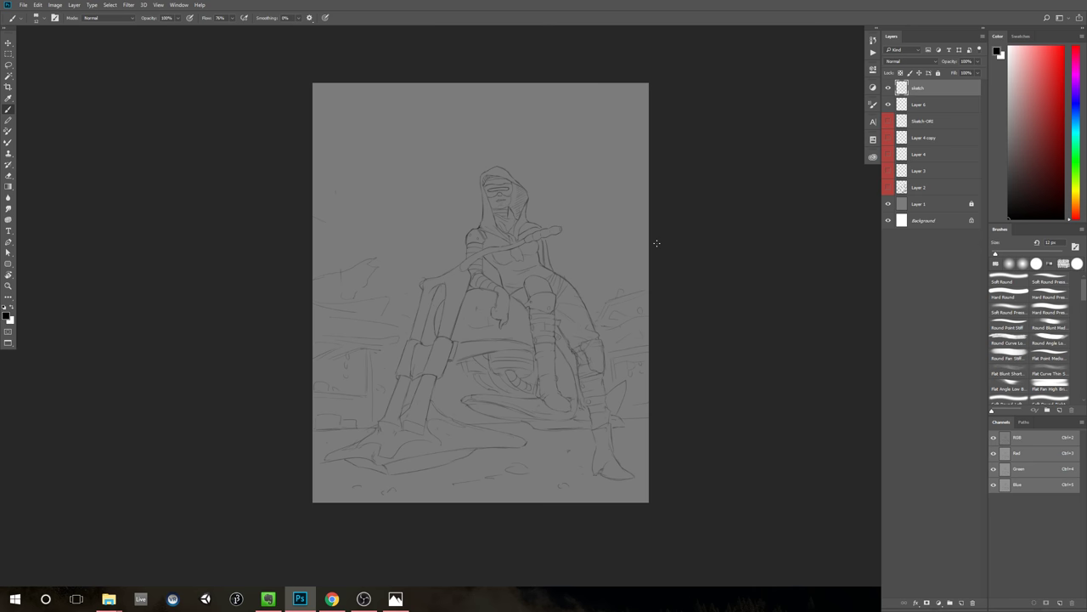
scroll(476, 236, "up", 4)
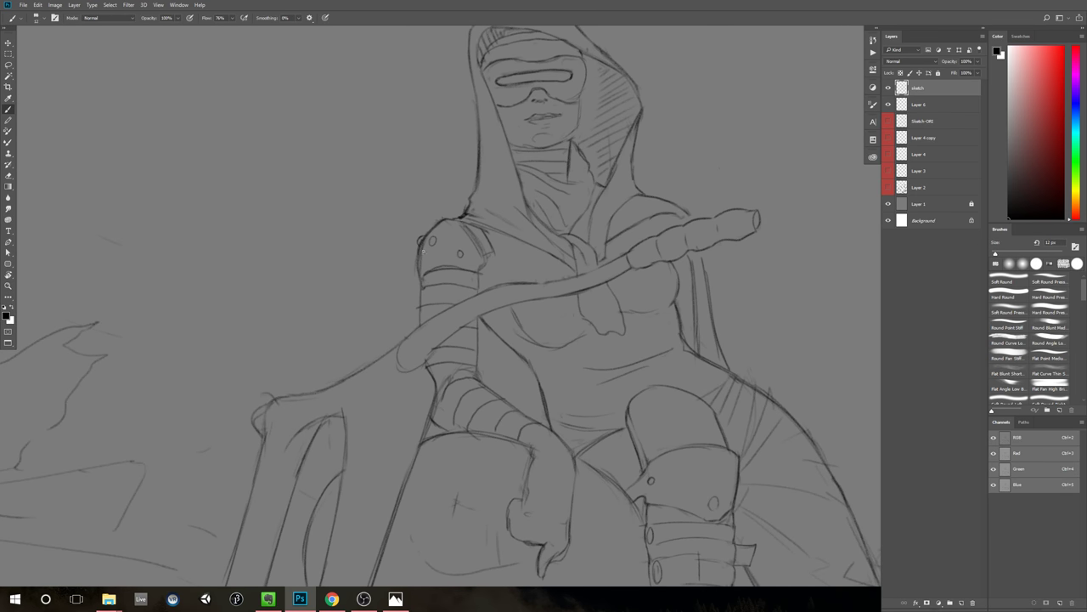
scroll(551, 252, "down", 5)
left_click_drag(733, 257, 623, 199)
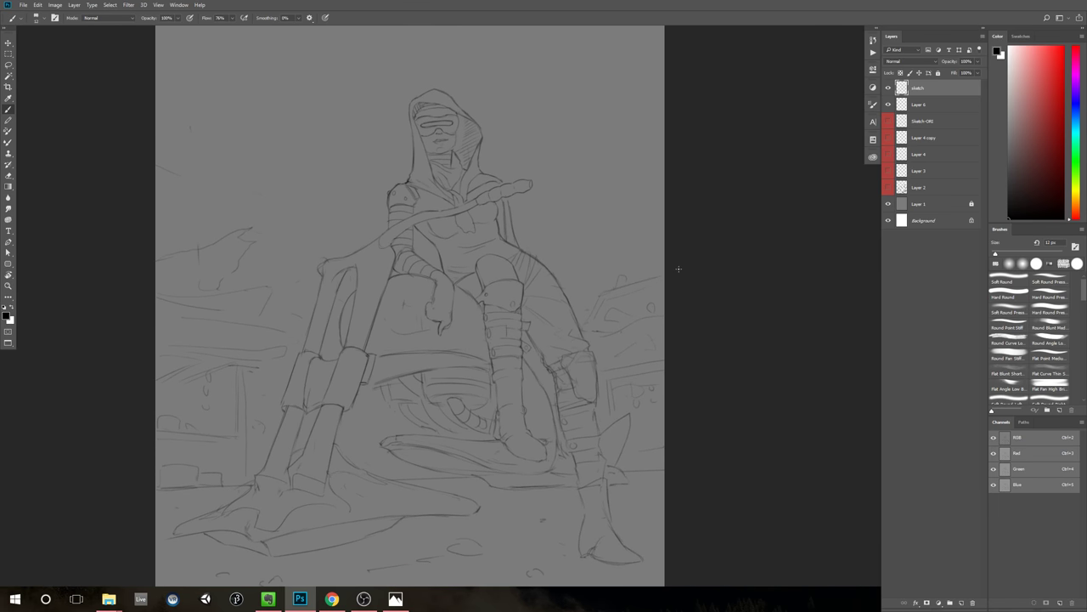
Step: Draw a curved sole line beneath the bent leg's boot from heel to toe, undoing the first attempt and redrawing it
key("z")
scroll(677, 267, "down", 1)
scroll(692, 262, "down", 2)
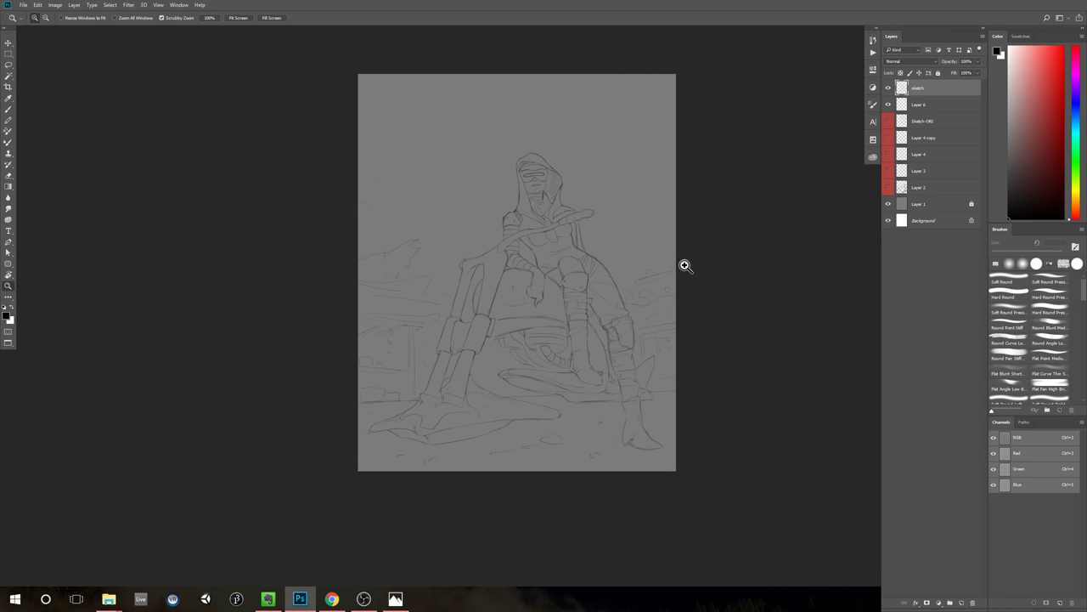
scroll(679, 263, "up", 1)
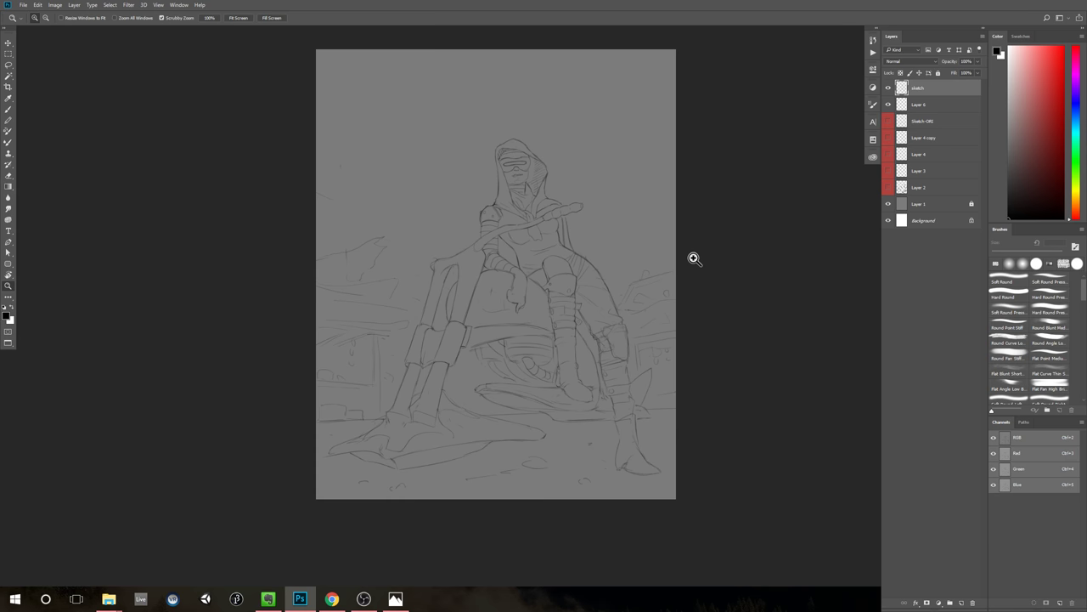
left_click_drag(649, 299, 644, 274)
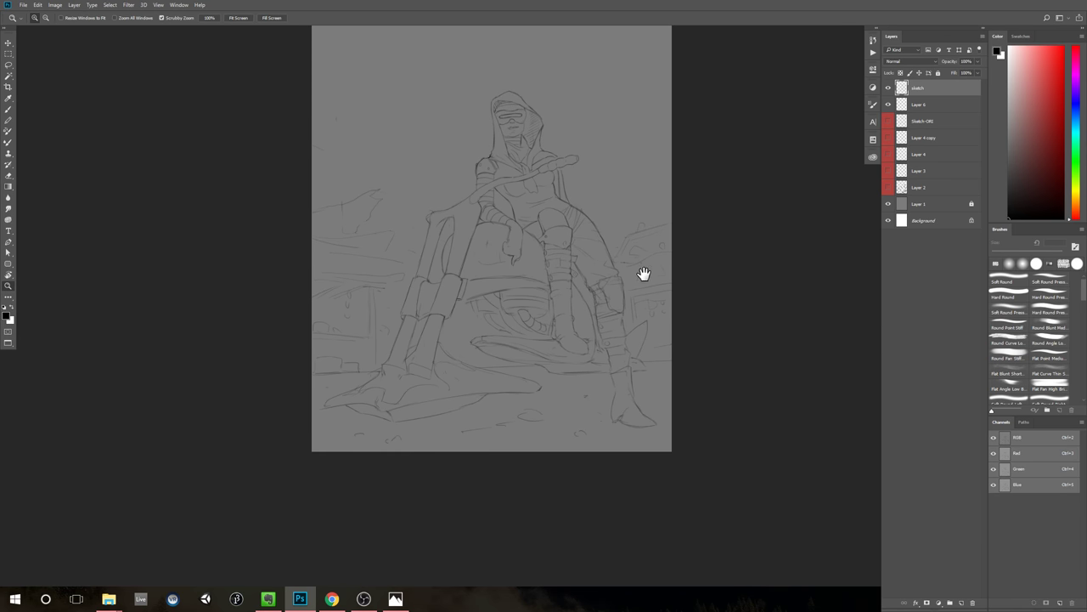
scroll(626, 296, "up", 4)
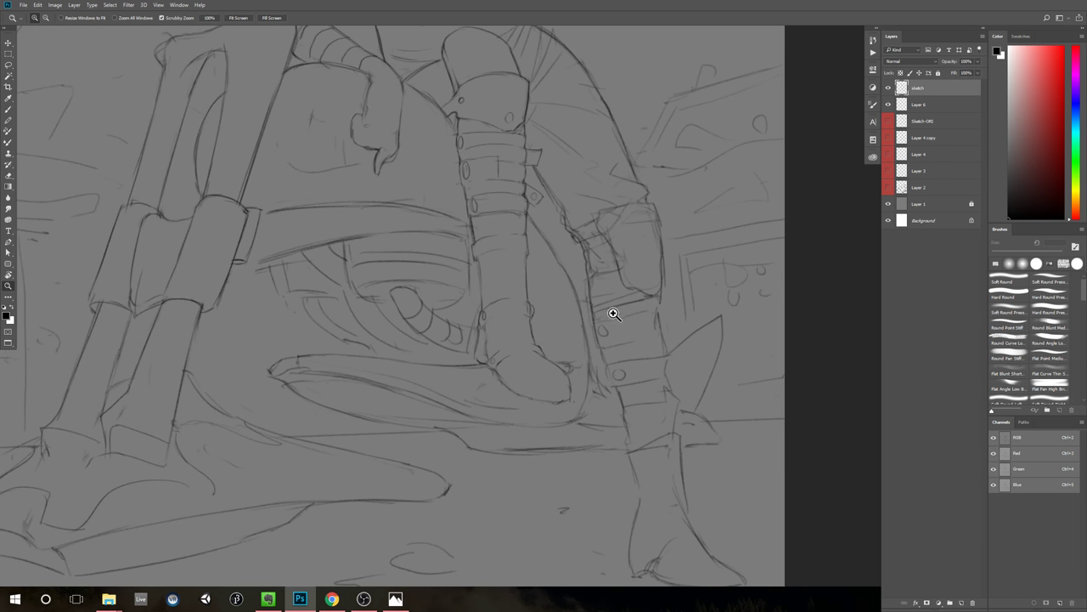
scroll(577, 410, "up", 1)
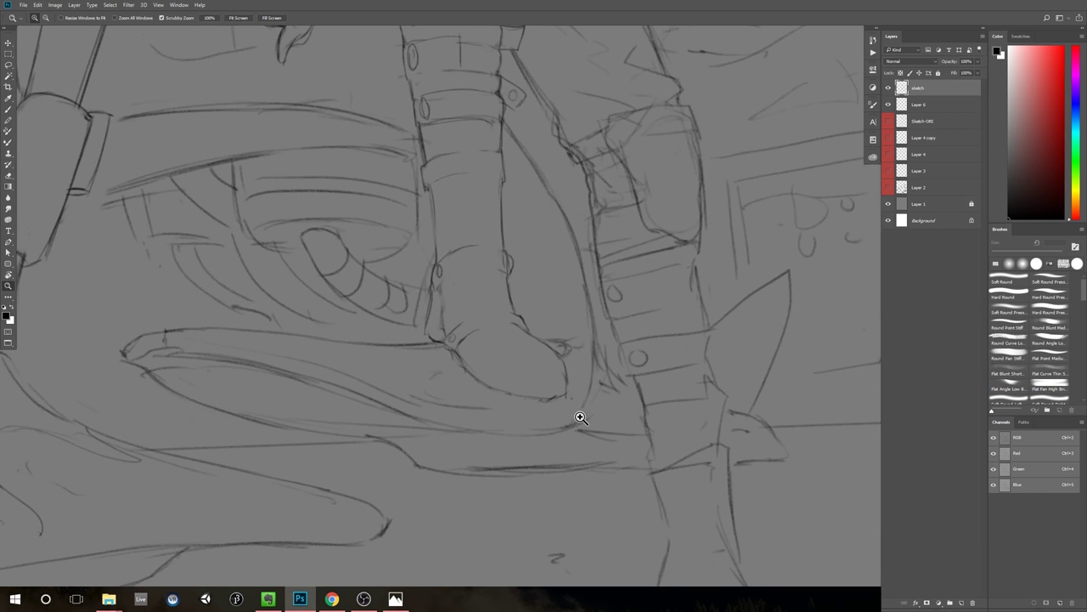
key("b")
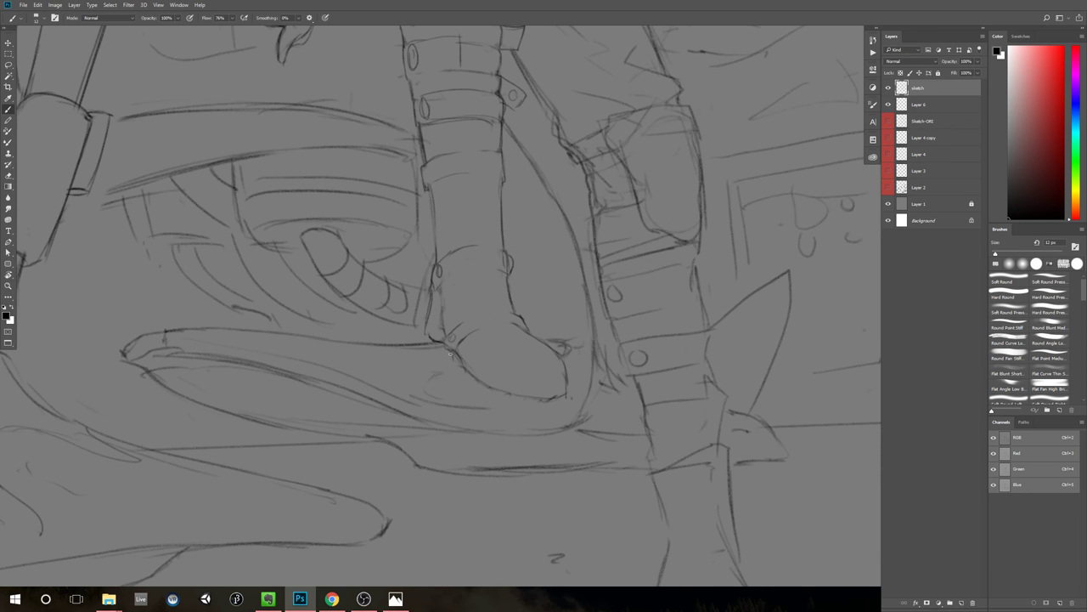
left_click_drag(451, 359, 504, 398)
key("ctrl+z")
left_click_drag(448, 358, 526, 413)
scroll(578, 456, "down", 5)
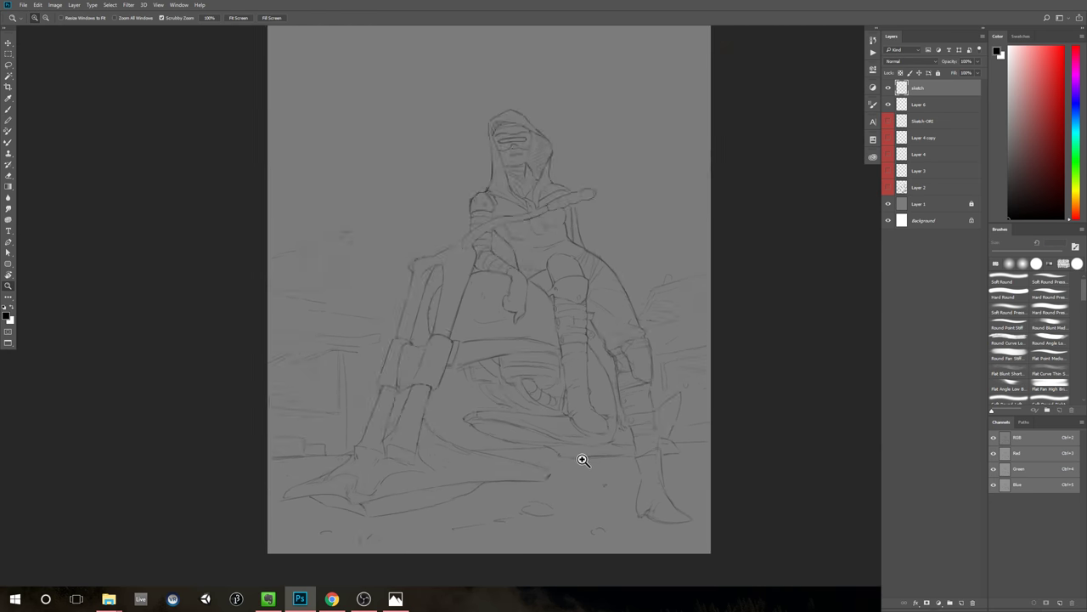
scroll(620, 449, "up", 5)
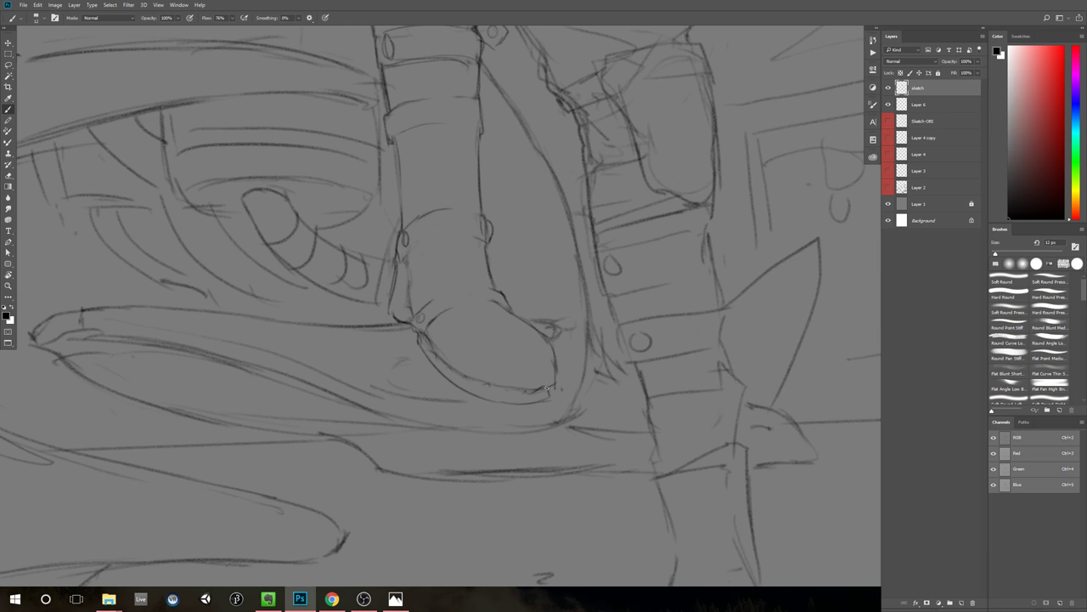
Step: Clean up the toe end of the bent leg's boot sole and close it with a short squared edge
scroll(547, 407, "down", 5)
scroll(493, 433, "up", 5)
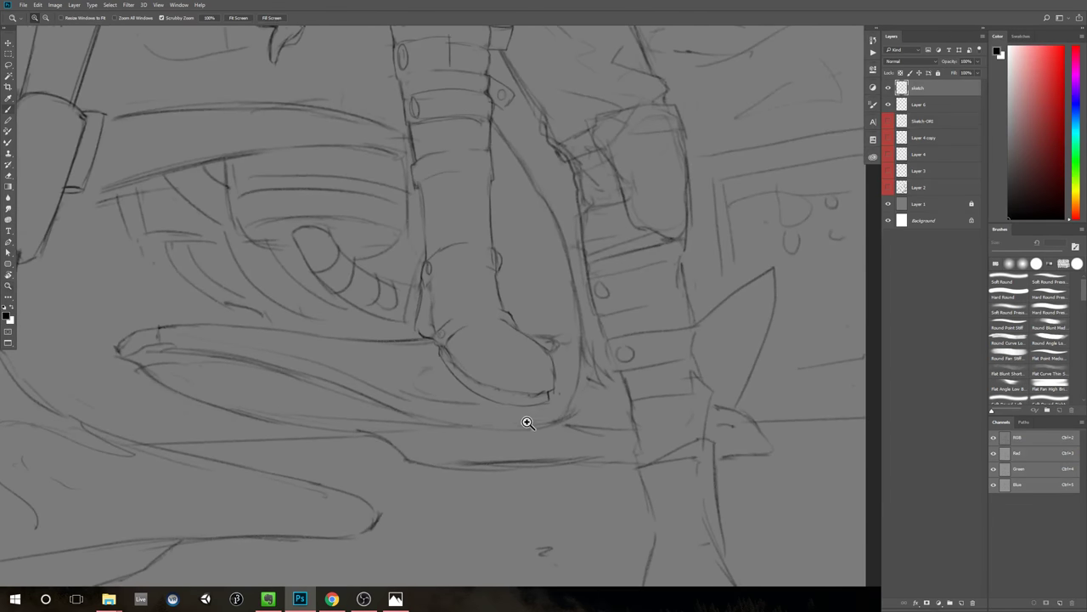
key("e")
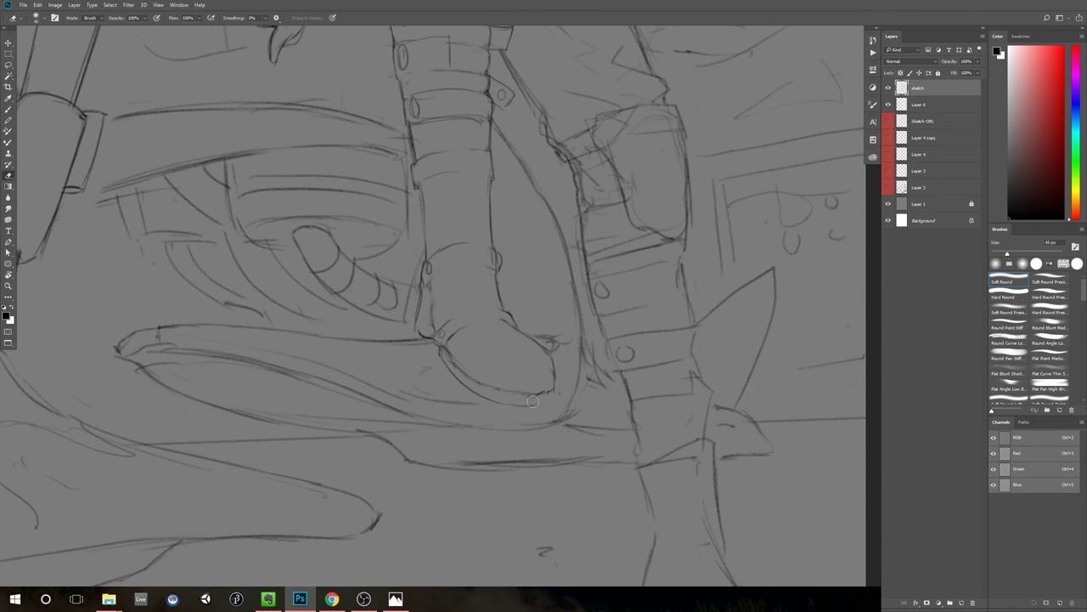
key("b")
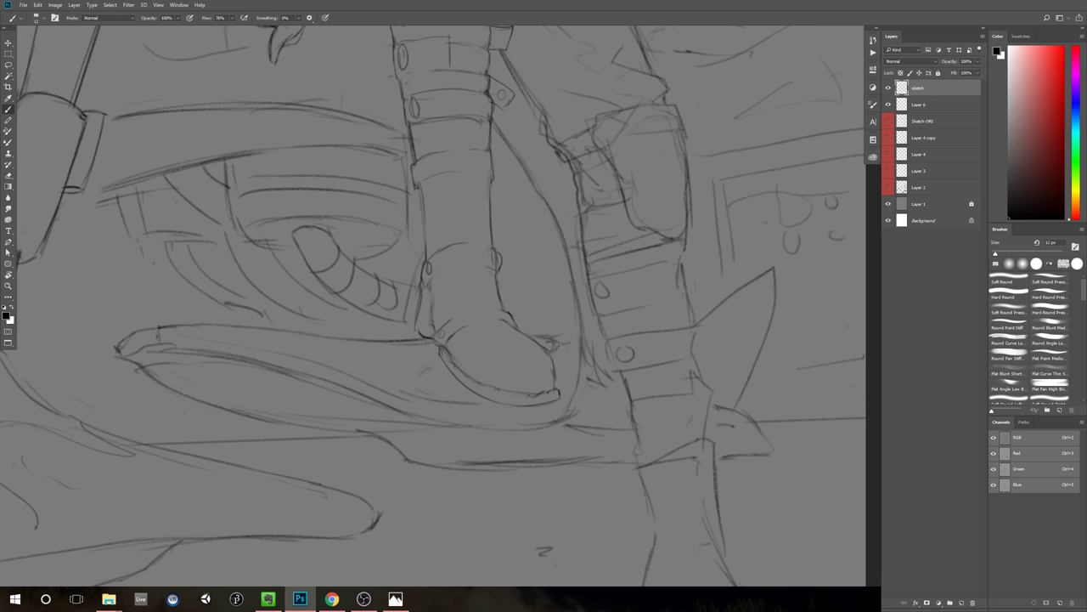
mouse_move(586, 422)
left_mouse_down()
mouse_move(529, 439)
mouse_move(588, 429)
left_mouse_up()
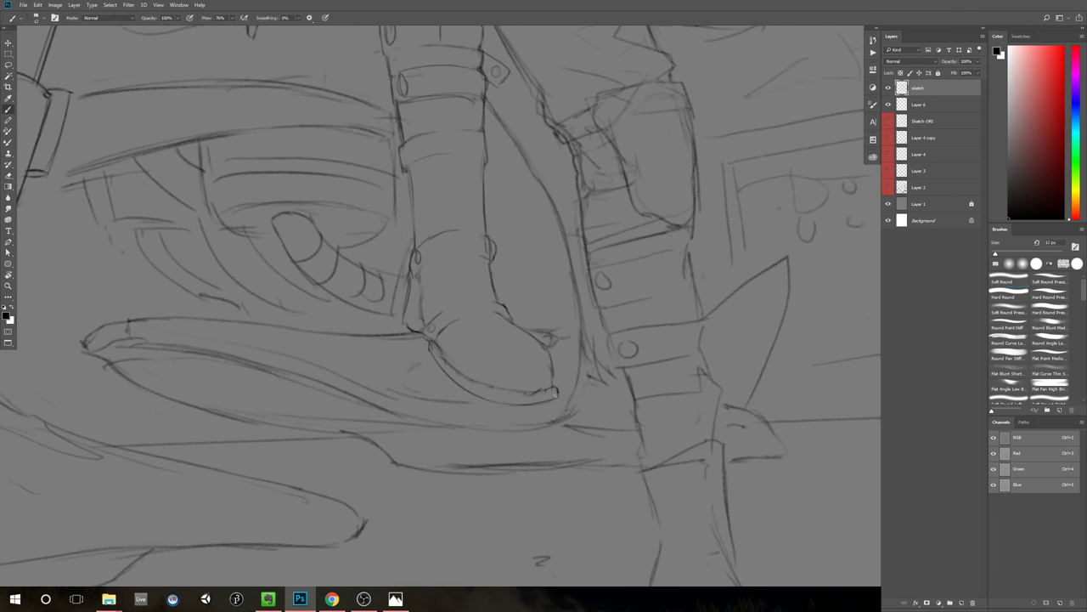
Step: Clean up the bent leg's boot sole by erasing stray lines near the toe and redrawing the sole edge
key("e")
key("b")
key("e")
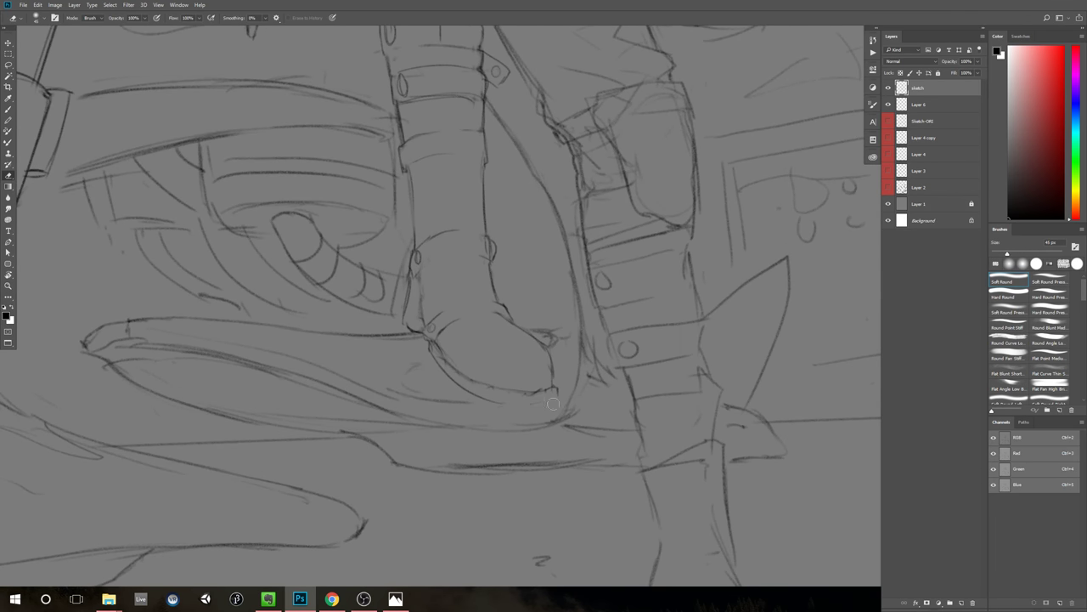
key("b")
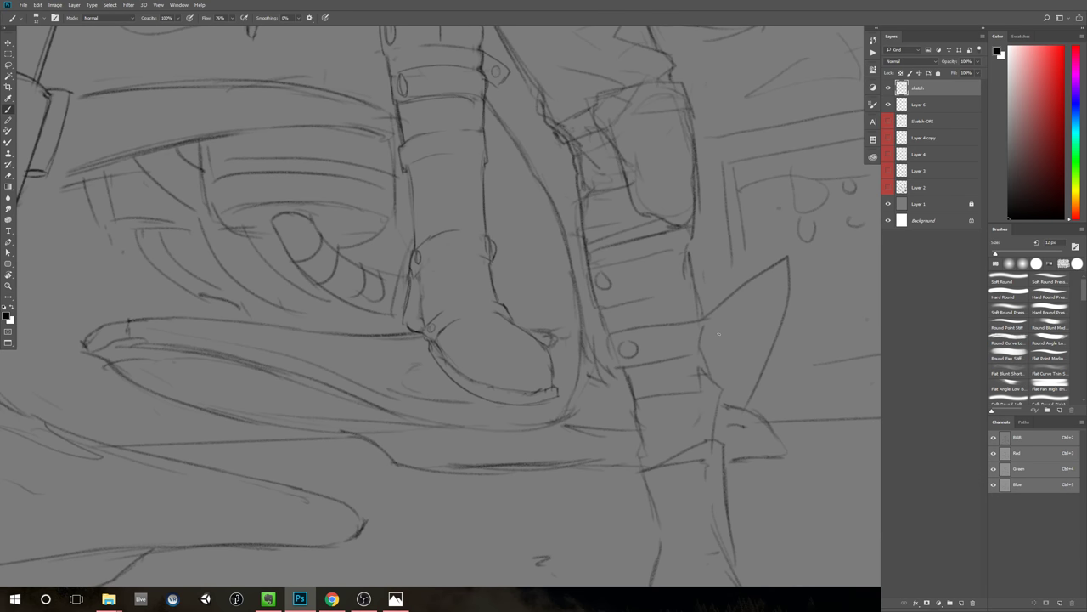
key("e")
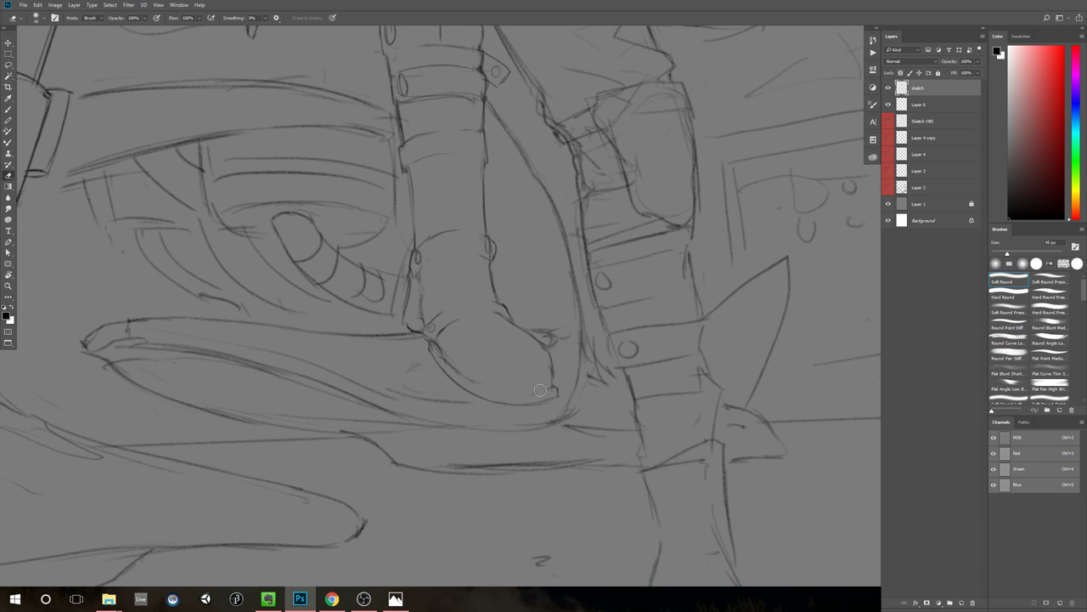
key("b")
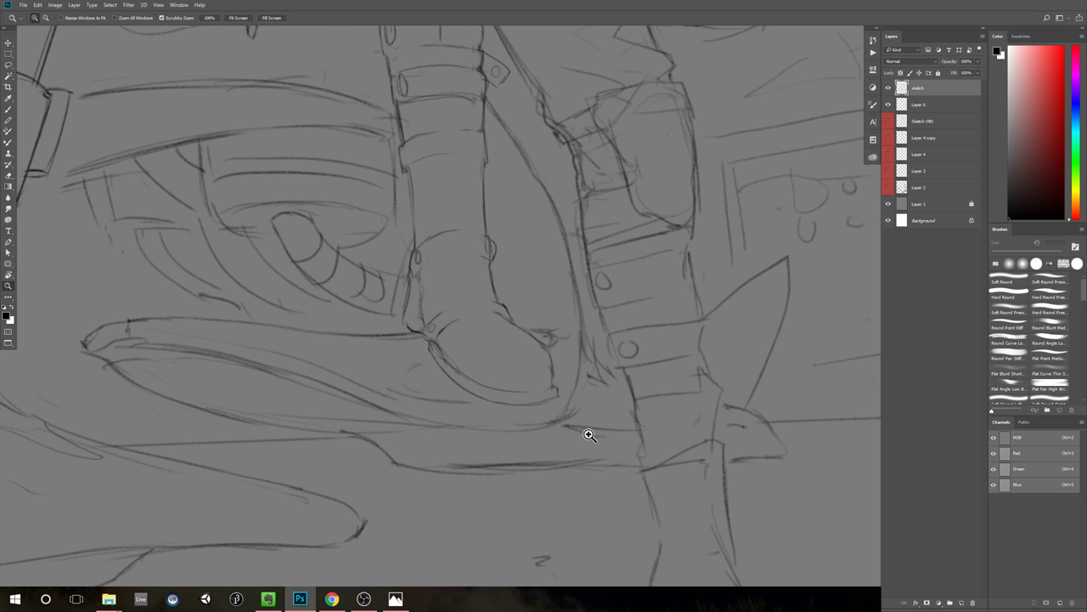
Step: Break the bent leg's boot sole outline into small tread notches from heel to toe
key("ctrl+0")
left_click_drag(534, 456, 633, 463)
key("e")
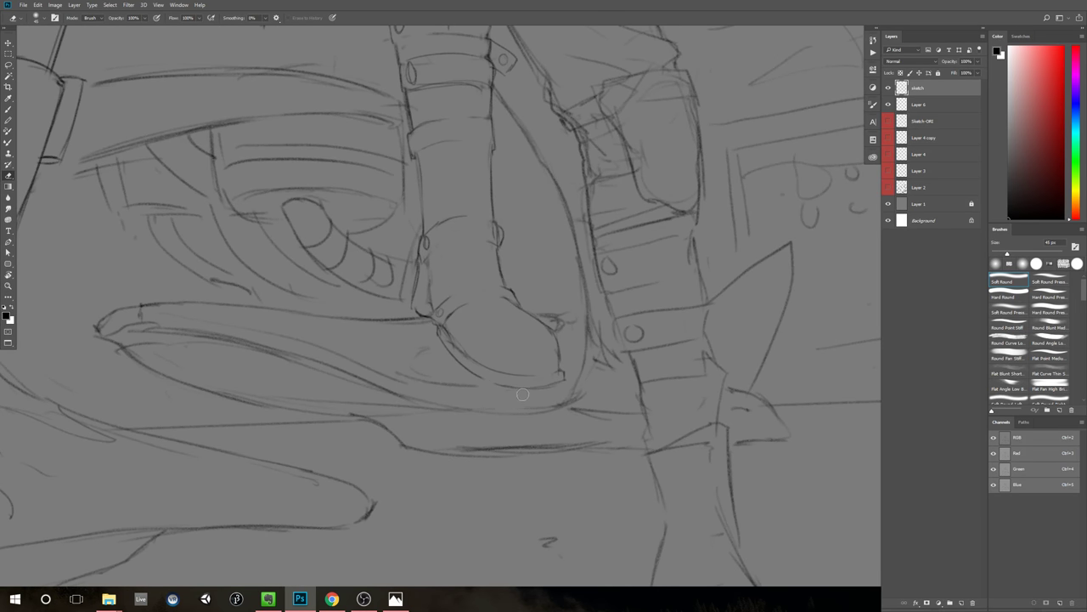
key("b")
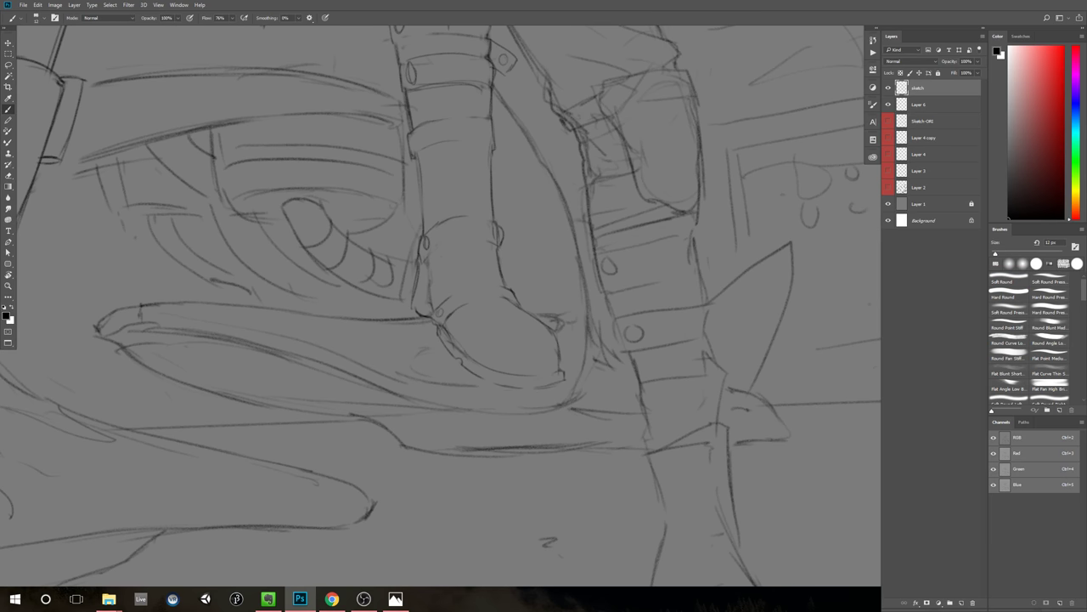
left_click_drag(658, 409, 576, 424)
left_click_drag(600, 427, 529, 442)
left_click_drag(598, 438, 625, 437)
left_click_drag(640, 382, 521, 341)
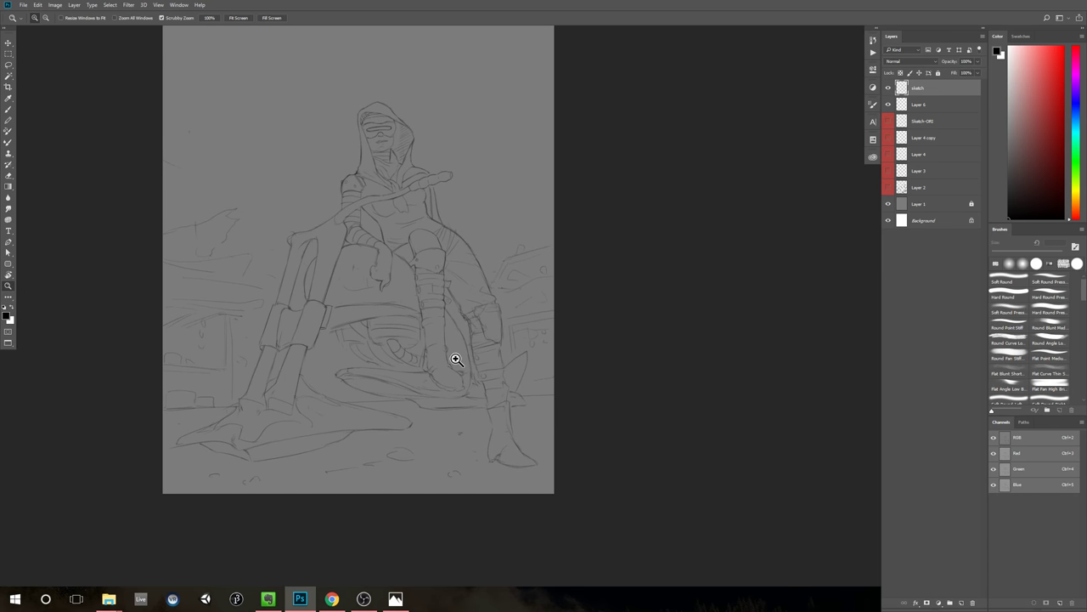
left_click_drag(454, 358, 527, 330)
scroll(518, 342, "up", 1)
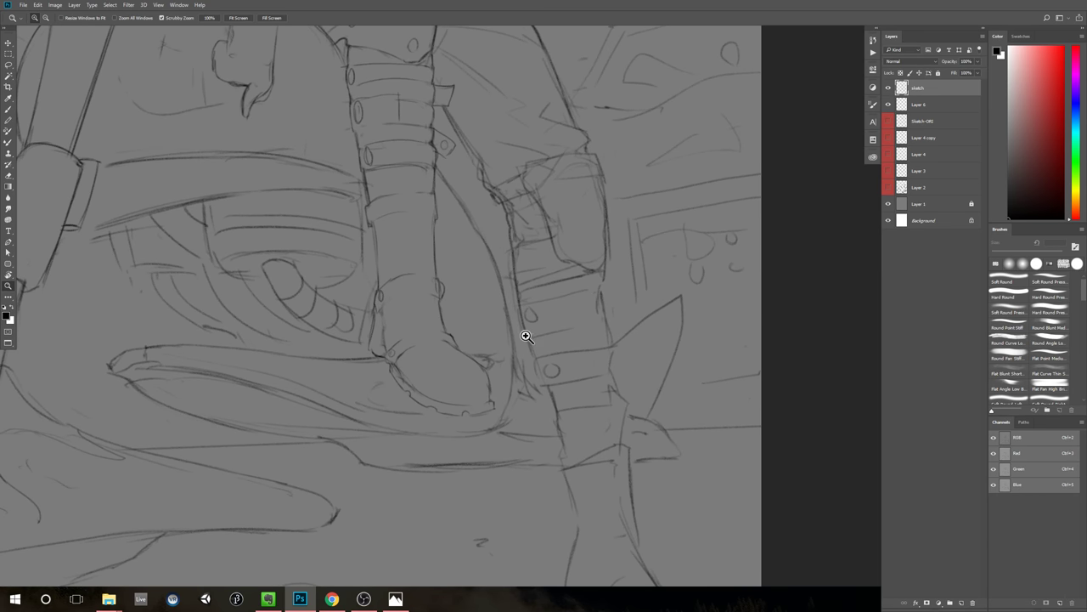
key("b")
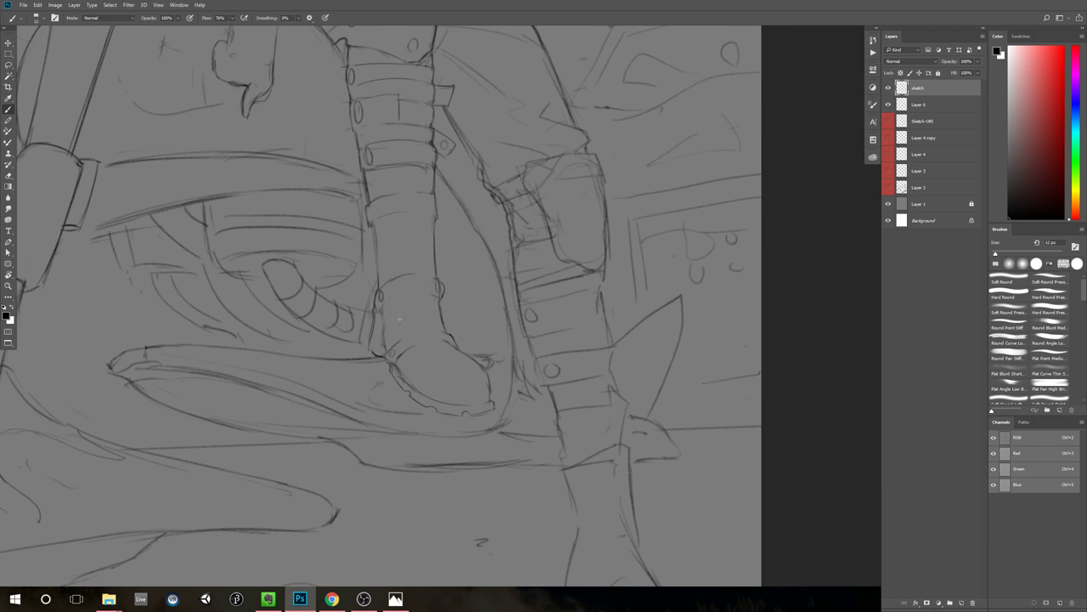
left_click_drag(399, 320, 395, 304)
left_click_drag(457, 315, 454, 307)
left_click_drag(422, 413, 445, 464)
left_click_drag(469, 415, 467, 480)
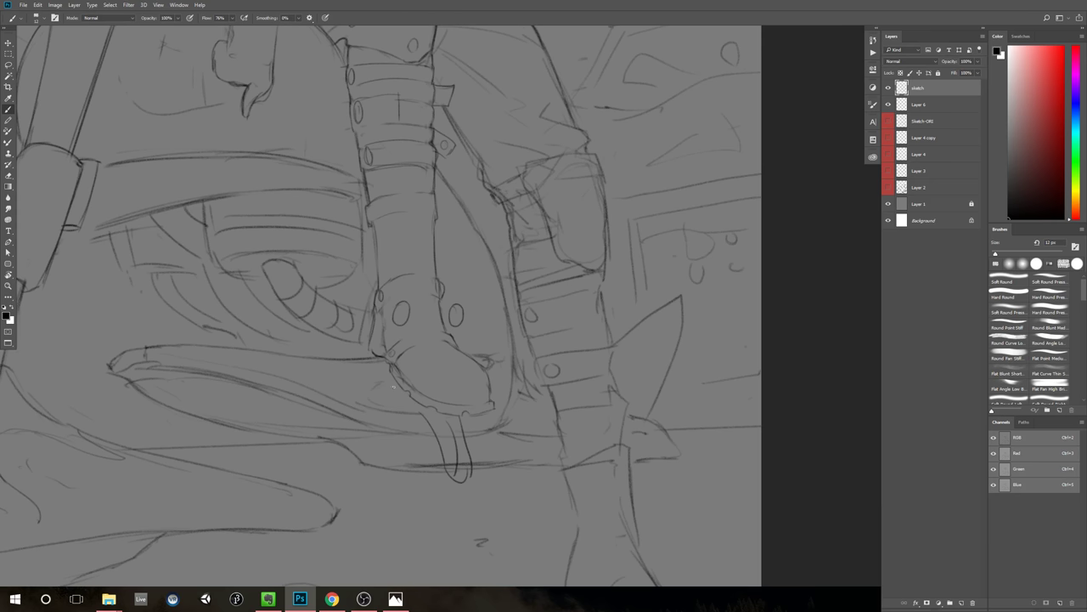
left_click_drag(393, 386, 438, 452)
mouse_move(405, 413)
left_mouse_down()
mouse_move(425, 443)
mouse_move(447, 443)
left_mouse_up()
left_click_drag(653, 366, 624, 374)
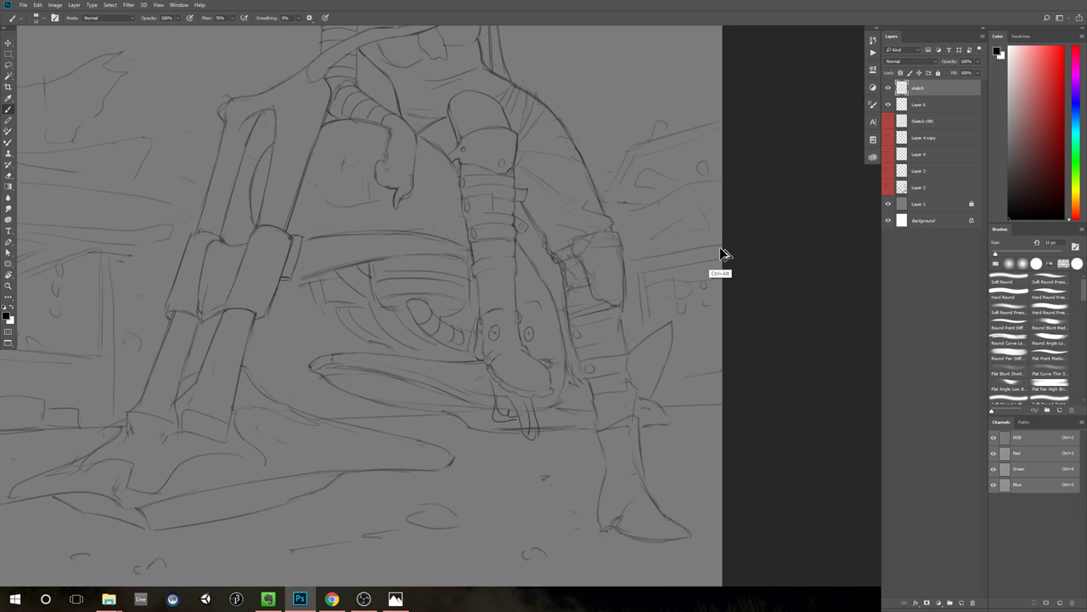
key("ctrl+alt+z")
key("ctrl+alt+z")
key("ctrl+alt+z")
key("ctrl+alt+z")
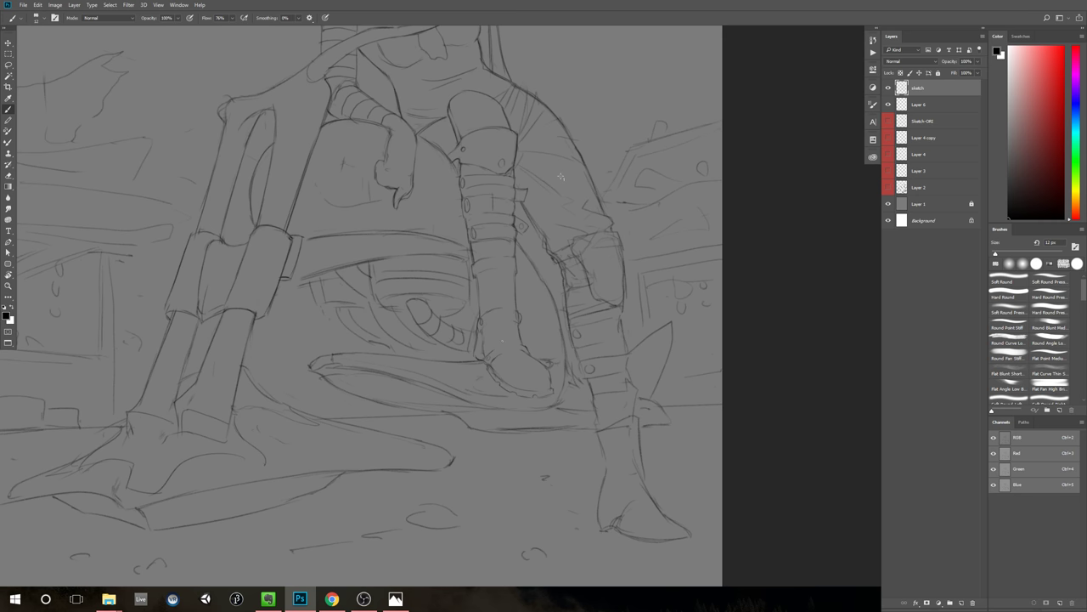
Step: Erase the rough back edge of the bent leg's boot above the heel and redraw it as a cleaner line
left_click_drag(502, 341, 528, 331)
left_click_drag(744, 346, 725, 315)
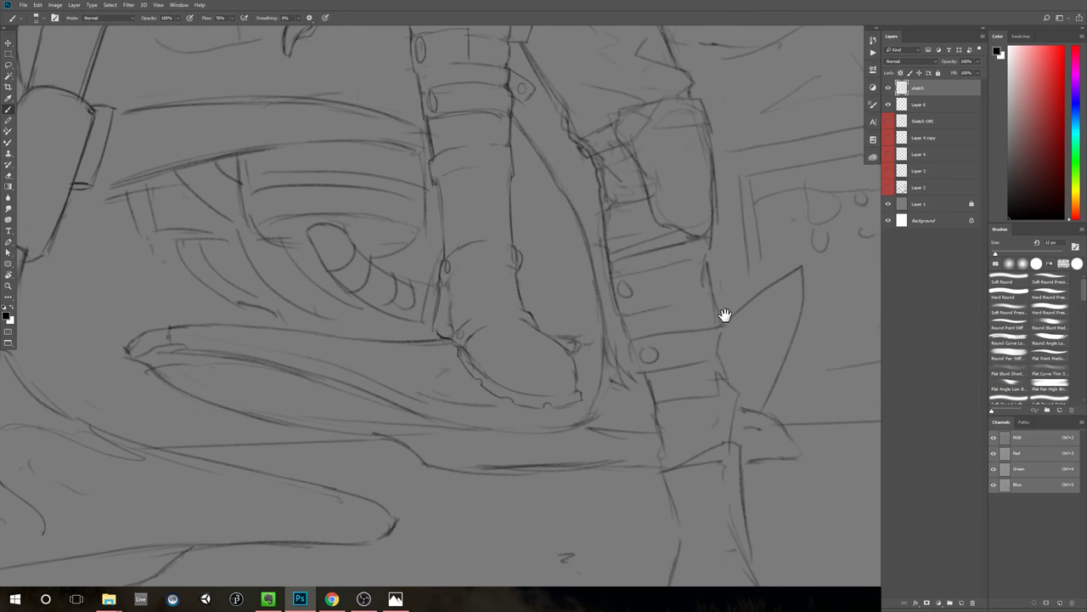
scroll(679, 306, "down", 6)
scroll(697, 301, "up", 6)
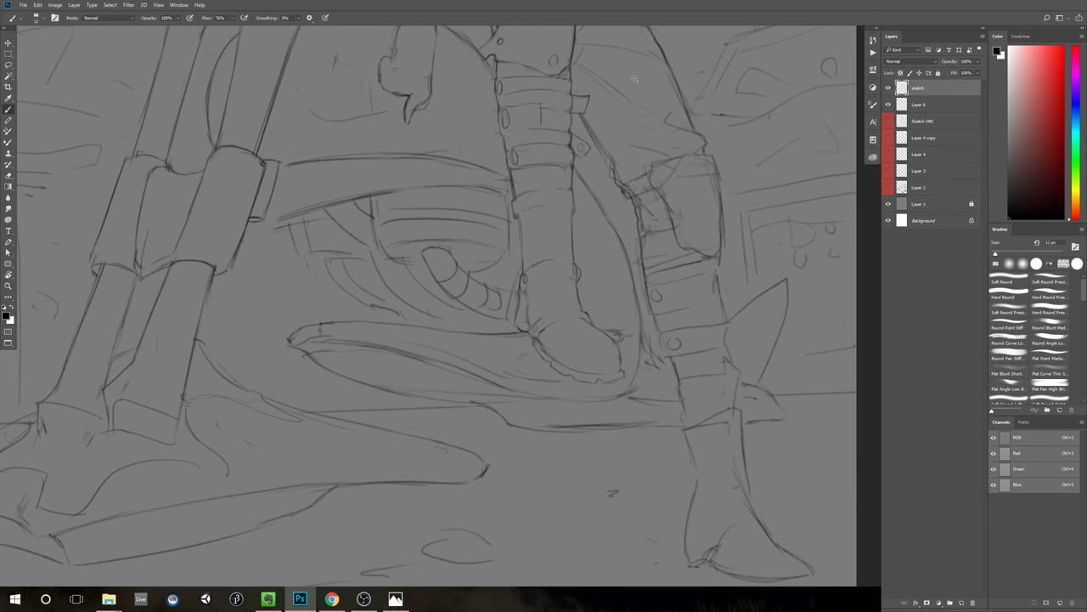
left_click_drag(635, 58, 631, 94)
key("ctrl+z")
key("e")
key("b")
key("e")
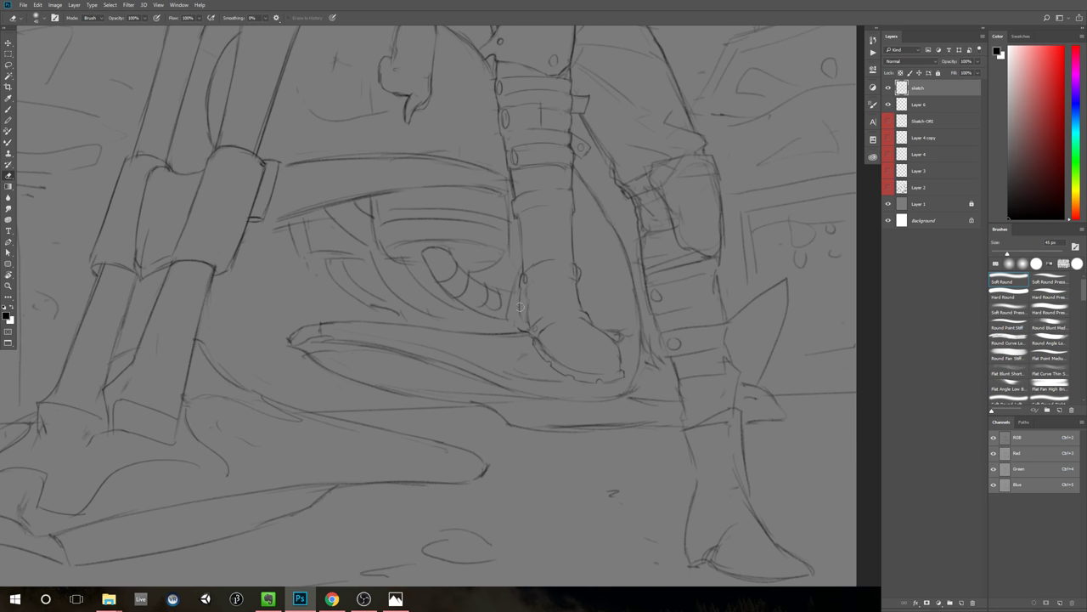
left_click_drag(520, 297, 521, 328)
key("b")
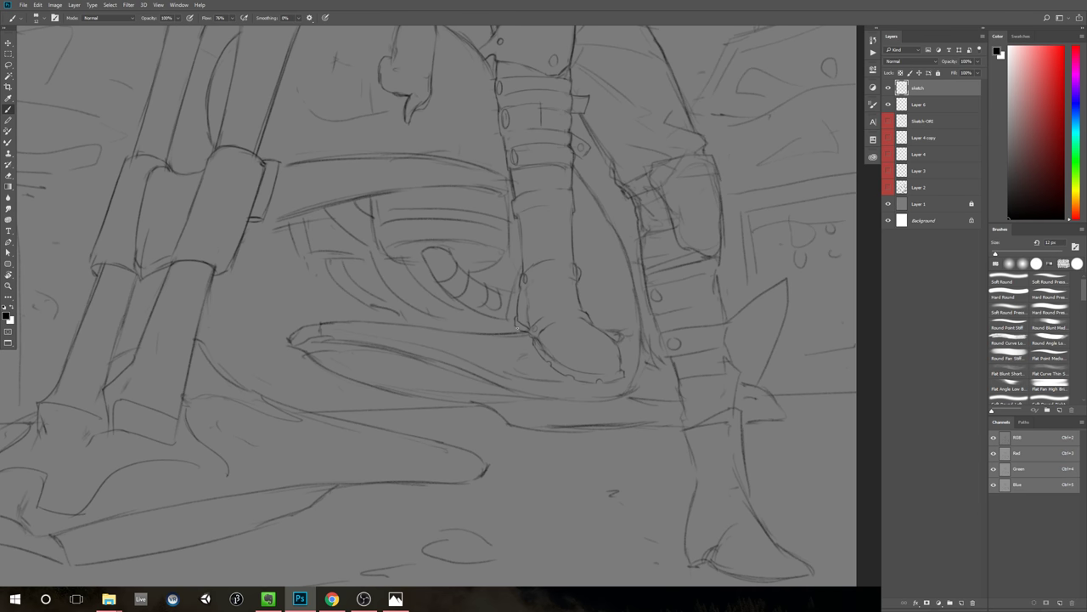
Step: Examine the full figure and both legs from a distance and up close to judge the proportions
scroll(699, 250, "down", 5)
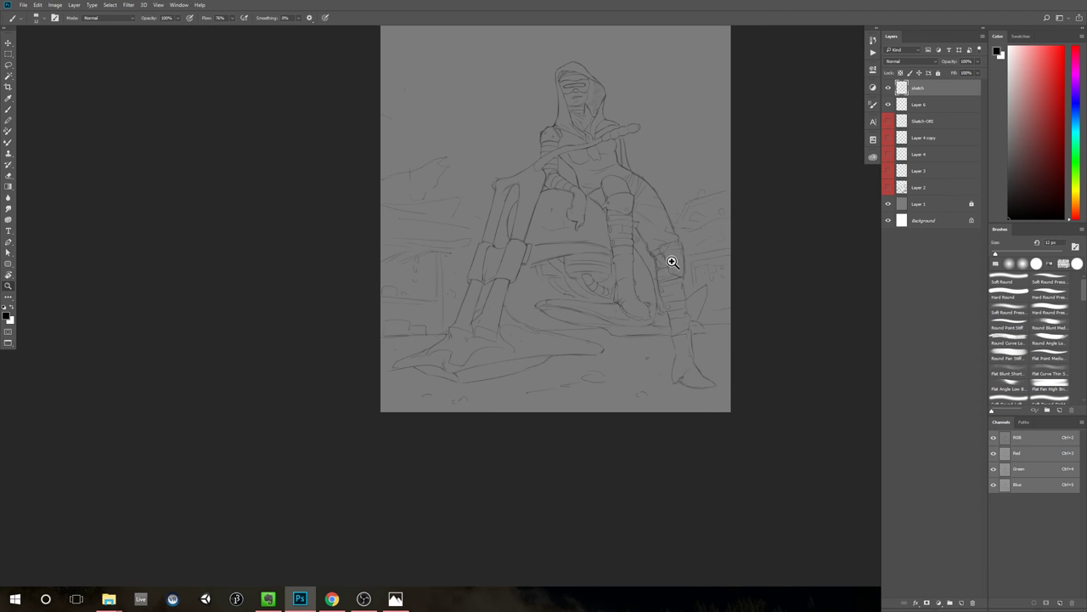
scroll(670, 260, "up", 4)
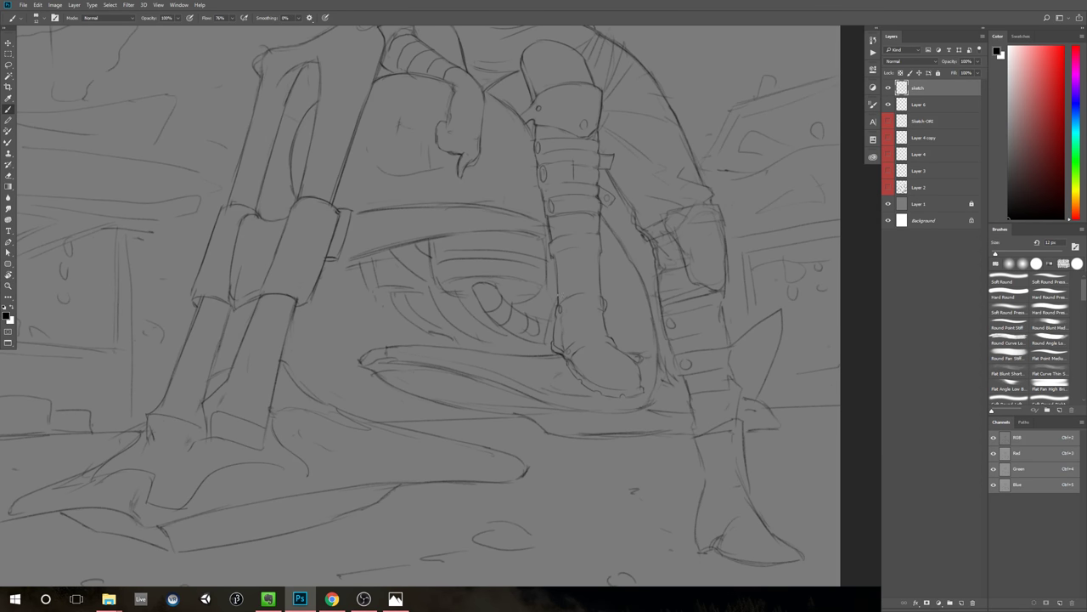
key("e")
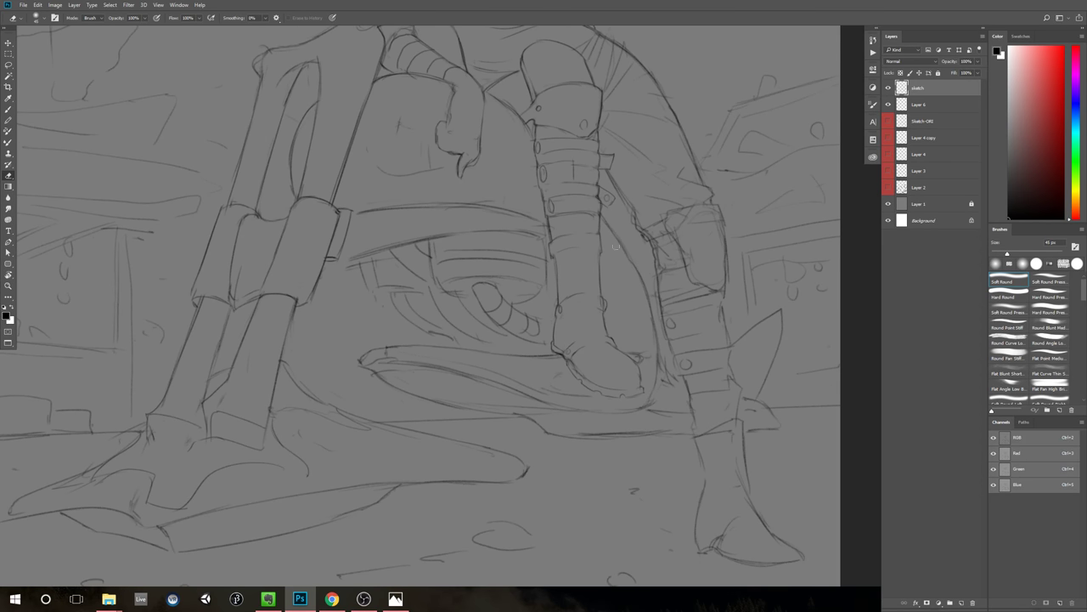
key("z")
scroll(632, 286, "down", 3)
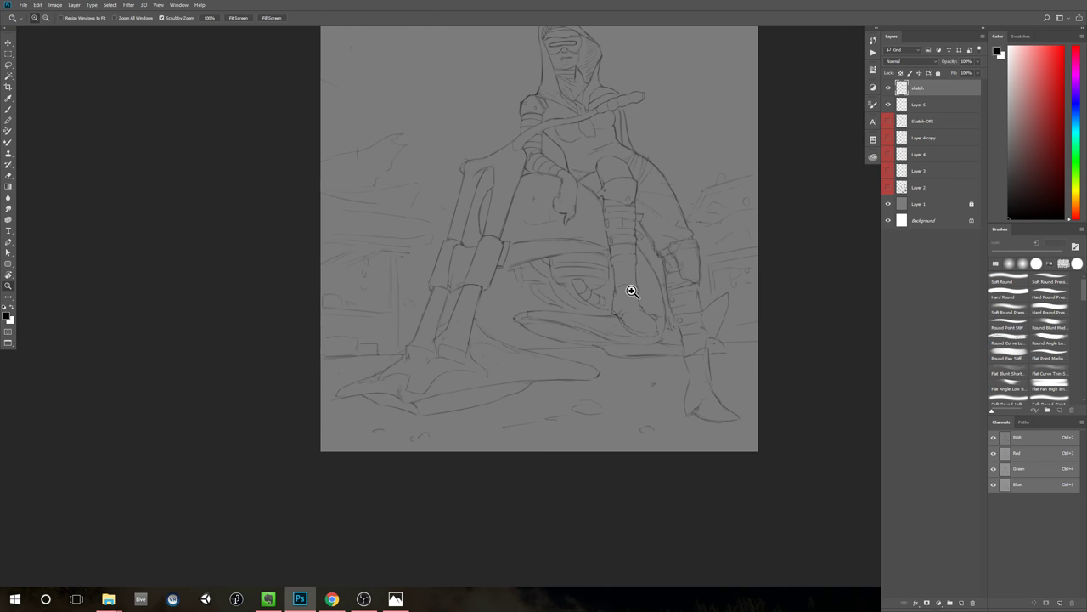
scroll(646, 272, "up", 3)
key("b")
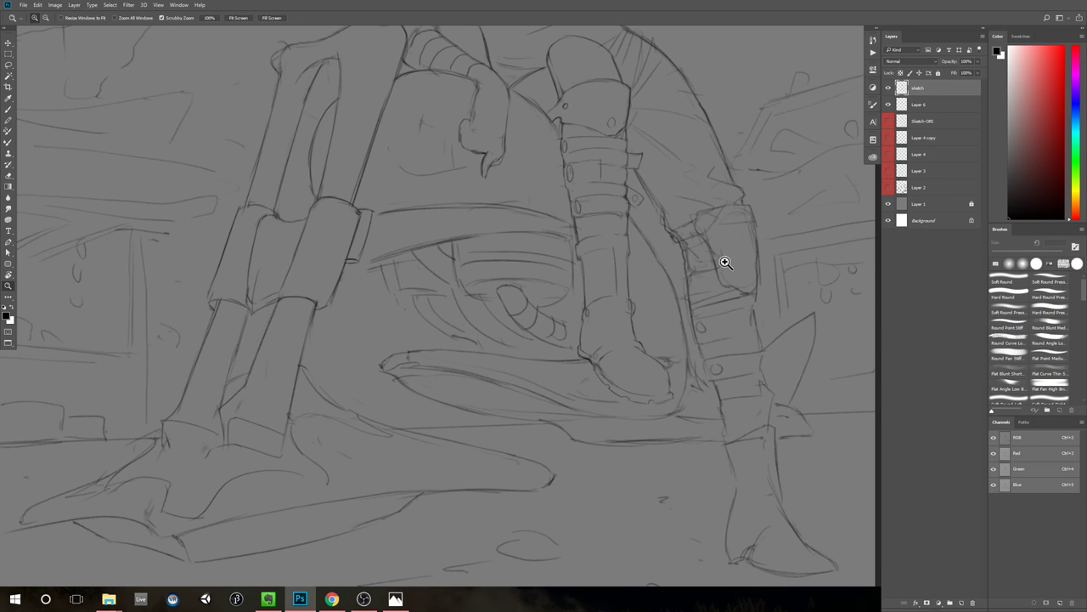
scroll(723, 260, "down", 3)
left_click_drag(772, 238, 578, 280)
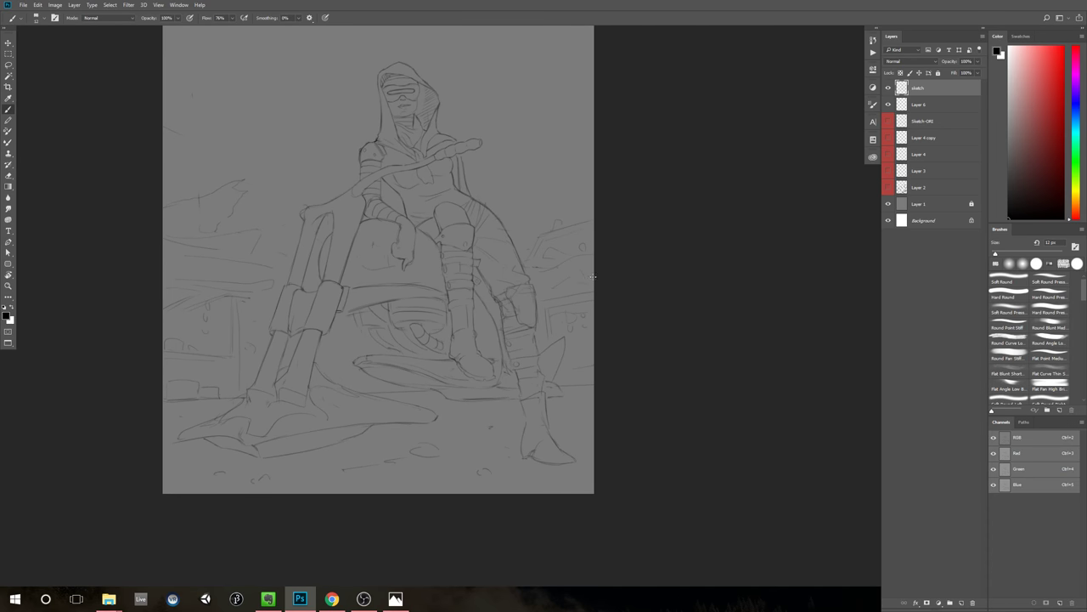
left_click_drag(577, 383, 589, 364)
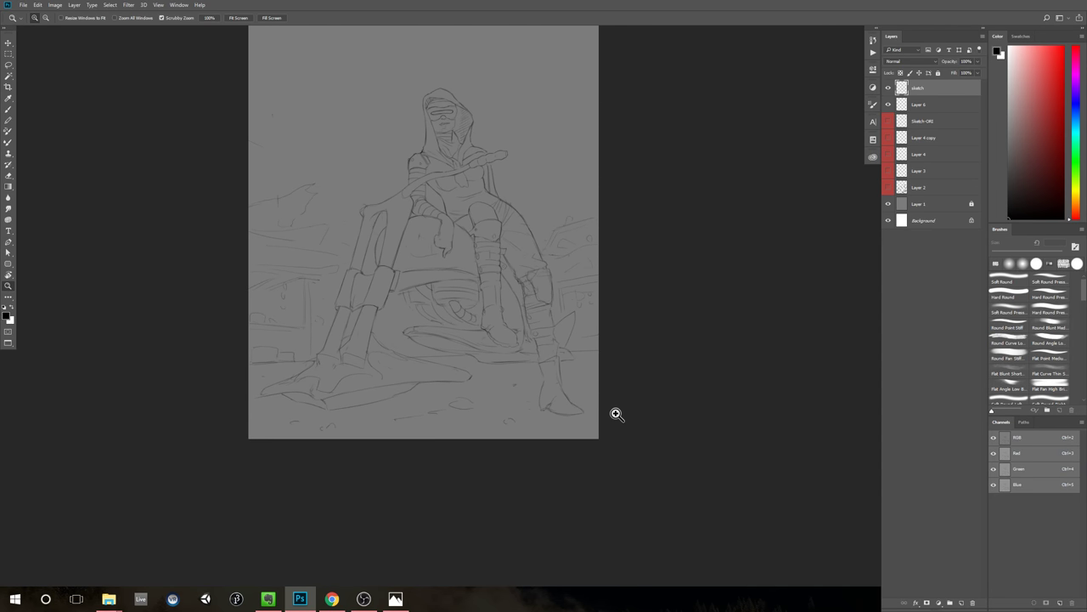
left_click_drag(568, 313, 594, 309)
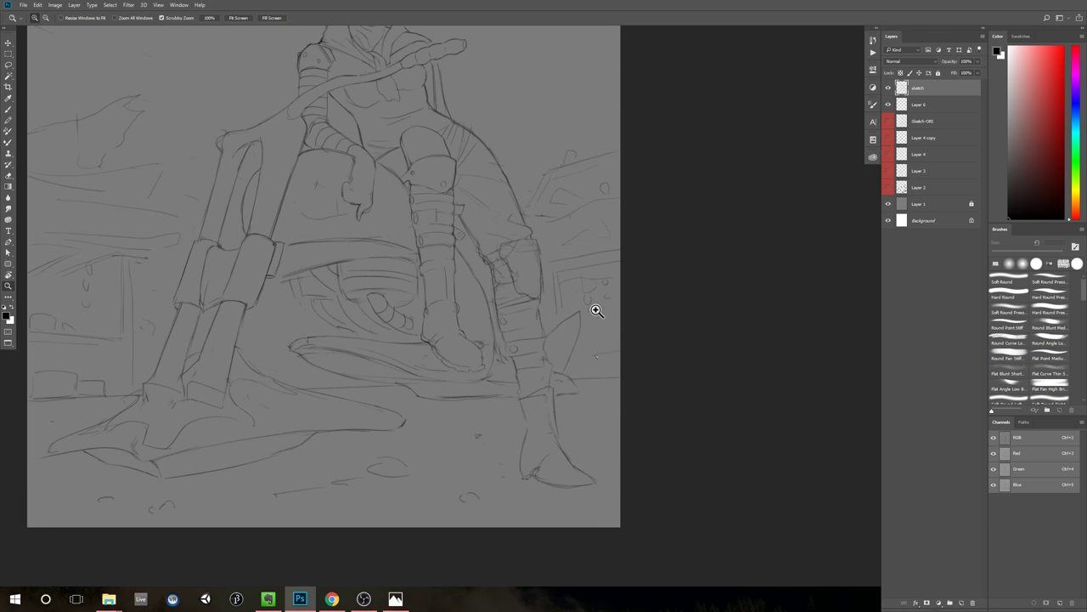
left_click_drag(603, 365, 627, 373)
left_click_drag(573, 304, 590, 291)
scroll(587, 306, "up", 2)
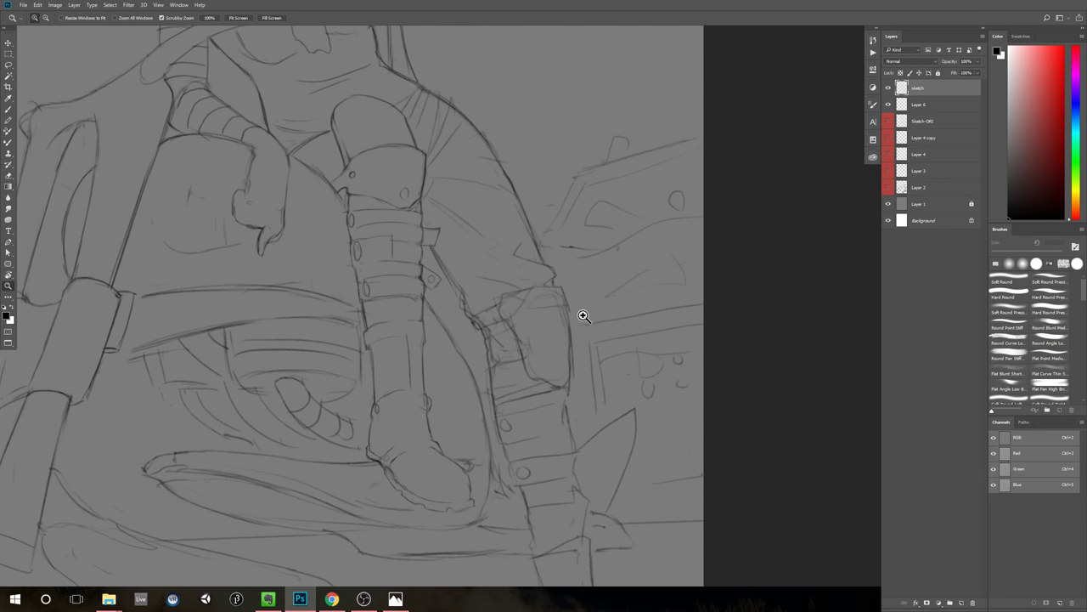
Step: Try an oval on the bent knee, undo it, and erase the old knee pad outline on the outstretched leg
key("b")
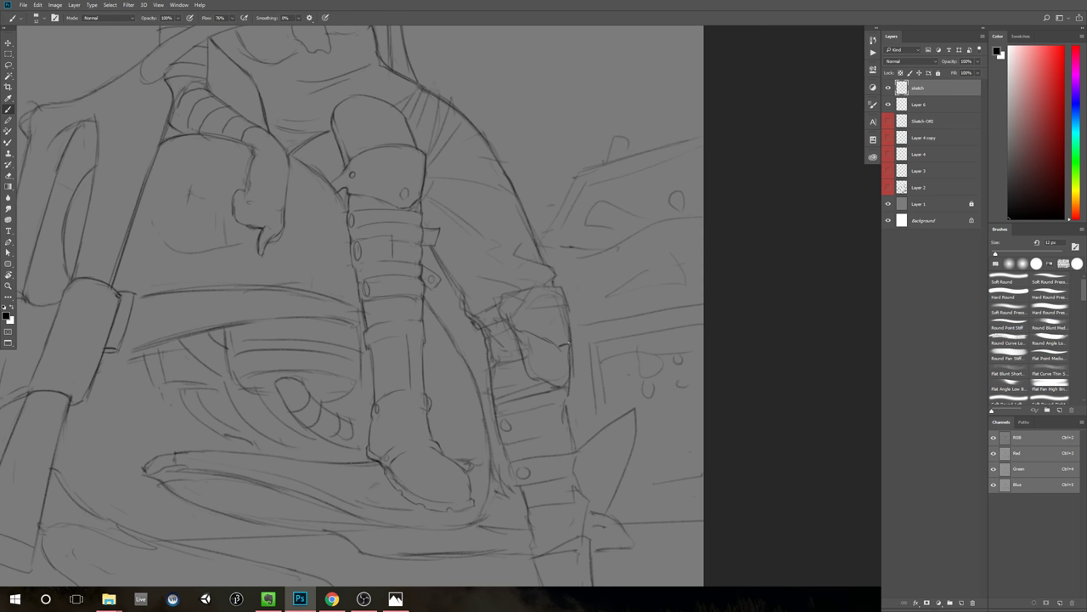
left_click_drag(393, 137, 380, 138)
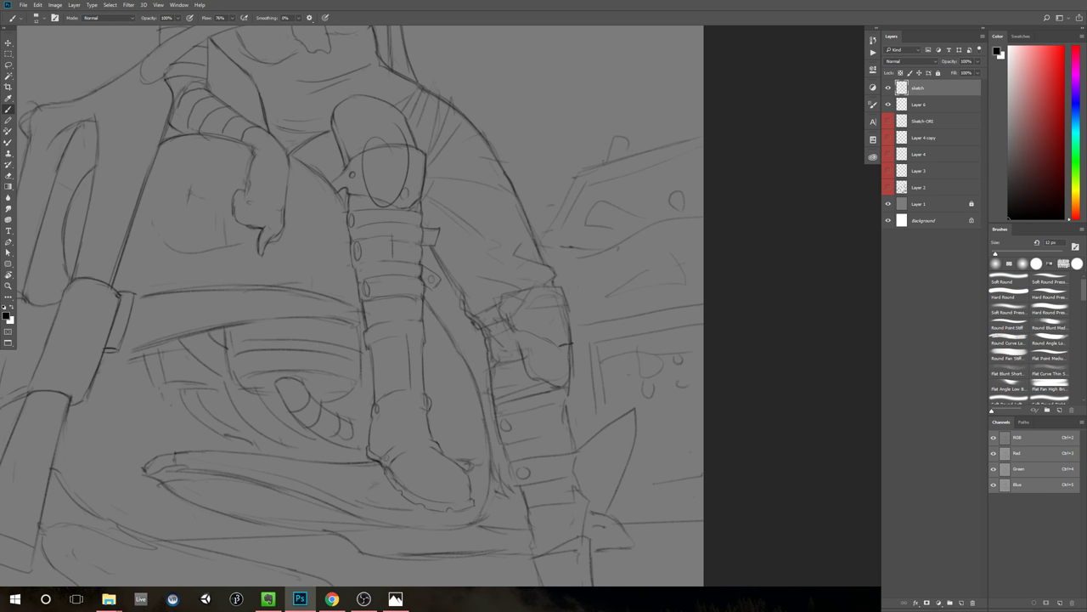
key("ctrl+z")
key("e")
mouse_move(522, 344)
left_mouse_down()
mouse_move(574, 375)
mouse_move(564, 374)
mouse_move(567, 352)
mouse_move(581, 348)
mouse_move(572, 321)
mouse_move(518, 299)
left_mouse_up()
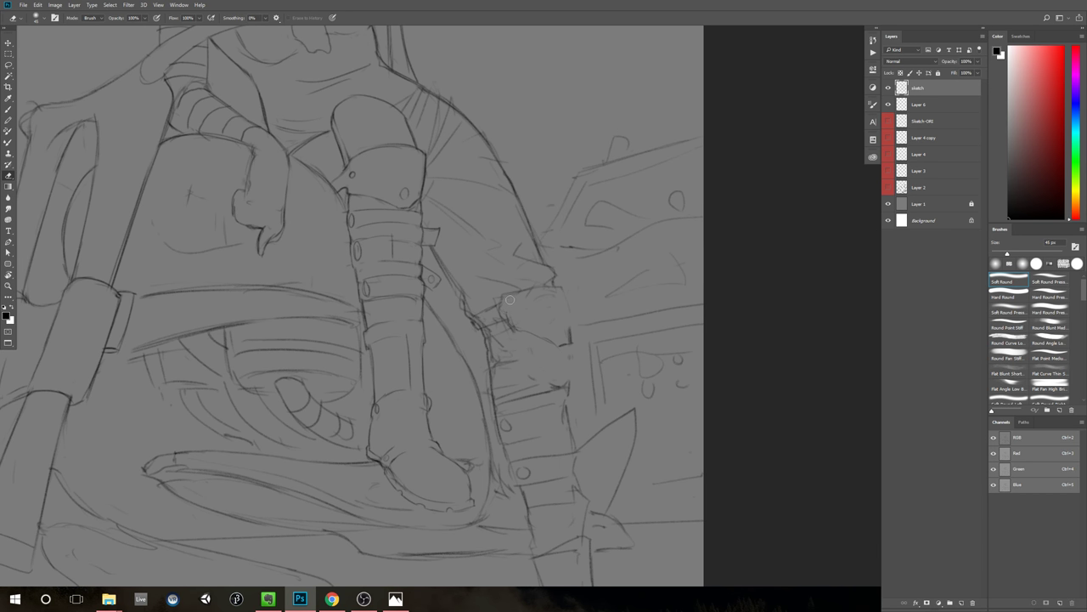
Step: Draw a tall, rounded knee pad top on the outstretched leg, erasing the trouser lines that cross it
key("b")
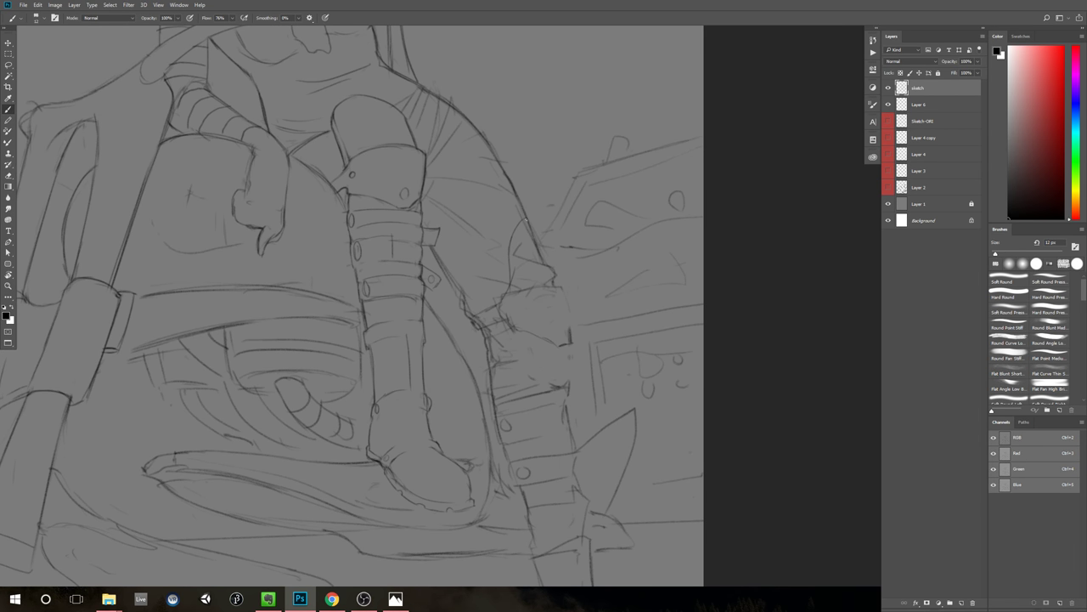
key("e")
left_click_drag(532, 228, 545, 256)
key("b")
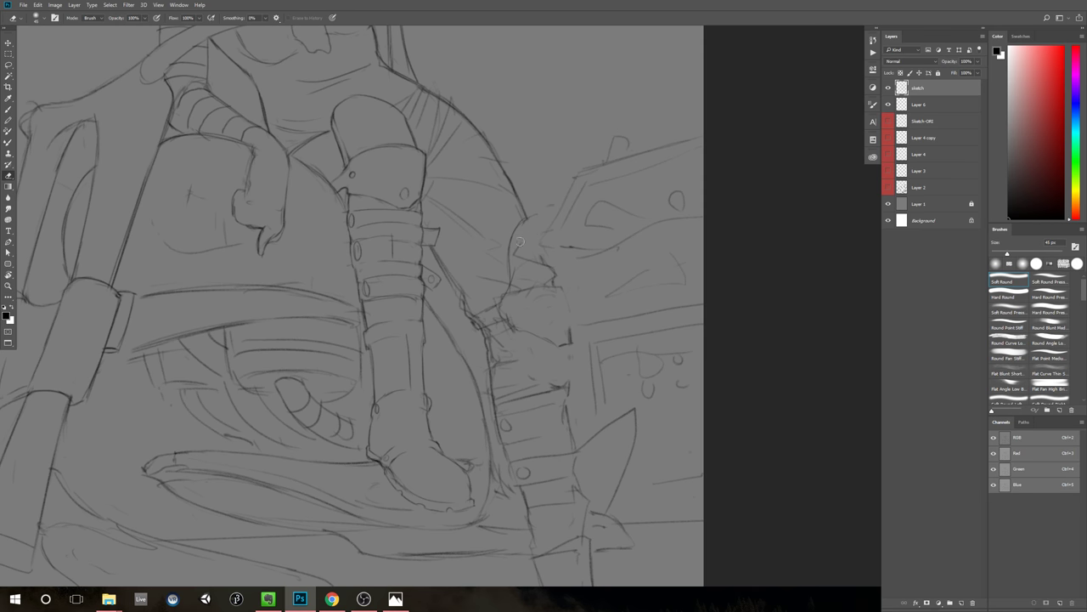
mouse_move(537, 214)
left_mouse_down()
mouse_move(556, 284)
mouse_move(537, 260)
mouse_move(543, 275)
left_mouse_up()
key("e")
key("b")
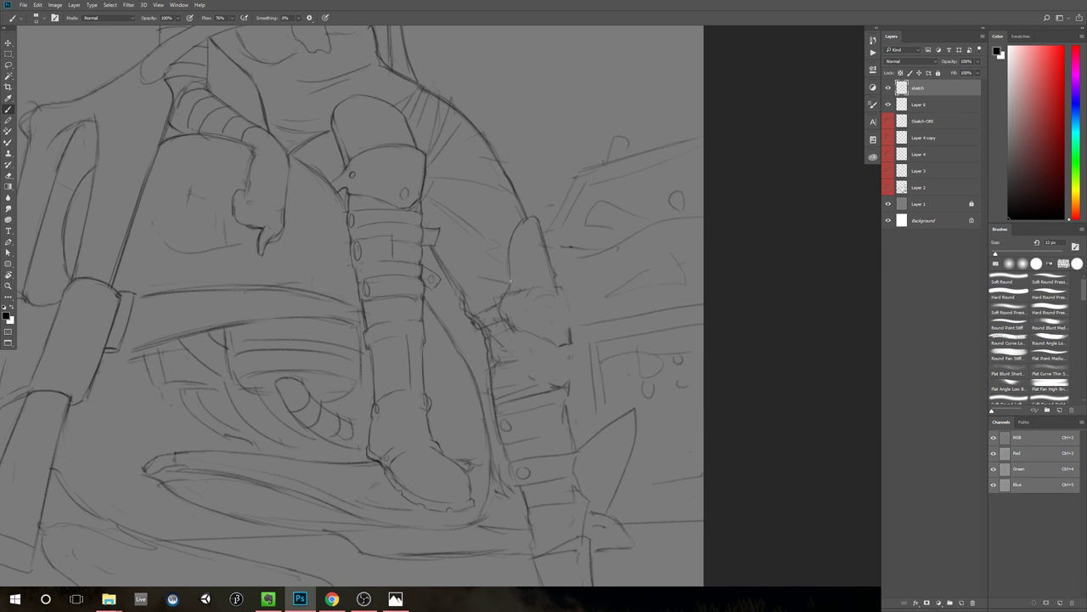
Step: Erase and redraw the inner edge of the outstretched leg's knee pad, adding a second line along it for thickness
key("e")
left_click_drag(508, 259, 503, 290)
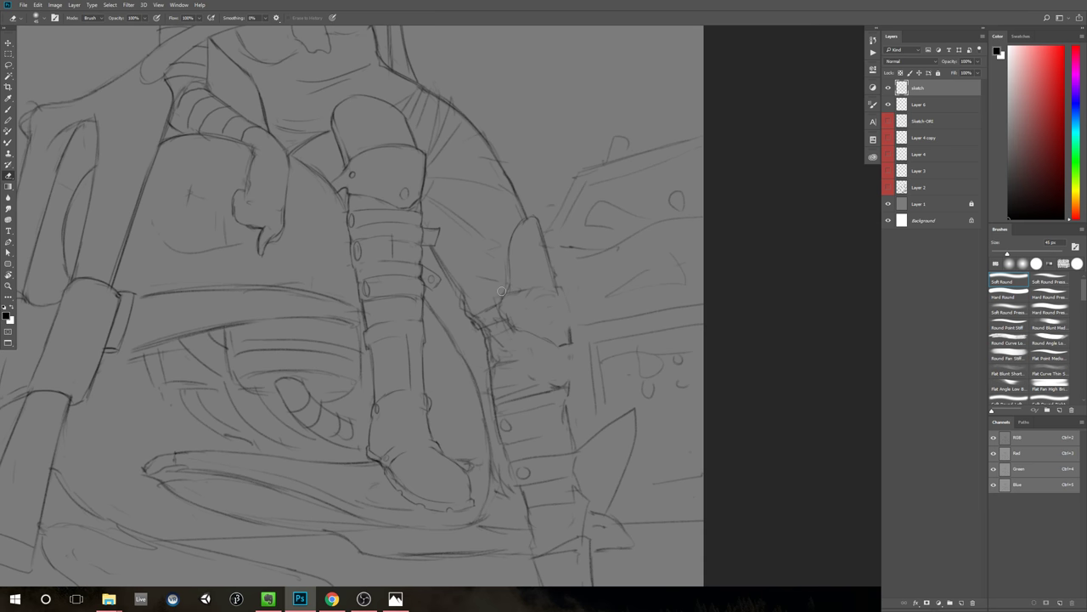
key("b")
mouse_move(528, 218)
left_mouse_down()
mouse_move(513, 224)
mouse_move(508, 287)
left_mouse_up()
key("e")
key("b")
left_click_drag(516, 222, 510, 238)
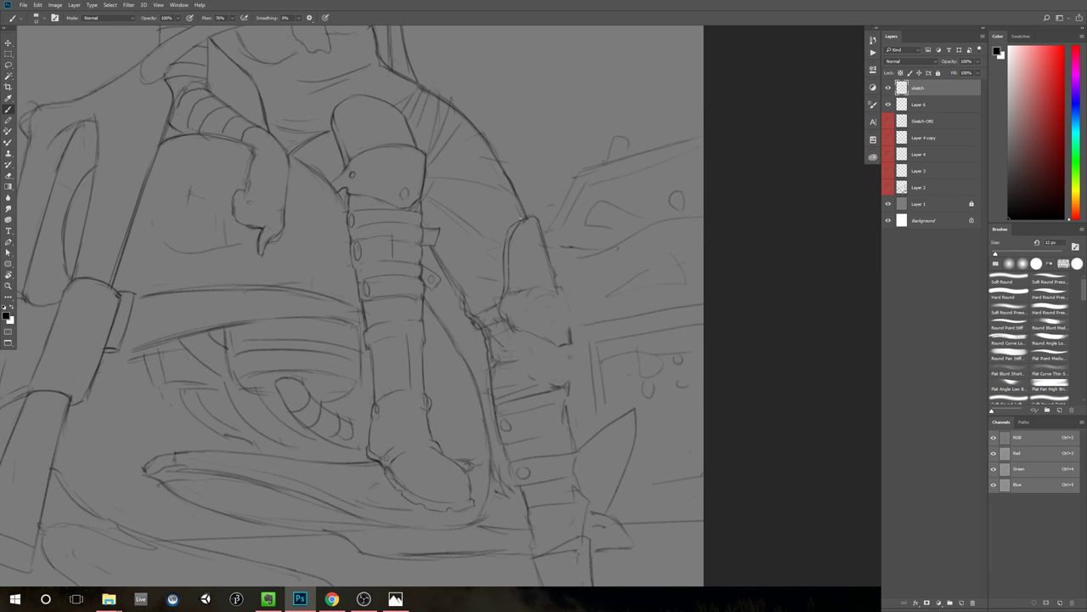
Step: Erase the outer edge of the outstretched leg's knee pad and redraw it as a cleaner line down the knee
key("e")
left_click_drag(538, 227, 554, 292)
key("b")
left_click_drag(548, 254, 556, 285)
left_click_drag(659, 333, 557, 341)
left_click_drag(694, 317, 696, 293)
left_click_drag(695, 319, 658, 324)
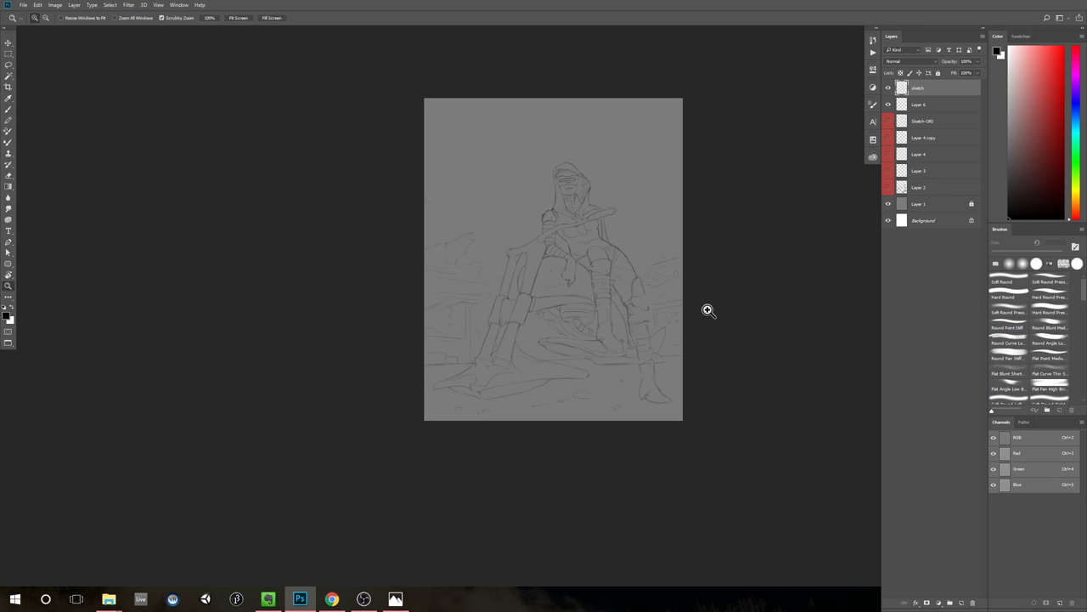
scroll(671, 289, "up", 5)
scroll(683, 310, "up", 3)
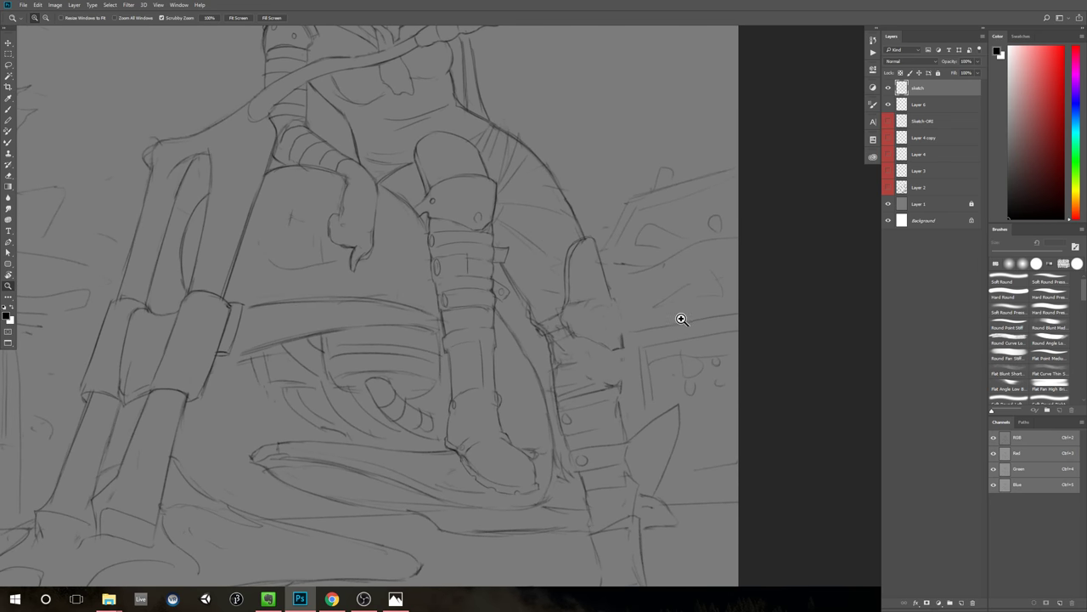
Step: Redraw the upper outer edge of the outstretched leg's knee pad and erase the stray marks along it
key("b")
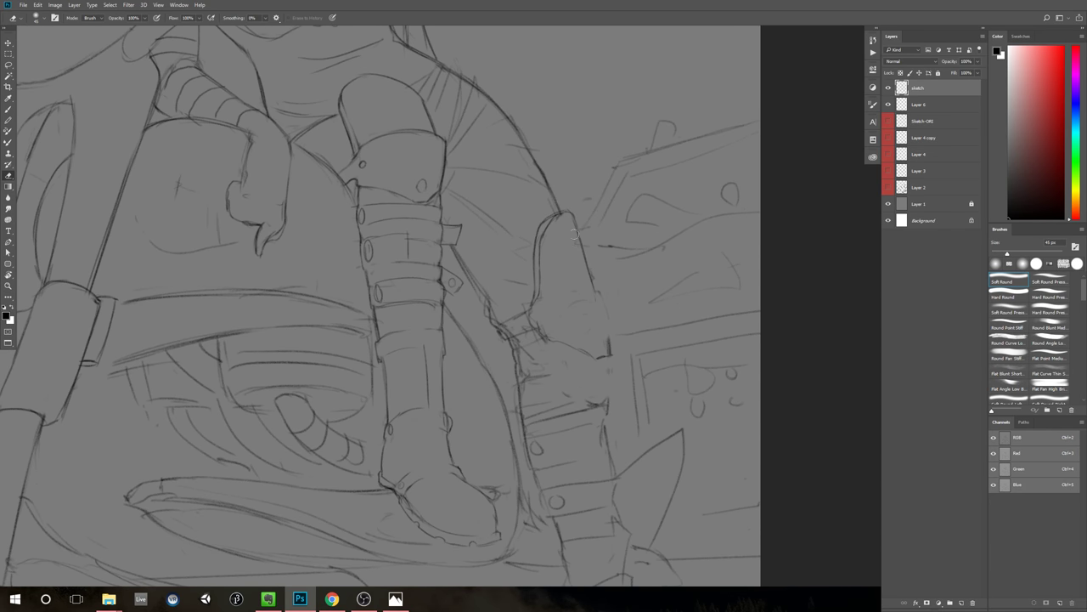
key("b")
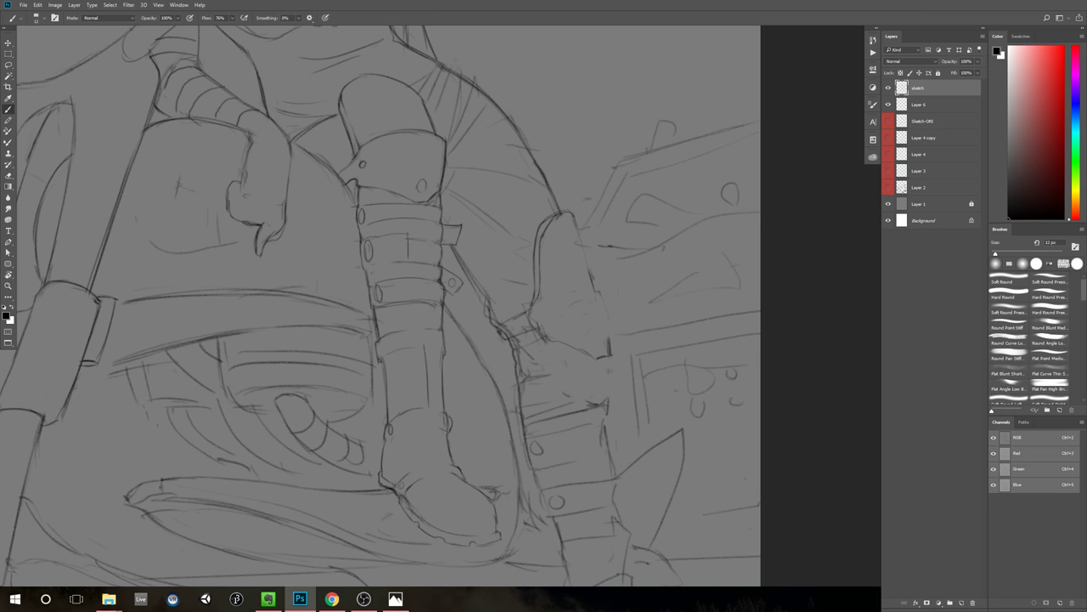
left_click_drag(574, 223, 592, 287)
key("ctrl+z")
left_click_drag(573, 215, 591, 274)
key("e")
left_click_drag(571, 237, 577, 248)
key("b")
Step: Erase the rough lines at the inner side below the outstretched leg's knee pad and redraw them as a cleaner, notched lower edge
key("e")
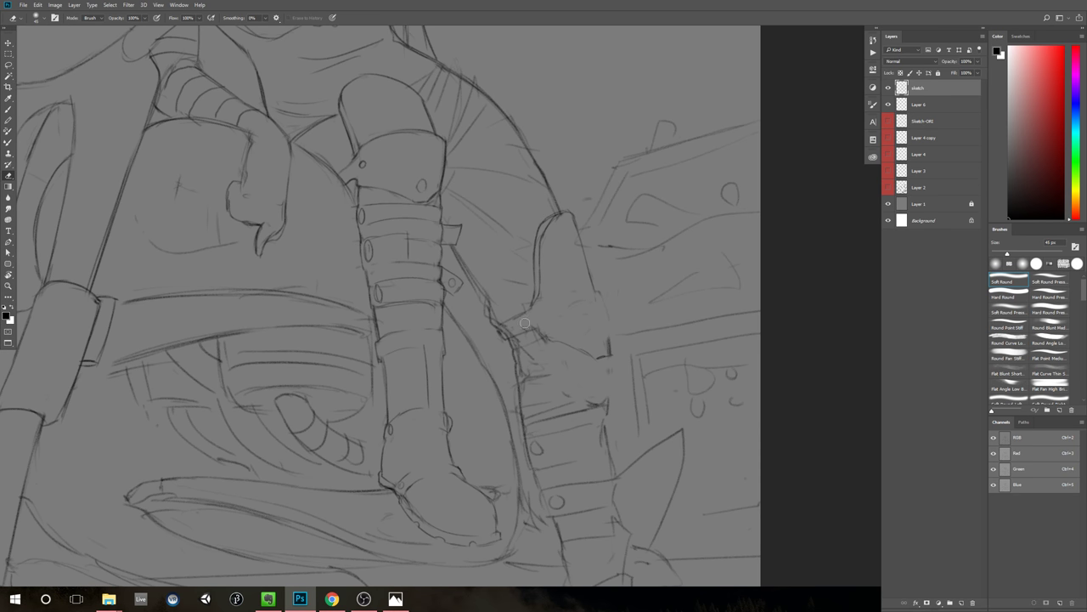
key("b")
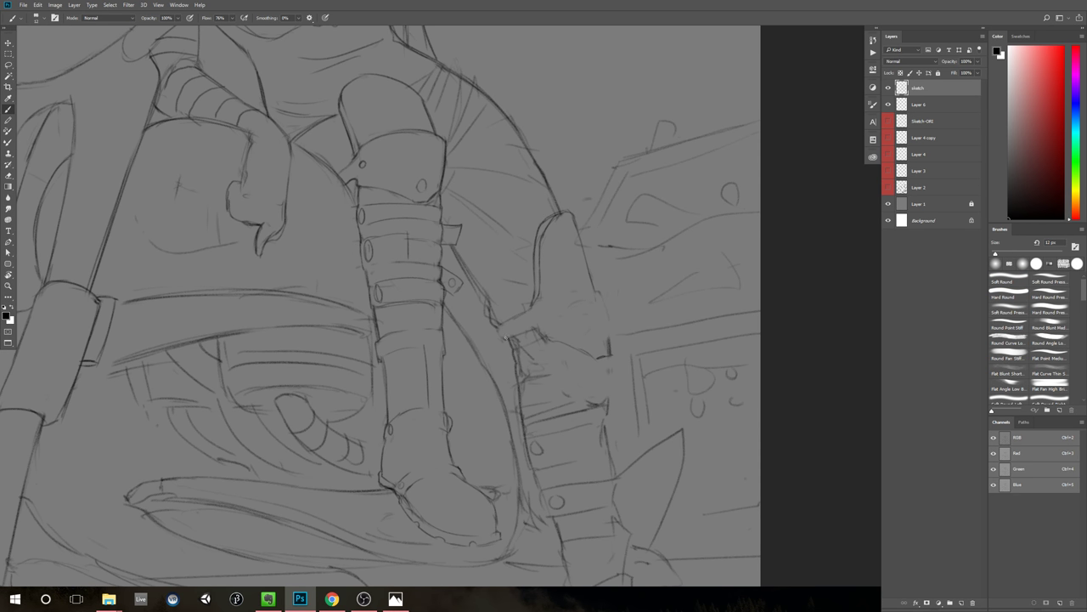
key("e")
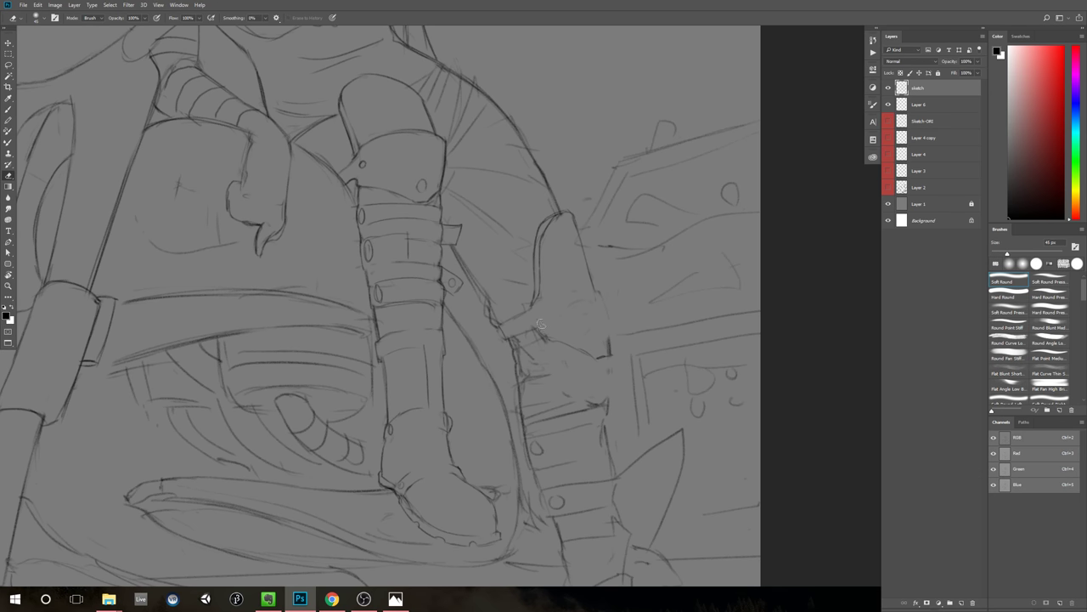
key("b")
key("e")
key("b")
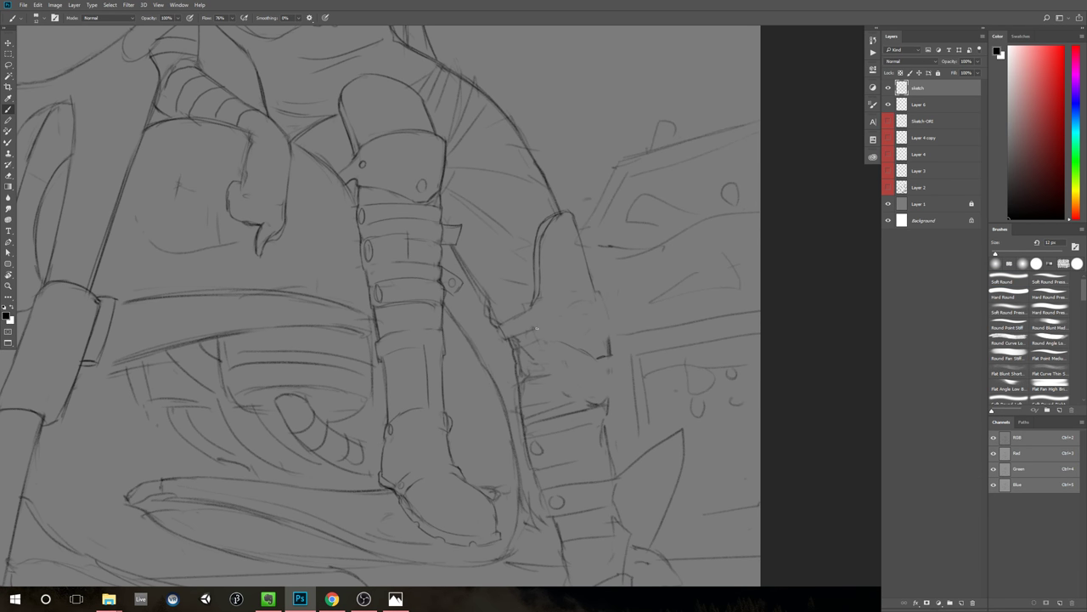
key("e")
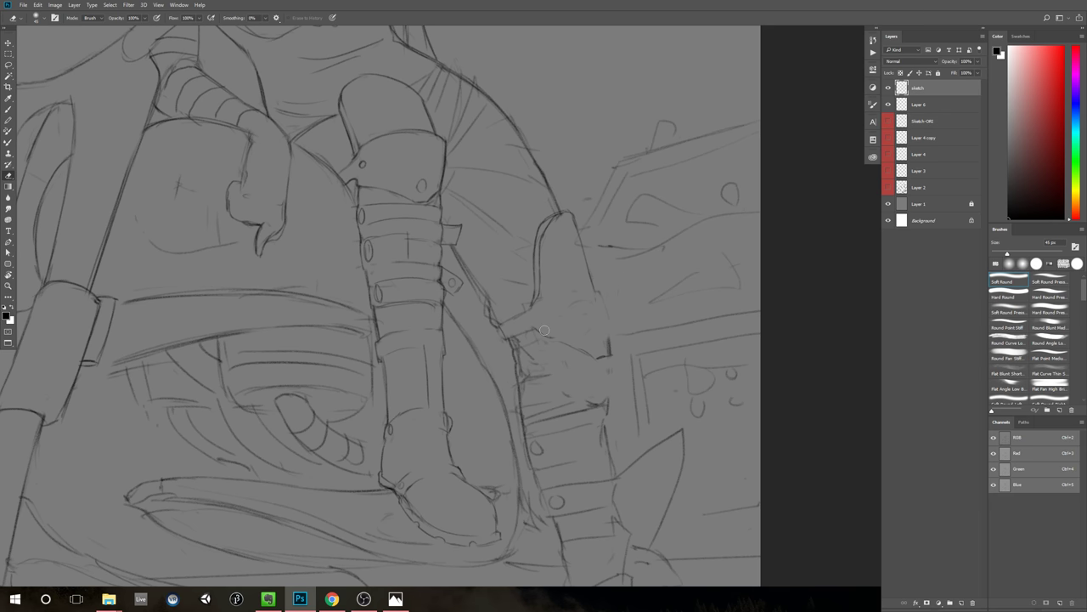
key("b")
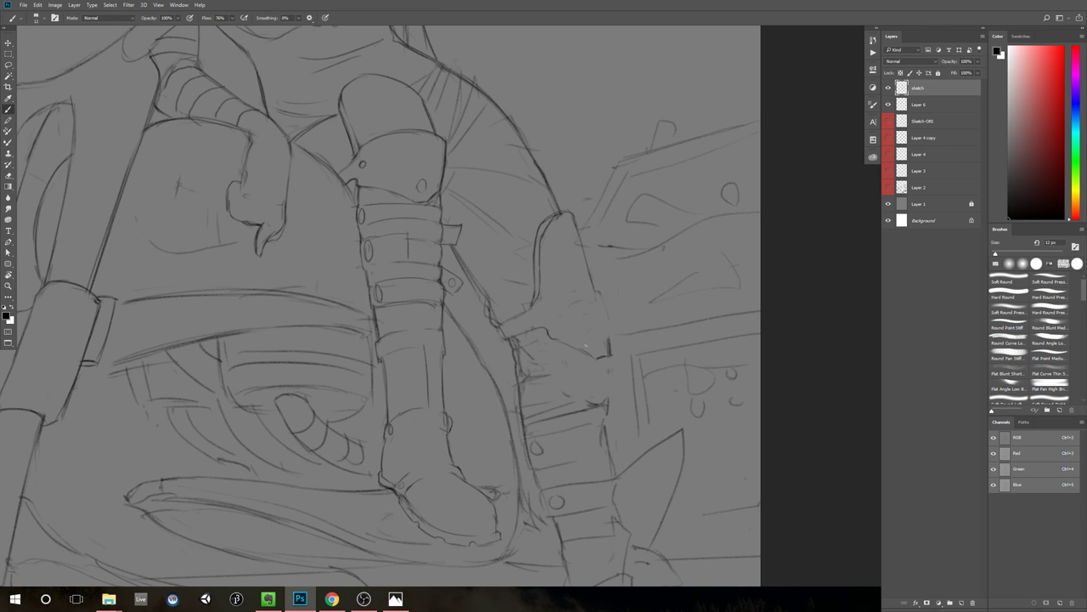
Step: Draw a lower plate across the outstretched leg's knee pad, with an arched top edge and an outer side, and reduce the eraser to 30 px
mouse_move(534, 307)
left_mouse_down()
mouse_move(598, 281)
mouse_move(544, 300)
mouse_move(608, 336)
left_mouse_up()
scroll(629, 403, "down", 5)
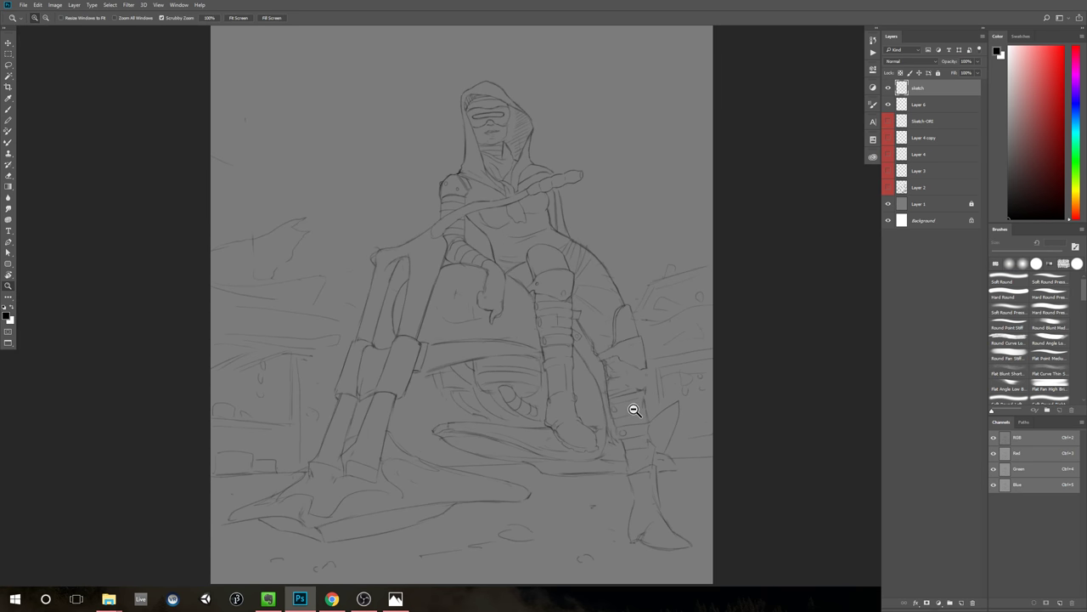
scroll(633, 404, "up", 4)
scroll(577, 383, "up", 2)
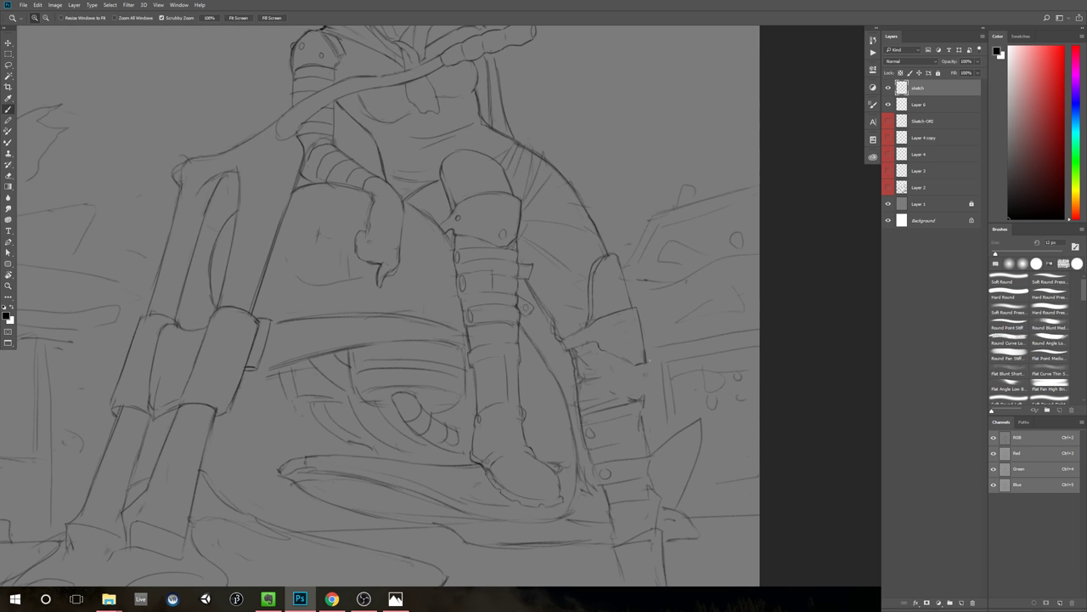
scroll(633, 329, "up", 2)
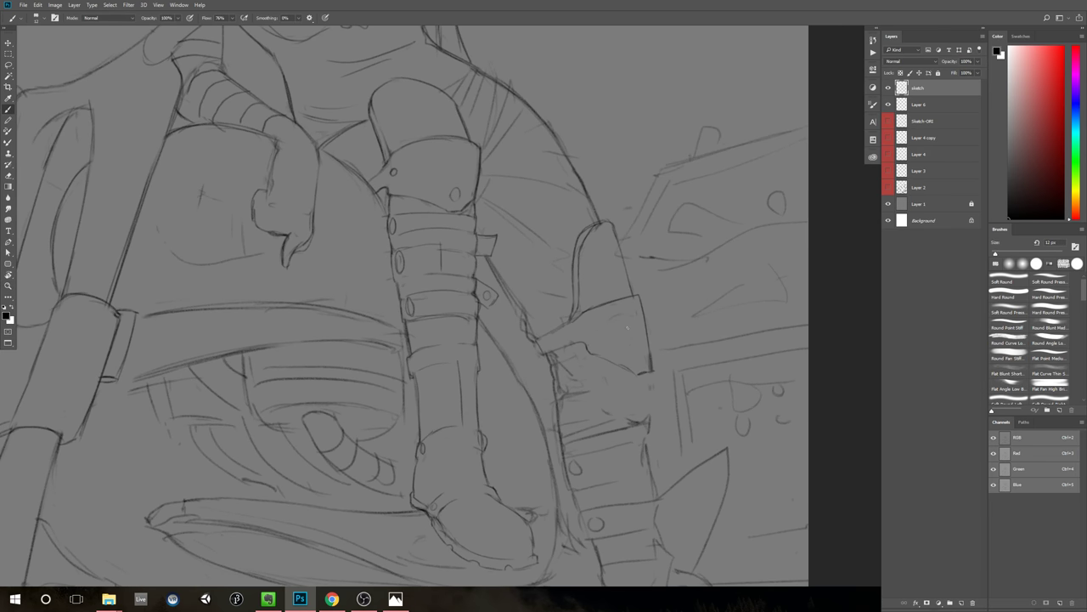
key("e")
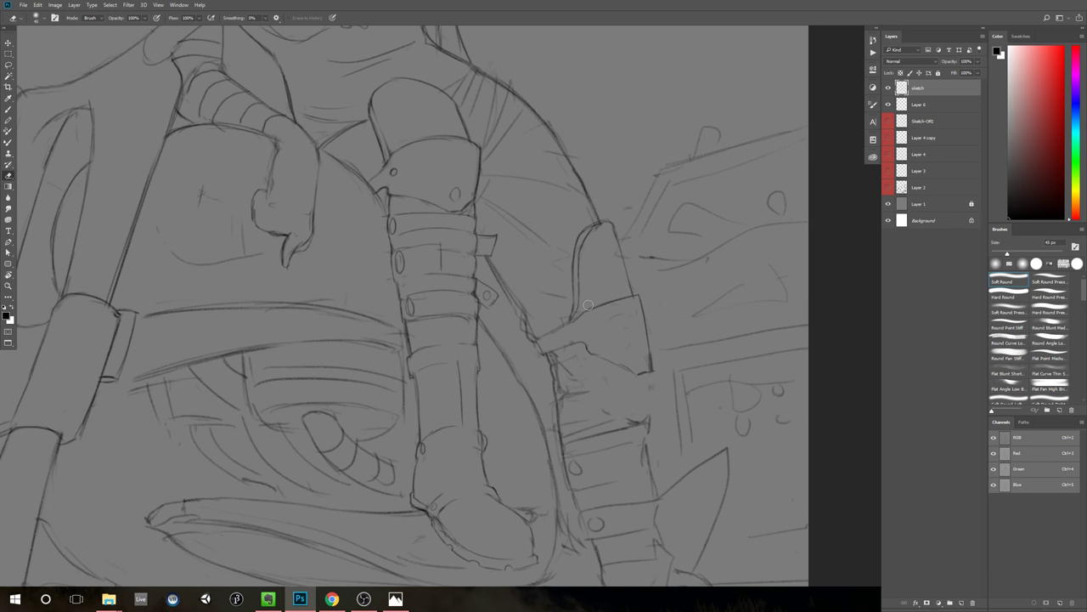
key("bracketleft")
key("bracketleft")
Step: Flip the whole canvas horizontally to check the drawing in mirror image
key("ctrl+0")
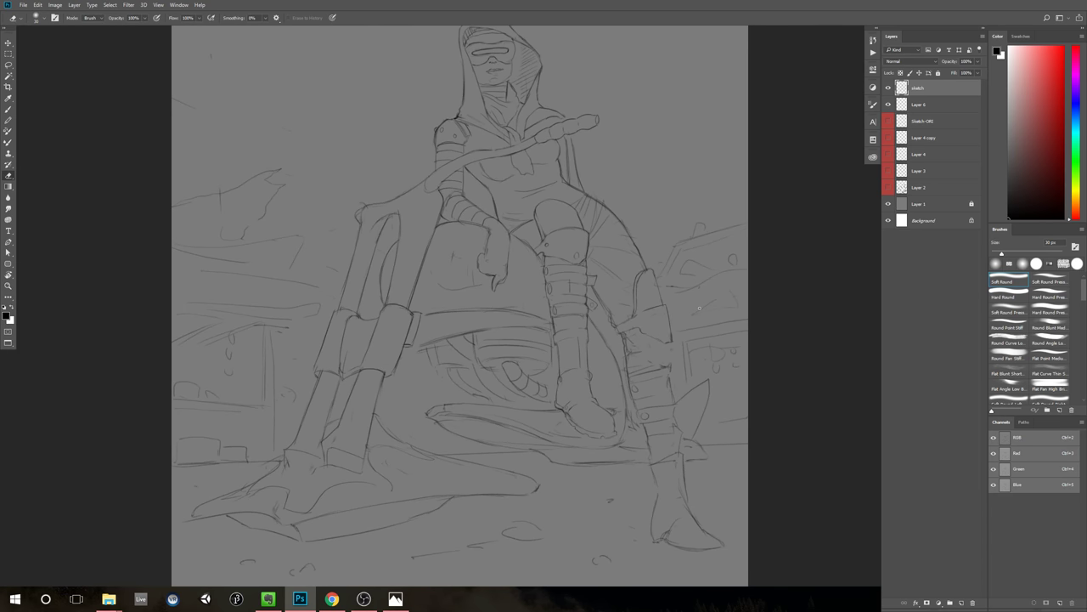
key("z")
mouse_move(711, 322)
left_mouse_down()
mouse_move(648, 354)
mouse_move(690, 330)
mouse_move(677, 333)
mouse_move(711, 330)
left_mouse_up()
key("b")
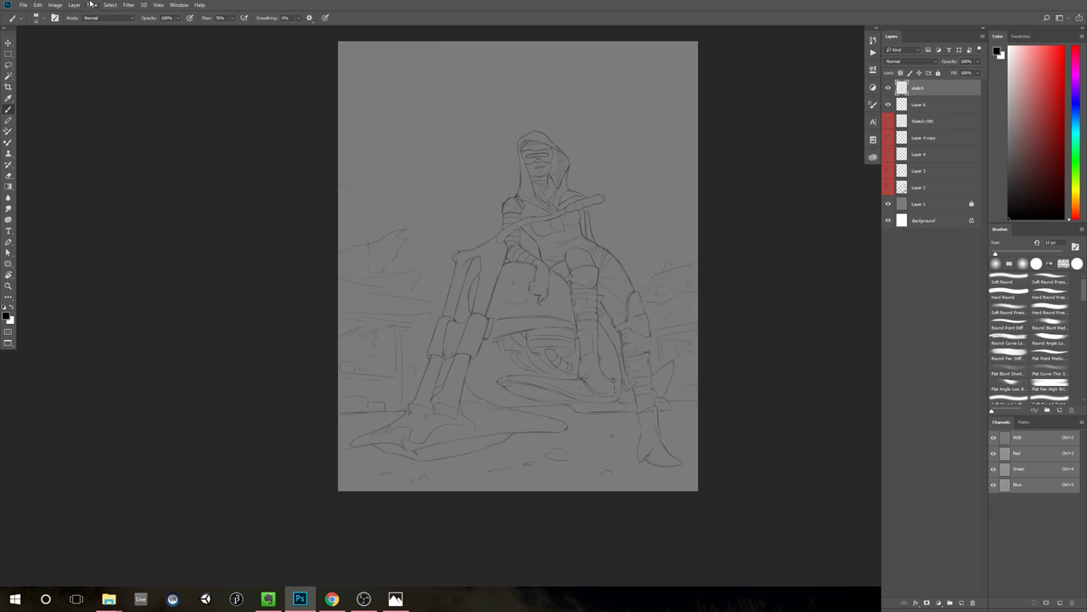
left_click(60, 4)
mouse_move(88, 82)
left_click(193, 115)
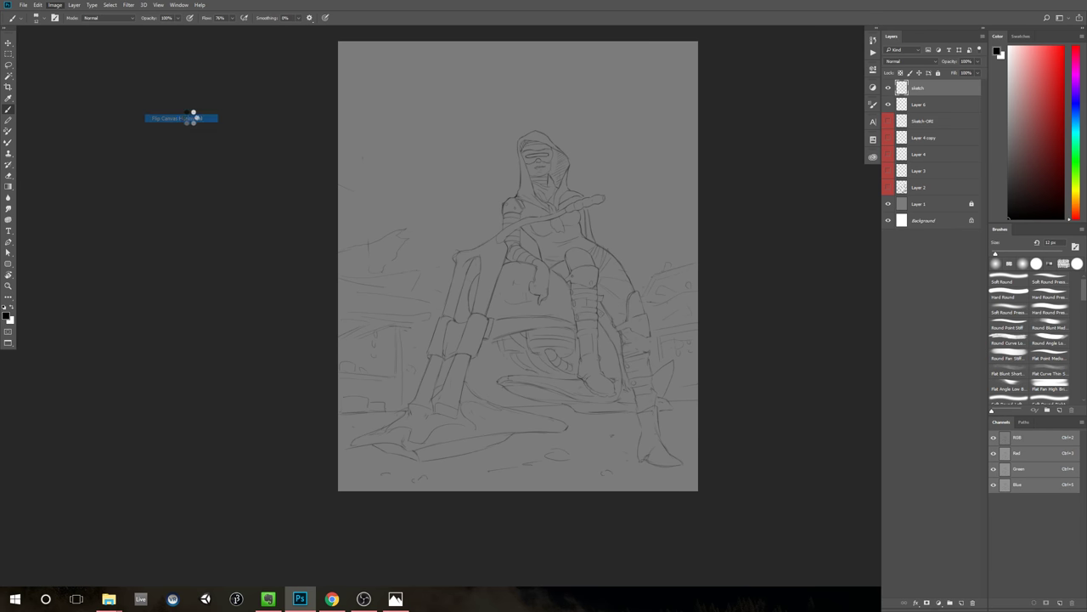
left_click_drag(667, 236, 689, 247)
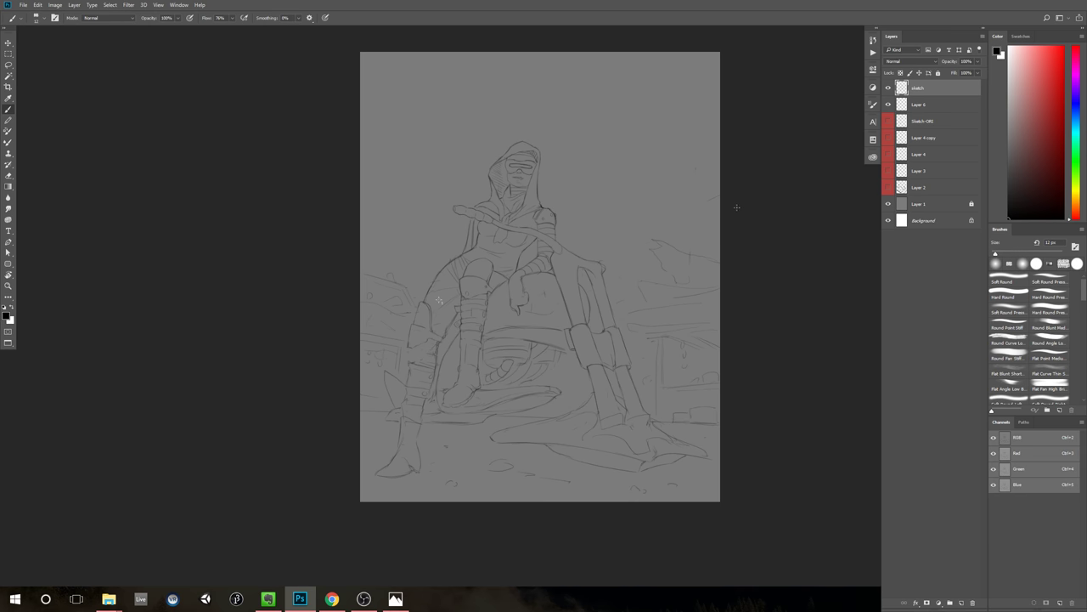
Step: Handwrite "BAD ASSERY!" above the hooded figure's head and underline it with a sweeping zigzag stroke
mouse_move(417, 111)
left_mouse_down()
mouse_move(431, 155)
mouse_move(454, 128)
mouse_move(508, 116)
mouse_move(547, 87)
mouse_move(568, 121)
left_mouse_up()
mouse_move(545, 197)
left_mouse_down()
mouse_move(629, 296)
mouse_move(629, 235)
left_mouse_up()
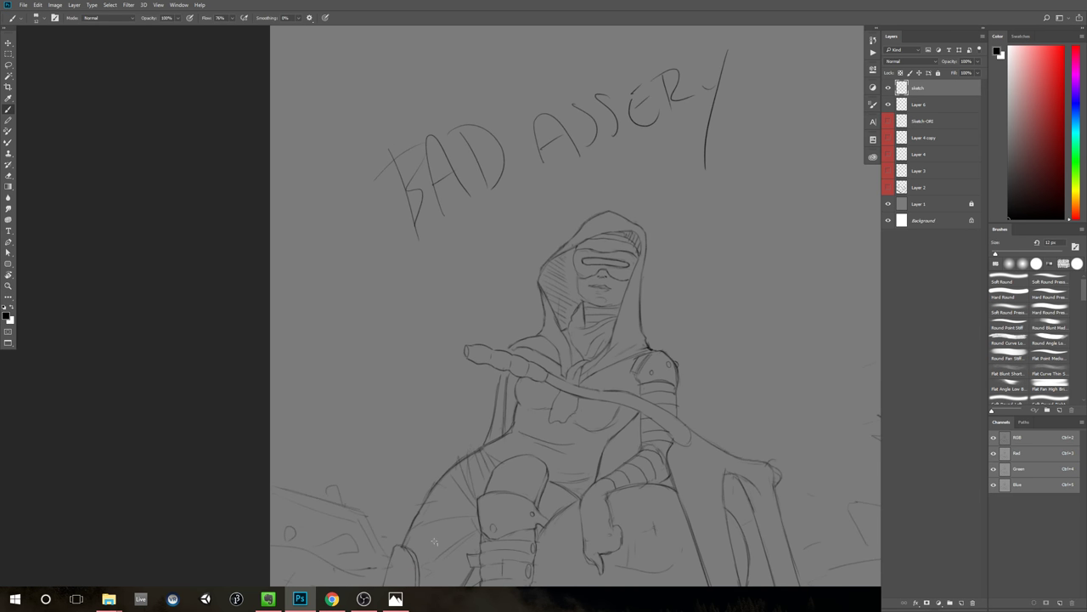
left_click_drag(394, 276, 753, 103)
left_click_drag(546, 226, 811, 145)
scroll(811, 144, "down", 1)
left_click_drag(765, 62, 763, 112)
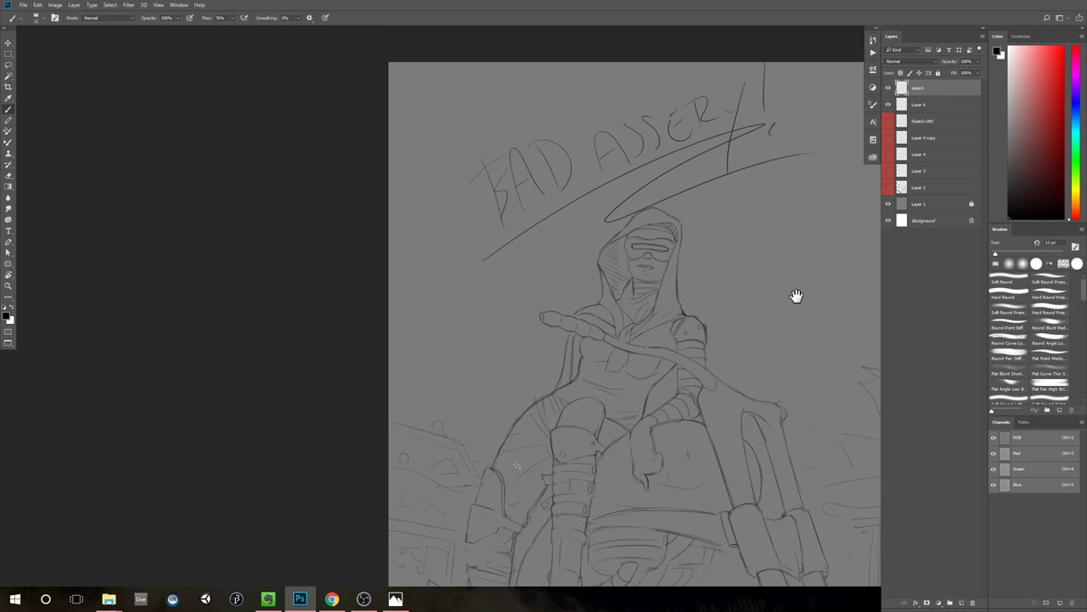
Step: Examine the mirrored composition with its lettering, both as a whole and close to the figure's upper body
left_click_drag(796, 297, 663, 286)
scroll(762, 294, "down", 2)
left_click_drag(762, 294, 734, 284)
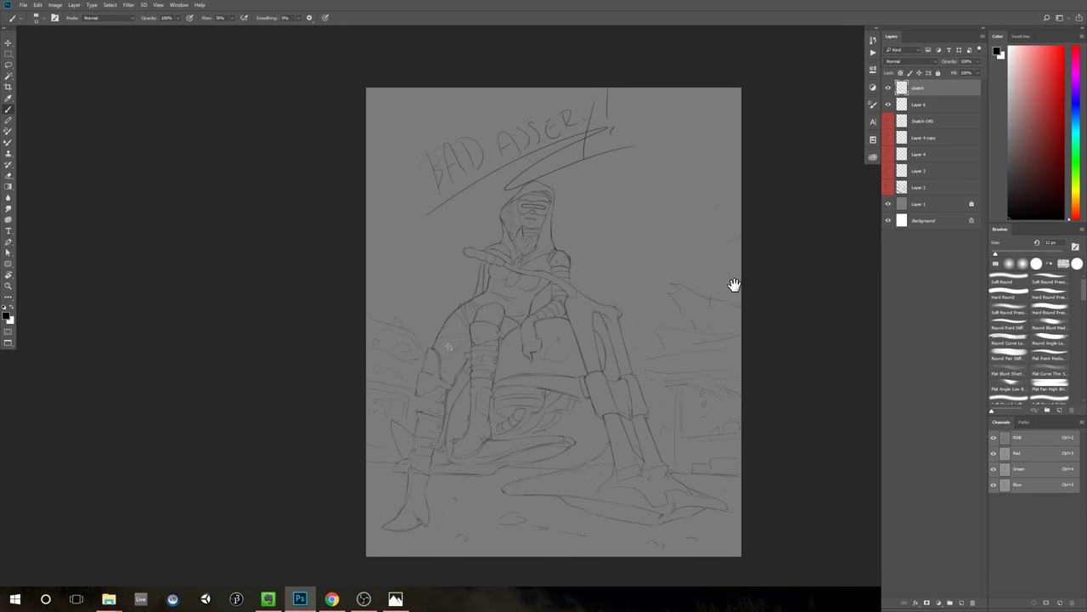
key("z")
left_click(776, 260, "alt")
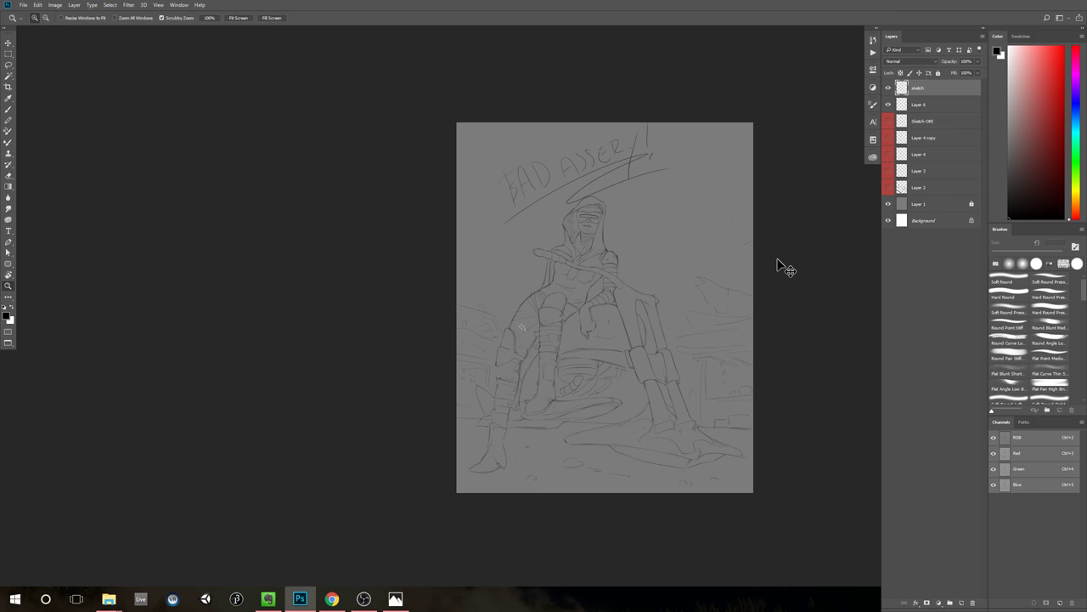
left_click(670, 202)
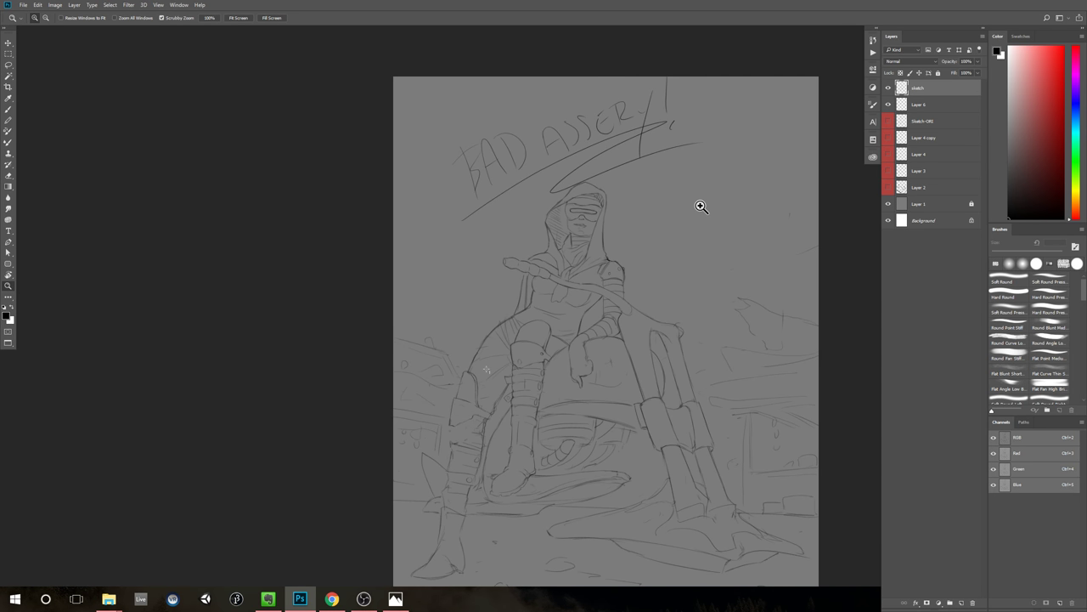
left_click_drag(649, 212, 686, 201)
left_click_drag(649, 206, 665, 254)
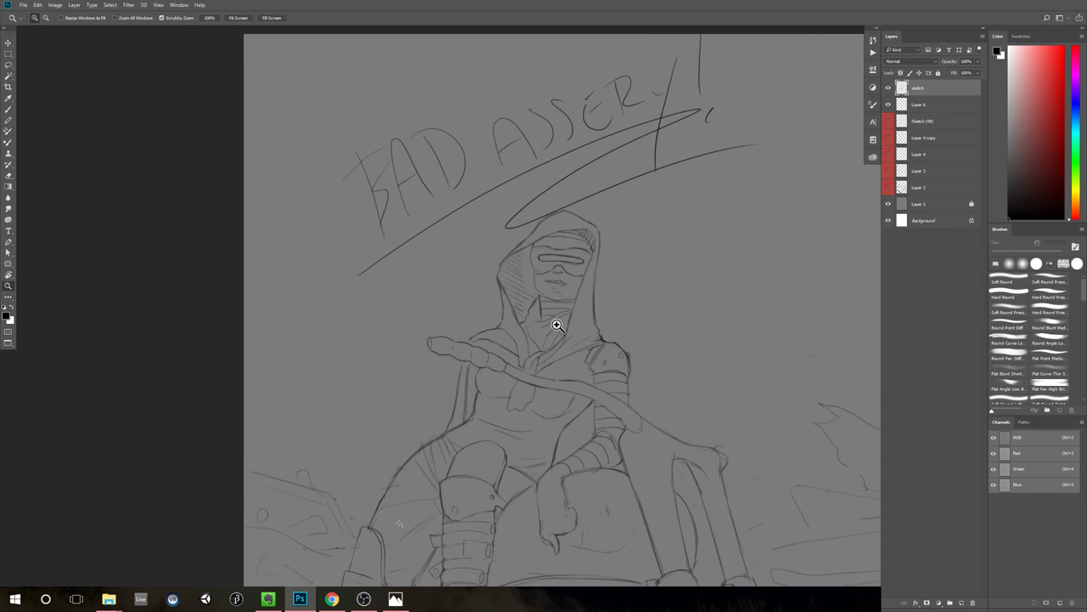
Step: Lasso the handwritten lettering above the hood, delete it with its underline, and clear the leftover stroke
key("ctrl+semicolon")
key("ctrl+semicolon")
key("l")
mouse_move(514, 238)
left_mouse_down()
mouse_move(574, 208)
mouse_move(694, 4)
mouse_move(355, 485)
left_mouse_up()
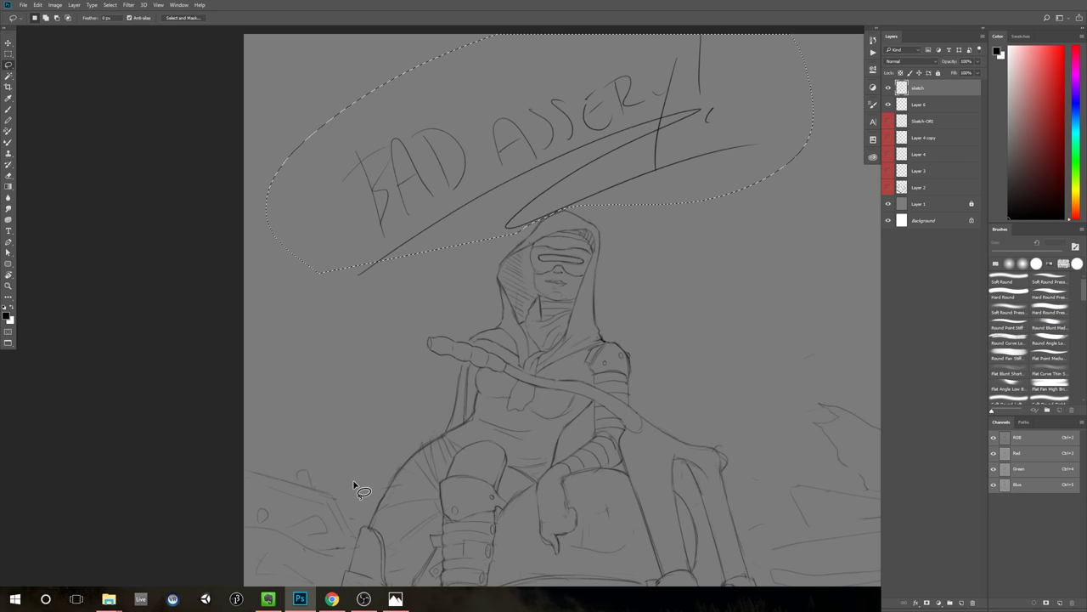
key("Delete")
key("ctrl+d")
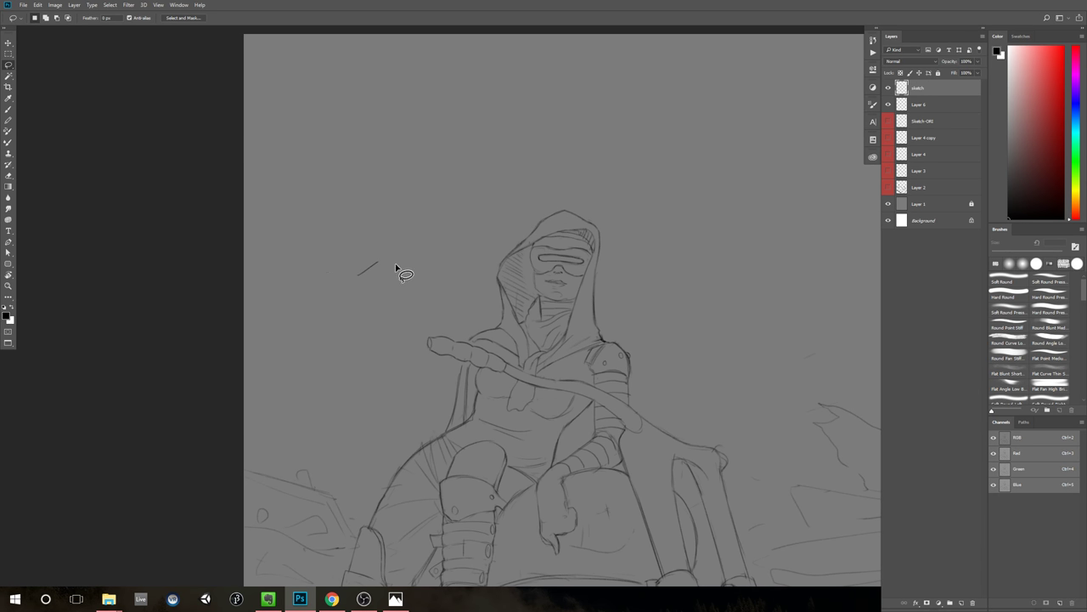
key("b")
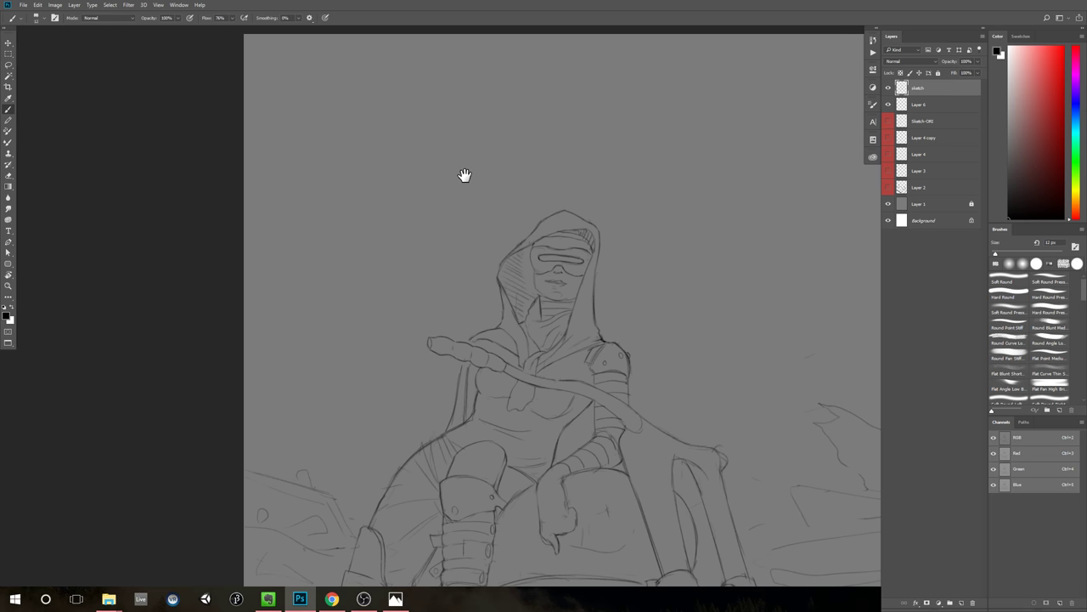
Step: Examine the mirrored figure's overall pose and proportions, then its legs and weapon at closer range
left_click_drag(617, 485, 624, 284)
left_click_drag(476, 375, 572, 283)
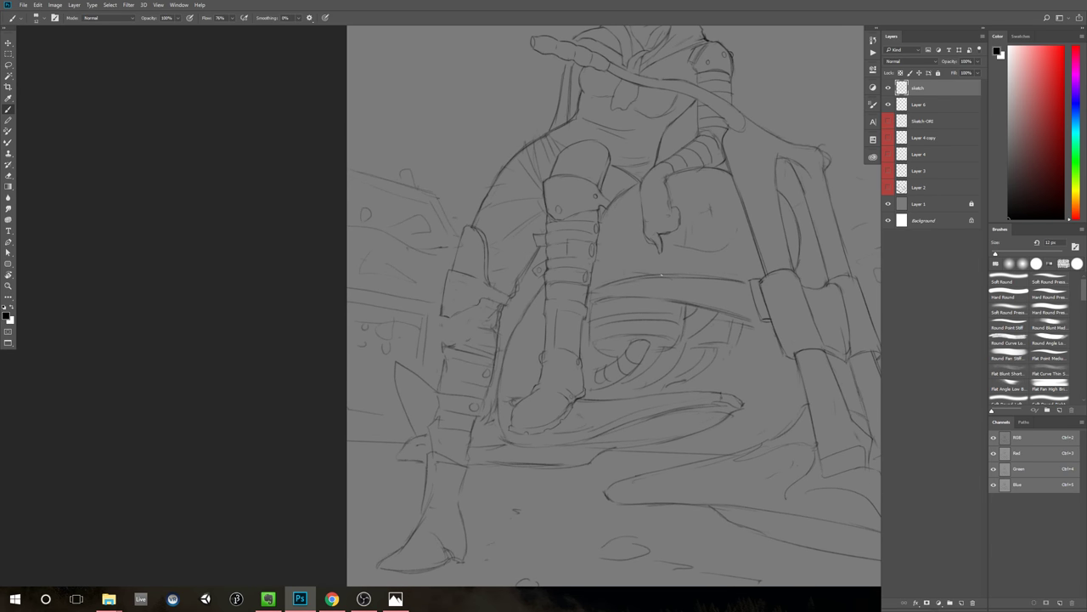
scroll(662, 275, "down", 5)
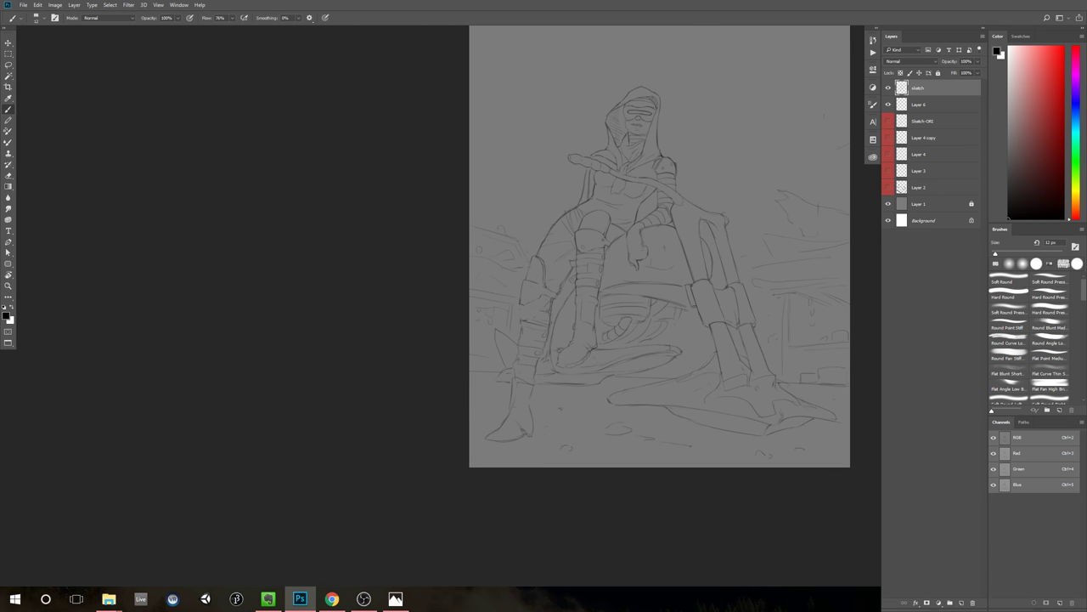
left_click_drag(797, 251, 768, 276)
left_click_drag(781, 274, 766, 273)
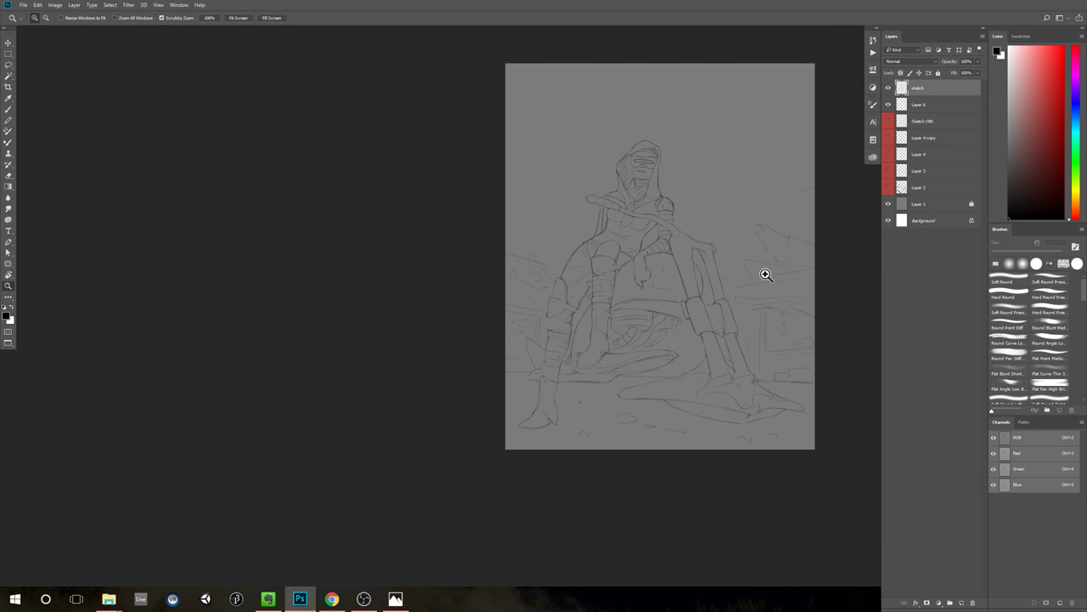
left_click_drag(572, 324, 601, 314)
left_click_drag(701, 277, 644, 304)
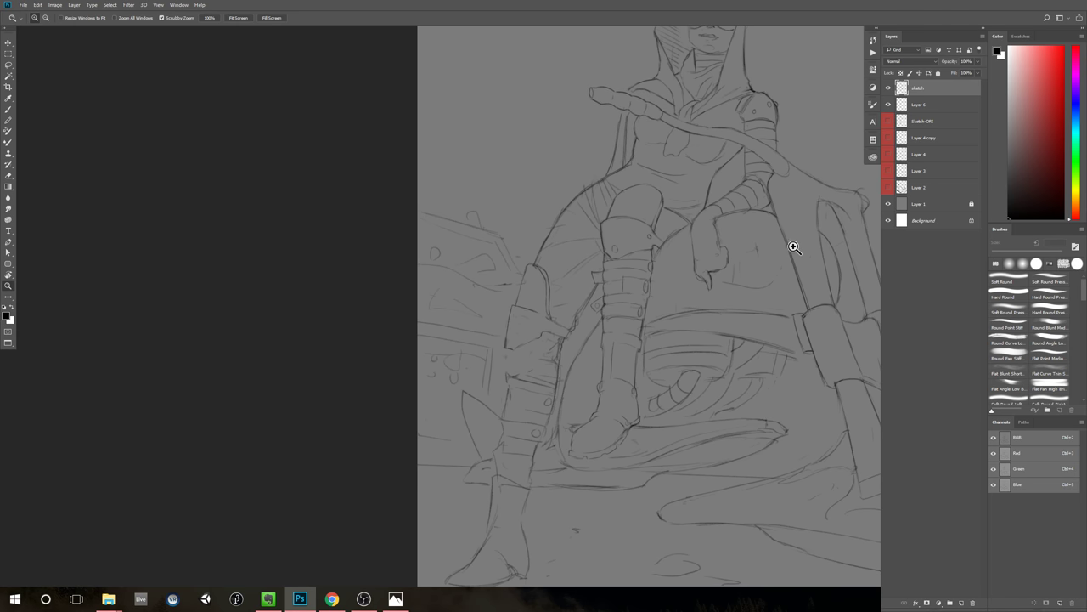
scroll(731, 260, "left", 6)
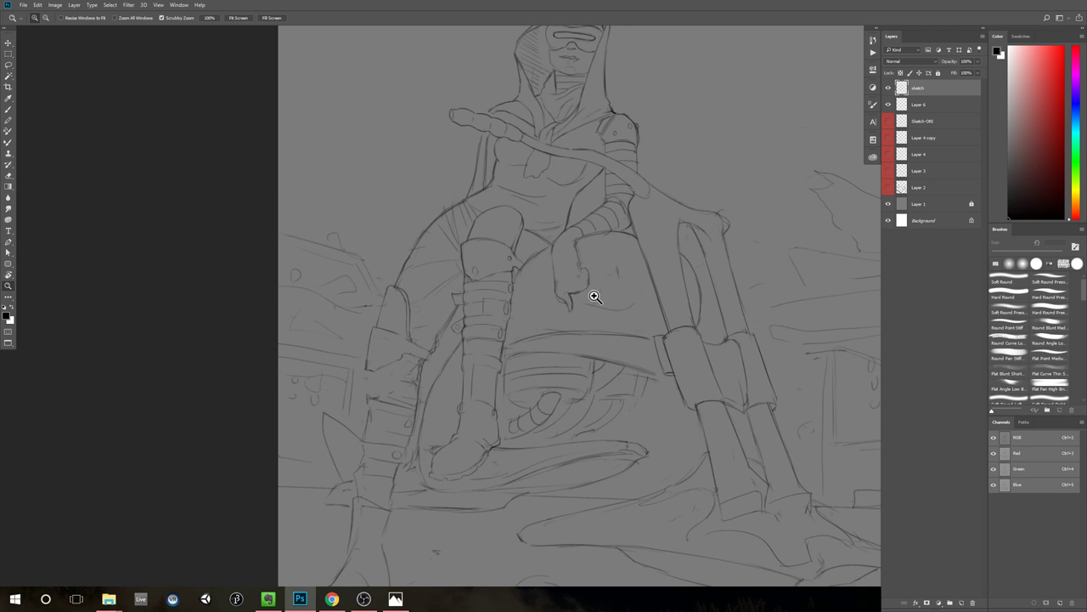
Step: Erase the broken lines below the extended leg's knee pad and redraw the outer edge of the upper shin guard
key("b")
left_click_drag(456, 368, 508, 347)
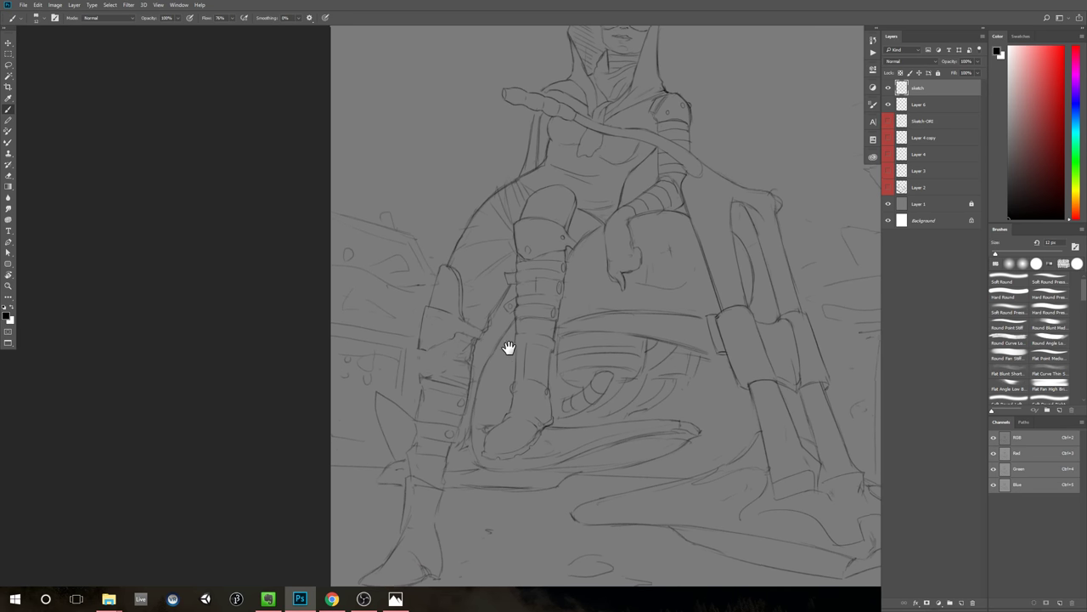
scroll(473, 357, "up", 1)
key("e")
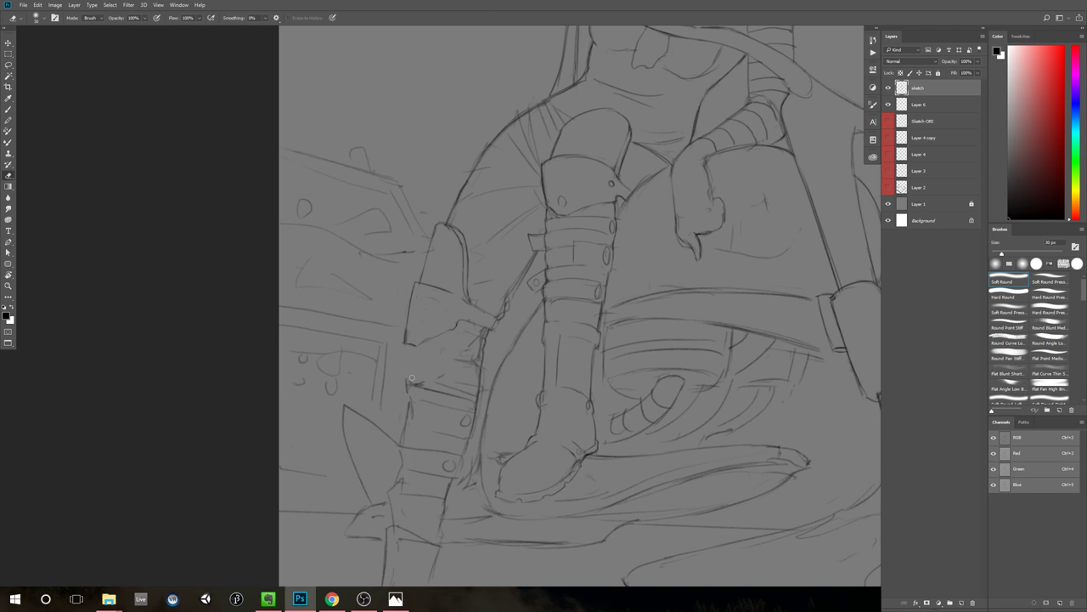
key("bracketright")
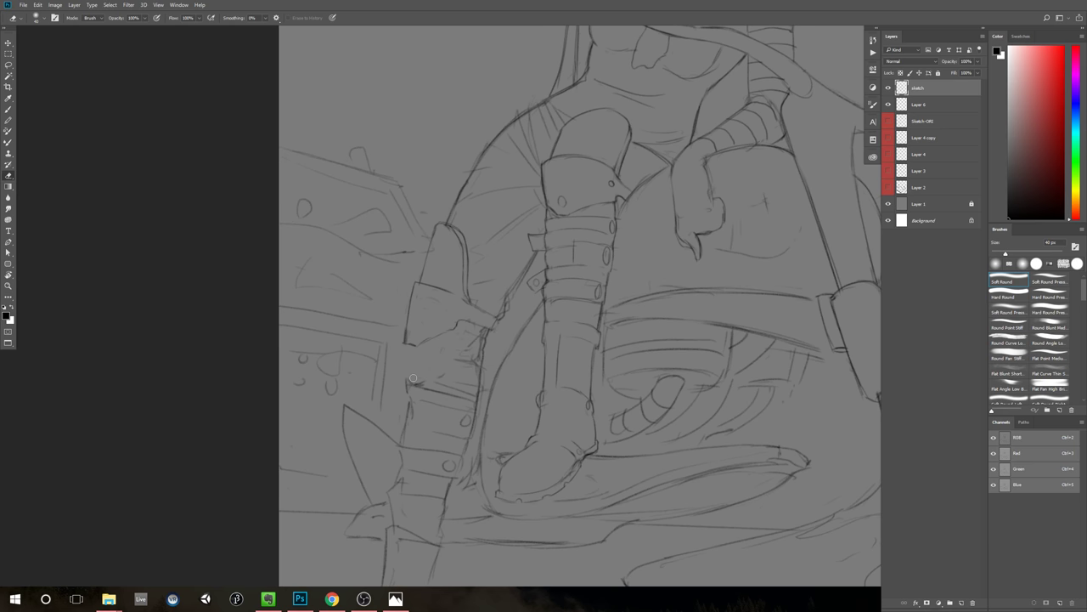
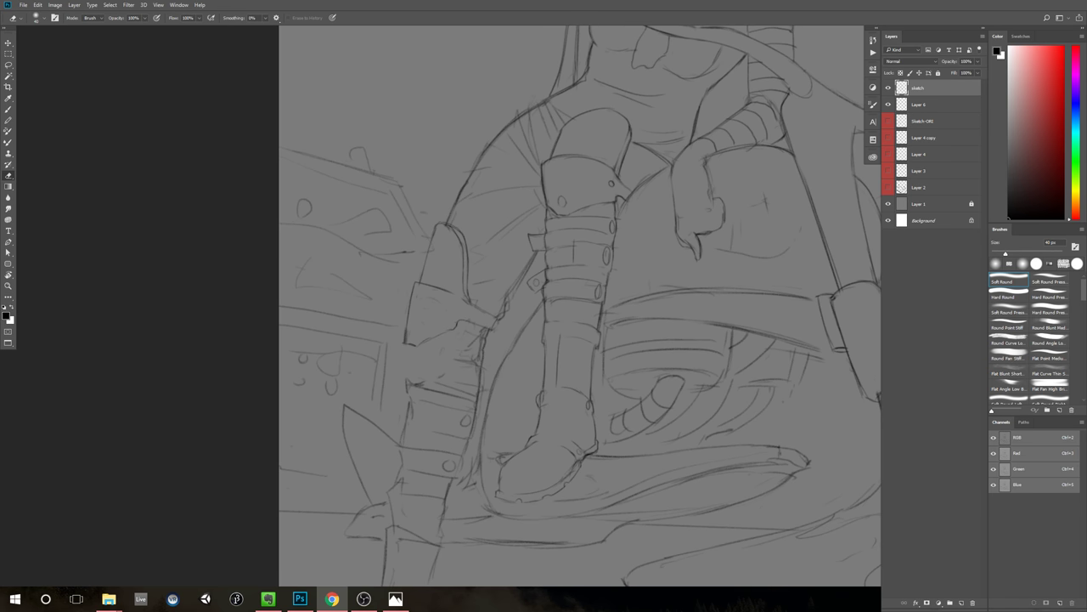
left_click(207, 389)
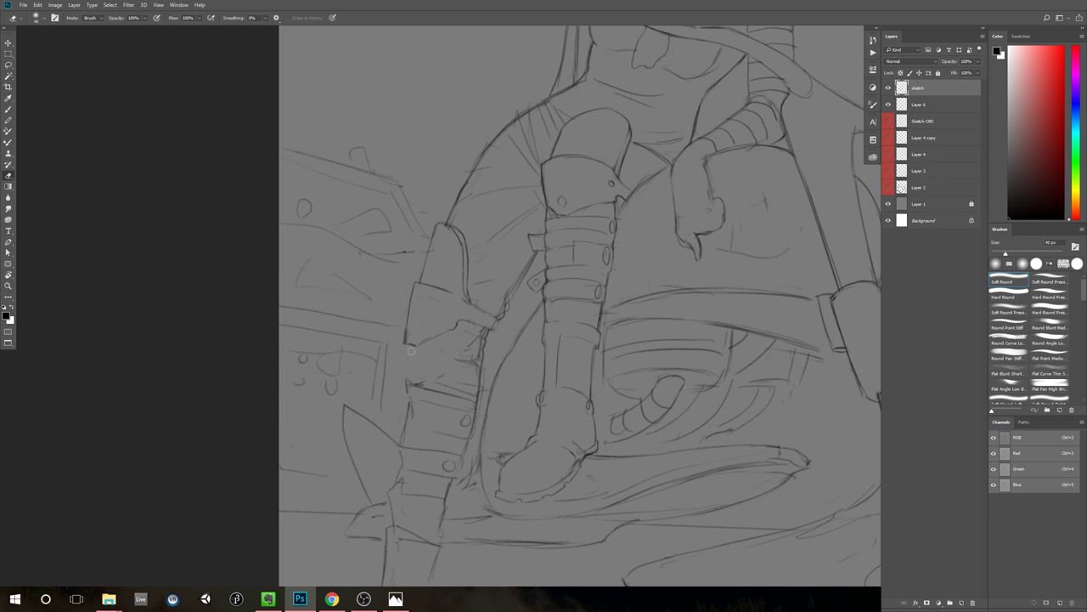
key("b")
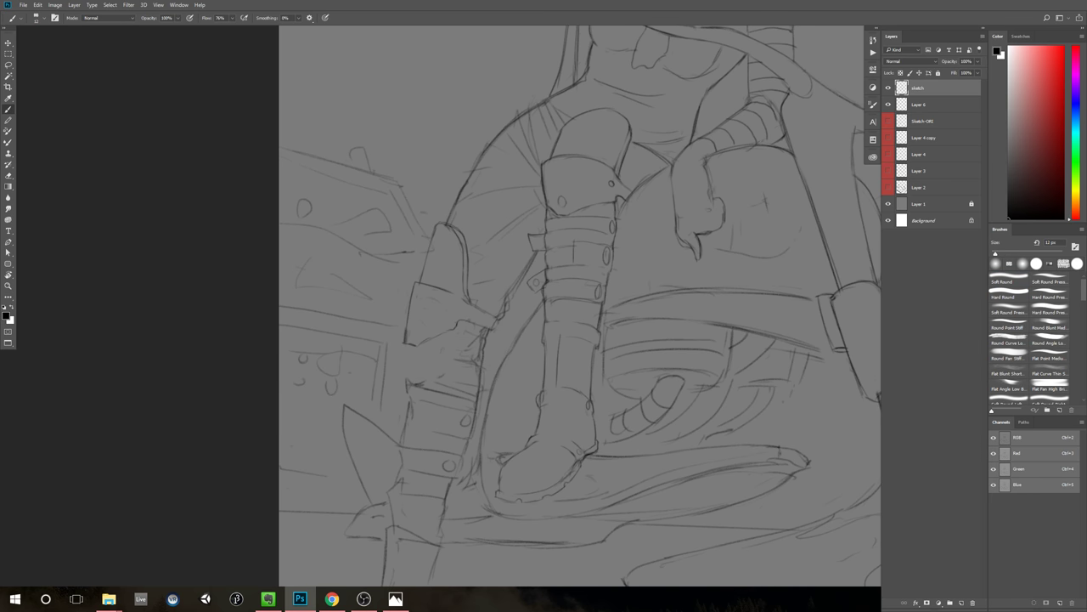
left_click_drag(410, 347, 407, 383)
key("e")
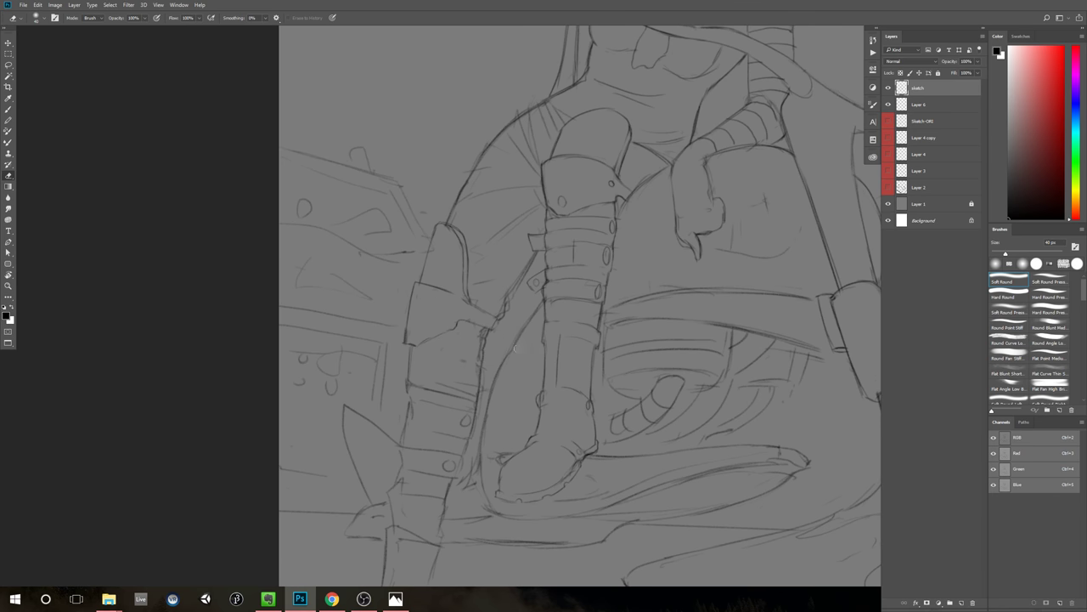
Step: Erase the extended leg's rough outer shin contour and draw a new armour band across the shin below the knee pad
left_click_drag(586, 363, 503, 276)
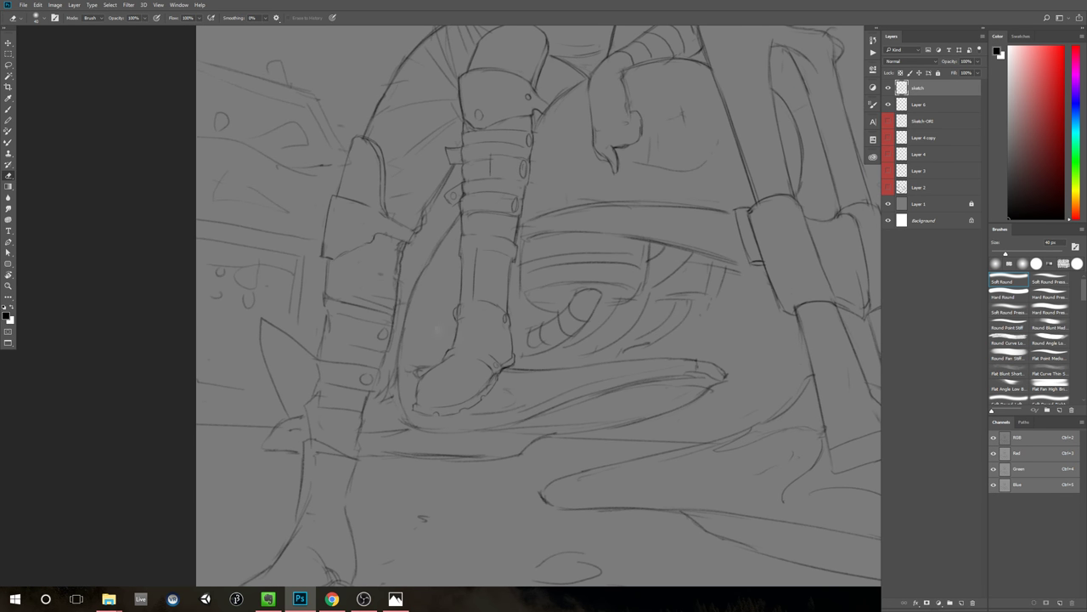
key("b")
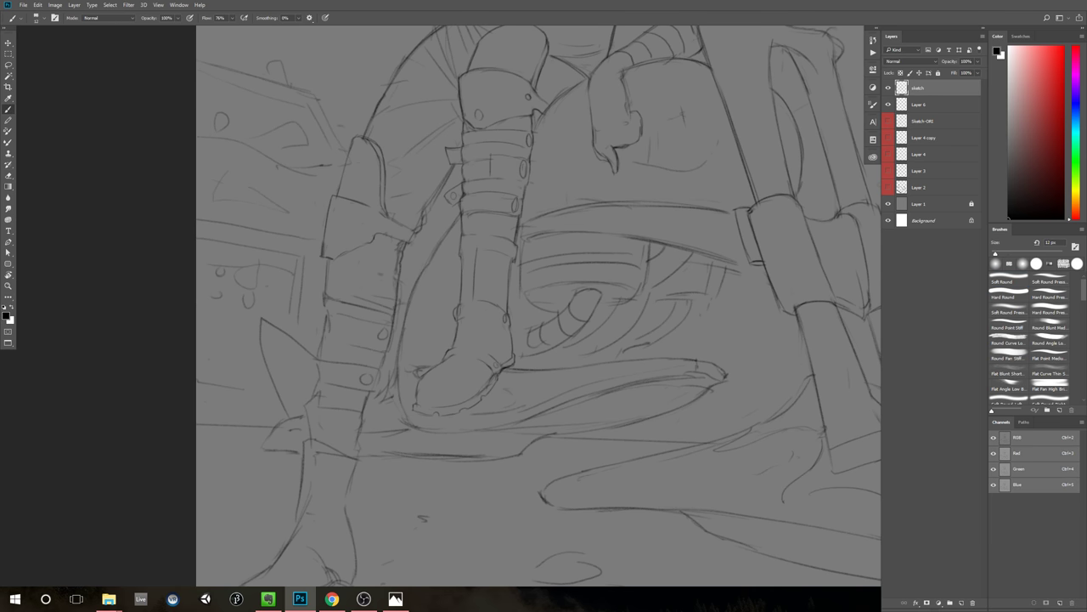
mouse_move(329, 306)
left_mouse_down()
mouse_move(327, 338)
mouse_move(331, 284)
mouse_move(325, 362)
mouse_move(354, 304)
left_mouse_up()
key("e")
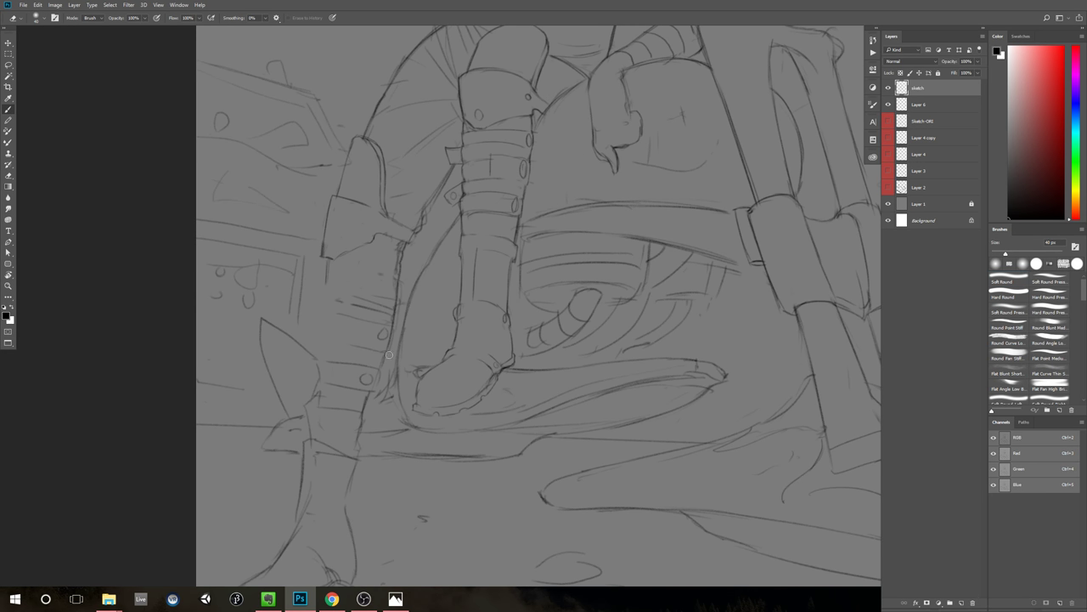
key("b")
left_click_drag(392, 306, 383, 299)
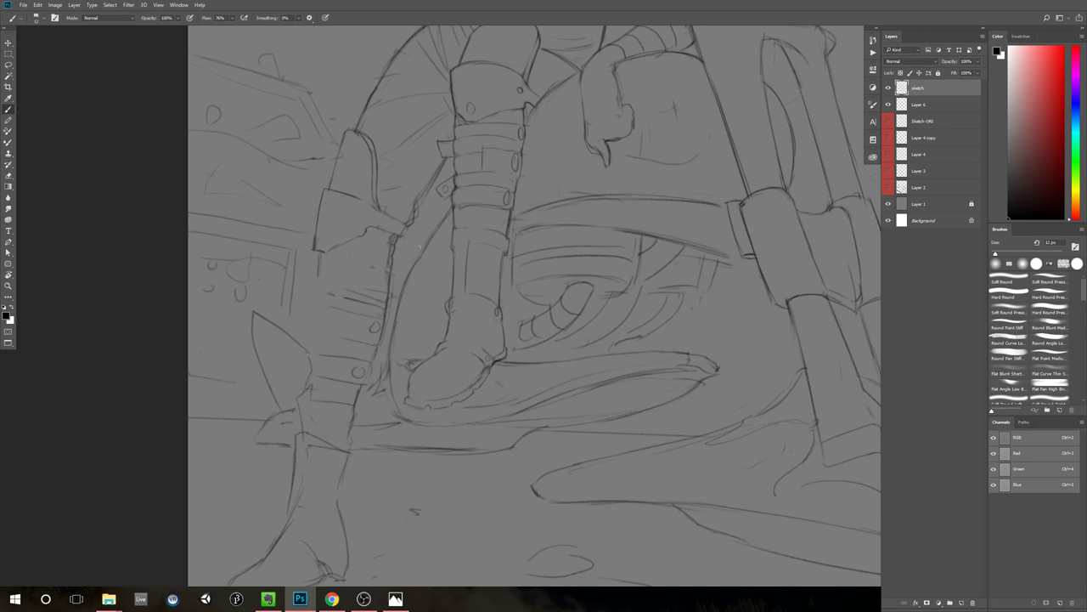
key("e")
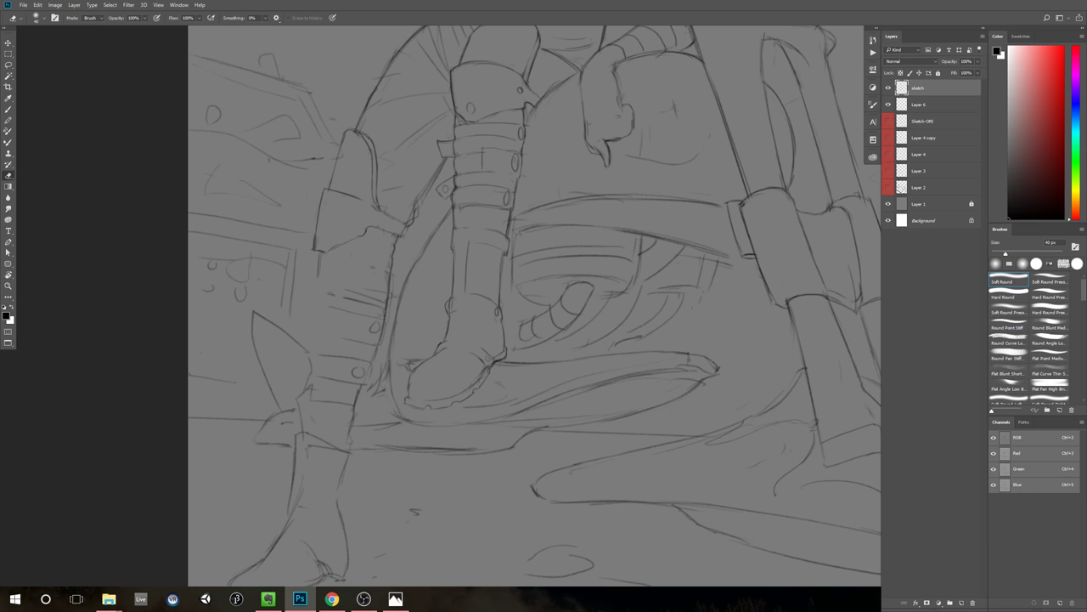
key("b")
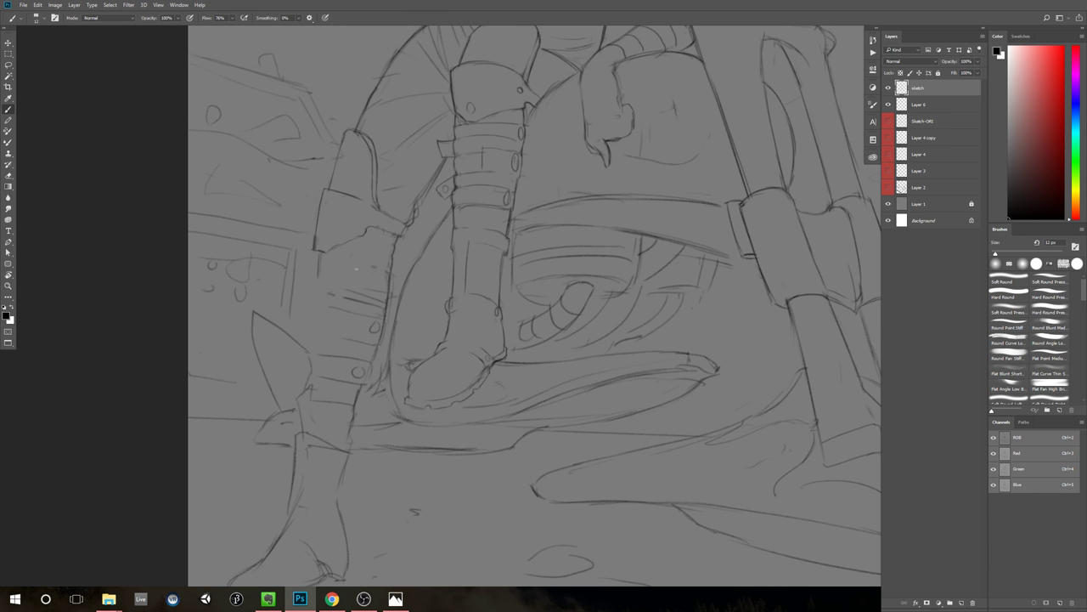
left_click_drag(321, 264, 393, 273)
Step: Erase the stray strap lines on the extended leg's shin and redraw the bands as evenly spaced curves
key("r")
left_click_drag(723, 235, 711, 151)
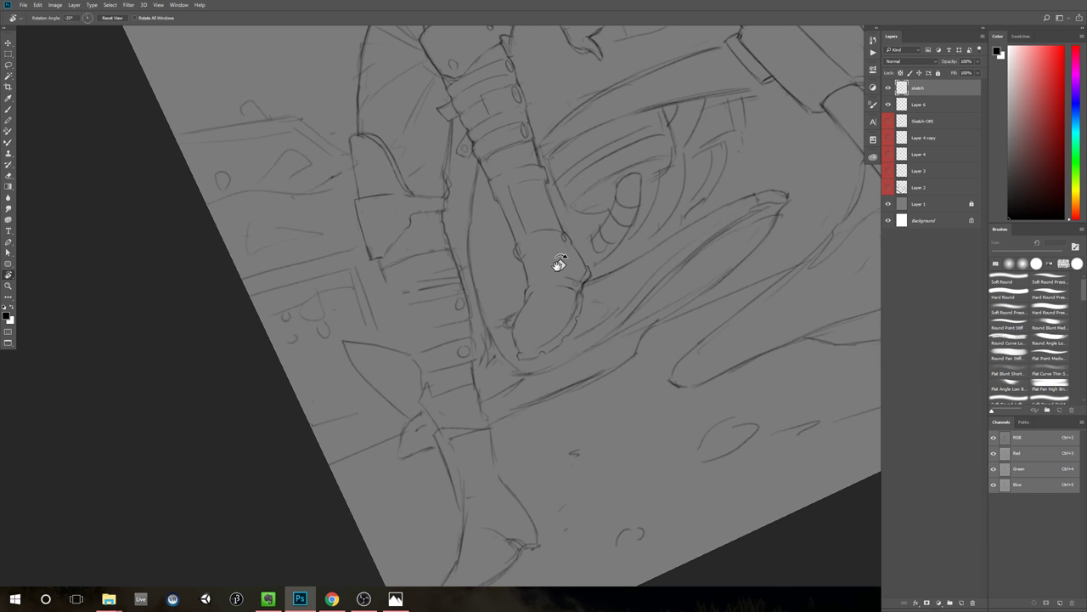
scroll(595, 212, "down", 3)
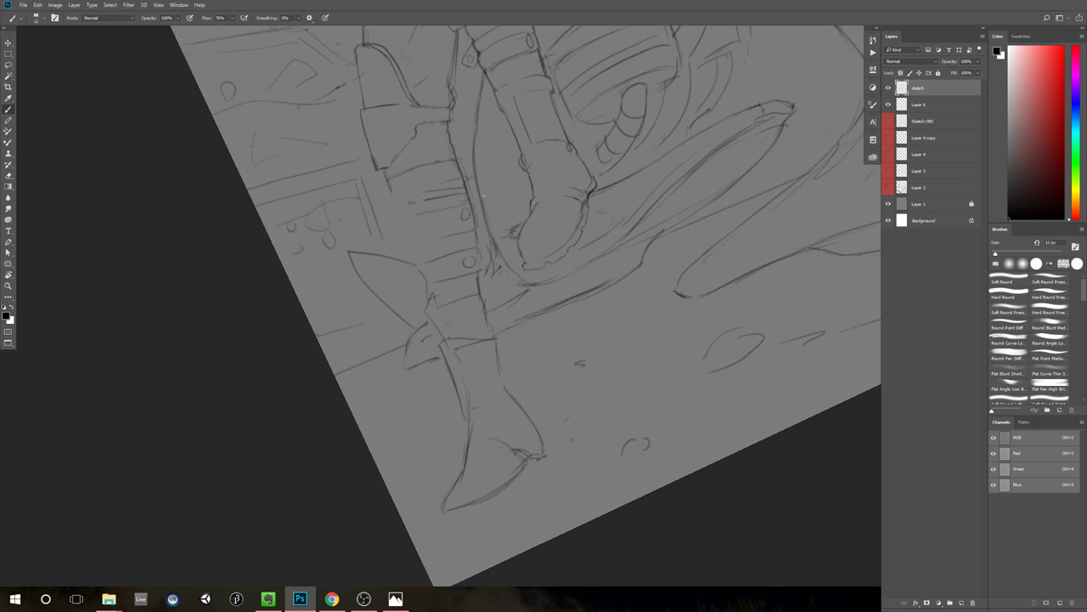
key("e")
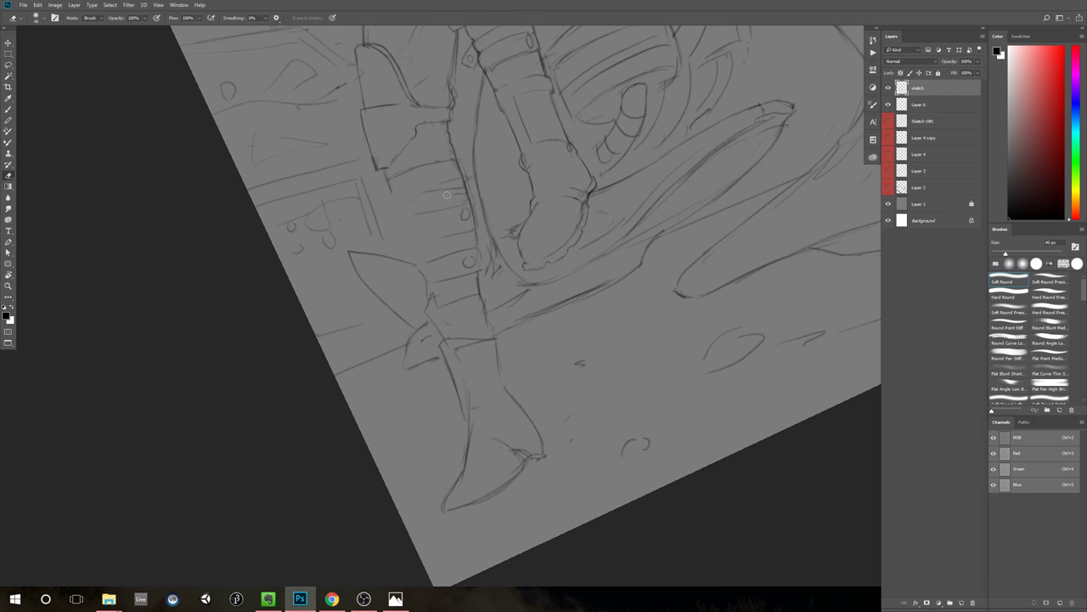
scroll(426, 211, "up", 2)
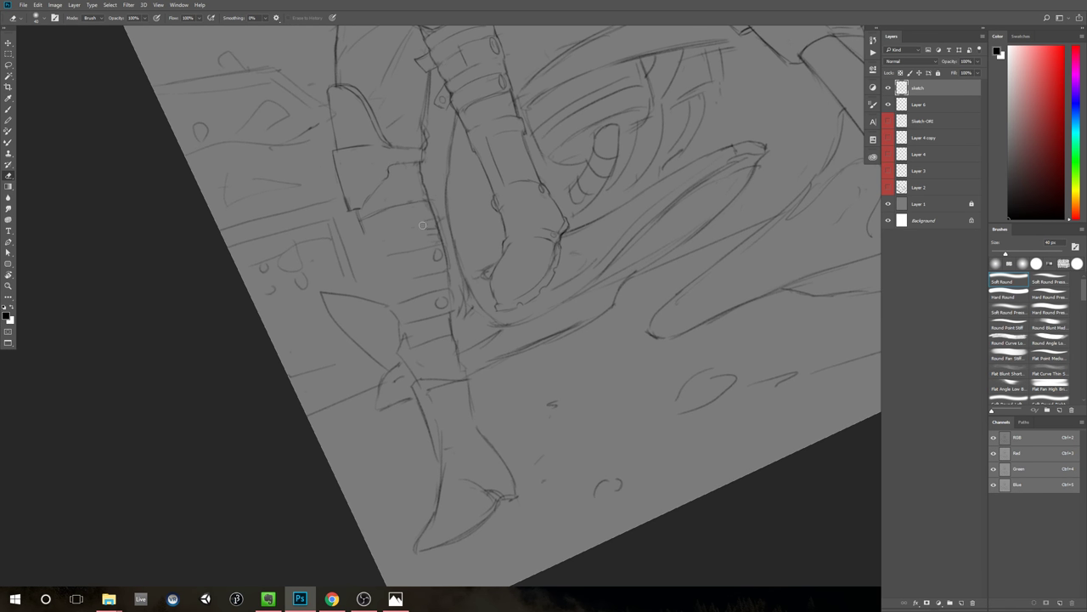
key("b")
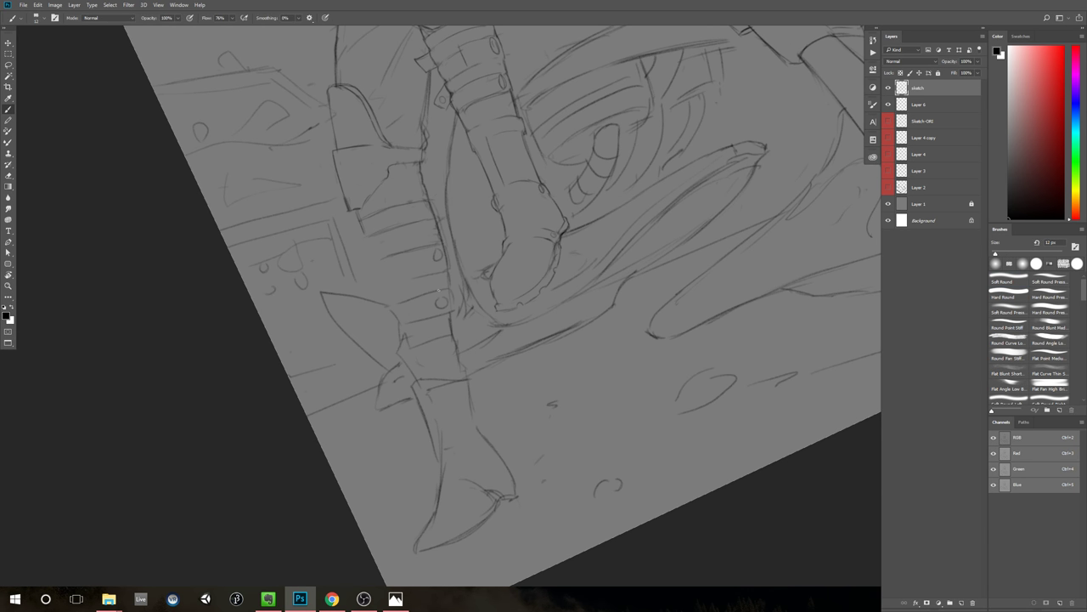
Step: Draw the ankle cuff line and the outer contour of the extended leg's shin guard, correcting stray strokes
scroll(473, 274, "up", 1)
scroll(469, 393, "up", 1)
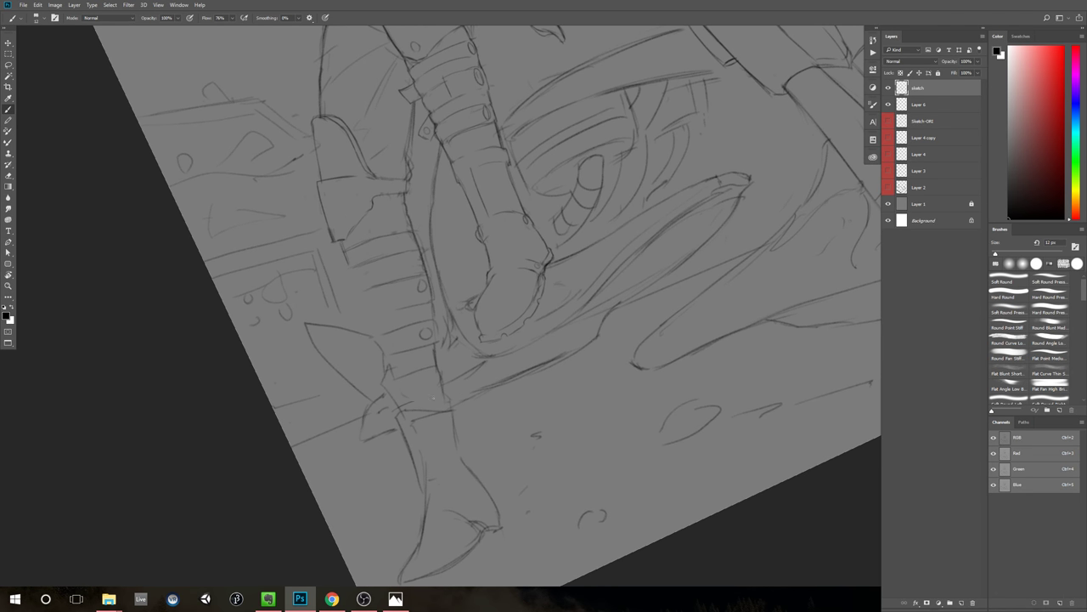
left_click_drag(410, 401, 435, 397)
key("e")
key("b")
key("ctrl+z")
left_click_drag(347, 254, 377, 358)
mouse_move(363, 299)
left_mouse_down()
mouse_move(397, 393)
mouse_move(384, 398)
mouse_move(397, 406)
left_mouse_up()
key("e")
key("b")
left_click_drag(469, 343, 452, 362)
Step: Examine the upright composition as a whole, comparing the proportions of the figure's two lower legs
key("r")
left_click_drag(581, 183, 575, 276)
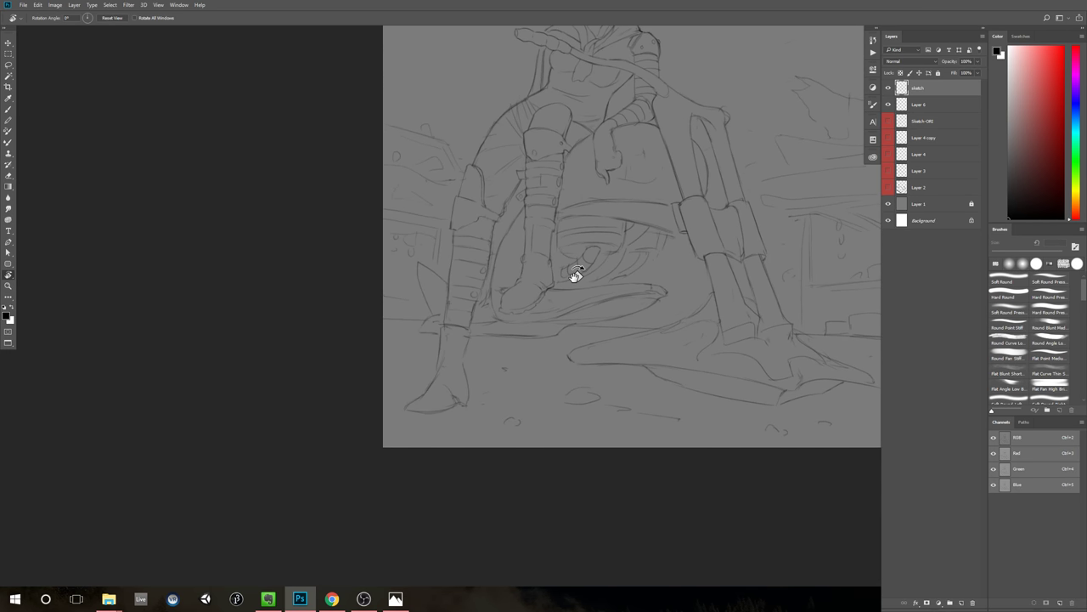
left_click_drag(711, 170, 660, 197)
left_click_drag(706, 177, 674, 221)
left_click_drag(671, 210, 696, 199)
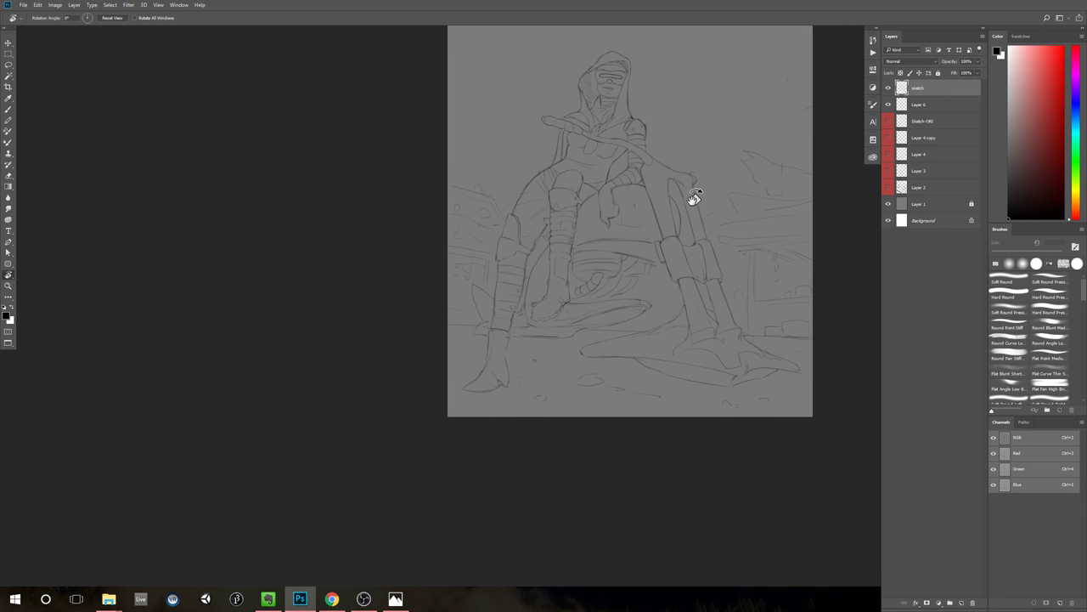
key("z")
left_click(548, 282)
key("r")
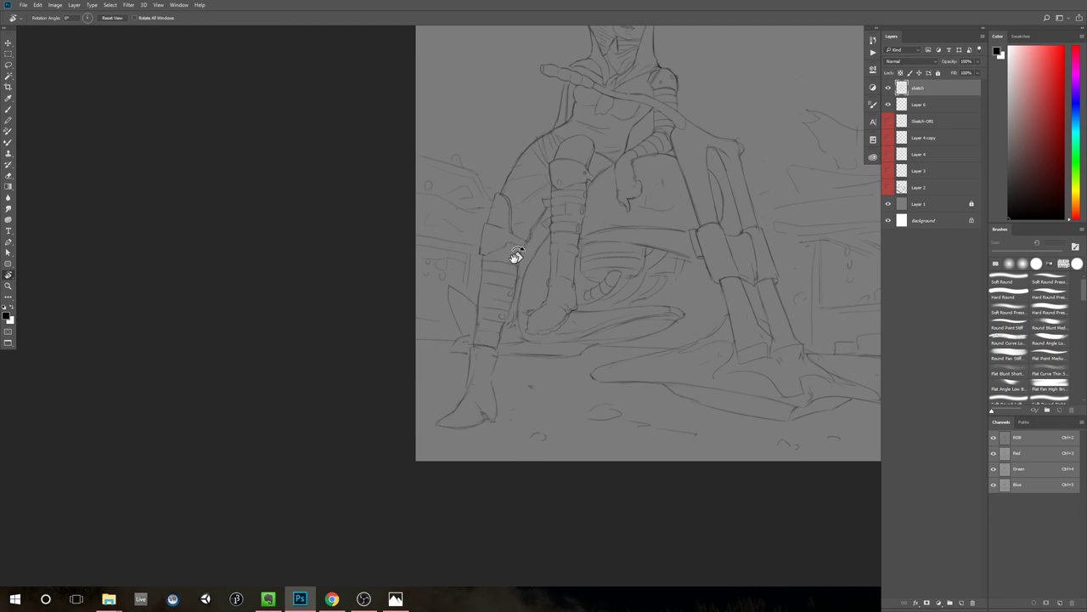
Step: Try length guide strokes down both shins directly on the sketch layer, and undo them
key("b")
left_click_drag(518, 247, 501, 348)
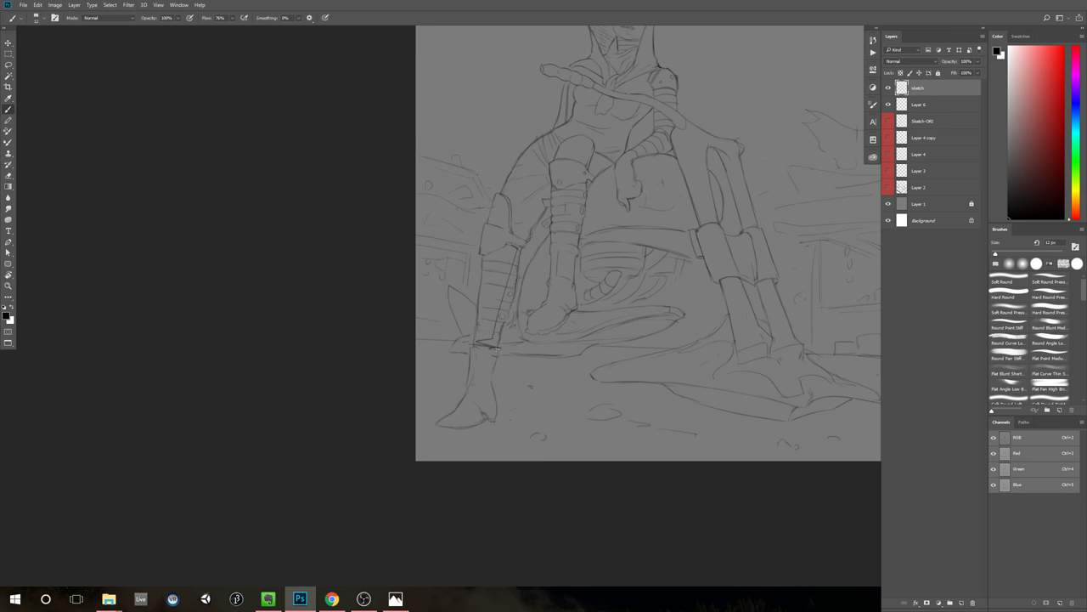
left_click_drag(572, 181, 562, 298)
left_click_drag(767, 225, 695, 270)
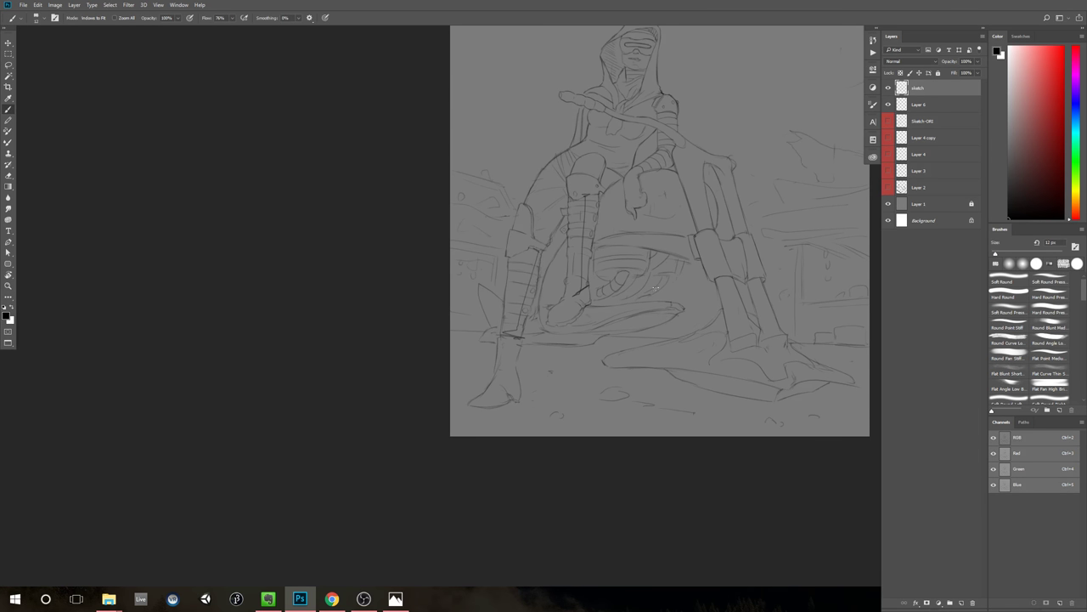
key("ctrl+alt+z")
key("ctrl+alt+z")
key("ctrl+alt+z")
key("ctrl+alt+z")
Step: Add a new layer above the sketch and choose red as the drawing colour
left_click_drag(646, 284, 655, 309)
left_click_drag(649, 293, 665, 286)
key("b")
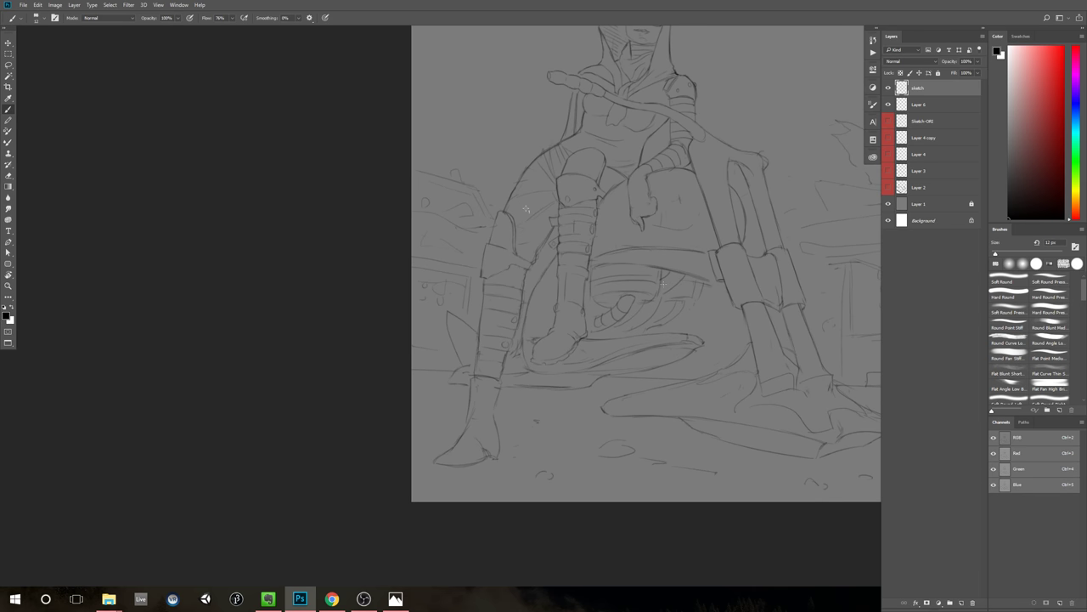
left_click_drag(782, 169, 705, 209)
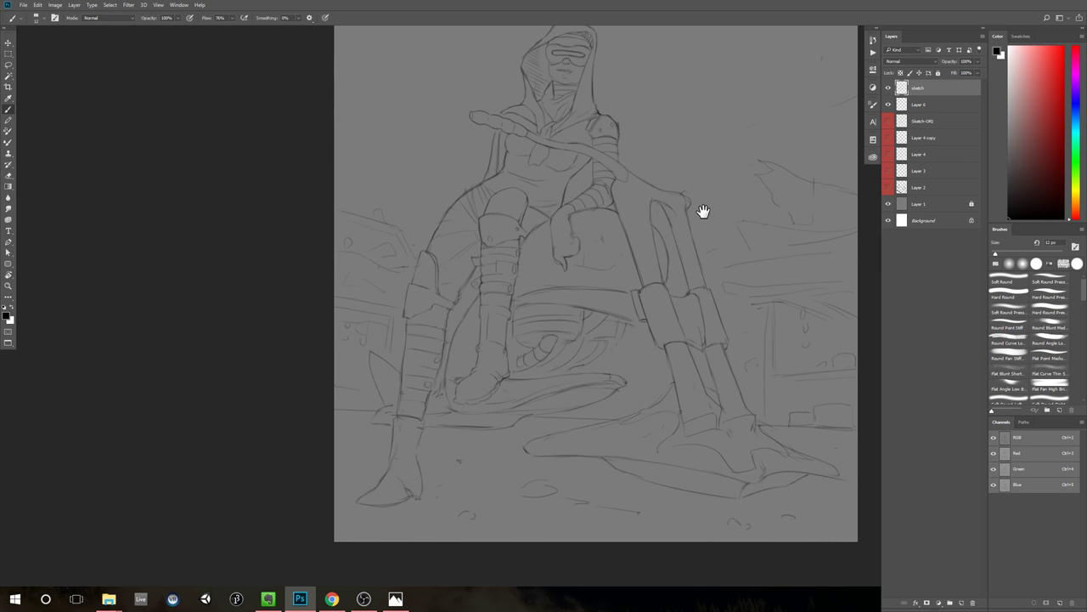
key("ctrl+shift+n")
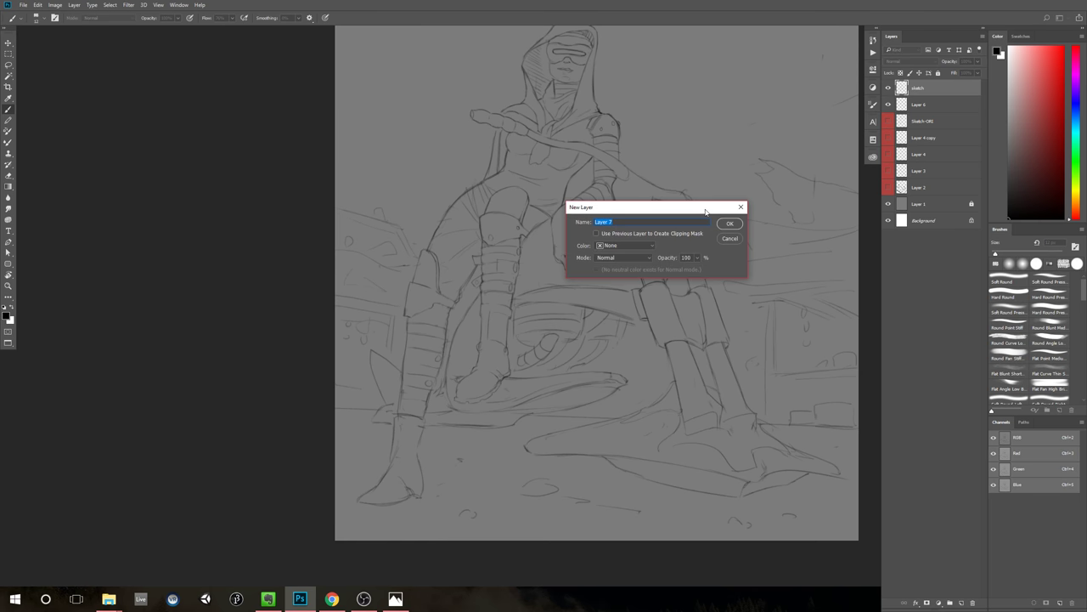
key("Return")
left_click(1048, 73)
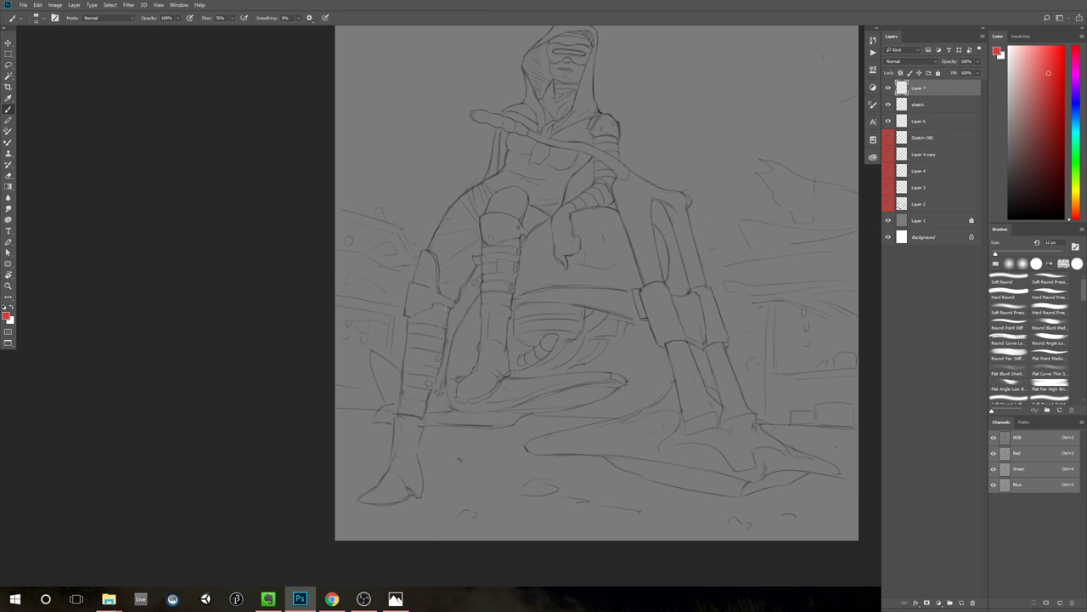
Step: Enlarge the brush to 30 px and draw a red measuring line with end marks down the raised leg's shin armour, undoing trial strokes
left_click_drag(577, 295, 525, 318)
left_click_drag(652, 270, 629, 283)
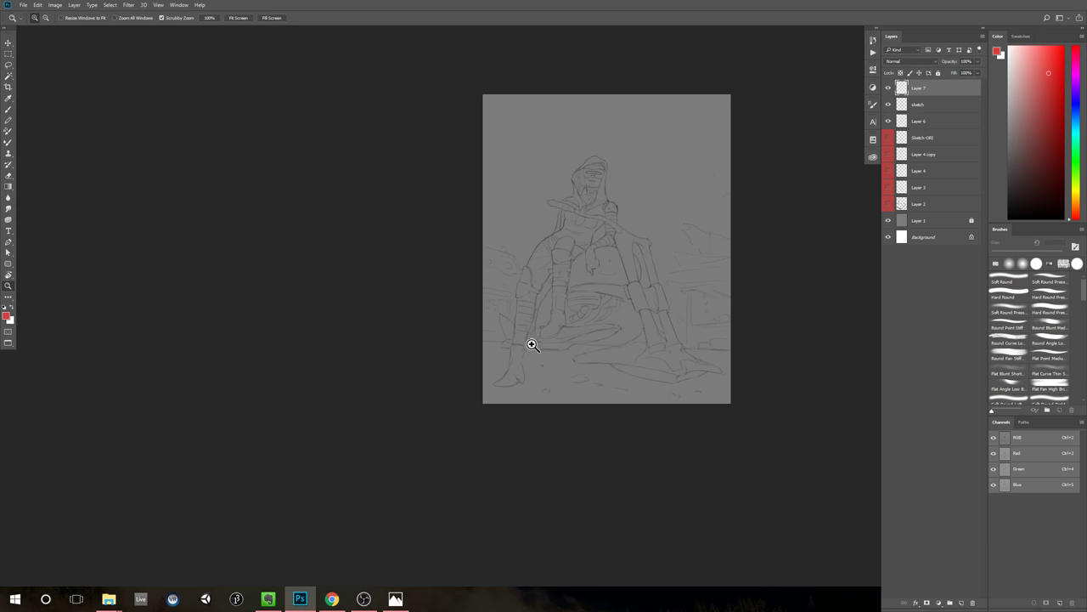
left_click_drag(529, 342, 561, 335)
scroll(608, 316, "up", 1)
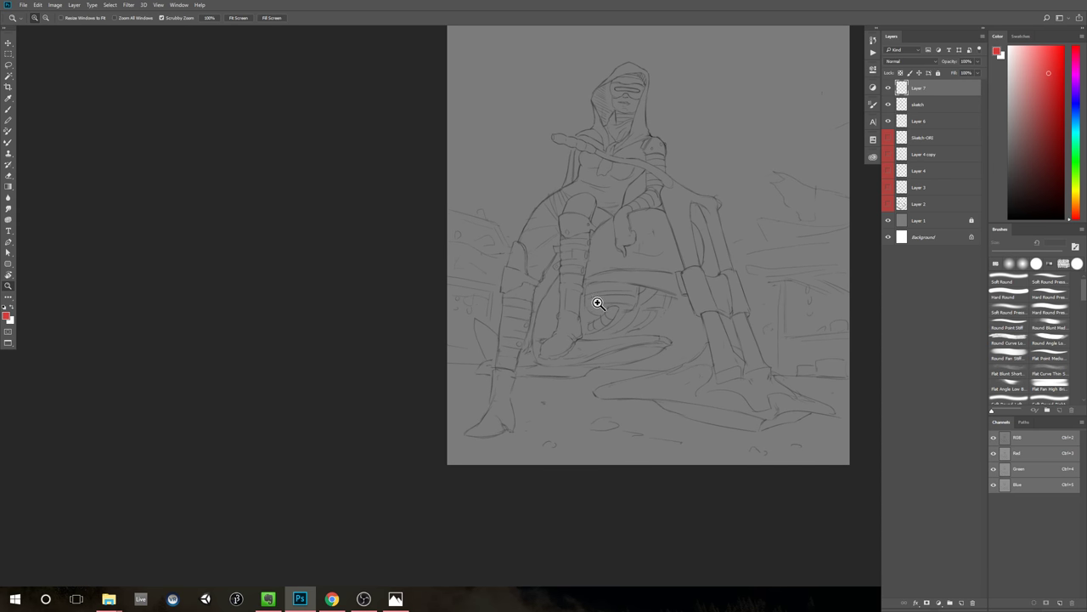
key("b")
key("ctrl+z")
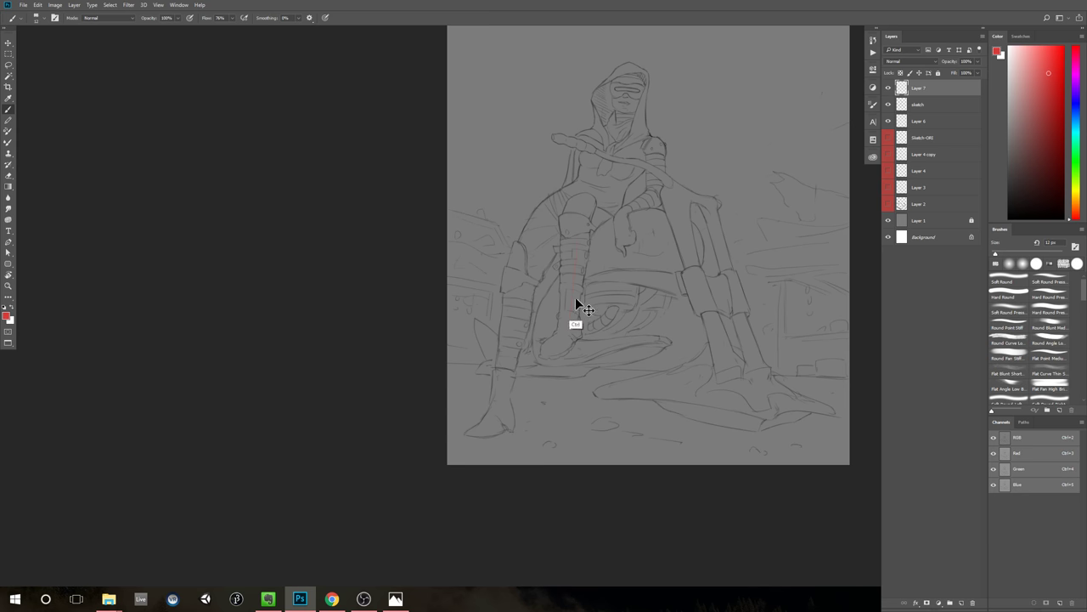
key("bracketright")
key("bracketright")
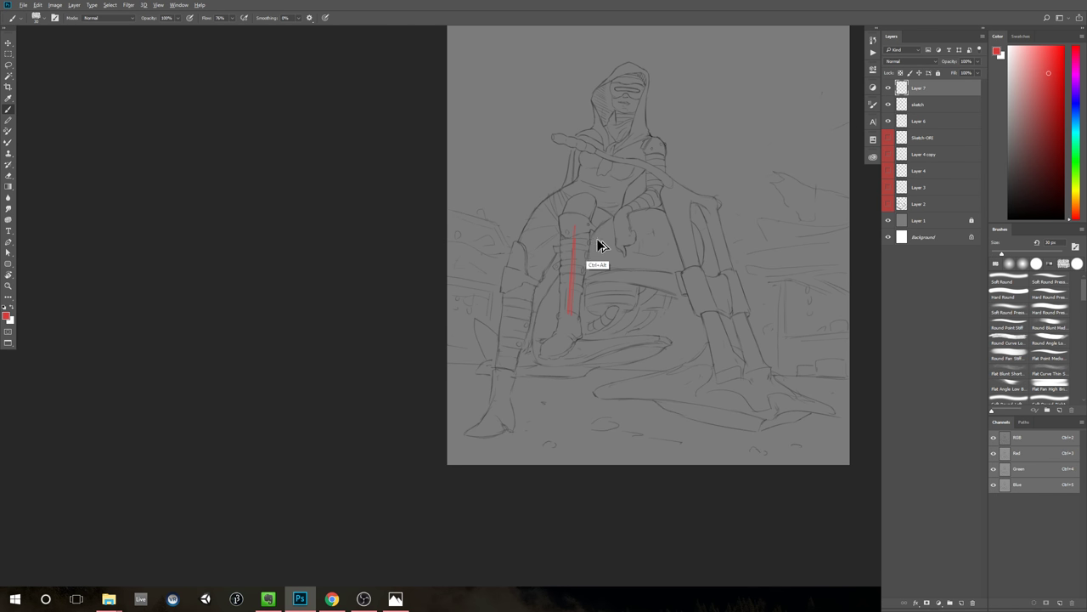
key("ctrl+alt+z")
key("ctrl+alt+z")
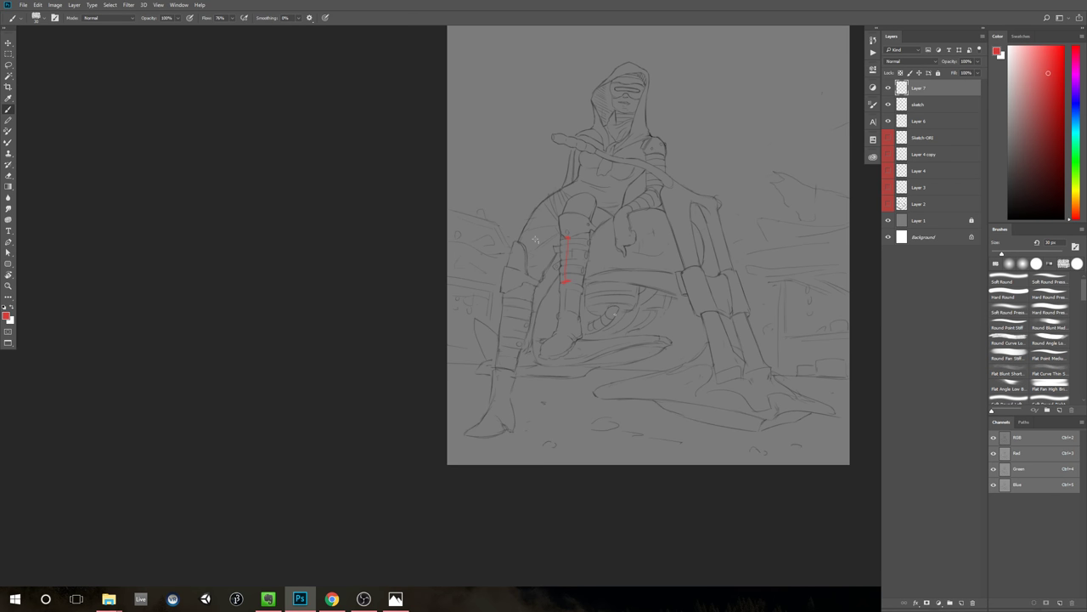
Step: Duplicate the red measuring line, move the copy onto the extended leg's shin, and reselect the sketch layer
key("ctrl+j")
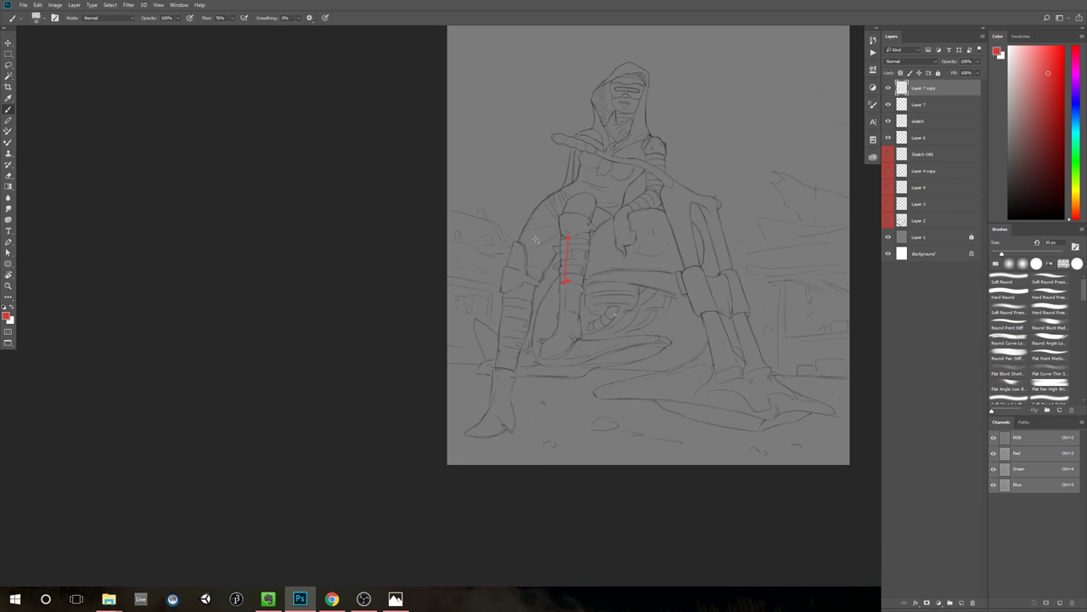
key("ctrl+t")
mouse_move(567, 274)
left_mouse_down()
mouse_move(508, 328)
mouse_move(651, 243)
left_mouse_up()
key("Return")
key("b")
left_click(924, 121)
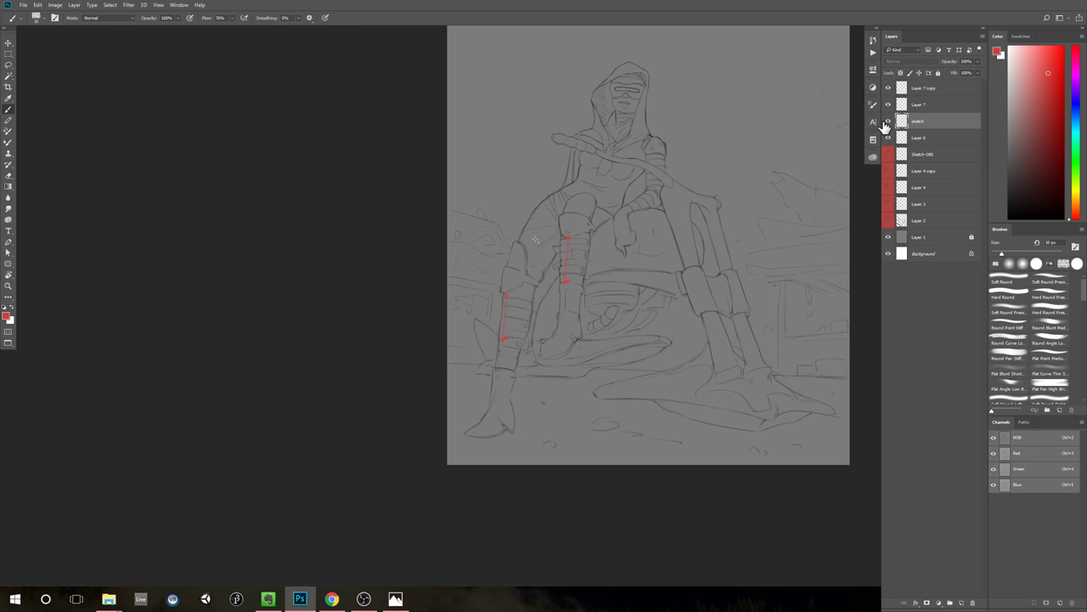
Step: Lasso the extended leg's ankle and boot on the sketch layer and move them up toward the shin armour
key("l")
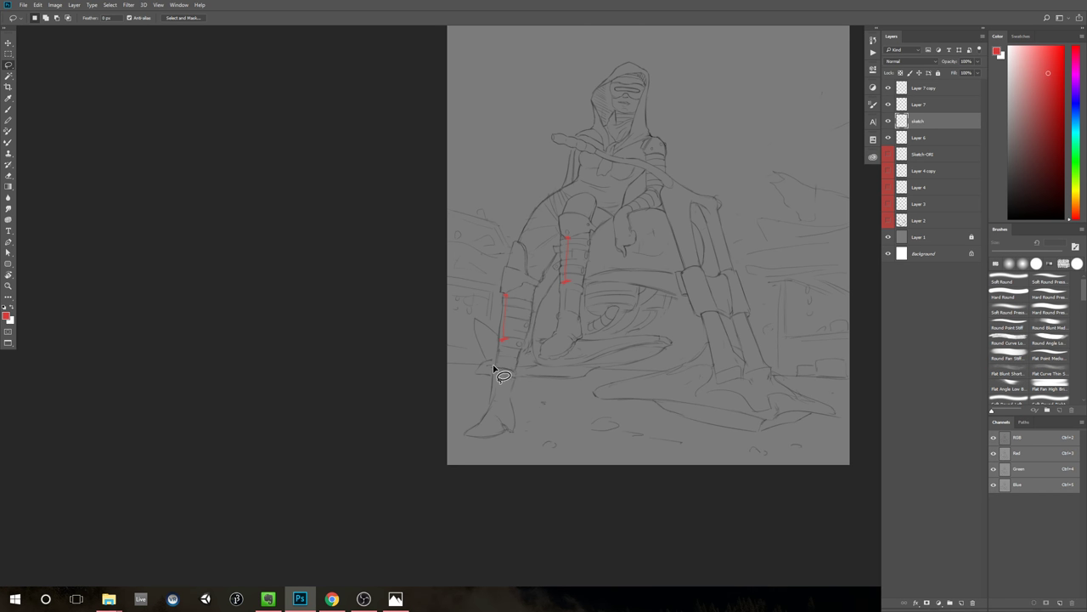
mouse_move(493, 366)
left_mouse_down()
mouse_move(519, 389)
mouse_move(517, 416)
mouse_move(504, 441)
mouse_move(457, 425)
left_mouse_up()
key("ctrl+t")
left_click_drag(511, 395, 515, 369)
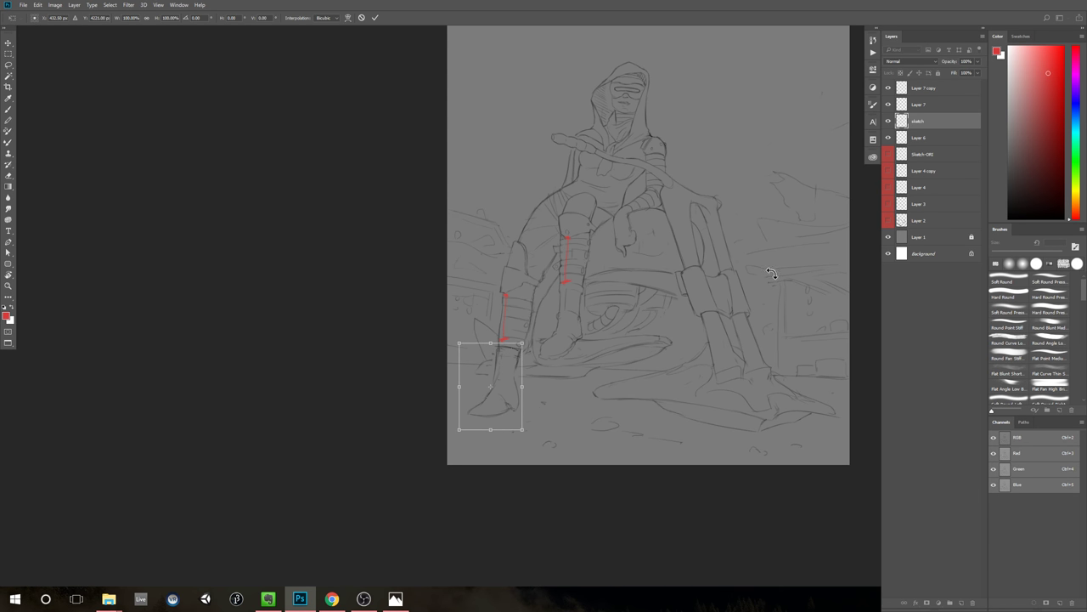
key("Return")
key("z")
left_click(731, 290, "alt")
left_click(728, 291, "alt")
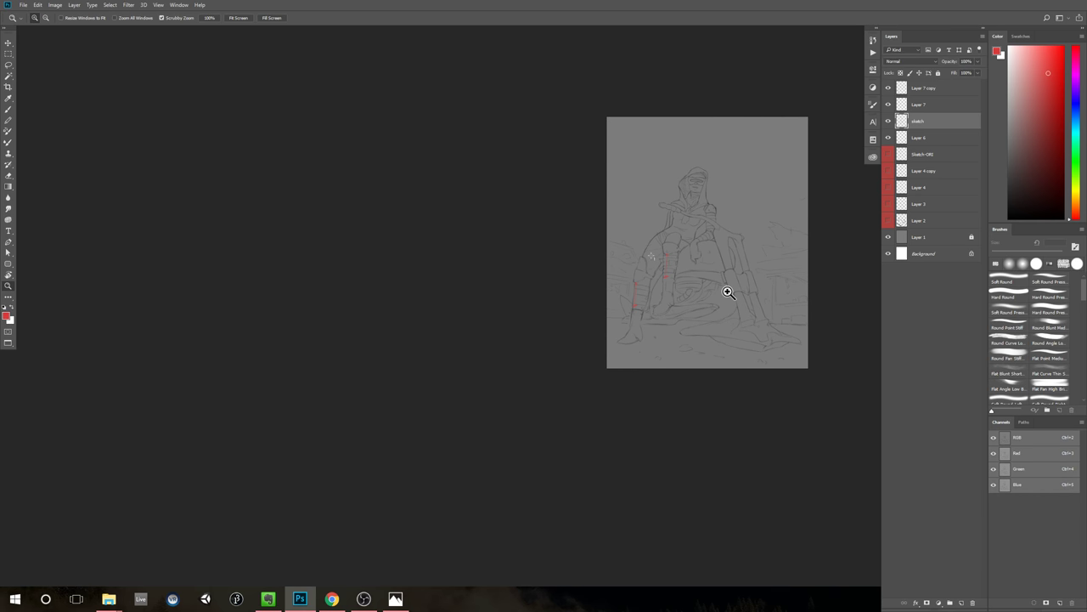
left_click_drag(728, 291, 729, 293)
key("l")
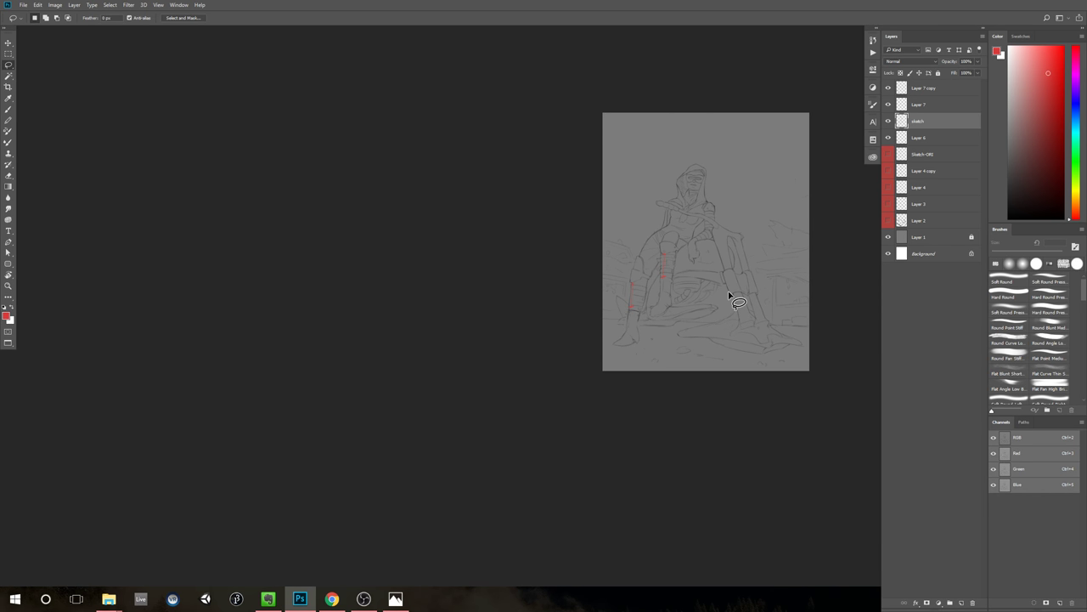
key("ctrl+shift+d")
key("ctrl+alt+z")
key("ctrl+alt+z")
Step: Flip the canvas horizontally to check the leg proportions in mirror view, and flip it back
left_click(54, 5)
mouse_move(88, 83)
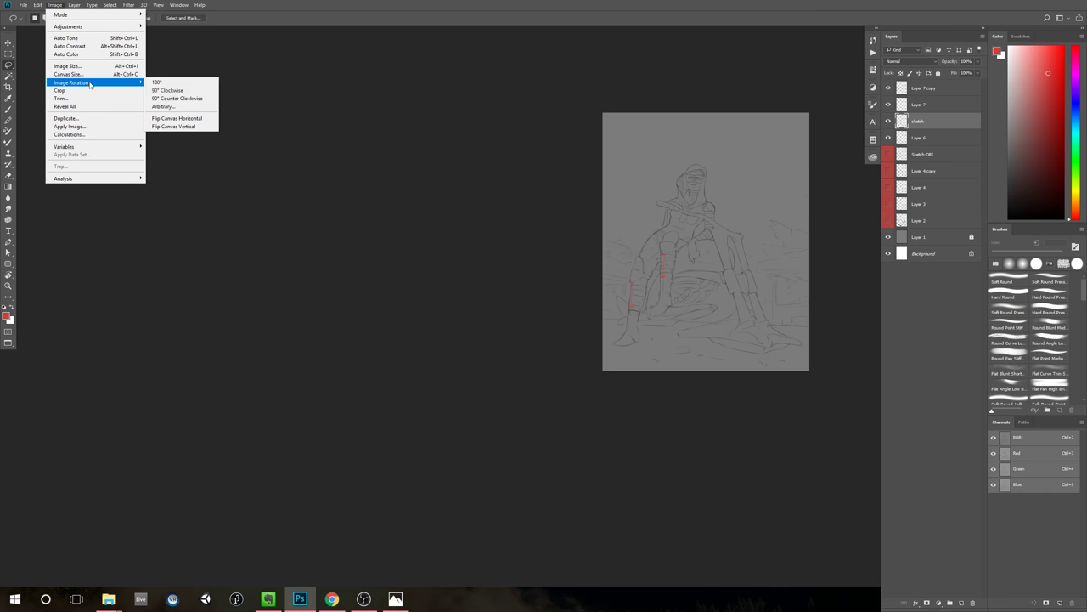
left_click(196, 118)
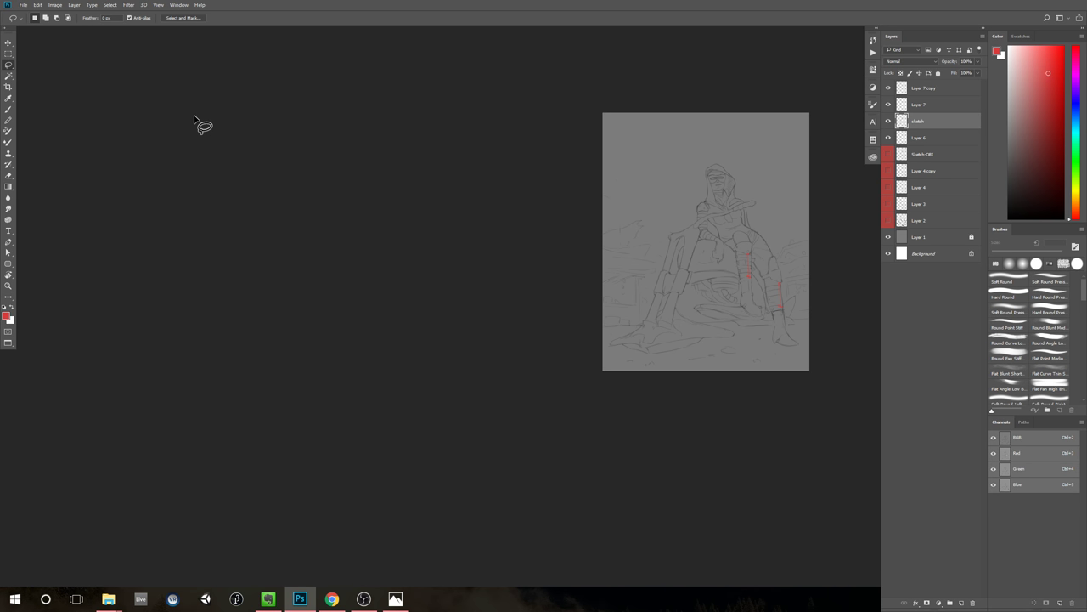
left_click_drag(787, 247, 655, 259)
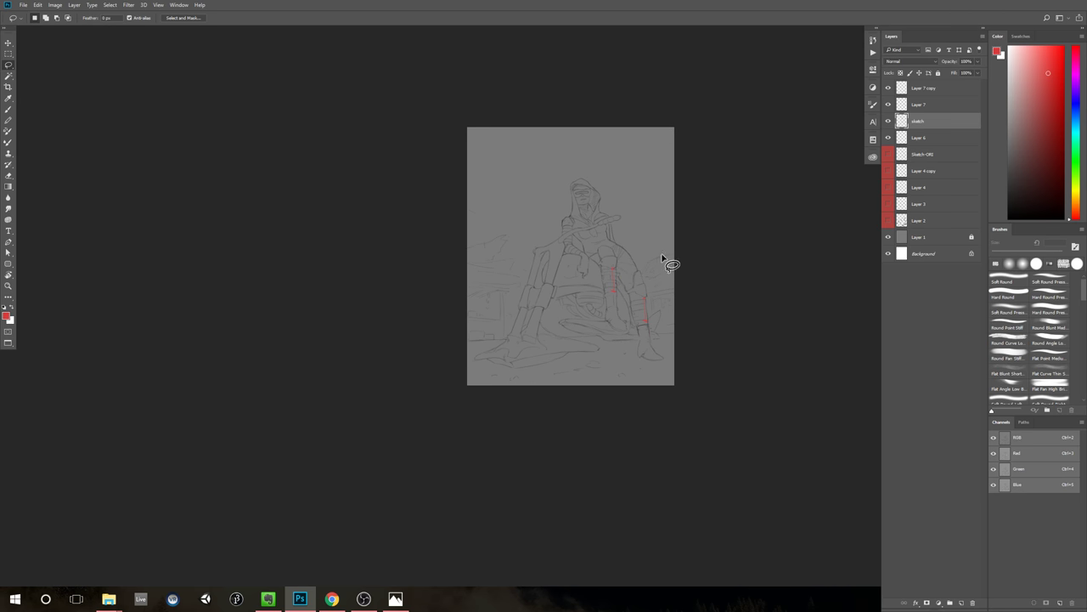
scroll(664, 259, "up", 2)
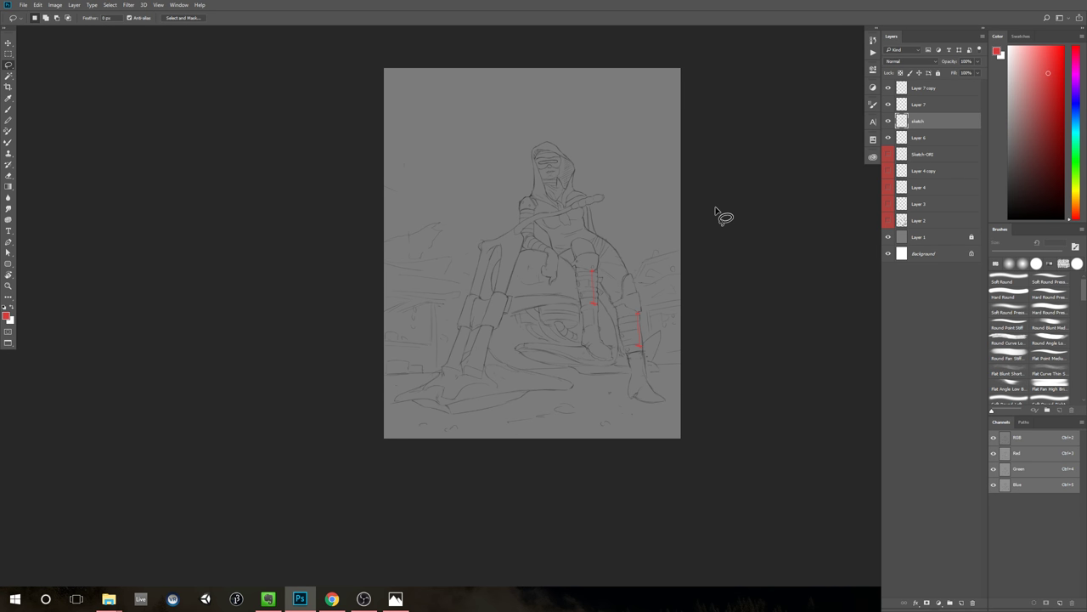
key("ctrl+shift+h")
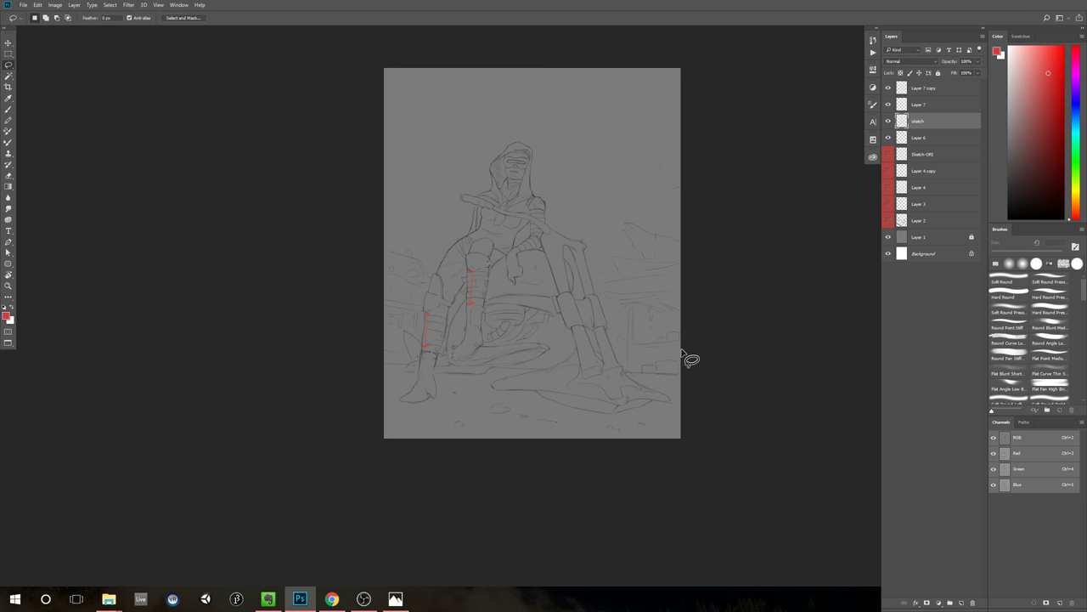
Step: Undo the boot move, shift the selected ankle and boot up by a smaller amount, and deselect
key("ctrl+alt+z")
key("ctrl+alt+z")
key("ctrl+alt+z")
key("ctrl+t")
left_click_drag(431, 393, 432, 380)
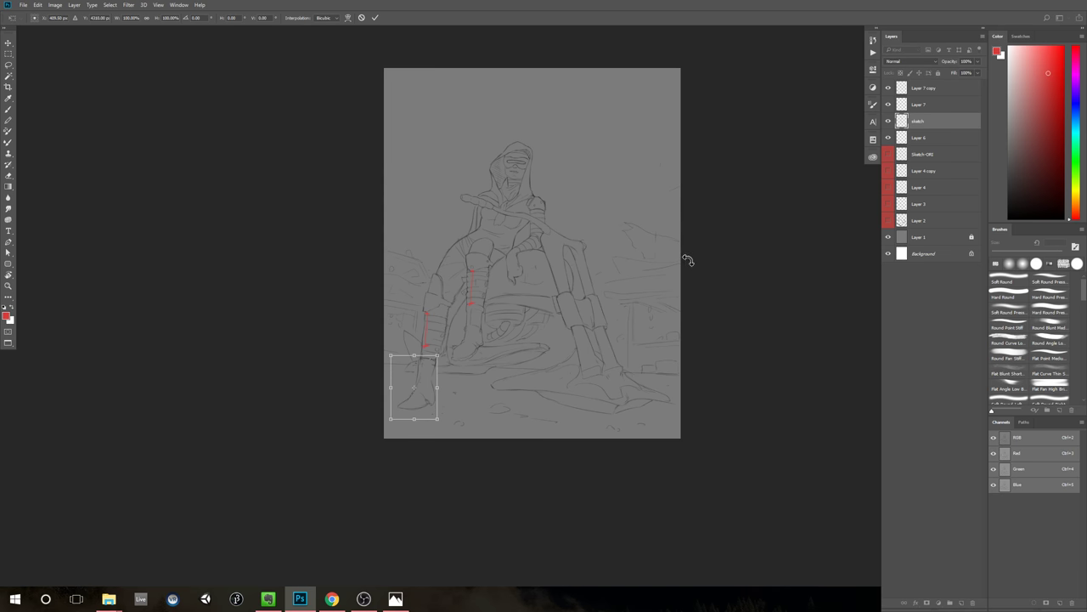
key("Return")
key("ctrl+d")
key("b")
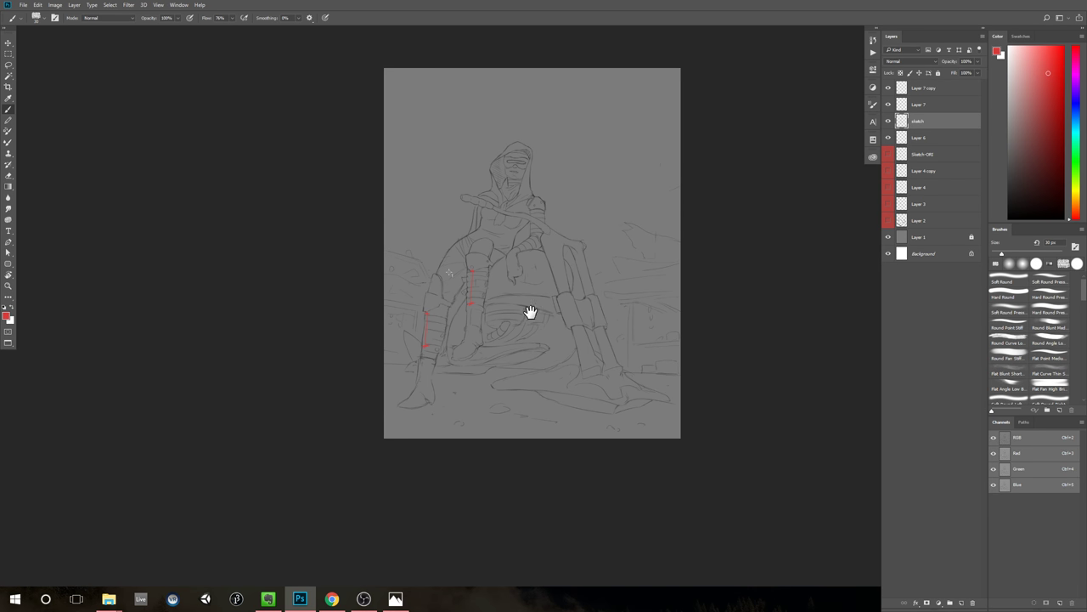
Step: Hide the two red measuring-line layers, select both, and delete them
mouse_move(481, 332)
left_mouse_down()
mouse_move(567, 325)
mouse_move(614, 277)
left_mouse_up()
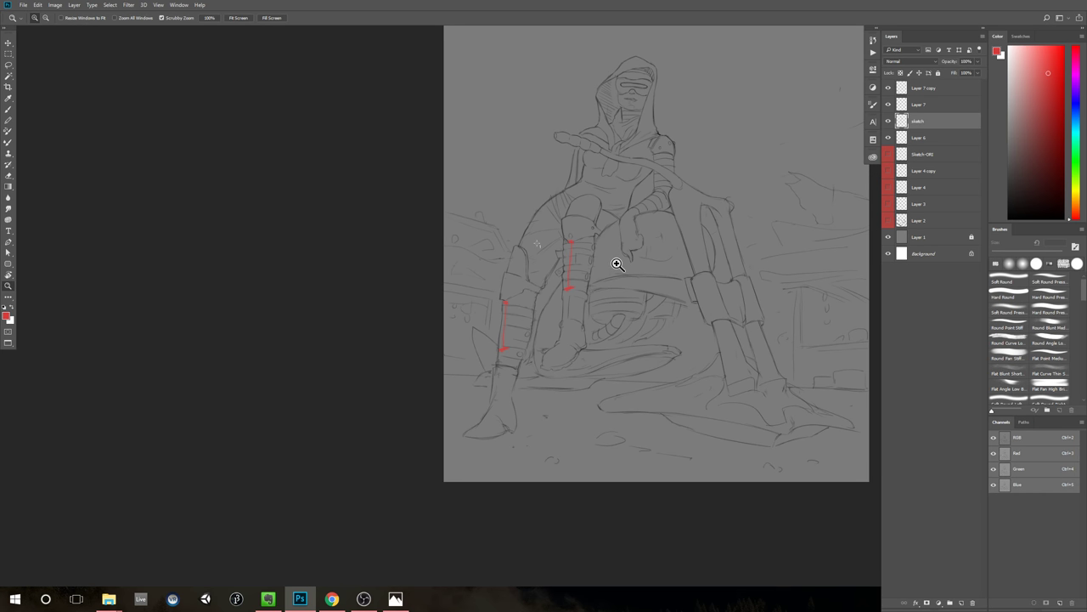
key("ctrl+;")
key("ctrl+;")
left_click_drag(889, 101, 888, 91)
left_click(926, 91)
left_click(952, 106, "shift")
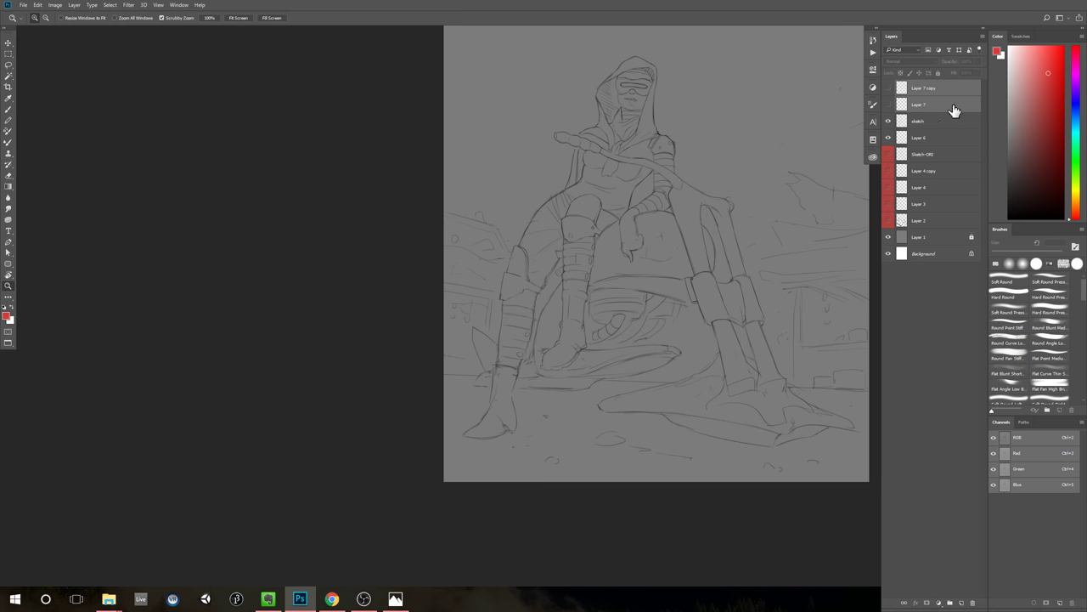
key("Delete")
Step: Erase the ankle outlines and overlapping edge lines between the extended leg's shin armour and boot
left_click_drag(813, 214, 719, 240)
left_click_drag(567, 371, 548, 397)
left_click(562, 395)
left_click(527, 382)
key("e")
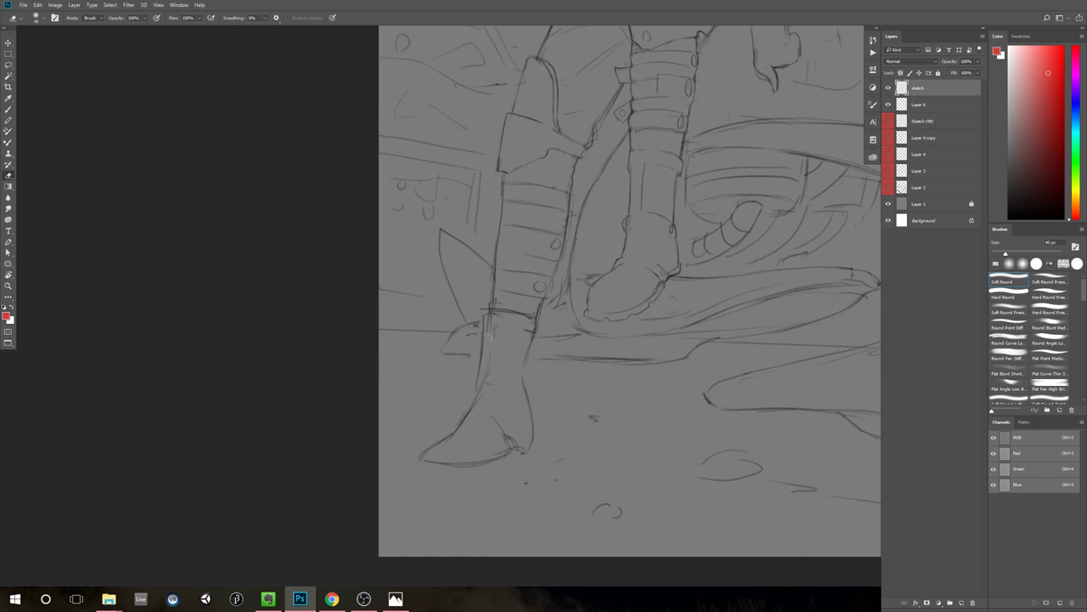
left_click_drag(489, 319, 477, 404)
key("b")
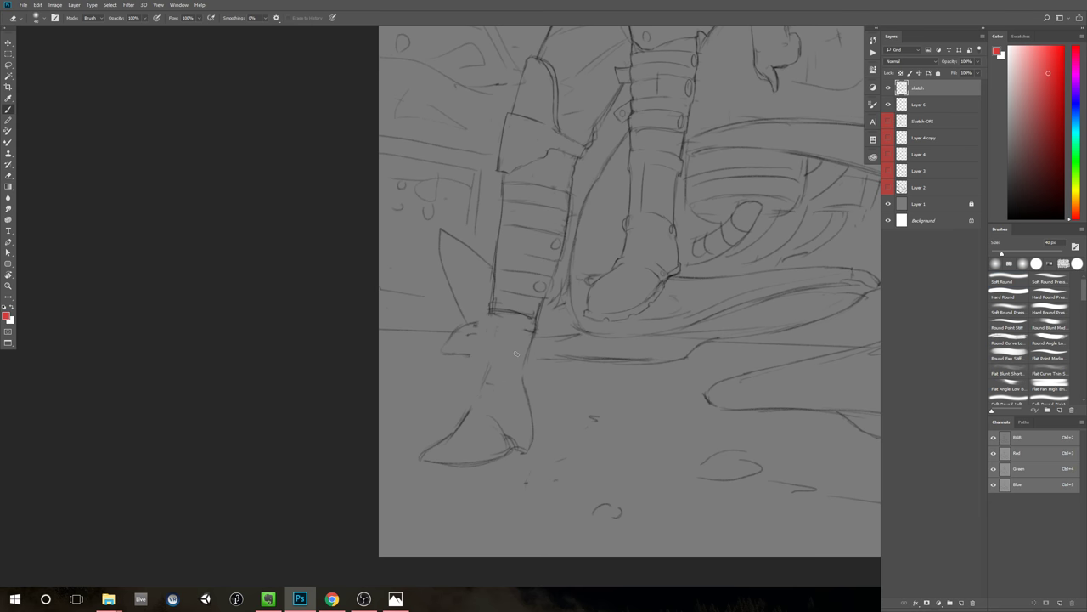
left_click_drag(557, 389, 514, 420)
key("e")
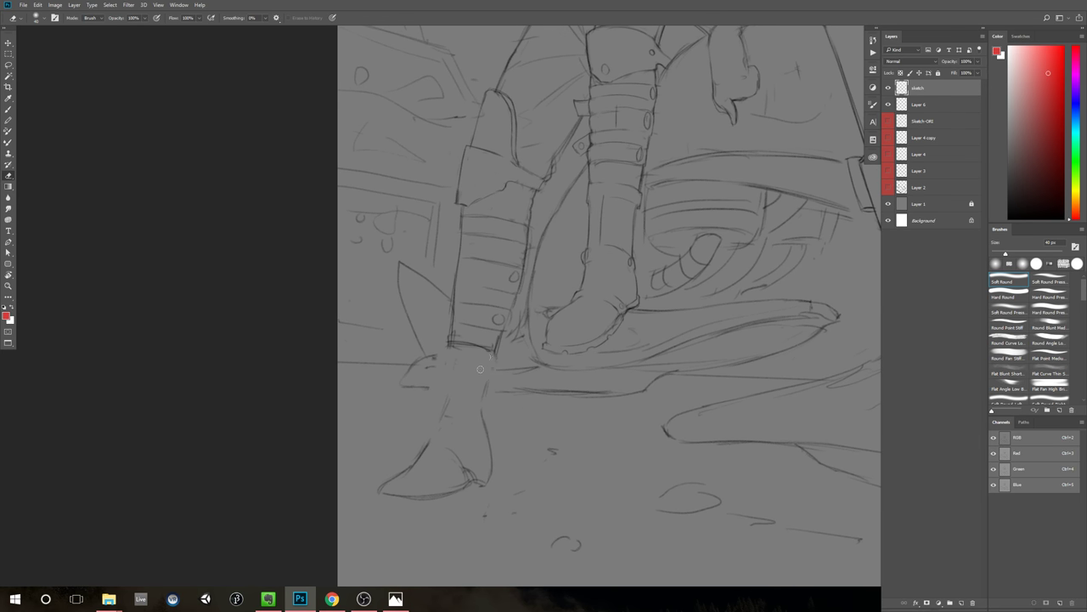
mouse_move(448, 346)
left_mouse_down()
mouse_move(498, 348)
mouse_move(492, 386)
left_mouse_up()
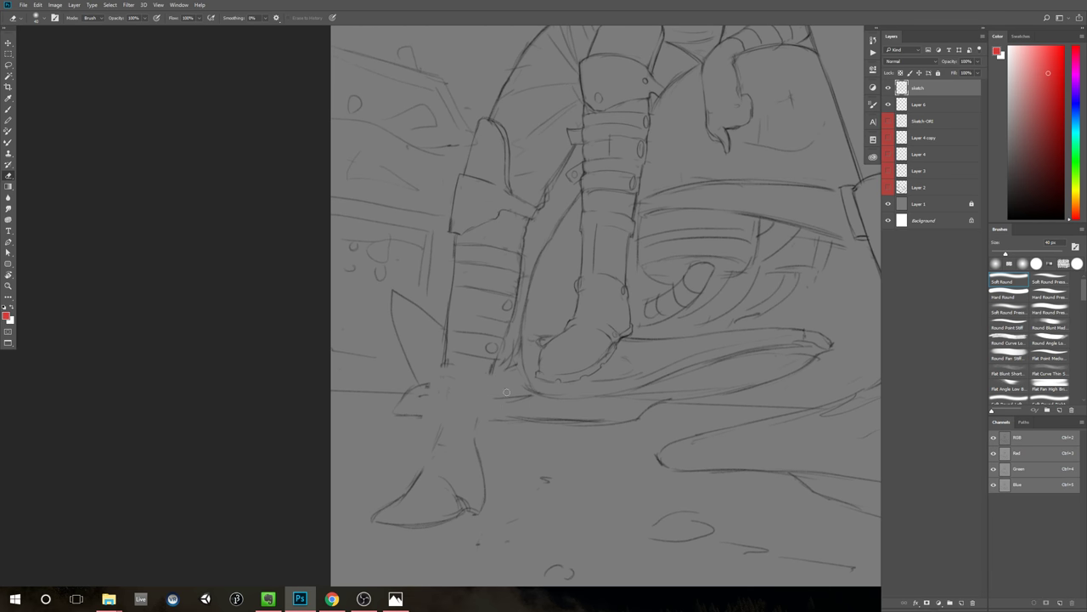
Step: Try a short stroke on the lower shin armour, set the brush to 12 px, and reset the drawing colour to black
key("b")
mouse_move(490, 336)
left_mouse_down()
mouse_move(483, 348)
mouse_move(495, 347)
left_mouse_up()
key("e")
key("b")
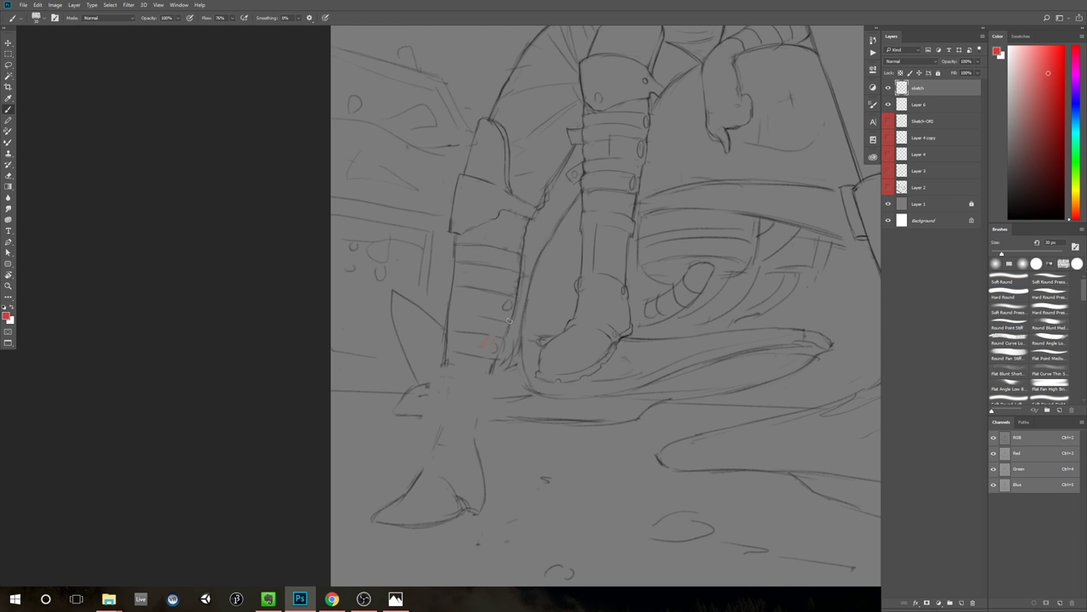
right_click(509, 321)
type("12")
key("Return")
key("d")
key("e")
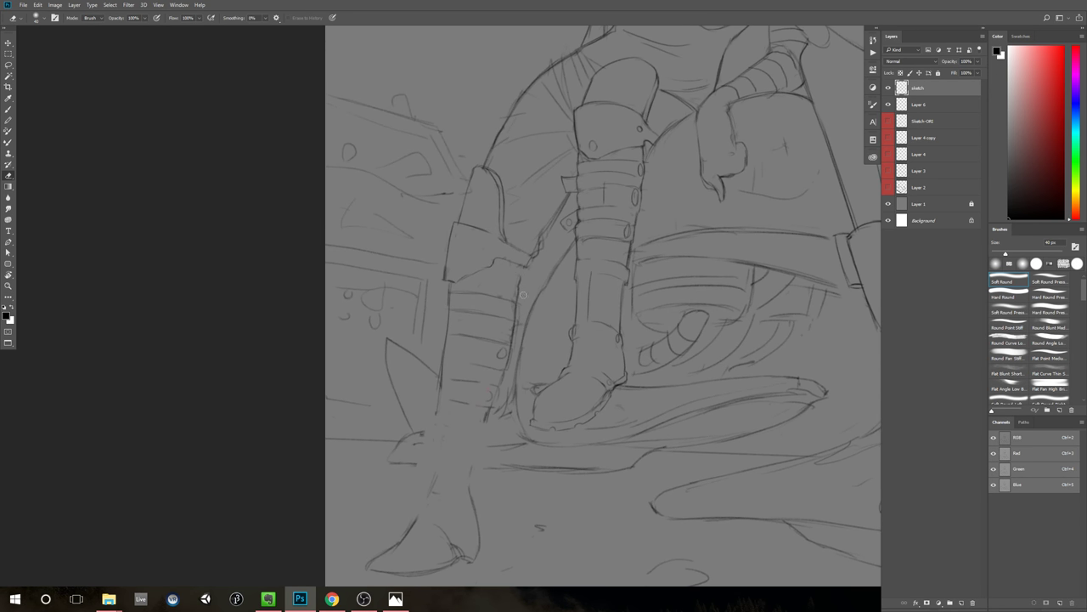
Step: Redraw the inner edge of the extended leg's shin armour and erase the heavy thigh-underside lines beside the knee guard
key("b")
left_click_drag(520, 265, 517, 309)
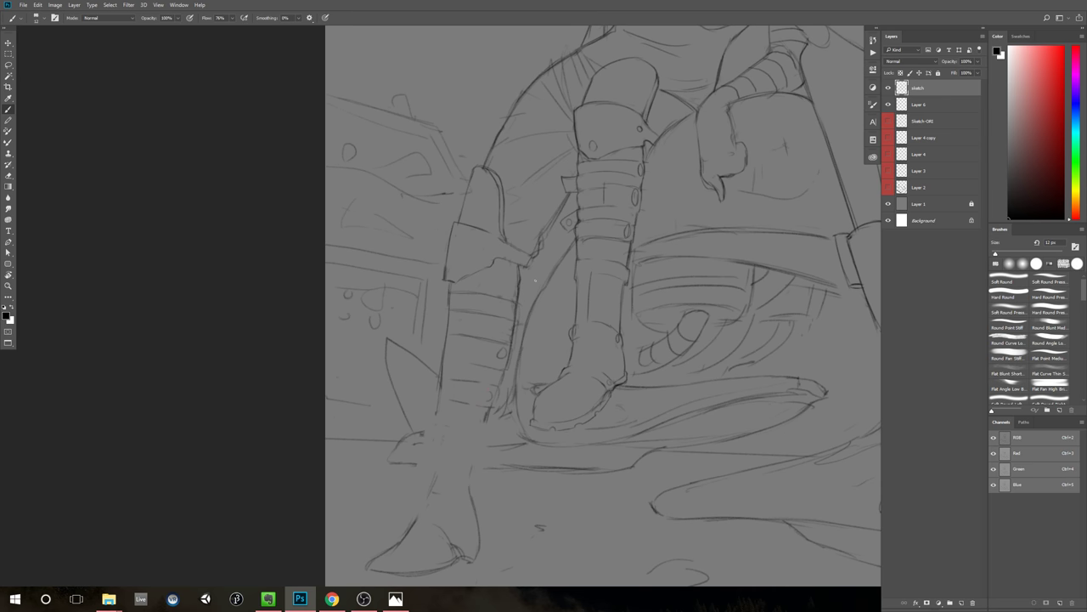
key("e")
left_click_drag(533, 253, 523, 267)
key("b")
scroll(711, 253, "down", 4)
key("e")
scroll(648, 258, "up", 4)
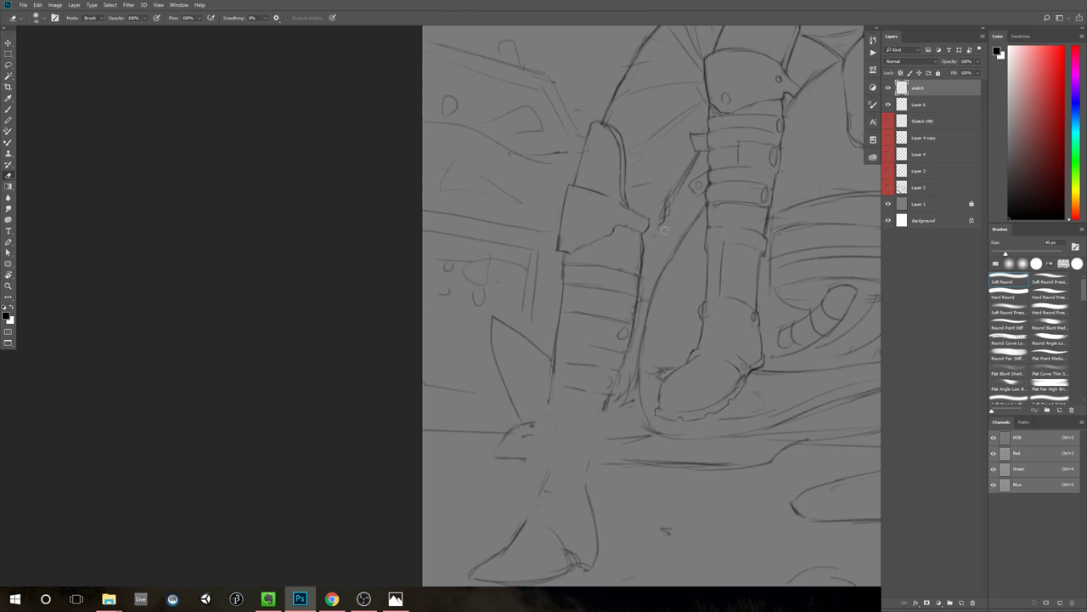
mouse_move(663, 223)
left_mouse_down()
mouse_move(669, 202)
mouse_move(657, 286)
mouse_move(643, 251)
left_mouse_up()
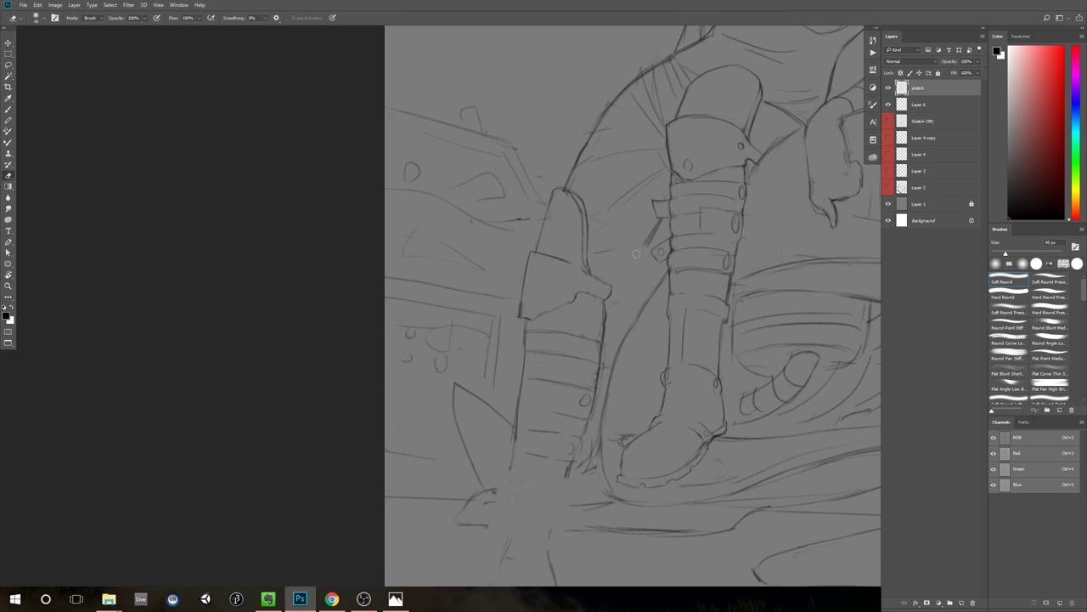
Step: Redraw the thigh's underside down to the extended leg's knee guard and sketch a small cloth fold there
key("b")
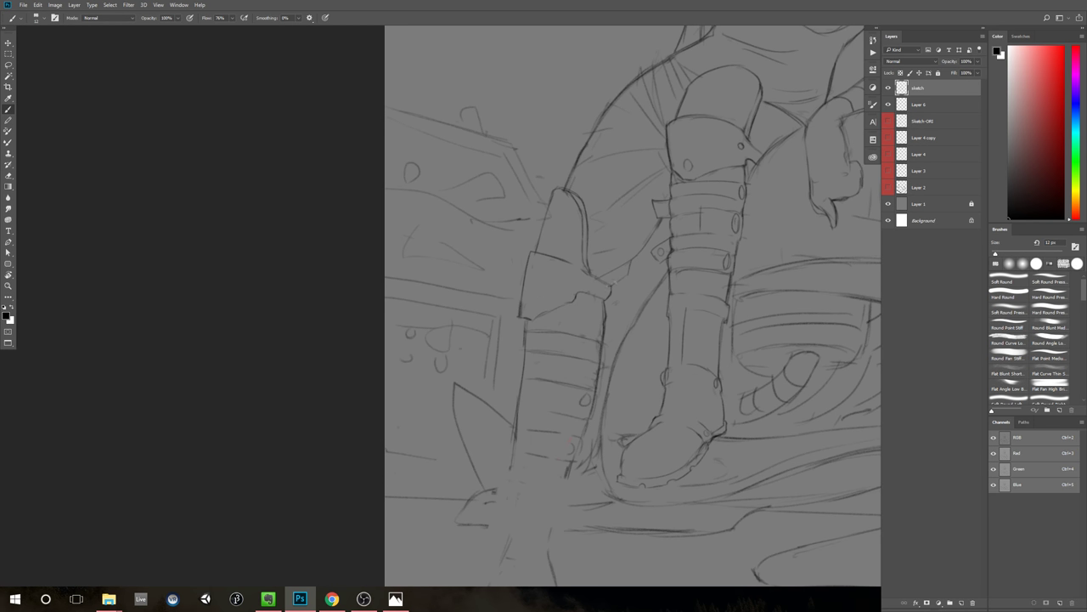
left_click_drag(731, 266, 688, 331)
scroll(673, 304, "up", 3)
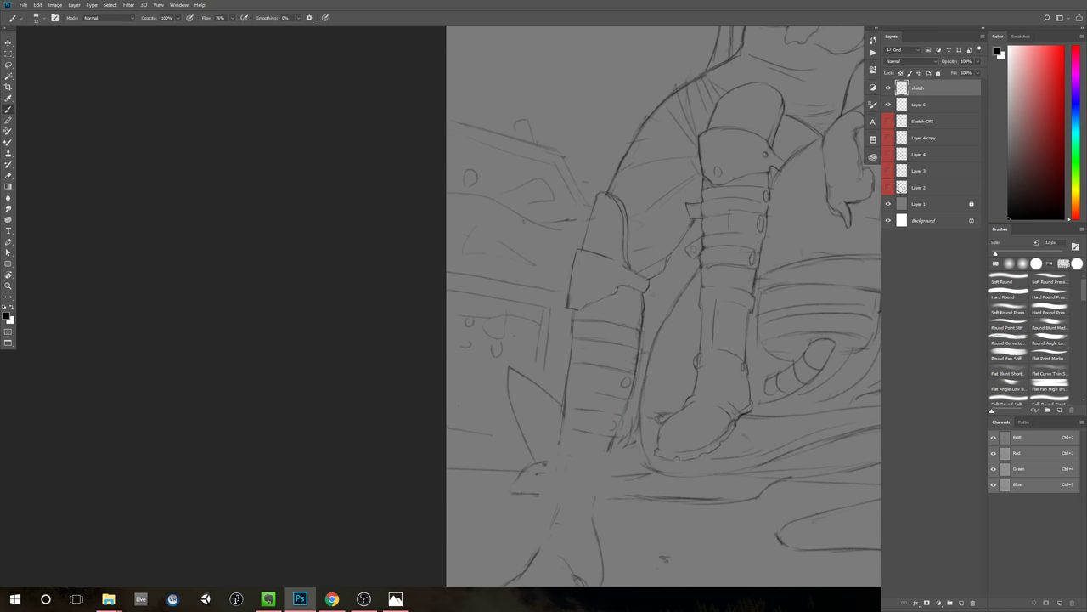
key("e")
key("b")
key("e")
mouse_move(660, 262)
left_mouse_down()
mouse_move(637, 271)
mouse_move(659, 256)
mouse_move(643, 264)
left_mouse_up()
key("b")
key("e")
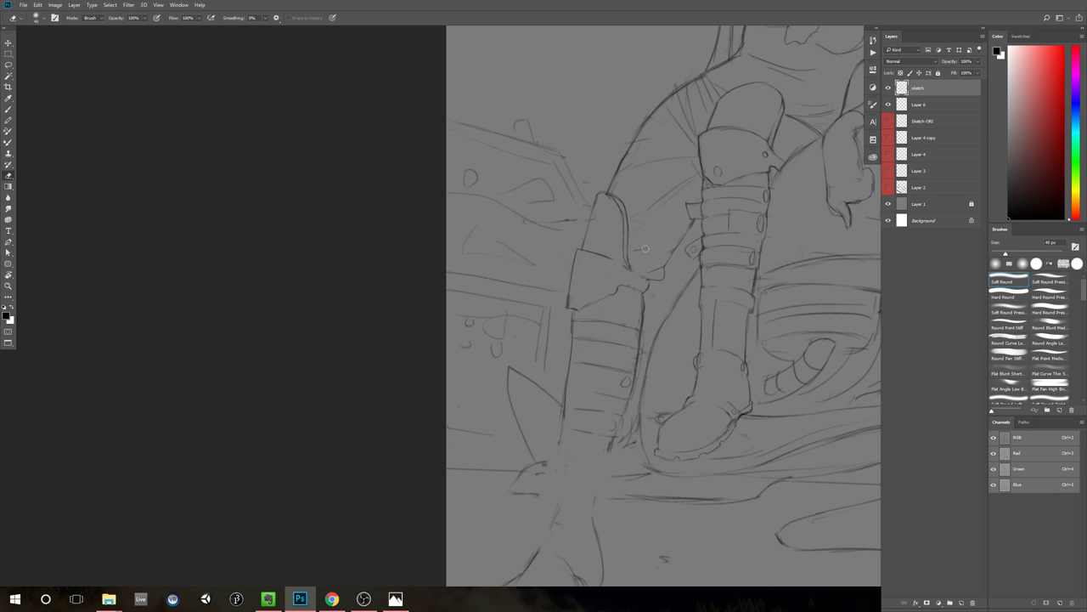
Step: Add more bunched cloth folds along the thigh's underside between the two knees
key("b")
left_click_drag(689, 233, 678, 250)
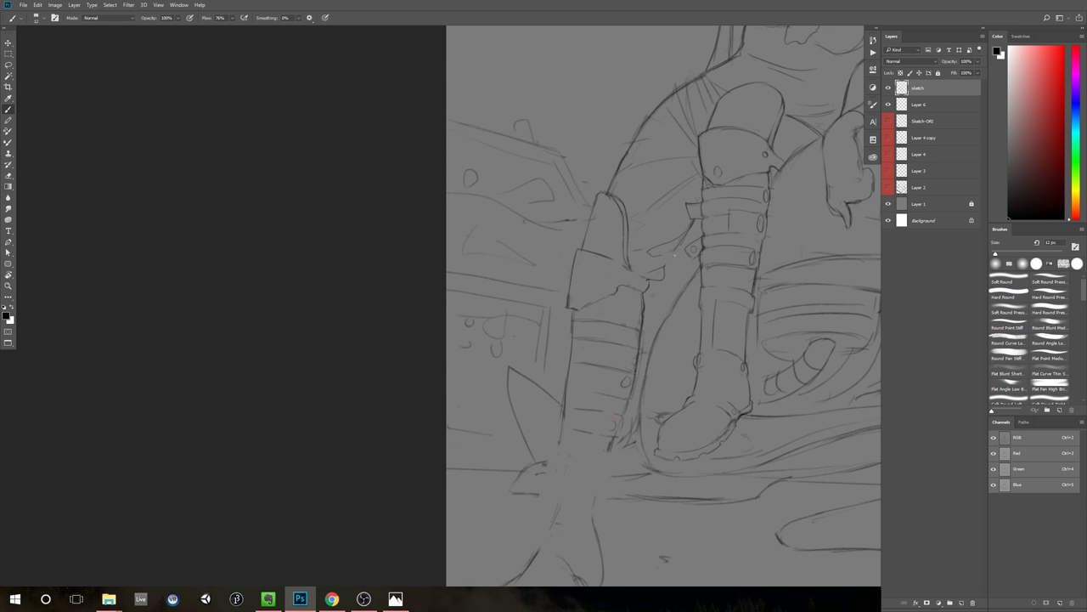
mouse_move(663, 268)
left_mouse_down()
mouse_move(674, 252)
mouse_move(648, 303)
mouse_move(613, 328)
left_mouse_up()
left_click_drag(685, 275, 608, 276)
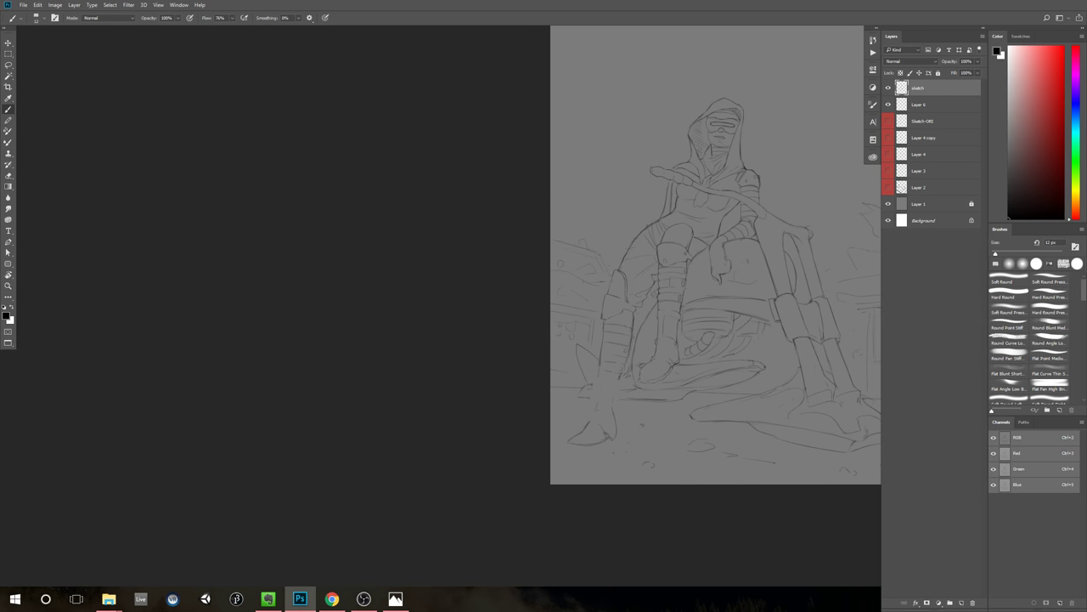
scroll(672, 286, "up", 3)
key("e")
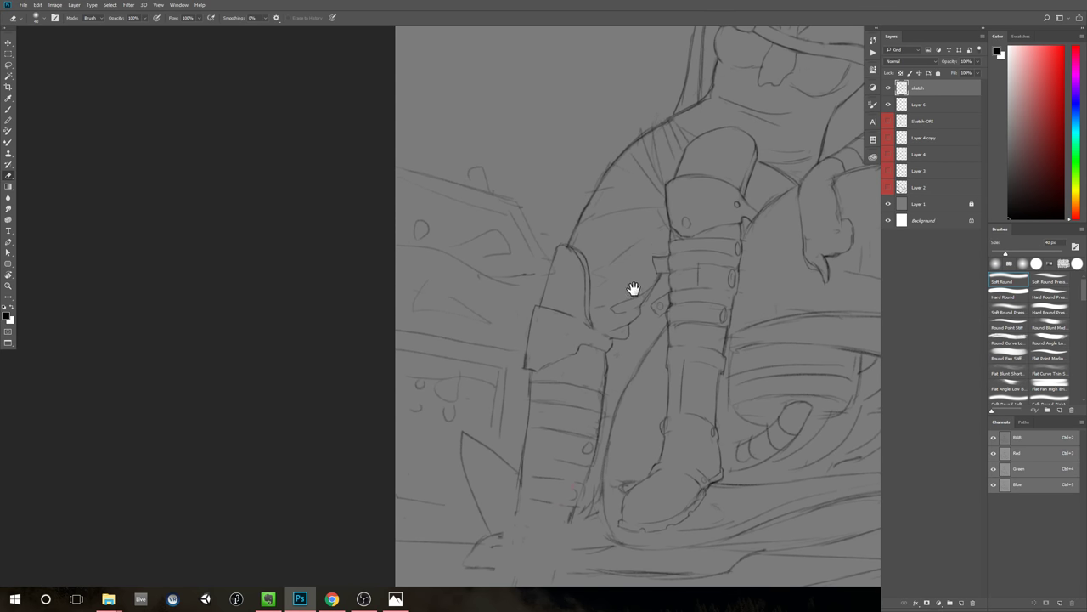
left_click_drag(633, 289, 612, 322)
Step: Erase the long fold lines across the extended leg's thigh and sketch short folds along its outer edge
key("b")
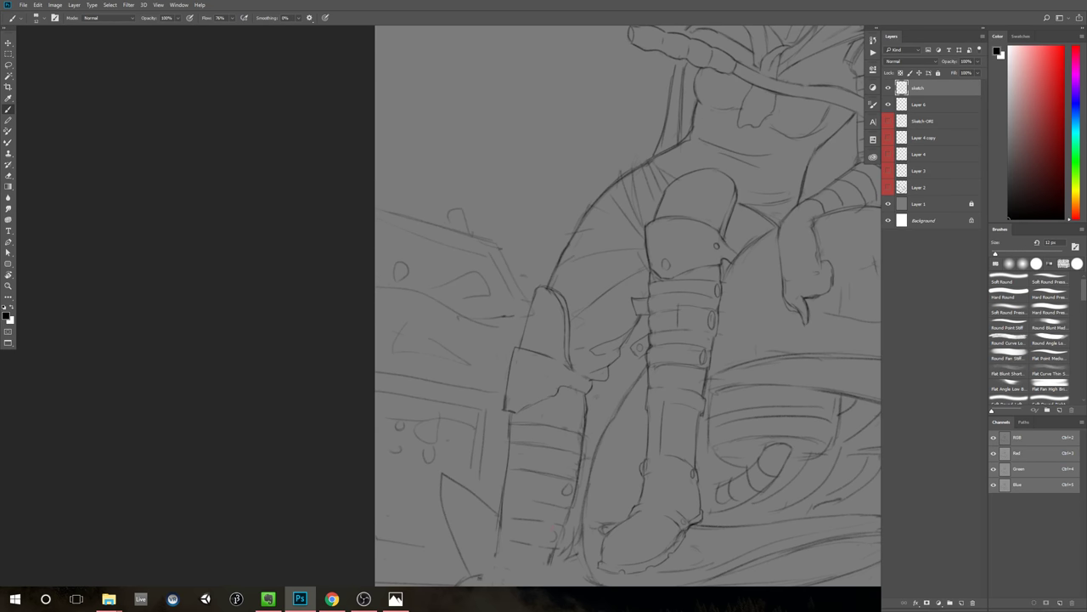
key("e")
left_click_drag(559, 267, 549, 282)
key("b")
left_click_drag(627, 236, 618, 263)
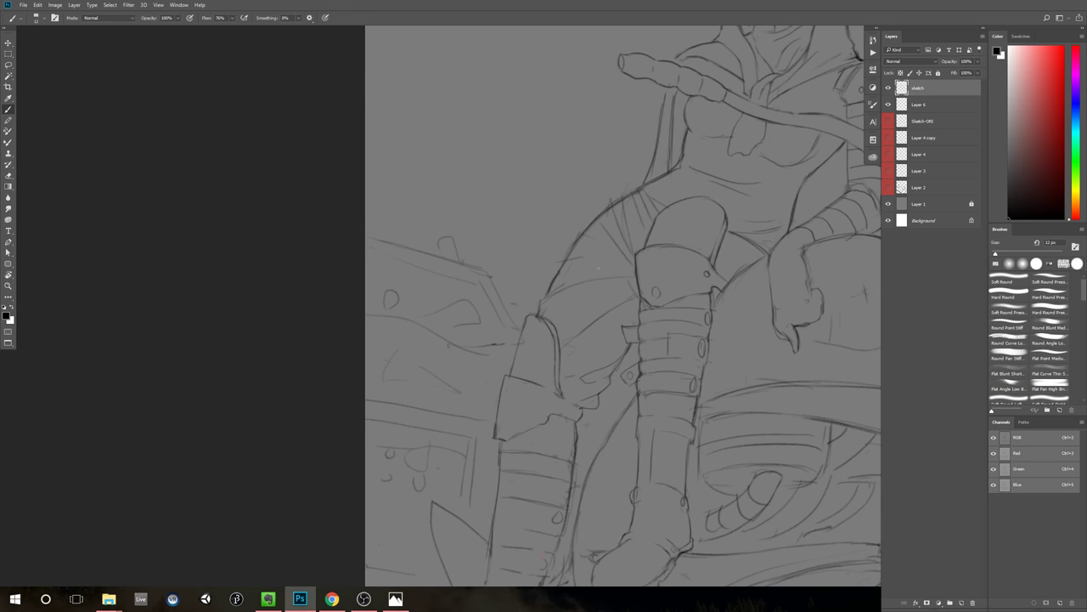
key("e")
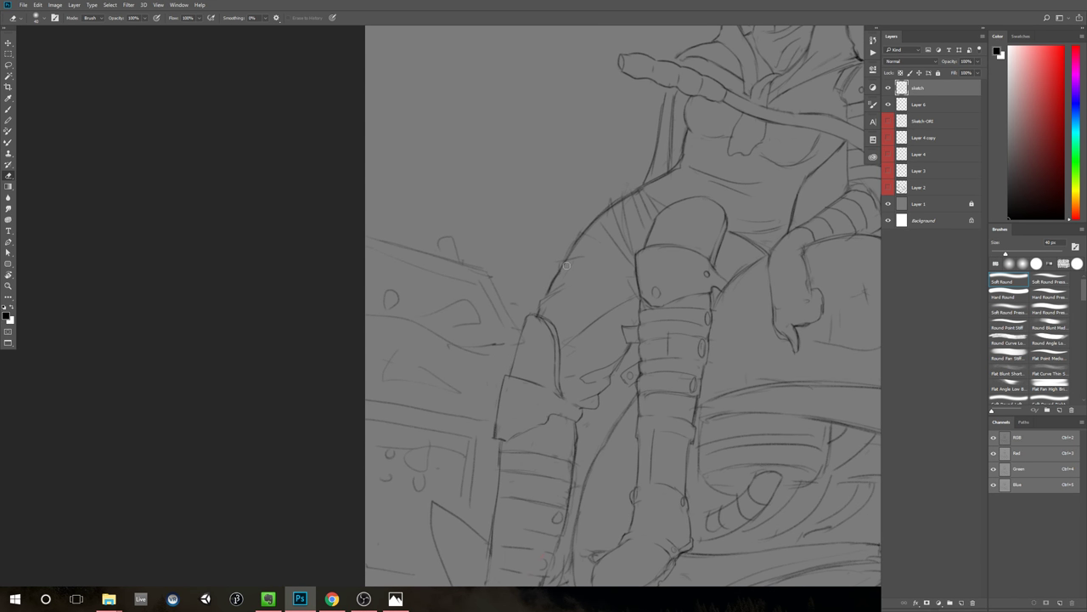
key("b")
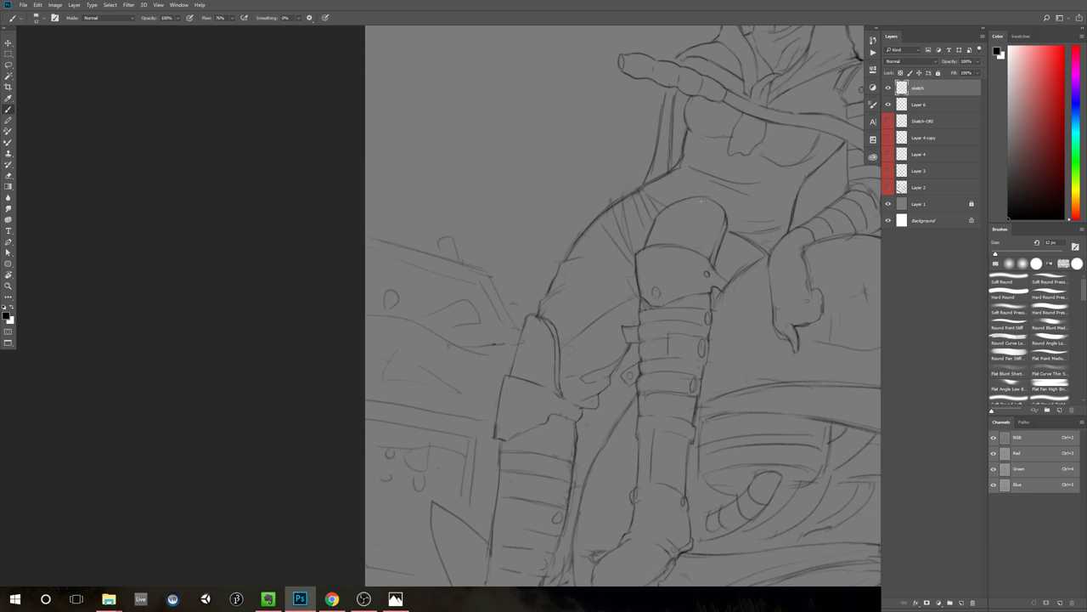
key("e")
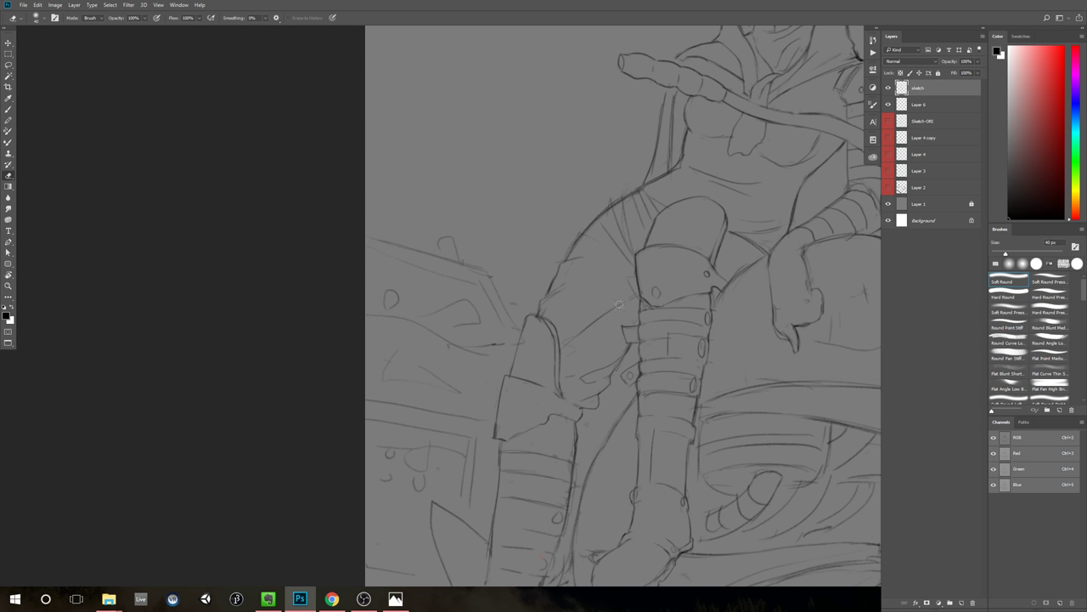
left_click_drag(618, 305, 580, 334)
key("ctrl+space")
left_click_drag(737, 270, 700, 303)
key("ctrl+space")
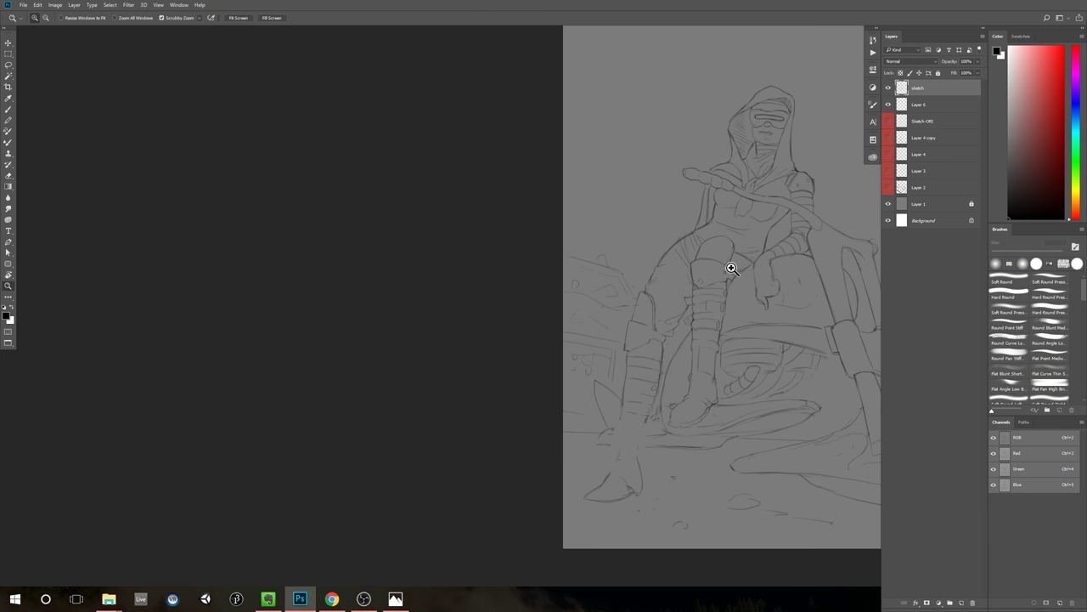
left_click_drag(728, 266, 756, 260)
key("b")
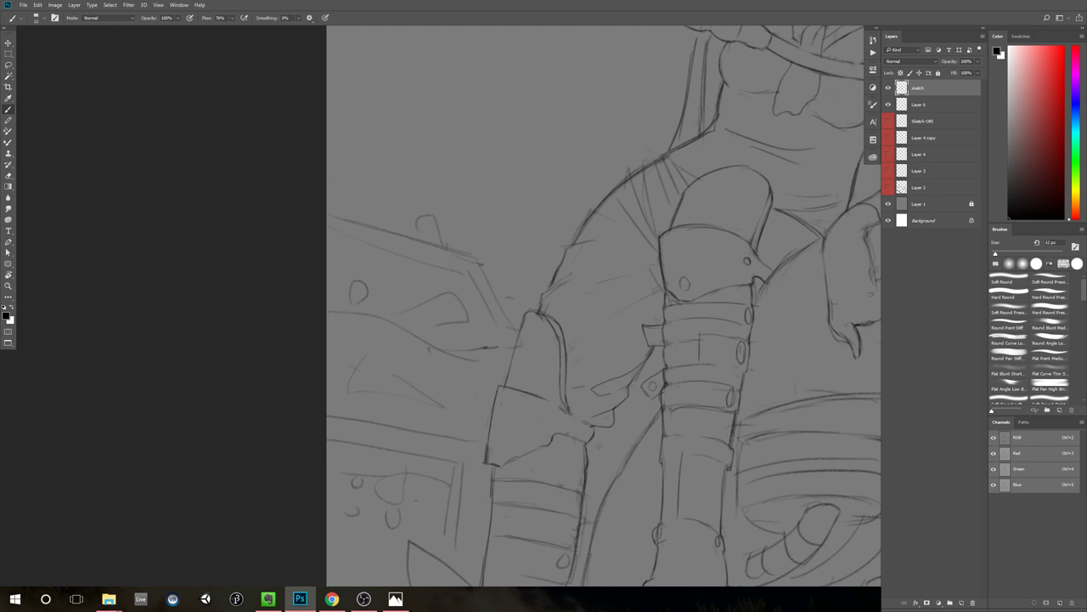
Step: Examine the whole figure and the proportions of both lower legs
key("ctrl+space")
left_click_drag(643, 324, 620, 389)
key("space")
key("e")
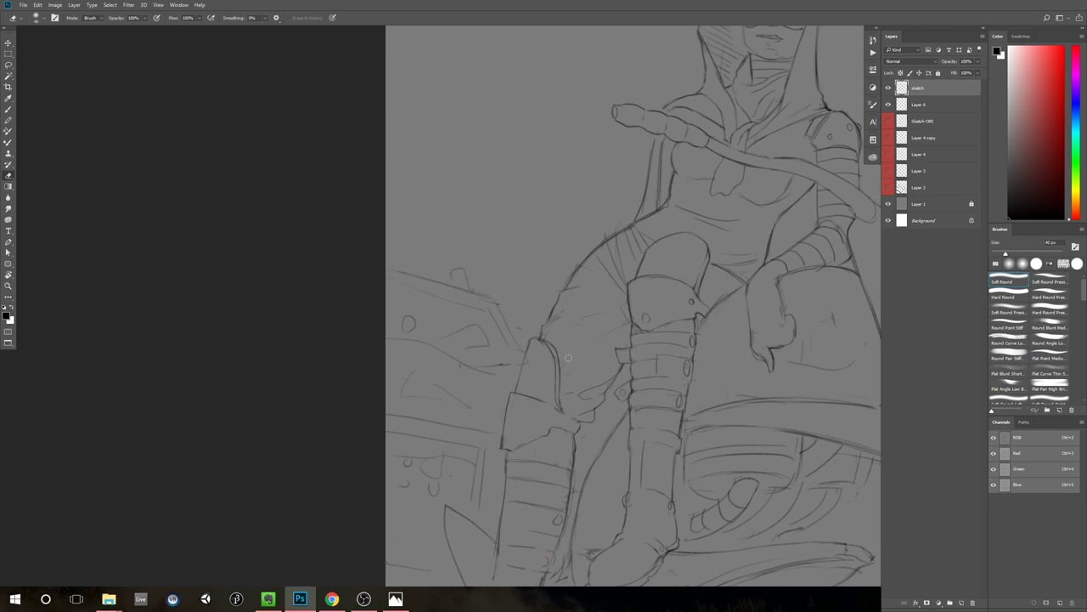
key("b")
key("ctrl+space")
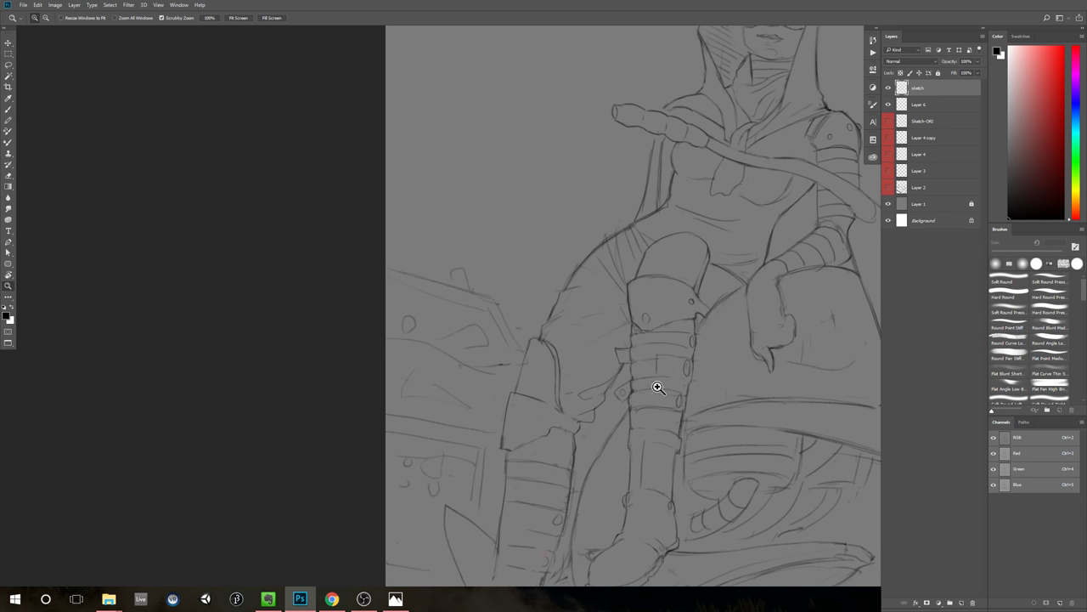
left_click_drag(656, 384, 627, 395)
left_click_drag(618, 407, 493, 375)
key("ctrl+space")
left_click_drag(564, 390, 515, 398)
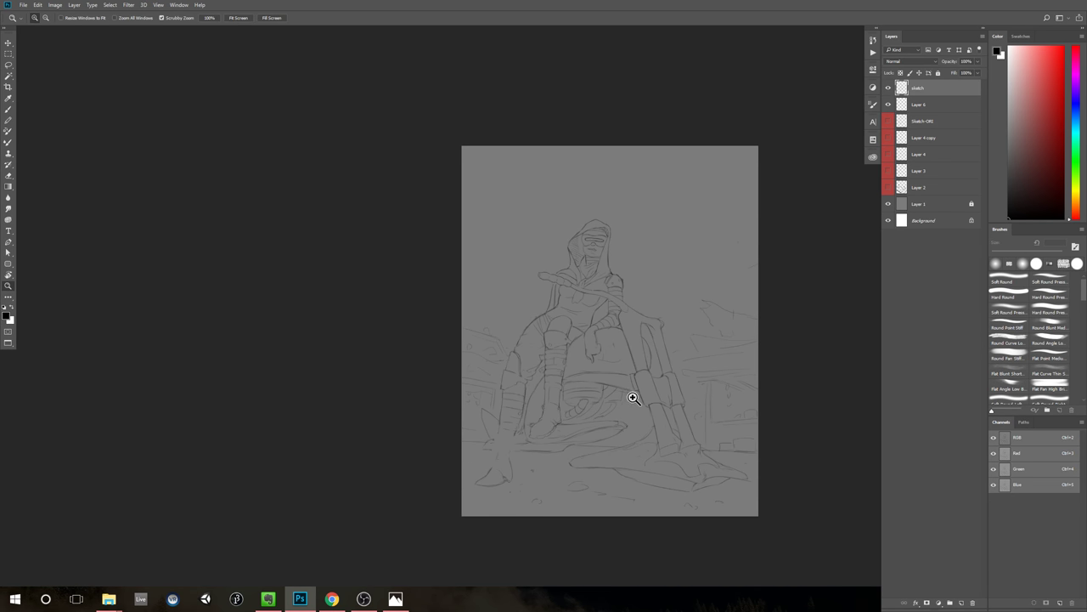
scroll(632, 396, "up", 4)
scroll(594, 399, "up", 2)
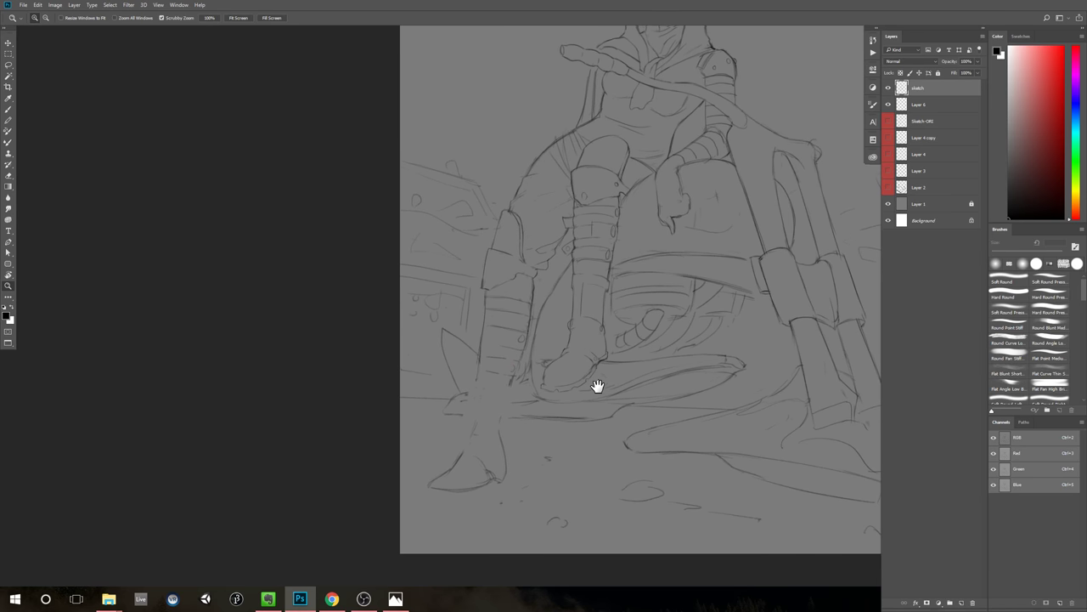
Step: Draw a band line just below the extended leg's knee guard and clean up its outer end with the eraser
key("e")
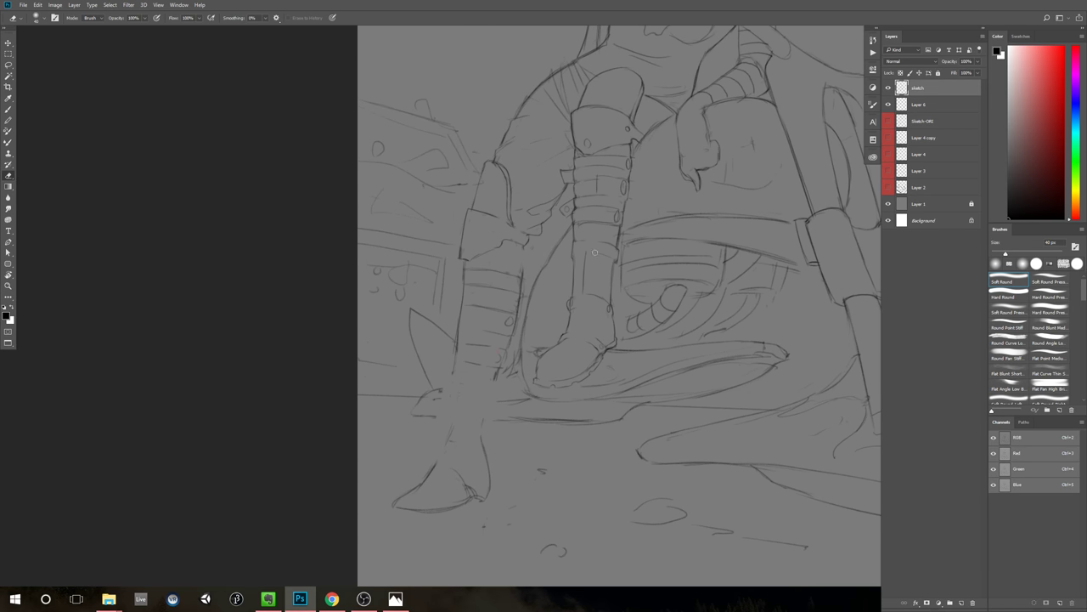
key("b")
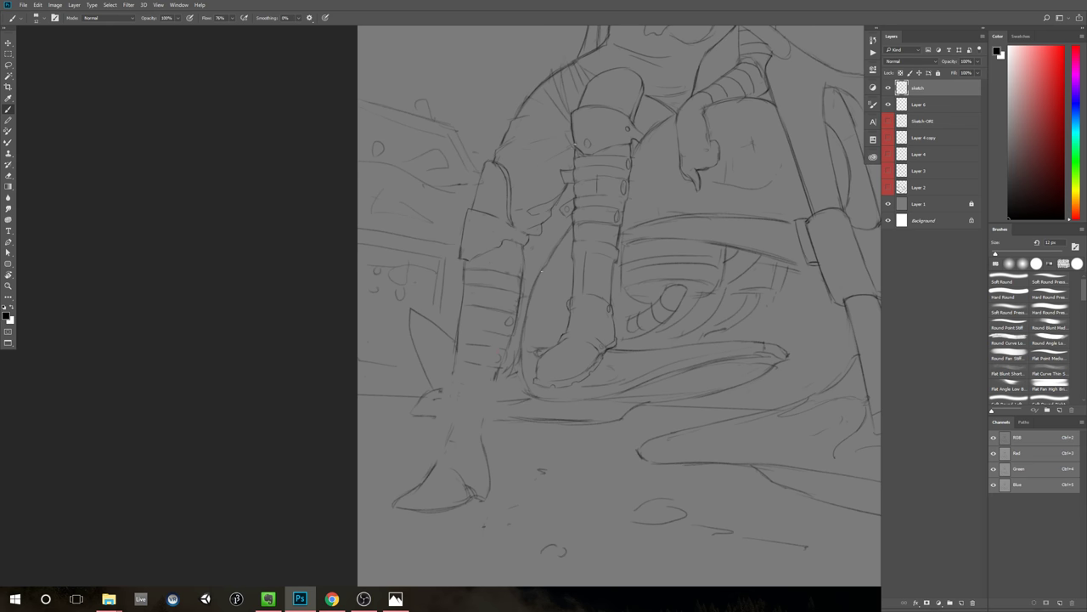
key("b")
left_click_drag(480, 260, 523, 257)
key("e")
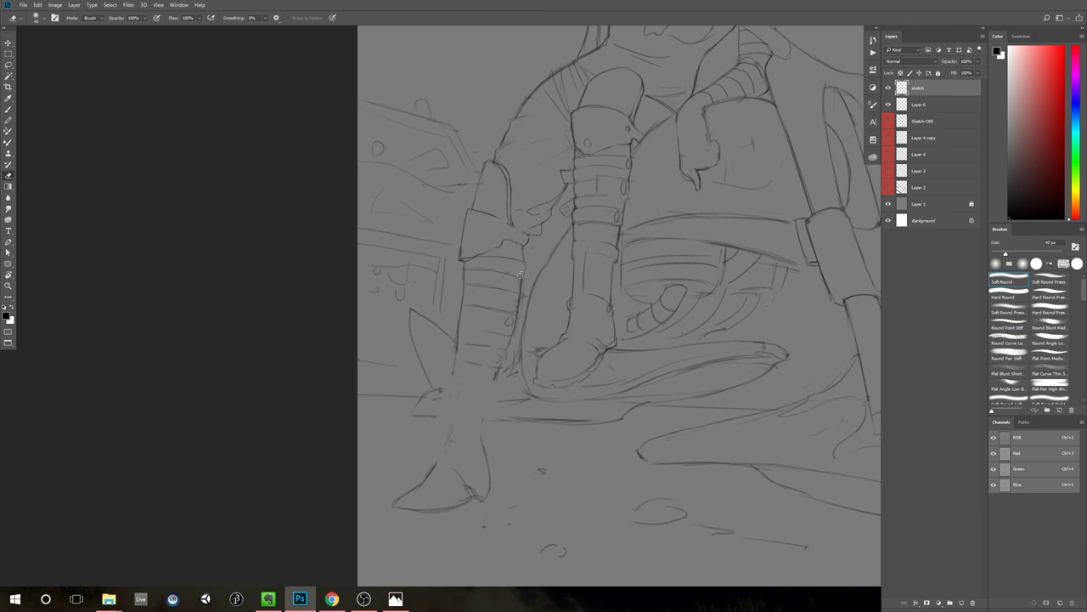
key("b")
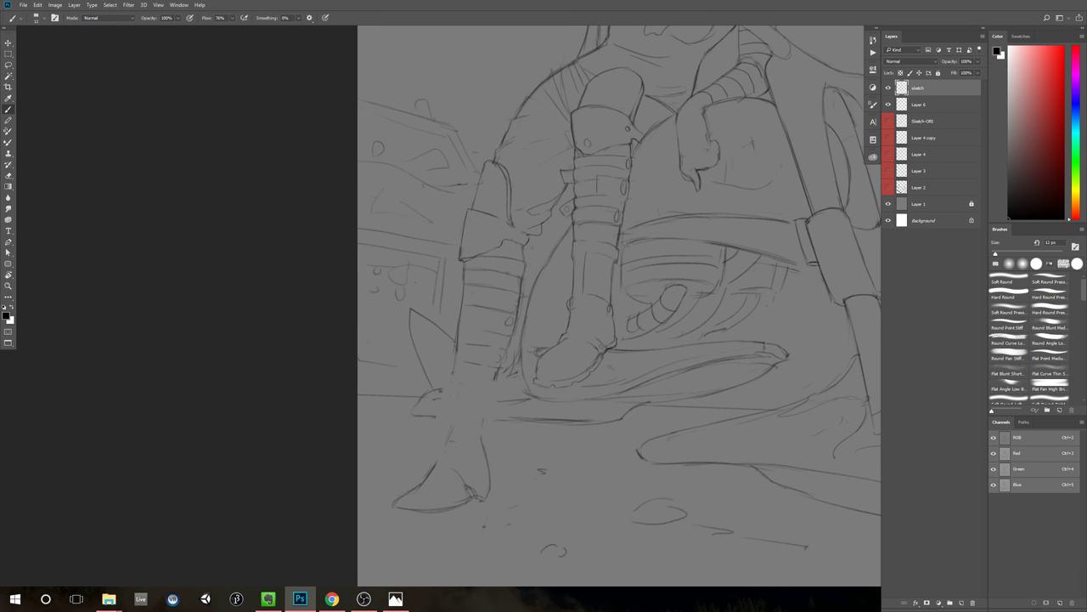
key("e")
left_click_drag(524, 261, 525, 269)
Step: Draw the lower rim of the extended leg's shin armour and the front line of the ankle beneath it
key("b")
left_click_drag(463, 380, 491, 384)
key("alt+Tab")
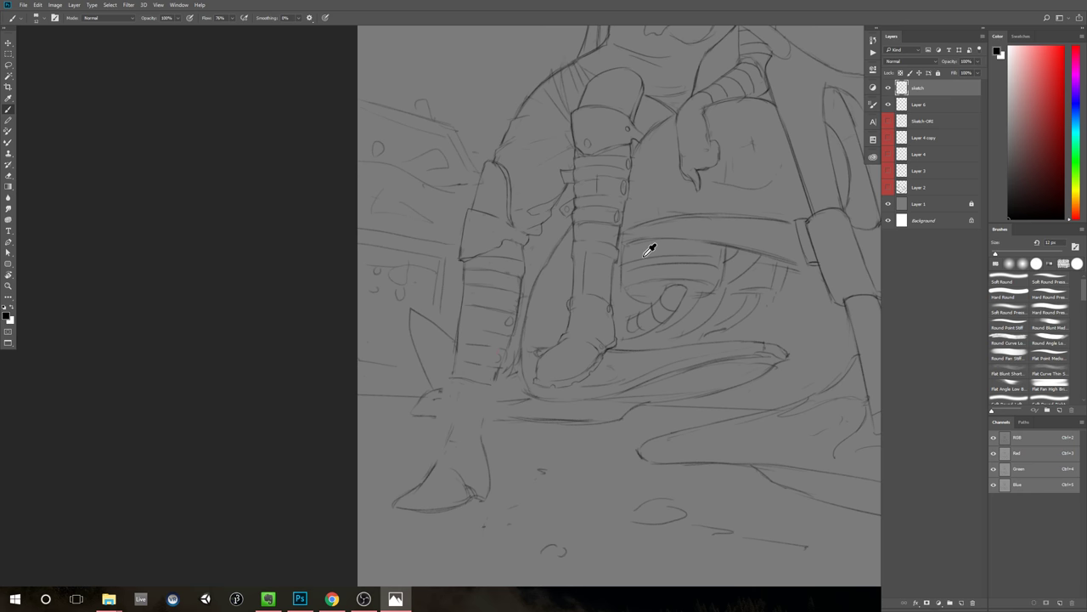
key("alt+Tab")
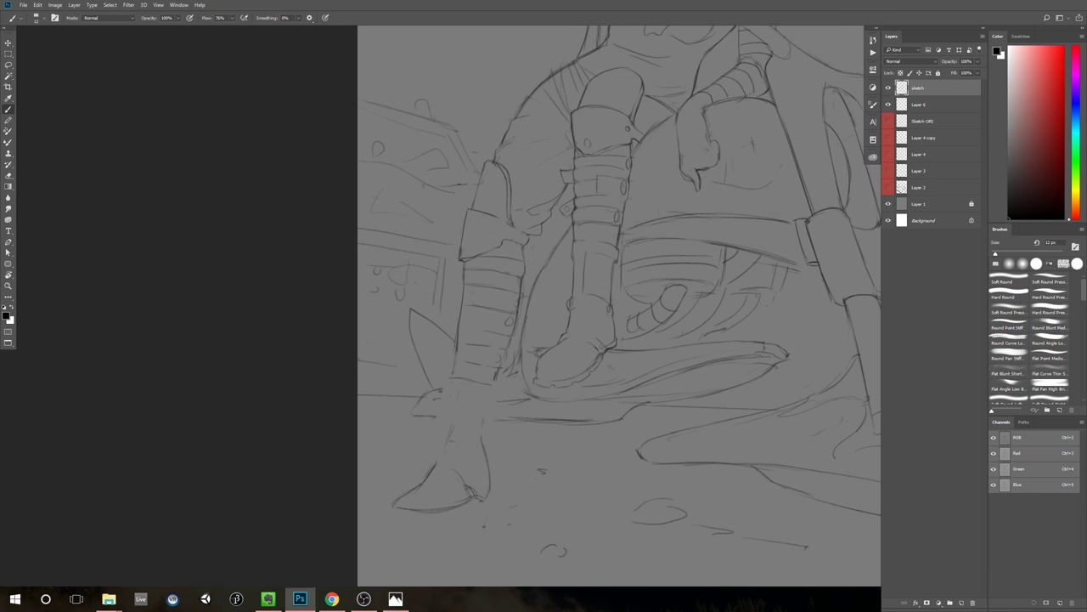
left_click_drag(669, 236, 634, 302)
key("ctrl+z")
left_click_drag(444, 386, 440, 437)
left_click_drag(444, 383, 441, 437)
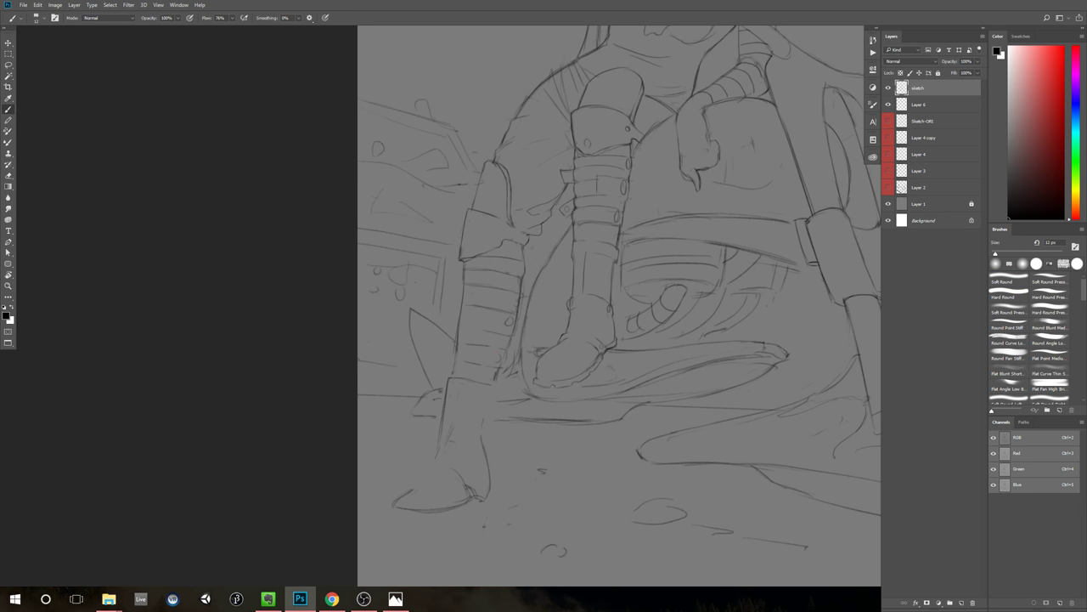
Step: Erase the extended foot's pointed upper line and redraw the instep towards a longer, rounder toe
key("bracketright")
left_click_drag(427, 469, 395, 503)
key("ctrl+z")
key("bracketleft")
key("e")
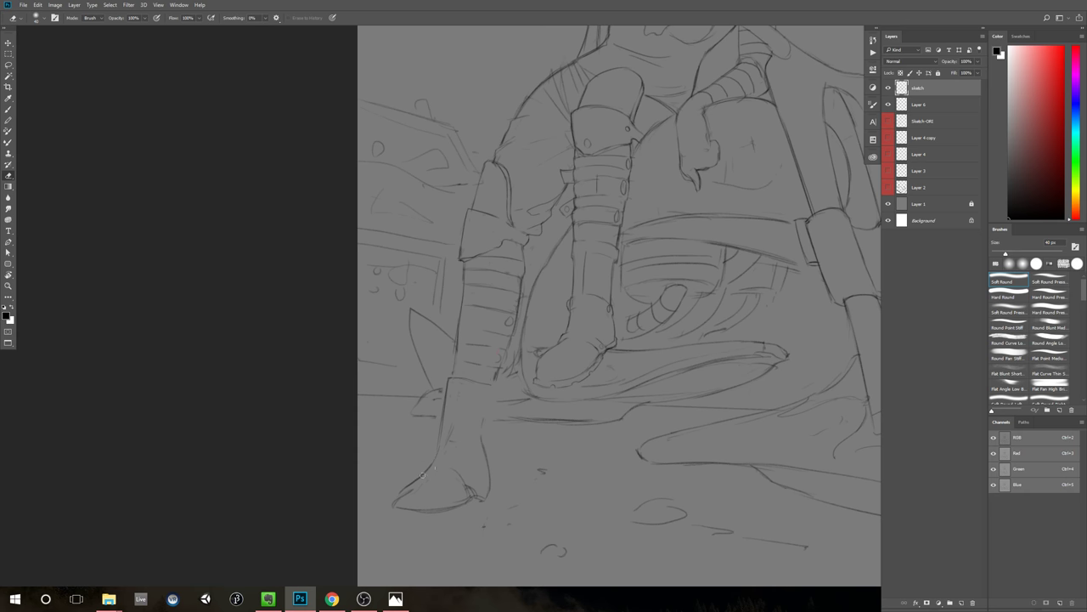
left_click_drag(426, 470, 396, 496)
key("b")
left_click_drag(434, 454, 425, 468)
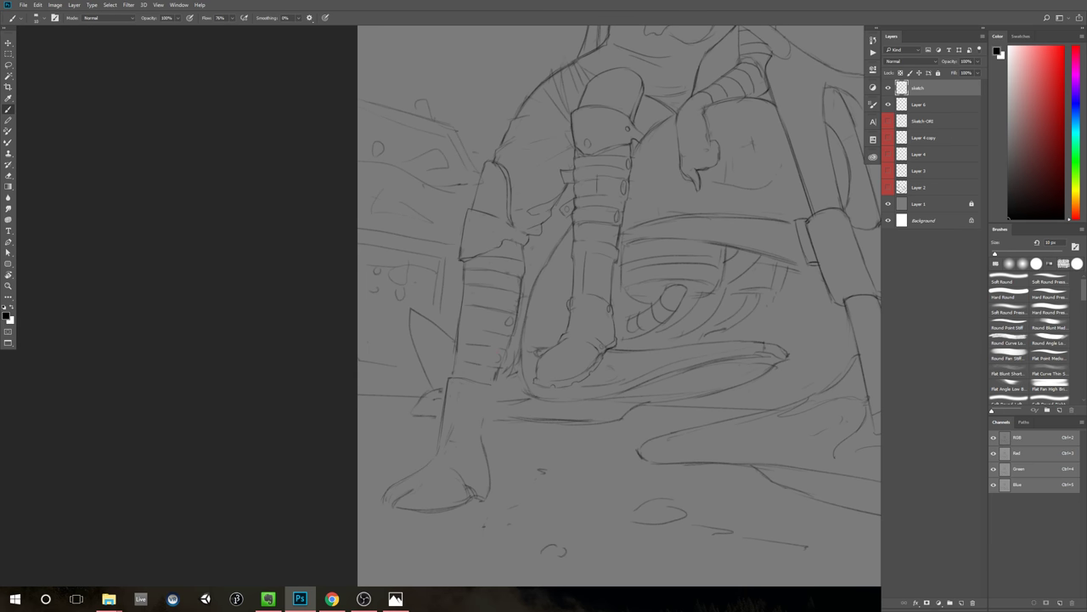
Step: Erase the old back line of the extended leg's ankle and redraw it from the shin armour towards the heel
key("e")
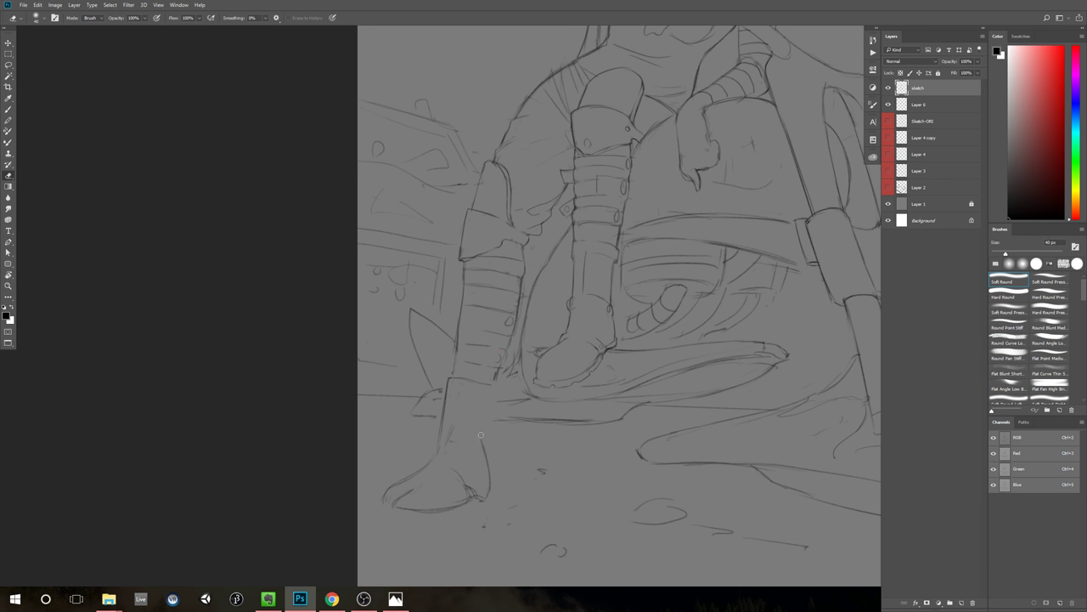
left_click_drag(482, 417, 484, 446)
key("b")
left_click_drag(495, 381, 483, 441)
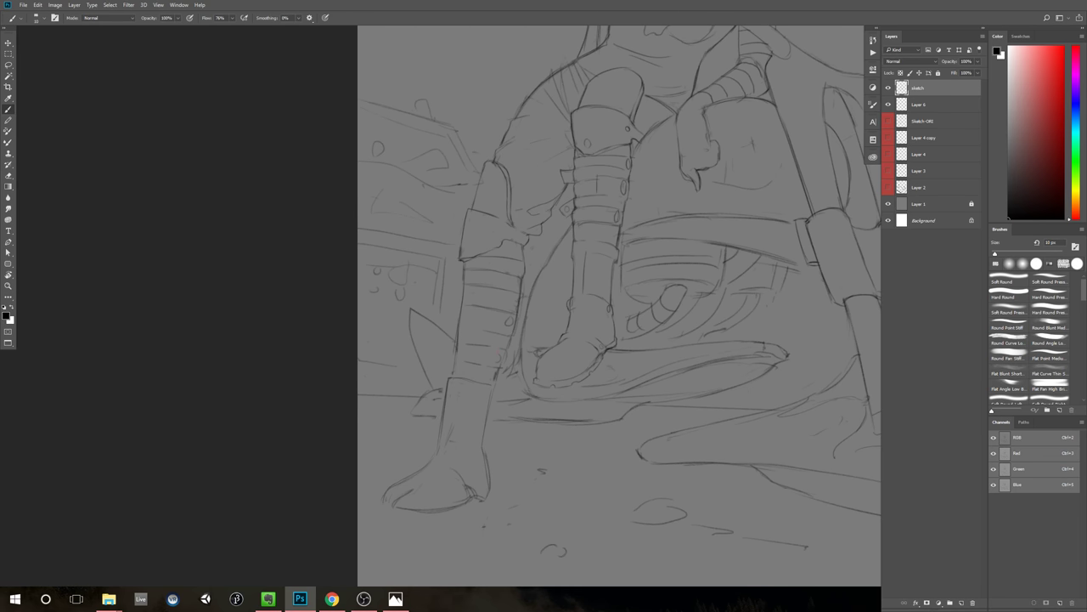
Step: Erase the old toe, sole and inner heel lines of the extended foot
key("e")
left_click_drag(465, 483, 469, 491)
left_click_drag(395, 505, 404, 496)
key("z")
left_click_drag(524, 515, 459, 534)
key("ctrl+space")
mouse_move(540, 513)
left_mouse_down()
mouse_move(582, 486)
mouse_move(607, 452)
left_mouse_up()
key("ctrl+space")
left_click_drag(561, 480, 612, 476)
left_click_drag(494, 466, 441, 471)
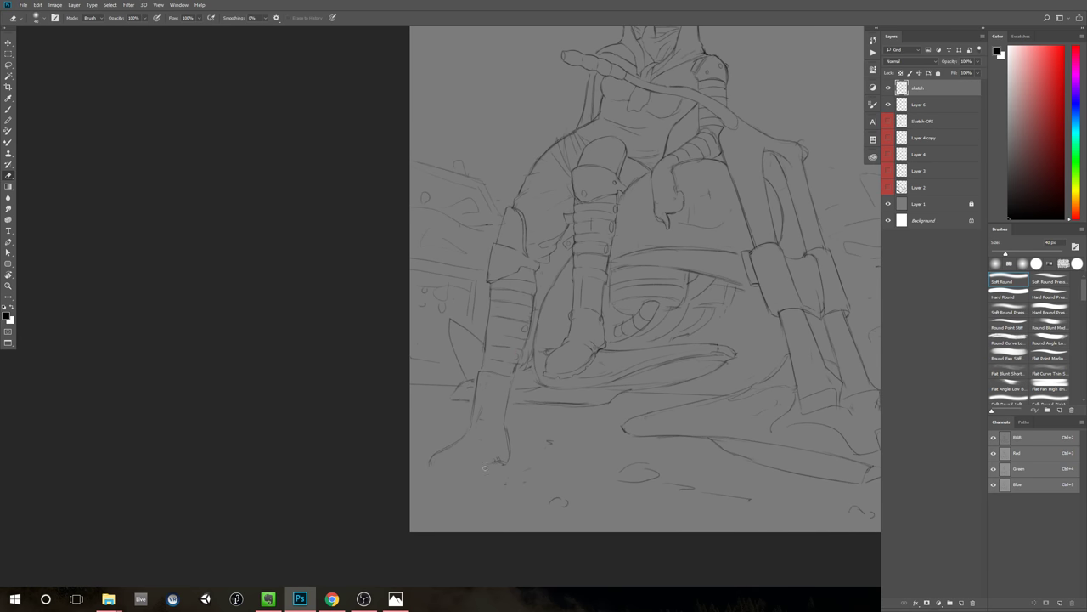
Step: Redraw the extended foot's toe, sole and heel as a closed boot outline
key("bracketleft")
key("bracketleft")
key("bracketleft")
key("b")
left_click_drag(792, 293, 670, 330)
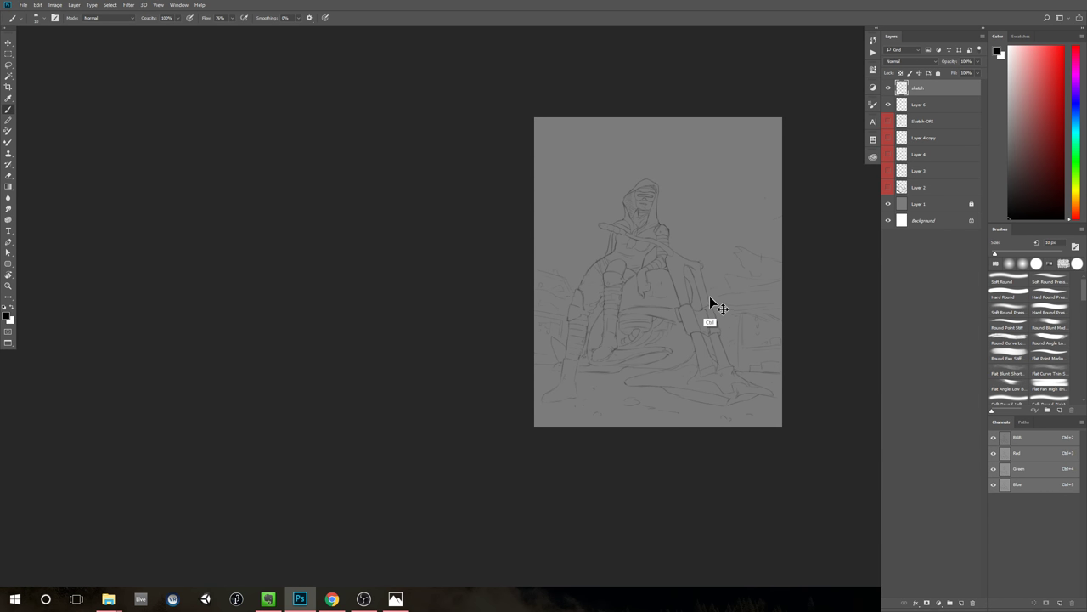
left_click_drag(698, 290, 618, 325)
key("ctrl+space")
left_click(606, 330)
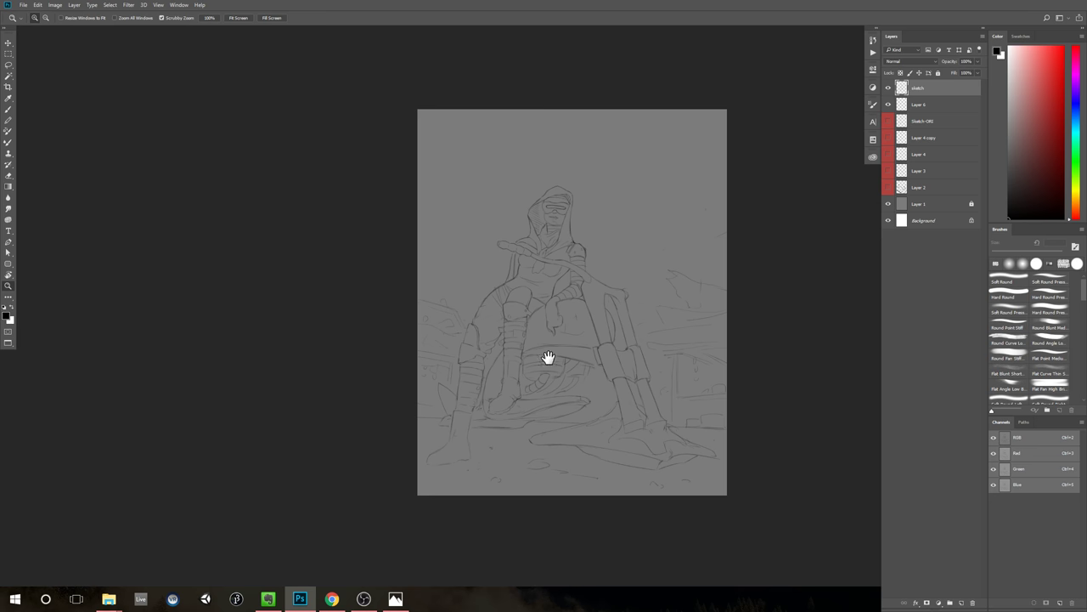
left_click_drag(525, 378, 624, 331)
left_click_drag(572, 362, 617, 362)
left_click(585, 427)
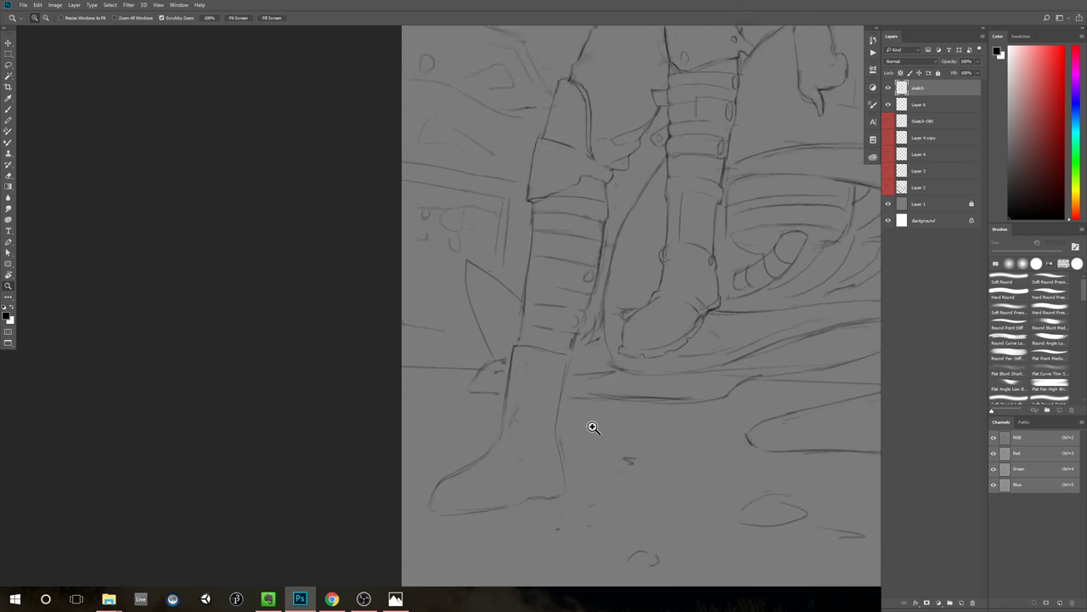
Step: Erase the upper front edge of the ankle and redraw the shin armour's lower rim with a parallel band line beneath it
key("b")
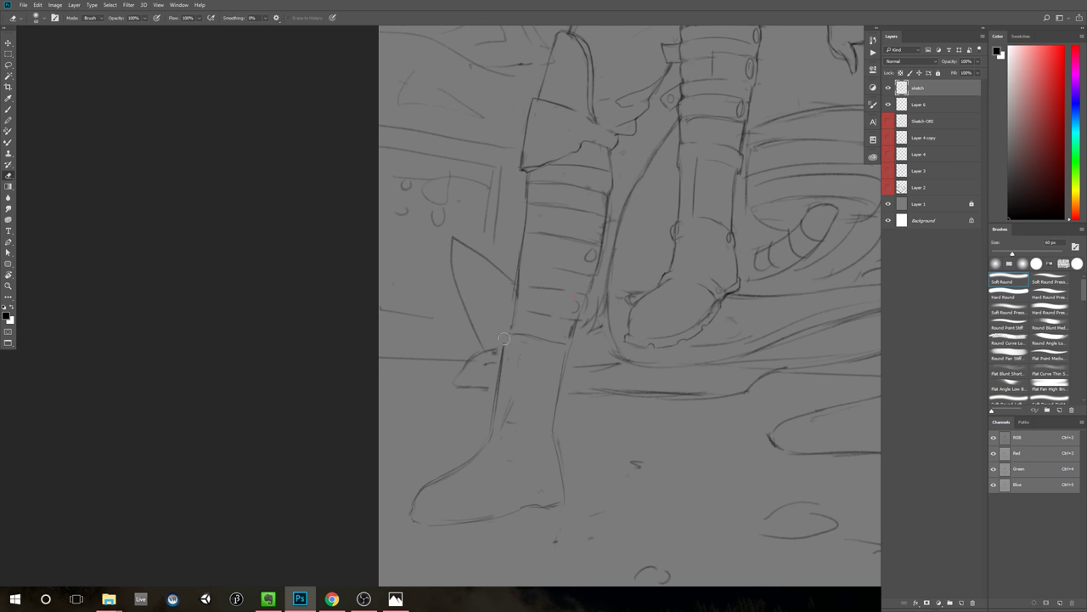
left_click_drag(581, 398, 578, 422)
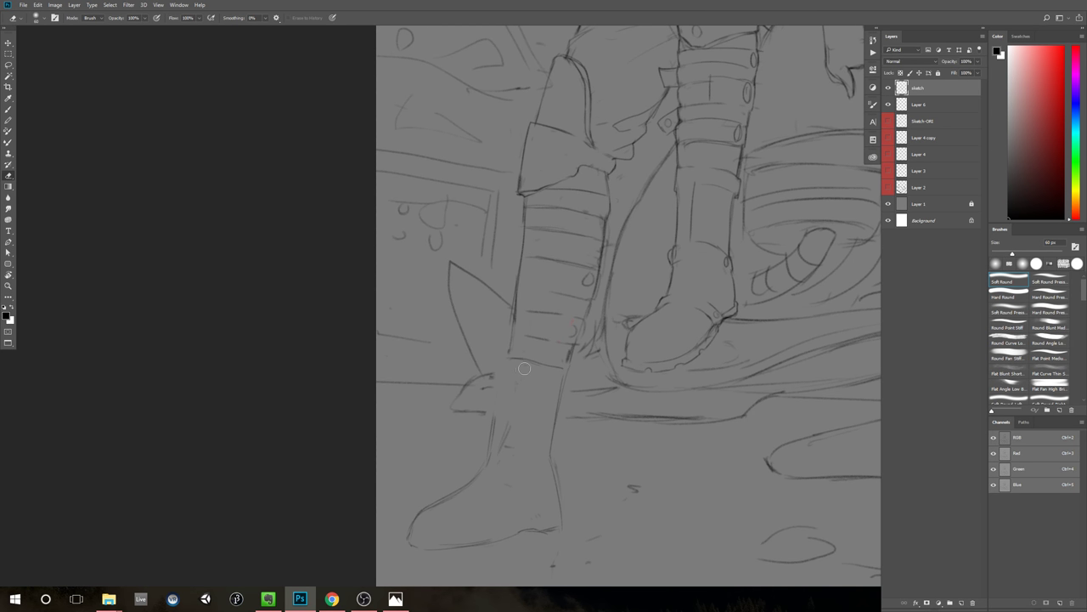
left_click_drag(509, 358, 566, 369)
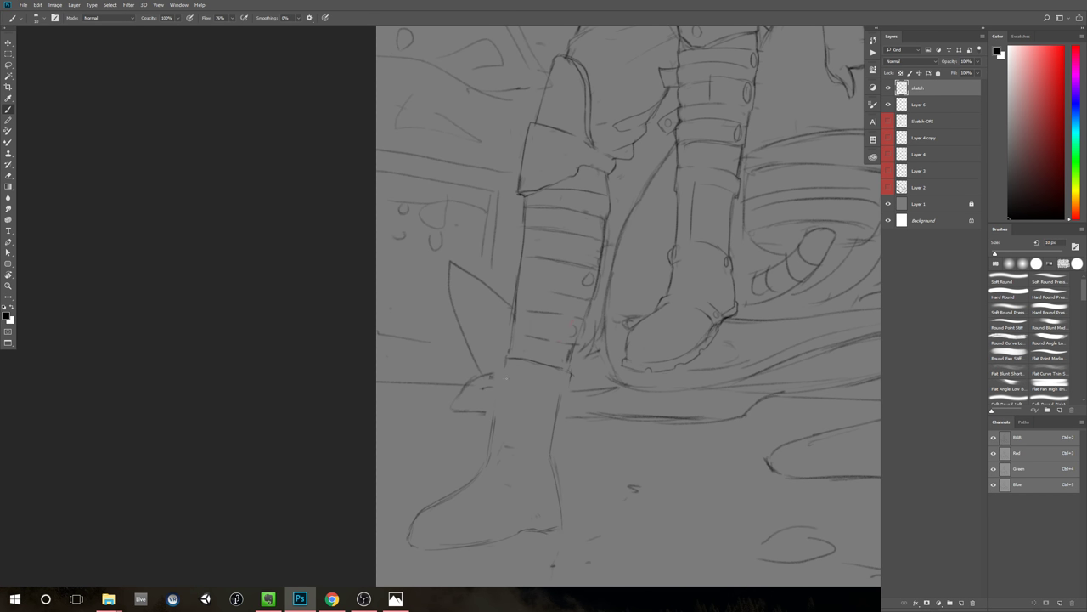
left_click_drag(509, 377, 555, 387)
Step: Draw a curved strap across the boot's instep and redraw the ankle's front and back edges
mouse_move(489, 460)
left_mouse_down()
mouse_move(519, 498)
mouse_move(508, 506)
left_mouse_up()
key("e")
left_click_drag(493, 414, 491, 452)
key("b")
left_click_drag(505, 380, 497, 431)
mouse_move(565, 410)
left_mouse_down()
mouse_move(496, 429)
mouse_move(562, 439)
left_mouse_up()
key("e")
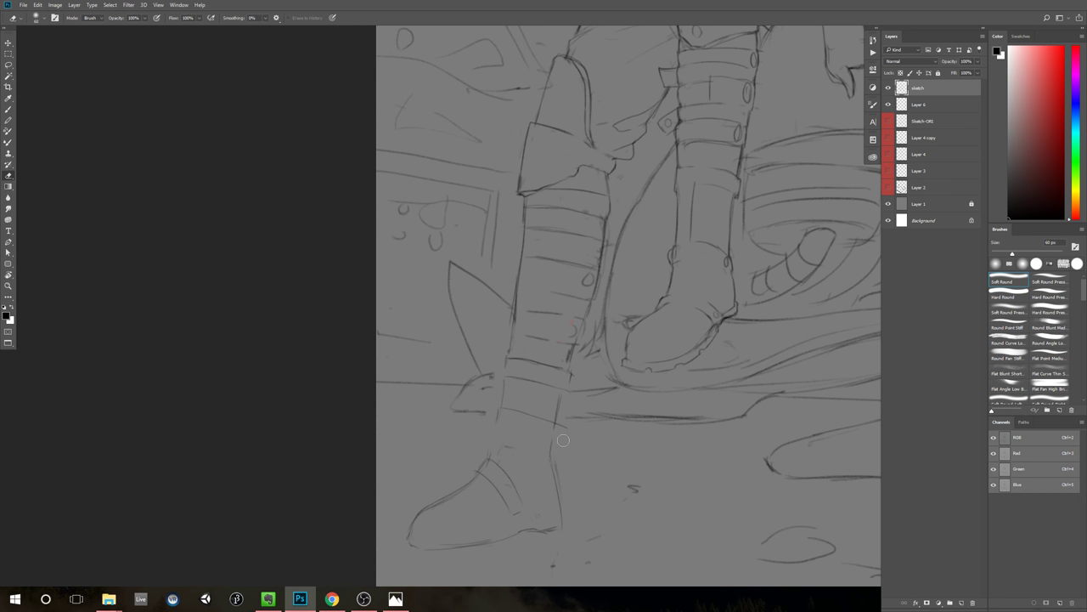
Step: Add another band line around the extended leg's lower ankle and erase its overshooting ends
key("b")
mouse_move(498, 424)
left_mouse_down()
mouse_move(556, 441)
mouse_move(562, 429)
mouse_move(556, 442)
left_mouse_up()
key("e")
key("b")
key("e")
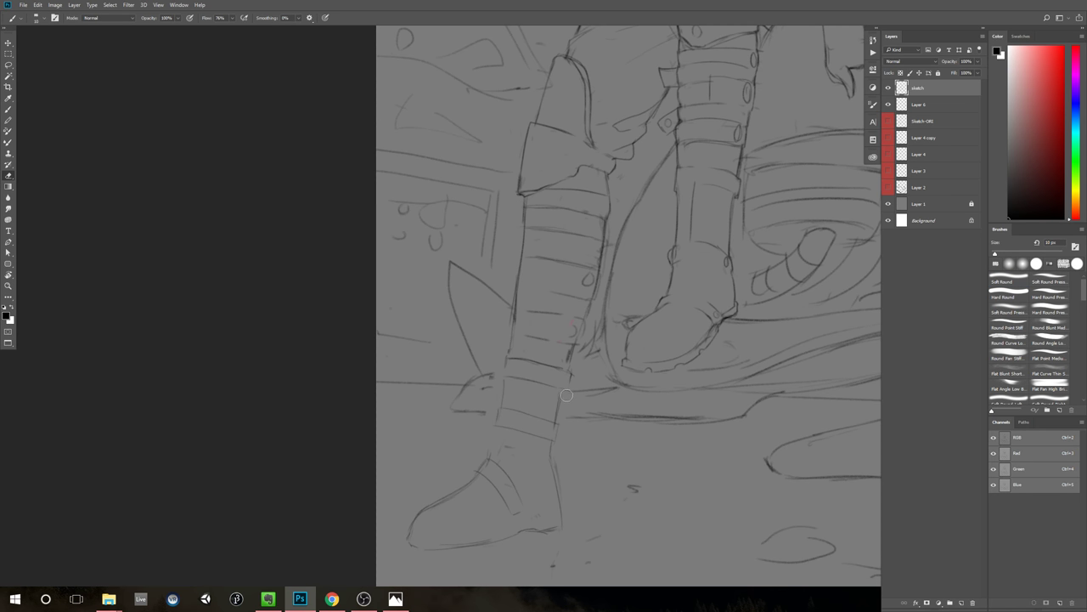
key("b")
key("e")
Step: Clean up the ankle's front edge and sketch the boot's ankle opening and heel section
left_click_drag(507, 376, 488, 472)
key("b")
mouse_move(515, 484)
left_mouse_down()
mouse_move(537, 483)
mouse_move(548, 457)
mouse_move(535, 528)
mouse_move(533, 517)
left_mouse_up()
left_click_drag(532, 496, 447, 381)
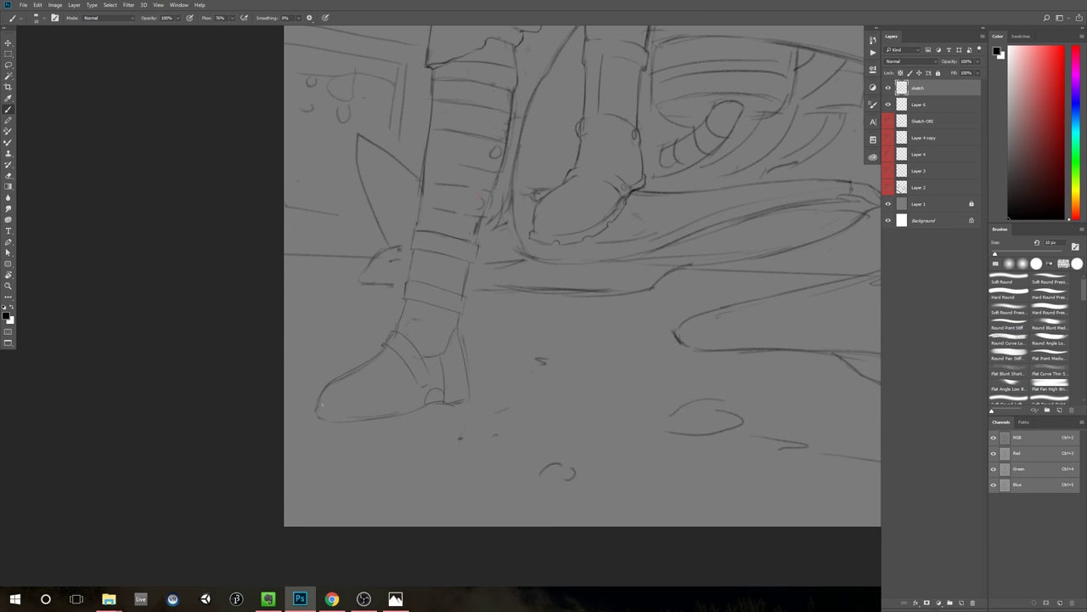
Step: Draw the line separating the boot's upper from its sole, starting at the toe
left_click_drag(321, 405, 362, 413)
key("e")
key("b")
left_click_drag(561, 383, 561, 451)
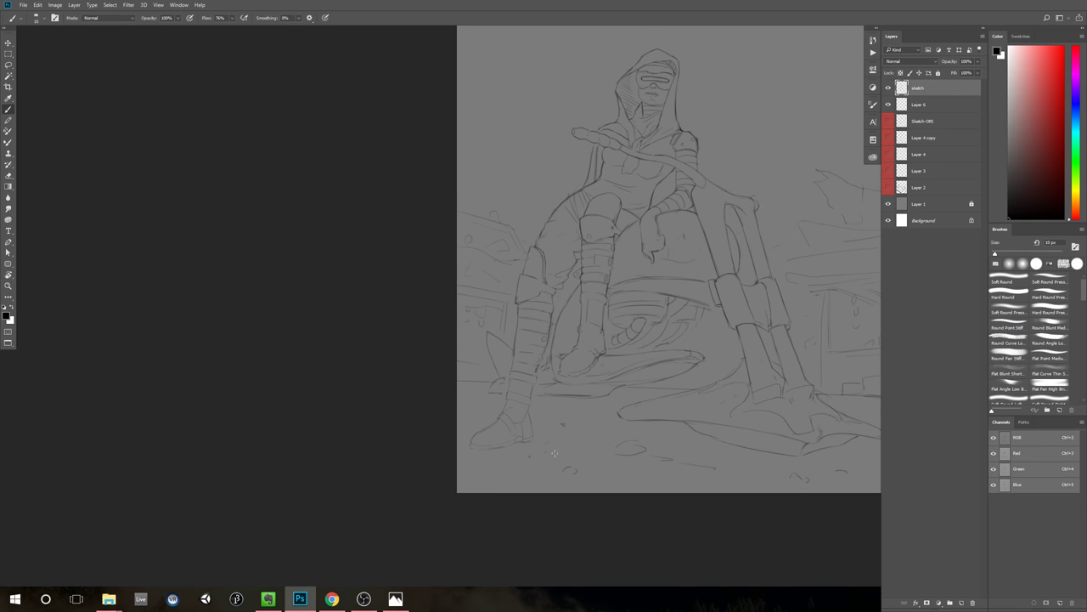
scroll(536, 429, "up", 3)
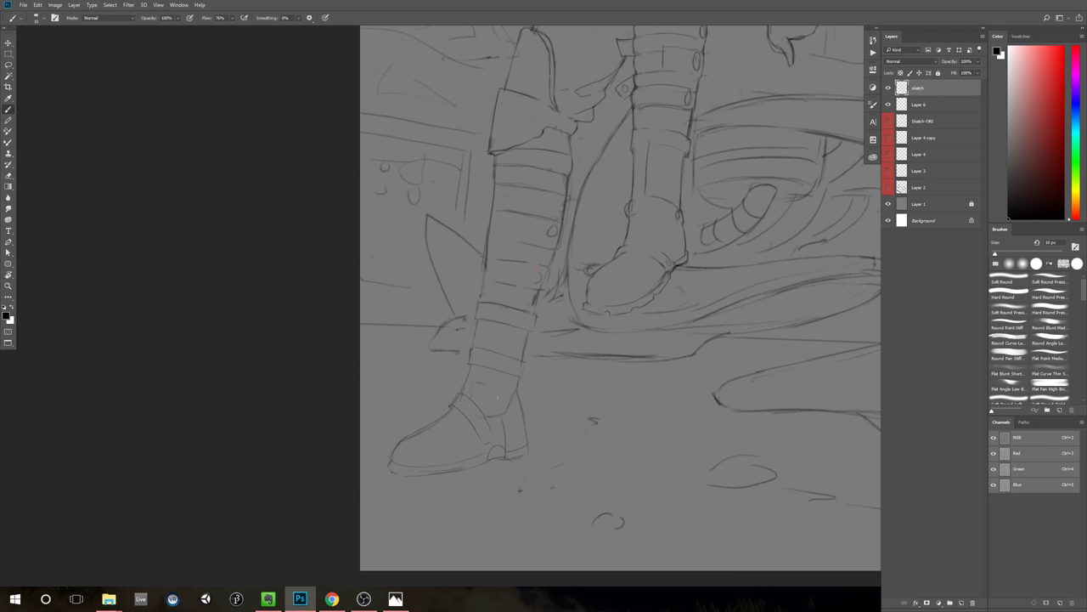
Step: Add a round ankle rivet, a small strap rivet and a curved toe cap line to the boot
key("z")
scroll(561, 425, "down", 3)
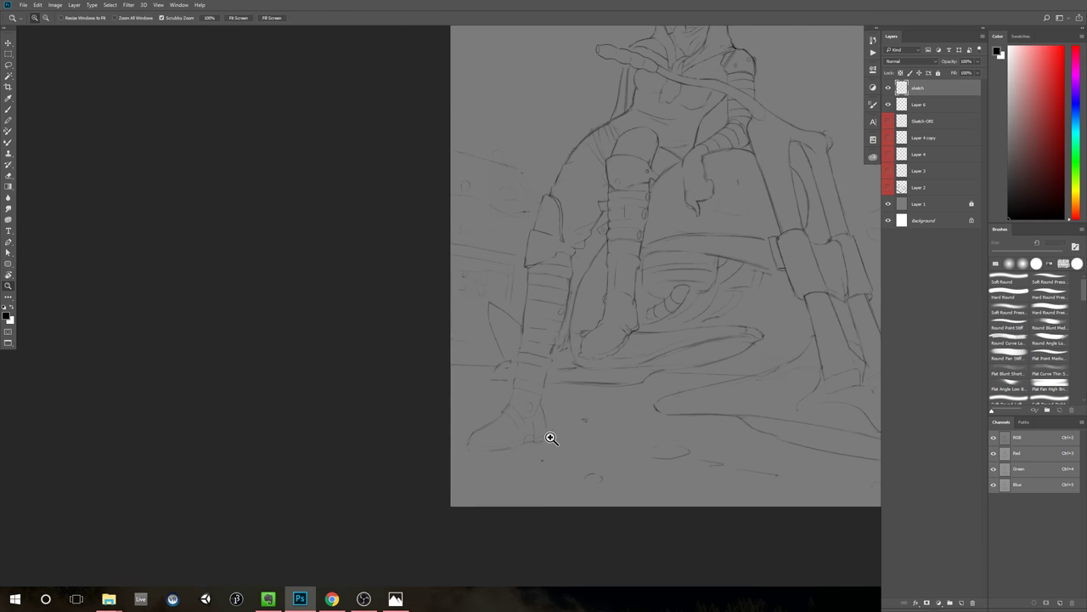
scroll(527, 433, "up", 3)
key("b")
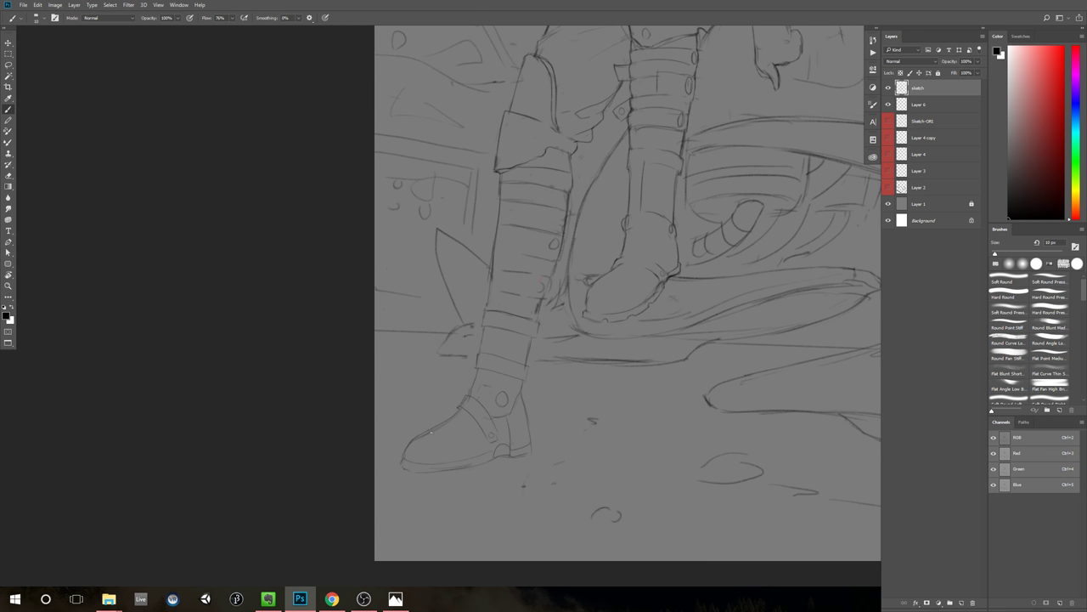
left_click_drag(431, 432, 445, 463)
Step: Examine the boot against the whole figure and then up close
key("ctrl+space")
left_click_drag(597, 414, 564, 457)
key("space")
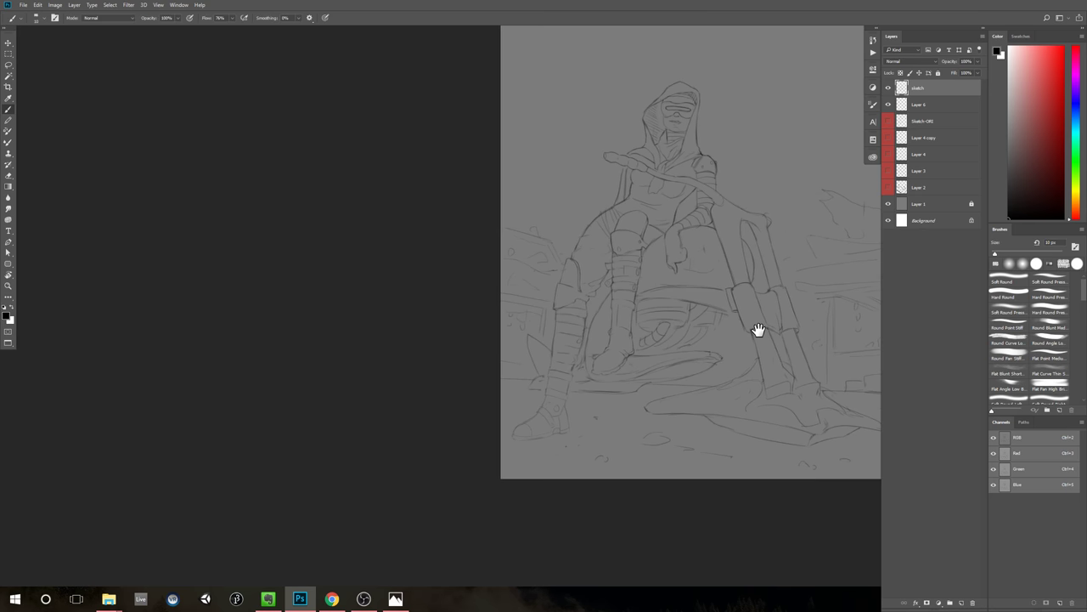
left_click_drag(757, 329, 582, 384)
key("z")
left_click(616, 357, "alt")
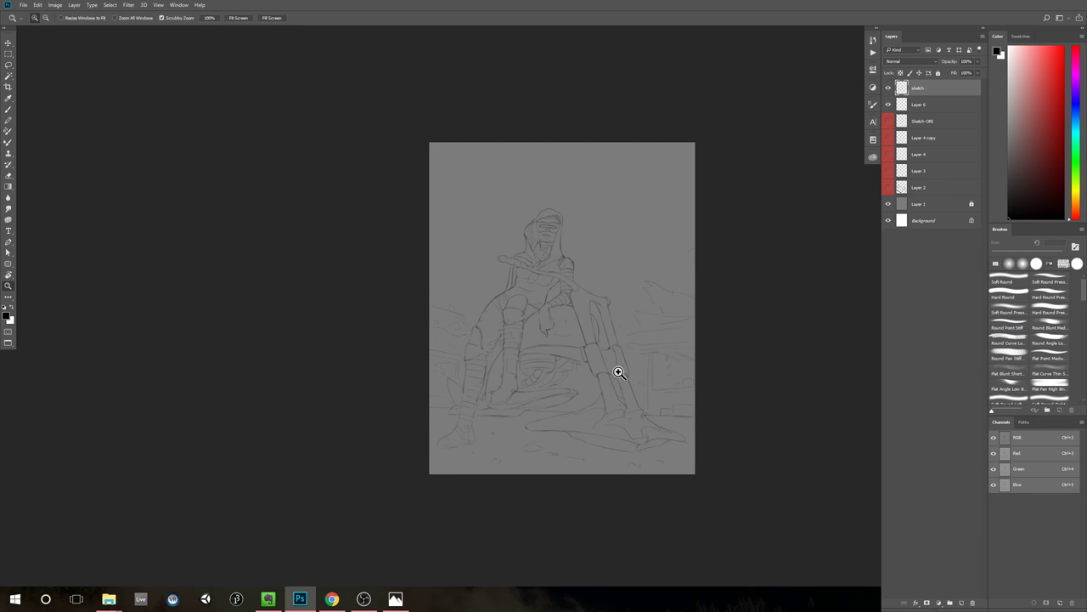
left_click_drag(505, 464, 569, 422)
left_click_drag(446, 401, 468, 460)
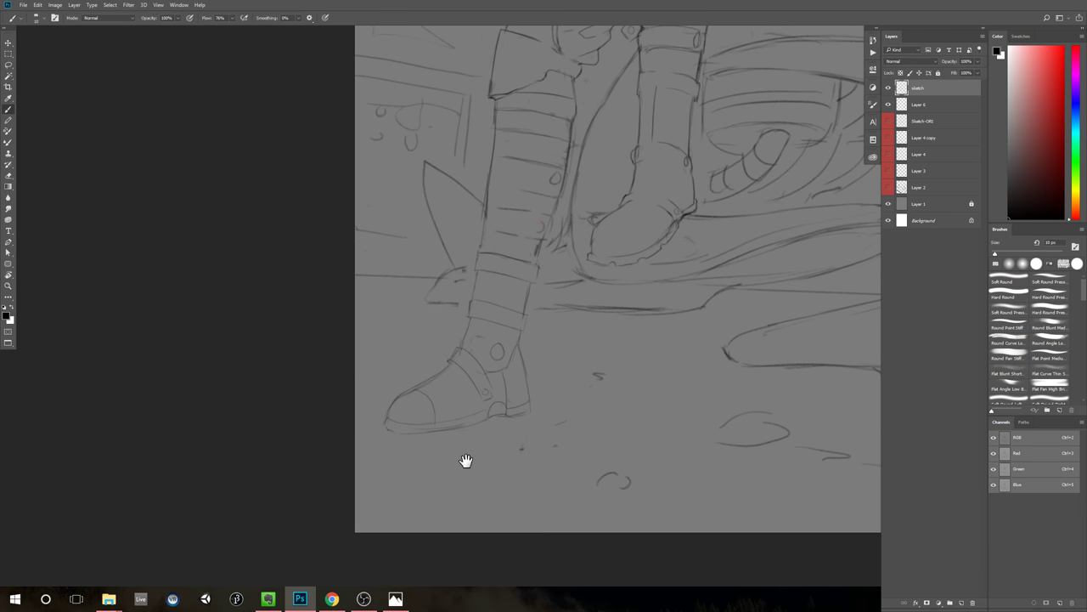
Step: Erase the rough lower edge of the boot's sole and redraw it cleanly from the toe towards the heel
key("e")
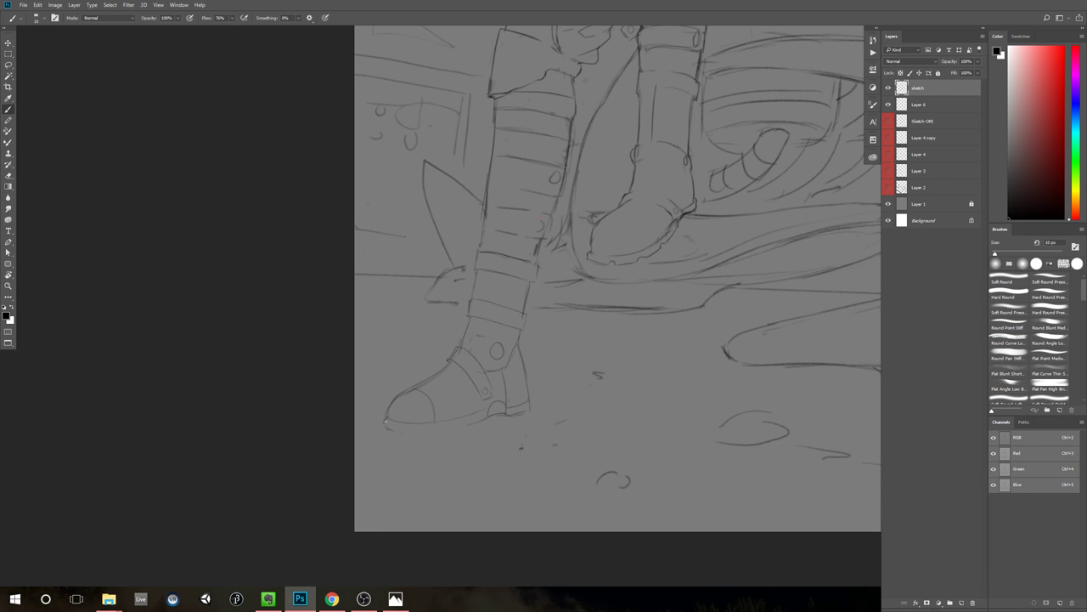
key("b")
left_click_drag(396, 431, 475, 424)
key("z")
mouse_move(492, 433)
left_mouse_down()
mouse_move(444, 447)
mouse_move(498, 435)
left_mouse_up()
key("b")
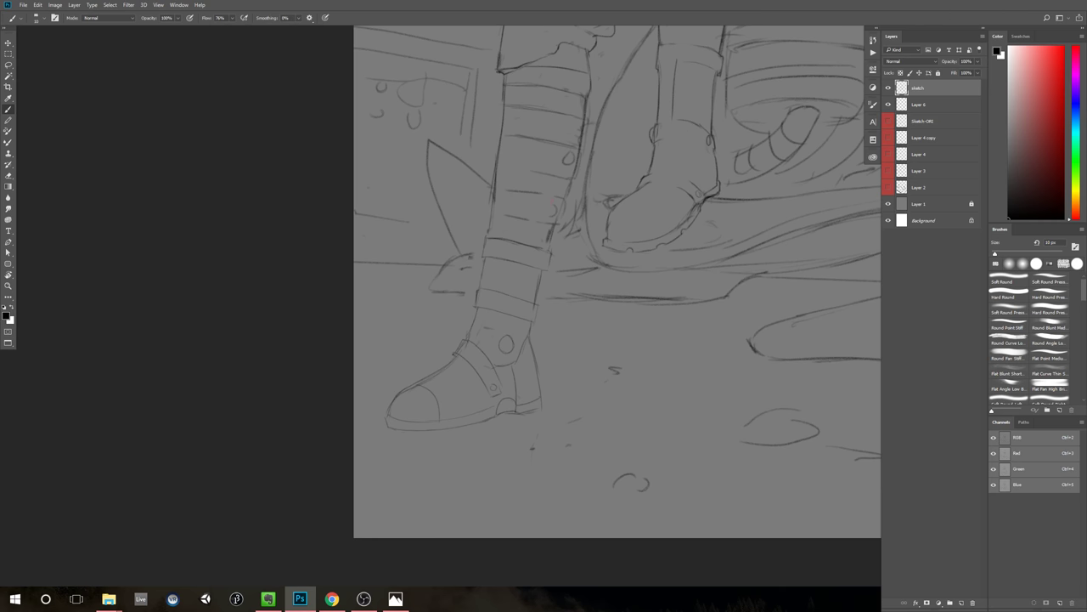
mouse_move(534, 410)
left_mouse_down()
mouse_move(513, 433)
mouse_move(424, 479)
mouse_move(447, 467)
mouse_move(437, 461)
mouse_move(467, 440)
left_mouse_up()
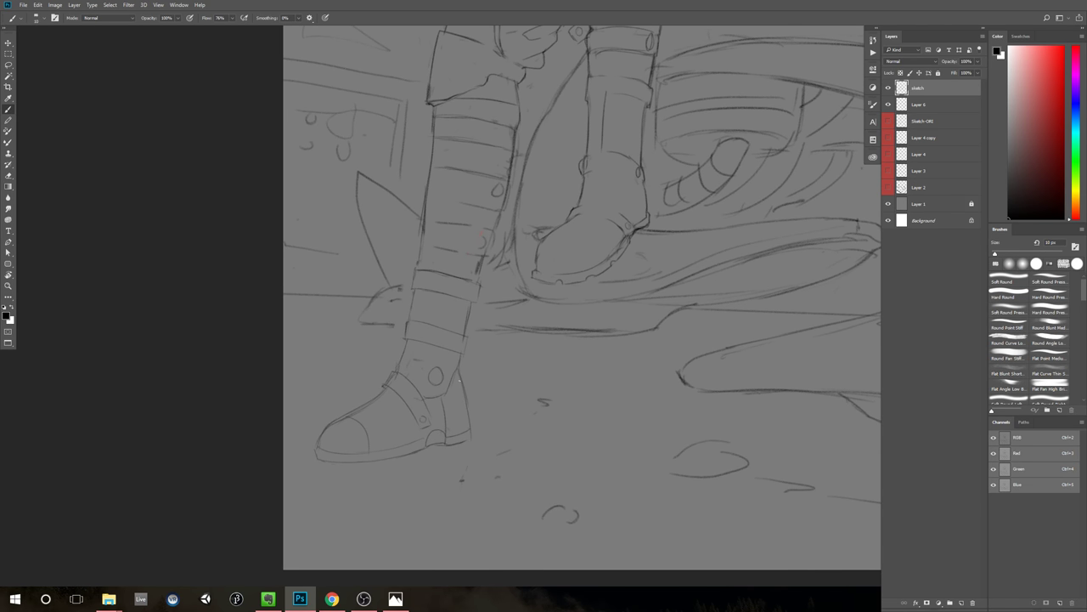
Step: Refine the boot's back line above the heel and add round rivets to the two lower straps of the extended leg
left_click_drag(458, 369, 469, 414)
left_click_drag(406, 347, 398, 367)
key("ctrl+z")
left_click_drag(456, 338, 455, 339)
mouse_move(468, 288)
left_mouse_down()
mouse_move(483, 296)
mouse_move(482, 269)
left_mouse_up()
key("e")
key("b")
key("e")
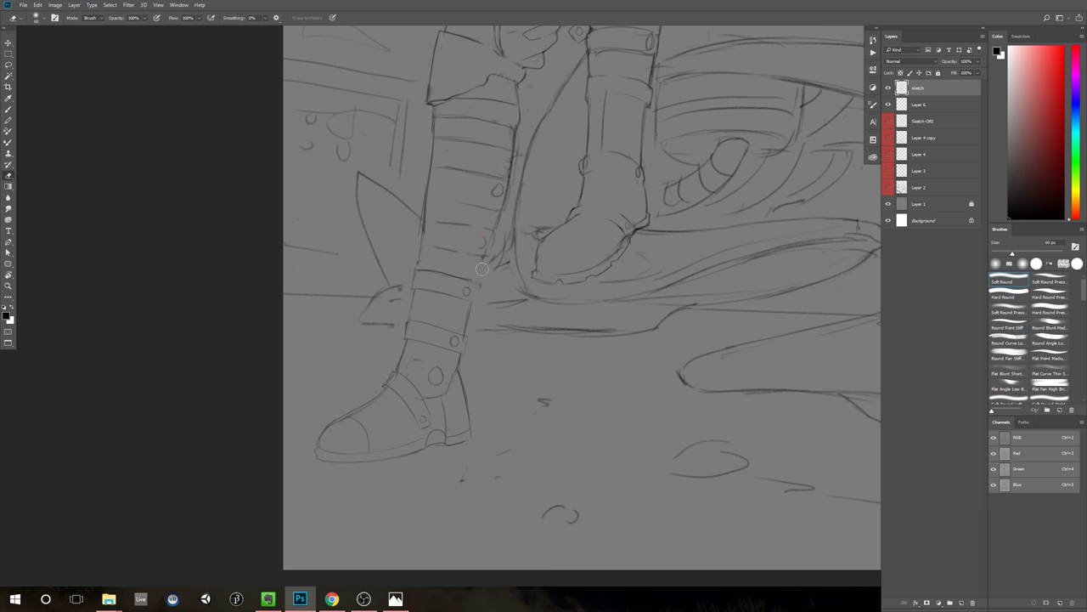
Step: Erase the faint rivet on the extended leg's calf, redraw the shin and calf contours and tidy the lower strap's edge
key("b")
left_click_drag(581, 313, 535, 427)
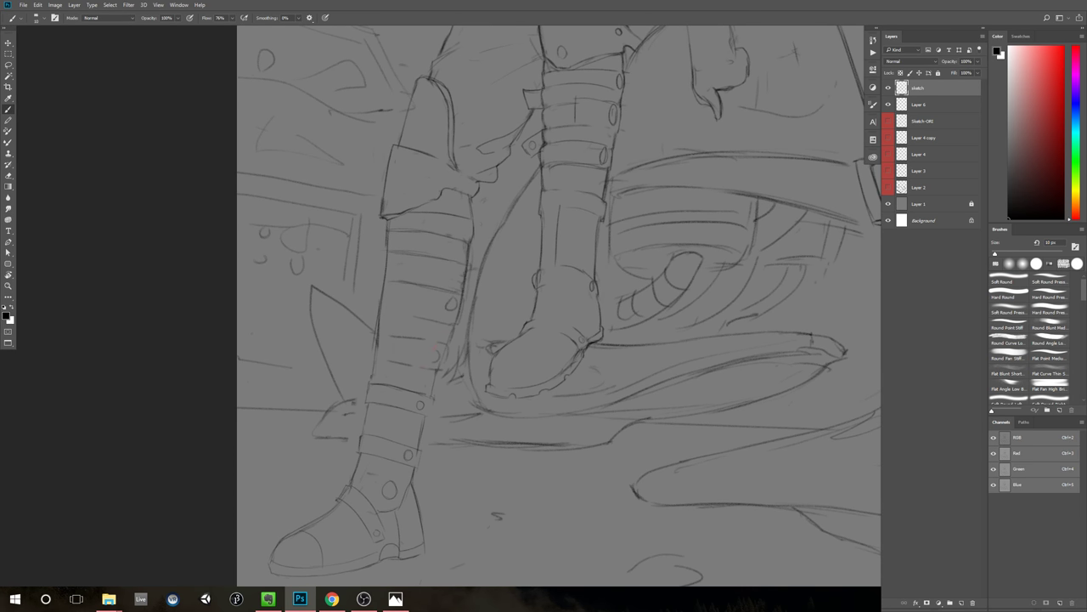
key("e")
left_click_drag(435, 345, 438, 350)
key("b")
left_click_drag(443, 380, 432, 396)
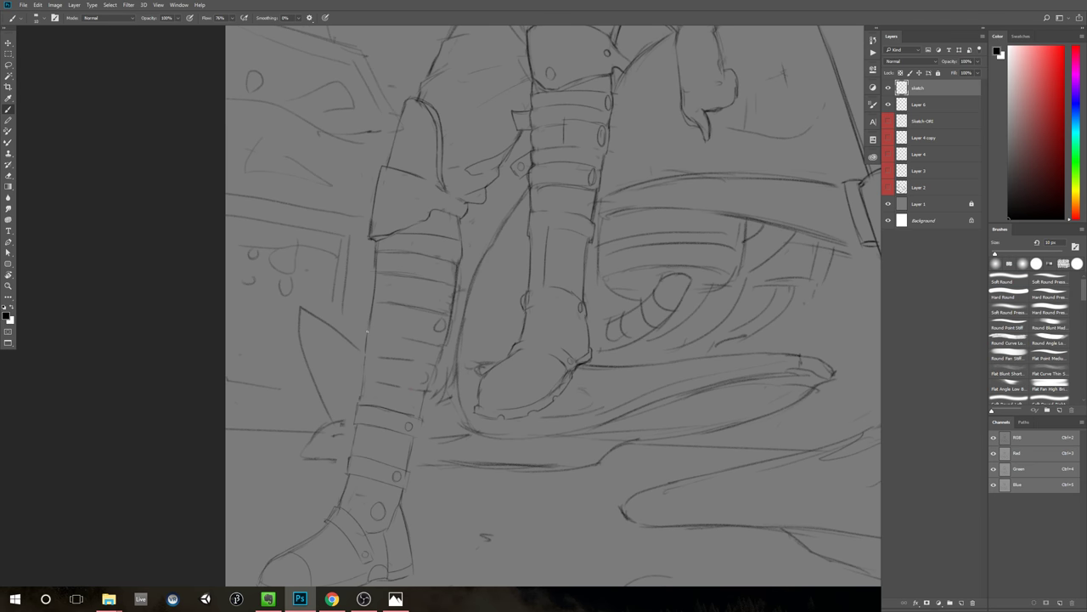
left_click_drag(364, 356, 365, 374)
left_click_drag(425, 391, 421, 412)
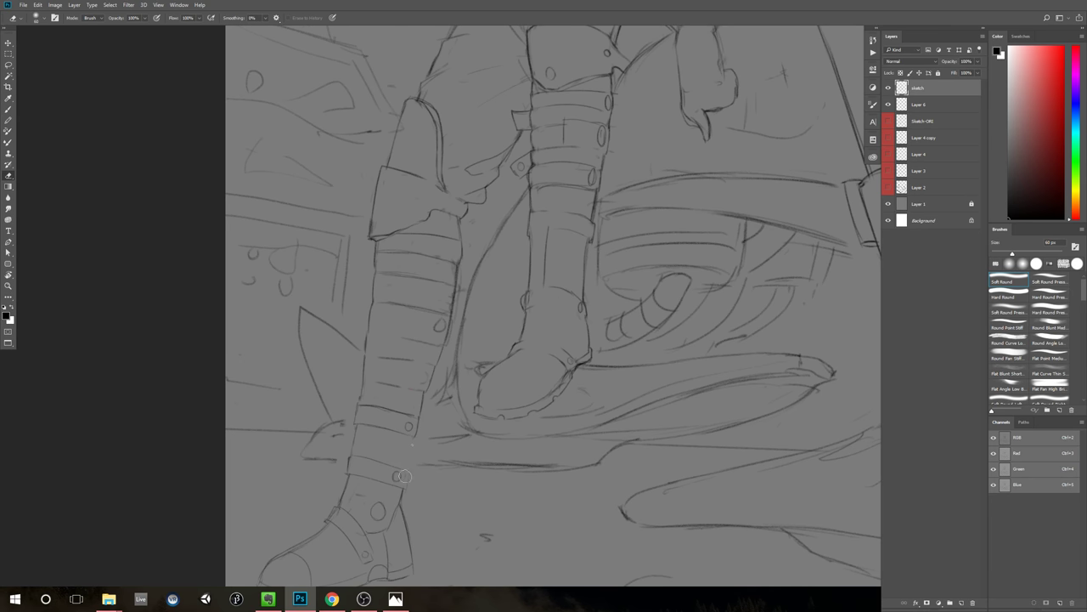
left_click_drag(407, 468, 405, 483)
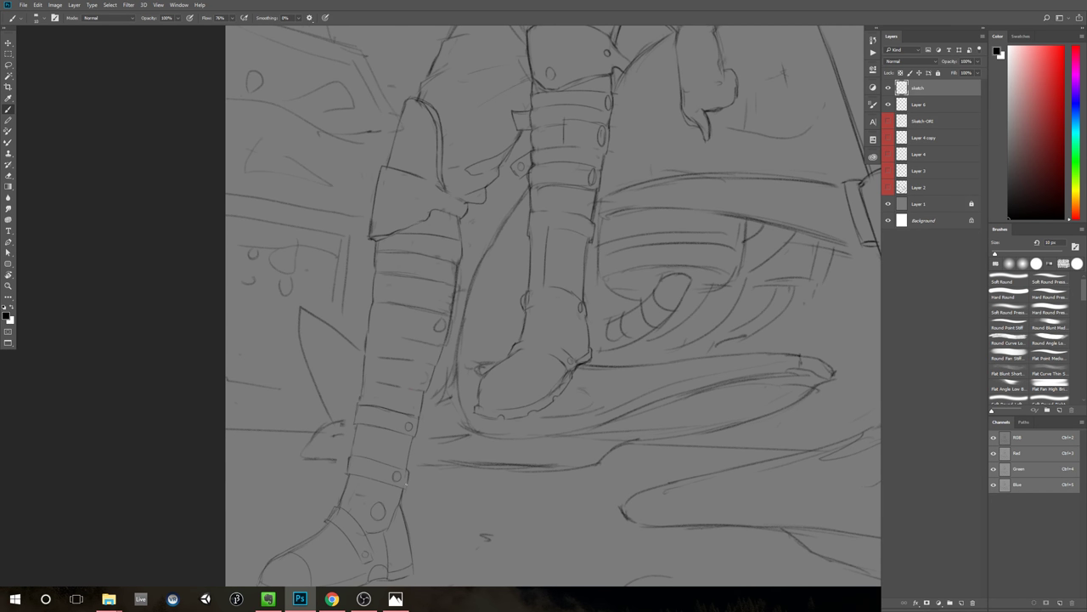
Step: Draw a loose strap end with a small rivet sticking out behind the extended leg's calf
left_click_drag(431, 537, 408, 438)
left_click_drag(471, 405, 416, 426)
scroll(428, 422, "down", 3)
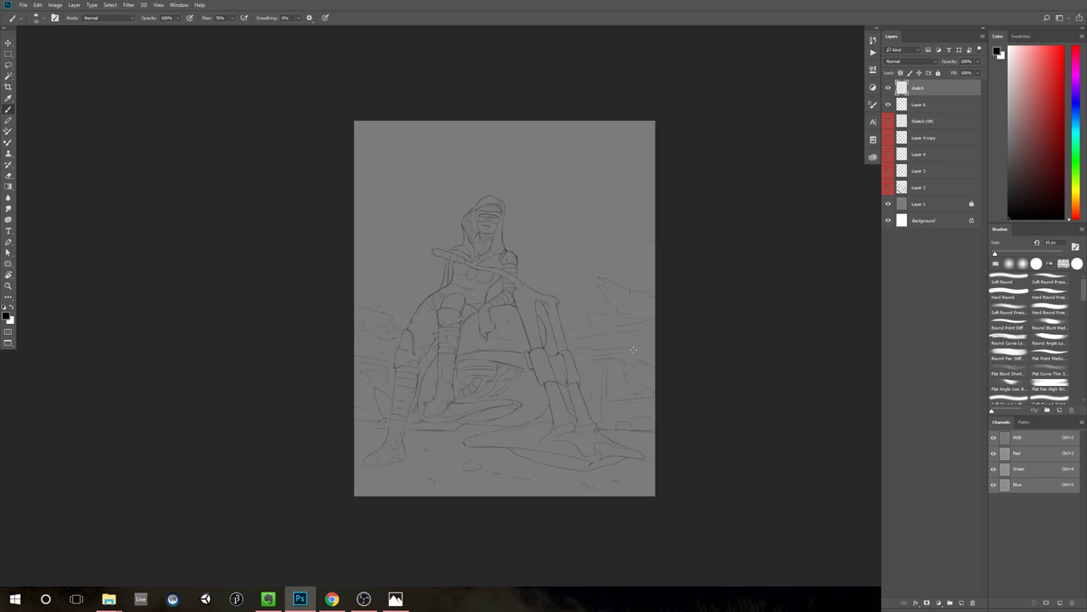
scroll(417, 400, "up", 6)
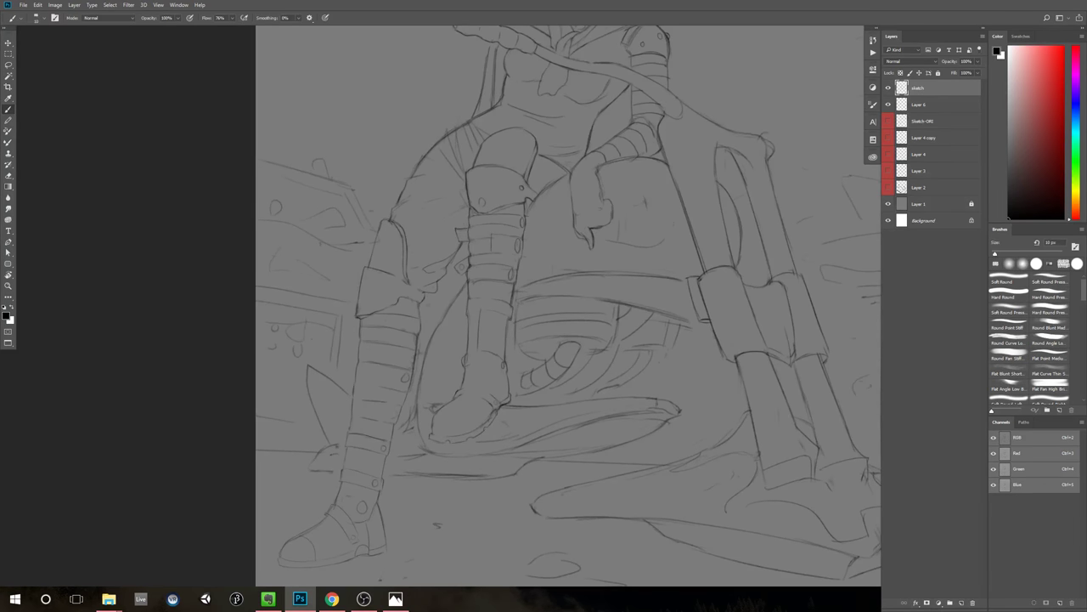
scroll(466, 461, "down", 2)
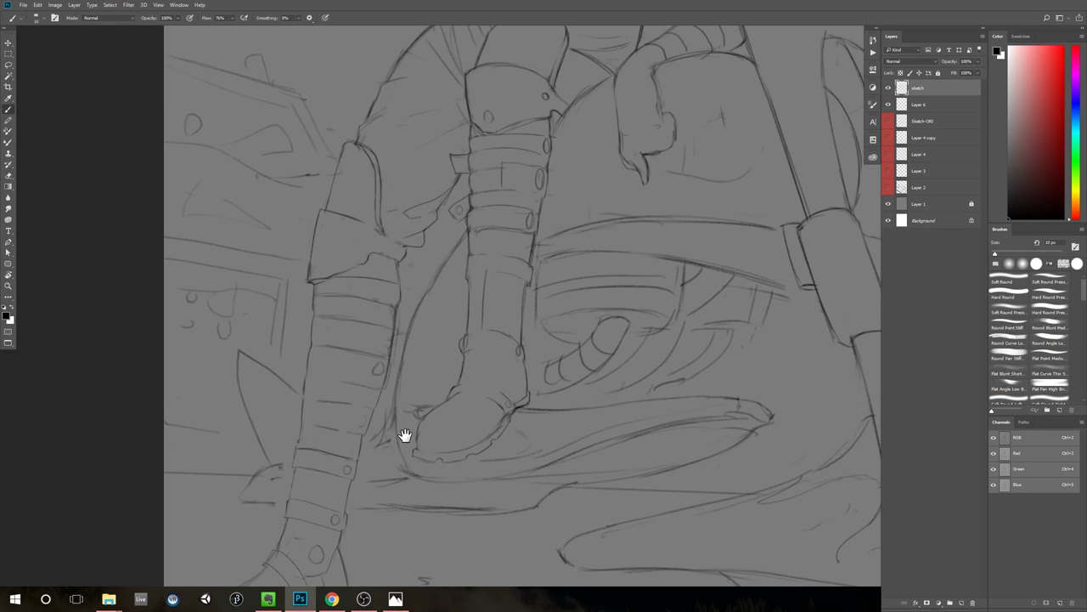
scroll(487, 403, "up", 3)
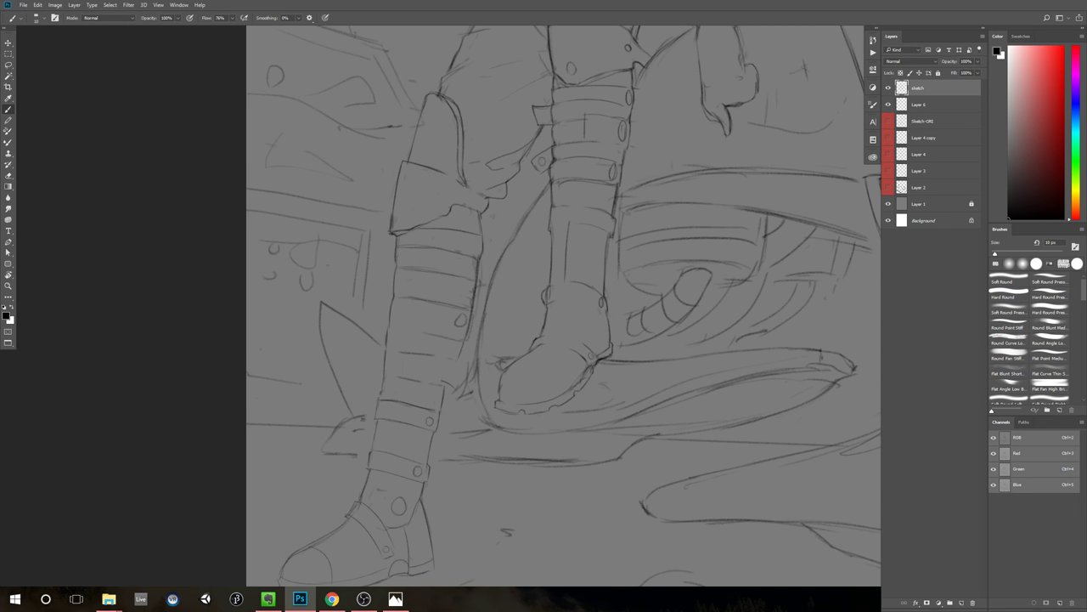
left_click_drag(441, 384, 459, 394)
left_click_drag(467, 375, 459, 394)
key("ctrl+space")
left_click_drag(524, 407, 503, 410)
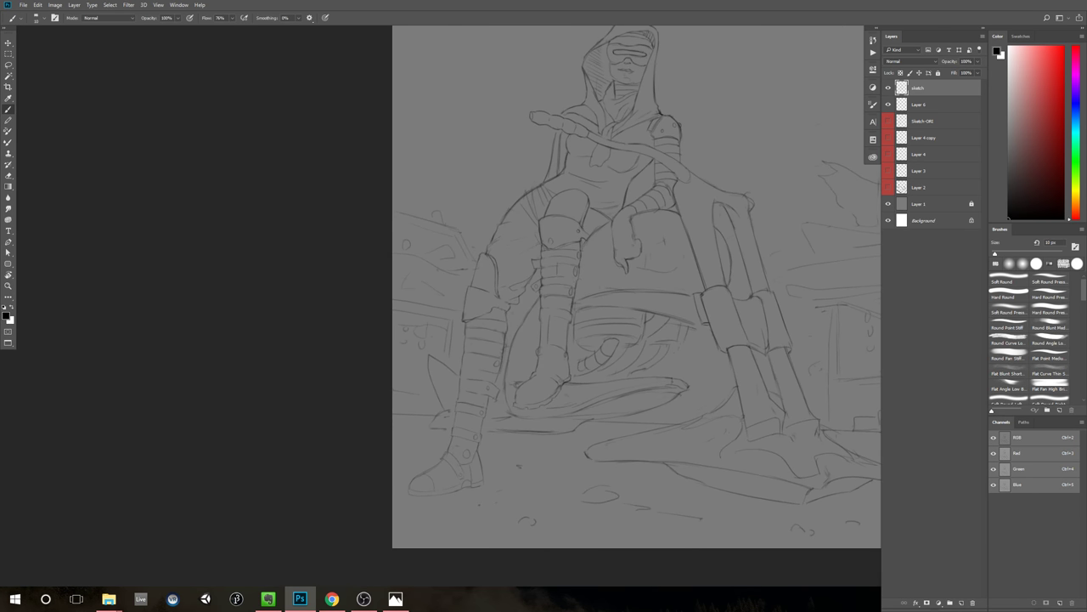
key("ctrl+space")
mouse_move(544, 466)
left_mouse_down()
mouse_move(529, 473)
mouse_move(559, 463)
left_mouse_up()
key("ctrl+space")
mouse_move(473, 363)
left_mouse_down()
mouse_move(492, 358)
mouse_move(453, 363)
left_mouse_up()
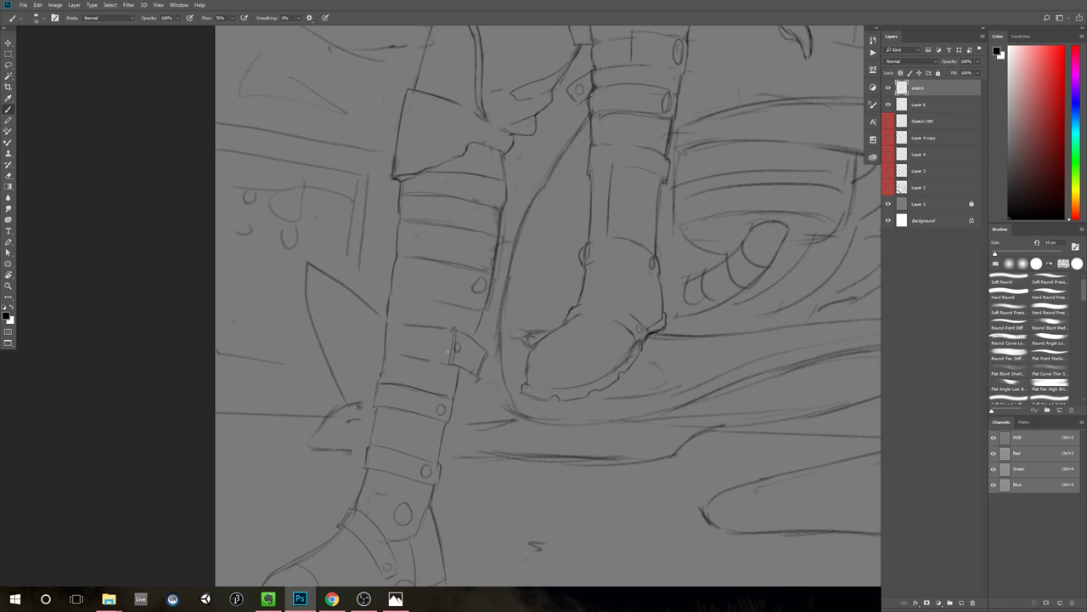
Step: Draw a small strap tab projecting from the front of the extended leg's boot at the ankle
key("space")
left_click_drag(511, 524, 551, 400)
left_click_drag(471, 372, 510, 421)
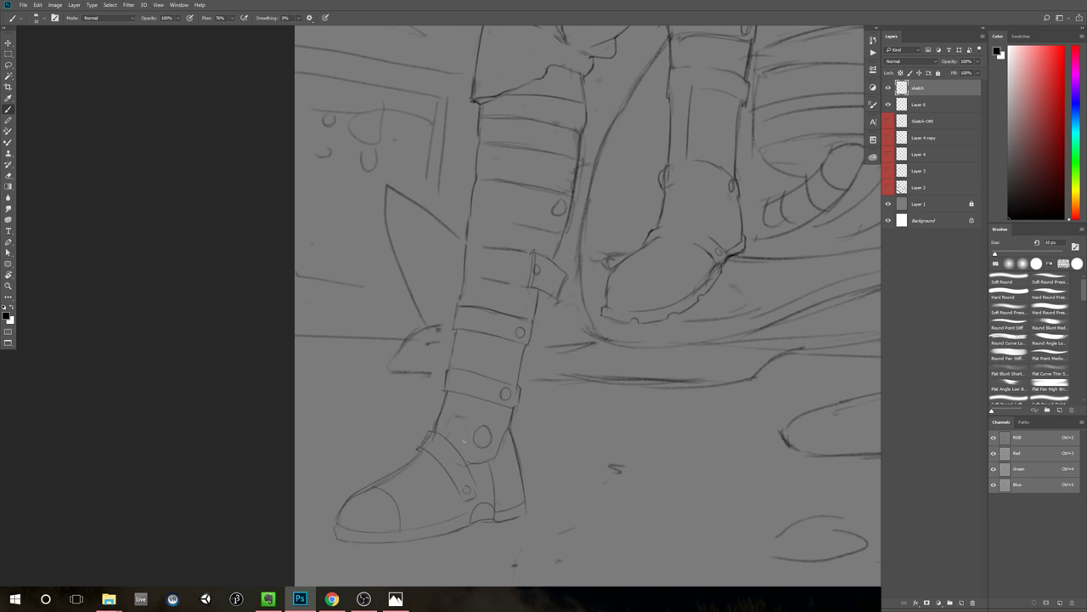
mouse_move(419, 448)
left_mouse_down()
mouse_move(395, 447)
mouse_move(390, 460)
left_mouse_up()
Step: Erase the rough line at the front of the raised foot's ankle
key("ctrl+space")
left_click_drag(520, 465, 472, 492)
key("space")
left_click_drag(604, 474, 554, 467)
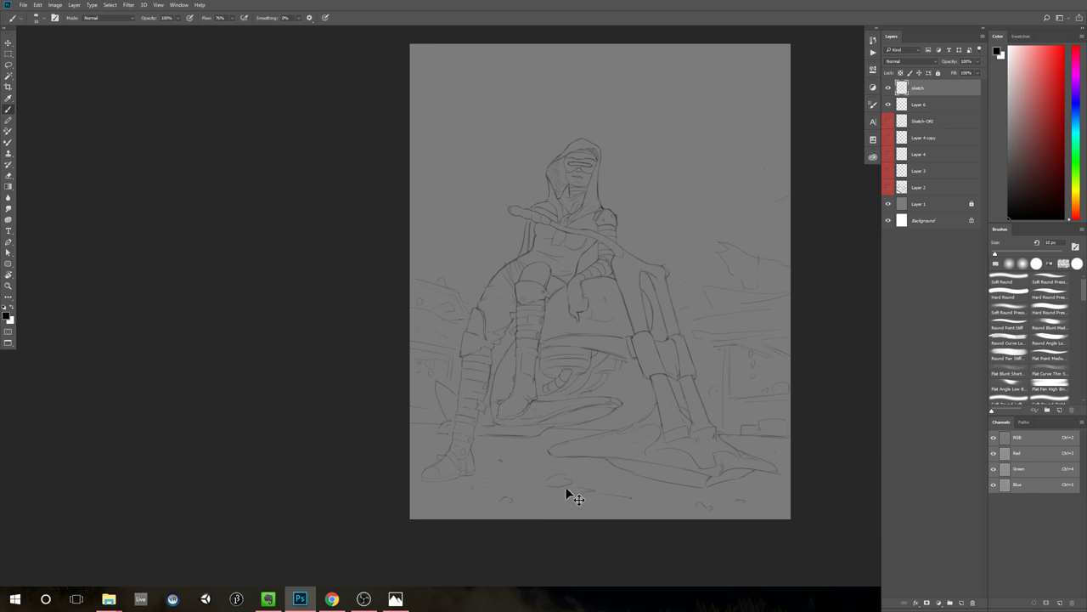
scroll(515, 393, "down", 2)
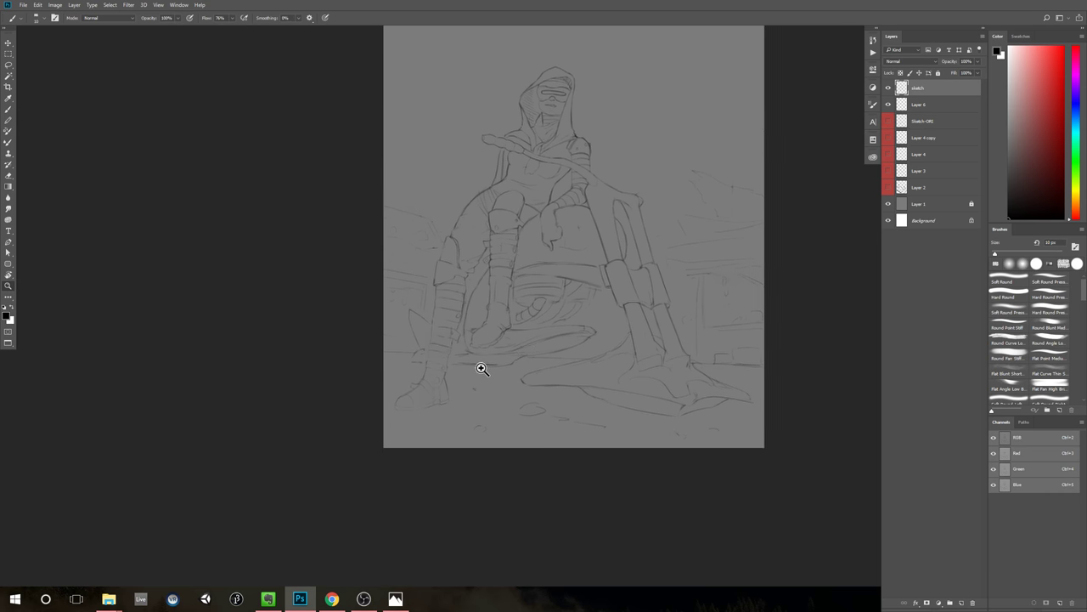
scroll(481, 366, "up", 5)
scroll(528, 319, "up", 1)
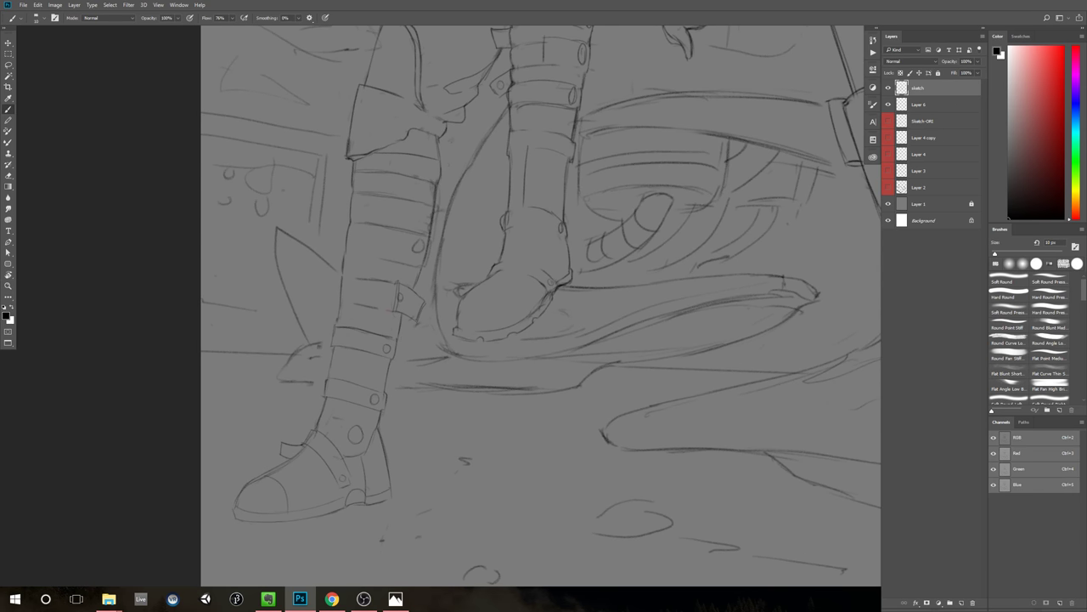
key("e")
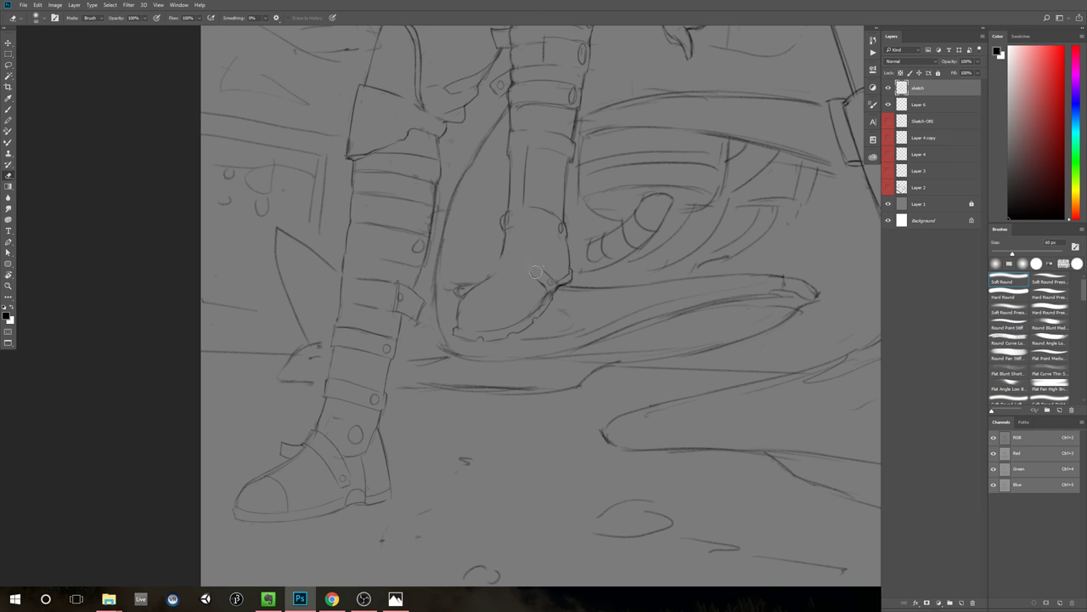
key("b")
scroll(535, 291, "down", 1)
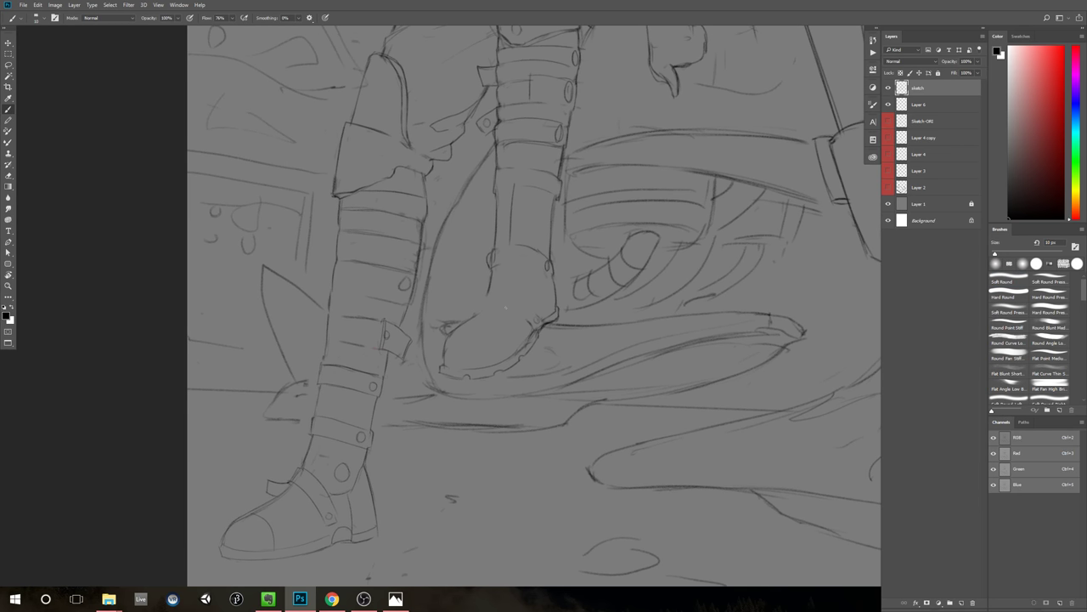
Step: Erase the ankle rivets and cross line on the raised leg and redraw the contour from shin to instep
key("e")
mouse_move(495, 257)
left_mouse_down()
mouse_move(493, 267)
mouse_move(542, 263)
left_mouse_up()
key("b")
mouse_move(488, 289)
left_mouse_down()
mouse_move(451, 328)
mouse_move(485, 314)
left_mouse_up()
key("e")
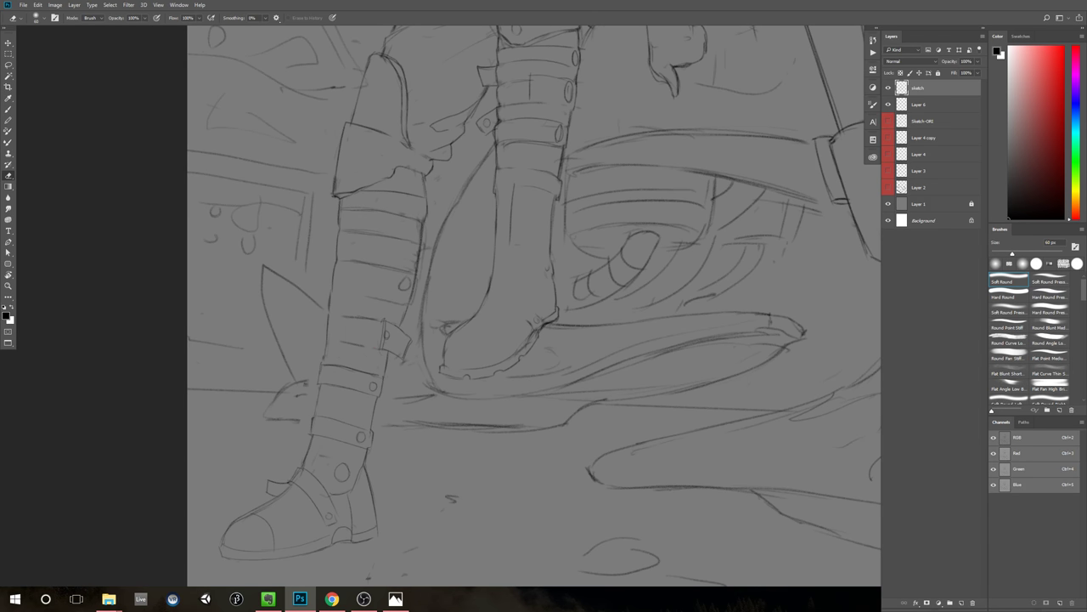
key("b")
Step: Draw a curved, double-lined strap over the raised foot's ankle and erase stray marks beside the heel
key("z")
left_click_drag(464, 394, 410, 424)
key("z")
left_click_drag(514, 376, 615, 332)
key("space")
left_click_drag(549, 312, 701, 261)
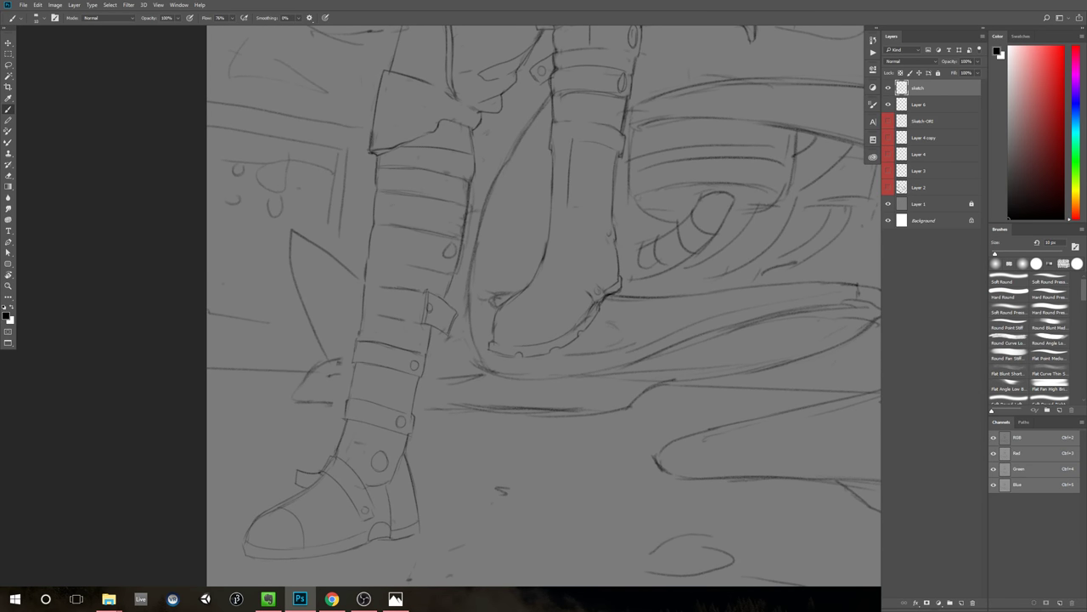
key("e")
key("b")
left_click_drag(545, 244, 589, 260)
key("ctrl+z")
key("ctrl+alt+z")
key("ctrl+alt+z")
mouse_move(547, 253)
left_mouse_down()
mouse_move(594, 263)
mouse_move(580, 272)
left_mouse_up()
key("e")
left_click_drag(601, 229, 605, 235)
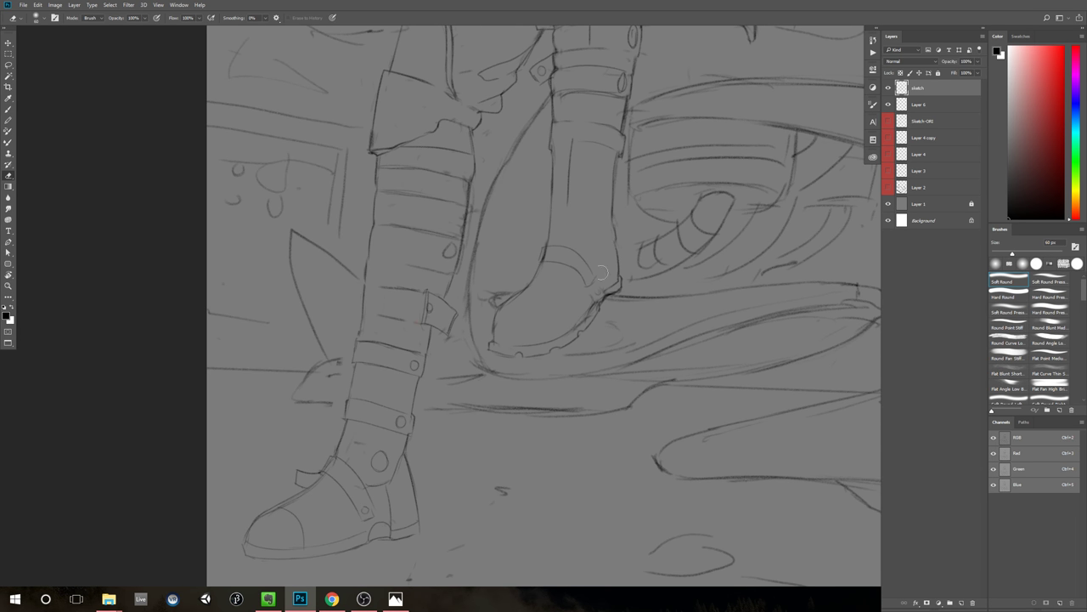
key("b")
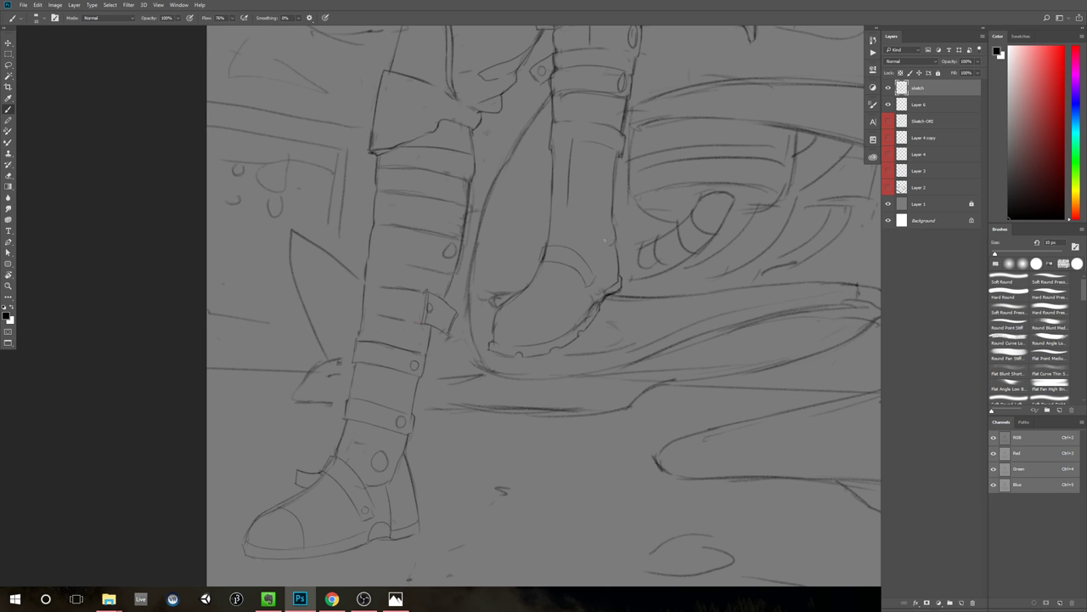
Step: Rework the raised foot's ankle strap so its curve sits higher and reaches further towards the heel
key("e")
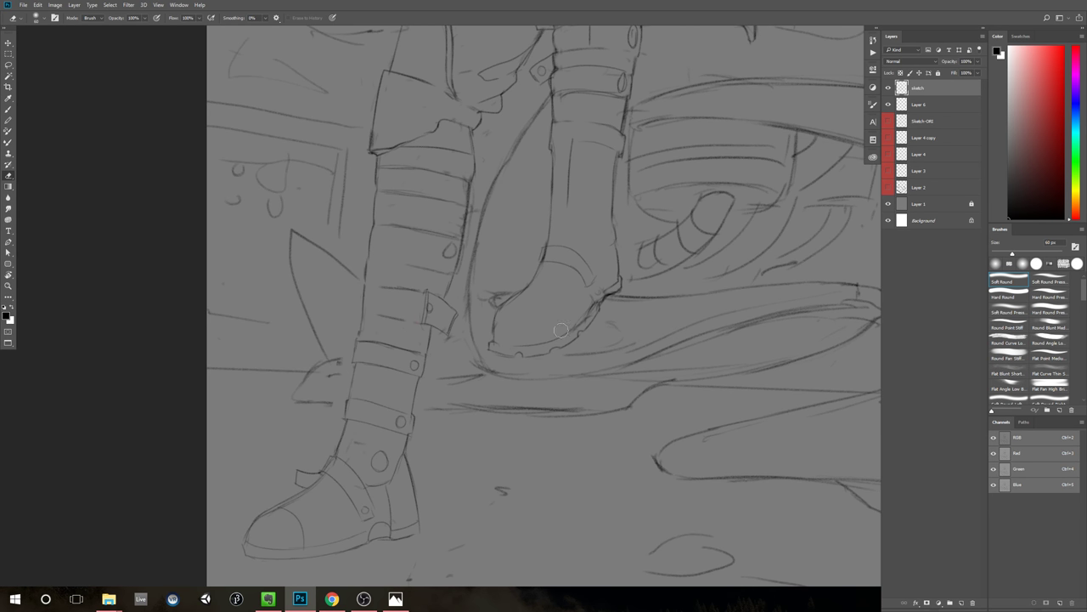
mouse_move(565, 246)
left_mouse_down()
mouse_move(586, 269)
mouse_move(566, 254)
mouse_move(596, 252)
mouse_move(571, 259)
mouse_move(586, 278)
mouse_move(571, 250)
mouse_move(599, 277)
left_mouse_up()
key("b")
key("ctrl+z")
key("e")
key("b")
key("ctrl+z")
key("ctrl+z")
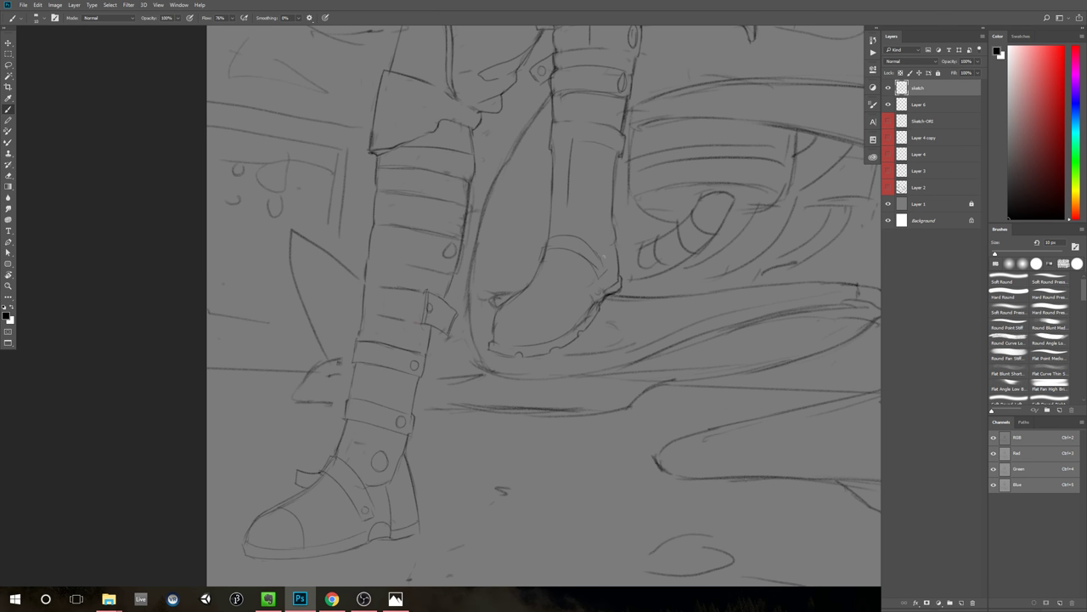
Step: Redraw the back line of the raised leg's ankle down to the heel and add a round ankle rivet
key("e")
left_click_drag(620, 233, 614, 237)
key("b")
left_click_drag(610, 227, 616, 259)
left_click_drag(601, 225, 599, 234)
key("ctrl+z")
left_click_drag(622, 304, 607, 361)
Step: Clear the vertical lines from the raised leg's shin, draw a horizontal strap above the ankle and add small edge rivets
key("e")
left_click_drag(552, 242, 555, 214)
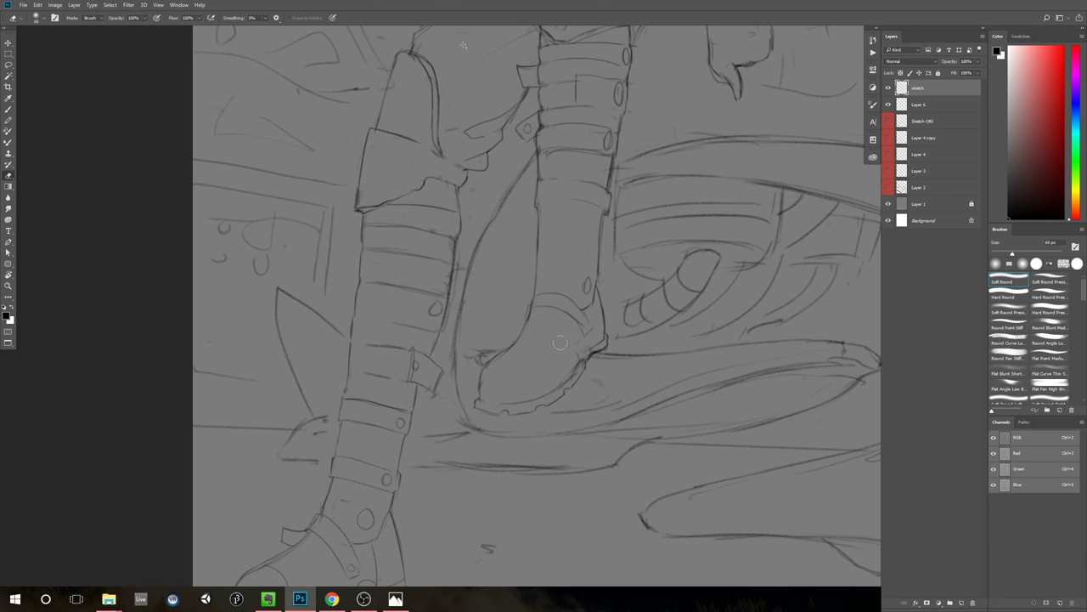
key("b")
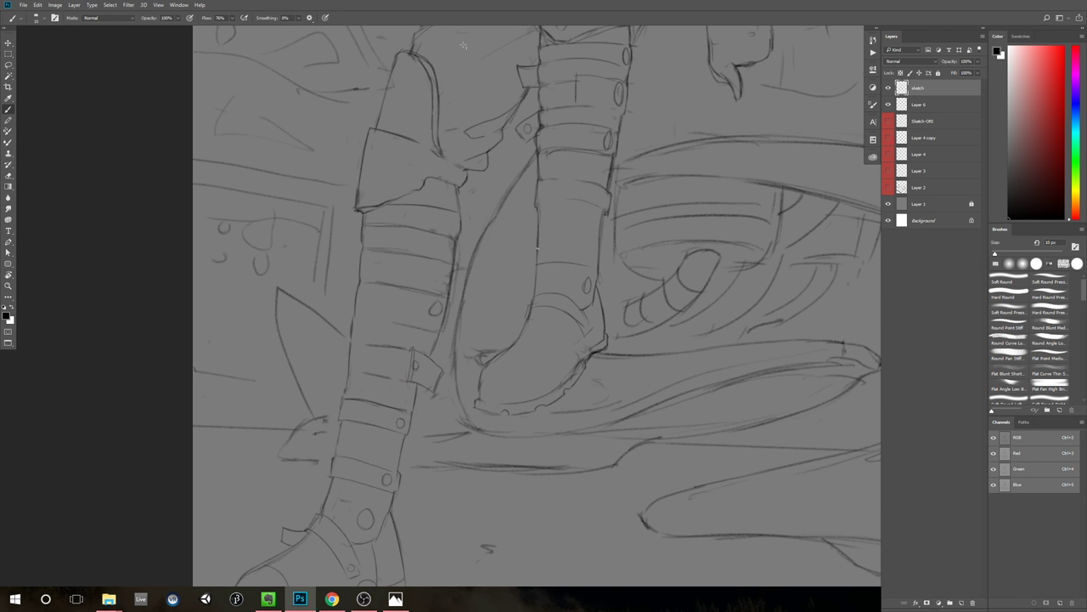
left_click_drag(537, 249, 598, 256)
key("e")
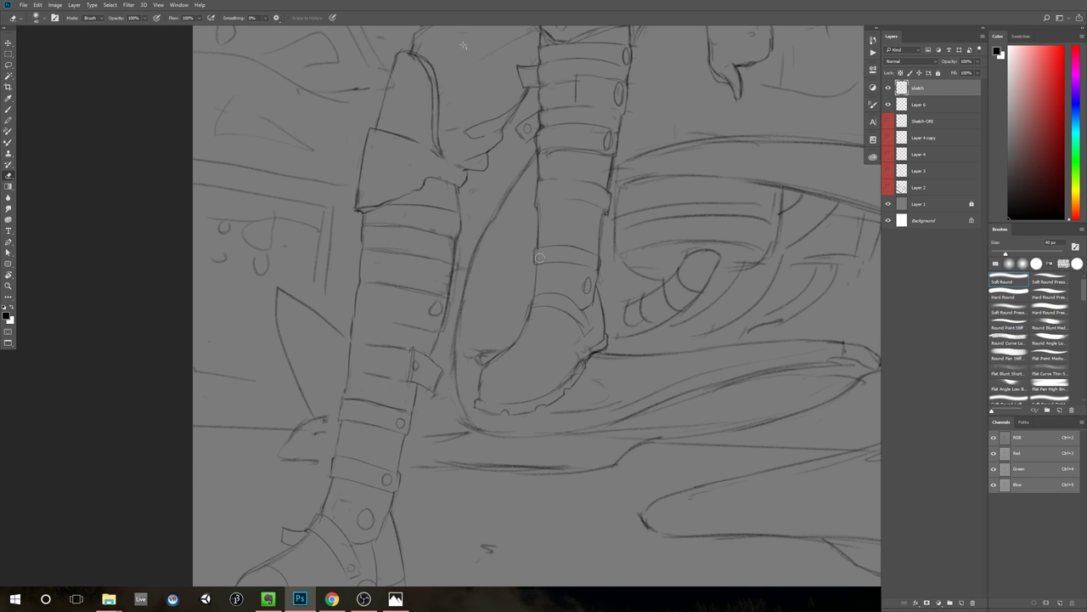
mouse_move(539, 258)
left_mouse_down()
mouse_move(624, 241)
mouse_move(597, 265)
left_mouse_up()
key("b")
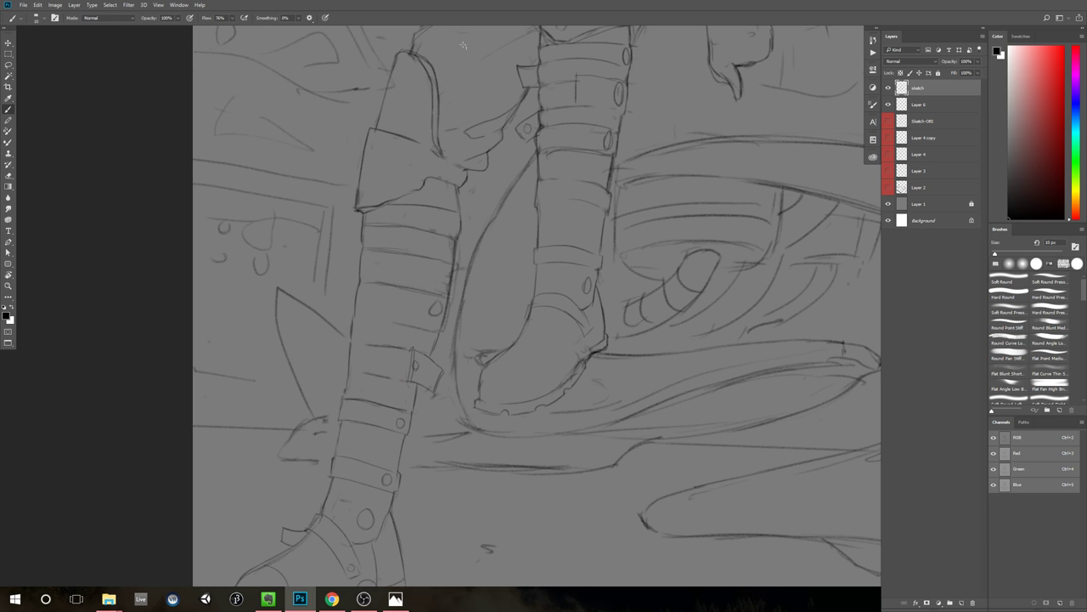
mouse_move(668, 287)
left_mouse_down()
mouse_move(636, 315)
mouse_move(670, 264)
mouse_move(680, 276)
mouse_move(673, 266)
mouse_move(651, 277)
left_mouse_up()
left_click_drag(662, 188, 658, 204)
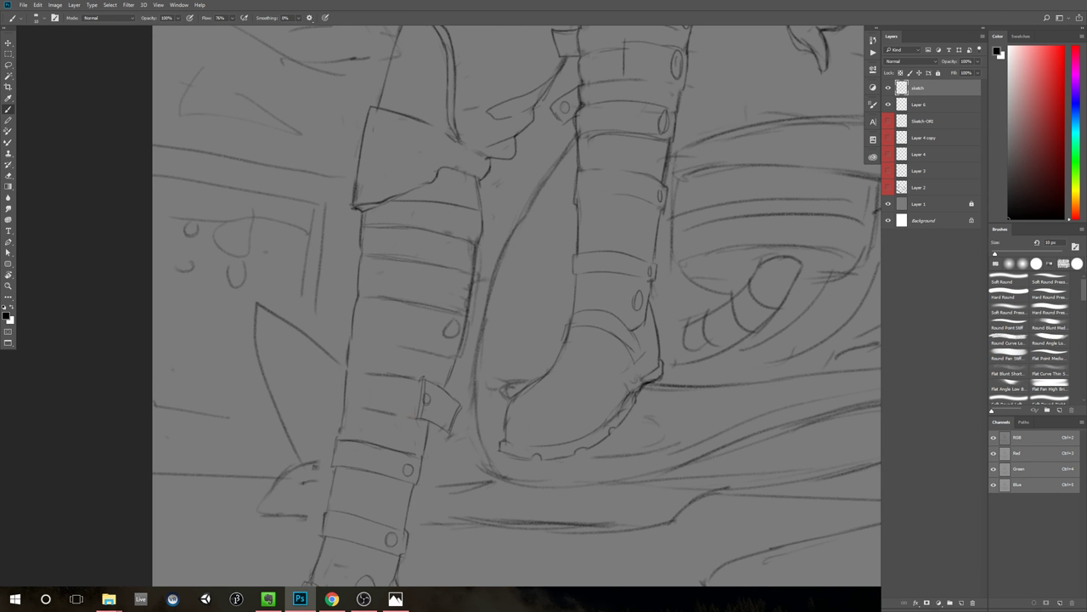
Step: Erase the jagged sole edge of the raised foot and redraw it as a smooth curve from the toe towards the heel
scroll(599, 169, "up", 2)
scroll(517, 192, "up", 2)
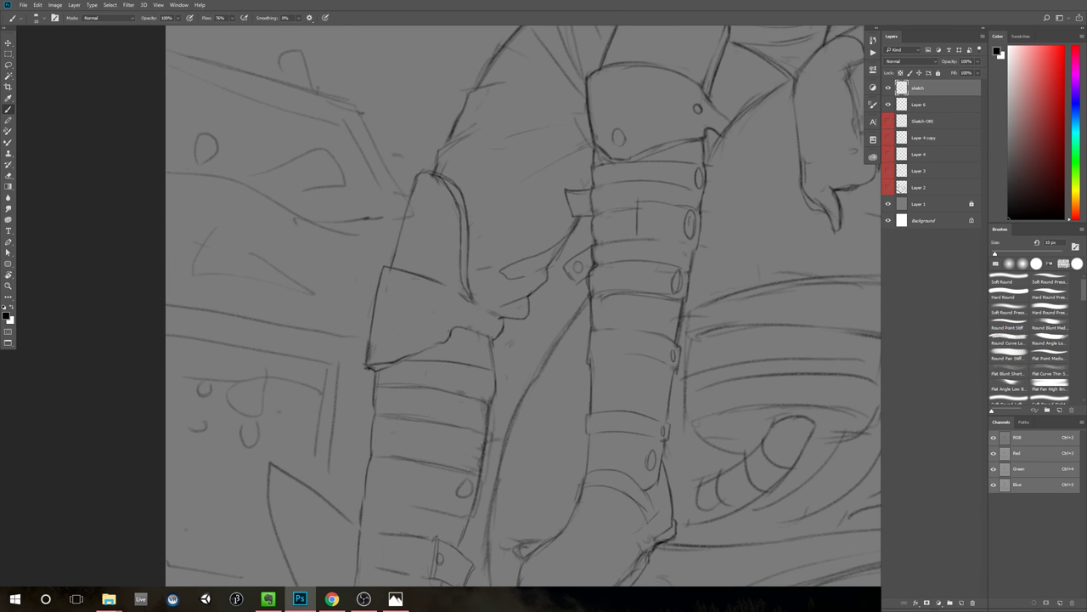
scroll(706, 352, "down", 6)
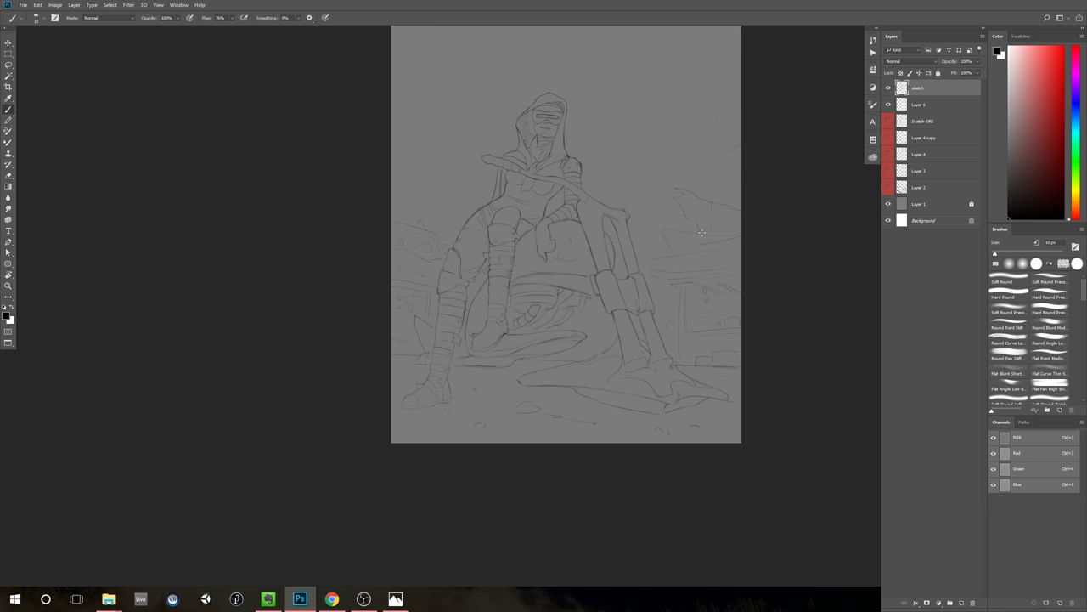
mouse_move(495, 358)
left_mouse_down()
mouse_move(586, 355)
mouse_move(560, 375)
left_mouse_up()
left_click_drag(491, 357, 578, 358)
key("e")
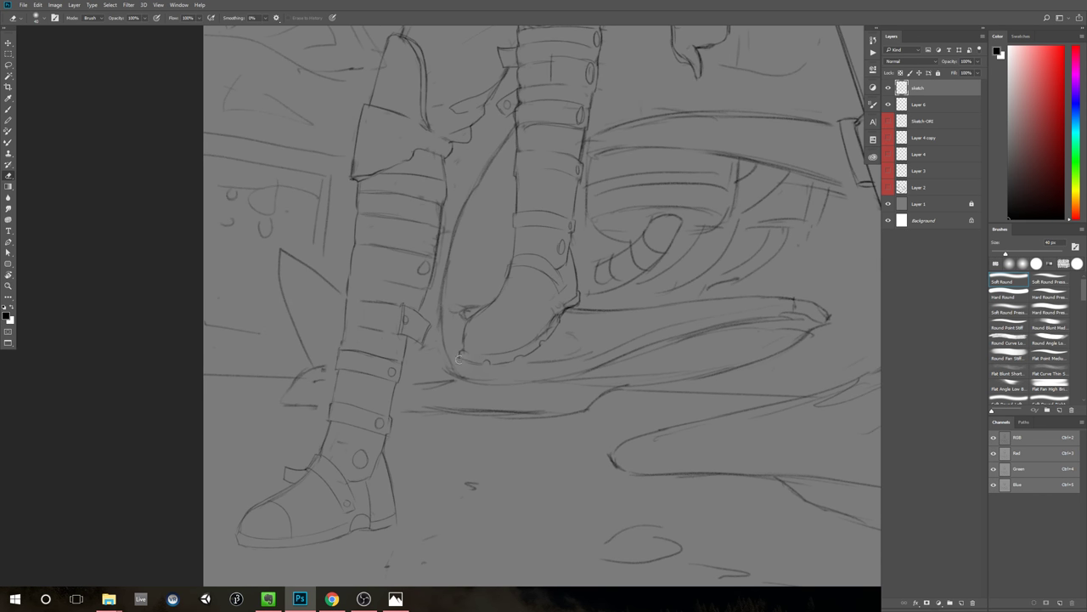
mouse_move(460, 352)
left_mouse_down()
mouse_move(523, 358)
mouse_move(502, 362)
mouse_move(555, 331)
left_mouse_up()
key("b")
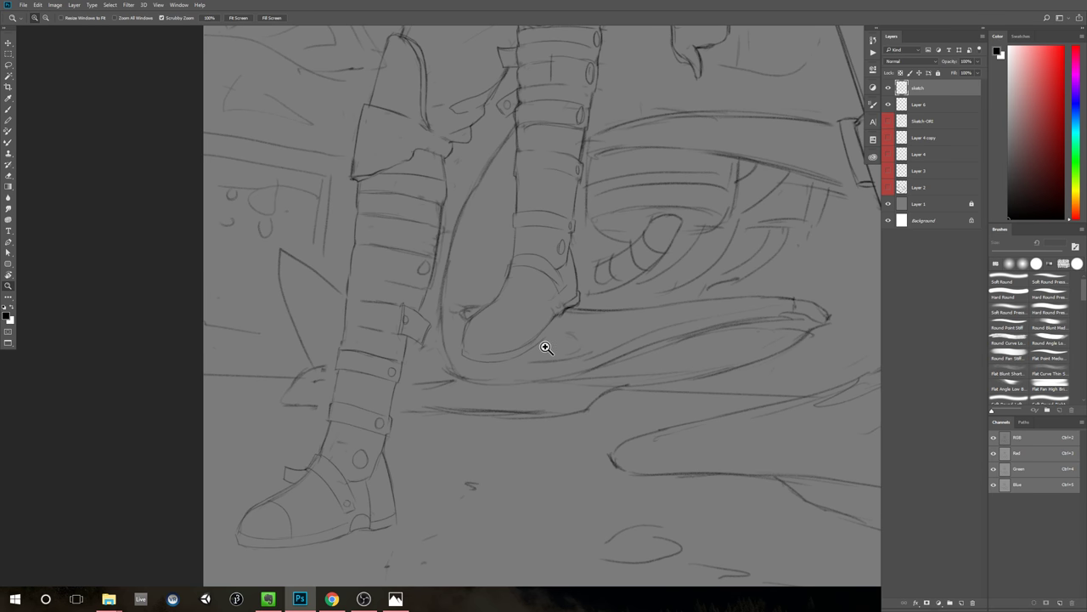
scroll(543, 345, "up", 1)
left_click_drag(556, 322, 593, 300)
Step: Erase the ragged heel of the raised foot and redraw it with clean lines joining the ankle and the sole
key("e")
key("b")
scroll(591, 291, "down", 1)
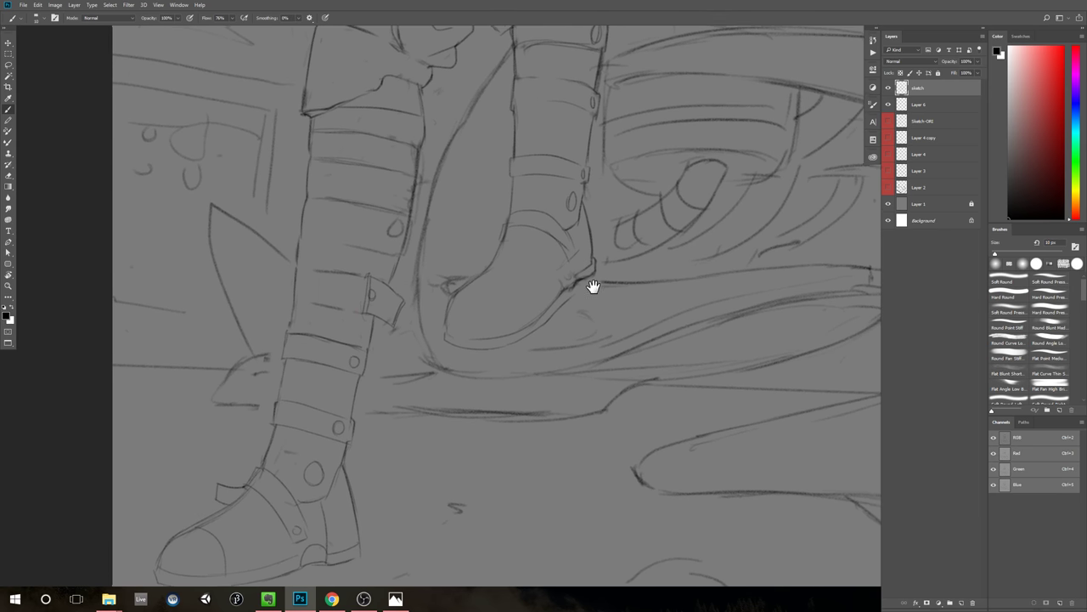
key("e")
mouse_move(596, 257)
left_mouse_down()
mouse_move(557, 289)
mouse_move(605, 265)
left_mouse_up()
key("b")
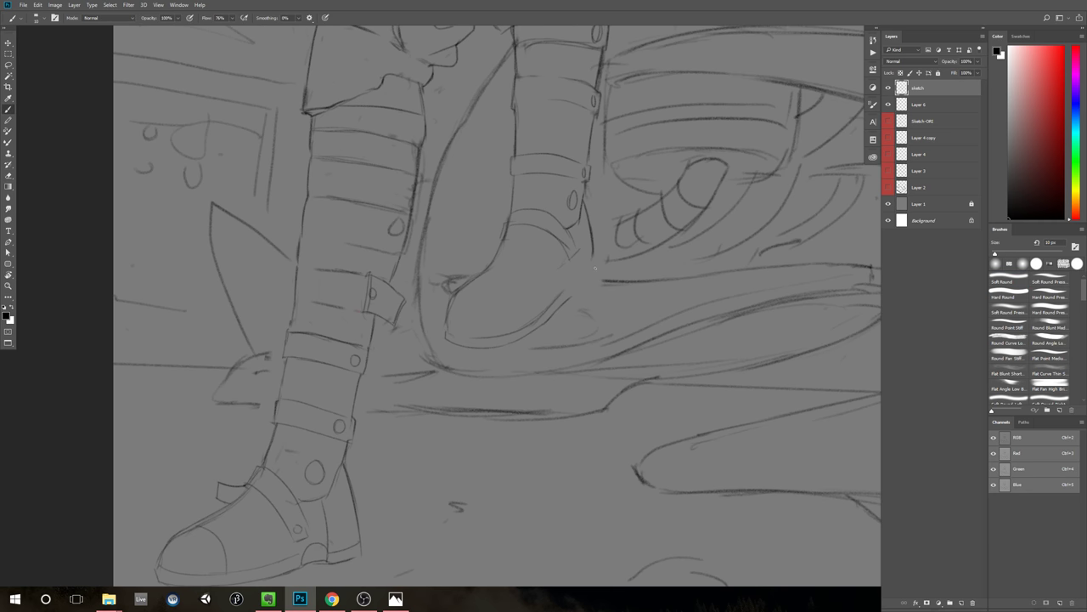
key("ctrl+z")
left_click_drag(592, 269, 566, 299)
key("ctrl+z")
key("e")
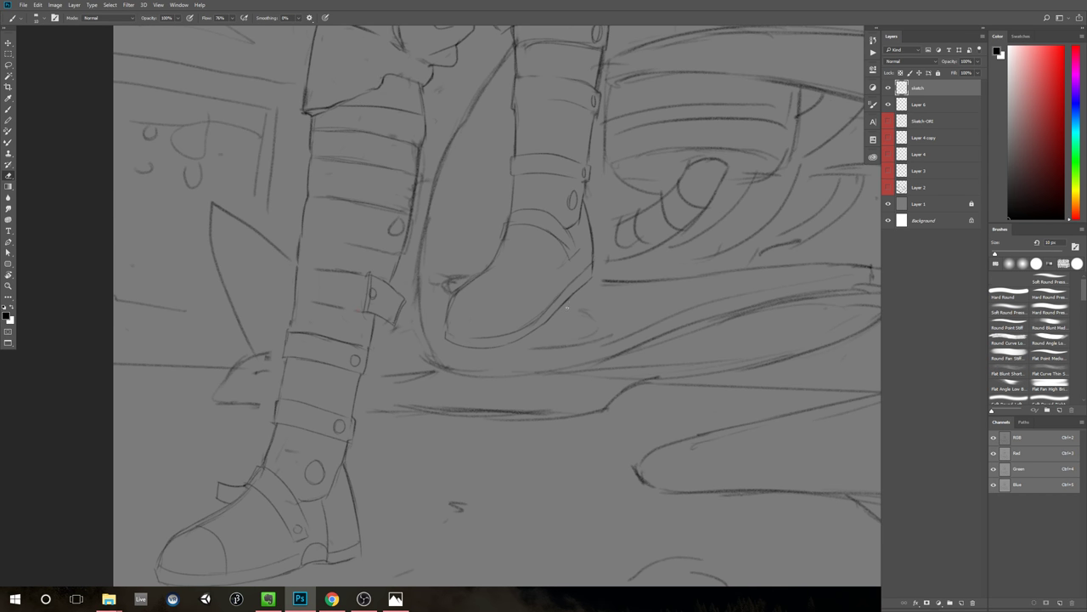
Step: Draw a curved toe-cap line across the raised boot and tidy the outline of its instep and toe
key("b")
left_click_drag(459, 289, 526, 305)
left_click_drag(580, 348, 499, 351)
left_click_drag(644, 341, 595, 360)
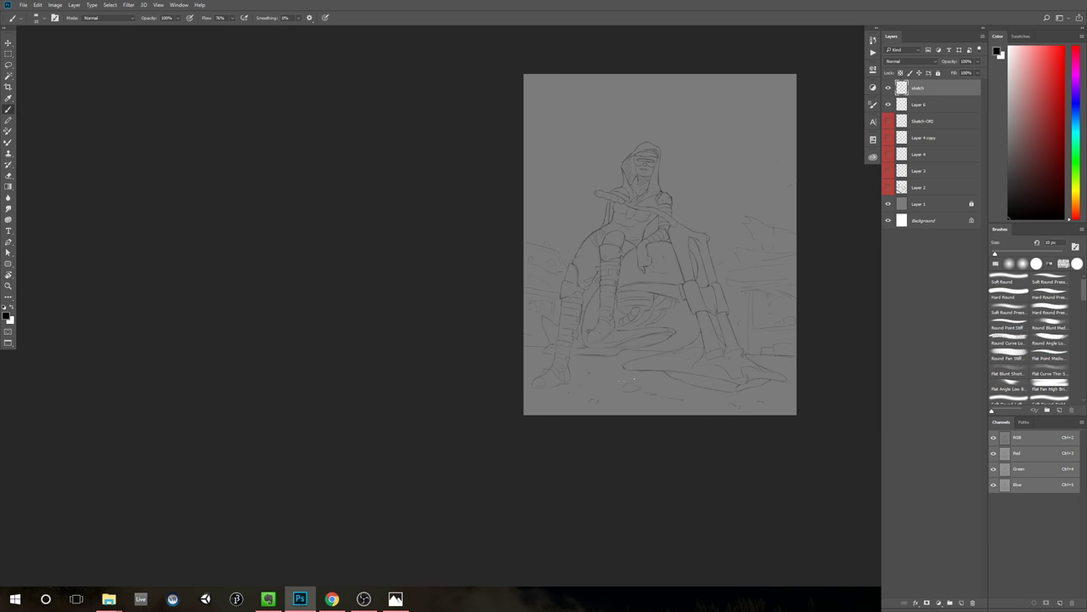
scroll(638, 325, "up", 5)
key("e")
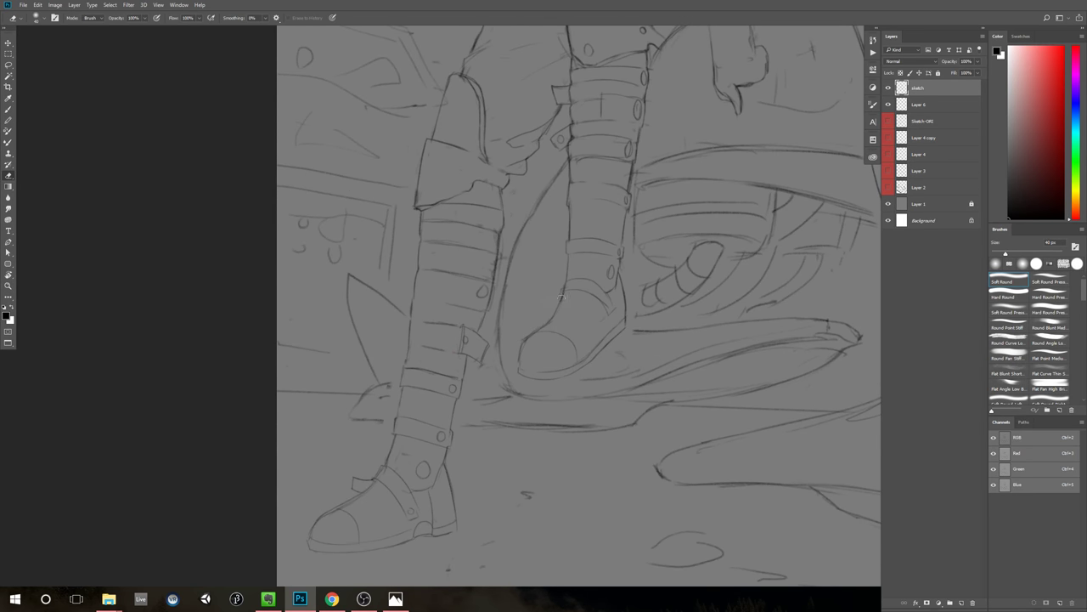
key("b")
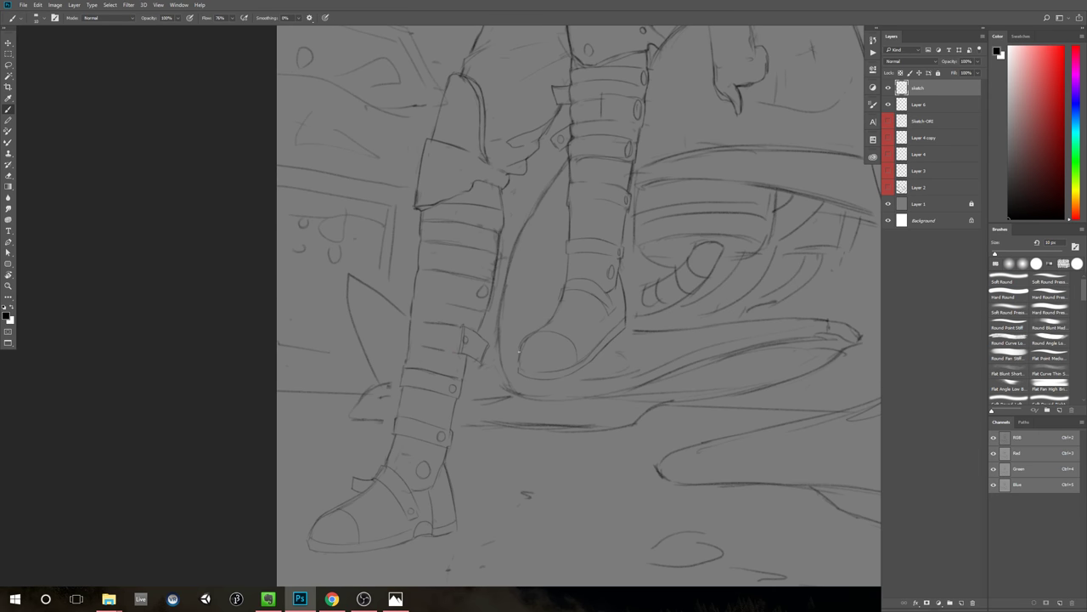
left_click_drag(697, 307, 584, 366)
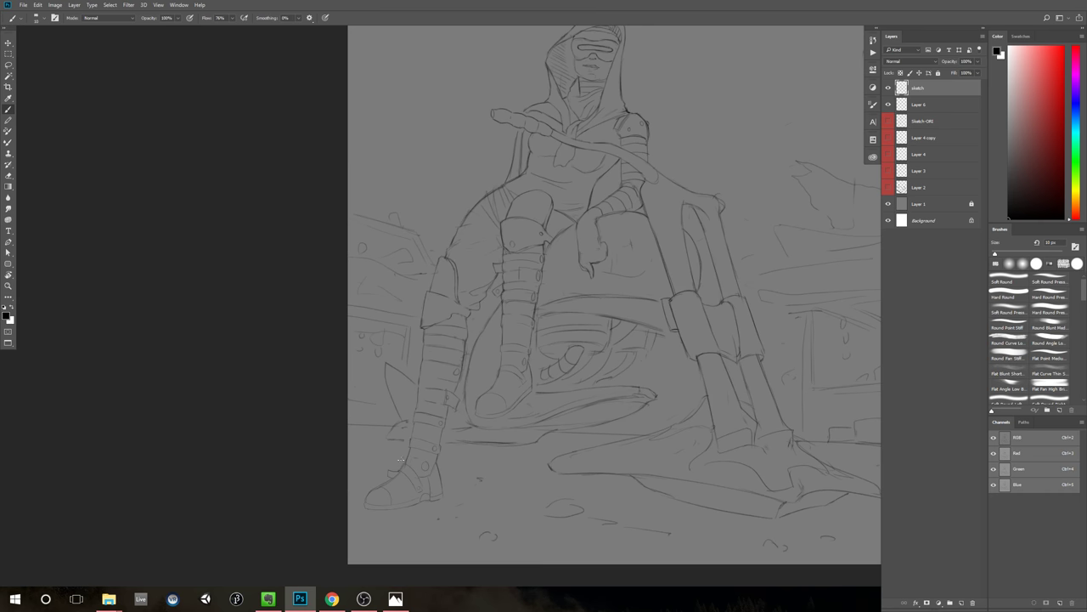
left_click_drag(440, 374, 646, 314)
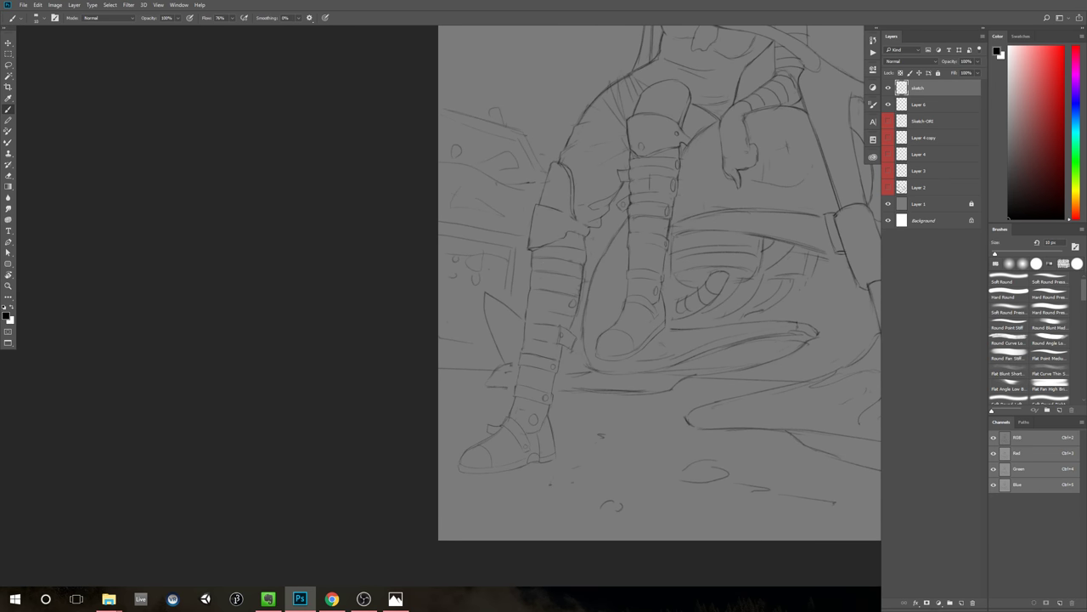
left_click_drag(514, 278, 501, 300)
key("ctrl+z")
Step: Try to erase the extended leg's upper thigh outline at the hip and redraw it as a bumpy cloth edge
mouse_move(769, 392)
left_mouse_down()
mouse_move(701, 406)
mouse_move(703, 428)
mouse_move(492, 448)
left_mouse_up()
left_click_drag(640, 323, 544, 276)
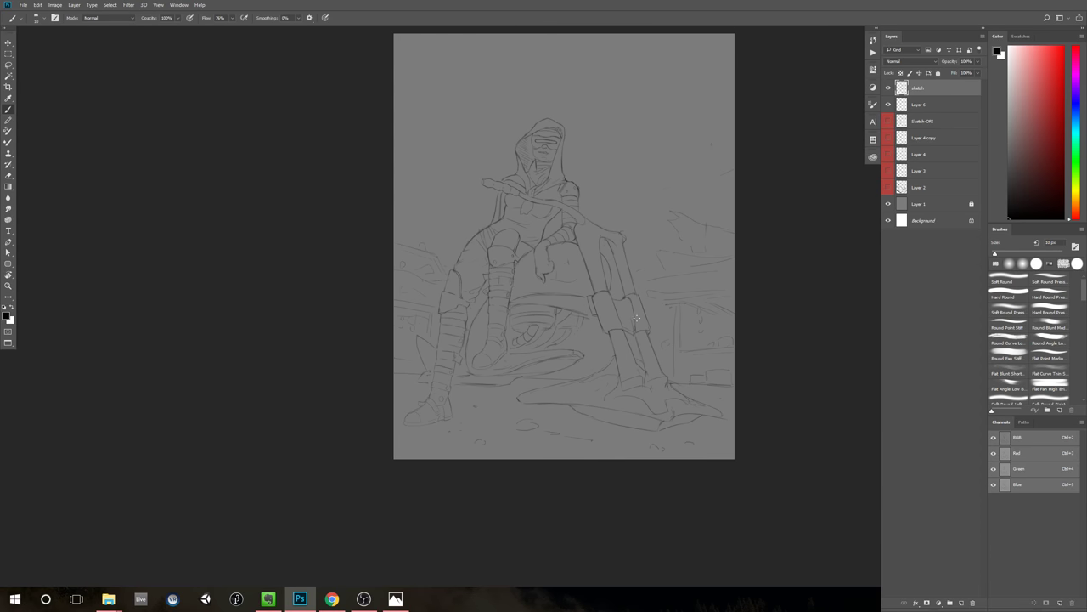
left_click_drag(631, 301, 644, 326)
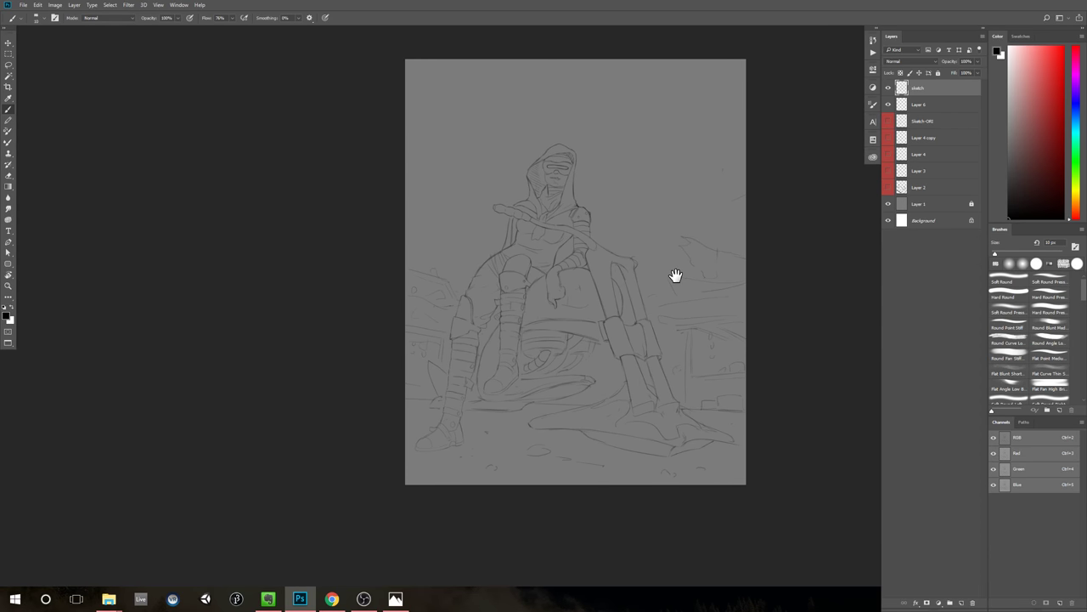
left_click_drag(699, 289, 683, 308)
scroll(643, 302, "up", 3)
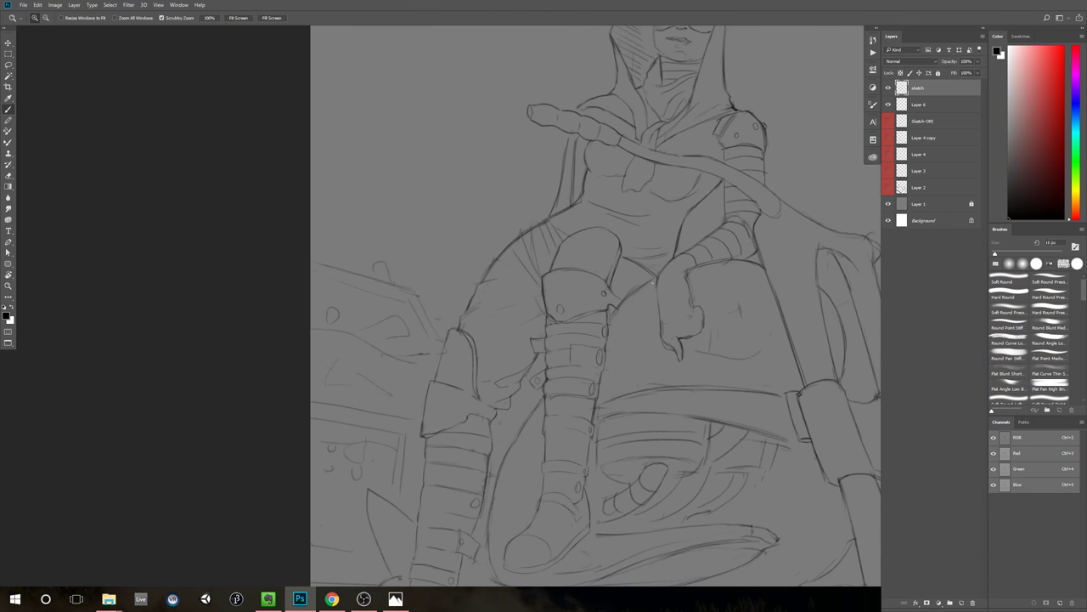
key("e")
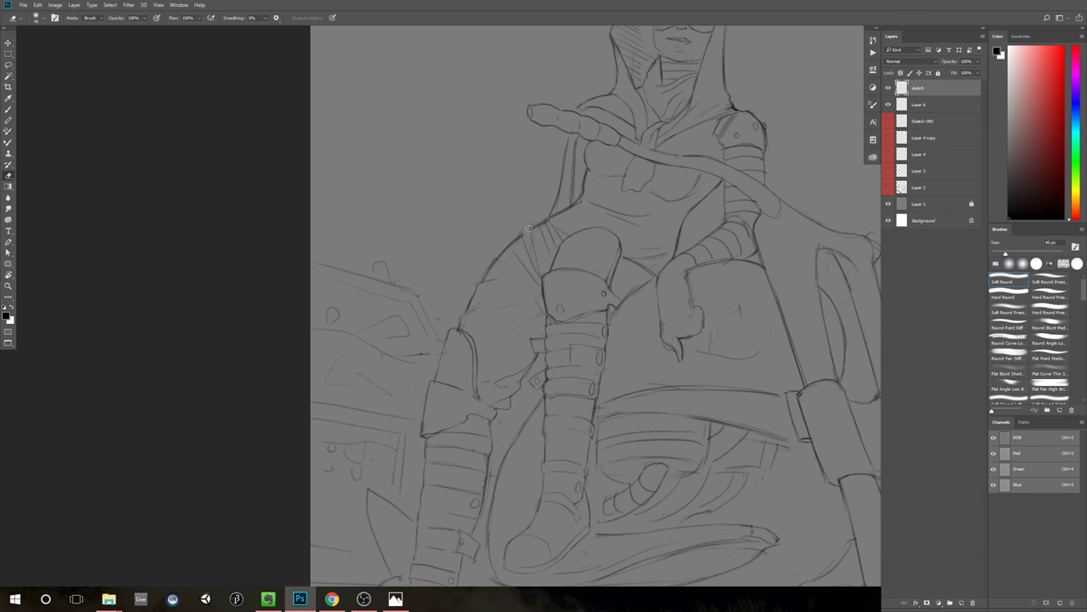
key("b")
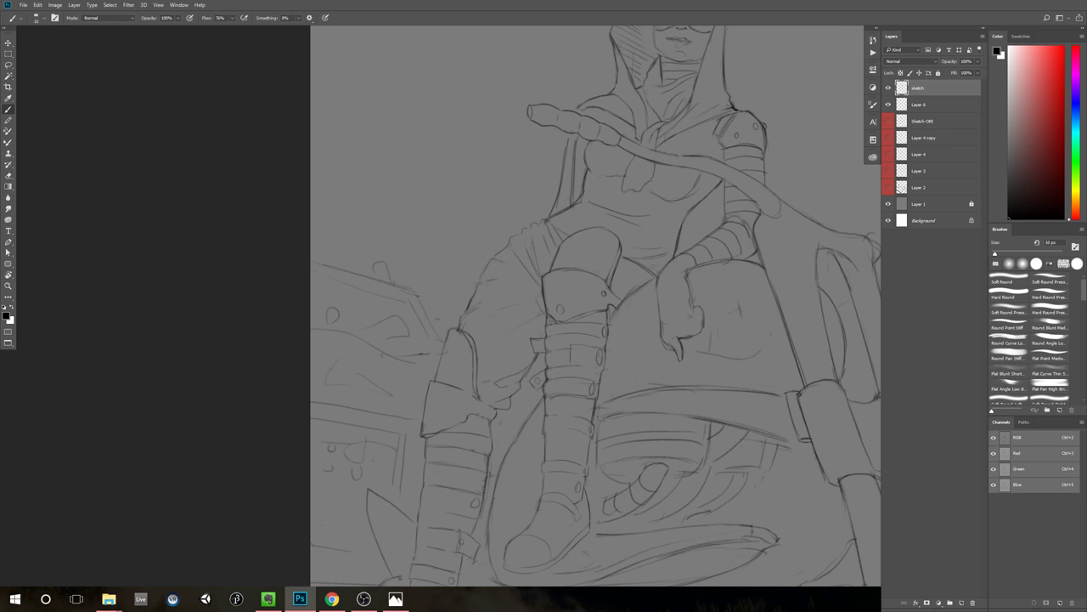
key("ctrl+space")
left_click_drag(646, 306, 619, 309)
key("ctrl+space")
left_click_drag(664, 352, 649, 359)
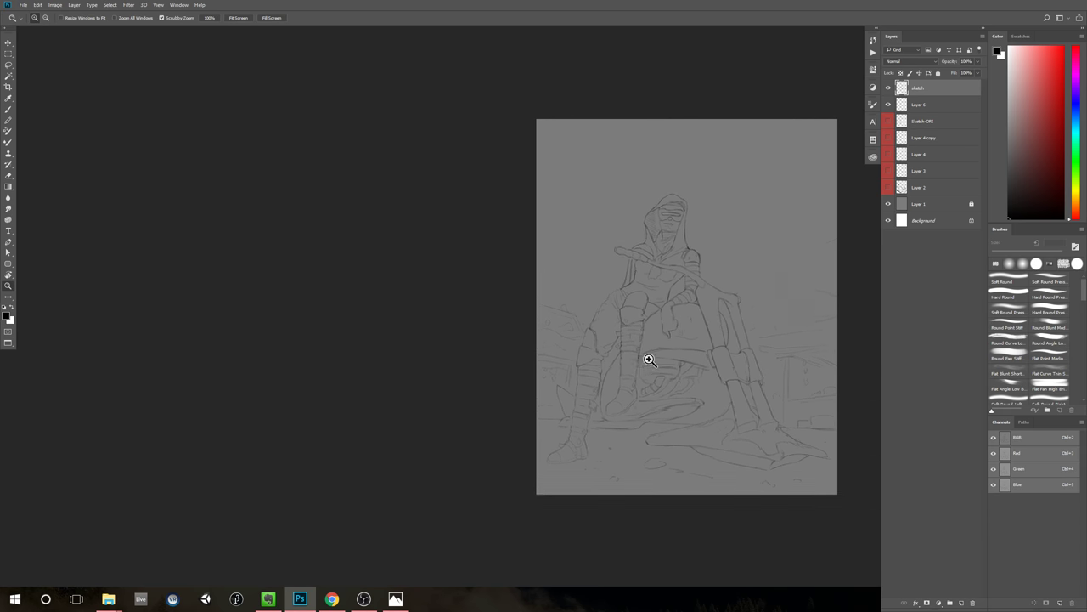
scroll(649, 360, "up", 3)
key("b")
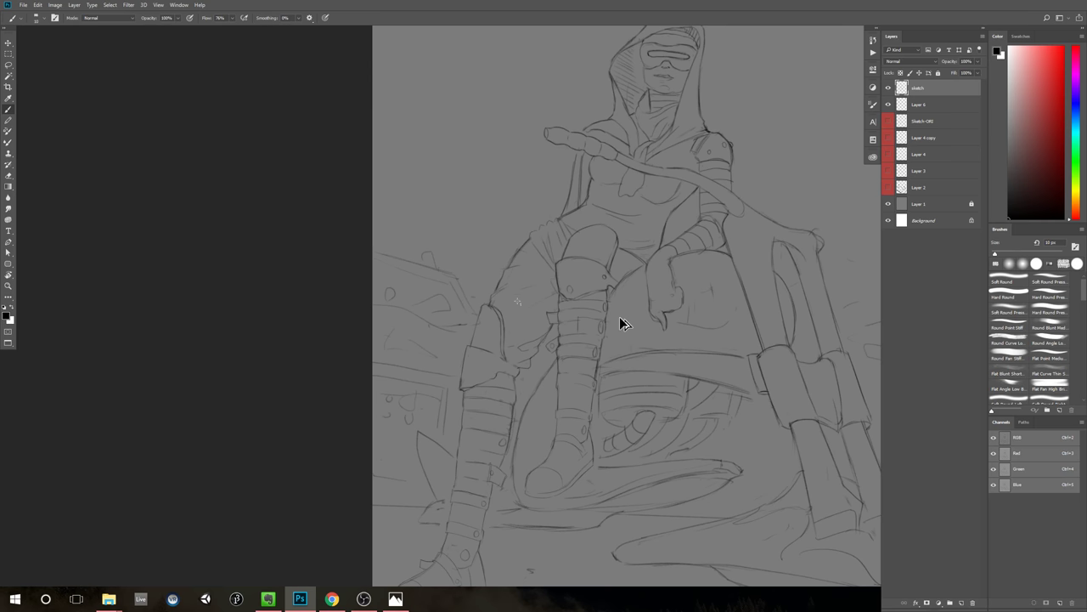
mouse_move(528, 240)
left_mouse_down()
mouse_move(543, 227)
mouse_move(567, 237)
left_mouse_up()
scroll(577, 242, "up", 1)
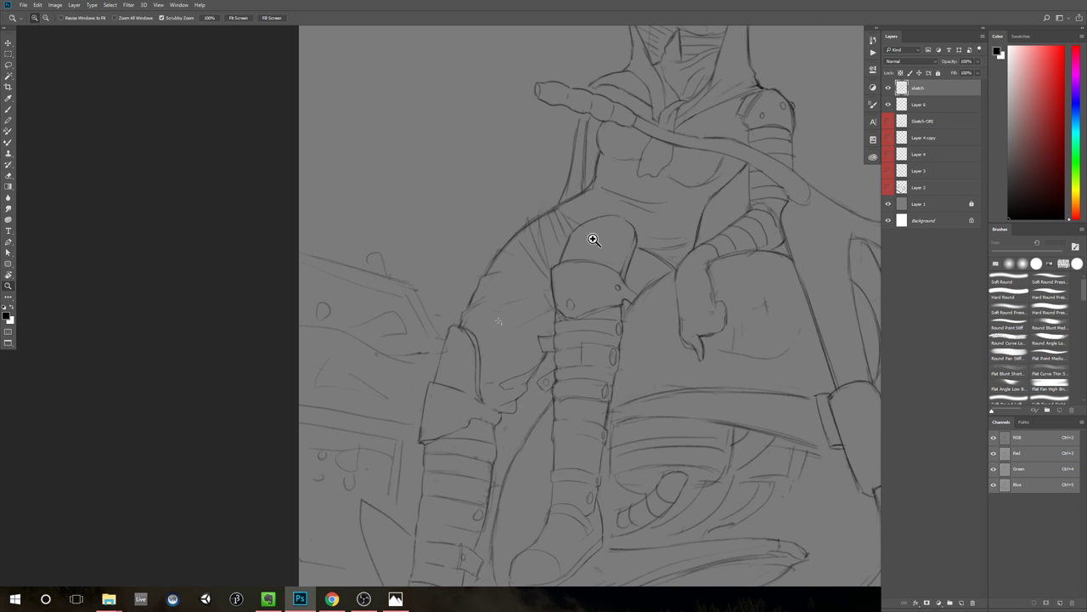
Step: Erase the extended leg's thigh outline beside the hip and redraw it with a small step and a narrow seam band
key("e")
mouse_move(534, 218)
left_mouse_down()
mouse_move(541, 252)
mouse_move(552, 214)
left_mouse_up()
key("b")
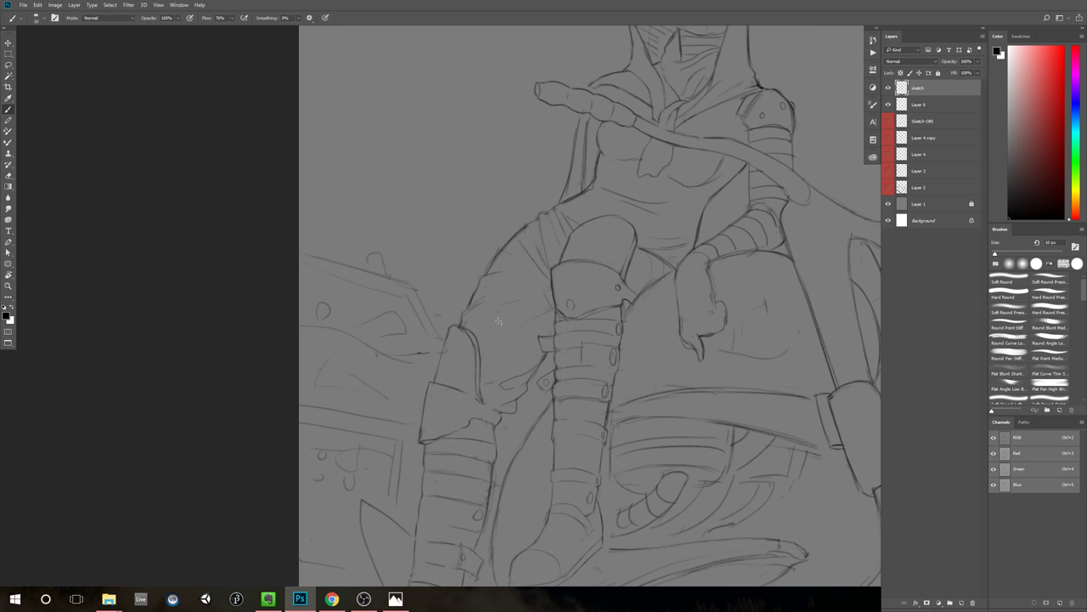
left_click_drag(750, 354, 626, 344)
left_click_drag(685, 298, 645, 272)
key("e")
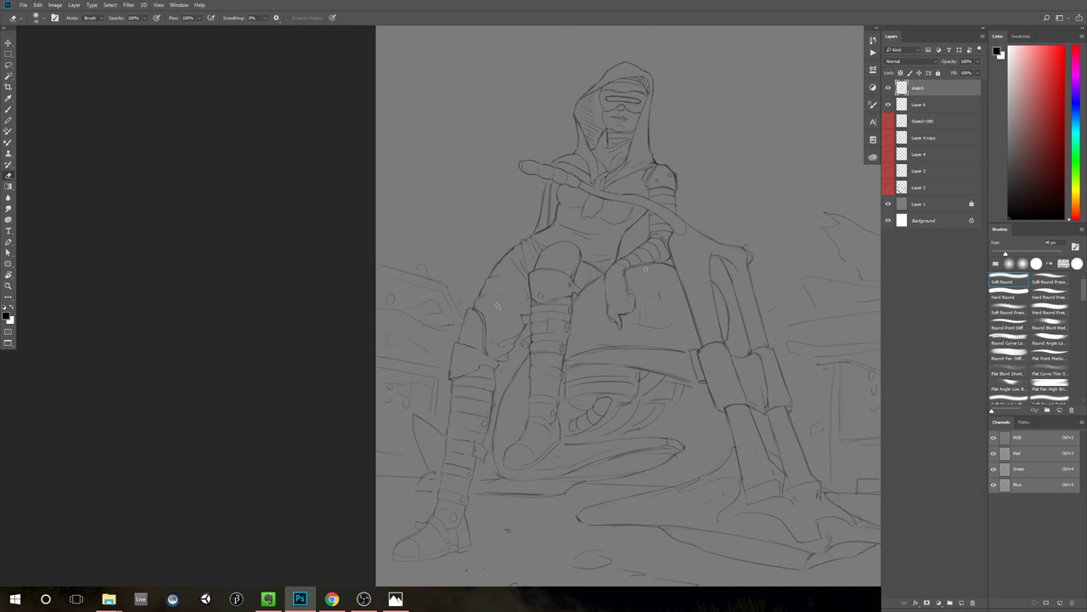
key("b")
left_click_drag(795, 358, 769, 331)
left_click_drag(769, 333, 734, 358)
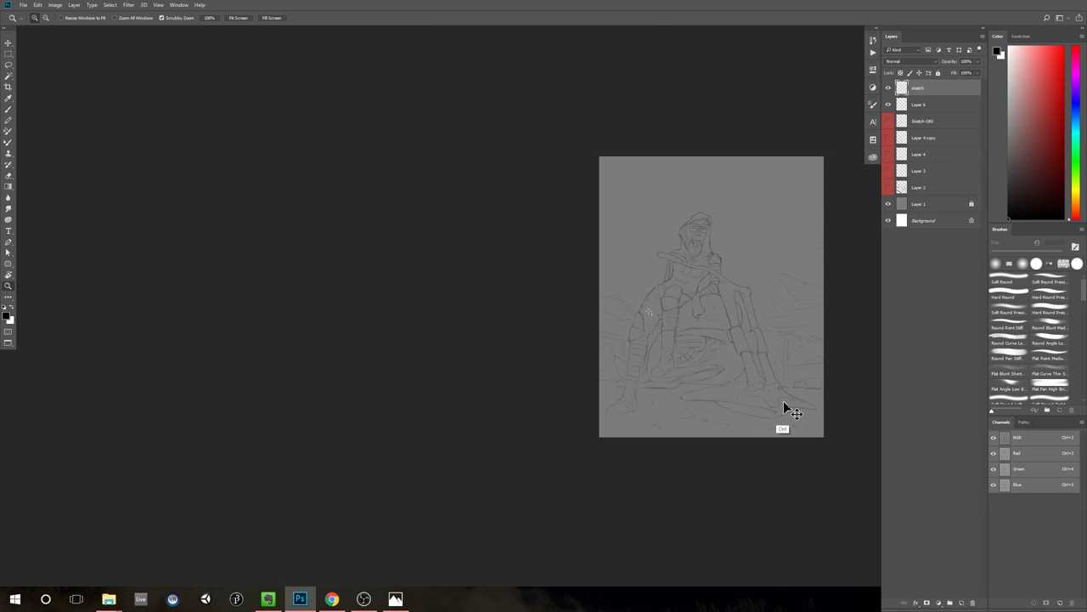
Step: Hide the guide line and add a small round rivet at the outer lower corner of the extended leg's knee guard
left_click_drag(807, 329, 700, 300)
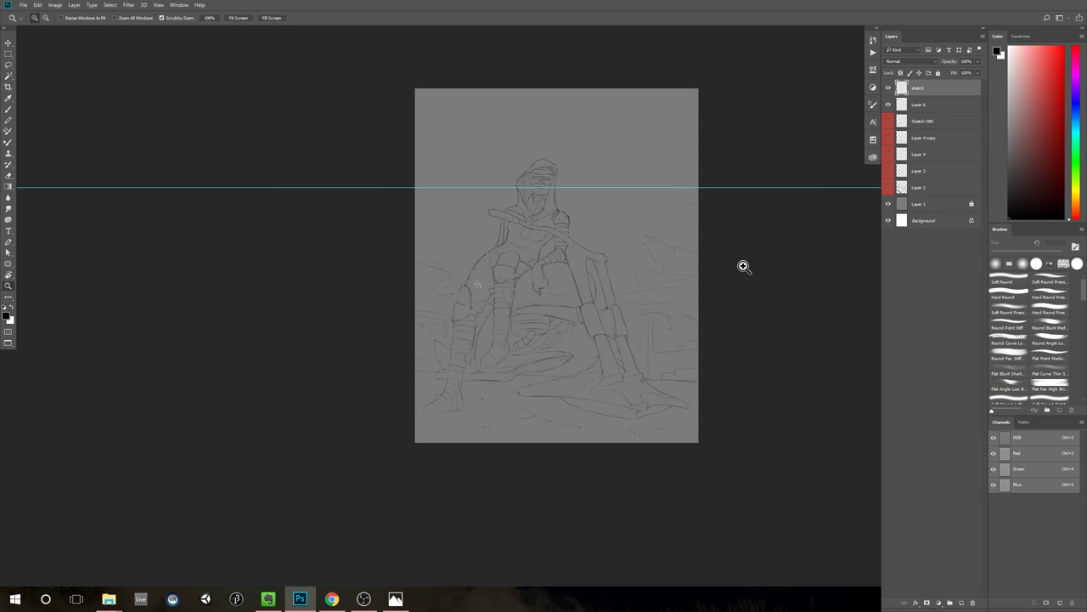
key("ctrl+semicolon")
left_click_drag(503, 307, 545, 300)
left_click_drag(482, 315, 536, 298)
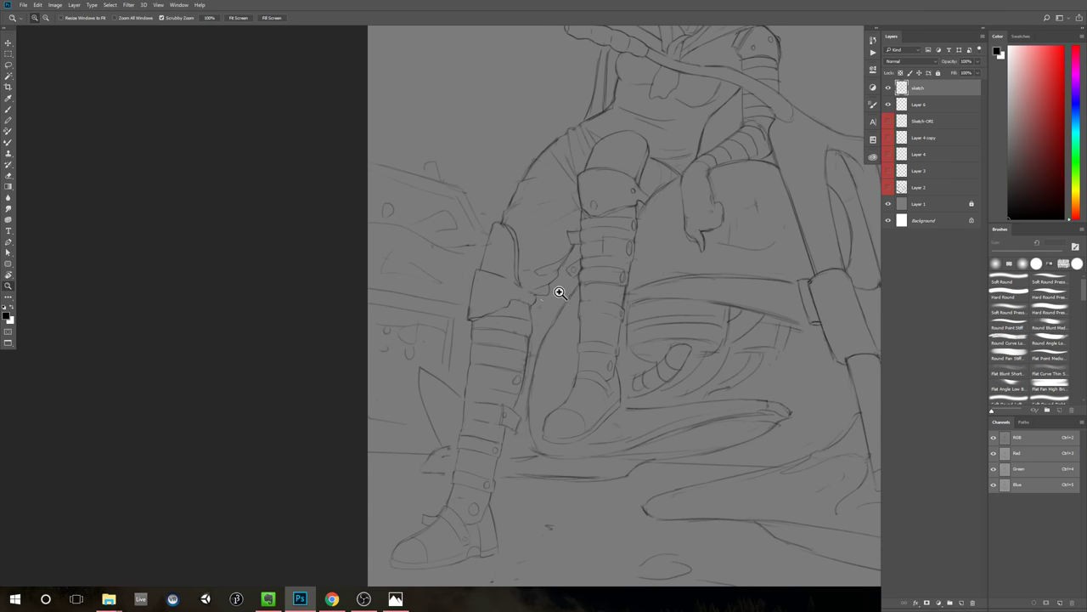
key("b")
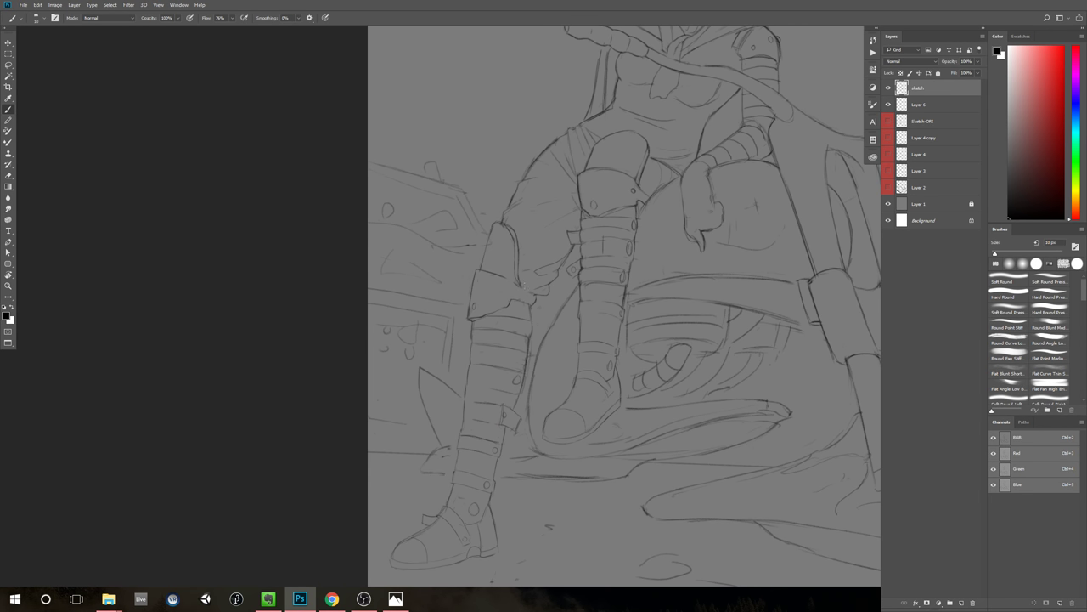
scroll(545, 303, "up", 2)
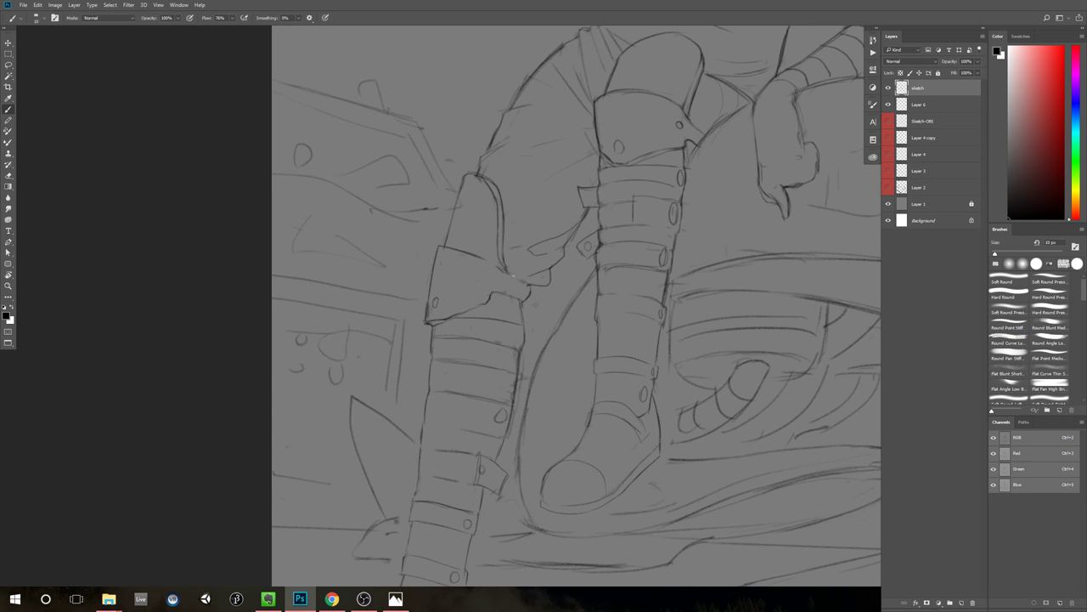
Step: Erase the loose lines of the cloth edge under the thigh, behind the knee guard, and redraw a clean contour
key("e")
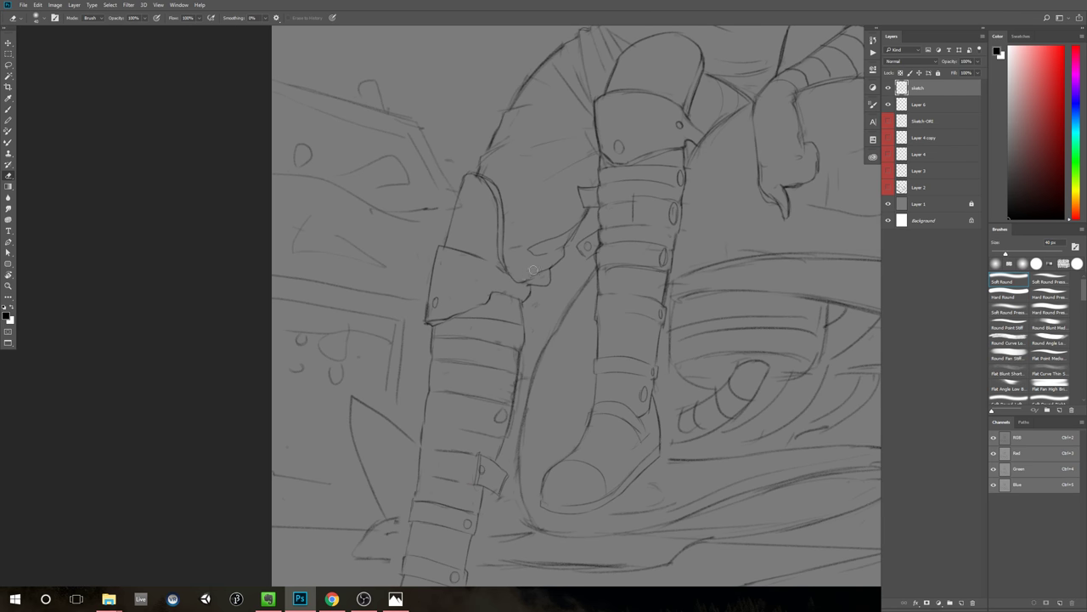
key("b")
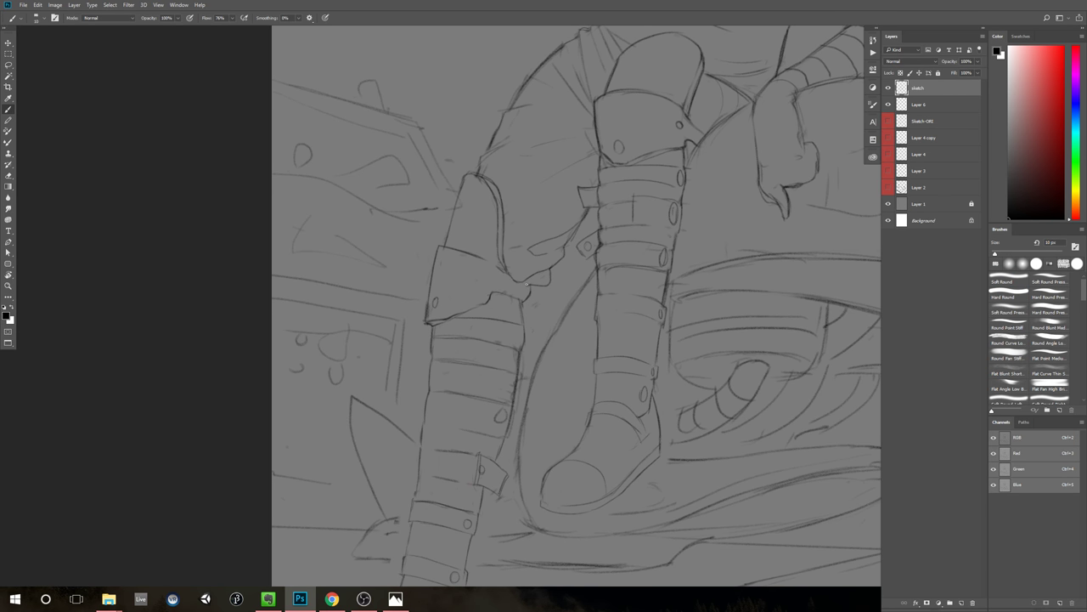
key("z")
mouse_move(586, 301)
left_mouse_down()
mouse_move(545, 336)
mouse_move(568, 325)
mouse_move(556, 325)
left_mouse_up()
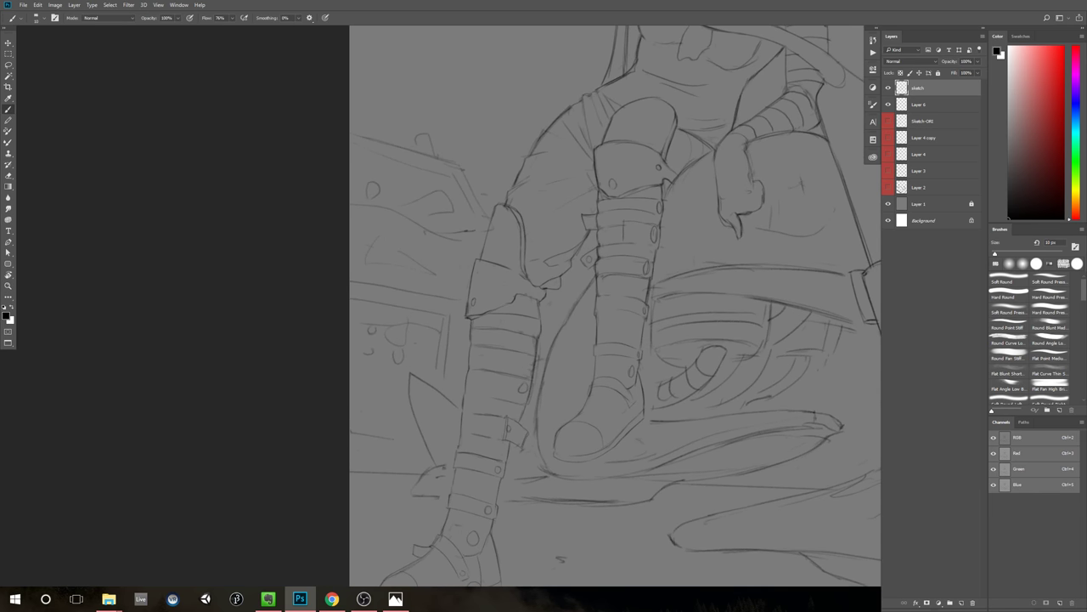
Step: Retouch the extended leg's knee outline and add a second small rivet on the inner side of its knee guard
key("e")
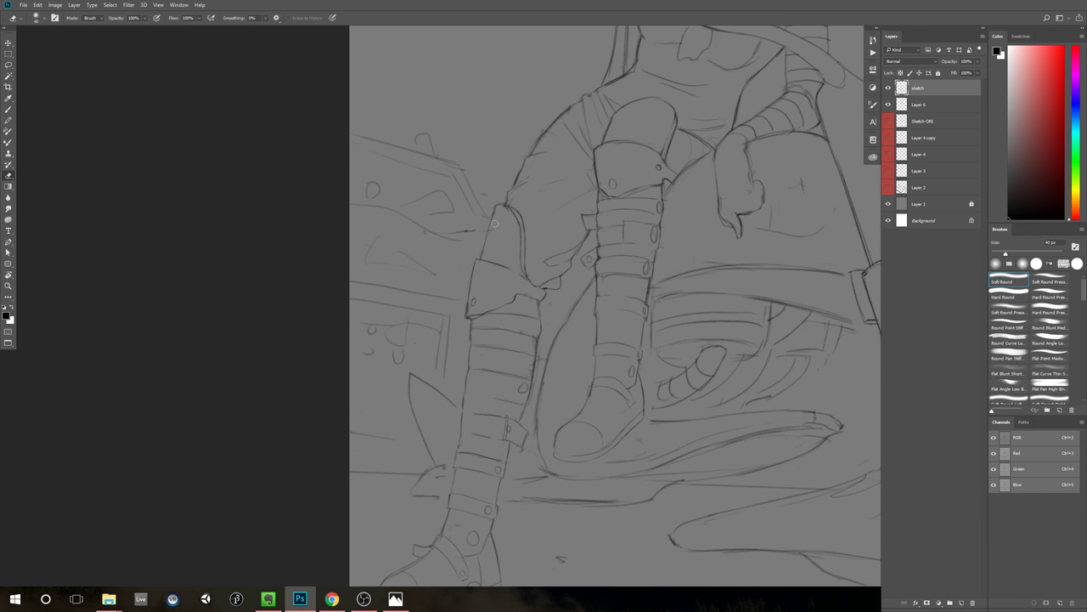
key("b")
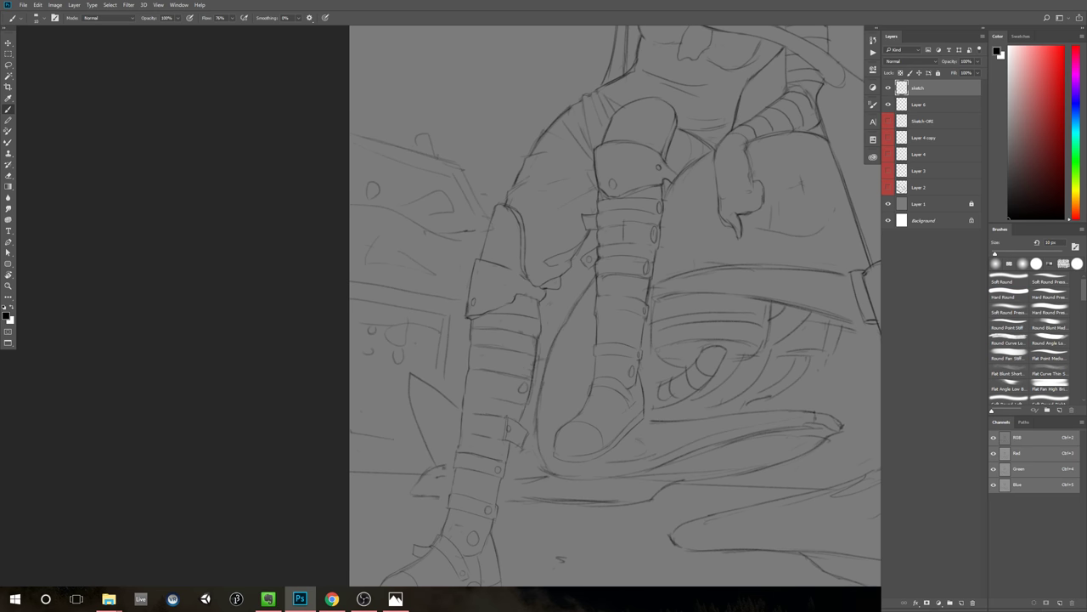
left_click_drag(514, 298, 472, 321)
Step: Erase a short part of the extended leg's thigh outline midway to the knee and redraw it with a slight fold
key("e")
key("bracketright")
key("bracketright")
key("bracketright")
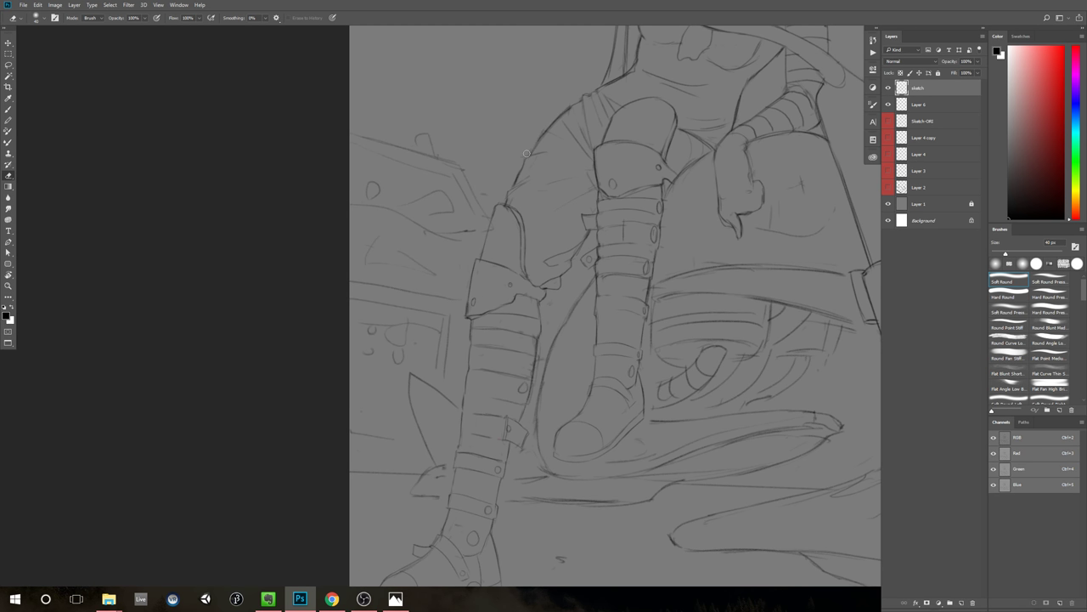
left_click_drag(544, 132, 535, 146)
key("b")
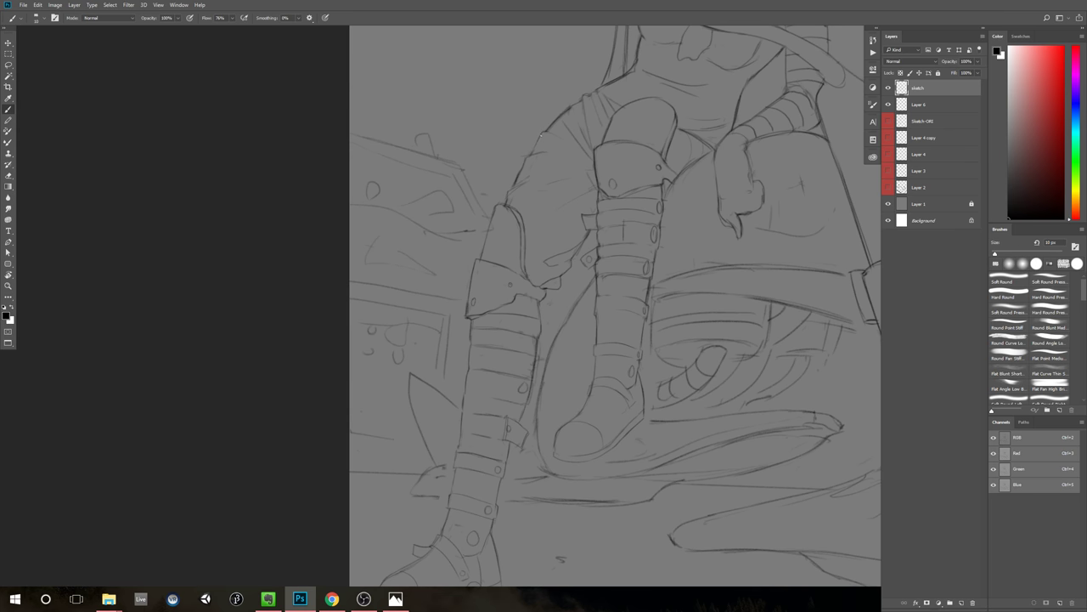
key("e")
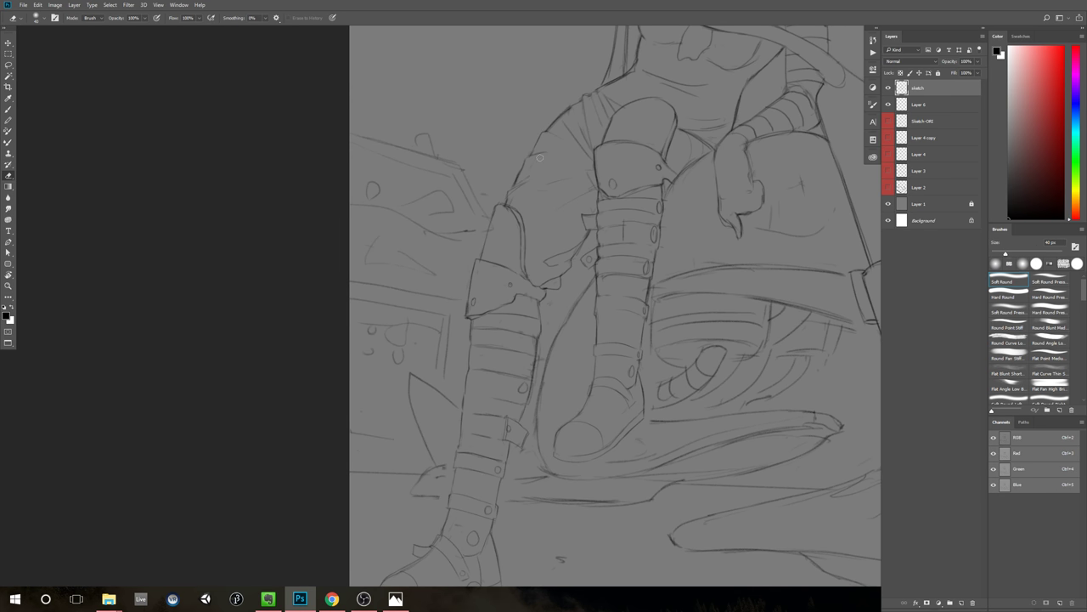
scroll(538, 161, "down", 5)
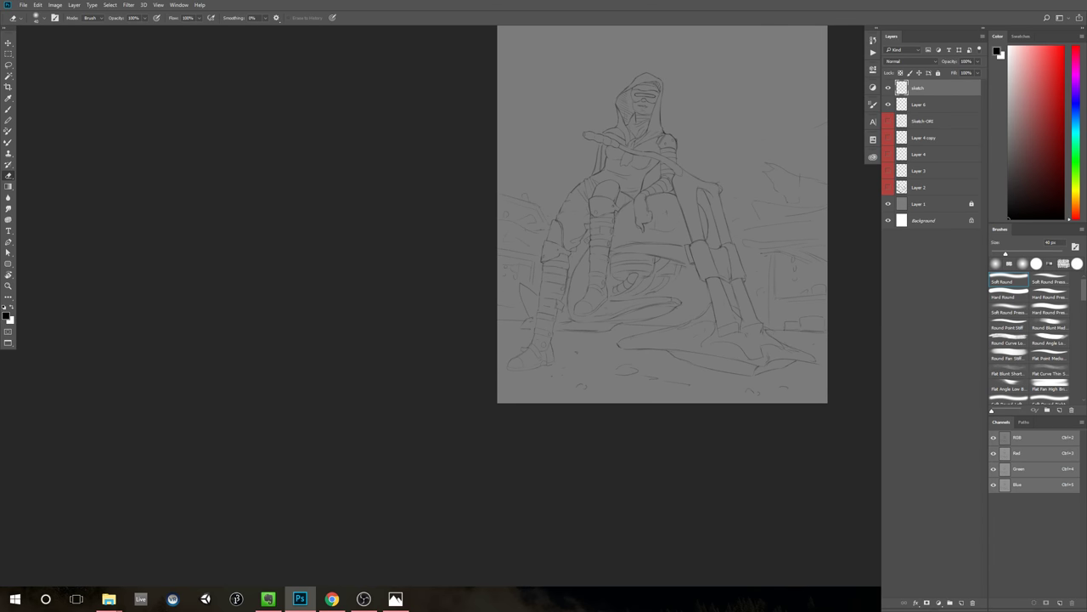
Step: Erase the stray fold lines between the hip and the raised knee and redraw the thigh seam there
scroll(643, 182, "up", 4)
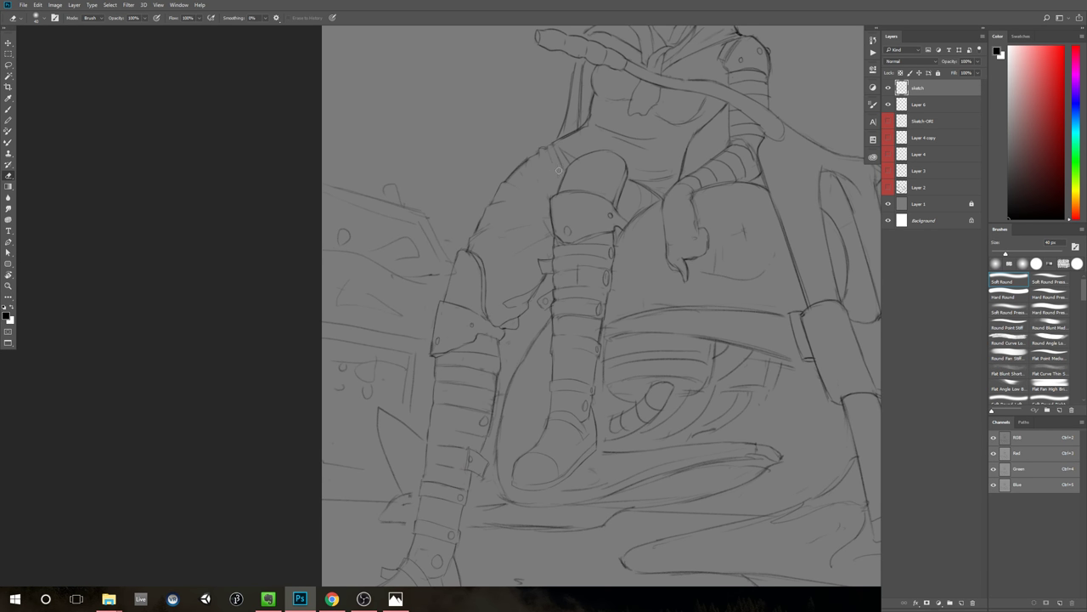
key("b")
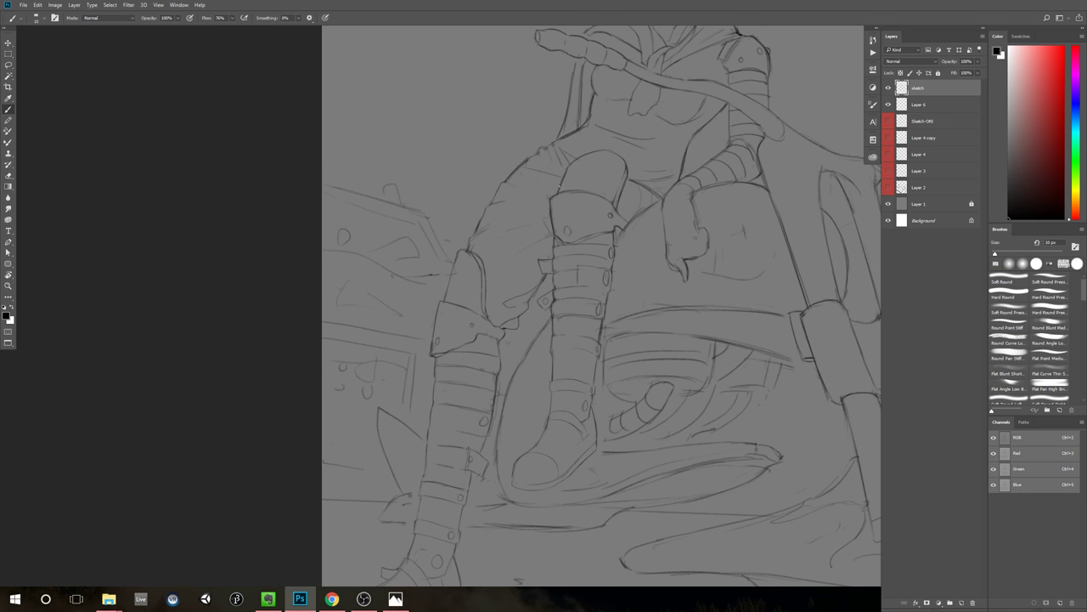
left_click_drag(620, 231, 560, 236)
left_click_drag(636, 248, 596, 287)
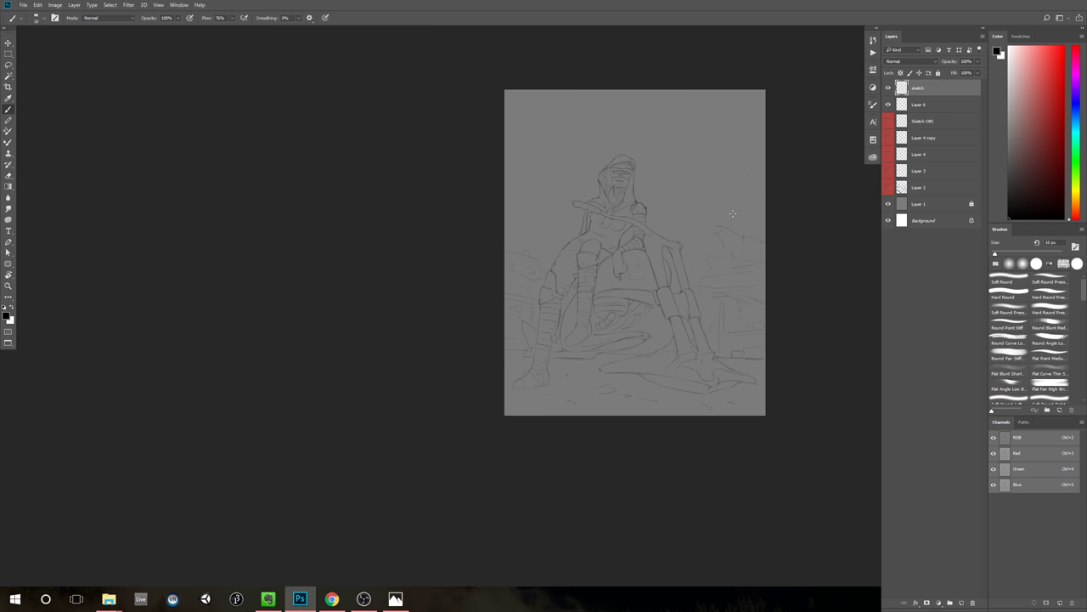
Step: Flip the whole canvas horizontally to check the figure mirrored, framing the hips and knees
scroll(716, 224, "up", 1)
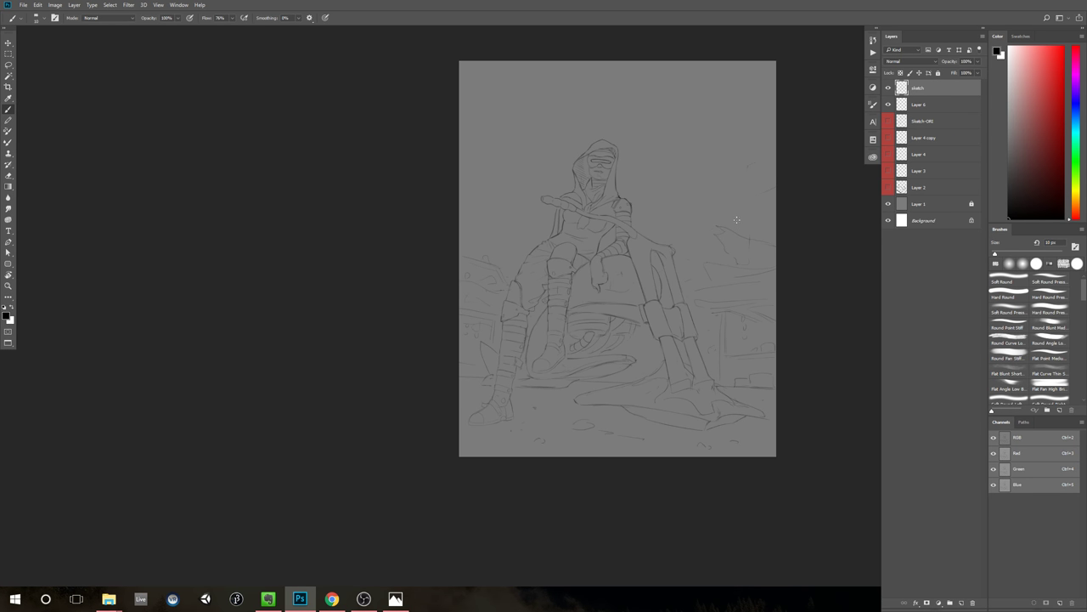
scroll(744, 240, "right", 1)
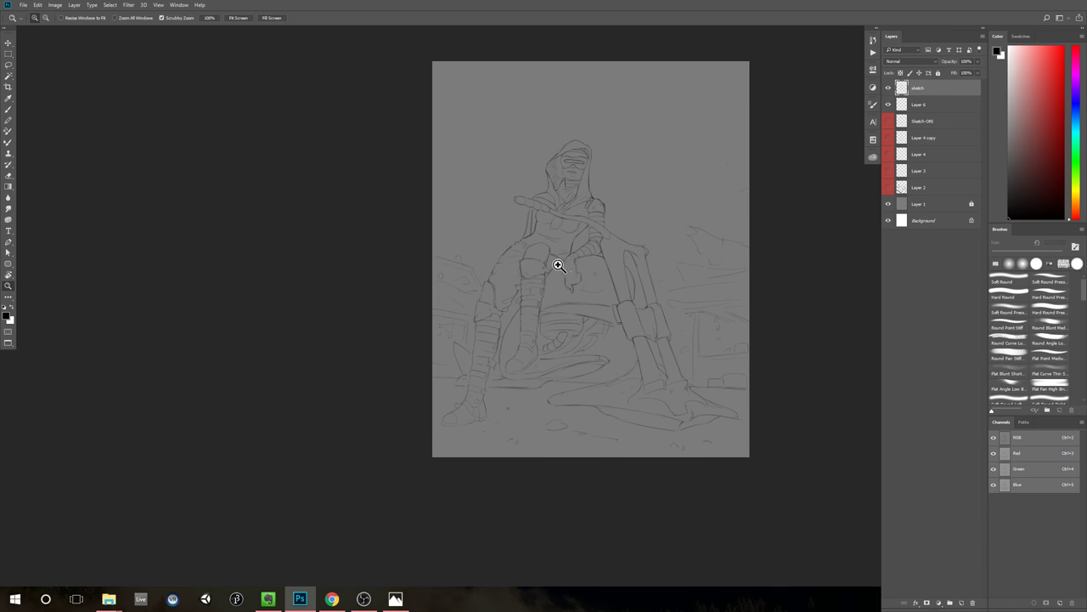
scroll(586, 250, "up", 3)
left_click(73, 4)
mouse_move(55, 4)
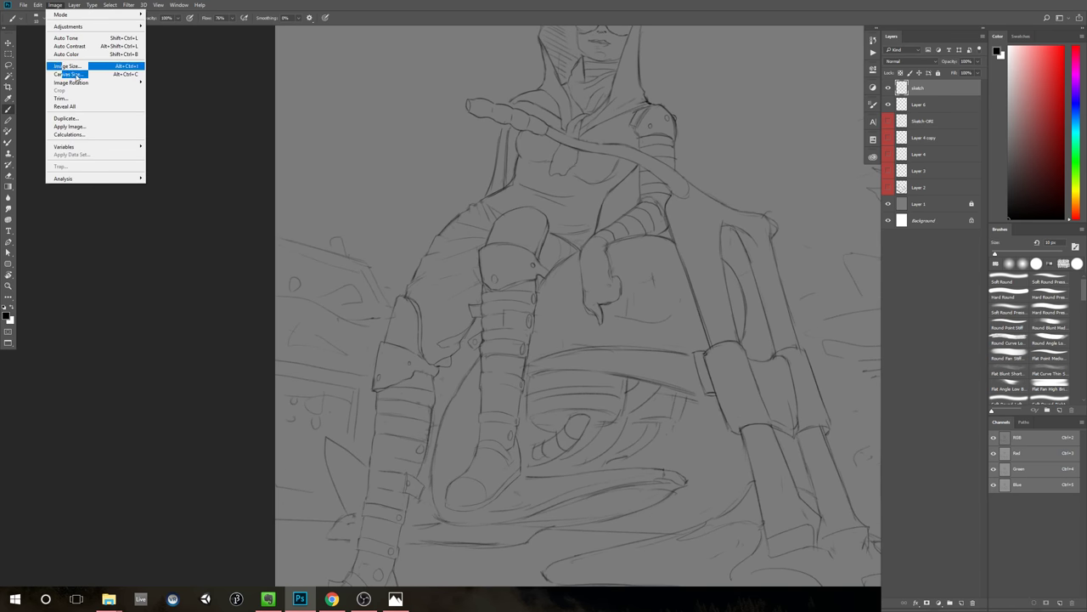
mouse_move(85, 82)
left_click(198, 117)
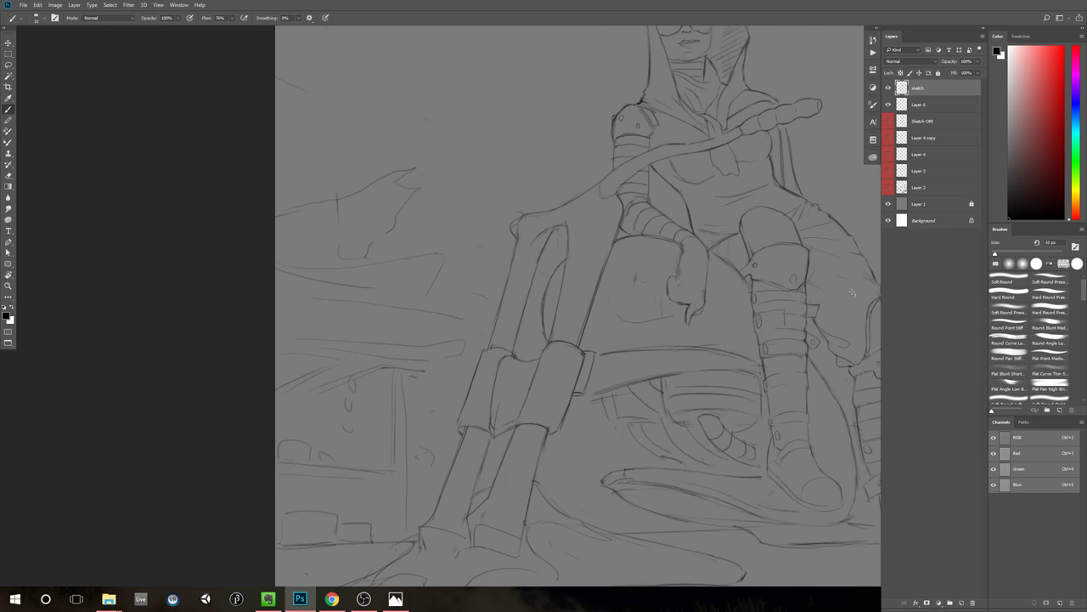
mouse_move(728, 289)
left_mouse_down()
mouse_move(674, 259)
mouse_move(555, 293)
left_mouse_up()
key("ctrl+space")
mouse_move(619, 266)
left_mouse_down()
mouse_move(594, 267)
mouse_move(678, 235)
left_mouse_up()
key("ctrl+space")
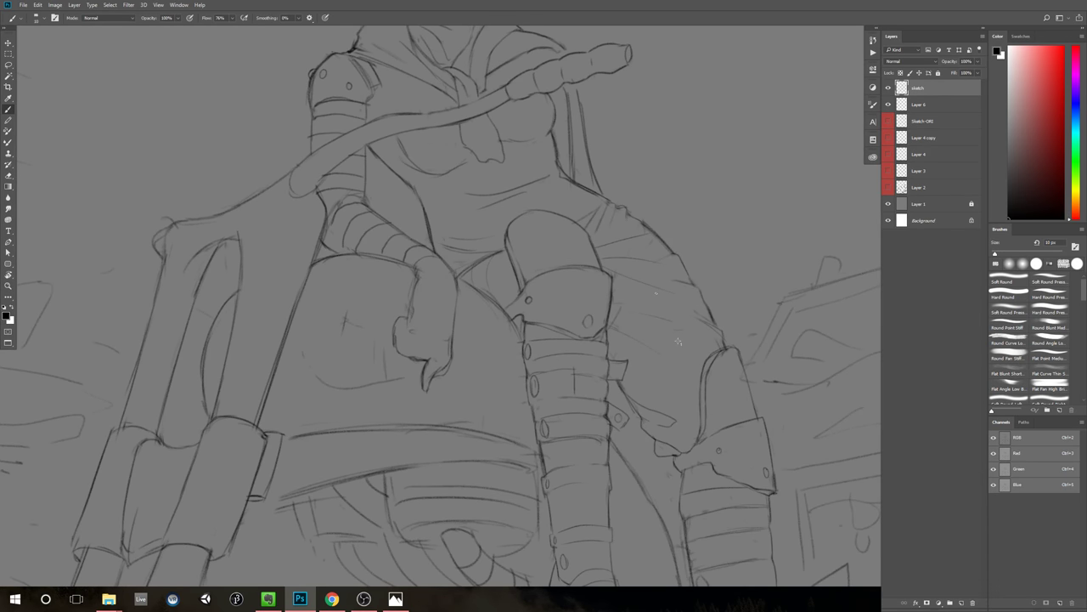
Step: Clean up the seated figure's hip lines and sketch a belt band where the torso meets the far thigh
key("ctrl")
scroll(635, 213, "down", 3)
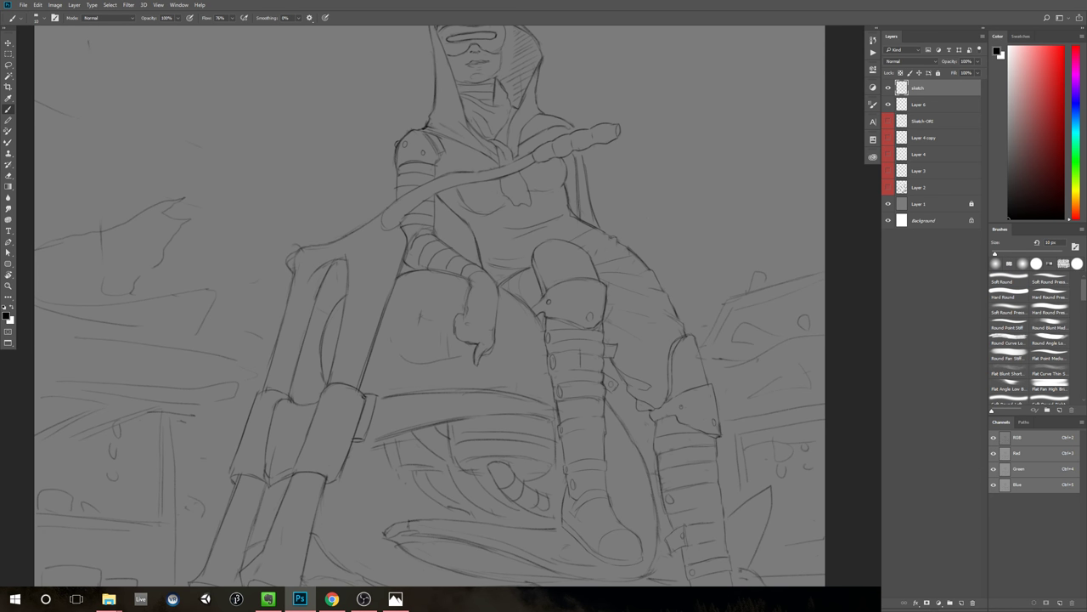
left_click_drag(698, 233, 739, 230)
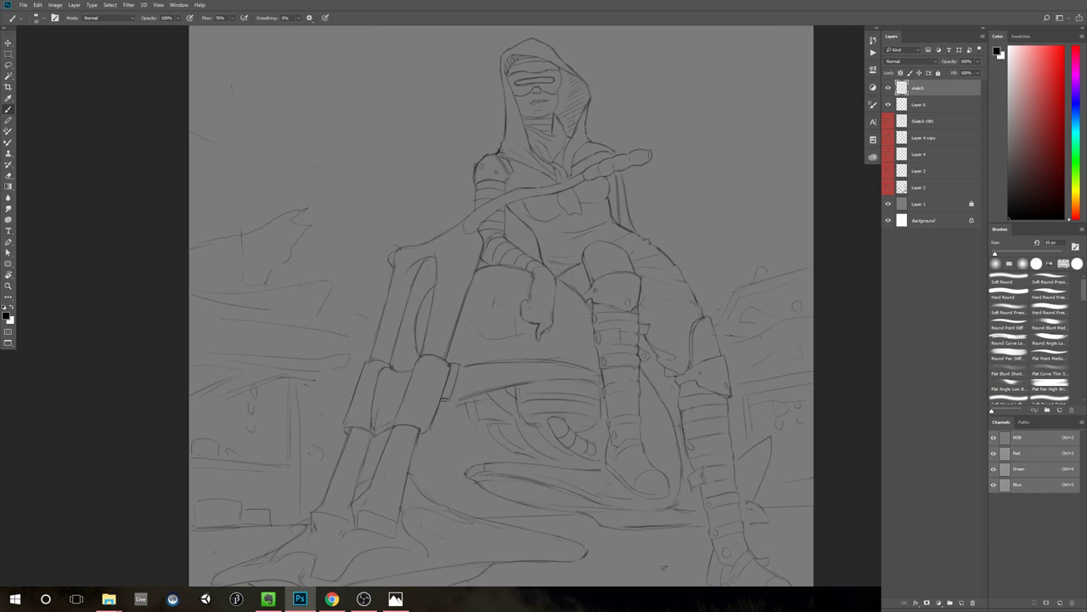
key("e")
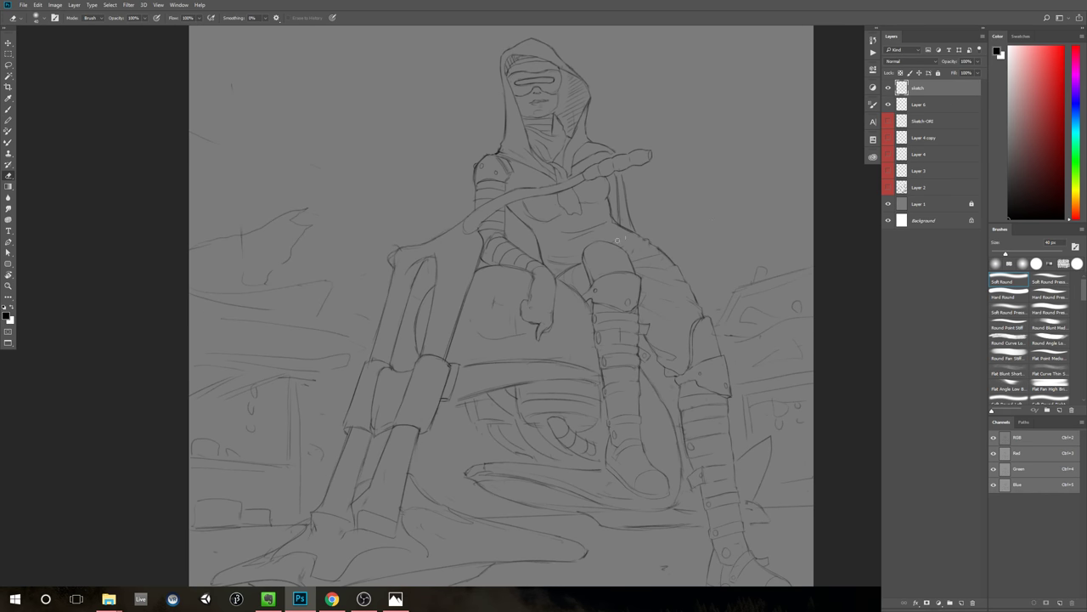
key("b")
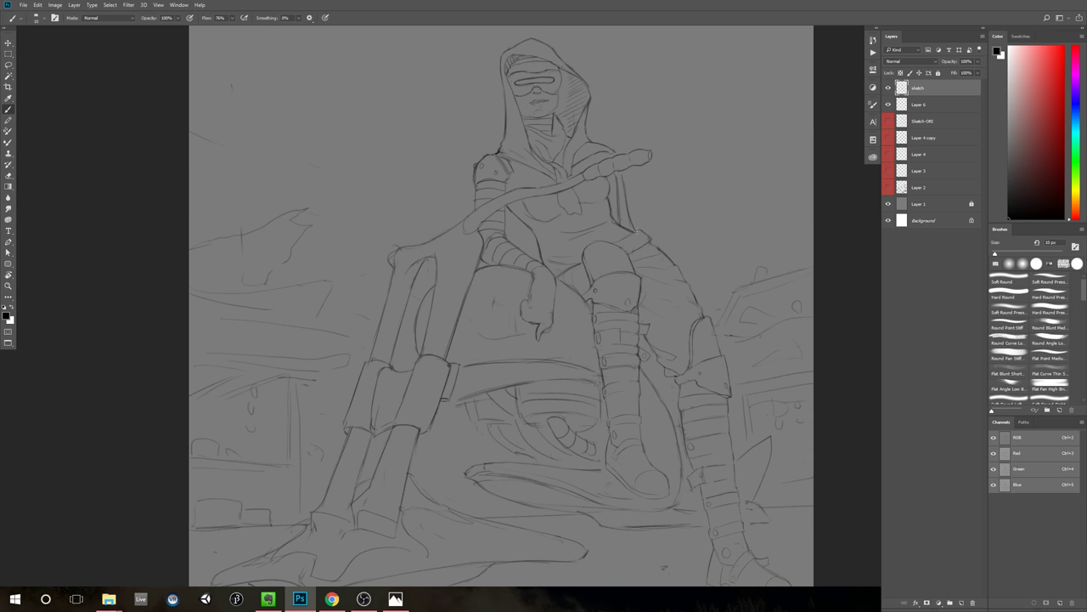
left_click_drag(691, 247, 654, 250)
left_click_drag(718, 271, 704, 273)
scroll(703, 272, "down", 1)
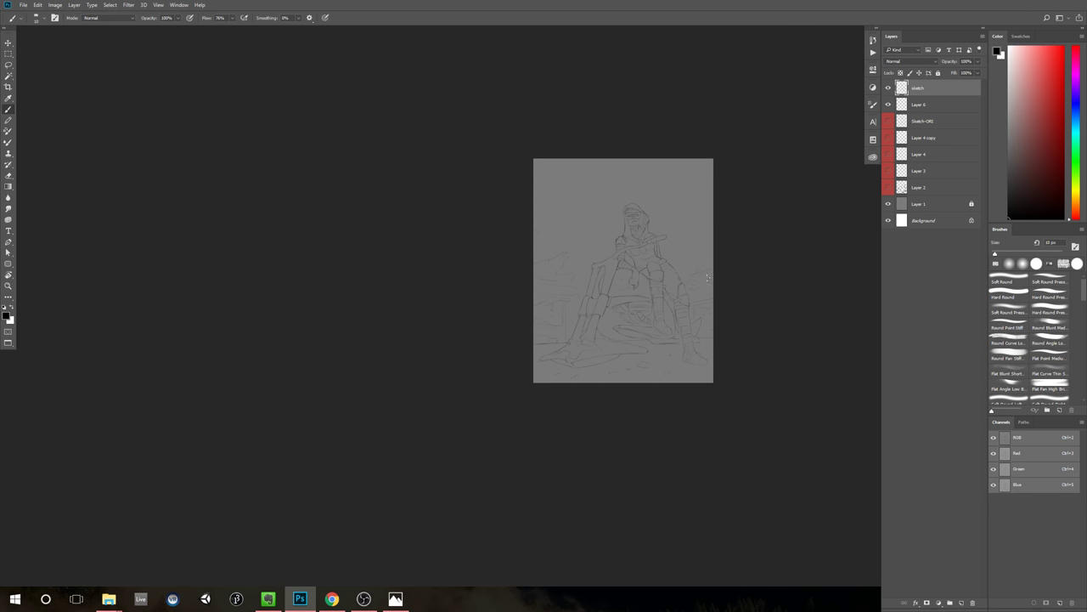
scroll(710, 250, "up", 5)
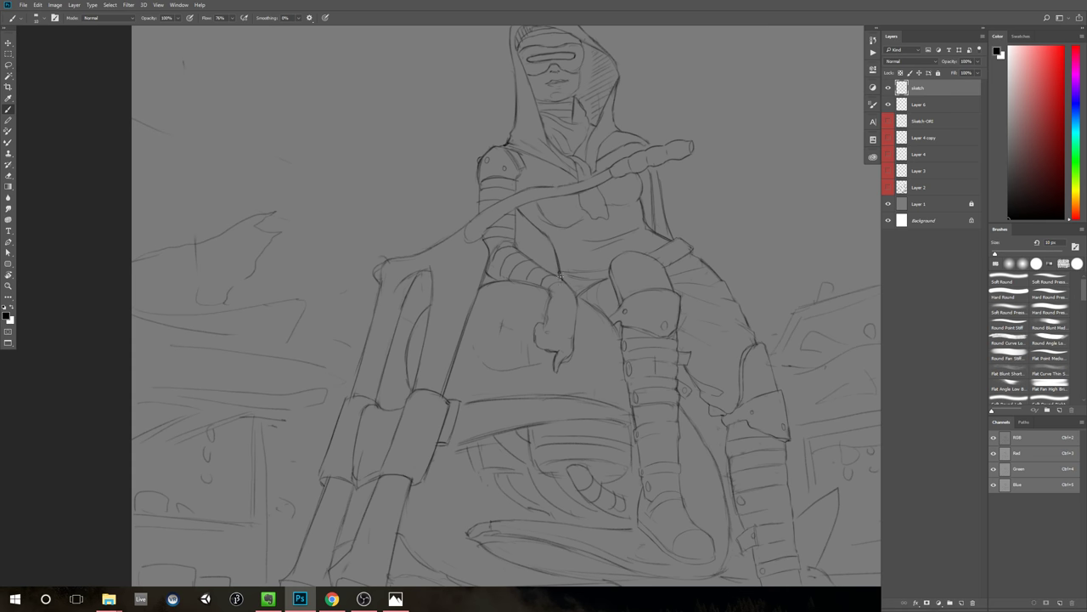
Step: Flip the whole canvas horizontally to check the drawing in mirror view
key("e")
key("ctrl+space")
left_click_drag(725, 263, 676, 268)
key("space")
left_click_drag(767, 266, 629, 291)
key("ctrl+space")
left_click_drag(634, 293, 627, 296)
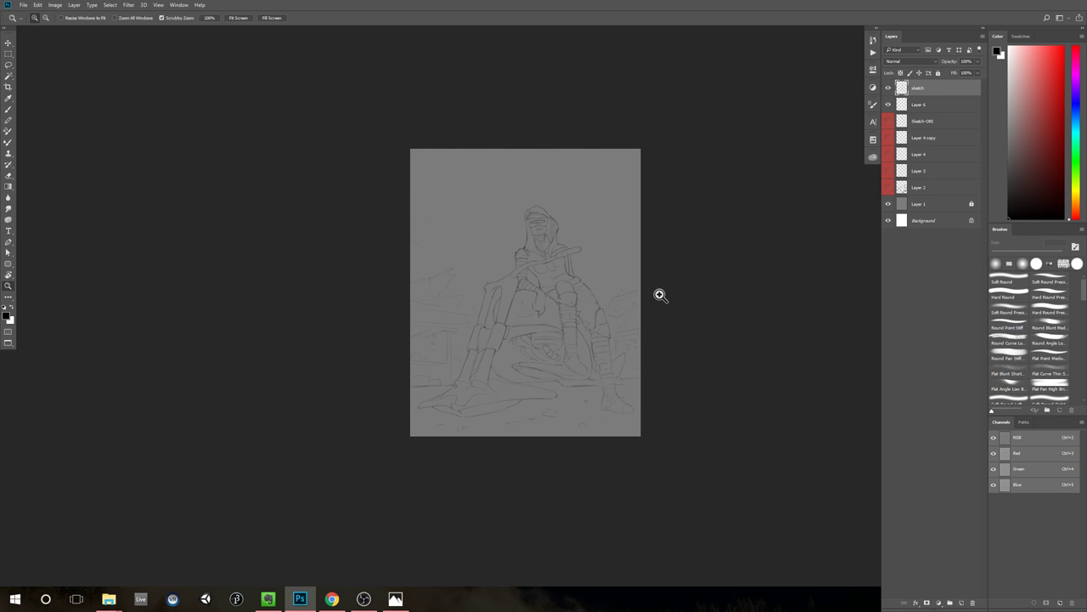
scroll(598, 298, "up", 2)
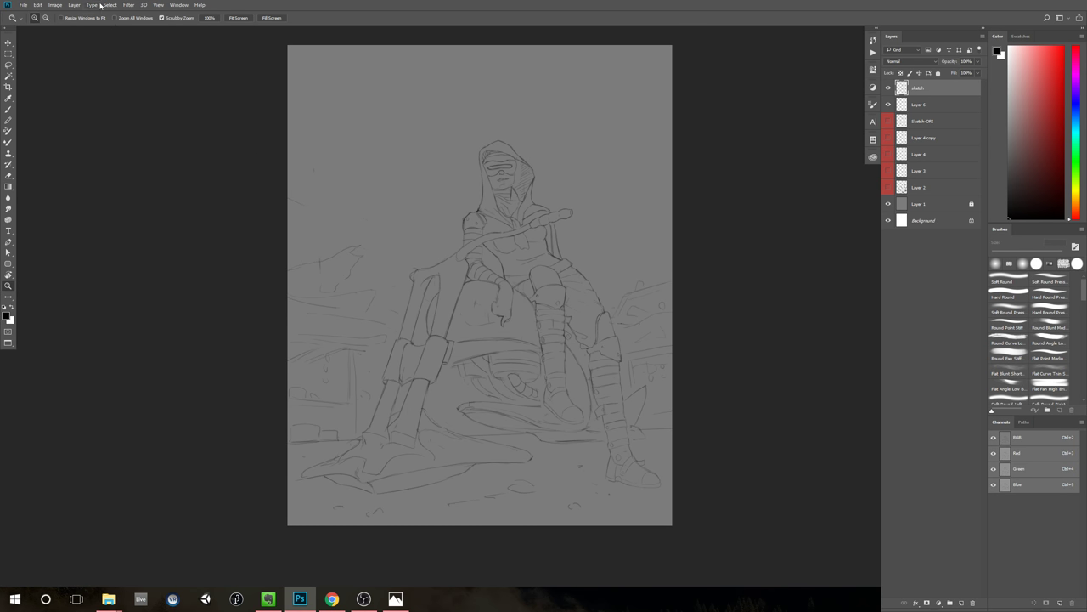
left_click(54, 5)
mouse_move(82, 86)
left_click(185, 118)
Step: Erase the hip belt band's upper edge and redraw its outline and outer corner more cleanly
left_click_drag(631, 272, 593, 301)
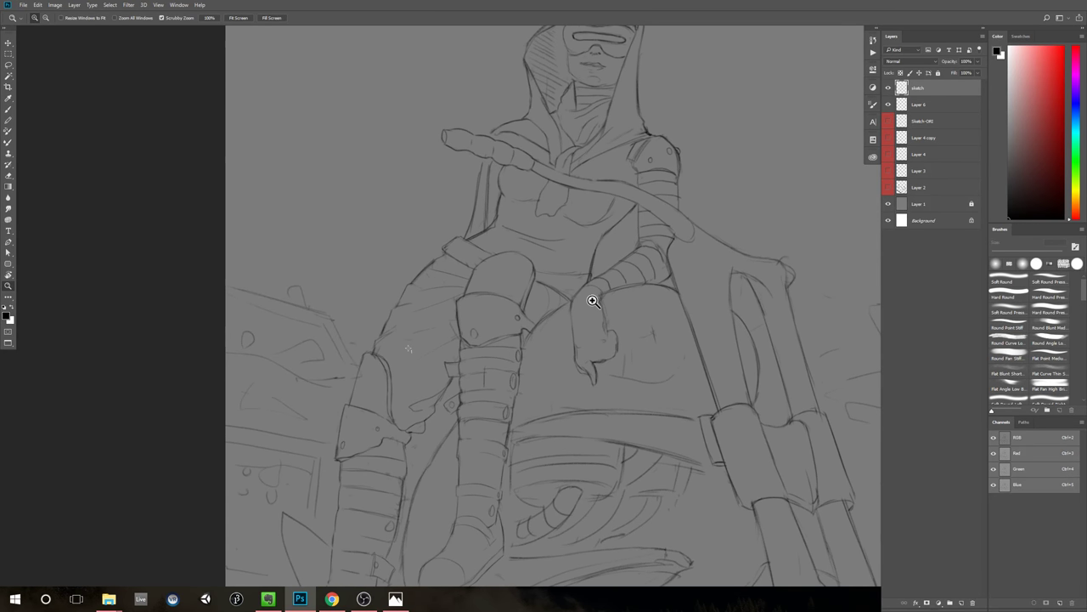
key("b")
scroll(581, 286, "up", 1)
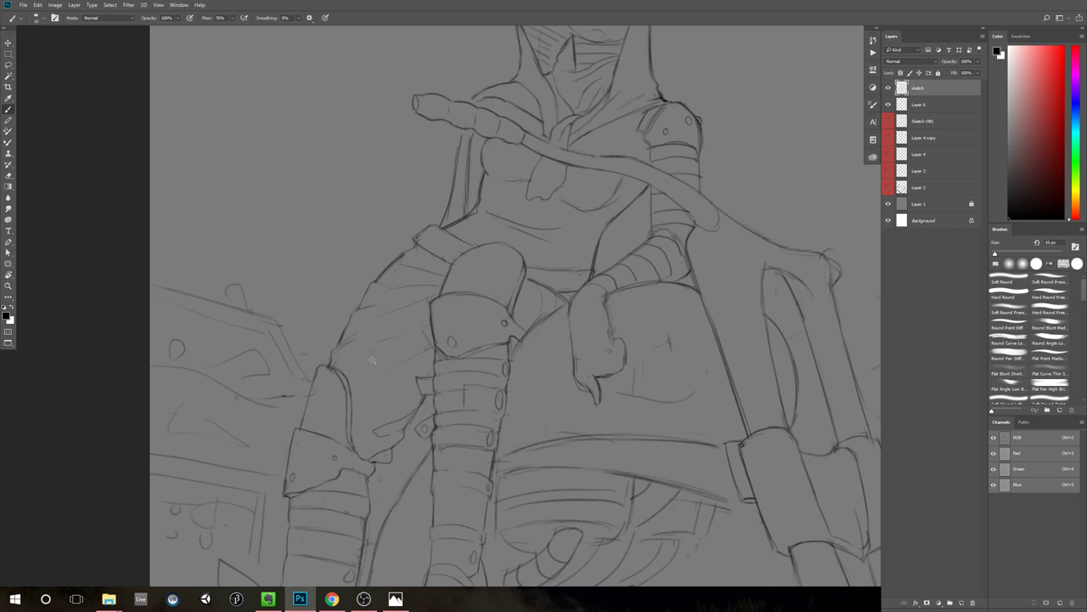
key("e")
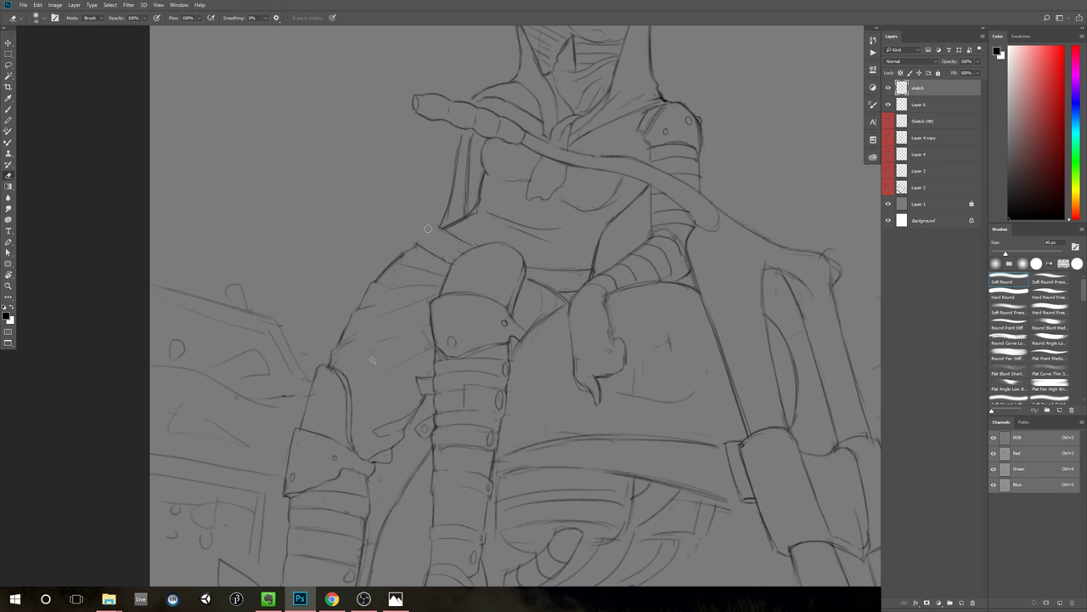
key("b")
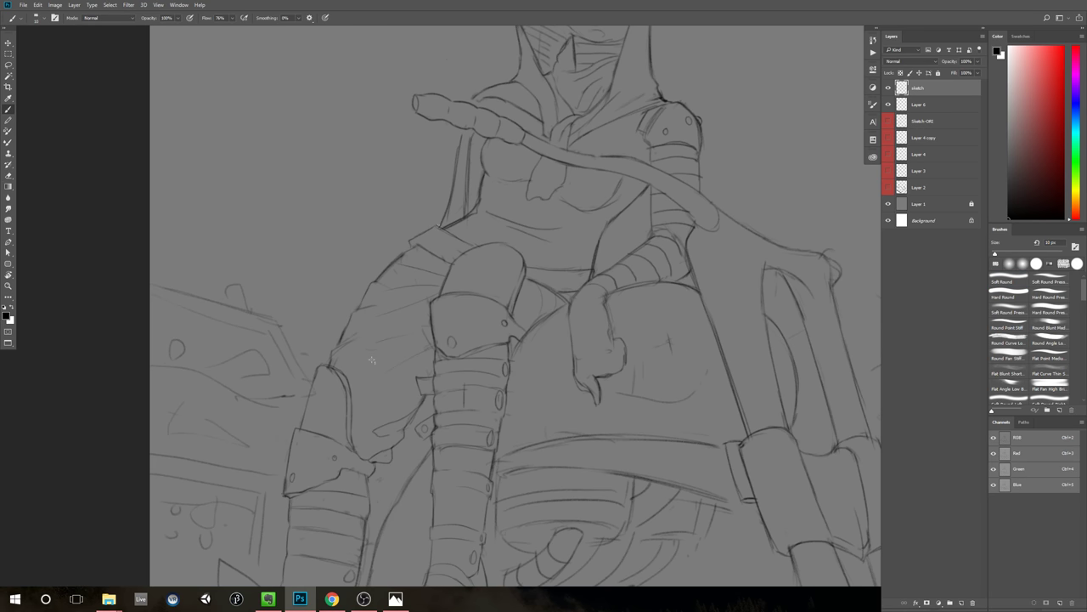
left_click_drag(638, 270, 558, 284)
scroll(559, 283, "up", 4)
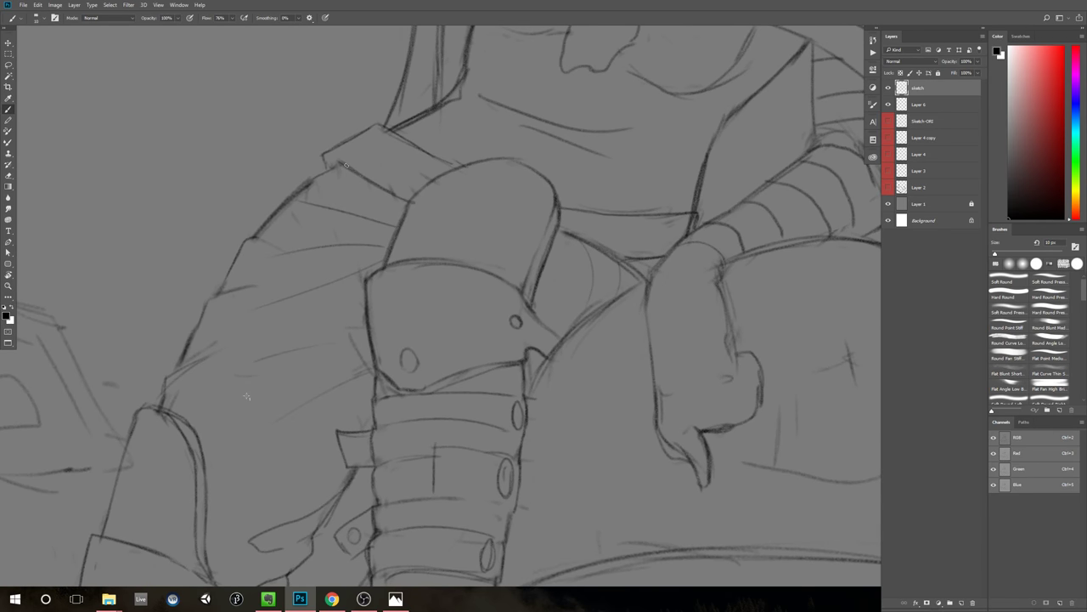
left_click_drag(345, 165, 322, 158)
scroll(439, 264, "down", 4)
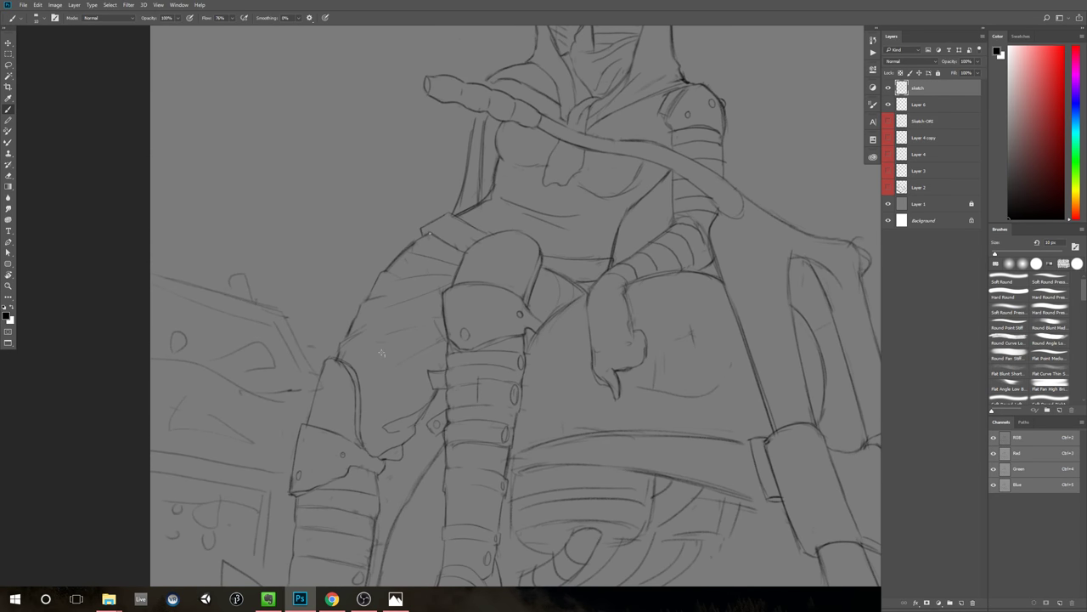
left_click_drag(597, 286, 584, 301)
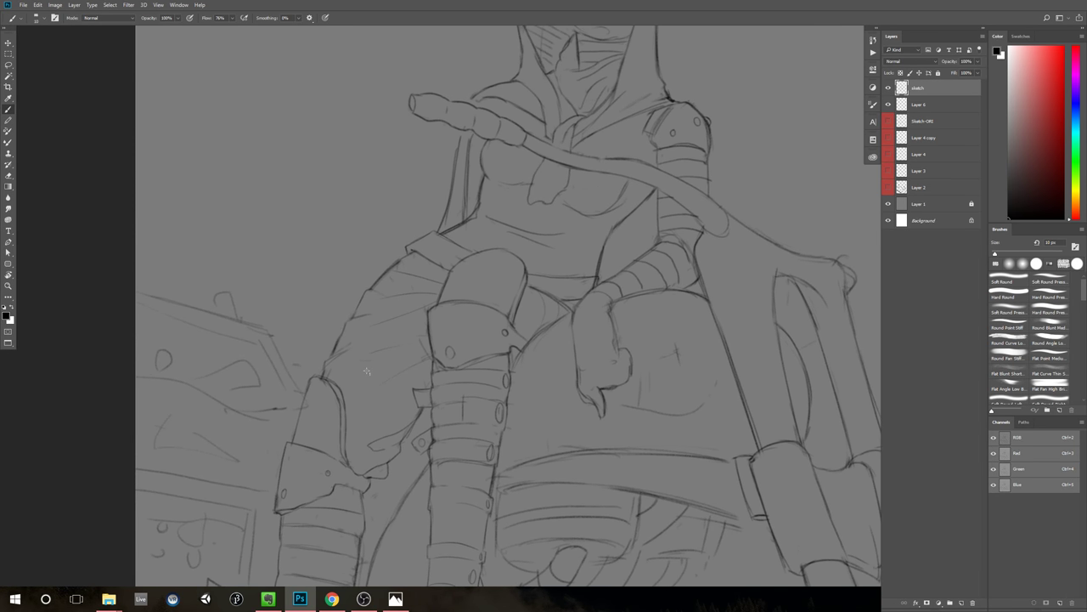
Step: Erase and redraw the line where the torso meets the hip belt band
scroll(436, 238, "up", 2)
key("e")
mouse_move(431, 225)
left_mouse_down()
mouse_move(424, 230)
mouse_move(468, 226)
left_mouse_up()
key("b")
key("e")
key("b")
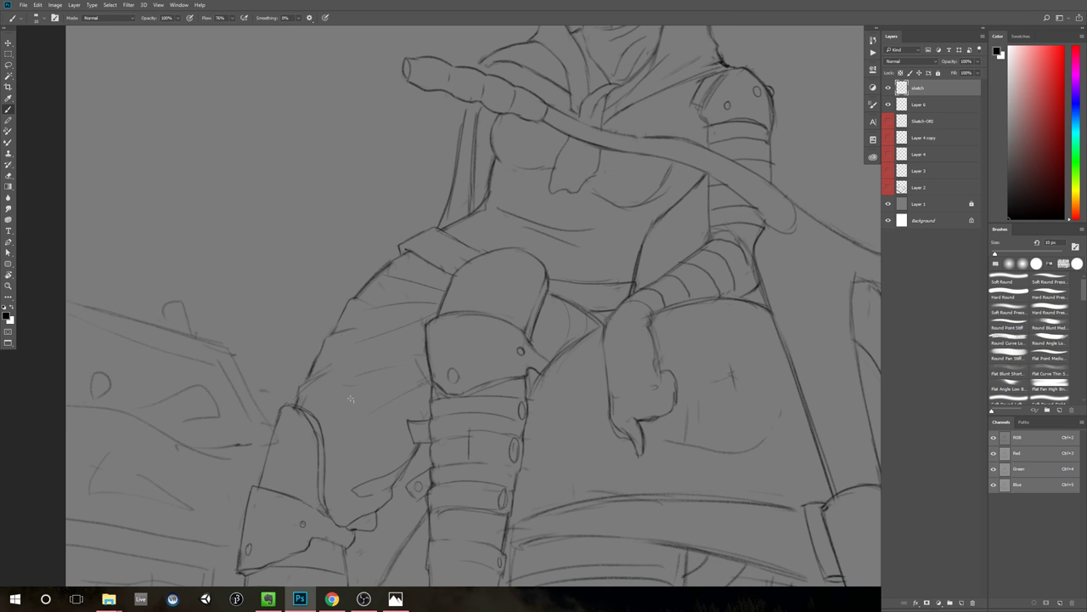
key("e")
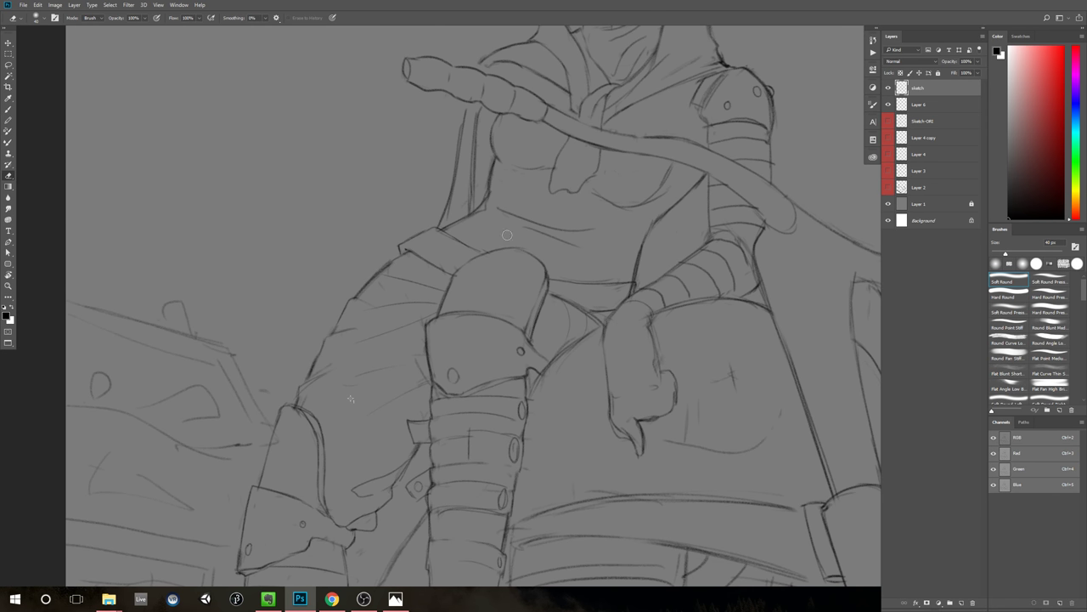
key("b")
Step: Rotate the canvas view to touch up the belt band's edge at the hip, and return the view to upright
key("r")
mouse_move(350, 398)
left_mouse_down()
mouse_move(563, 292)
mouse_move(612, 286)
mouse_move(559, 298)
left_mouse_up()
left_click_drag(475, 222, 476, 235)
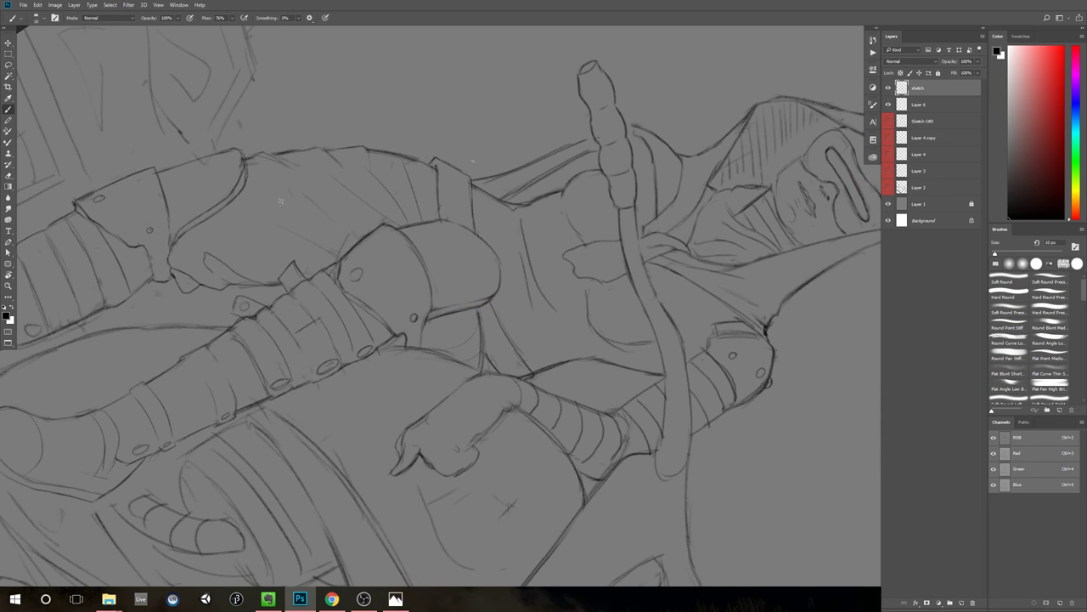
key("r")
mouse_move(756, 298)
left_mouse_down()
mouse_move(716, 223)
mouse_move(627, 162)
left_mouse_up()
Step: Sketch the belt's front section across the waist between the raised knee and the resting forearm
key("z")
left_click_drag(686, 256, 620, 253)
key("space")
left_click_drag(727, 276, 665, 255)
key("z")
mouse_move(663, 257)
left_mouse_down()
mouse_move(643, 263)
mouse_move(661, 258)
mouse_move(651, 284)
mouse_move(665, 280)
left_mouse_up()
key("z")
key("b")
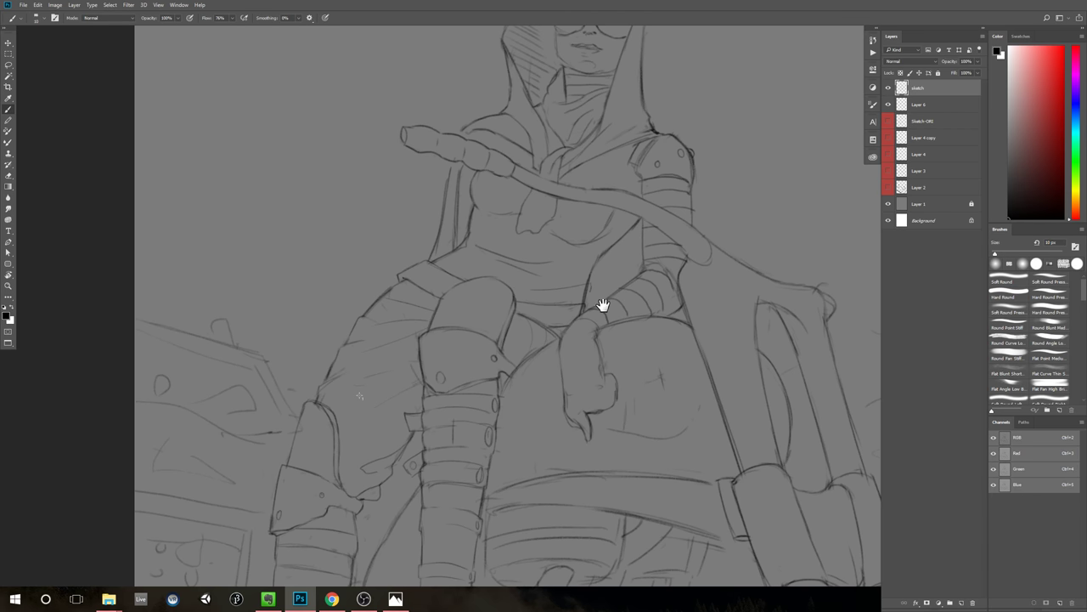
scroll(603, 306, "down", 2)
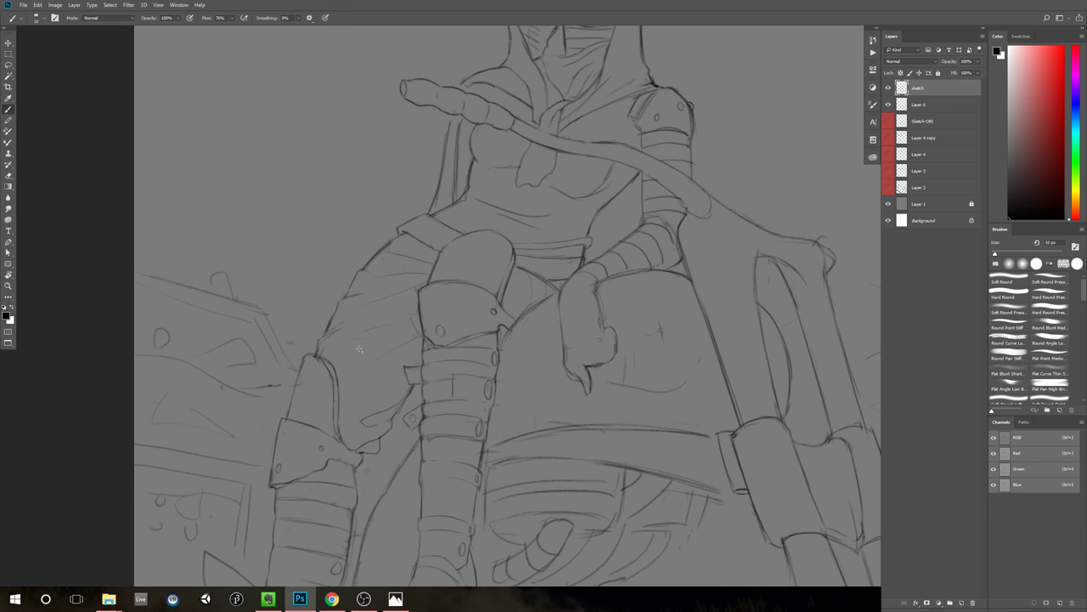
left_click_drag(586, 263, 520, 267)
left_click_drag(628, 279, 619, 288)
scroll(619, 287, "down", 3)
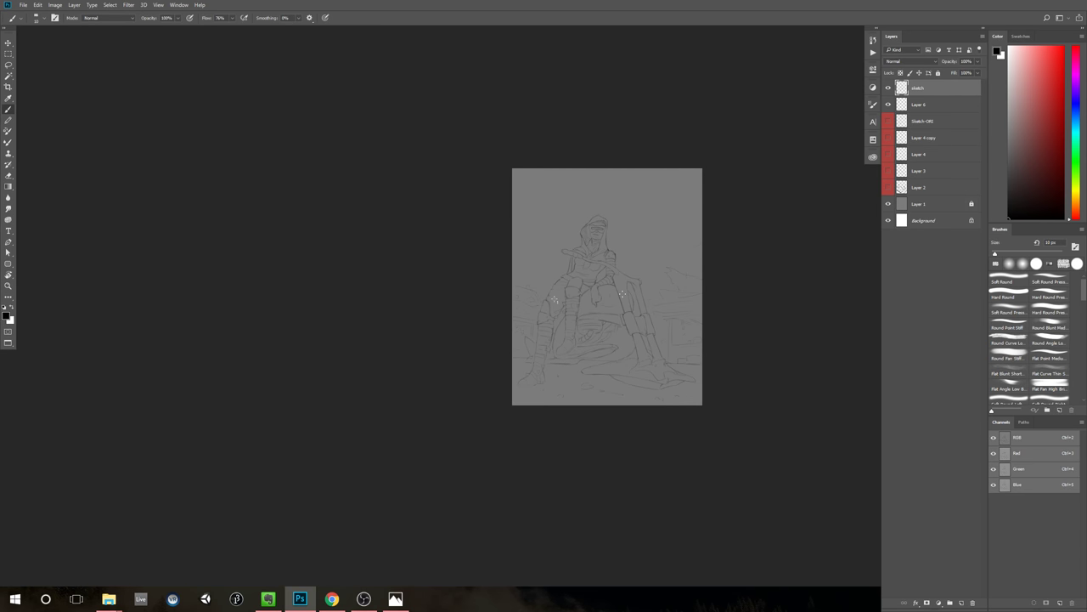
scroll(614, 274, "up", 3)
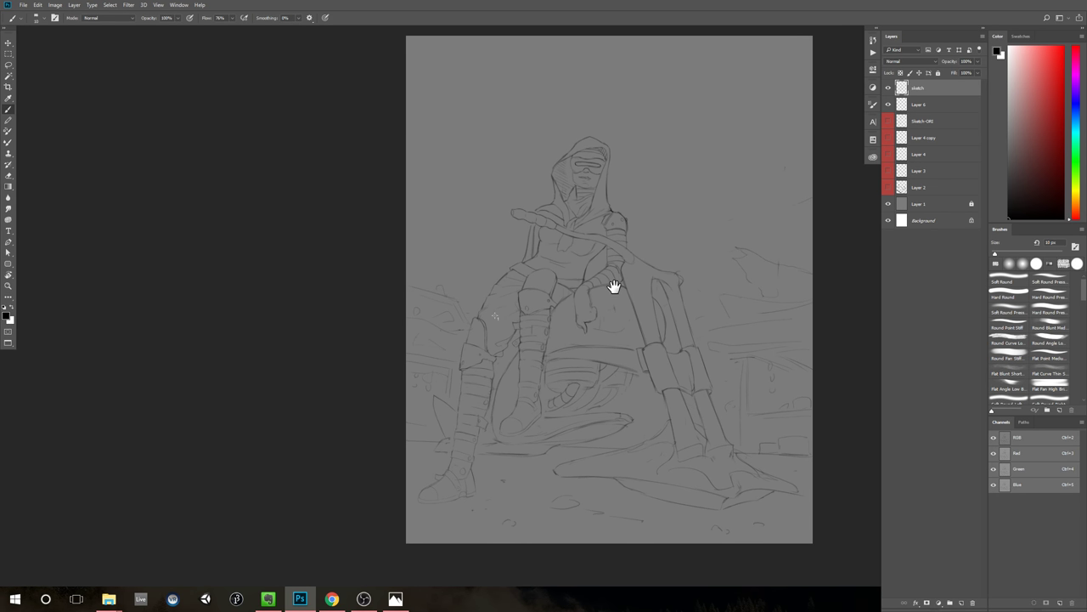
scroll(630, 282, "down", 2)
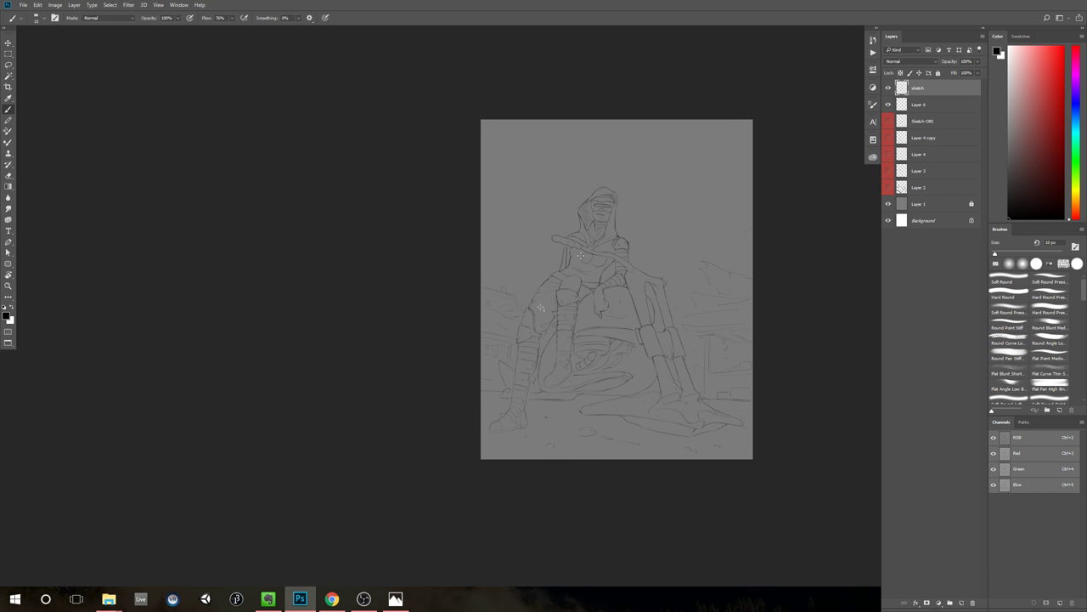
Step: Draw small round rivets along the belt at the hip and front waist, and tidy the belt lines with the Eraser
key("z")
left_click_drag(606, 279, 658, 267)
left_click_drag(611, 284, 689, 292)
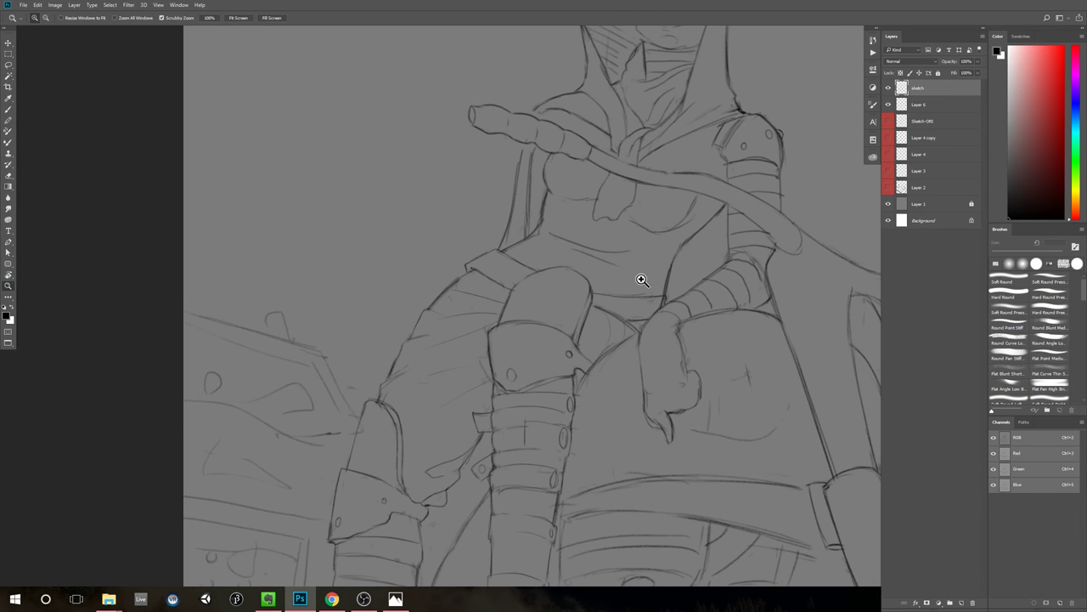
key("b")
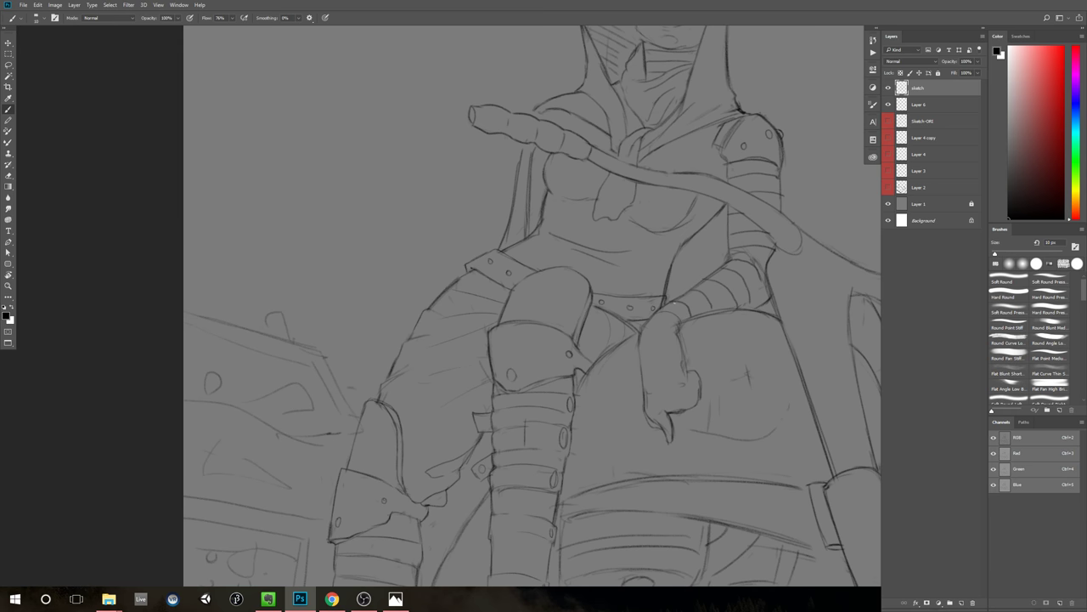
key("e")
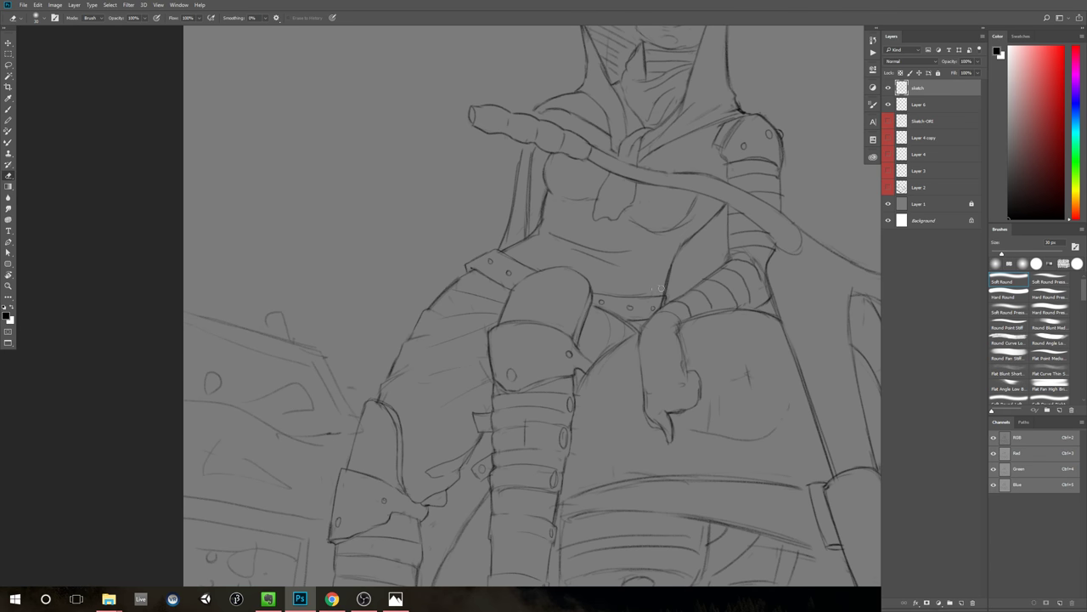
Step: Examine the full composition and the figure's pose at several zoom levels
left_click_drag(734, 290, 707, 307)
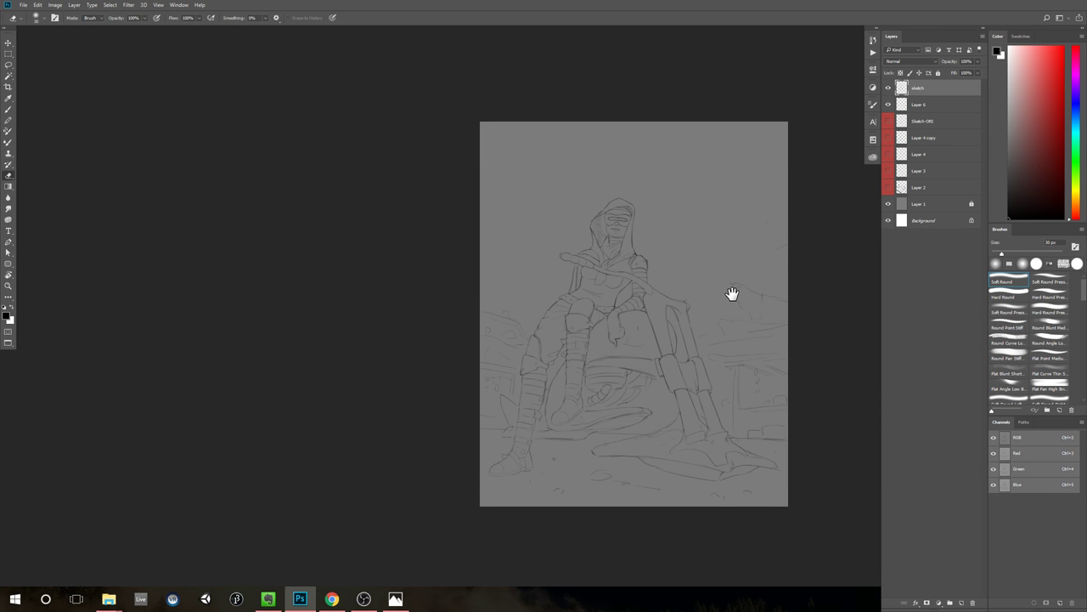
left_click_drag(733, 294, 742, 267)
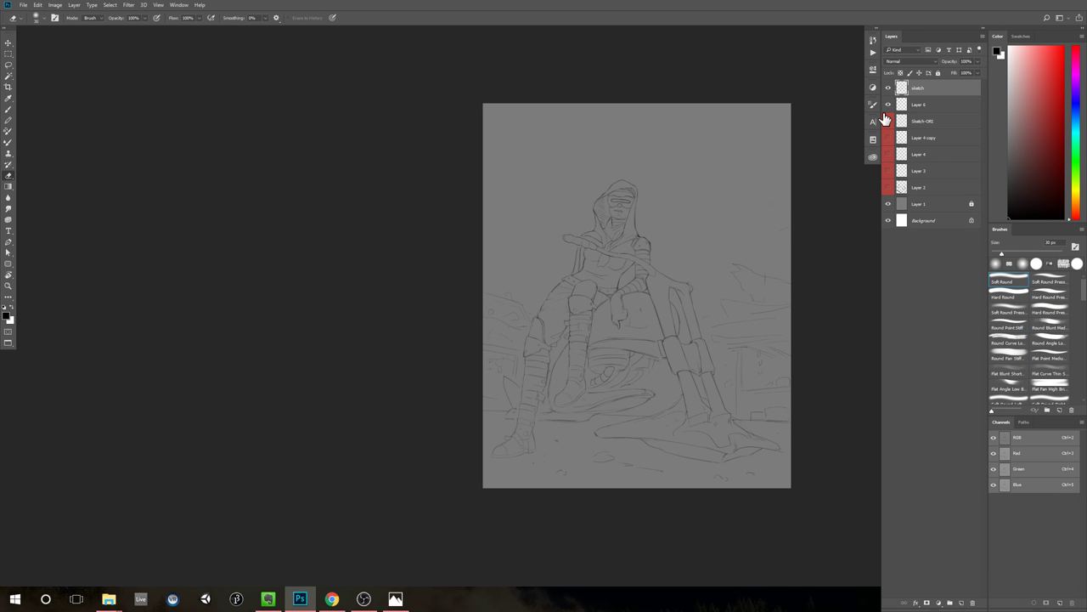
left_click(648, 304, "ctrl")
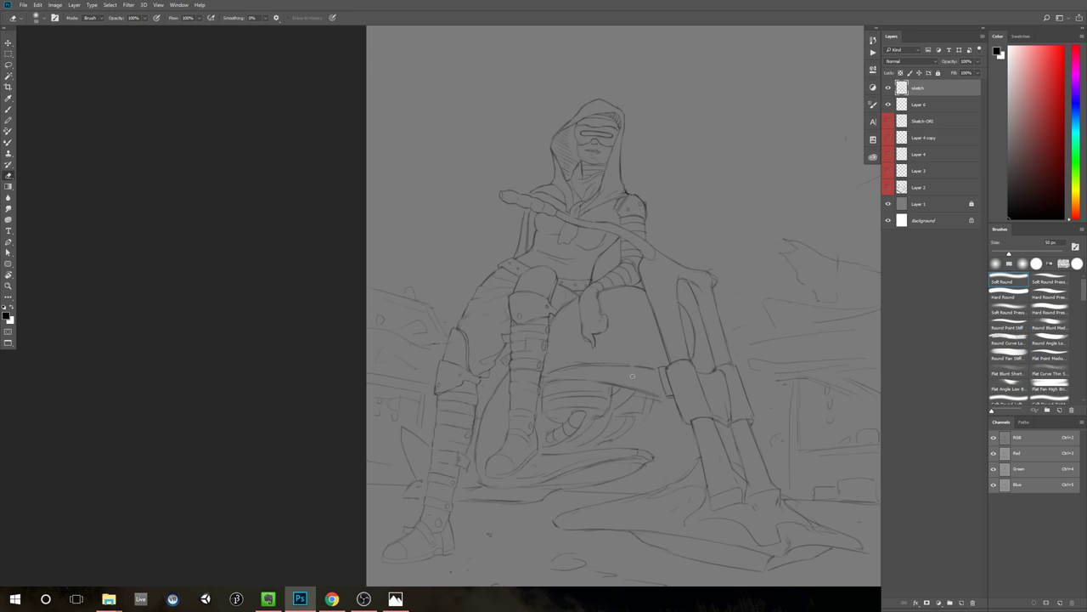
left_click(813, 221, "ctrl+alt")
left_click_drag(823, 234, 773, 241)
left_click(780, 234, "ctrl+alt")
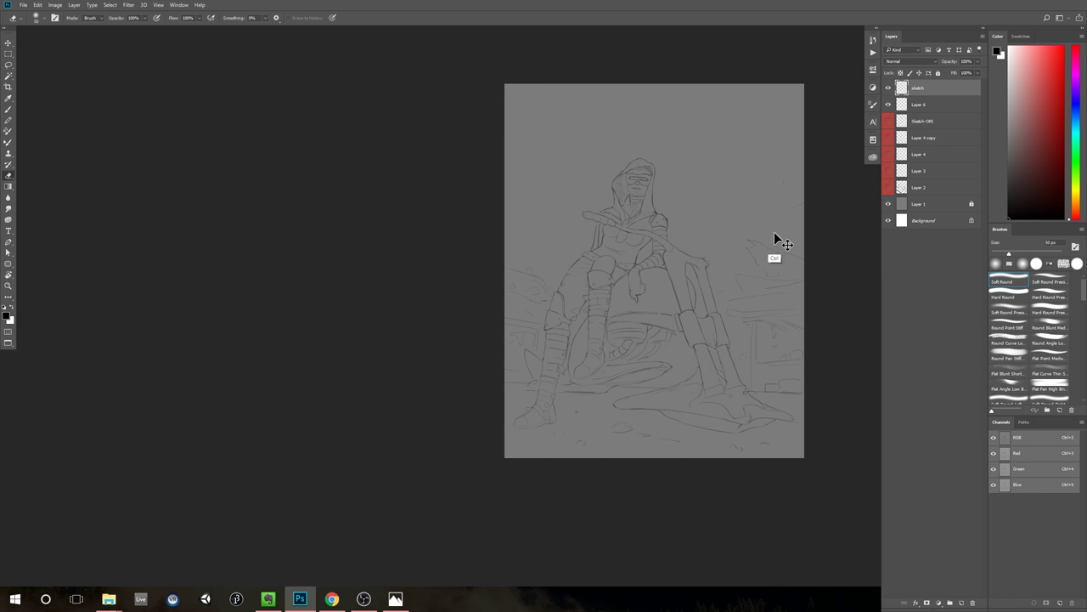
left_click_drag(812, 209, 759, 232)
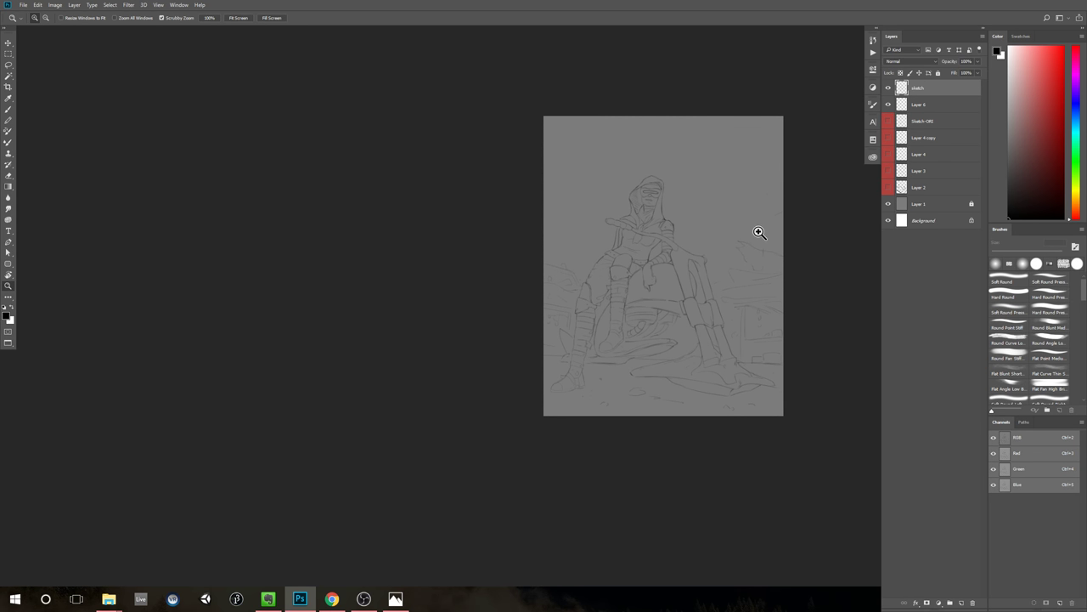
left_click(759, 231)
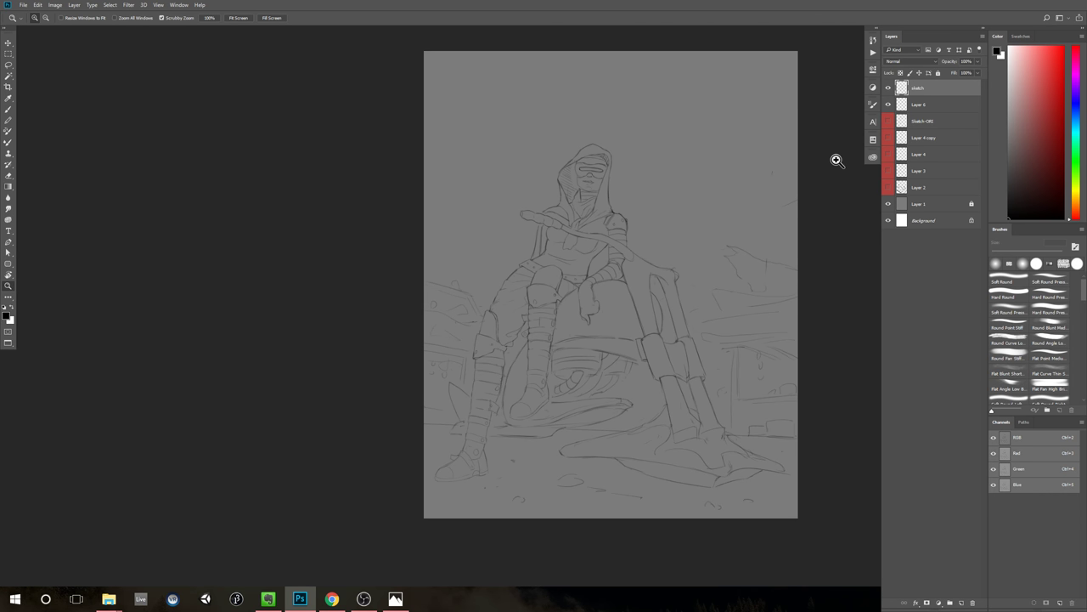
Step: Compare an earlier history state of the sketch with the latest Eraser state, ending on the latest one
left_click(873, 40)
mouse_move(864, 129)
left_mouse_down()
mouse_move(867, 58)
mouse_move(865, 147)
left_mouse_up()
left_click(831, 55)
left_click(834, 139)
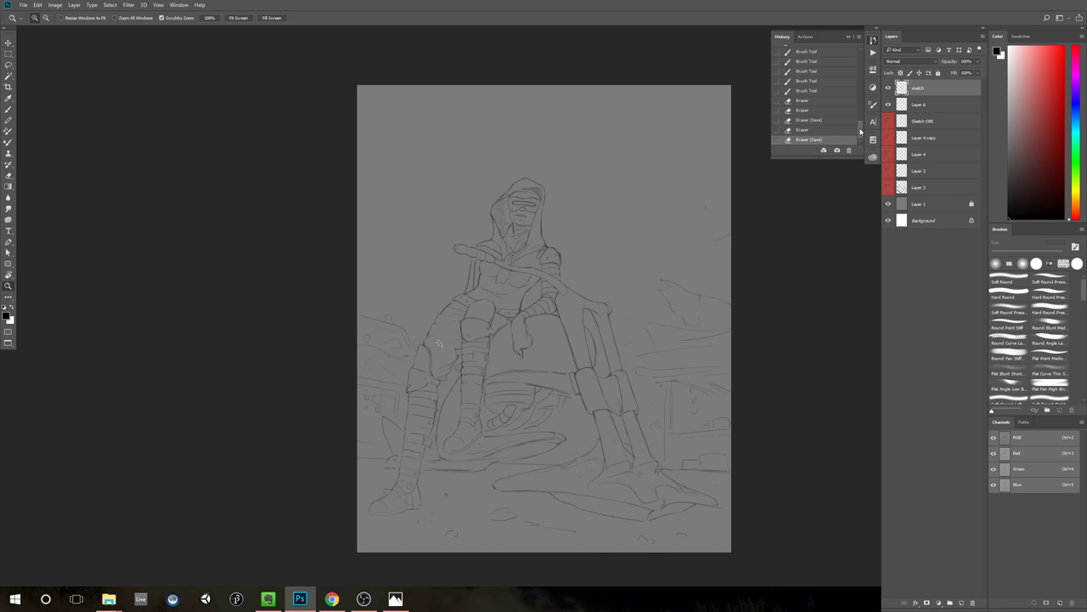
mouse_move(860, 132)
left_mouse_down()
mouse_move(860, 51)
mouse_move(861, 136)
left_mouse_up()
left_click(835, 53)
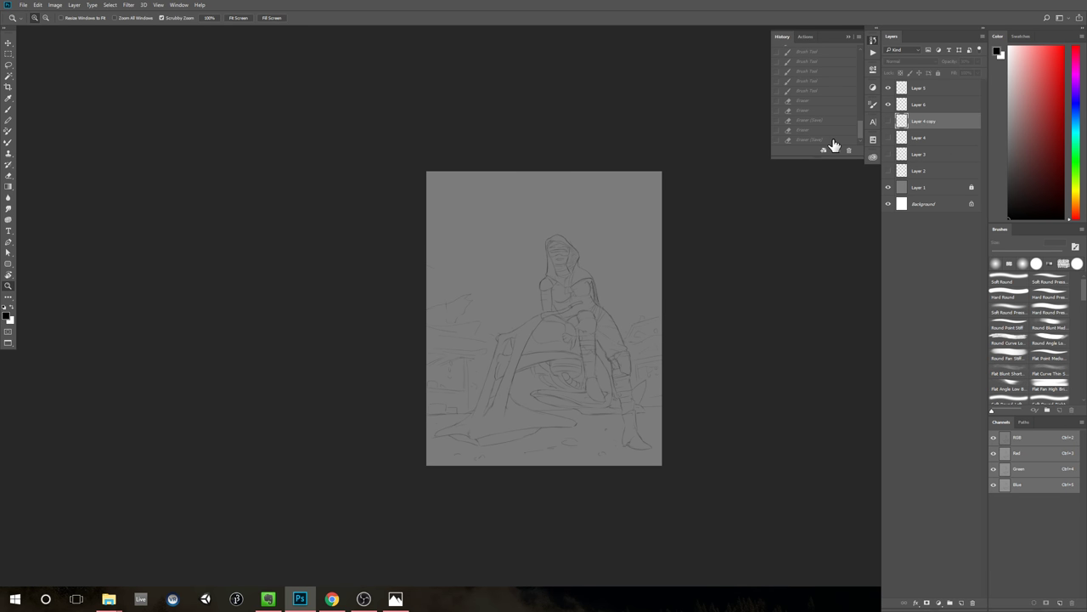
left_click(832, 140)
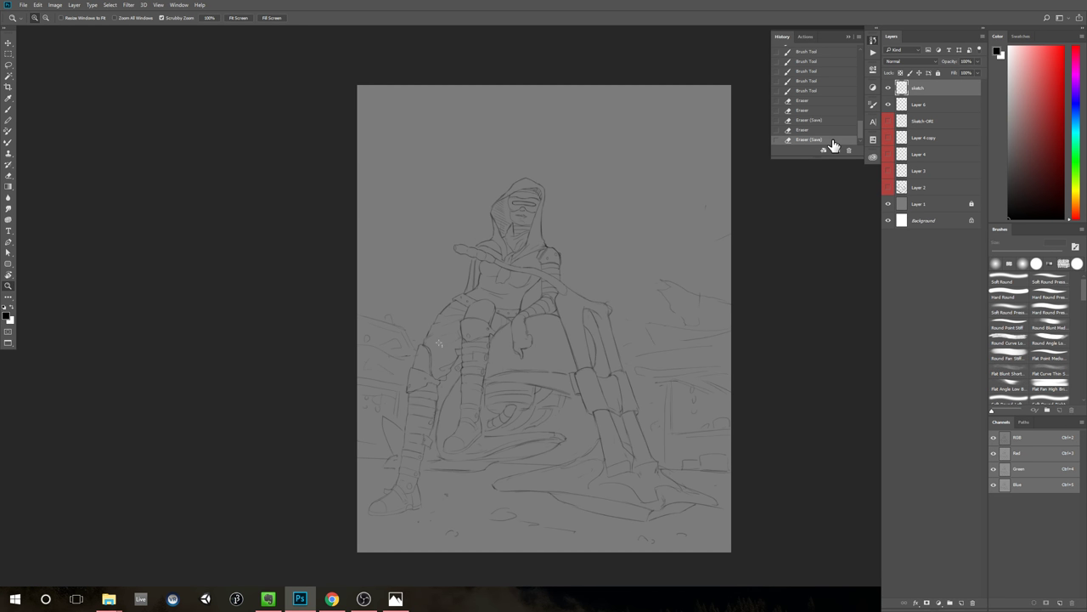
Step: Try erasing the inner slot outline from the figure's goggles and compare the face at close and full view
scroll(800, 282, "up", 1)
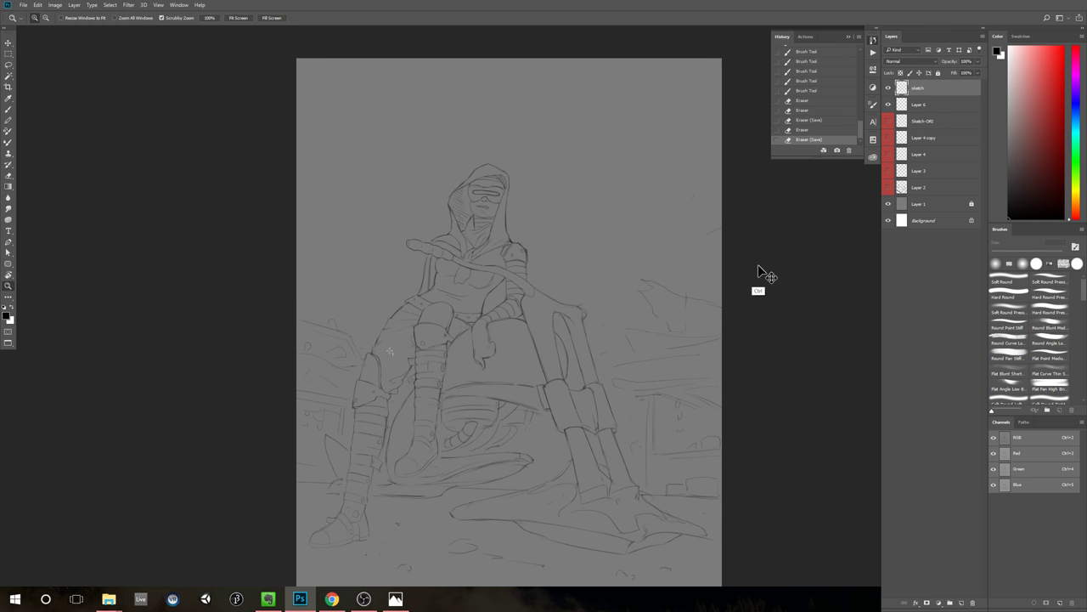
key("ctrl+;")
key("ctrl+semicolon")
left_click_drag(754, 257, 730, 282)
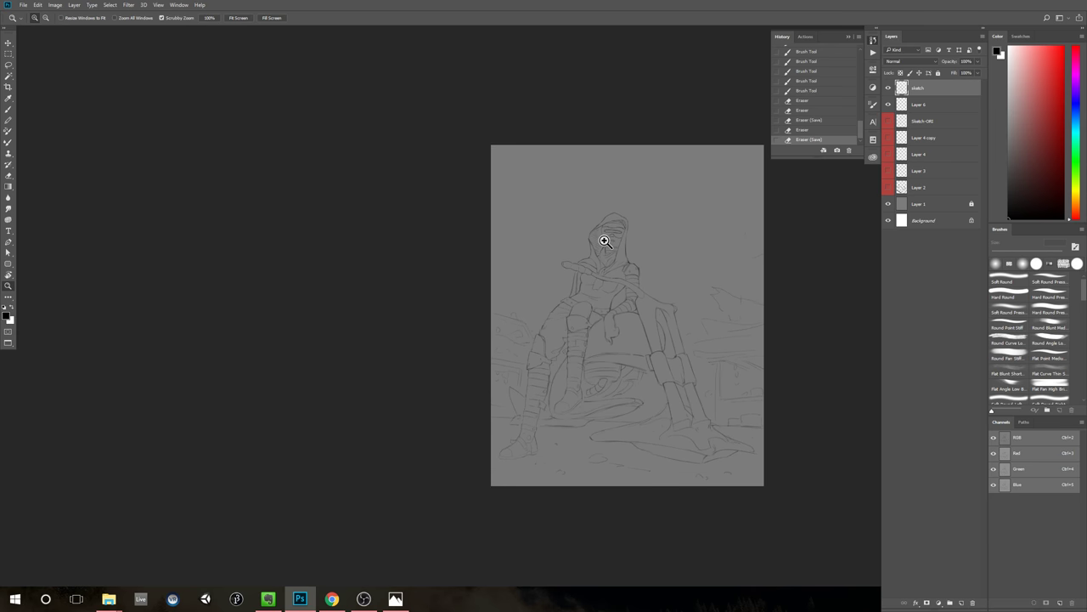
mouse_move(604, 241)
left_mouse_down()
mouse_move(671, 221)
mouse_move(586, 267)
mouse_move(527, 237)
mouse_move(576, 243)
left_mouse_up()
key("e")
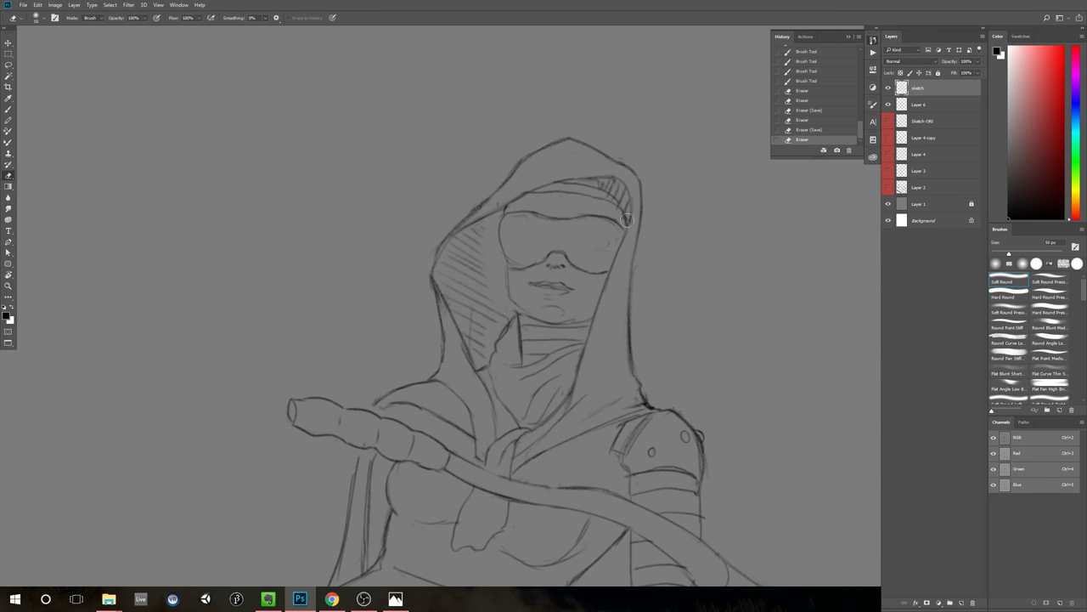
key("z")
left_click_drag(742, 266, 694, 298)
key("e")
scroll(735, 242, "down", 3)
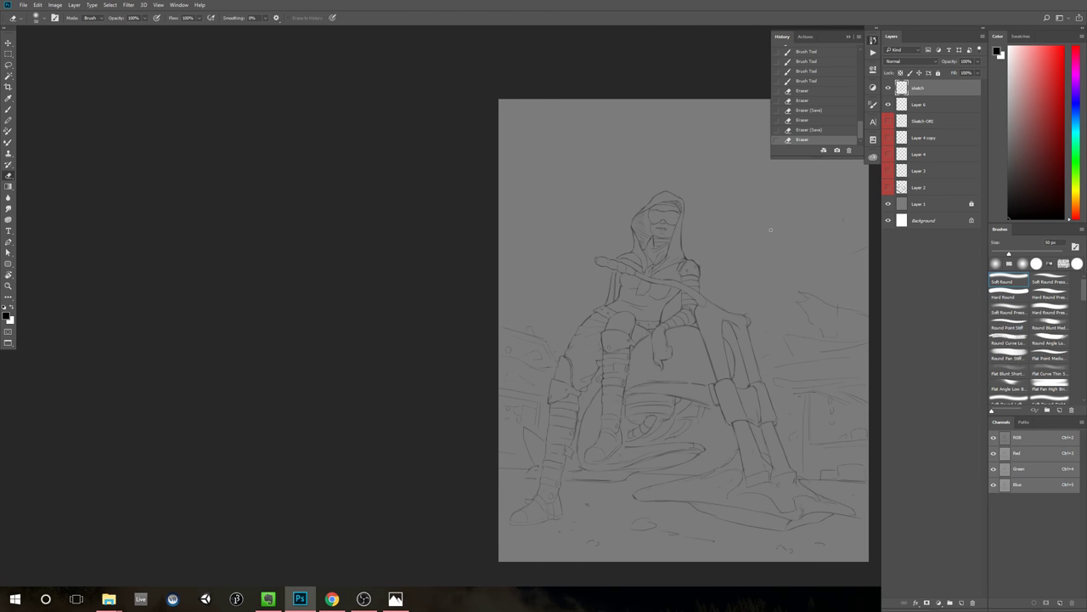
scroll(759, 233, "up", 5)
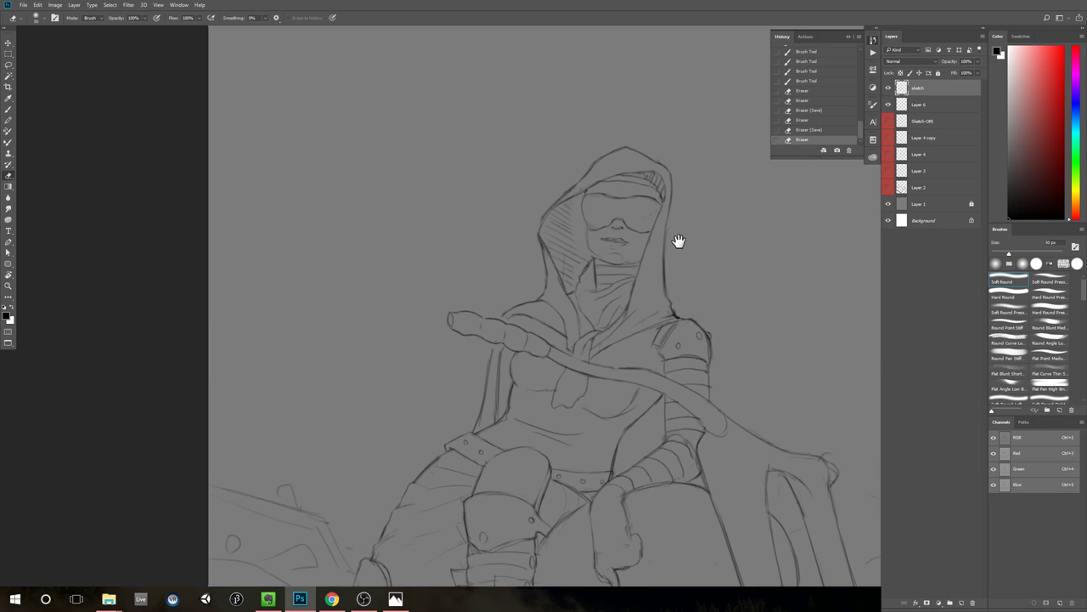
key("ctrl+z")
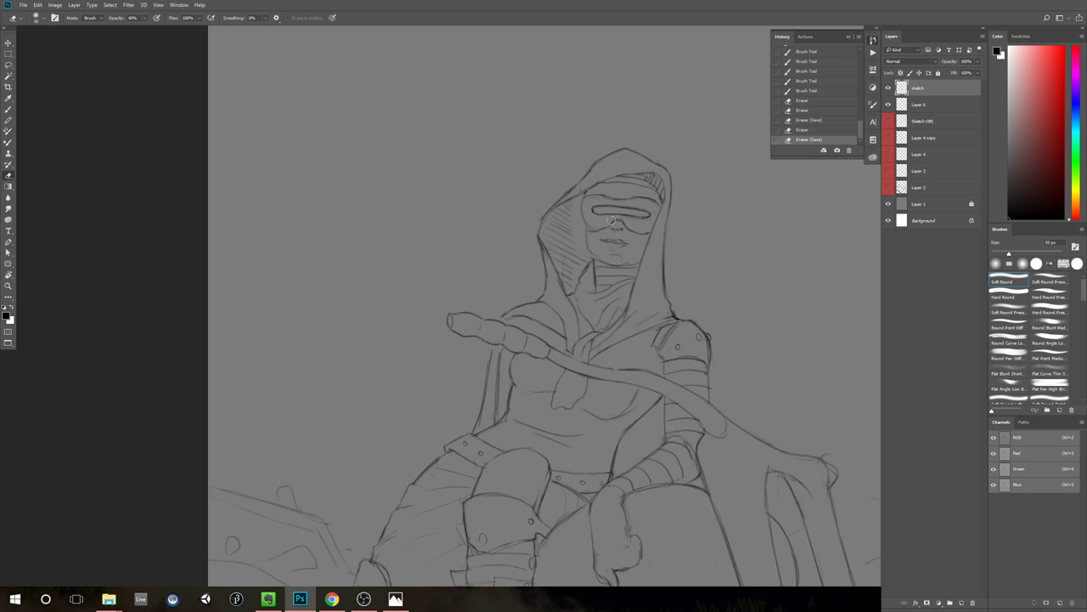
Step: Fade the slot outline inside the goggles using a larger Eraser at 40% opacity
key("bracketright")
key("bracketright")
left_click_drag(606, 211, 612, 208)
left_click_drag(613, 209, 631, 215)
left_click_drag(634, 214, 651, 211)
left_click(873, 39)
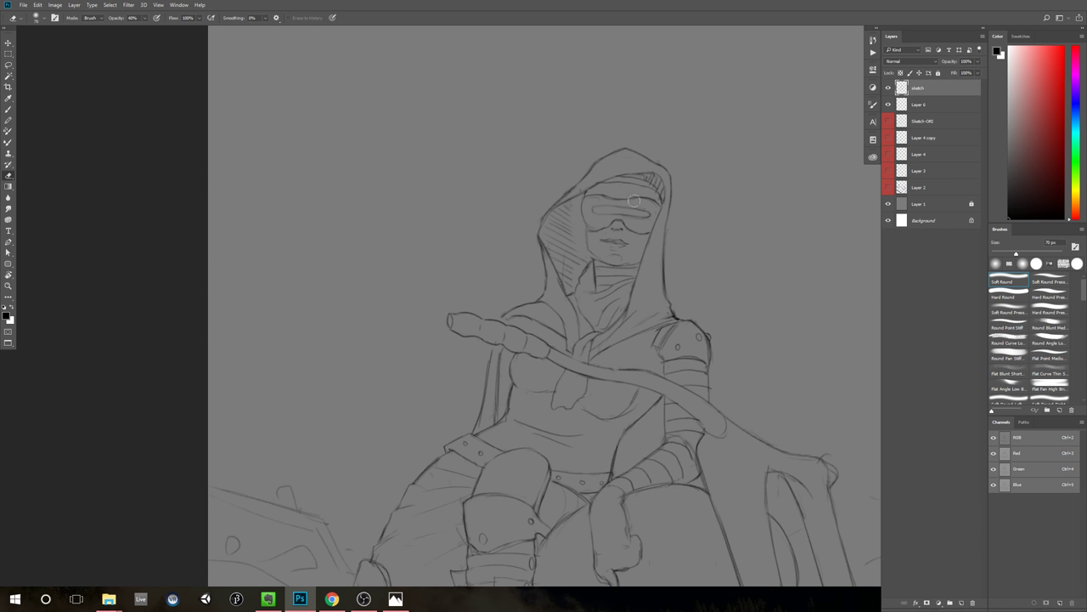
left_click_drag(596, 208, 650, 216)
mouse_move(768, 196)
left_mouse_down()
mouse_move(729, 218)
mouse_move(740, 202)
mouse_move(738, 213)
left_mouse_up()
Step: Flip the whole canvas horizontally to view the composition mirrored
key("b")
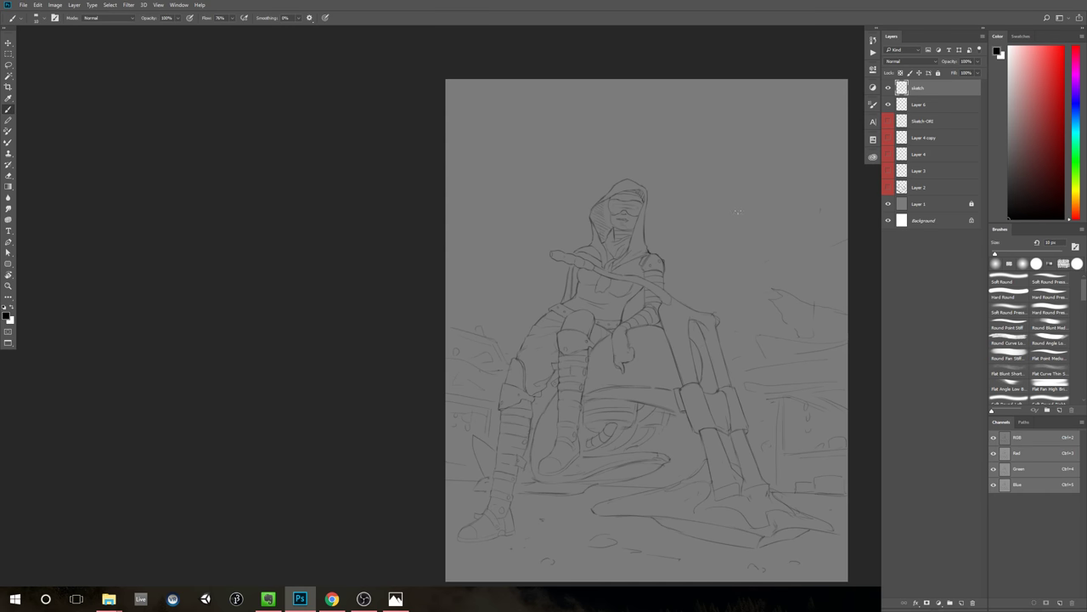
left_click(110, 5)
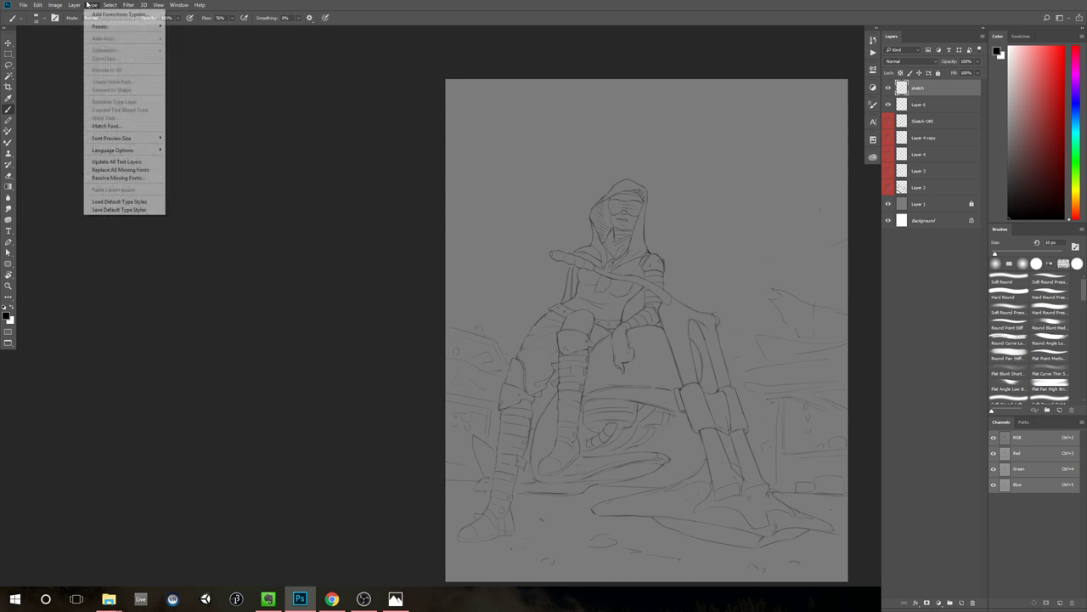
mouse_move(54, 5)
mouse_move(85, 85)
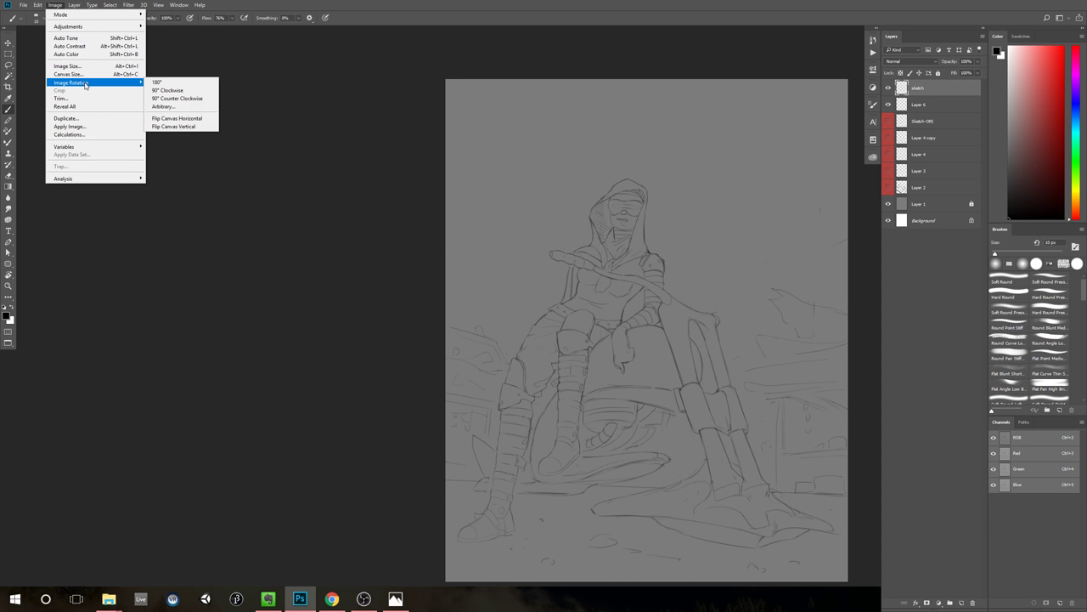
left_click(183, 120)
left_click_drag(833, 226, 723, 223)
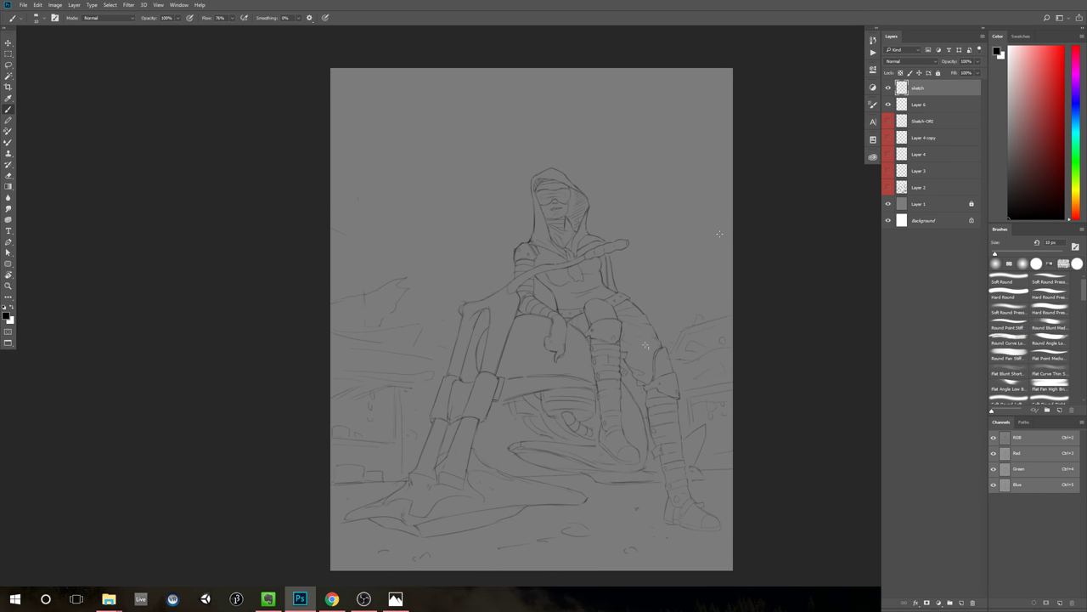
Step: Erase the diagonal hatching inside the hood beside the face using the Eraser at 100% opacity
key("ctrl+;")
left_click_drag(612, 251, 636, 254)
key("e")
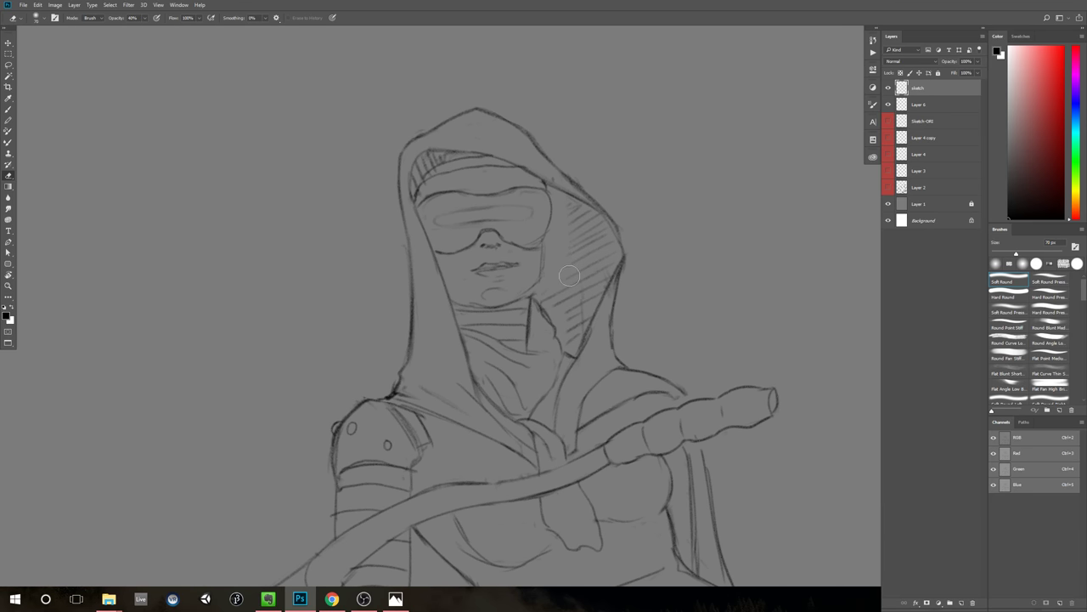
key("0")
key("bracketleft")
key("bracketleft")
key("bracketleft")
key("bracketleft")
key("bracketleft")
key("bracketright")
key("bracketright")
key("bracketright")
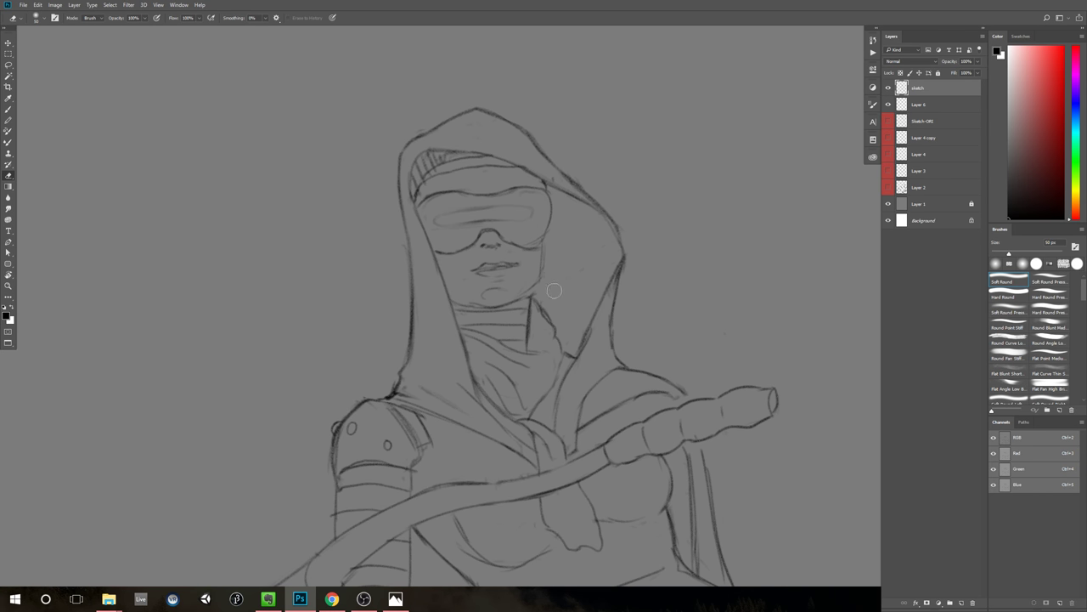
Step: Clean up and redraw the upright collar edge beside the neck, using a smaller Eraser and the Brush
key("bracketleft")
key("bracketleft")
key("b")
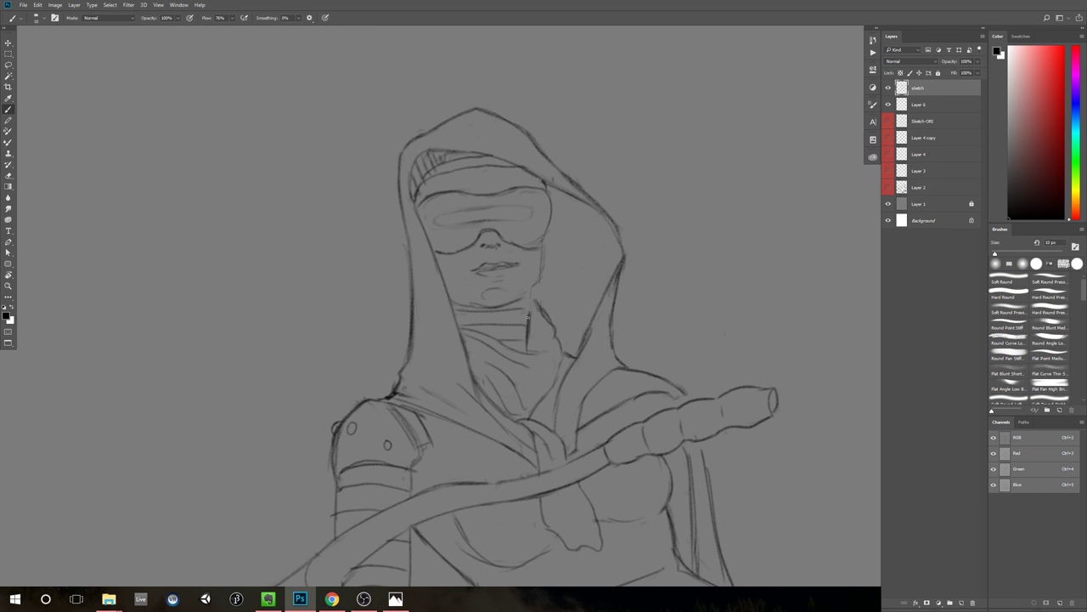
left_click_drag(530, 295, 527, 331)
key("ctrl+space")
mouse_move(563, 303)
left_mouse_down()
mouse_move(521, 345)
mouse_move(557, 316)
left_mouse_up()
Step: Refine the cheek line and the lower edge of the goggles on the hood's open side with Eraser and Brush
key("e")
left_click_drag(551, 274, 555, 253)
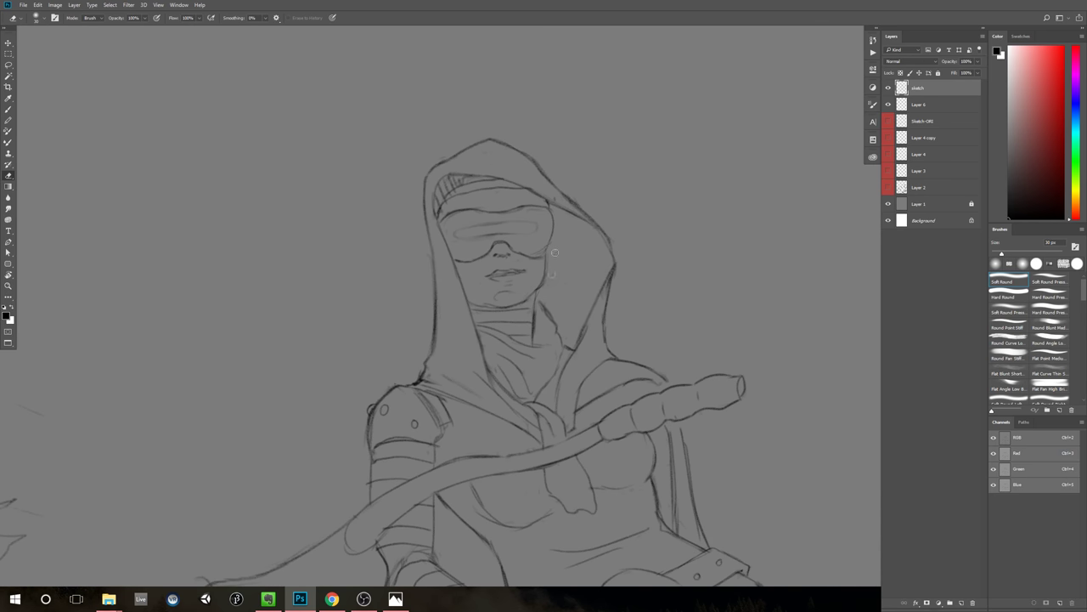
key("b")
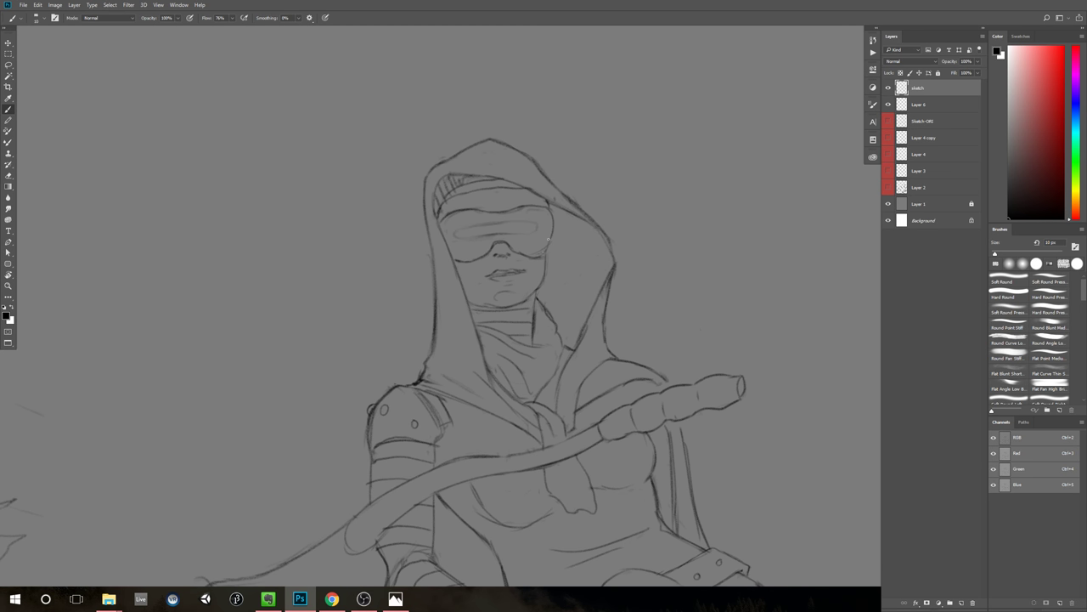
key("e")
key("b")
key("e")
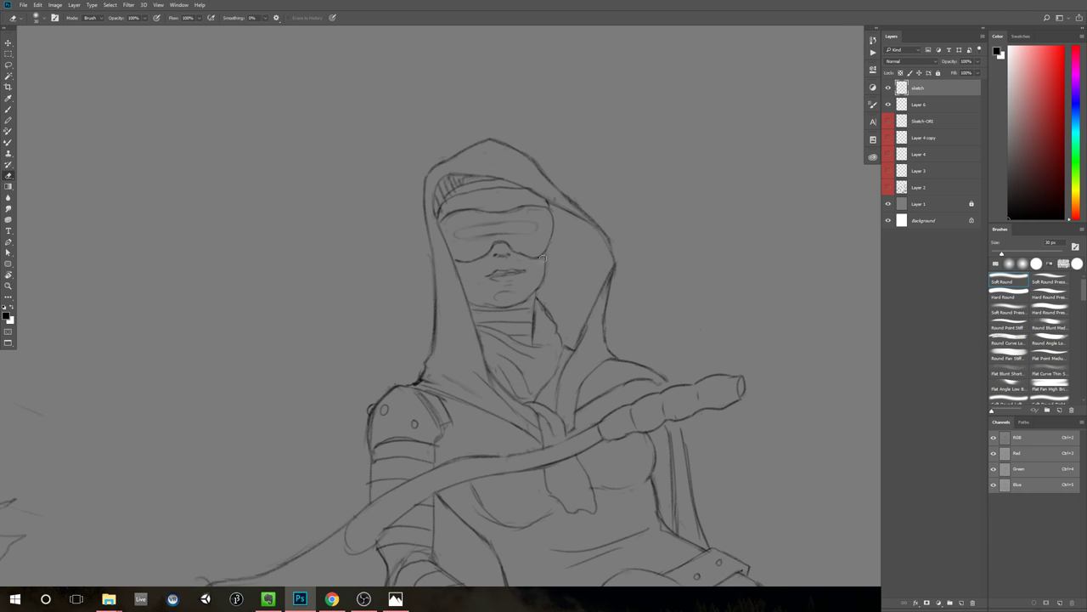
key("b")
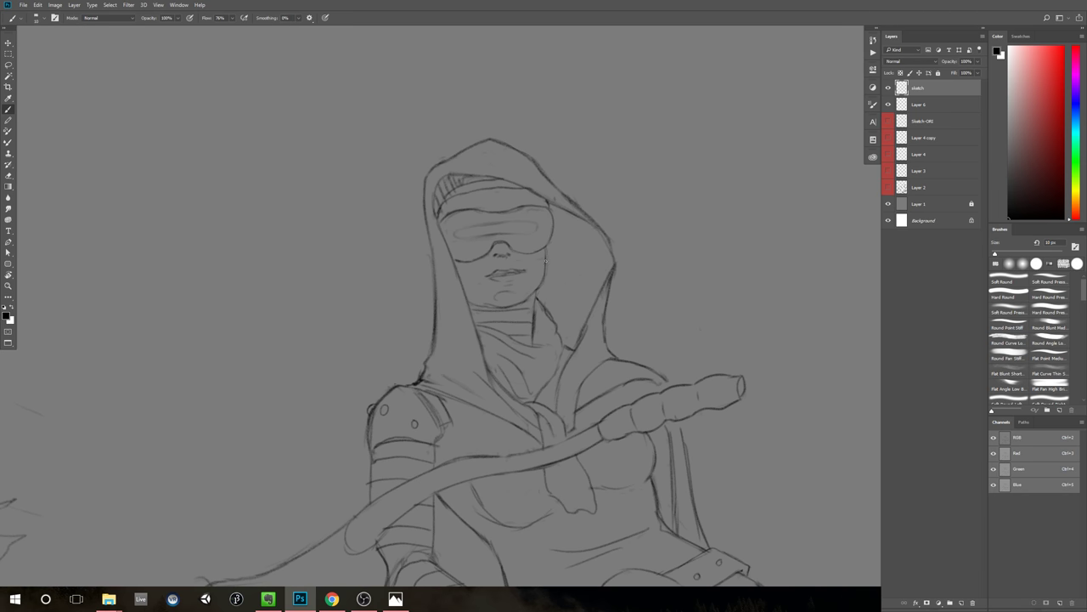
mouse_move(588, 299)
left_mouse_down()
mouse_move(533, 329)
mouse_move(566, 368)
left_mouse_up()
left_click_drag(576, 331, 627, 330)
key("e")
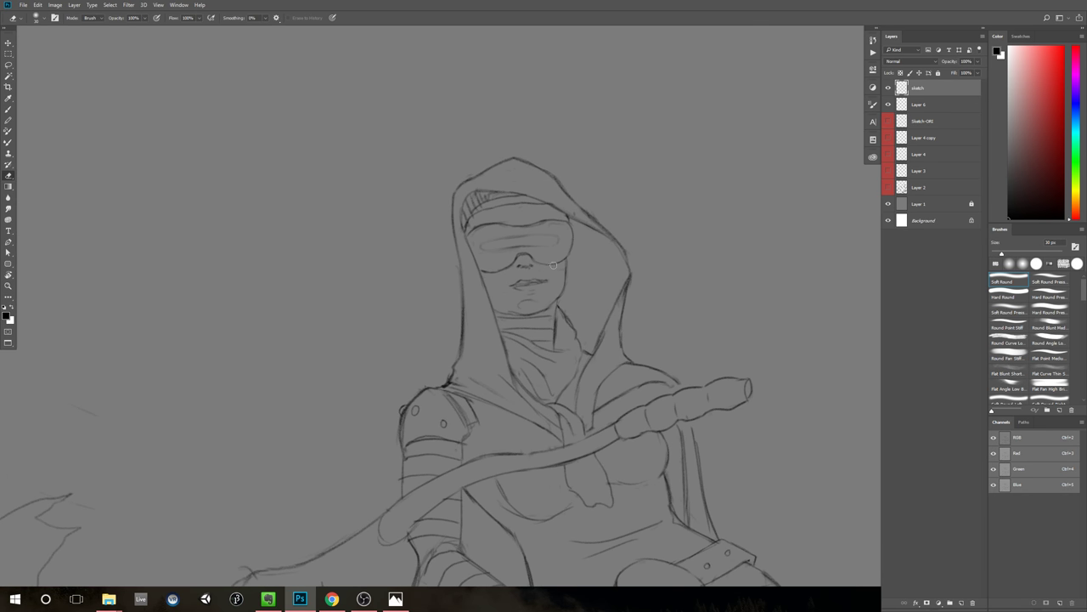
key("b")
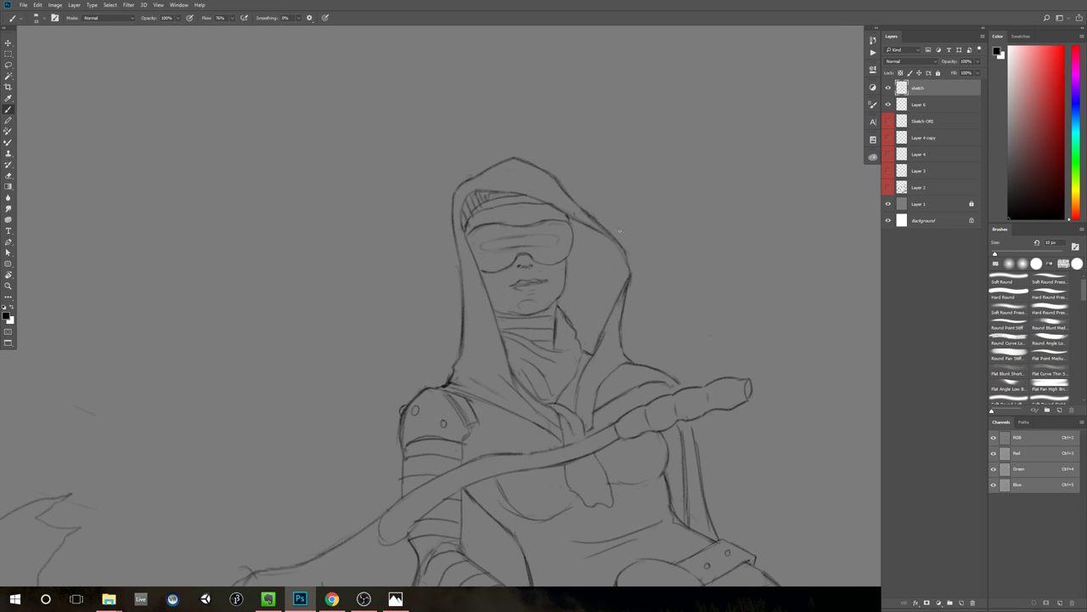
Step: Erase and redraw the hood's inner fold line towards the collar, and thin the dark corner on its outer edge
key("e")
left_click_drag(624, 294, 588, 354)
key("b")
key("e")
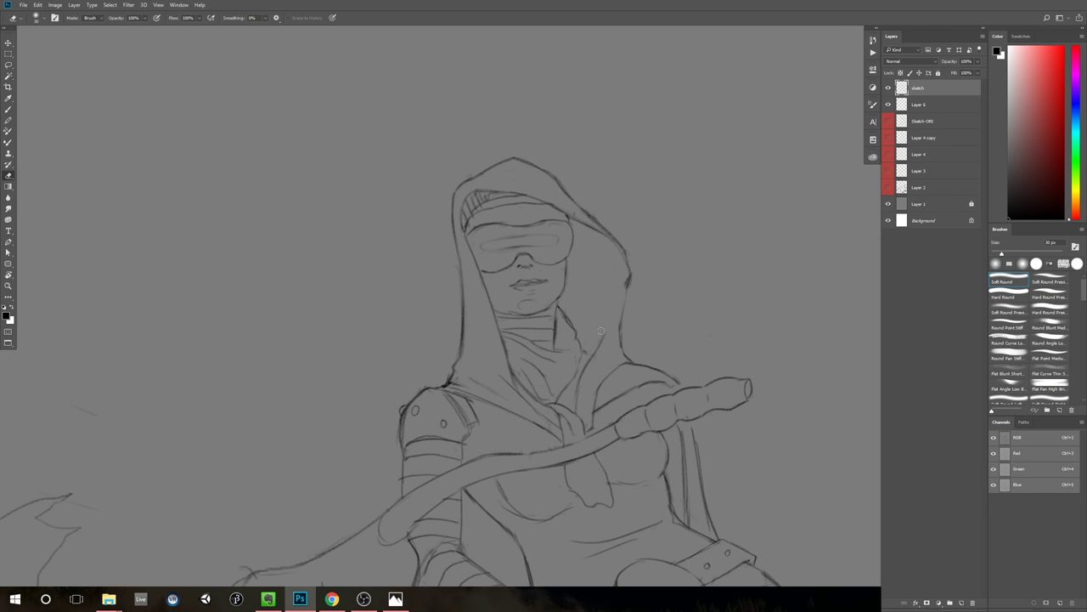
key("b")
left_click_drag(627, 283, 603, 342)
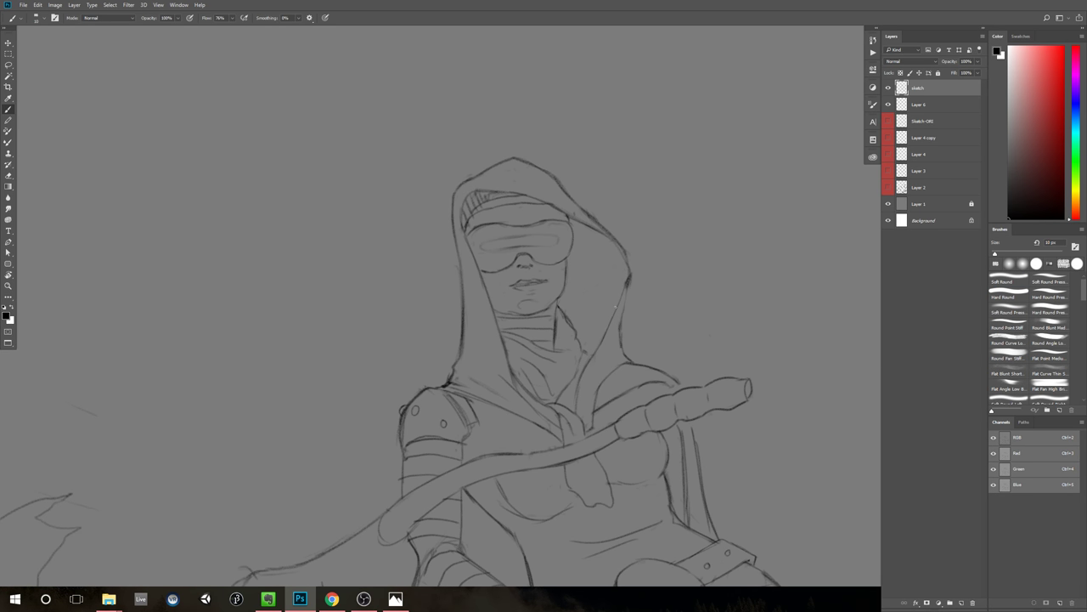
key("e")
left_click_drag(631, 275, 629, 290)
key("b")
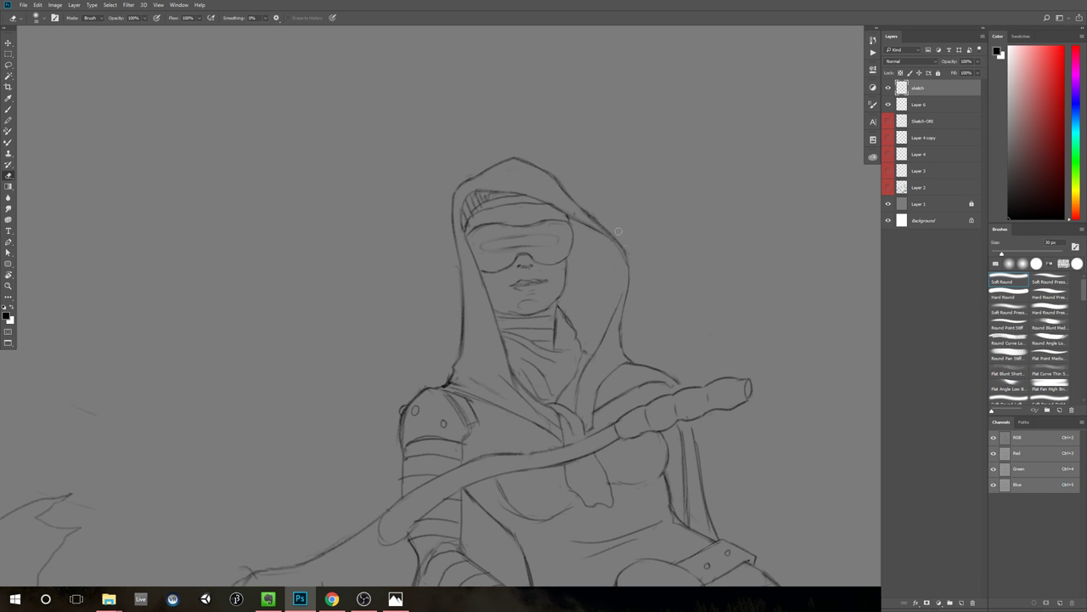
Step: Rework the hood's opening beside the goggles so its edge flows as one smooth curve down to the collar
key("r")
mouse_move(643, 187)
left_mouse_down()
mouse_move(695, 241)
mouse_move(589, 250)
left_mouse_up()
key("b")
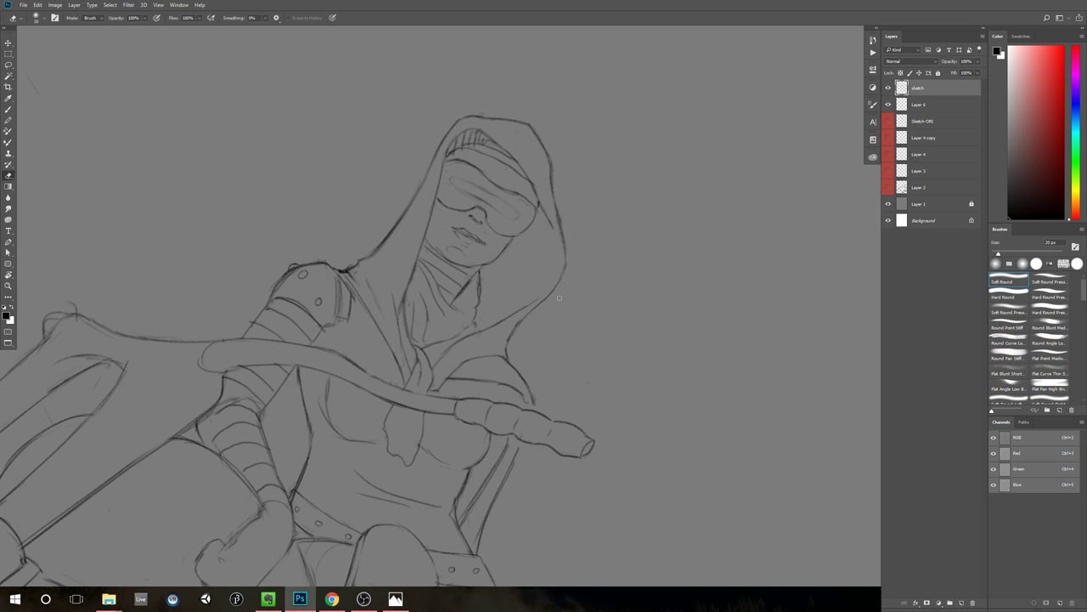
key("b")
left_click_drag(556, 236, 560, 269)
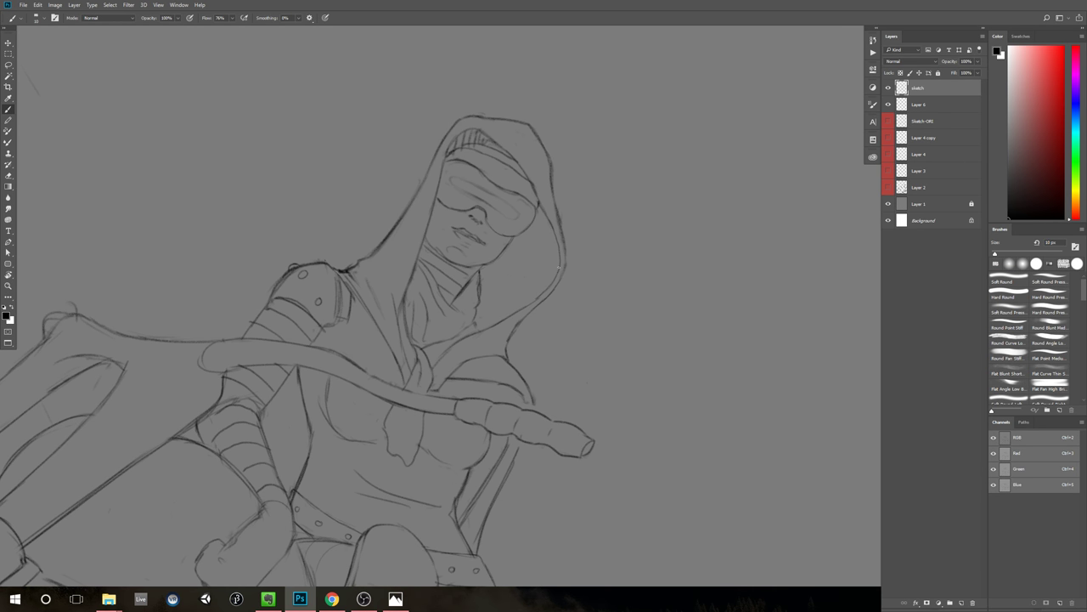
Step: Thin and tidy the hood's outer contour beside the goggles with Eraser and Brush
key("ctrl+space")
mouse_move(642, 289)
left_mouse_down("ctrl")
mouse_move(591, 336)
mouse_move(611, 348)
mouse_move(665, 330)
left_mouse_up("ctrl")
key("ctrl+space")
key("e")
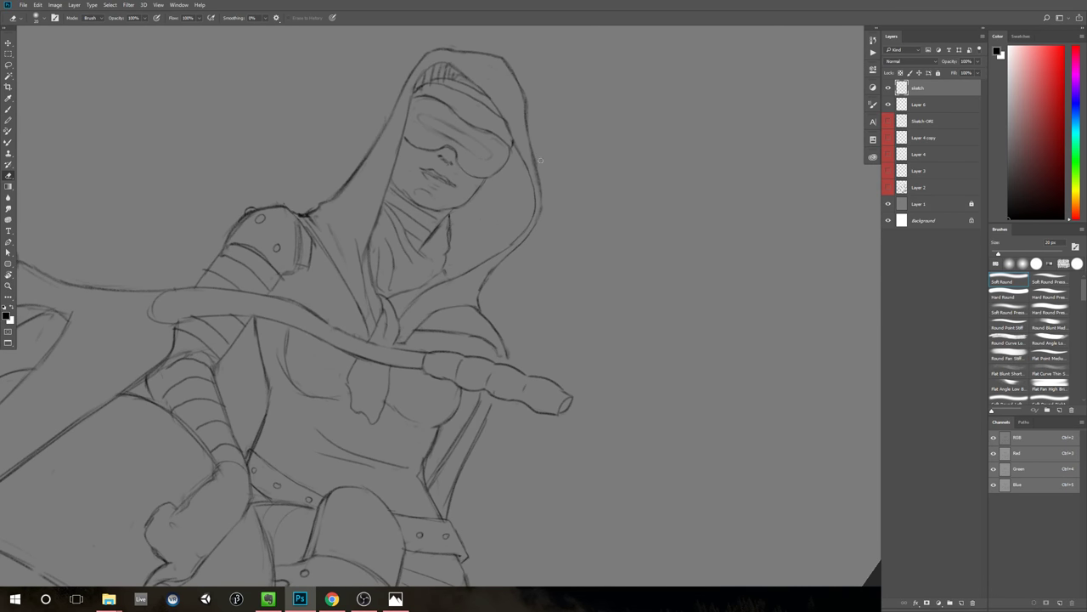
left_click_drag(538, 150, 544, 173)
key("b")
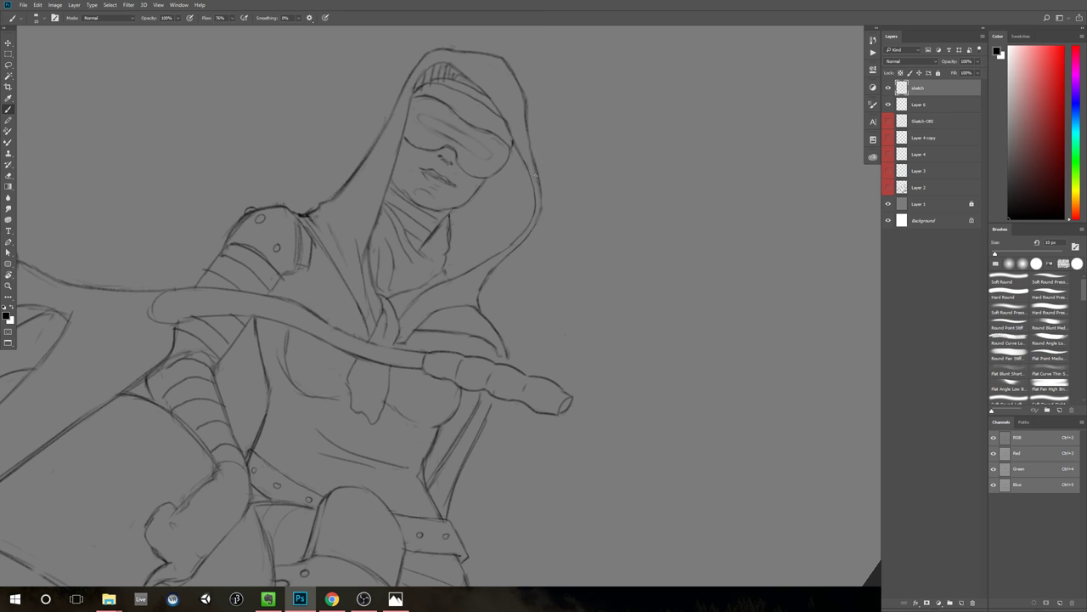
Step: Erase the pointed peak of the hood and reshape its top outline into a rounder curve
left_click_drag(560, 228, 620, 323)
key("r")
left_click_drag(752, 196, 595, 119)
left_click_drag(600, 169, 640, 165)
key("e")
left_click_drag(466, 199, 495, 187)
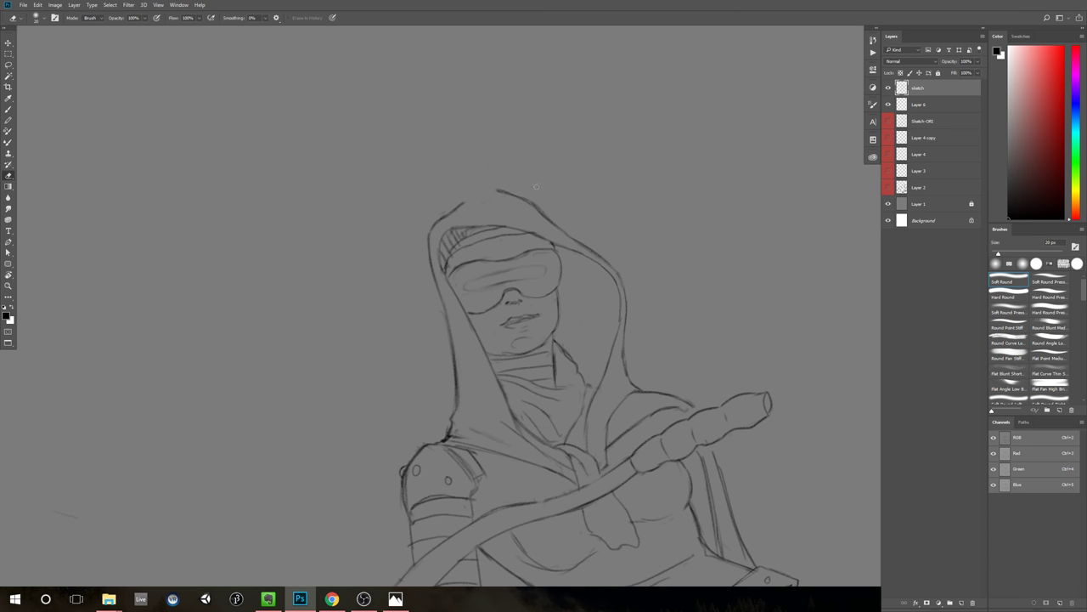
key("bracketright")
key("ctrl+z")
Step: Refine the hood's outline at the front corner above the hatched brim with Brush and Eraser
key("z")
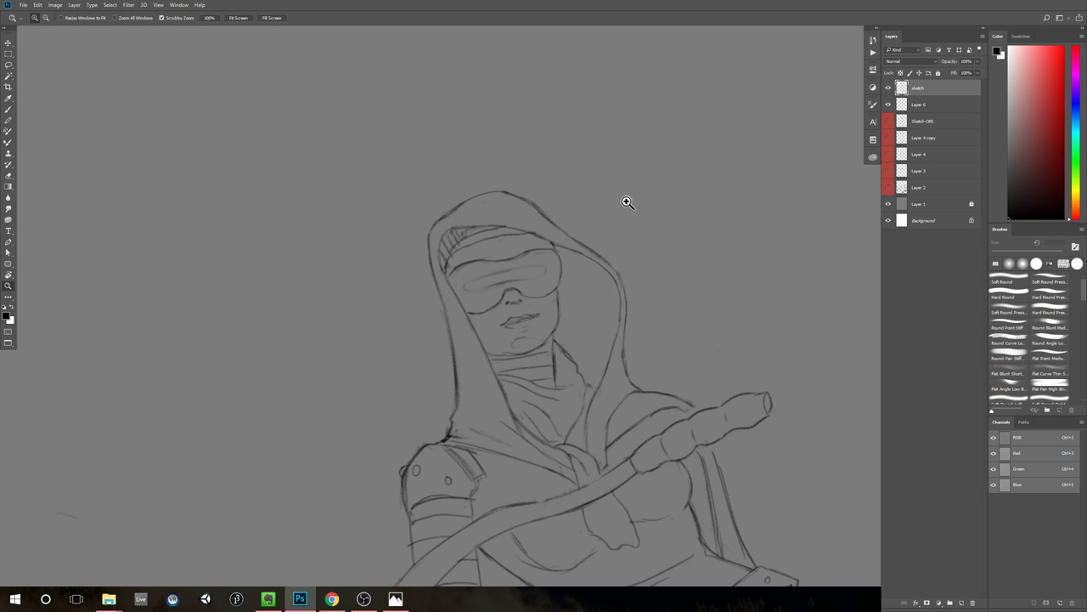
key("ctrl+0")
key("b")
key("z")
left_click_drag(643, 194, 705, 196)
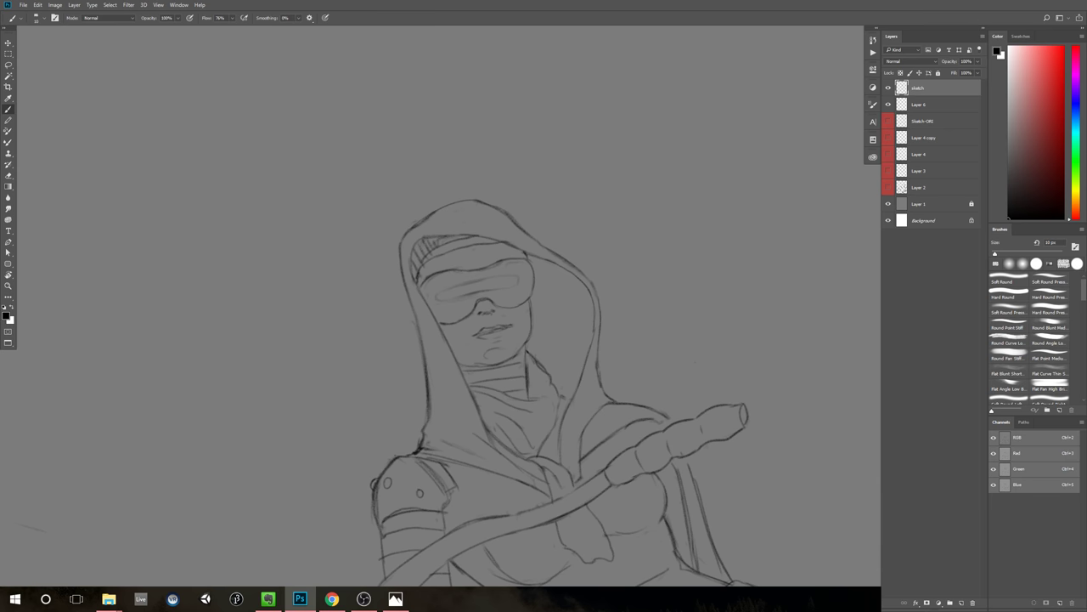
left_click_drag(437, 217, 468, 181)
key("e")
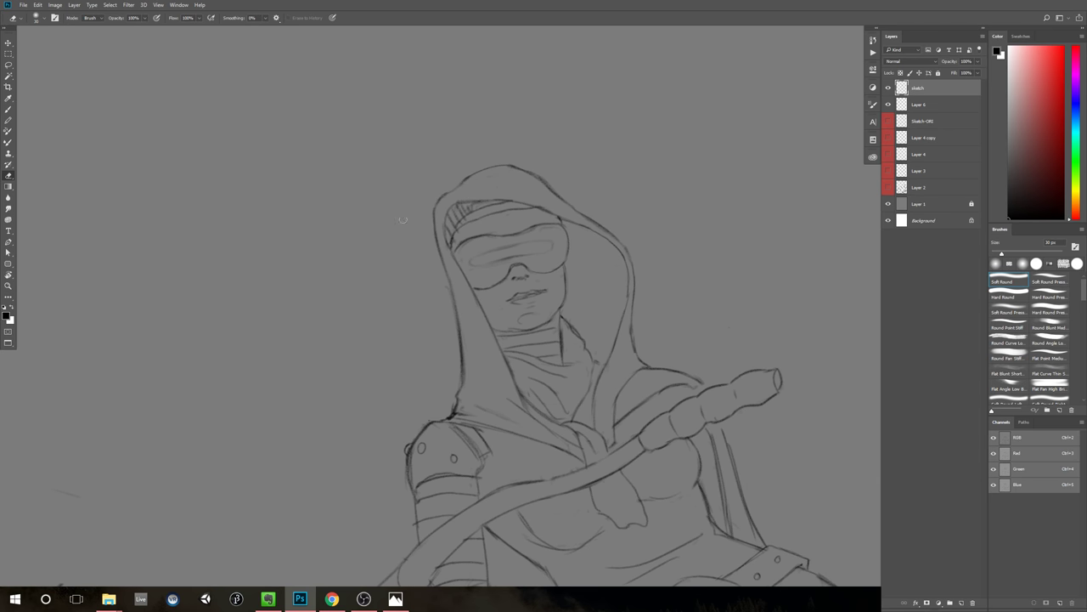
key("b")
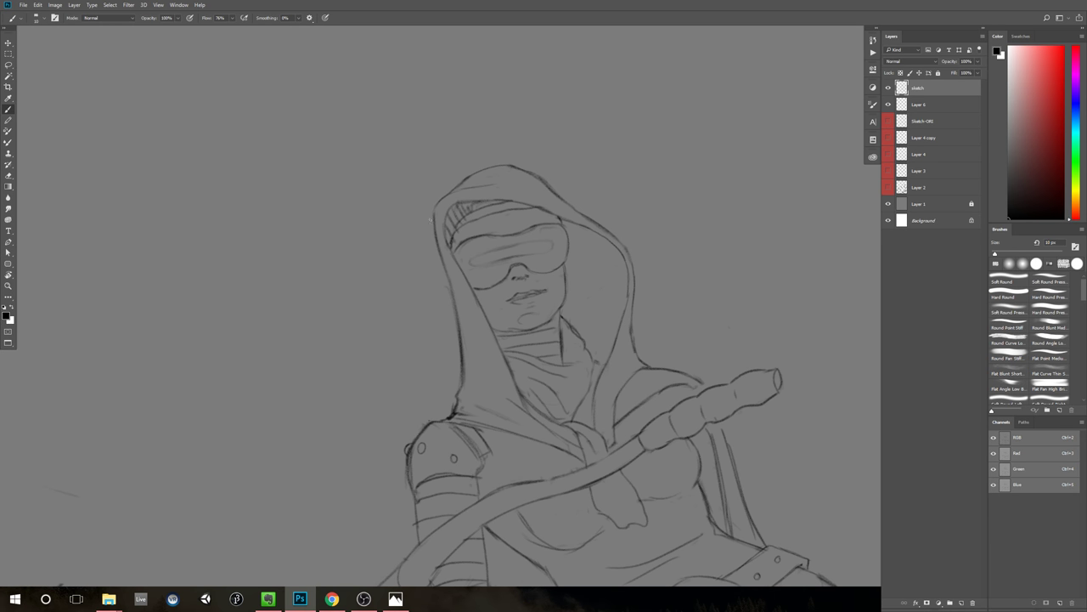
Step: Reset the canvas rotation and erase the hatching under the hood's brim above the goggles with a smaller Eraser
key("r")
left_click_drag(643, 129, 694, 163)
key("z")
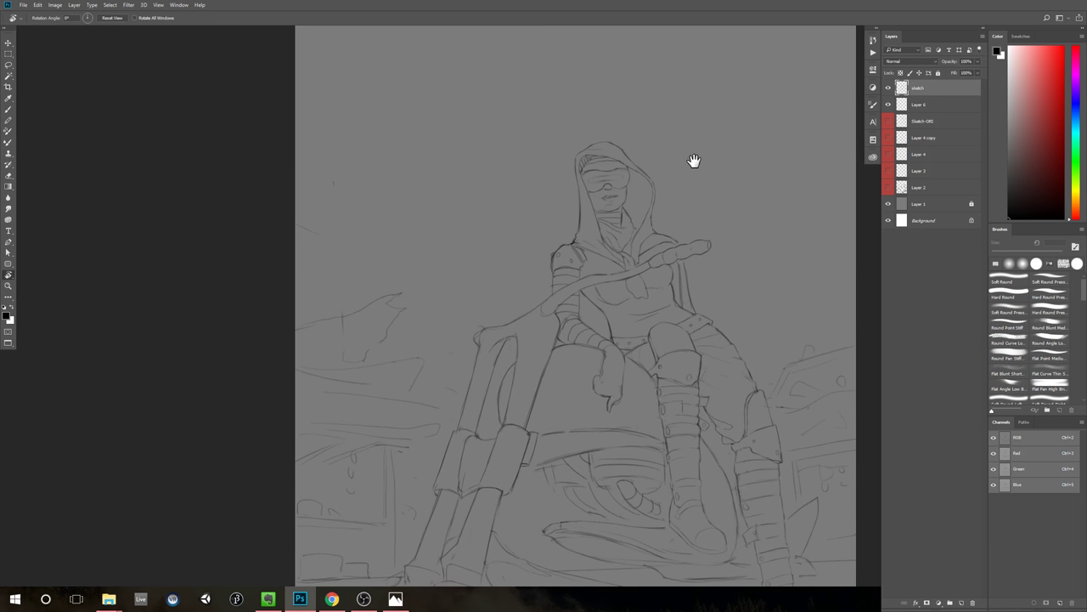
left_click(647, 157)
key("e")
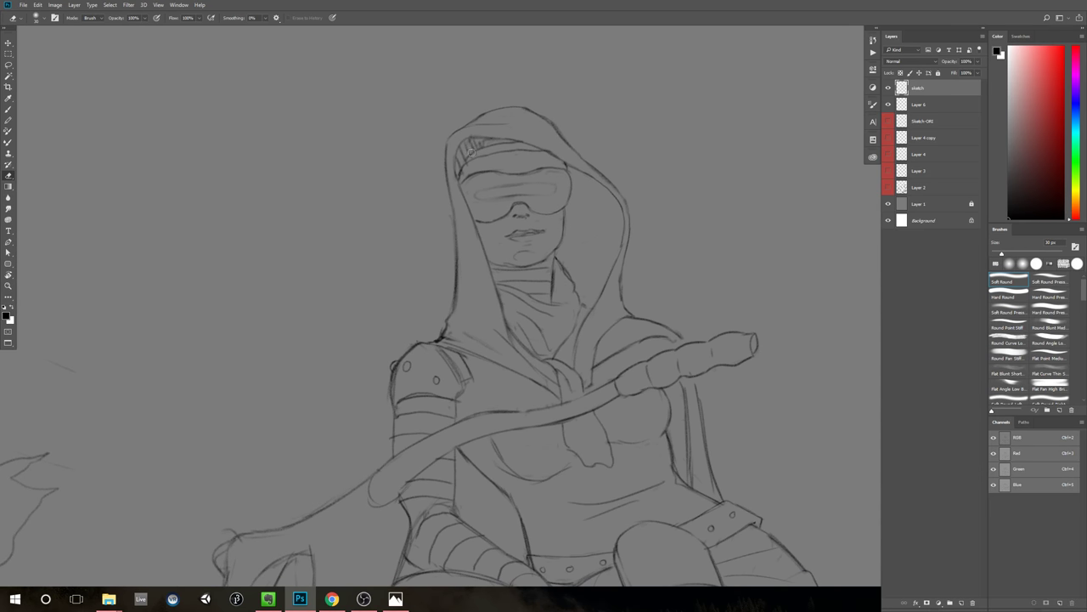
key("bracketleft")
left_click_drag(477, 151, 467, 165)
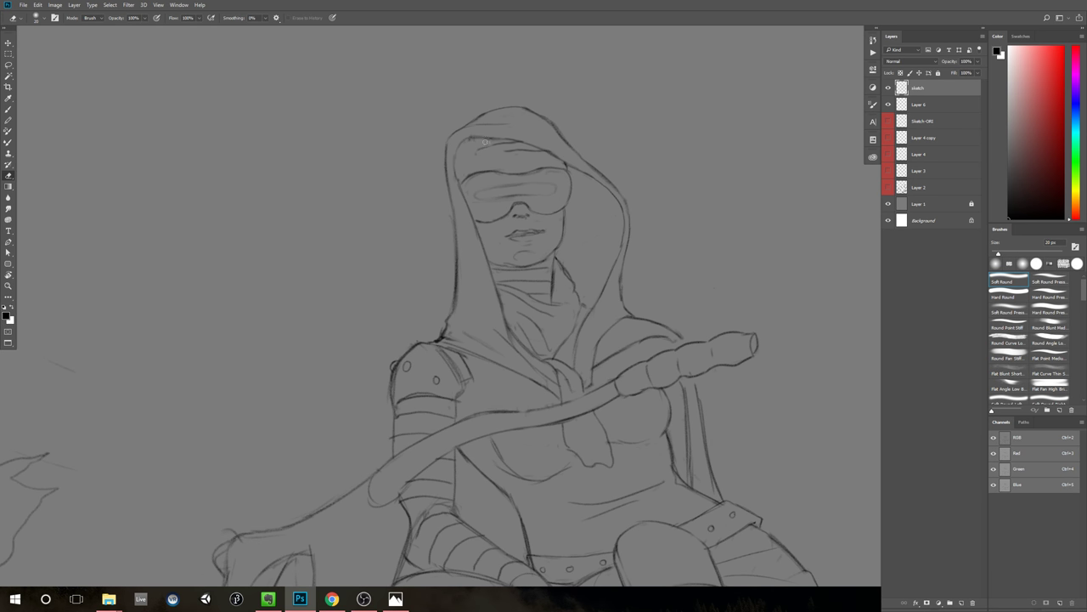
Step: Erase the remaining hatching under the hood's brim and brush a short line from the goggles' right upper corner to the hood
left_click_drag(478, 153, 538, 154)
left_click_drag(758, 191, 632, 295)
scroll(644, 269, "up", 4)
key("r")
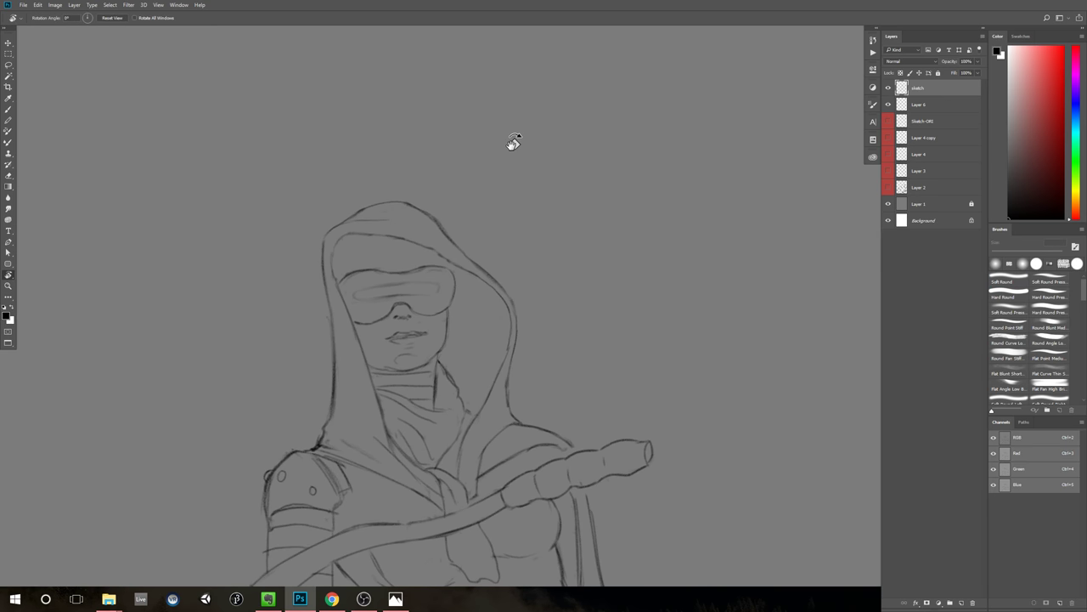
left_click_drag(510, 141, 531, 151)
key("b")
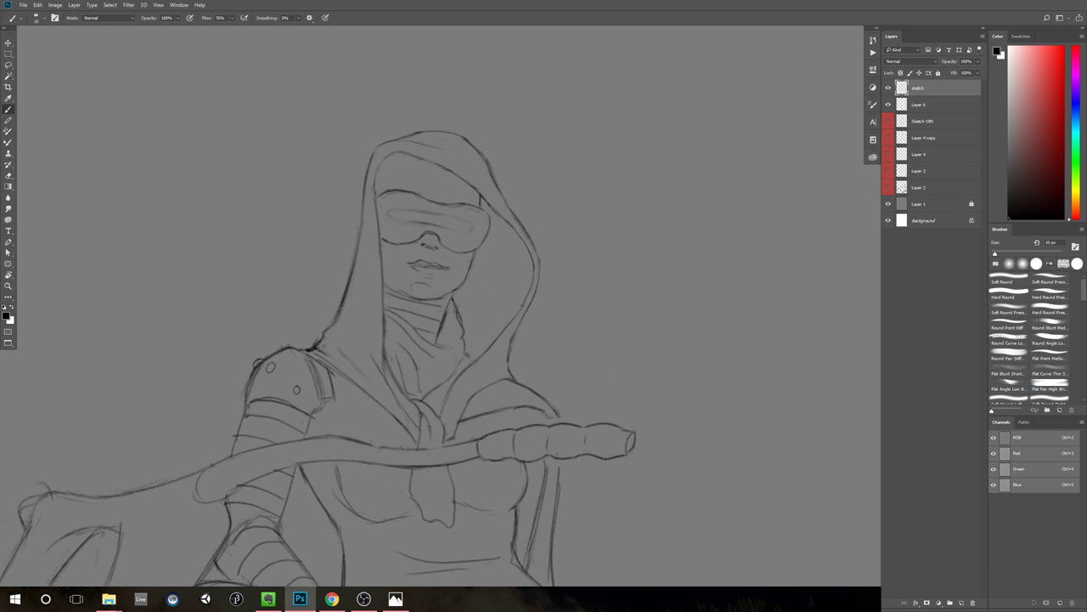
key("r")
left_click_drag(686, 142, 651, 102)
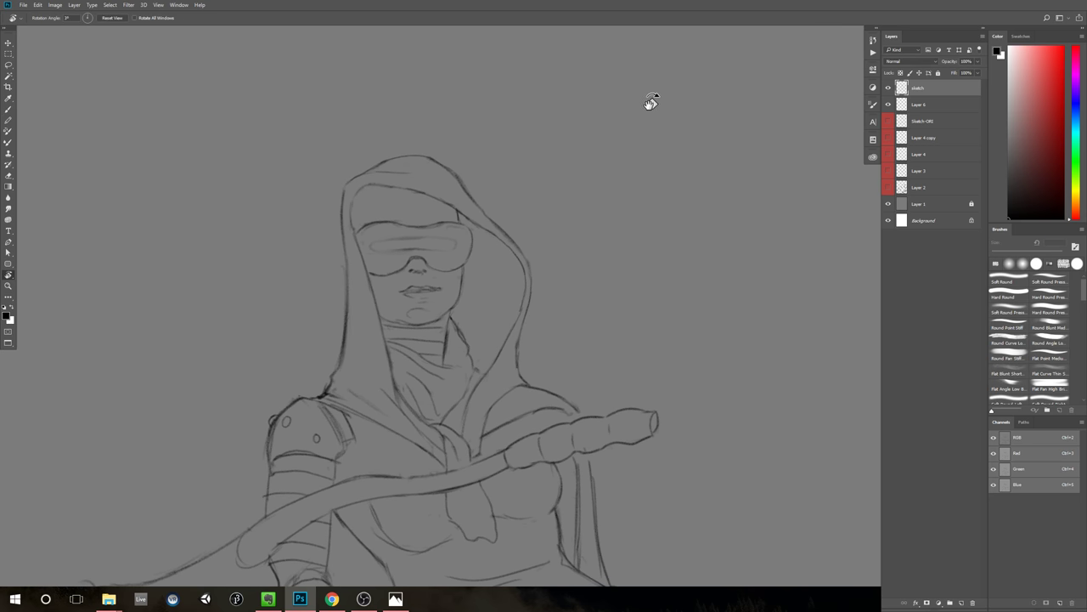
mouse_move(604, 145)
left_mouse_down()
mouse_move(598, 136)
mouse_move(561, 171)
mouse_move(573, 151)
left_mouse_up()
key("b")
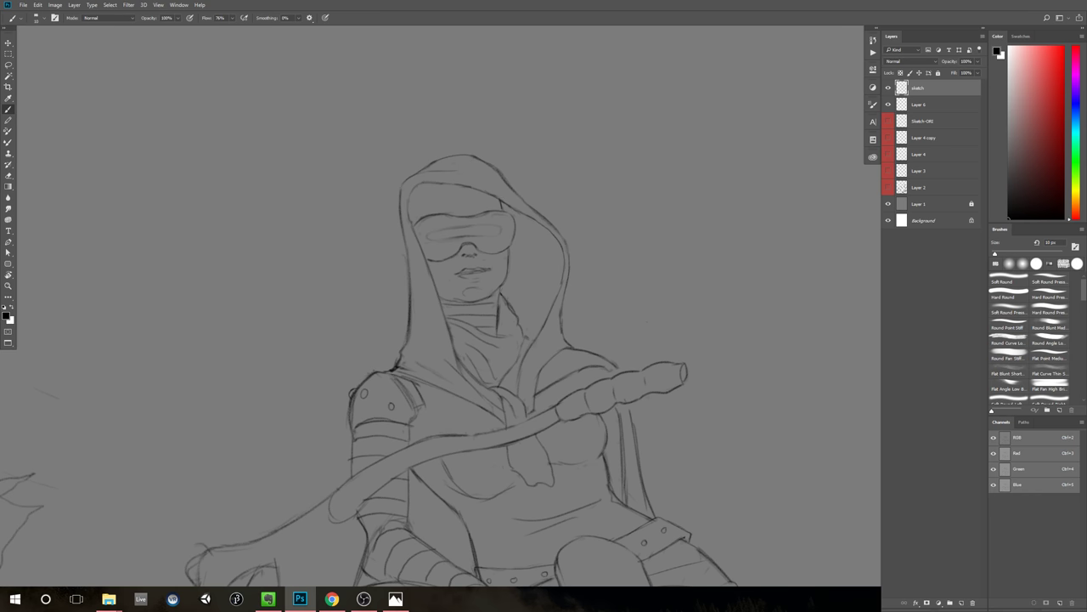
Step: Retouch the hood's inner edge beside the forehead with Eraser and Brush, curving it down to the goggles' left end
key("e")
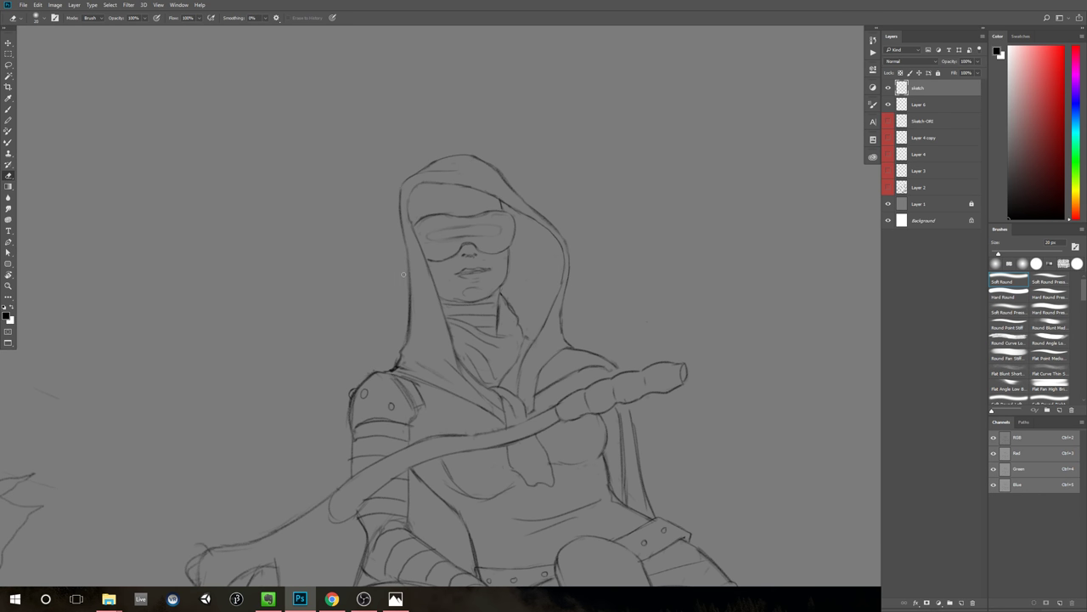
key("b")
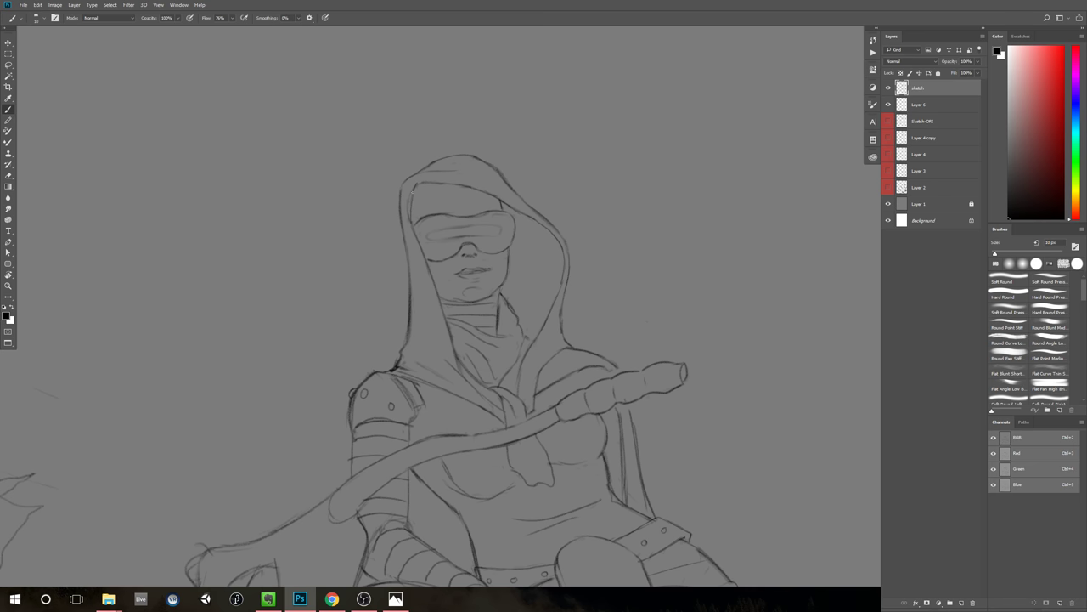
left_click_drag(415, 185, 412, 220)
left_click_drag(670, 247, 624, 253)
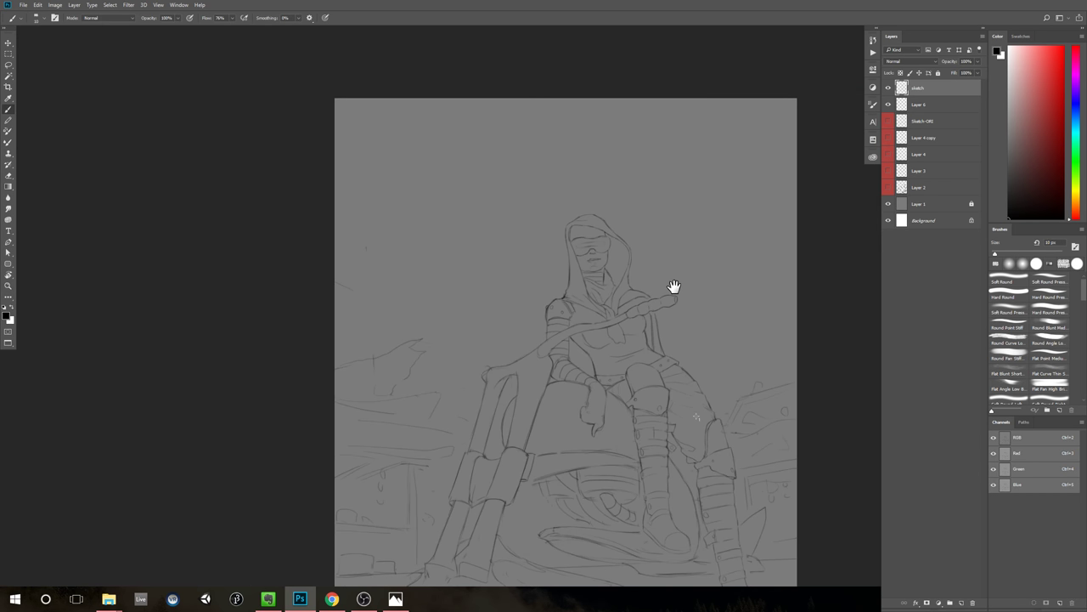
mouse_move(676, 285)
left_mouse_down()
mouse_move(705, 248)
mouse_move(591, 167)
left_mouse_up()
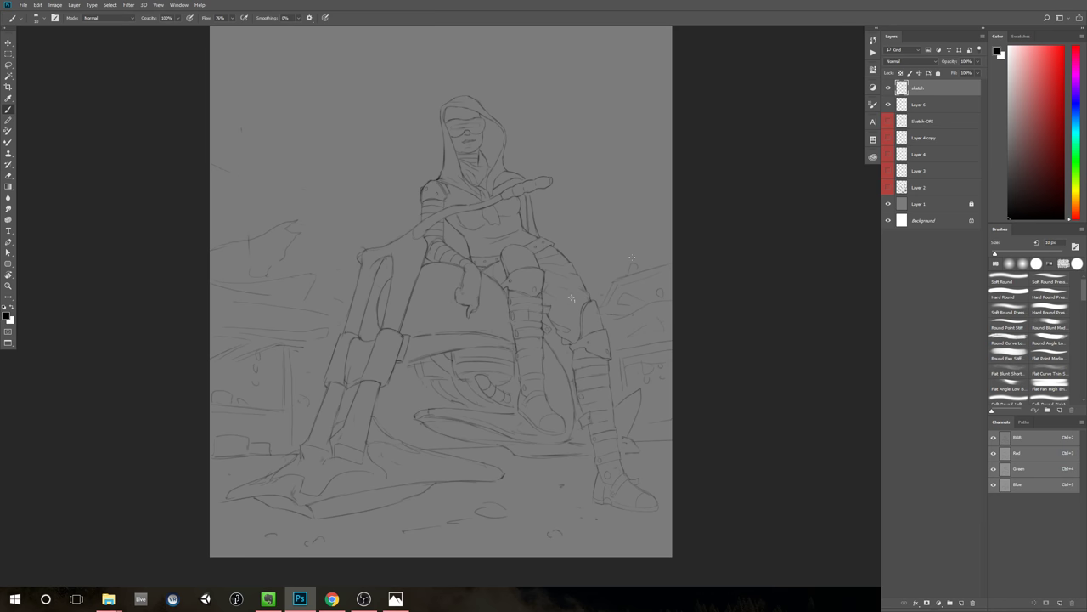
left_click_drag(721, 218, 705, 235)
scroll(678, 231, "up", 8)
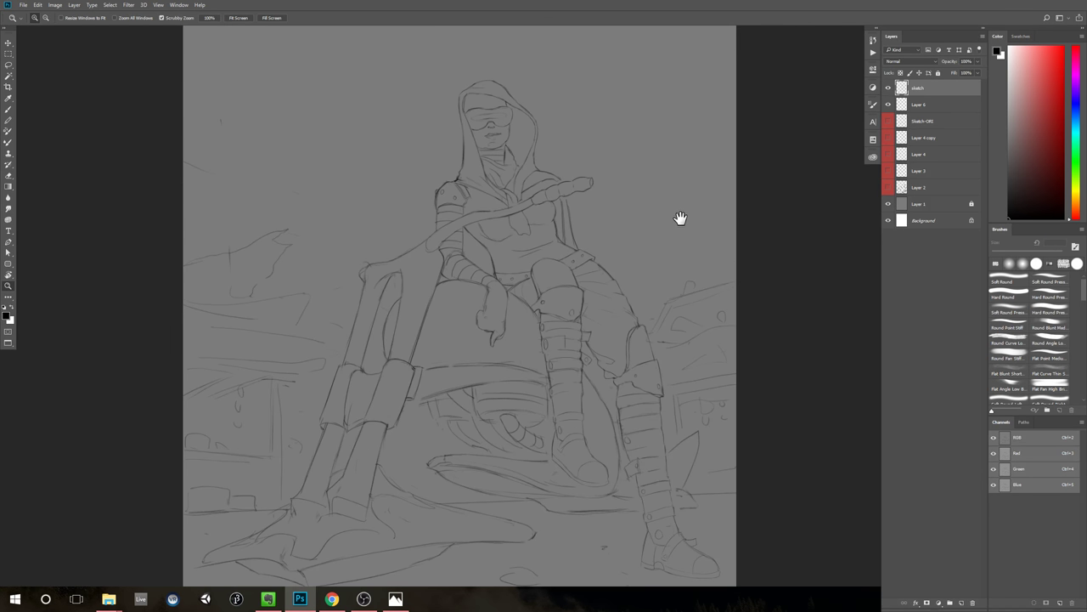
Step: Erase the goggles' upper edge and try redrawing it with the Brush in a rotated view
key("b")
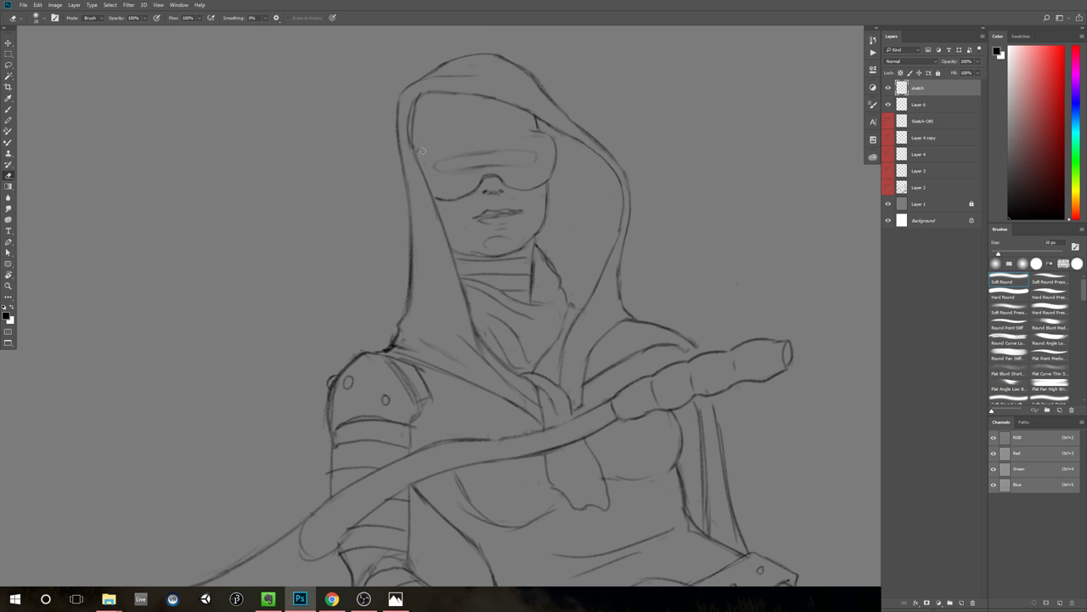
key("r")
mouse_move(441, 162)
left_mouse_down()
mouse_move(576, 230)
mouse_move(740, 175)
mouse_move(714, 141)
mouse_move(597, 190)
left_mouse_up()
key("b")
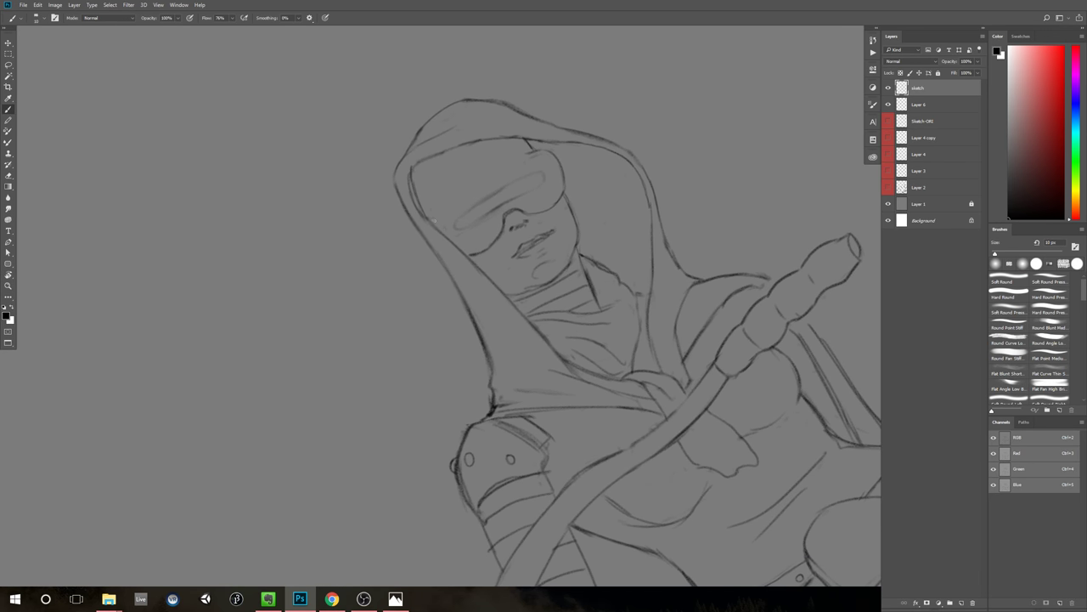
left_click_drag(433, 221, 476, 183)
key("ctrl+z")
left_click_drag(432, 221, 509, 163)
key("ctrl+space")
mouse_move(615, 158)
left_mouse_down()
mouse_move(566, 180)
mouse_move(621, 150)
left_mouse_up()
key("ctrl+space")
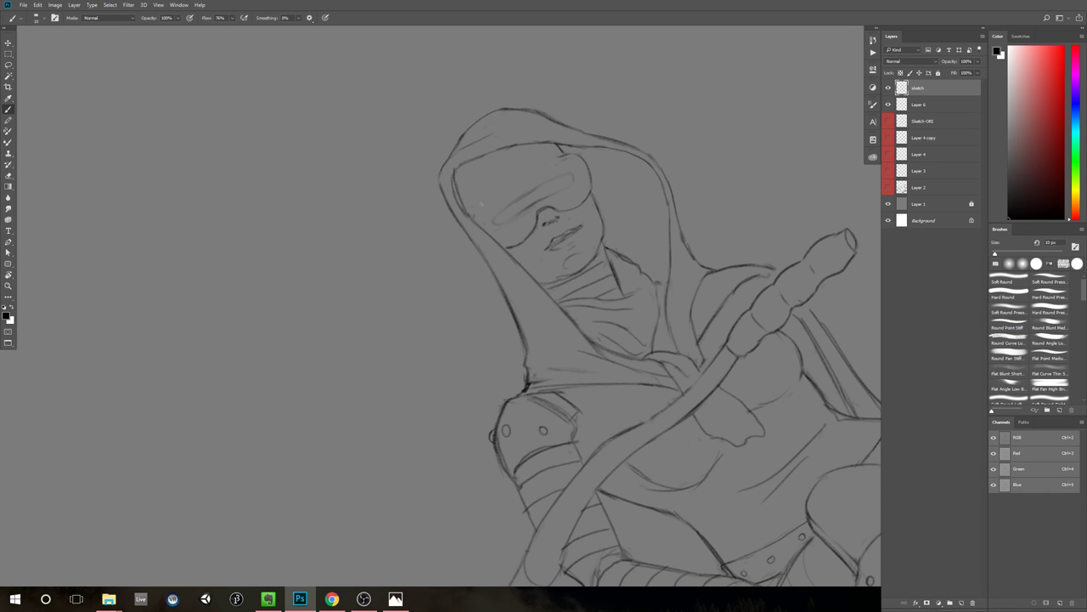
Step: Redraw the goggles' upper edge as one smooth shallow arc and return the canvas to its unrotated view
left_click_drag(472, 218, 550, 160)
key("ctrl+z")
left_click_drag(481, 200, 556, 160)
scroll(643, 158, "down", 2)
key("r")
left_click_drag(654, 153, 723, 233)
left_click_drag(731, 229, 538, 179)
left_click_drag(641, 202, 627, 206)
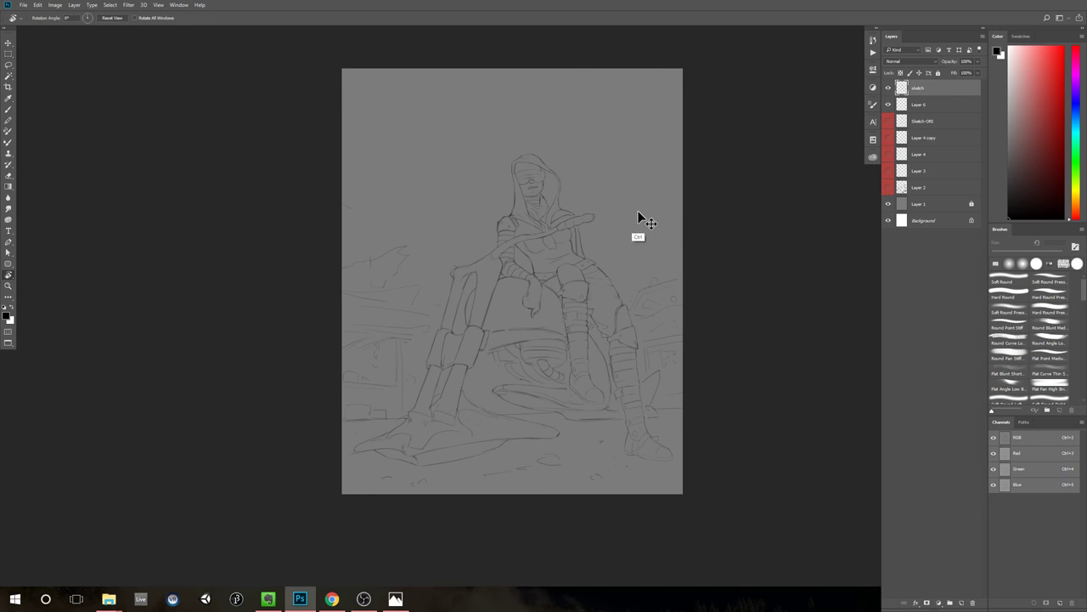
Step: Erase the goggles' rounded right end and redraw it as a straighter edge closer to the face
left_click_drag(557, 171, 609, 154)
key("e")
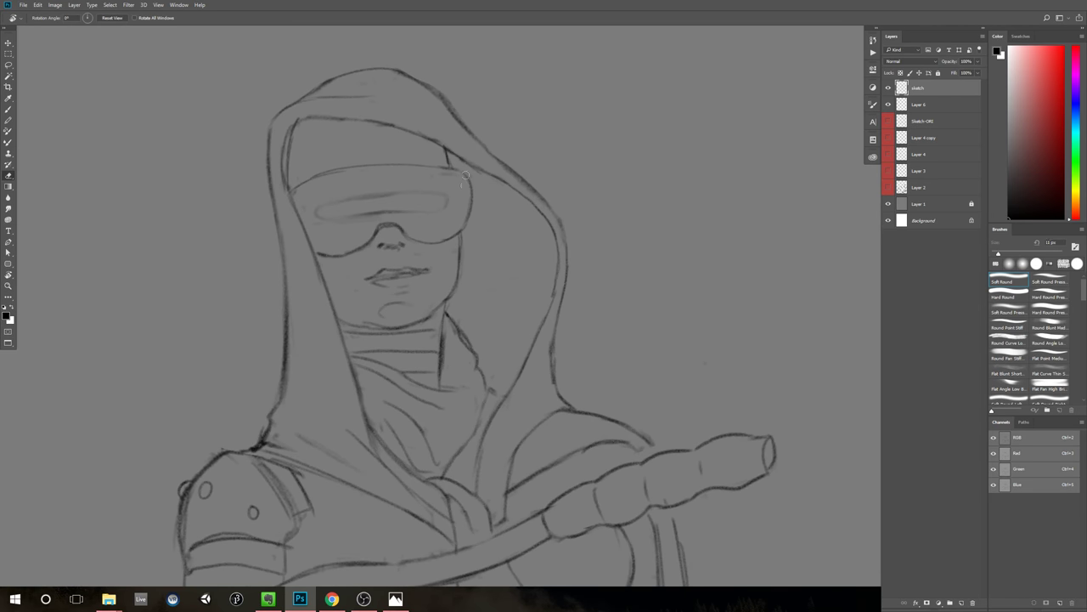
mouse_move(465, 175)
left_mouse_down()
mouse_move(455, 169)
mouse_move(469, 212)
left_mouse_up()
key("b")
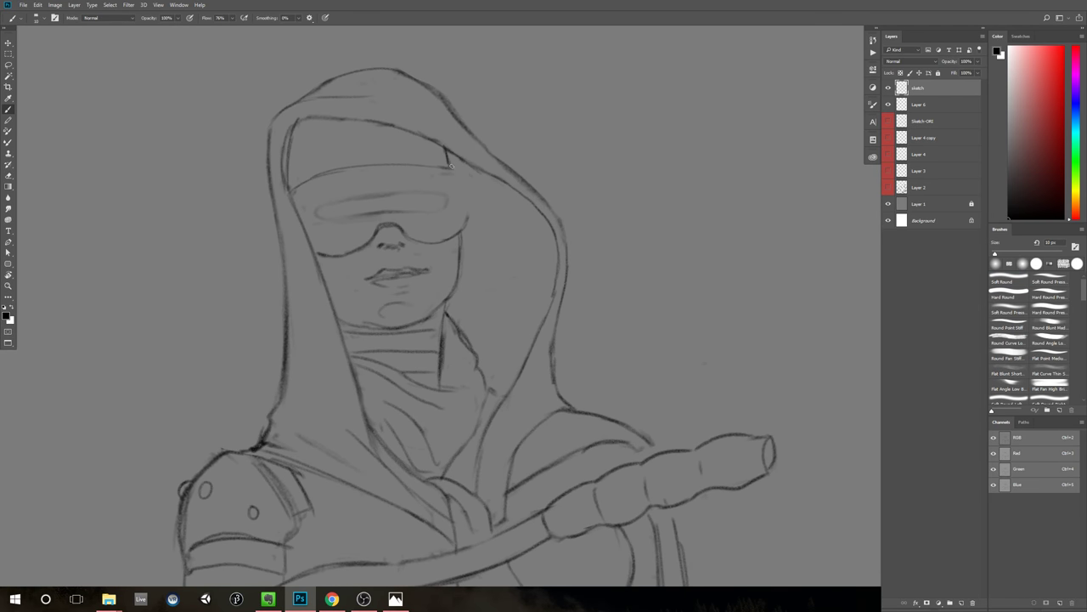
left_click_drag(459, 172, 464, 225)
key("e")
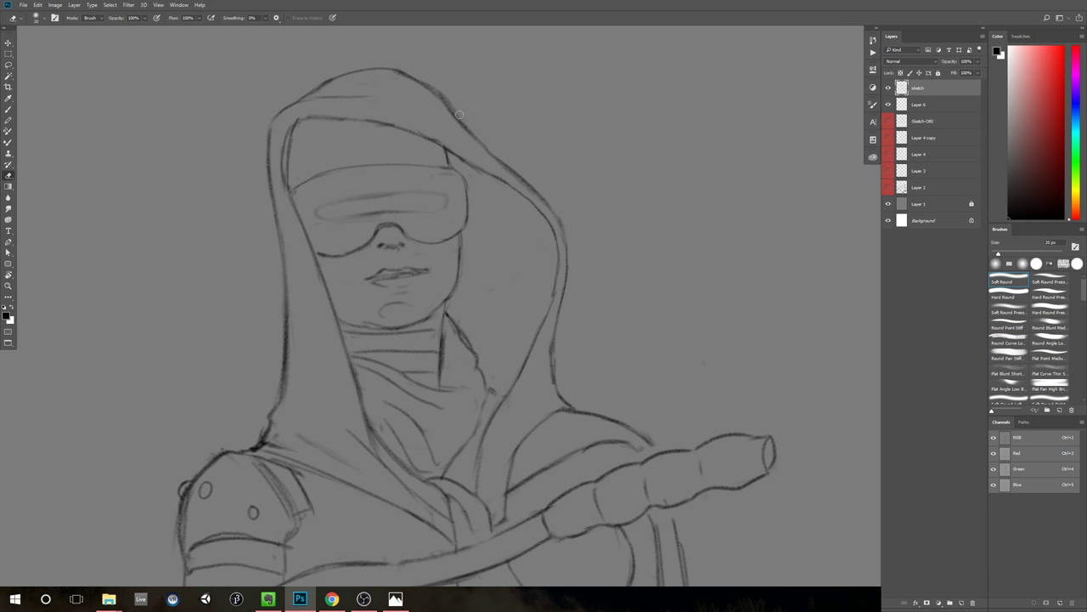
Step: Erase the heavy contour of the hood's left side above the shoulder and redraw it as a thinner line
key("b")
key("e")
left_click_drag(289, 297, 277, 416)
left_click_drag(286, 320, 282, 380)
left_click_drag(546, 311, 590, 202)
key("b")
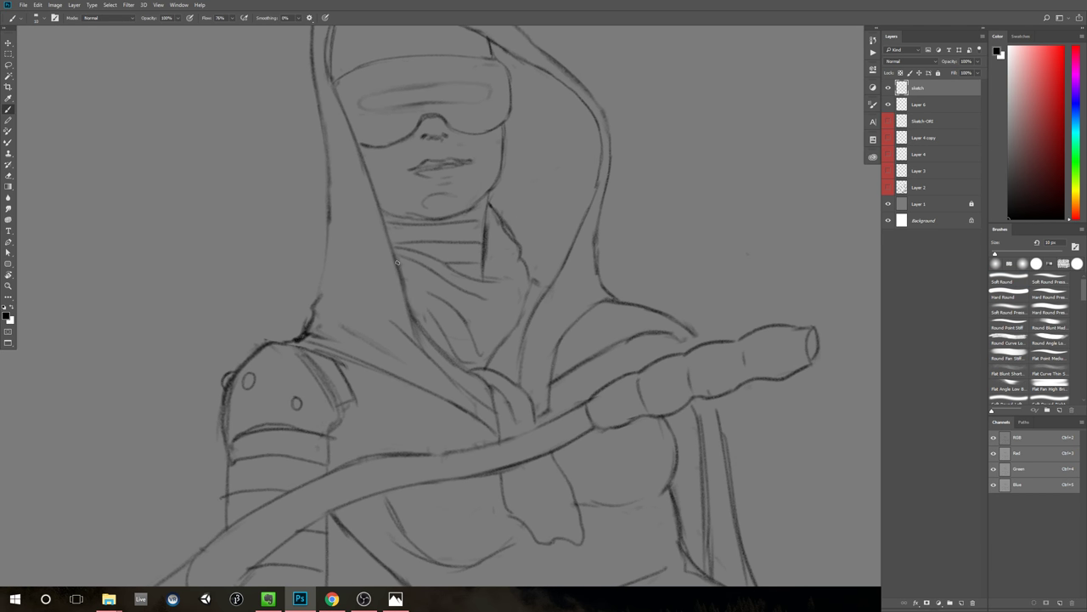
left_click_drag(328, 208, 318, 254)
left_click_drag(605, 339, 425, 347)
left_click_drag(588, 356, 448, 233)
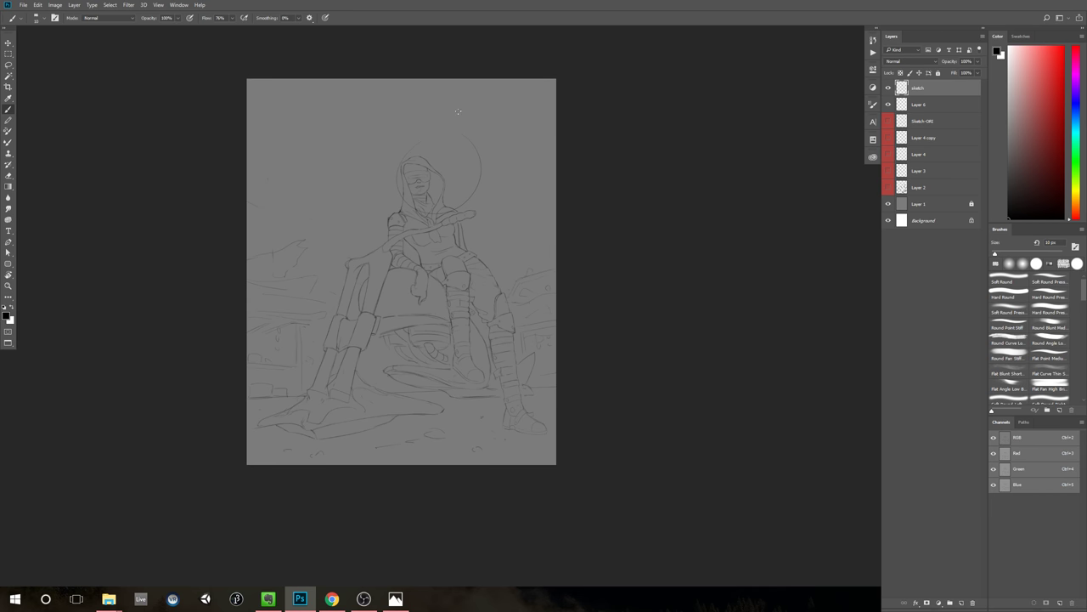
left_click_drag(619, 209, 649, 200)
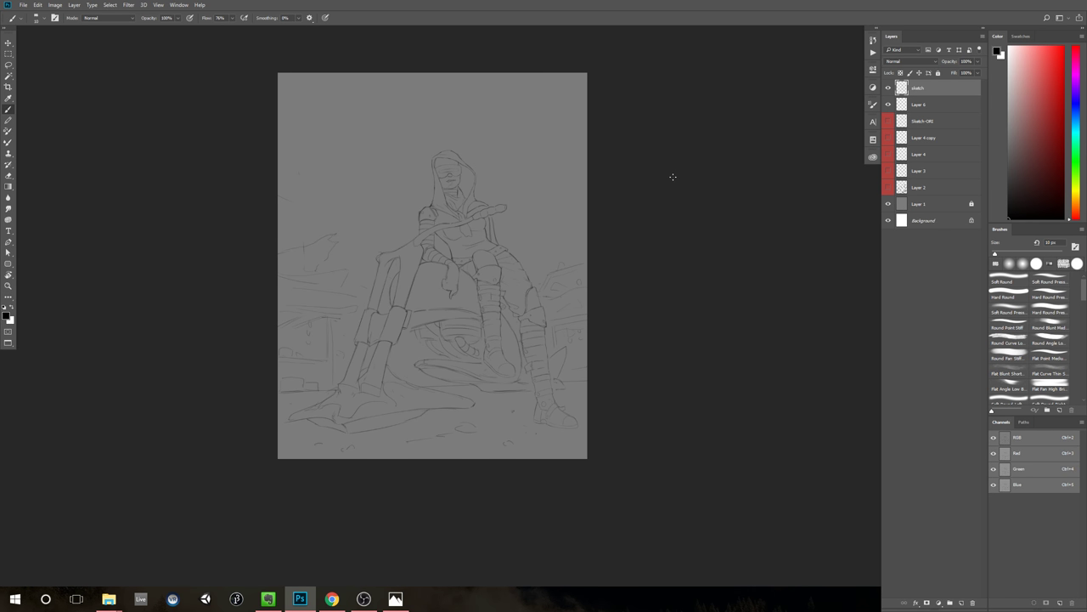
Step: Erase the mouth below the goggles and brush in the start of a new mouth line
left_click_drag(507, 211, 637, 277)
key("e")
mouse_move(497, 216)
left_mouse_down()
mouse_move(532, 216)
mouse_move(460, 204)
left_mouse_up()
scroll(544, 243, "up", 1)
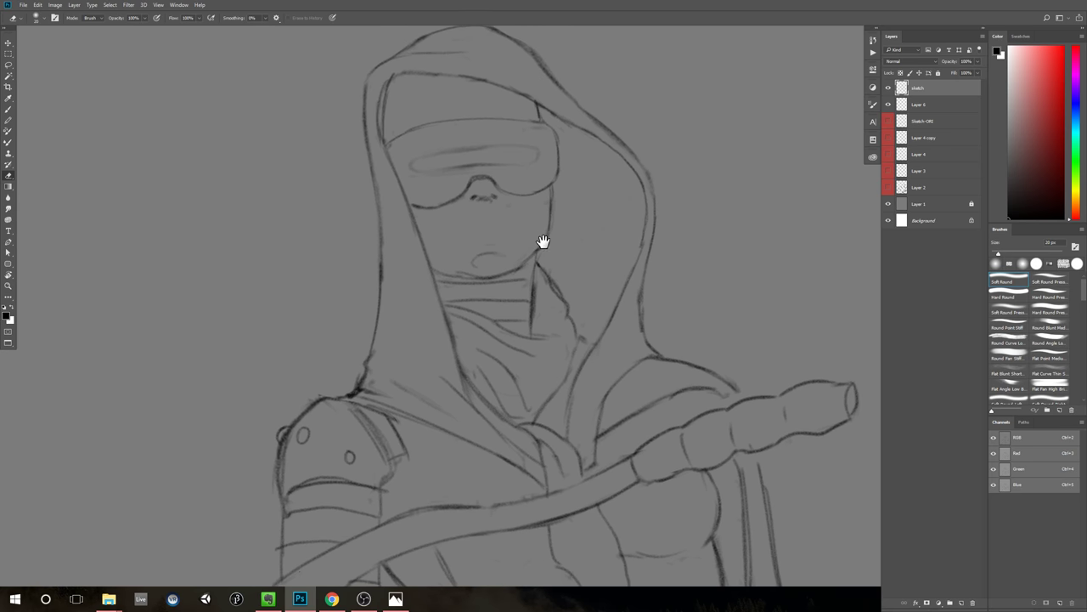
key("b")
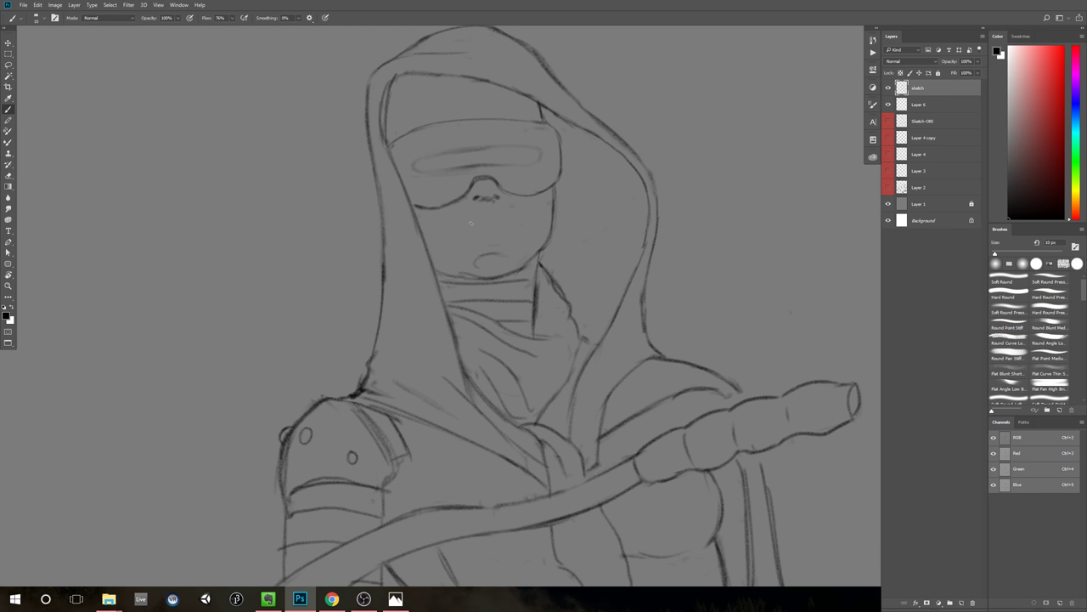
mouse_move(458, 230)
left_mouse_down()
mouse_move(510, 222)
mouse_move(520, 236)
mouse_move(489, 252)
mouse_move(518, 242)
mouse_move(470, 230)
left_mouse_up()
key("e")
key("b")
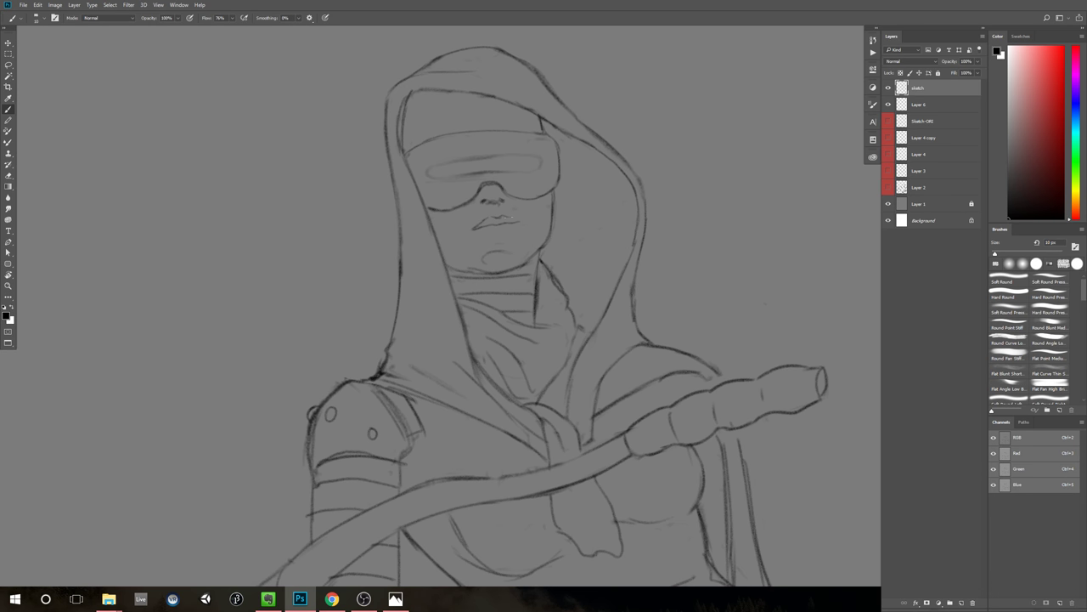
Step: Draw the new lips with the Brush, adding the parting line, the upper lip contour and the lower lip
mouse_move(511, 219)
left_mouse_down()
mouse_move(521, 220)
mouse_move(464, 269)
mouse_move(498, 253)
mouse_move(475, 229)
left_mouse_up()
key("ctrl+space")
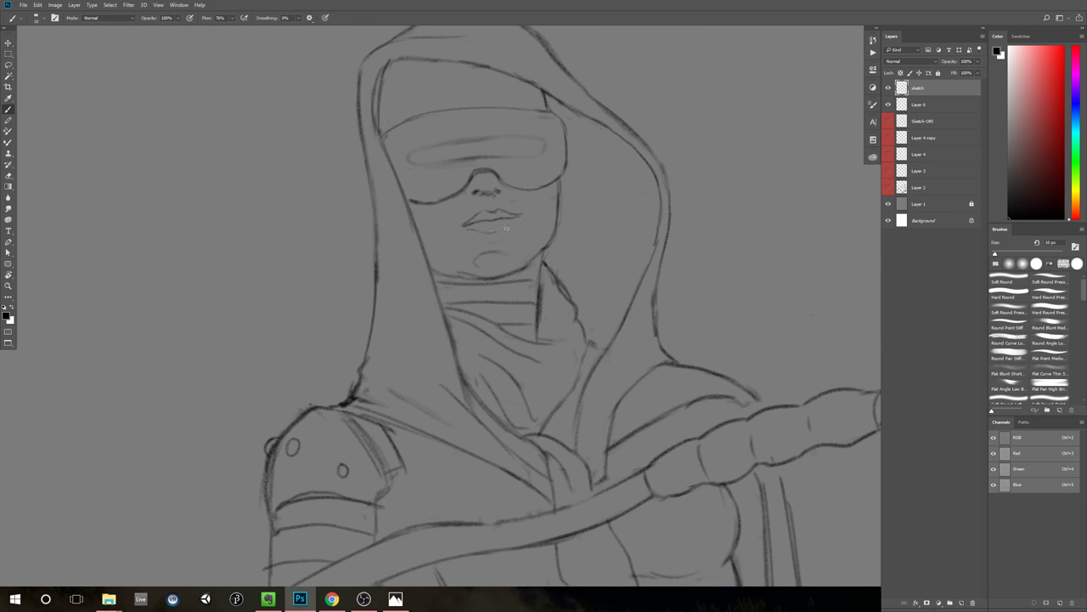
key("ctrl+space")
mouse_move(516, 254)
left_mouse_down()
mouse_move(475, 265)
mouse_move(525, 242)
left_mouse_up()
key("ctrl+space")
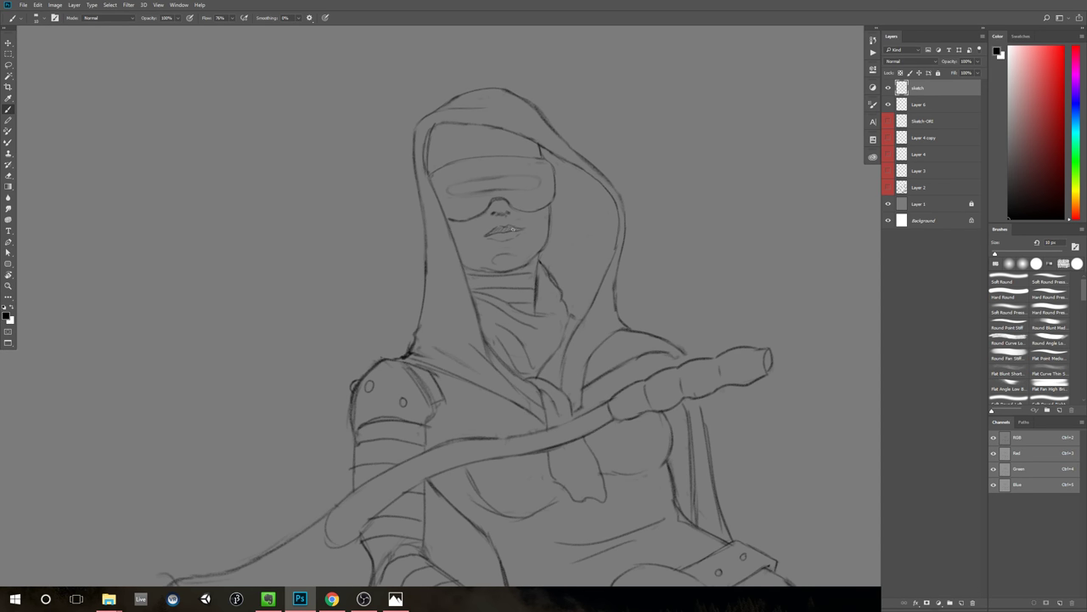
key("ctrl+space")
left_click_drag(744, 202, 685, 211)
key("space")
mouse_move(813, 206)
left_mouse_down()
mouse_move(586, 202)
mouse_move(663, 219)
left_mouse_up()
mouse_move(544, 209)
left_mouse_down()
mouse_move(673, 242)
mouse_move(672, 218)
mouse_move(656, 208)
left_mouse_up()
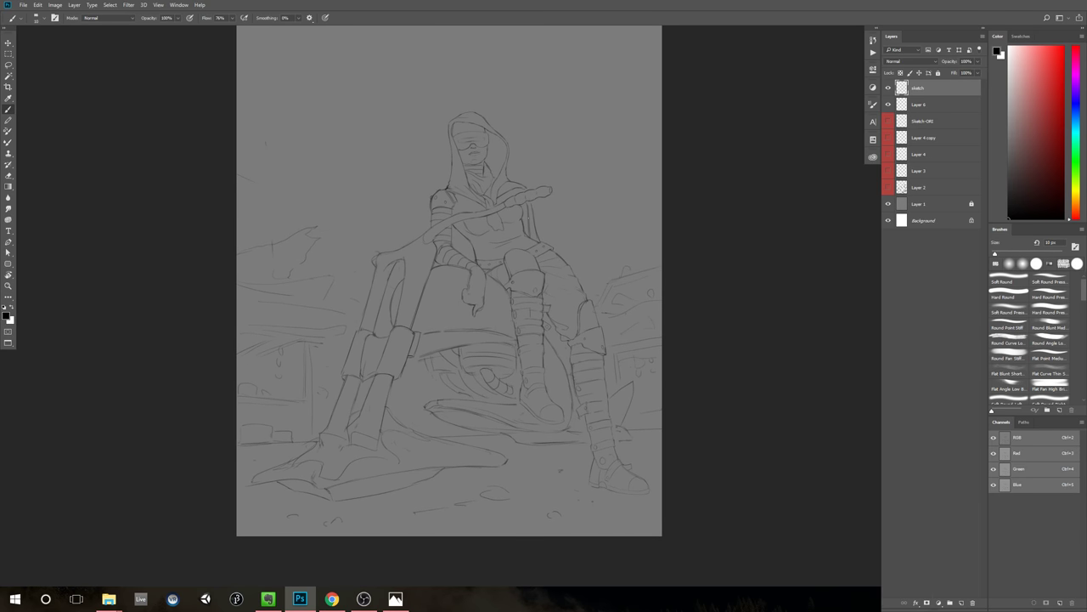
Step: Clean up the inner elbow contour of the bandaged arm with the Eraser and redraw it with the Brush
left_click_drag(529, 224, 545, 264)
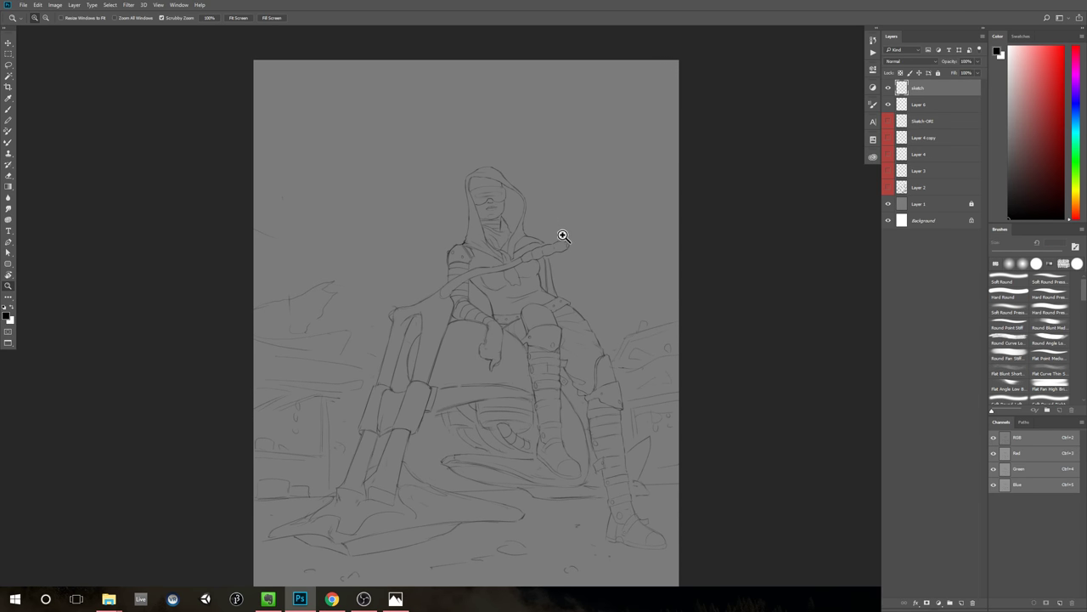
left_click(612, 252)
left_click_drag(628, 271, 648, 247)
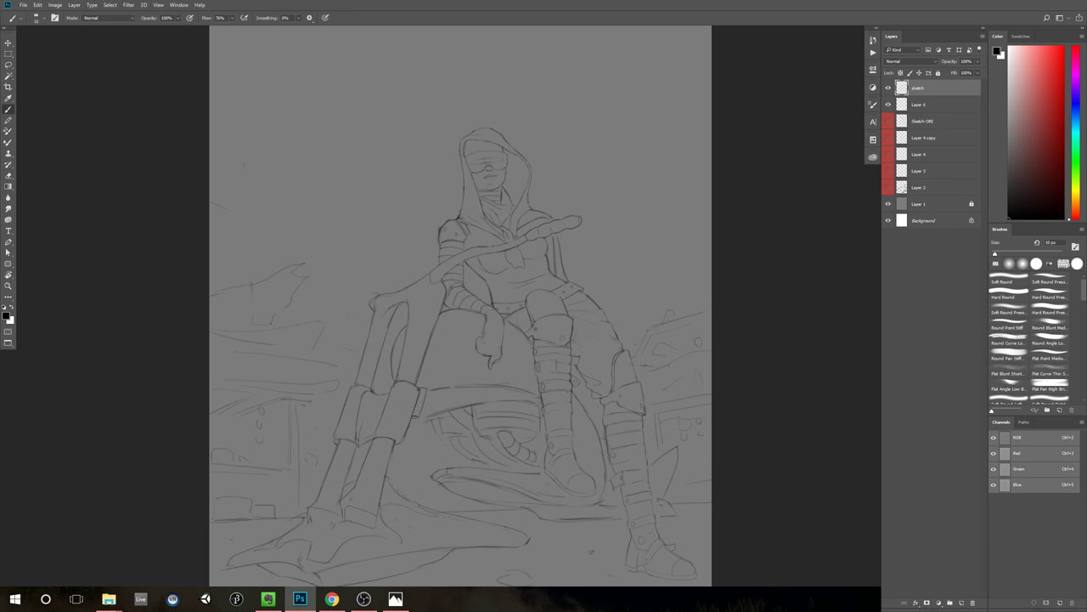
mouse_move(478, 278)
left_mouse_down()
mouse_move(512, 271)
mouse_move(551, 293)
left_mouse_up()
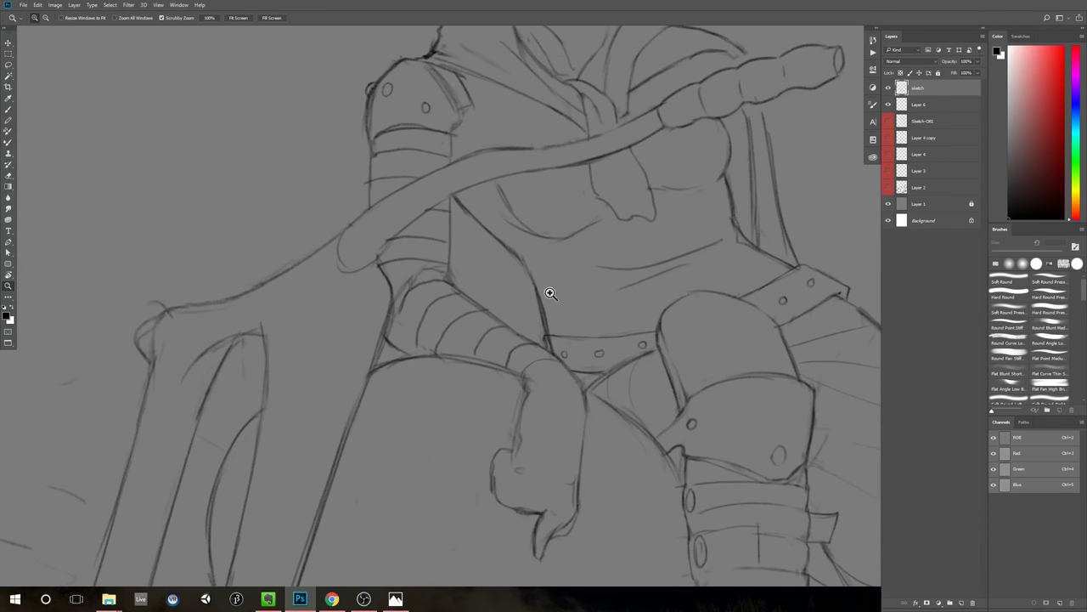
key("e")
left_click_drag(553, 341, 551, 342)
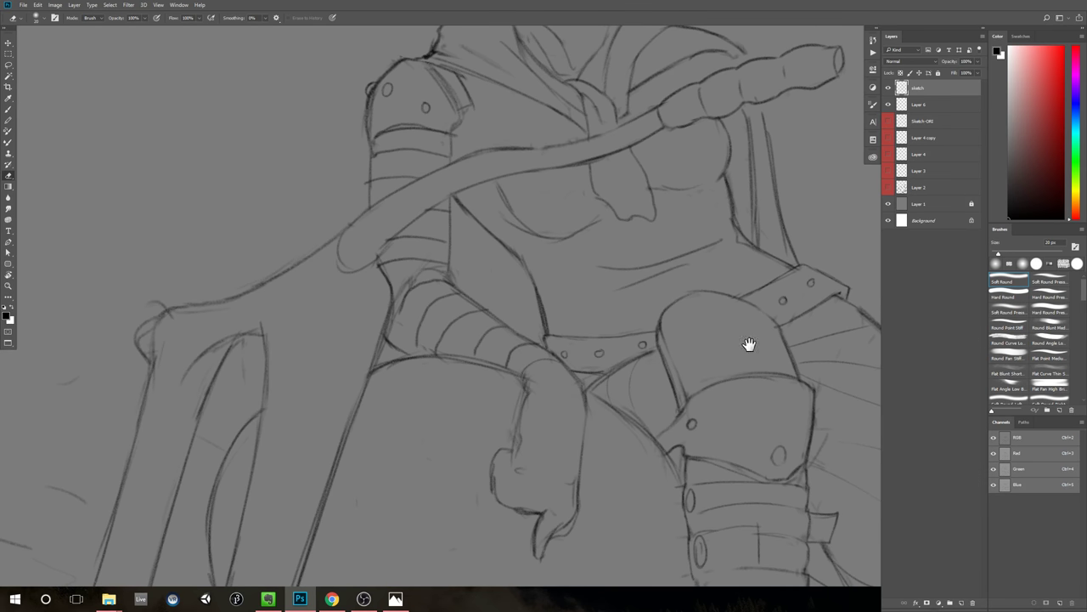
left_click_drag(747, 345, 717, 296)
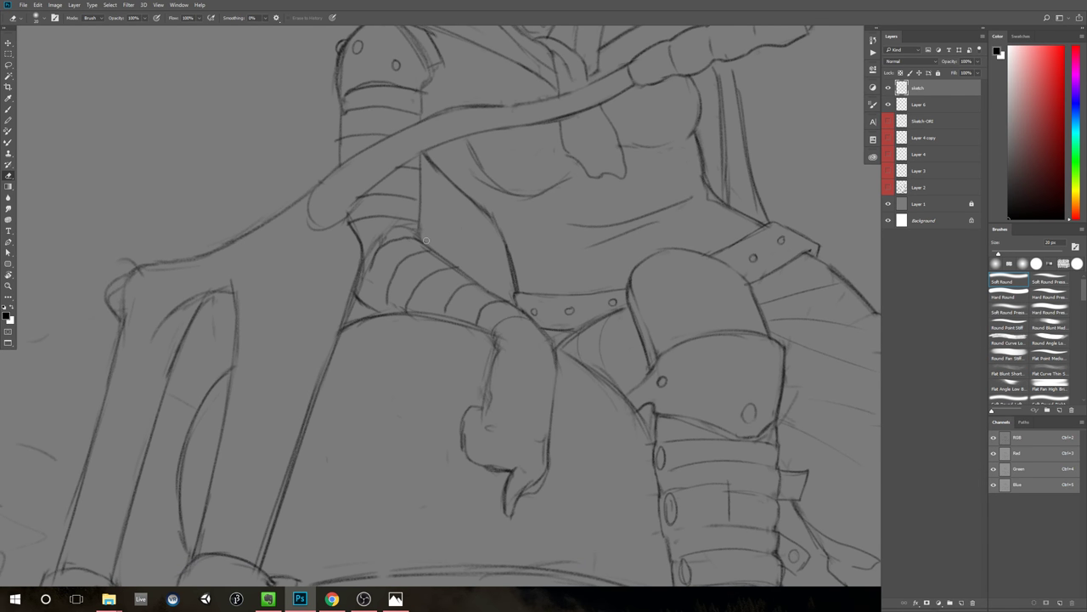
key("b")
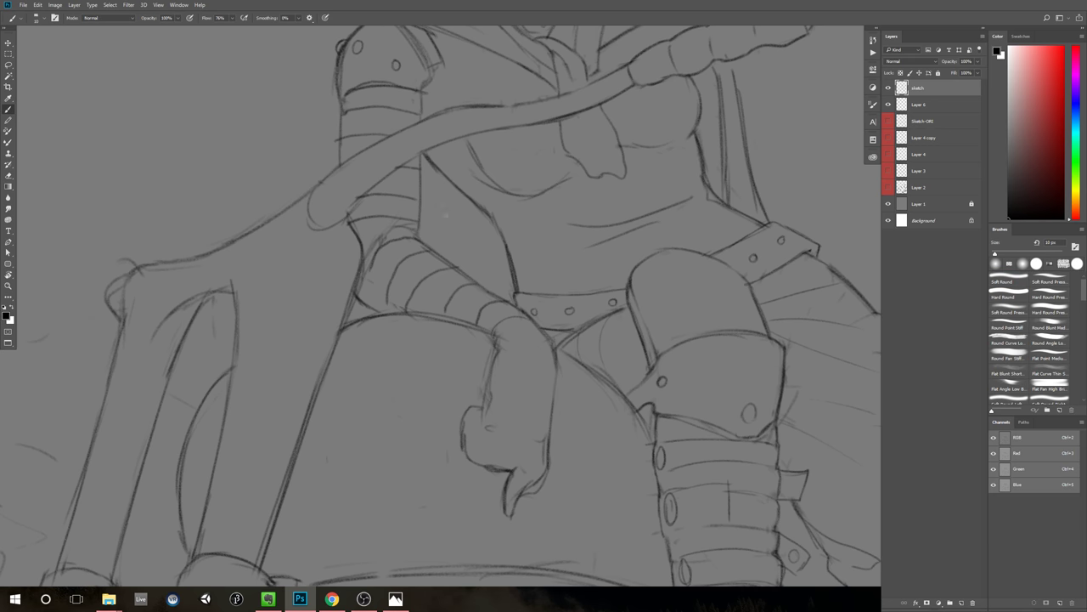
left_click_drag(416, 238, 420, 214)
left_click_drag(650, 344, 661, 317)
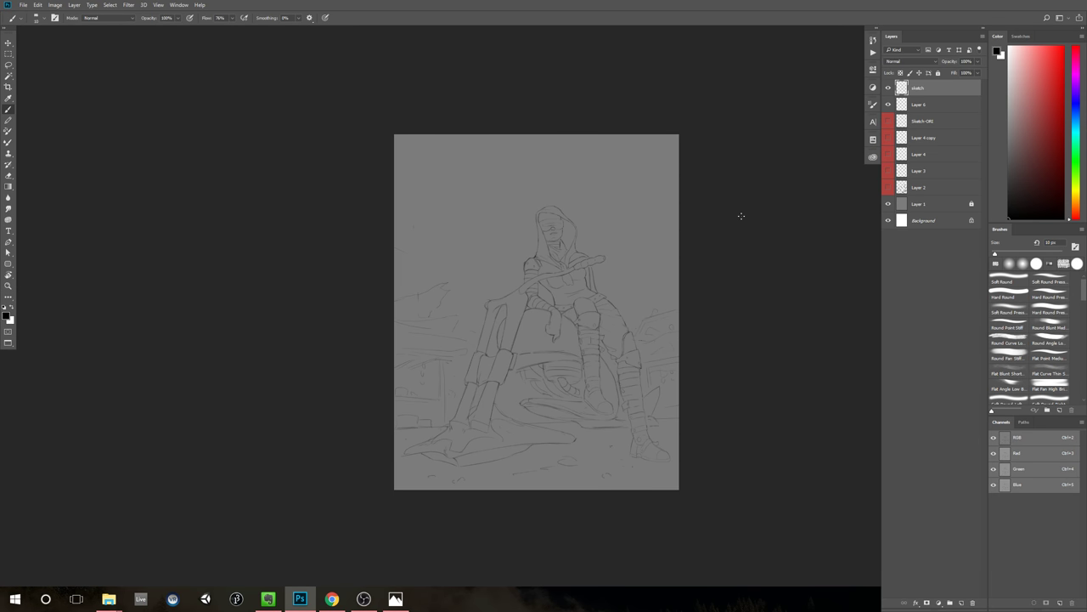
Step: Retouch the edge of the wrapping on the outstretched leg's lower shin with Eraser and Brush
scroll(674, 289, "up", 3)
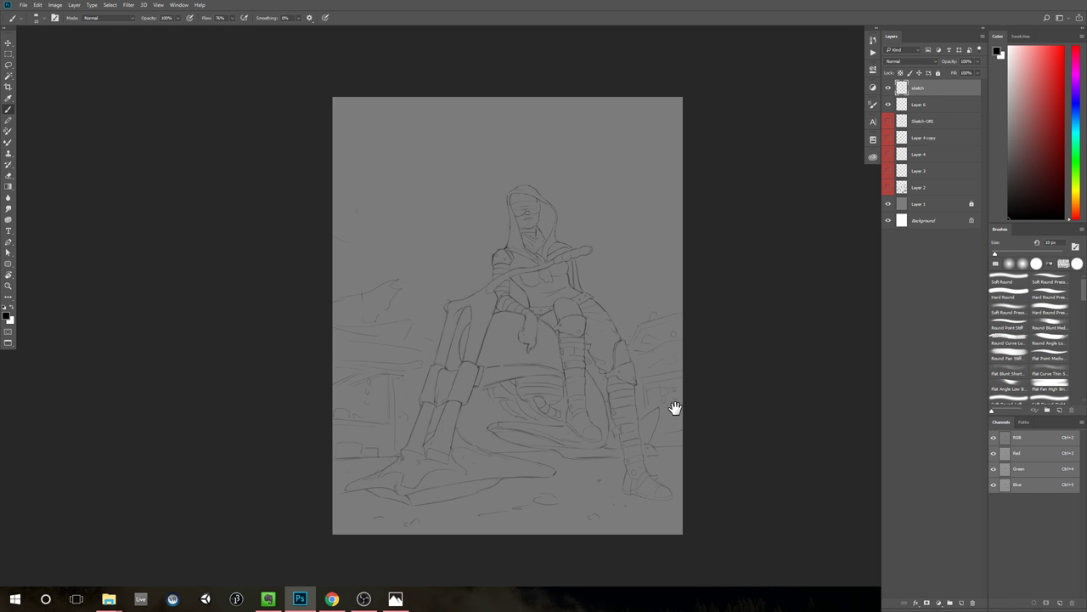
scroll(680, 374, "up", 5)
key("e")
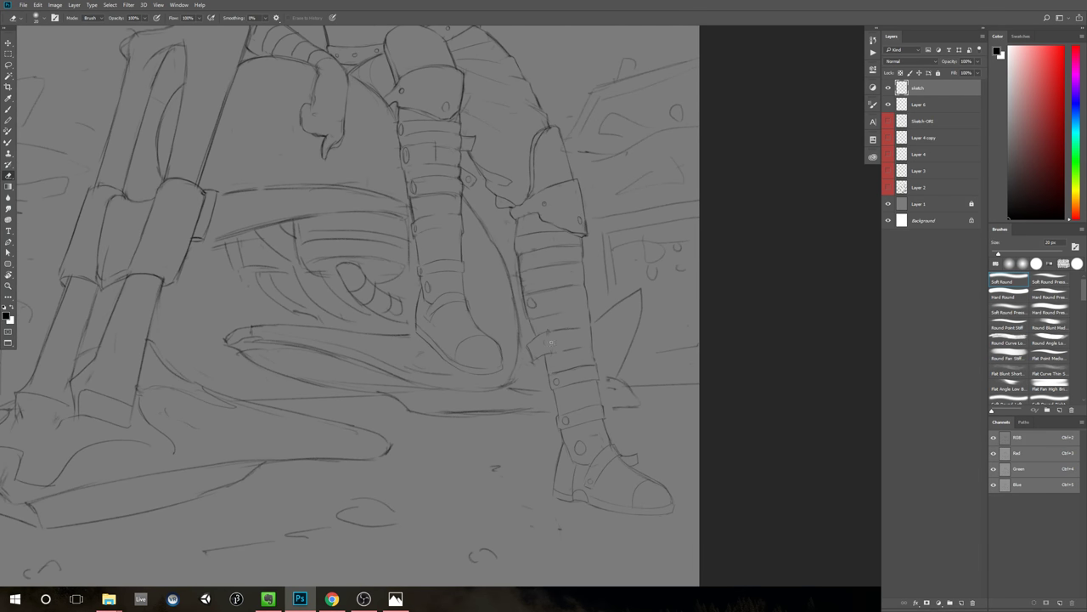
key("b")
left_click_drag(550, 353, 549, 332)
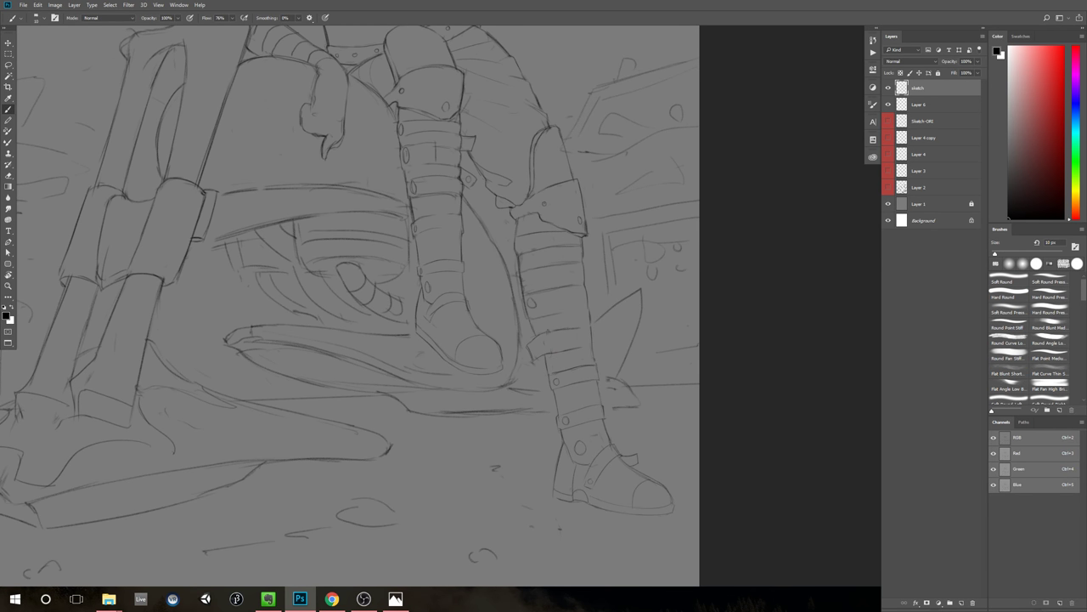
Step: Compare the current sketch with its earlier history snapshot, then return to the latest brush state
scroll(585, 340, "down", 2)
scroll(684, 259, "down", 4)
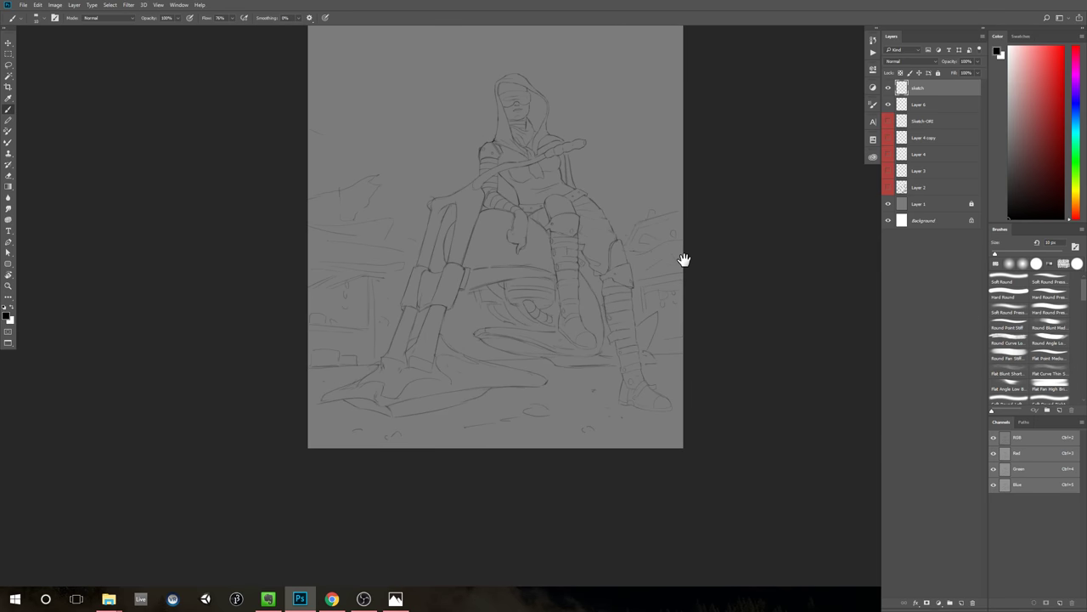
left_click_drag(684, 259, 657, 289)
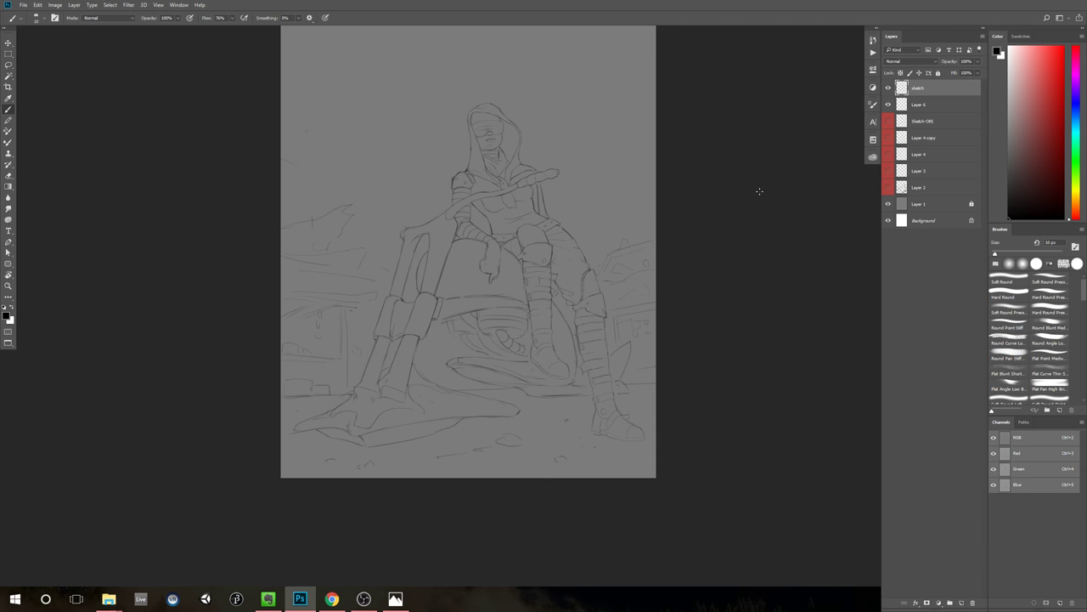
scroll(546, 118, "up", 3)
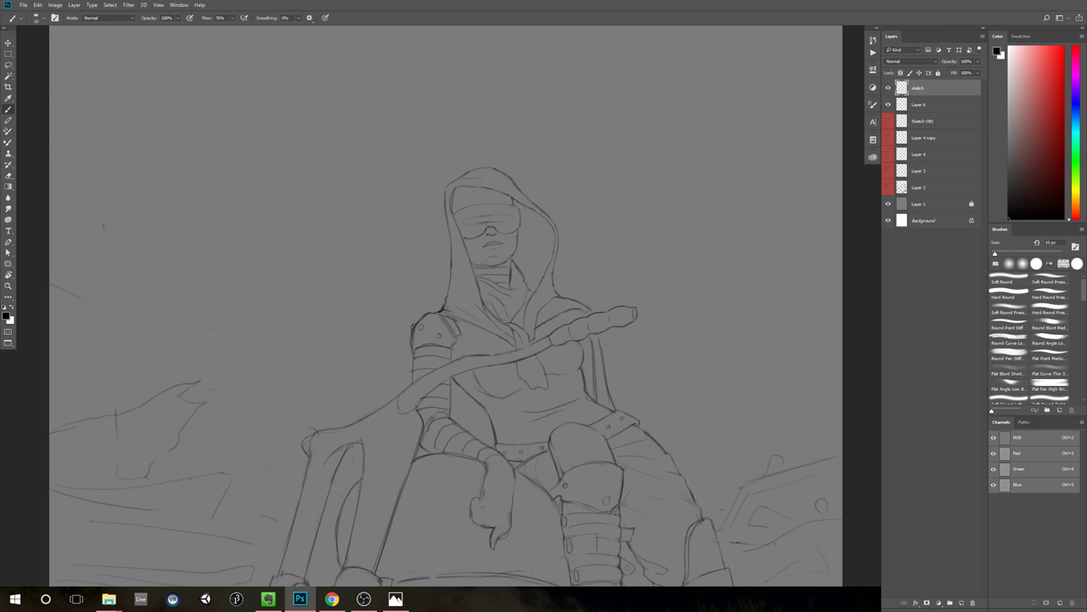
left_click(873, 40)
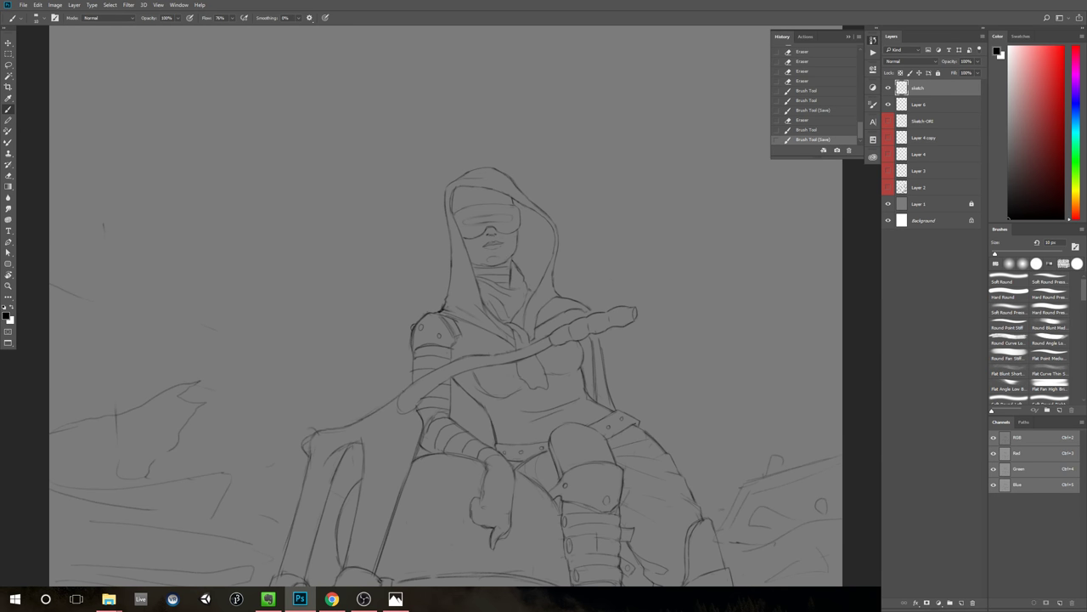
mouse_move(861, 132)
left_mouse_down()
mouse_move(860, 53)
mouse_move(861, 132)
left_mouse_up()
left_click(833, 69)
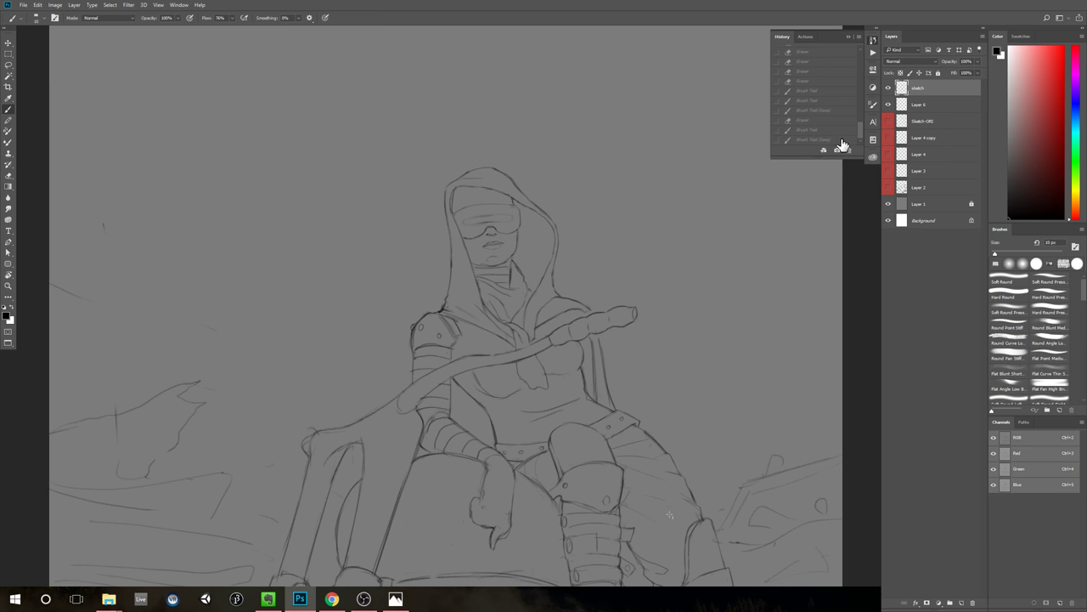
left_click(835, 140)
scroll(502, 218, "up", 1)
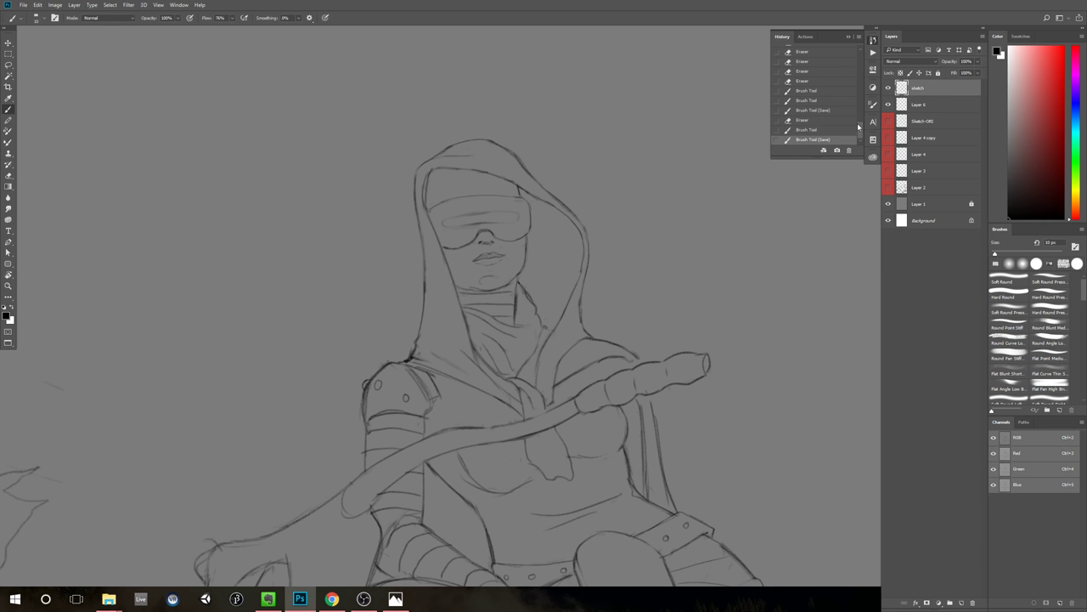
mouse_move(861, 127)
left_mouse_down()
mouse_move(860, 54)
mouse_move(858, 126)
left_mouse_up()
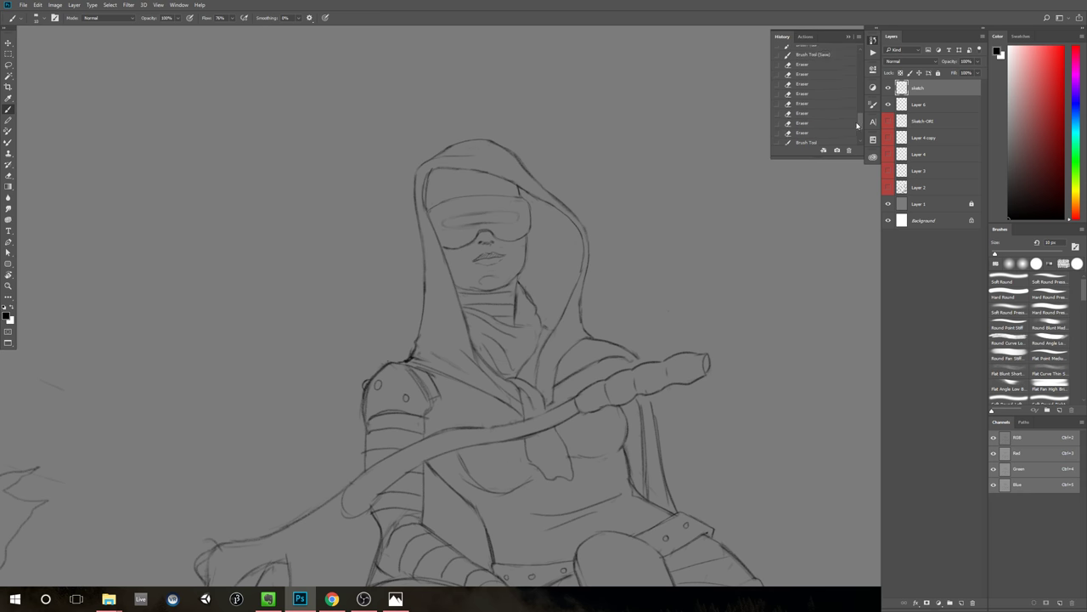
scroll(858, 124, "down", 3)
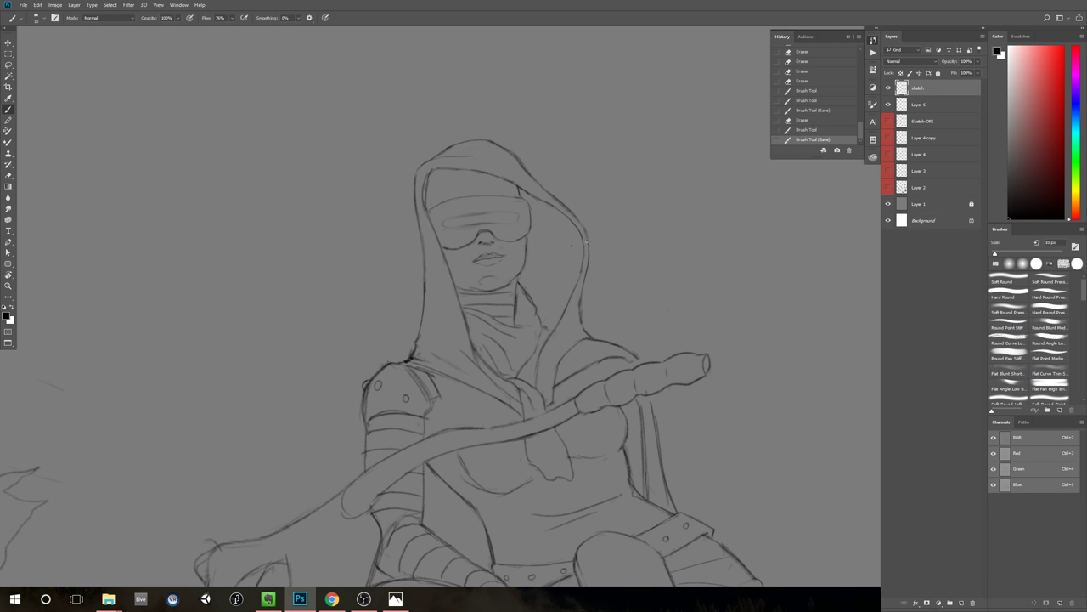
Step: Erase the inner slot outline from the goggles with an enlarged Eraser, leaving only their outer frame
left_click_drag(585, 237, 602, 237)
key("e")
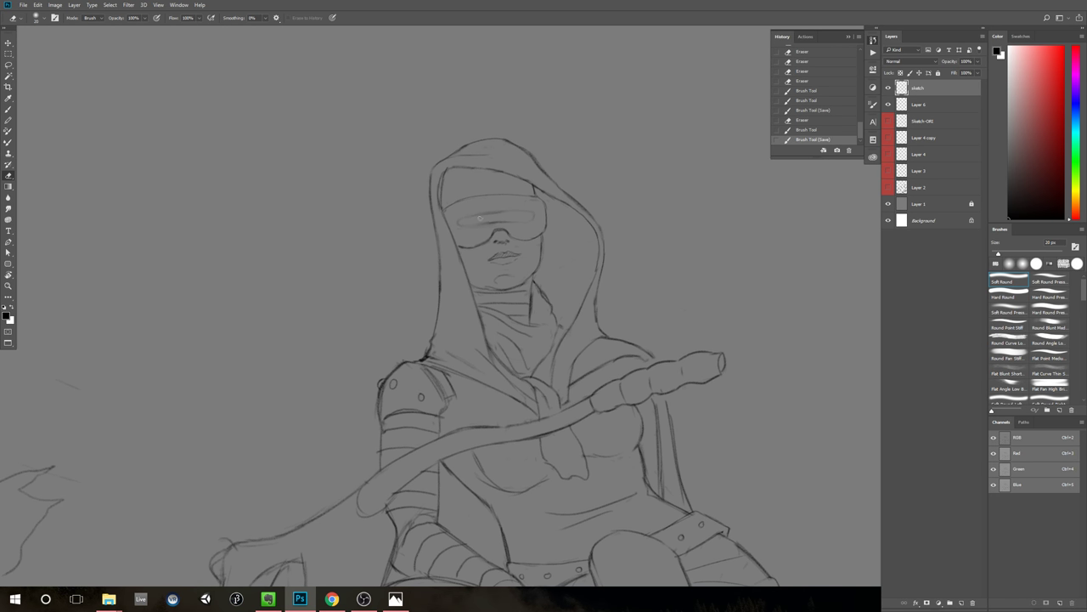
key("bracketright")
key("bracketright")
key("bracketright")
key("bracketright")
key("bracketright")
left_click_drag(459, 225, 529, 208)
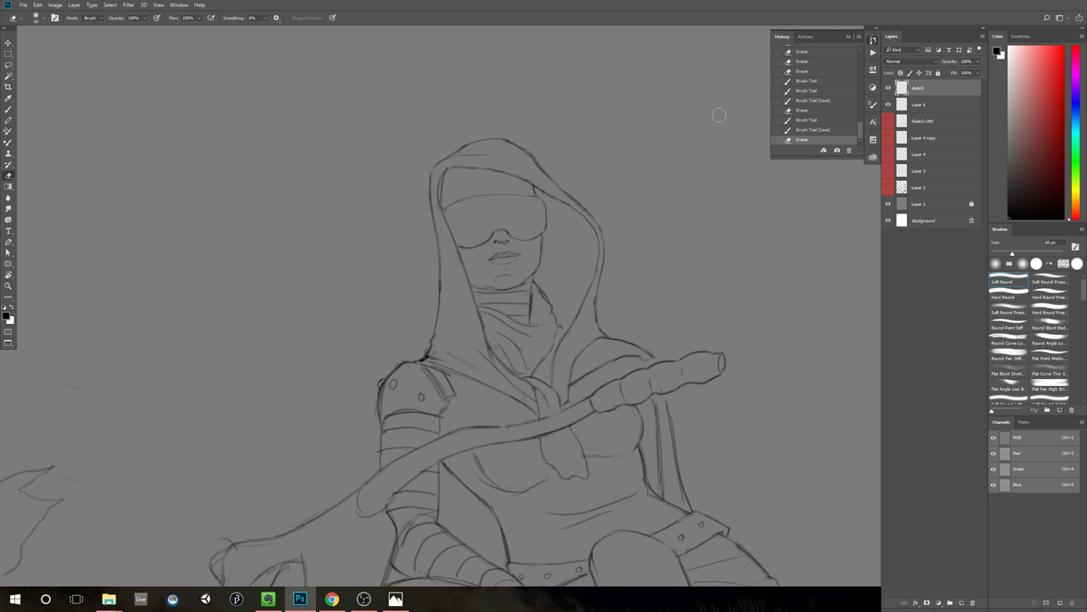
Step: Look over the whole composition at several magnifications to judge the figure with the emptied goggles
mouse_move(661, 188)
left_mouse_down()
mouse_move(631, 215)
mouse_move(605, 218)
mouse_move(668, 187)
mouse_move(673, 195)
left_mouse_up()
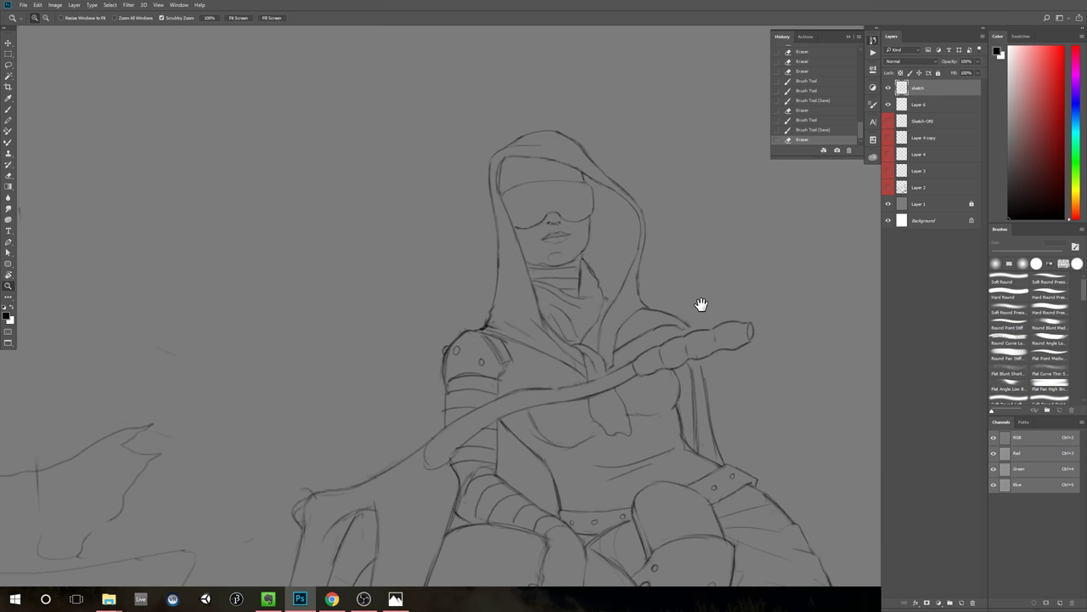
left_click_drag(702, 305, 597, 119)
left_click_drag(686, 223, 649, 239)
left_click(660, 237, "alt")
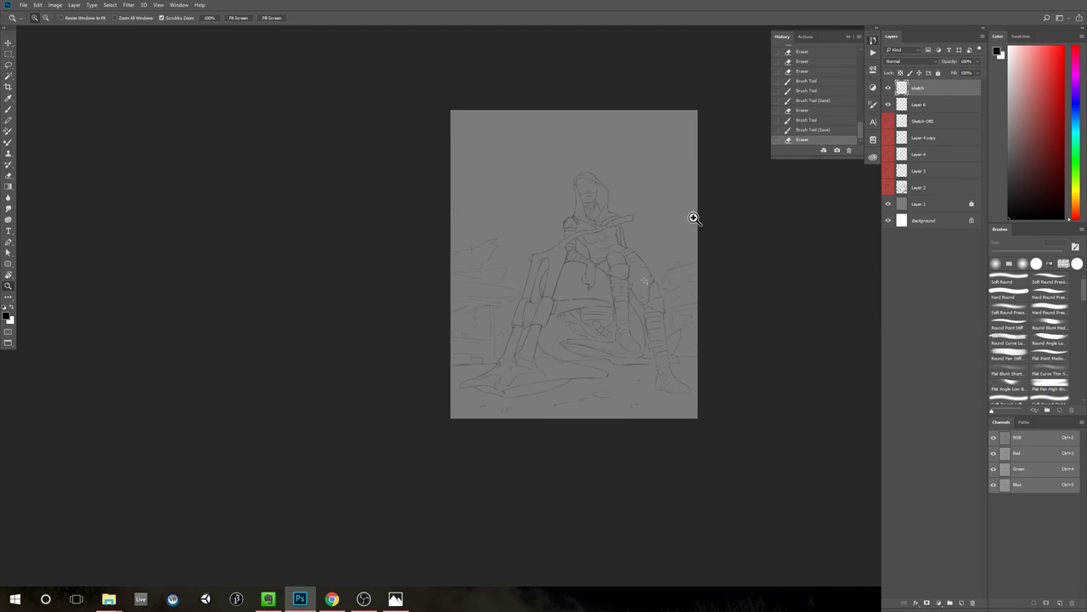
left_click(693, 217)
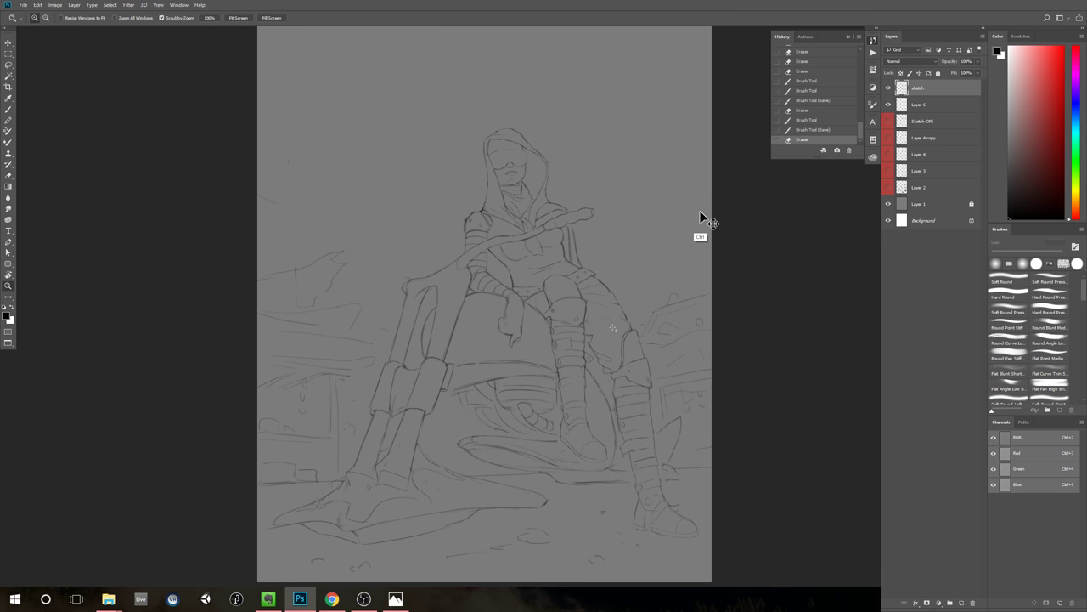
left_click_drag(704, 144, 685, 184)
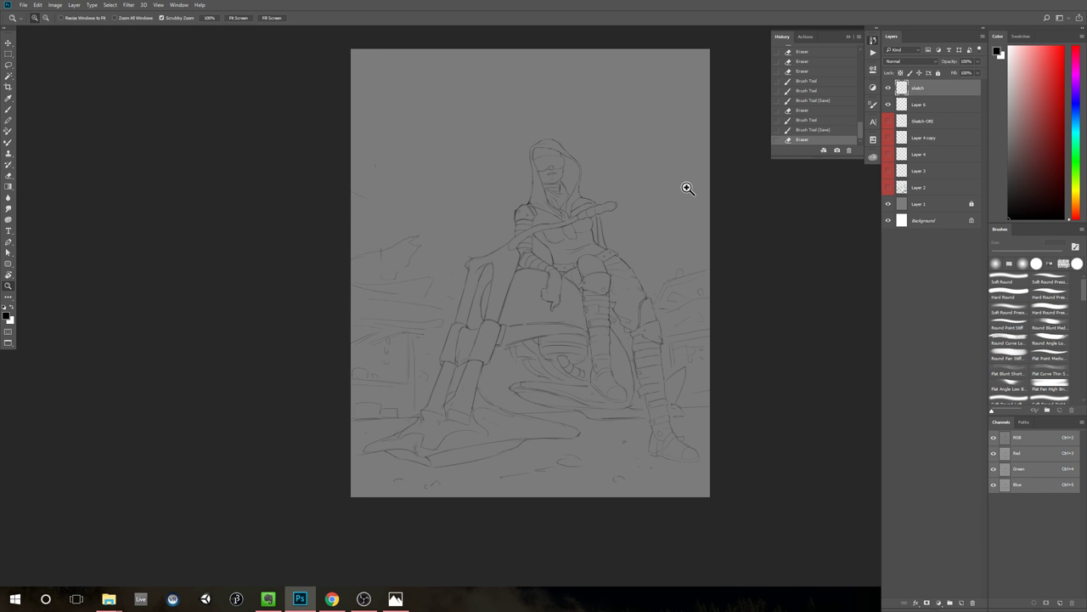
Step: Draw two large round lenses inside the goggles' frame with the Brush
left_click_drag(563, 155, 609, 143)
key("b")
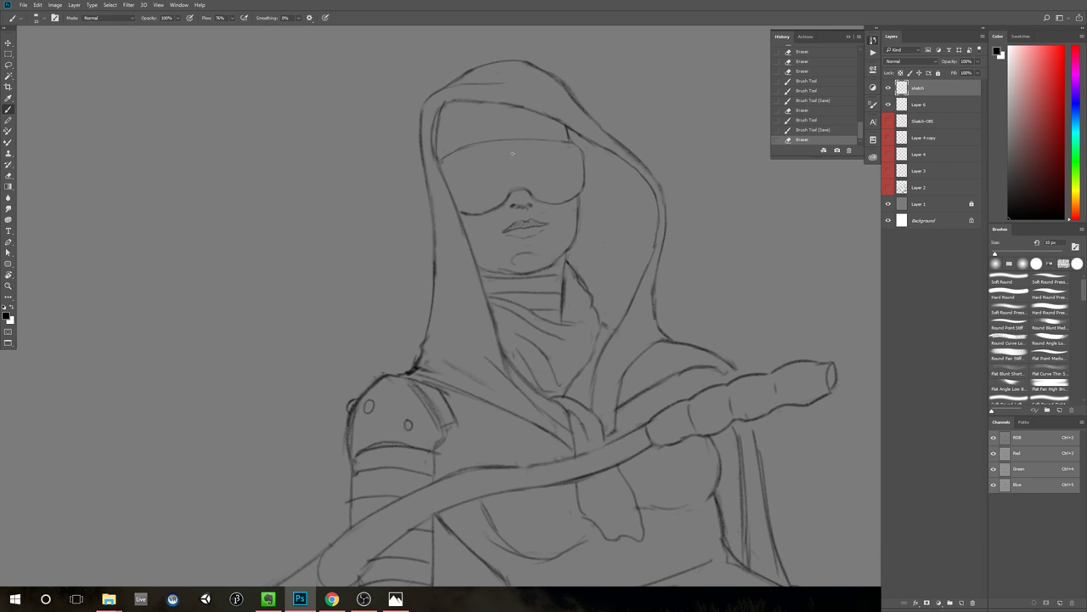
mouse_move(466, 159)
left_mouse_down()
mouse_move(469, 193)
mouse_move(494, 160)
mouse_move(458, 164)
left_mouse_up()
key("ctrl+space")
mouse_move(609, 190)
left_mouse_down()
mouse_move(572, 207)
mouse_move(584, 192)
left_mouse_up()
key("ctrl+z")
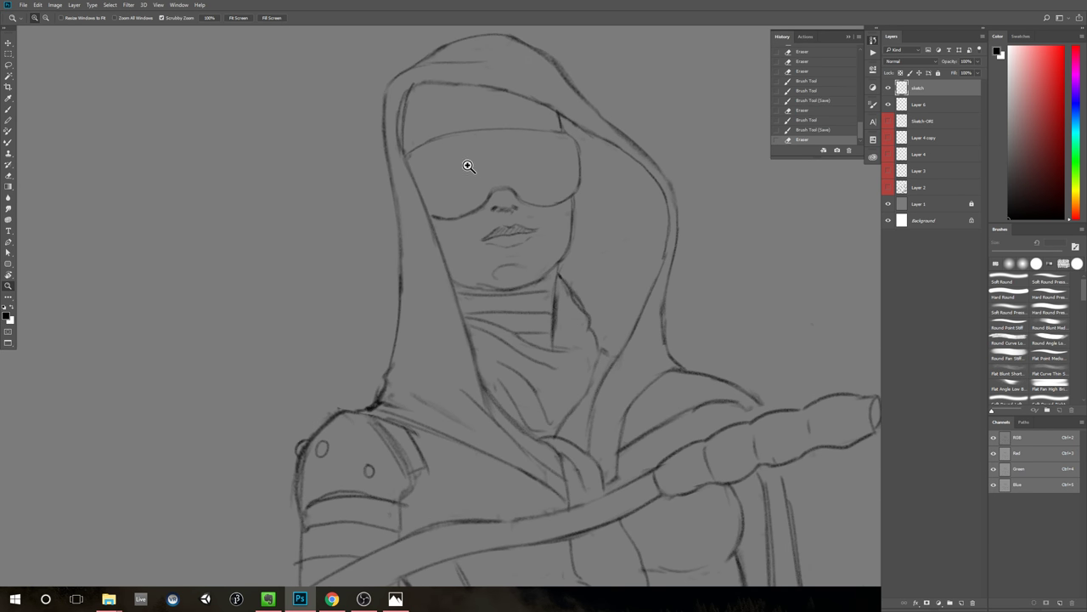
mouse_move(451, 147)
left_mouse_down()
mouse_move(423, 158)
mouse_move(421, 189)
mouse_move(442, 206)
mouse_move(473, 201)
mouse_move(485, 178)
mouse_move(447, 146)
left_mouse_up()
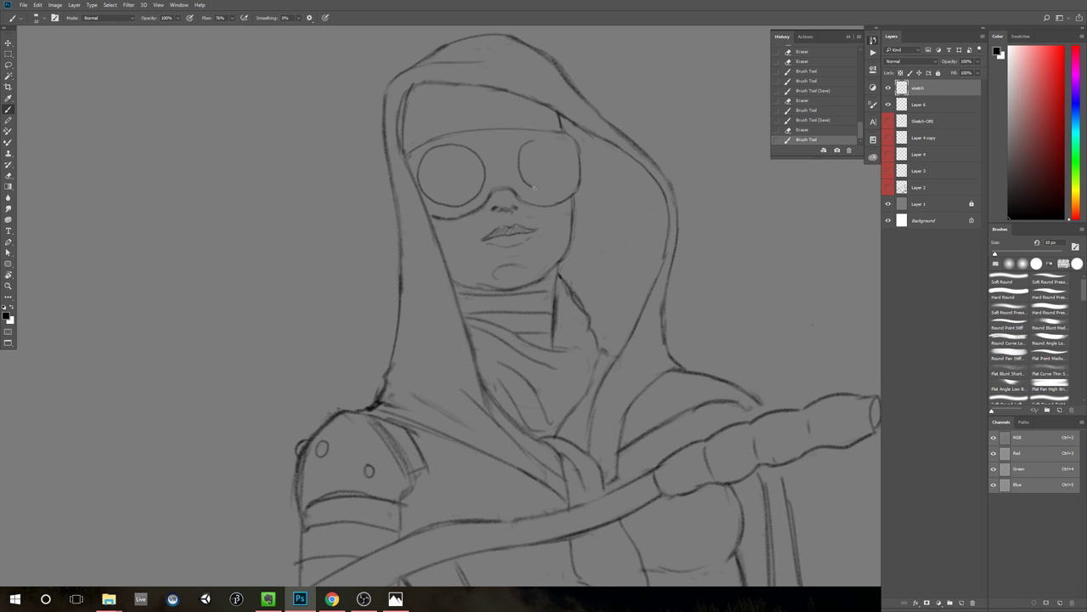
mouse_move(518, 148)
left_mouse_down()
mouse_move(524, 187)
mouse_move(552, 191)
mouse_move(575, 168)
mouse_move(560, 140)
mouse_move(521, 138)
mouse_move(515, 149)
left_mouse_up()
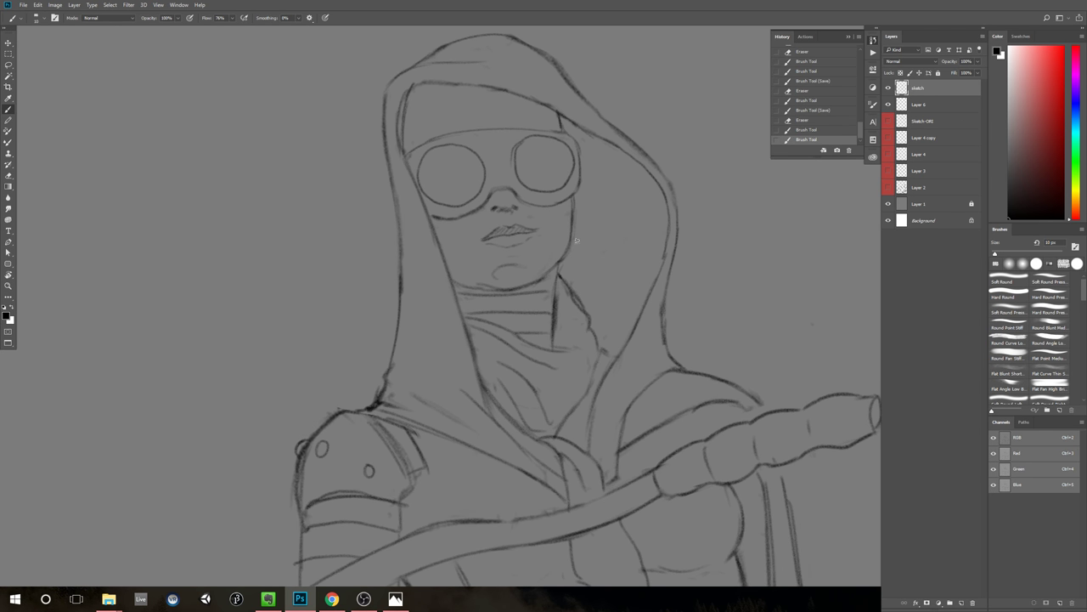
Step: Add smaller concentric circles and short inner arcs inside both goggle lenses with the Brush
scroll(583, 272, "down", 4)
scroll(663, 220, "up", 4)
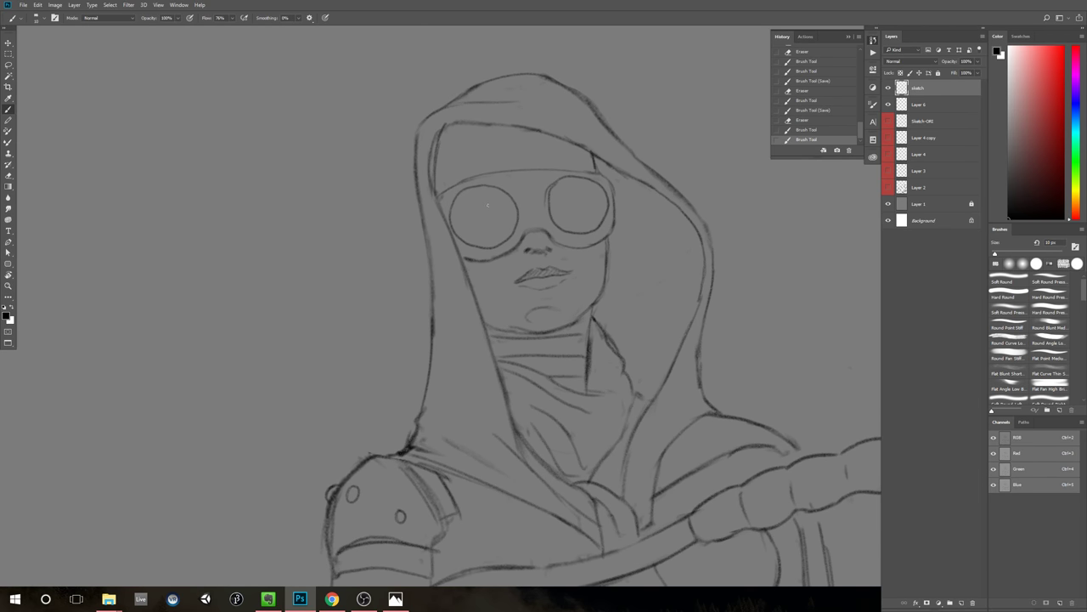
mouse_move(466, 208)
left_mouse_down()
mouse_move(496, 226)
mouse_move(501, 198)
mouse_move(464, 204)
mouse_move(467, 215)
left_mouse_up()
mouse_move(575, 180)
left_mouse_down()
mouse_move(556, 203)
mouse_move(564, 214)
mouse_move(579, 220)
mouse_move(600, 199)
mouse_move(591, 184)
mouse_move(570, 183)
mouse_move(558, 200)
mouse_move(565, 214)
mouse_move(581, 218)
mouse_move(561, 193)
mouse_move(580, 215)
mouse_move(576, 182)
left_mouse_up()
key("ctrl+z")
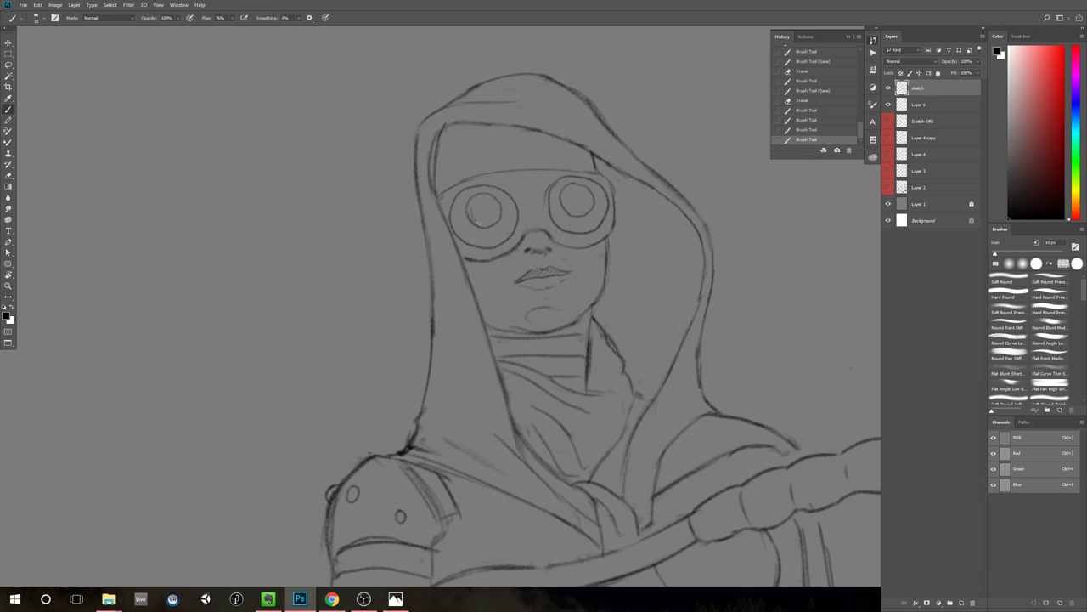
mouse_move(478, 222)
left_mouse_down()
mouse_move(495, 218)
mouse_move(484, 235)
mouse_move(583, 223)
mouse_move(597, 218)
mouse_move(589, 201)
left_mouse_up()
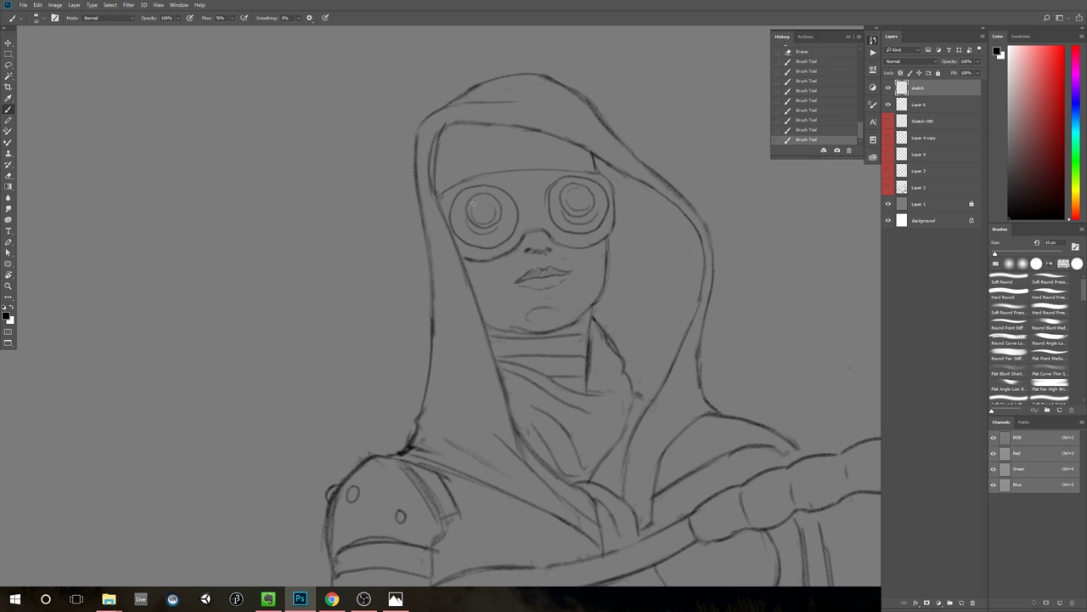
left_click_drag(473, 202, 491, 209)
Step: Compare the full figure with Snapshot 1 in the history, then restore the latest state with the round lenses
key("ctrl+space")
left_click_drag(710, 217, 666, 220)
left_click_drag(765, 234, 637, 197)
left_click_drag(644, 215, 617, 223)
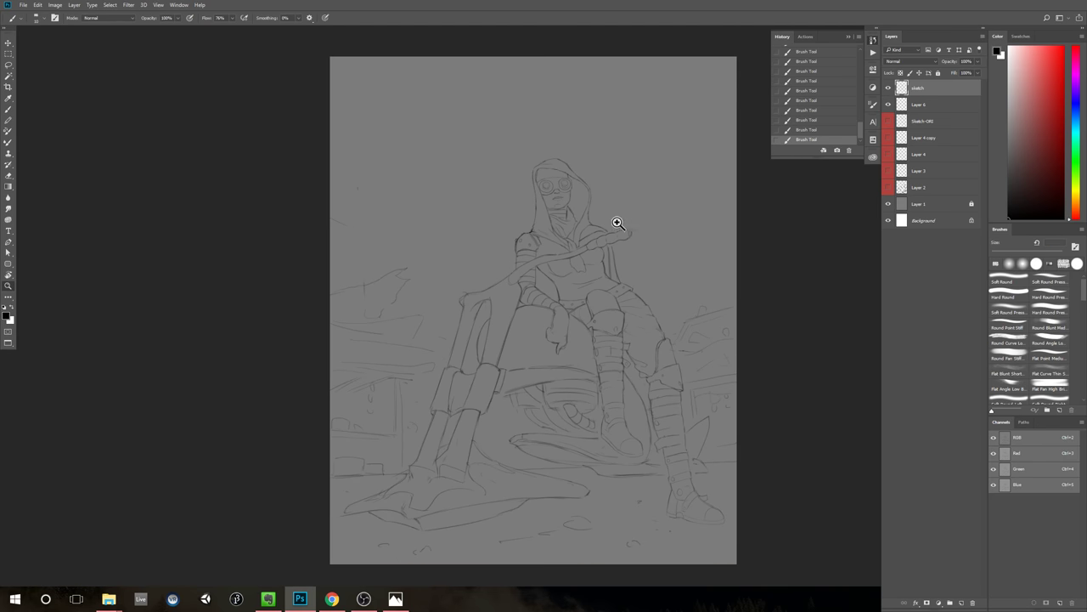
left_click_drag(695, 238, 657, 241)
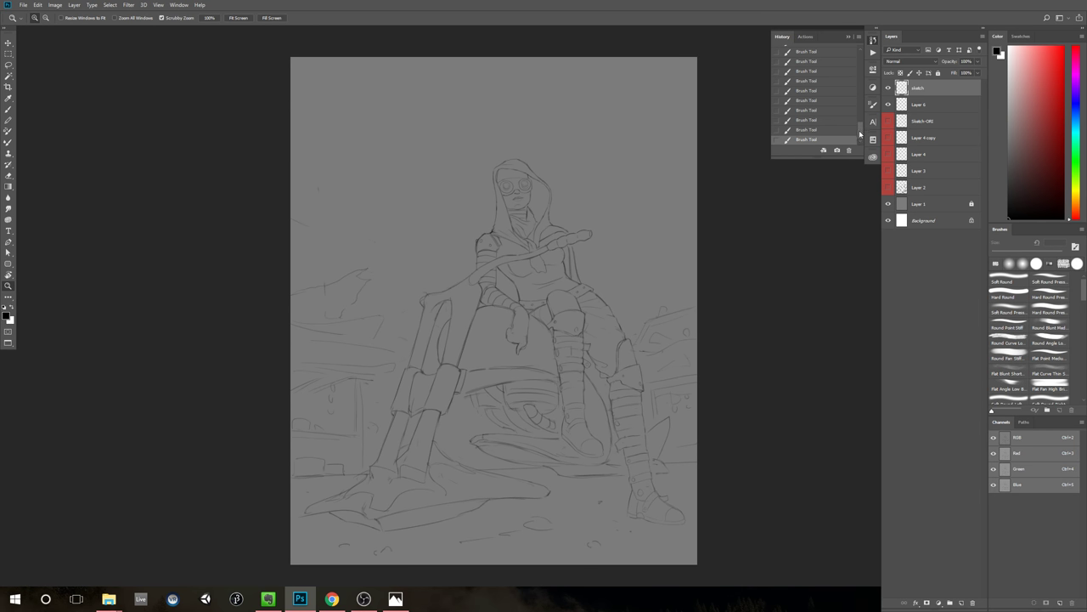
left_click_drag(860, 134, 856, 48)
left_click(831, 70)
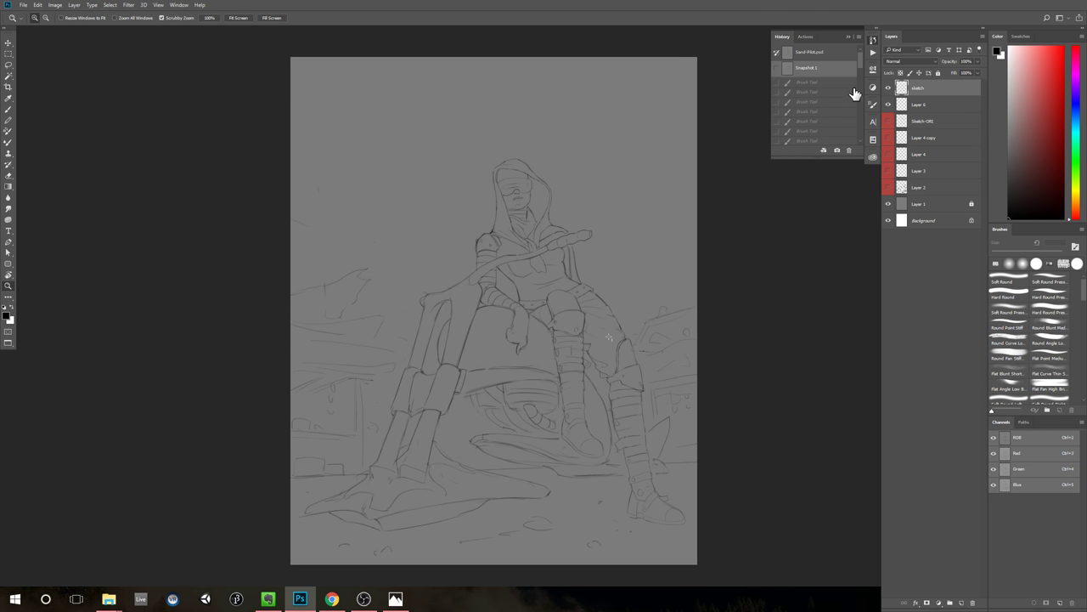
left_click(859, 65)
left_click_drag(859, 65, 849, 150)
left_click(835, 141)
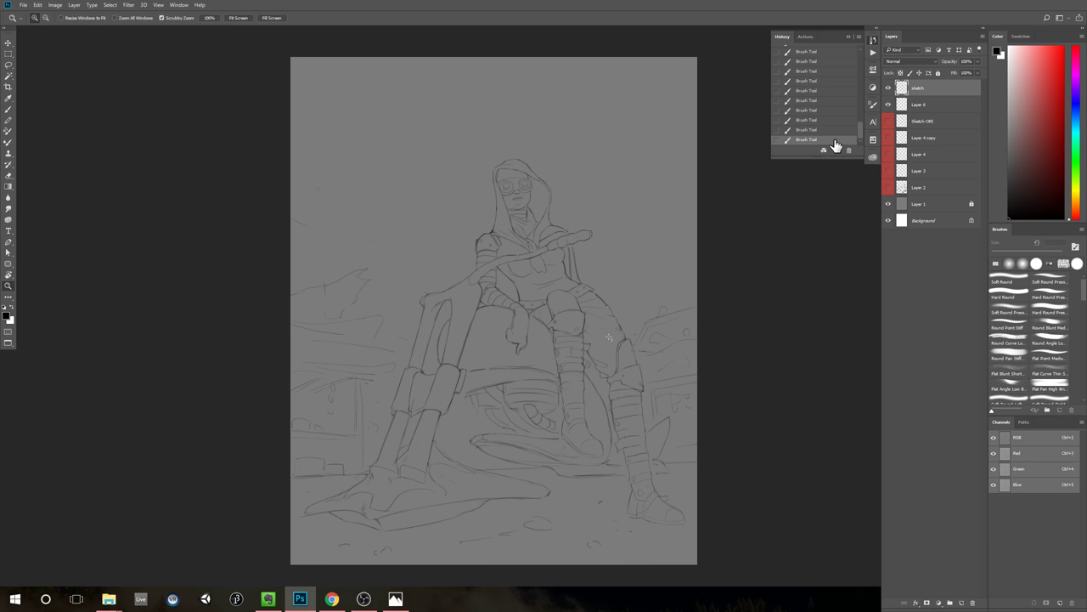
Step: Review the full sketch with the round goggles and put the history away
left_click_drag(753, 204, 756, 175)
left_click_drag(748, 220, 743, 216)
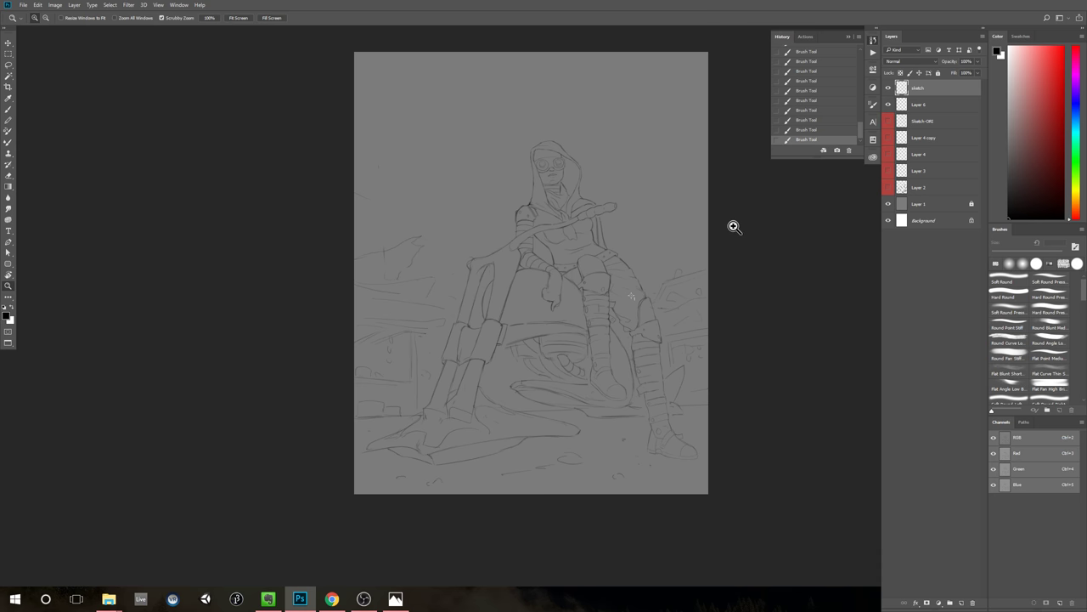
key("ctrl+semicolon")
key("ctrl+semicolon")
left_click_drag(784, 215, 766, 229)
left_click(875, 40)
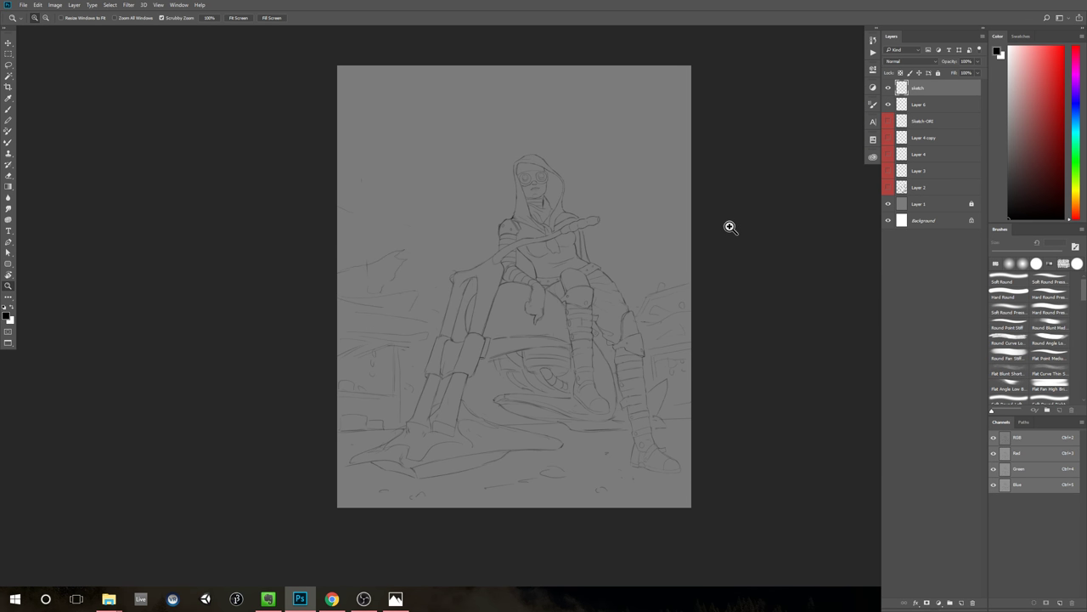
key("b")
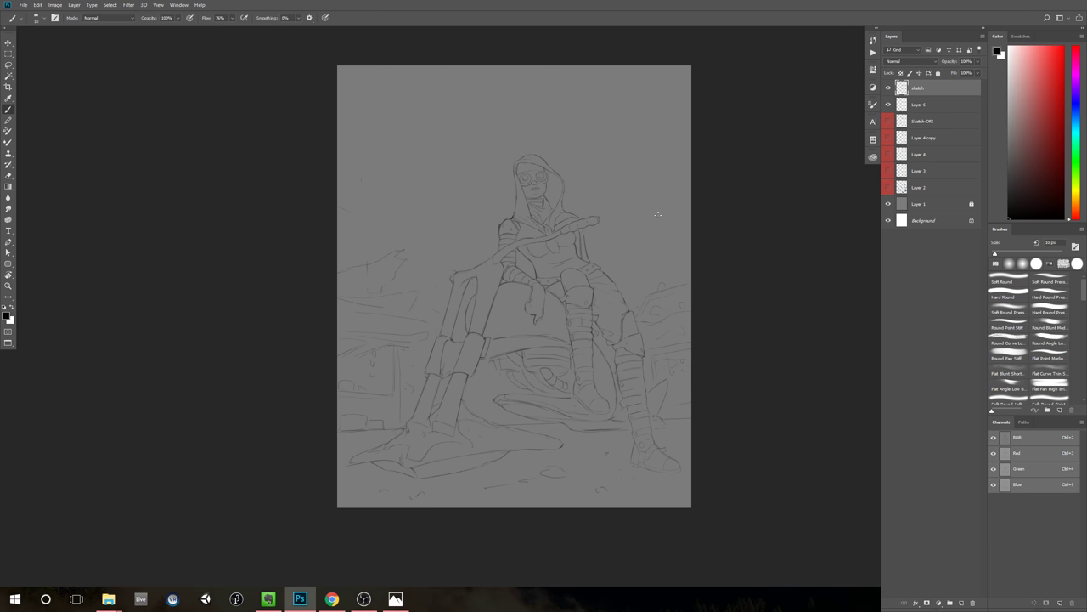
left_click_drag(704, 199, 716, 187)
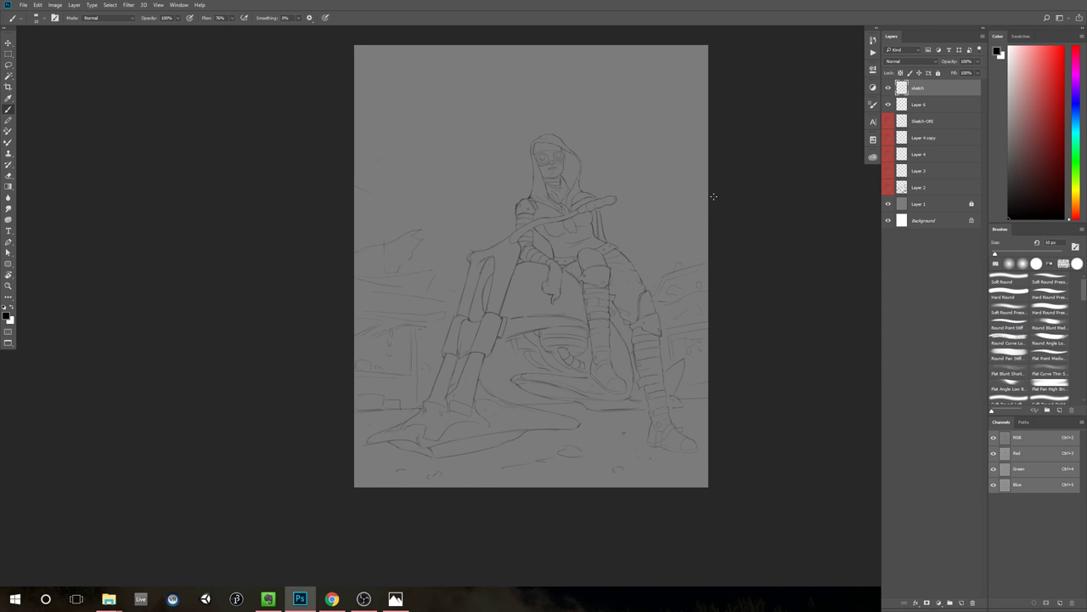
left_click_drag(702, 238, 706, 219)
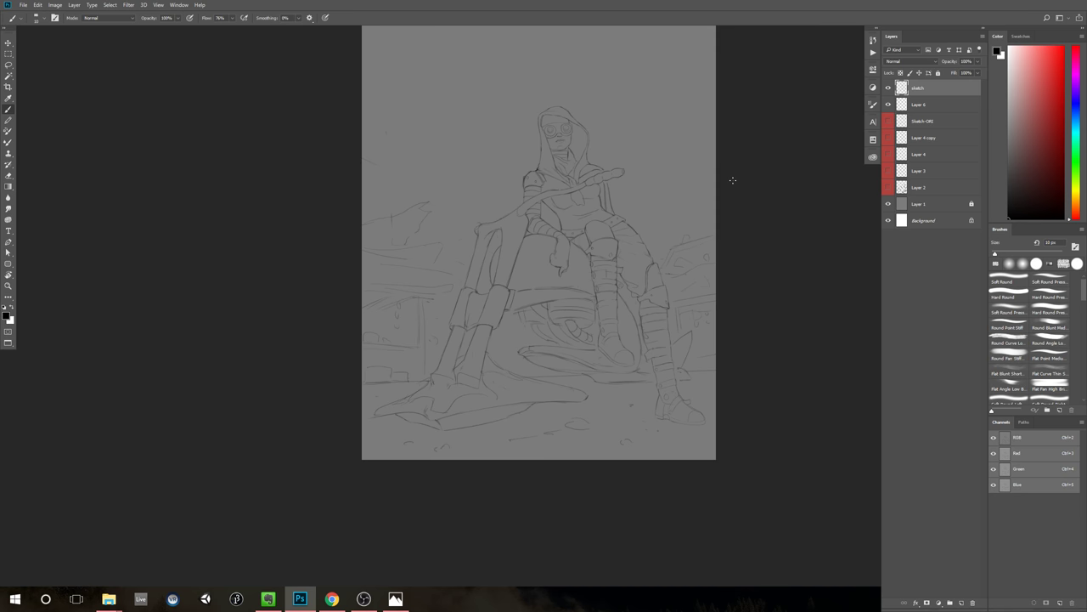
Step: Clean up the lower outer edge of the leftmost cylindrical sleeve on the twin shafts and redraw it straight
key("z")
left_click(491, 312)
key("b")
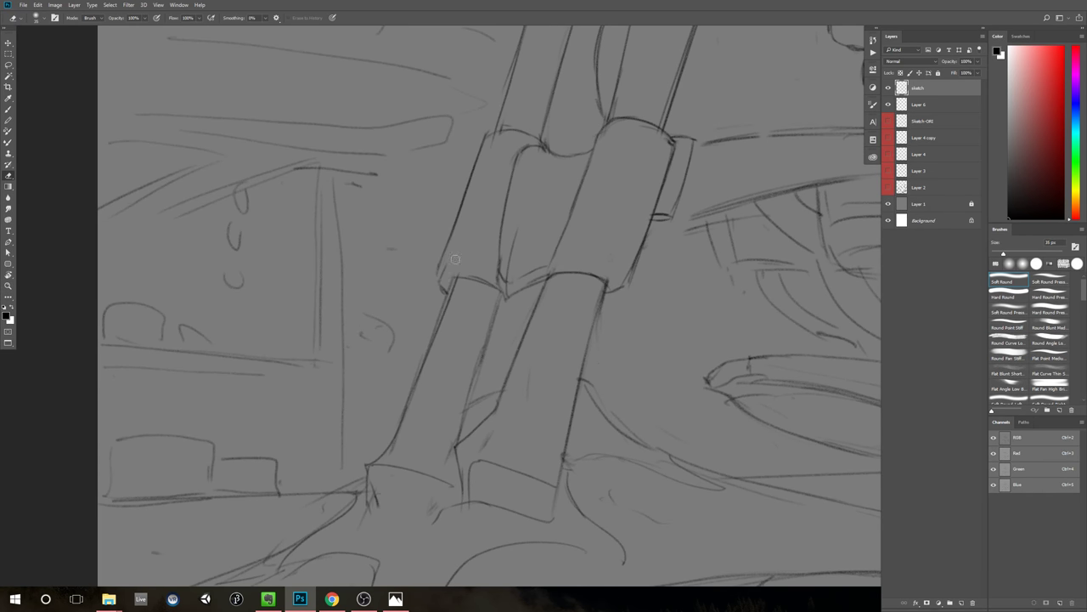
key("bracketleft")
key("b")
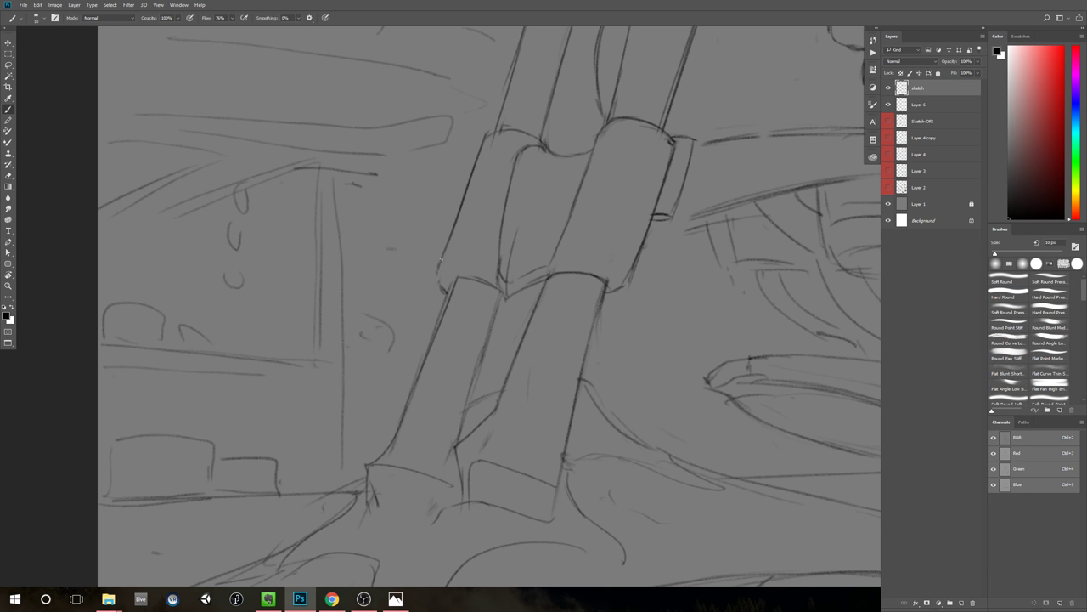
left_click_drag(442, 259, 436, 278)
Step: Erase the stray lines at the leftmost sleeve's bottom corner and redraw the corner with the Brush
key("e")
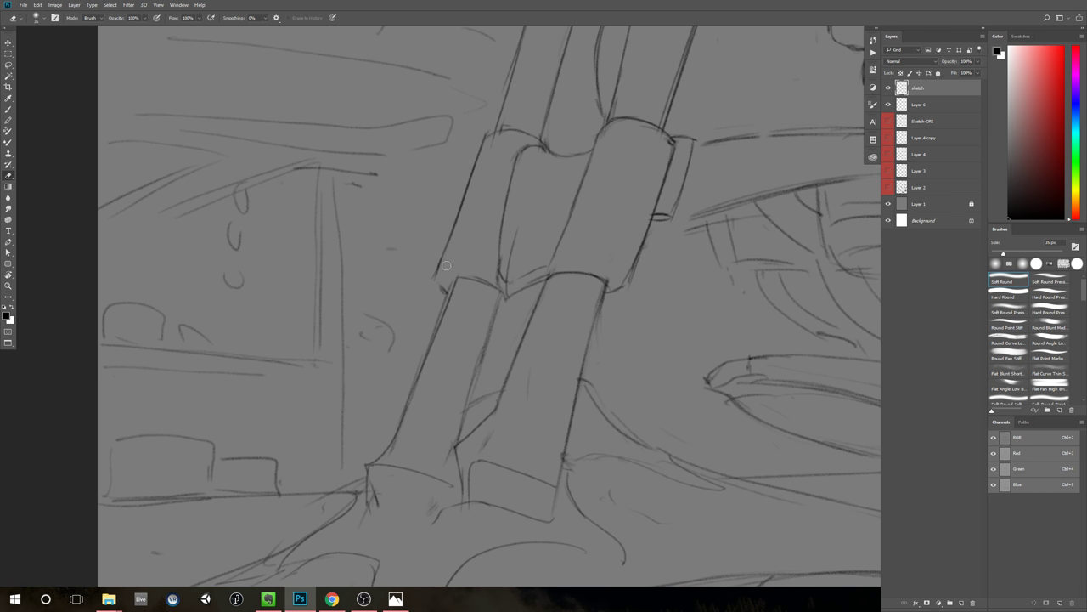
key("b")
key("e")
mouse_move(439, 286)
left_mouse_down()
mouse_move(446, 261)
mouse_move(448, 294)
left_mouse_up()
key("b")
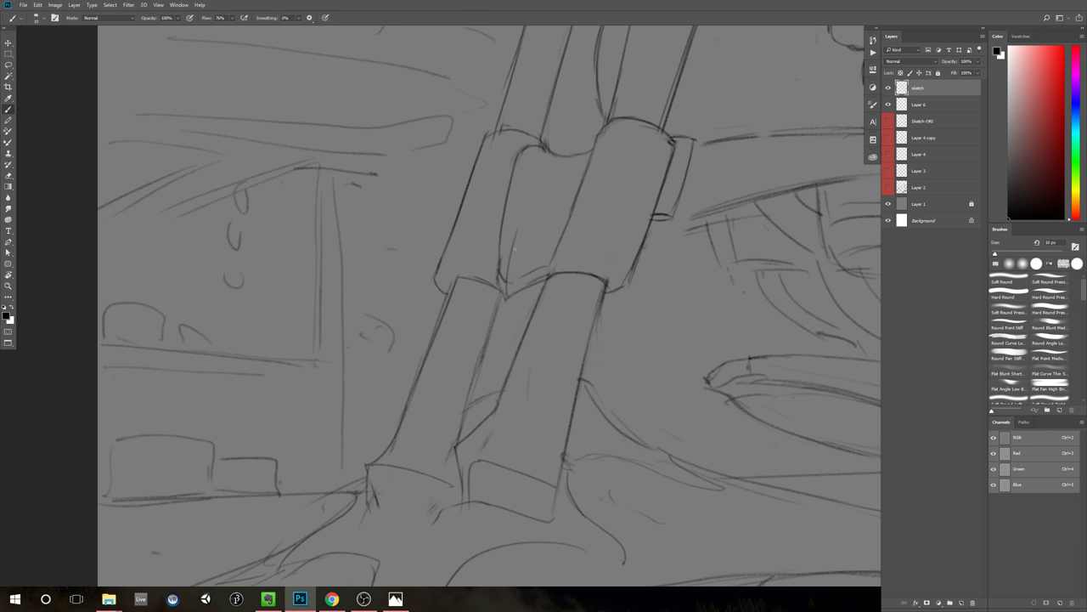
key("e")
key("ctrl+minus")
key("ctrl+minus")
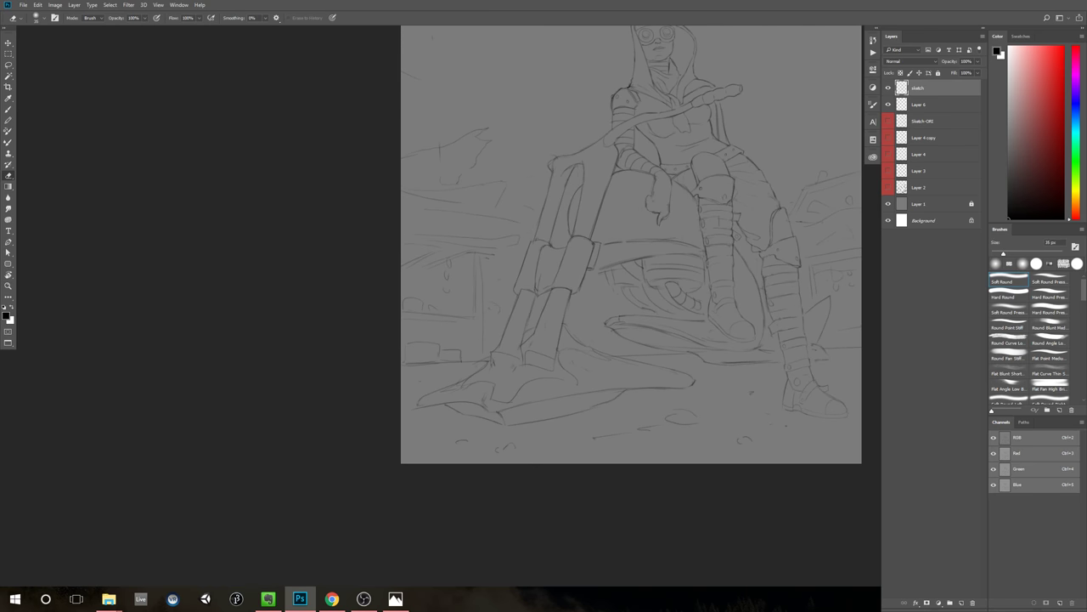
Step: Erase the lower outer edge and bottom corner of the rightmost sleeve on the twin shafts and redraw them cleanly with the Brush
scroll(551, 296, "up", 3)
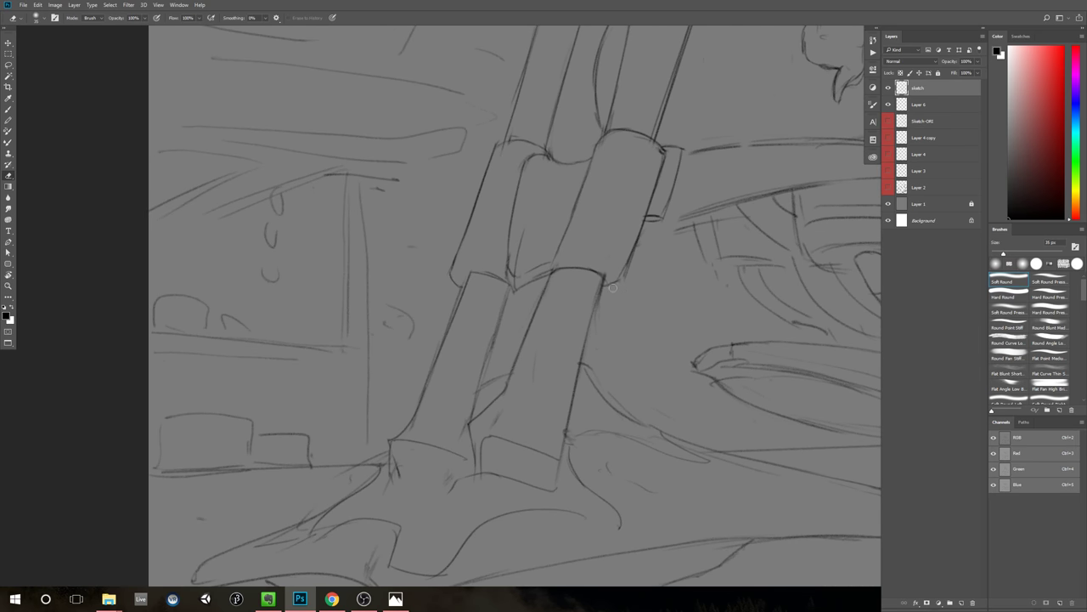
mouse_move(612, 288)
left_mouse_down()
mouse_move(641, 228)
mouse_move(629, 265)
left_mouse_up()
key("b")
key("ctrl+z")
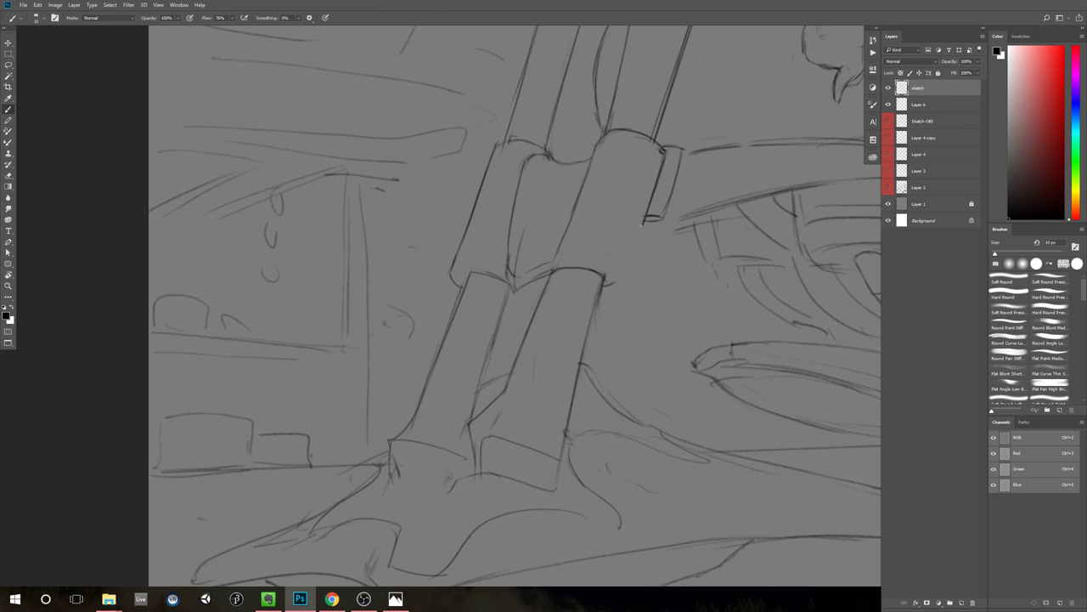
mouse_move(643, 224)
left_mouse_down()
mouse_move(623, 279)
mouse_move(606, 286)
left_mouse_up()
key("e")
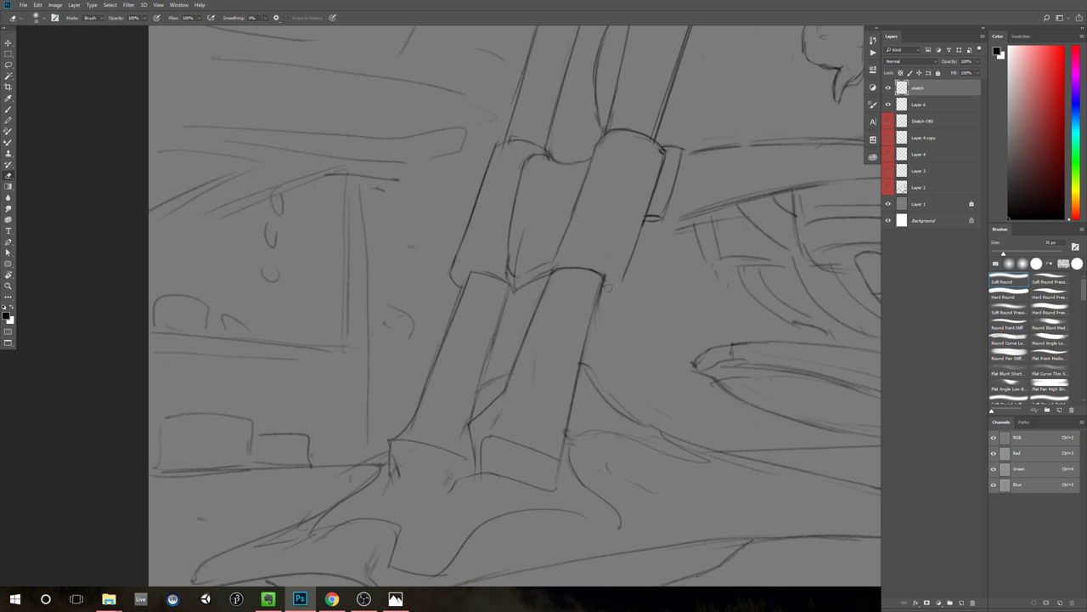
key("b")
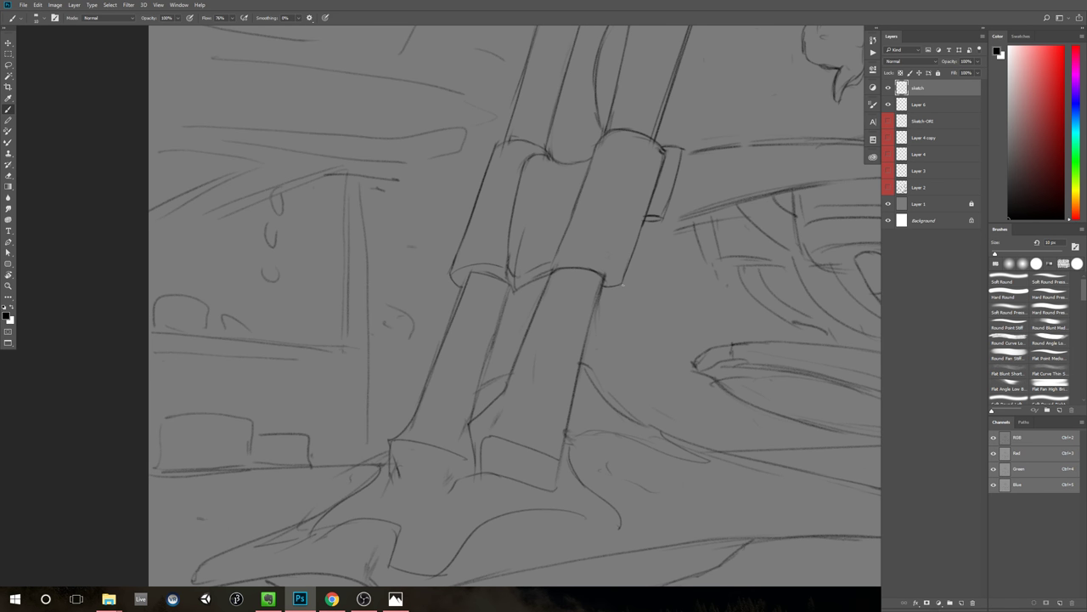
Step: Erase the inner edge of the rightmost sleeve on the twin shafts and redraw it as one straight line down to the sleeve's lower rim
scroll(600, 305, "down", 2)
scroll(604, 306, "up", 3)
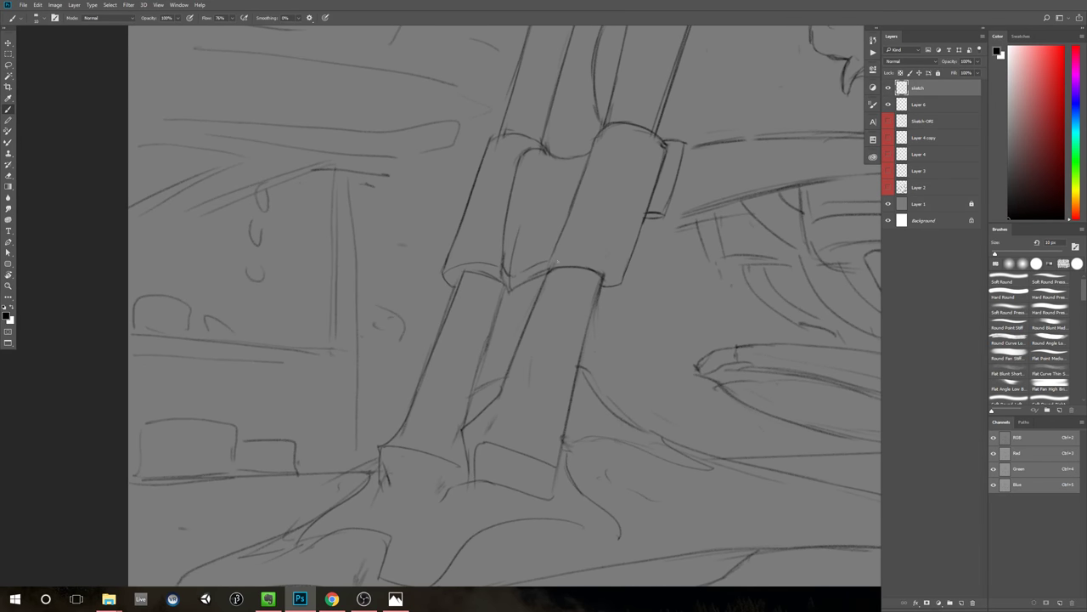
left_click_drag(628, 234, 616, 255)
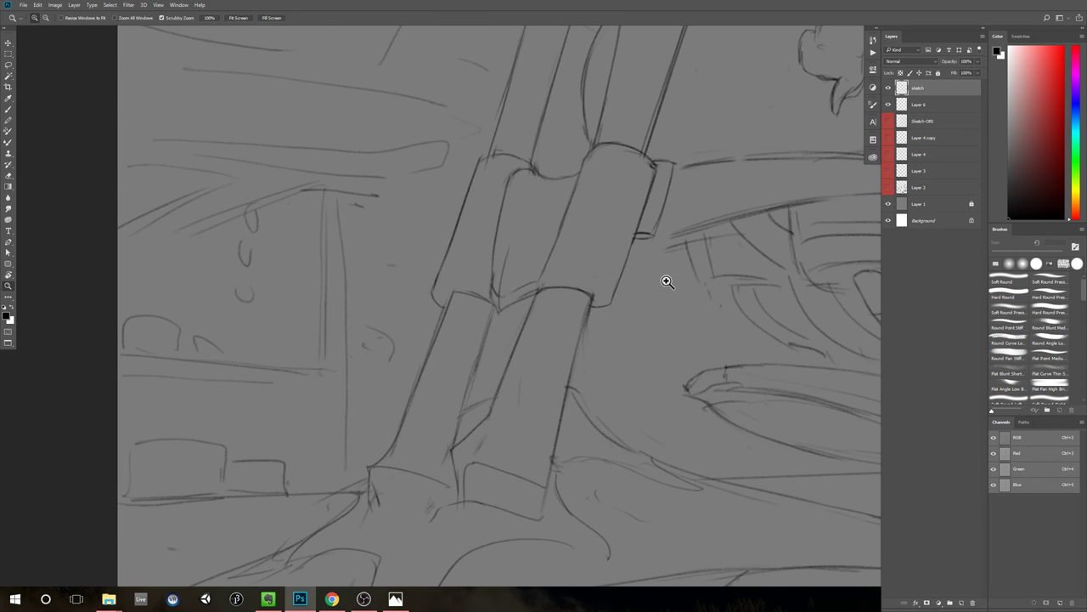
left_click_drag(669, 280, 599, 293)
scroll(685, 245, "up", 5)
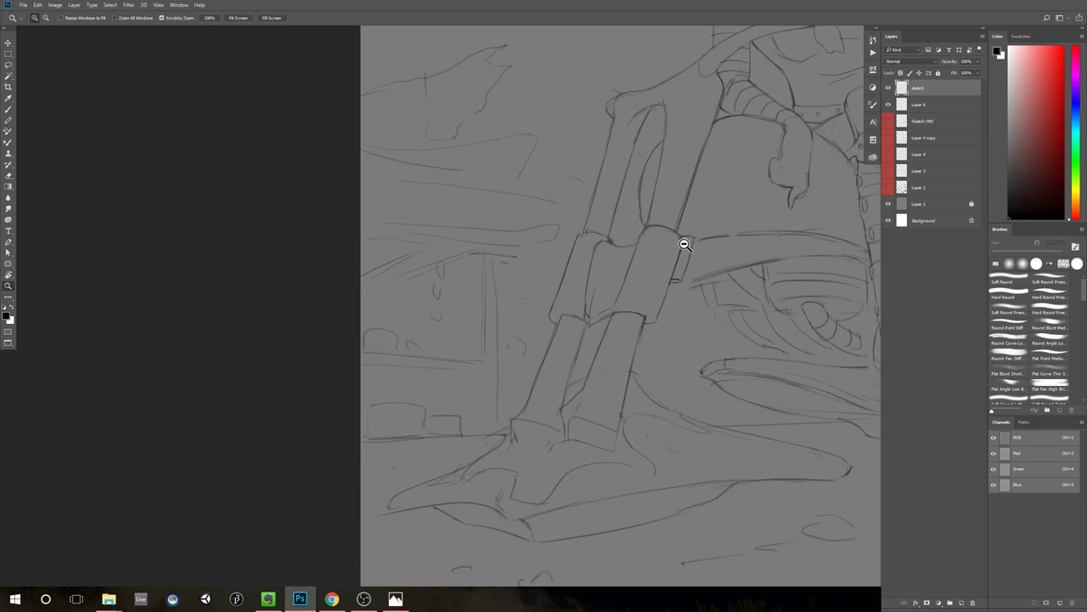
key("e")
mouse_move(630, 233)
left_mouse_down()
mouse_move(612, 283)
mouse_move(636, 219)
mouse_move(589, 333)
left_mouse_up()
key("b")
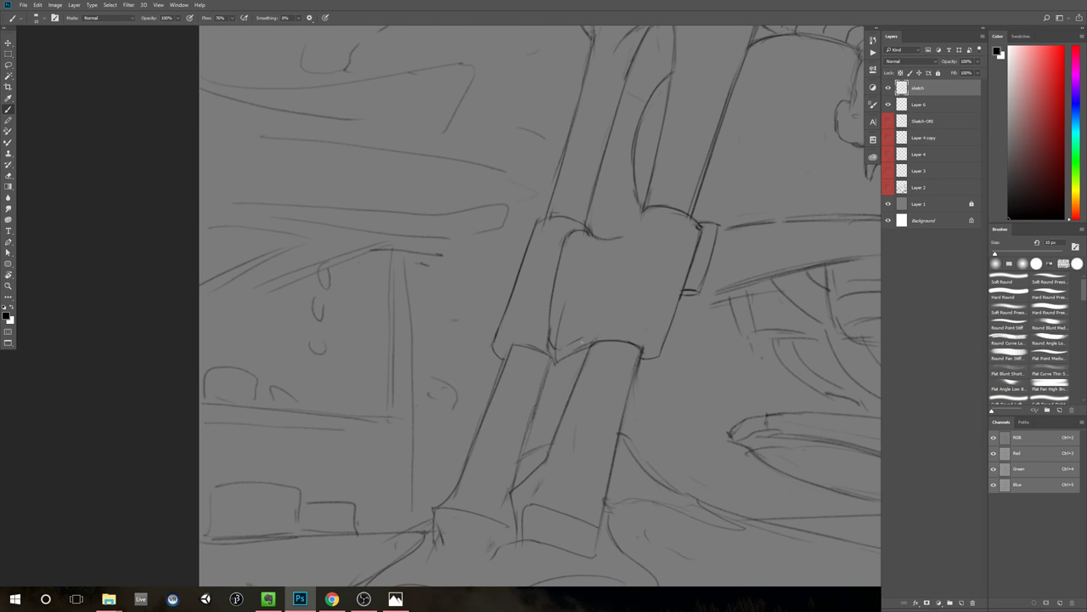
left_click_drag(600, 292, 588, 335)
left_click_drag(627, 223, 590, 321)
left_click_drag(631, 209, 593, 301)
key("e")
left_click_drag(630, 212, 597, 304)
key("b")
left_click_drag(624, 220, 598, 302)
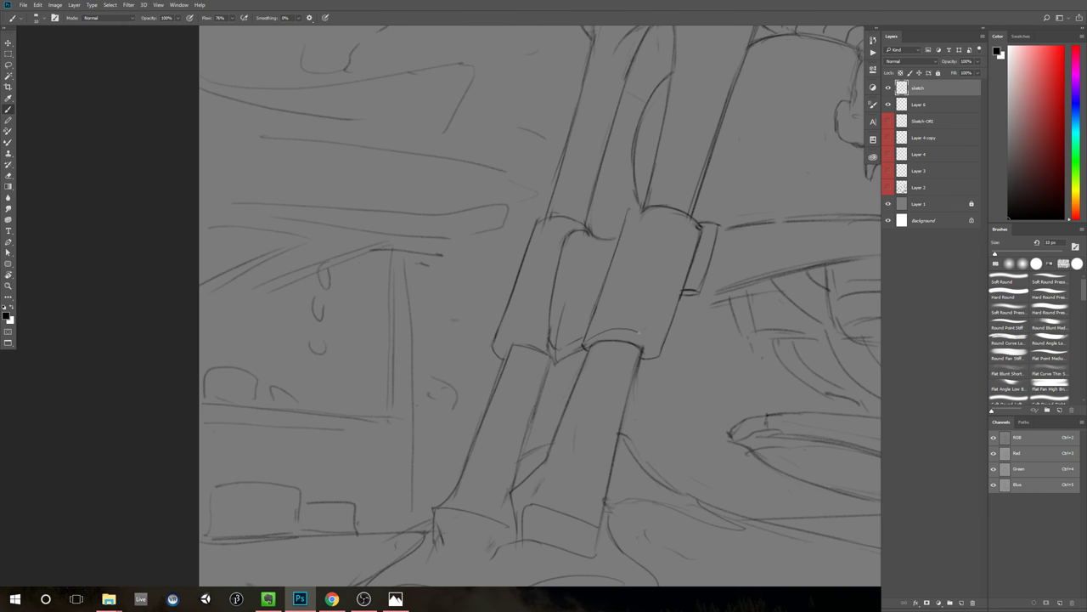
Step: Examine the full sketch as a whole, checking the overall pose and the cleaned-up shafts
mouse_move(687, 376)
left_mouse_down()
mouse_move(626, 417)
mouse_move(692, 356)
left_mouse_up()
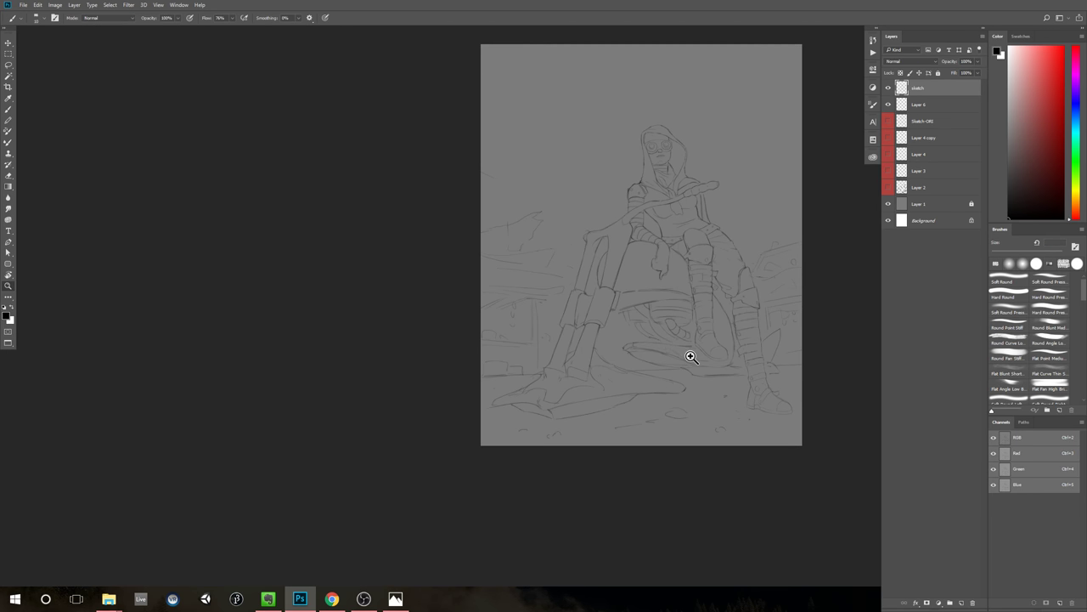
key("b")
left_click_drag(742, 305, 780, 250)
scroll(780, 249, "down", 1)
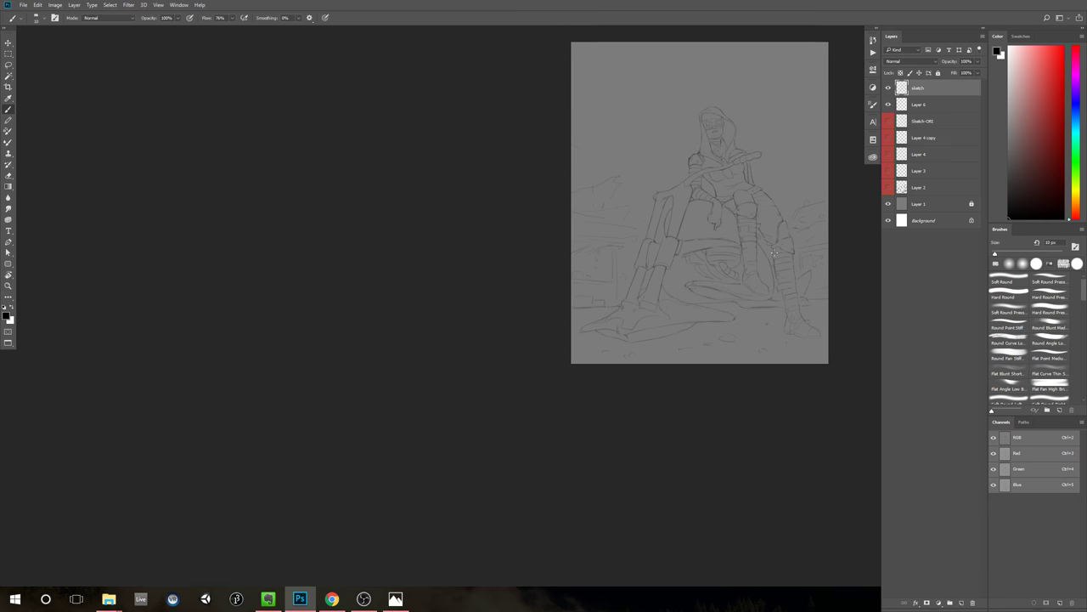
left_click_drag(698, 261, 741, 251)
left_click_drag(706, 258, 747, 288)
left_click_drag(727, 273, 709, 286)
key("b")
left_click_drag(797, 286, 543, 361)
key("z")
scroll(746, 276, "down", 2)
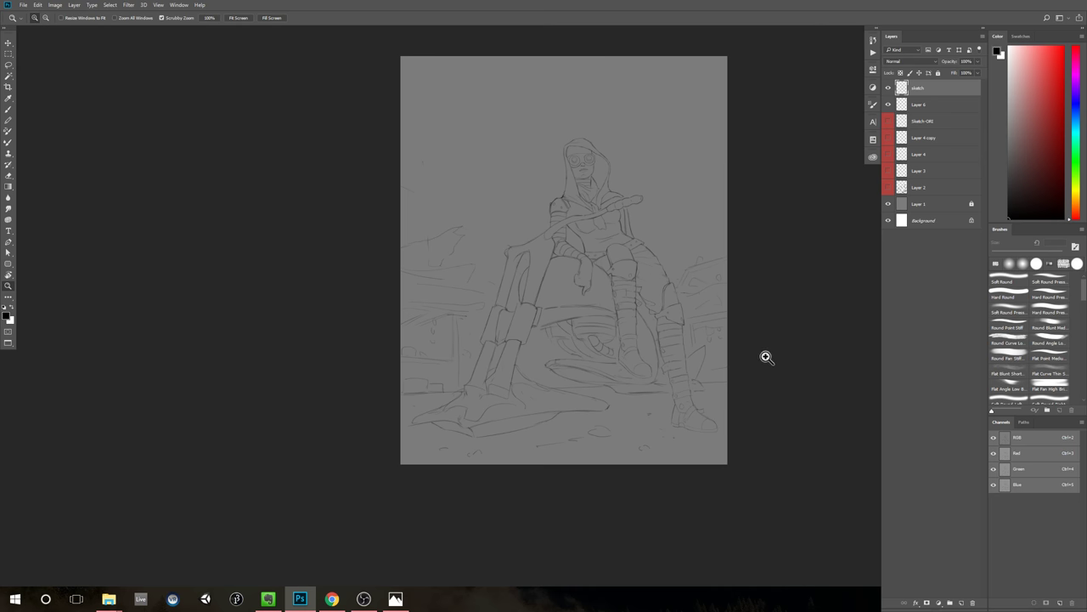
Step: Flip the canvas horizontally to check the drawing mirrored
left_click(55, 5)
mouse_move(94, 82)
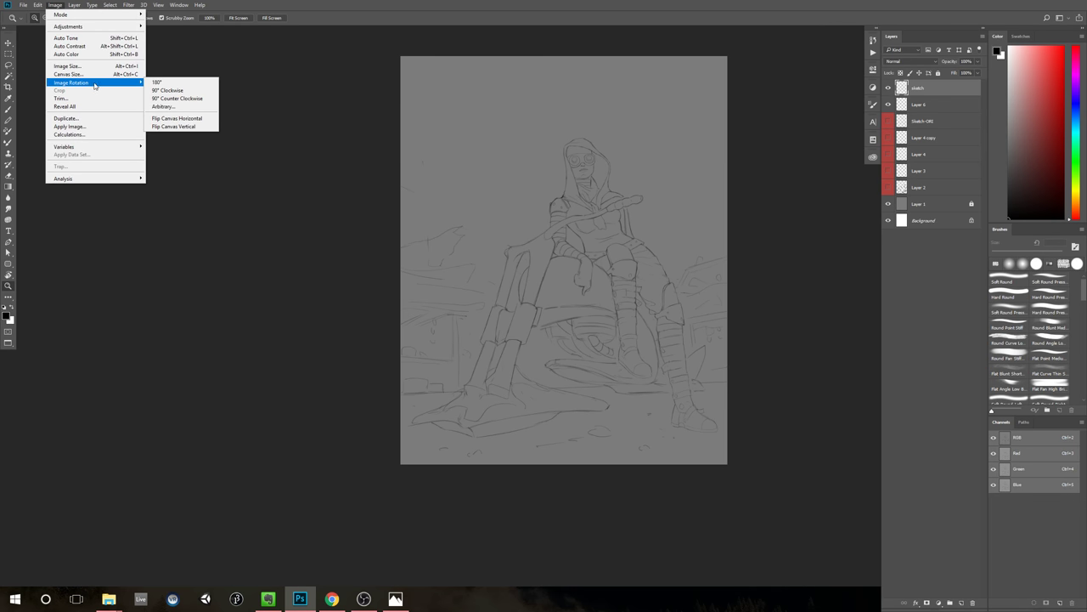
left_click(183, 119)
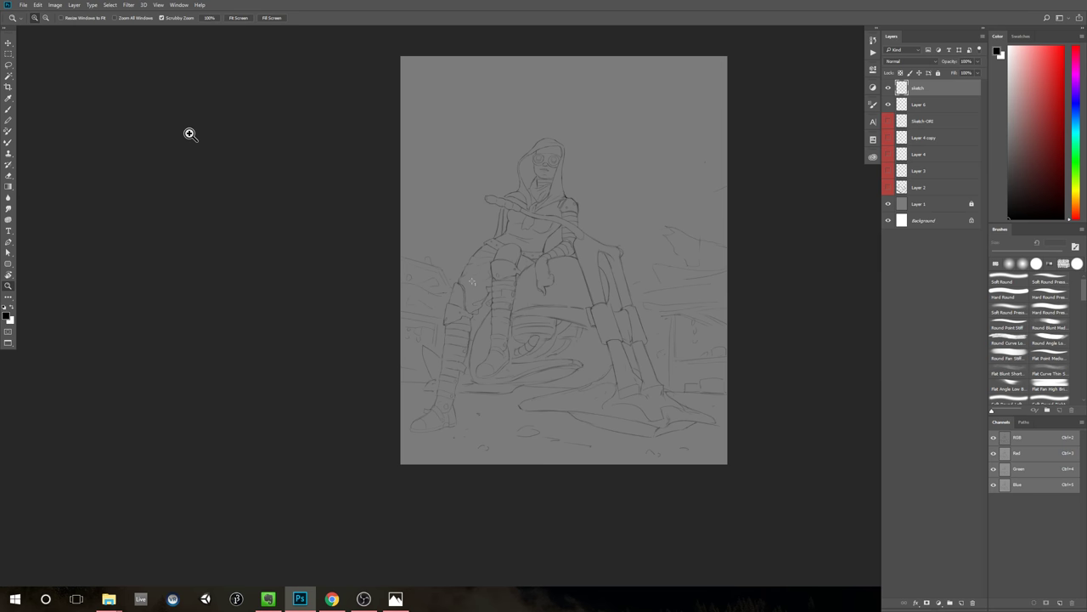
Step: Erase the stray line at the upper corner of the hood opening and redraw the inner rim with the Brush
left_click_drag(747, 151, 762, 151)
left_click_drag(506, 153, 541, 146)
left_click_drag(515, 163, 571, 180)
scroll(570, 180, "up", 3)
key("e")
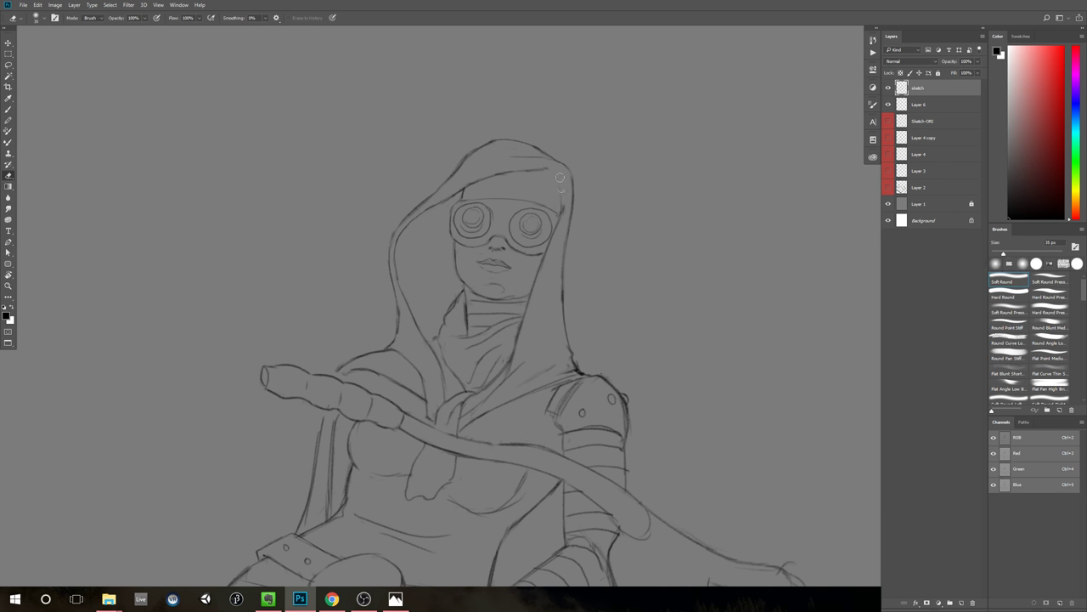
key("b")
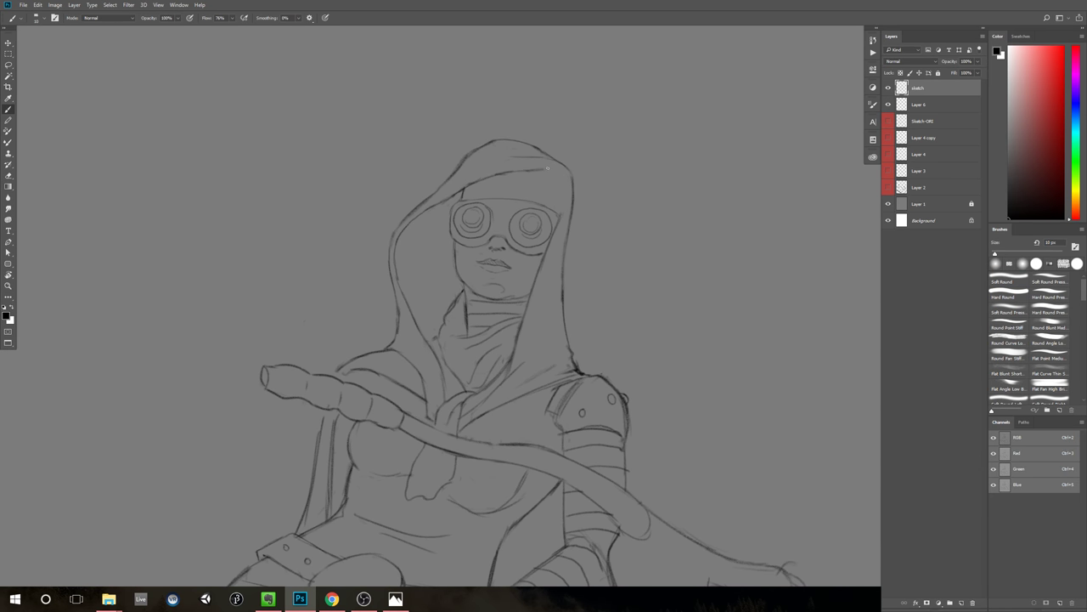
mouse_move(608, 267)
left_mouse_down()
mouse_move(463, 430)
mouse_move(643, 251)
left_mouse_up()
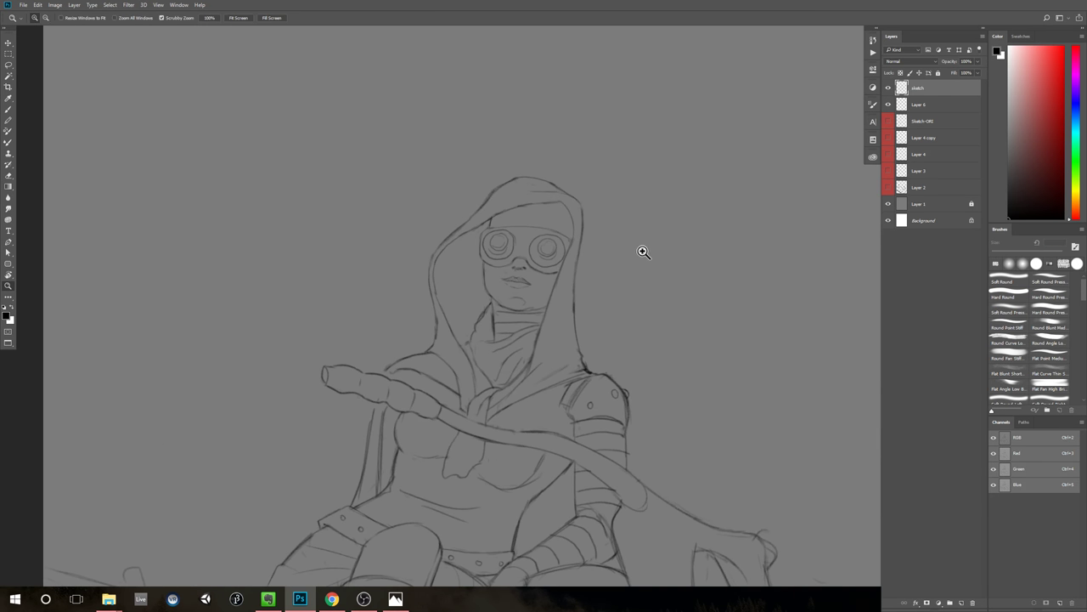
Step: Touch up the hood's inner rim beside the goggles, alternating between Eraser and Brush
key("e")
key("b")
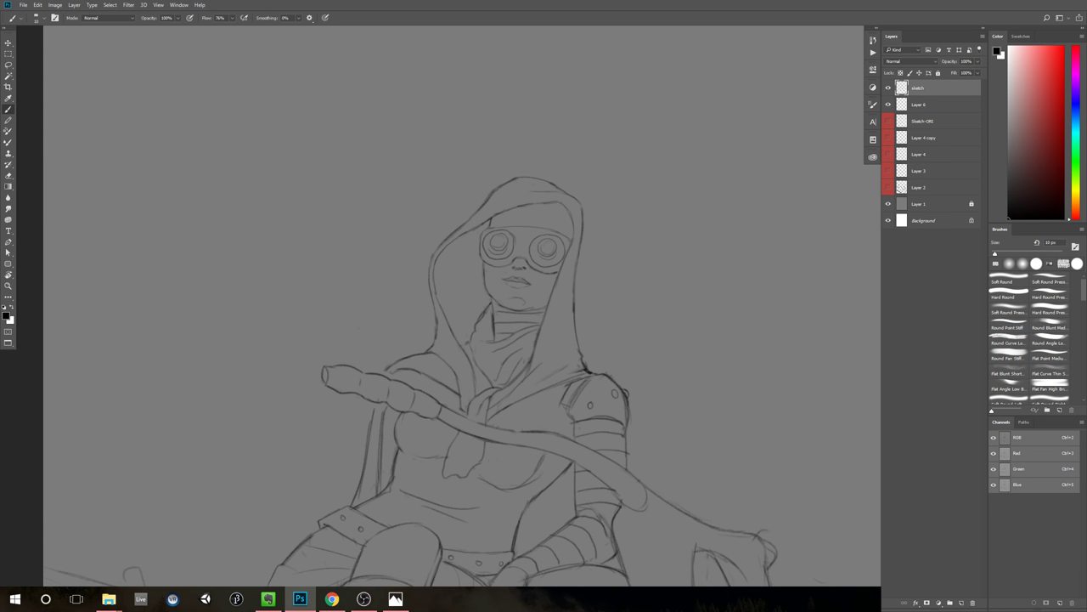
key("e")
key("b")
mouse_move(565, 203)
left_mouse_down()
mouse_move(549, 203)
mouse_move(569, 208)
left_mouse_up()
key("e")
key("b")
Step: Review the whole mirrored figure and flip the canvas horizontally back to its original orientation
left_click_drag(622, 316, 590, 327)
left_click_drag(636, 342, 583, 196)
left_click_drag(580, 211, 559, 221)
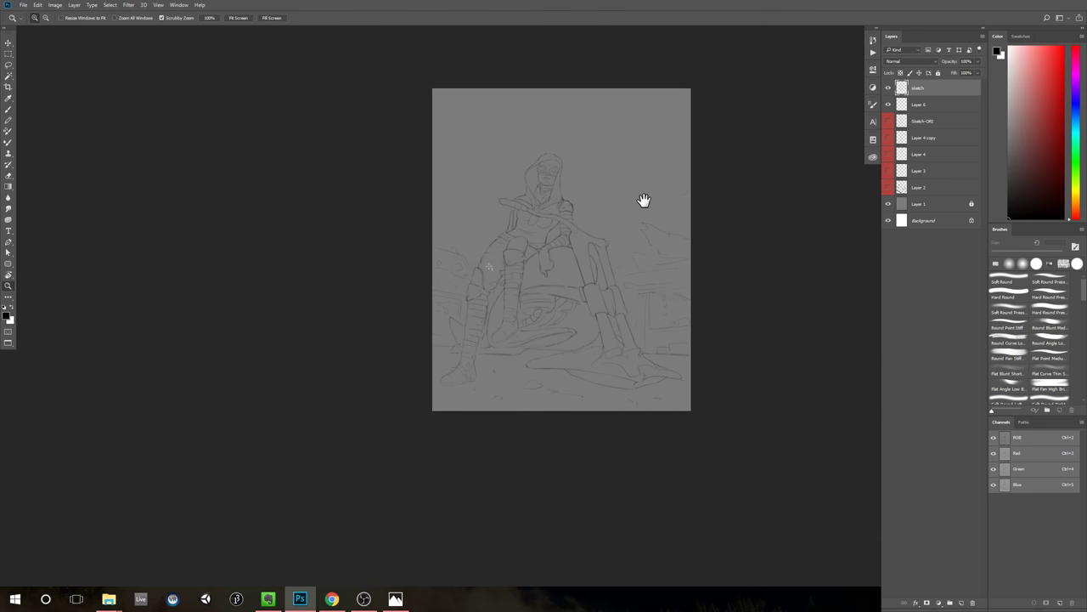
scroll(636, 202, "up", 2)
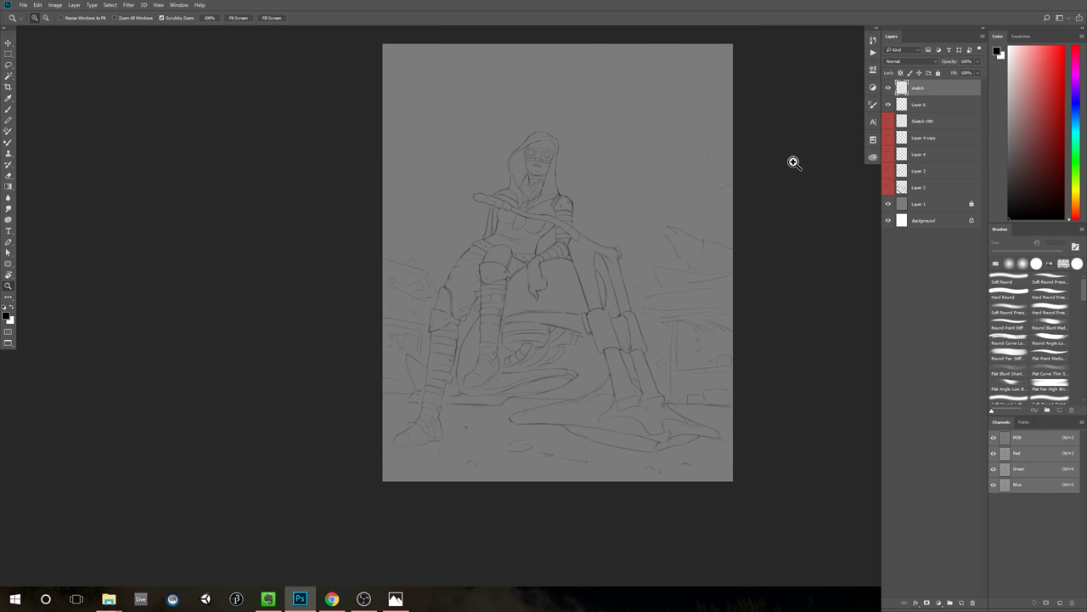
left_click(91, 4)
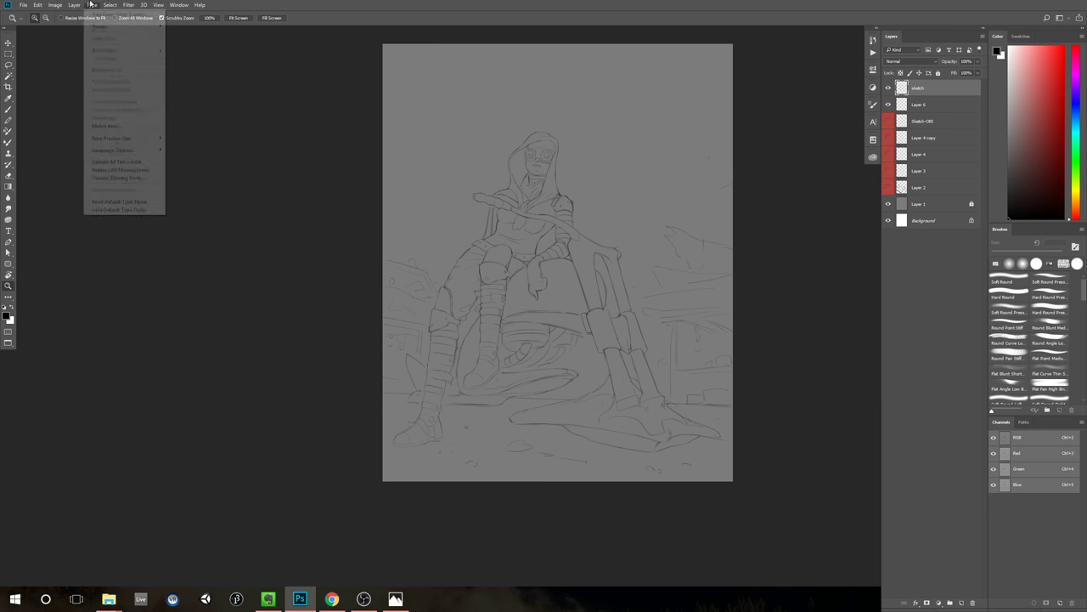
mouse_move(54, 4)
mouse_move(102, 80)
left_click(195, 119)
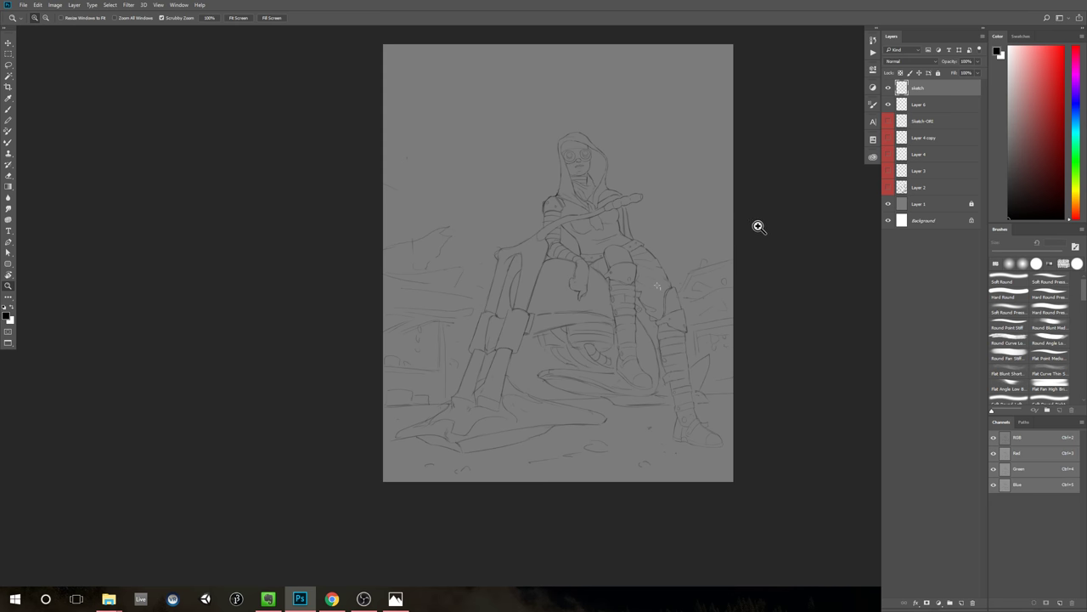
Step: Lasso the boot of the leg resting on the rock, enlarge it slightly with Free Transform, and deselect it
left_click_drag(801, 202, 720, 225)
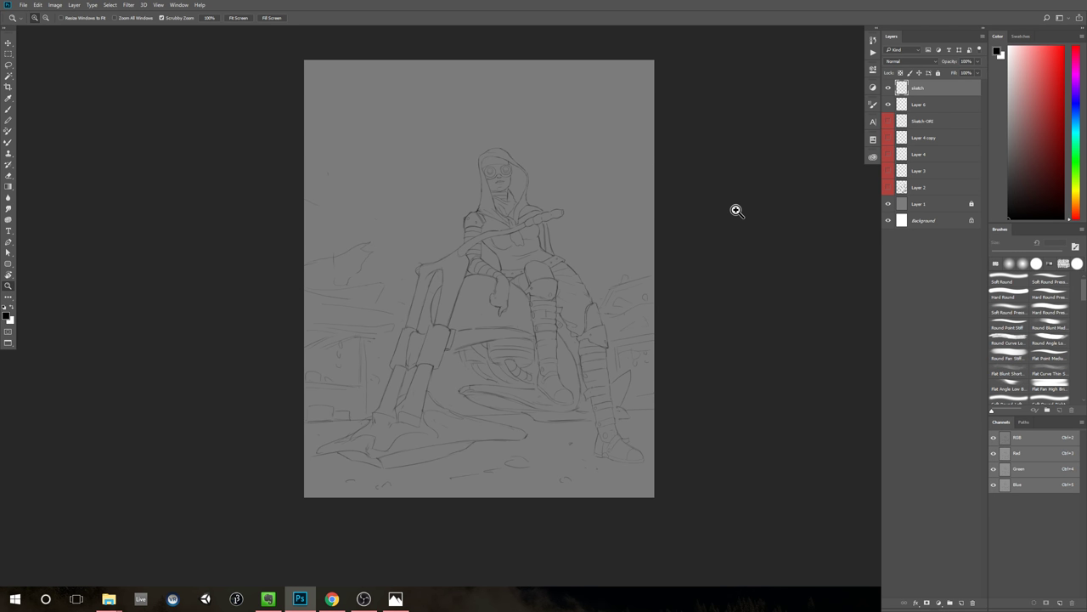
left_click_drag(578, 364, 607, 393)
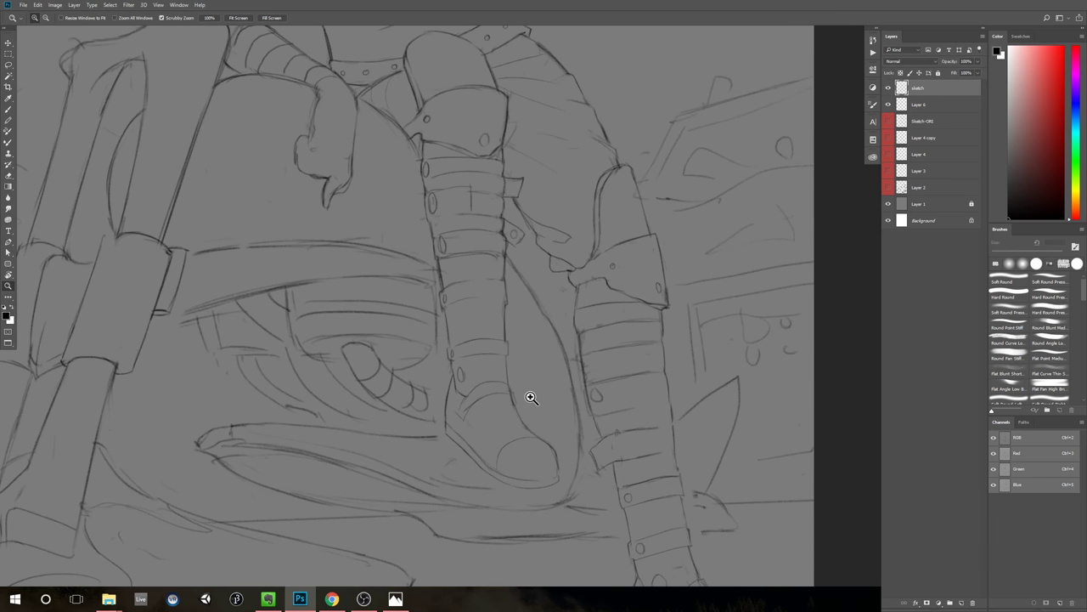
key("l")
mouse_move(521, 368)
left_mouse_down()
mouse_move(460, 366)
mouse_move(442, 378)
mouse_move(444, 438)
mouse_move(483, 477)
mouse_move(524, 497)
mouse_move(560, 491)
mouse_move(564, 402)
left_mouse_up()
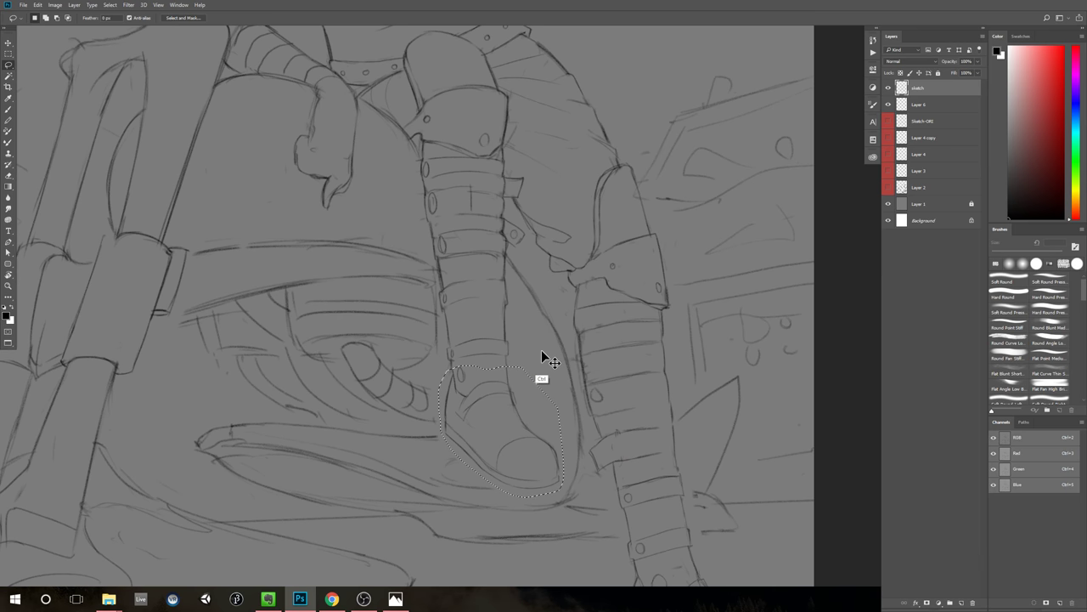
key("ctrl+t")
mouse_move(495, 428)
left_mouse_down()
mouse_move(461, 381)
mouse_move(534, 398)
mouse_move(499, 430)
left_mouse_up()
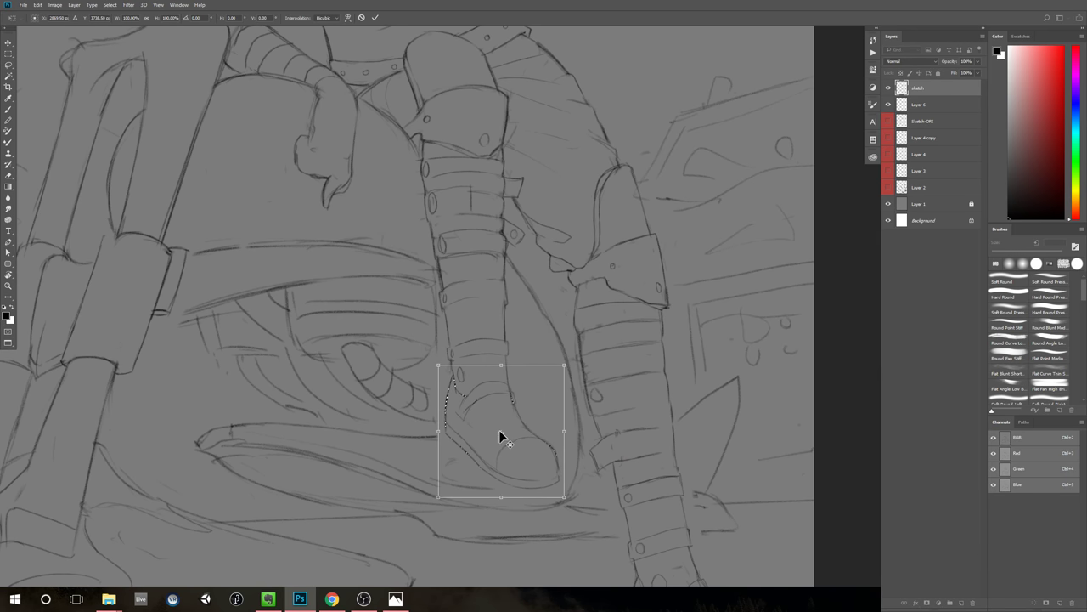
left_click_drag(564, 497, 573, 507)
key("Return")
key("ctrl+d")
Step: Erase the mismatched outline where the enlarged boot meets the wrapped shin and redraw the ankle line with the Brush
left_click_drag(734, 397, 658, 256)
left_click(679, 285, "alt")
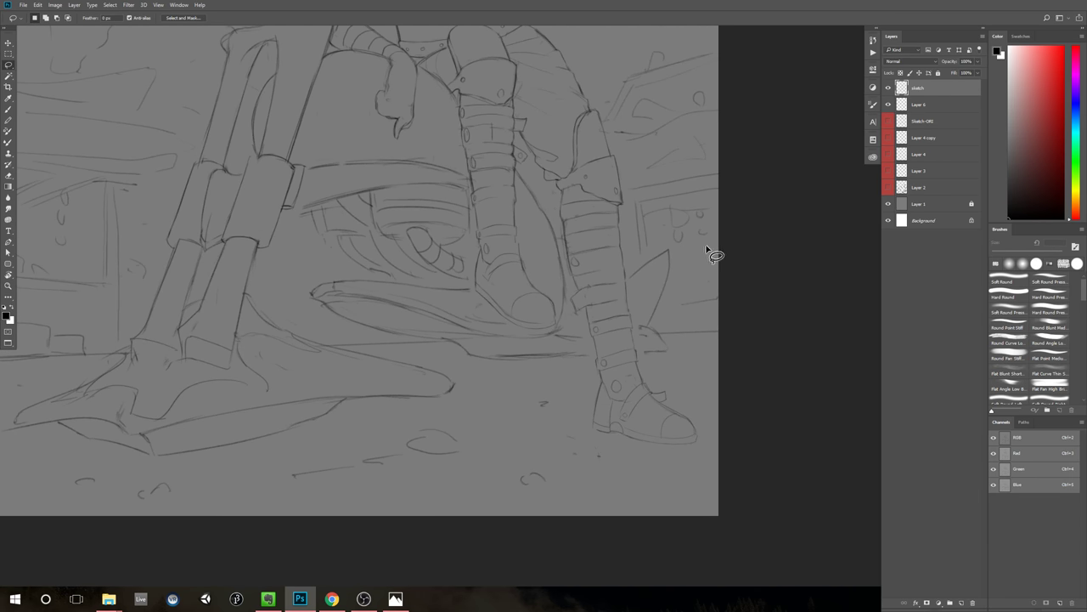
left_click(581, 325)
key("b")
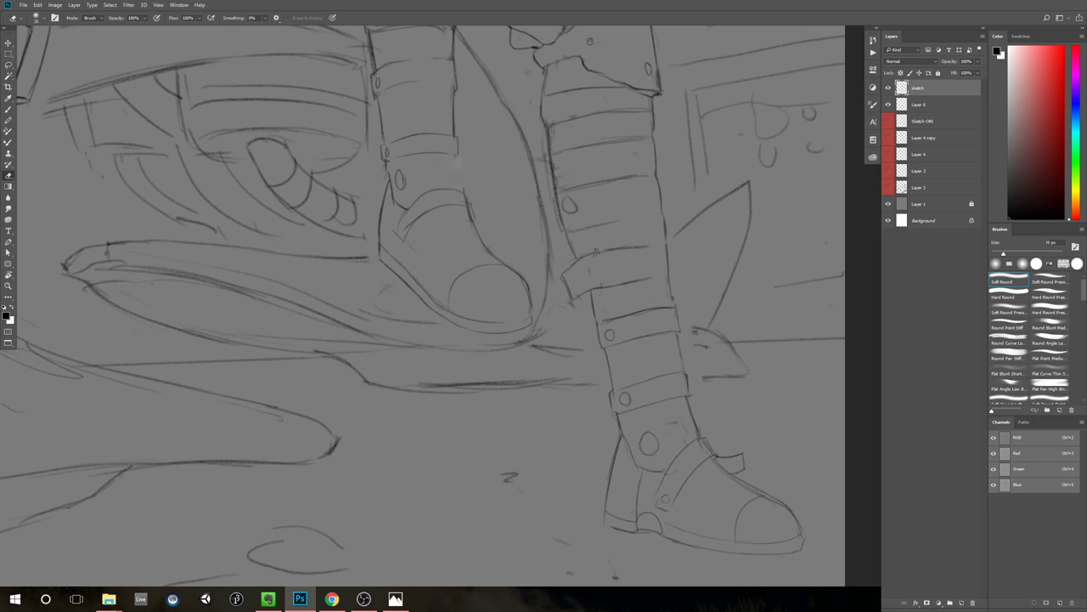
key("b")
Step: Examine the torso, thighs and legs up close and the full figure from a distance for lines that need correction
key("z")
left_click_drag(580, 260, 527, 263)
mouse_move(564, 269)
left_mouse_down()
mouse_move(555, 320)
mouse_move(537, 304)
mouse_move(541, 345)
mouse_move(547, 321)
left_mouse_up()
key("ctrl+space")
left_click_drag(725, 326, 796, 346)
key("b")
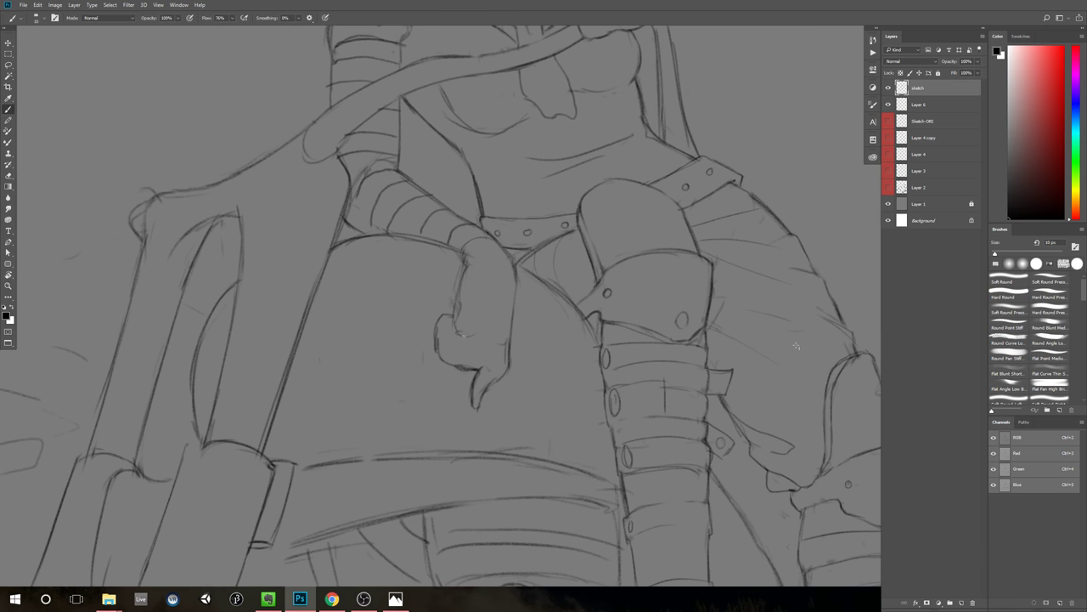
key("ctrl+space")
mouse_move(588, 345)
left_mouse_down()
mouse_move(547, 357)
mouse_move(540, 332)
mouse_move(554, 323)
left_mouse_up()
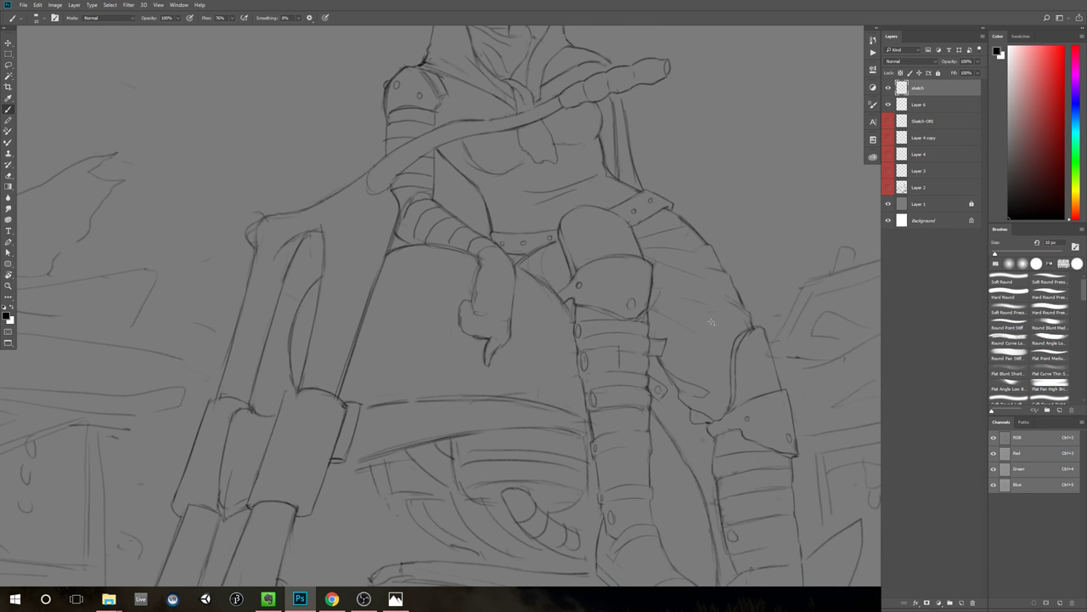
key("e")
key("b")
scroll(711, 314, "down", 3)
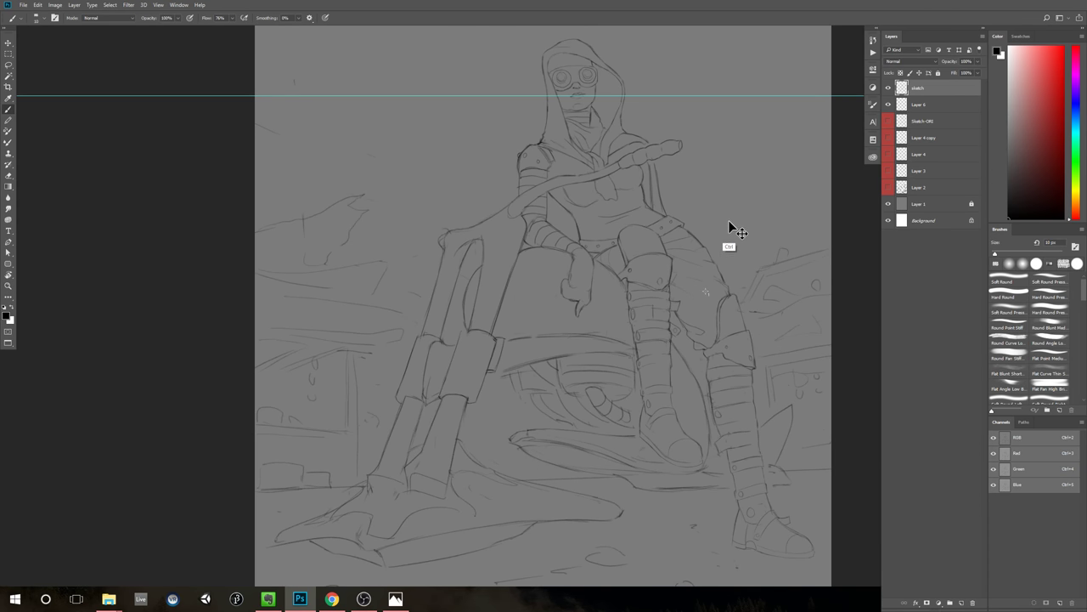
left_click_drag(763, 149, 716, 169)
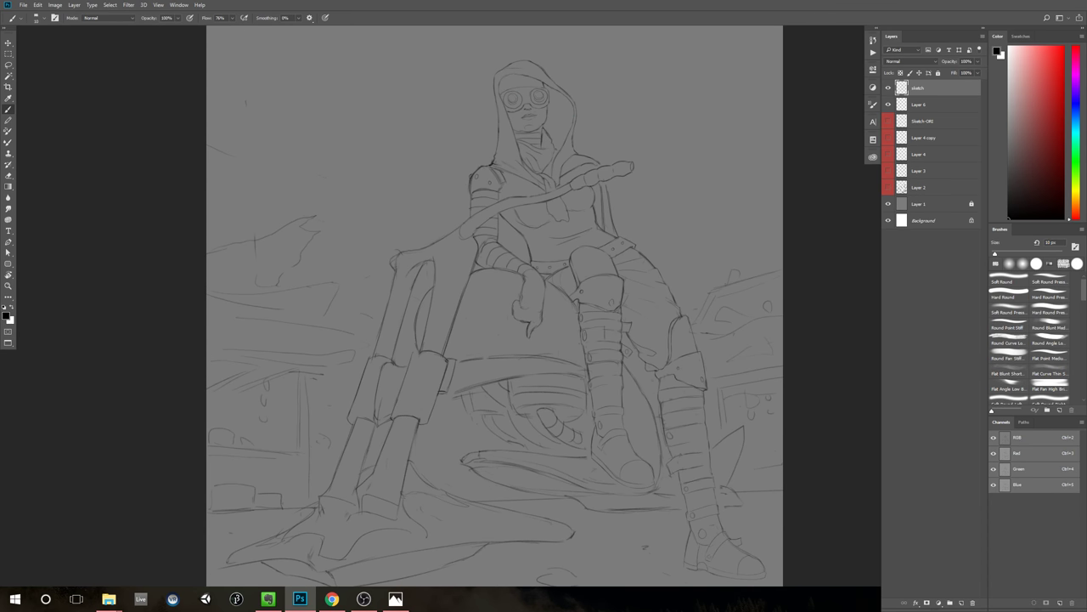
left_click_drag(663, 228, 677, 215)
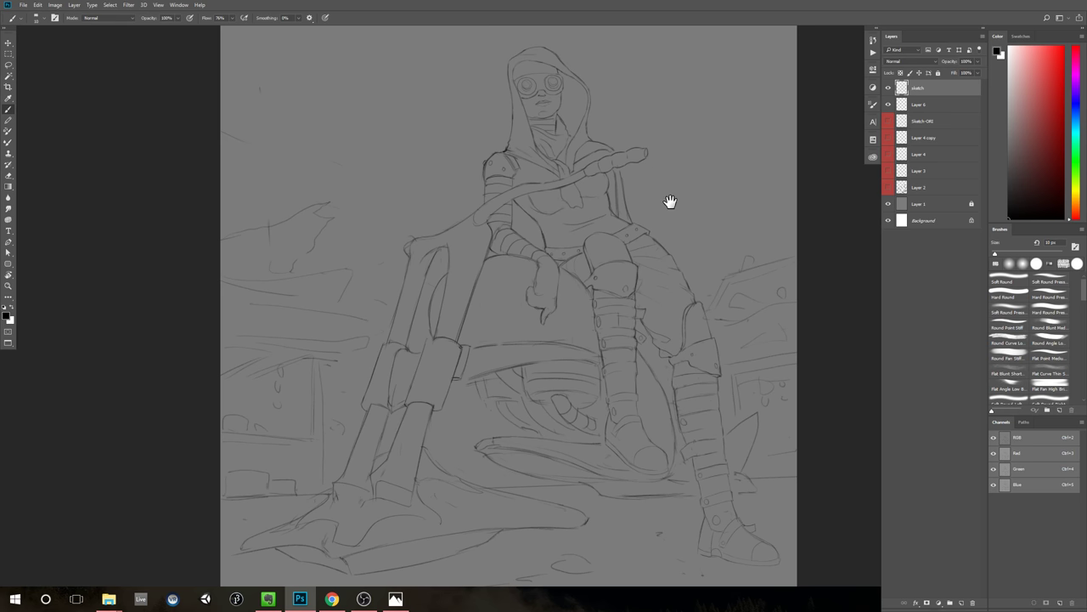
Step: Erase the stray line across the knuckles of the hand hanging over the rock
left_click_drag(671, 201, 667, 234)
left_click_drag(549, 328, 581, 275)
left_click(581, 276, "ctrl")
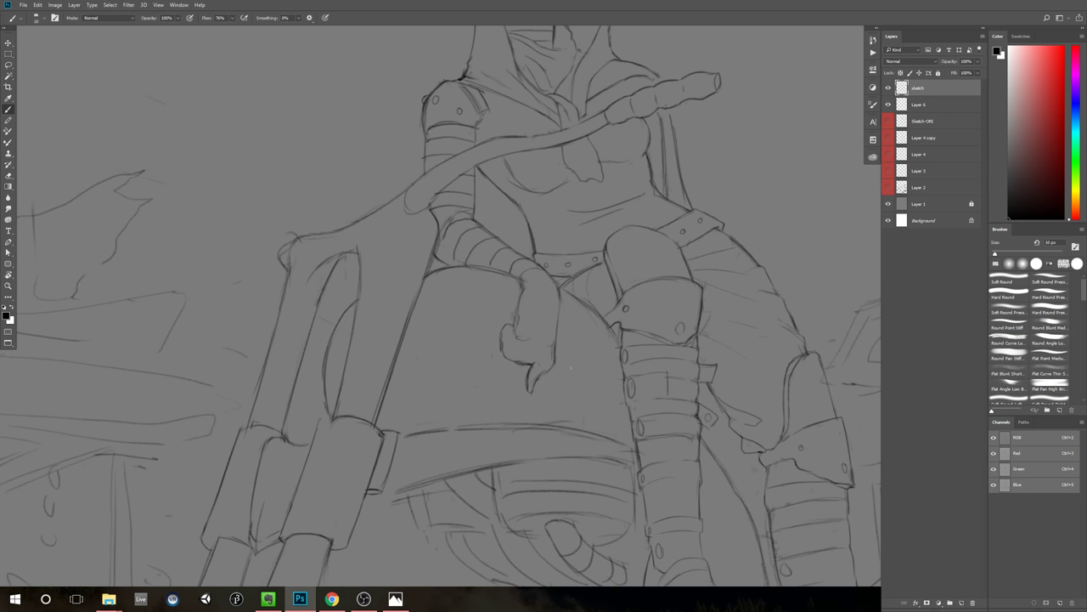
left_click_drag(592, 344, 482, 263)
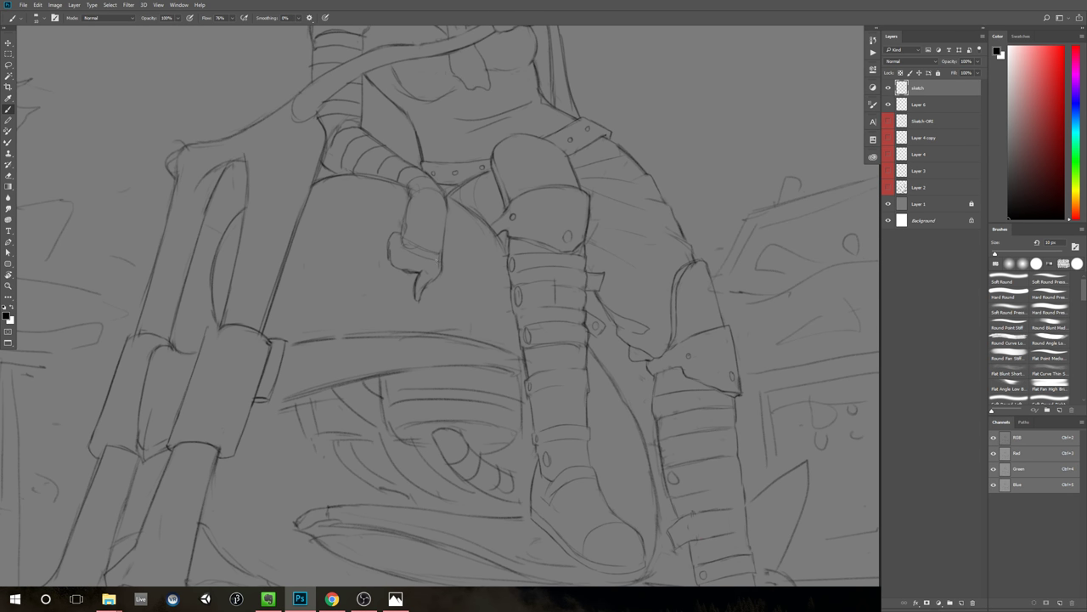
key("e")
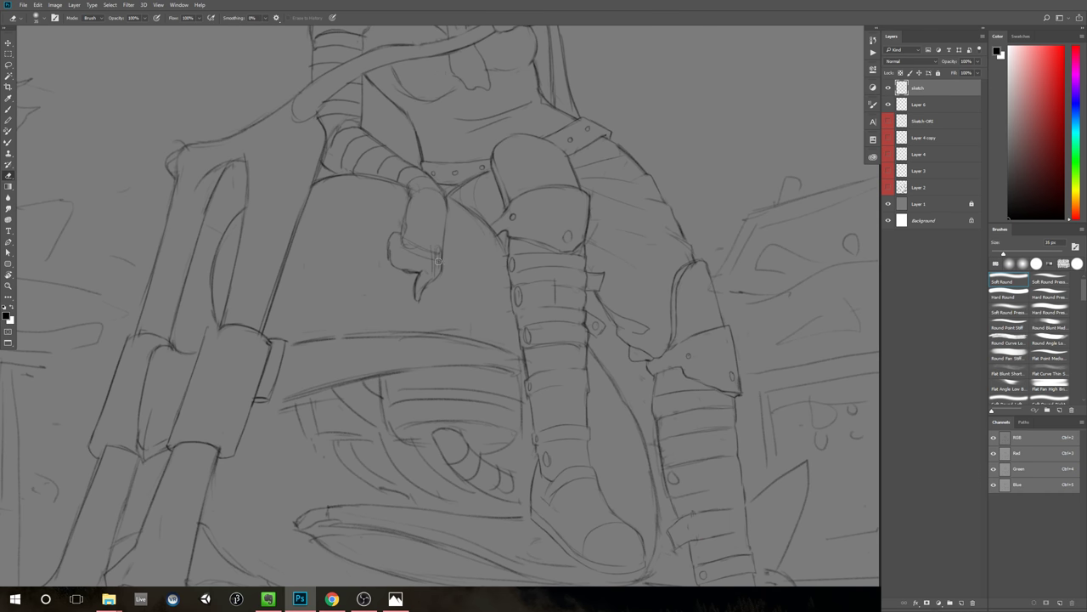
left_click_drag(439, 249, 433, 270)
key("b")
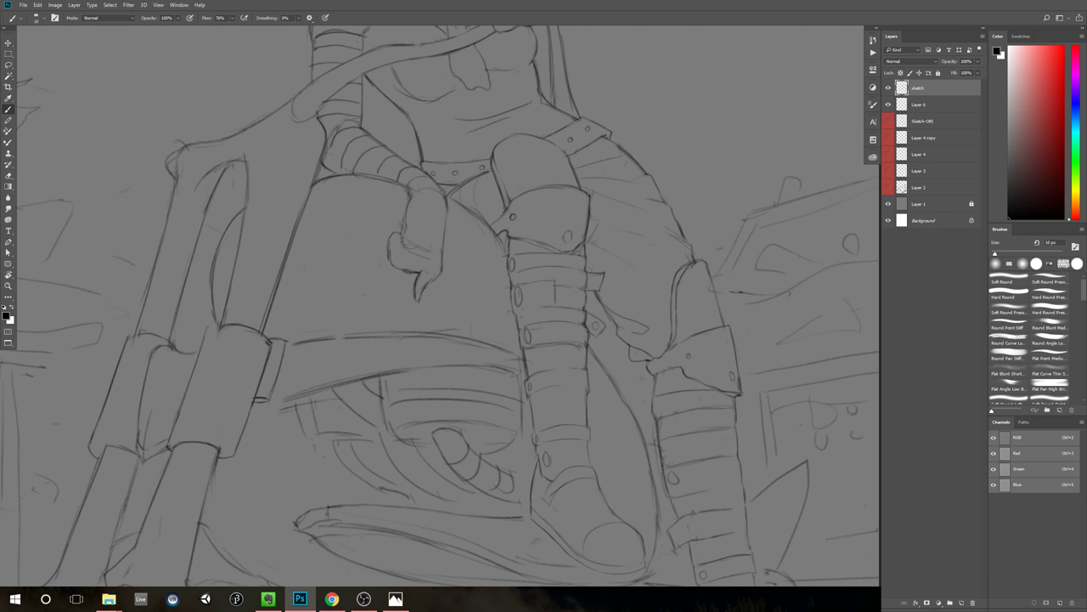
Step: Erase the rough inner lines between the thumb and the back of the hanging hand with the Eraser
key("ctrl+space")
left_click_drag(563, 301, 349, 410)
key("ctrl+space")
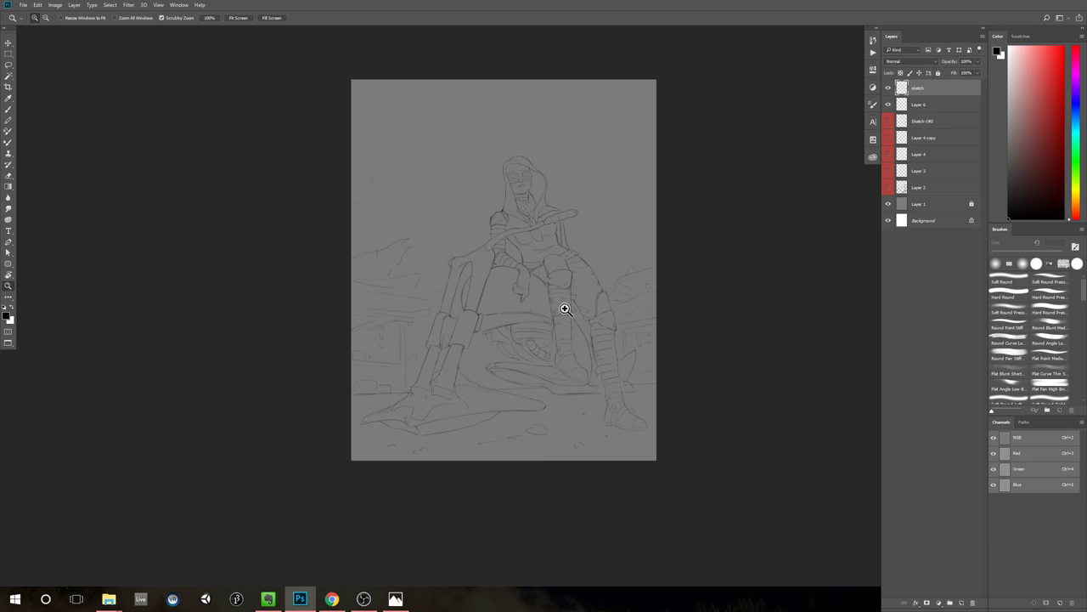
mouse_move(541, 289)
left_mouse_down()
mouse_move(593, 284)
mouse_move(554, 293)
mouse_move(583, 291)
left_mouse_up()
key("b")
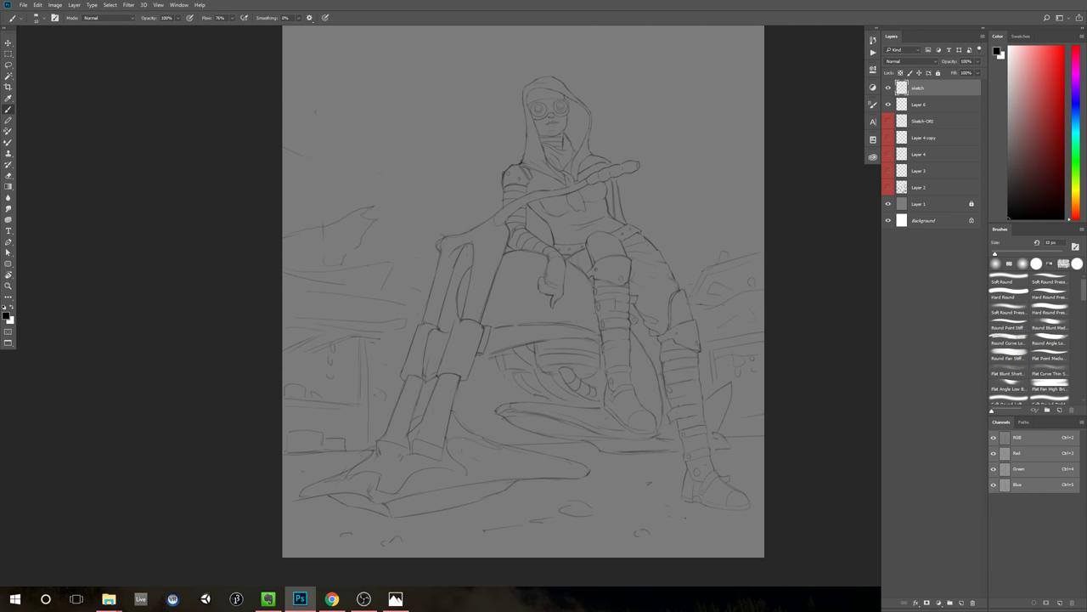
scroll(572, 262, "up", 5)
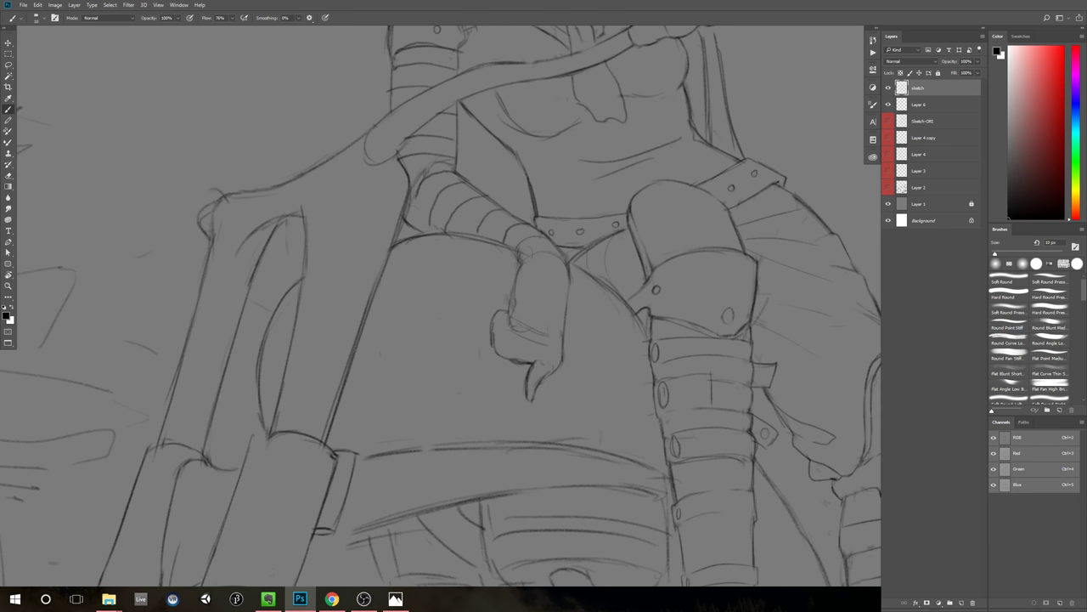
mouse_move(514, 325)
left_mouse_down()
mouse_move(549, 345)
mouse_move(535, 339)
mouse_move(545, 333)
left_mouse_up()
key("e")
key("b")
key("e")
left_click_drag(512, 309, 518, 332)
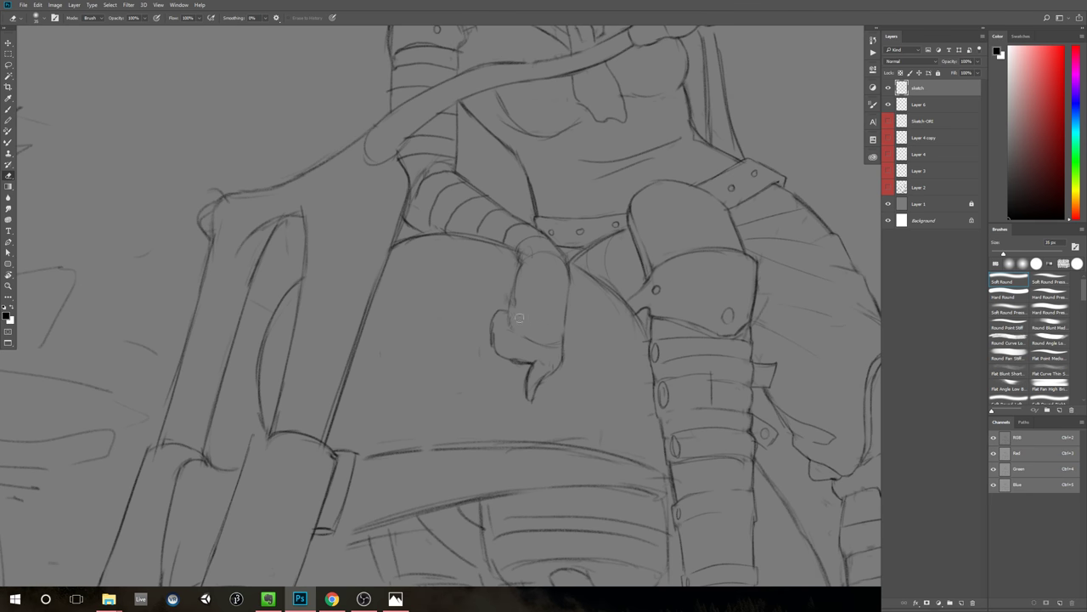
Step: Replace the pointed finger with a jointed finger nearest the leg, marking its knuckle, middle joint and tip as small ovals
key("b")
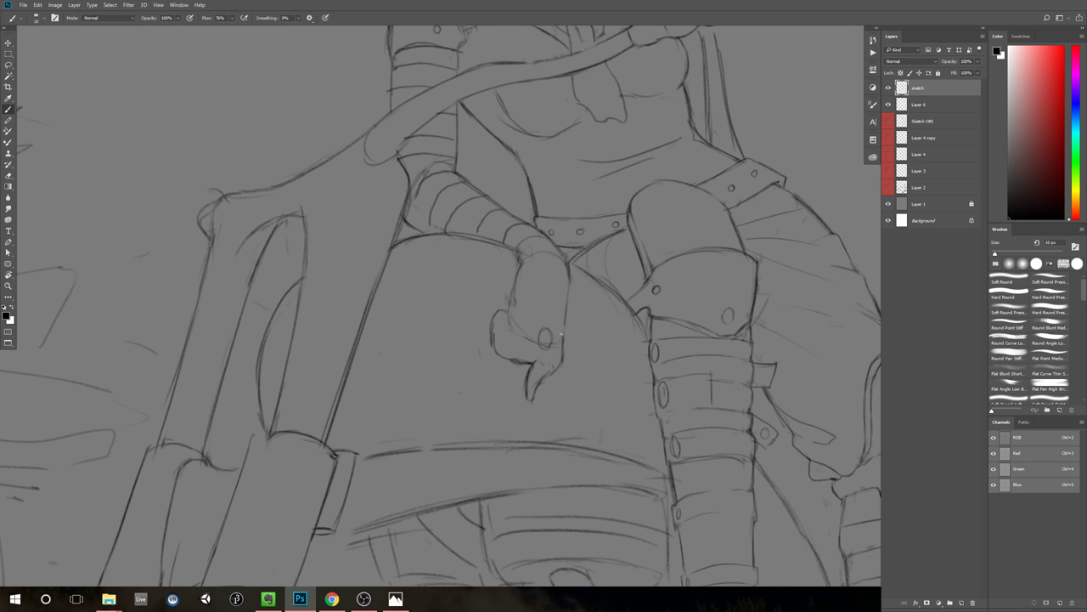
mouse_move(561, 333)
left_mouse_down()
mouse_move(557, 342)
mouse_move(563, 332)
left_mouse_up()
left_click_drag(567, 304, 565, 333)
mouse_move(597, 375)
left_mouse_down()
mouse_move(556, 403)
mouse_move(600, 378)
left_mouse_up()
key("e")
mouse_move(559, 345)
left_mouse_down()
mouse_move(537, 373)
mouse_move(525, 366)
mouse_move(559, 369)
left_mouse_up()
key("b")
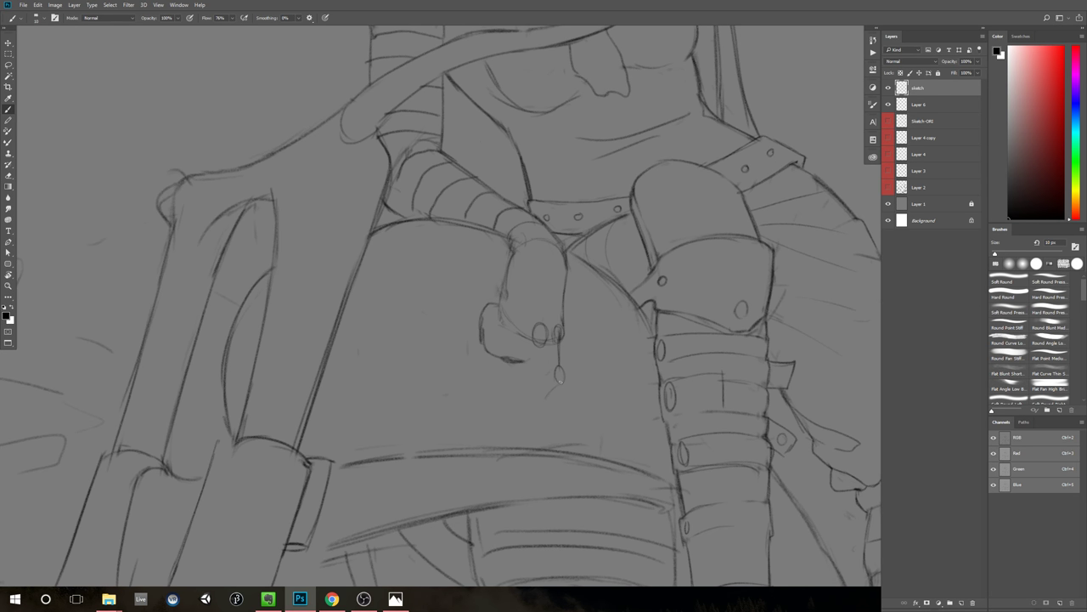
left_click_drag(540, 393, 535, 397)
scroll(587, 382, "down", 5)
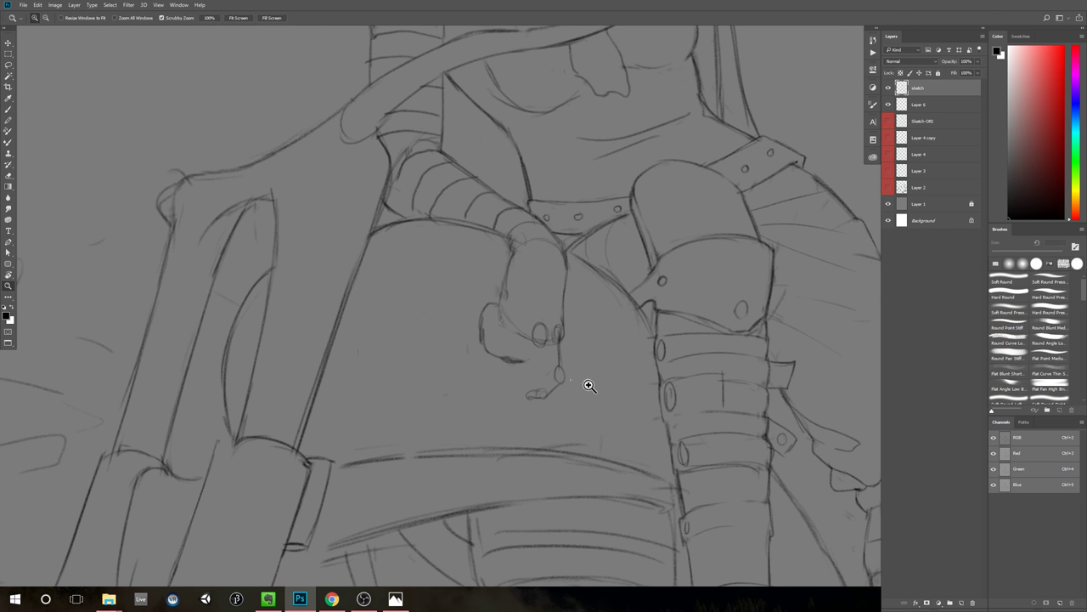
Step: Sketch the second finger from its knuckle down to an oval joint and a curled fingertip
scroll(622, 387, "up", 5)
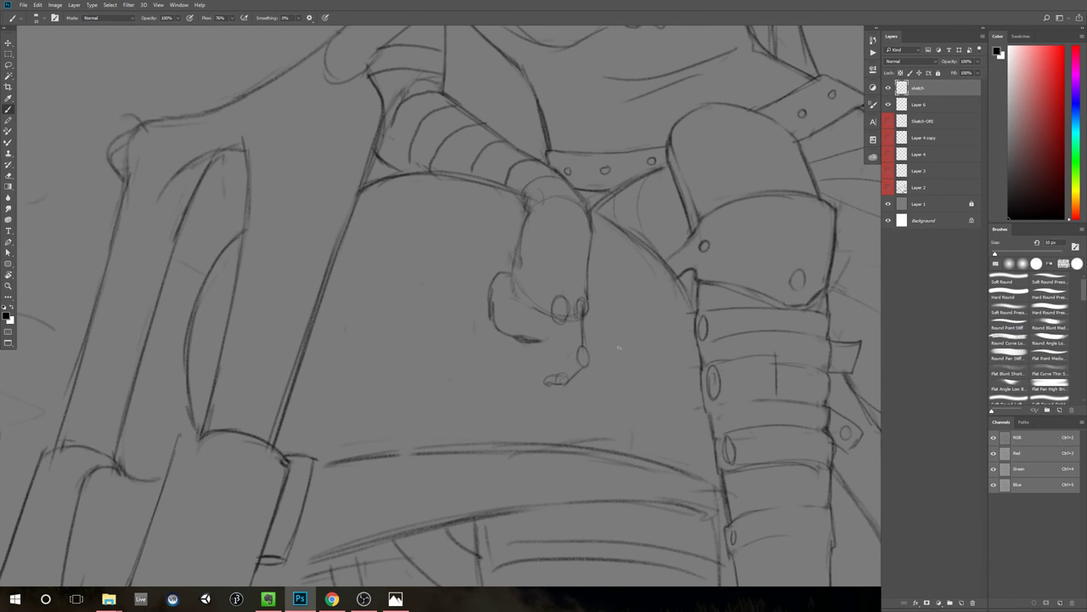
left_click_drag(563, 316, 561, 347)
key("ctrl+z")
left_click_drag(538, 347, 531, 355)
mouse_move(563, 319)
left_mouse_down()
mouse_move(558, 360)
mouse_move(585, 343)
mouse_move(582, 316)
mouse_move(586, 351)
left_mouse_up()
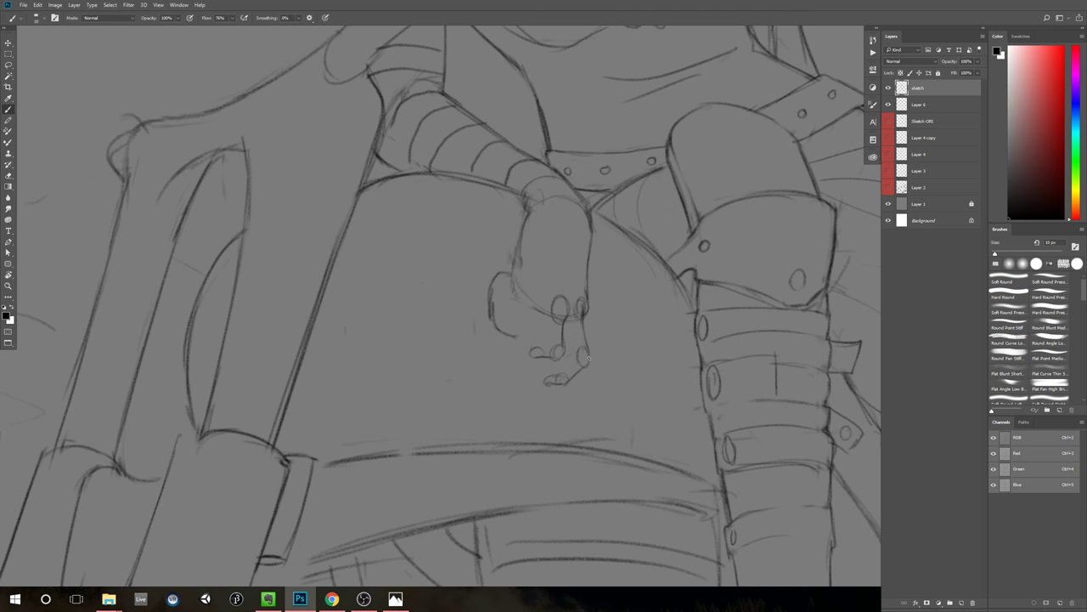
left_click_drag(695, 320, 616, 295)
left_click_drag(615, 297, 613, 280)
left_click_drag(585, 290, 605, 287)
key("b")
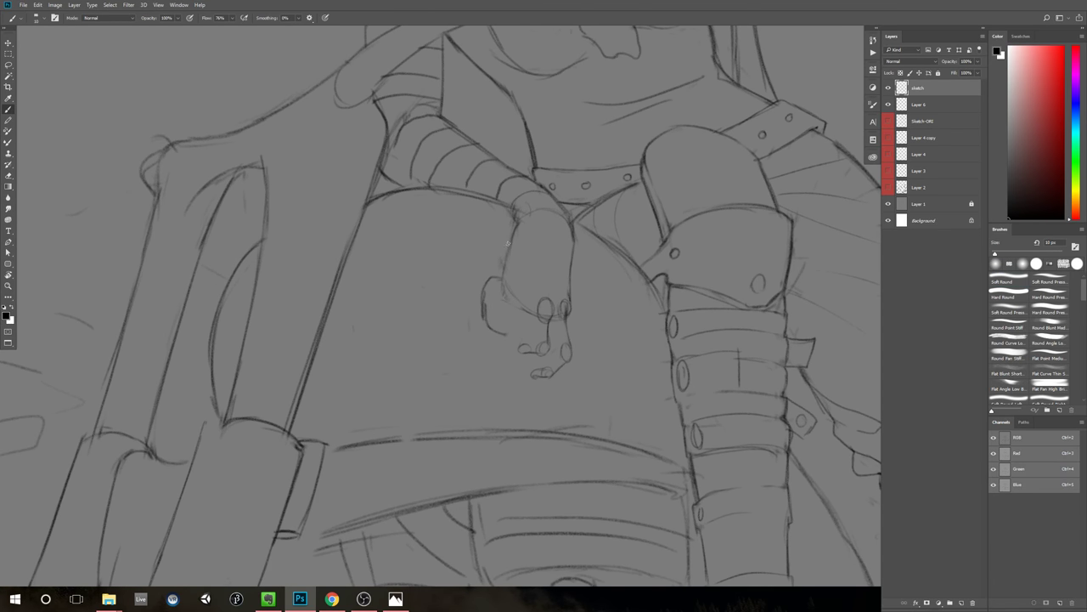
Step: Rework the thumb-side edge of the hand and add oval knuckles for the two remaining fingers
left_click_drag(508, 281, 514, 226)
key("e")
key("b")
mouse_move(518, 302)
left_mouse_down()
mouse_move(525, 317)
mouse_move(533, 311)
left_mouse_up()
left_click_drag(520, 292, 527, 313)
key("z")
key("ctrl+0")
left_click(570, 356)
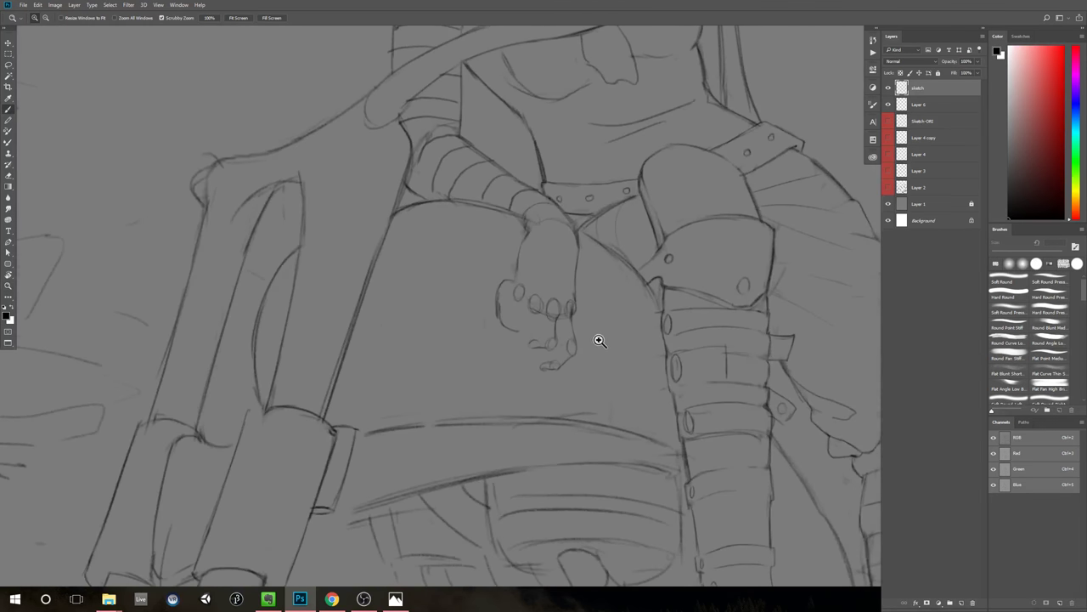
key("b")
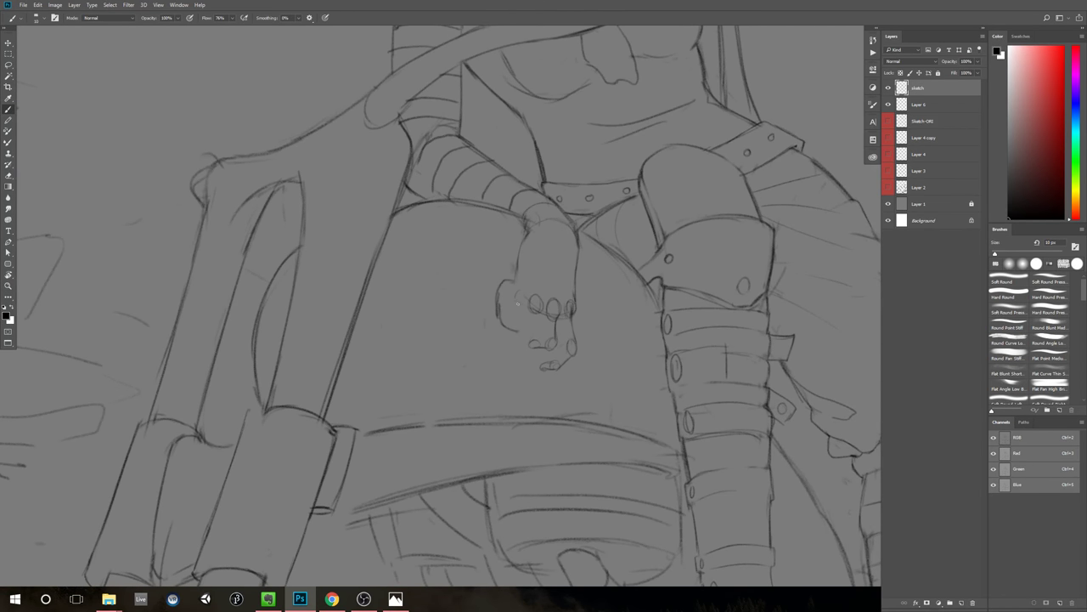
left_click_drag(516, 301, 524, 291)
Step: Erase the old thumb outline and the lower thumb-side edge of the hand
key("e")
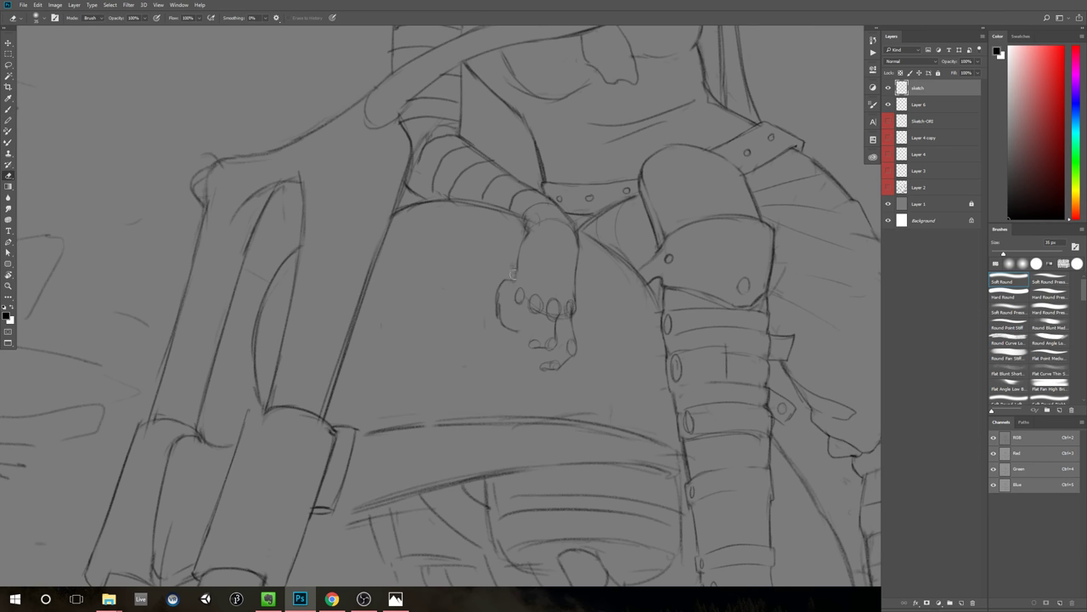
mouse_move(501, 294)
left_mouse_down()
mouse_move(517, 326)
mouse_move(495, 319)
mouse_move(518, 334)
left_mouse_up()
key("z")
mouse_move(621, 329)
left_mouse_down()
mouse_move(569, 360)
mouse_move(564, 375)
left_mouse_up()
left_click(599, 348)
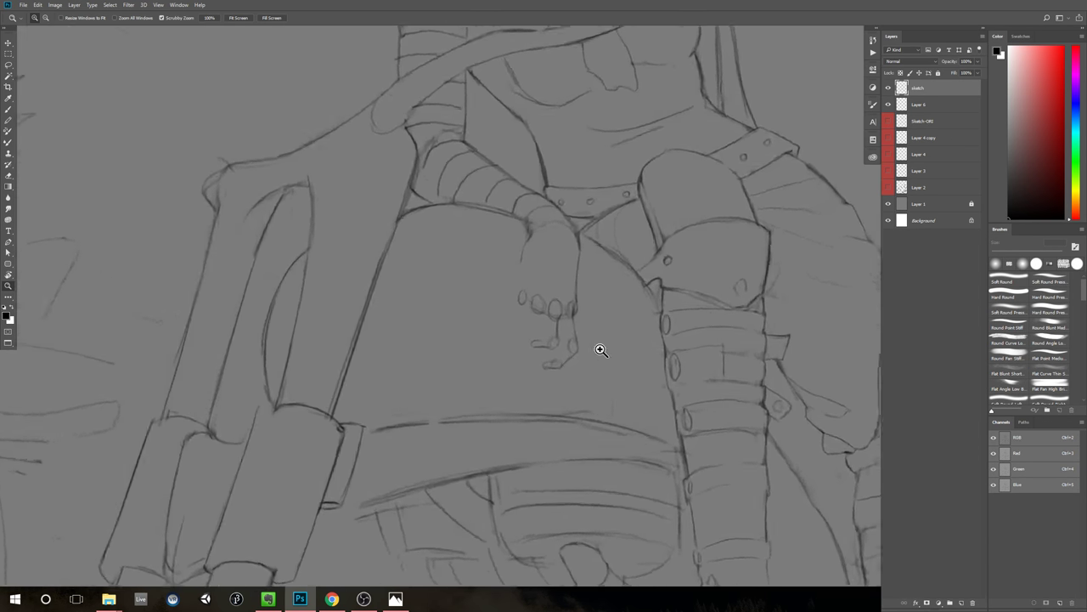
key("b")
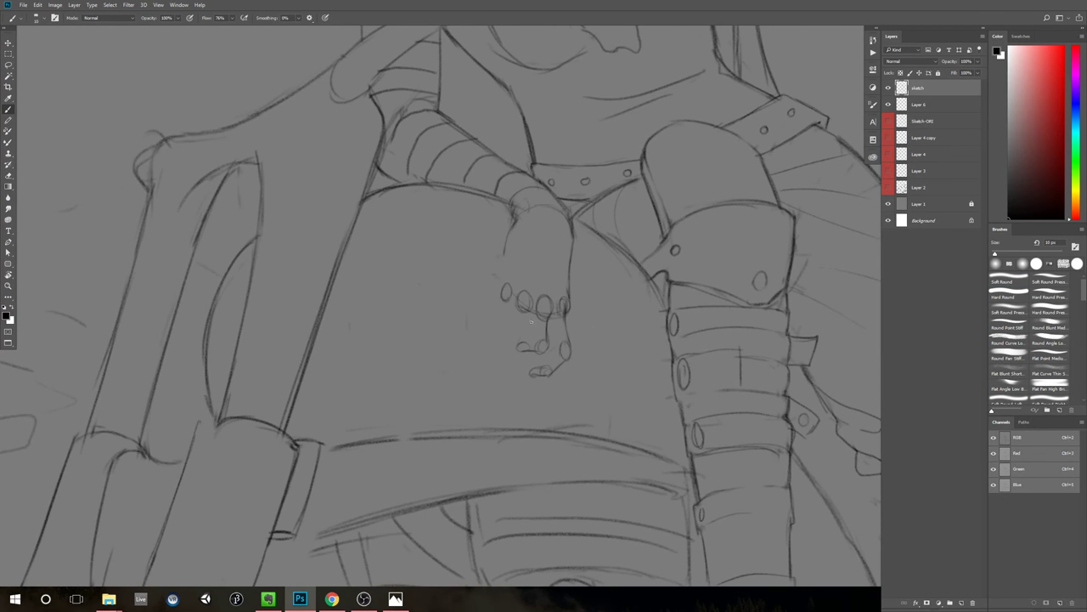
Step: Draw the third finger with its oval joint and reposition the fourth finger's joint lower beside it
left_click_drag(528, 310, 527, 338)
left_click_drag(528, 309, 525, 338)
key("e")
key("b")
mouse_move(506, 298)
left_mouse_down()
mouse_move(506, 288)
mouse_move(512, 307)
mouse_move(515, 286)
mouse_move(504, 336)
mouse_move(517, 308)
left_mouse_up()
key("e")
key("b")
key("e")
key("b")
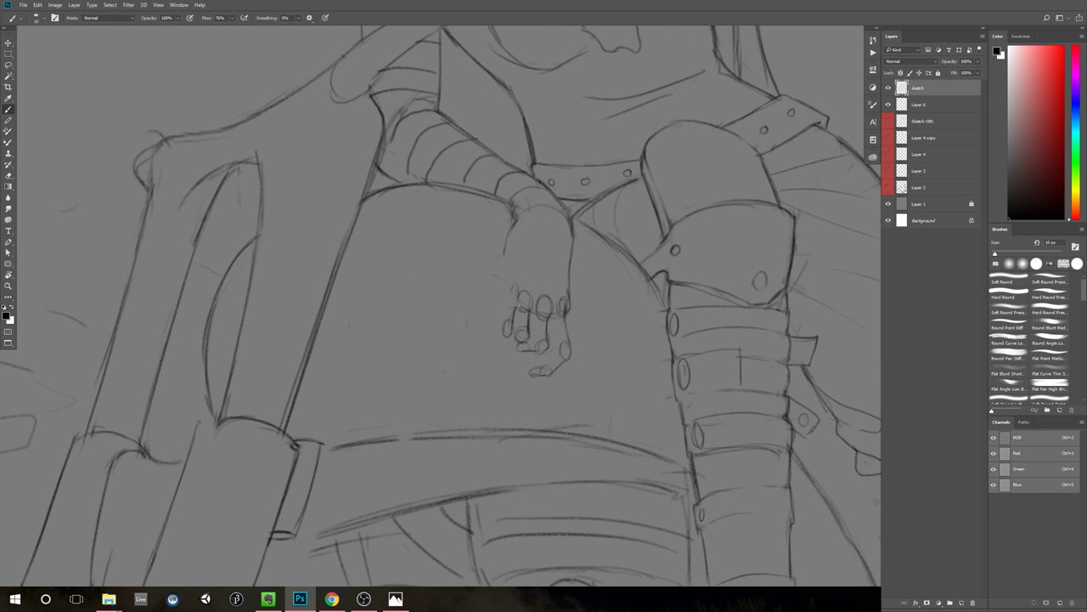
Step: Build up the contours around the finger joints so the fingers of the hanging hand gain thickness
mouse_move(624, 322)
left_mouse_down()
mouse_move(594, 359)
mouse_move(642, 339)
mouse_move(577, 289)
mouse_move(595, 331)
mouse_move(588, 320)
mouse_move(575, 337)
mouse_move(571, 343)
left_mouse_up()
key("b")
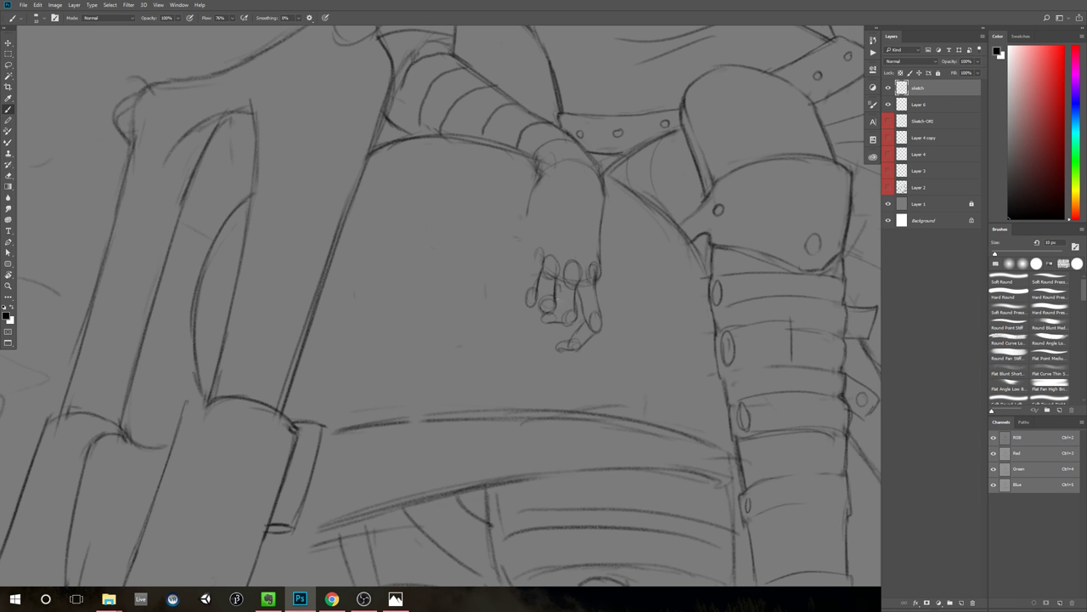
left_click_drag(555, 285, 559, 316)
key("ctrl+space")
left_click_drag(683, 303, 650, 333)
key("ctrl+space")
mouse_move(648, 332)
left_mouse_down()
mouse_move(638, 345)
mouse_move(660, 338)
left_mouse_up()
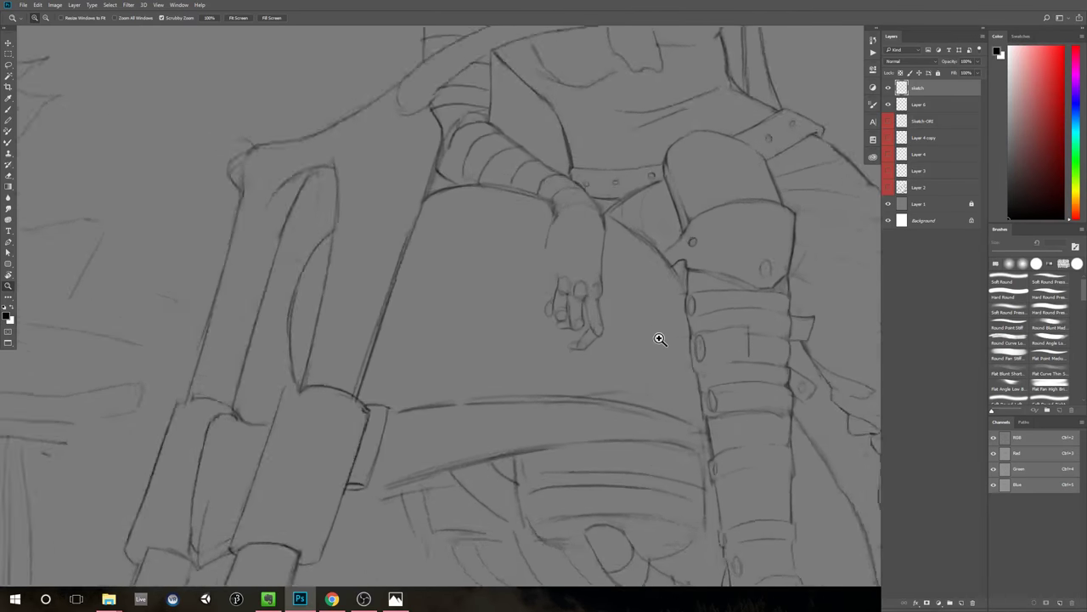
left_click(659, 339)
key("b")
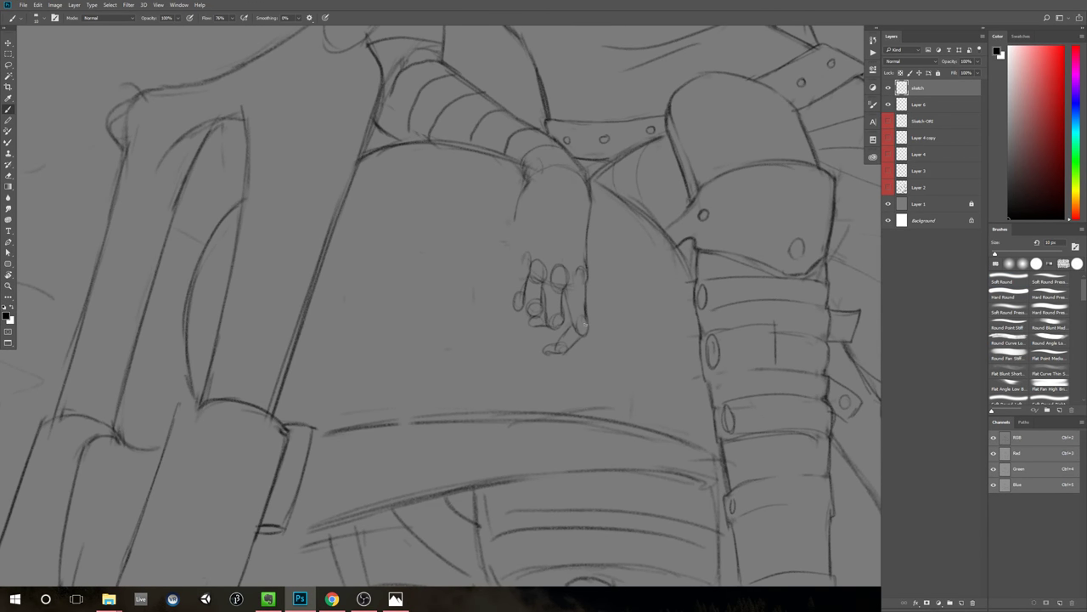
Step: Flip the canvas horizontally to check the redrawn hand mirrored
key("ctrl+space")
left_click_drag(635, 311, 587, 373)
key("space")
key("ctrl+space")
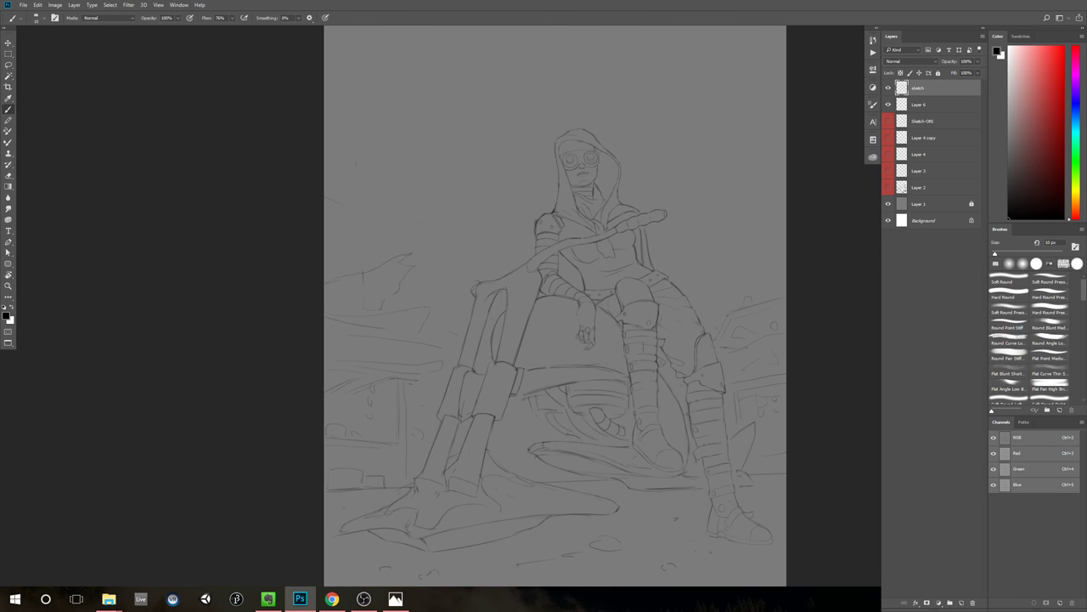
left_click(55, 4)
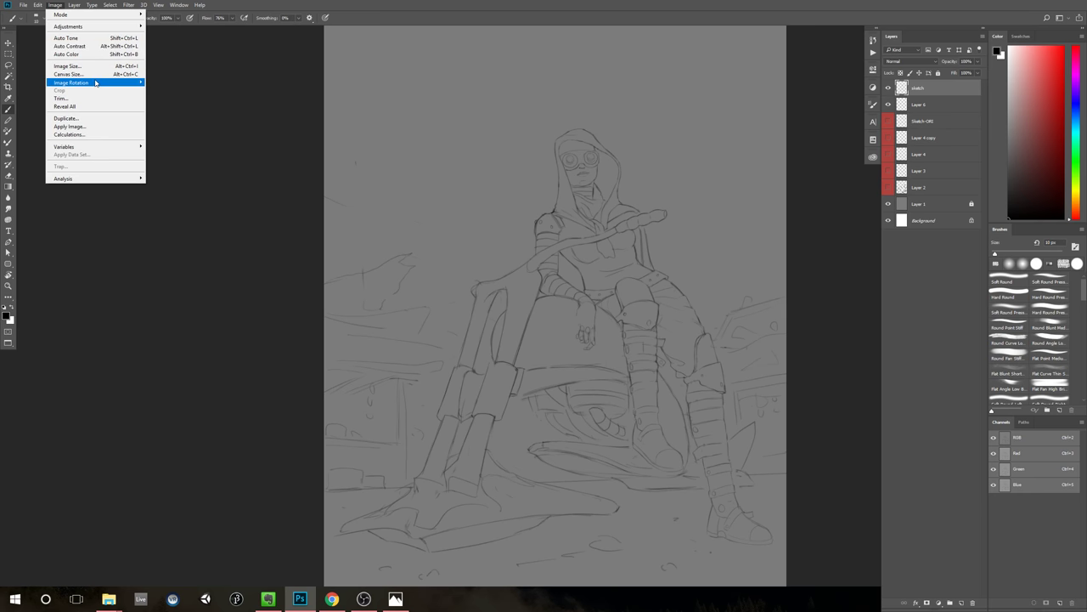
mouse_move(96, 83)
left_click(185, 119)
key("space")
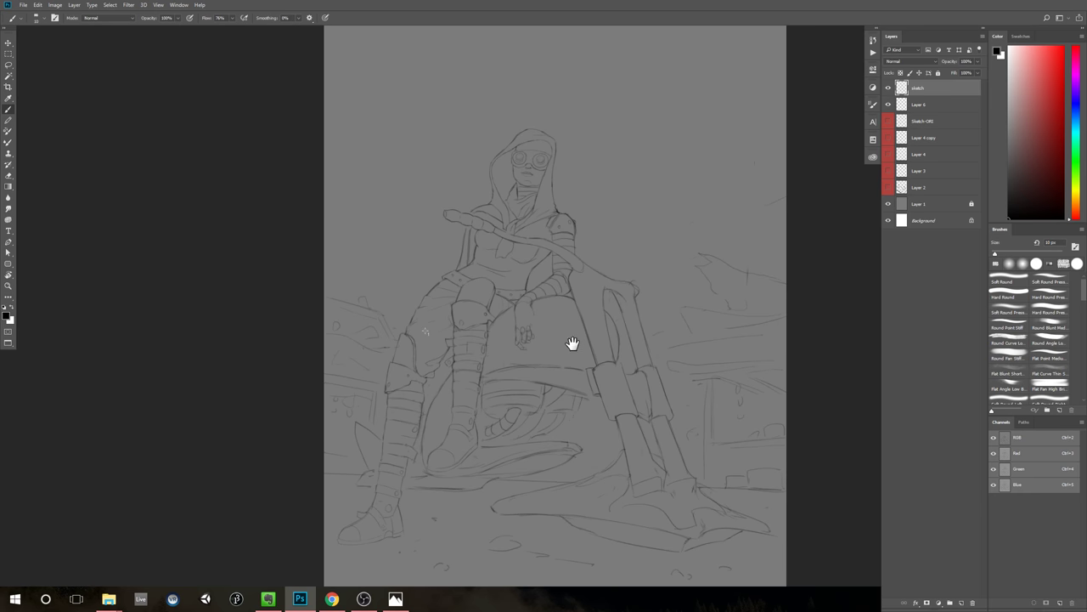
key("ctrl+space")
left_click_drag(572, 345, 554, 318)
key("space")
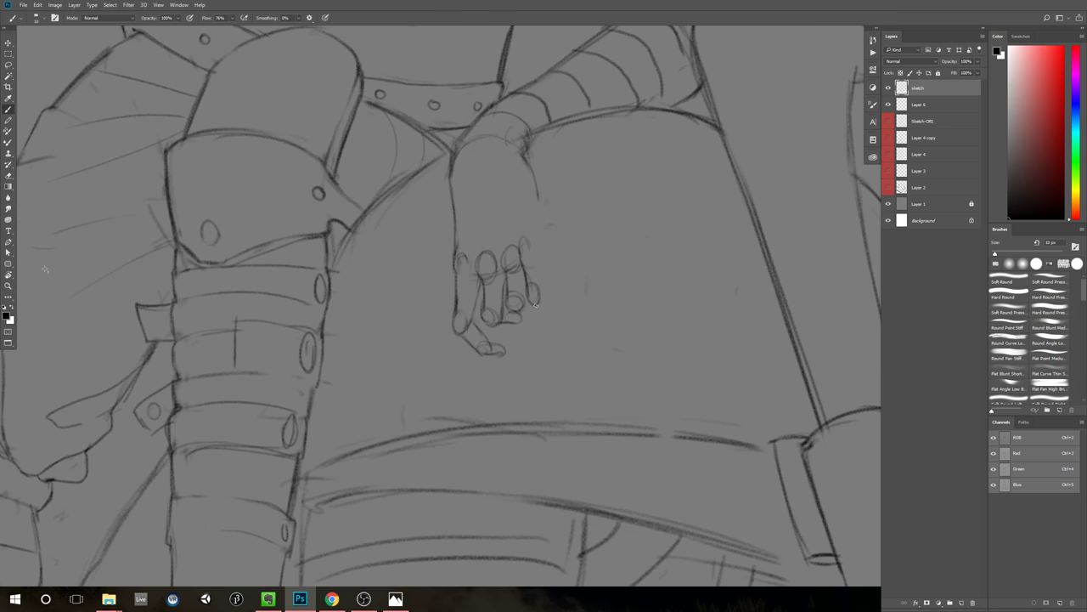
Step: Draw the outermost finger with its bent tip and join its knuckle to the wrist with a hand outline
mouse_move(539, 305)
left_mouse_down()
mouse_move(577, 315)
mouse_move(533, 322)
mouse_move(531, 337)
mouse_move(528, 312)
mouse_move(519, 334)
mouse_move(514, 314)
mouse_move(514, 338)
mouse_move(530, 298)
mouse_move(539, 330)
left_mouse_up()
key("space")
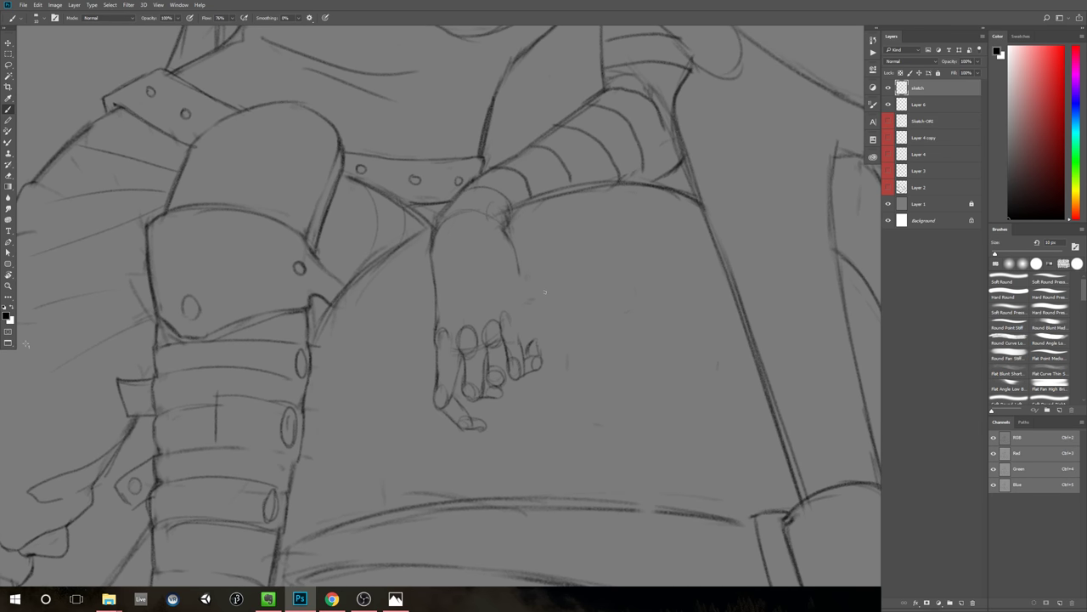
left_click_drag(520, 271, 514, 327)
mouse_move(519, 273)
left_mouse_down()
mouse_move(520, 351)
mouse_move(515, 315)
left_mouse_up()
key("e")
key("b")
left_click_drag(511, 249, 516, 295)
mouse_move(643, 350)
left_mouse_down()
mouse_move(578, 346)
mouse_move(650, 338)
left_mouse_up()
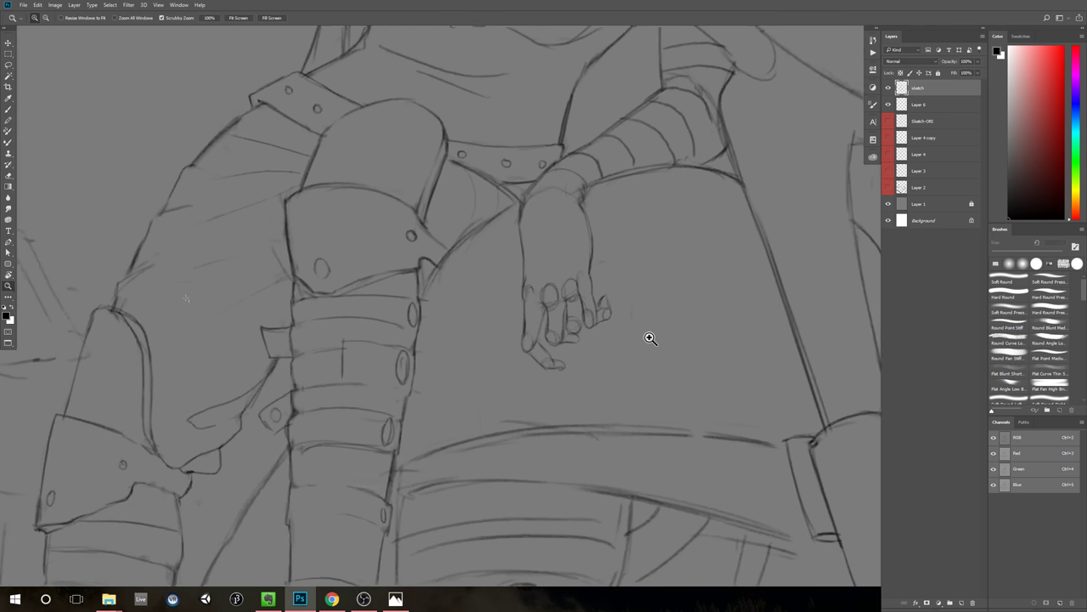
left_click(649, 338)
key("b")
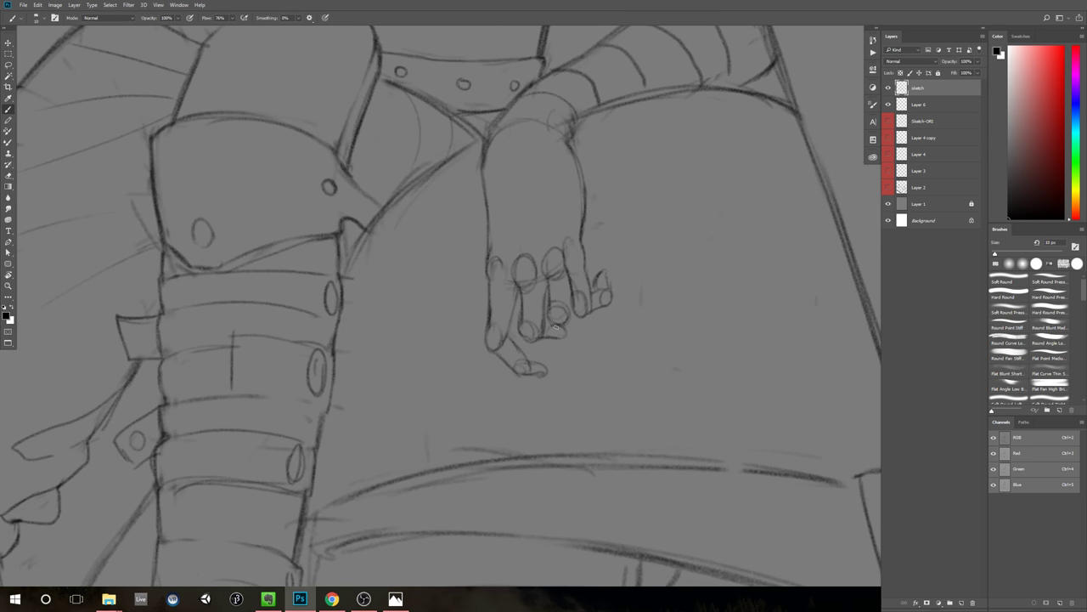
Step: Add the lower fingertip lines beneath the two outer fingers and refine the contour of the finger nearest the leg
left_click_drag(557, 327, 598, 330)
key("e")
key("b")
mouse_move(596, 329)
left_mouse_down()
mouse_move(604, 304)
mouse_move(601, 326)
mouse_move(586, 313)
mouse_move(596, 324)
mouse_move(573, 322)
mouse_move(601, 325)
mouse_move(566, 321)
mouse_move(592, 328)
left_mouse_up()
left_click_drag(517, 289, 510, 330)
key("z")
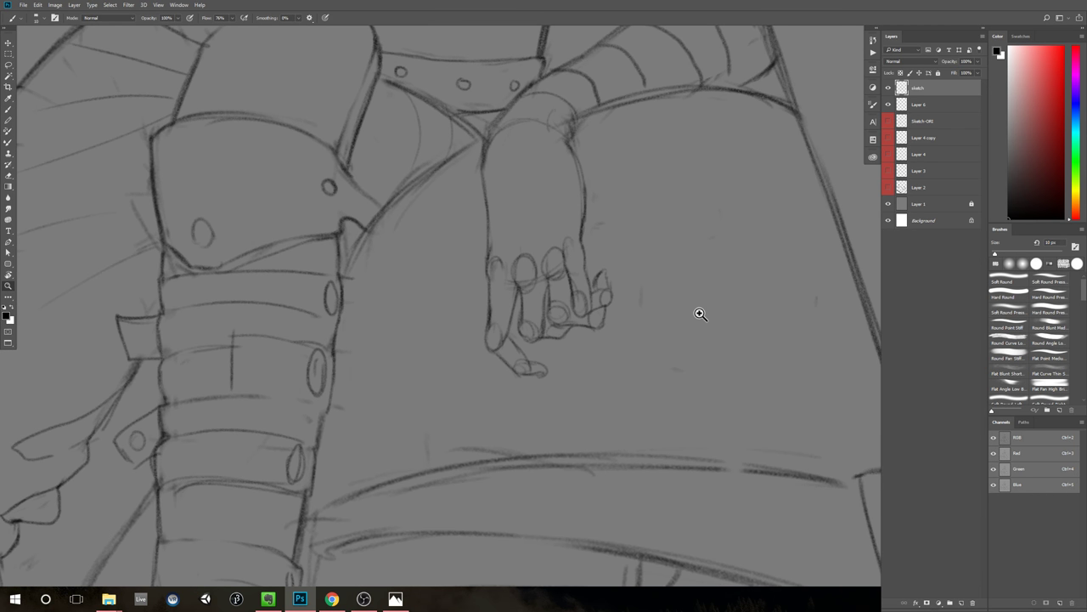
left_click_drag(700, 311, 570, 385)
key("b")
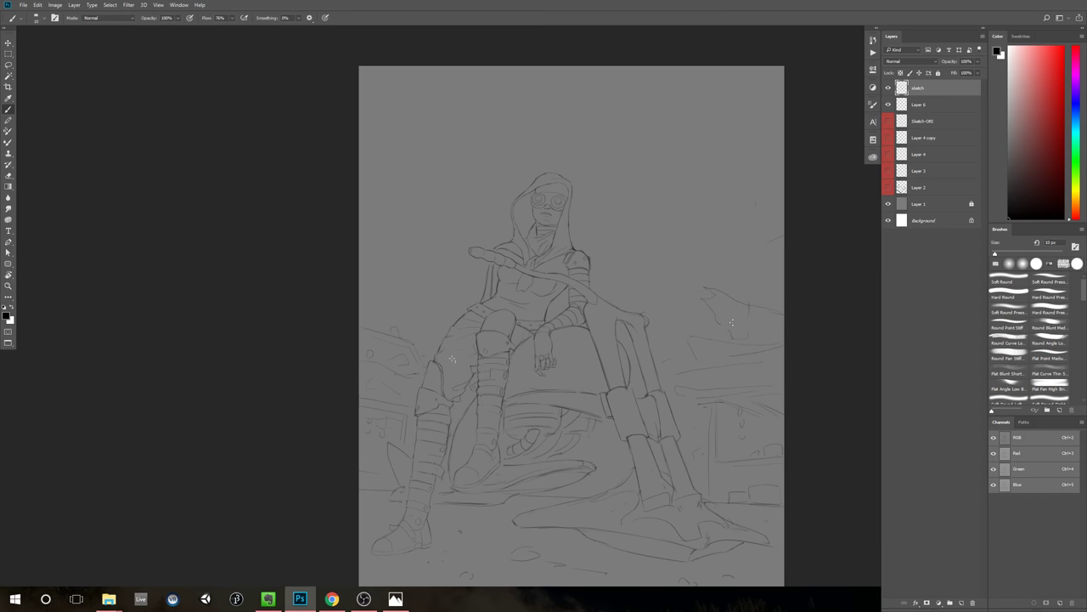
Step: Examine the redrawn hand up close and against the whole mirrored figure
left_click_drag(641, 365, 682, 316)
left_click_drag(622, 341, 654, 321)
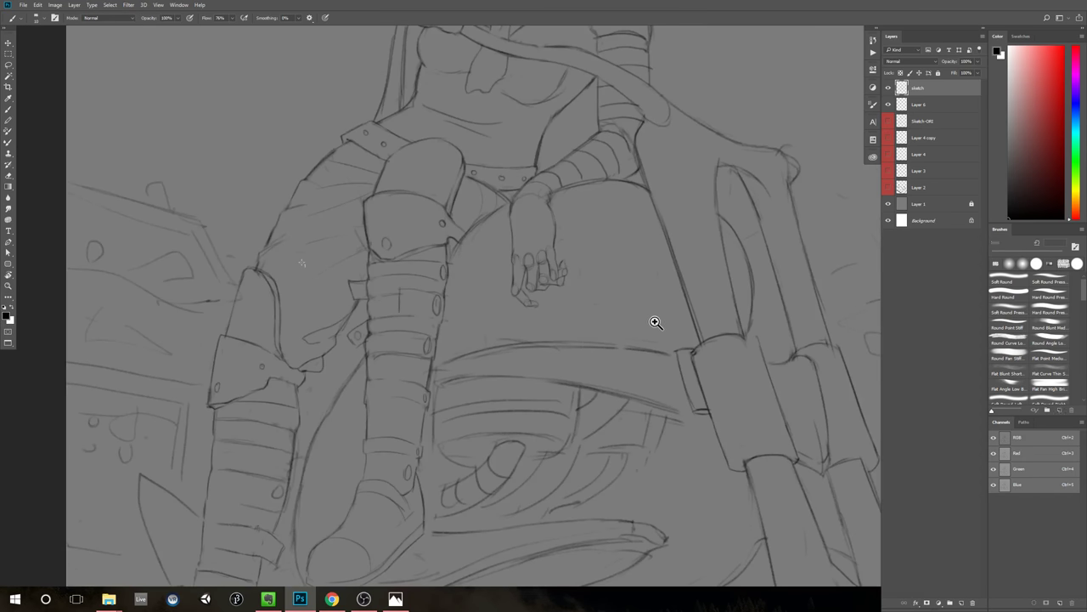
mouse_move(544, 304)
left_mouse_down()
mouse_move(556, 301)
mouse_move(537, 316)
left_mouse_up()
key("b")
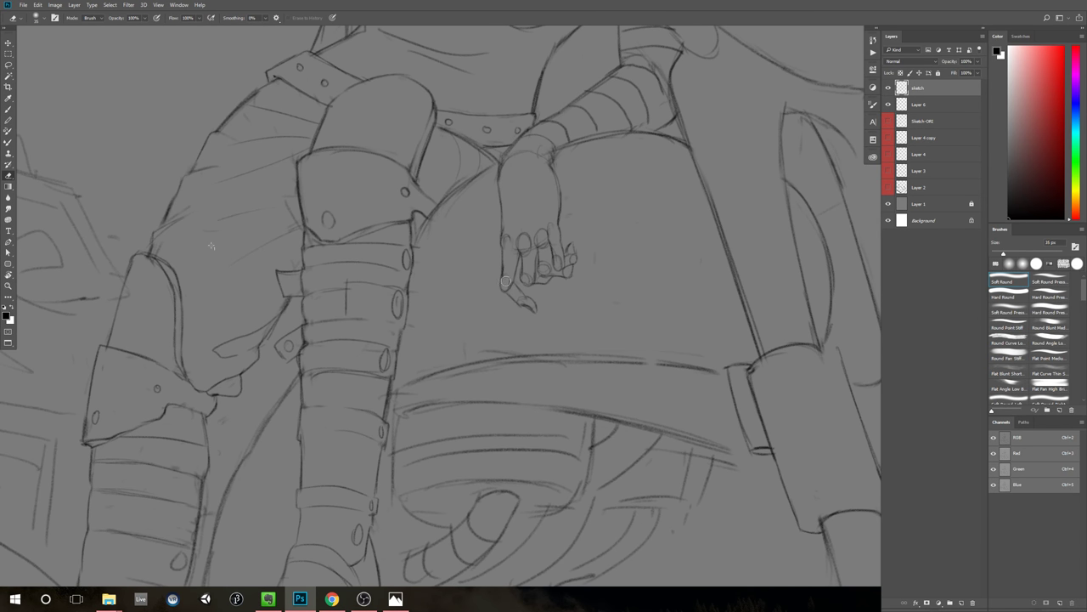
key("ctrl+0")
left_click_drag(572, 356, 556, 386)
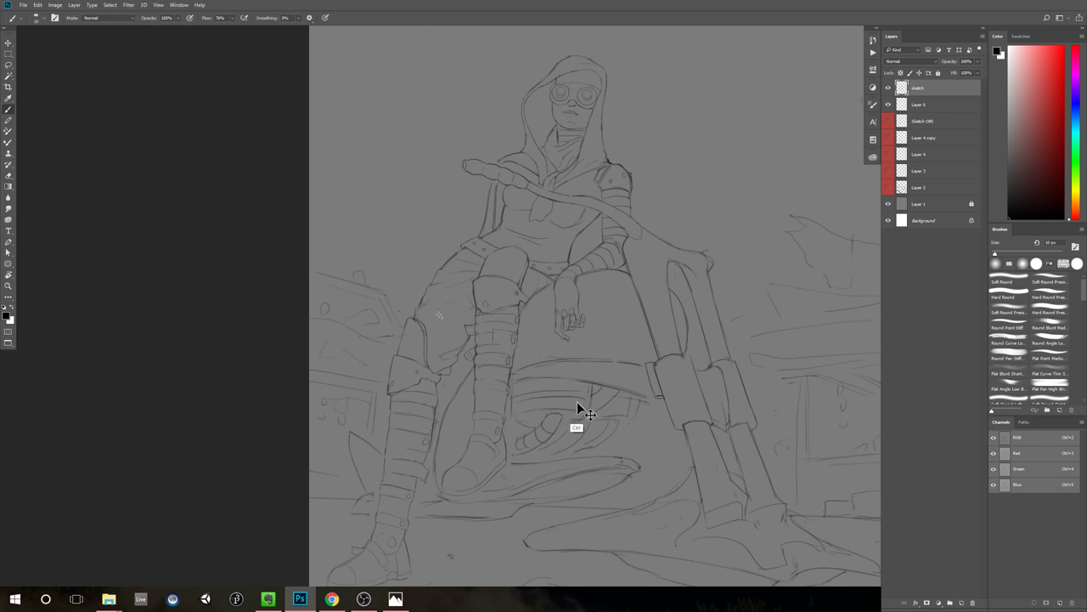
Step: Erase the overlapping joint lines inside the hanging hand's fingers with a 25 px eraser
mouse_move(601, 340)
left_mouse_down()
mouse_move(578, 359)
mouse_move(617, 335)
left_mouse_up()
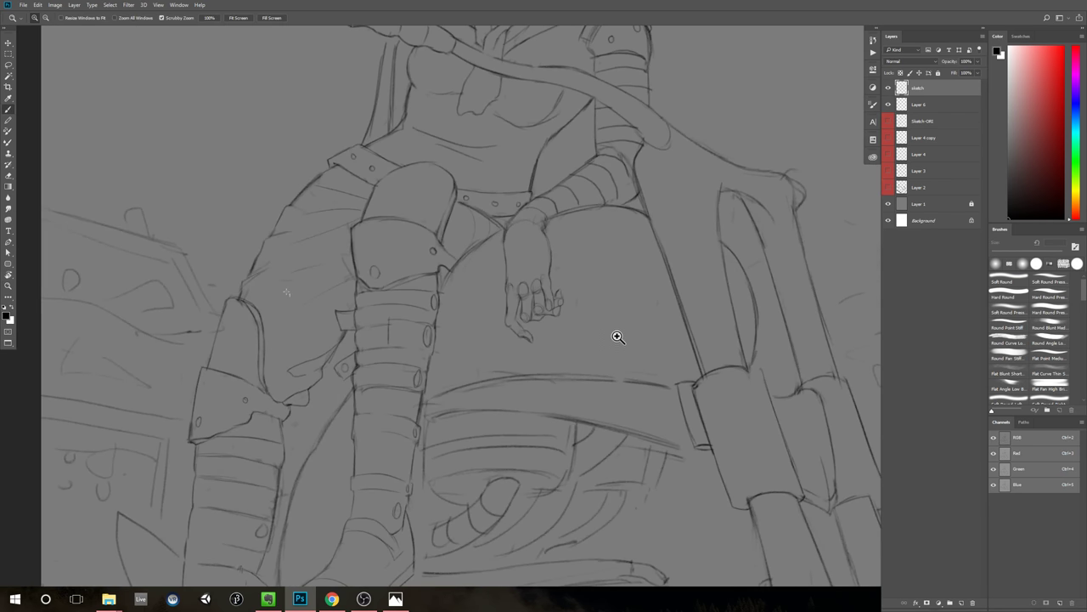
key("e")
key("[")
key("[")
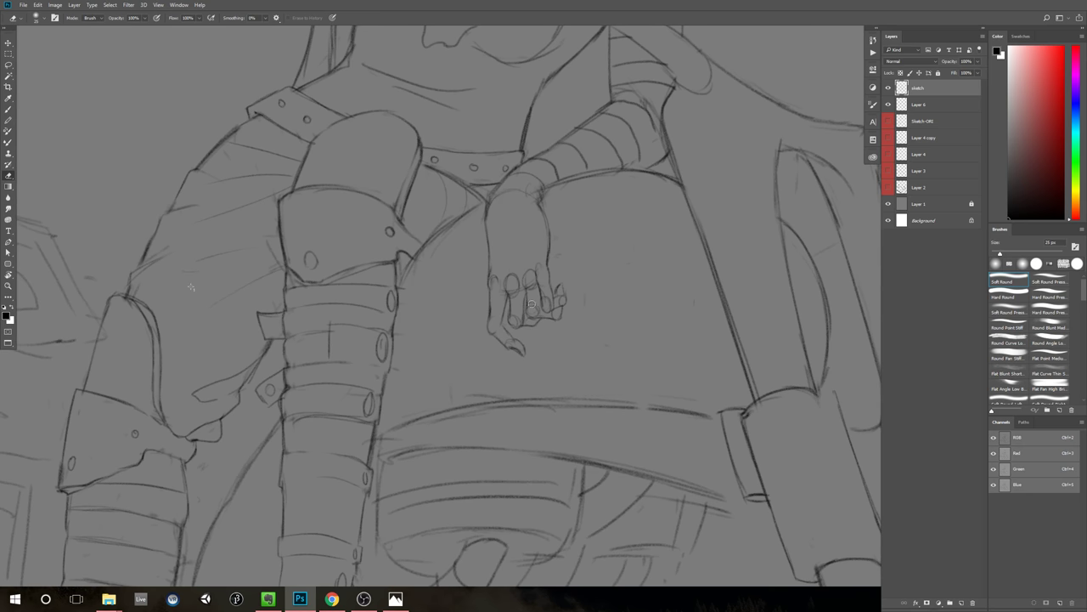
left_click_drag(533, 304, 551, 303)
left_click_drag(519, 298, 519, 312)
Step: Examine the cleaned-up hand up close and against the whole seated figure
left_click_drag(644, 280, 592, 324)
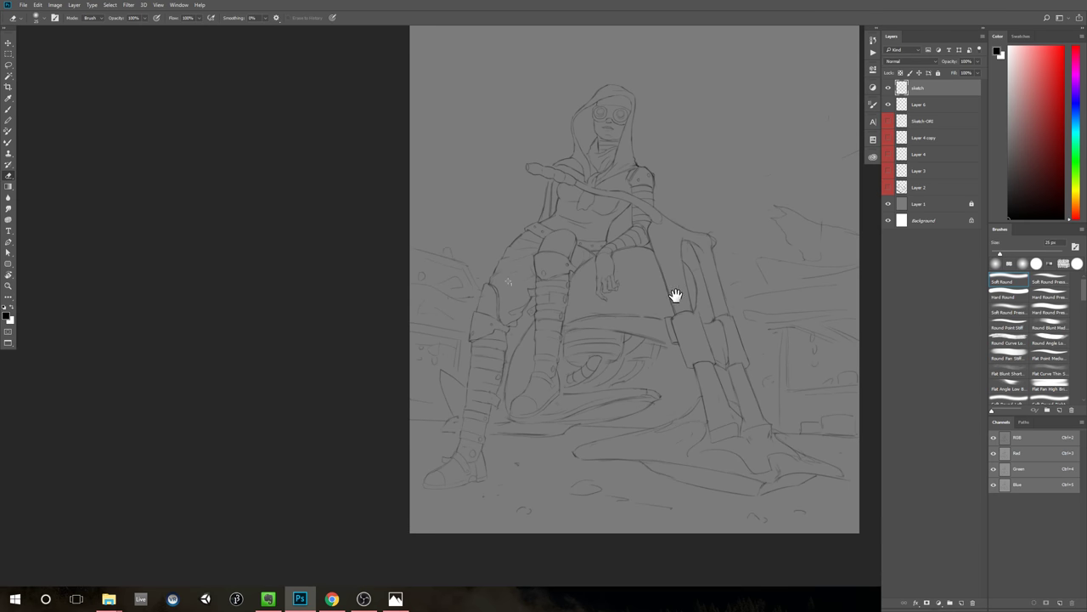
left_click_drag(676, 294, 663, 306)
key("z")
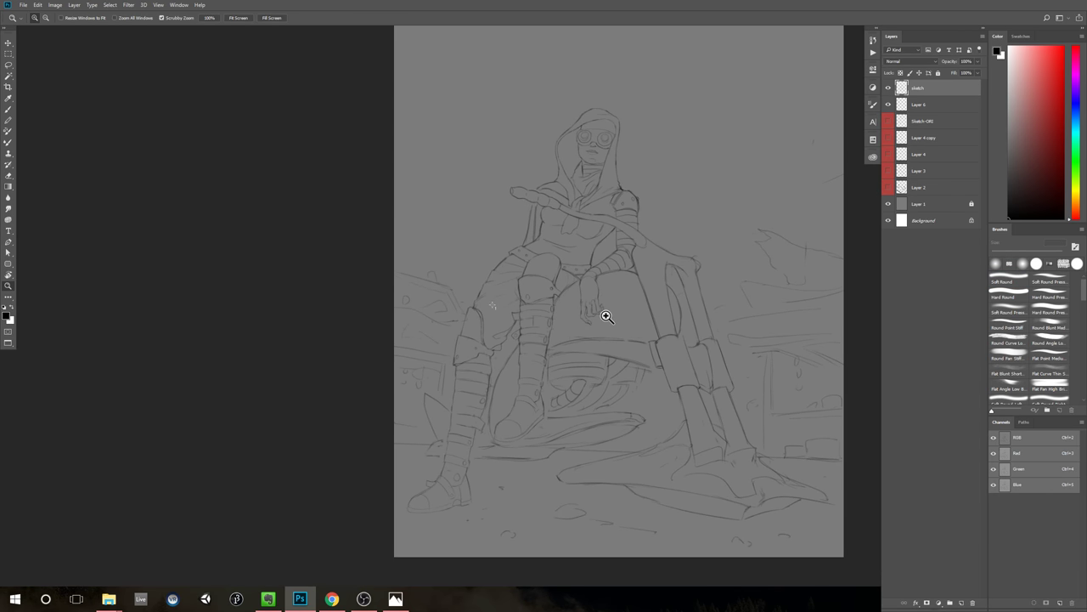
left_click(604, 311, "alt")
left_click(606, 311)
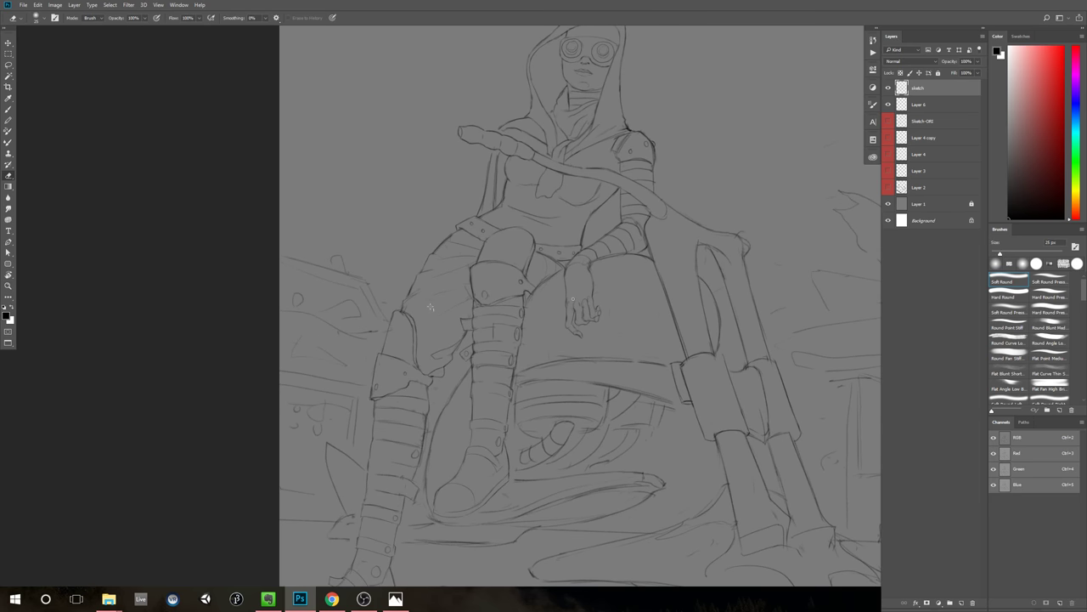
key("z")
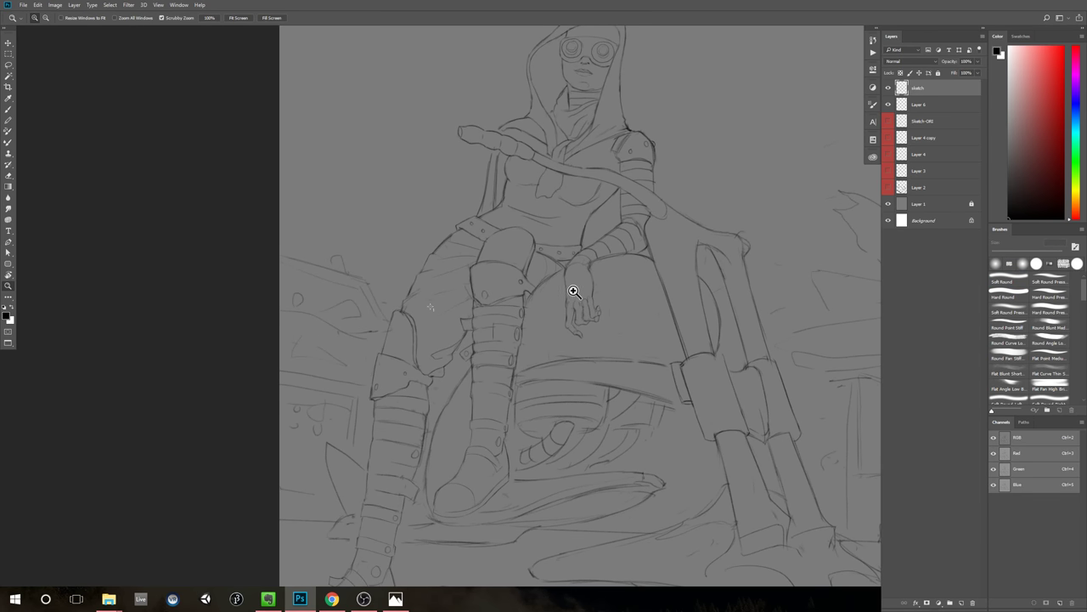
left_click(572, 286)
key("b")
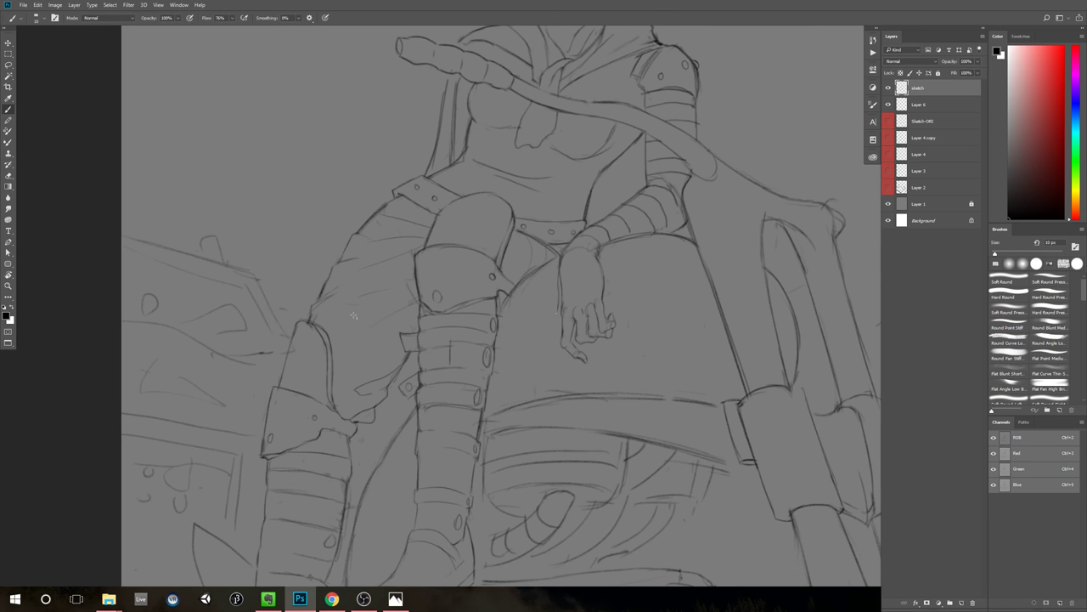
key("ctrl+space")
left_click_drag(658, 285, 613, 339)
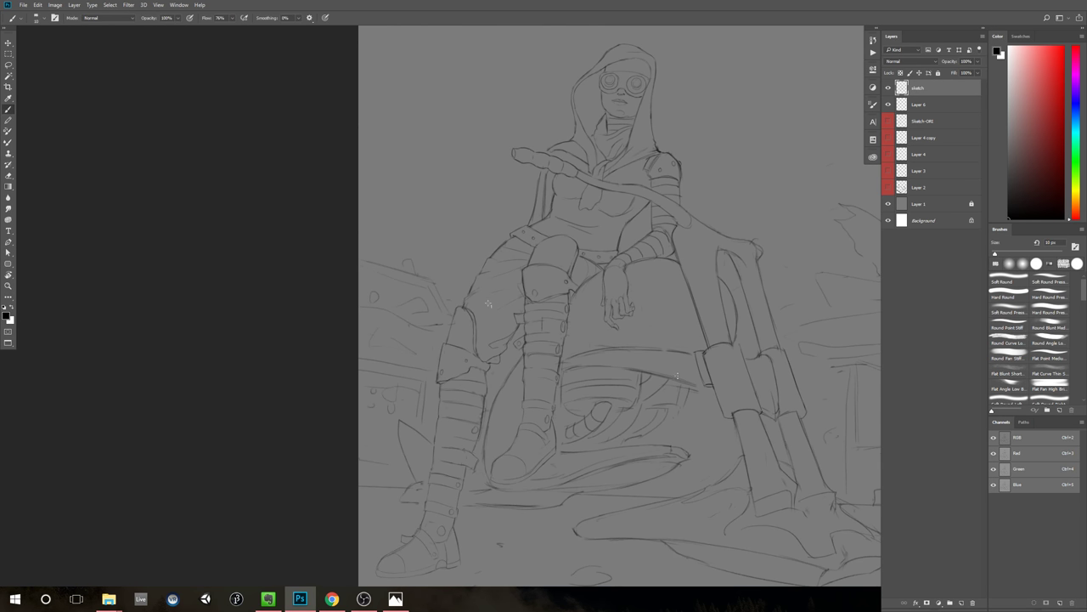
key("ctrl+space")
left_click_drag(641, 293, 679, 260)
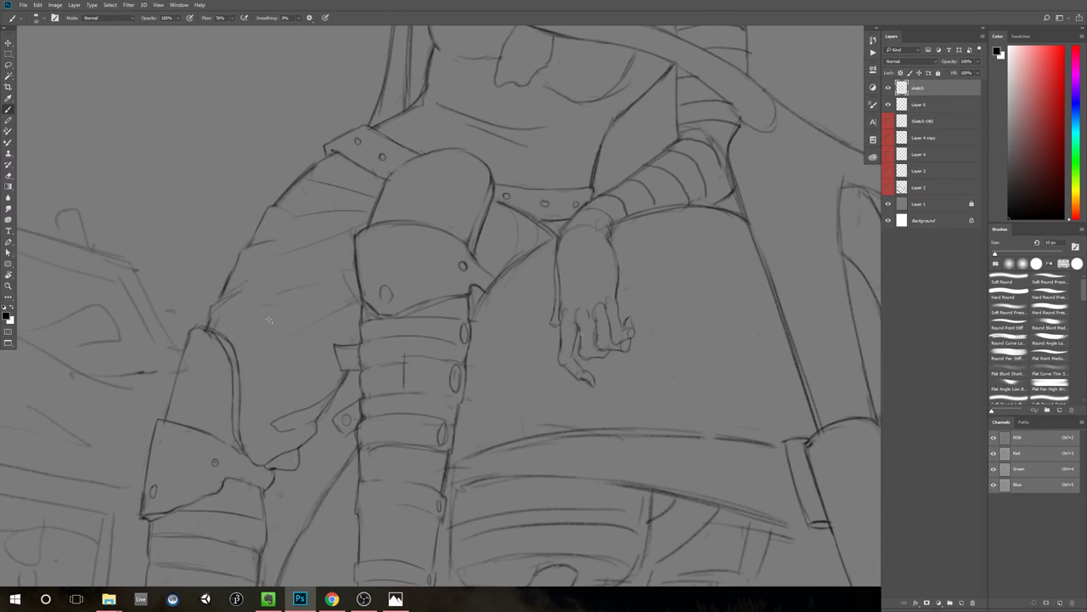
key("ctrl+space")
left_click_drag(575, 328, 564, 359)
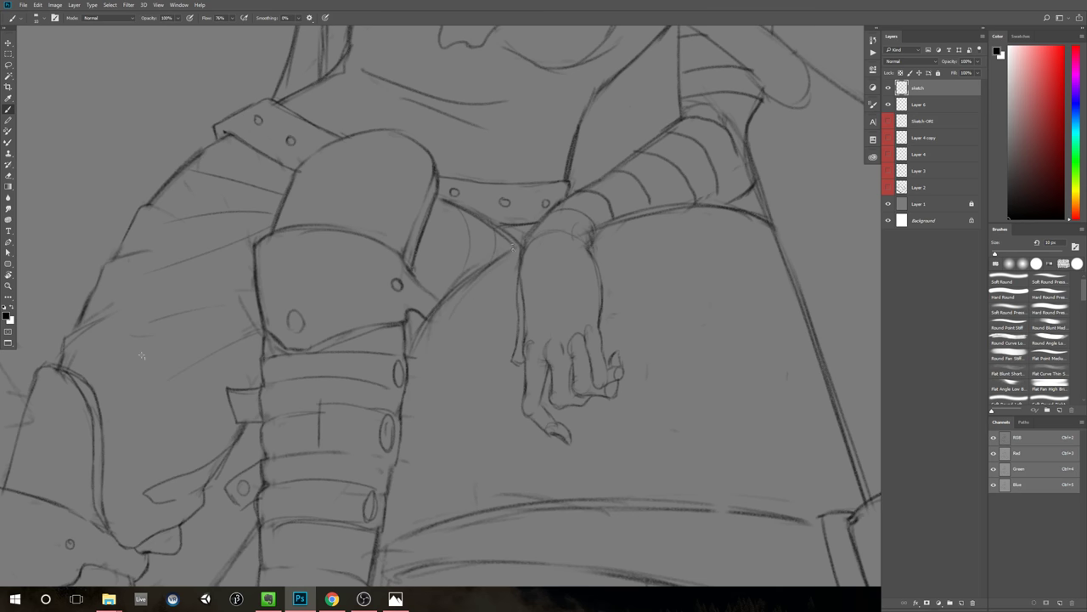
Step: Try drawing a flared glove cuff around the wrist and erase the arm lines it overlaps
mouse_move(509, 233)
left_mouse_down()
mouse_move(522, 285)
mouse_move(519, 266)
mouse_move(588, 241)
left_mouse_up()
left_click_drag(515, 236, 554, 225)
key("ctrl+space")
mouse_move(612, 308)
left_mouse_down()
mouse_move(555, 303)
mouse_move(637, 307)
left_mouse_up()
key("ctrl+space")
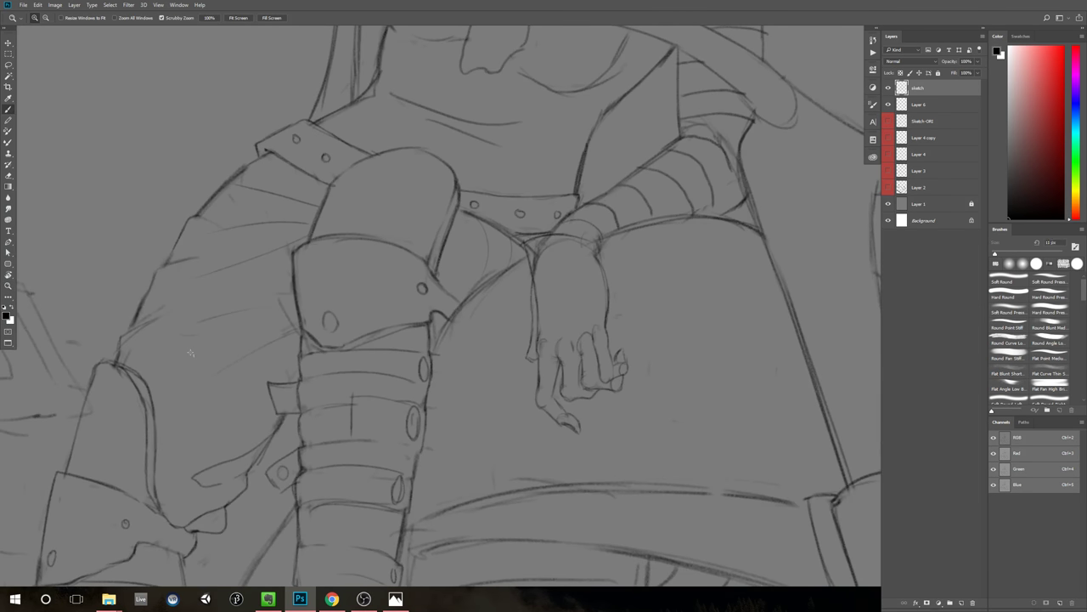
key("b")
mouse_move(520, 246)
left_mouse_down()
mouse_move(590, 216)
mouse_move(596, 251)
mouse_move(609, 243)
mouse_move(619, 263)
mouse_move(606, 299)
left_mouse_up()
key("e")
mouse_move(570, 247)
left_mouse_down()
mouse_move(551, 240)
mouse_move(534, 259)
left_mouse_up()
key("ctrl+0")
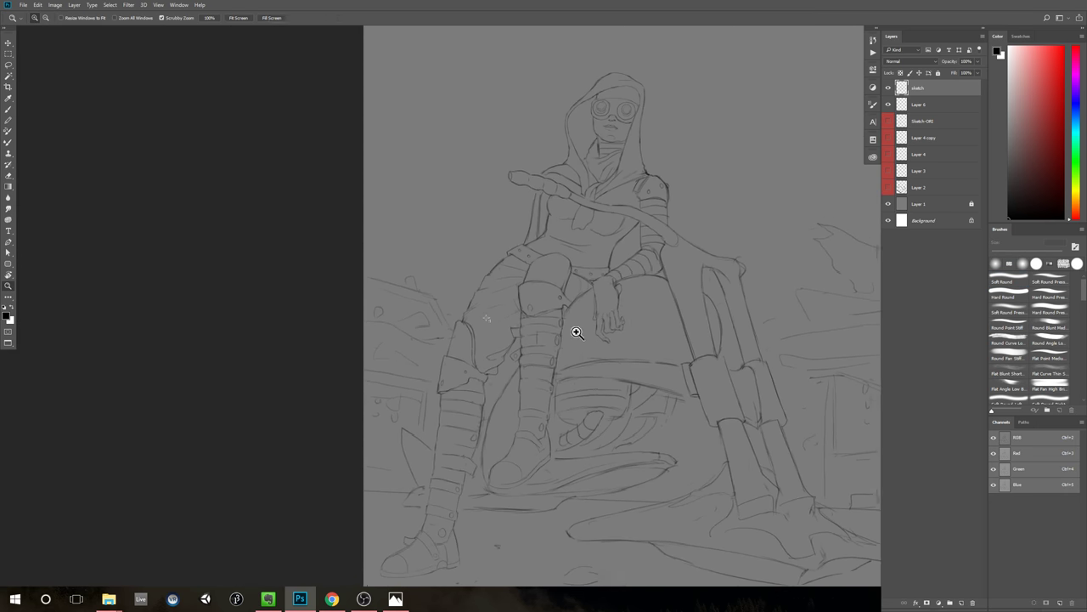
Step: Clean up the wrist lines inside the glove cuff, sharpen its pointed corner and add a small oval rivet
key("ctrl+space")
left_click_drag(611, 301, 714, 289)
left_click_drag(586, 239, 558, 244)
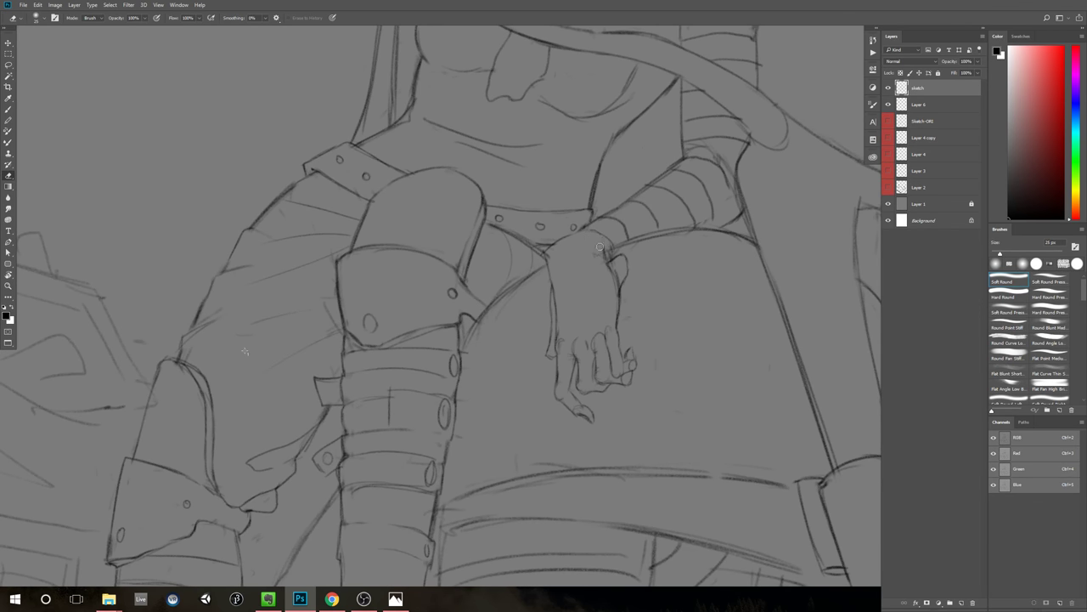
key("b")
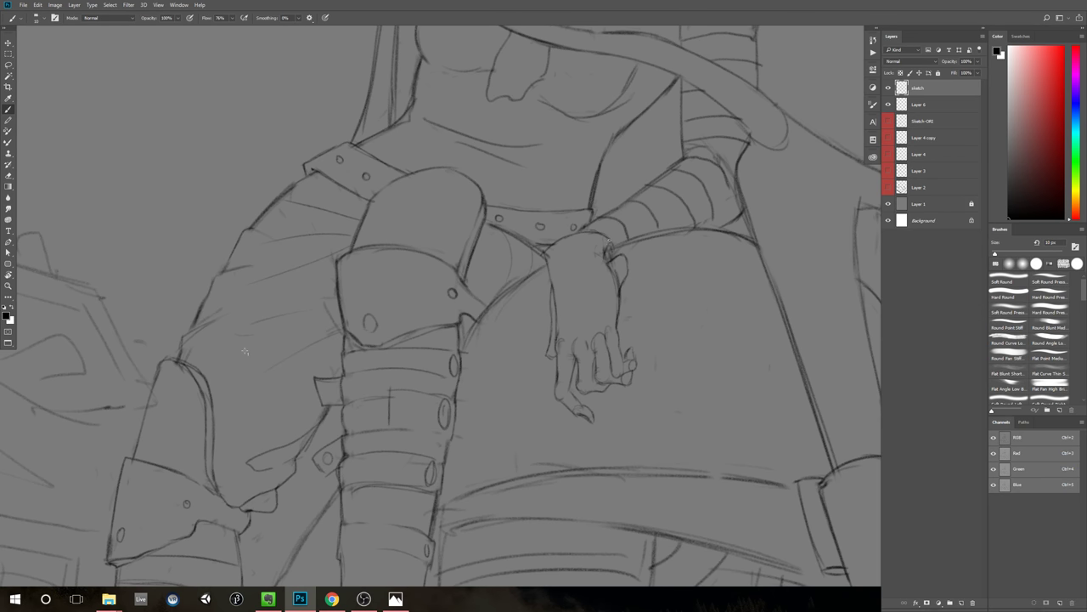
key("e")
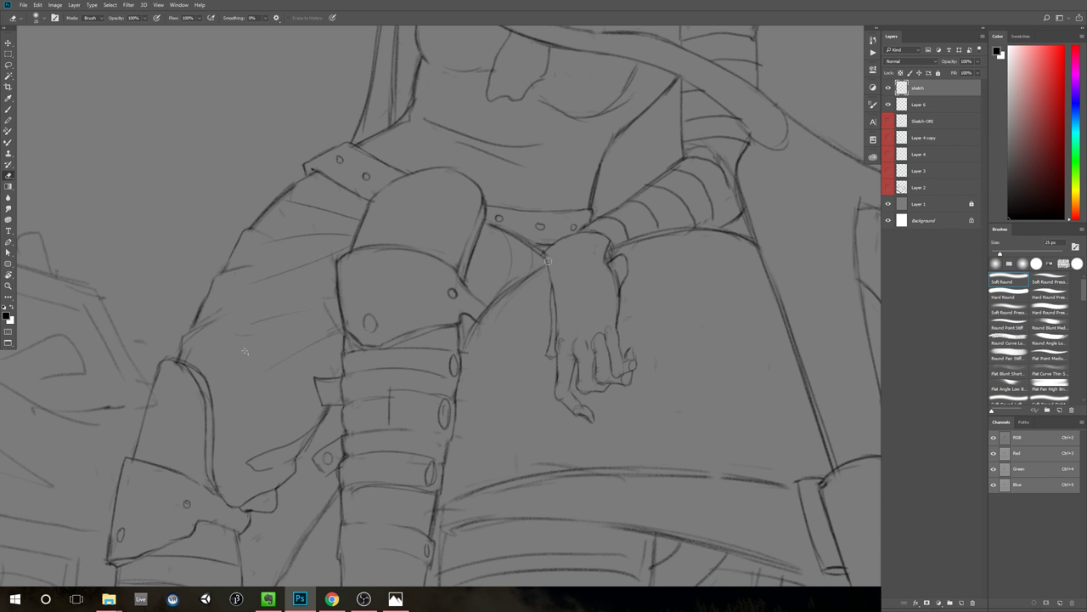
key("b")
key("e")
mouse_move(553, 248)
left_mouse_down()
mouse_move(539, 261)
mouse_move(558, 314)
left_mouse_up()
key("b")
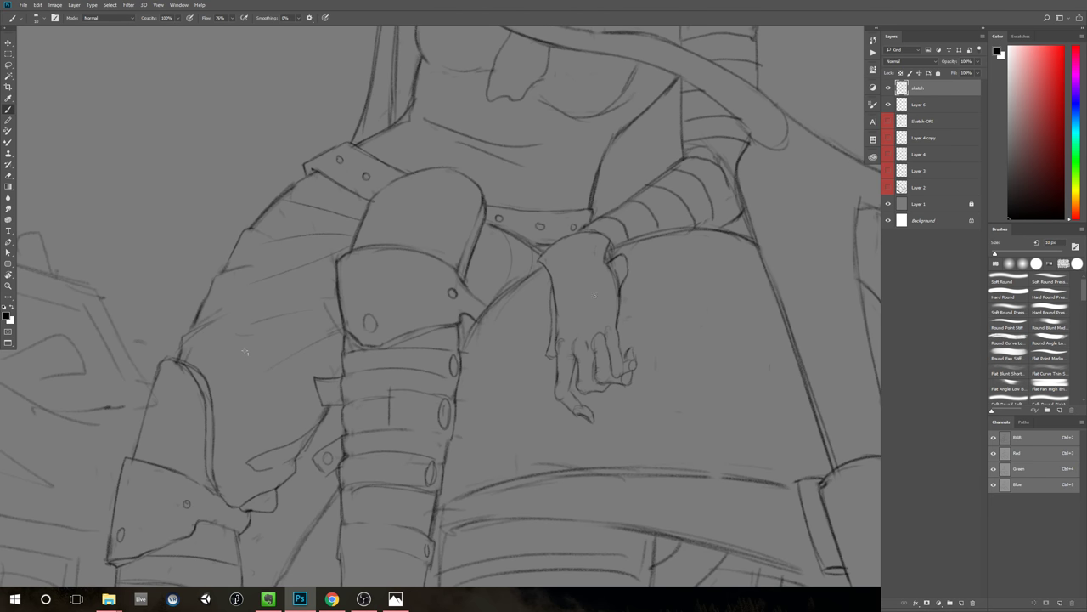
key("e")
key("b")
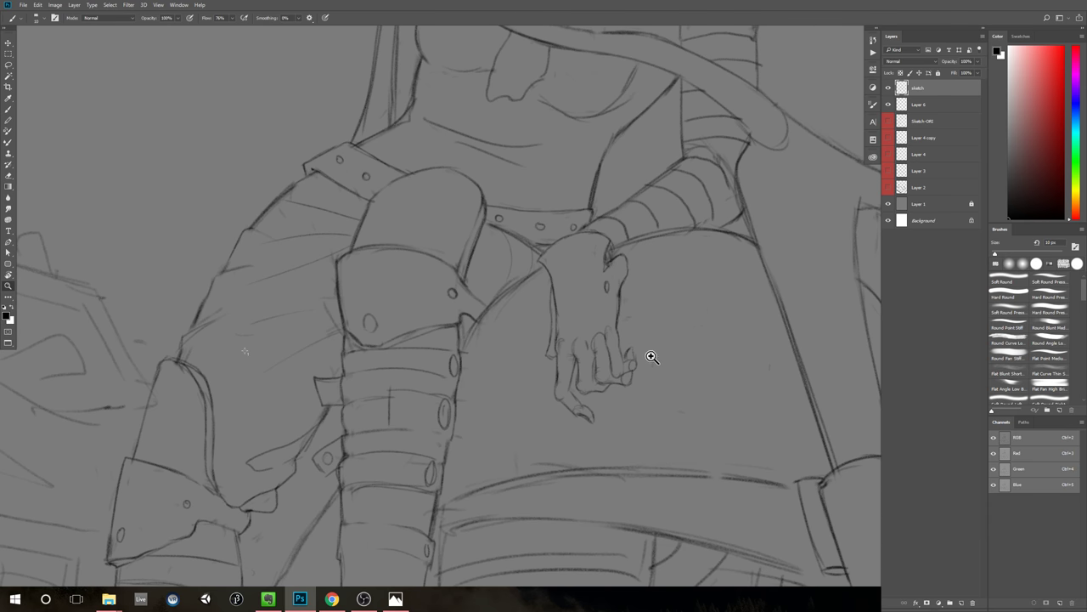
Step: Check the glove cuff against the whole figure and undo the cuff strokes
key("ctrl+0")
key("ctrl+plus")
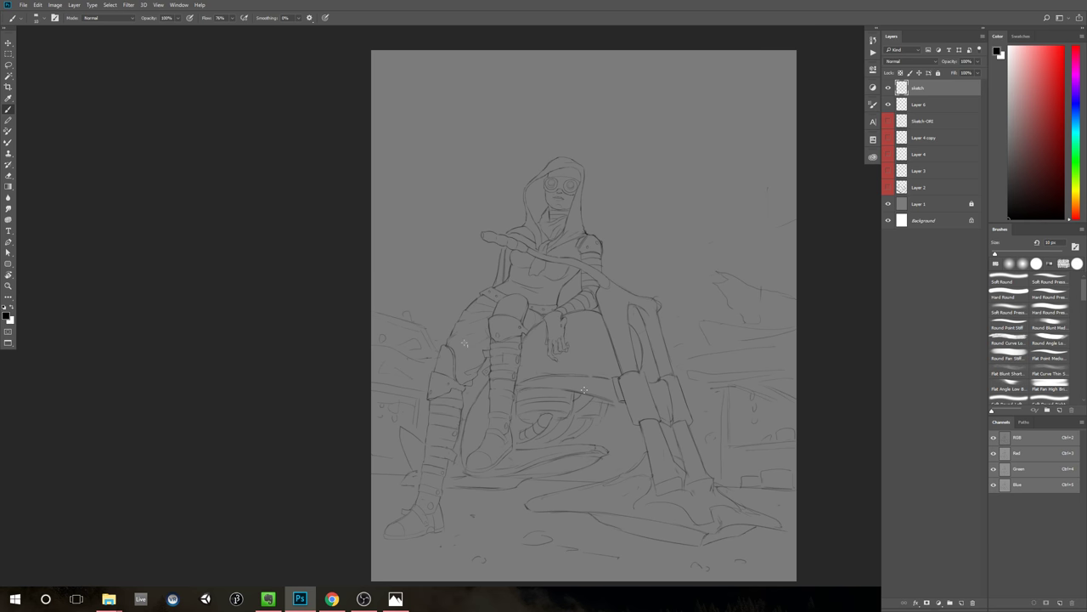
key("ctrl+plus")
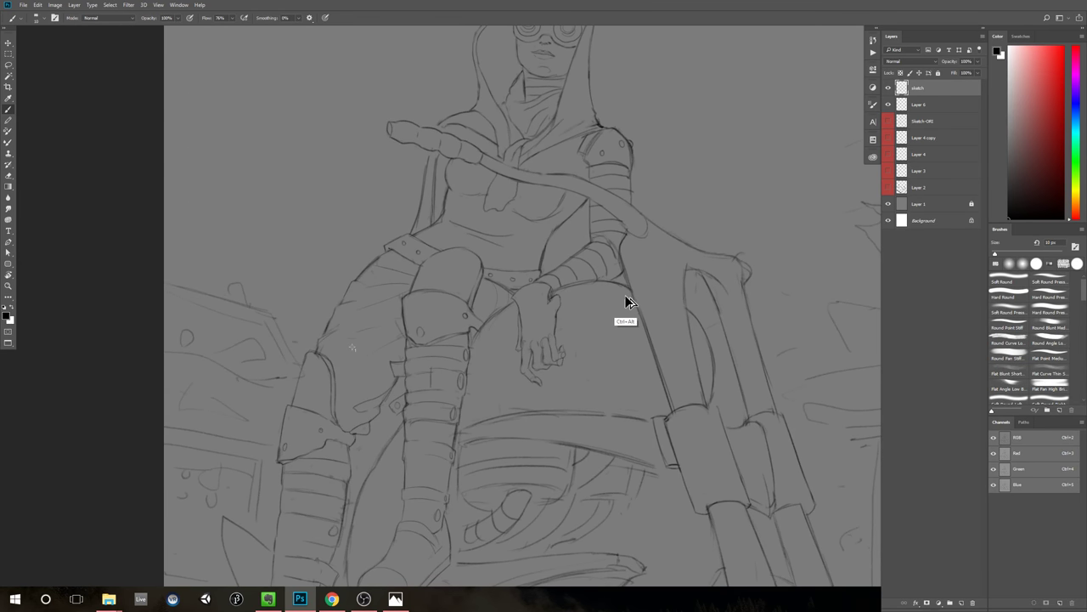
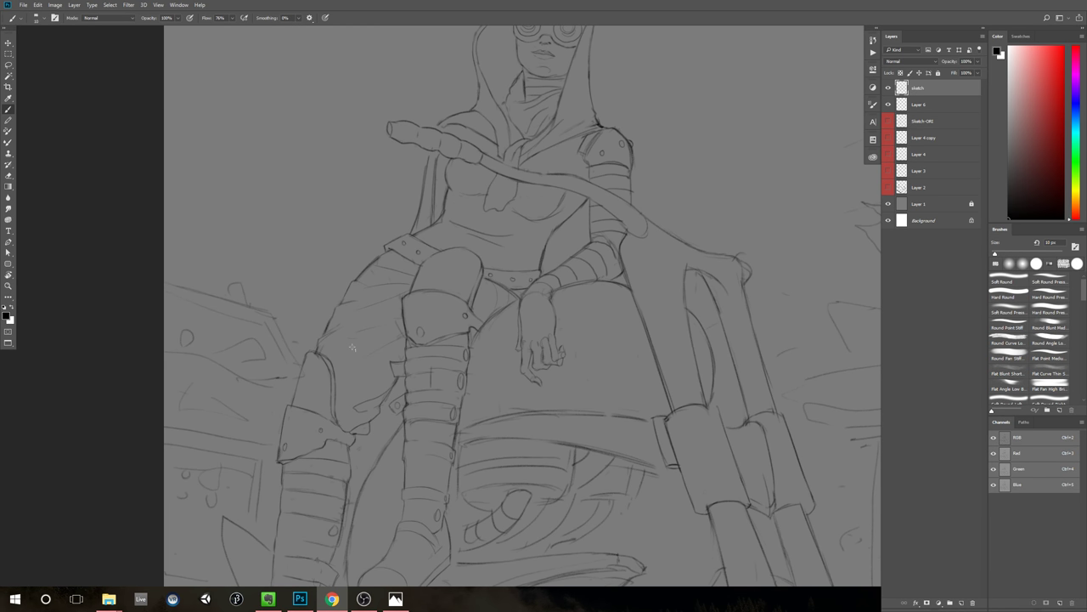
Step: Erase the armour bands around the wrist where the hand meets the forearm
key("alt+Tab")
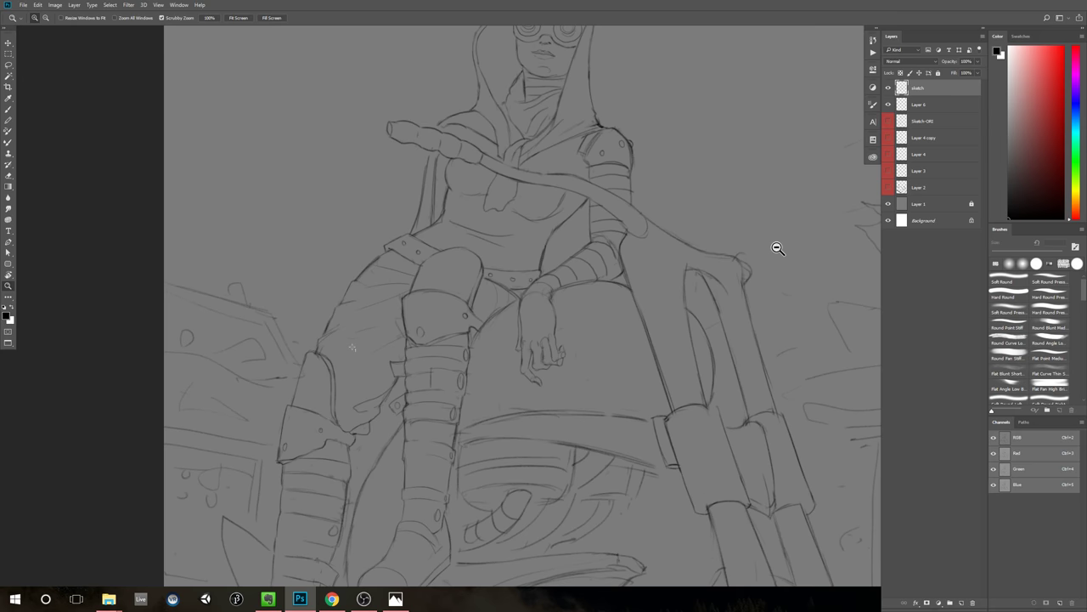
left_click_drag(779, 244, 750, 257)
scroll(702, 260, "up", 5)
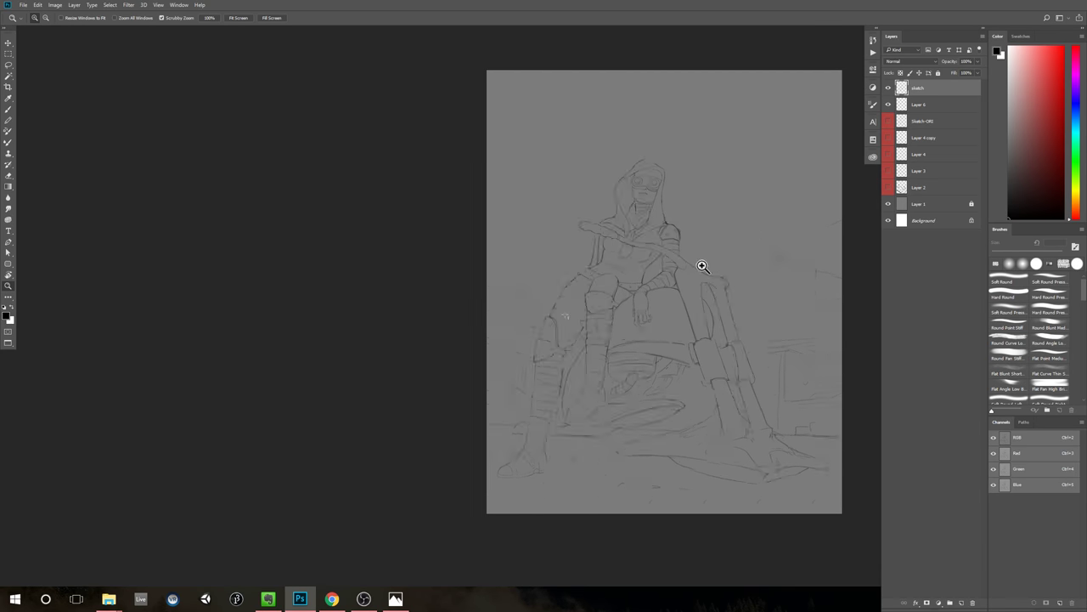
key("e")
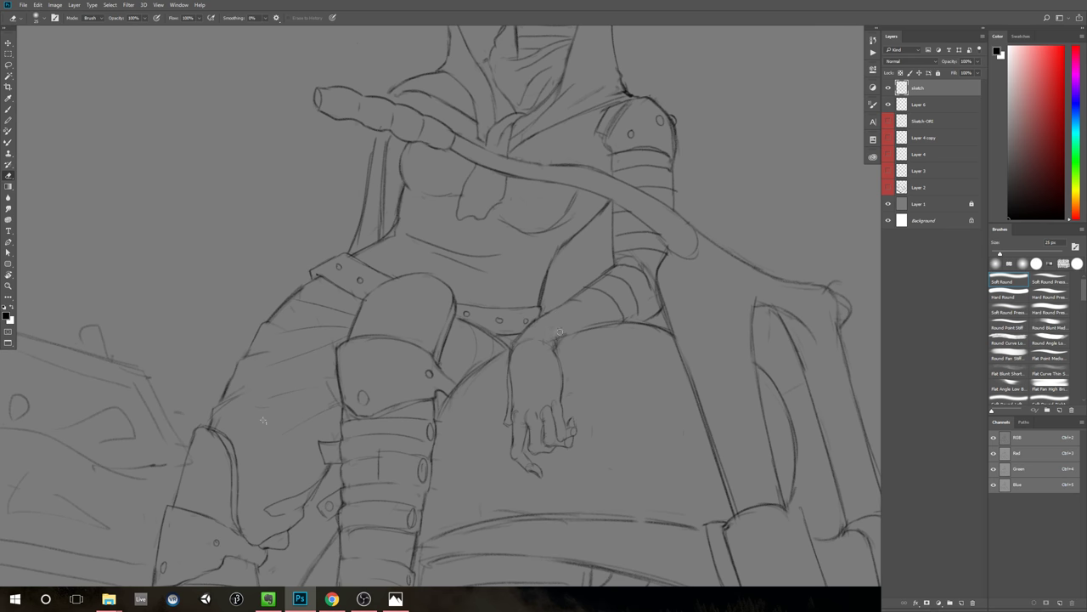
scroll(660, 335, "down", 5)
key("z")
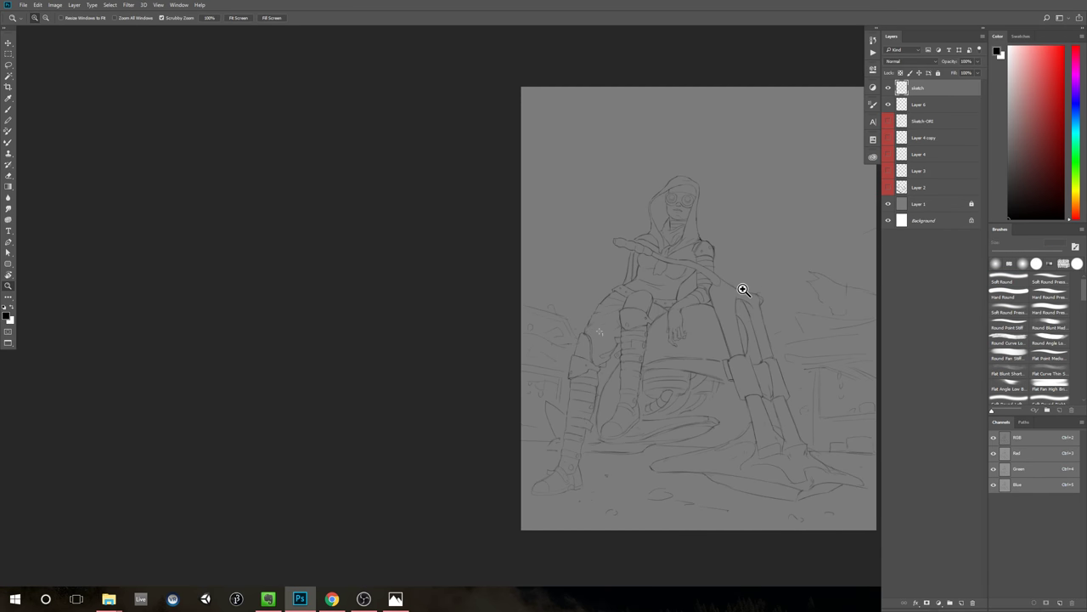
left_click_drag(729, 292, 779, 280)
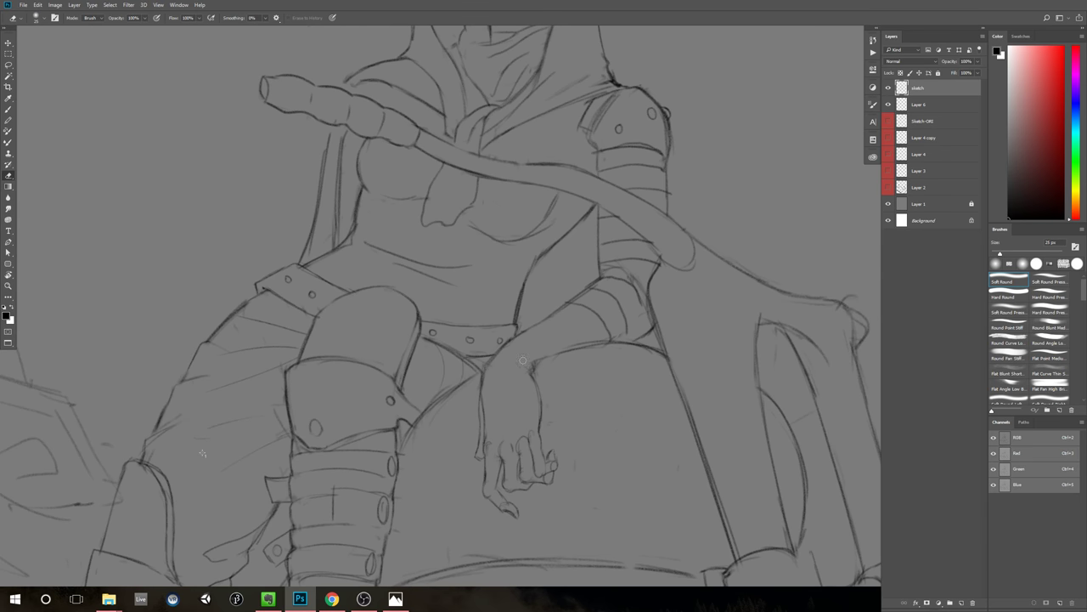
Step: Erase stray lines around the wrist bend and lower forearm, and redraw the forearm's upper contour
key("b")
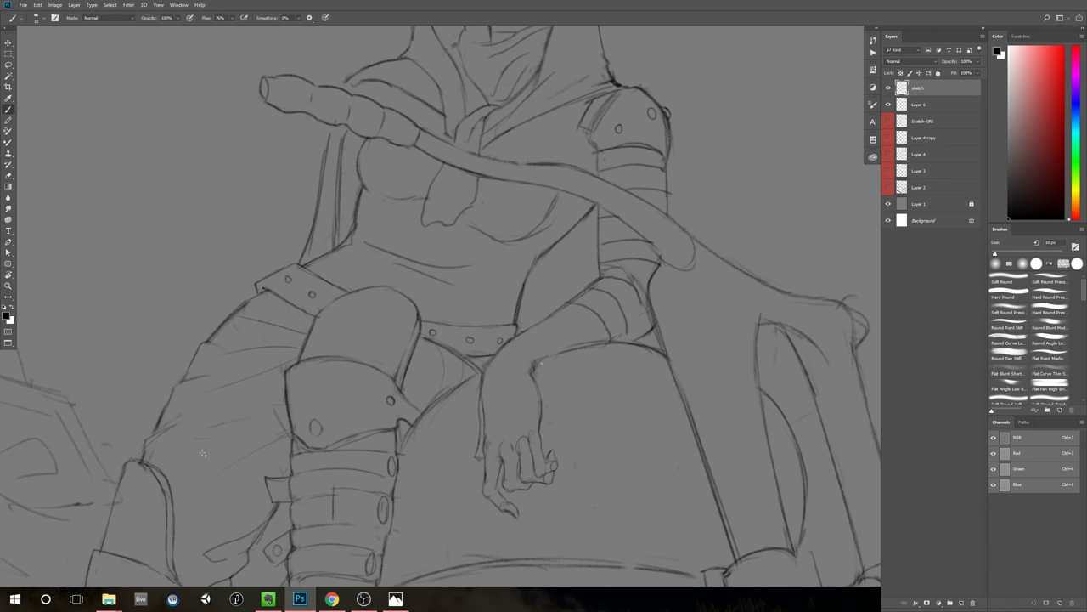
key("e")
mouse_move(555, 355)
left_mouse_down()
mouse_move(613, 345)
mouse_move(540, 371)
mouse_move(599, 344)
left_mouse_up()
key("b")
key("e")
mouse_move(548, 318)
left_mouse_down()
mouse_move(569, 305)
mouse_move(558, 313)
left_mouse_up()
key("b")
left_click_drag(570, 302, 550, 313)
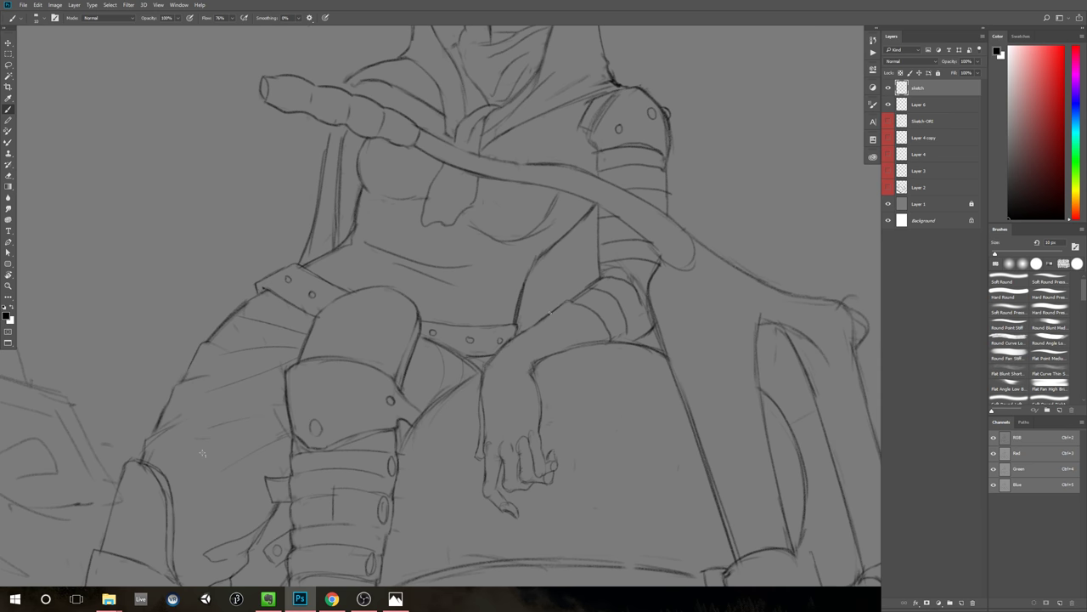
Step: Erase the remaining armour band nearest the wrist from the middle of the forearm
key("r")
left_click_drag(657, 172, 707, 193)
key("Escape")
key("z")
scroll(708, 193, "up", 8)
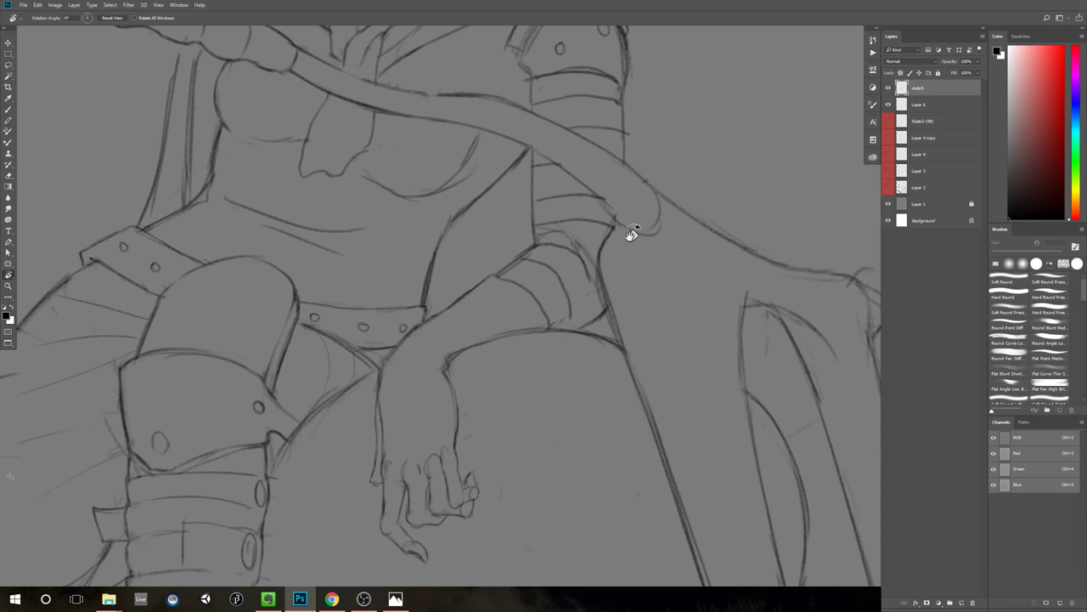
key("b")
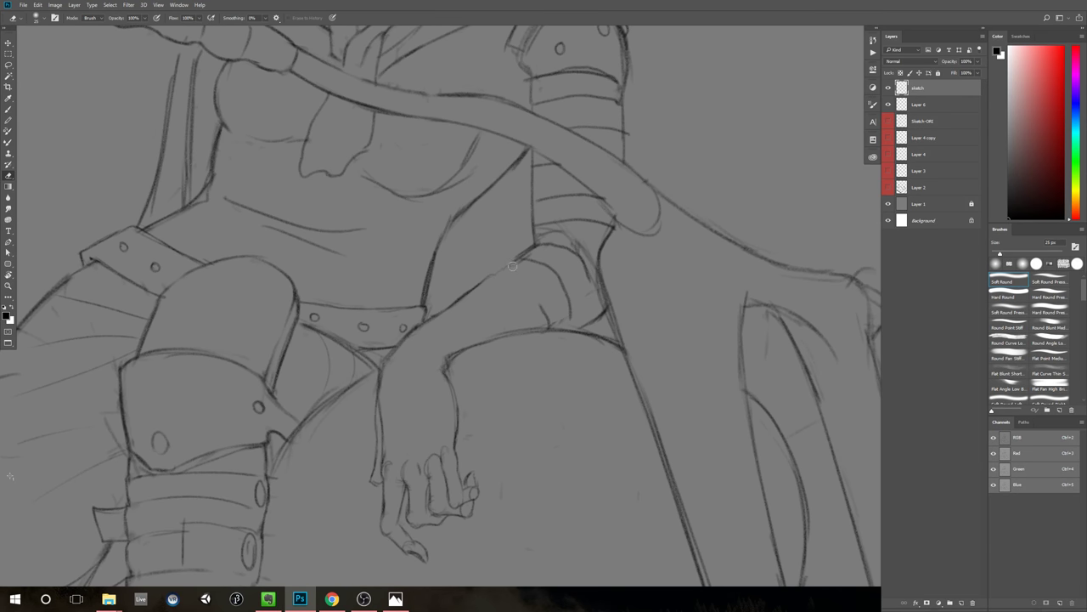
left_click_drag(541, 306, 545, 315)
Step: Erase the inner forearm bands and redraw a single curved sleeve edge closer to the elbow
key("b")
key("e")
mouse_move(524, 258)
left_mouse_down()
mouse_move(557, 283)
mouse_move(566, 314)
mouse_move(521, 259)
mouse_move(577, 322)
mouse_move(565, 268)
mouse_move(578, 328)
left_mouse_up()
key("b")
key("e")
key("b")
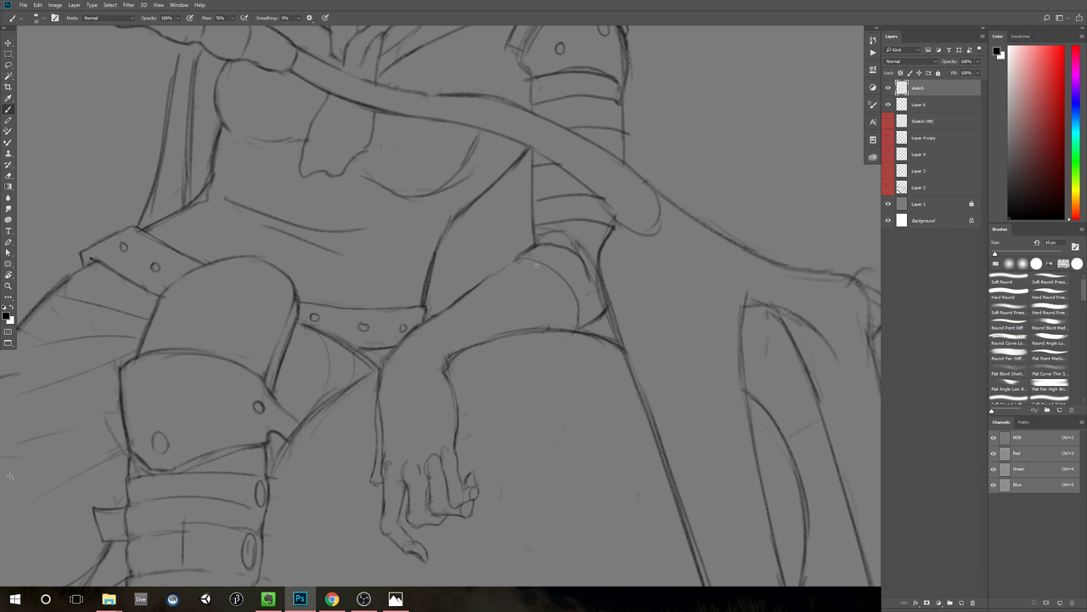
Step: Draw short curved fold lines along the bare forearm between the wrist and the sleeve edge
left_click_drag(533, 257, 513, 261)
mouse_move(478, 284)
left_mouse_down()
mouse_move(450, 305)
mouse_move(512, 273)
mouse_move(497, 270)
mouse_move(525, 299)
mouse_move(504, 279)
mouse_move(520, 300)
mouse_move(466, 308)
left_mouse_up()
left_click_drag(550, 330, 510, 373)
left_click_drag(512, 383, 631, 329)
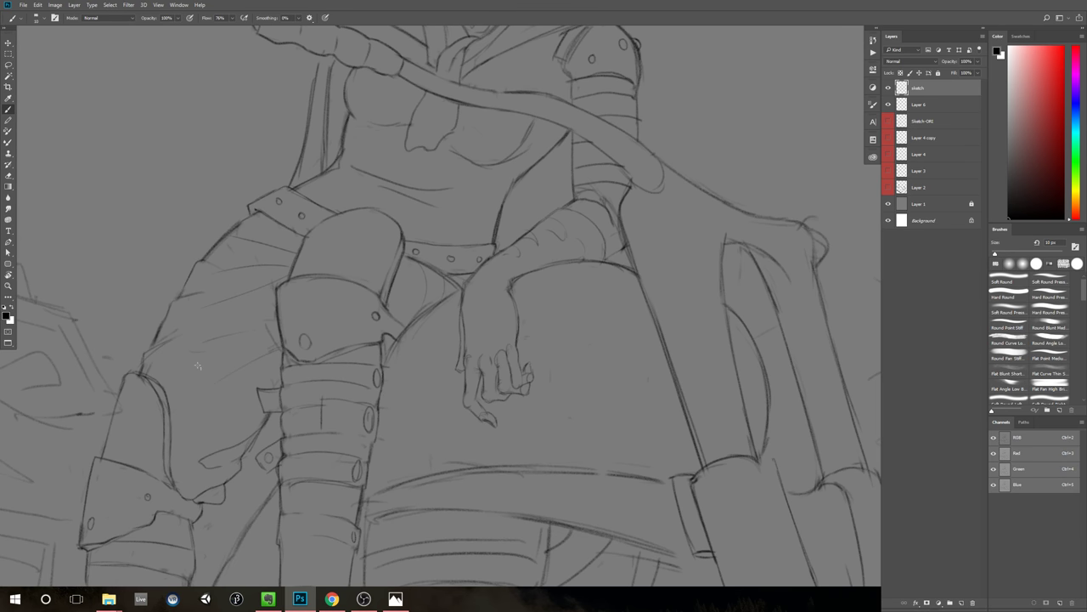
Step: Refine the curved sleeve edge below the elbow and check the reworked forearm against the whole figure
key("e")
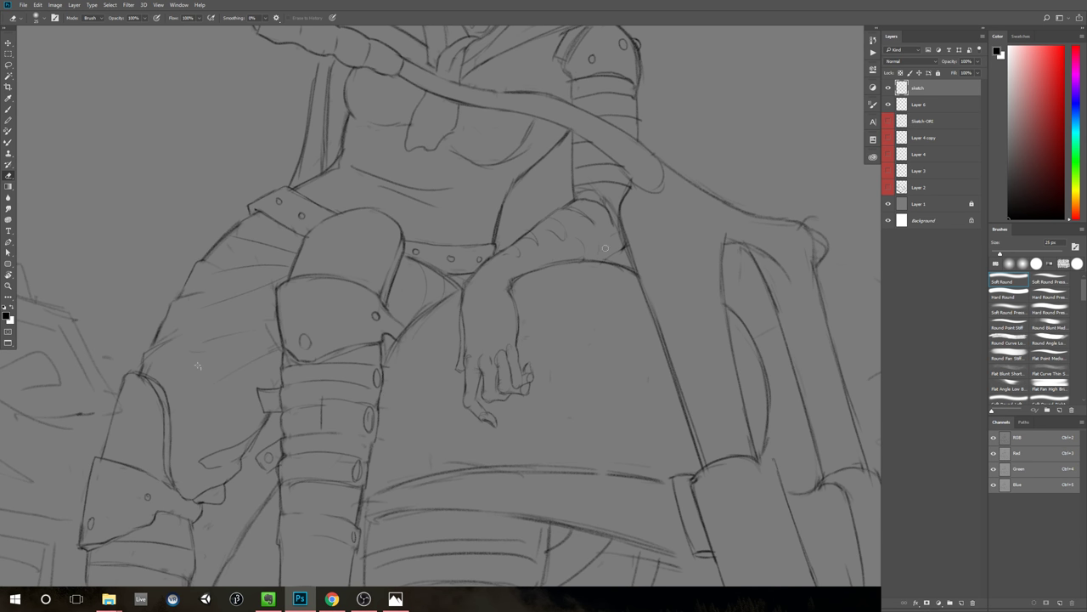
key("b")
left_click_drag(594, 222, 593, 262)
key("ctrl+space")
left_click_drag(663, 290, 609, 294)
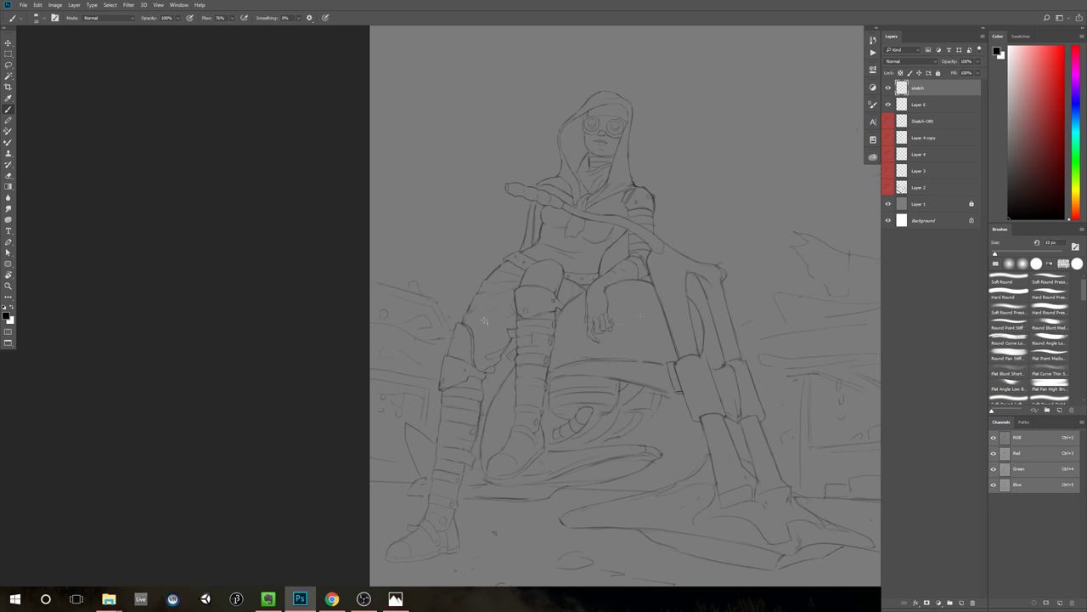
key("ctrl+space")
mouse_move(665, 312)
left_mouse_down()
mouse_move(642, 332)
mouse_move(693, 310)
mouse_move(645, 302)
mouse_move(709, 286)
left_mouse_up()
key("ctrl+space")
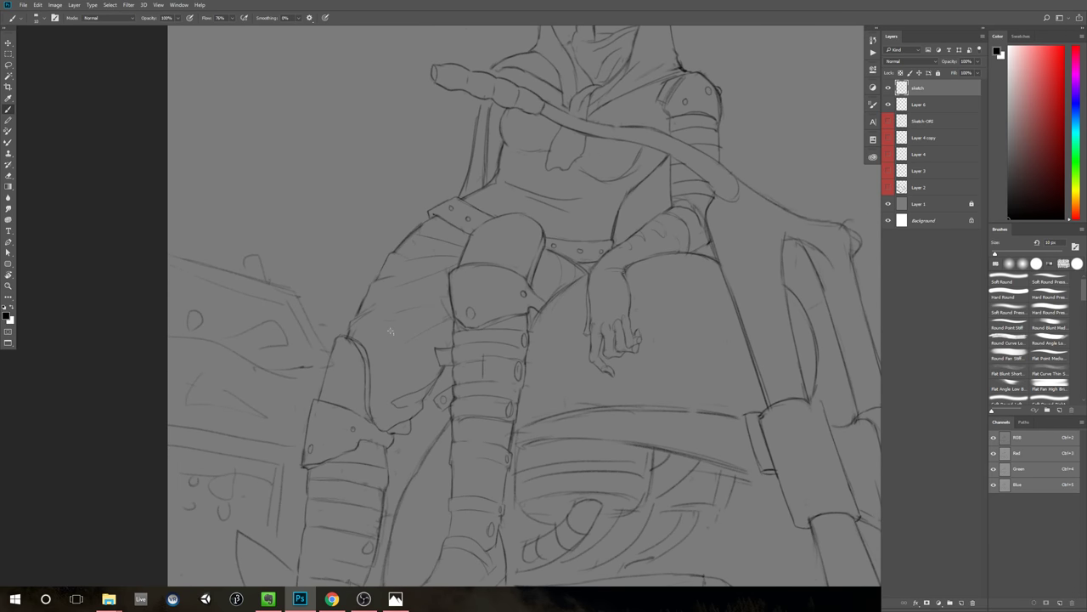
key("e")
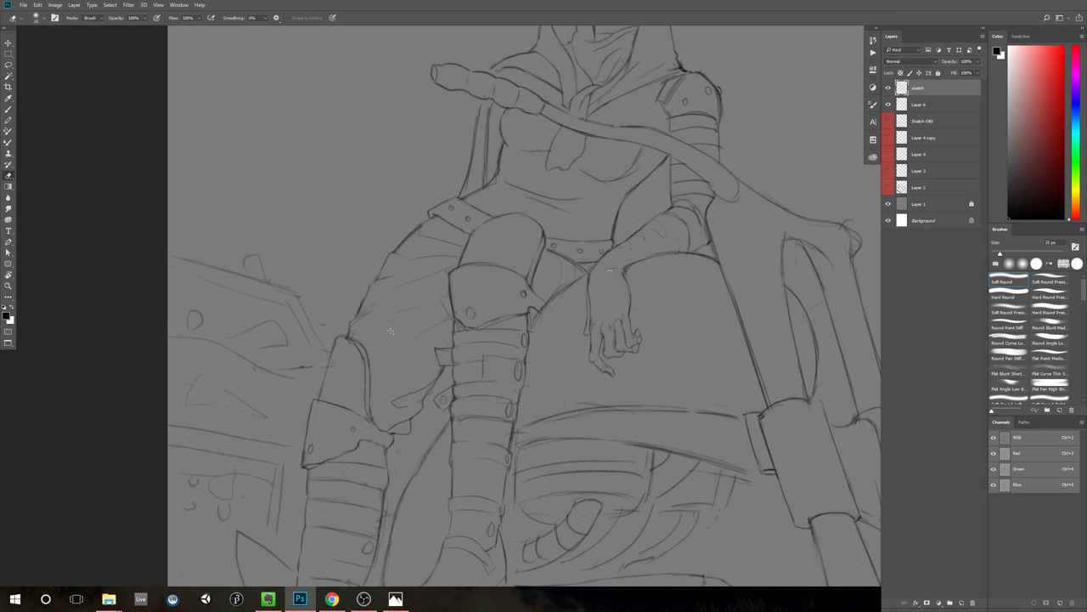
Step: Erase the short fold lines and stray marks inside the bare forearm
key("b")
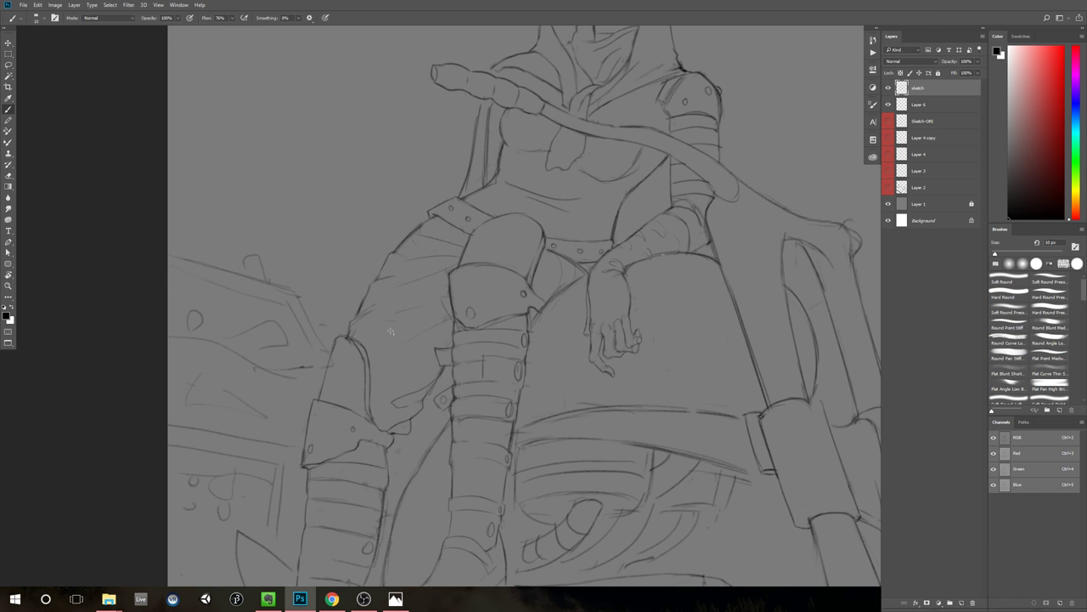
key("e")
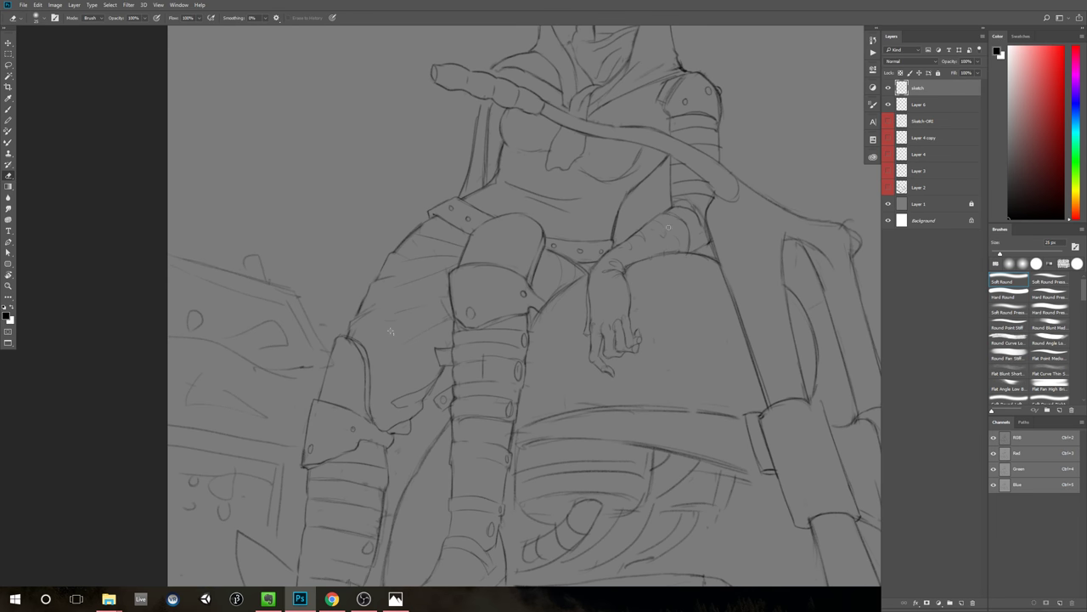
key("b")
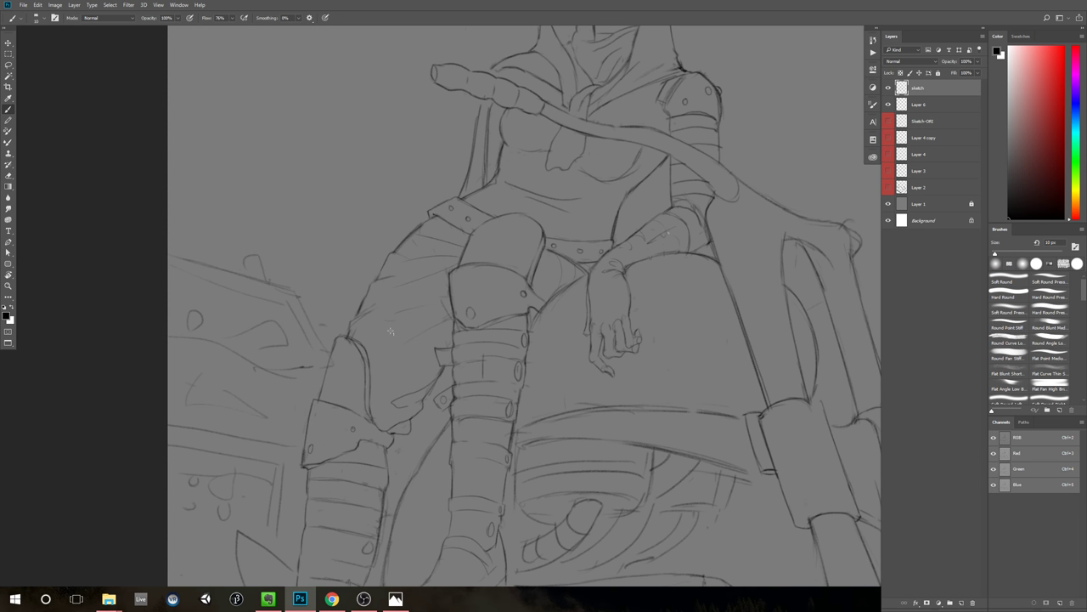
key("e")
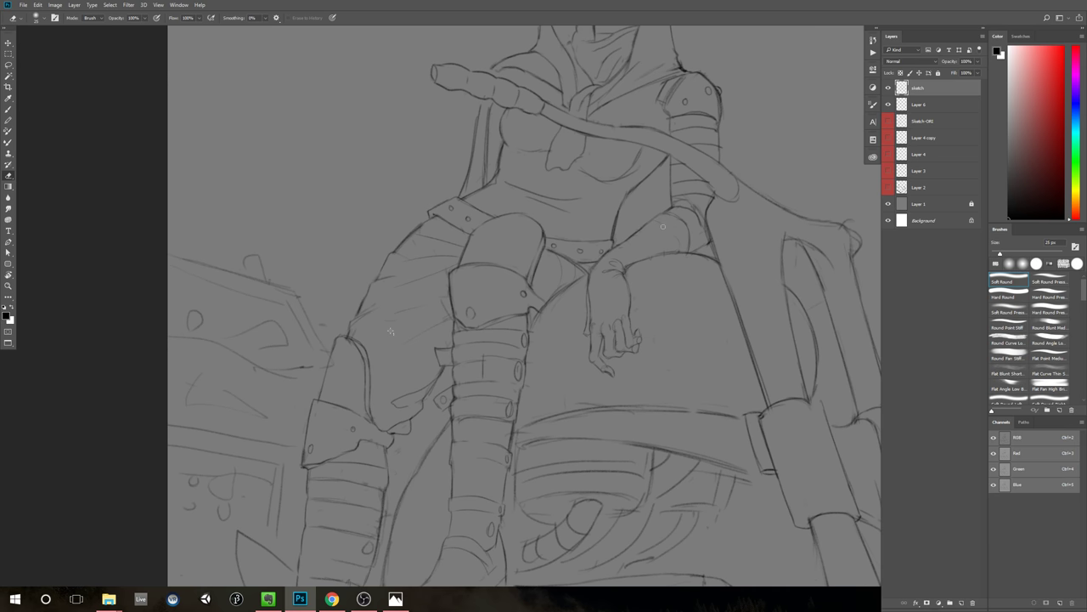
Step: Draw a wavy, tattoo-like pattern across the forearm below the sleeve edge
key("b")
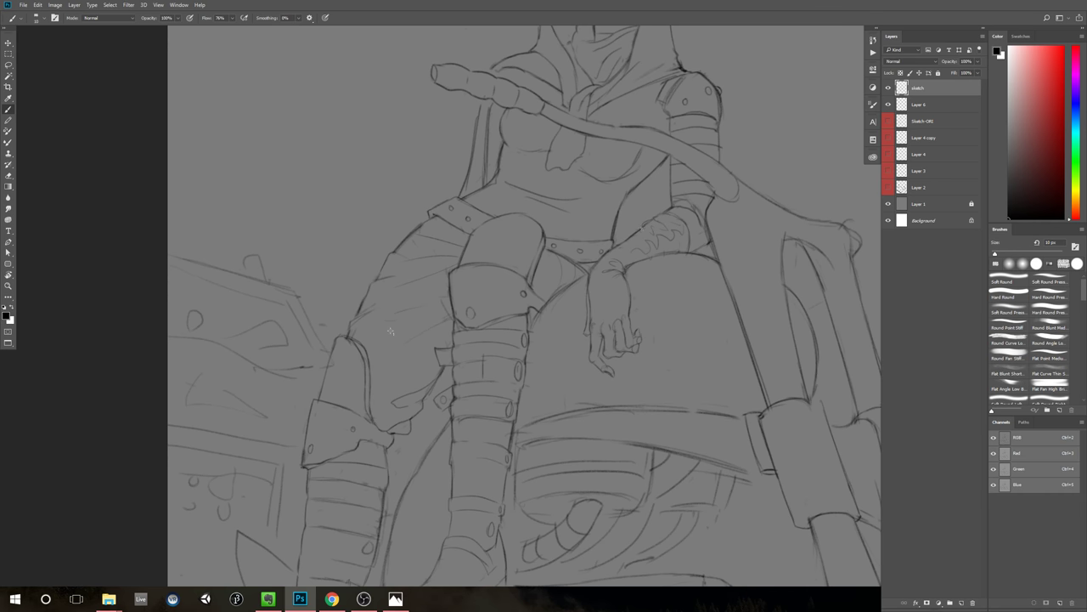
left_click_drag(715, 271, 647, 297)
left_click_drag(780, 277, 733, 277)
scroll(680, 291, "up", 4)
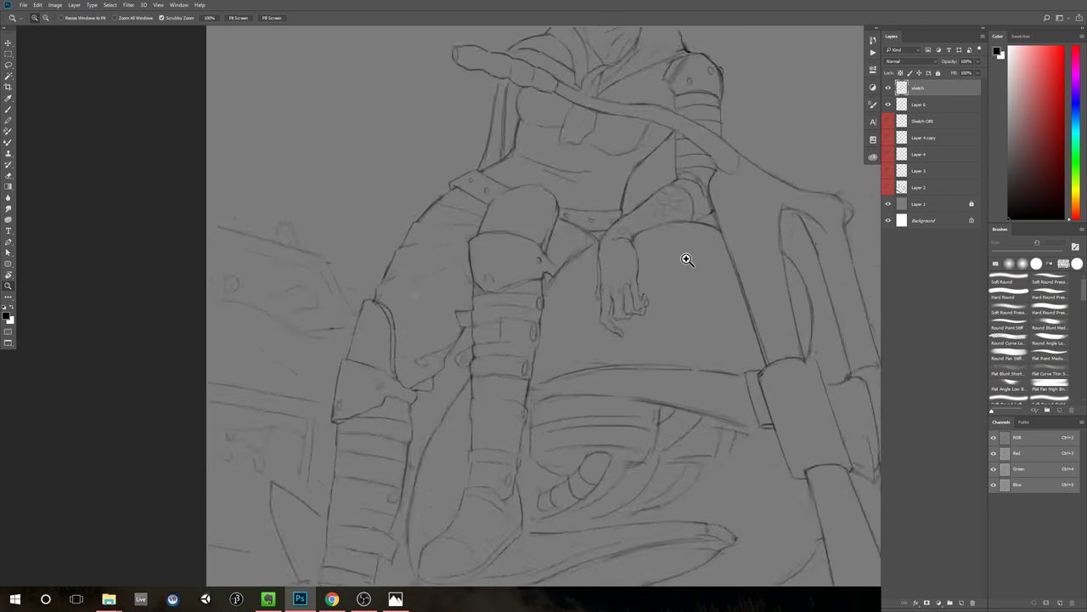
Step: Continue the jagged pattern over the wrist onto the back of the hand and clean up the curled finger lines
key("e")
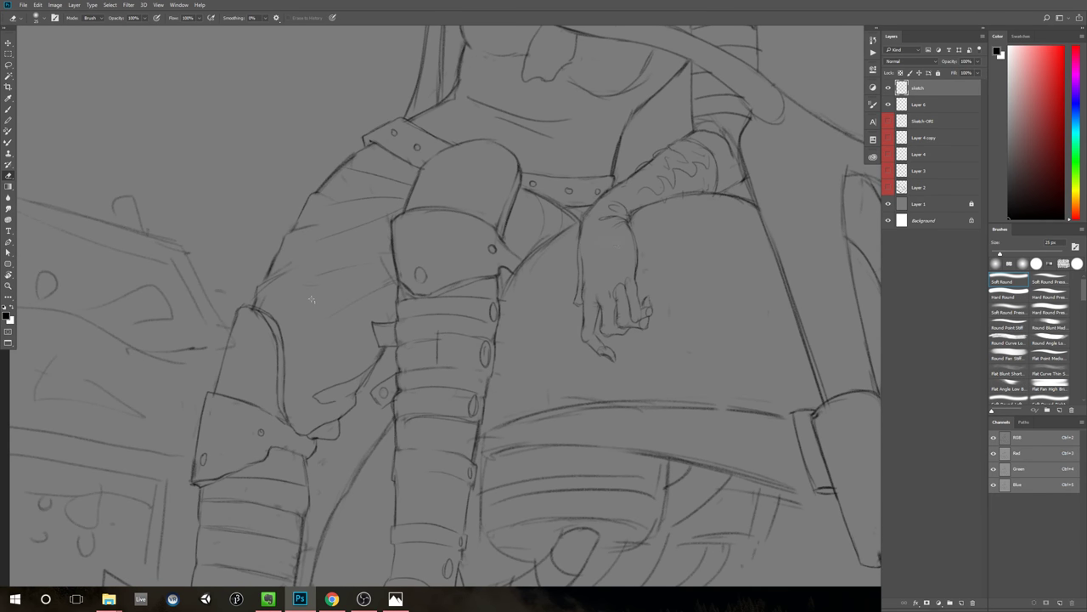
key("b")
mouse_move(597, 234)
left_mouse_down()
mouse_move(636, 245)
mouse_move(630, 228)
mouse_move(628, 306)
left_mouse_up()
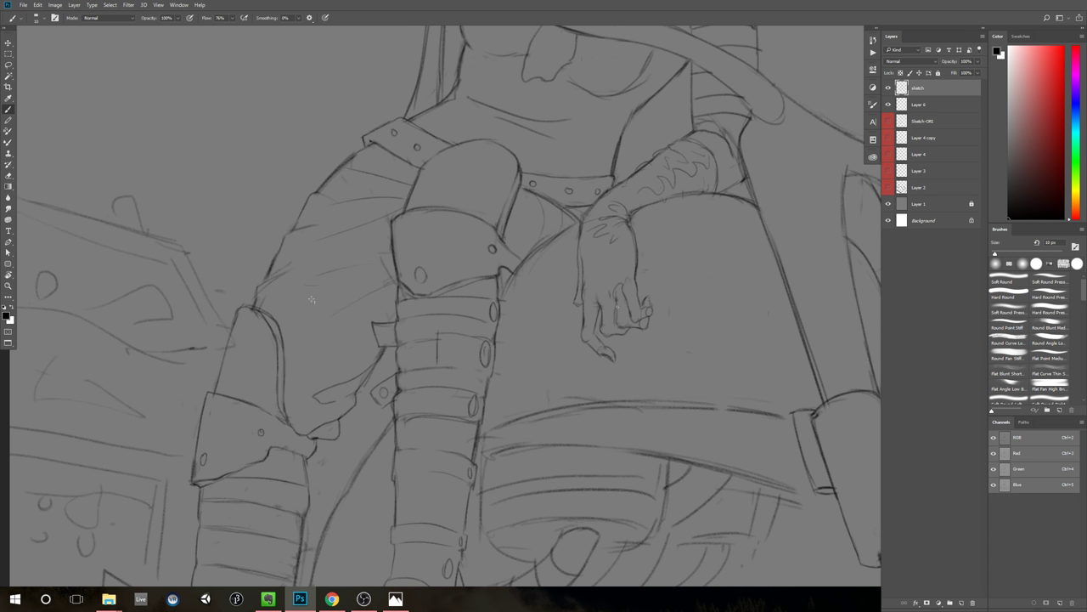
key("e")
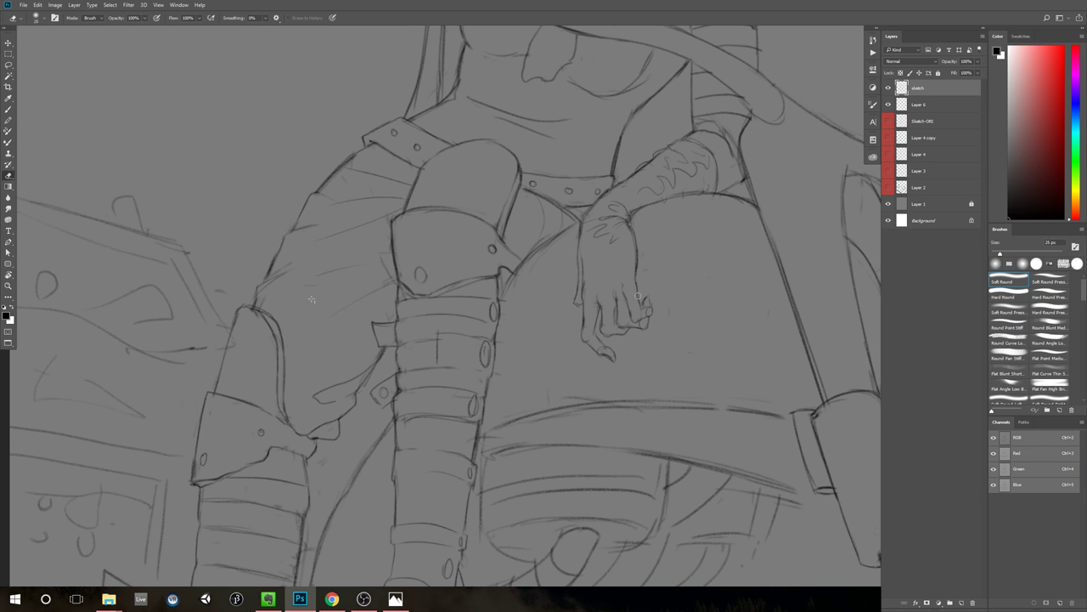
Step: Clean up and redraw the pointed tip of the lowest finger on the hanging hand
key("ctrl+space")
left_click_drag(704, 343, 661, 380)
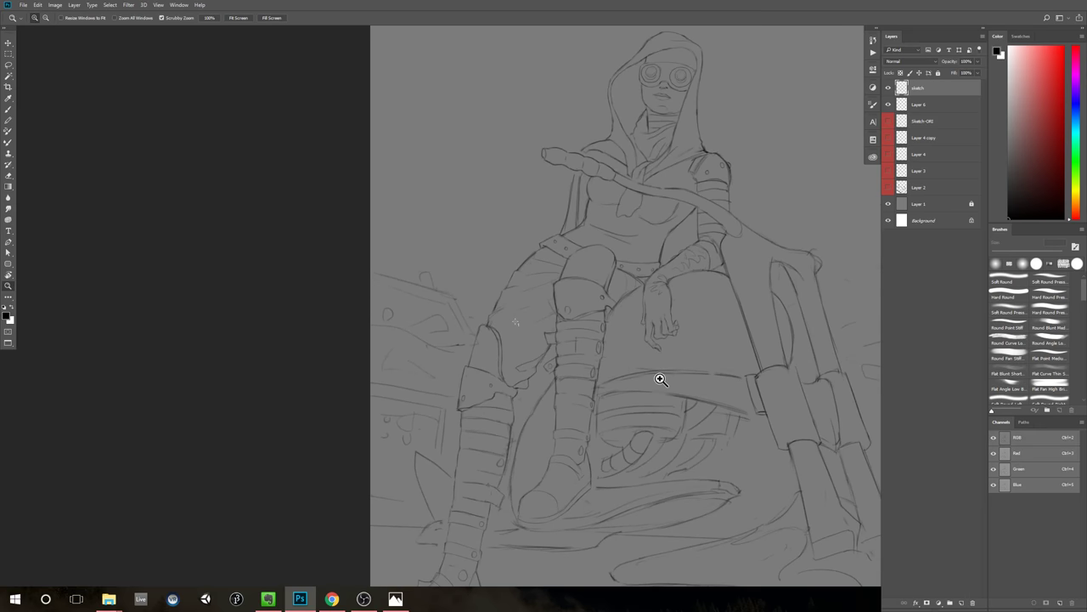
left_click_drag(688, 319, 713, 308)
key("space")
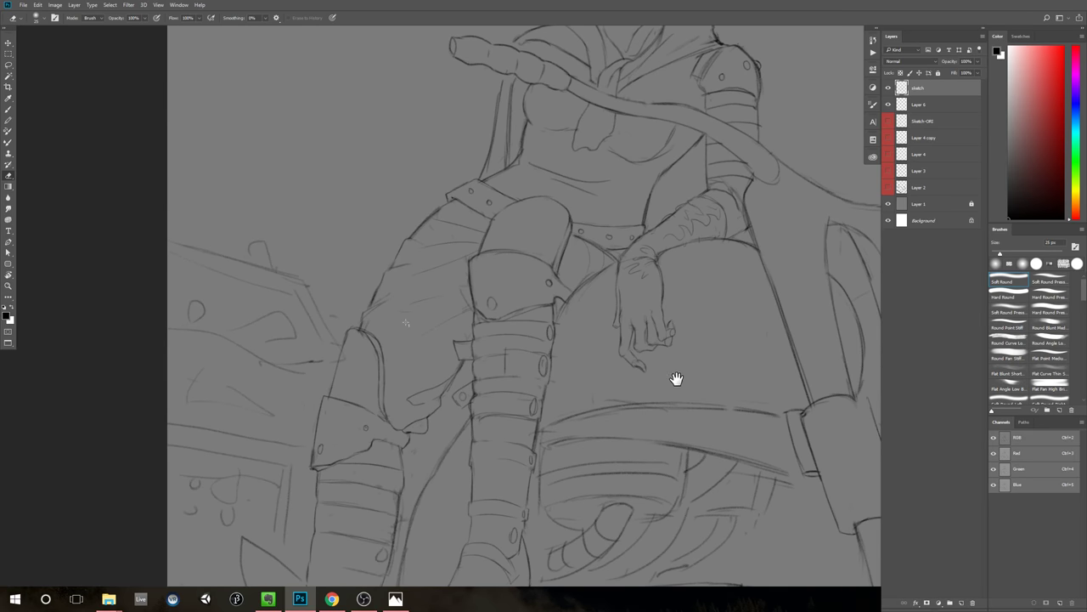
left_click_drag(677, 379, 643, 357)
key("ctrl+space")
key("ctrl+space")
left_click(603, 352)
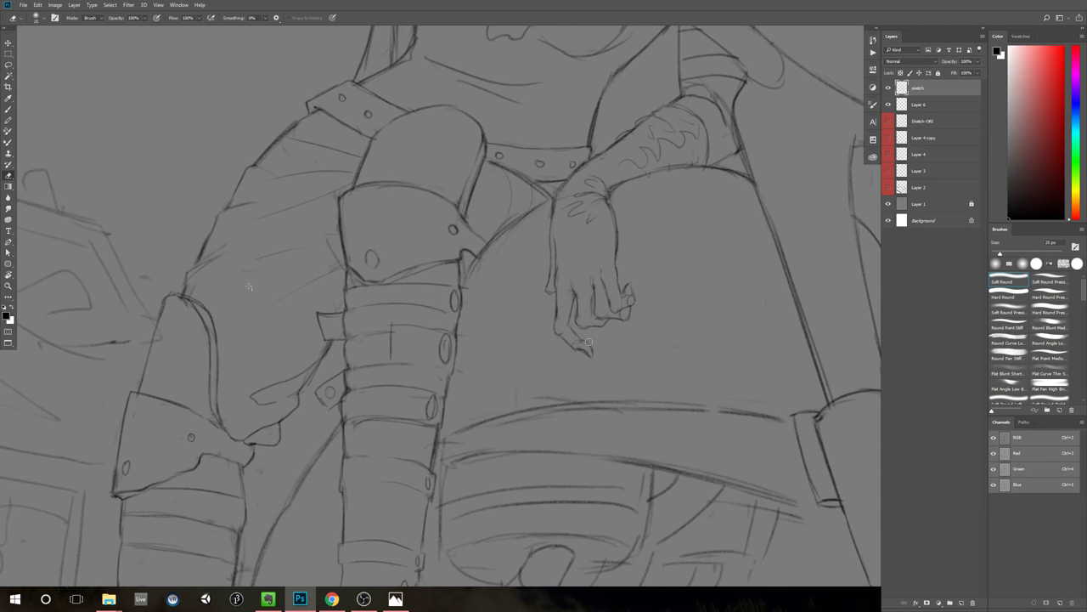
key("e")
key("b")
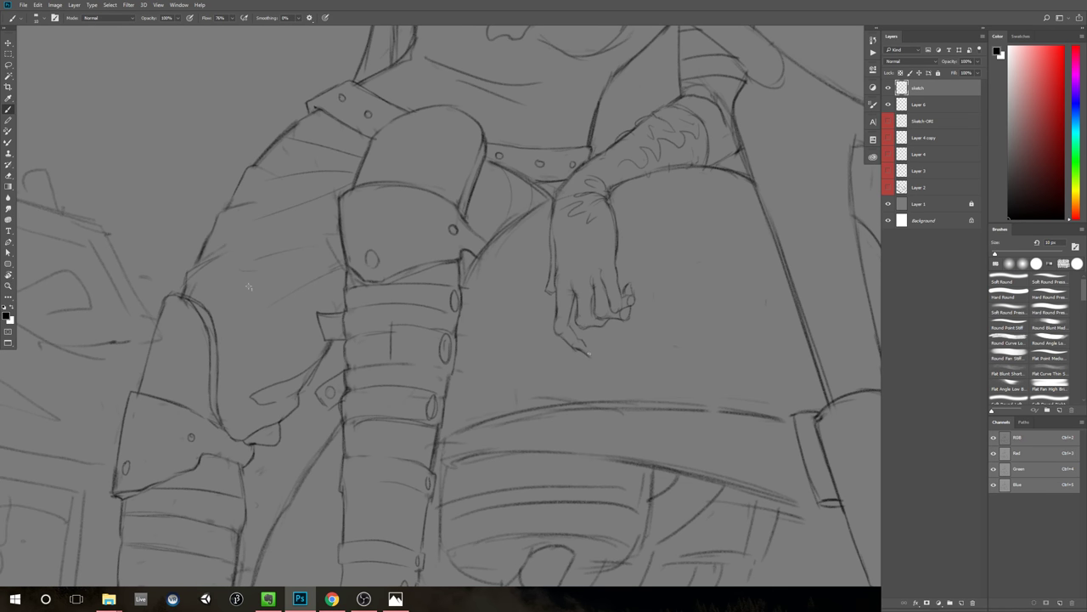
left_click_drag(587, 346, 591, 358)
Step: Refine the outer edge of the hanging hand and the lines running from its back into the fingers
scroll(655, 382, "down", 3)
mouse_move(726, 416)
left_mouse_down()
mouse_move(643, 372)
mouse_move(602, 387)
mouse_move(614, 358)
mouse_move(658, 350)
left_mouse_up()
scroll(607, 390, "down", 4)
key("z")
key("e")
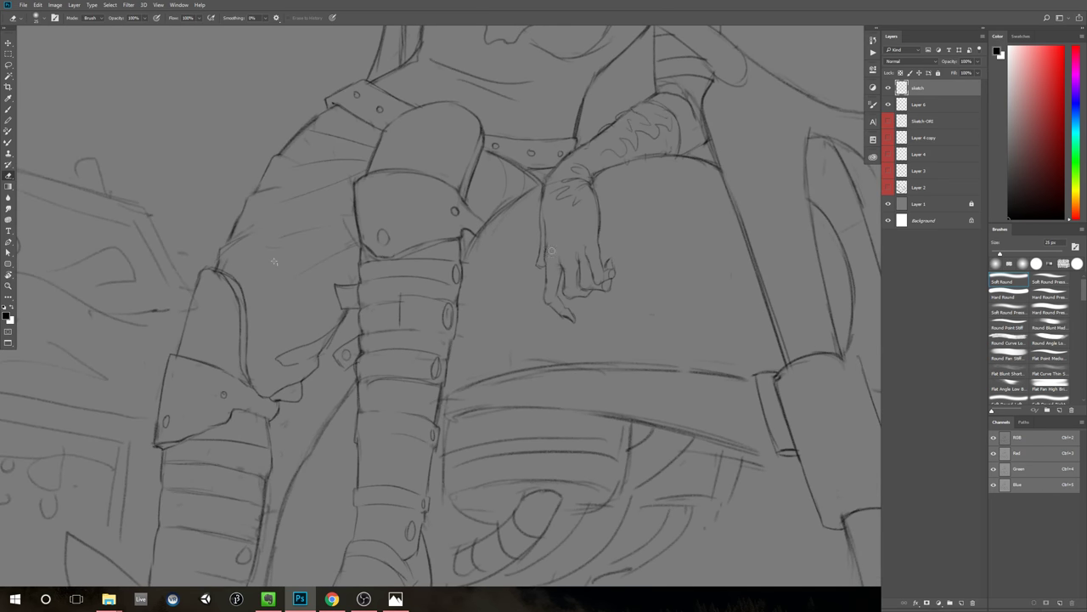
key("b")
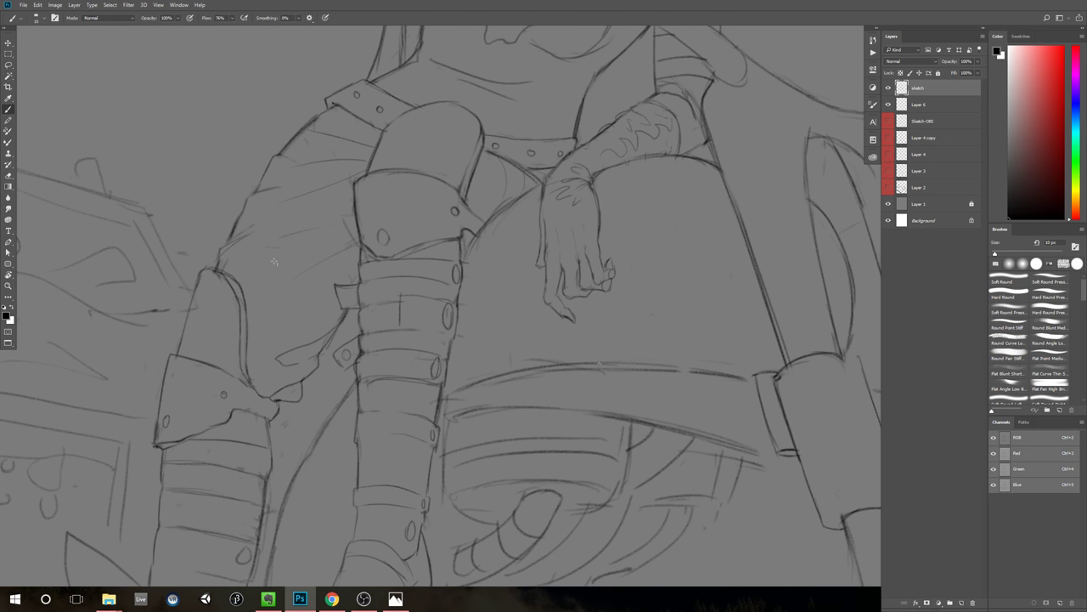
key("z")
mouse_move(639, 327)
left_mouse_down()
mouse_move(608, 347)
mouse_move(620, 341)
left_mouse_up()
key("e")
left_click_drag(604, 263, 606, 271)
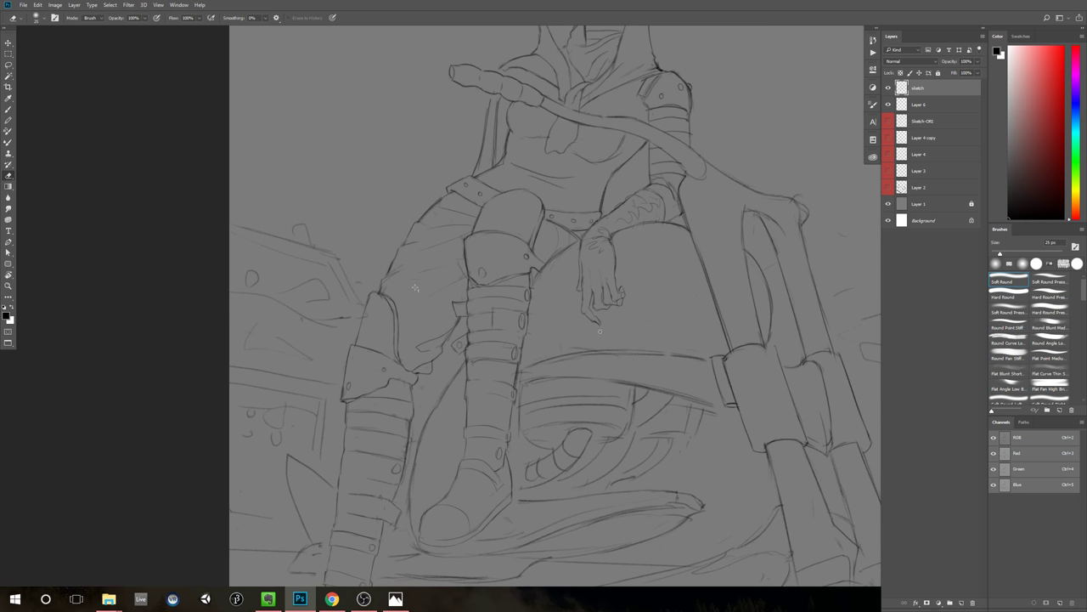
Step: Rework the wrist contour and add curved pattern lines wrapping around the wrist
scroll(620, 291, "up", 2)
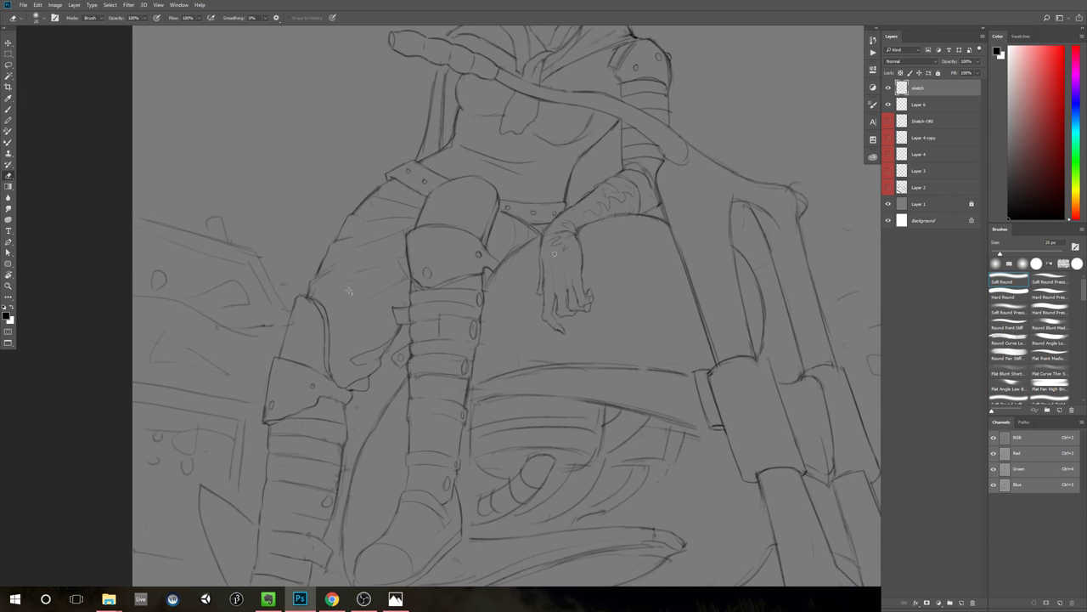
scroll(545, 242, "up", 1)
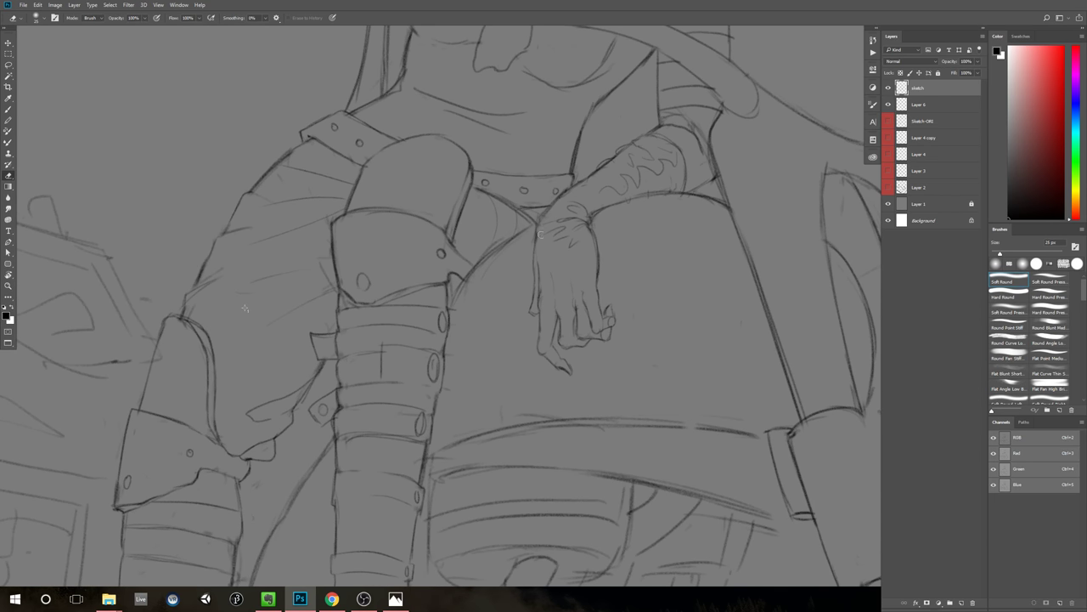
key("b")
key("e")
key("b")
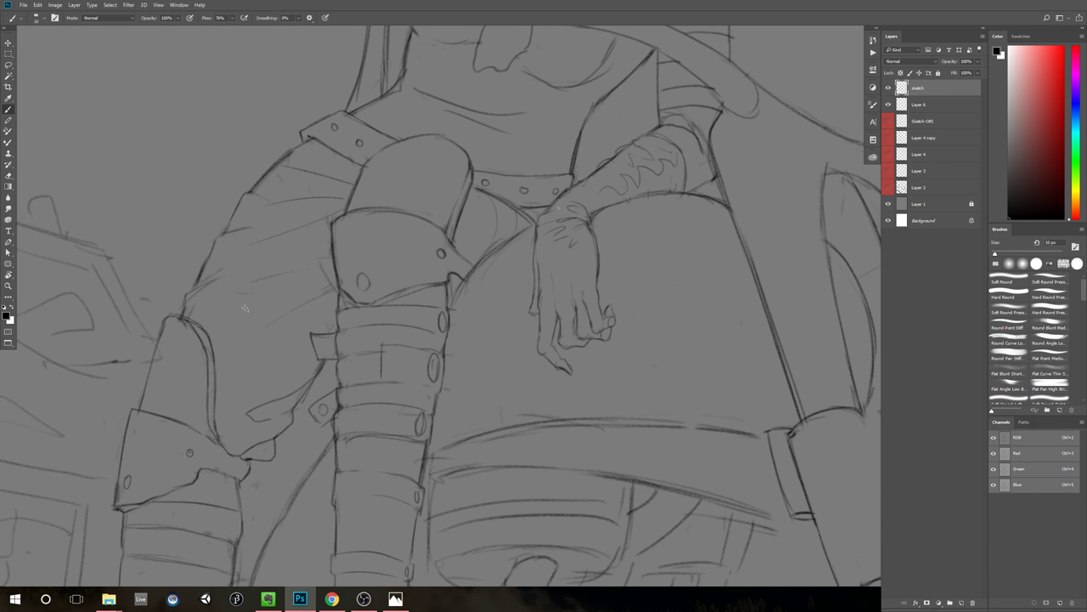
key("e")
key("b")
left_click_drag(604, 282, 537, 327)
left_click_drag(568, 360, 577, 393)
left_click_drag(586, 393, 558, 394)
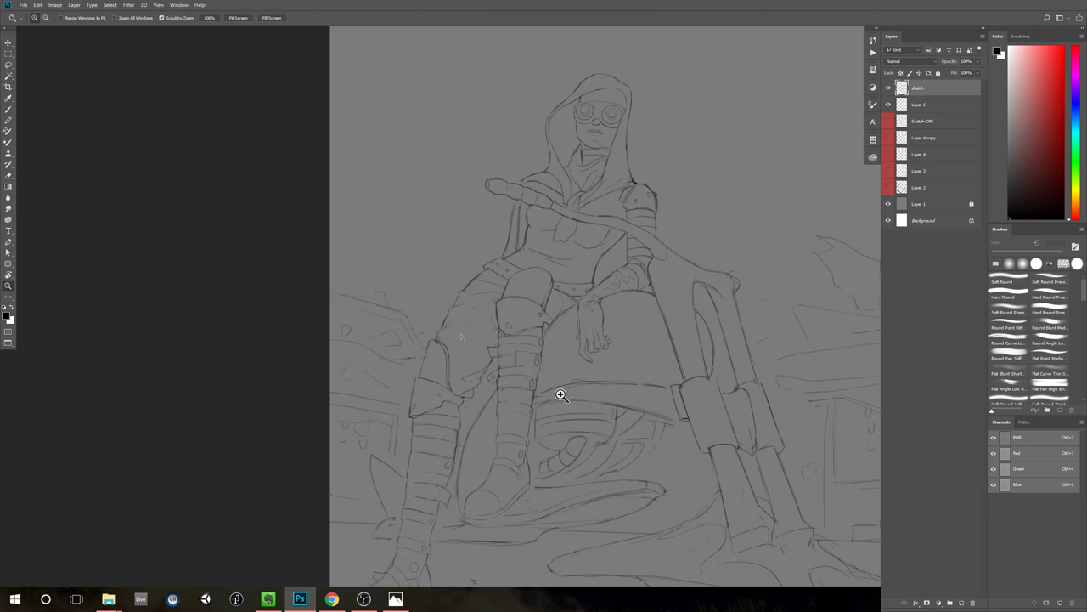
left_click(641, 303)
key("b")
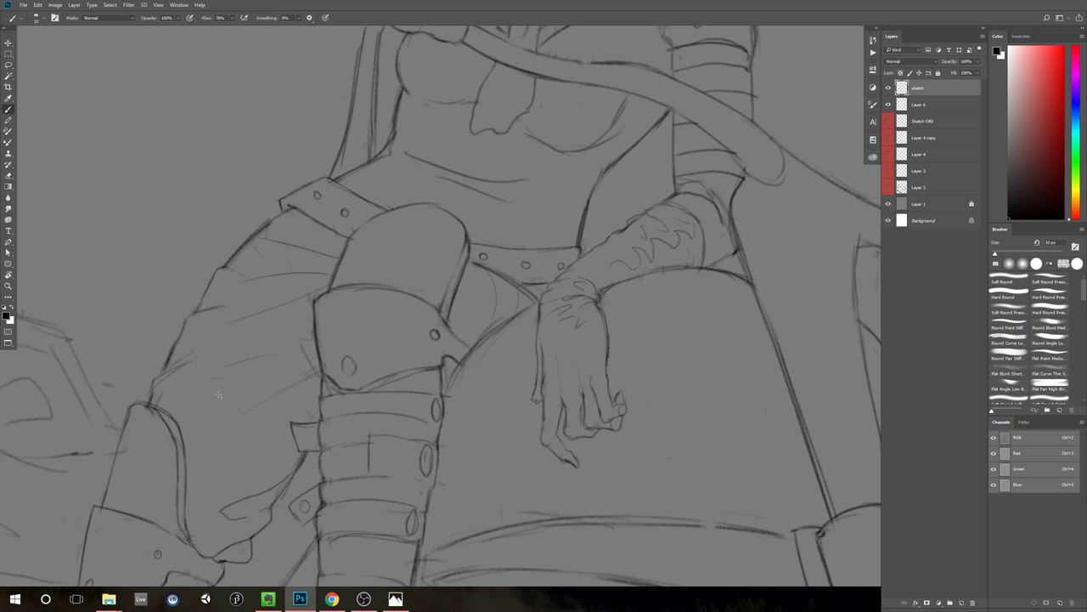
Step: Check the whole figure on the page and flip the canvas horizontally
left_click_drag(700, 271, 651, 303)
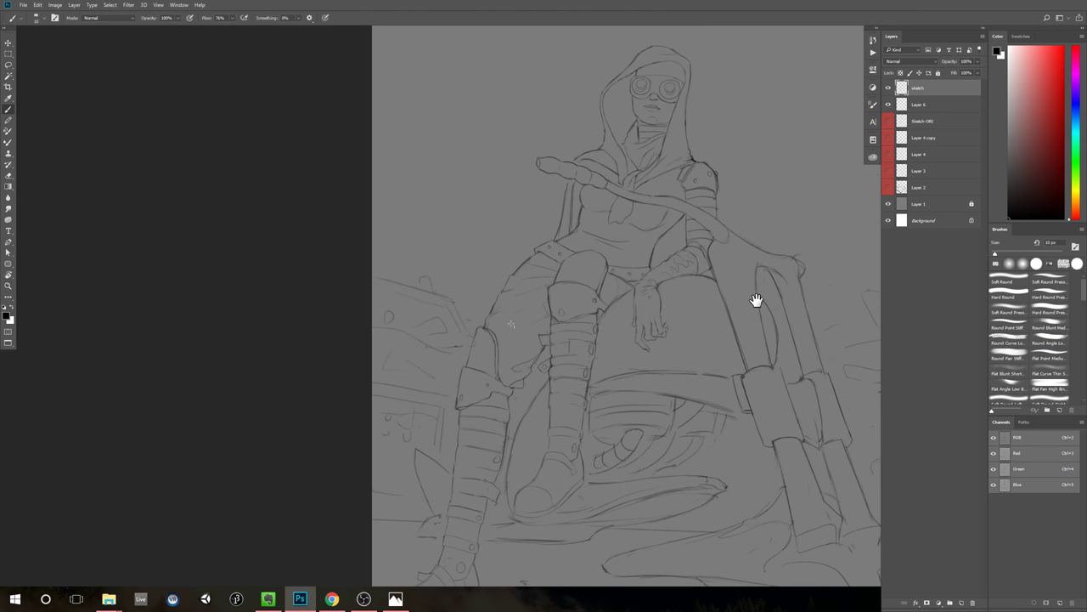
mouse_move(757, 300)
left_mouse_down()
mouse_move(694, 266)
mouse_move(661, 266)
left_mouse_up()
left_click_drag(762, 263, 699, 282)
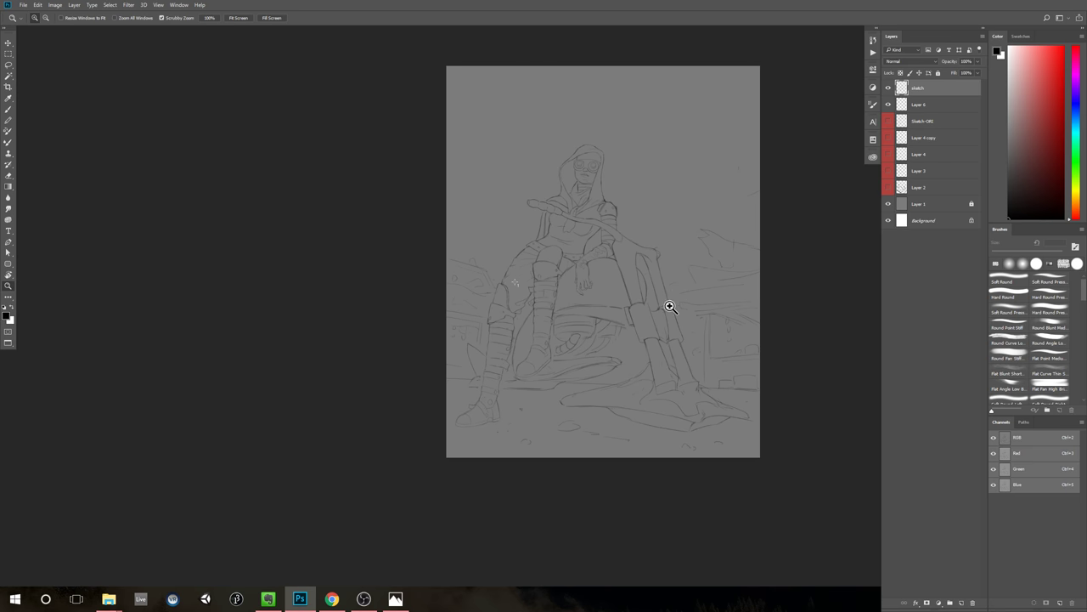
left_click_drag(581, 335, 585, 314)
key("ctrl+semicolon")
key("ctrl+semicolon")
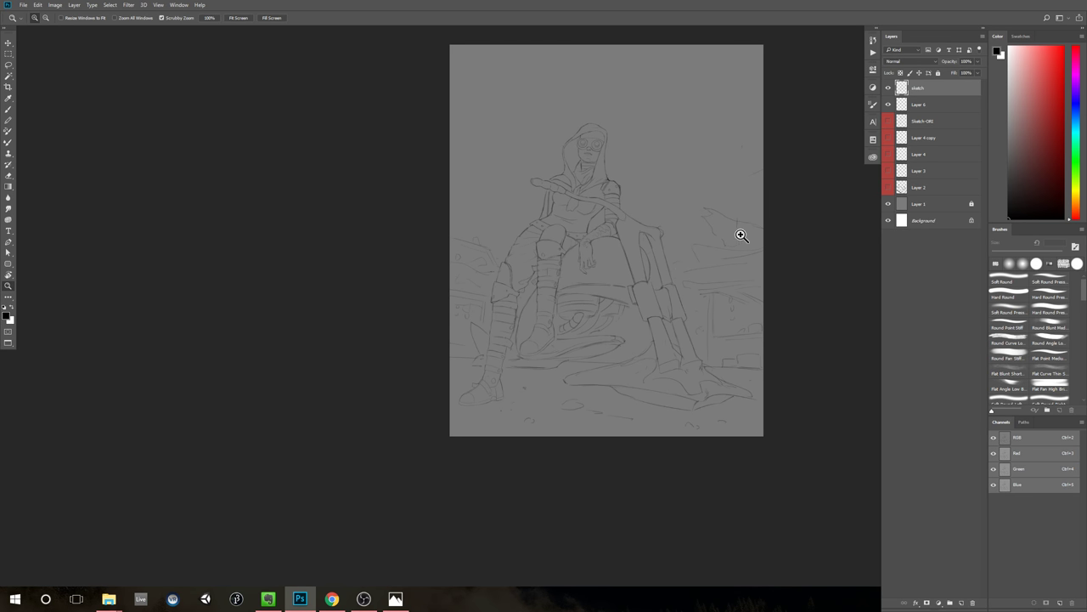
left_click_drag(791, 237, 773, 246)
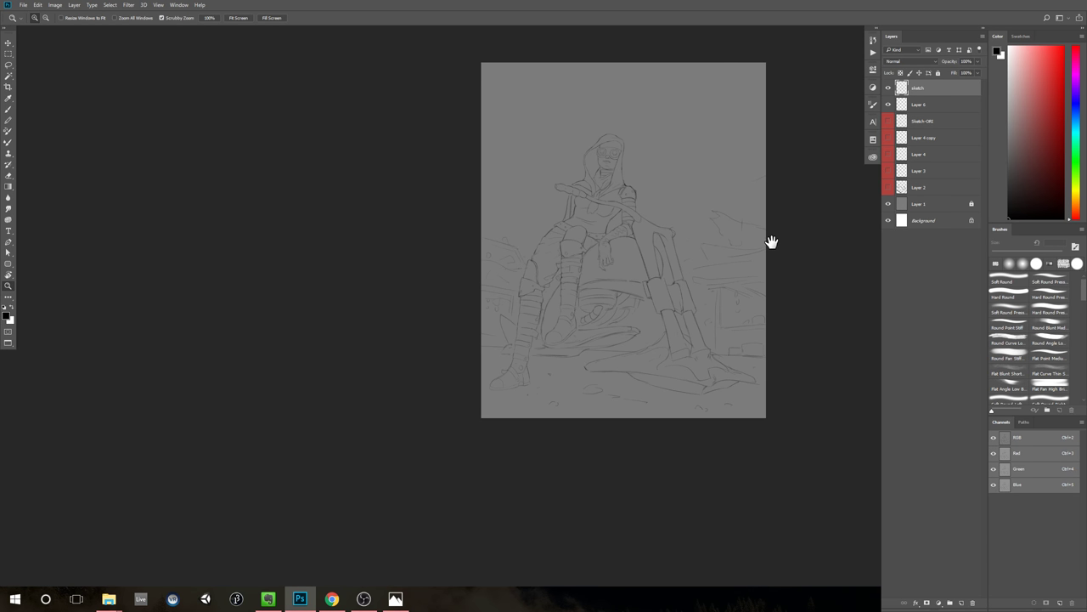
scroll(774, 245, "up", 1)
left_click(55, 4)
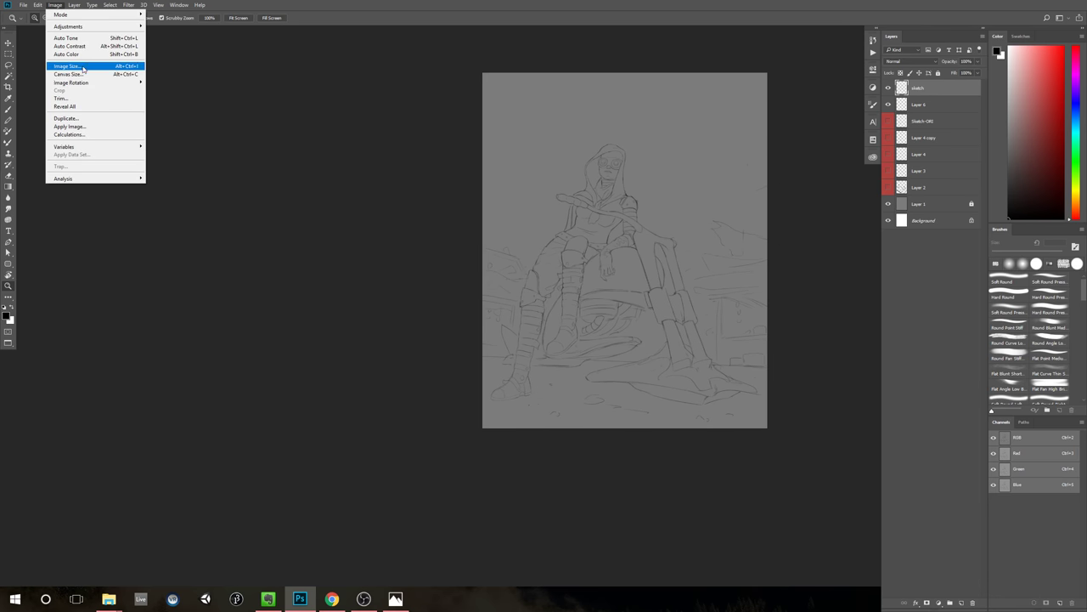
left_click(193, 118)
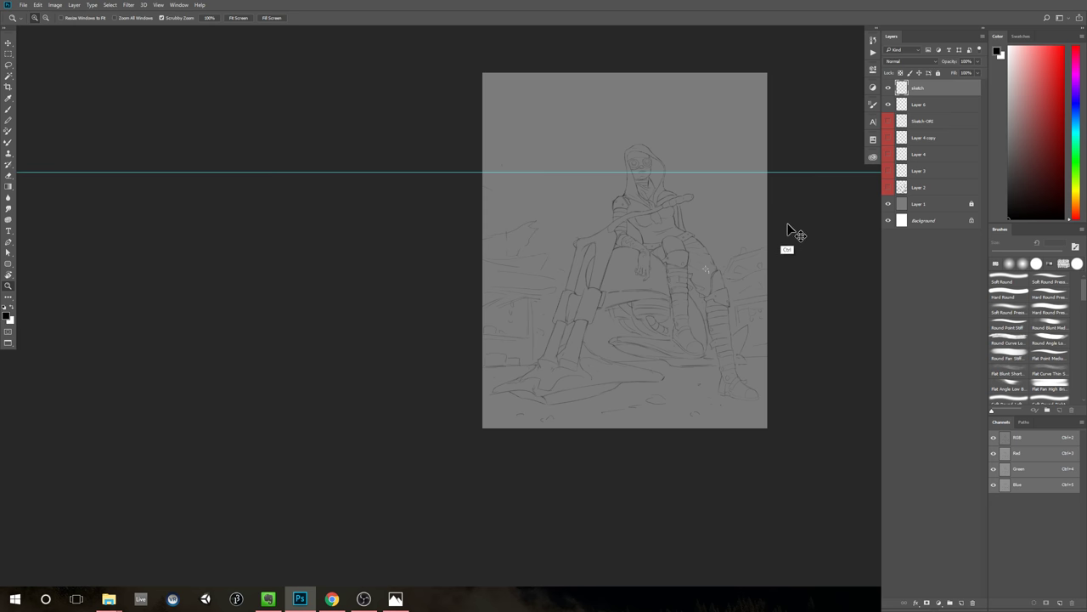
Step: Refine the wrist contour and back edge of the hand in the mirrored view
left_click_drag(783, 240, 724, 263)
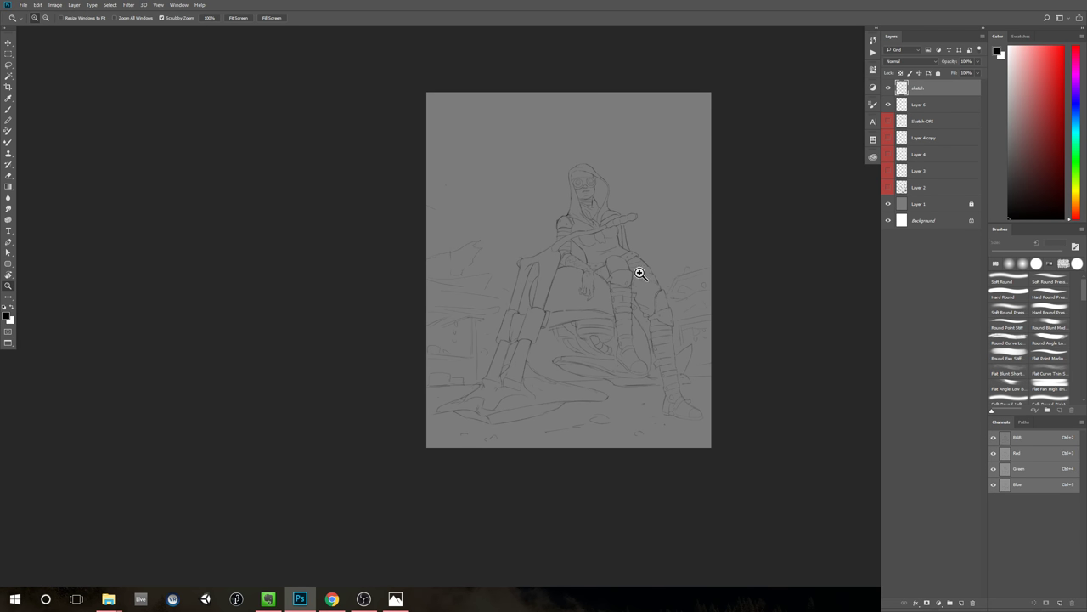
left_click_drag(606, 287, 637, 266)
key("b")
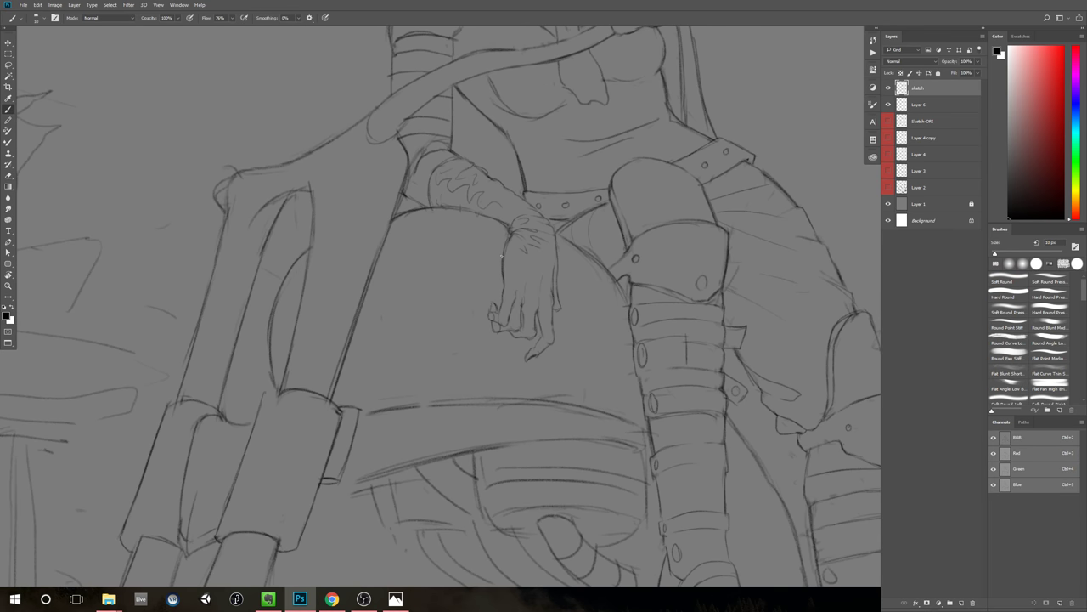
key("e")
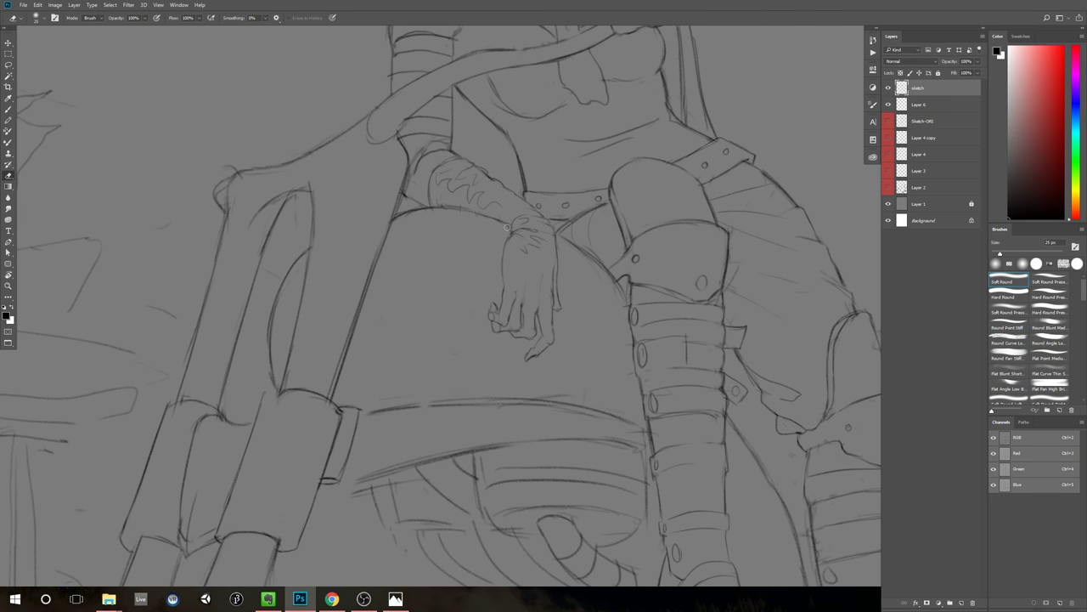
key("b")
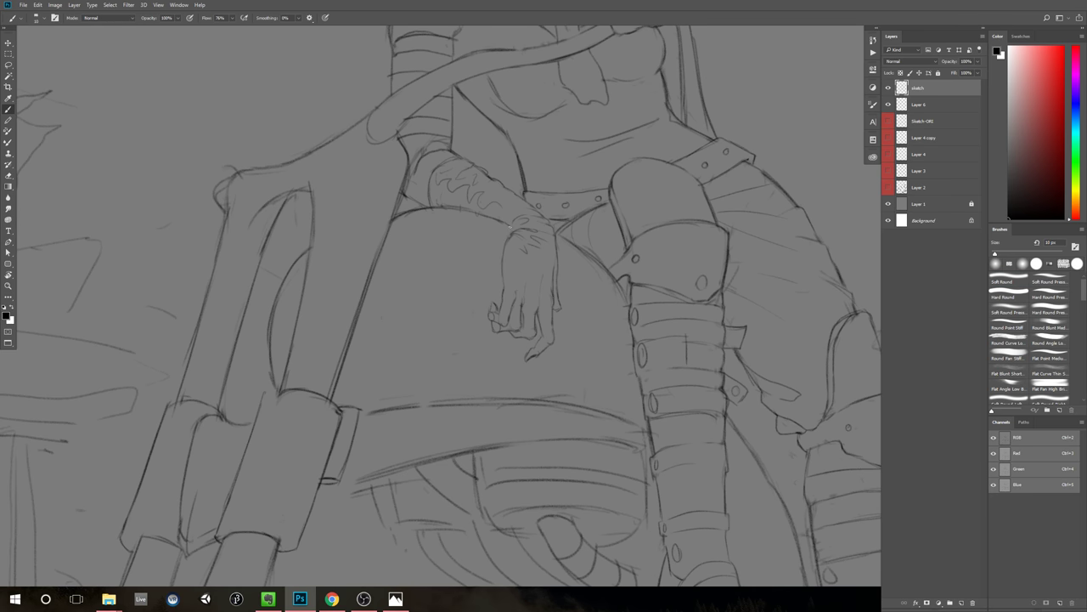
left_click_drag(643, 308, 621, 314)
left_click_drag(779, 308, 738, 308)
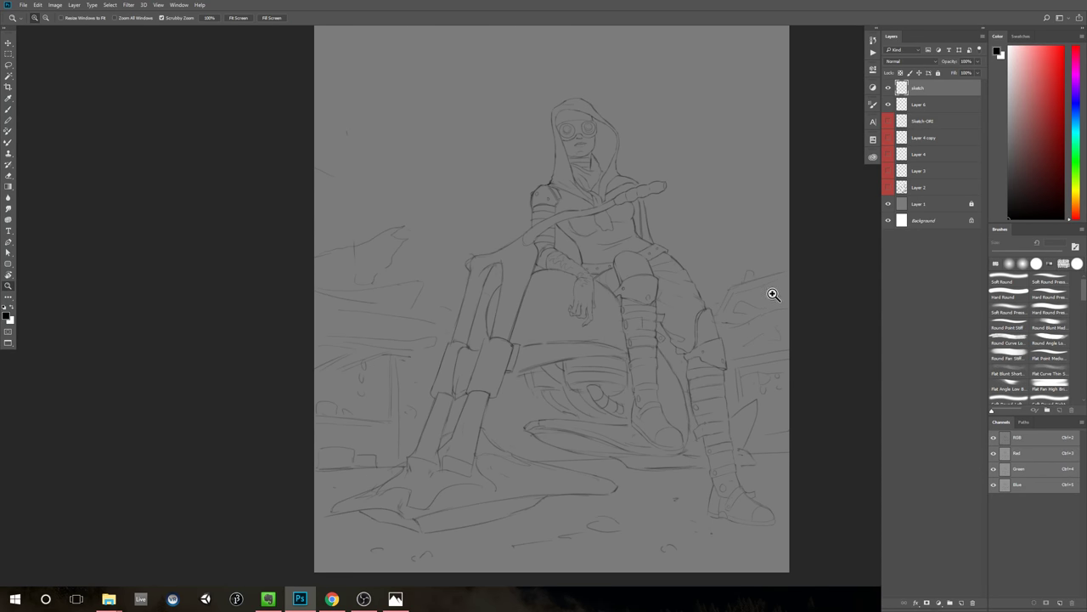
Step: Reduce the eraser size to 9 px and clean up the outlines of the curled outer fingers
scroll(595, 308, "up", 5)
scroll(595, 307, "up", 2)
key("b")
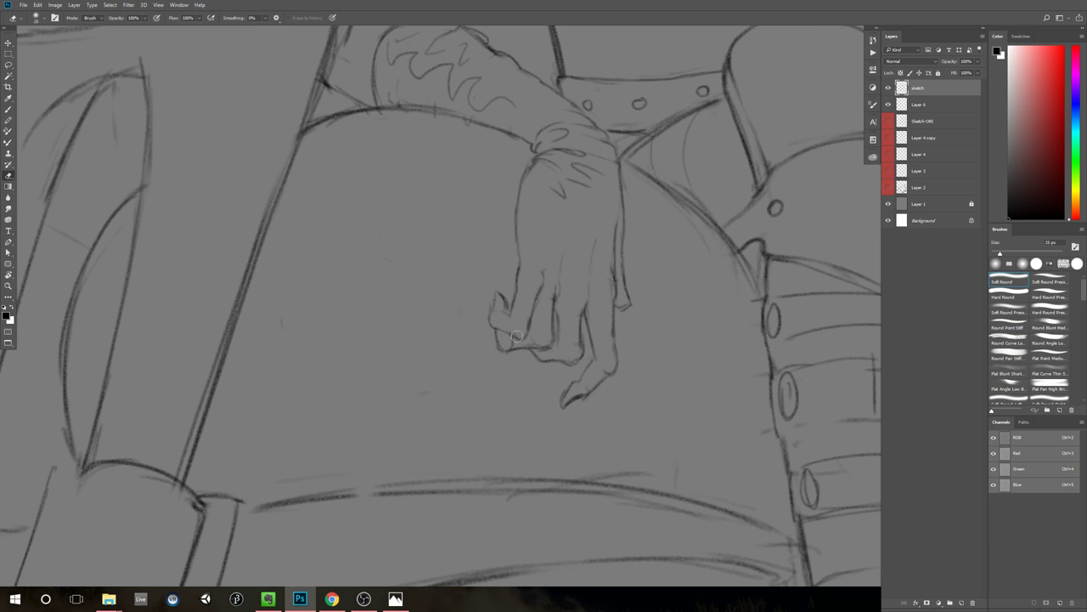
key("bracketleft")
key("bracketleft")
key("bracketleft")
key("bracketleft")
mouse_move(541, 291)
left_mouse_down()
mouse_move(524, 315)
mouse_move(506, 282)
mouse_move(505, 310)
mouse_move(496, 277)
mouse_move(506, 303)
left_mouse_up()
Step: Redraw the curled finger outlines and trim the excess line at the middle fingertip
key("b")
key("e")
key("b")
mouse_move(494, 294)
left_mouse_down()
mouse_move(540, 309)
mouse_move(536, 298)
mouse_move(527, 333)
left_mouse_up()
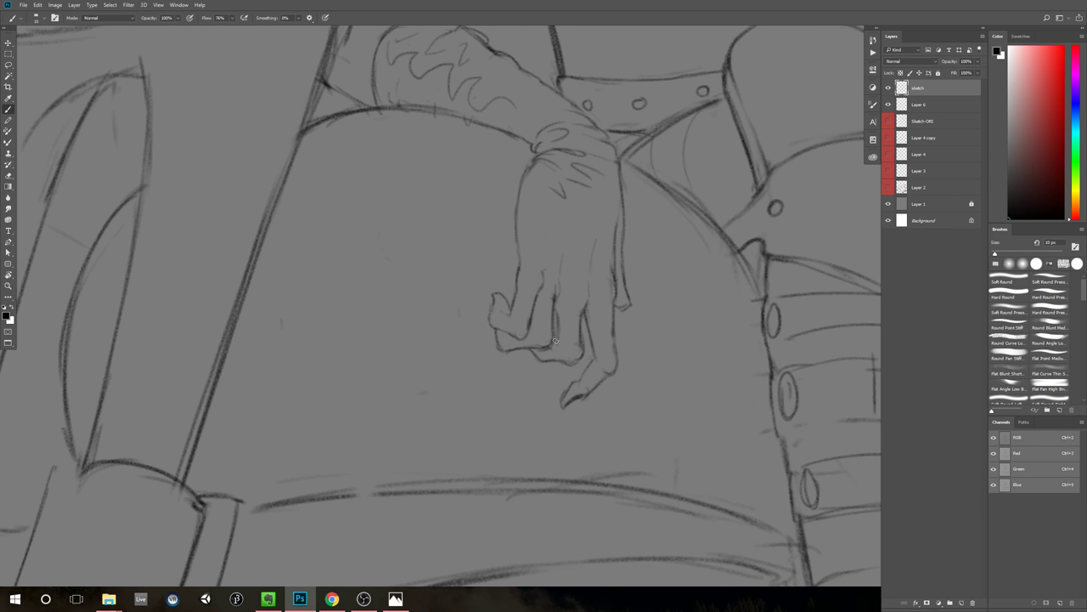
key("e")
mouse_move(579, 334)
left_mouse_down()
mouse_move(580, 357)
mouse_move(566, 365)
left_mouse_up()
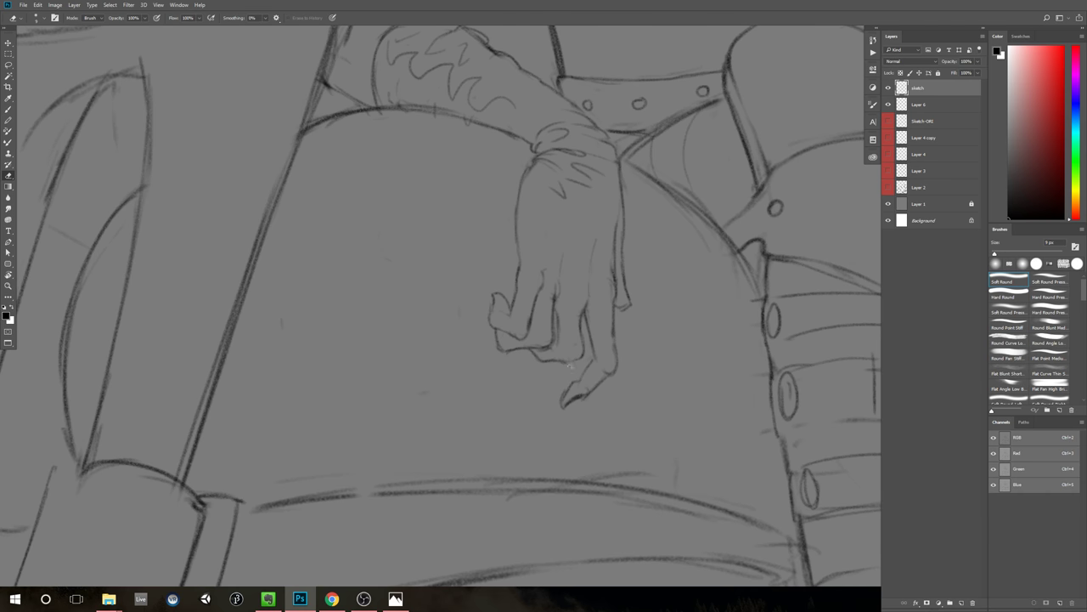
Step: Touch up the outlines of the curled middle finger and the extended finger's lower joint, erasing stray line bits
key("b")
key("e")
key("b")
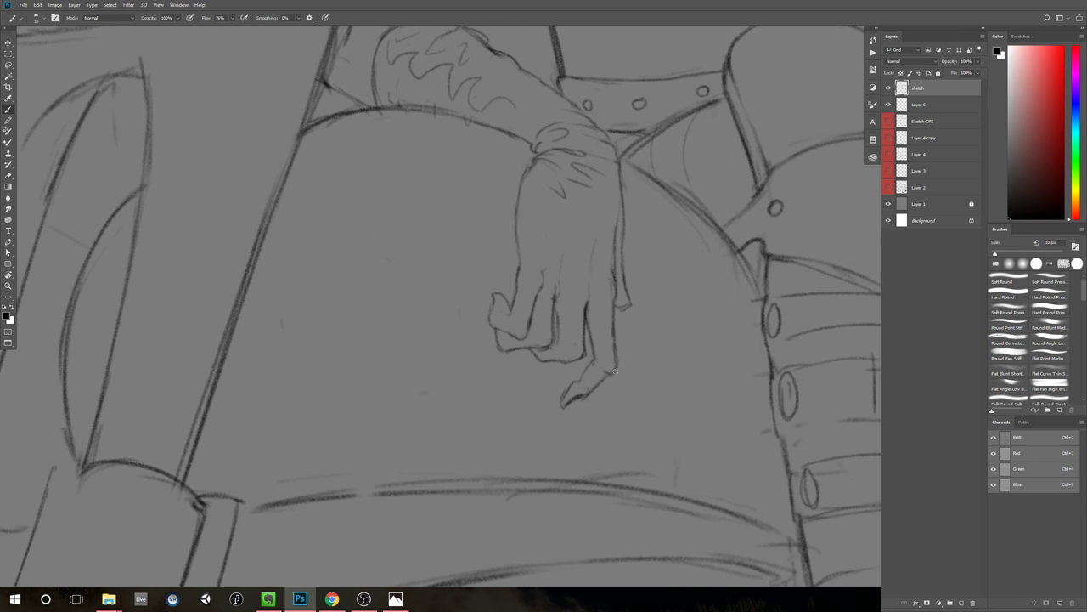
key("e")
key("b")
key("e")
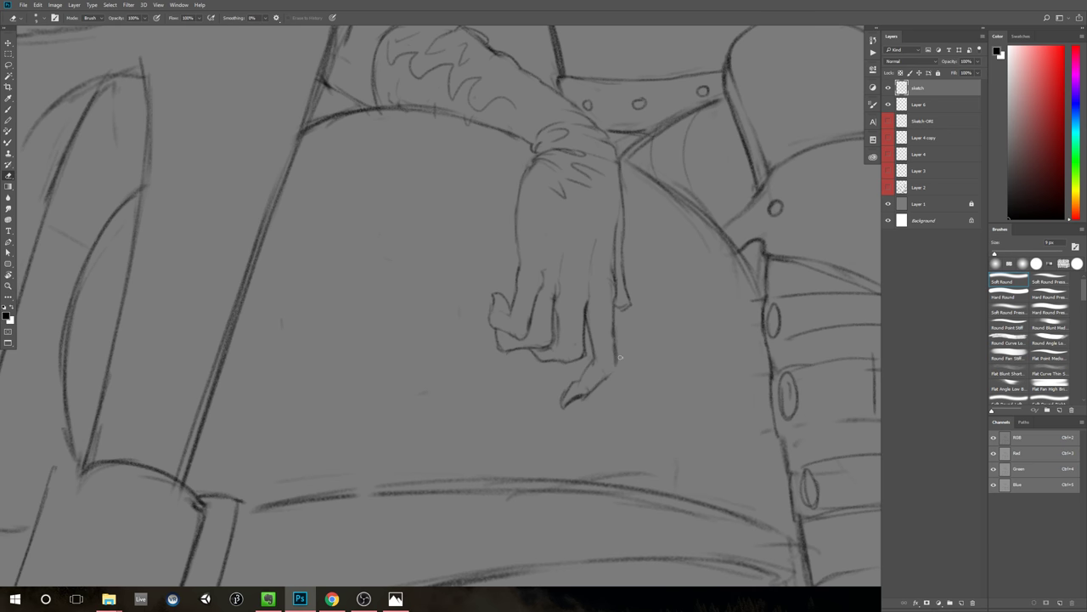
key("b")
Step: Draw fingerless-glove edge lines across the extended finger and the curled fingers of the hanging hand
scroll(614, 396, "down", 6)
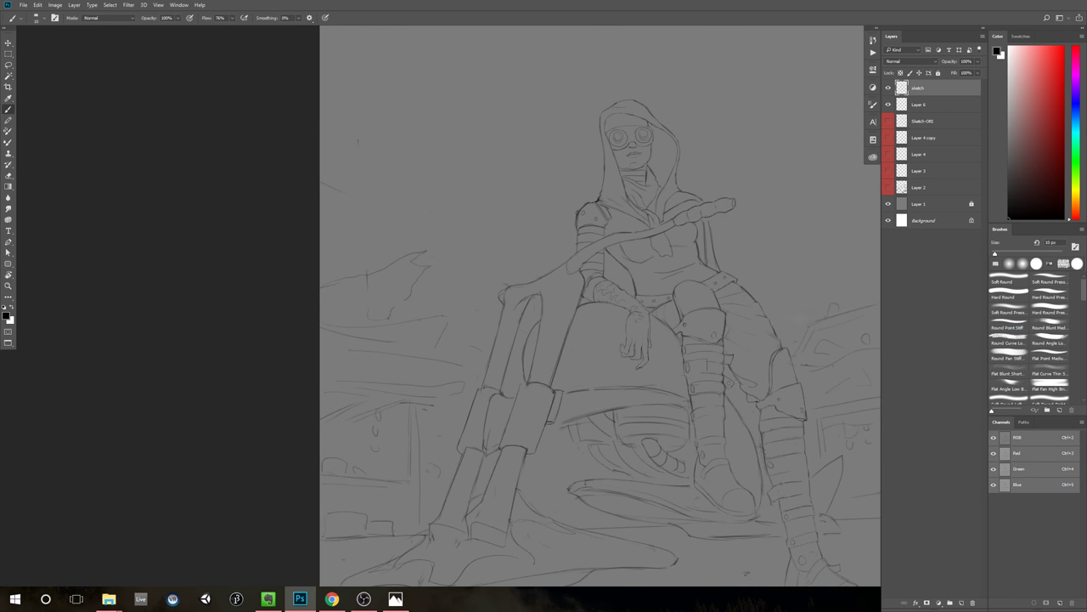
left_click_drag(819, 323, 721, 326)
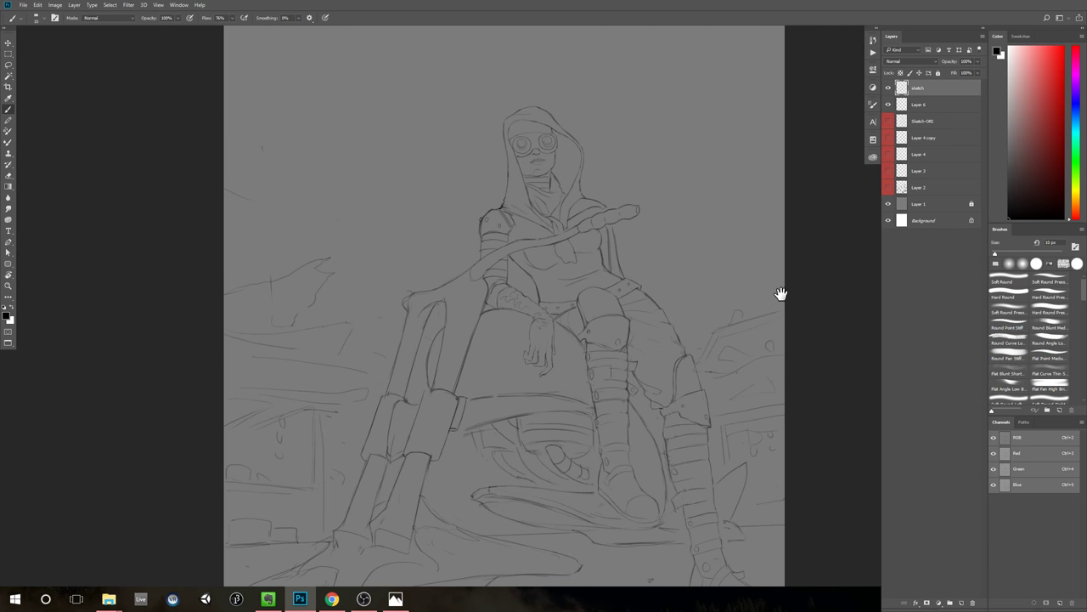
left_click_drag(780, 294, 782, 276)
scroll(572, 337, "up", 4)
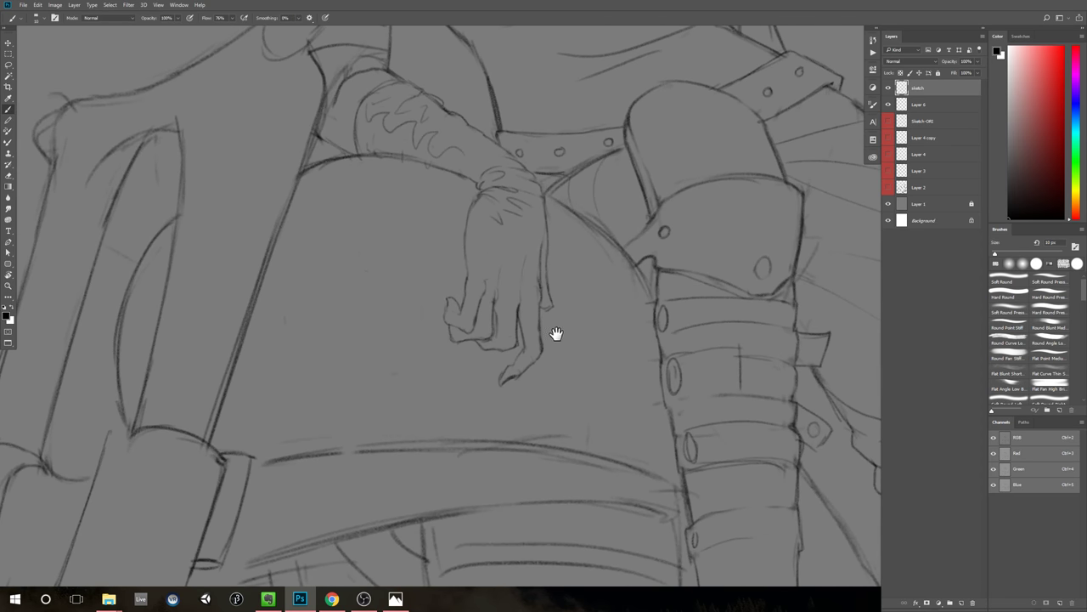
mouse_move(556, 333)
left_mouse_down()
mouse_move(560, 351)
mouse_move(546, 346)
mouse_move(524, 383)
left_mouse_up()
left_click_drag(578, 356, 620, 353)
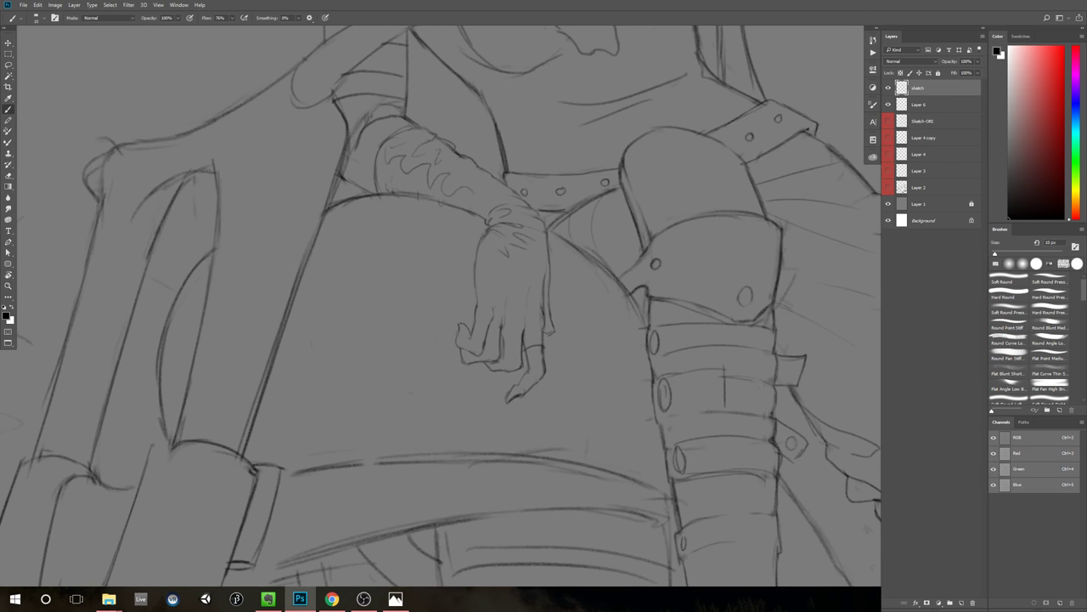
scroll(532, 335, "up", 1)
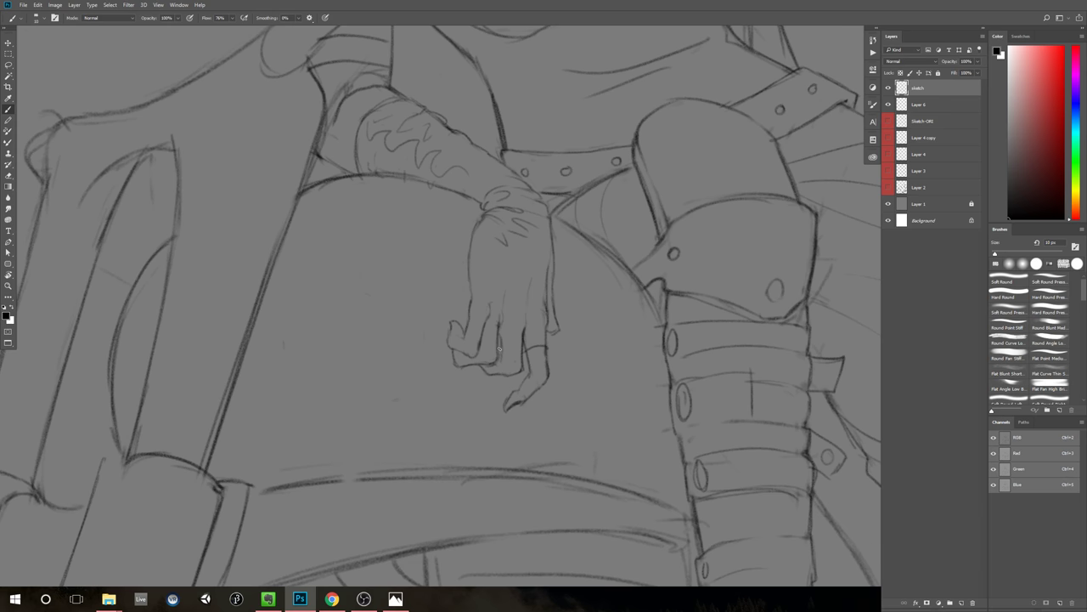
mouse_move(499, 348)
left_mouse_down()
mouse_move(521, 345)
mouse_move(473, 331)
left_mouse_up()
Step: Trim the glove edge line where it overruns the extended finger and clean up the nearby thumb tip
key("ctrl+space")
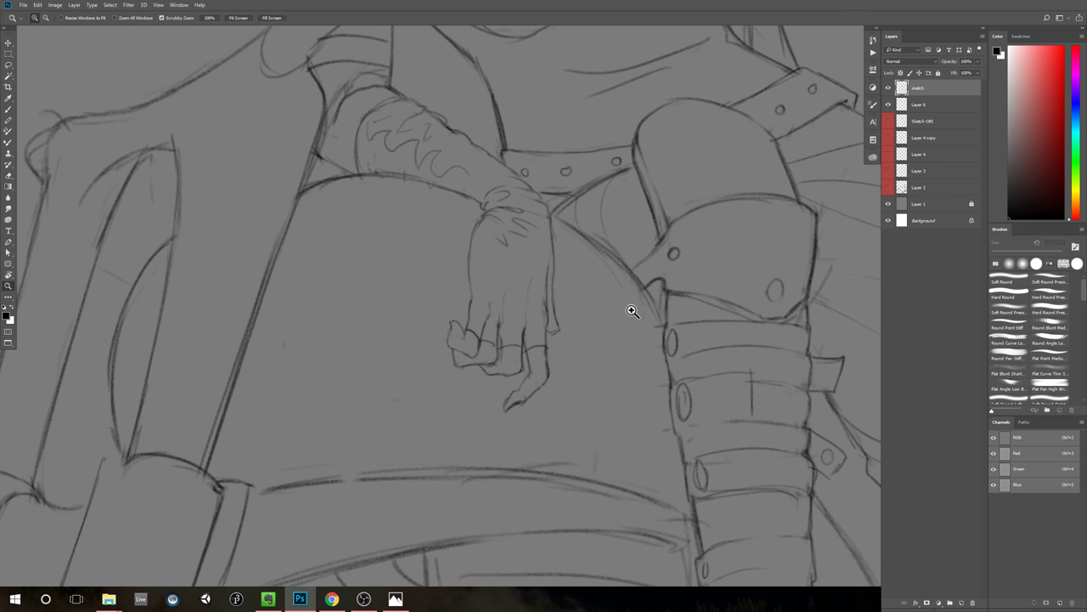
left_click_drag(631, 309, 527, 312)
key("ctrl+space")
left_click_drag(707, 285, 732, 276)
key("b")
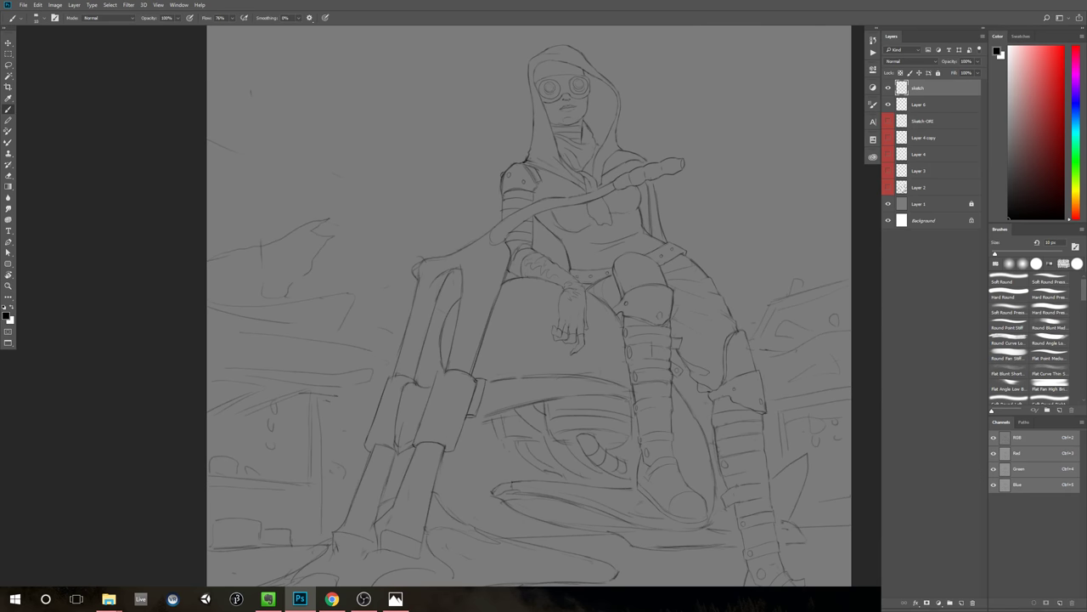
scroll(582, 332, "up", 3)
key("e")
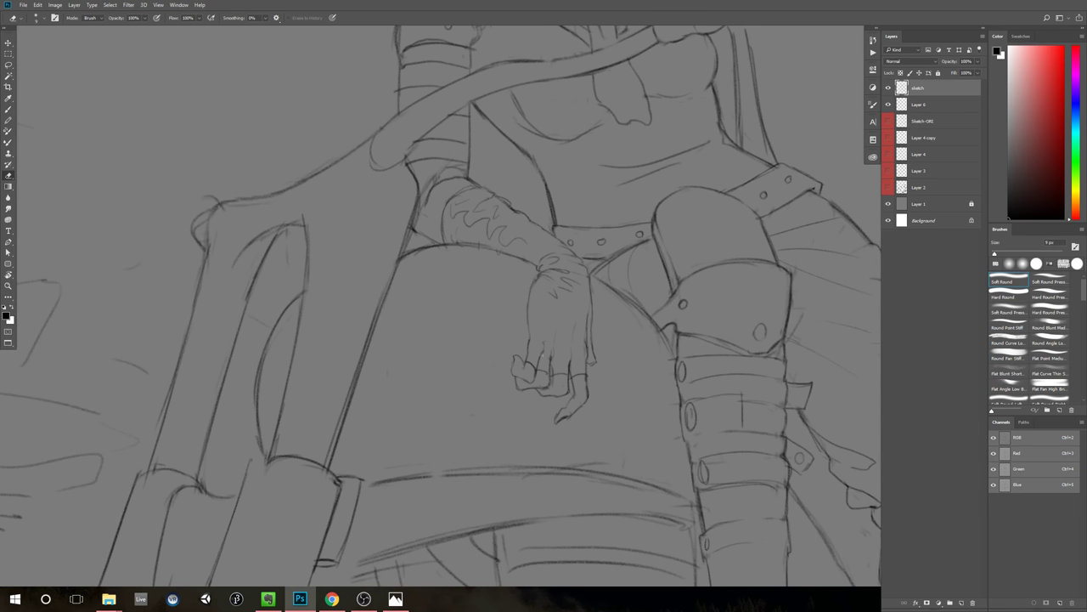
scroll(589, 367, "up", 2)
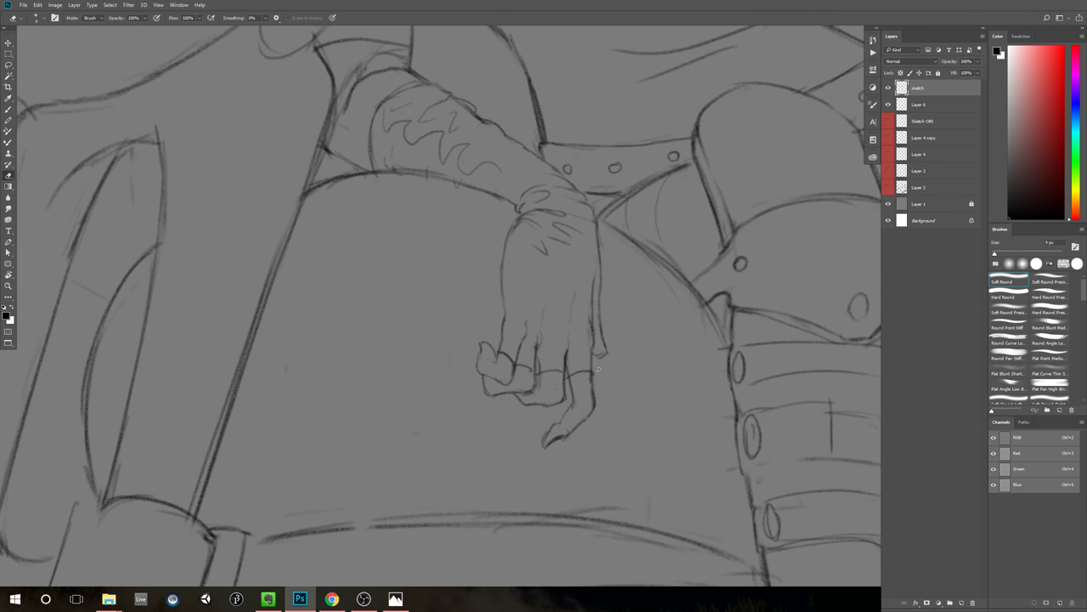
key("b")
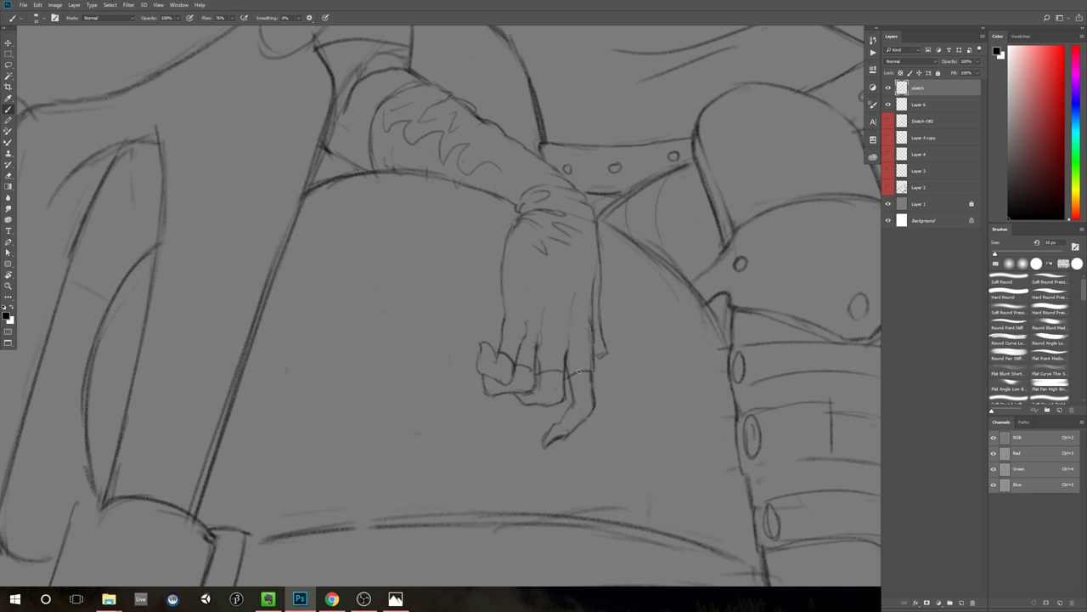
Step: Refine the glove edges between the curled fingers and strengthen the outer contour of the back of the hand
key("e")
left_click_drag(539, 358, 538, 372)
key("b")
key("e")
key("b")
left_click_drag(499, 352, 503, 333)
left_click_drag(506, 246, 504, 312)
Step: Erase the pointed tip of the extended finger and redraw it with a rounder, cleaner outline
key("ctrl+space")
left_click_drag(580, 396, 536, 397)
mouse_move(614, 405)
left_mouse_down()
mouse_move(562, 434)
mouse_move(584, 412)
mouse_move(667, 416)
left_mouse_up()
key("space")
key("ctrl+space")
key("e")
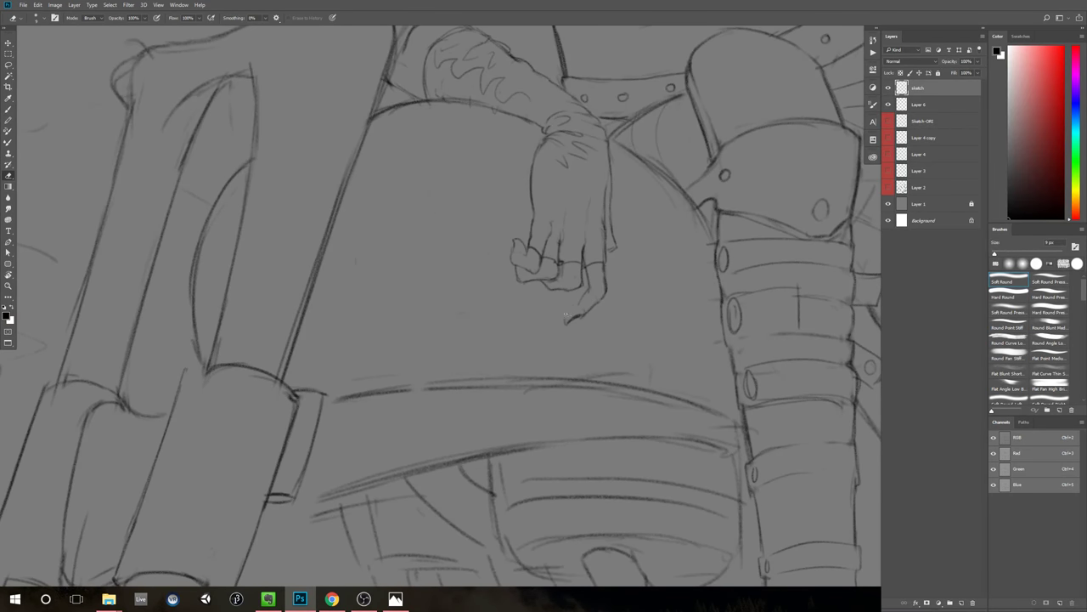
key("b")
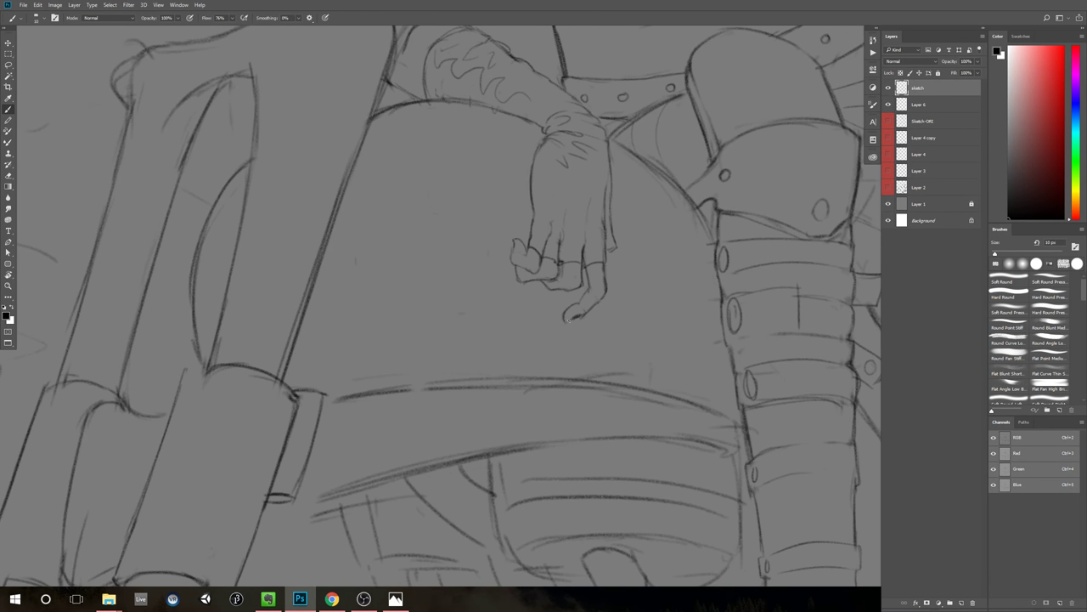
key("e")
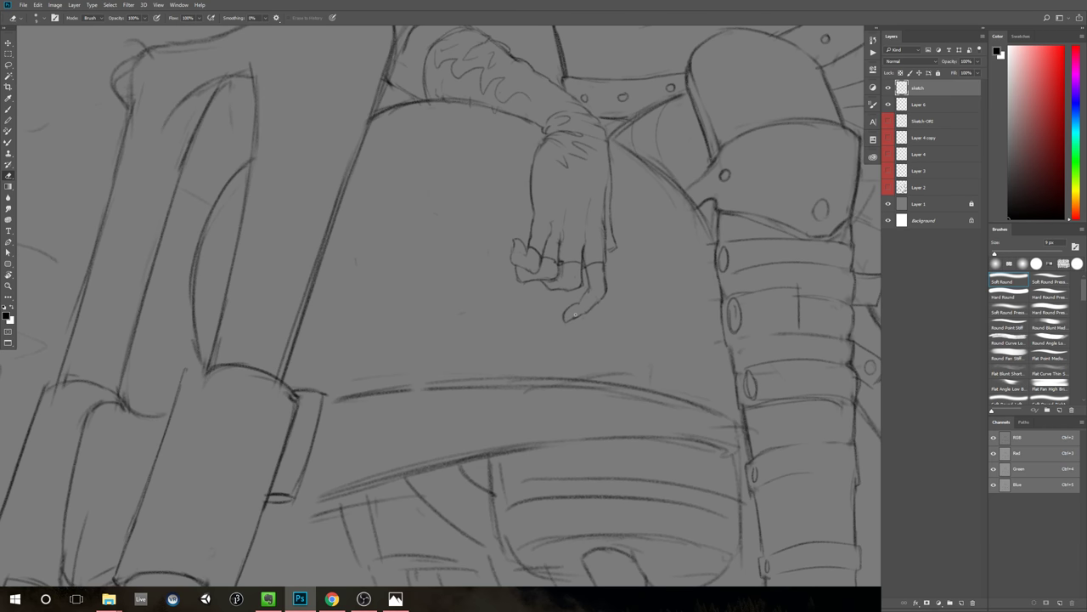
key("b")
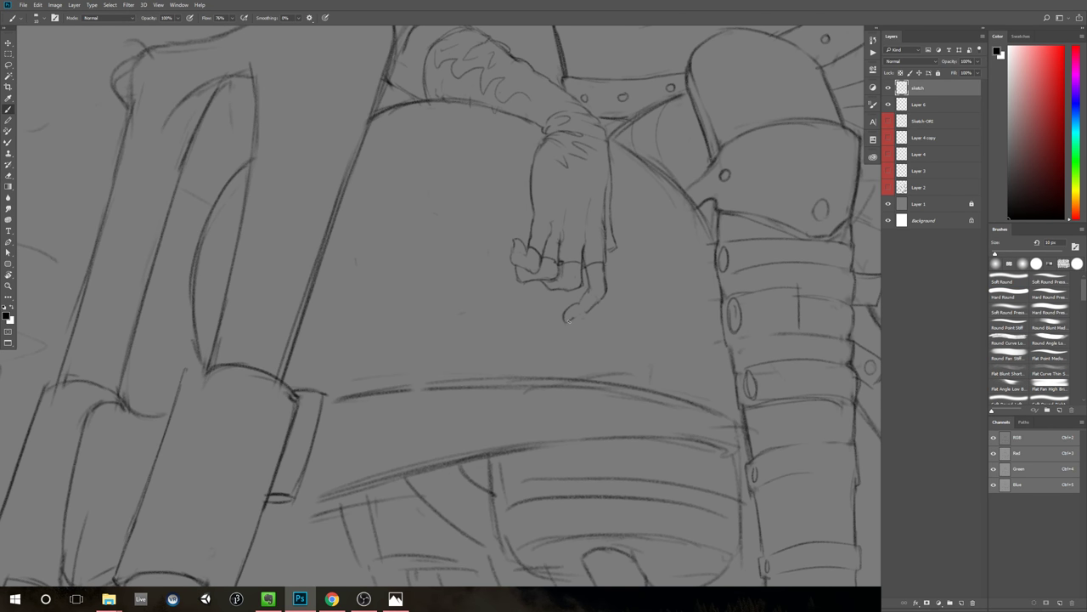
left_click_drag(568, 321, 587, 311)
Step: Erase the tattoo-like pattern from the forearm with an enlarged eraser, keeping the arm's outlines
key("ctrl+0")
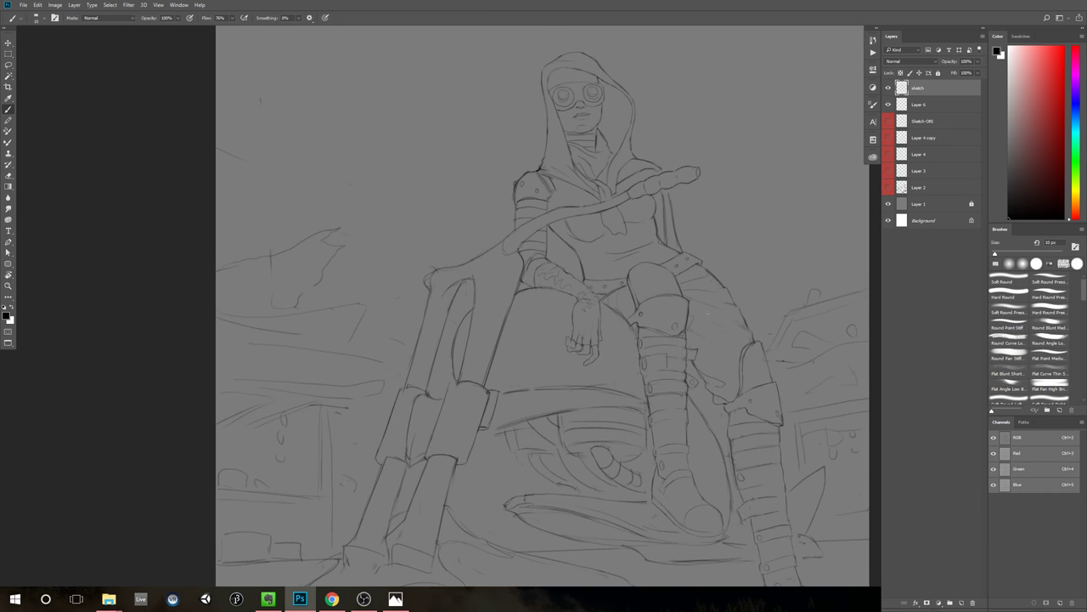
left_click_drag(706, 333, 657, 351)
left_click_drag(758, 310, 745, 306)
key("b")
left_click_drag(742, 316, 653, 324)
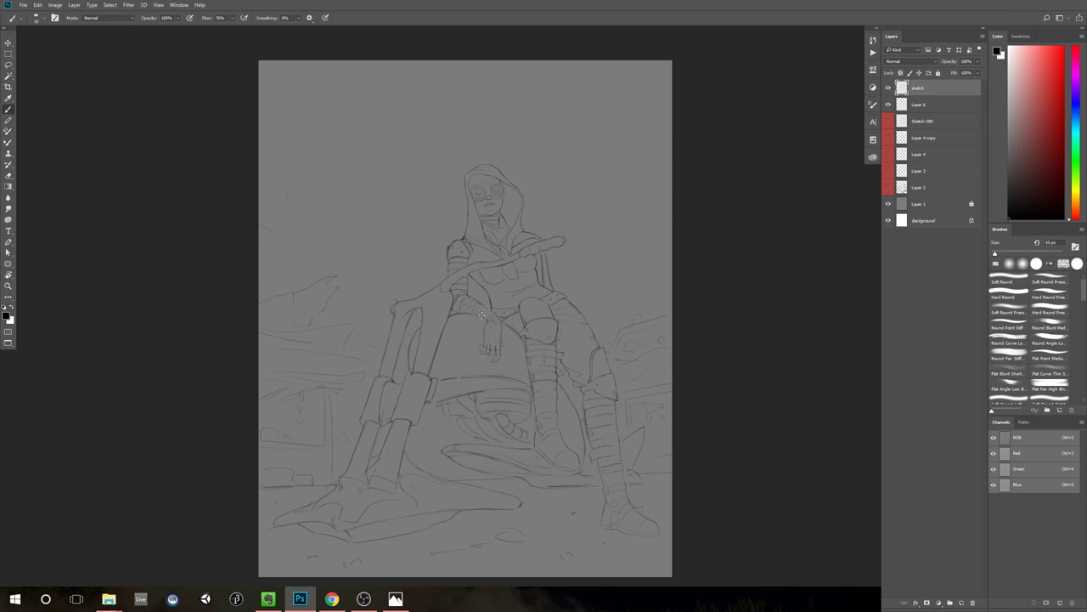
key("z")
left_click_drag(506, 320, 570, 295)
key("b")
key("e")
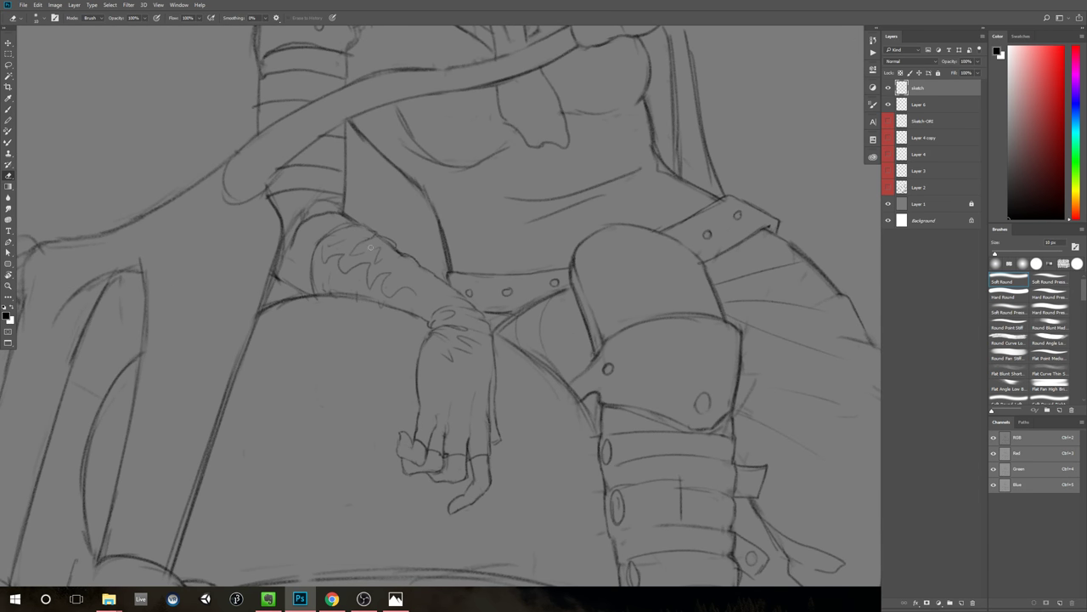
key("bracketright")
key("bracketright")
key("bracketright")
mouse_move(361, 254)
left_mouse_down()
mouse_move(329, 281)
mouse_move(385, 285)
mouse_move(346, 260)
mouse_move(388, 266)
mouse_move(354, 250)
mouse_move(330, 249)
mouse_move(397, 294)
mouse_move(379, 258)
left_mouse_up()
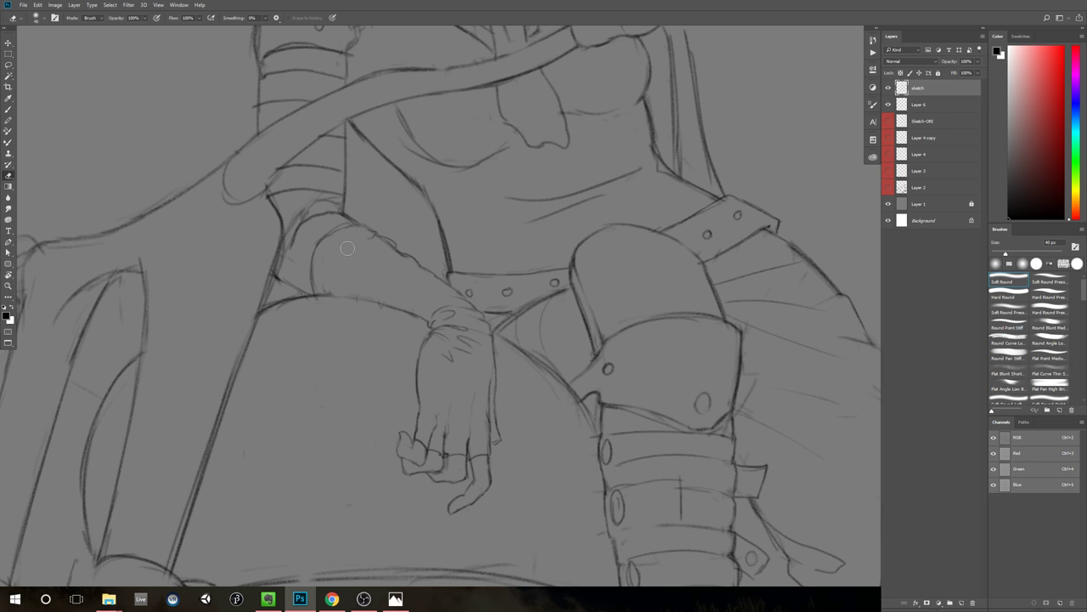
key("t")
mouse_move(824, 247)
left_mouse_down()
mouse_move(726, 208)
mouse_move(676, 212)
left_mouse_up()
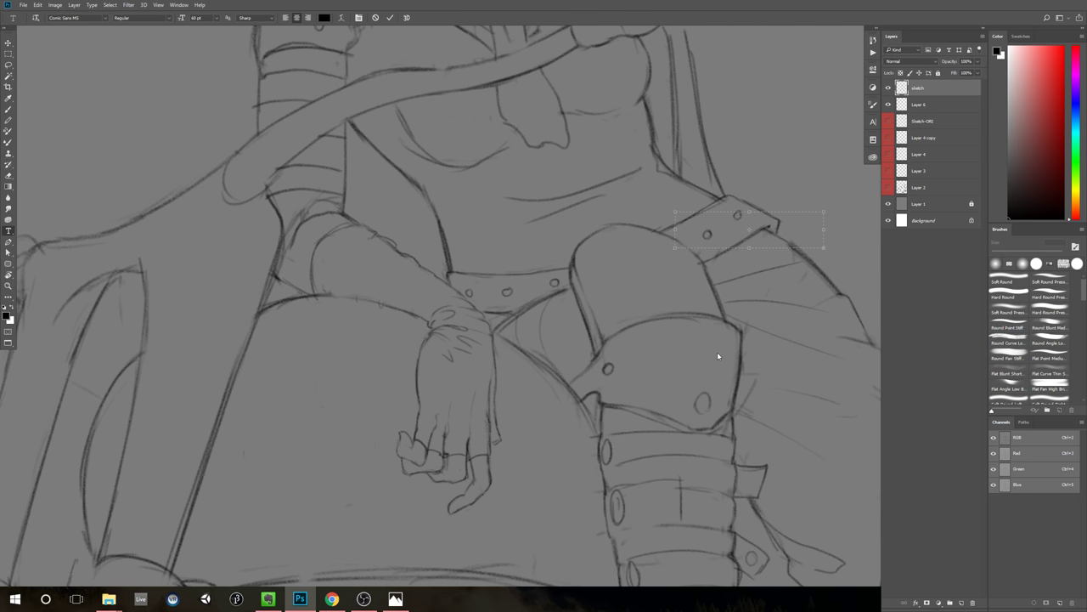
left_click(944, 92)
key("Delete")
Step: Rotate the canvas view, redraw the forearm's lower contour from wrist to elbow, and clean up its edge
key("r")
mouse_move(748, 292)
left_mouse_down()
mouse_move(585, 235)
mouse_move(663, 258)
mouse_move(620, 294)
left_mouse_up()
key("b")
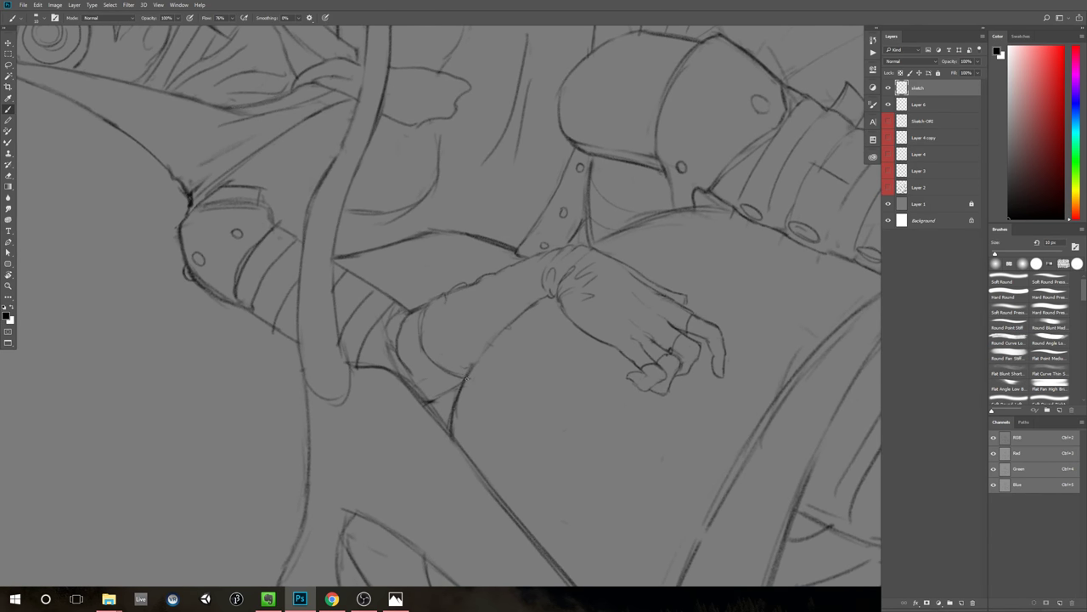
left_click_drag(528, 305, 466, 379)
key("ctrl+z")
mouse_move(530, 306)
left_mouse_down()
mouse_move(479, 362)
mouse_move(484, 353)
left_mouse_up()
key("ctrl+z")
key("ctrl+z")
mouse_move(544, 297)
left_mouse_down()
mouse_move(470, 371)
mouse_move(535, 302)
left_mouse_up()
key("ctrl+z")
key("e")
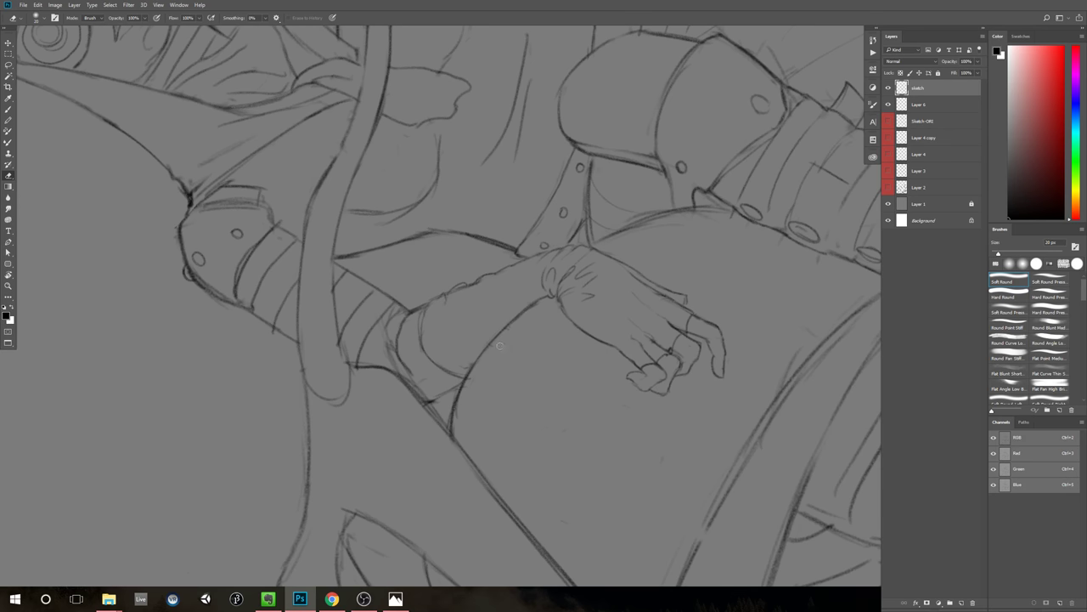
mouse_move(466, 390)
left_mouse_down()
mouse_move(460, 412)
mouse_move(486, 357)
left_mouse_up()
Step: Straighten the canvas view and examine the size of the hand against the whole figure
key("r")
left_click_drag(640, 249, 741, 374)
key("z")
key("r")
left_click_drag(741, 395, 644, 417)
mouse_move(759, 331)
left_mouse_down()
mouse_move(773, 391)
mouse_move(765, 336)
left_mouse_up()
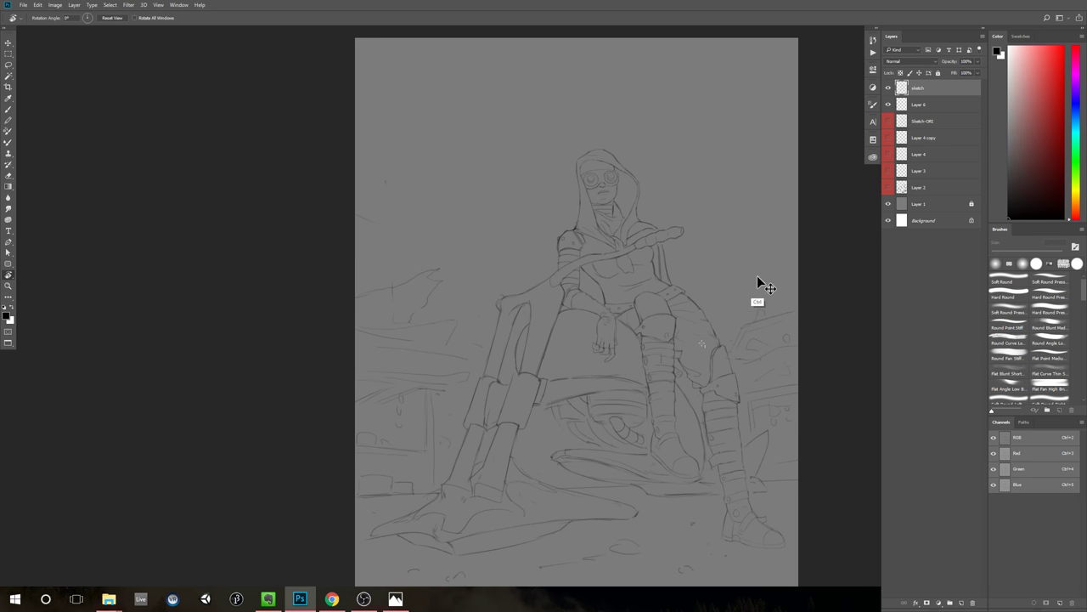
key("ctrl+;")
key("ctrl+h")
key("z")
left_click_drag(768, 342, 738, 316)
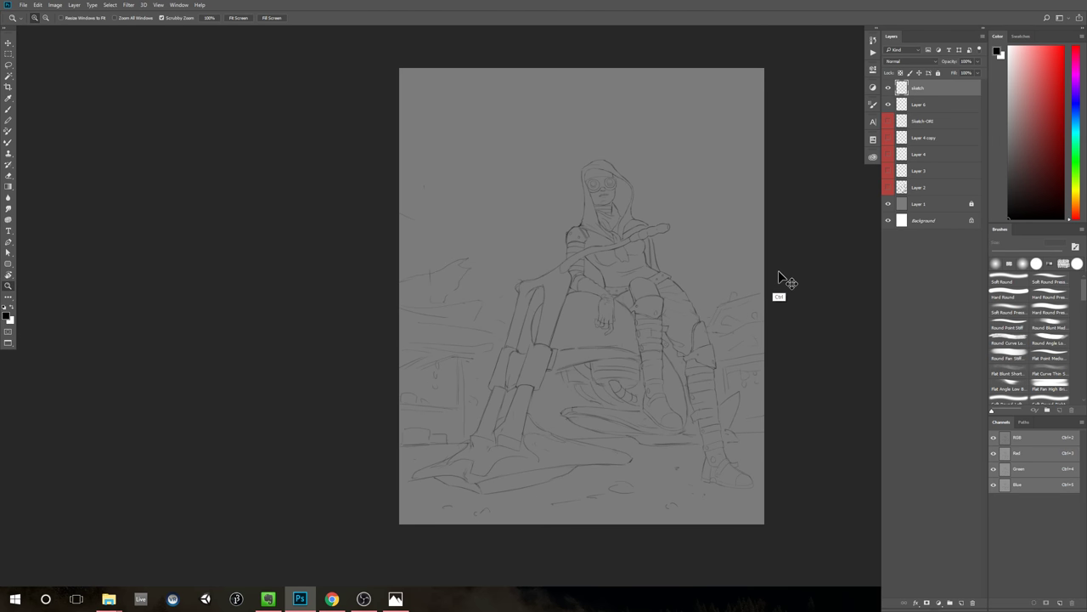
left_click(790, 207, "alt")
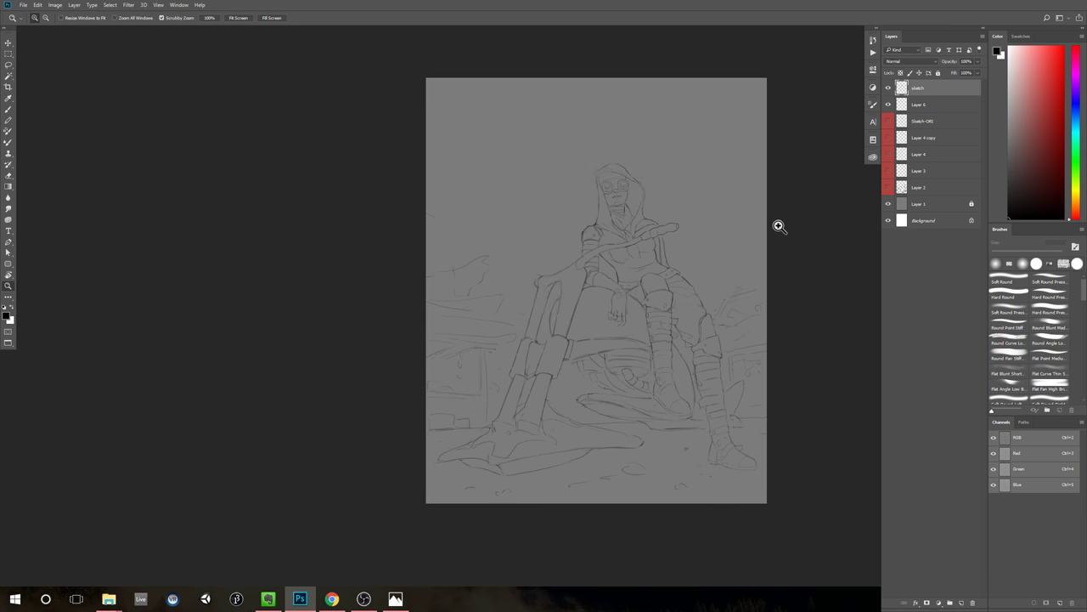
left_click_drag(682, 293, 765, 277)
Step: Lasso the hanging hand, scale it to about 107%, nudge it slightly left, and deselect it
key("l")
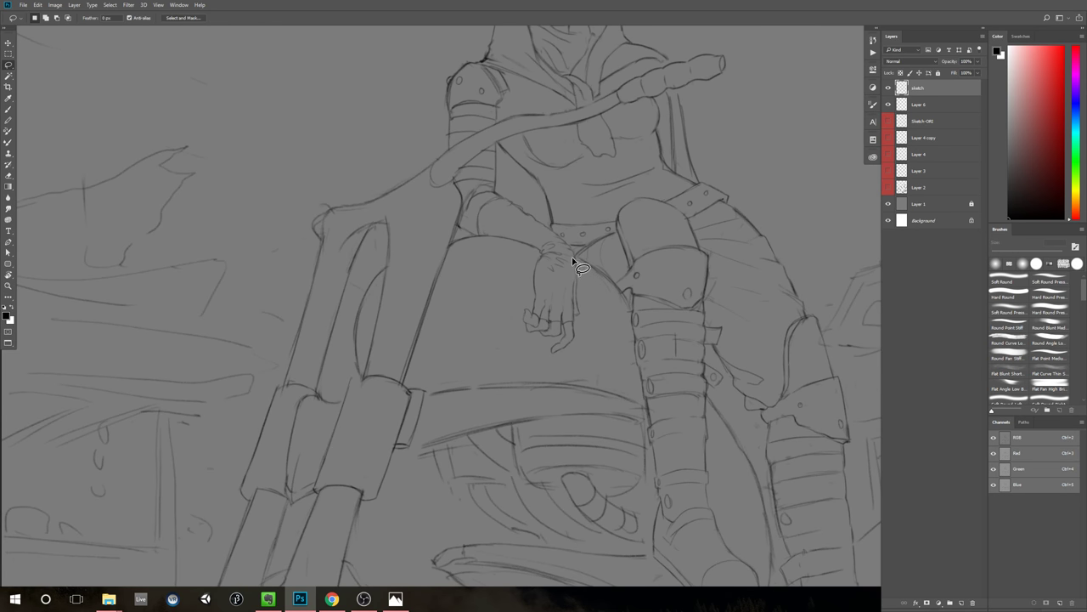
mouse_move(578, 259)
left_mouse_down()
mouse_move(507, 332)
mouse_move(563, 361)
mouse_move(613, 264)
left_mouse_up()
key("ctrl+t")
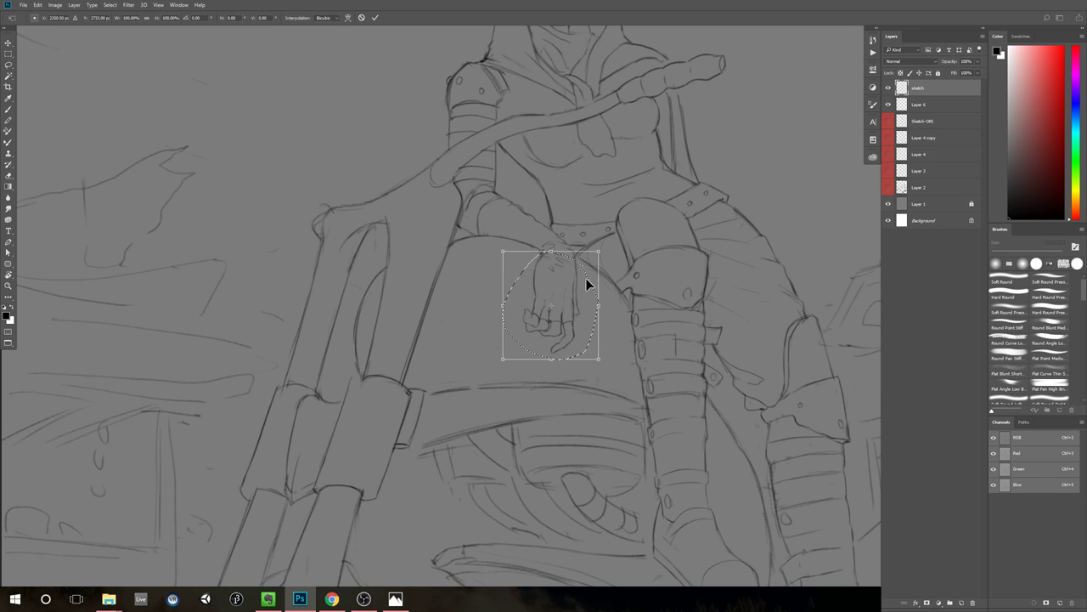
left_click_drag(599, 359, 607, 367)
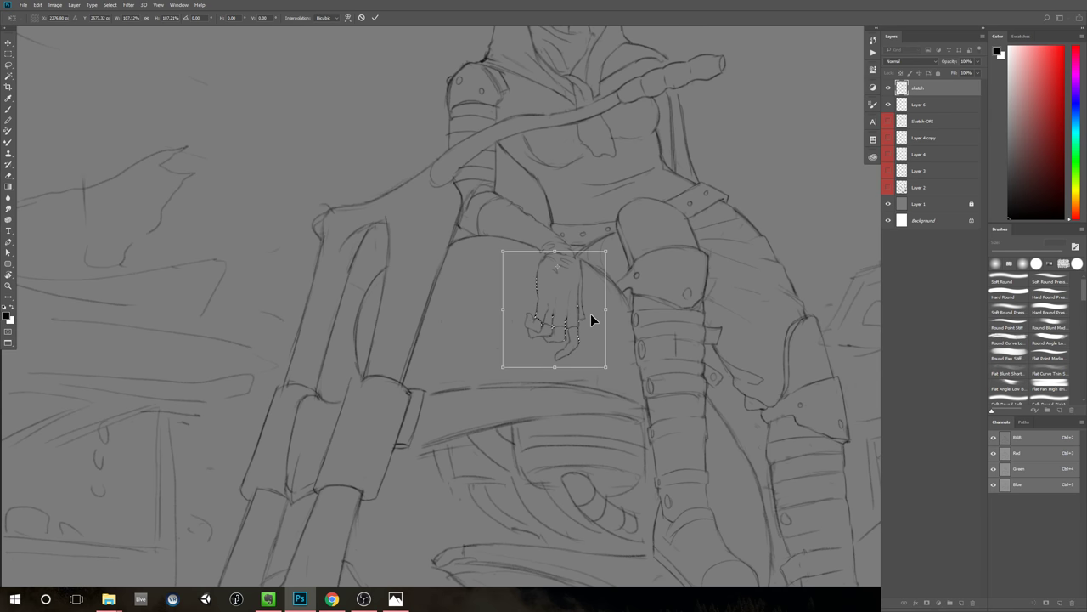
key("Left")
key("Left")
key("Left")
key("Left")
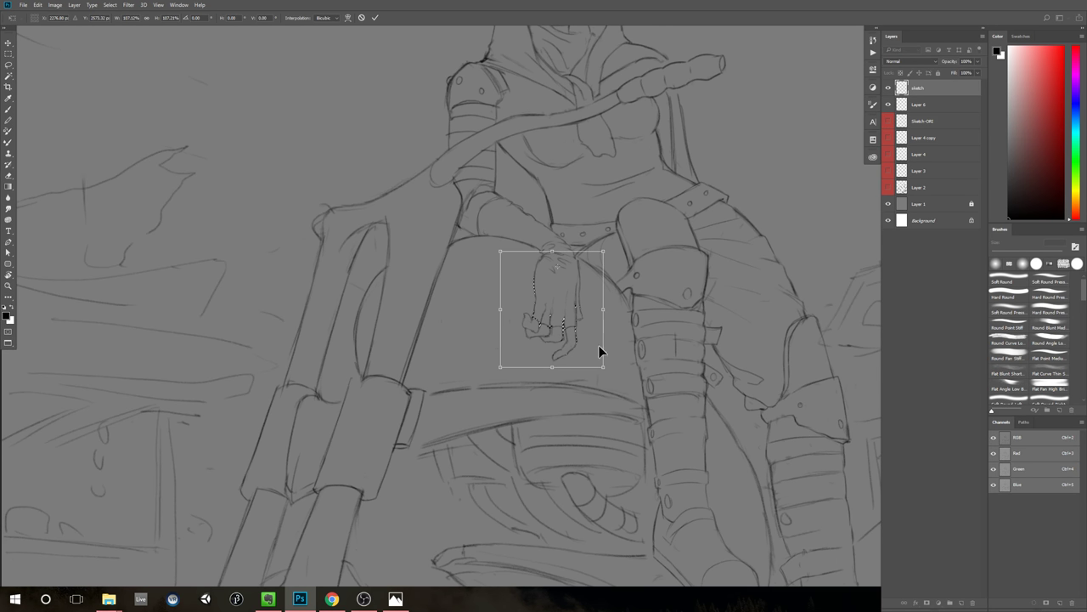
left_click_drag(499, 367, 500, 366)
key("Return")
key("ctrl+d")
Step: Lasso the hanging hand at the wrist and rotate it about 15 degrees counter-clockwise
left_click_drag(815, 208, 767, 236)
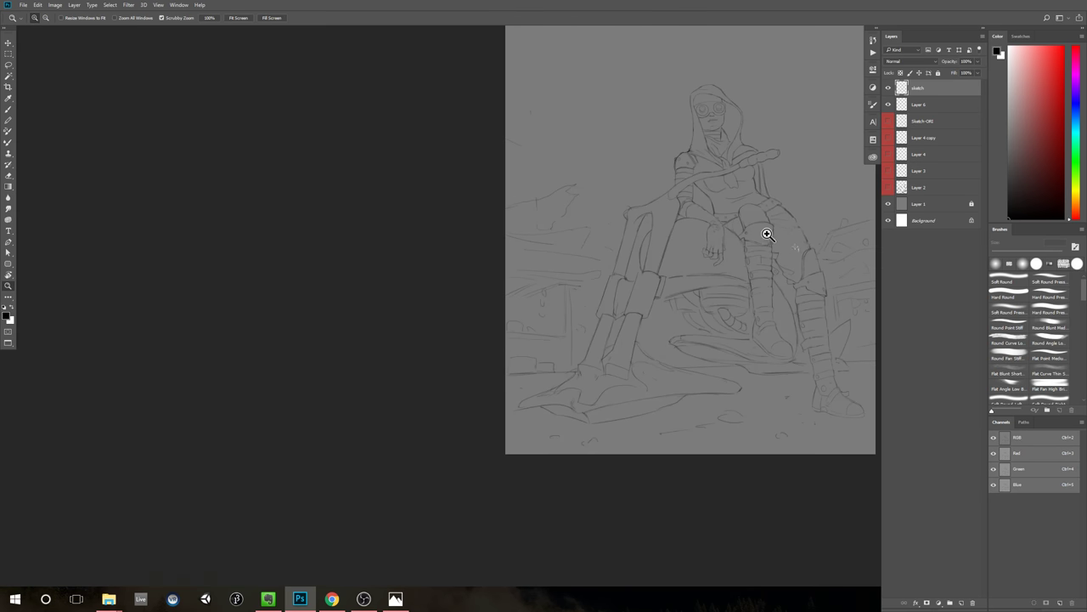
left_click_drag(875, 180, 765, 232)
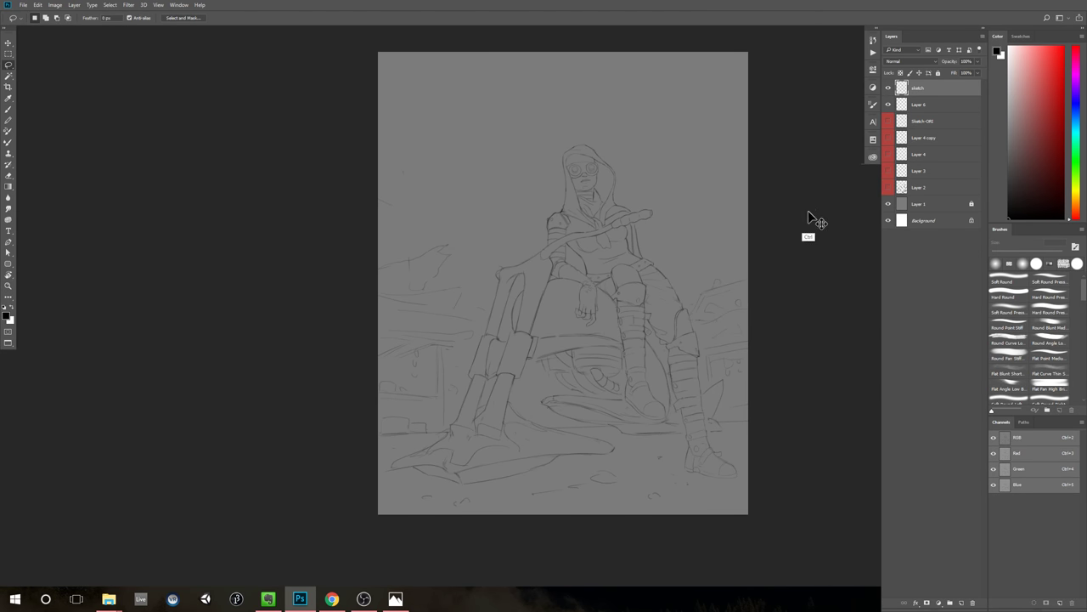
scroll(658, 263, "up", 5)
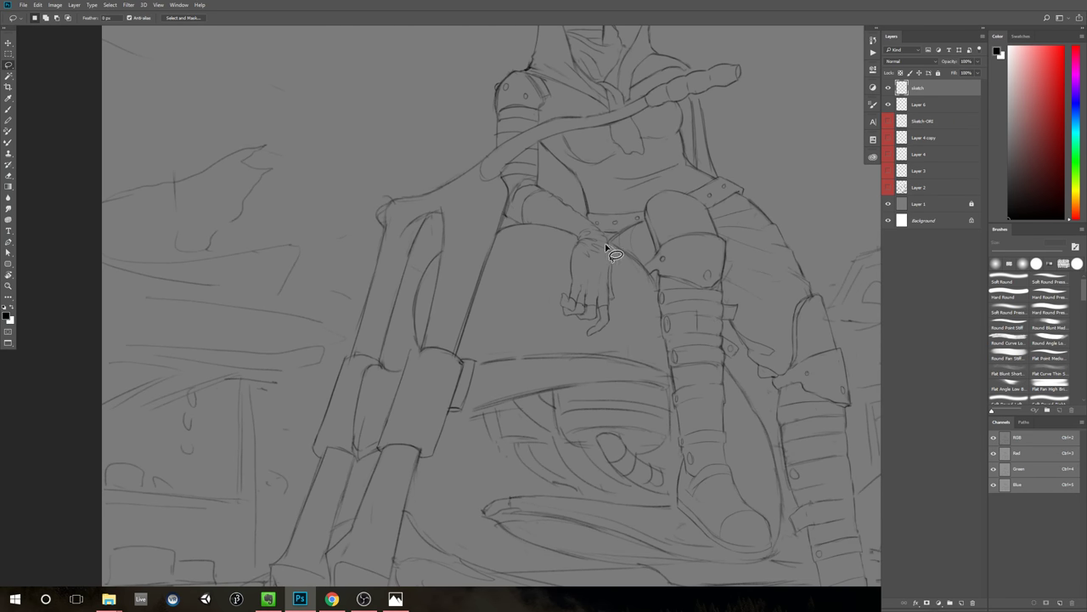
mouse_move(613, 251)
left_mouse_down()
mouse_move(546, 291)
mouse_move(563, 332)
mouse_move(605, 336)
mouse_move(629, 218)
left_mouse_up()
key("ctrl+t")
left_click_drag(610, 256, 621, 253)
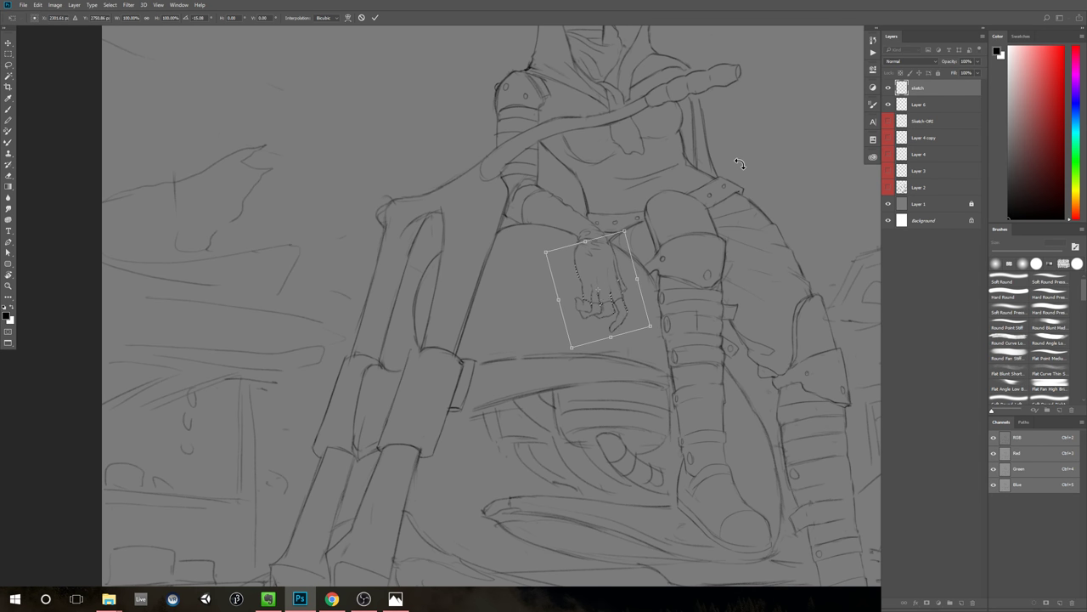
key("Return")
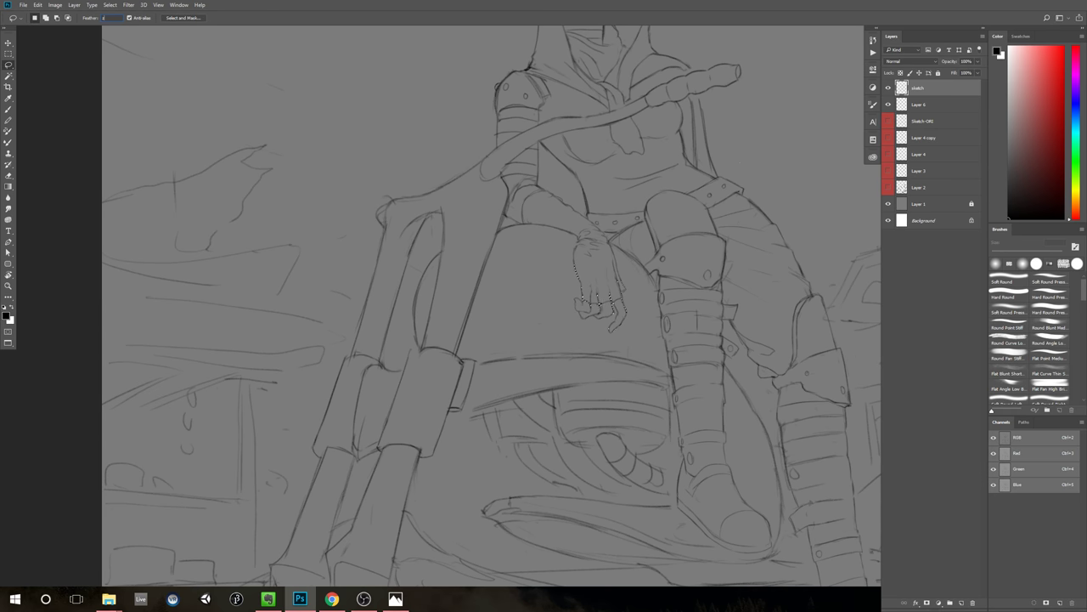
Step: Check the adjusted hand against the whole figure, toggling the horizontal guide on and off
left_click(769, 224)
left_click(547, 235)
left_click(946, 104)
left_click(938, 89)
type("z")
key("Return")
scroll(723, 260, "down", 3)
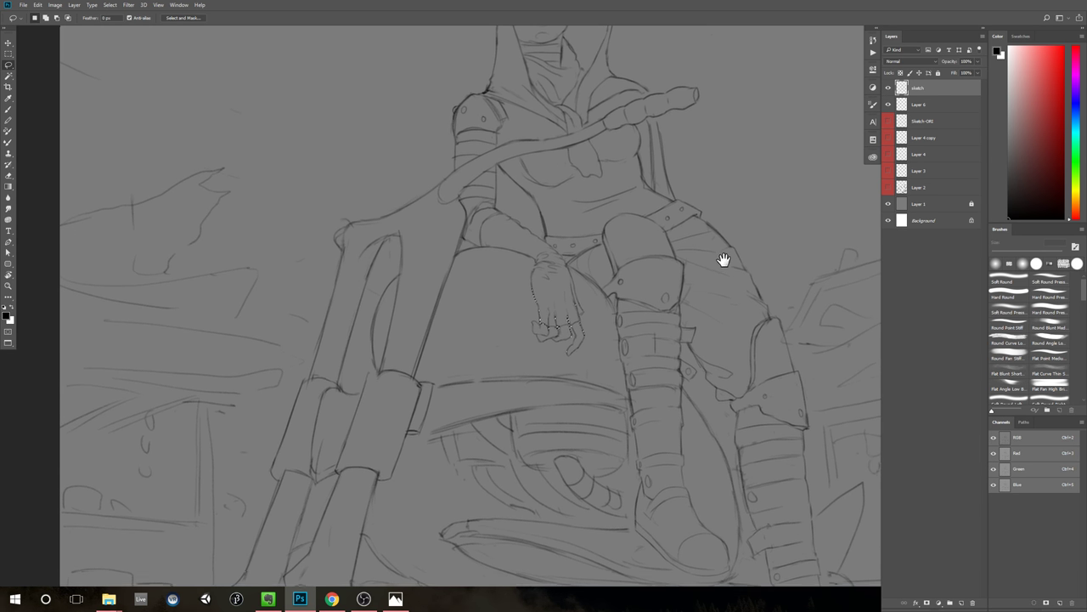
left_click_drag(792, 246, 743, 267)
key("z")
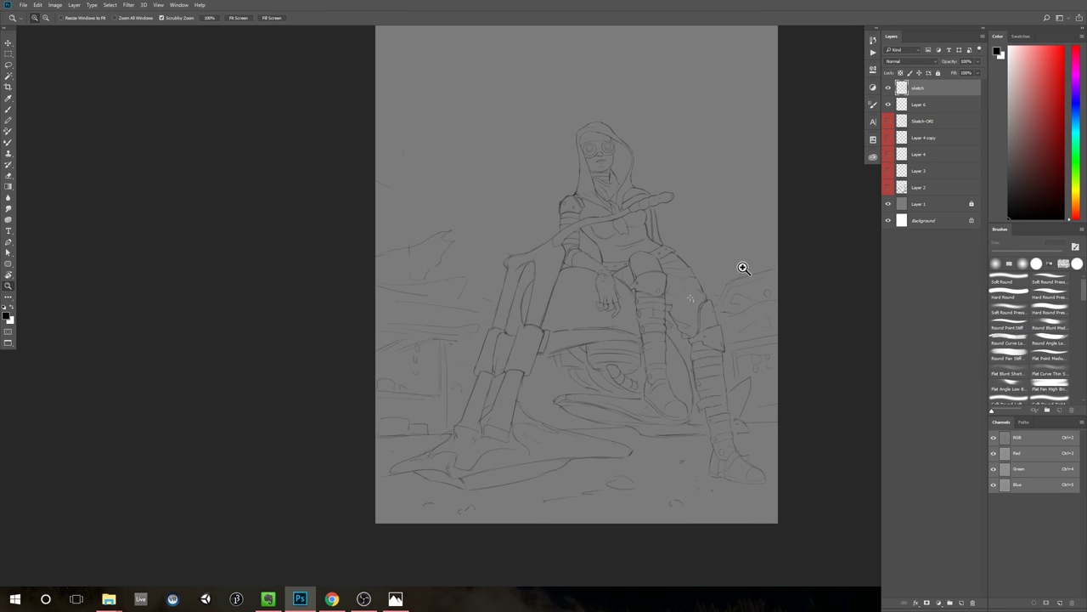
key("ctrl+h")
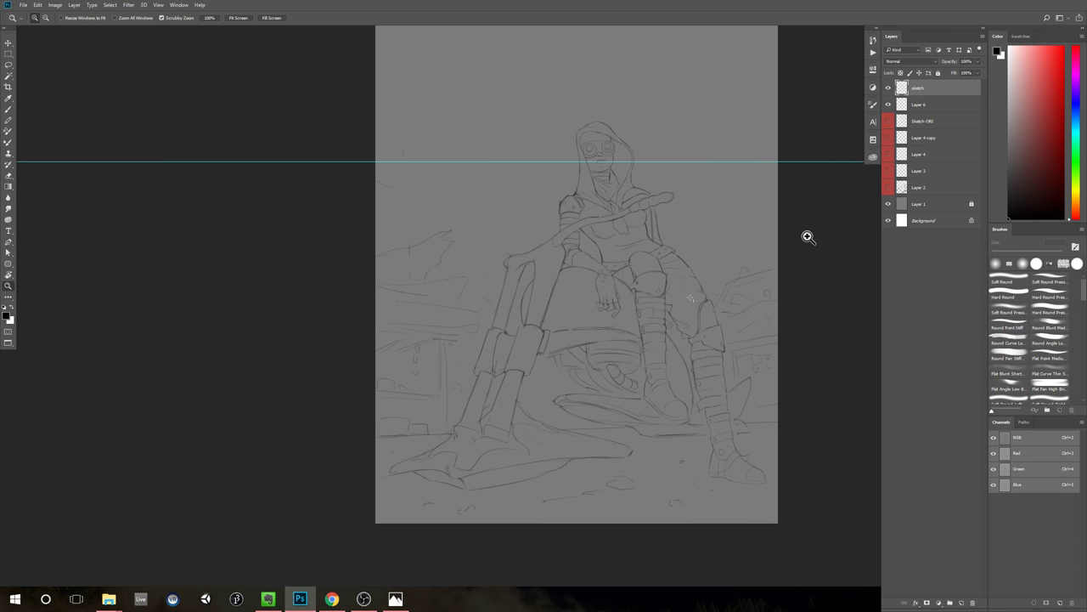
key("ctrl+h")
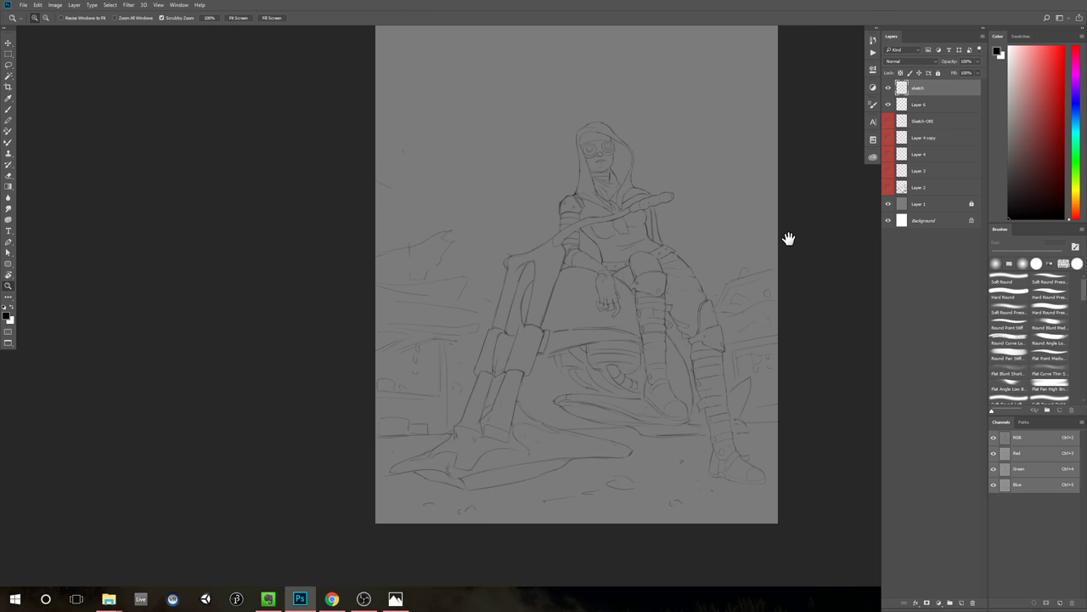
left_click_drag(787, 236, 765, 274)
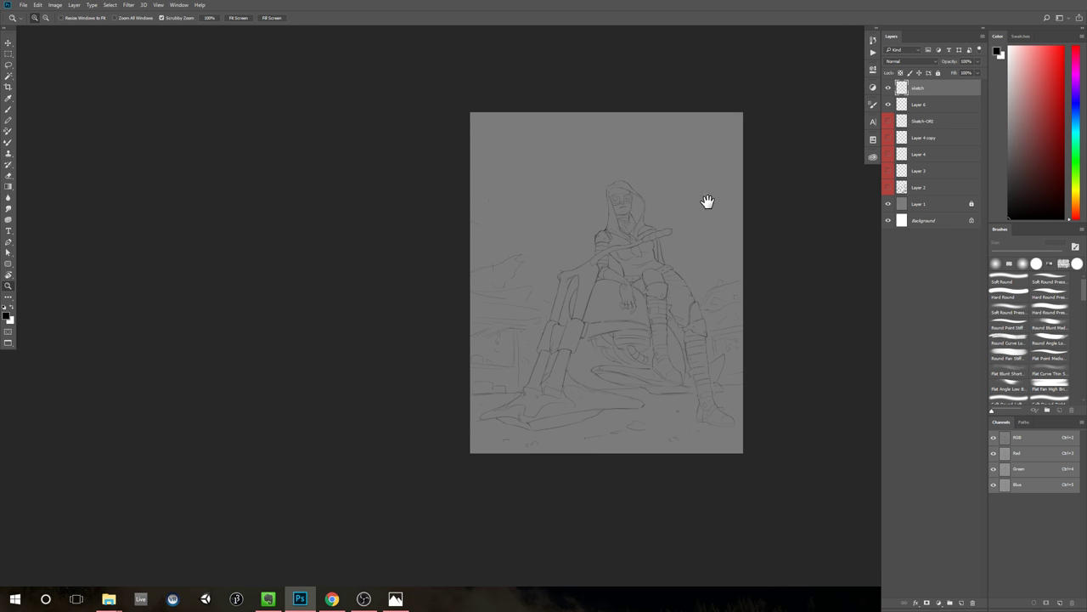
Step: Examine the whole drawing's composition and the figure's pose from several viewing distances
left_click_drag(706, 201, 623, 221)
left_click(627, 239)
left_click(651, 253)
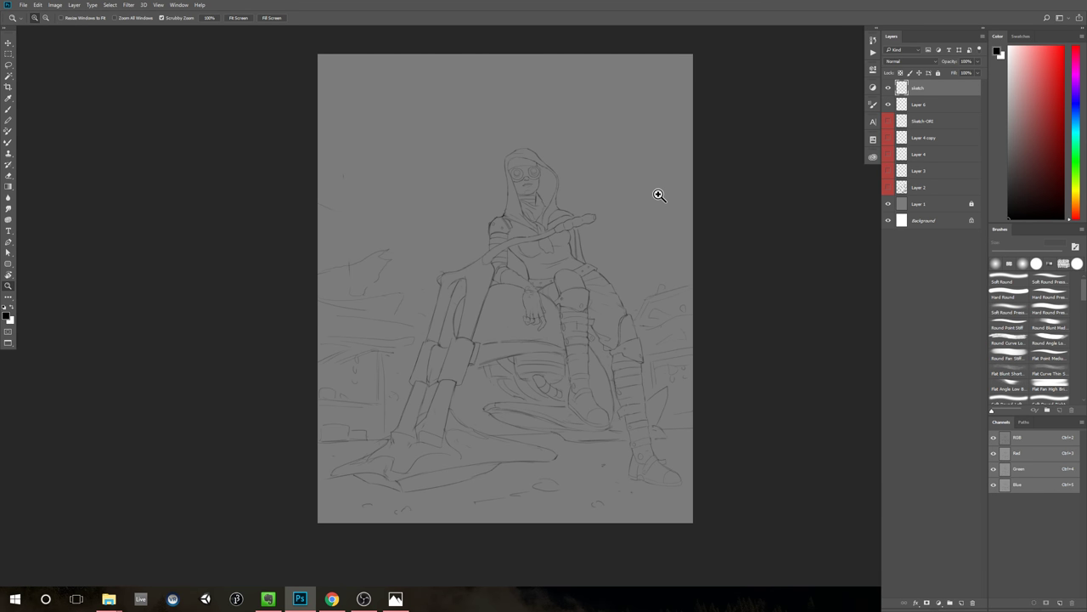
key("b")
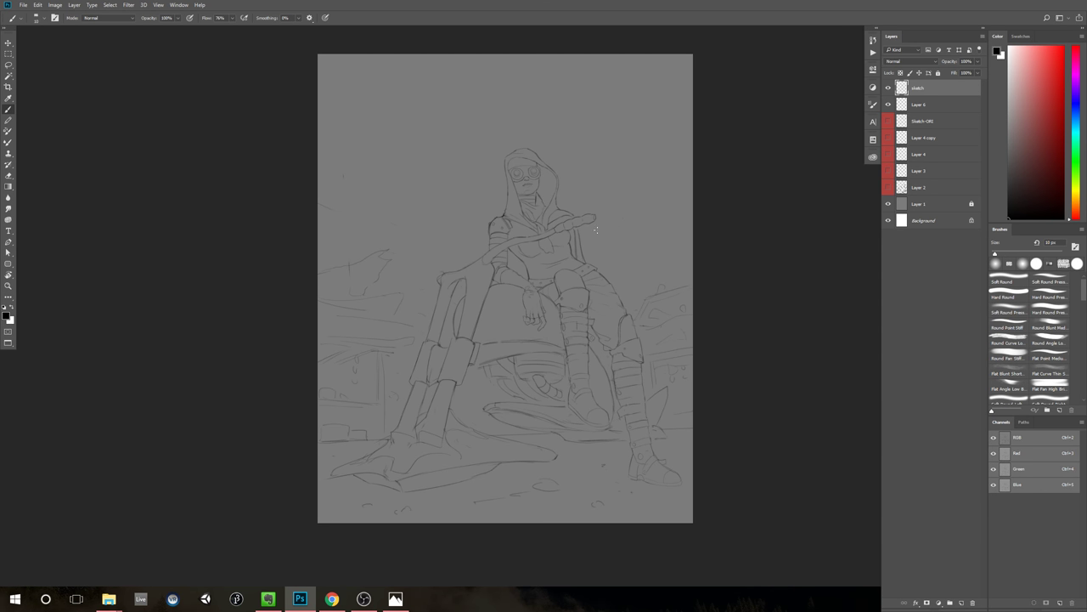
key("z")
left_click_drag(618, 235, 627, 231)
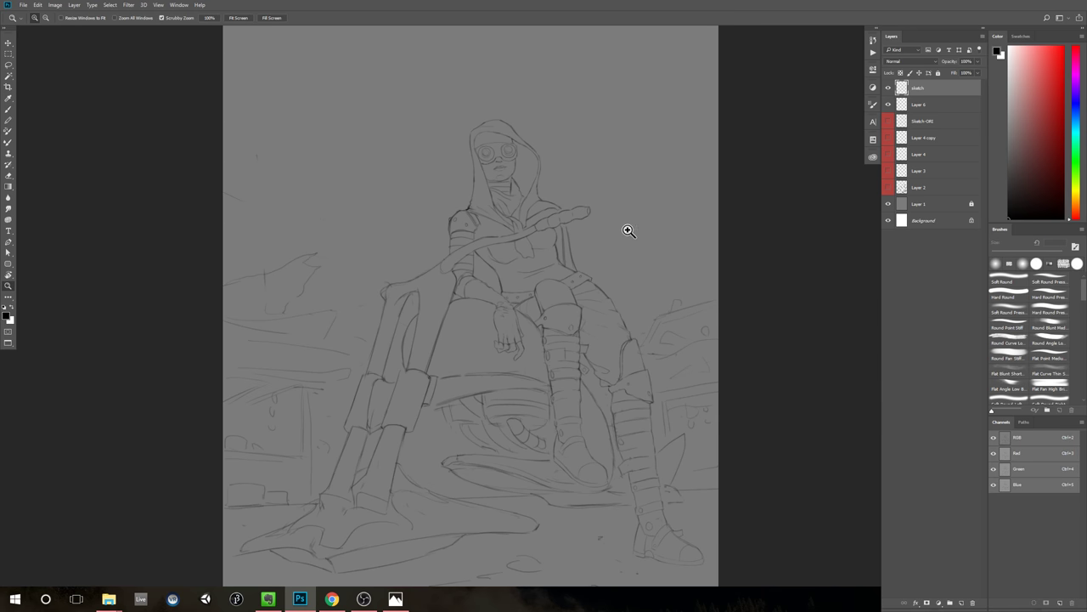
key("b")
left_click_drag(671, 298, 672, 267)
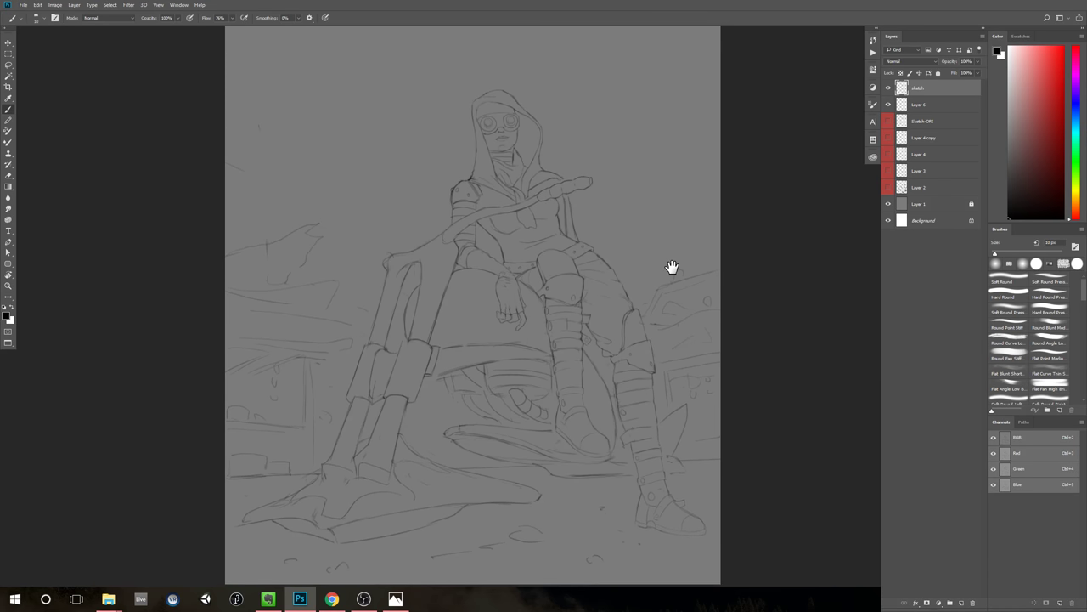
left_click(690, 218, "alt")
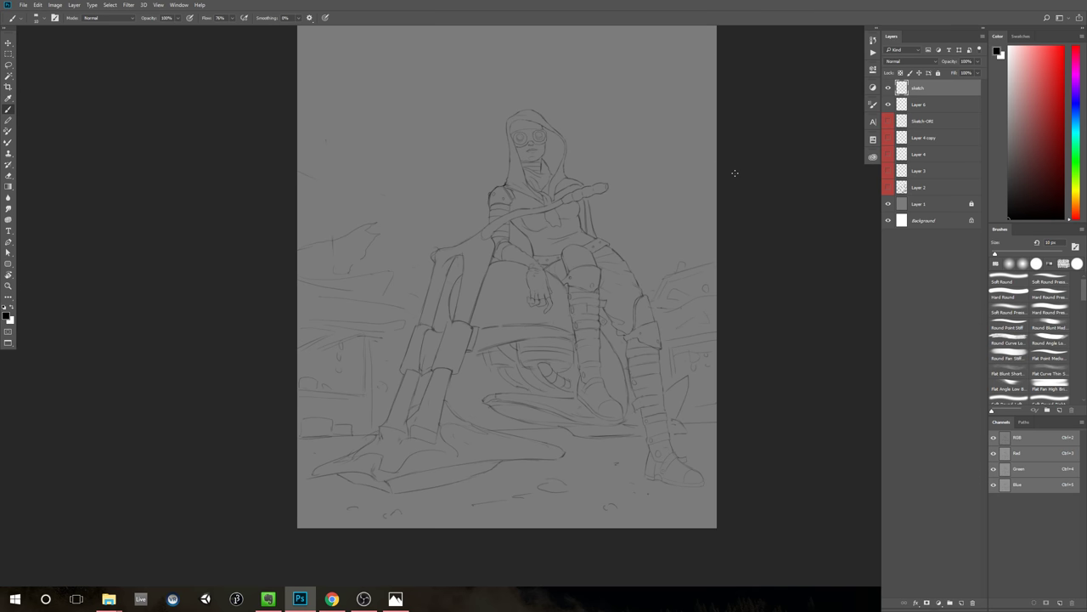
left_click_drag(727, 201, 717, 237)
key("z")
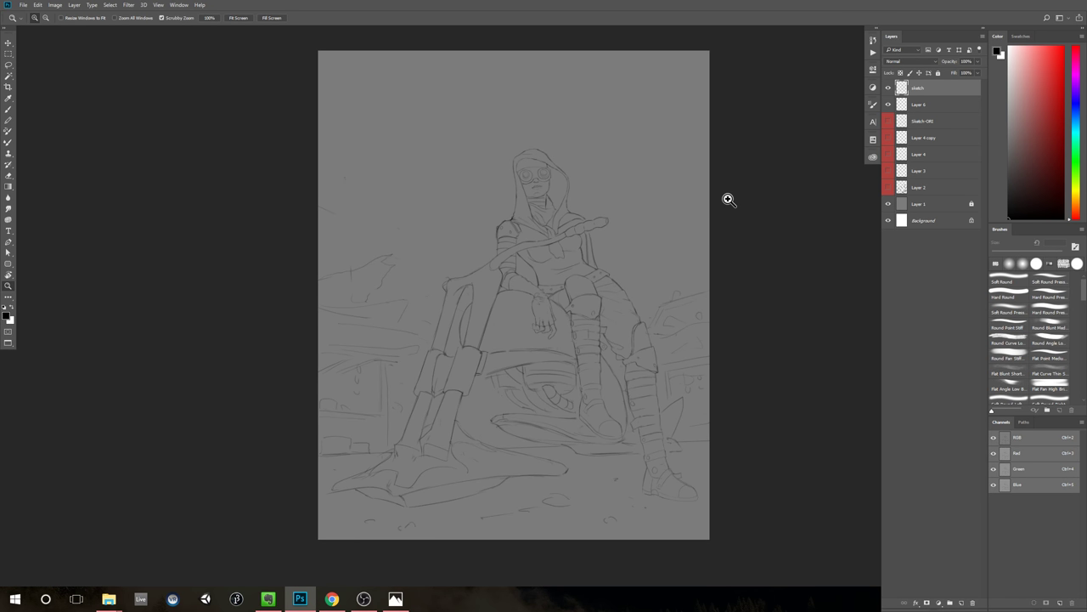
mouse_move(460, 383)
left_mouse_down()
mouse_move(442, 430)
mouse_move(498, 382)
mouse_move(485, 394)
left_mouse_up()
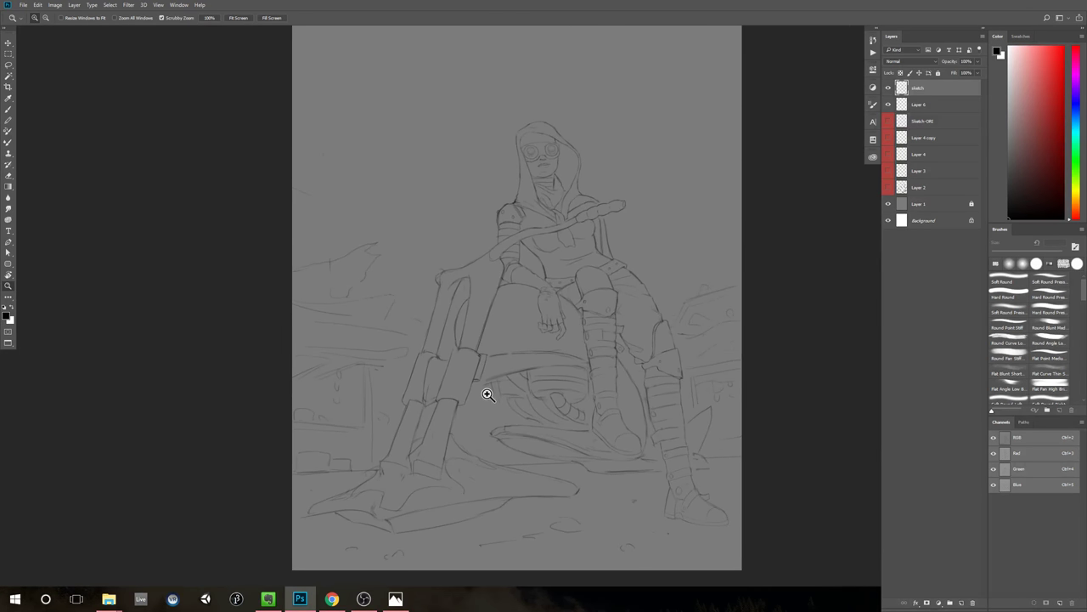
key("b")
left_click_drag(768, 294, 729, 306)
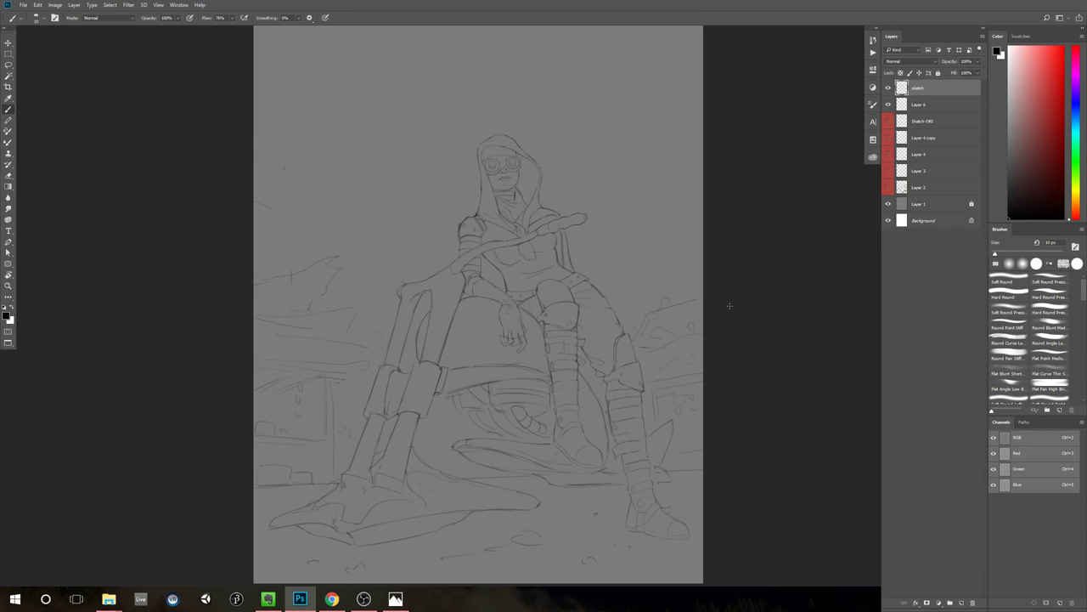
Step: Loosely circle the machine parts beside the figure's lower leg, and undo the circling strokes
mouse_move(551, 392)
left_mouse_down()
mouse_move(450, 438)
mouse_move(558, 416)
mouse_move(449, 433)
left_mouse_up()
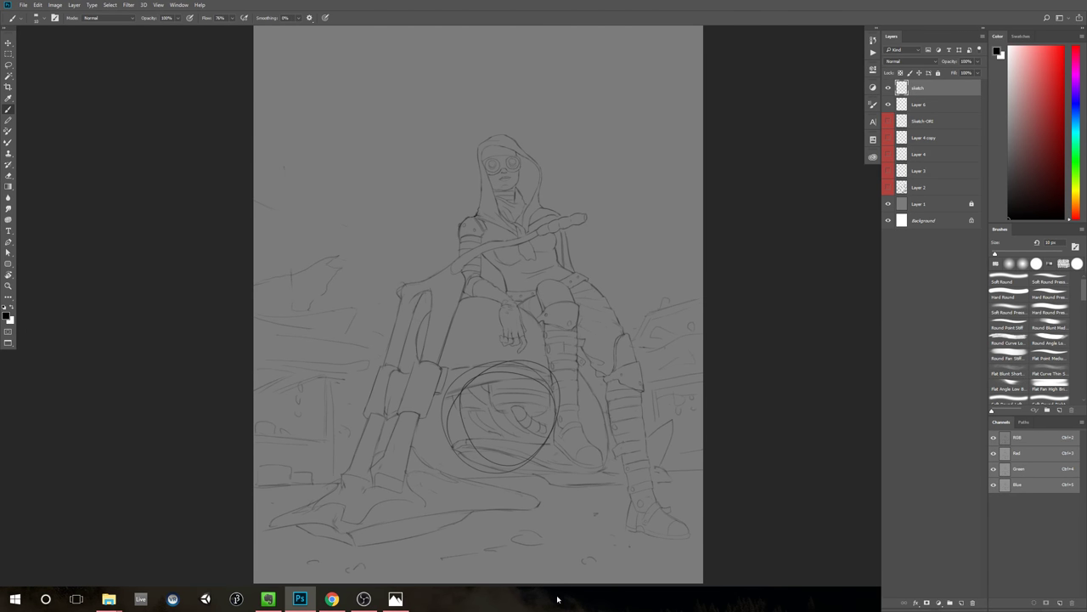
key("ctrl+z")
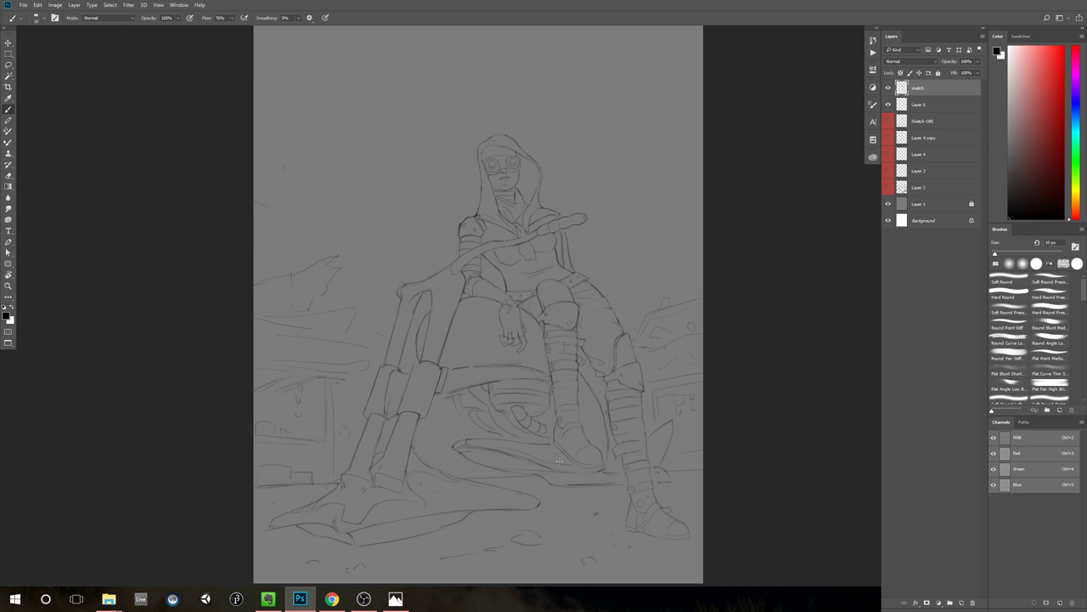
key("z")
left_click(749, 216, "alt")
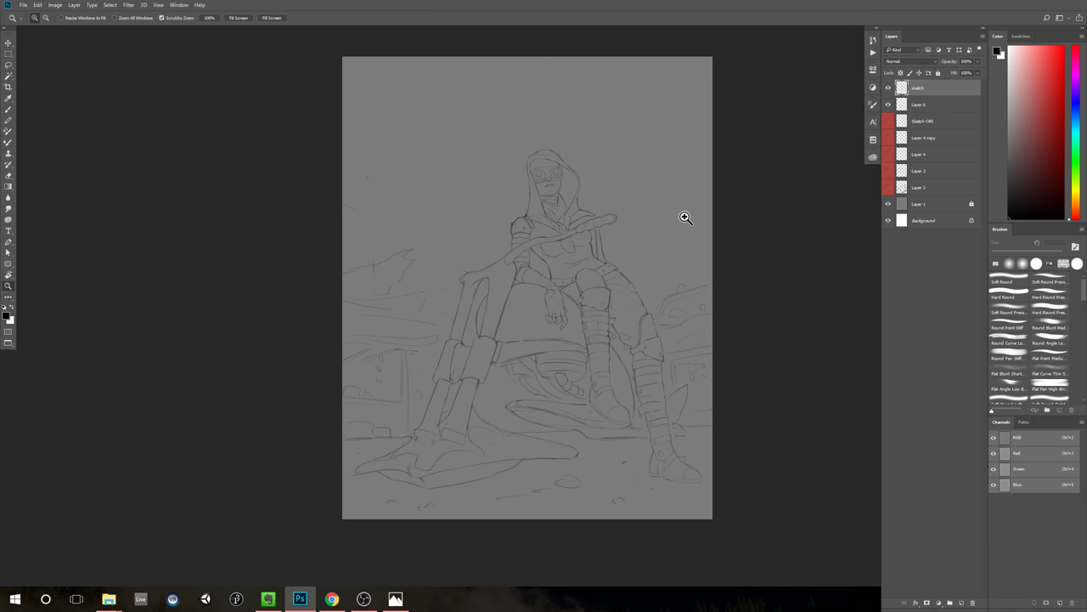
Step: Try loose strokes over the foreground ground, the background and the space beside the figure, and undo them
key("b")
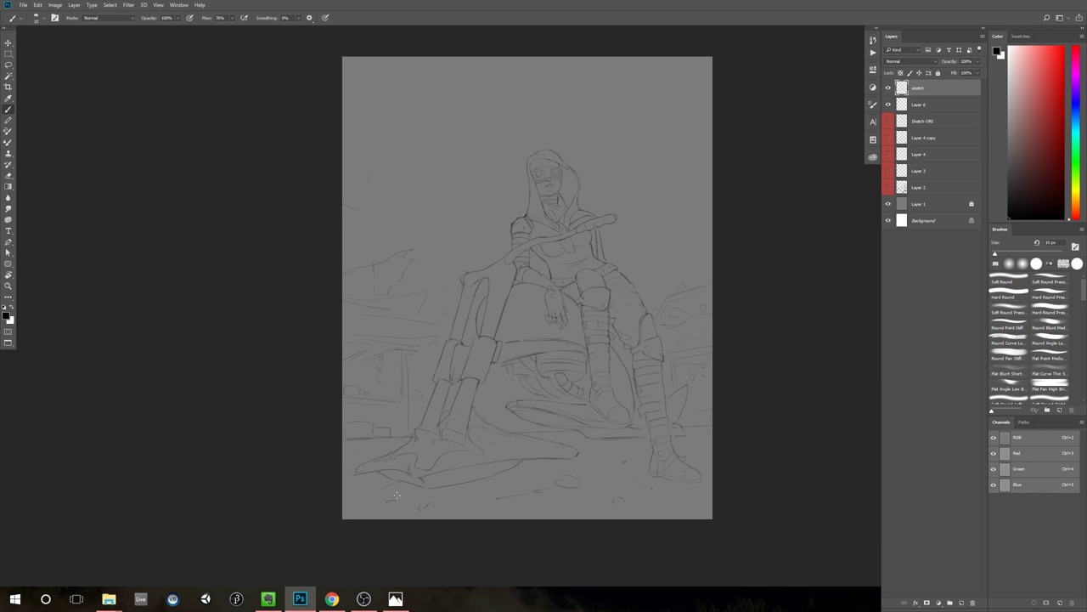
left_click_drag(396, 495, 552, 480)
key("ctrl+z")
left_click_drag(415, 264, 427, 234)
left_click_drag(642, 191, 679, 267)
key("ctrl+z")
key("ctrl+z")
key("ctrl+z")
Step: Create a new layer beneath the sketch layer and choose a hard round pressure brush for painting
key("ctrl+shift+n")
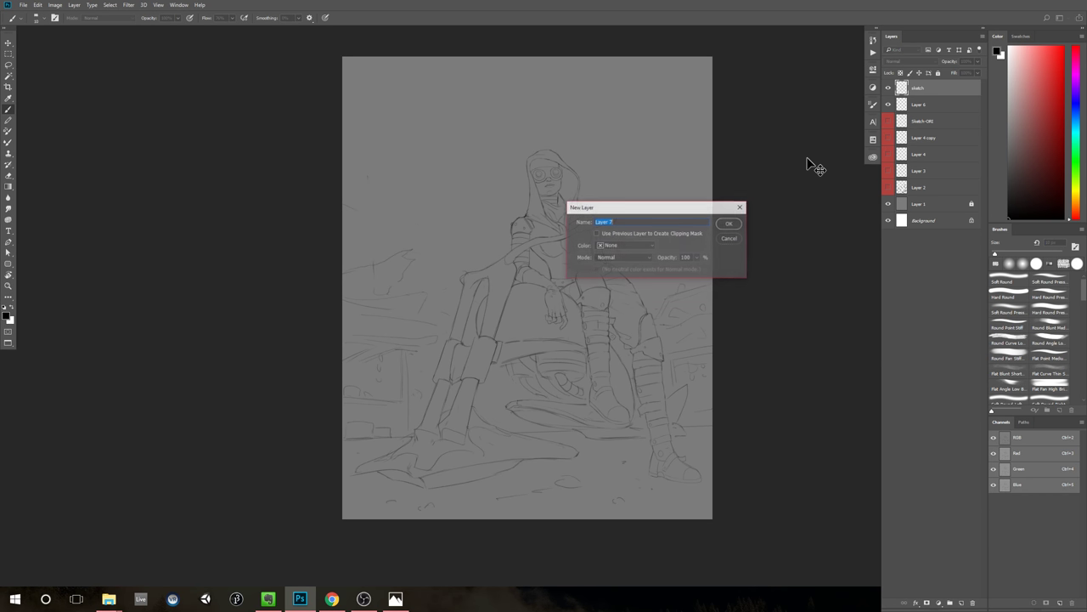
key("Return")
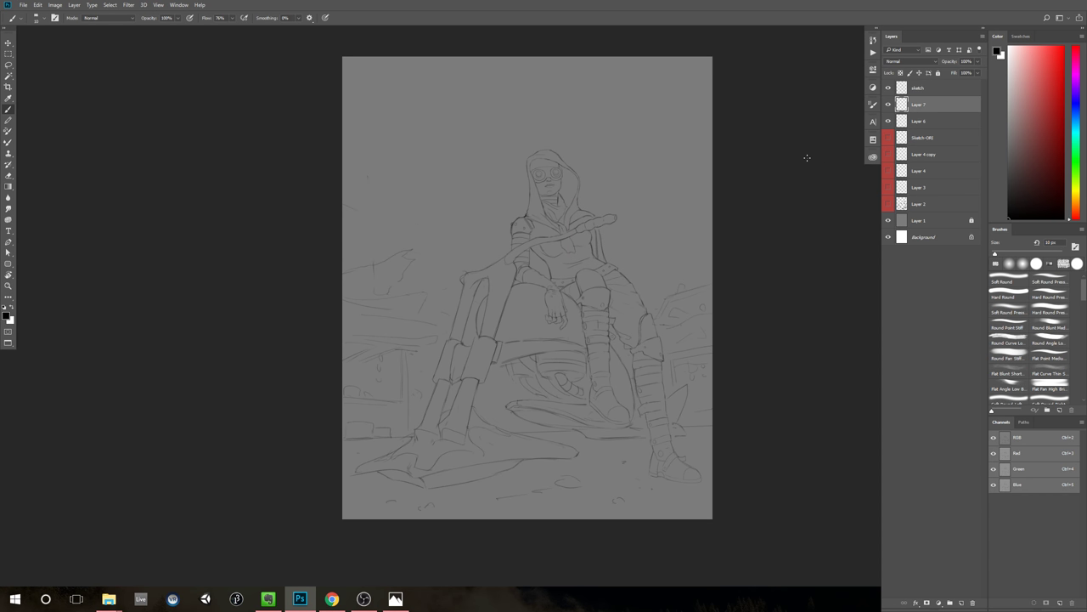
right_click(624, 235)
left_click(701, 326)
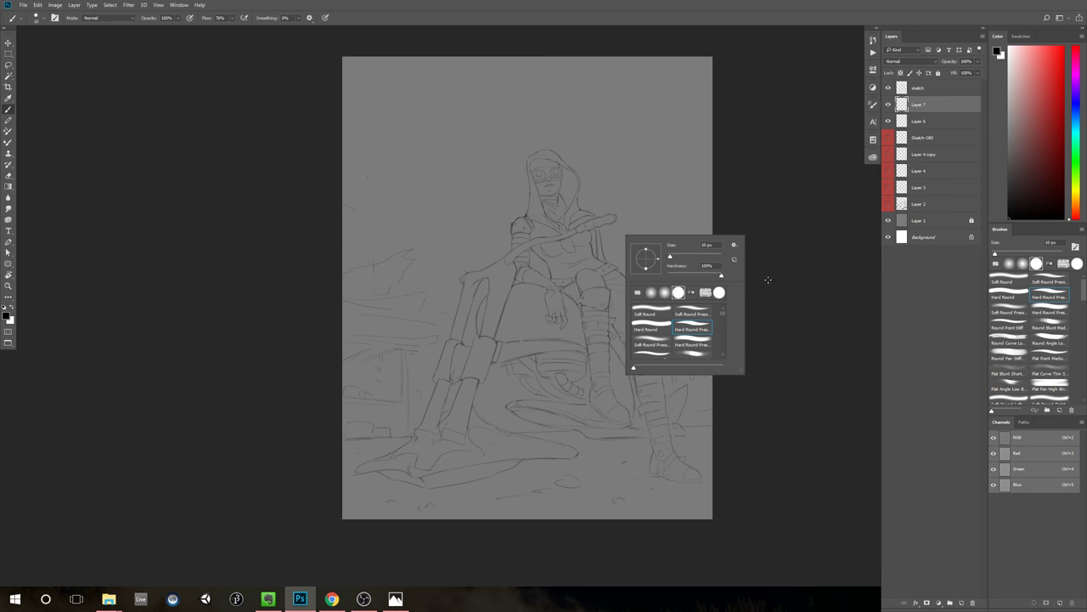
left_click(698, 290)
key("ctrl+space")
left_click_drag(629, 240, 638, 347)
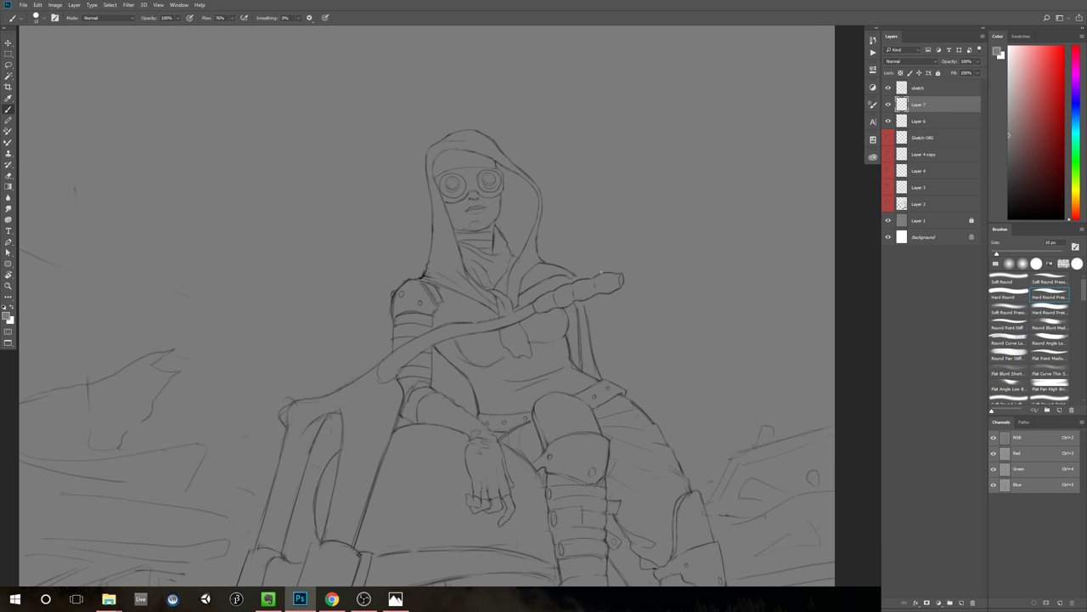
Step: Enlarge the brush, choose a darker grey, and shade the hood's interior around the face and neck
key("]")
key("]")
key("]")
key("]")
key("]")
key("]")
left_click_drag(1014, 133, 994, 160)
left_click_drag(509, 194, 509, 212)
key("bracketright")
key("bracketright")
key("bracketright")
key("bracketright")
key("bracketright")
scroll(509, 212, "up", 2)
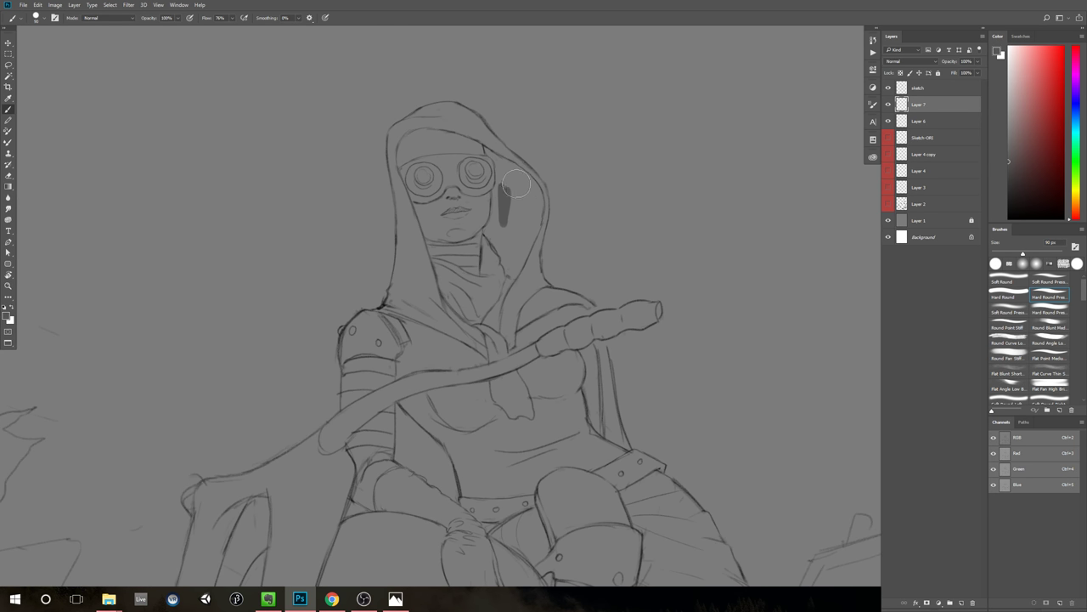
mouse_move(486, 151)
left_mouse_down()
mouse_move(490, 228)
mouse_move(511, 272)
mouse_move(532, 221)
mouse_move(511, 170)
mouse_move(516, 197)
mouse_move(505, 226)
mouse_move(515, 198)
mouse_move(512, 213)
mouse_move(505, 168)
mouse_move(531, 186)
mouse_move(525, 254)
mouse_move(535, 192)
left_mouse_up()
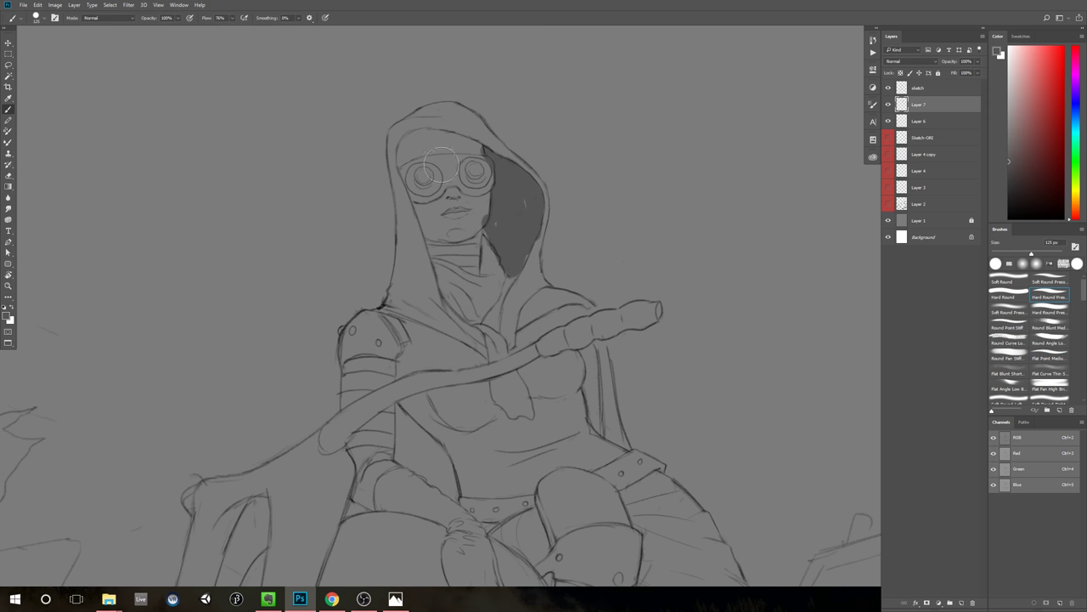
mouse_move(399, 163)
left_mouse_down()
mouse_move(427, 133)
mouse_move(401, 157)
mouse_move(451, 134)
mouse_move(436, 134)
mouse_move(475, 142)
left_mouse_up()
mouse_move(423, 188)
left_mouse_down()
mouse_move(471, 199)
mouse_move(468, 183)
mouse_move(463, 219)
mouse_move(451, 204)
mouse_move(472, 226)
mouse_move(472, 258)
mouse_move(432, 249)
mouse_move(450, 257)
mouse_move(435, 250)
mouse_move(446, 258)
mouse_move(486, 233)
mouse_move(471, 267)
mouse_move(455, 247)
mouse_move(469, 270)
mouse_move(495, 231)
mouse_move(501, 238)
mouse_move(476, 274)
mouse_move(479, 258)
mouse_move(506, 265)
left_mouse_up()
Step: Block in dark grey on the hanging cloth behind the torso, between the legs, and along the extended lower leg
key("ctrl+space")
left_click_drag(614, 357, 526, 365)
mouse_move(624, 388)
left_mouse_down()
mouse_move(610, 337)
mouse_move(552, 292)
left_mouse_up()
key("ctrl+space")
left_click(563, 307)
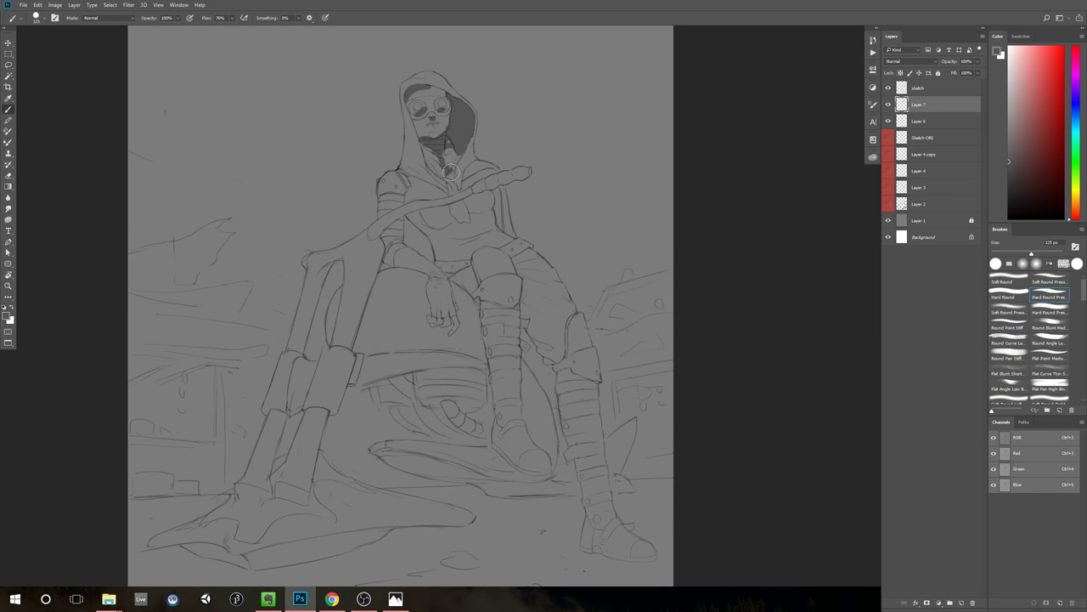
mouse_move(486, 181)
left_mouse_down()
mouse_move(530, 181)
mouse_move(494, 201)
mouse_move(501, 228)
mouse_move(499, 191)
mouse_move(503, 247)
left_mouse_up()
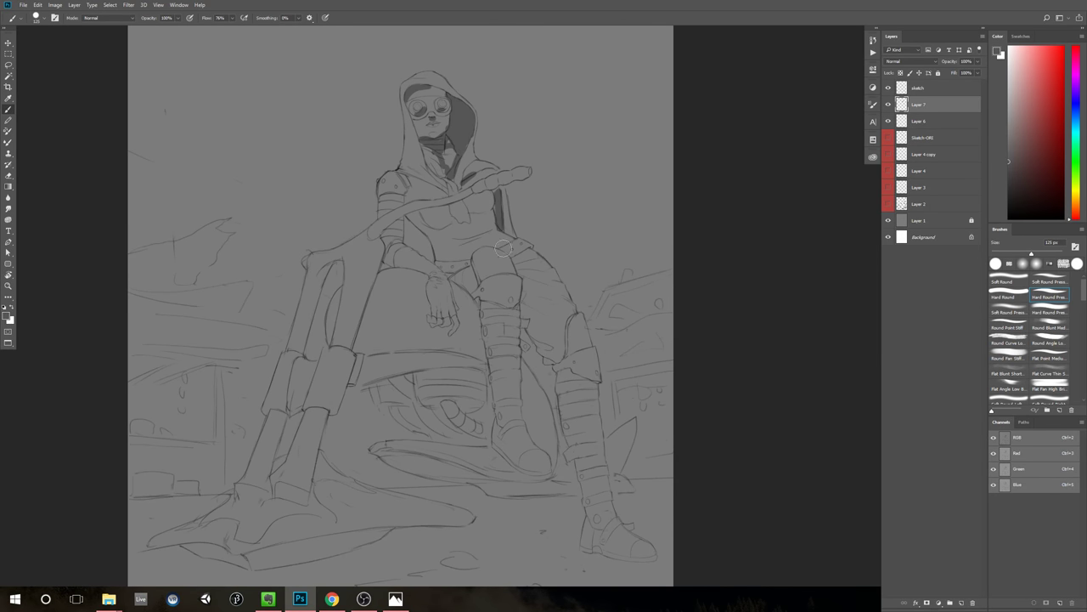
left_click_drag(527, 308, 556, 364)
left_click_drag(587, 426, 605, 503)
Step: Delete the test shading layer, Layer 7, and examine the remaining line drawing
key("ctrl+space")
left_click_drag(644, 549, 612, 572)
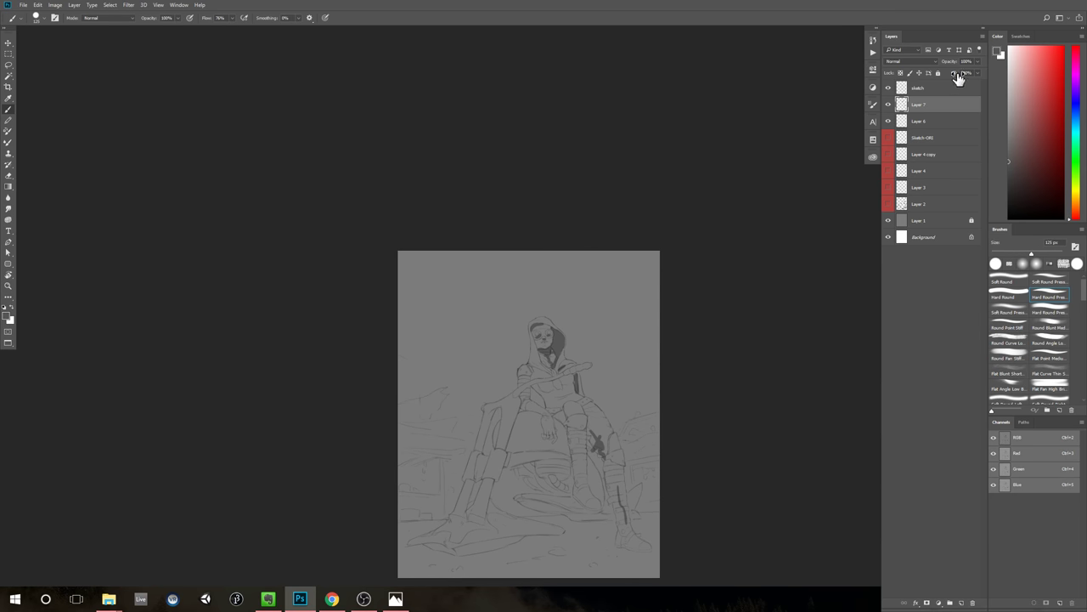
key("Delete")
left_click_drag(744, 427, 692, 299)
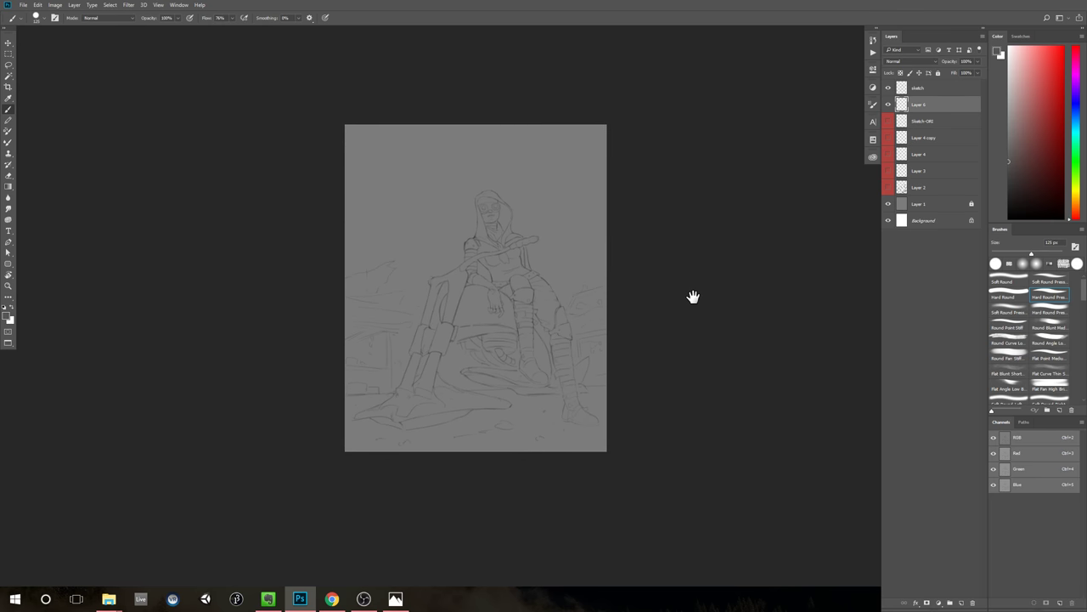
Step: Scribble dark grey strokes over the extended leg's boot and shin on Layer 6, and undo them
key("z")
left_click(650, 302)
key("b")
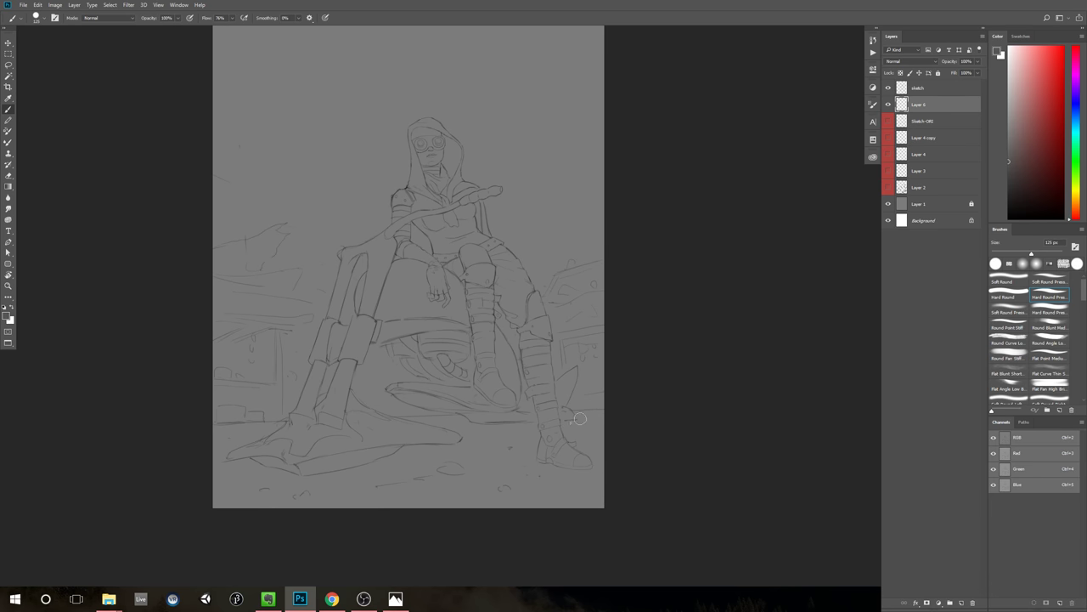
mouse_move(582, 476)
left_mouse_down()
mouse_move(606, 450)
mouse_move(593, 441)
mouse_move(526, 459)
mouse_move(542, 394)
left_mouse_up()
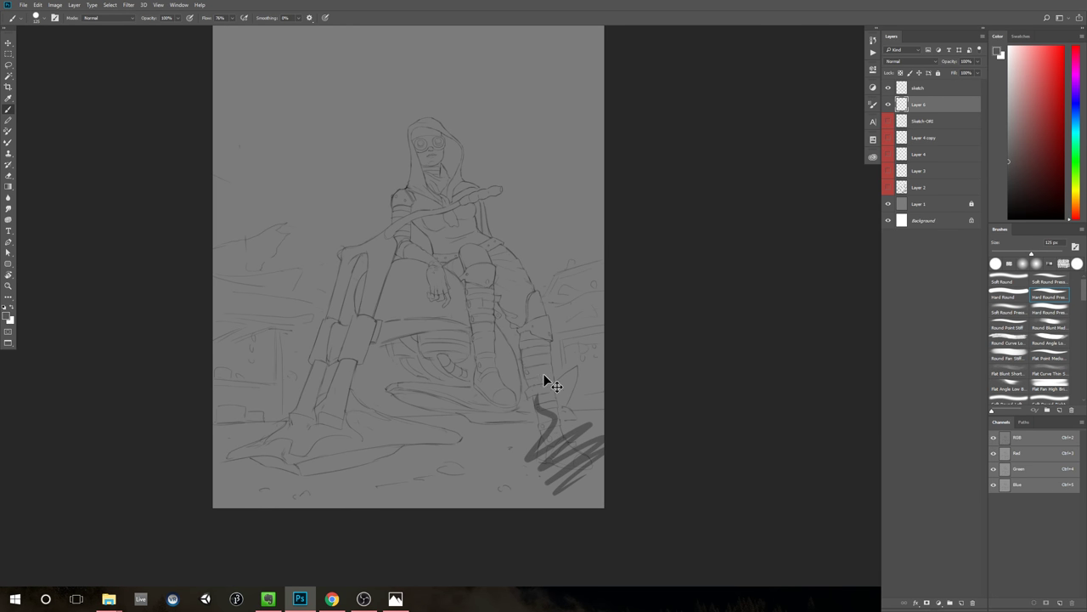
key("ctrl+z")
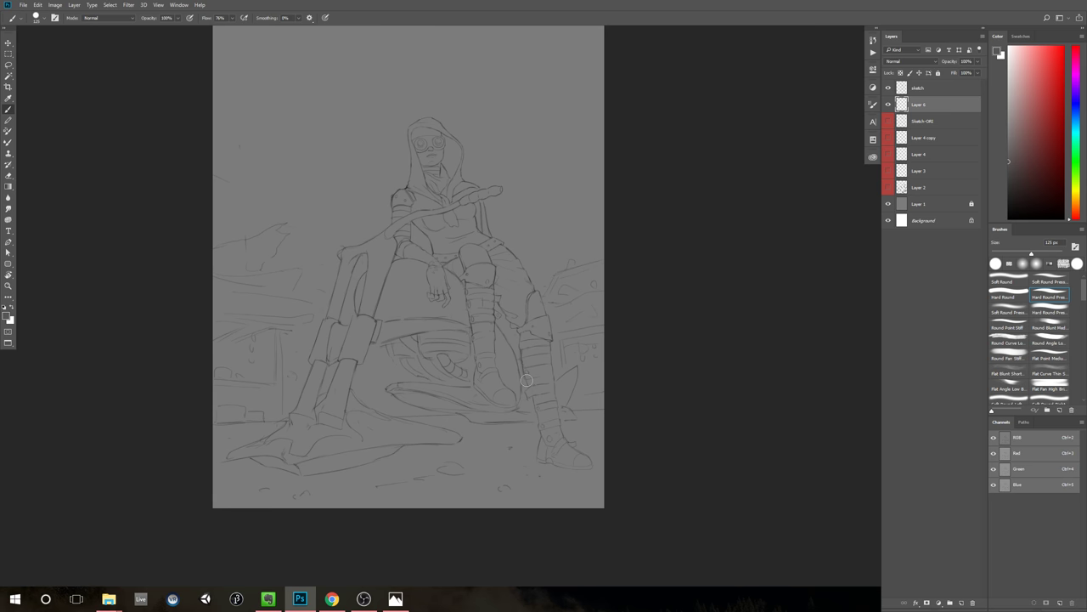
mouse_move(515, 397)
left_mouse_down()
mouse_move(544, 433)
mouse_move(561, 374)
left_mouse_up()
key("ctrl+z")
Step: Toggle the visibility of Layer 6 and the sketch layer to compare them, and make the sketch layer active
left_click(888, 103)
left_click(889, 104)
left_click(889, 88)
left_click(889, 87)
left_click(921, 88)
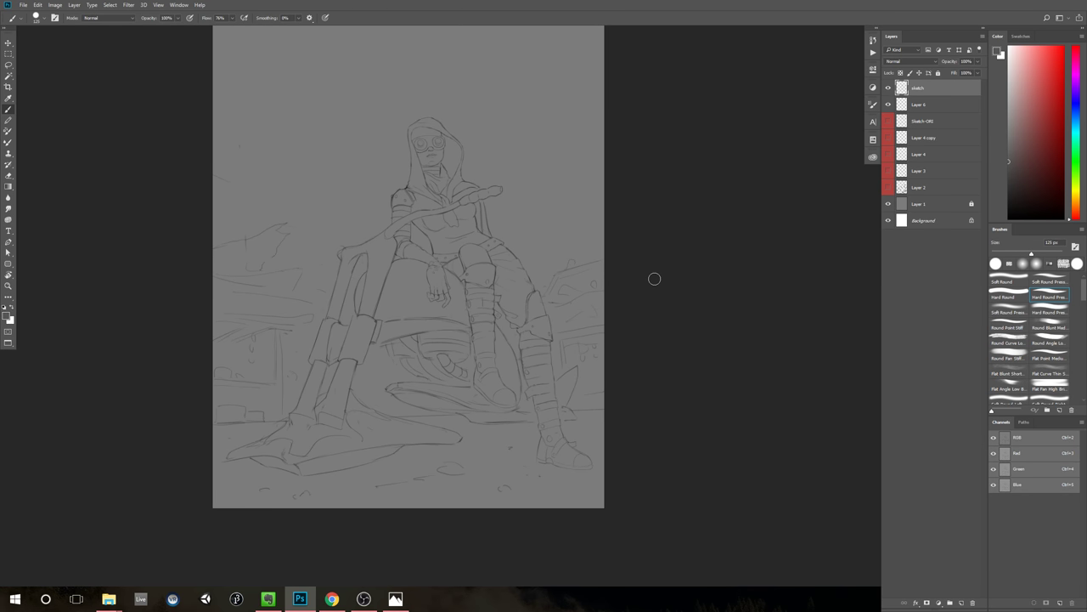
left_click_drag(665, 236, 700, 282)
key("z")
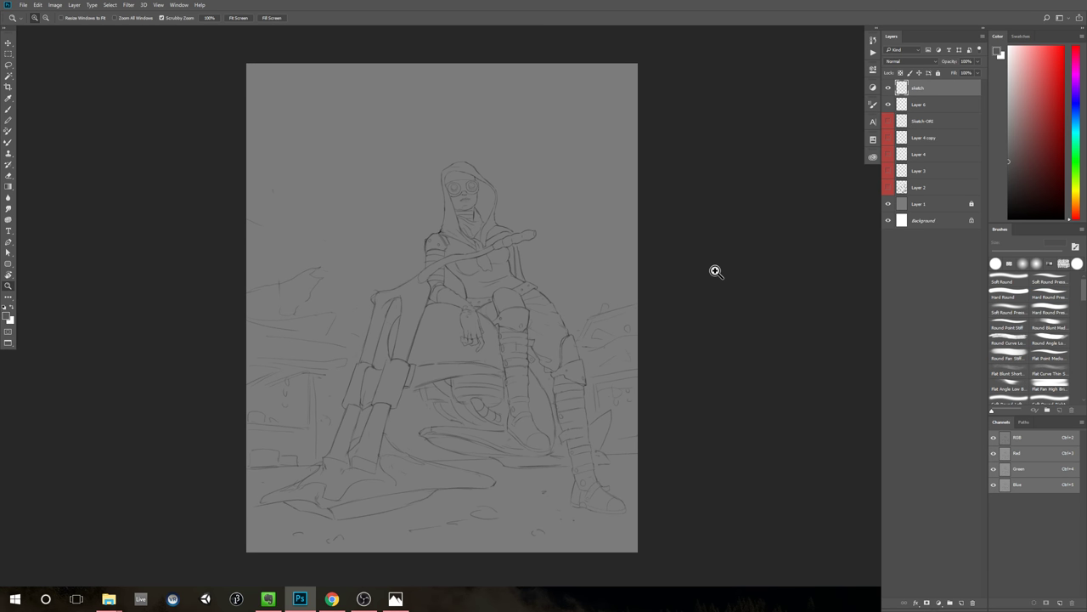